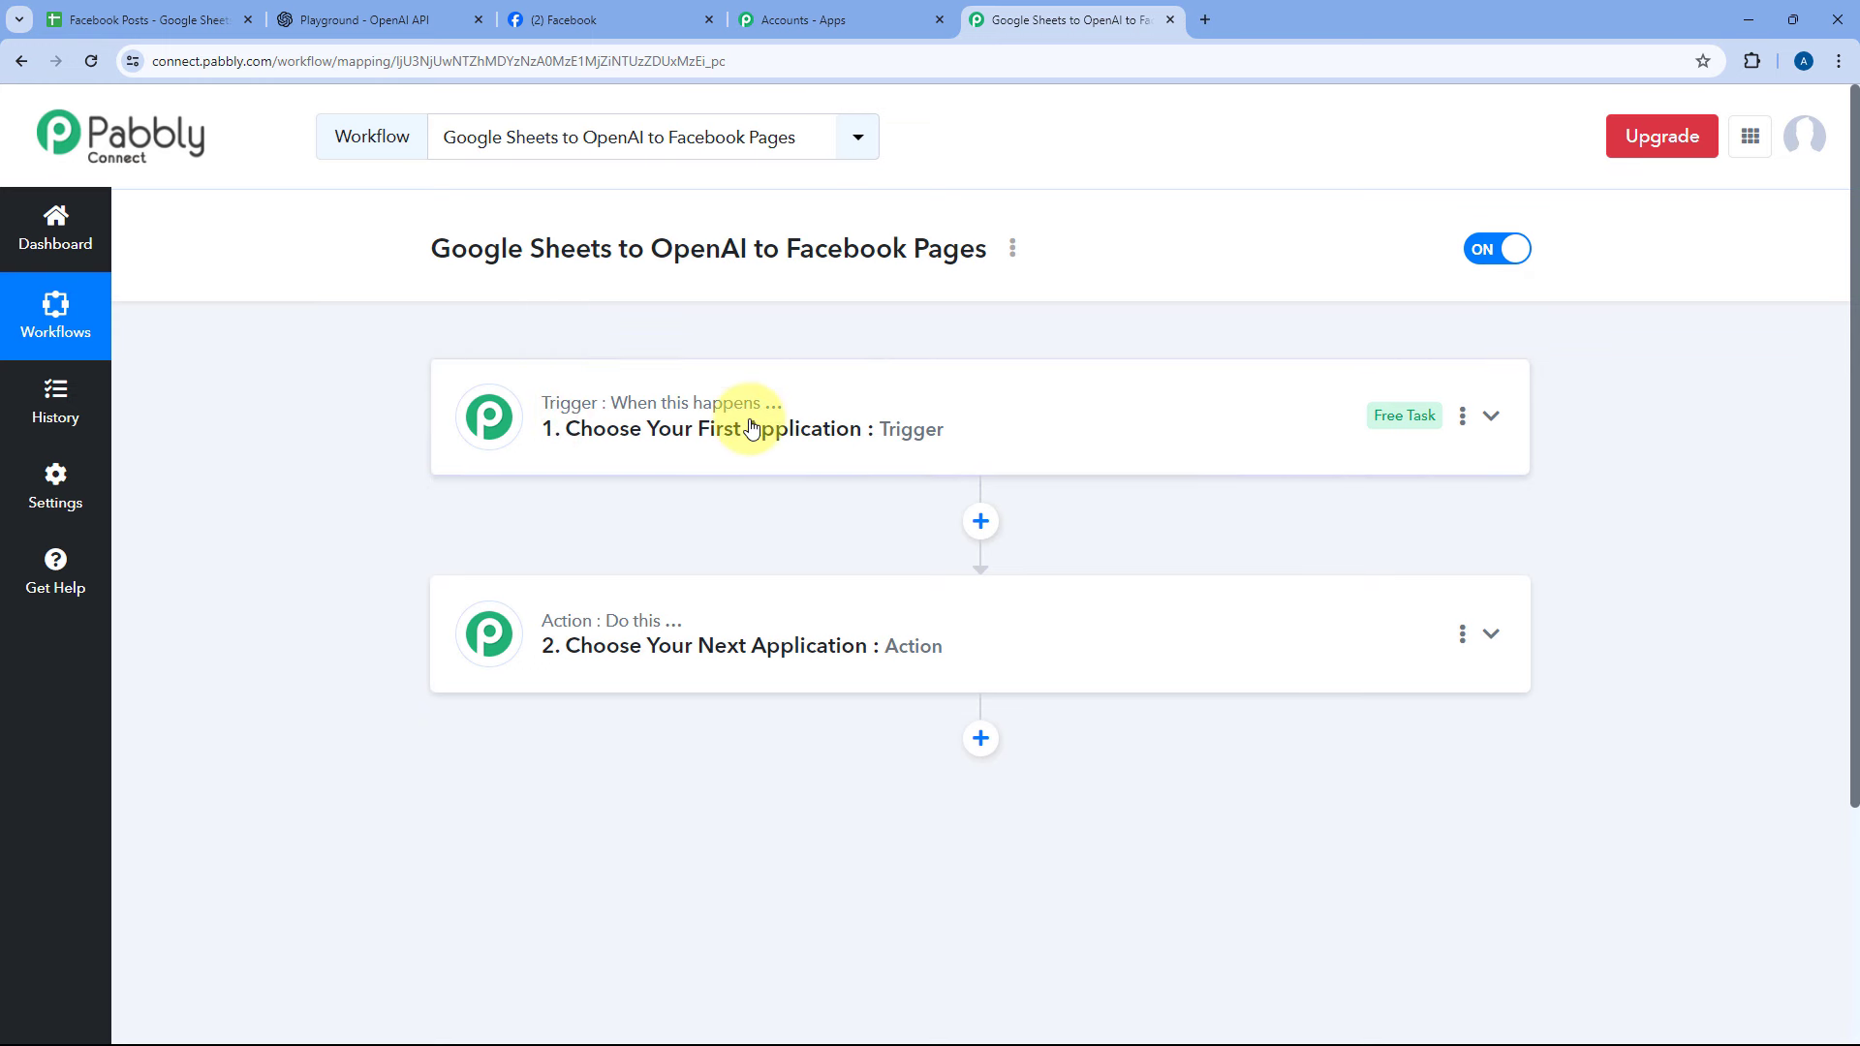
# - Expand the workflow's trigger step to show its app choices
pyautogui.moveTo(621, 636)
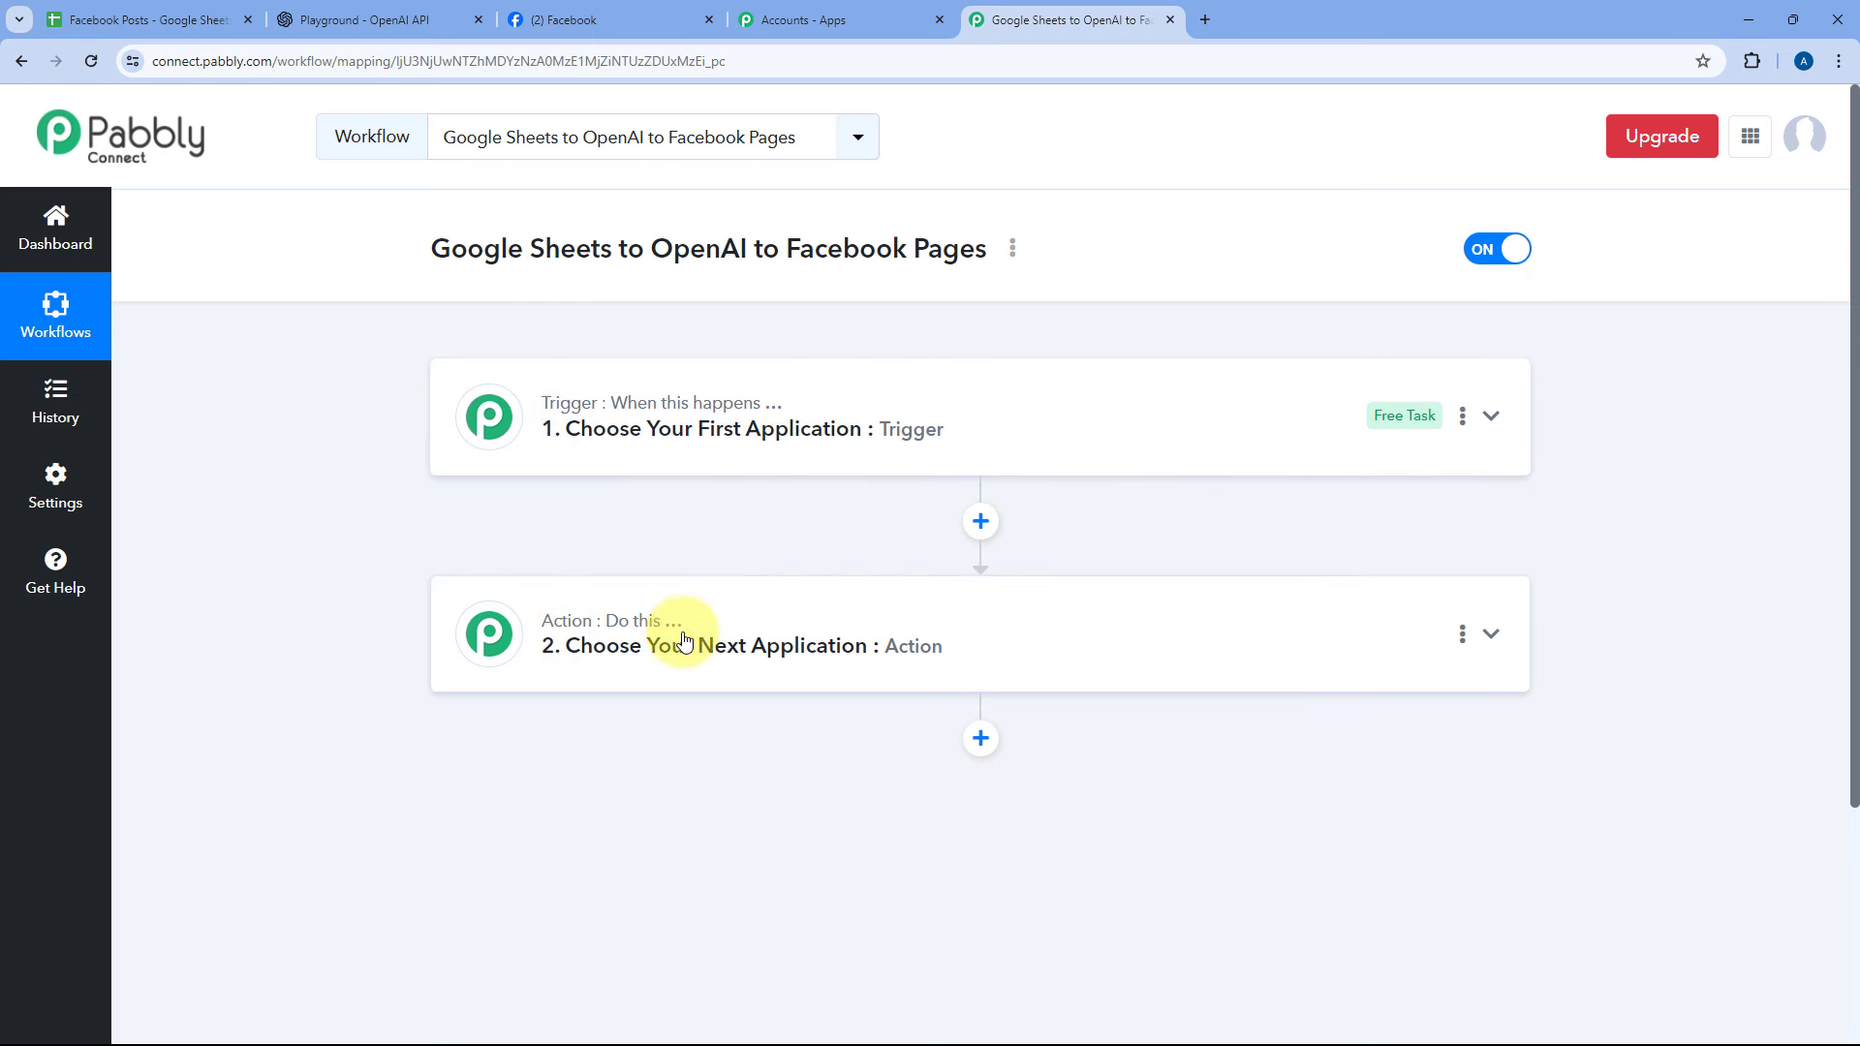
pyautogui.click(978, 428)
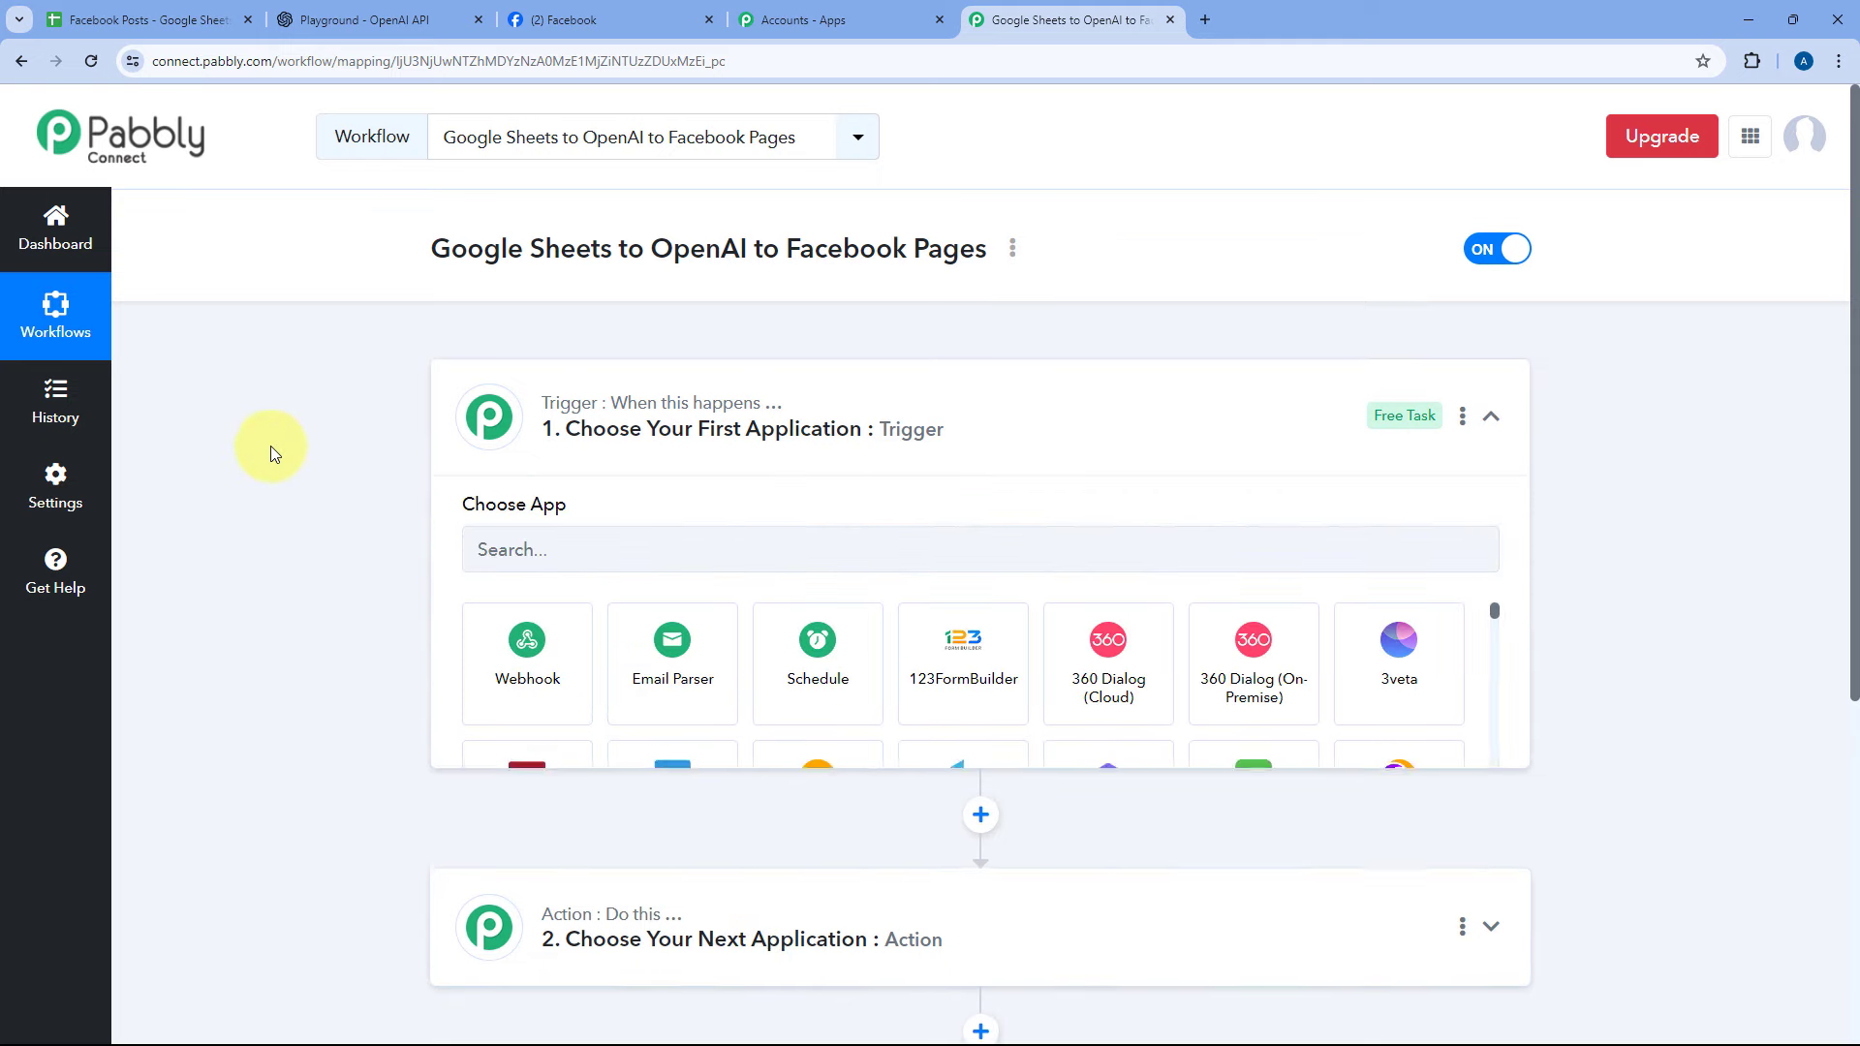
pyautogui.scroll(-1, 351, 470)
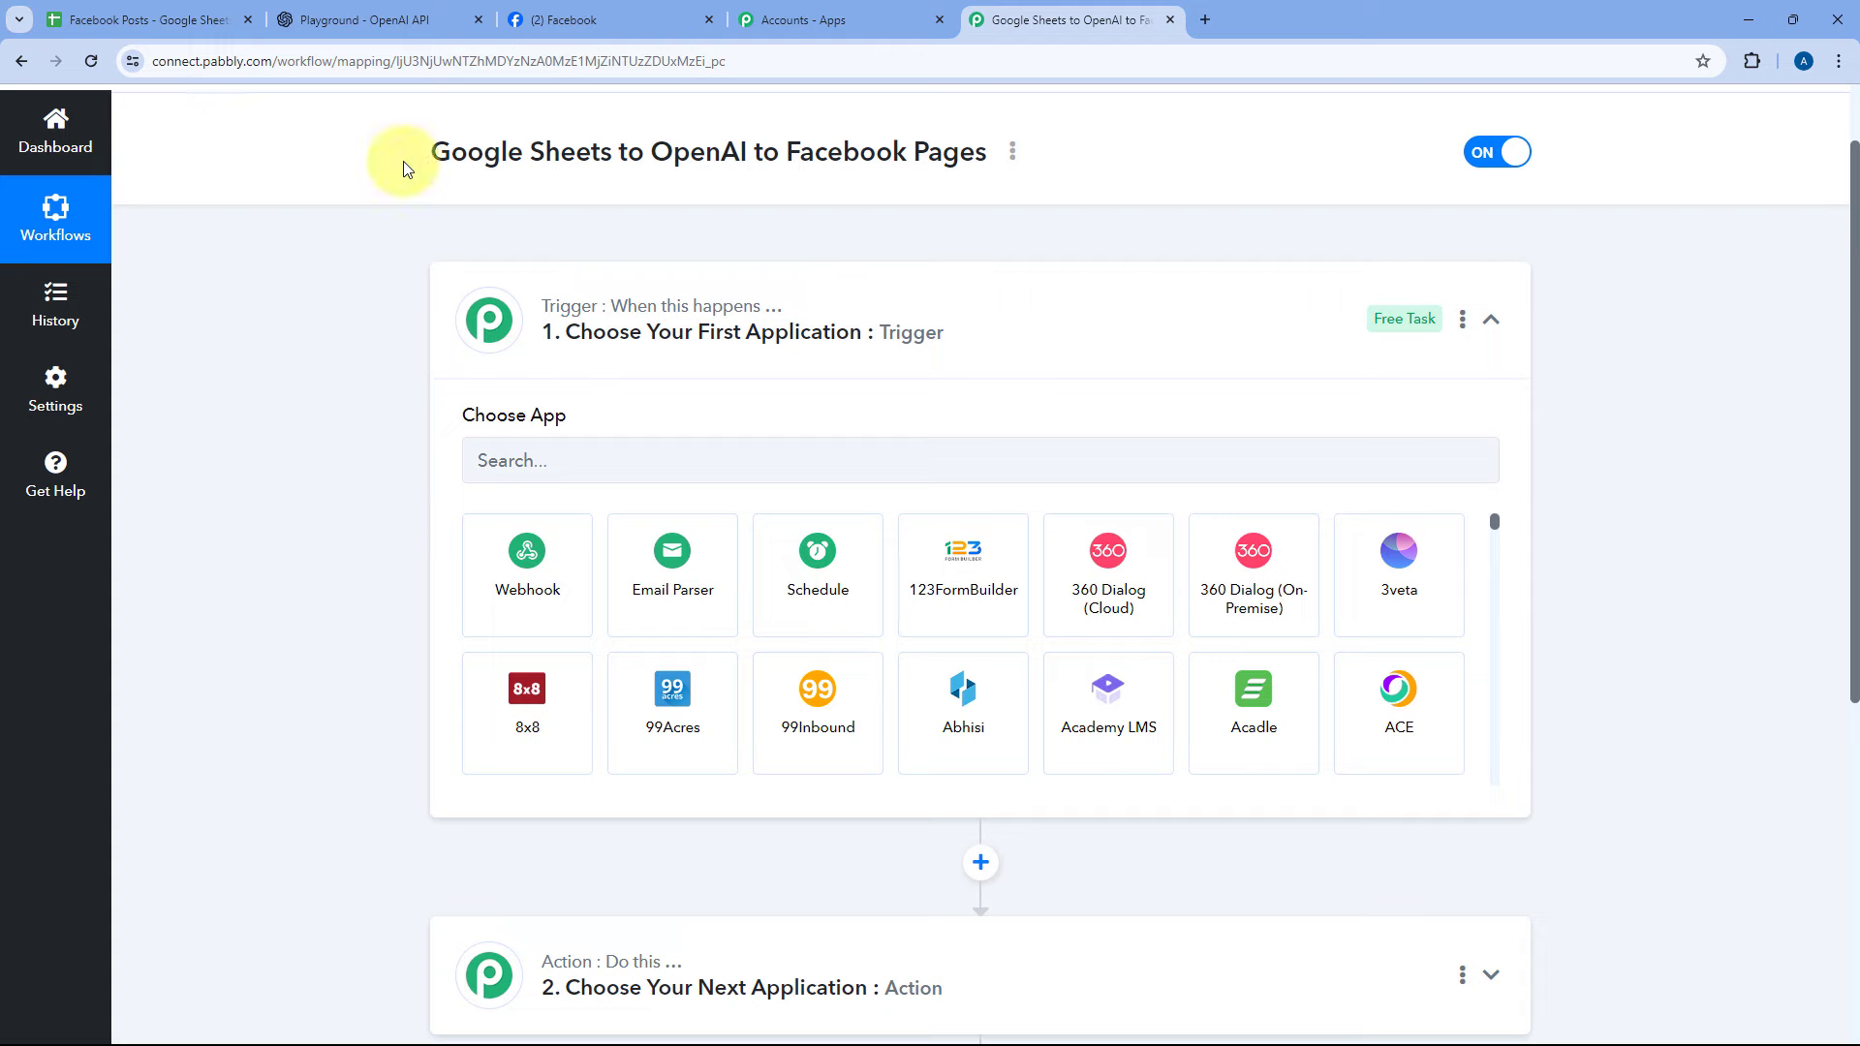
# - Examine the Facebook Posts spreadsheet in Google Sheets, including the empty row below the existing post, and return to the workflow
pyautogui.click(137, 18)
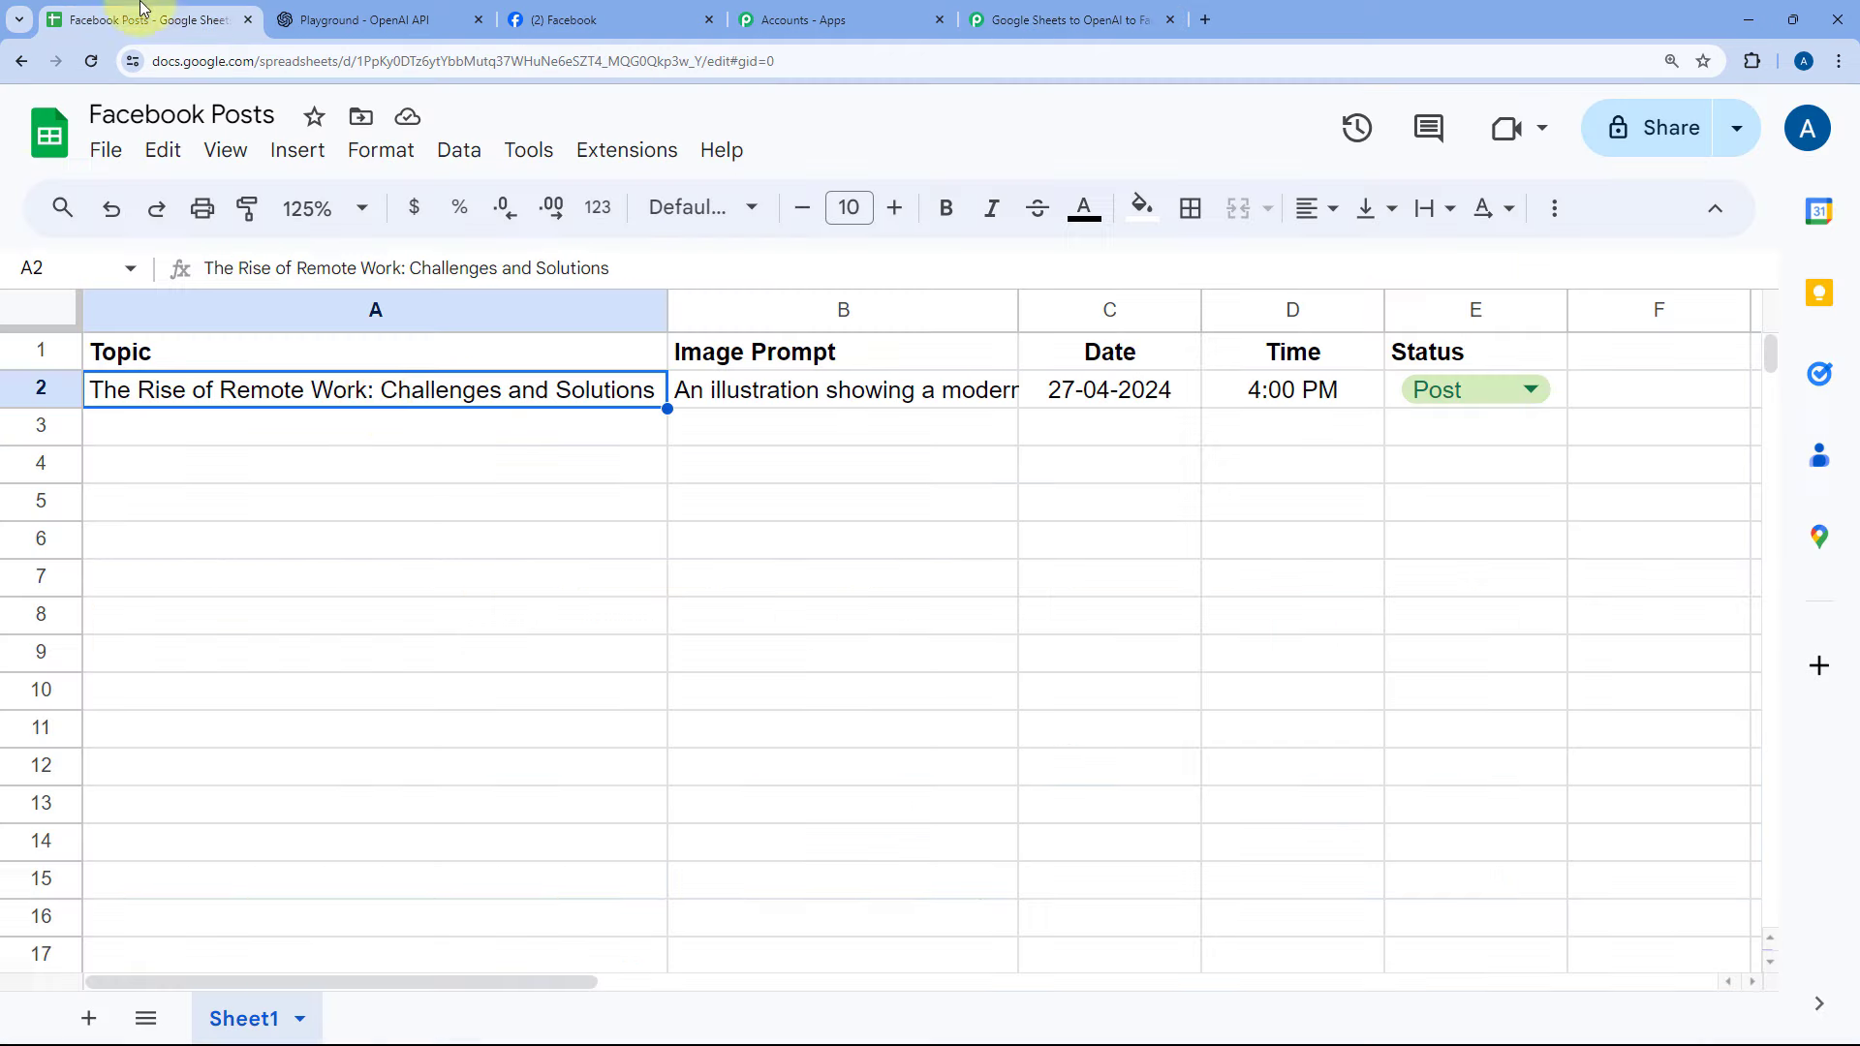
pyautogui.click(375, 432)
pyautogui.click(727, 429)
pyautogui.click(1035, 13)
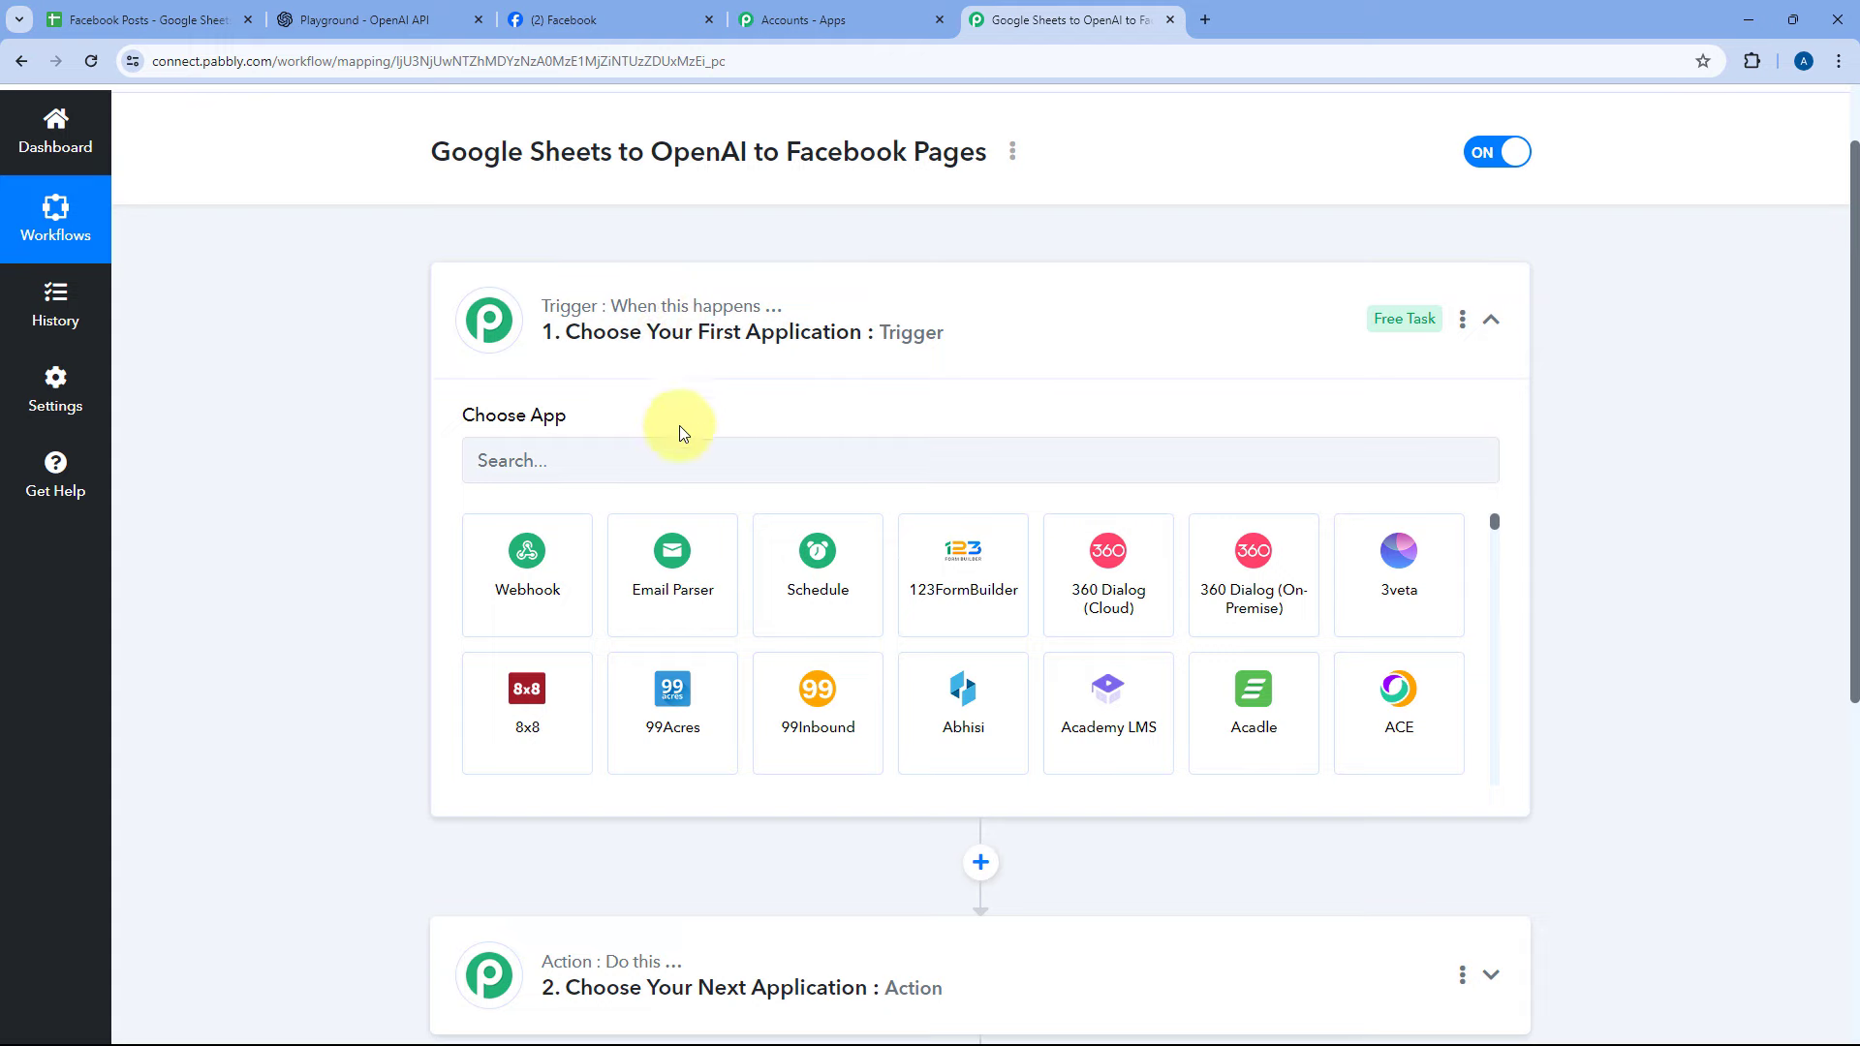
pyautogui.click(229, 14)
pyautogui.moveTo(486, 420); pyautogui.dragTo(1269, 416)
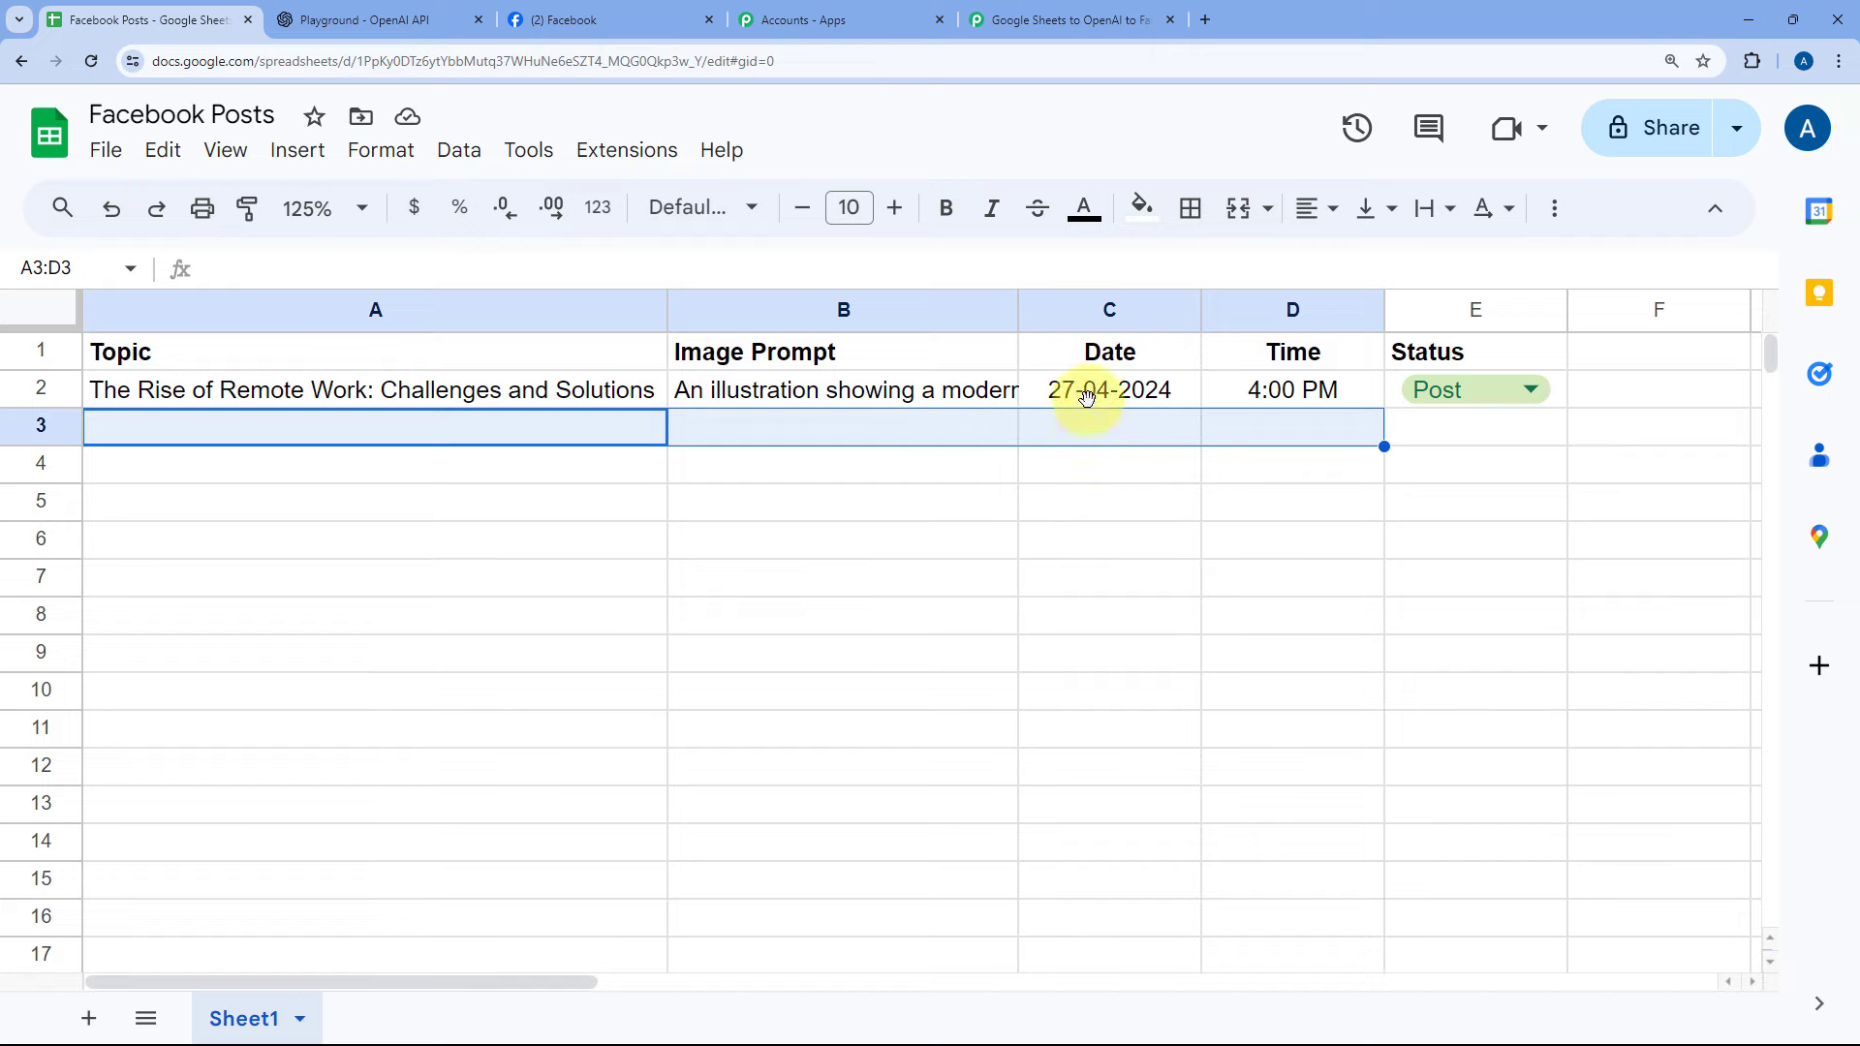
pyautogui.click(1026, 19)
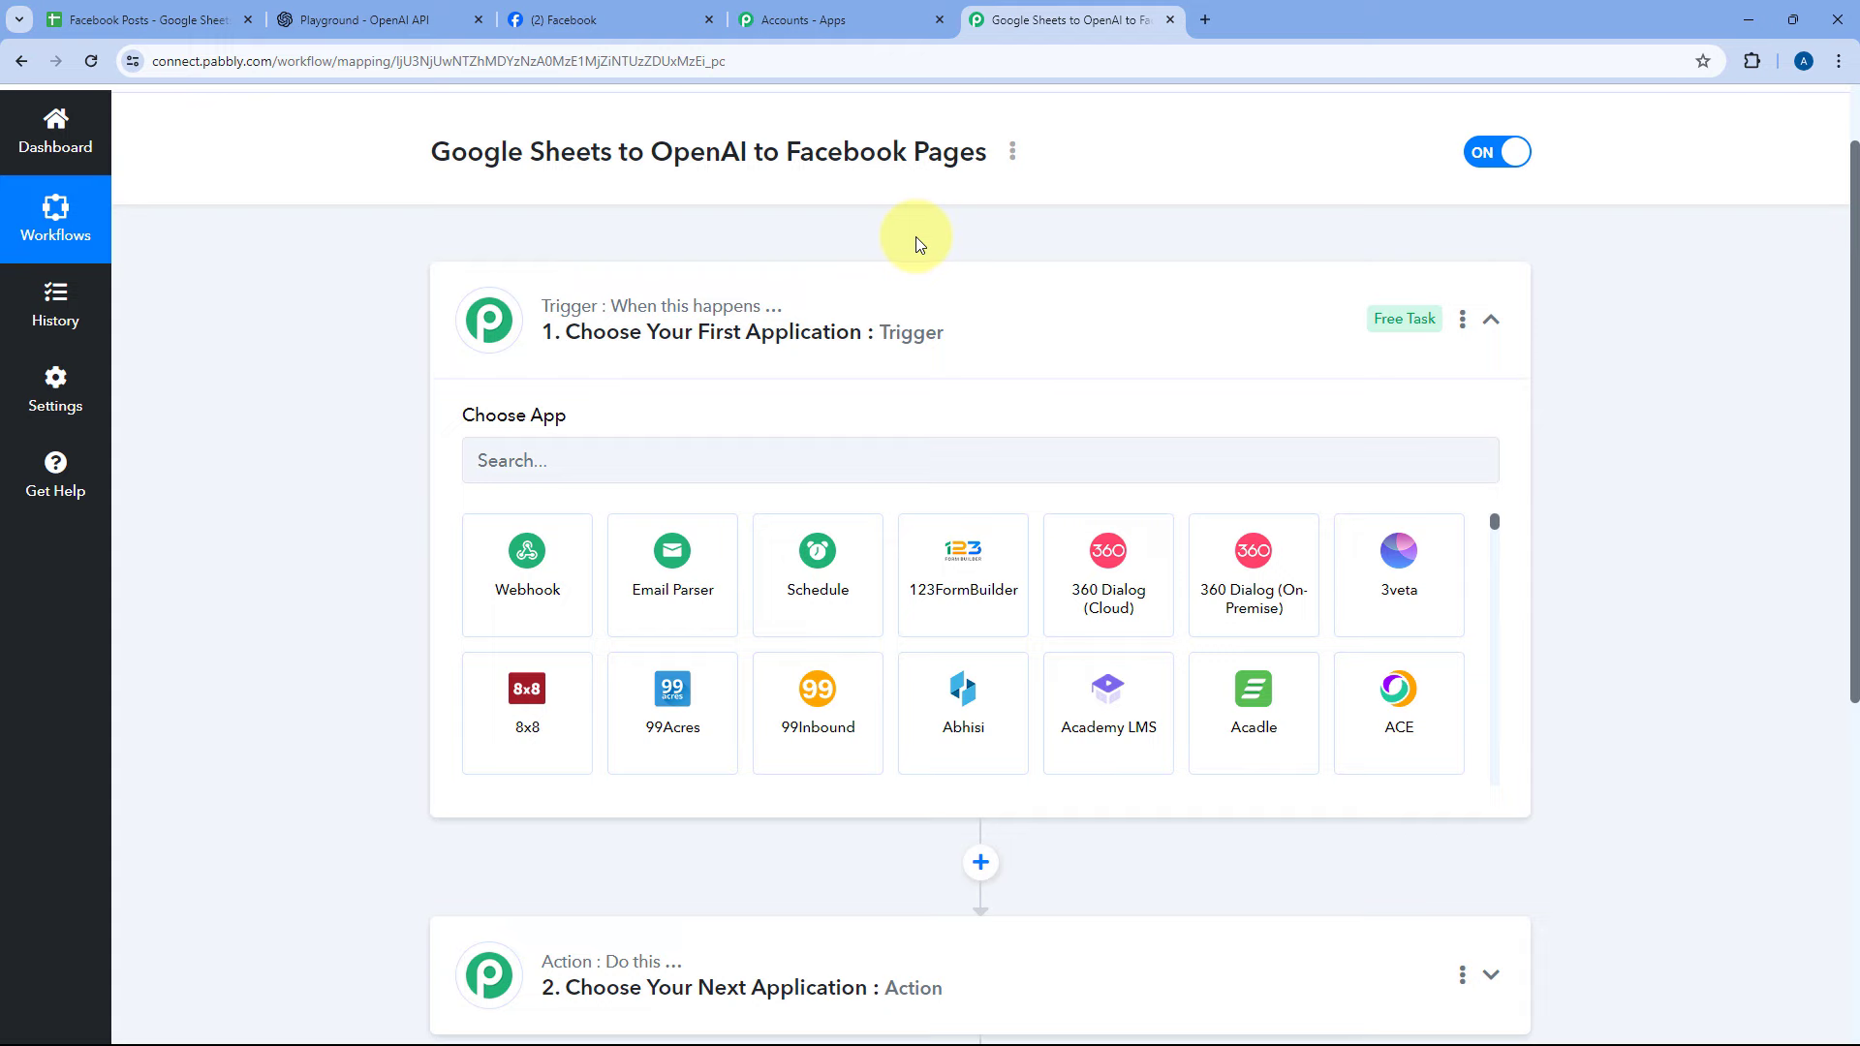
pyautogui.scroll(-2, 872, 251)
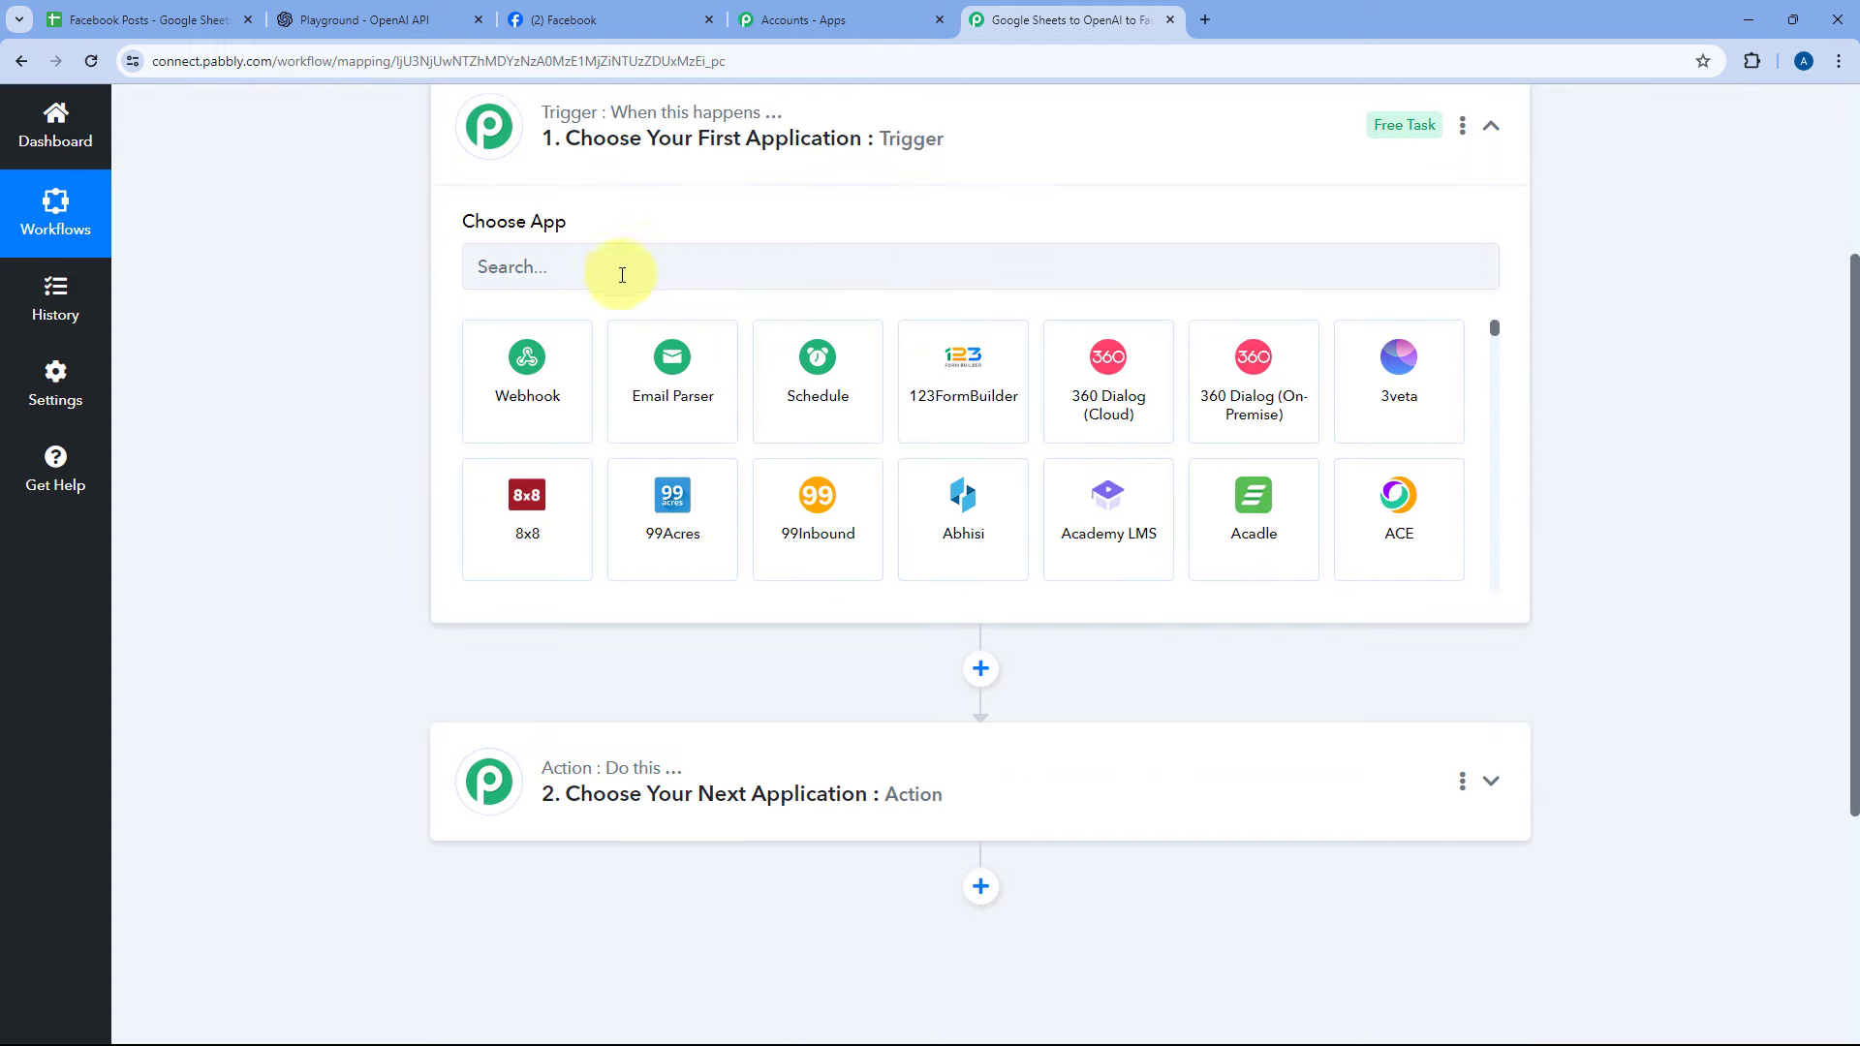
# - Review the image prompt, topic, date and time in row 2 of the Facebook Posts spreadsheet and return to the workflow
pyautogui.click(131, 18)
pyautogui.click(777, 391)
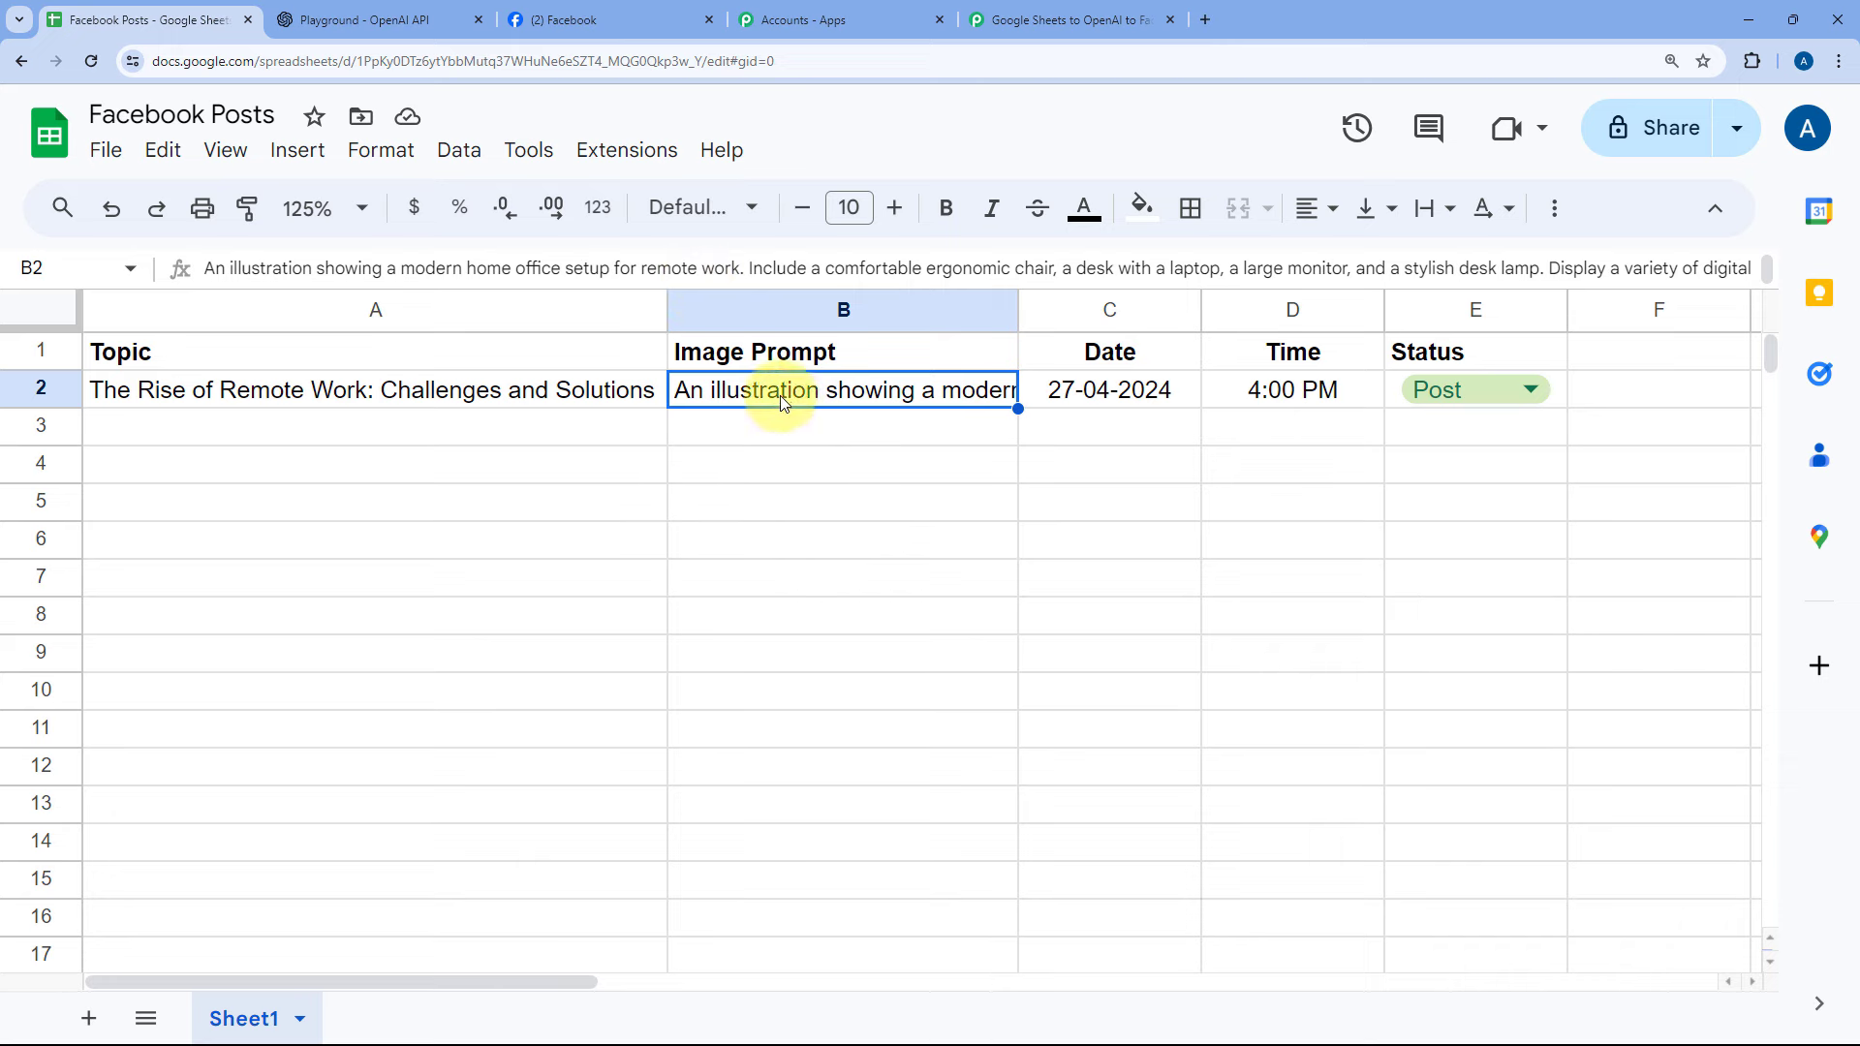
pyautogui.click(601, 389)
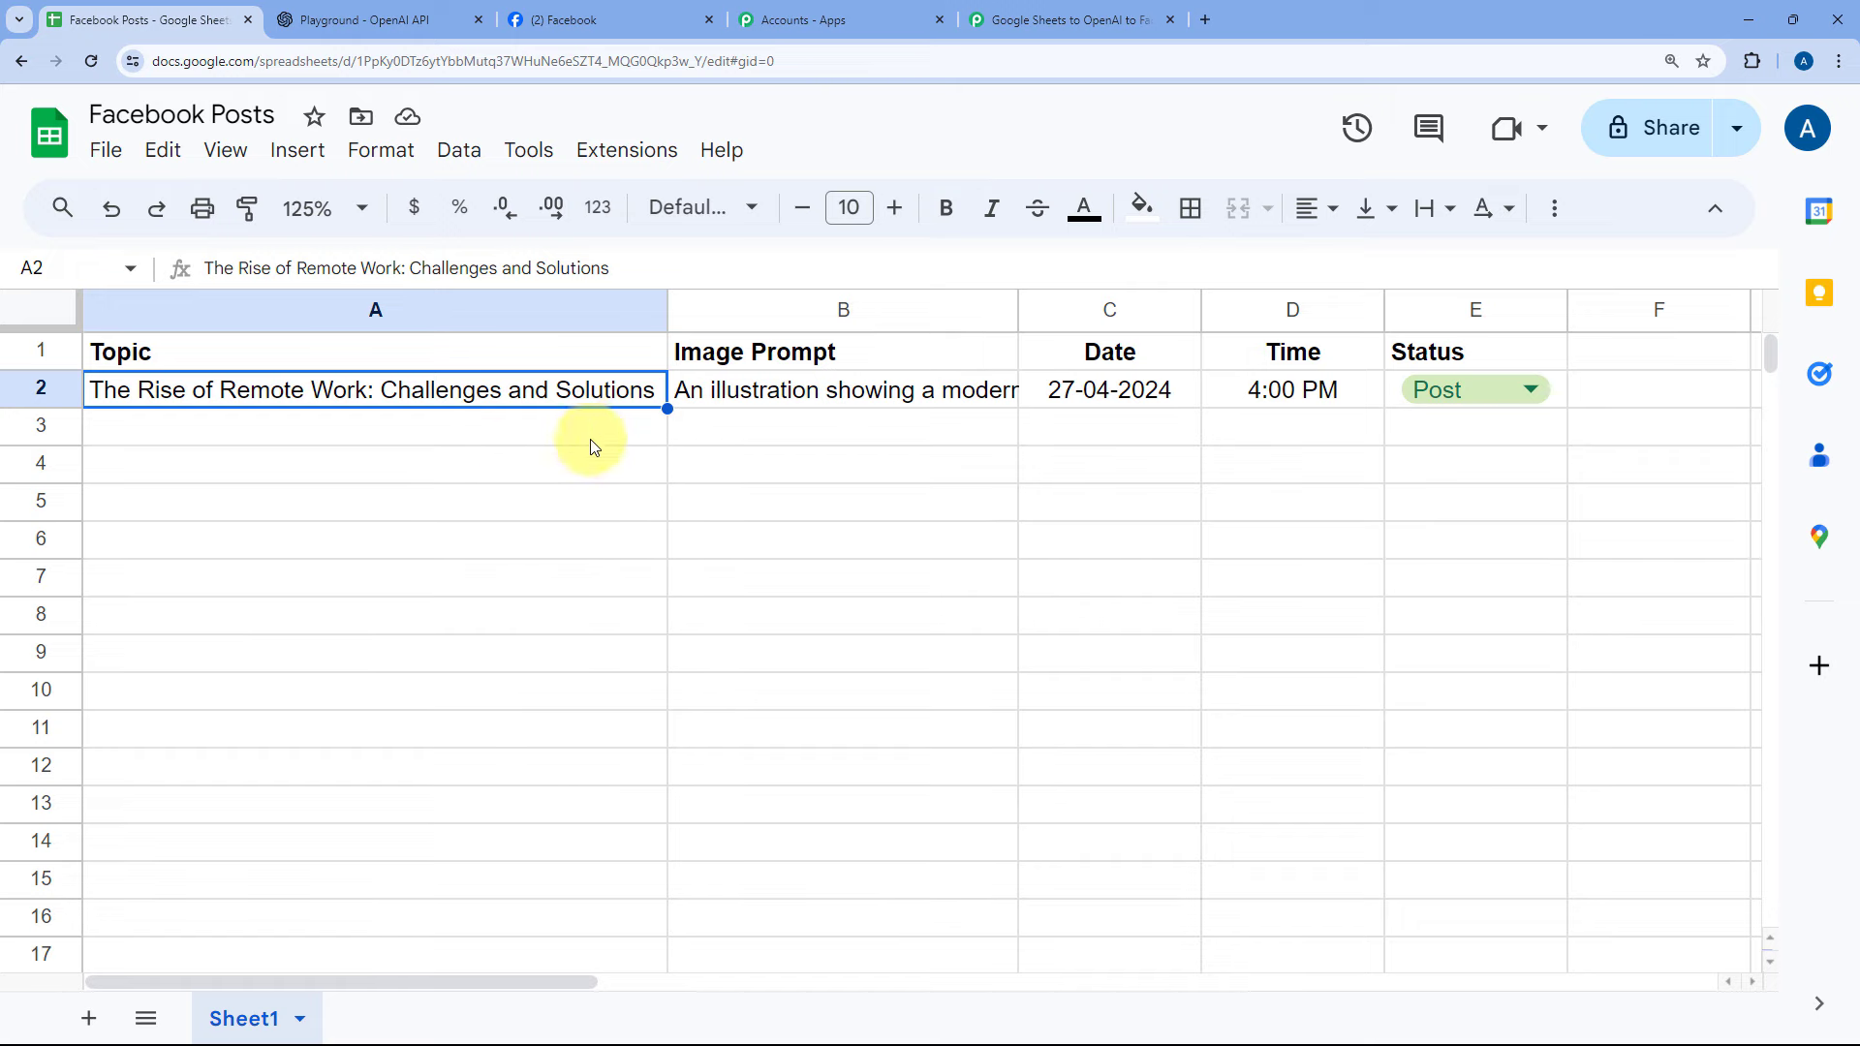
pyautogui.click(1054, 19)
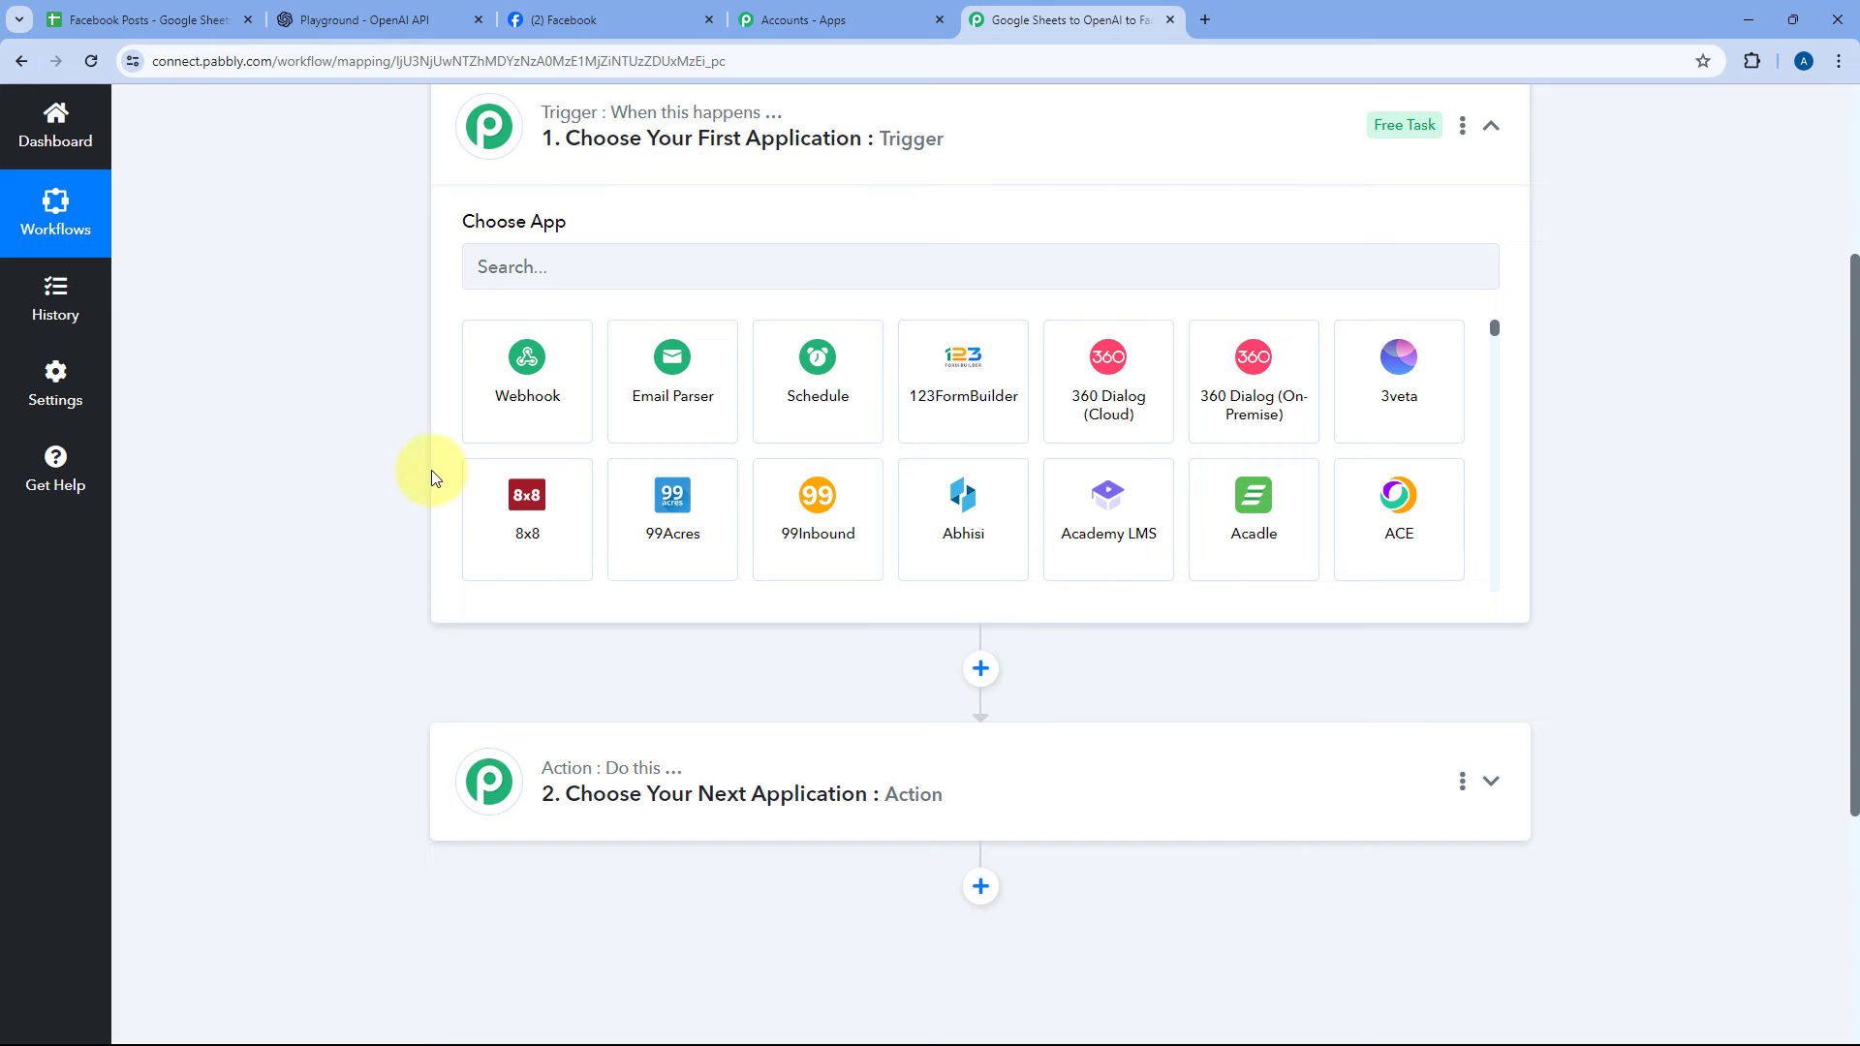
pyautogui.click(153, 14)
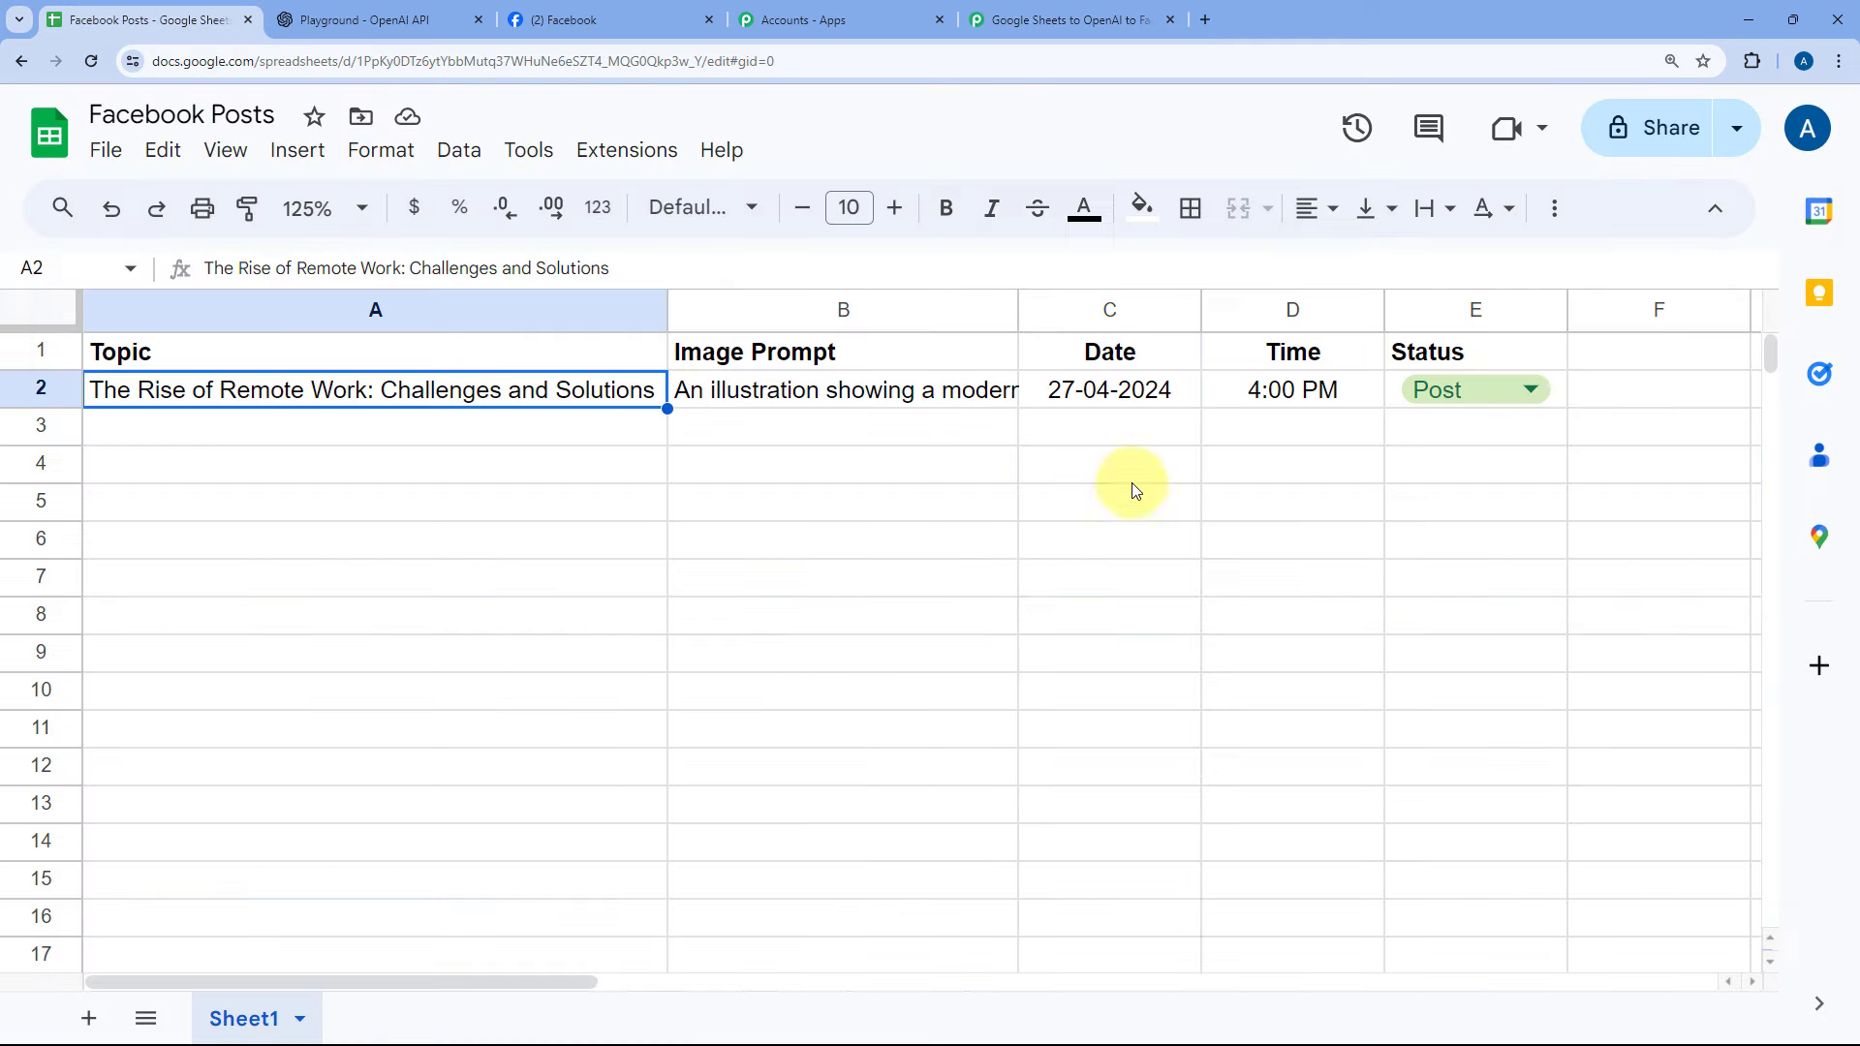
pyautogui.moveTo(1112, 391); pyautogui.dragTo(1365, 398)
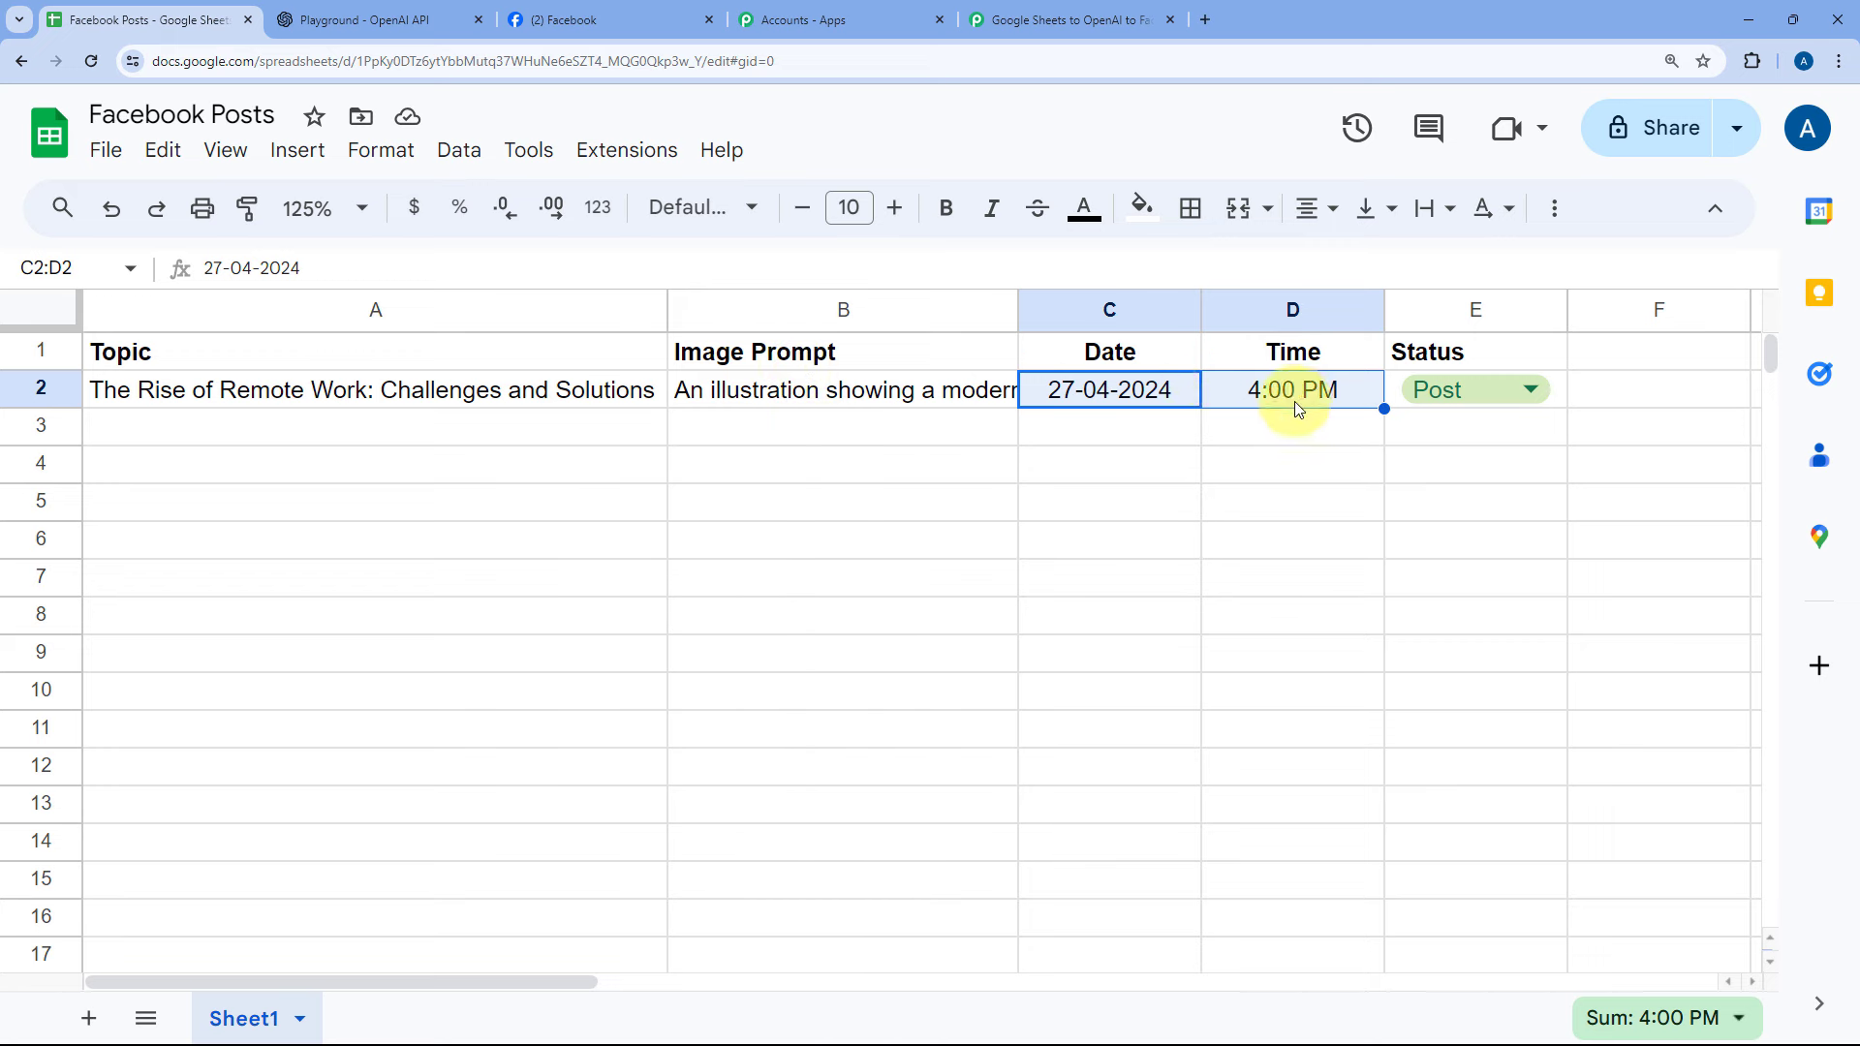
pyautogui.click(1029, 14)
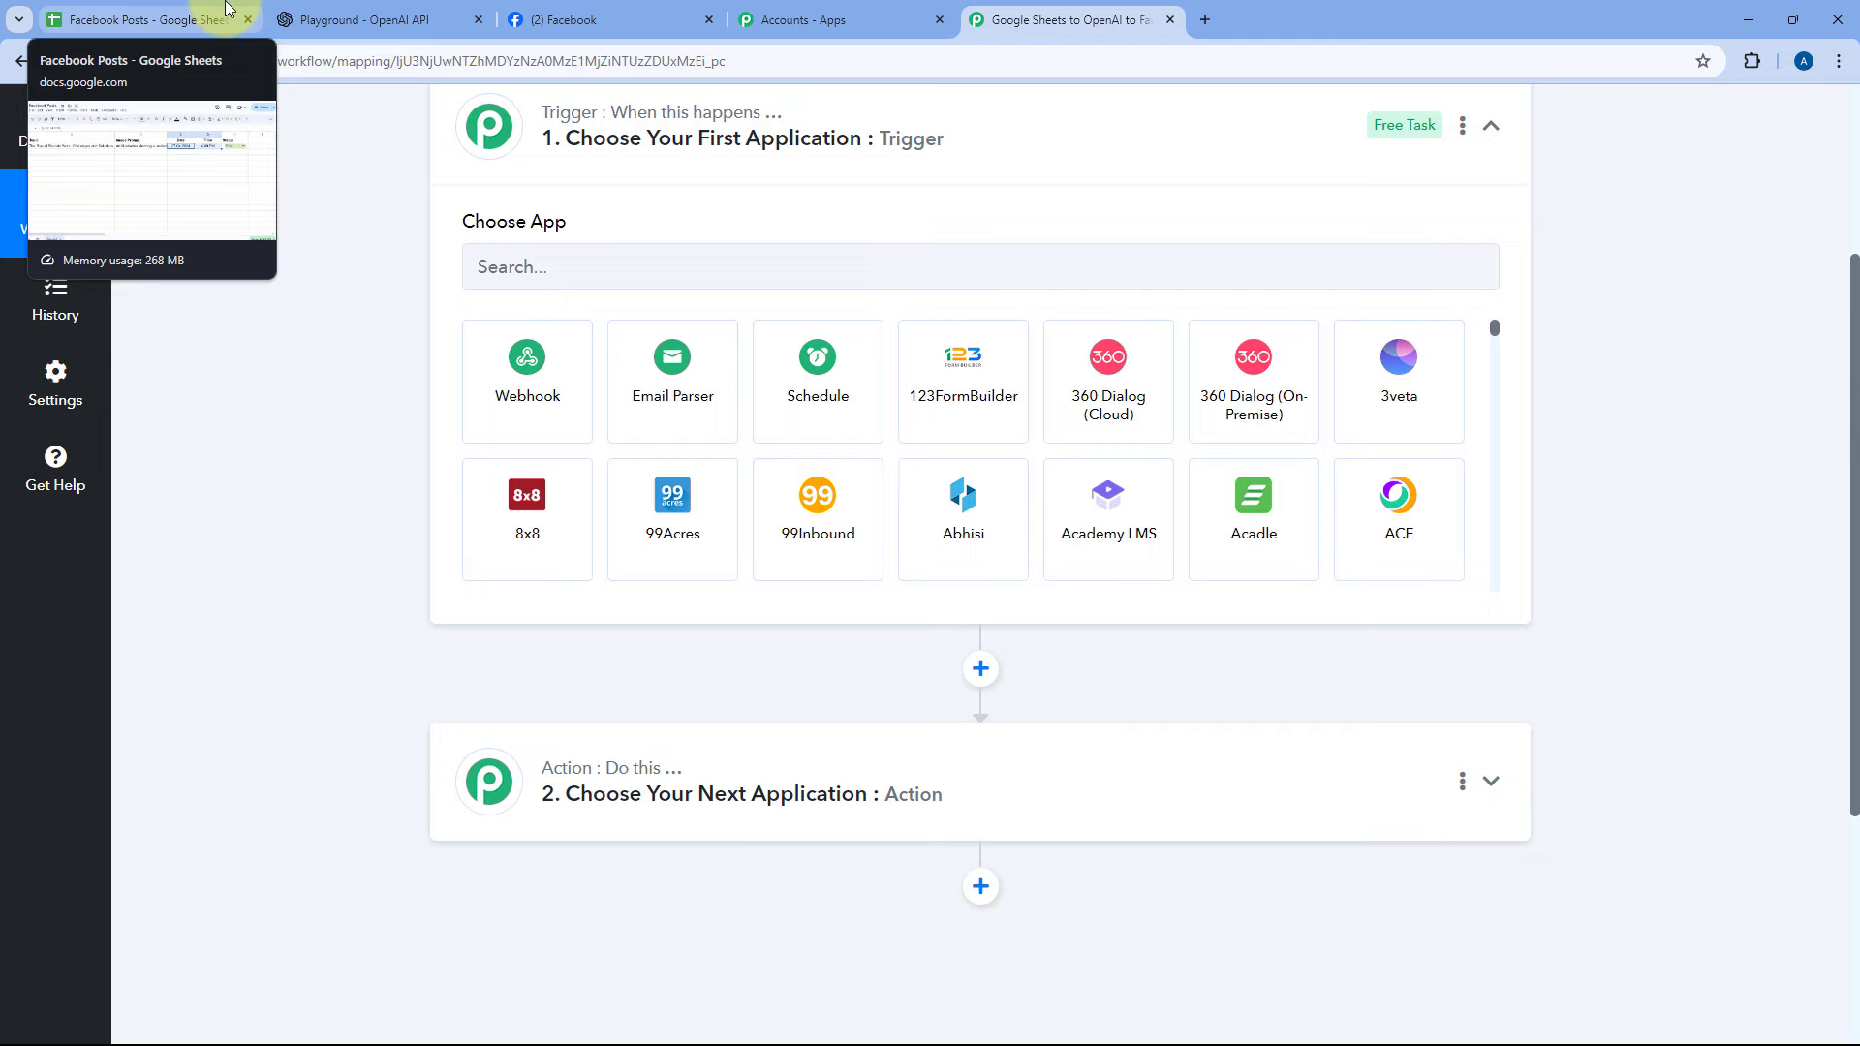
# - View the Mindful Solutions page on Facebook and return to the Pabbly Connect workflow
pyautogui.click(225, 9)
pyautogui.click(576, 9)
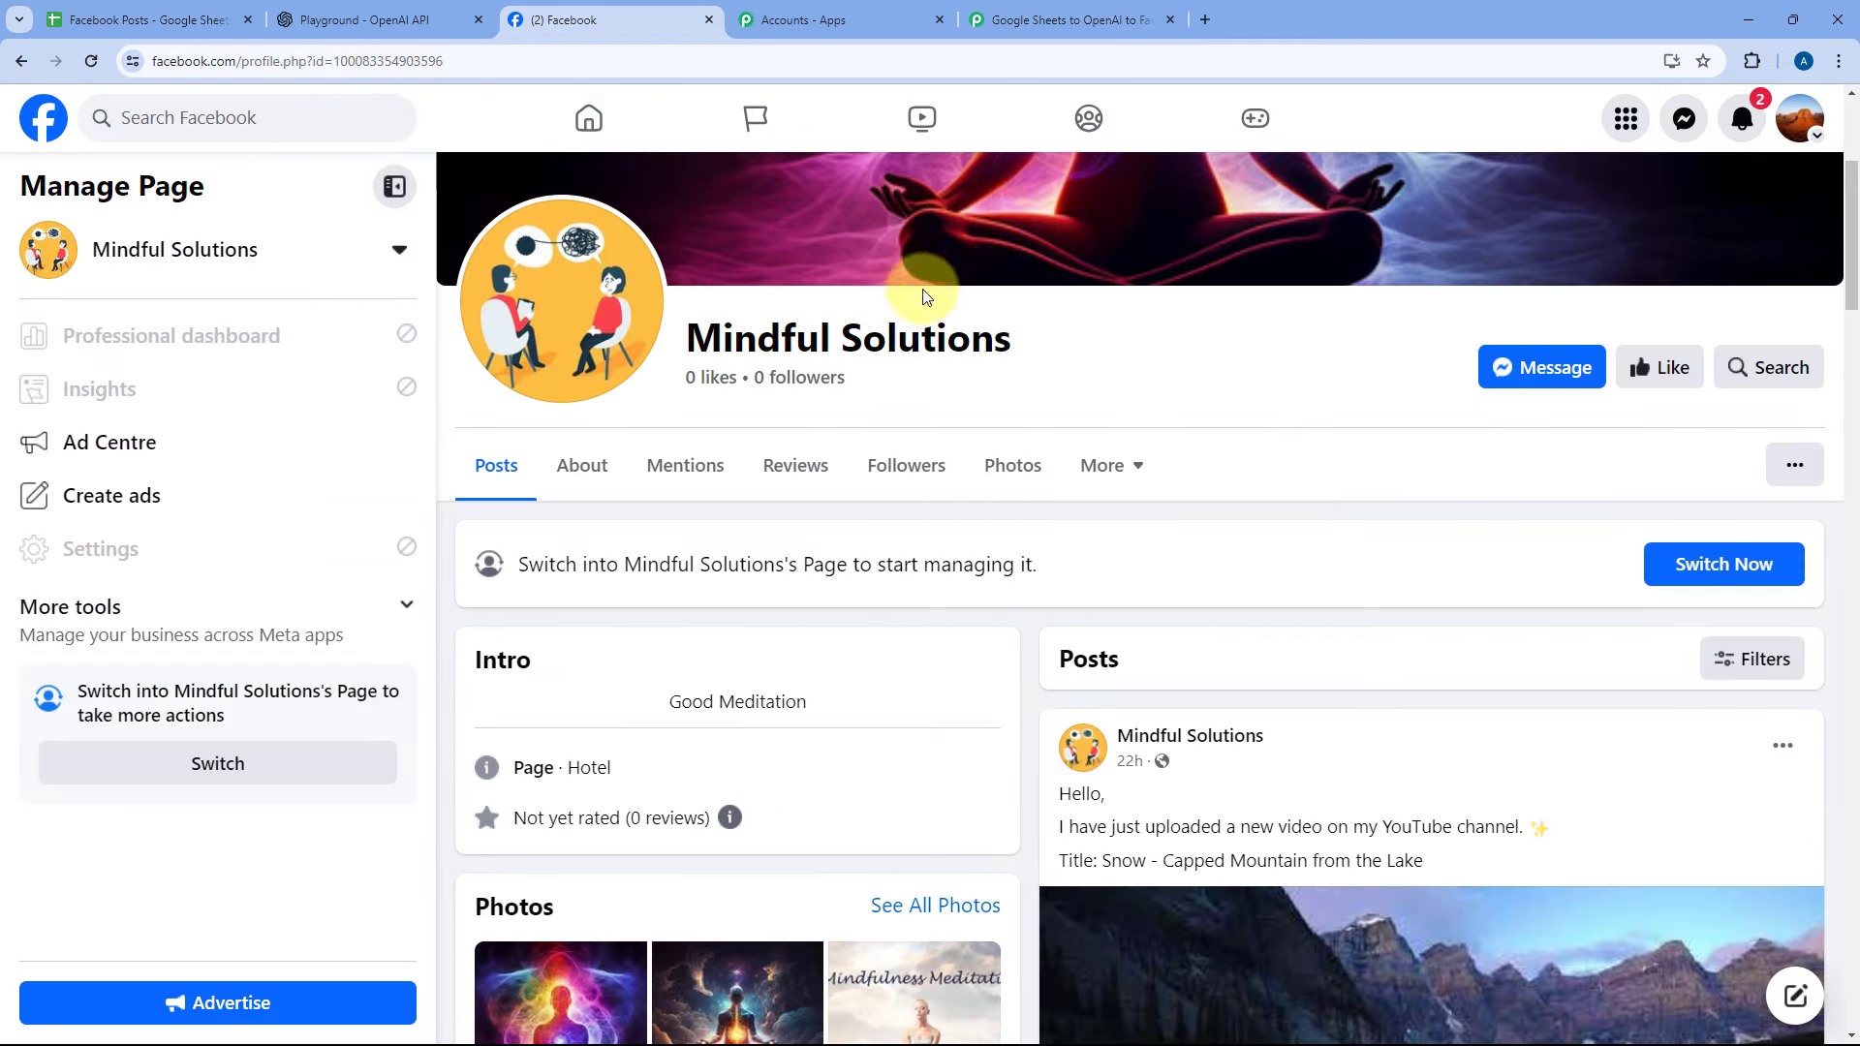
pyautogui.click(1056, 10)
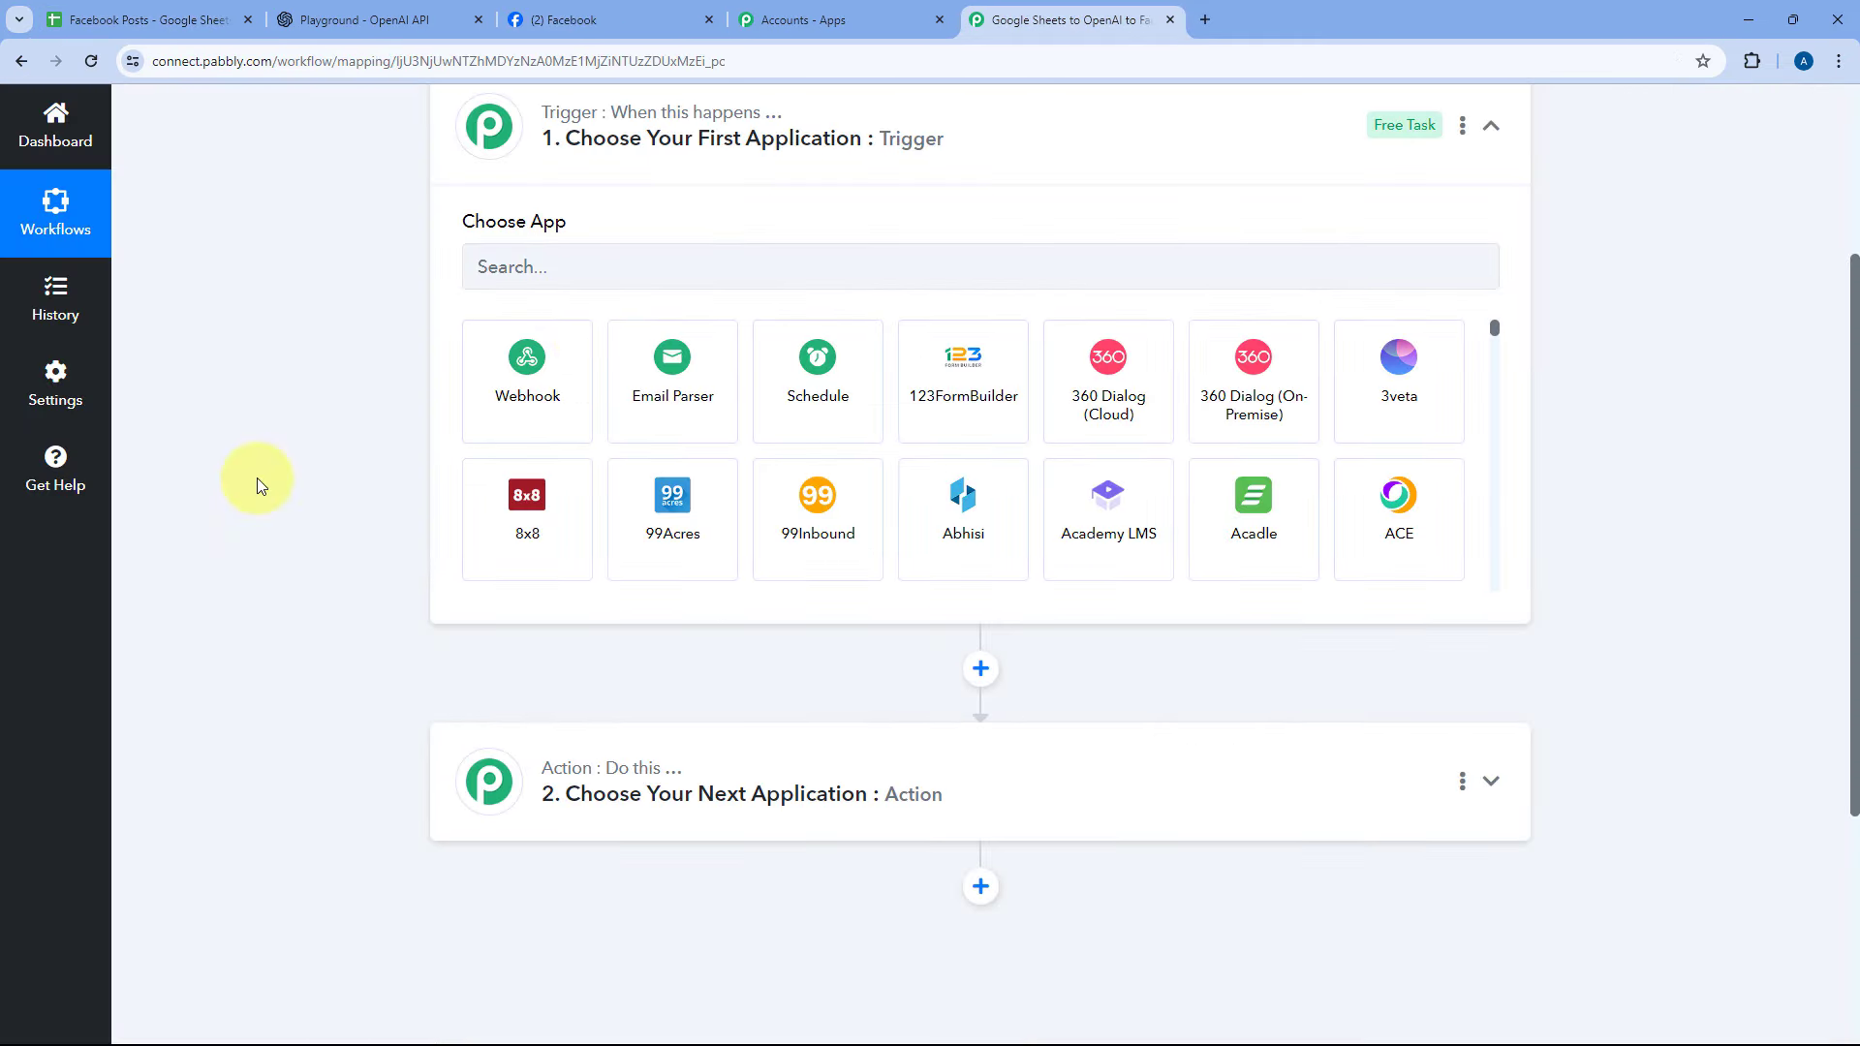
# - Set Google Sheets as the trigger app with New or Updated Spreadsheet Row as the trigger event
pyautogui.scroll(1, 446, 397)
pyautogui.click(580, 371)
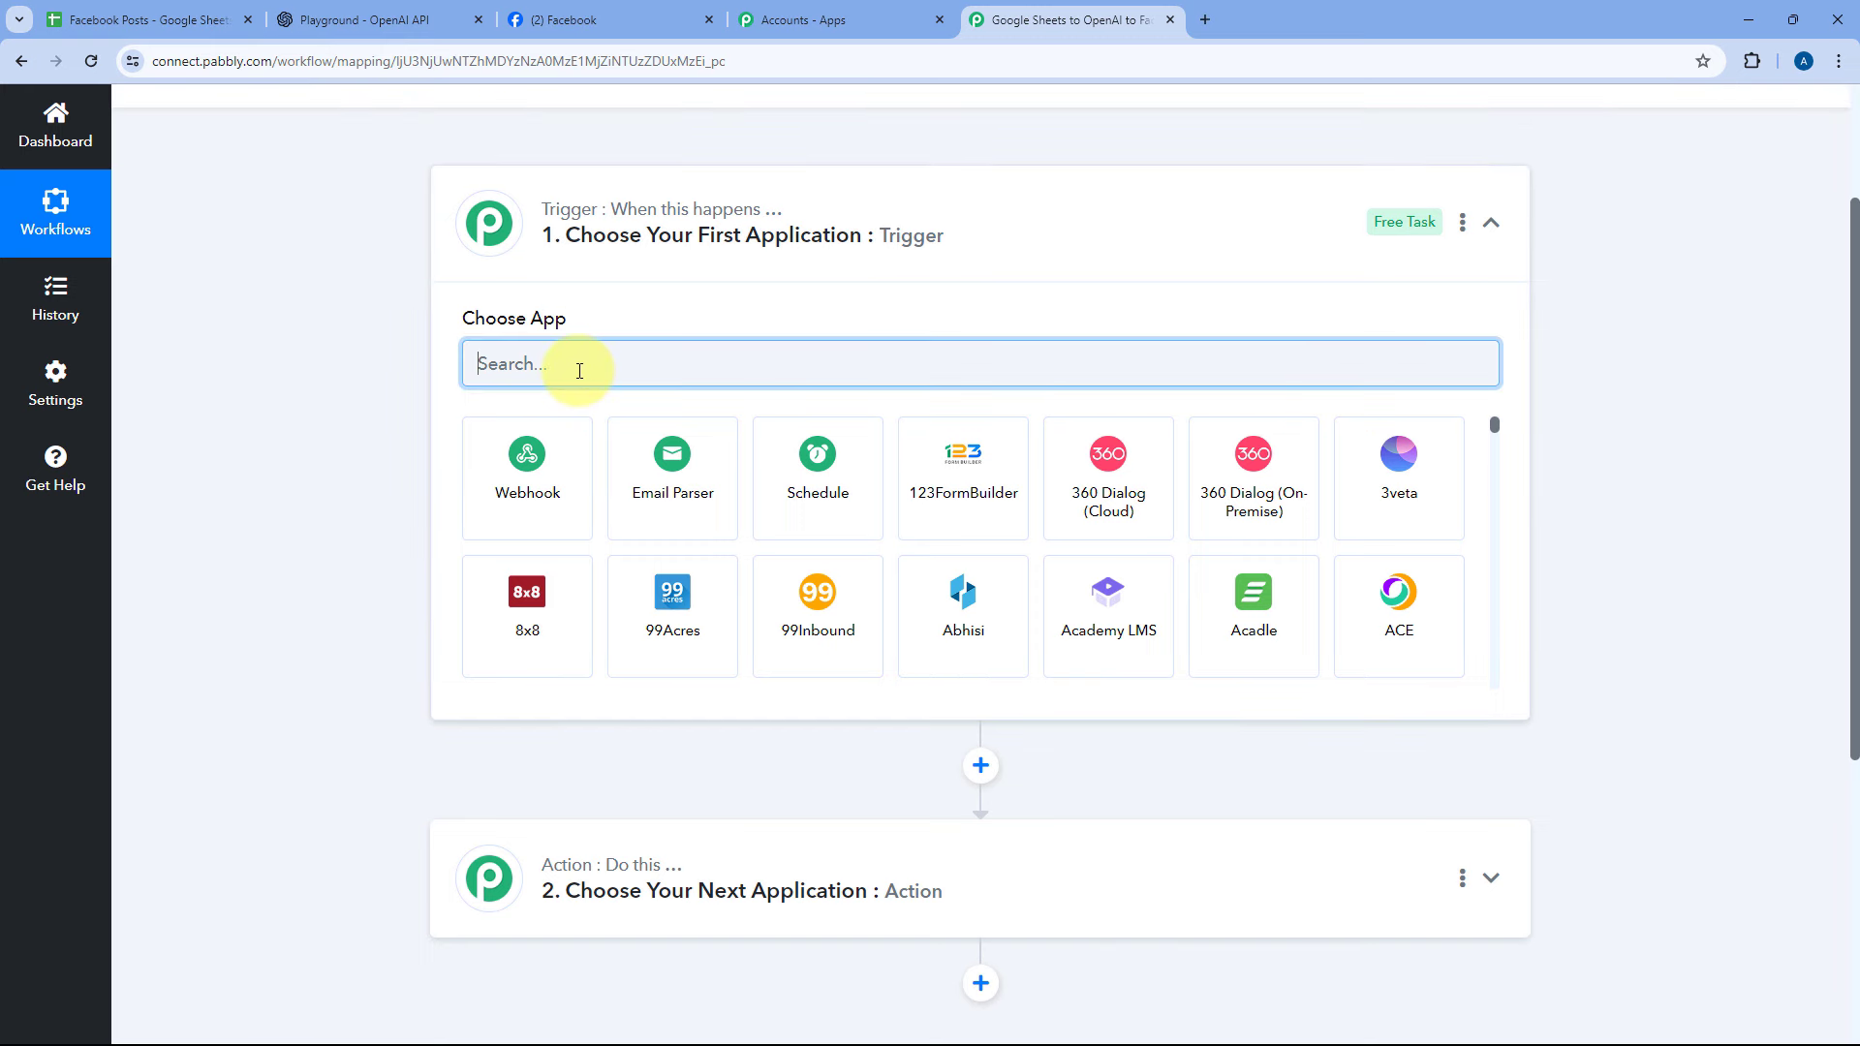
pyautogui.write('Google Sheets')
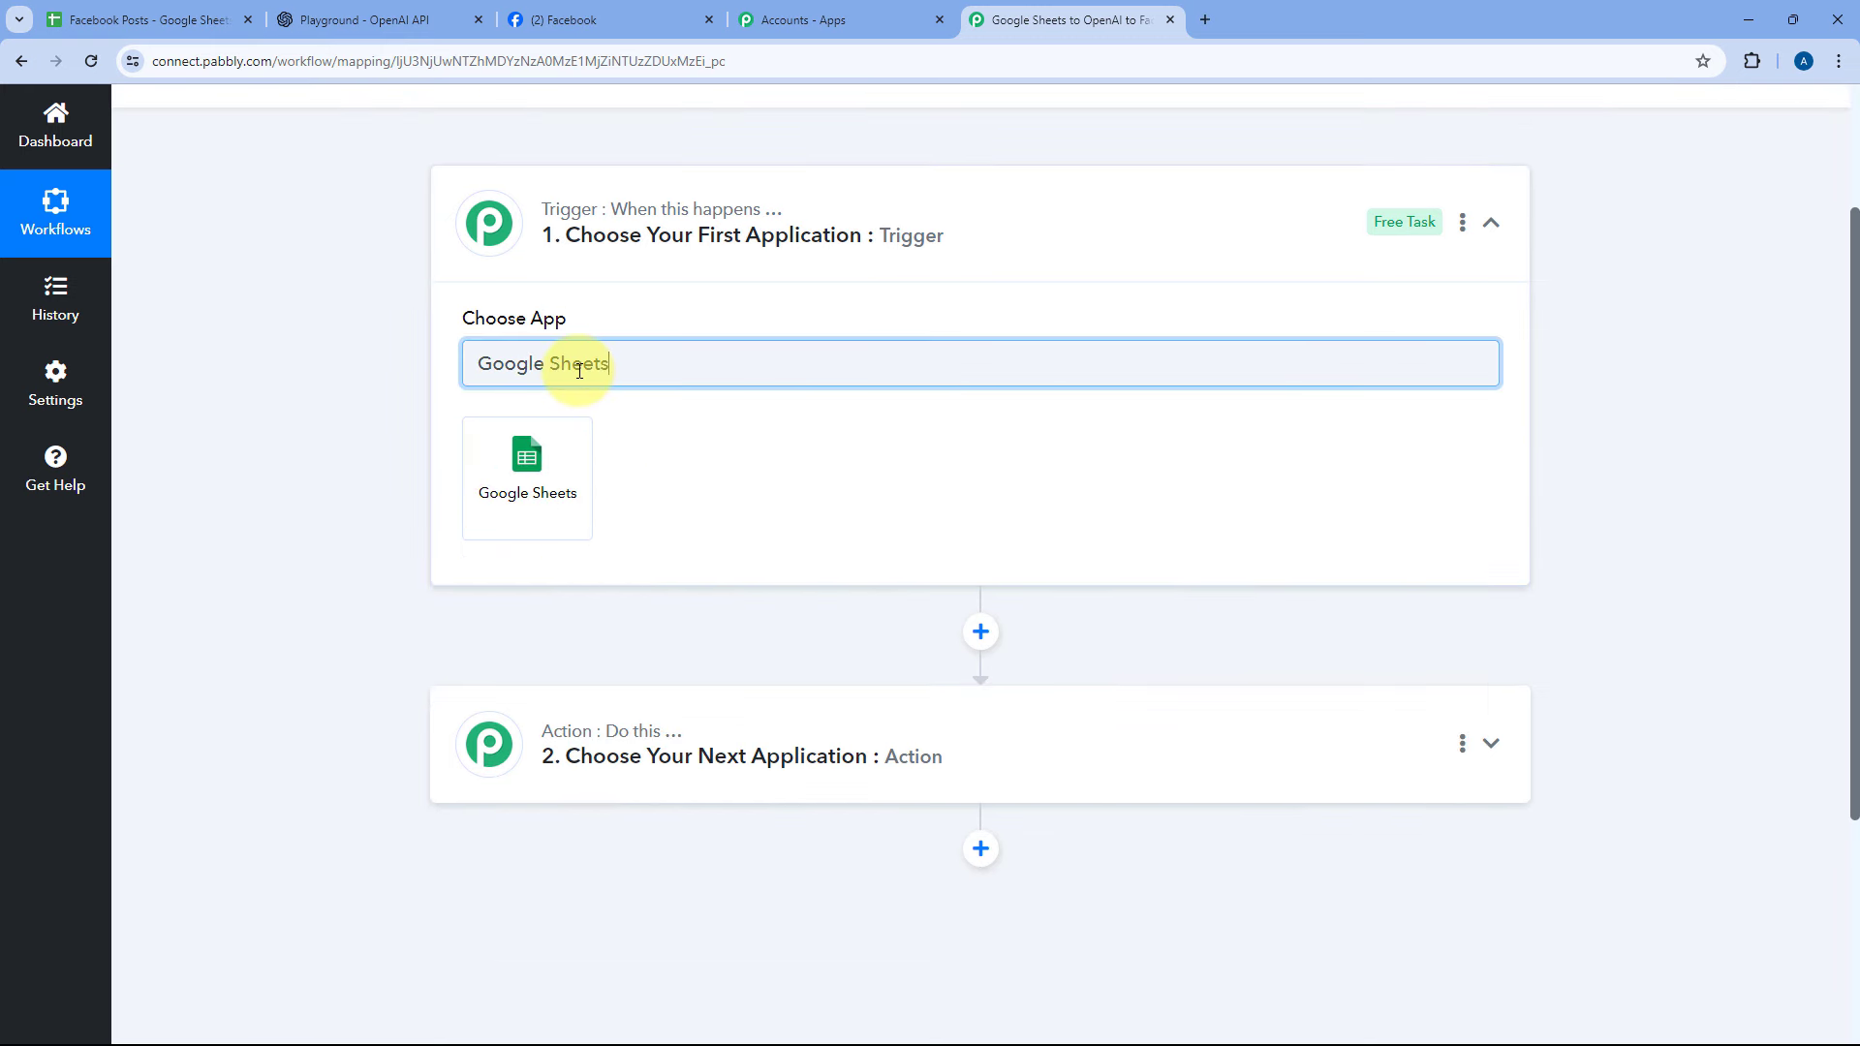
pyautogui.click(568, 449)
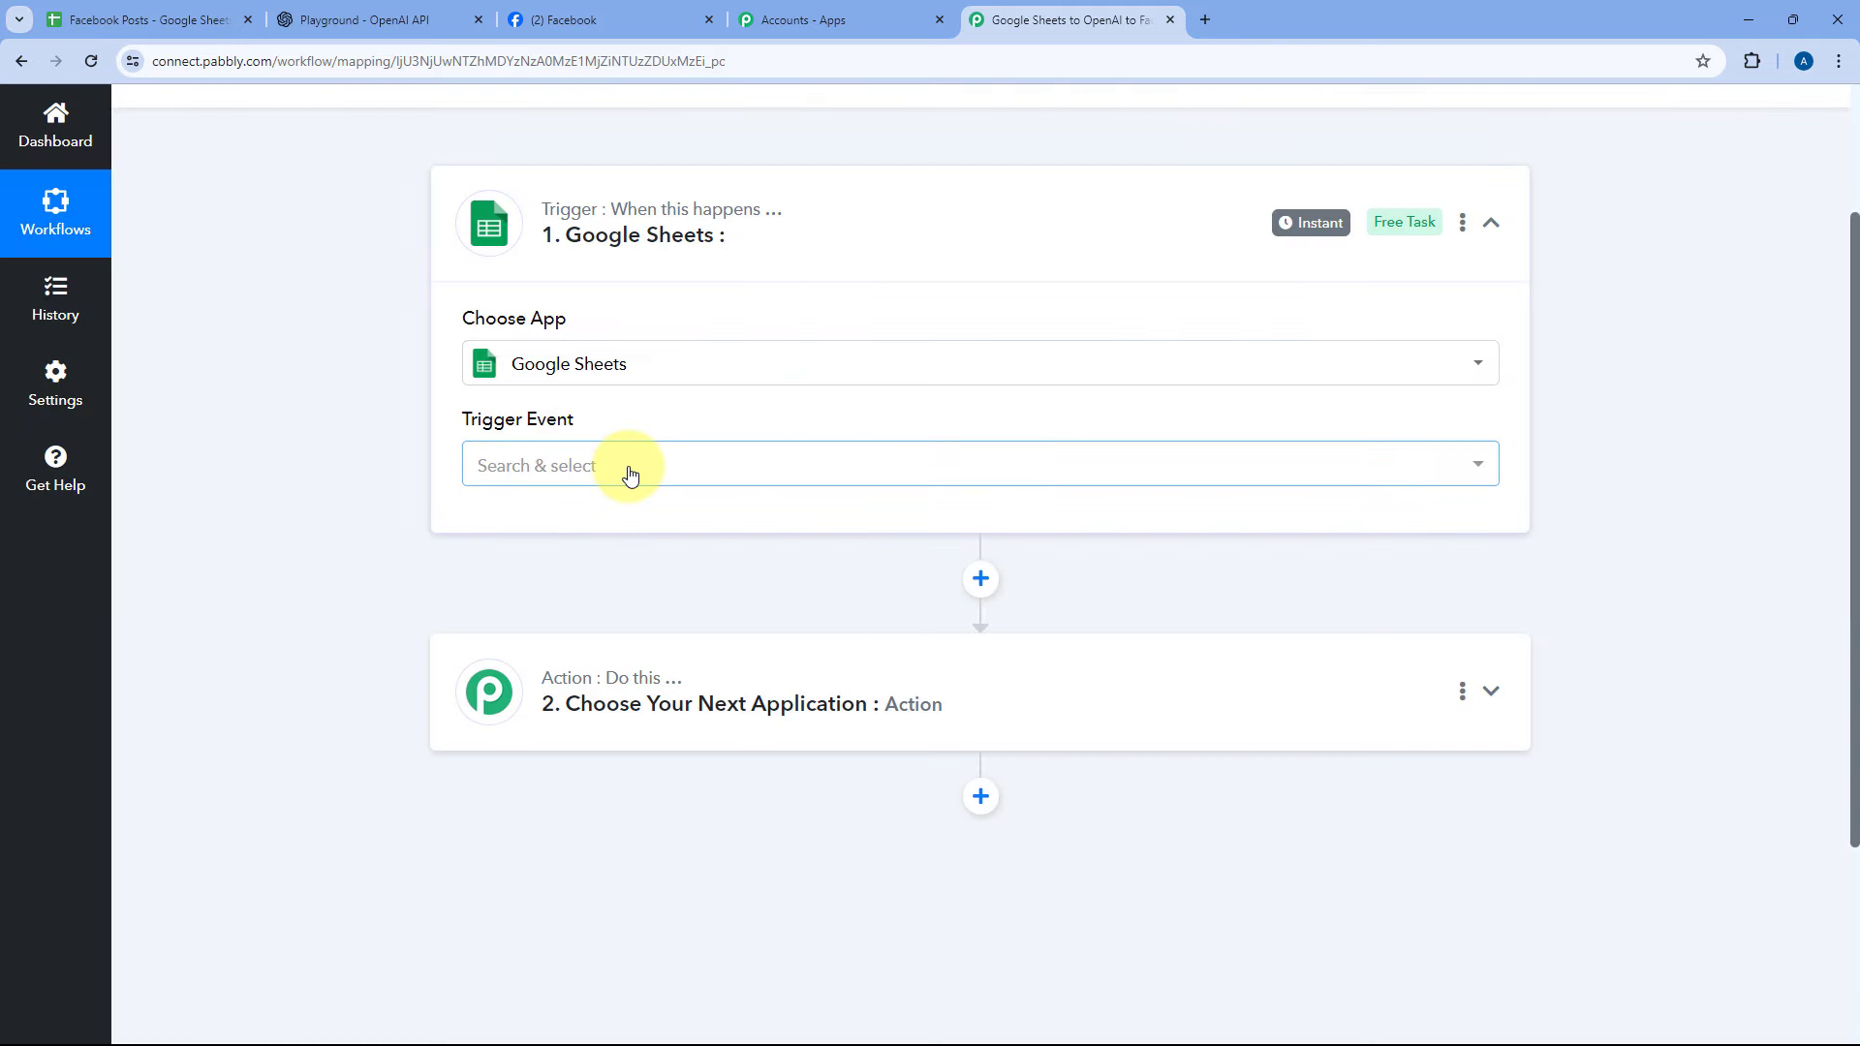
pyautogui.click(629, 468)
pyautogui.scroll(-2, 439, 479)
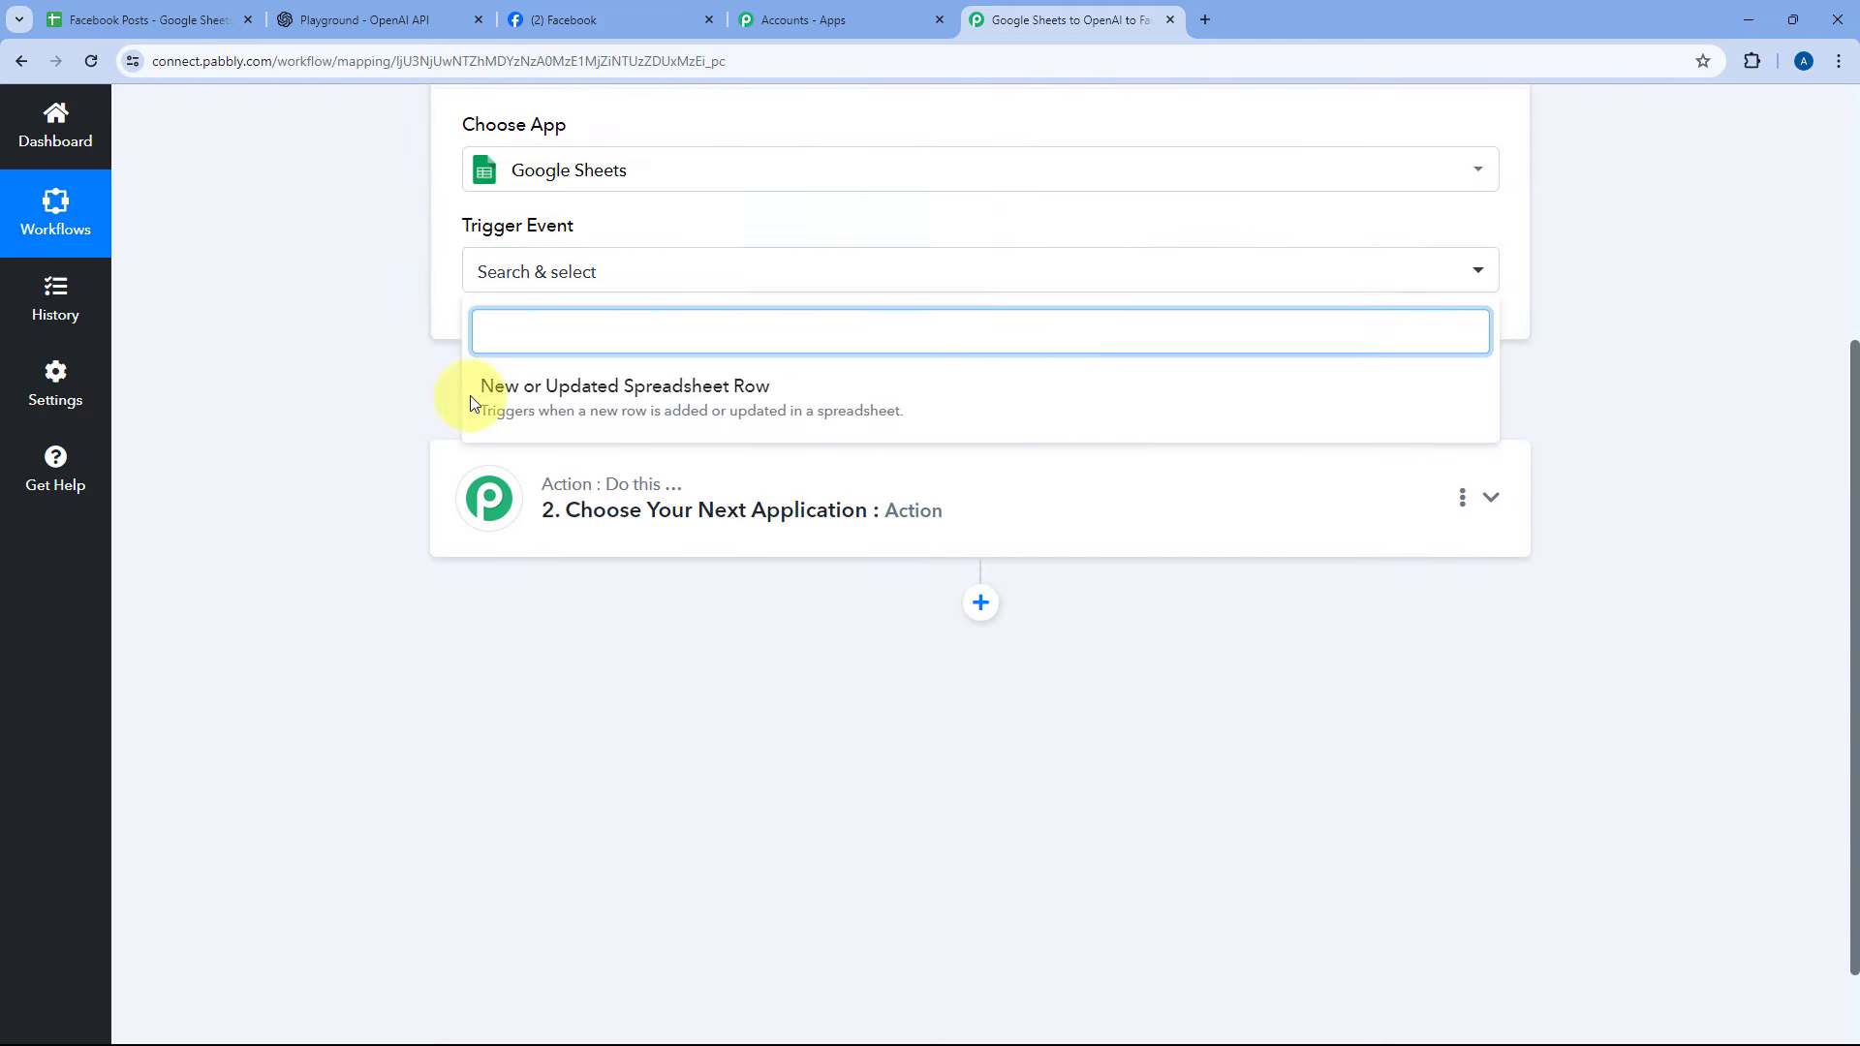
pyautogui.click(658, 390)
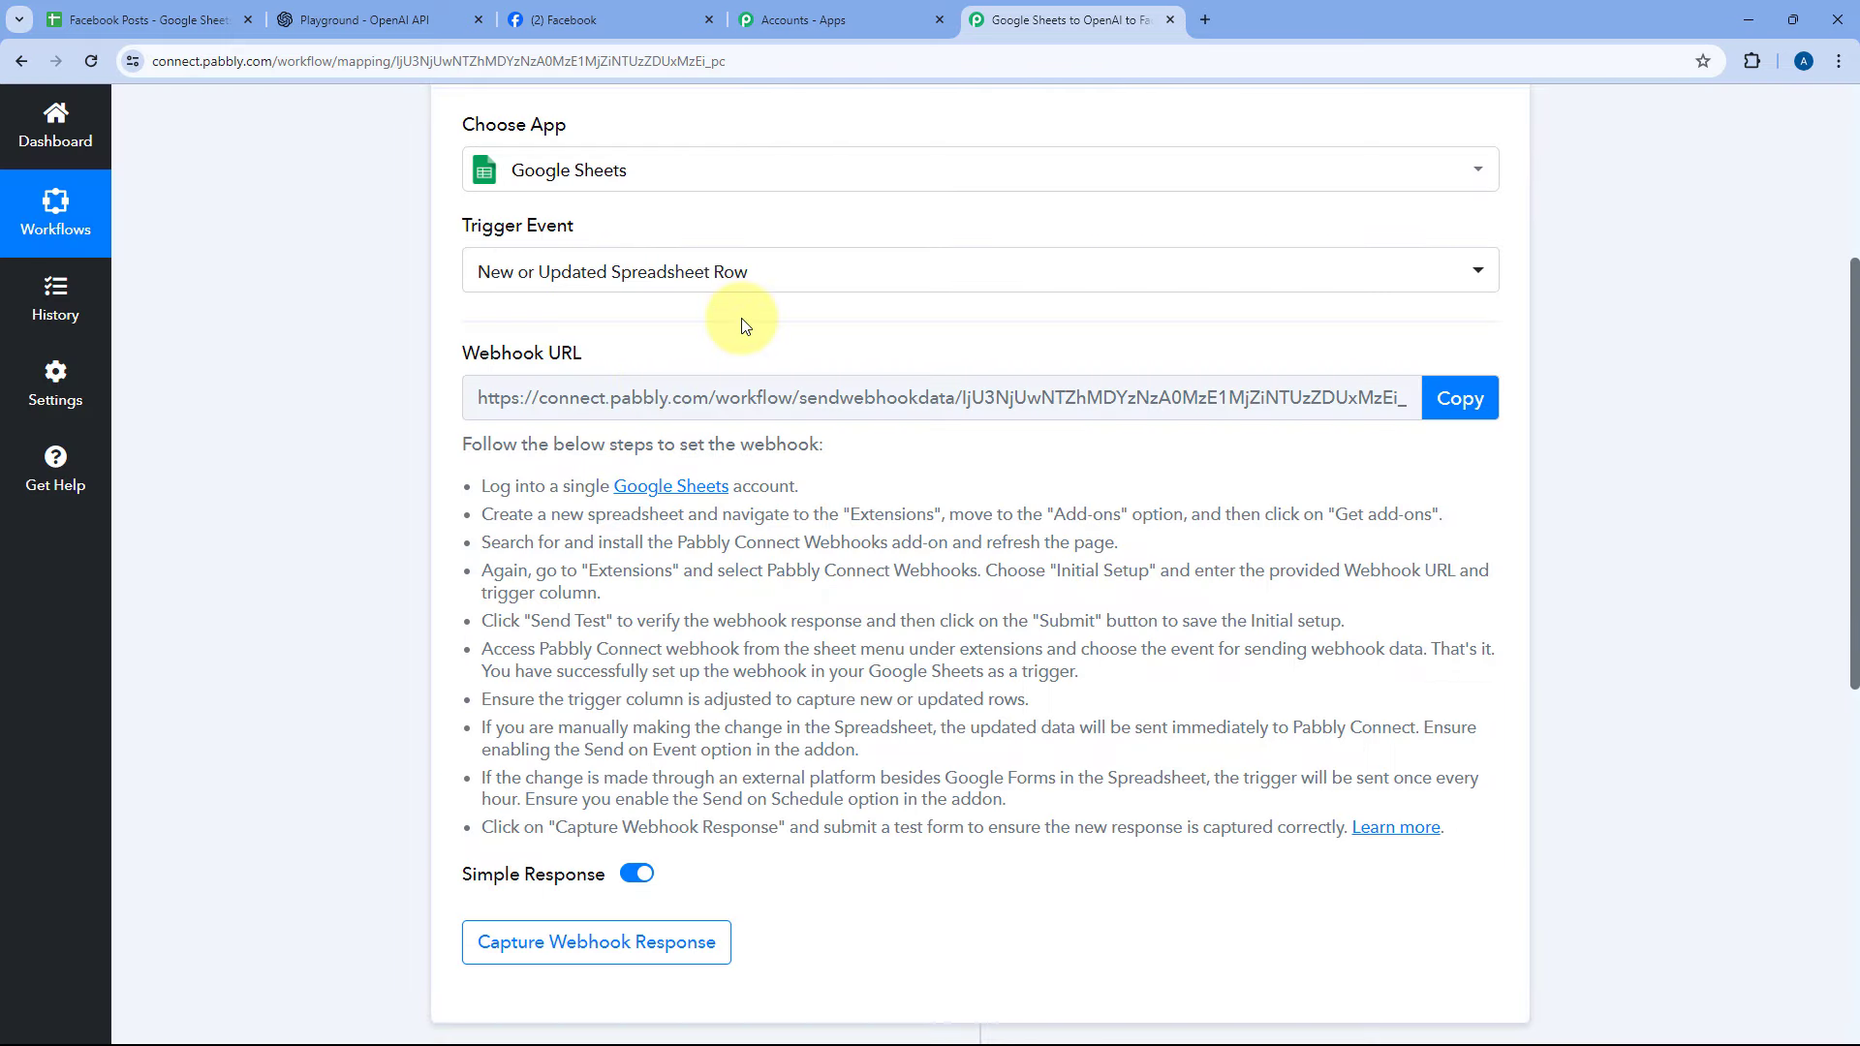
# - Review the webhook setup instructions for the Google Sheets trigger and copy its webhook URL
pyautogui.scroll(-1, 681, 274)
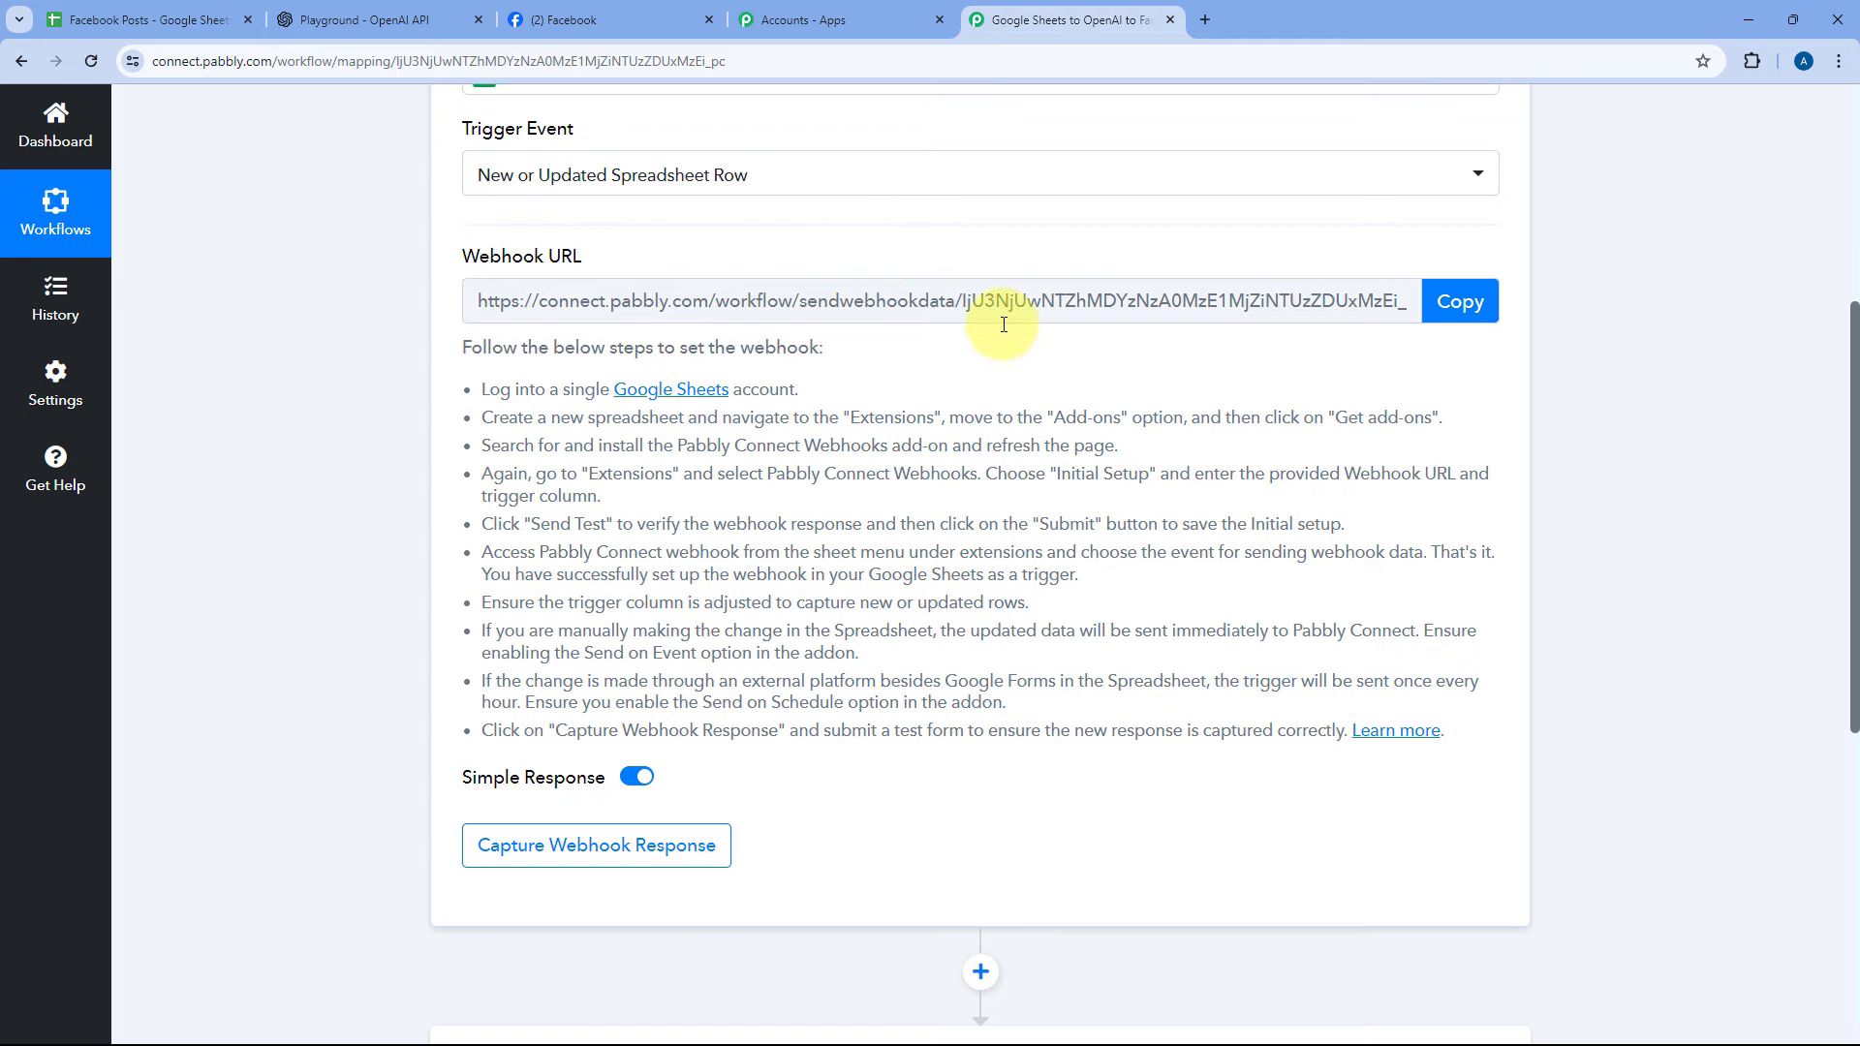
pyautogui.click(146, 19)
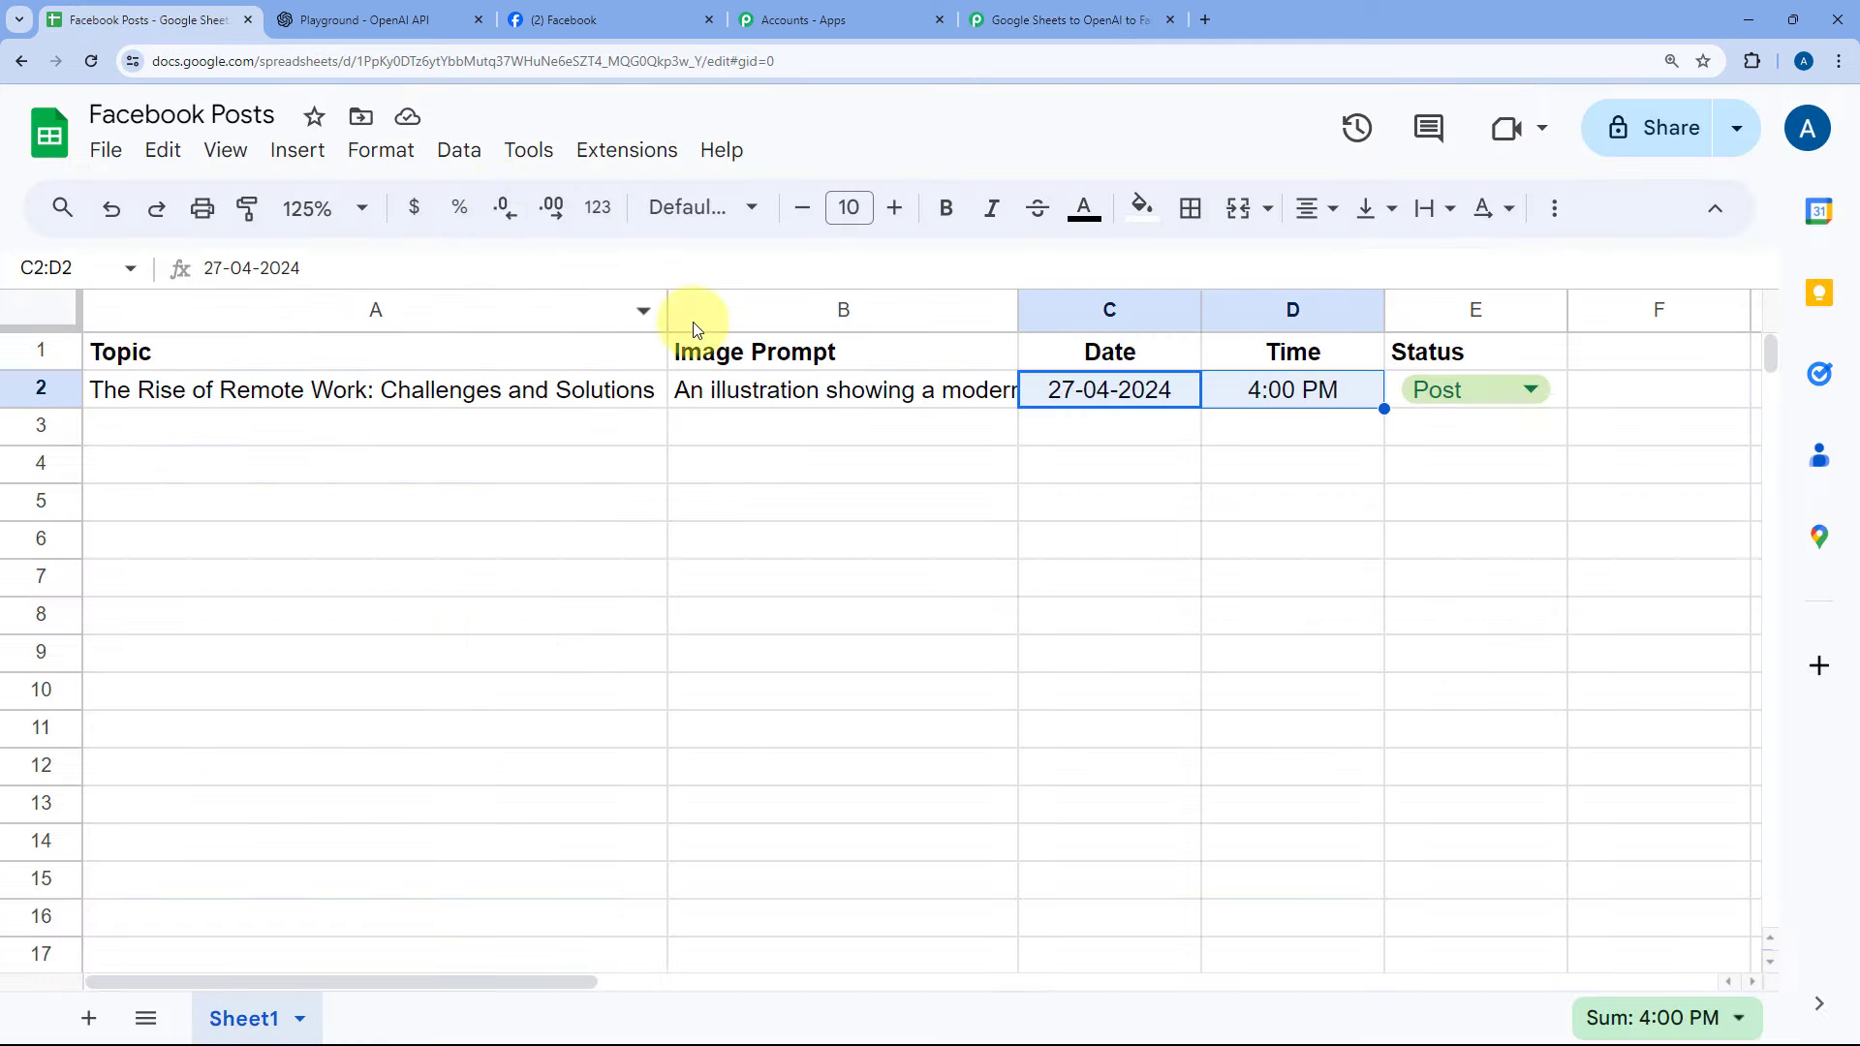
pyautogui.click(980, 19)
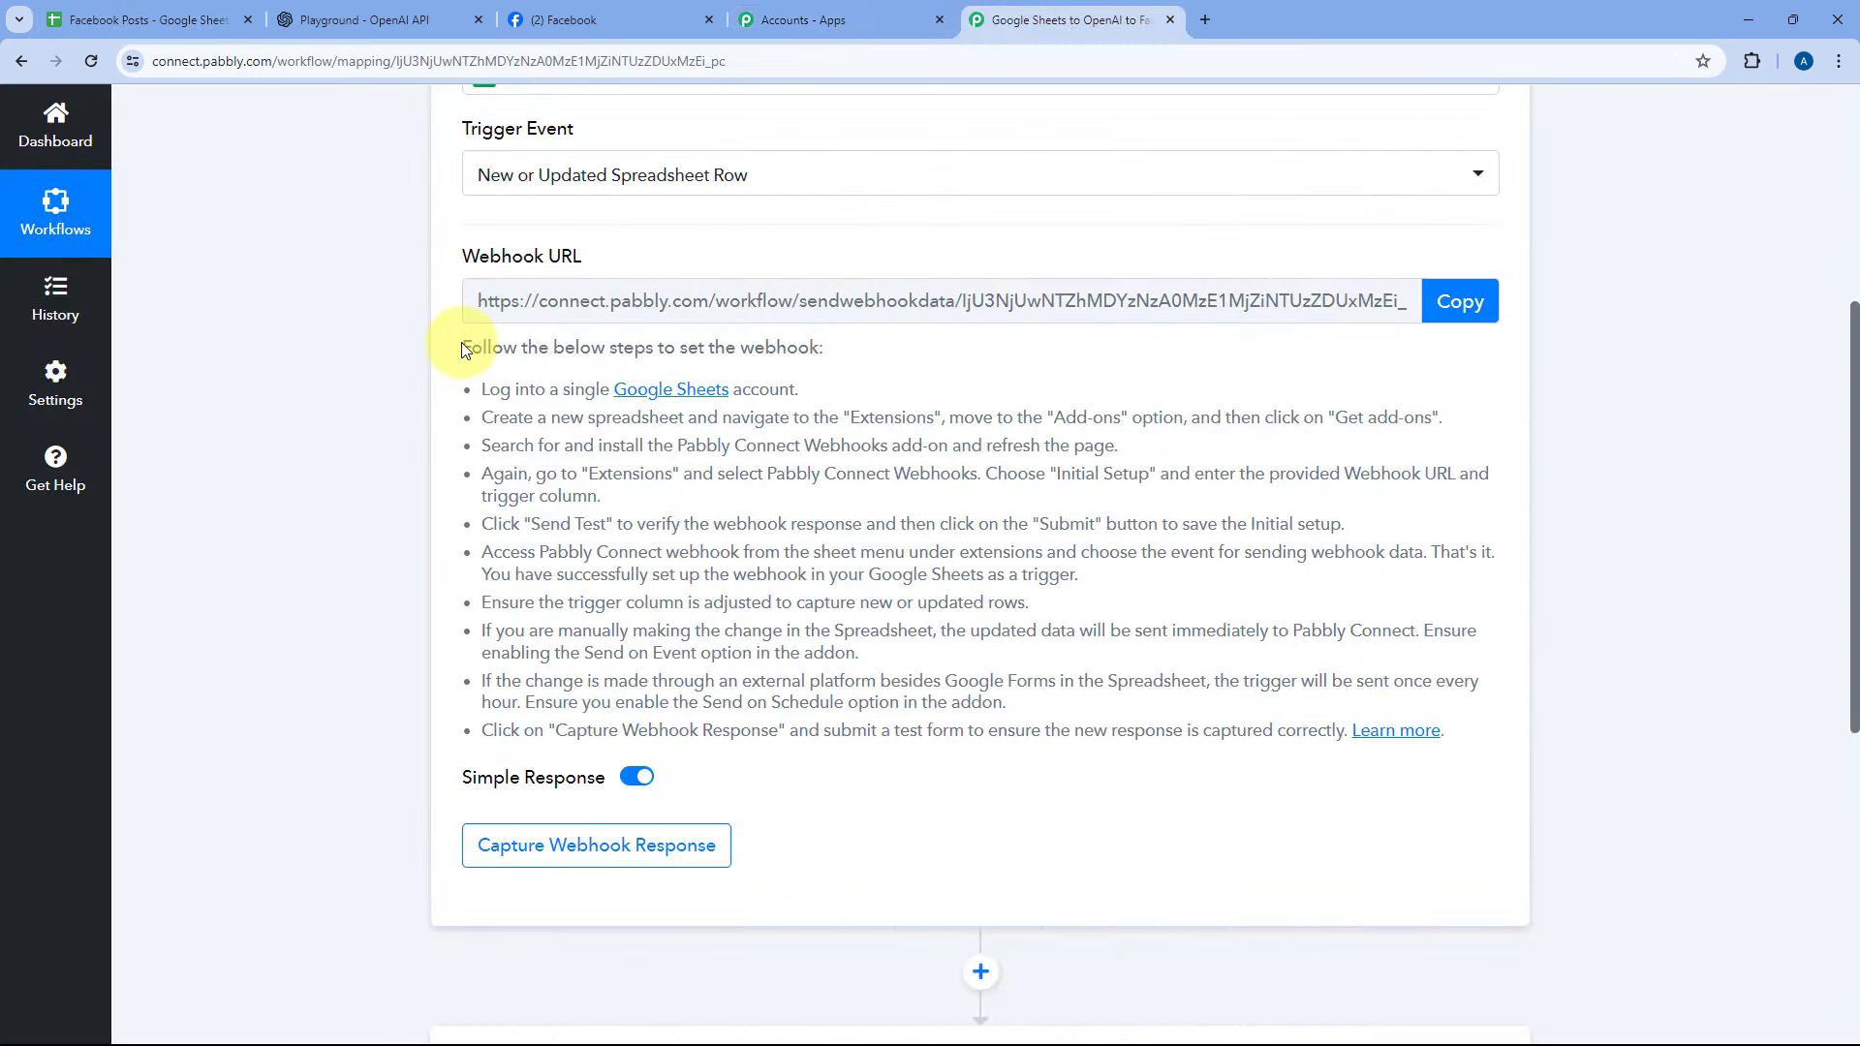
pyautogui.moveTo(461, 341); pyautogui.dragTo(1520, 746)
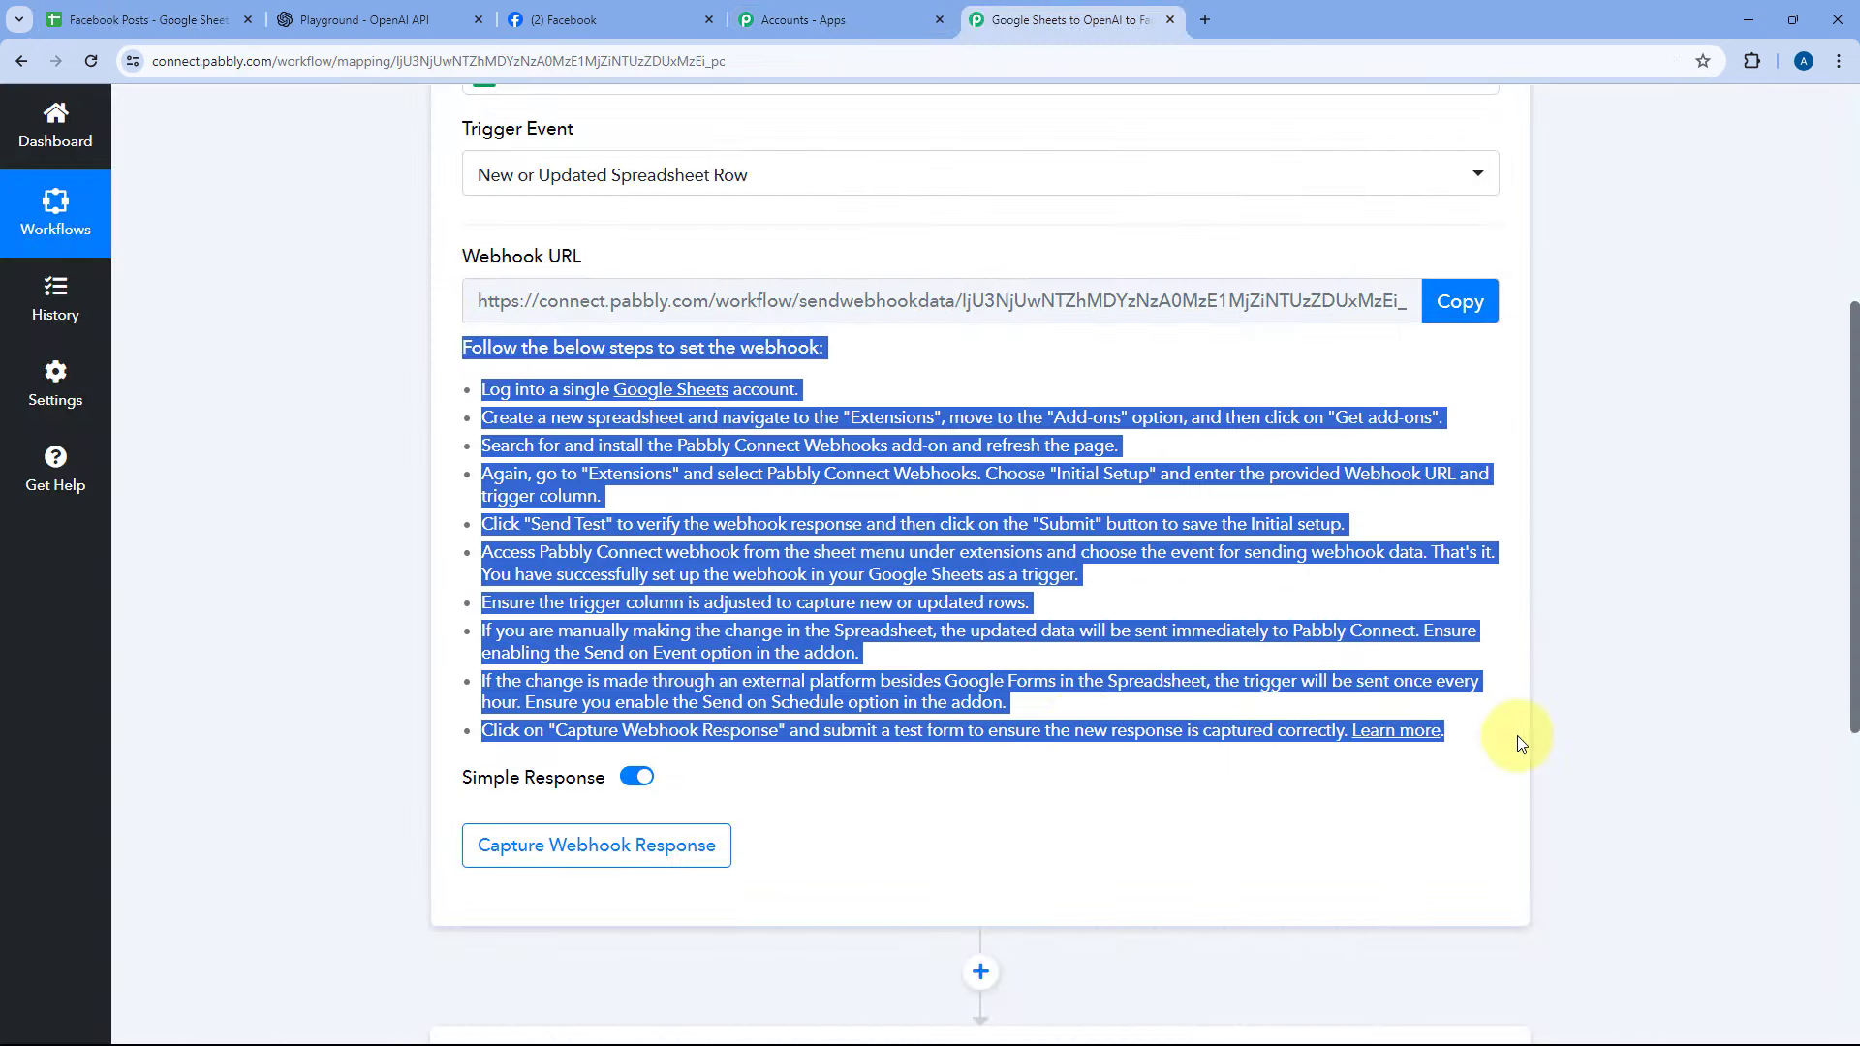
pyautogui.click(1113, 359)
pyautogui.click(1437, 302)
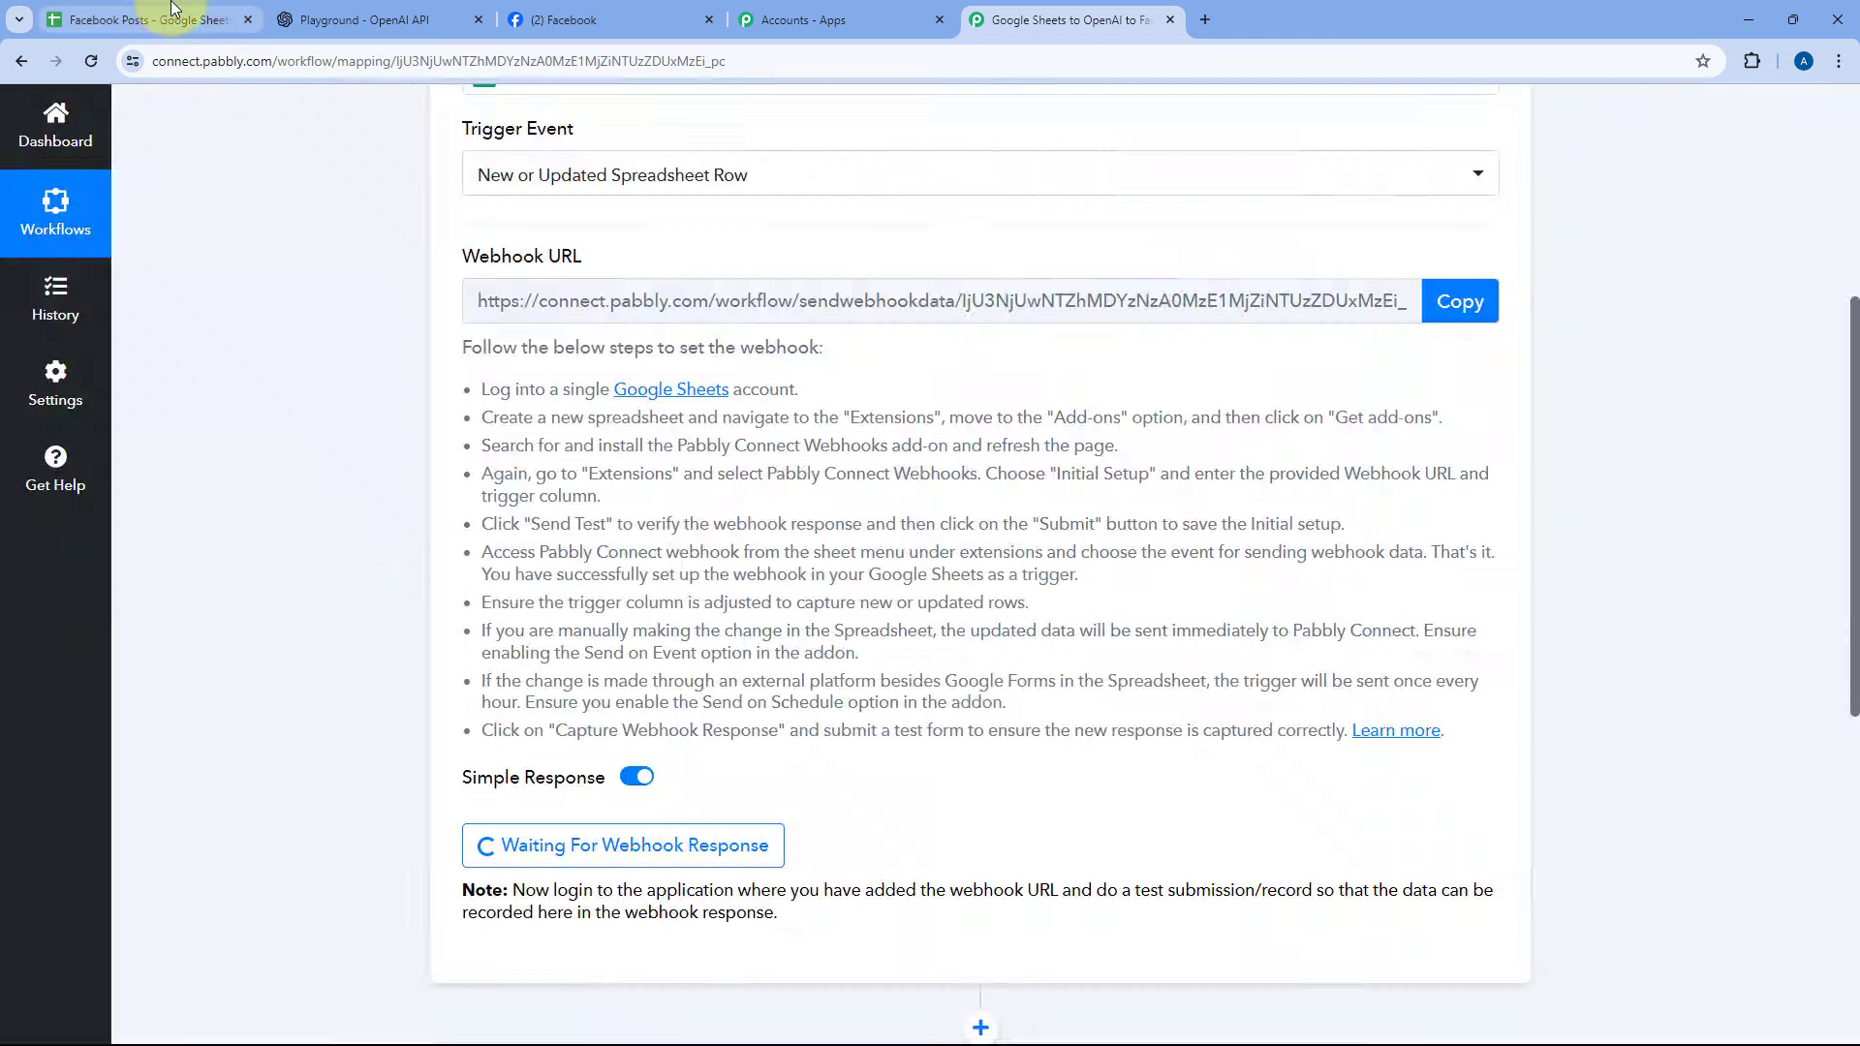
# - From the Facebook Posts spreadsheet, search the Google Workspace Marketplace for the Pabbly Connect Webhooks add-on and close the marketplace
pyautogui.click(174, 17)
pyautogui.click(543, 399)
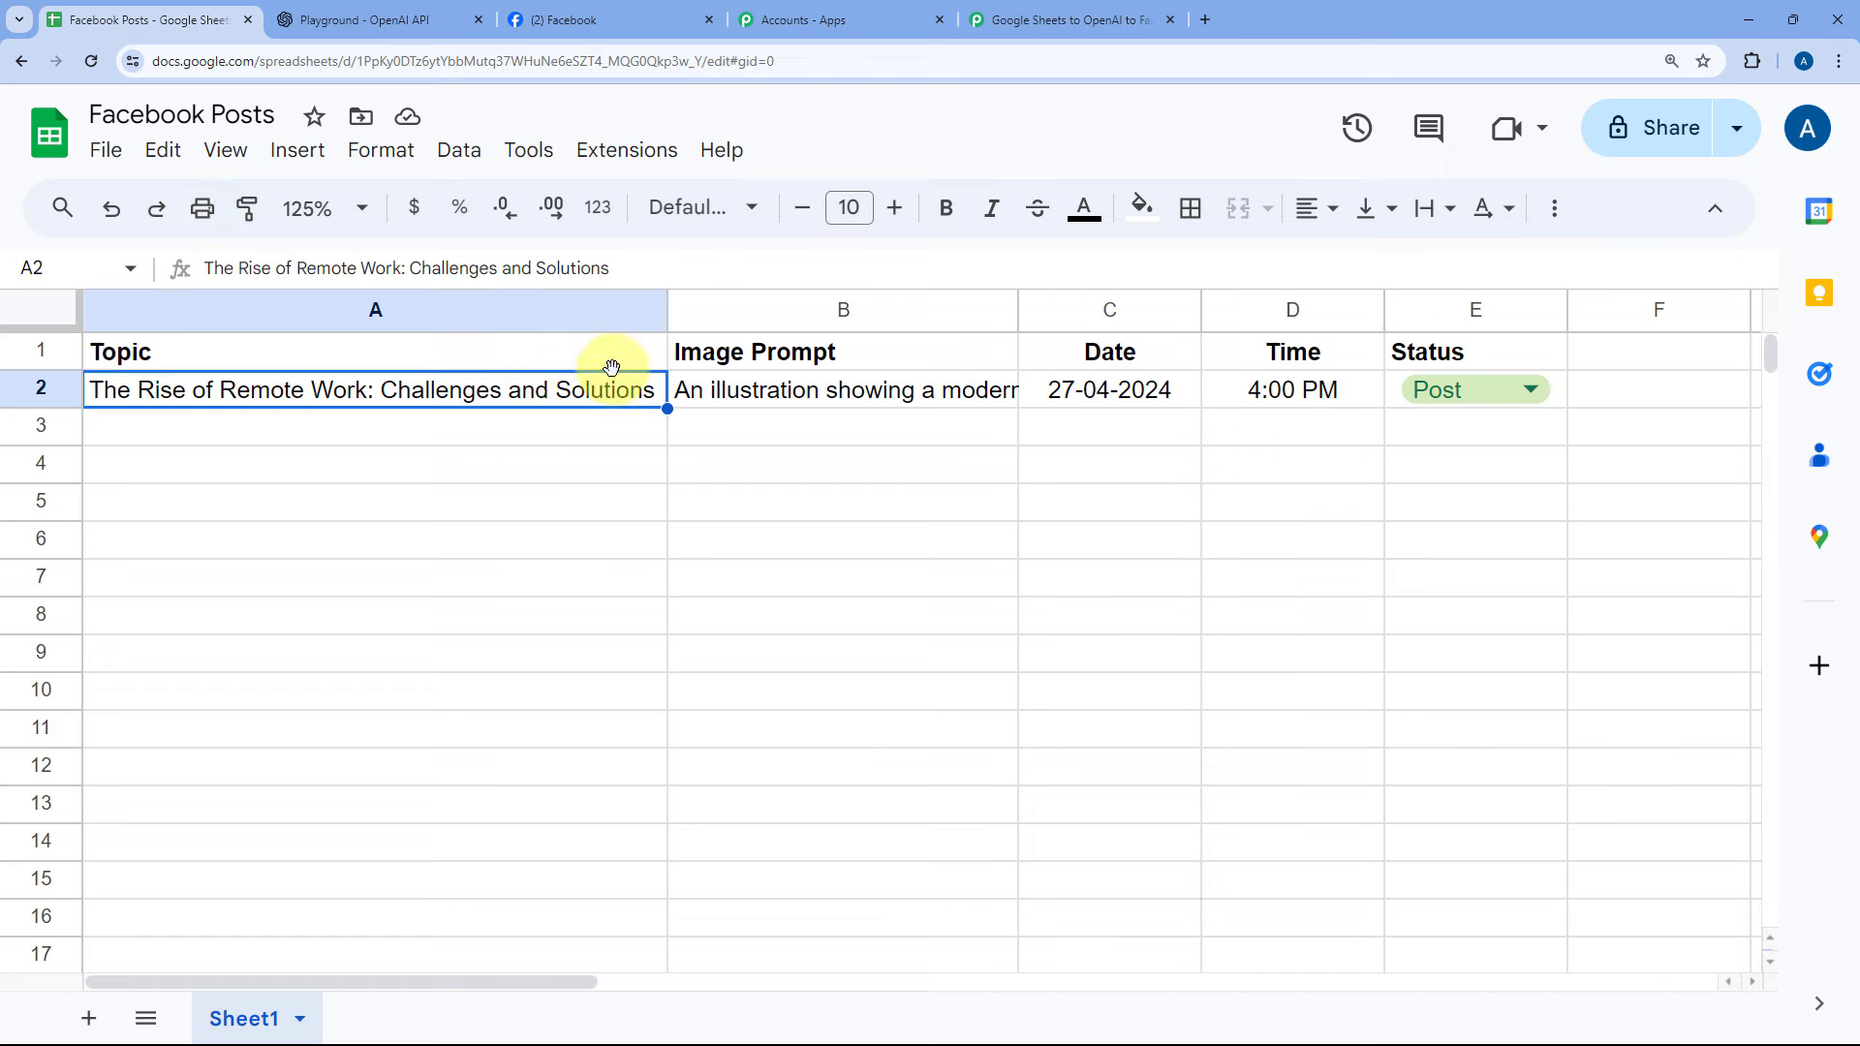
pyautogui.click(626, 152)
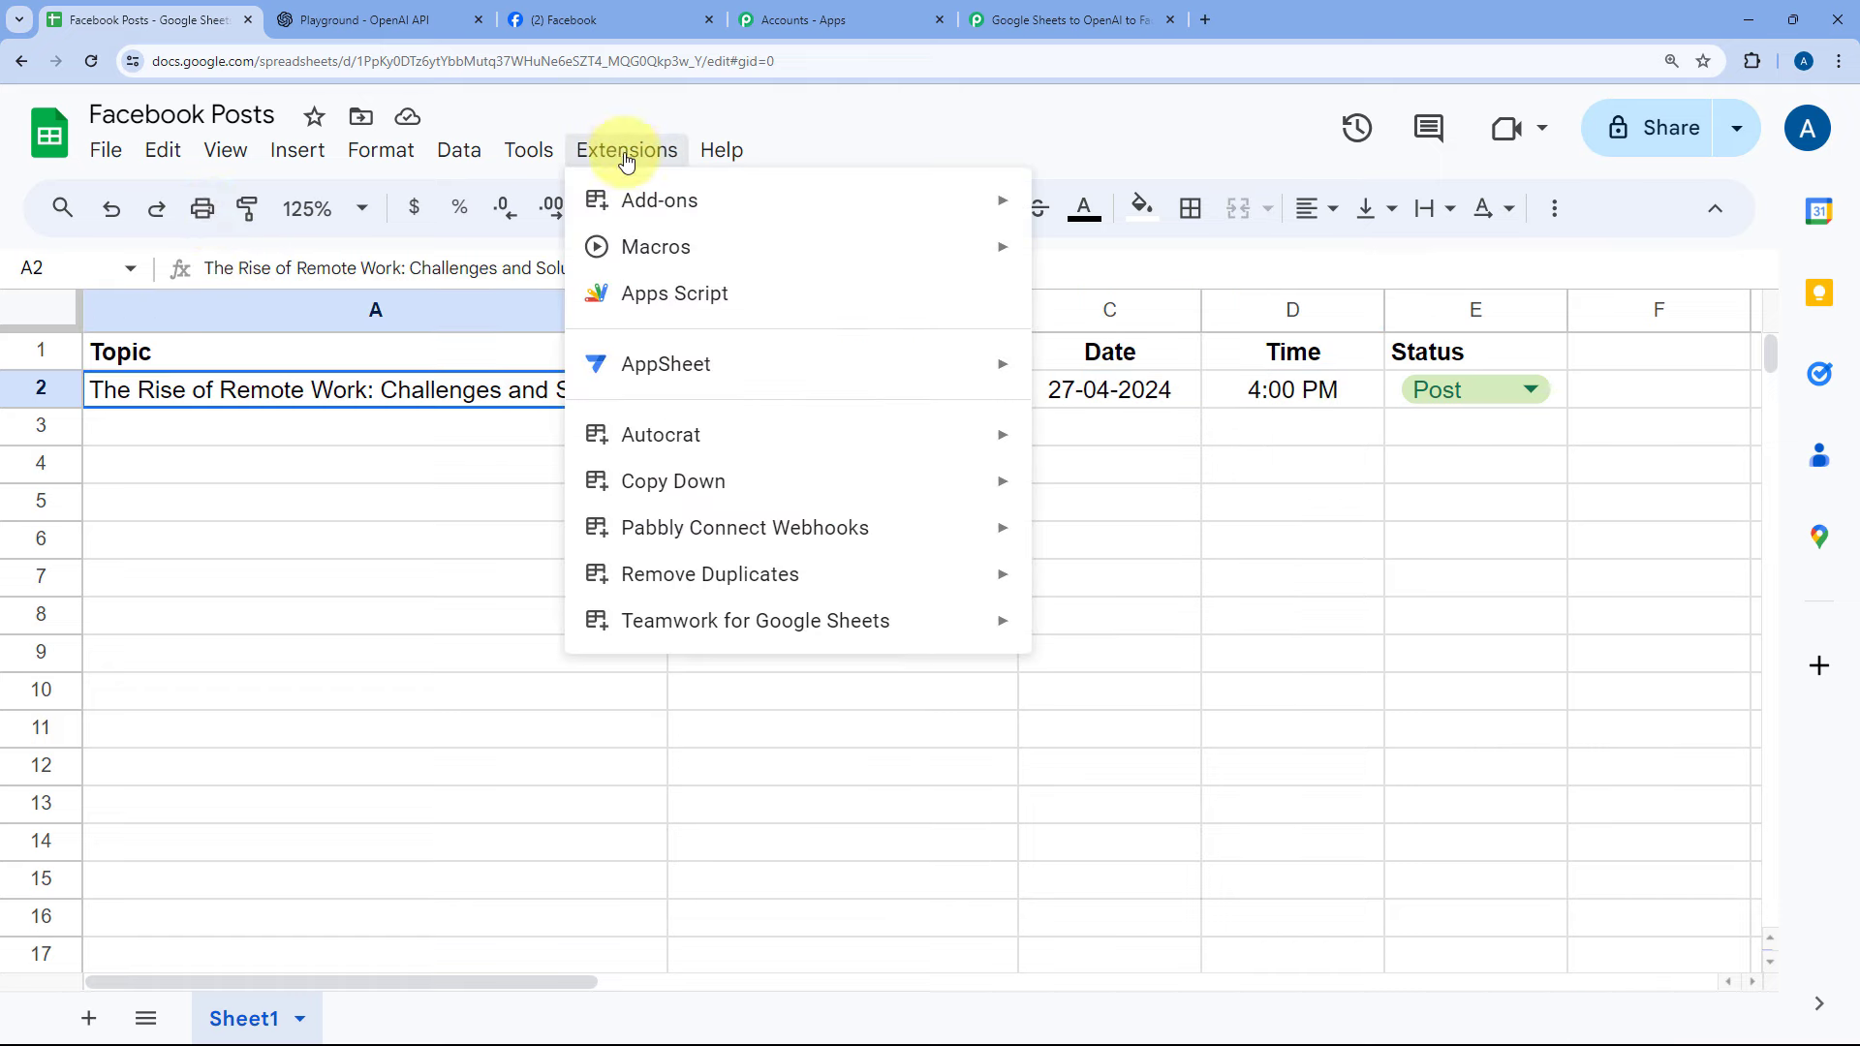
pyautogui.moveTo(922, 208)
pyautogui.click(1201, 220)
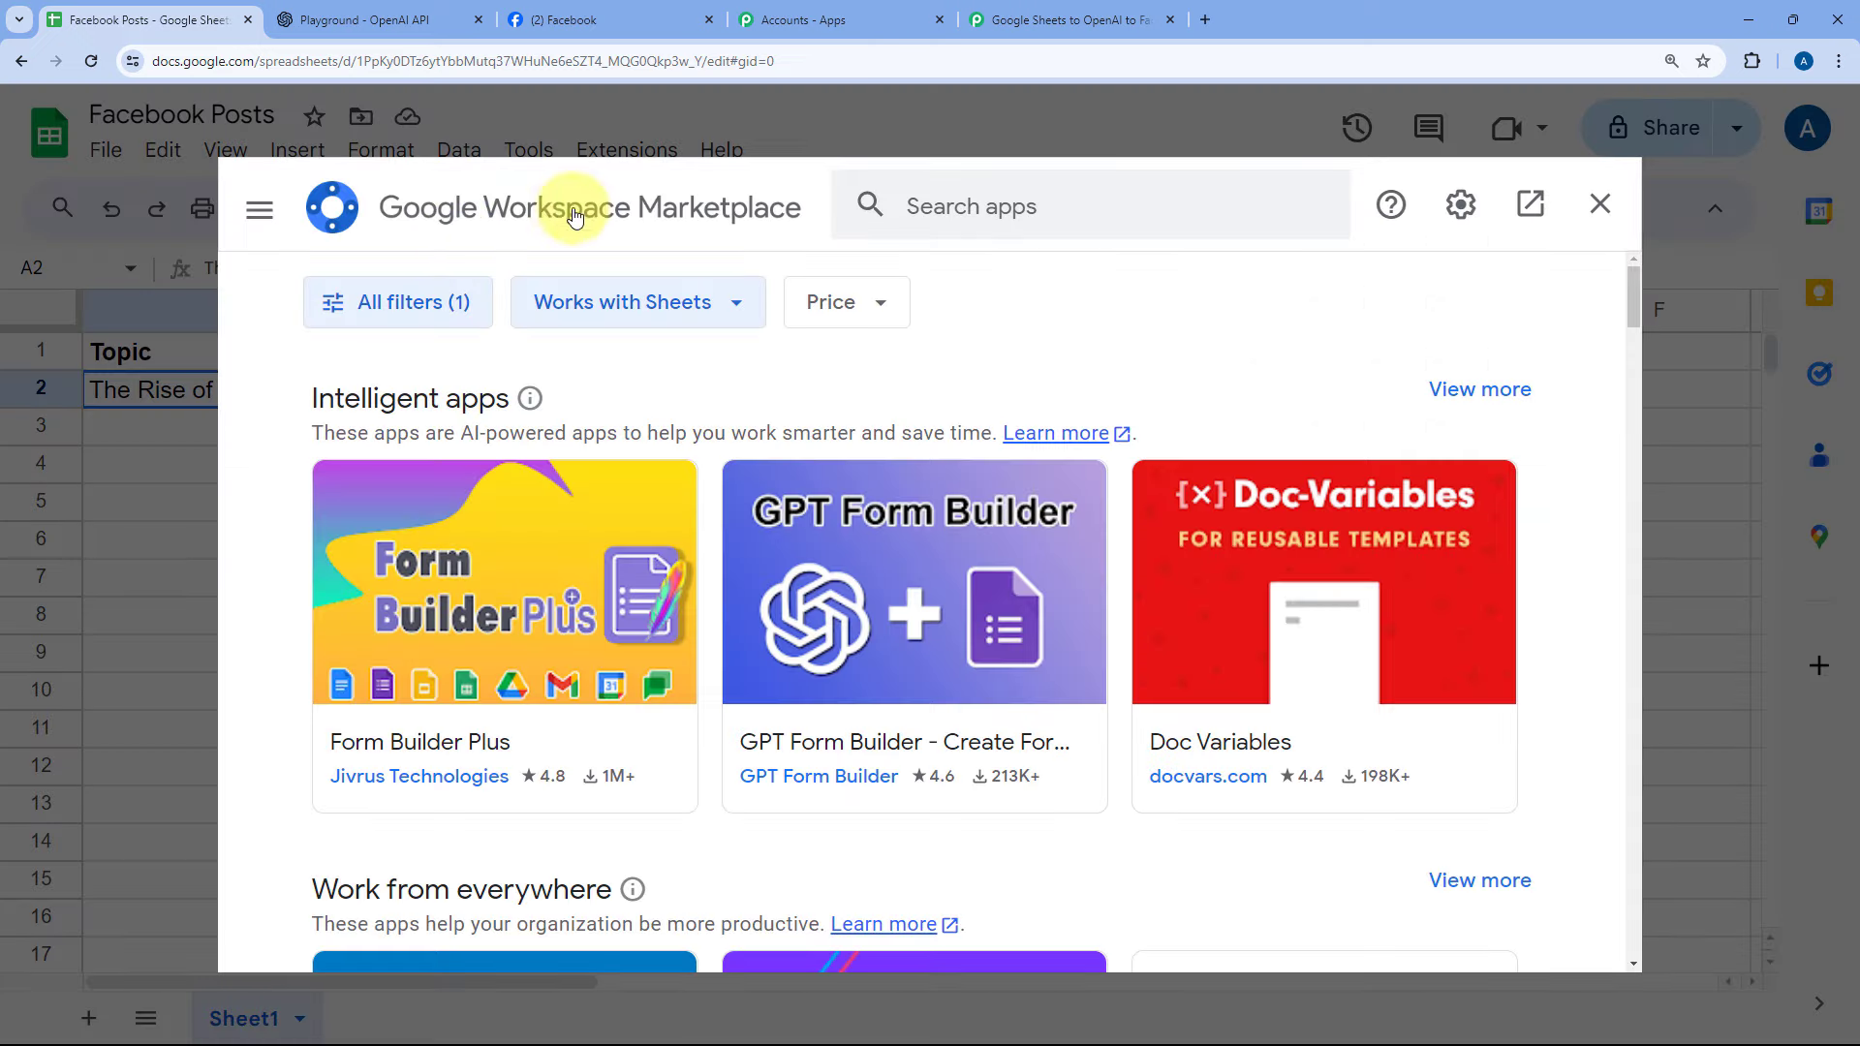
pyautogui.click(978, 205)
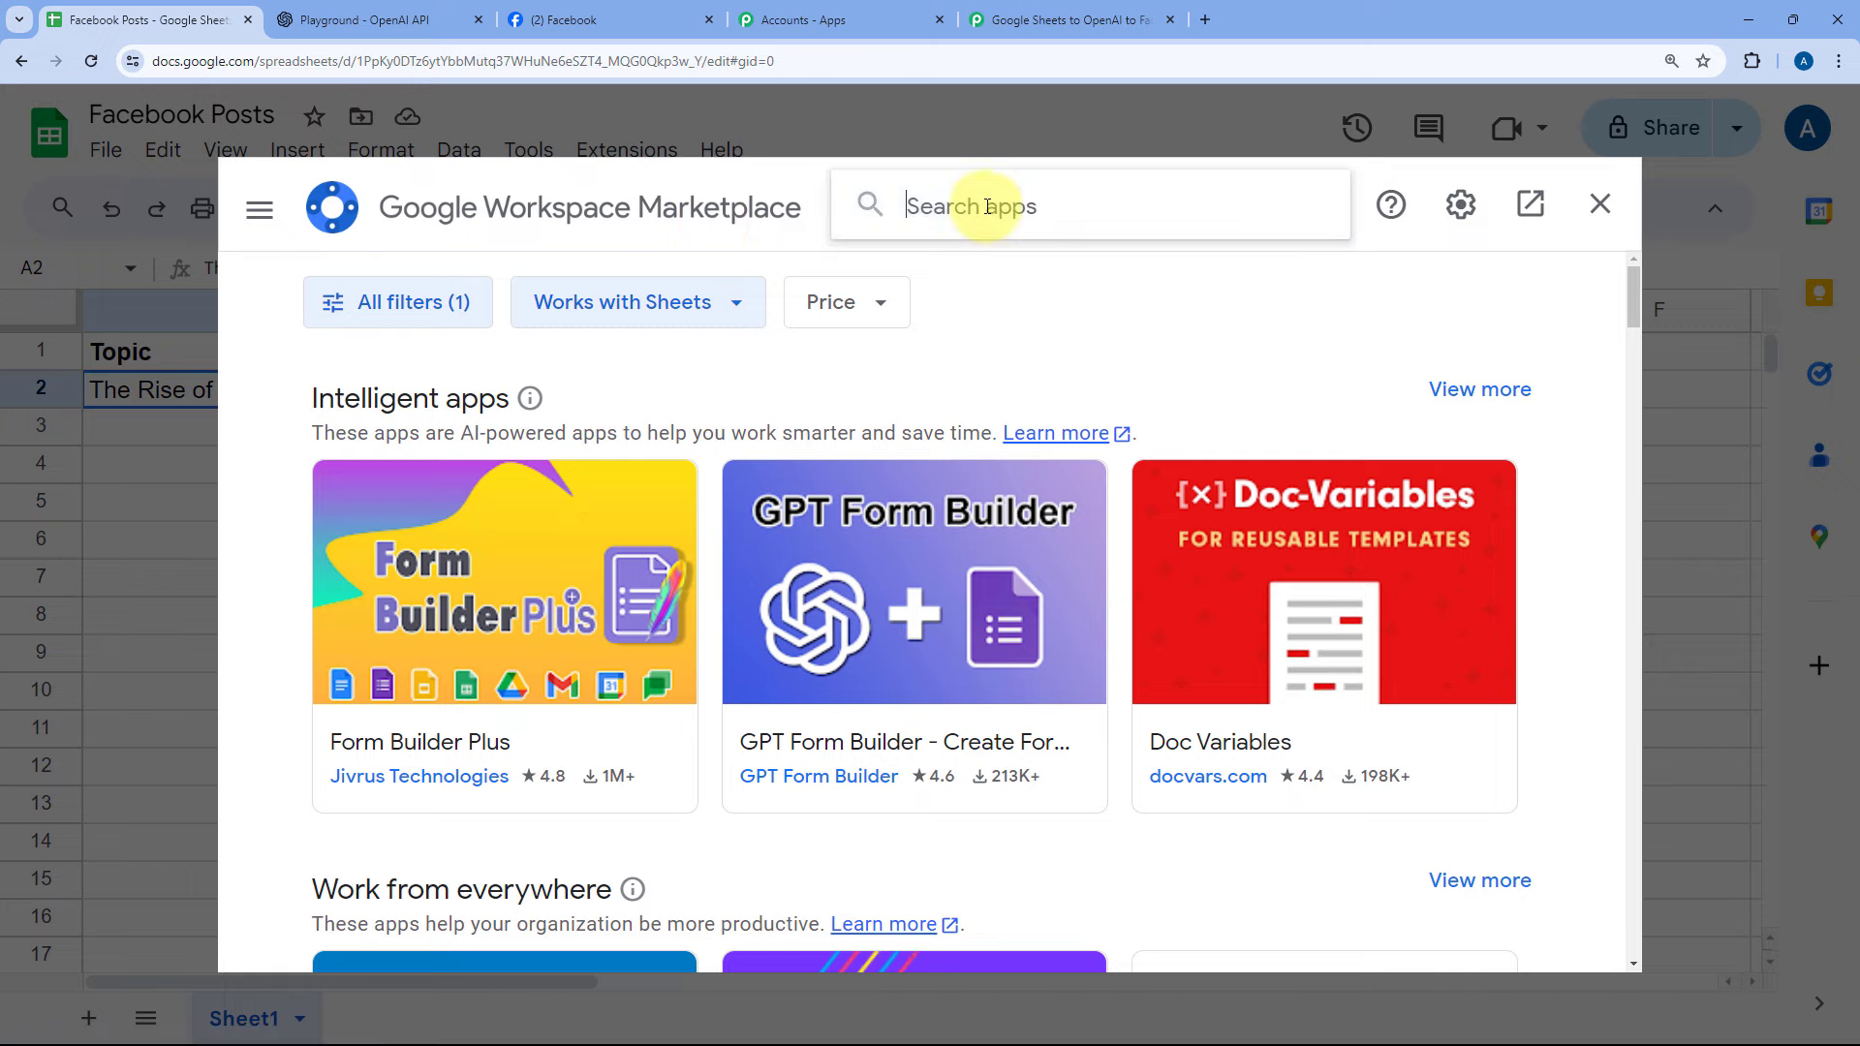
pyautogui.write('Pabbly Connect Webhooks')
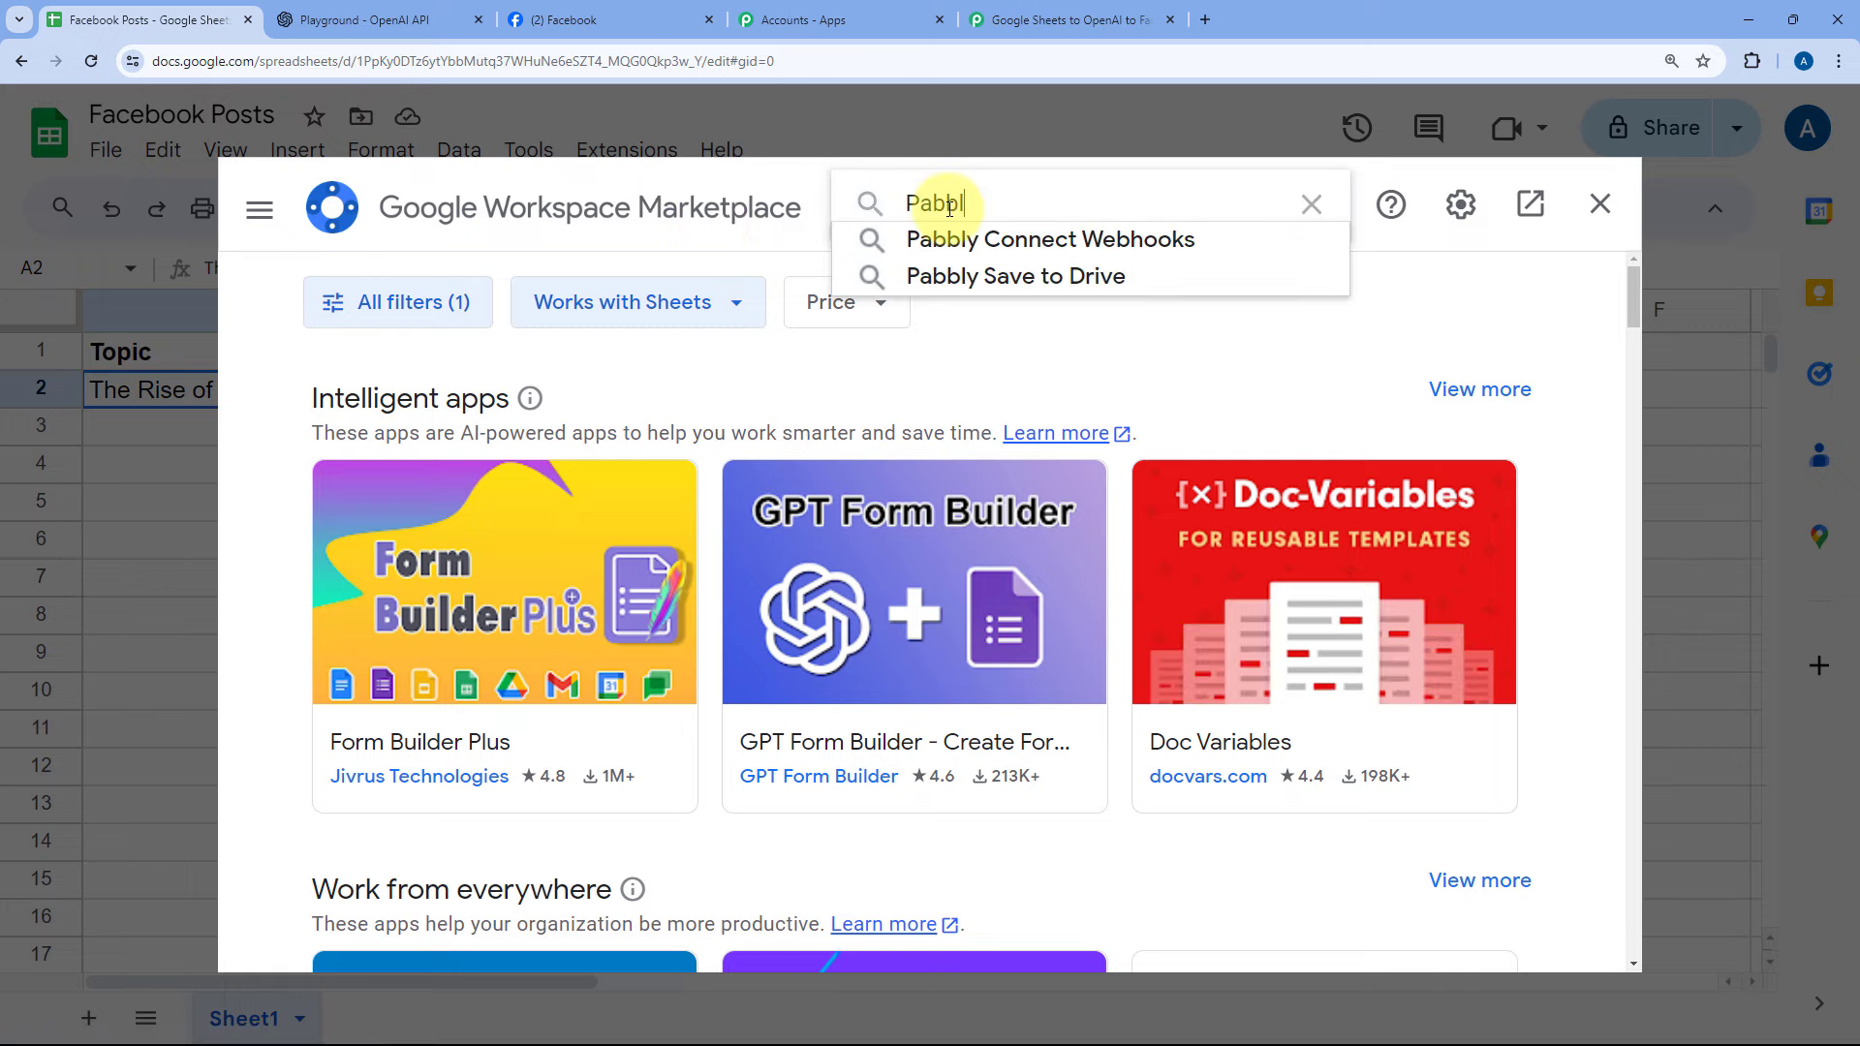
pyautogui.press('Down')
pyautogui.press('Return')
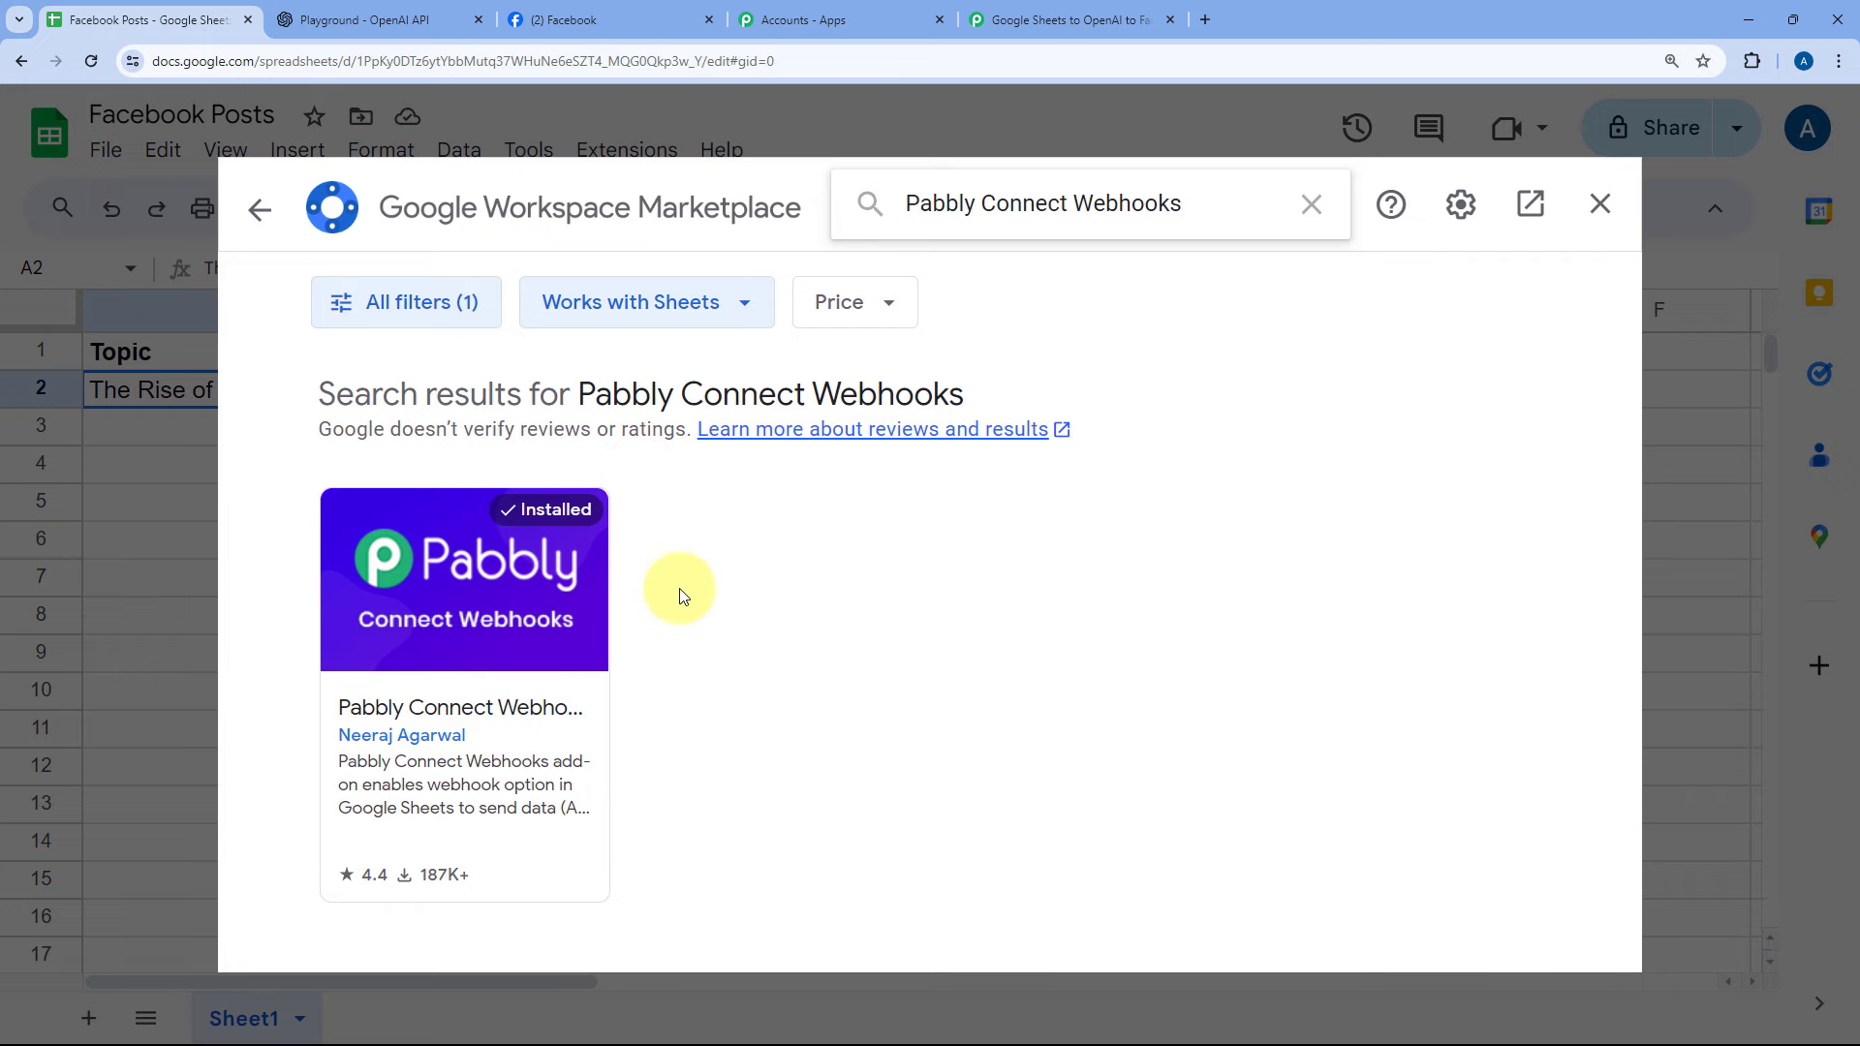
pyautogui.click(1598, 203)
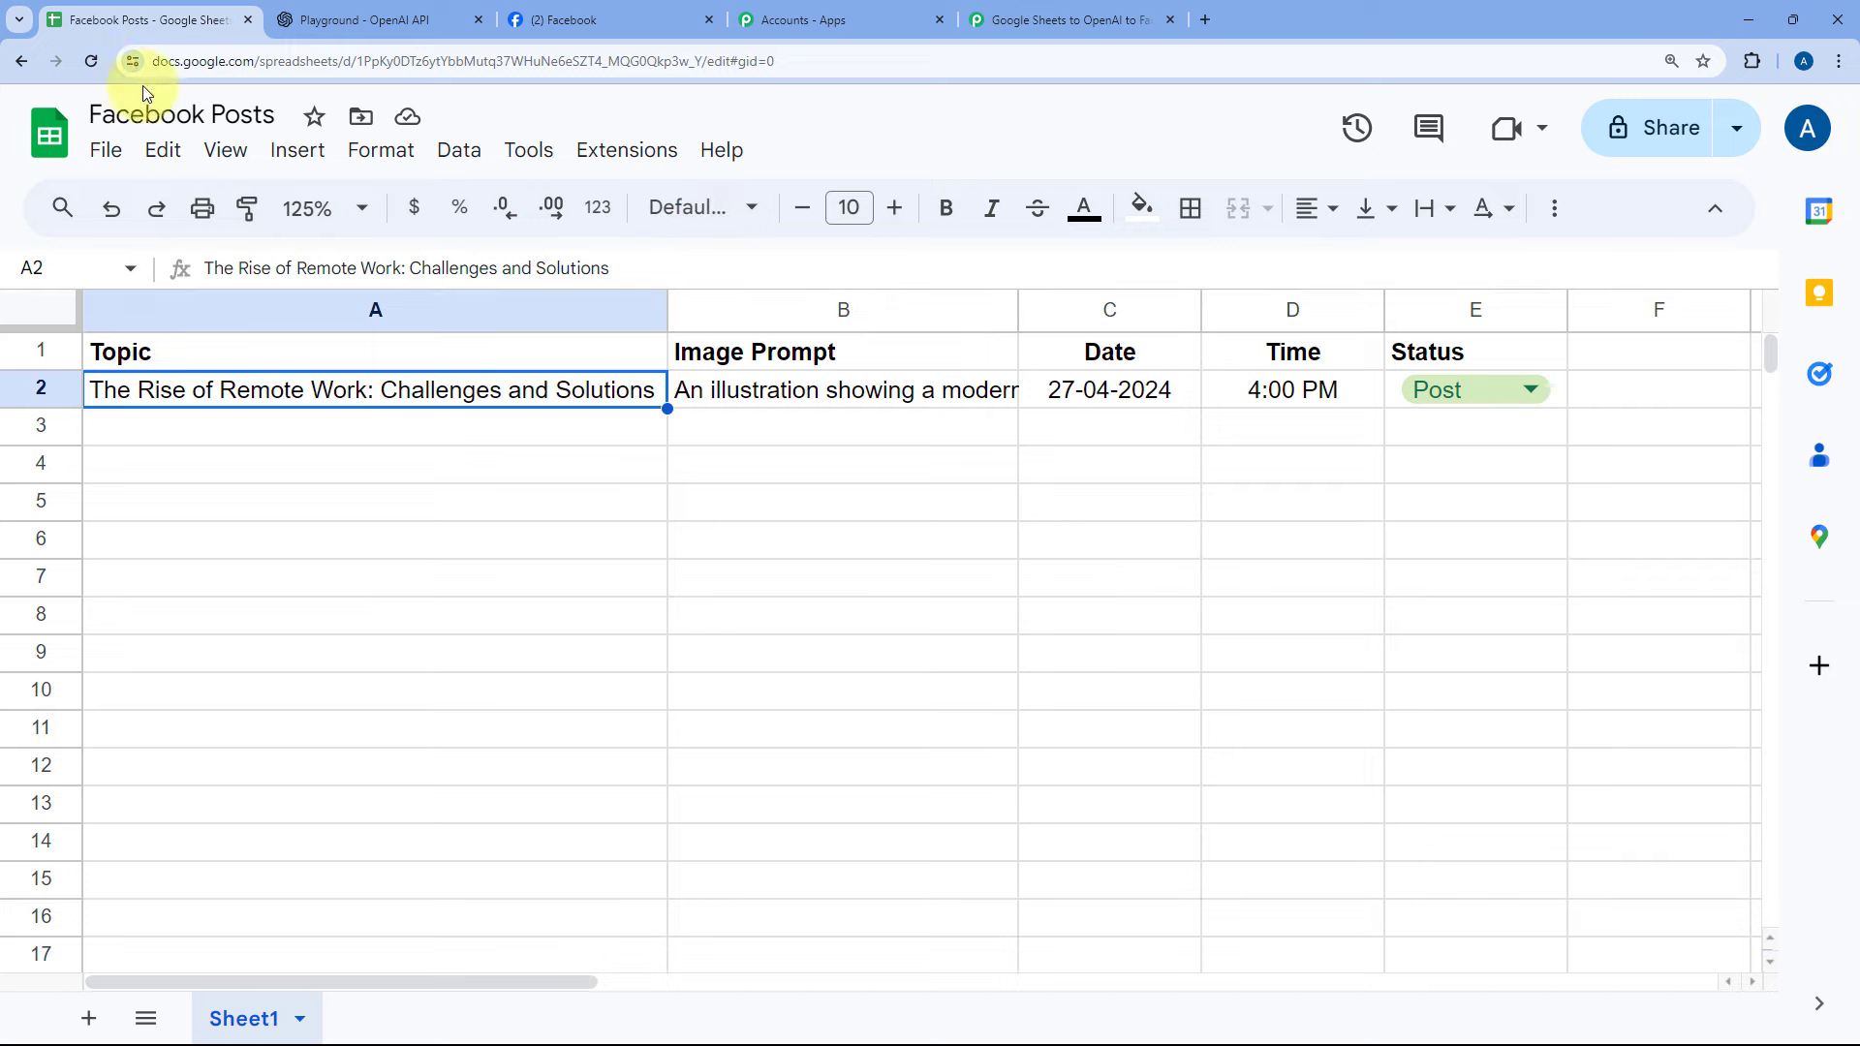
# - Reload the Facebook Posts spreadsheet and set its zoom to 125%
pyautogui.click(96, 61)
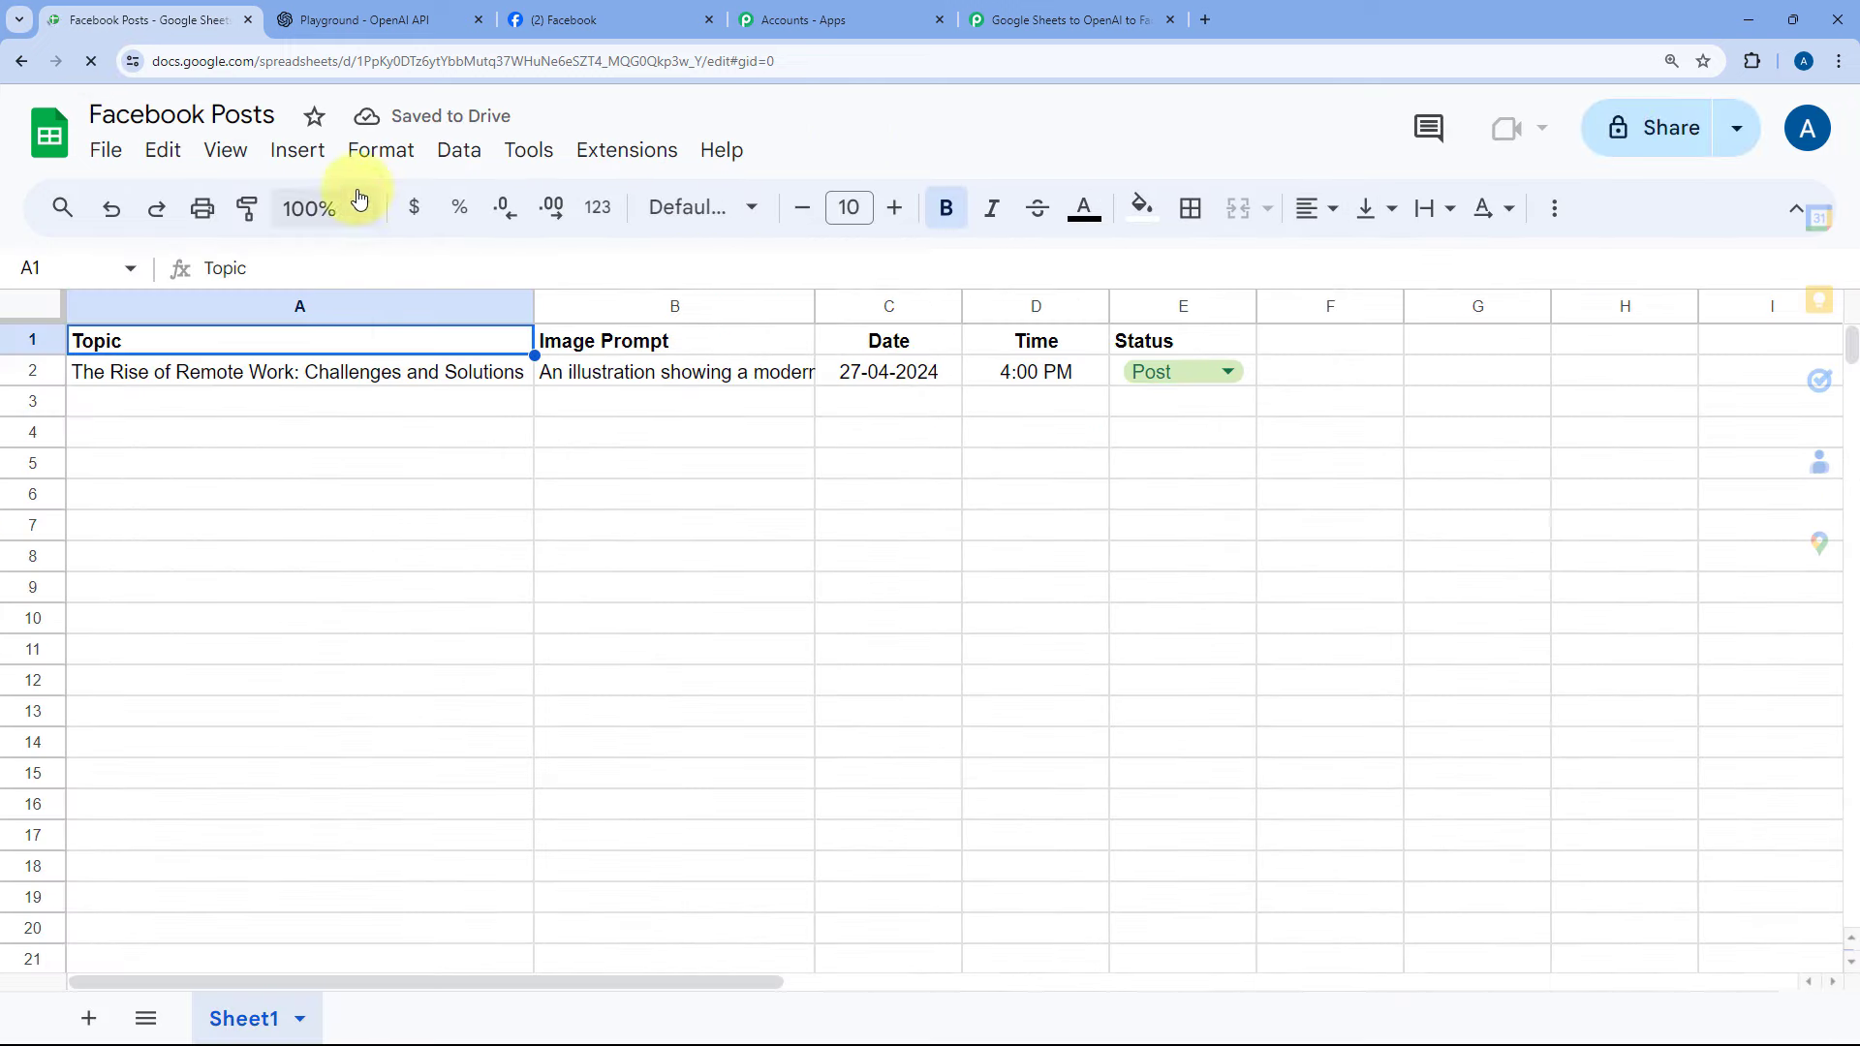
pyautogui.click(357, 205)
pyautogui.click(332, 445)
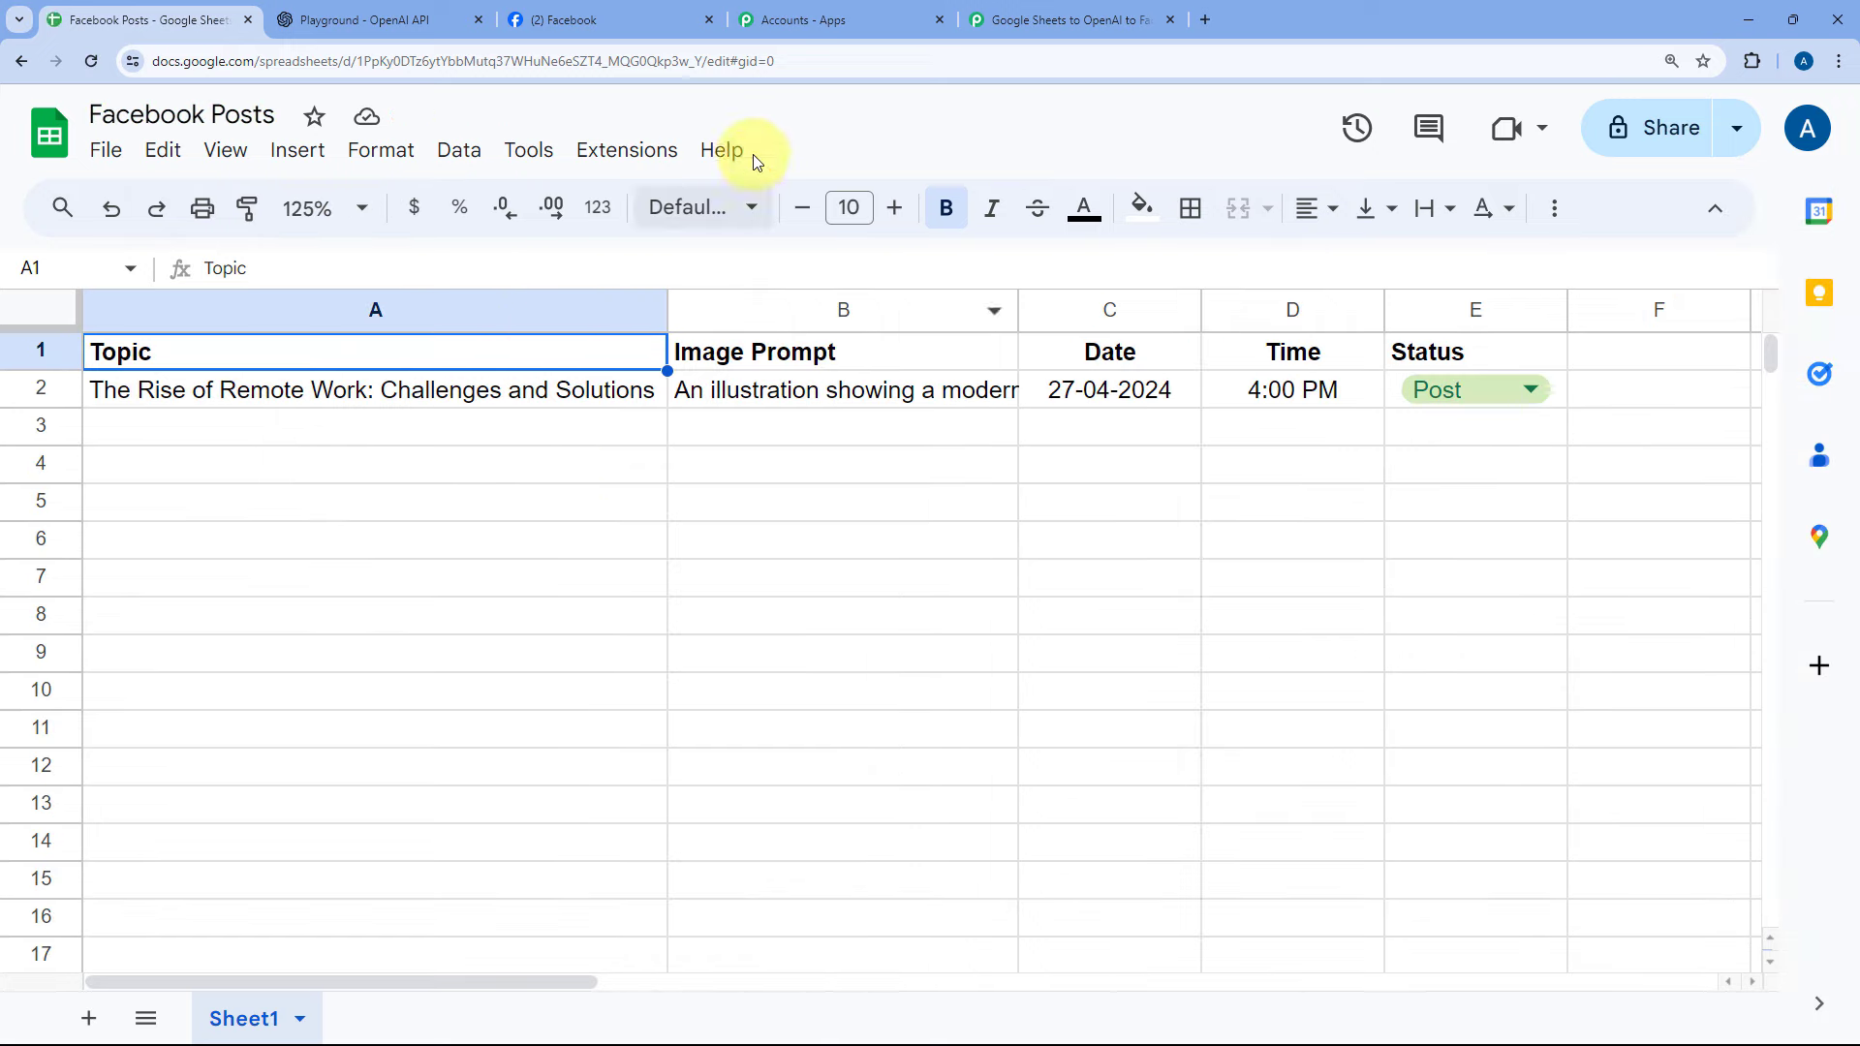
# - Open the Pabbly Connect Webhooks add-on's Initial Setup and review its selected sheet, webhook URL and trigger column fields
pyautogui.click(636, 159)
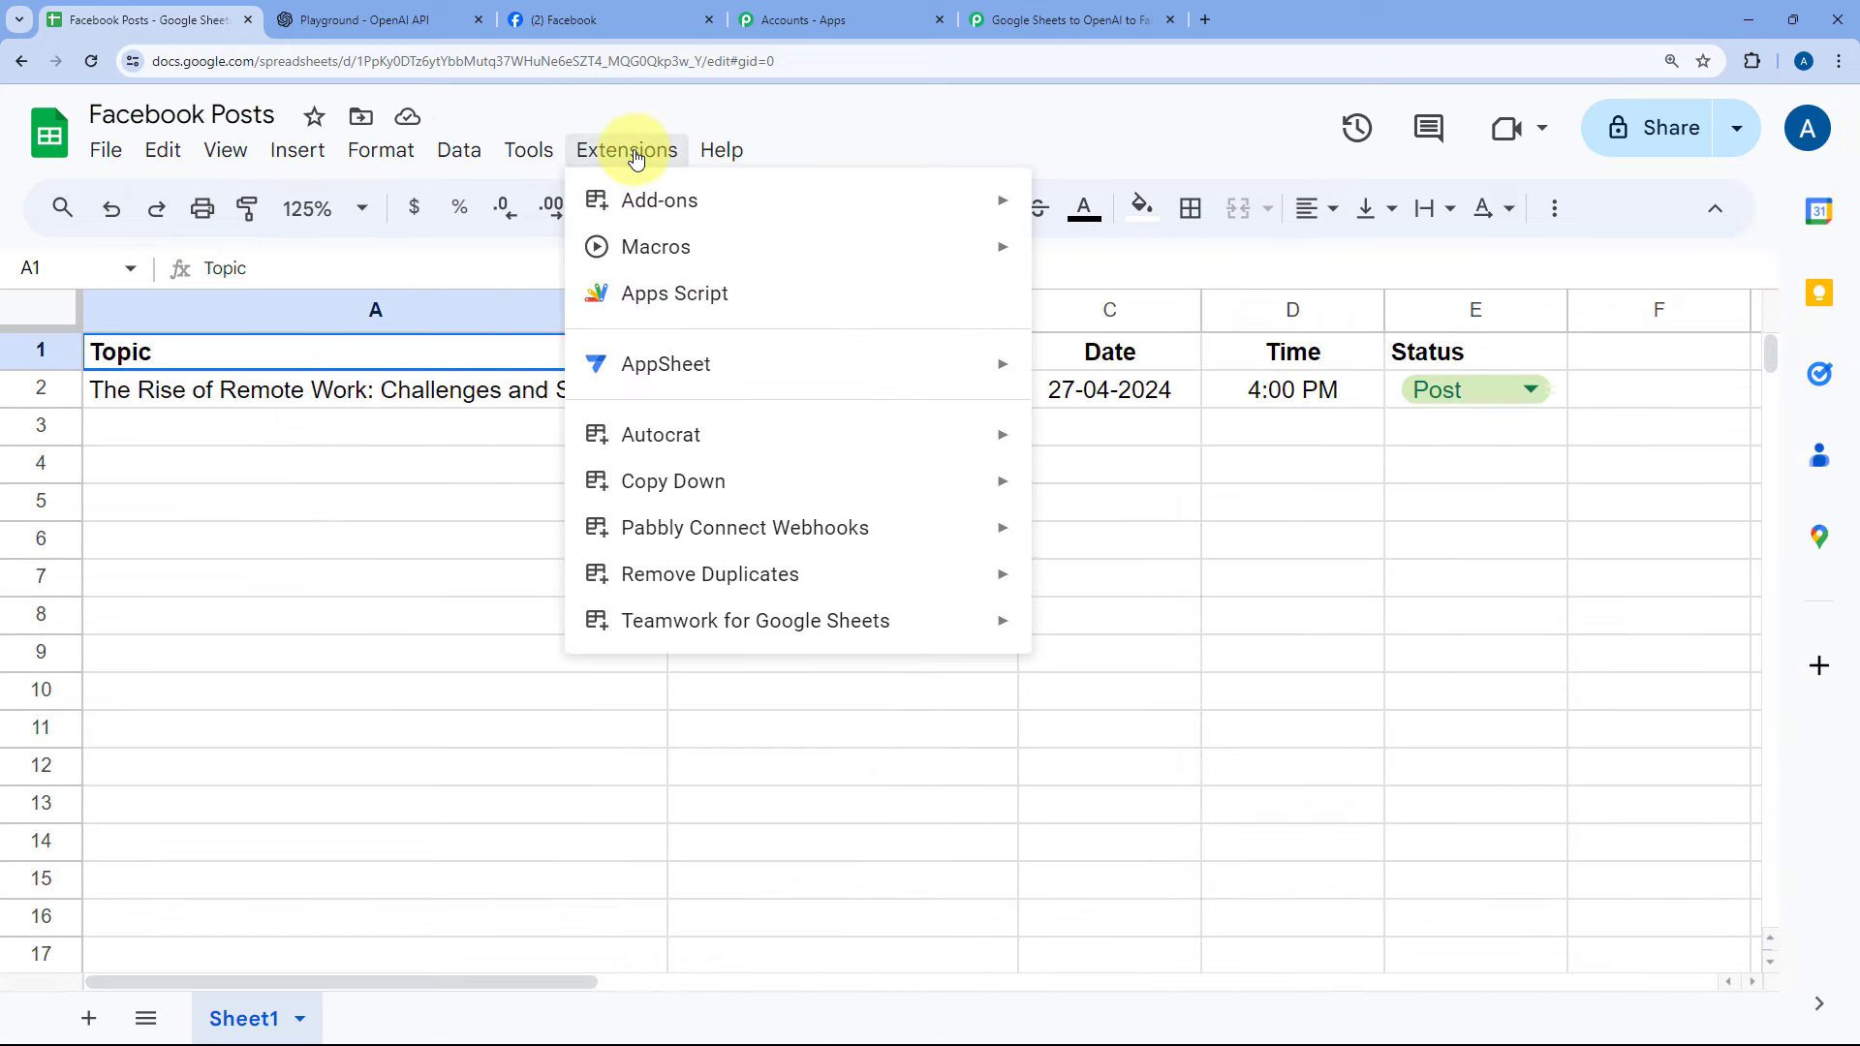
pyautogui.moveTo(754, 526)
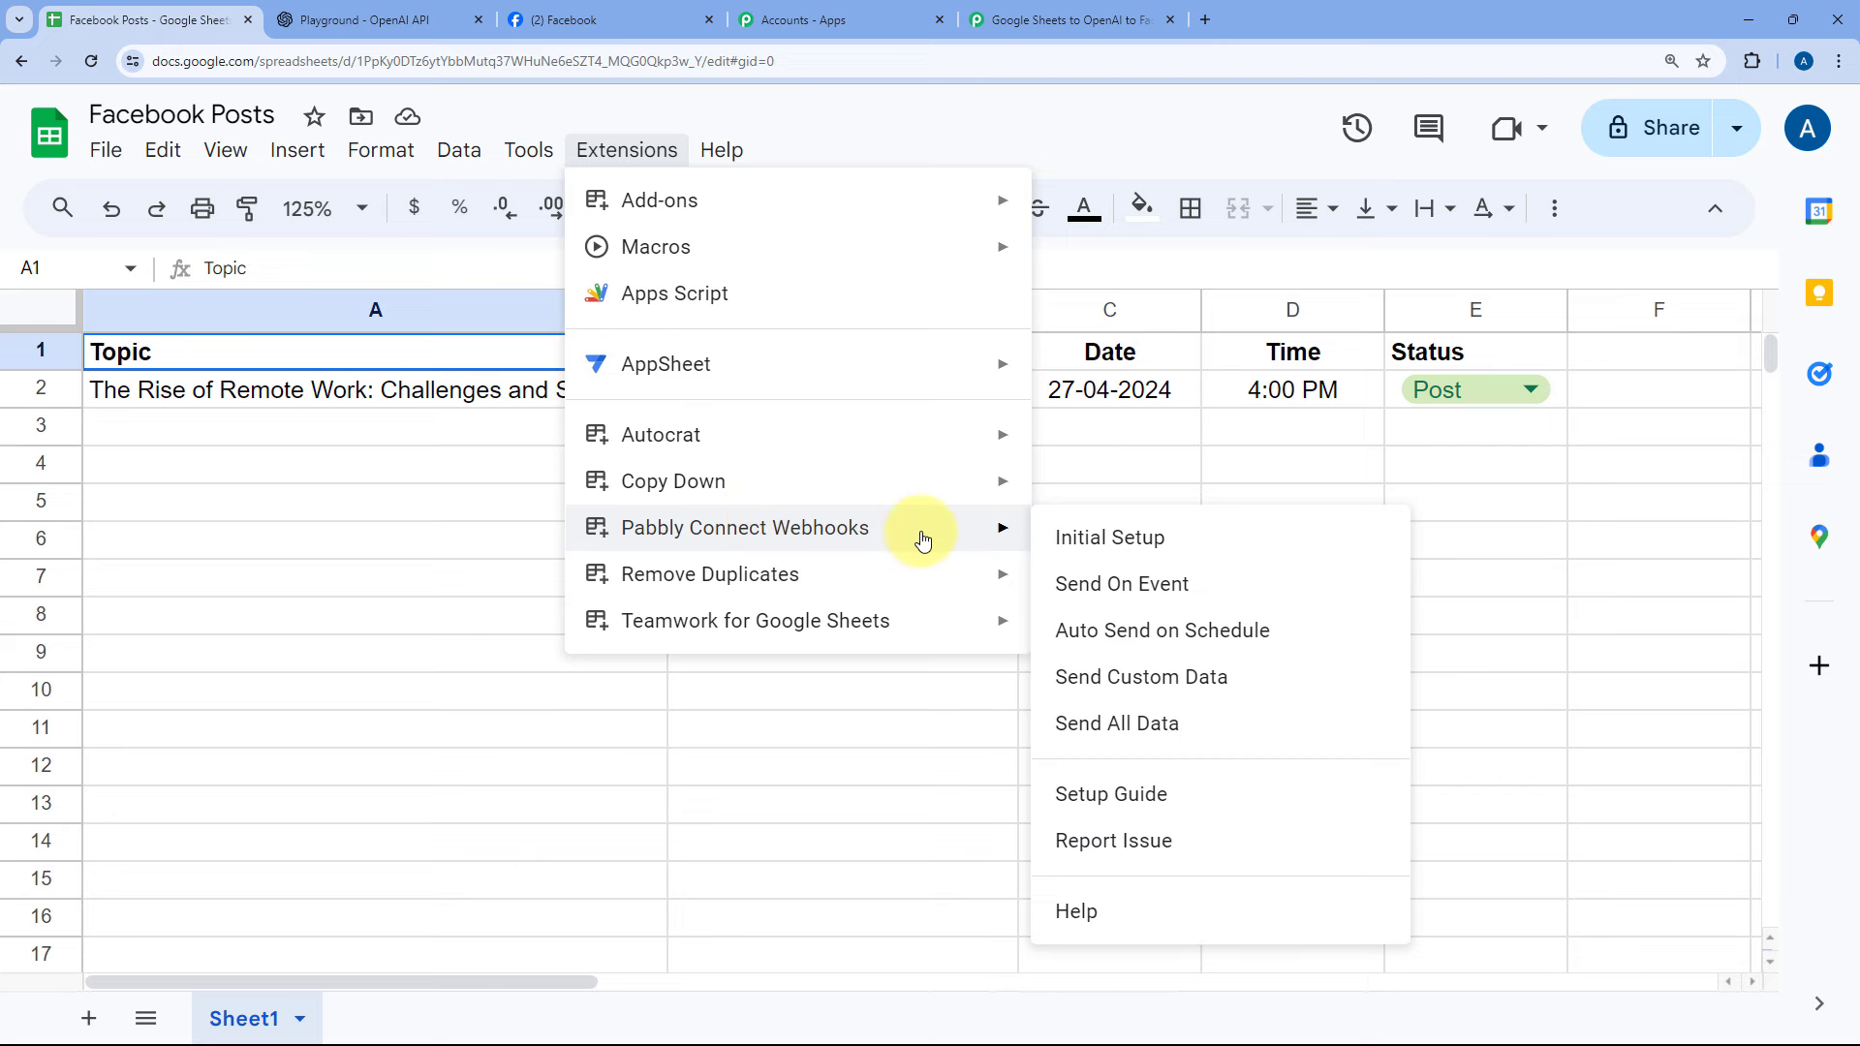
pyautogui.click(1216, 534)
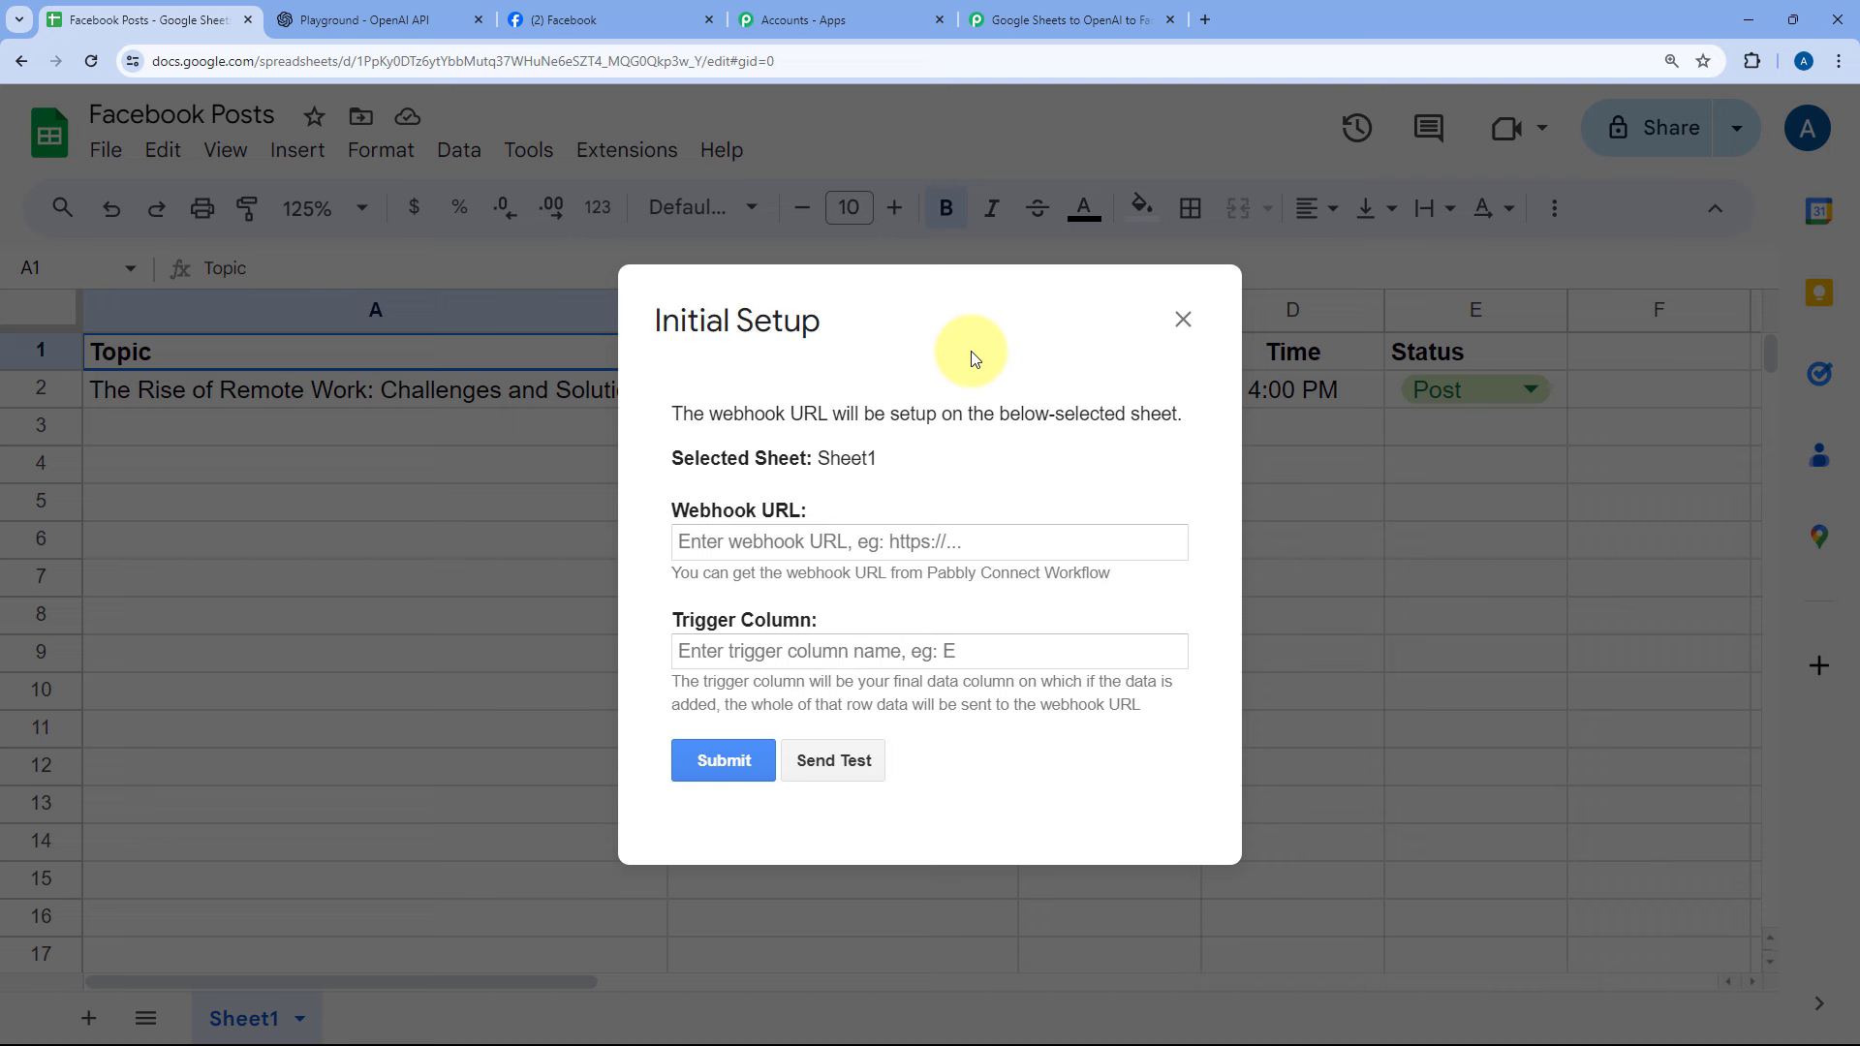
pyautogui.moveTo(668, 458); pyautogui.dragTo(811, 459)
pyautogui.moveTo(653, 511); pyautogui.dragTo(830, 510)
pyautogui.moveTo(652, 622); pyautogui.dragTo(825, 626)
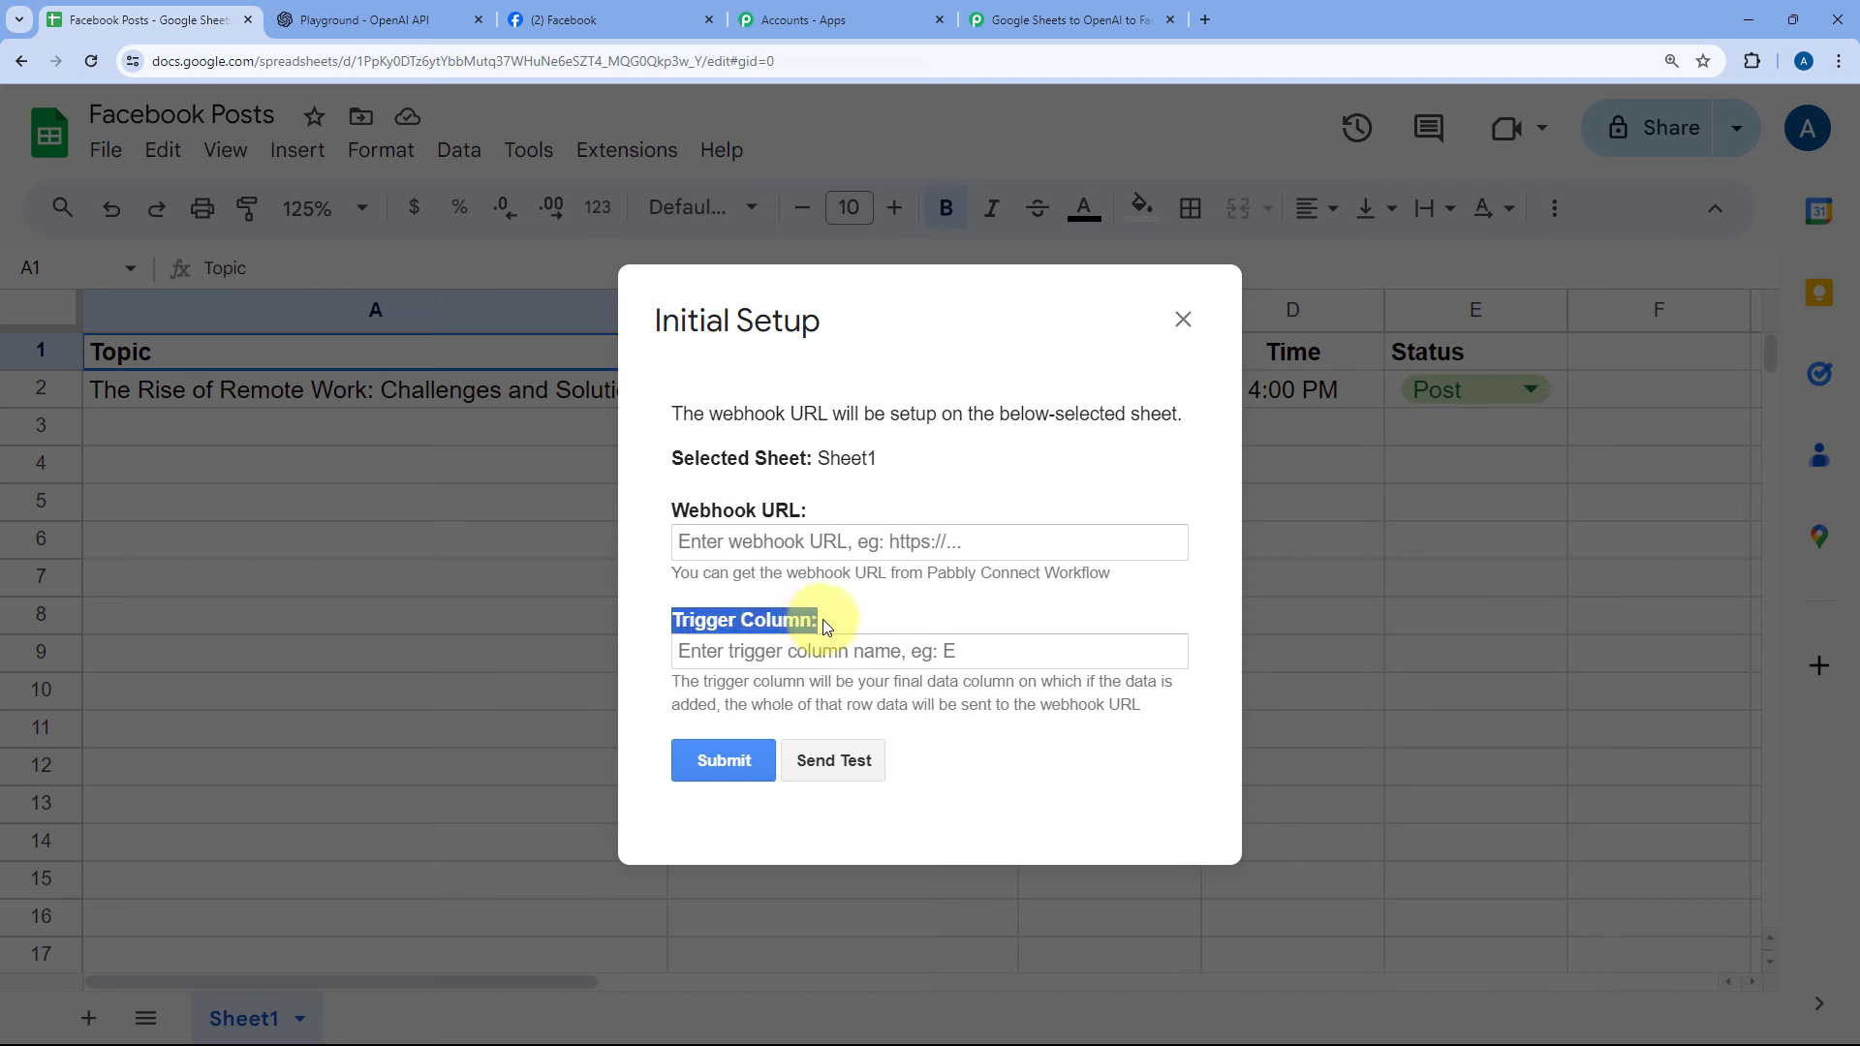
pyautogui.moveTo(889, 336); pyautogui.dragTo(1058, 374)
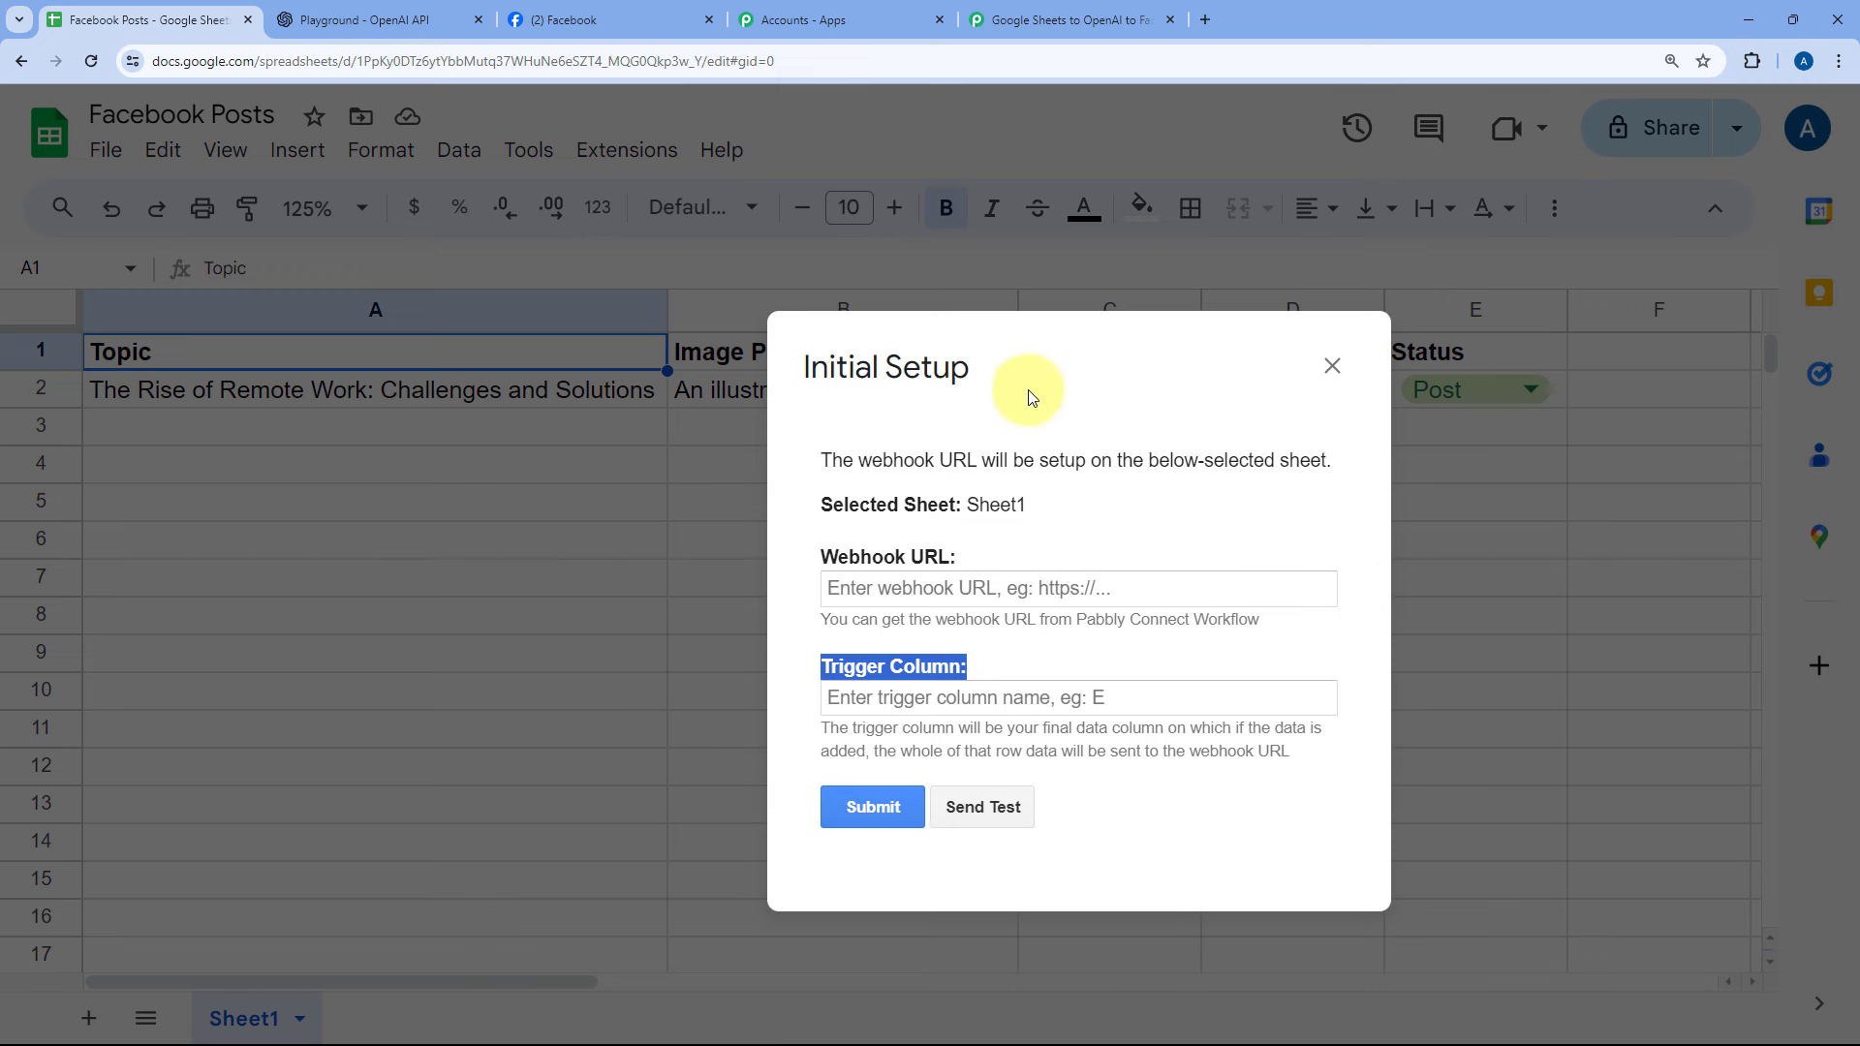
pyautogui.moveTo(1050, 382); pyautogui.dragTo(906, 333)
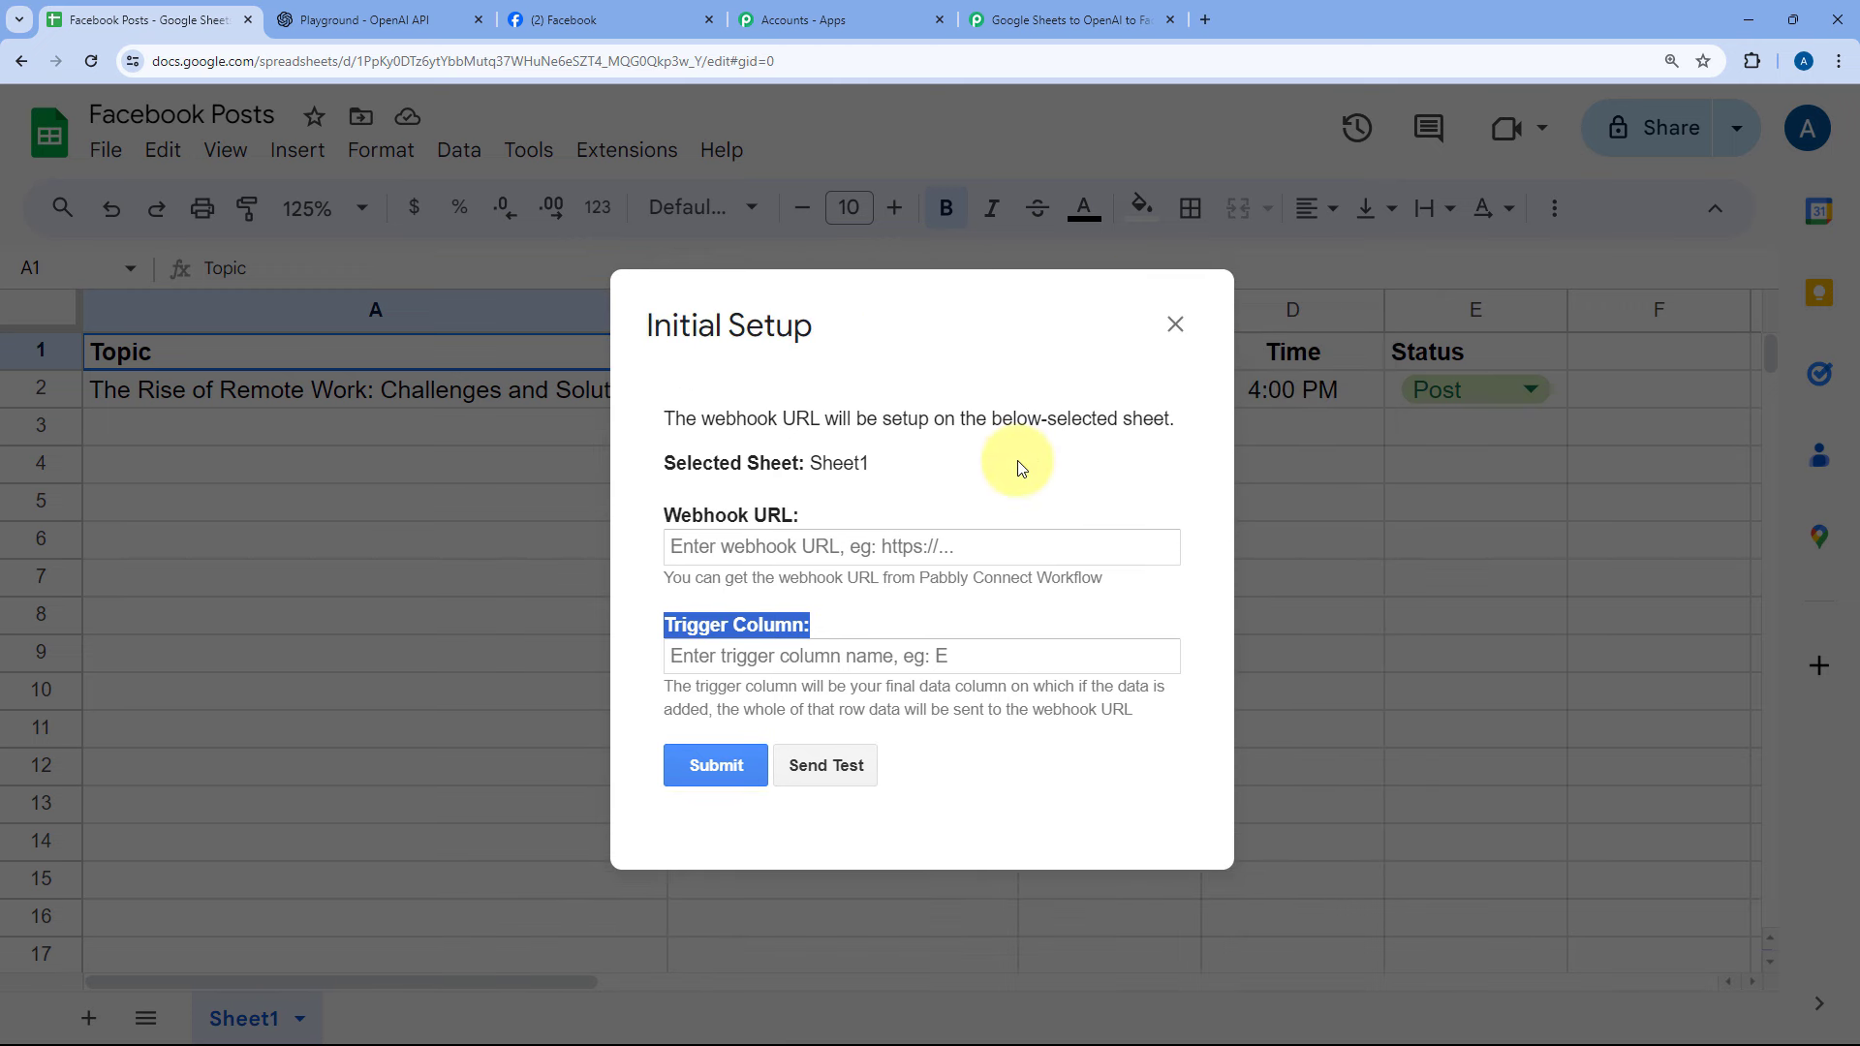
pyautogui.moveTo(877, 462); pyautogui.dragTo(811, 465)
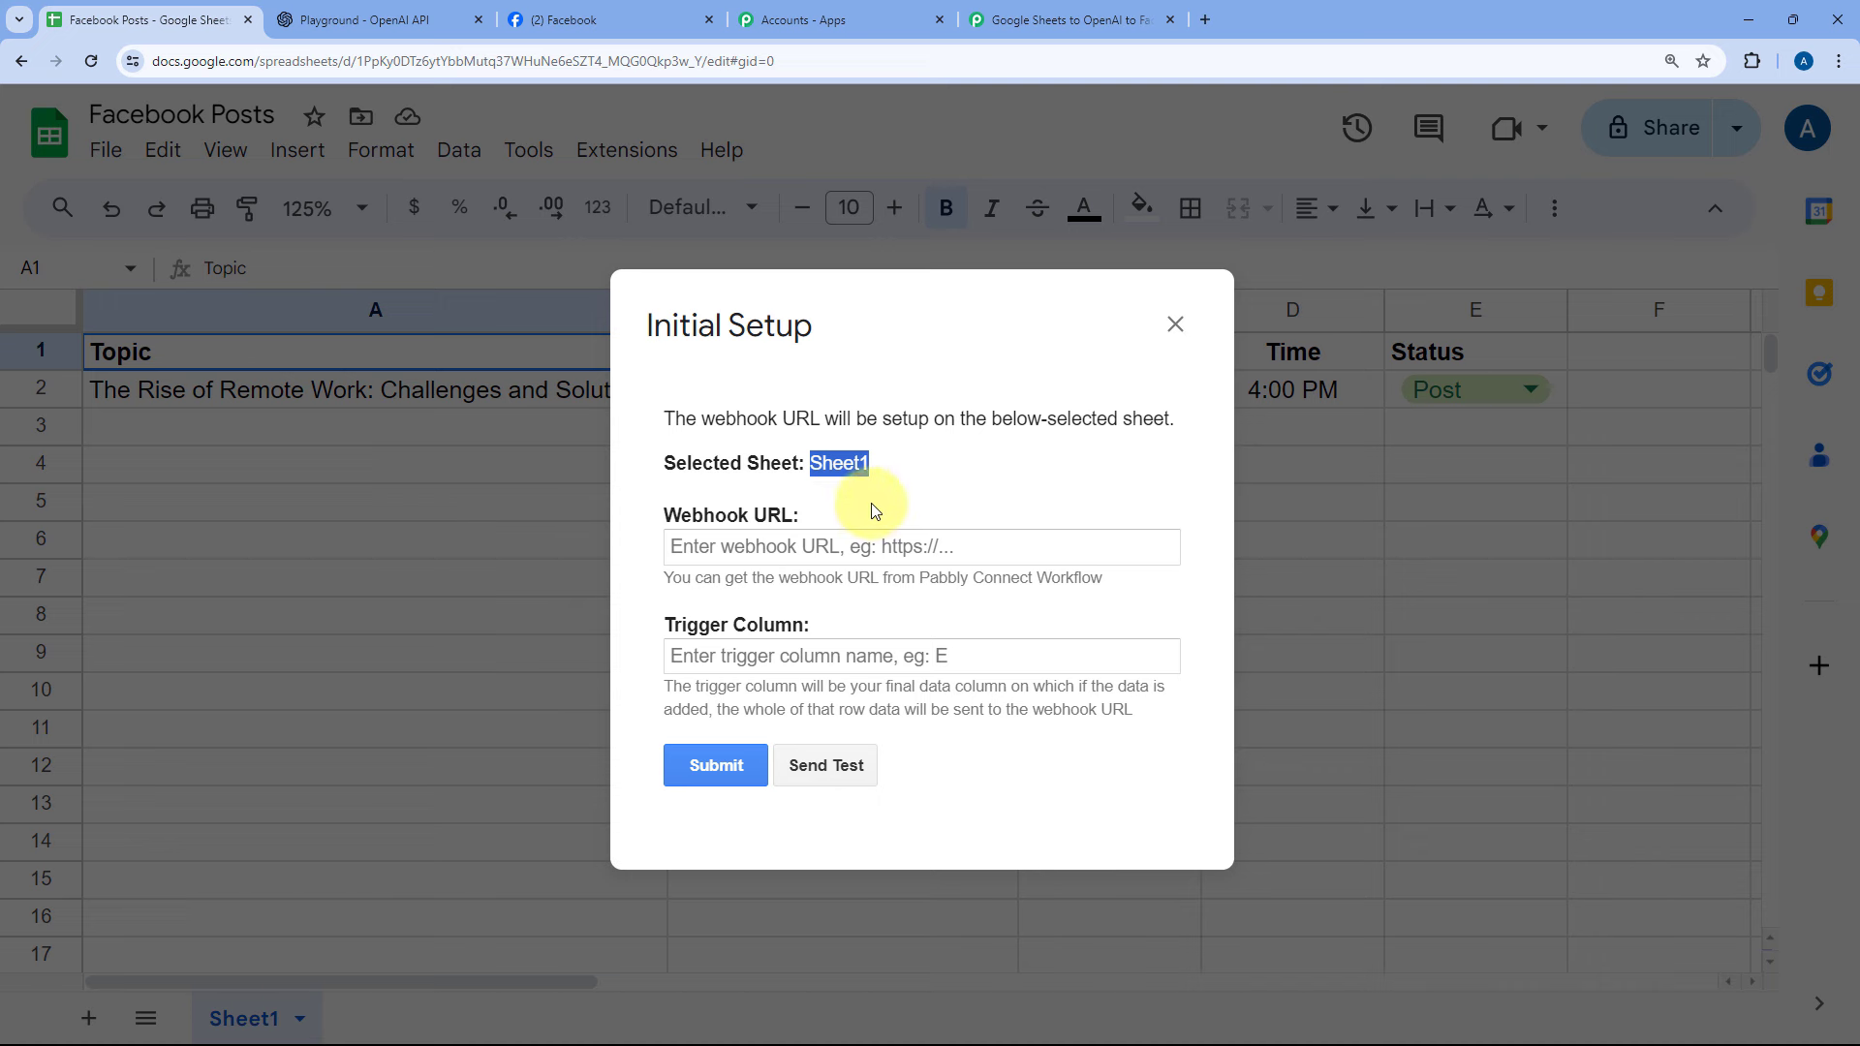
pyautogui.click(843, 505)
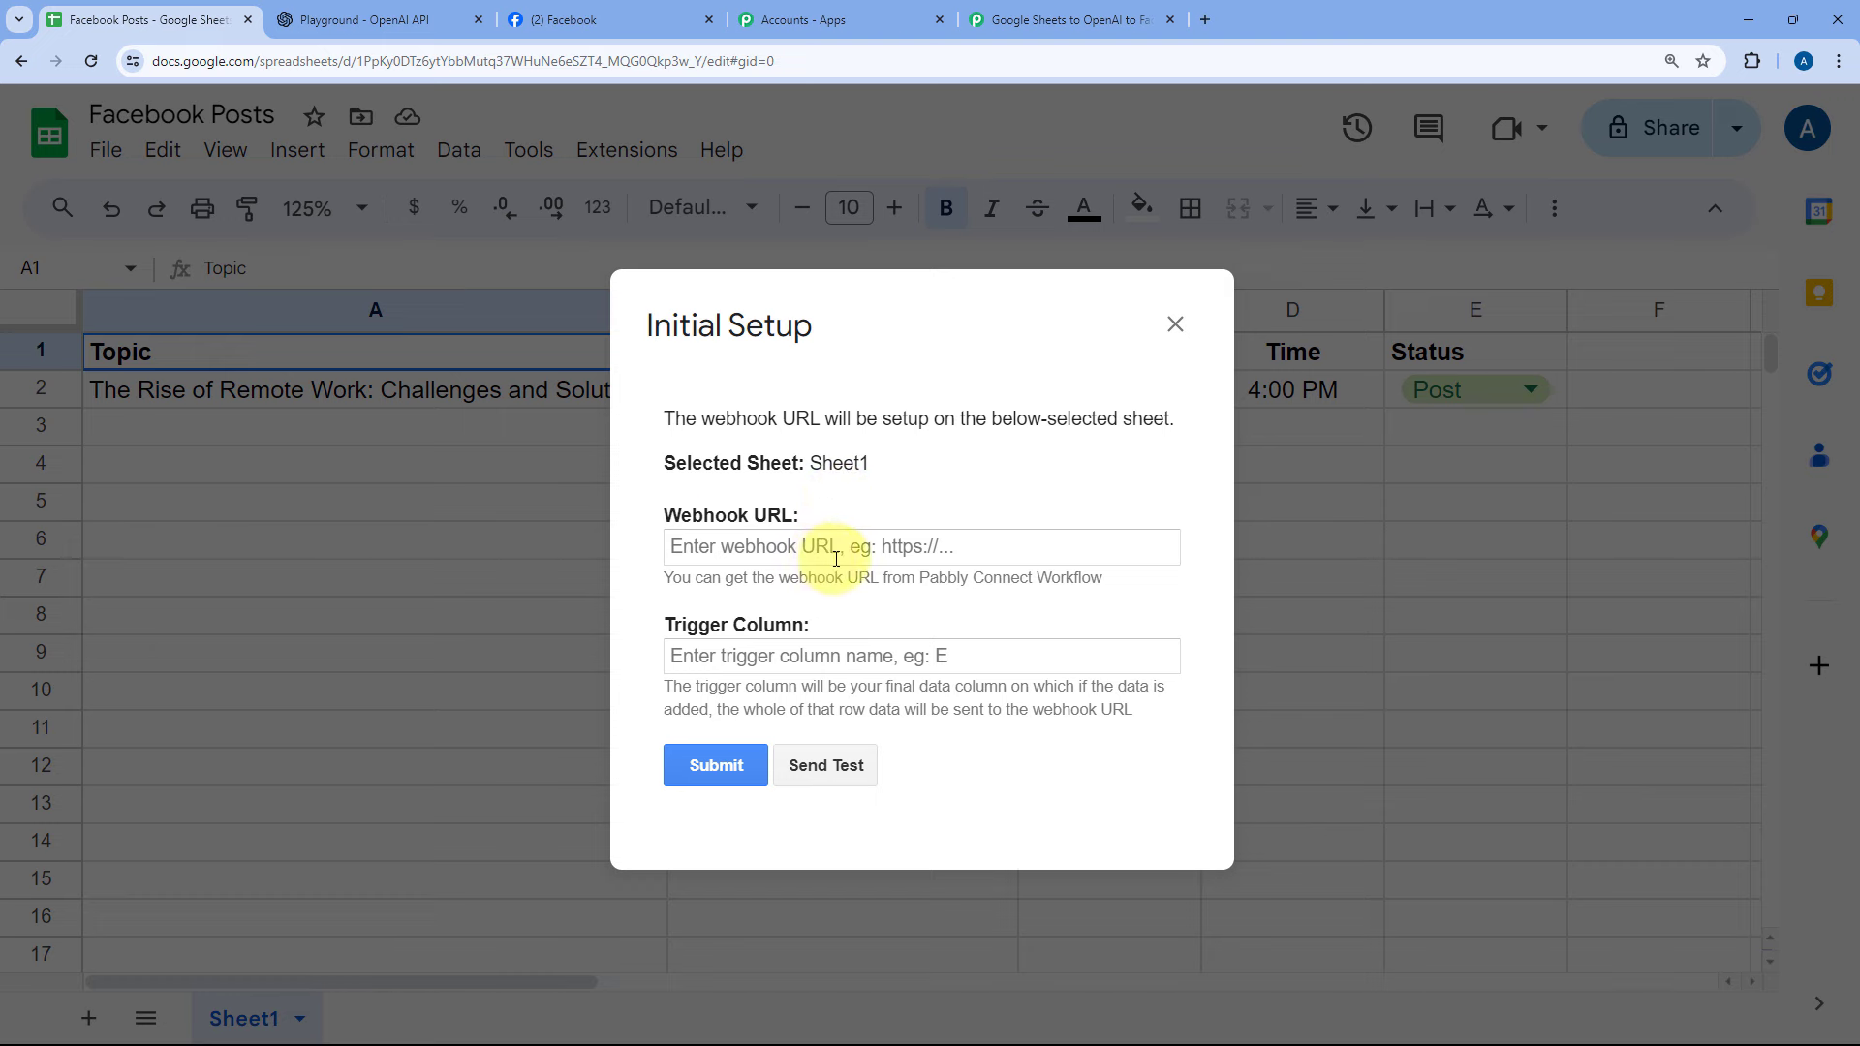
# - Copy the webhook URL from the Pabbly Connect workflow and paste it as the Webhook URL in the spreadsheet's Initial Setup
pyautogui.click(1066, 19)
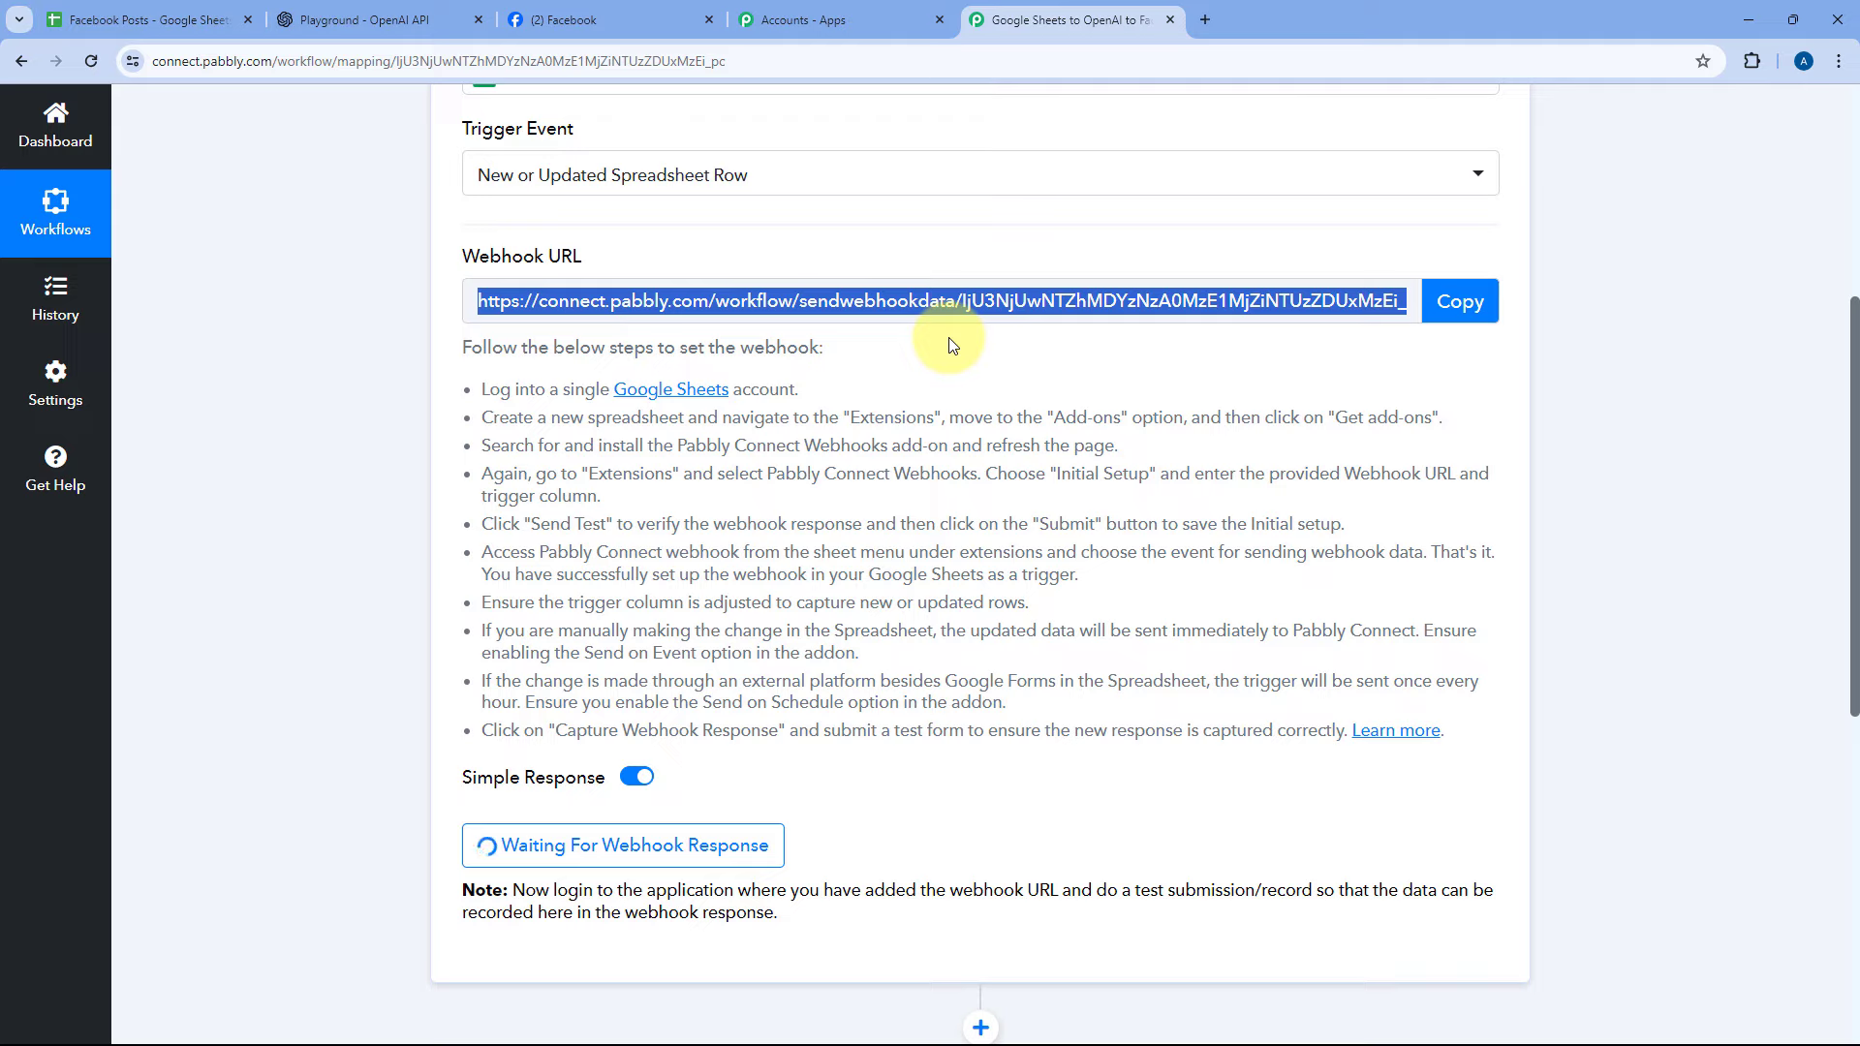
pyautogui.click(1460, 301)
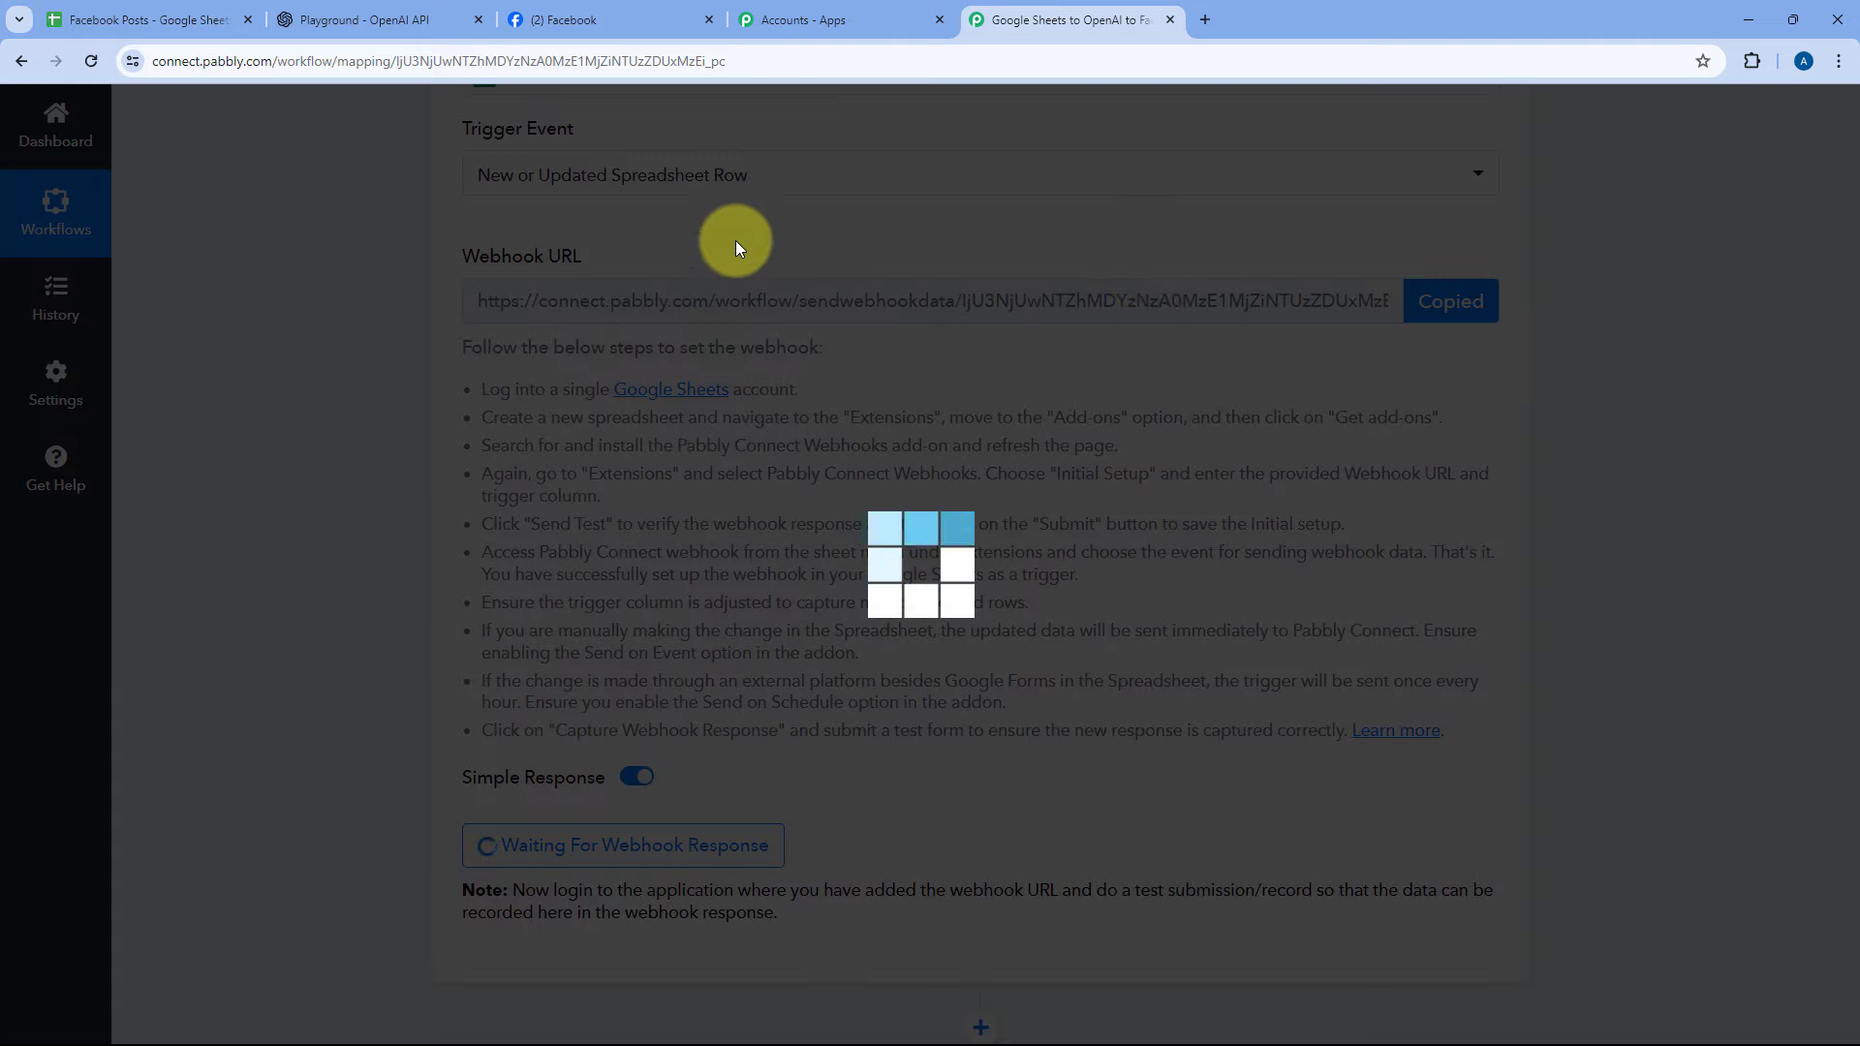
pyautogui.click(56, 19)
pyautogui.rightClick(724, 548)
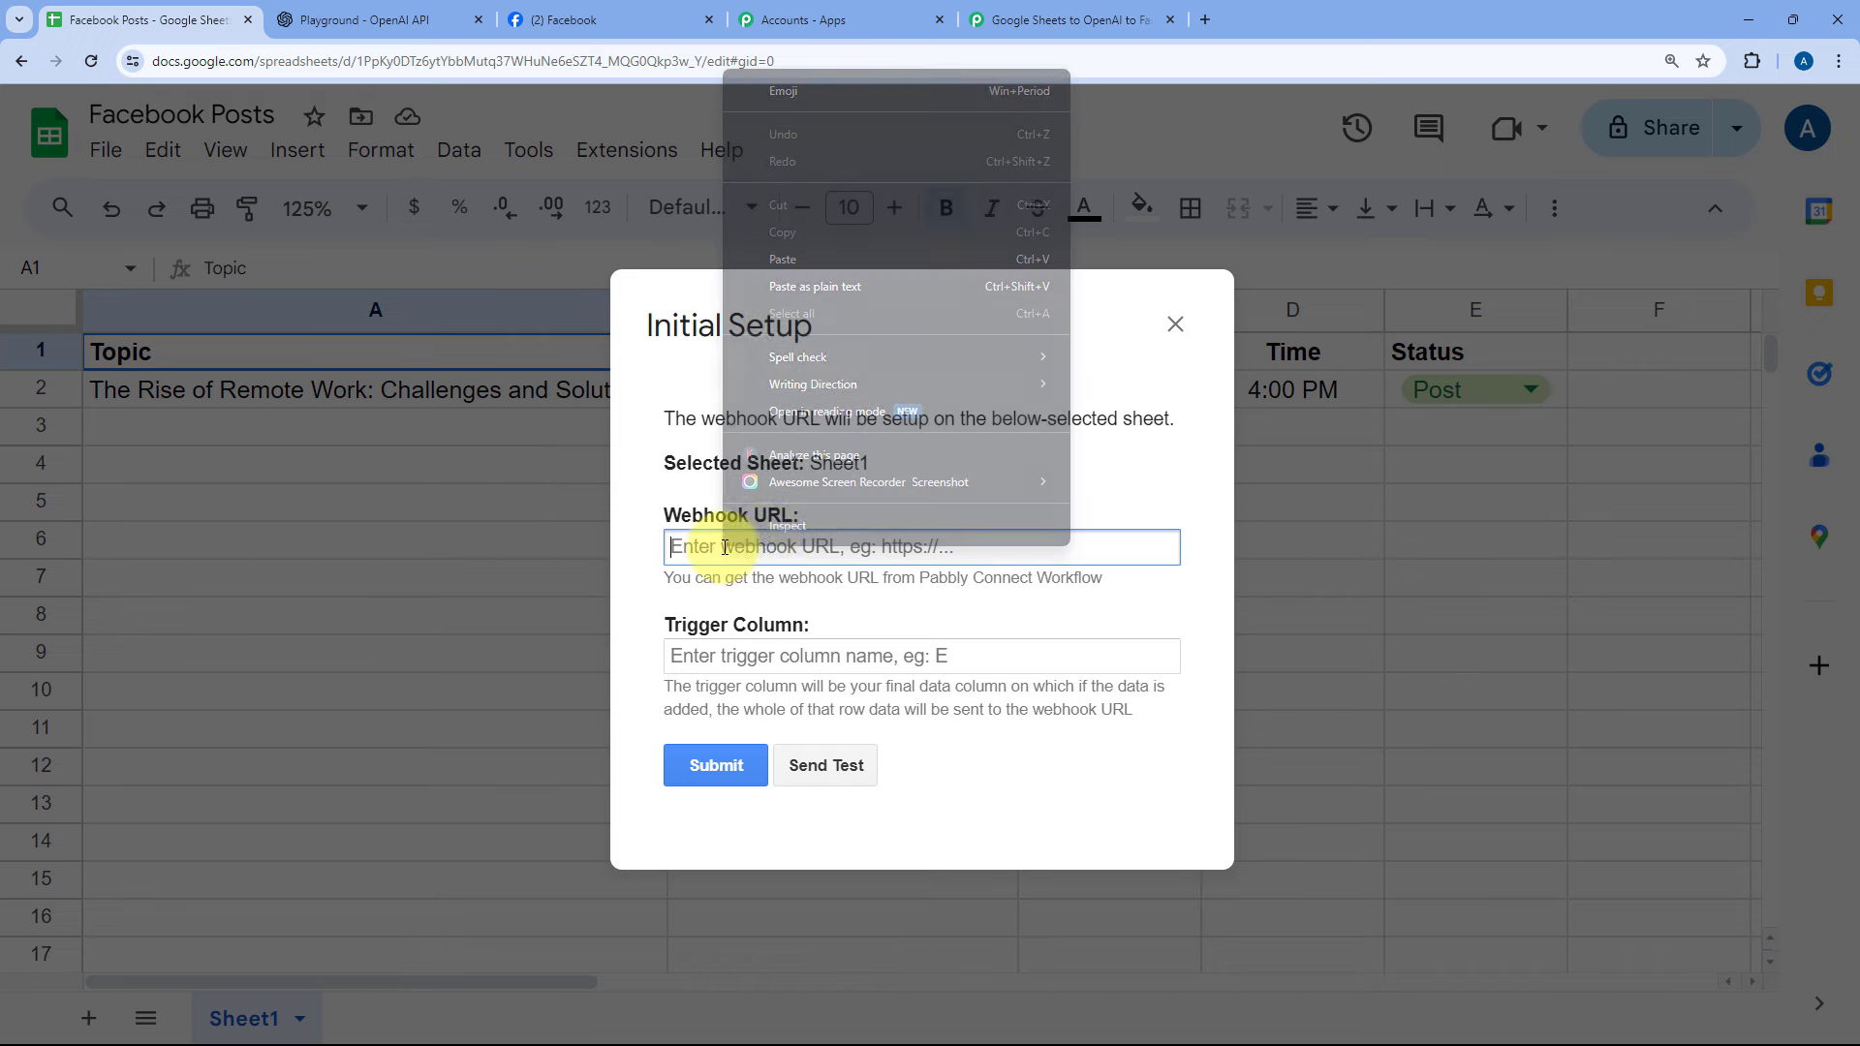
pyautogui.click(809, 286)
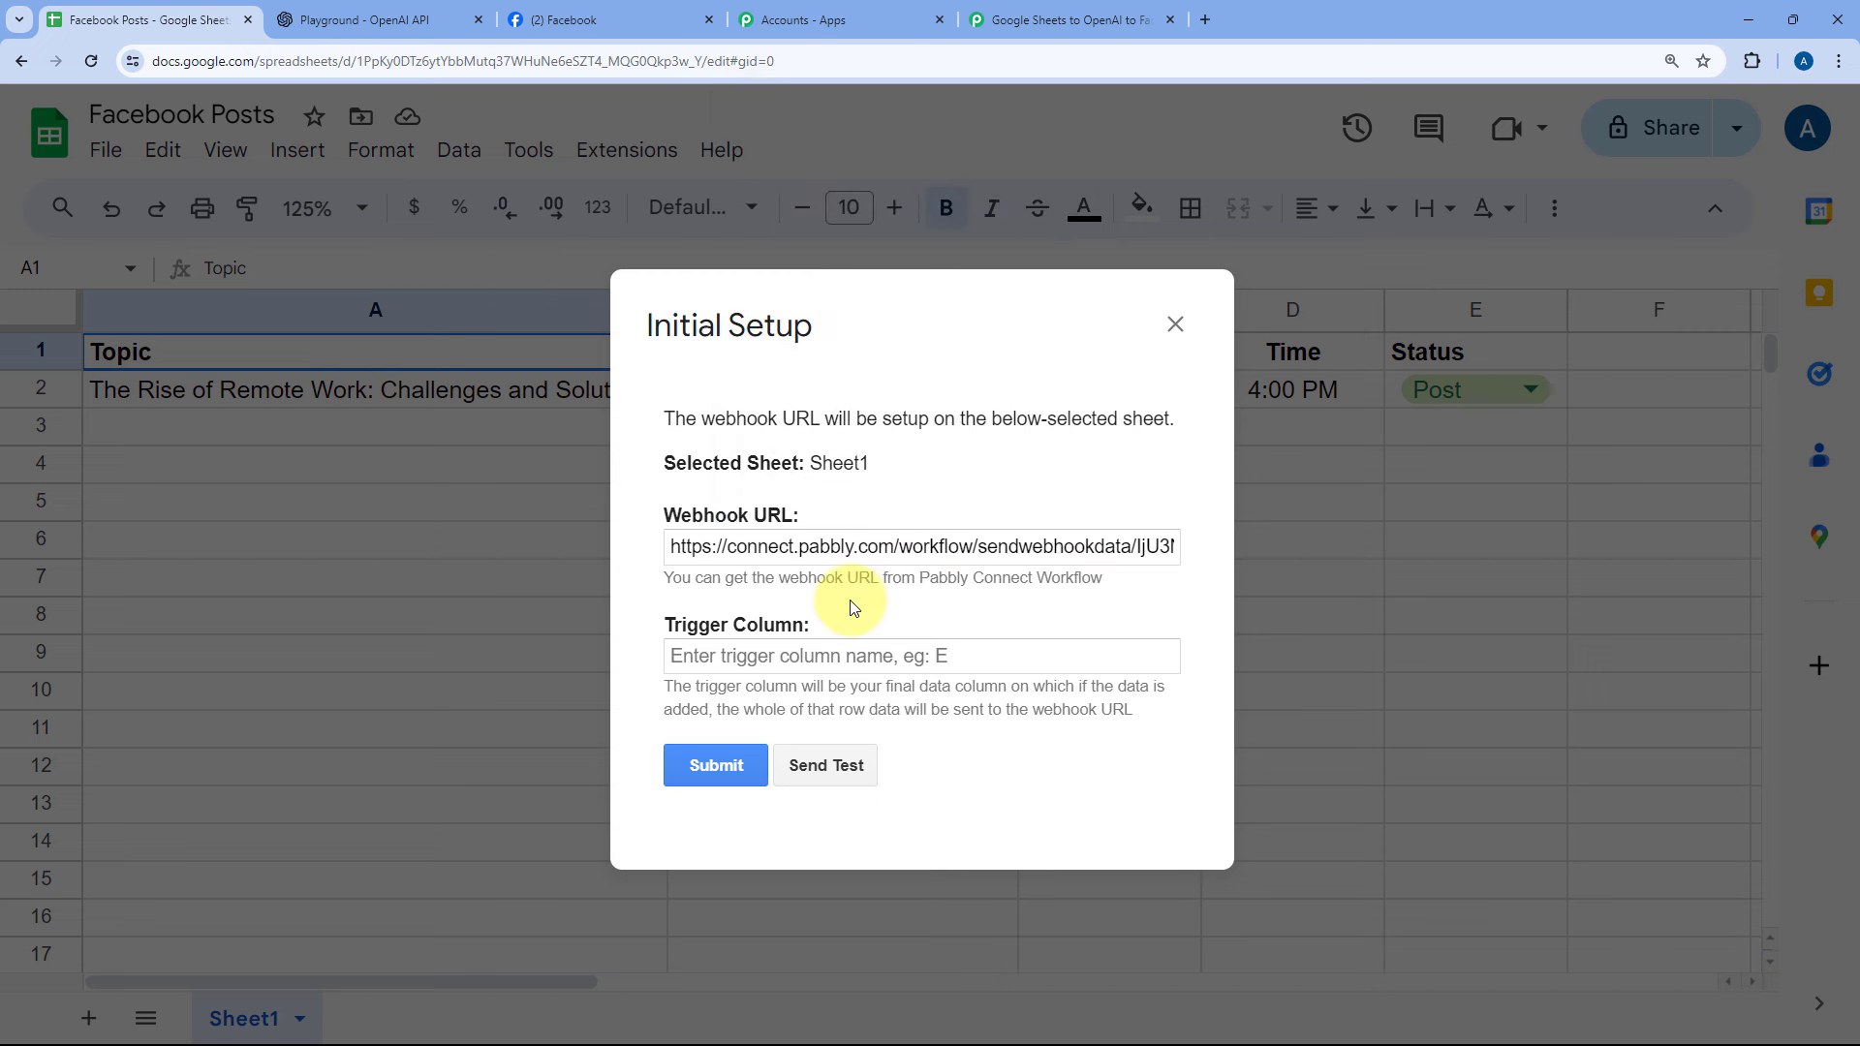
# - Check which column holds Status in the sheet and set the Trigger Column to E
pyautogui.click(799, 656)
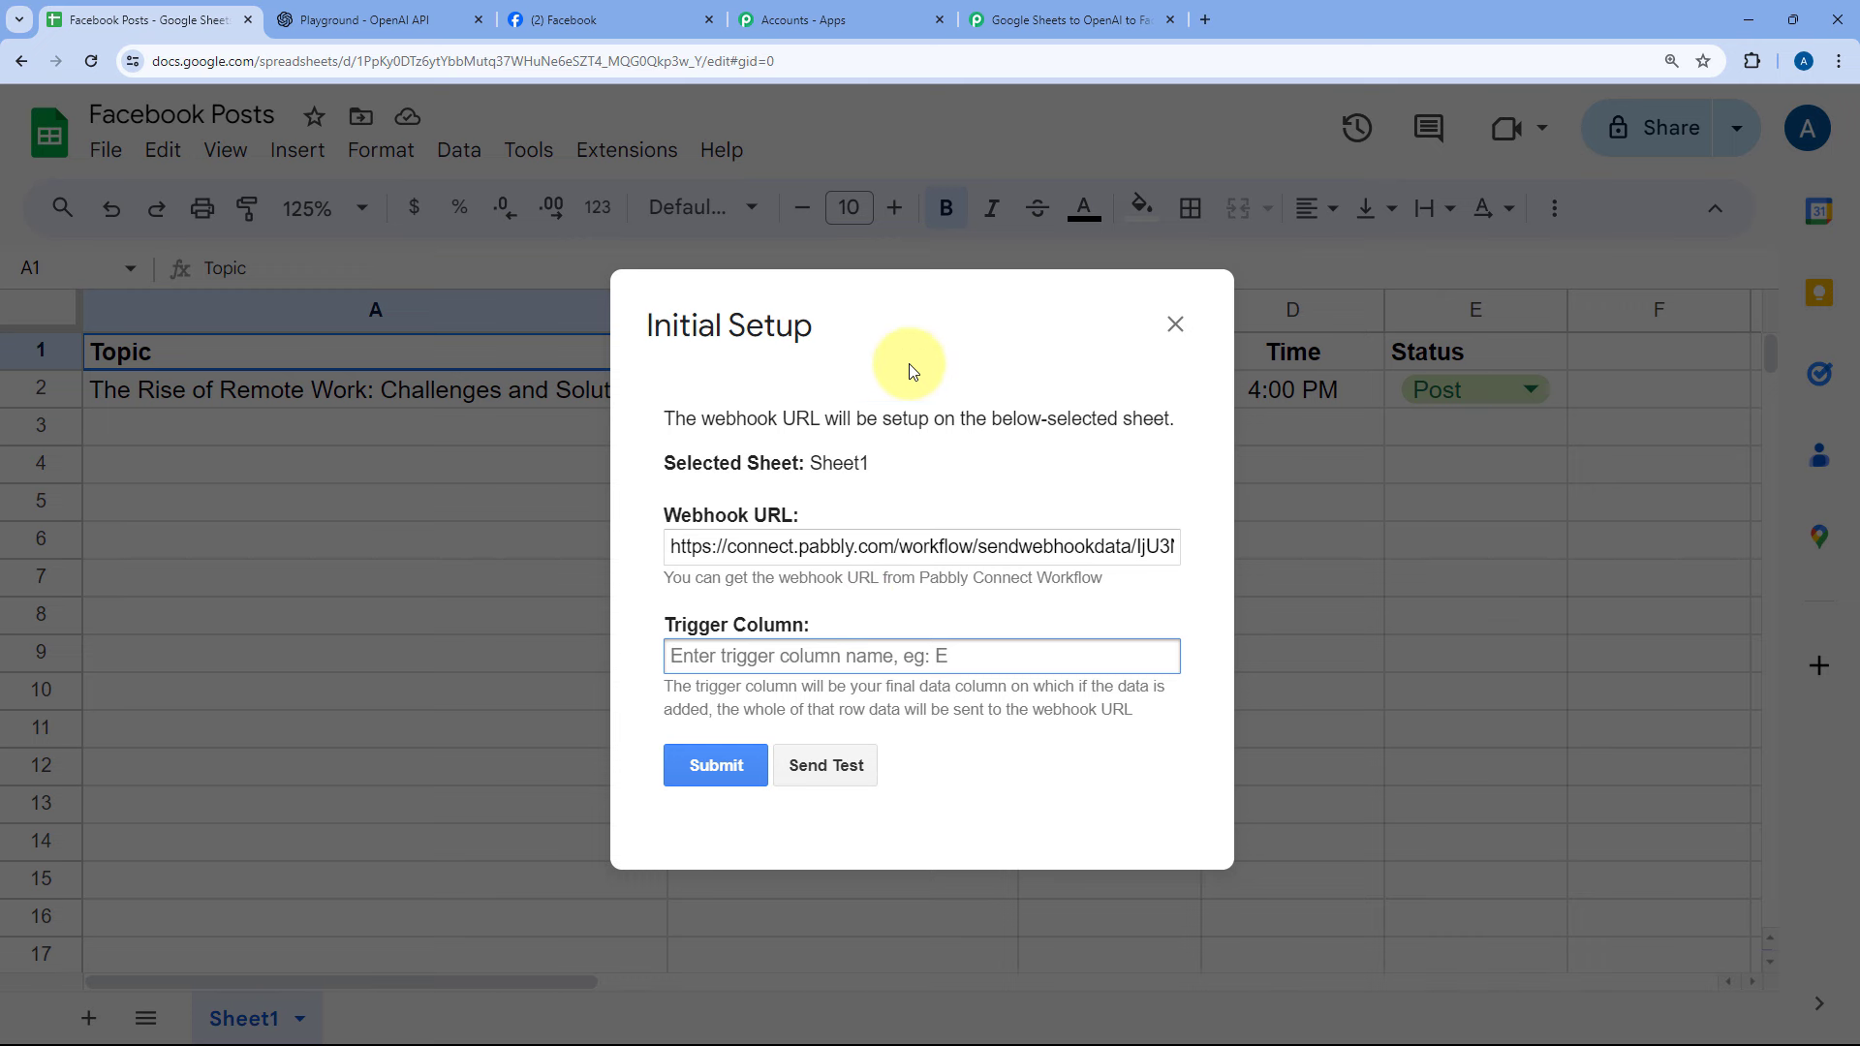
pyautogui.click(947, 362)
pyautogui.moveTo(951, 333); pyautogui.dragTo(834, 508)
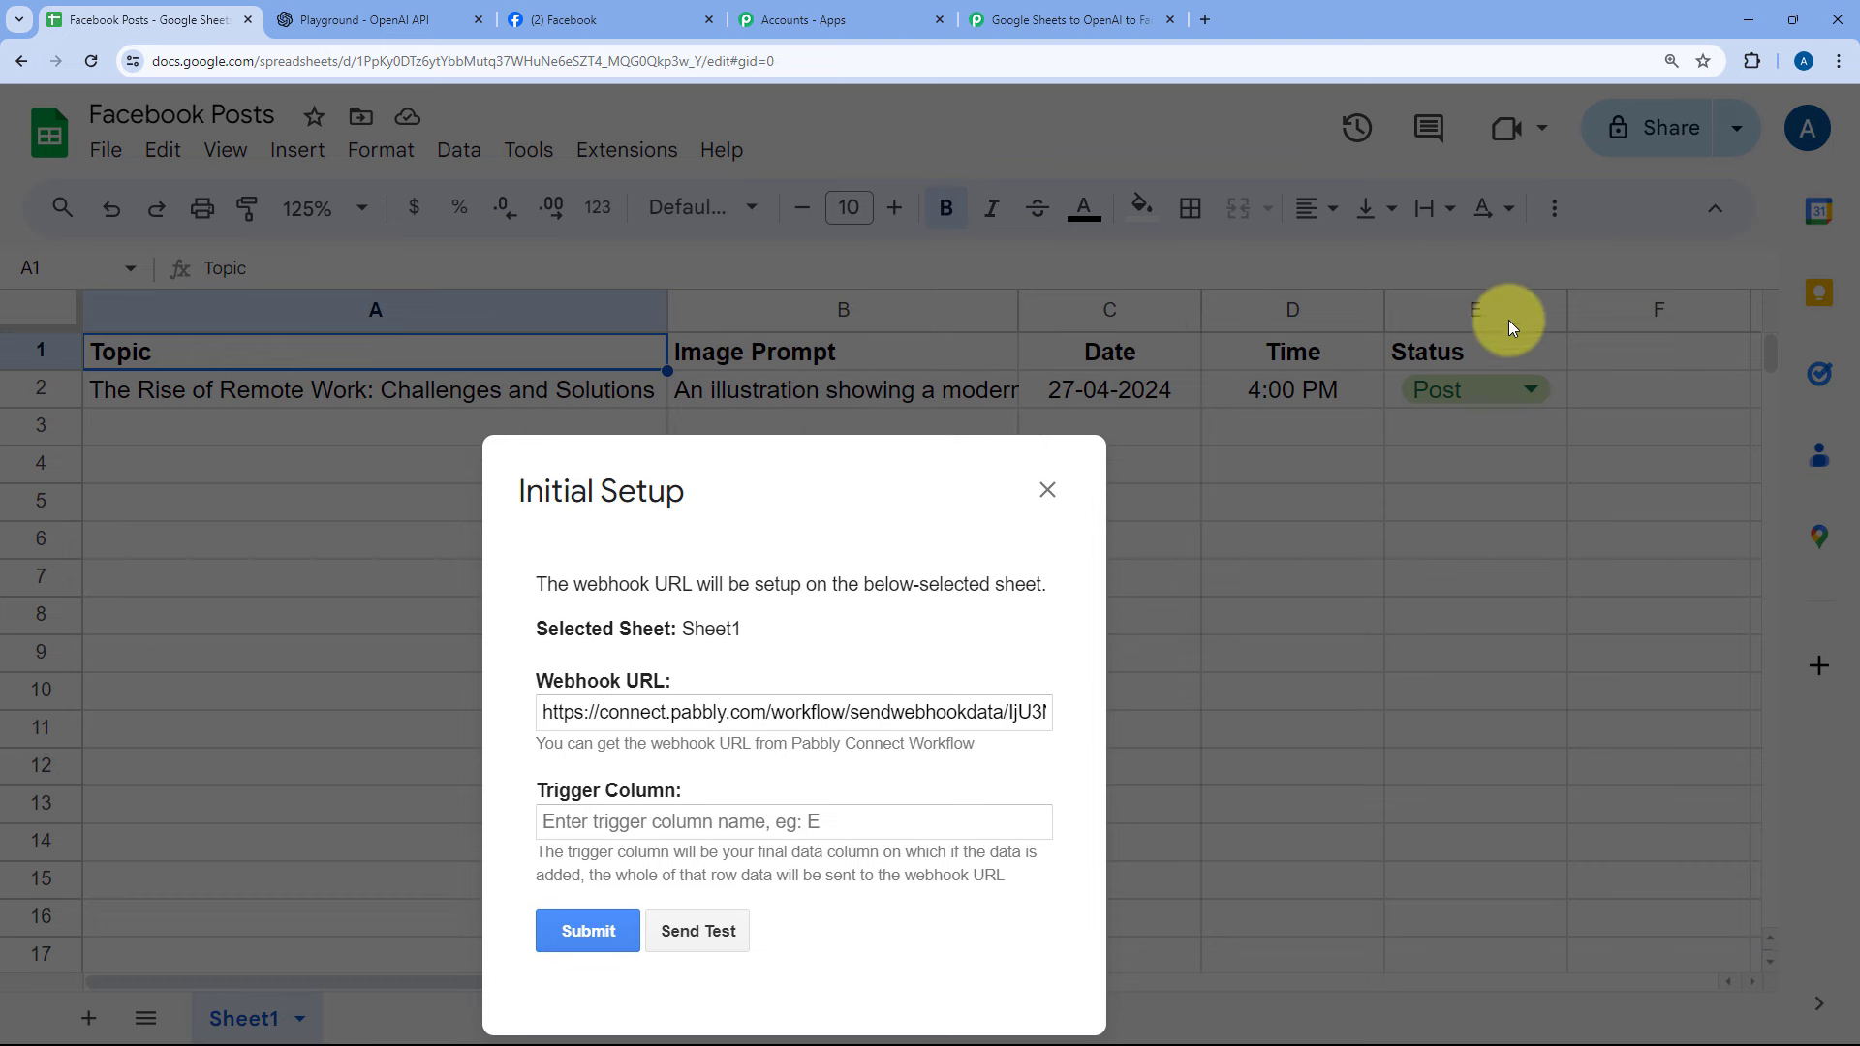
pyautogui.moveTo(851, 490); pyautogui.dragTo(943, 322)
pyautogui.click(799, 653)
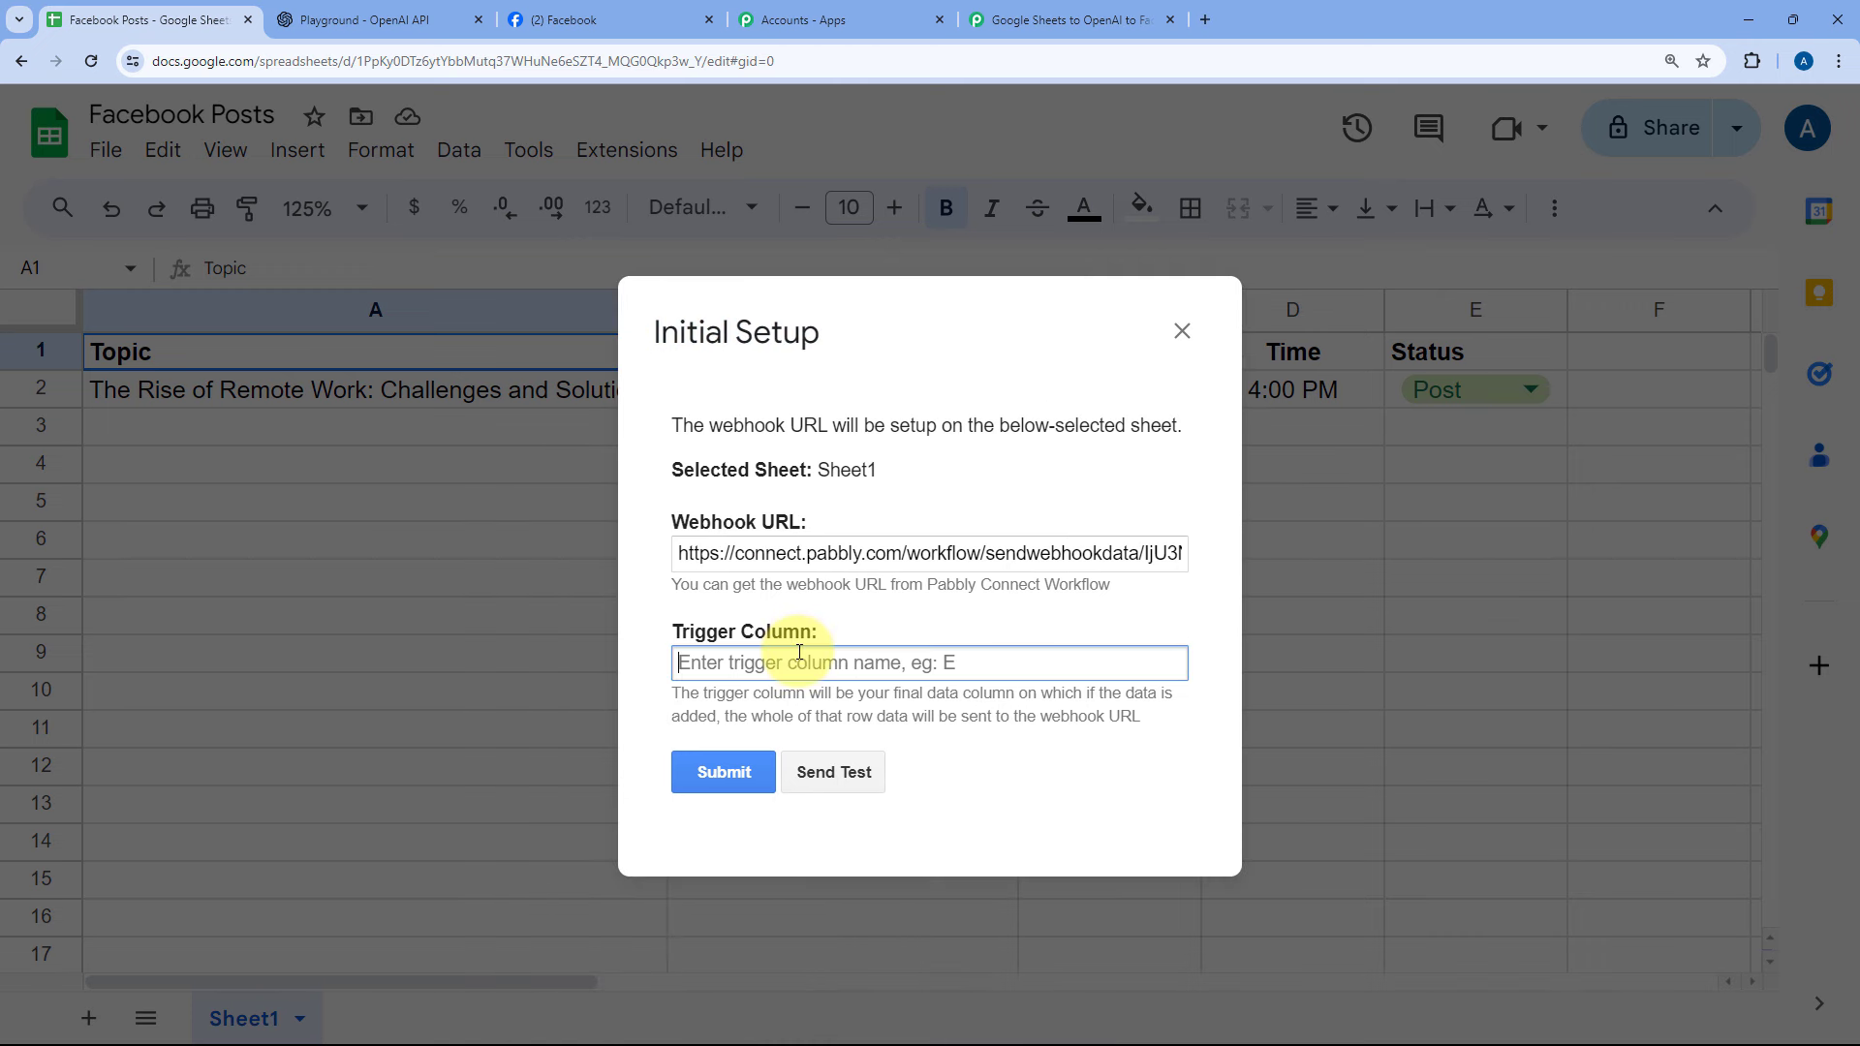
pyautogui.write('E')
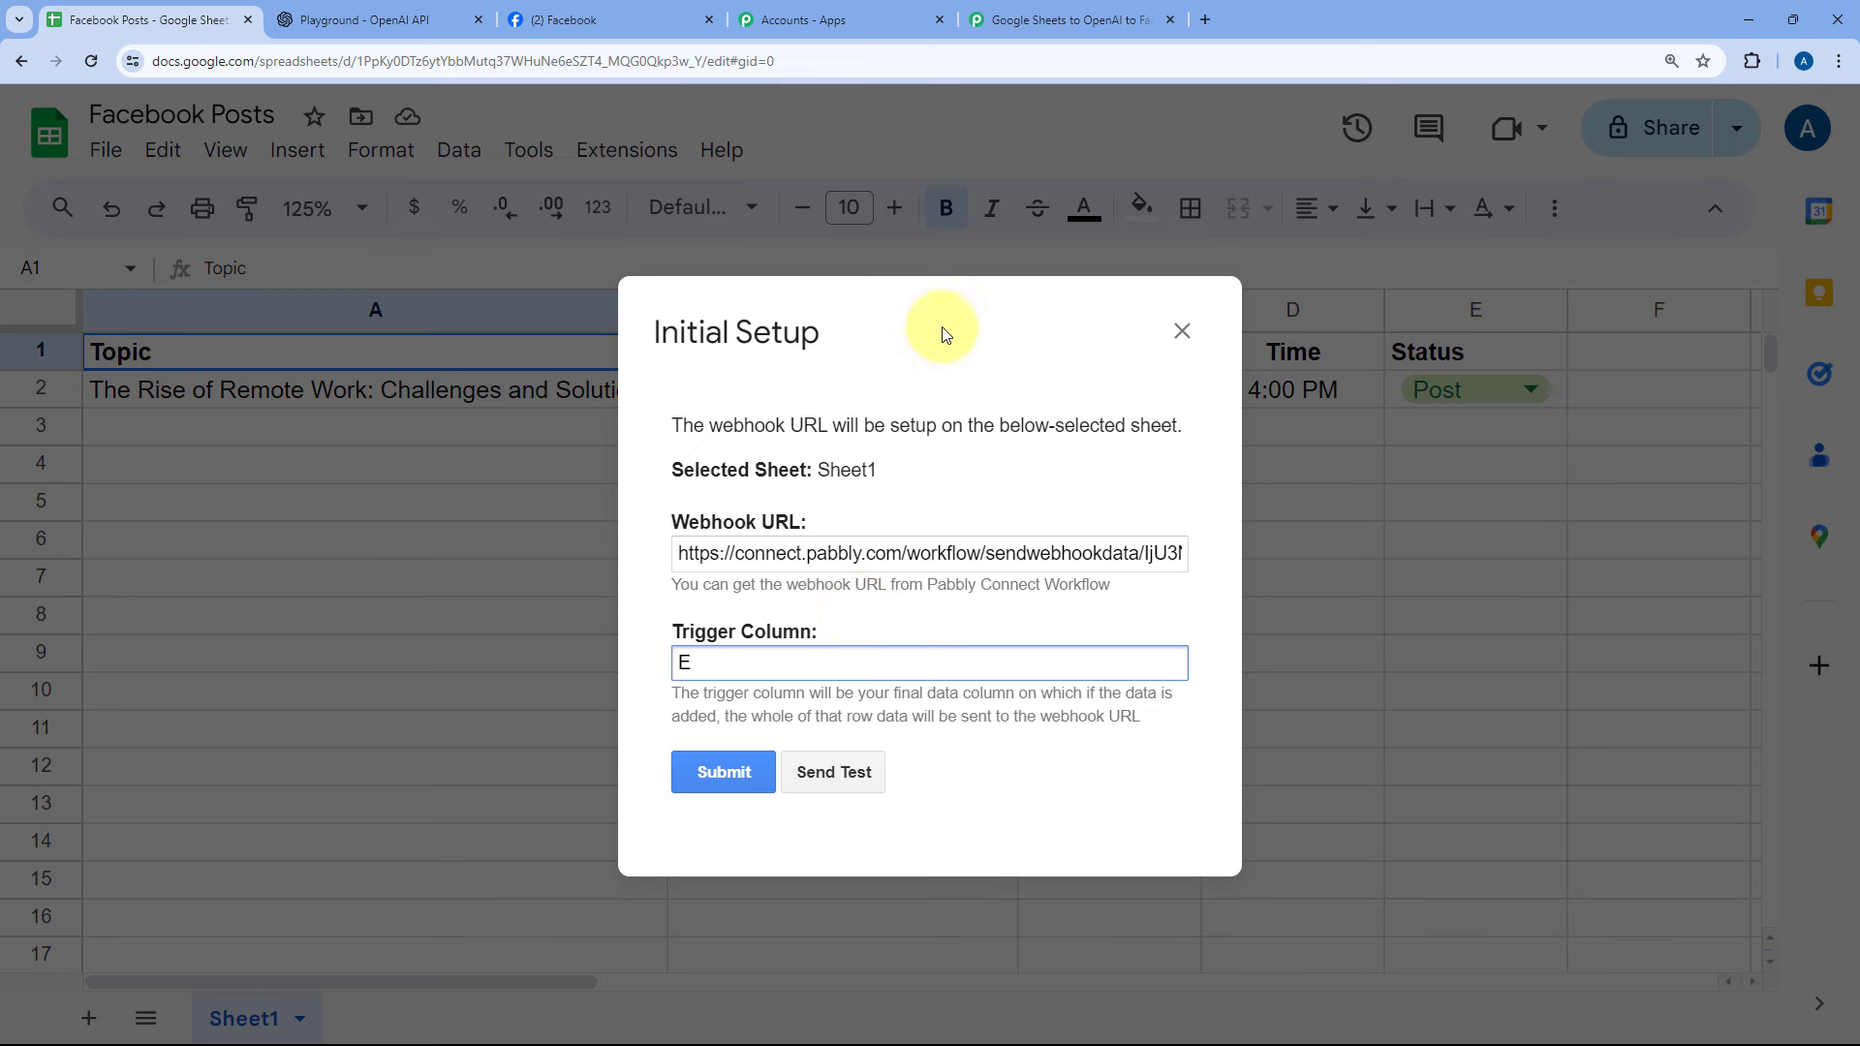
# - Send a test of the sheet data to the webhook and review the result message against the row data
pyautogui.moveTo(934, 321); pyautogui.dragTo(923, 286)
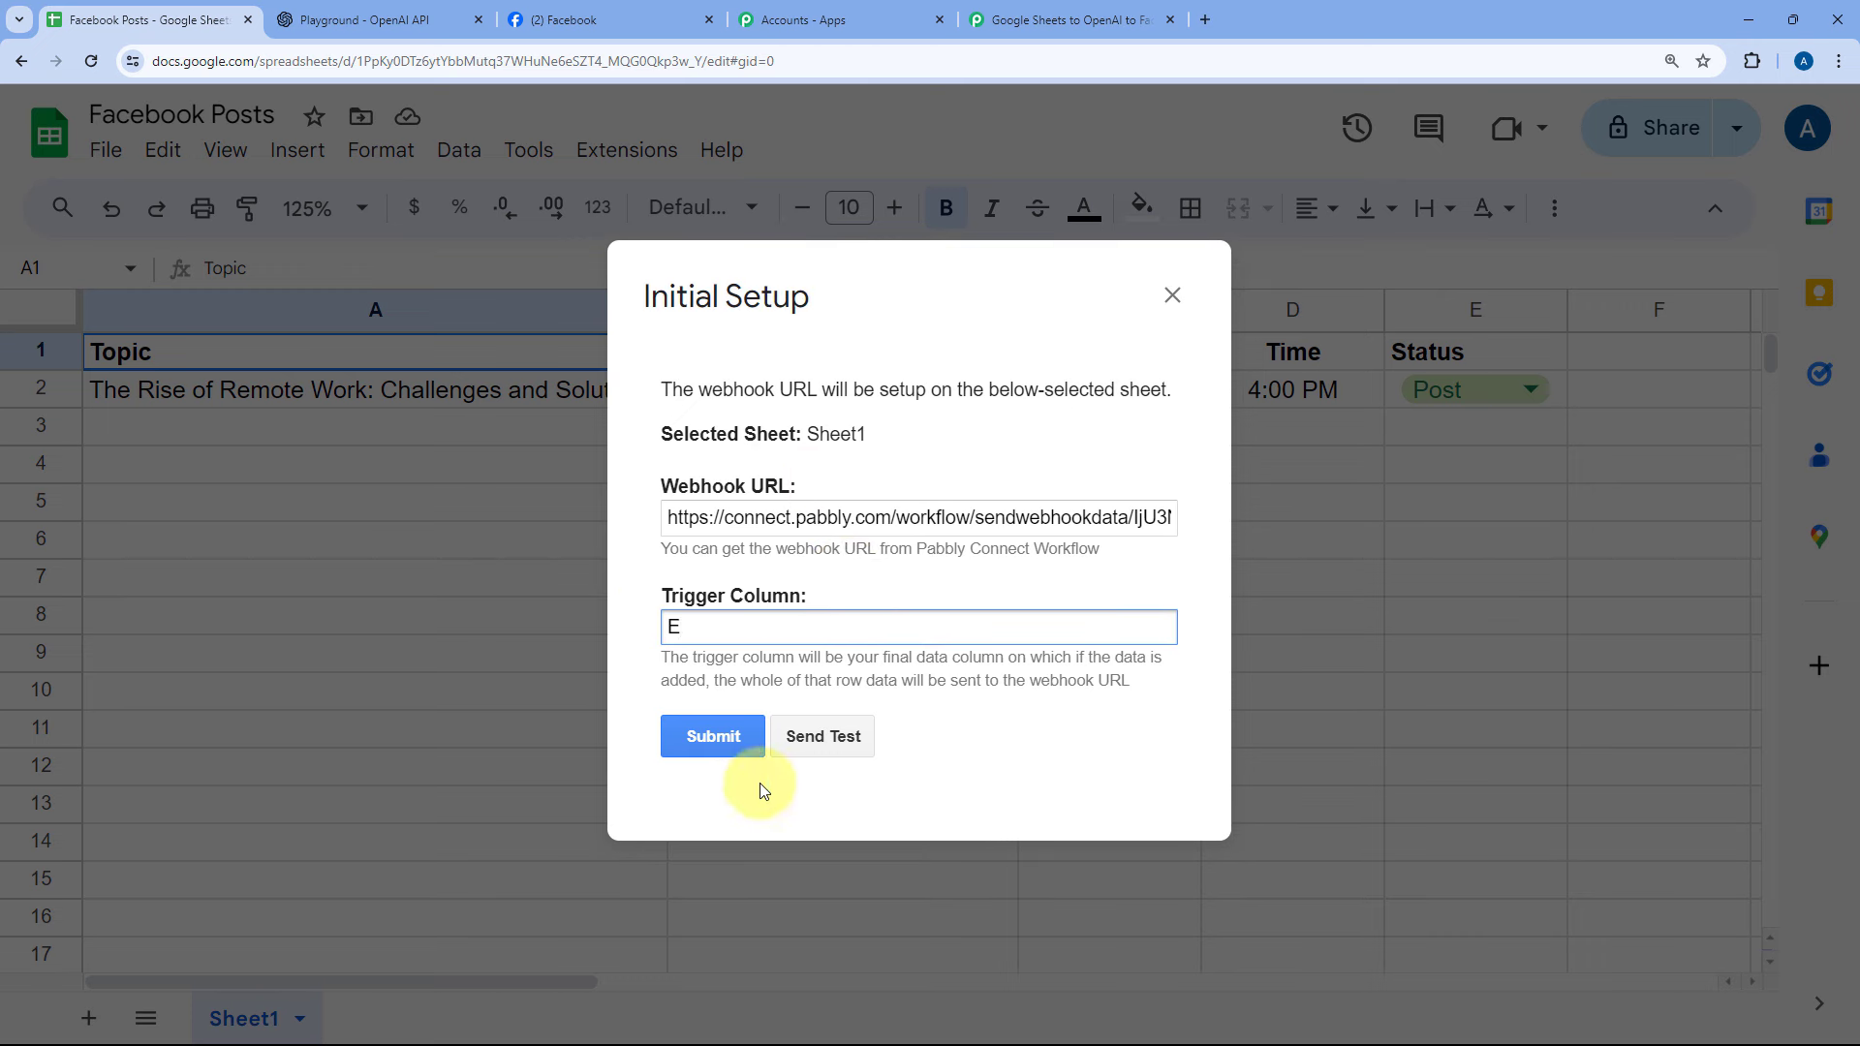
pyautogui.click(828, 738)
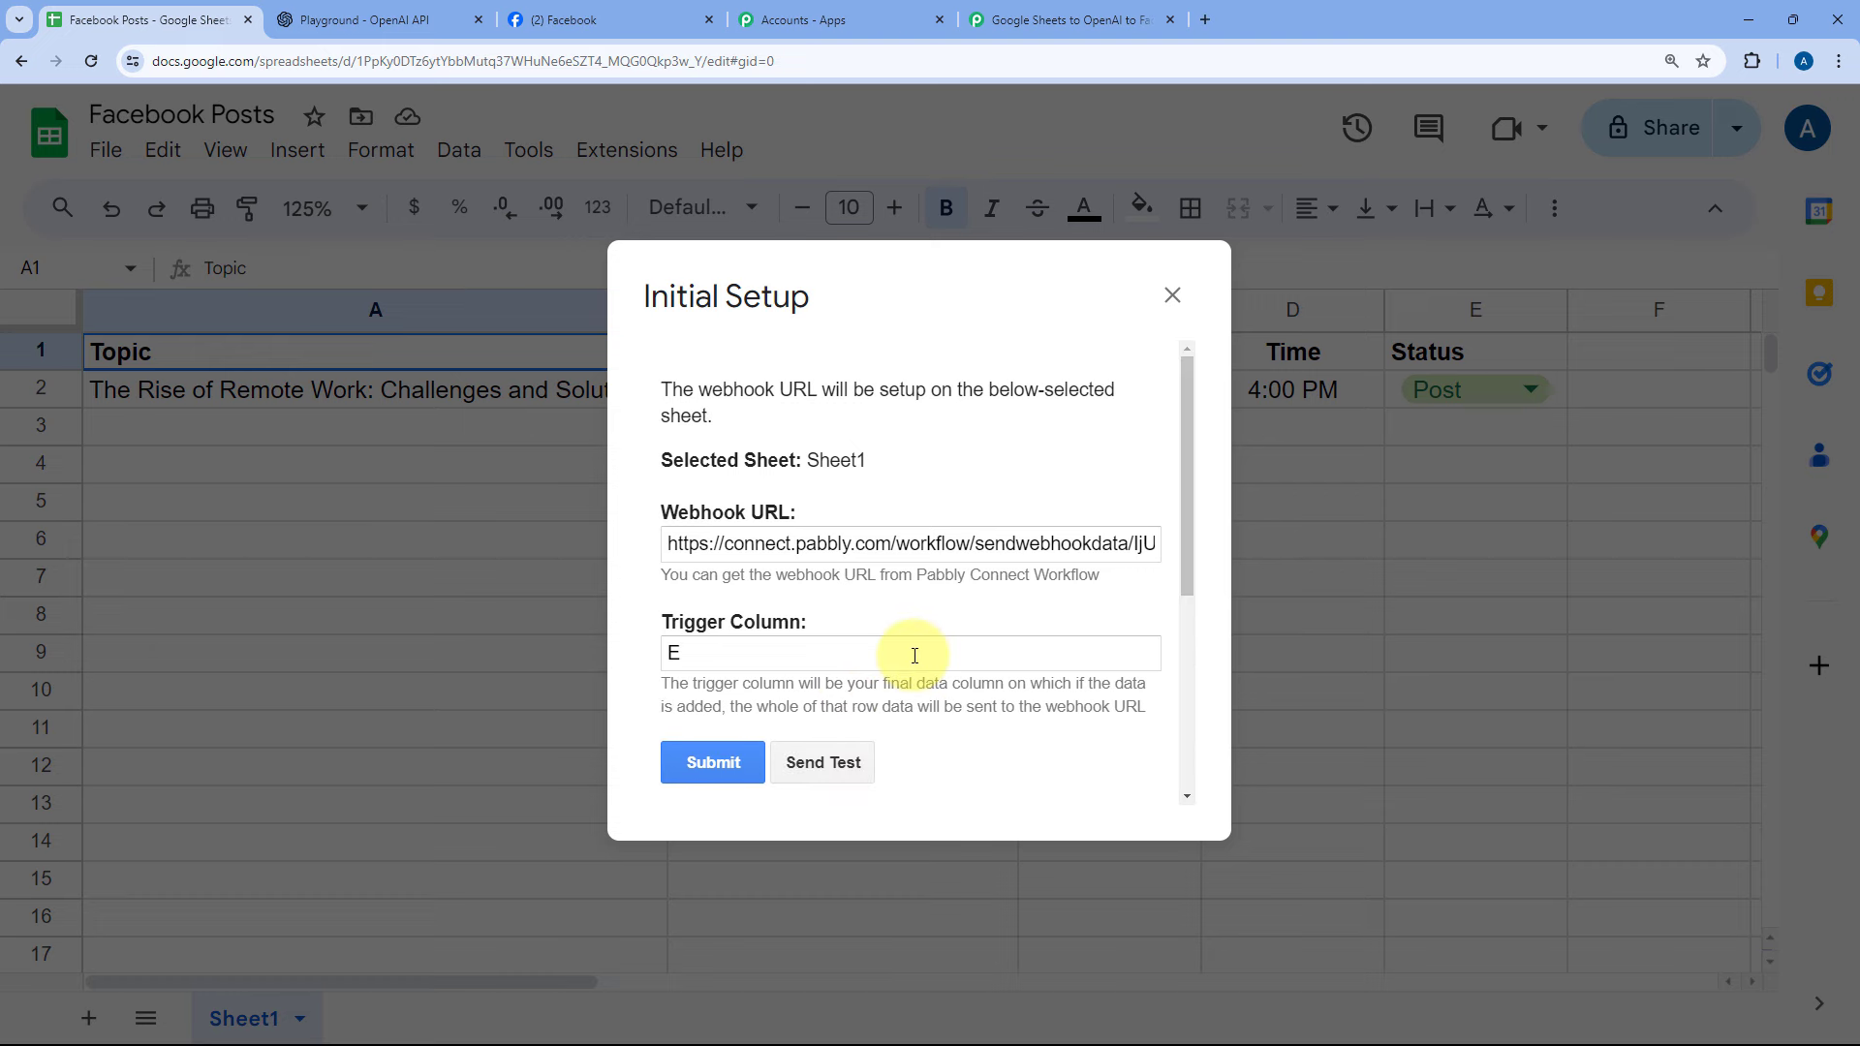
pyautogui.scroll(-3, 904, 678)
pyautogui.moveTo(643, 532); pyautogui.dragTo(896, 534)
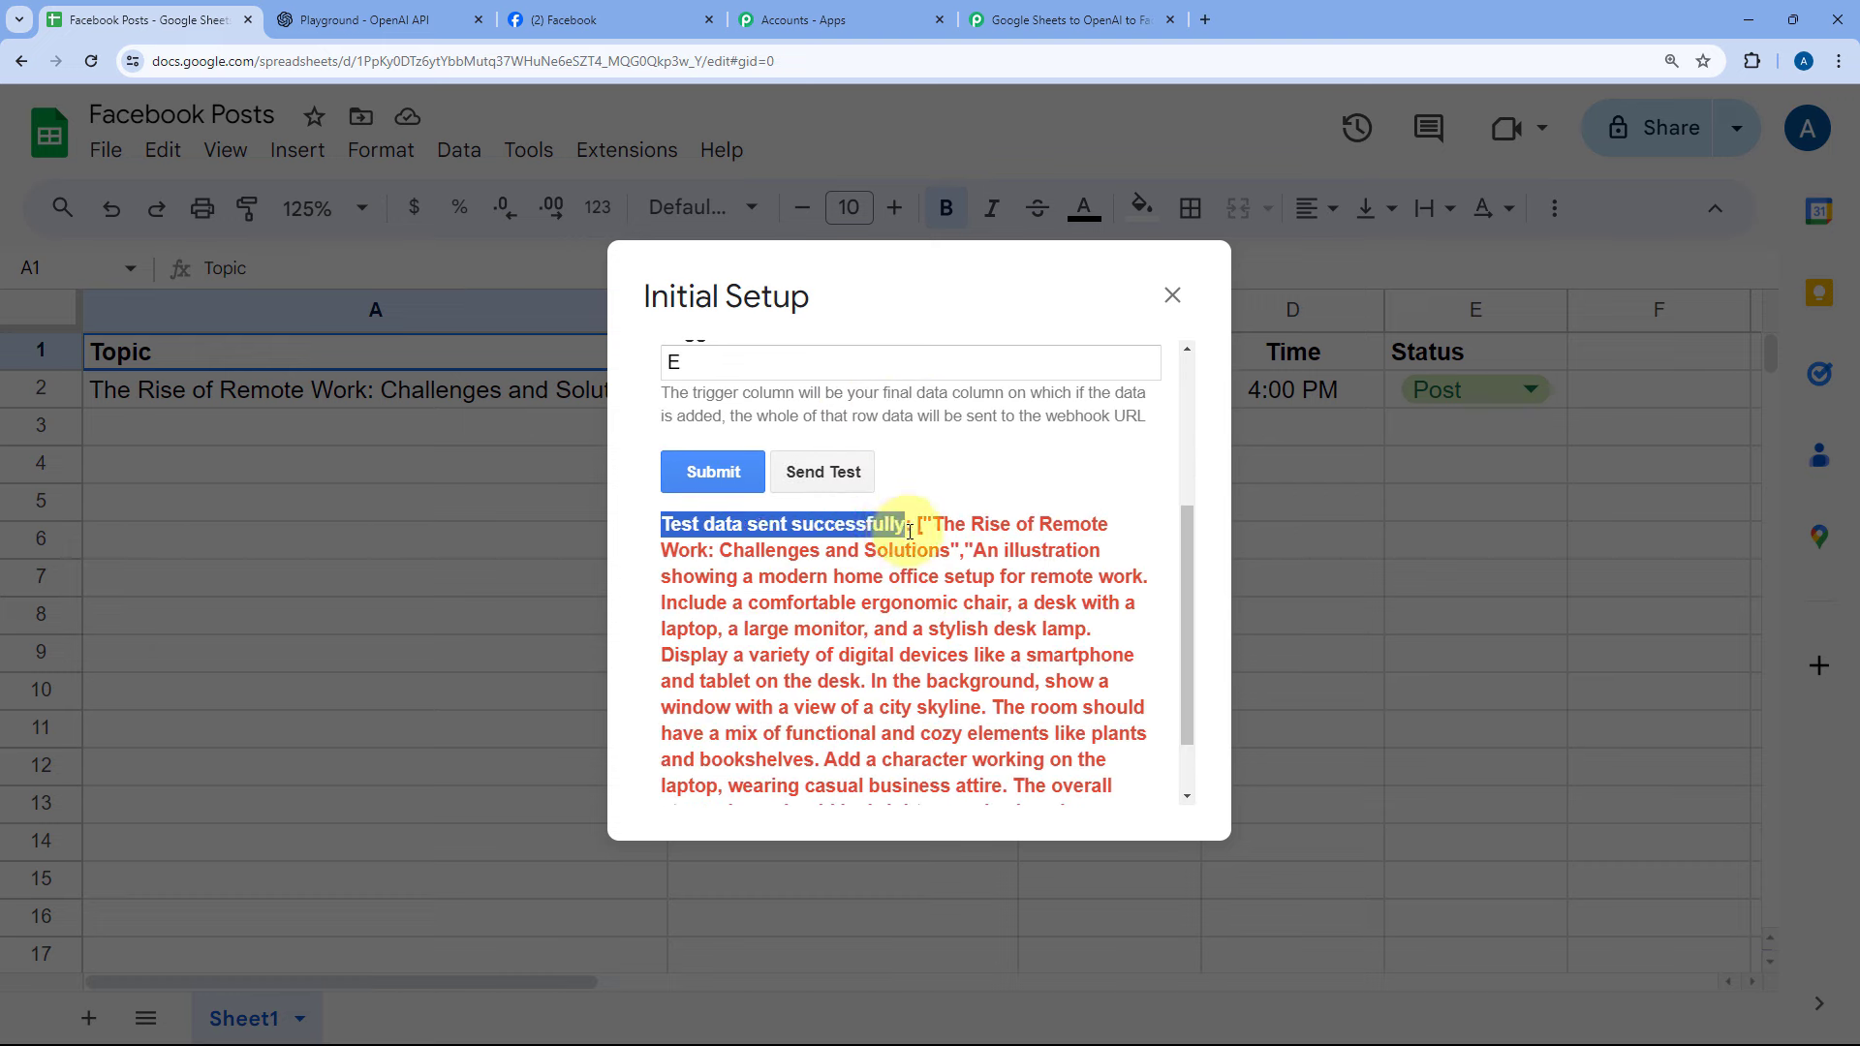
pyautogui.moveTo(880, 324); pyautogui.dragTo(916, 484)
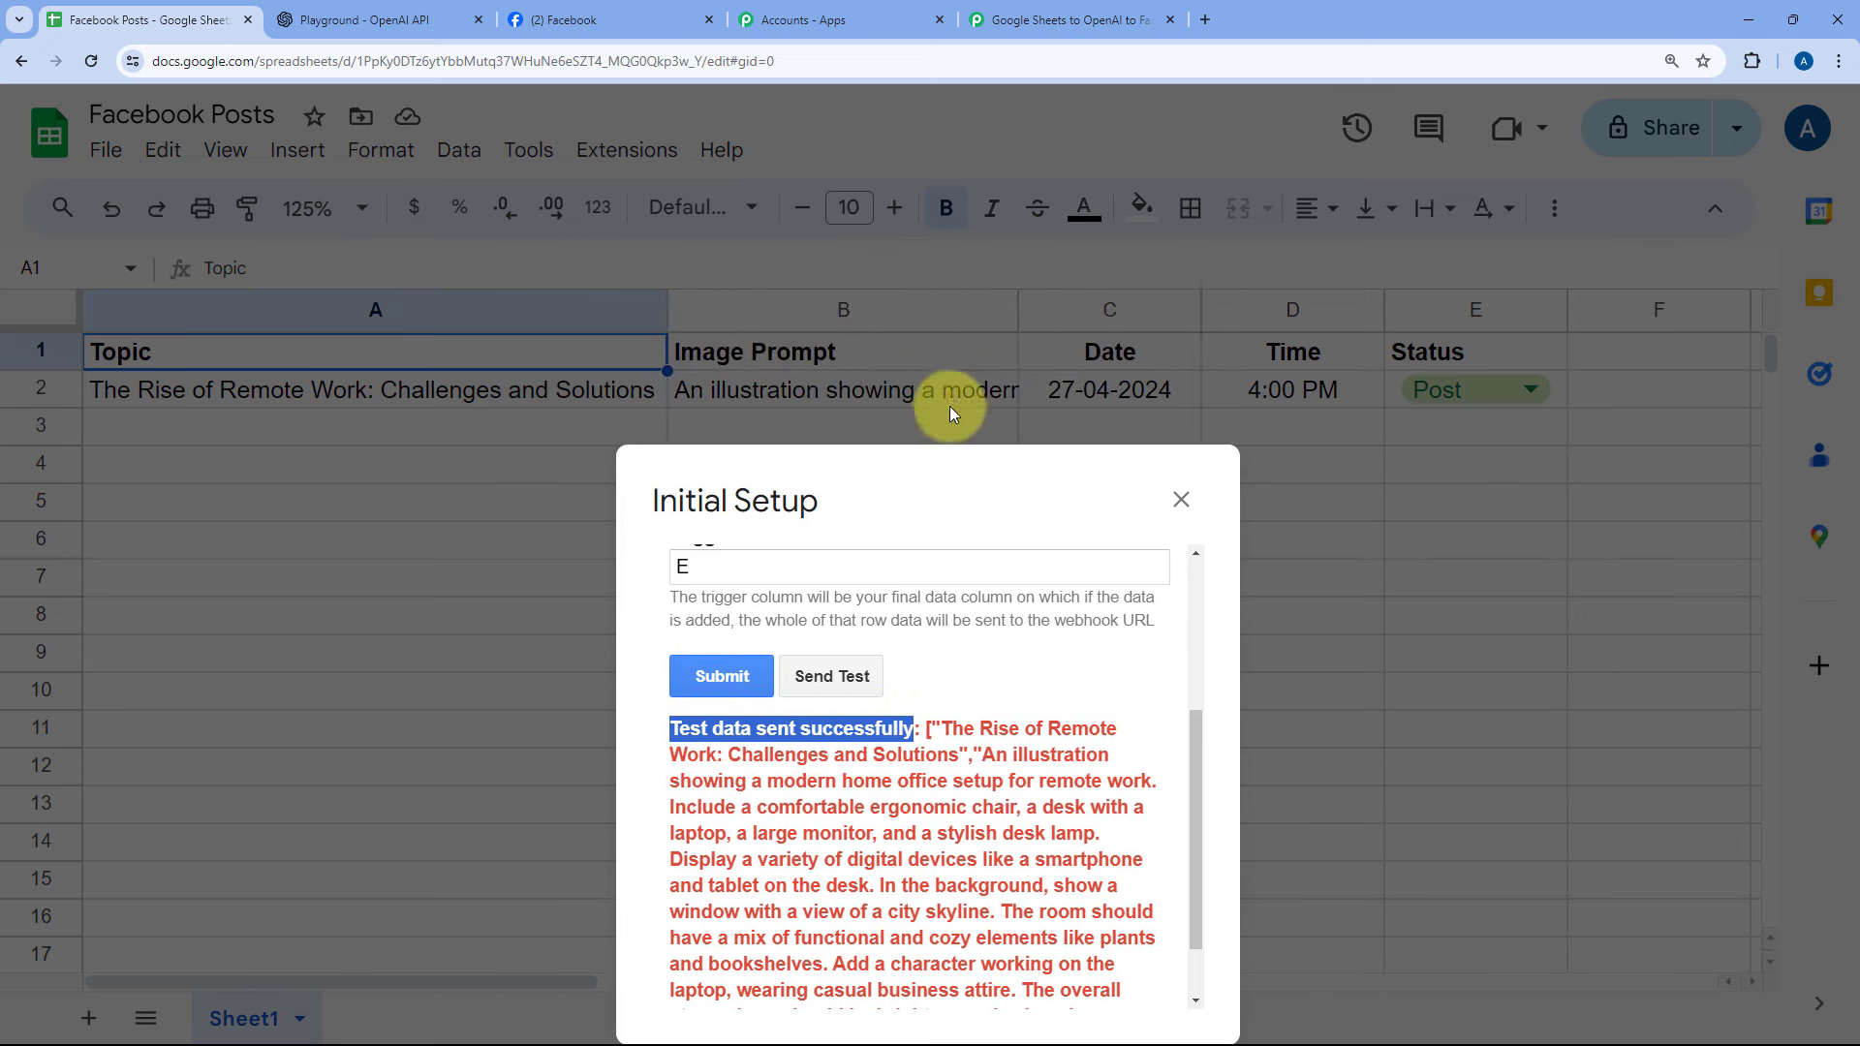
pyautogui.moveTo(950, 500); pyautogui.dragTo(947, 376)
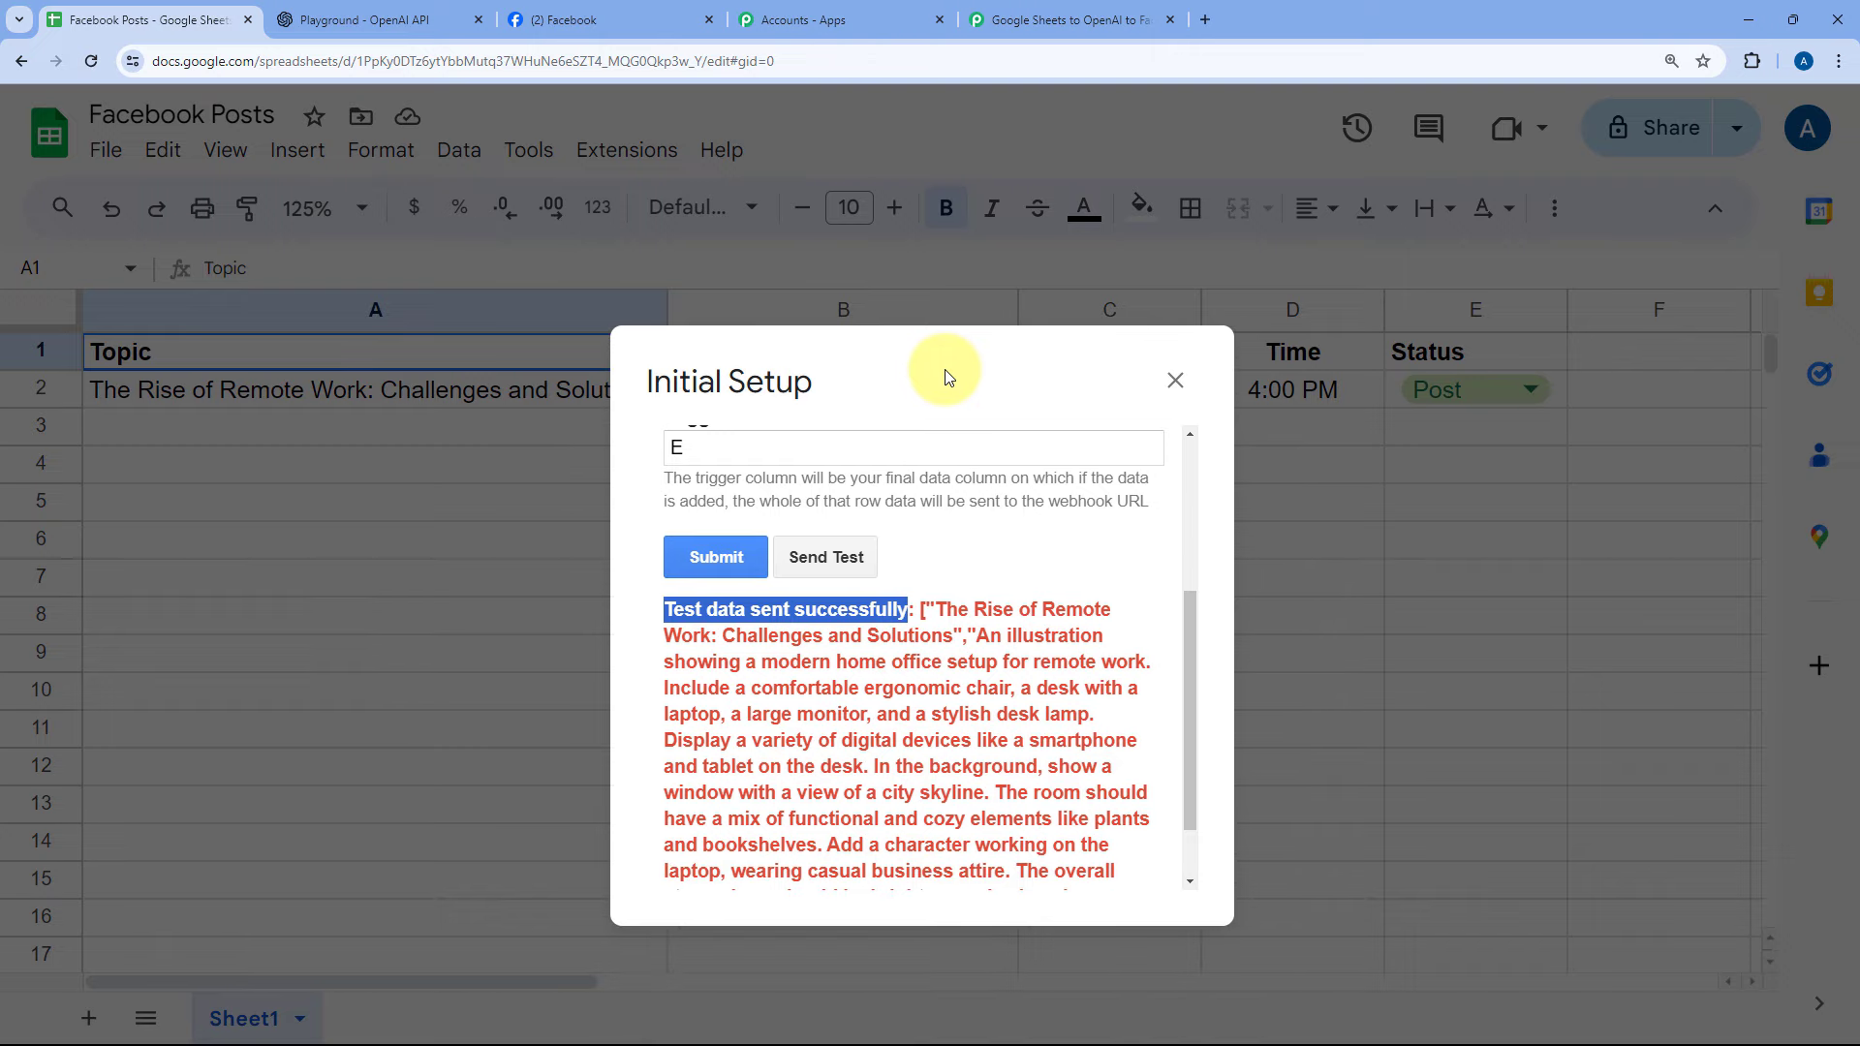
# - In the Pabbly Connect workflow, examine the trigger column, topic, time, status and spreadsheet name in the received webhook response
pyautogui.click(1066, 20)
pyautogui.scroll(-8, 455, 349)
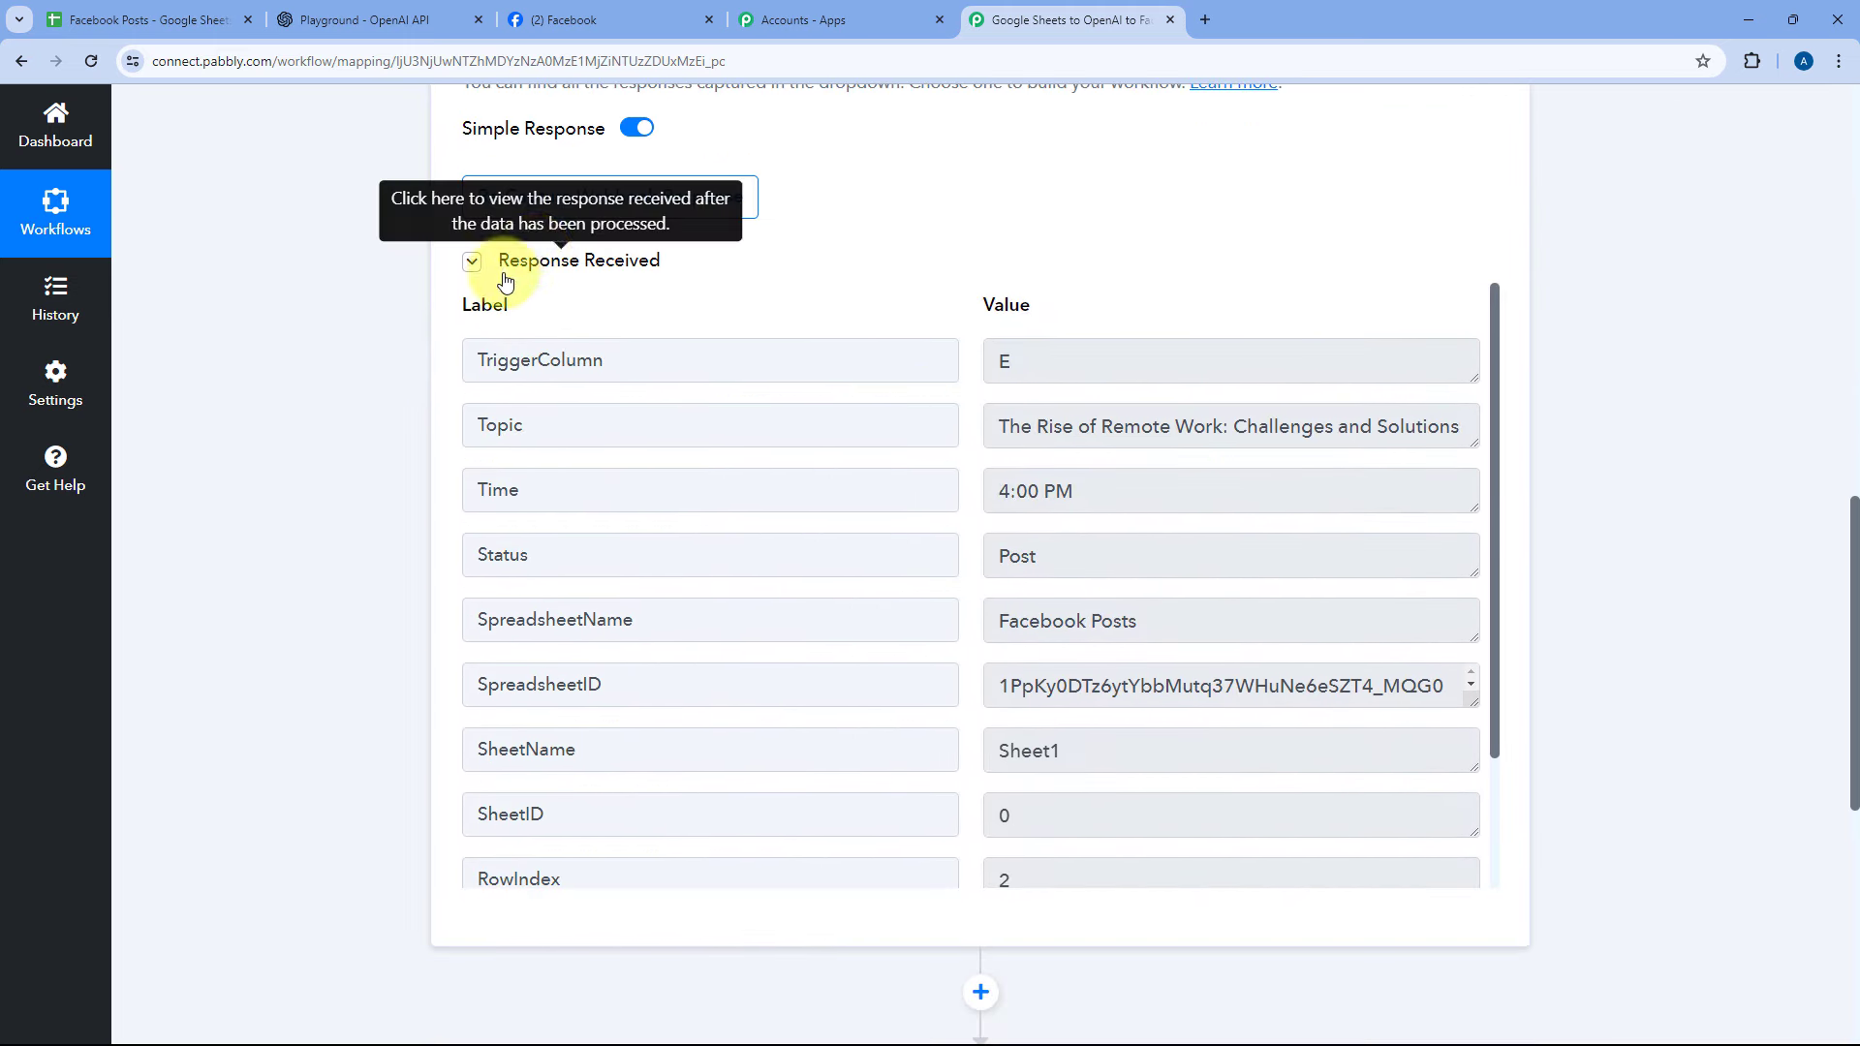
pyautogui.scroll(-1, 969, 300)
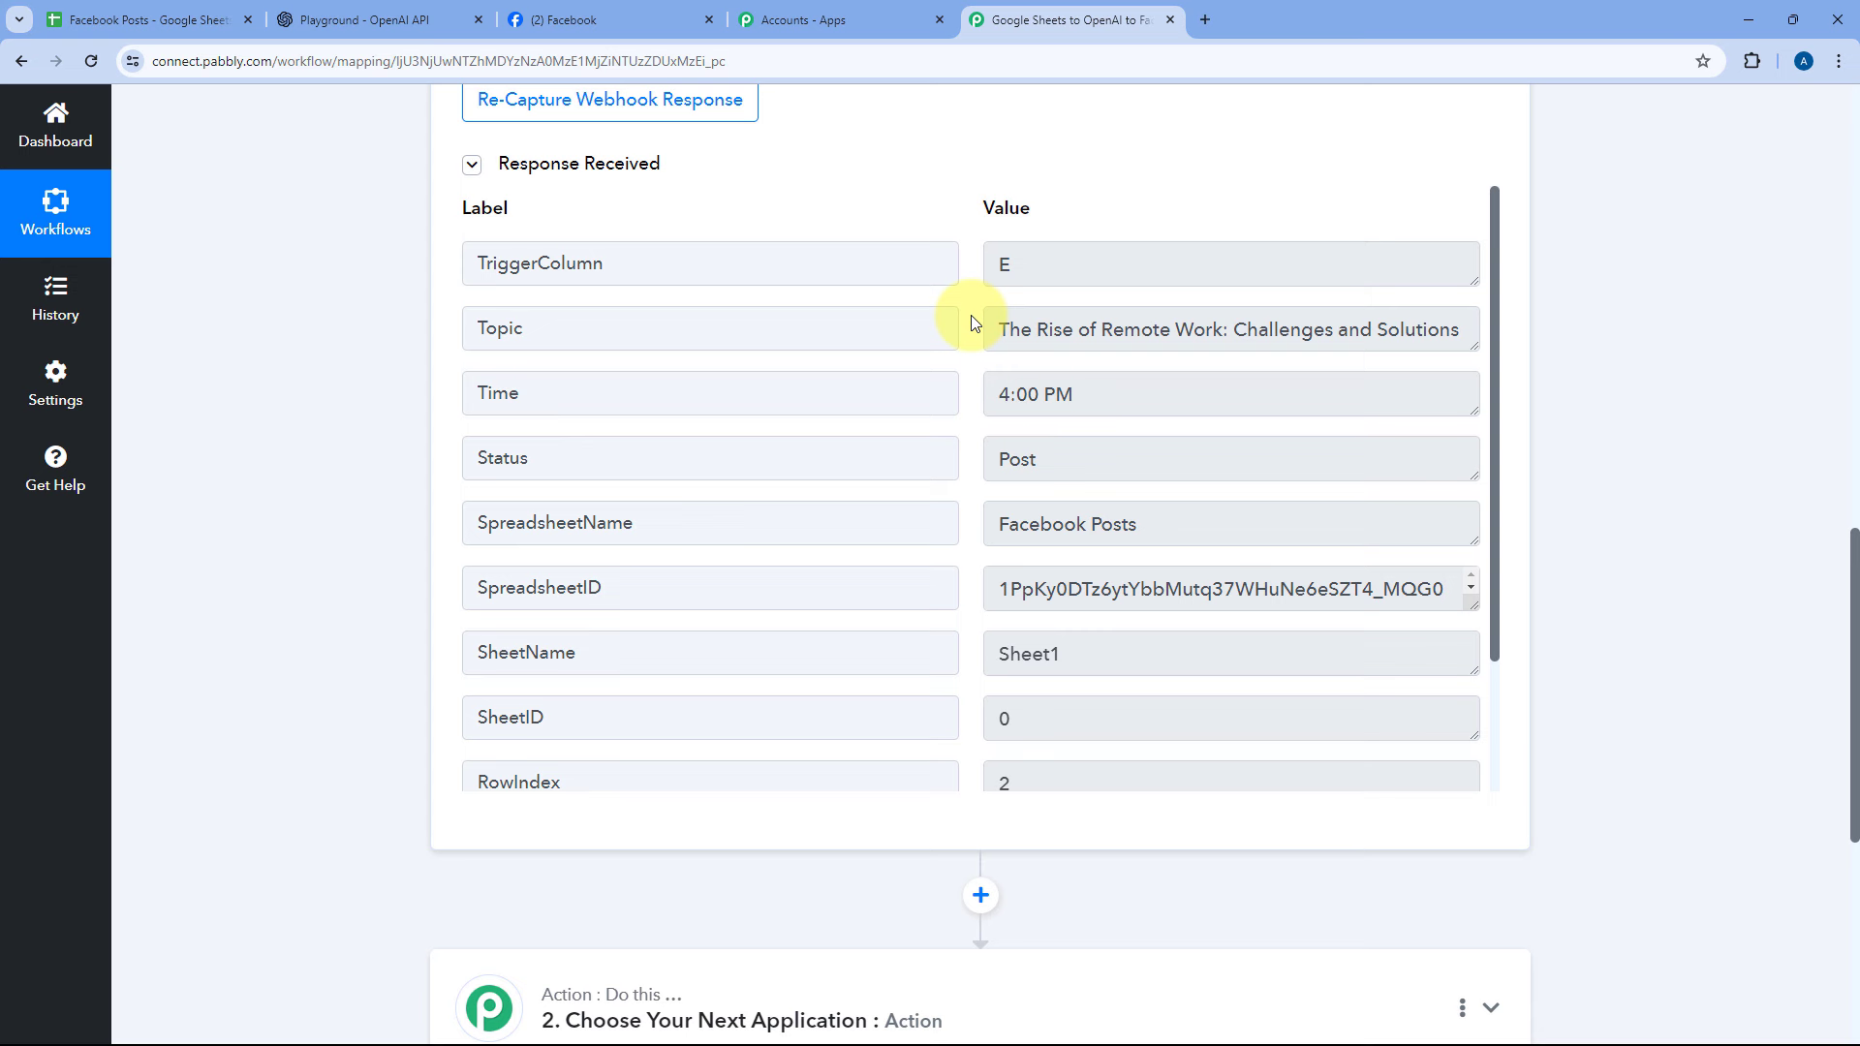
pyautogui.click(981, 266)
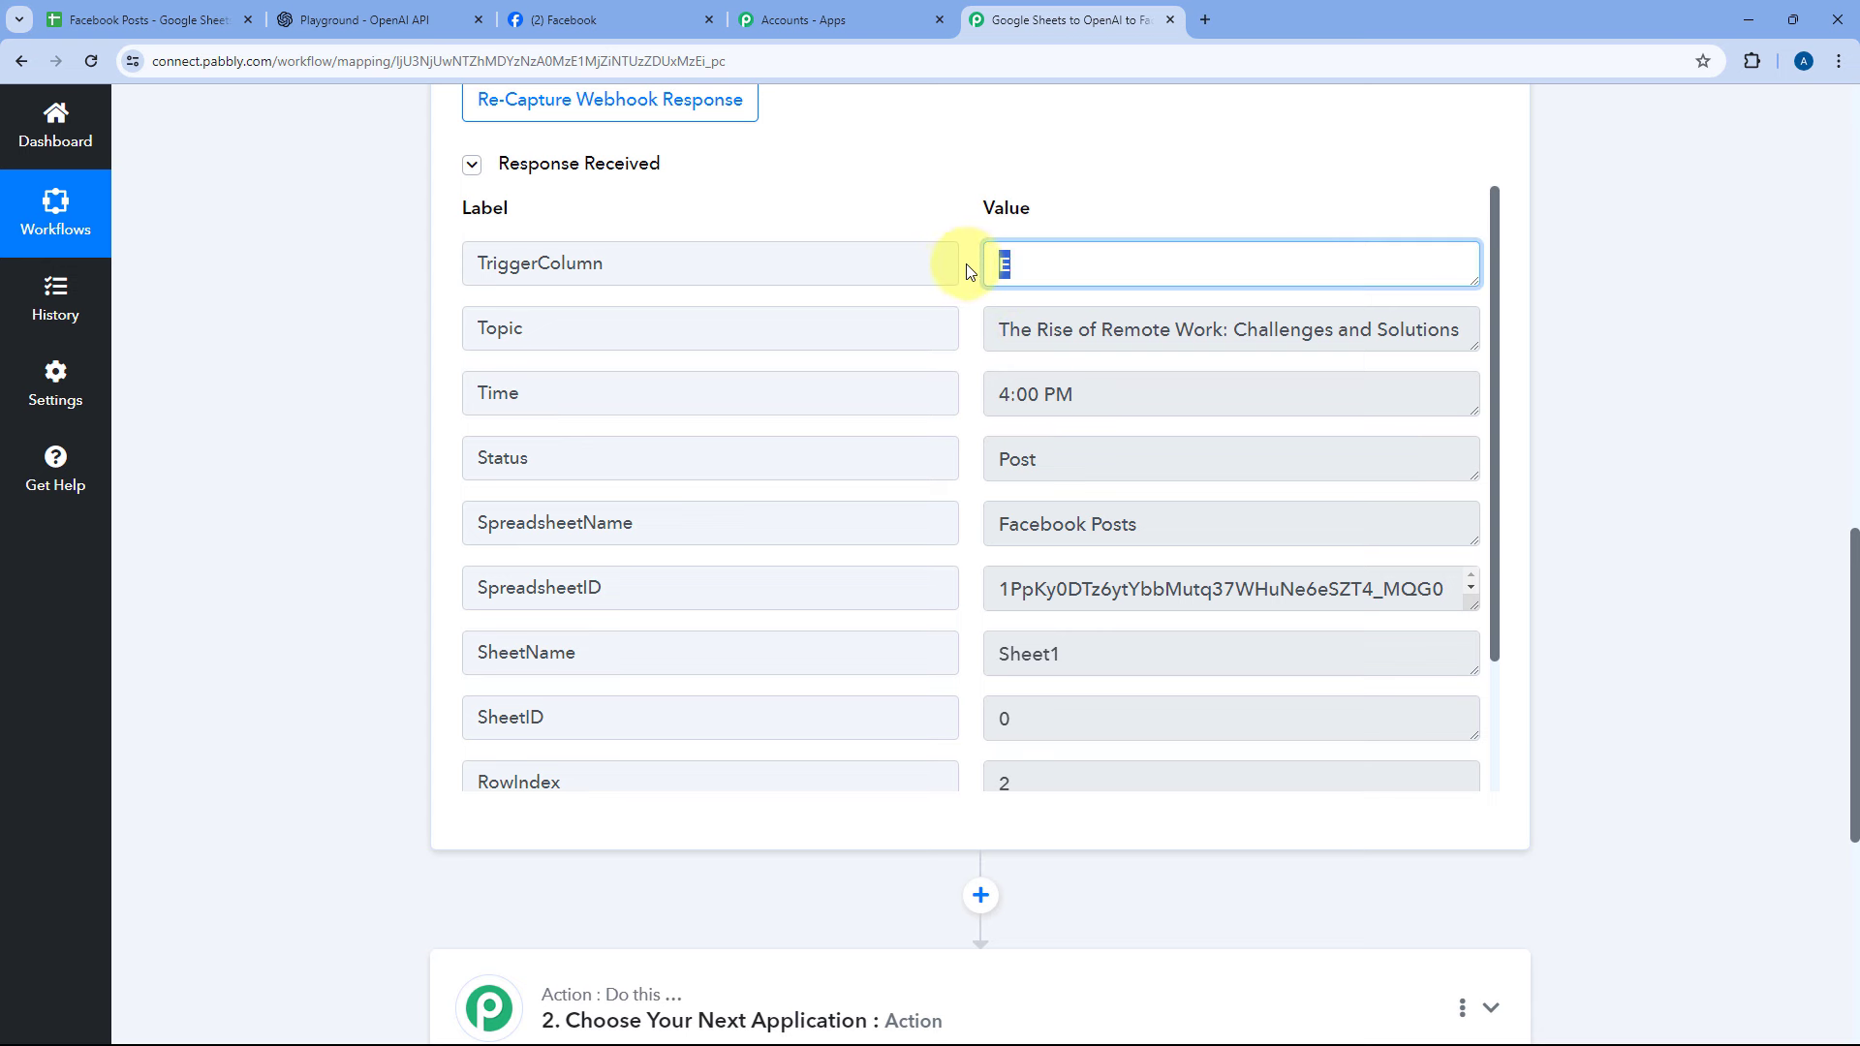
pyautogui.click(969, 271)
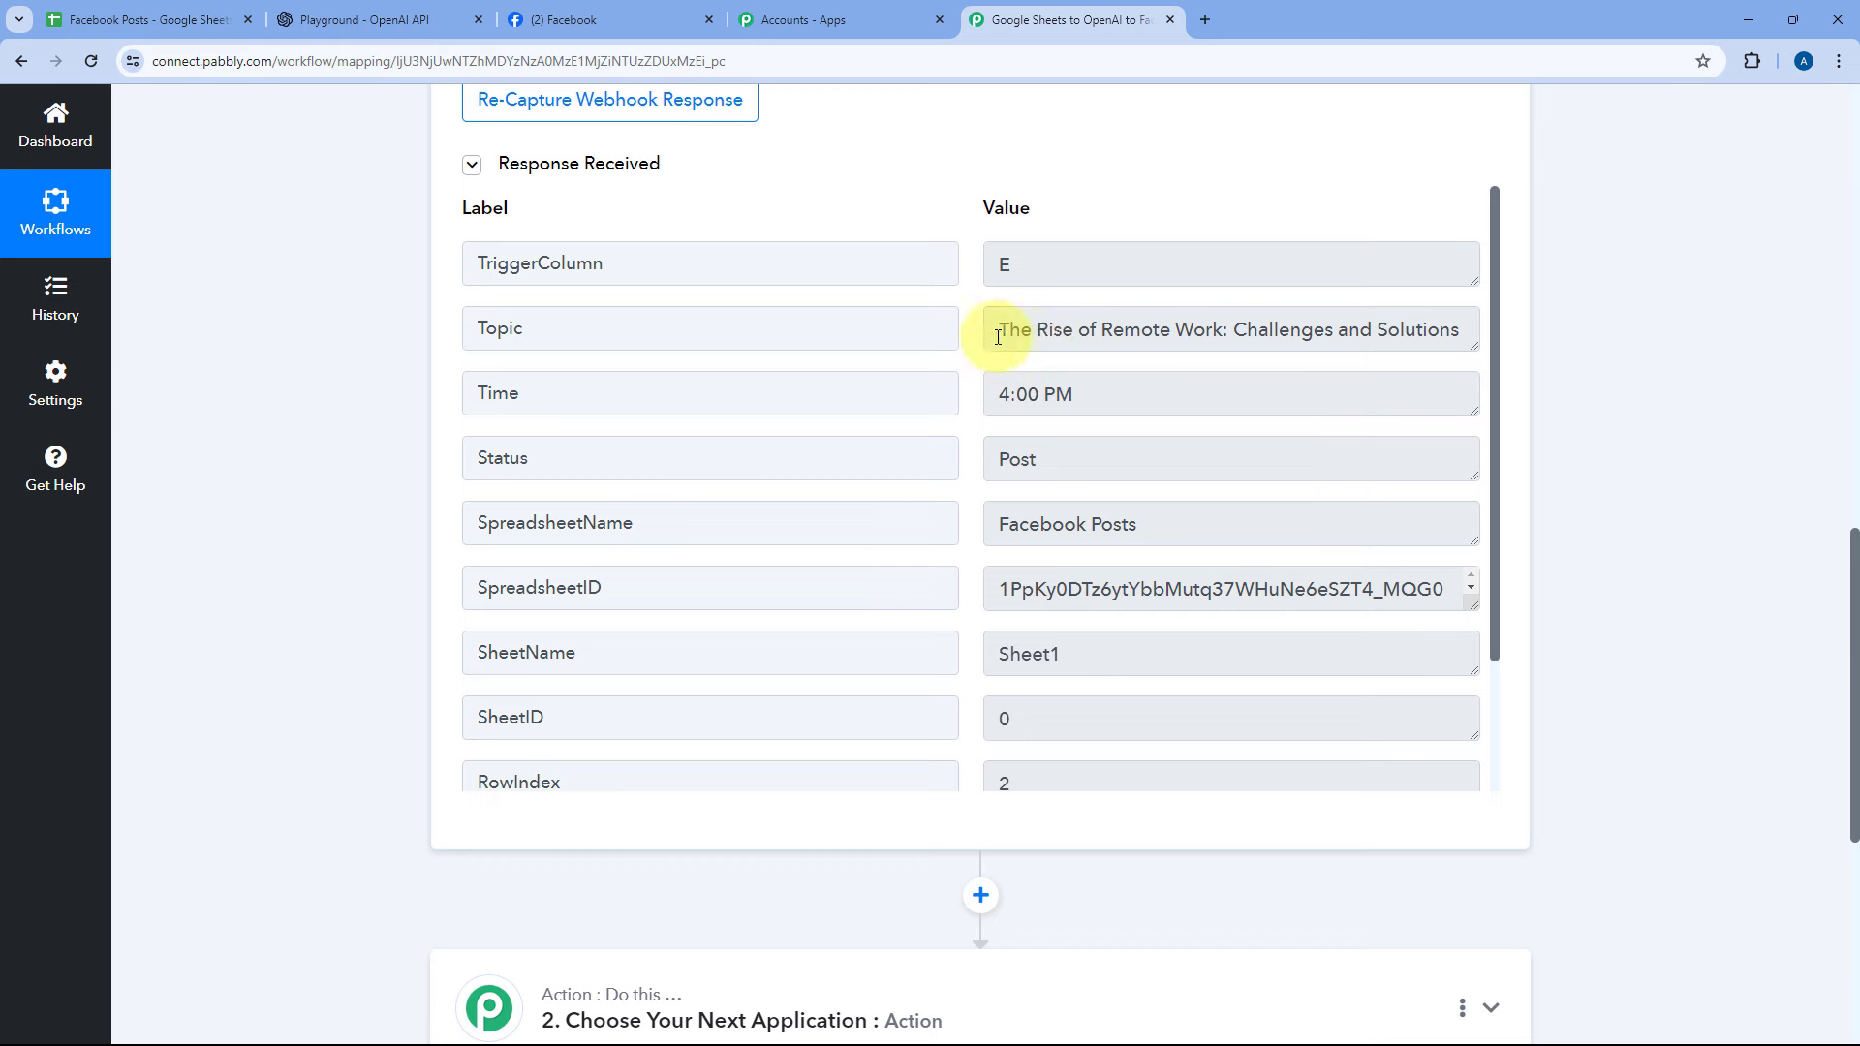
pyautogui.moveTo(998, 336); pyautogui.dragTo(1474, 334)
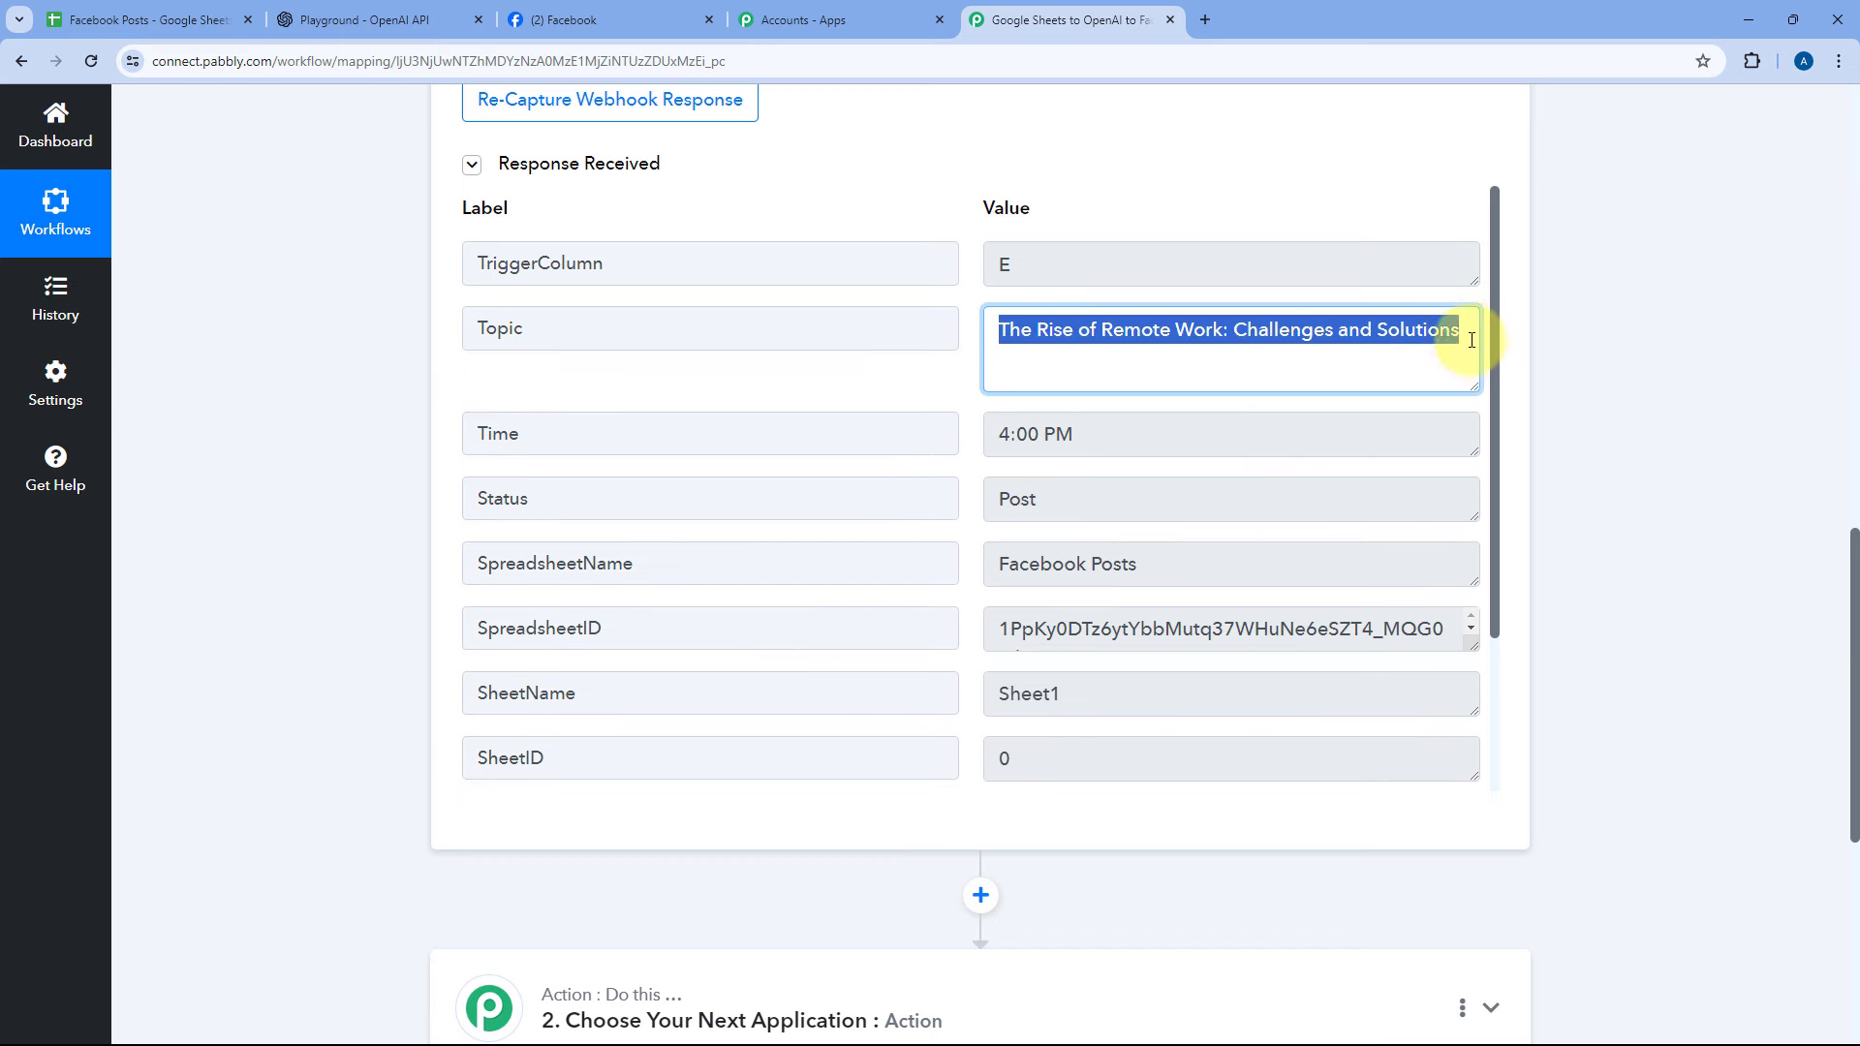
pyautogui.click(1471, 340)
pyautogui.moveTo(1106, 430); pyautogui.dragTo(968, 402)
pyautogui.scroll(-1, 1059, 403)
pyautogui.click(968, 387)
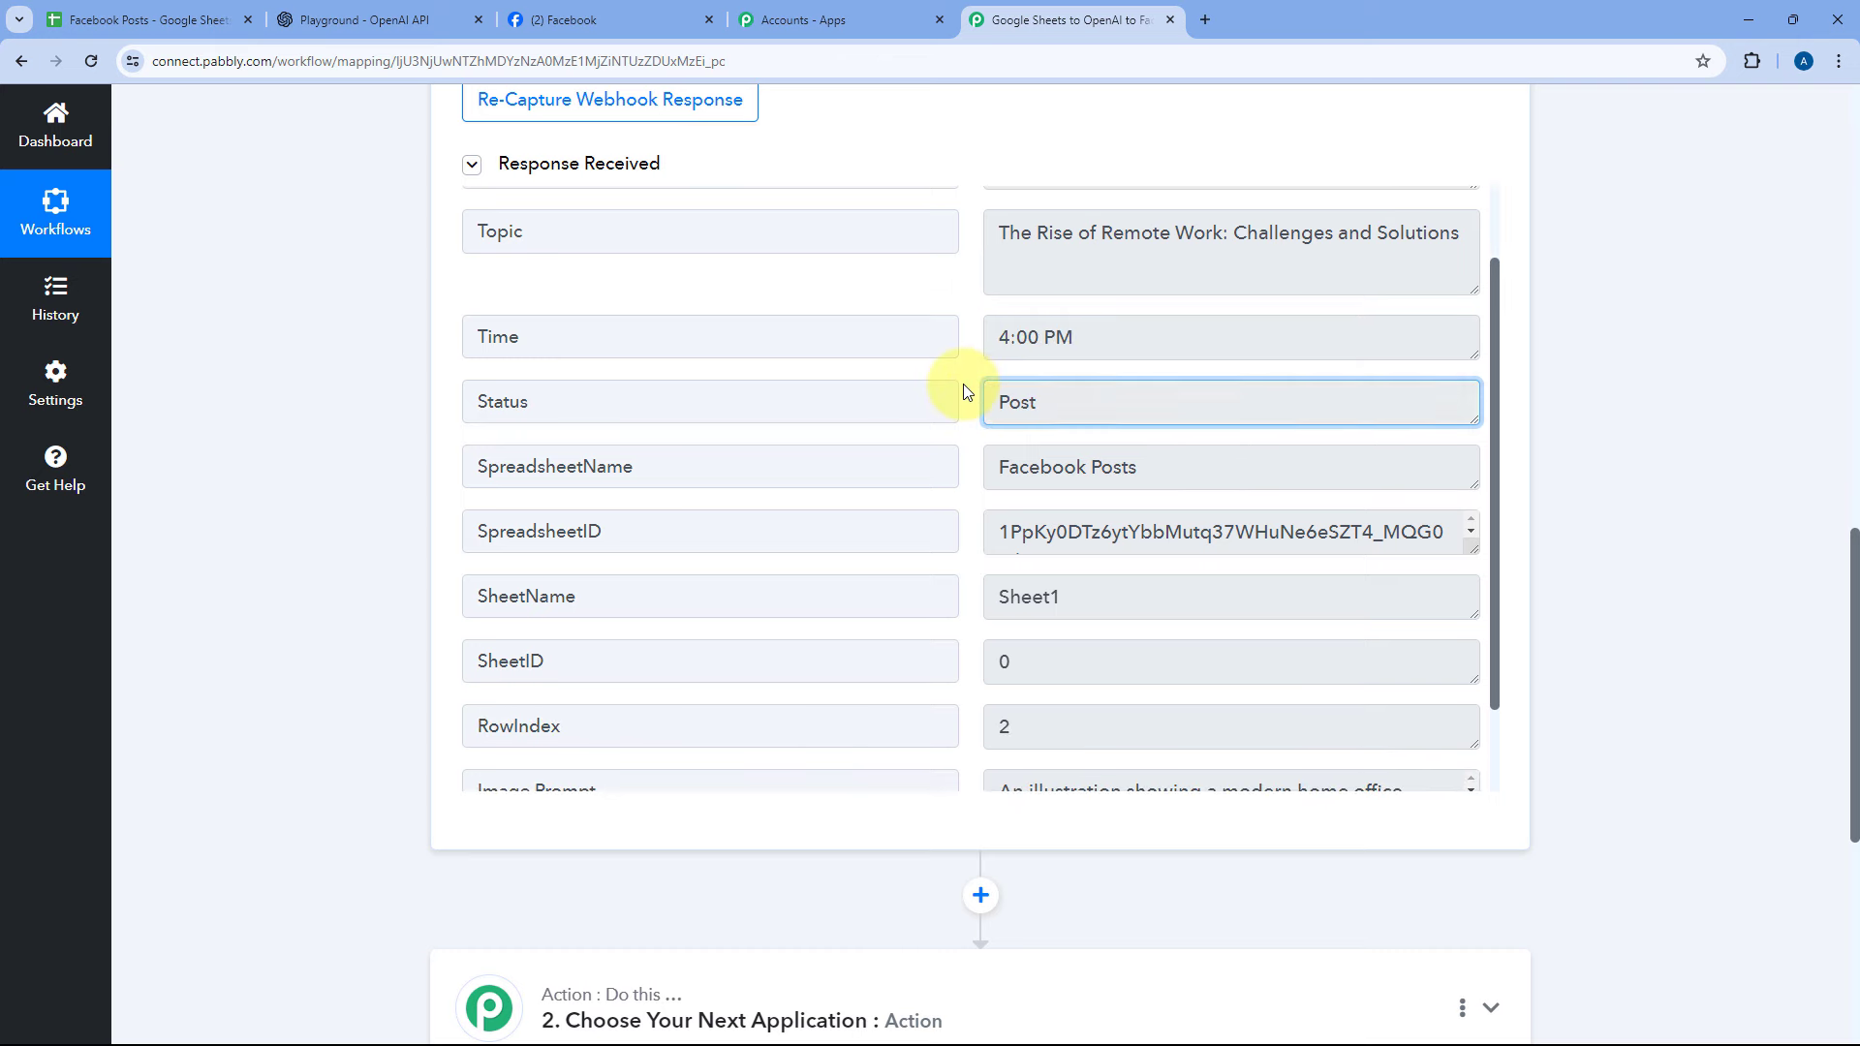
pyautogui.scroll(-1, 966, 392)
pyautogui.scroll(-1, 966, 391)
pyautogui.moveTo(1192, 365); pyautogui.dragTo(1001, 374)
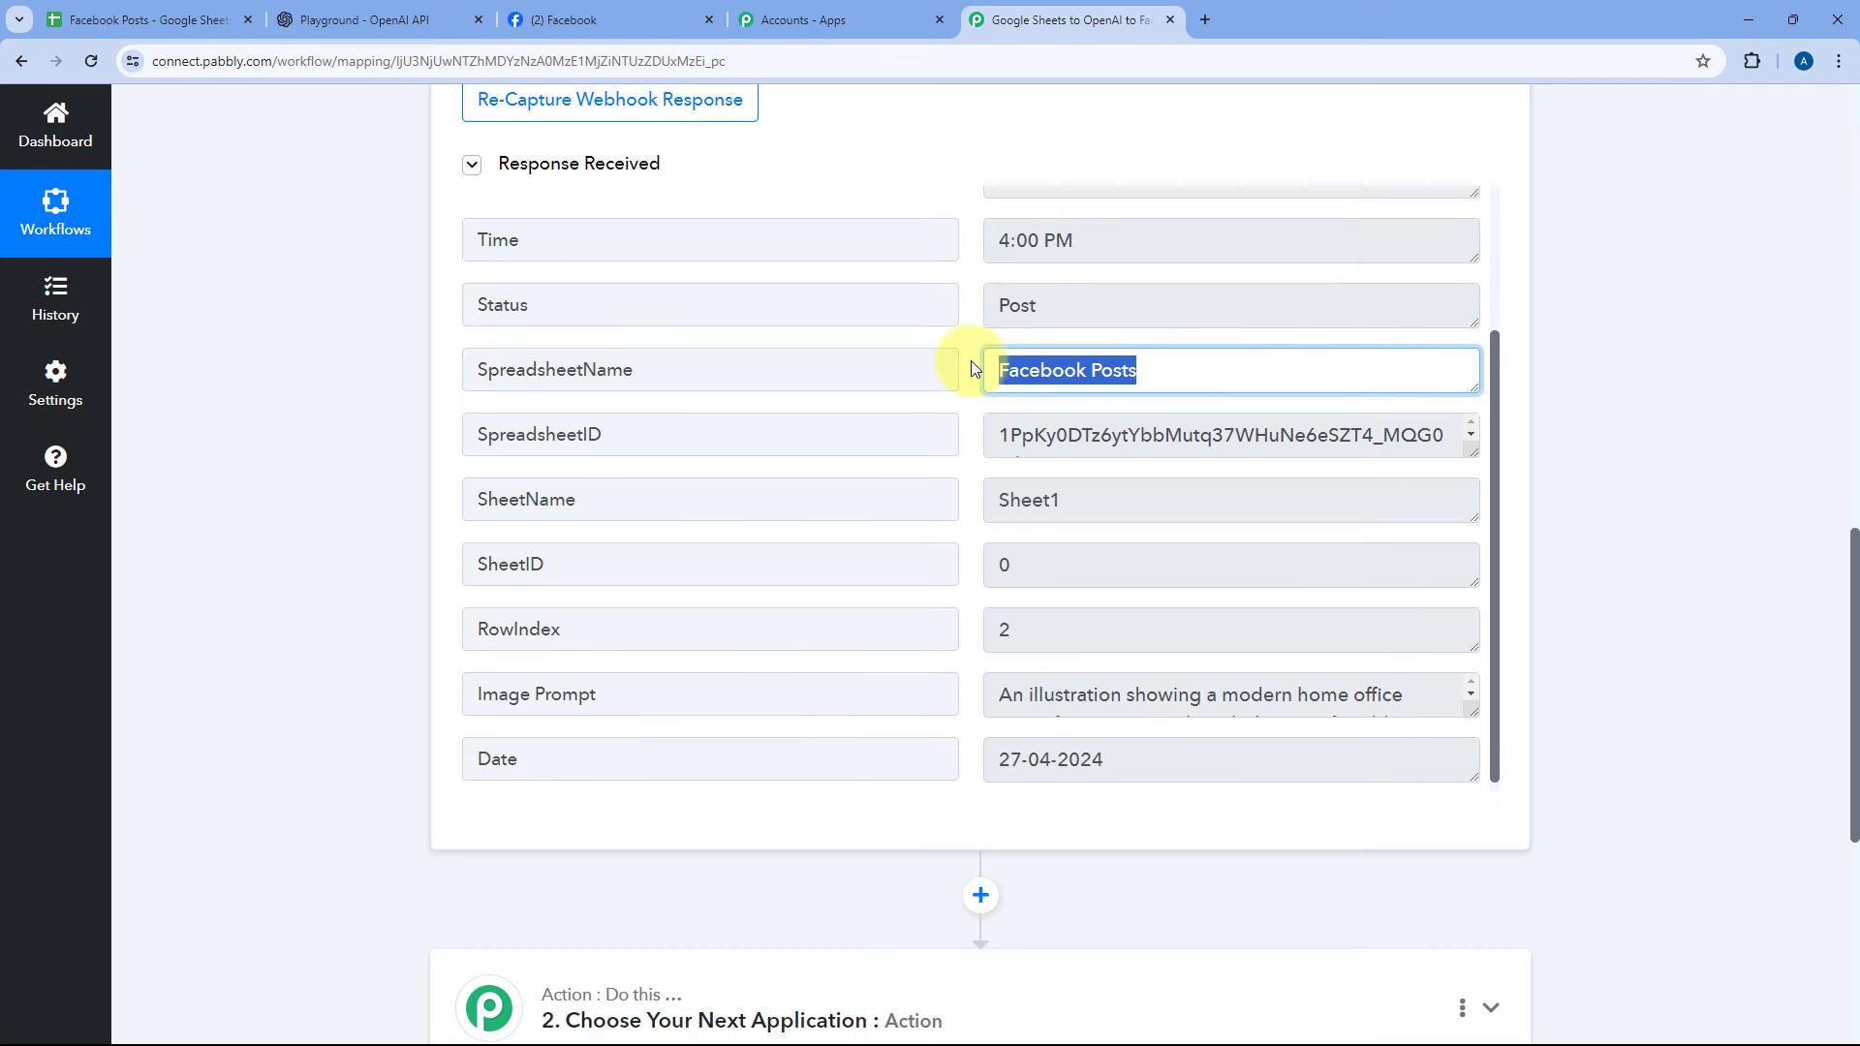
pyautogui.click(972, 362)
pyautogui.scroll(-1, 968, 383)
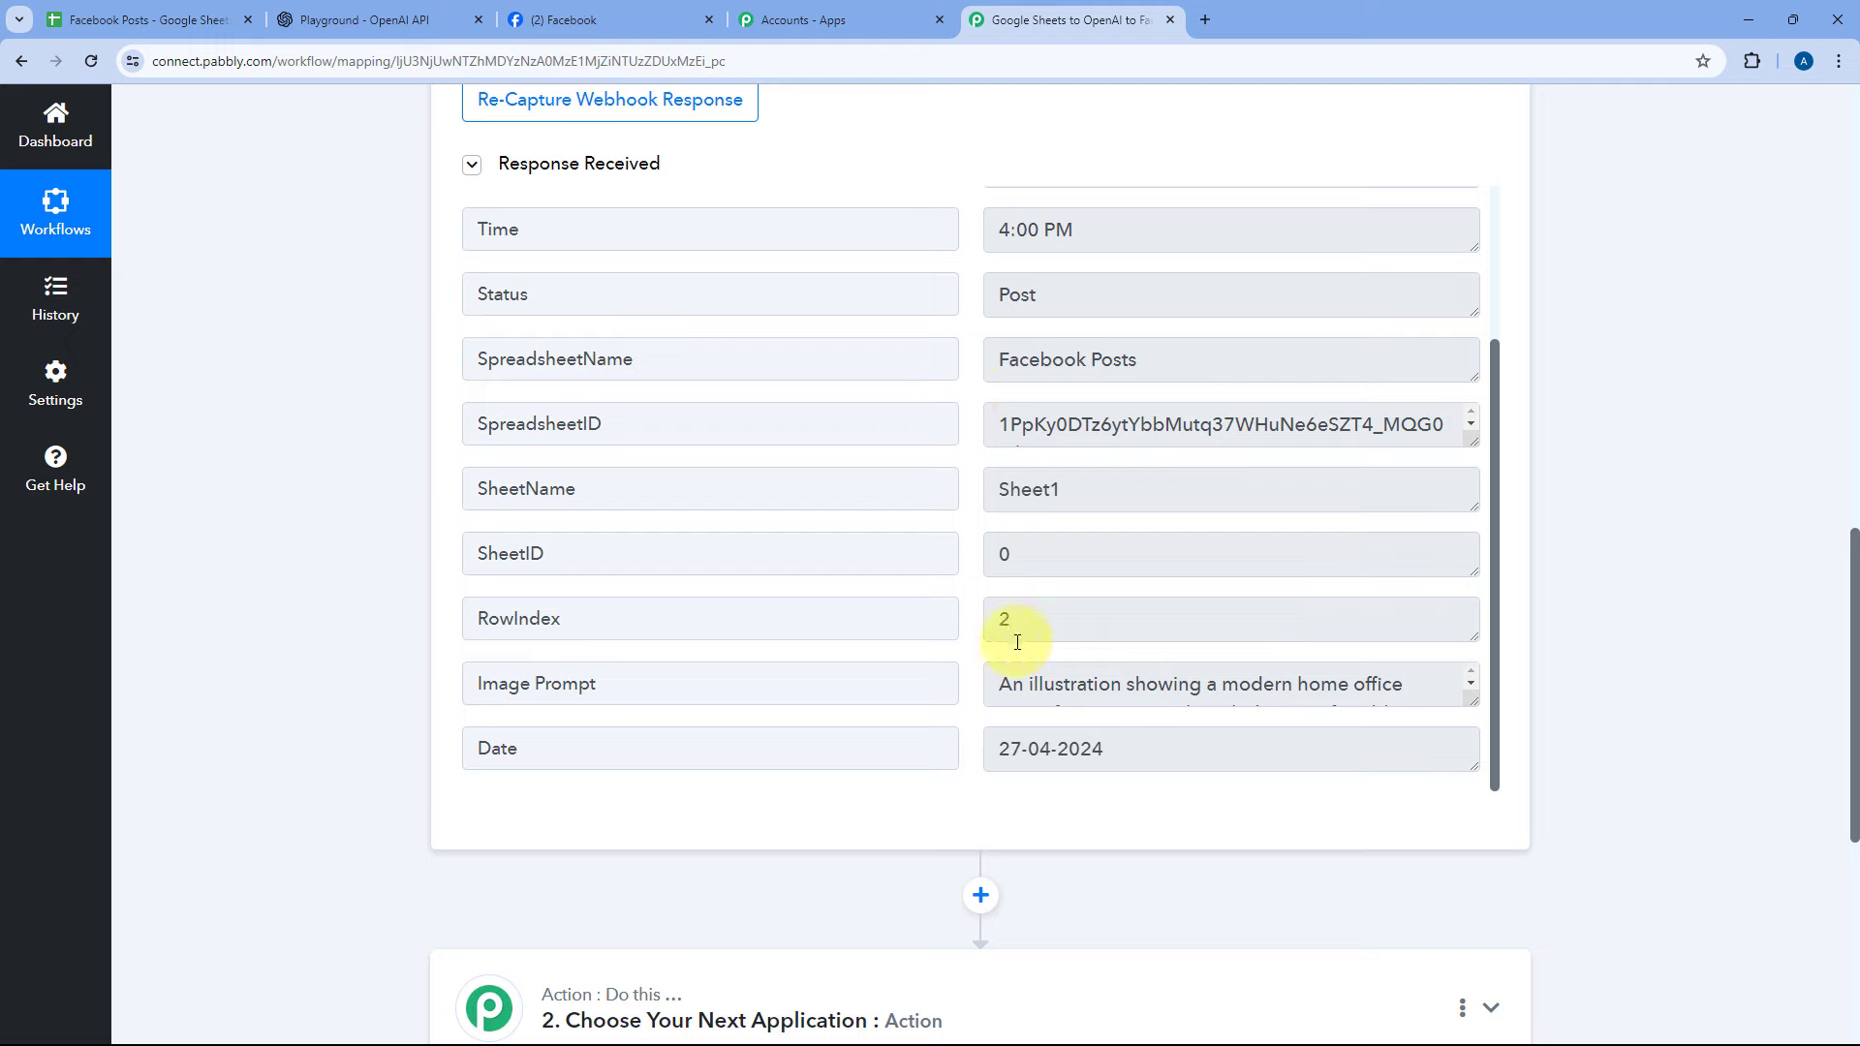
# - Examine the received Image Prompt and Date values, and return to the Initial Setup dialog in the Facebook Posts spreadsheet
pyautogui.moveTo(1003, 678); pyautogui.dragTo(1445, 871)
pyautogui.scroll(3, 1208, 739)
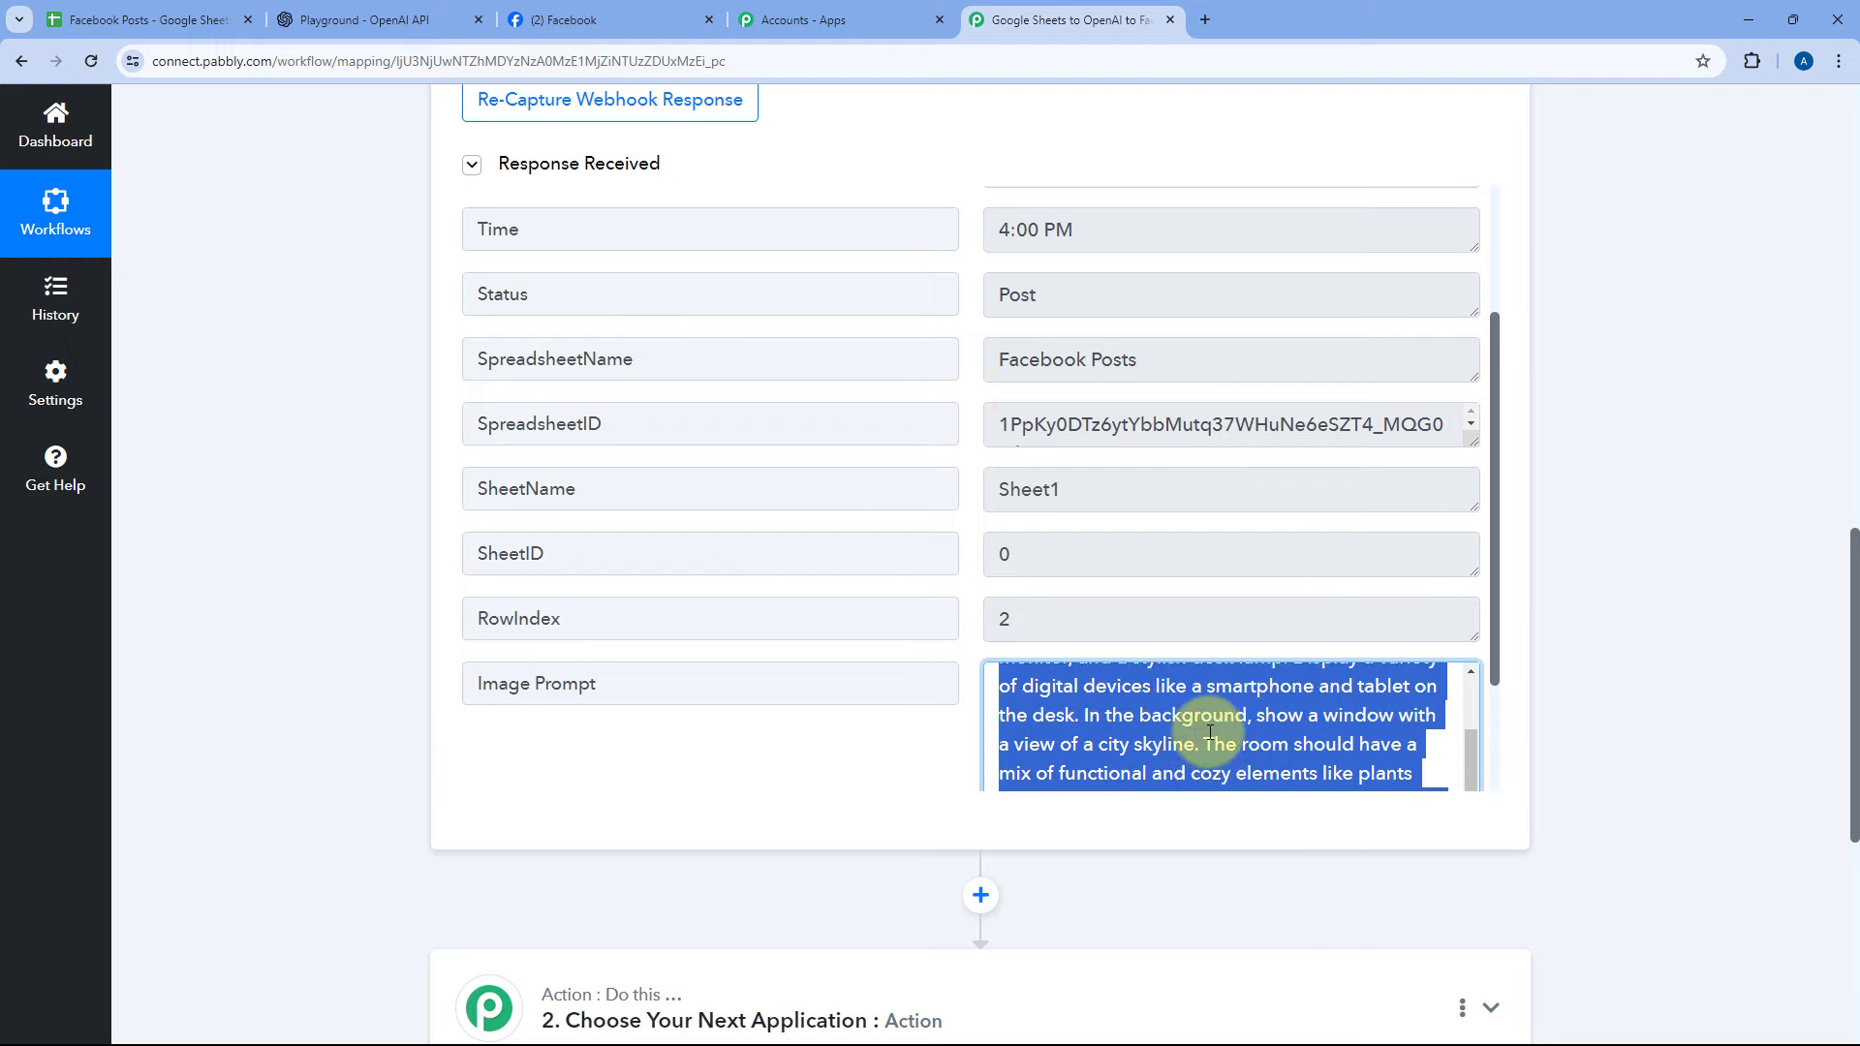
pyautogui.click(184, 8)
pyautogui.click(1066, 20)
pyautogui.scroll(-1, 974, 575)
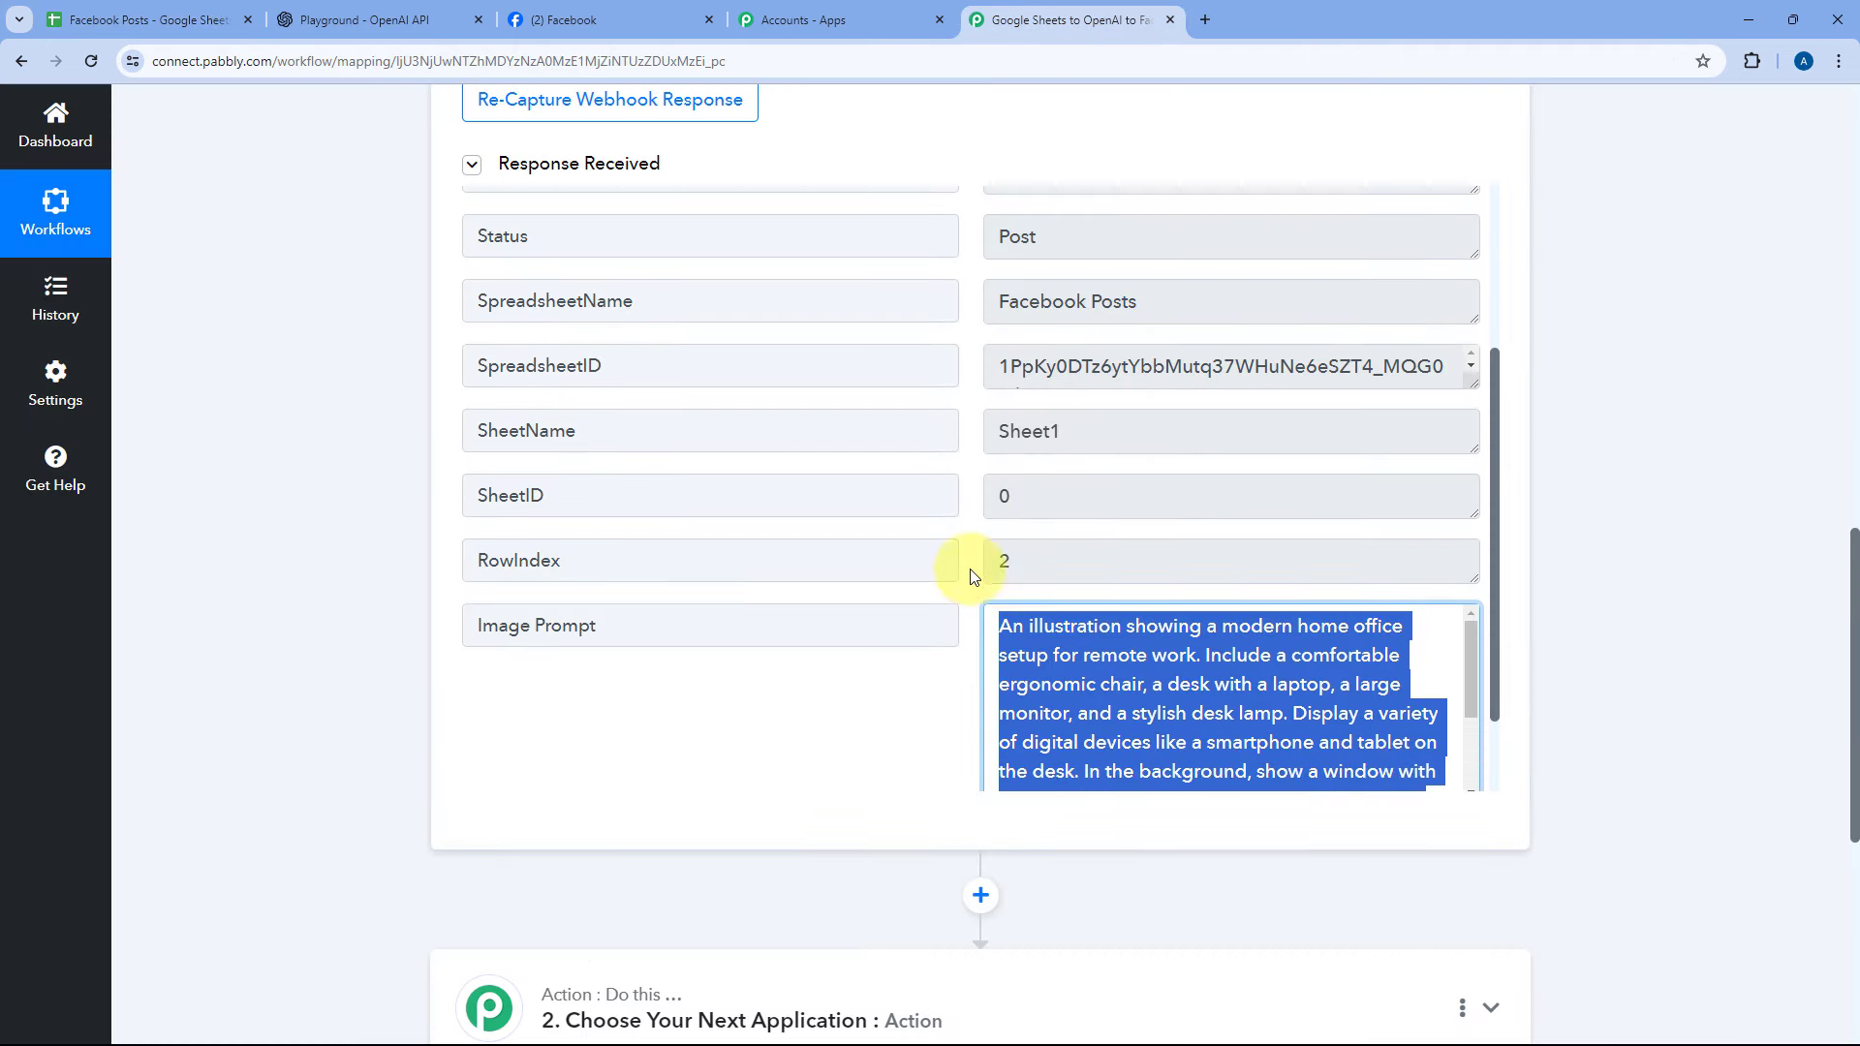
pyautogui.scroll(-2, 974, 575)
pyautogui.click(914, 611)
pyautogui.moveTo(1149, 751); pyautogui.dragTo(996, 747)
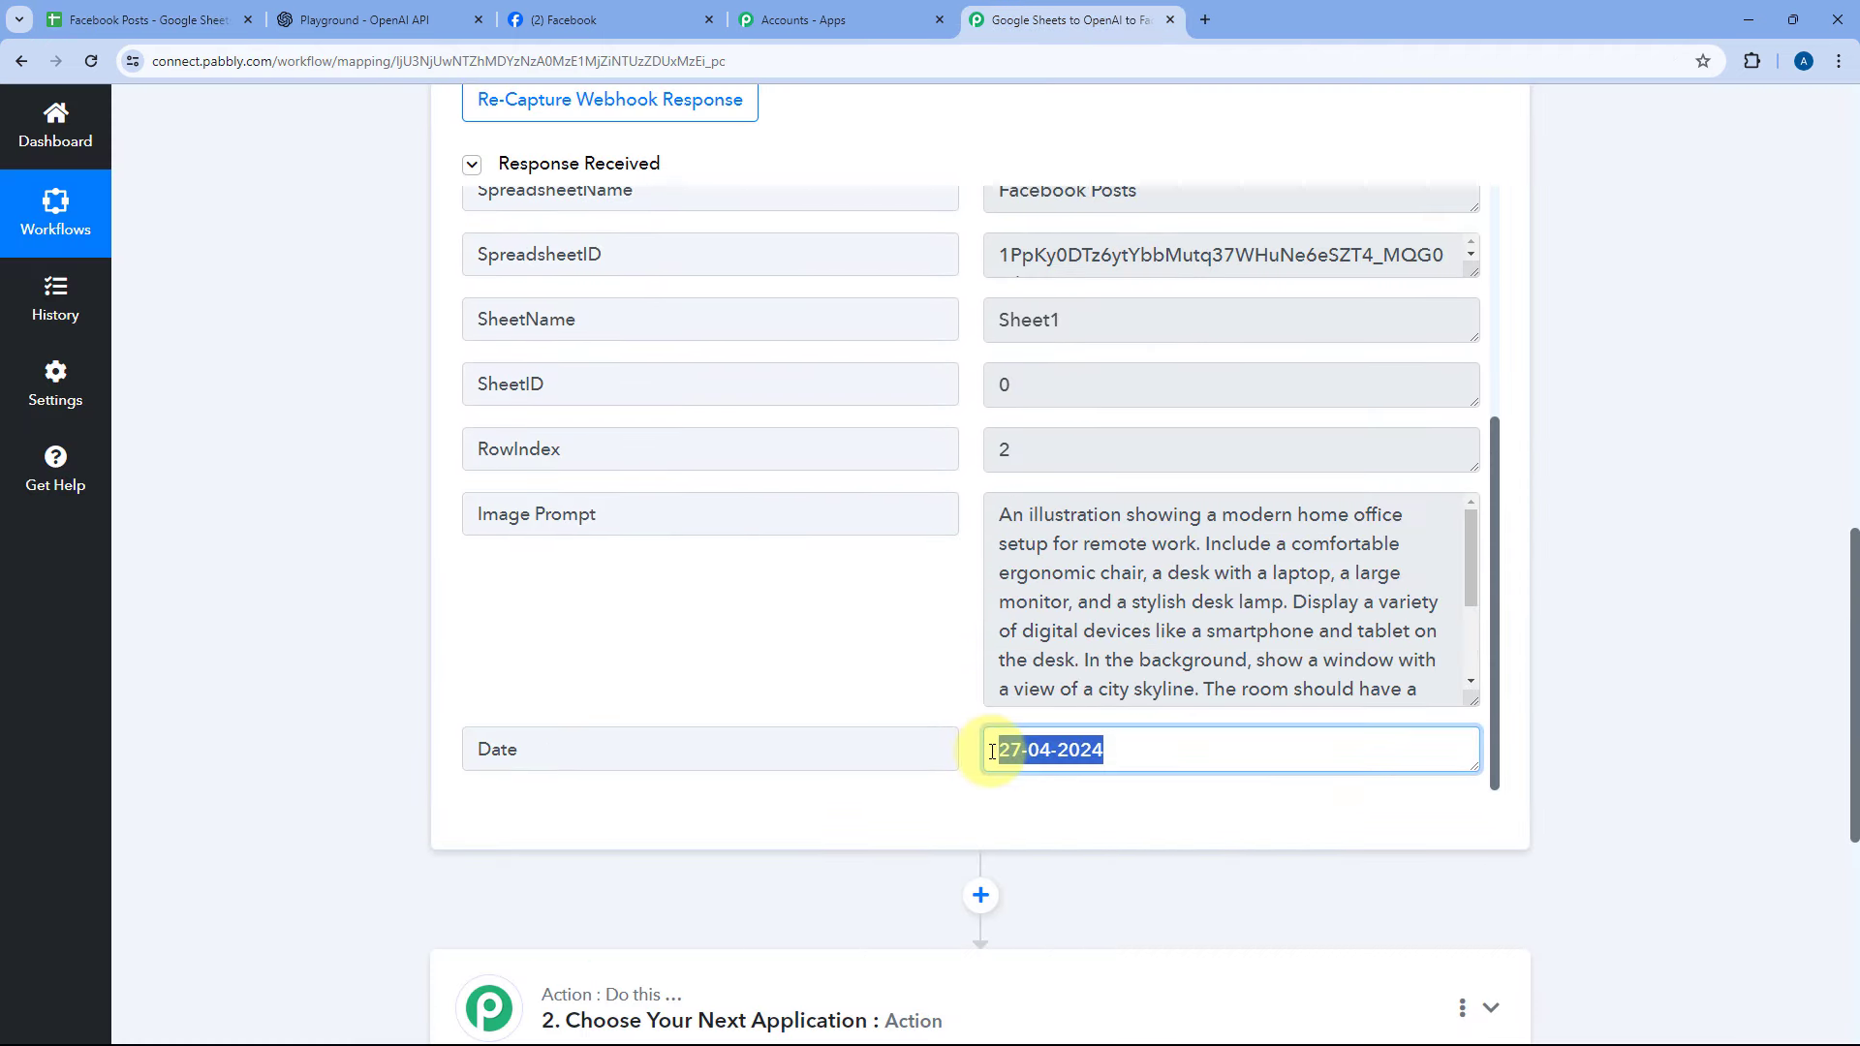
pyautogui.click(973, 575)
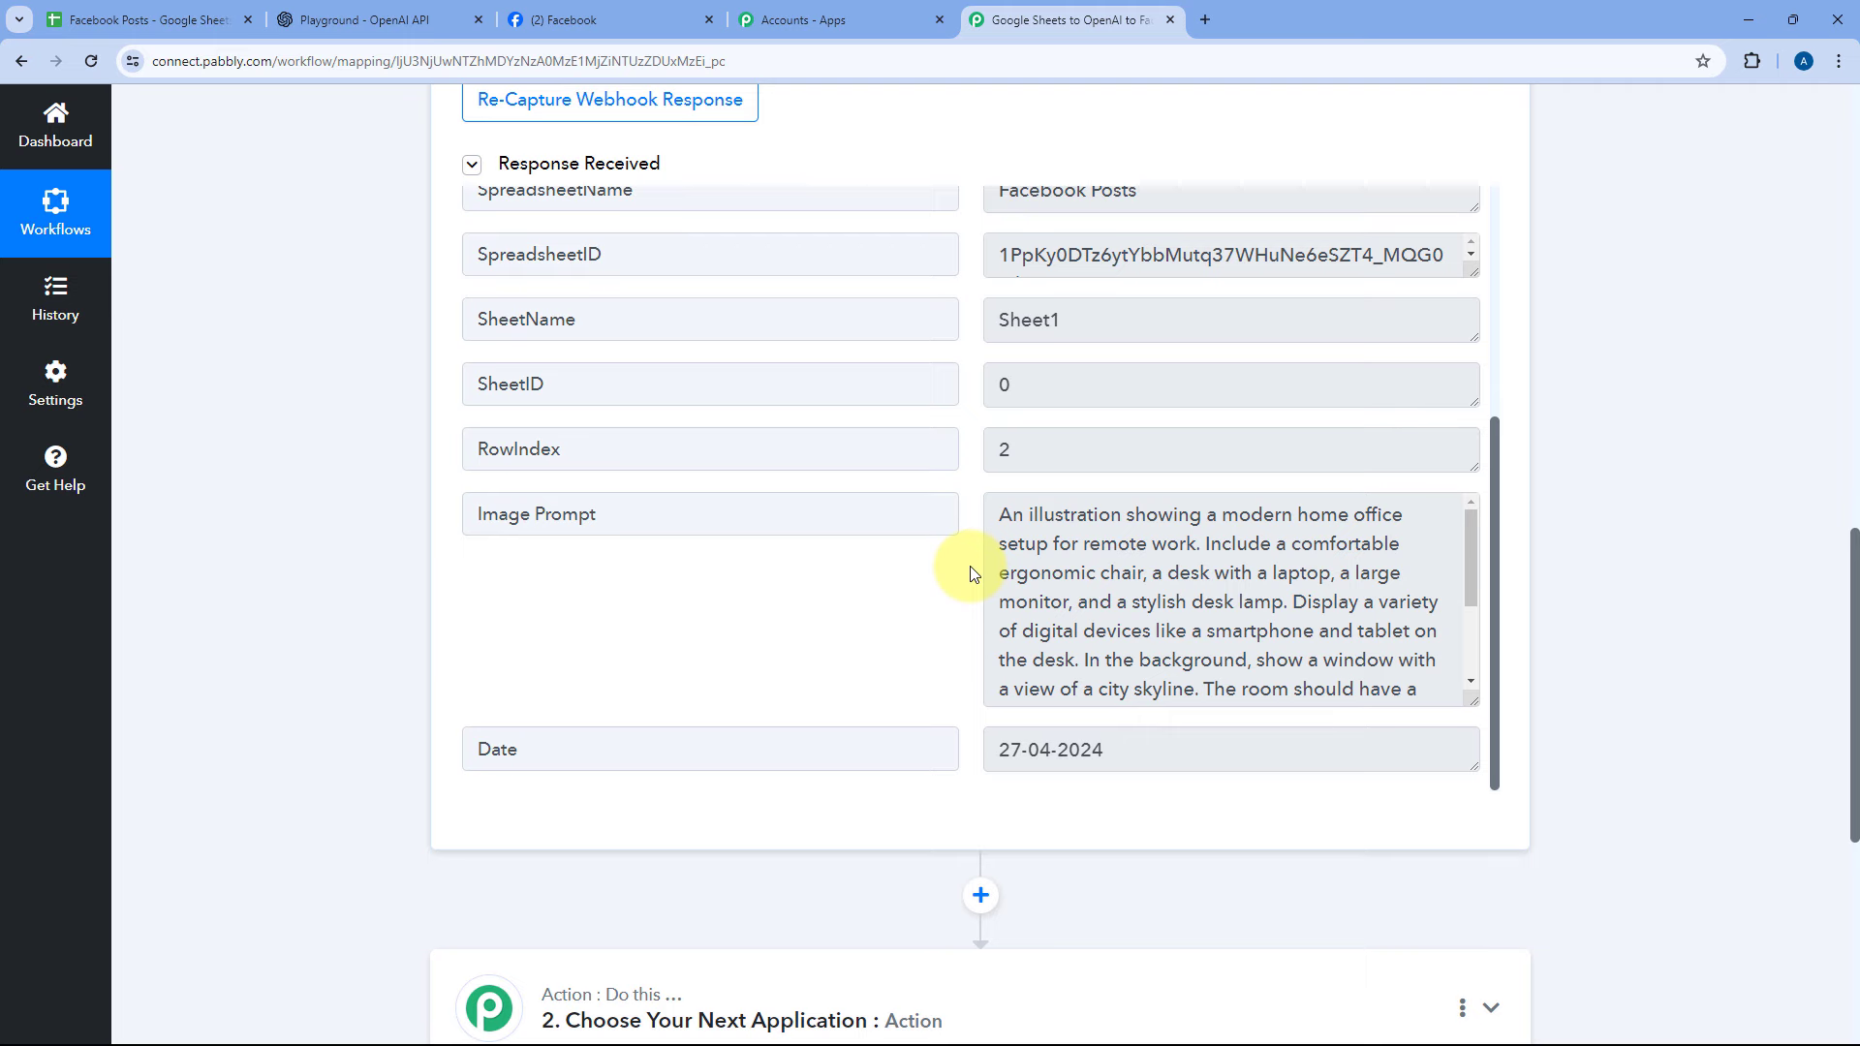
pyautogui.scroll(4, 974, 575)
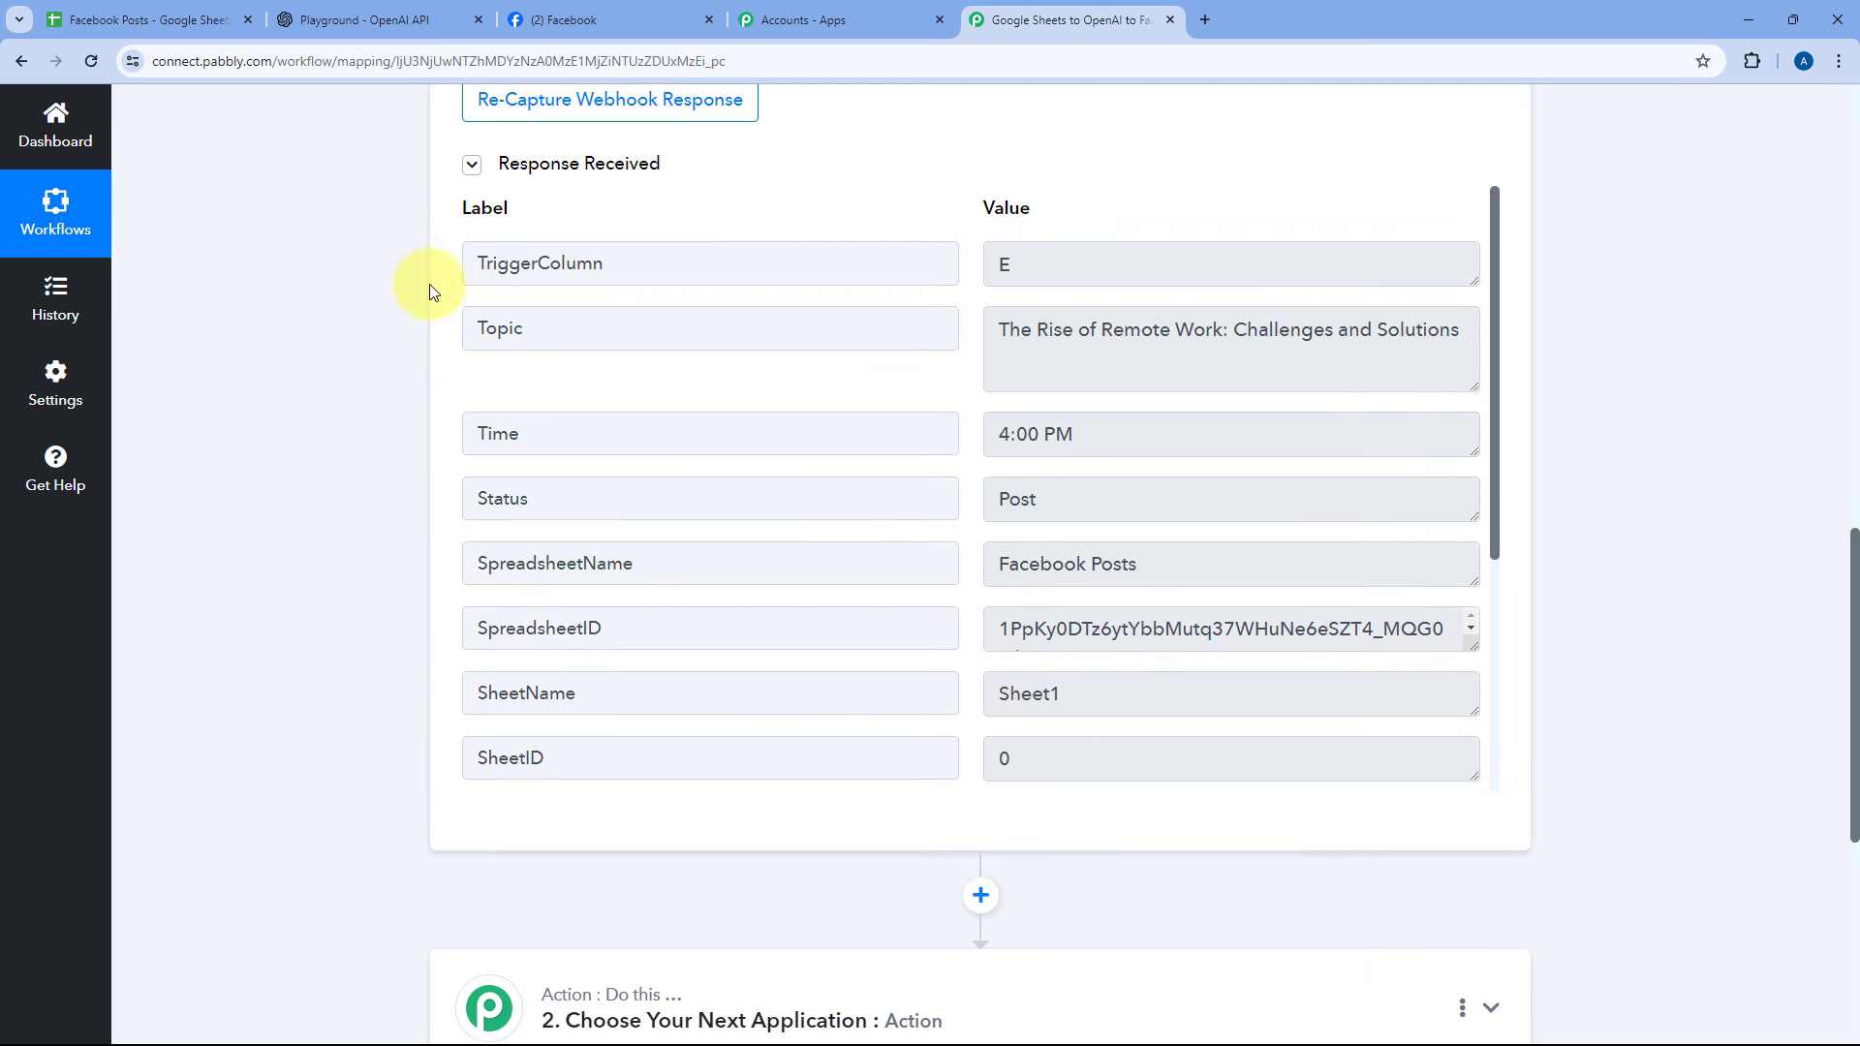
pyautogui.click(143, 20)
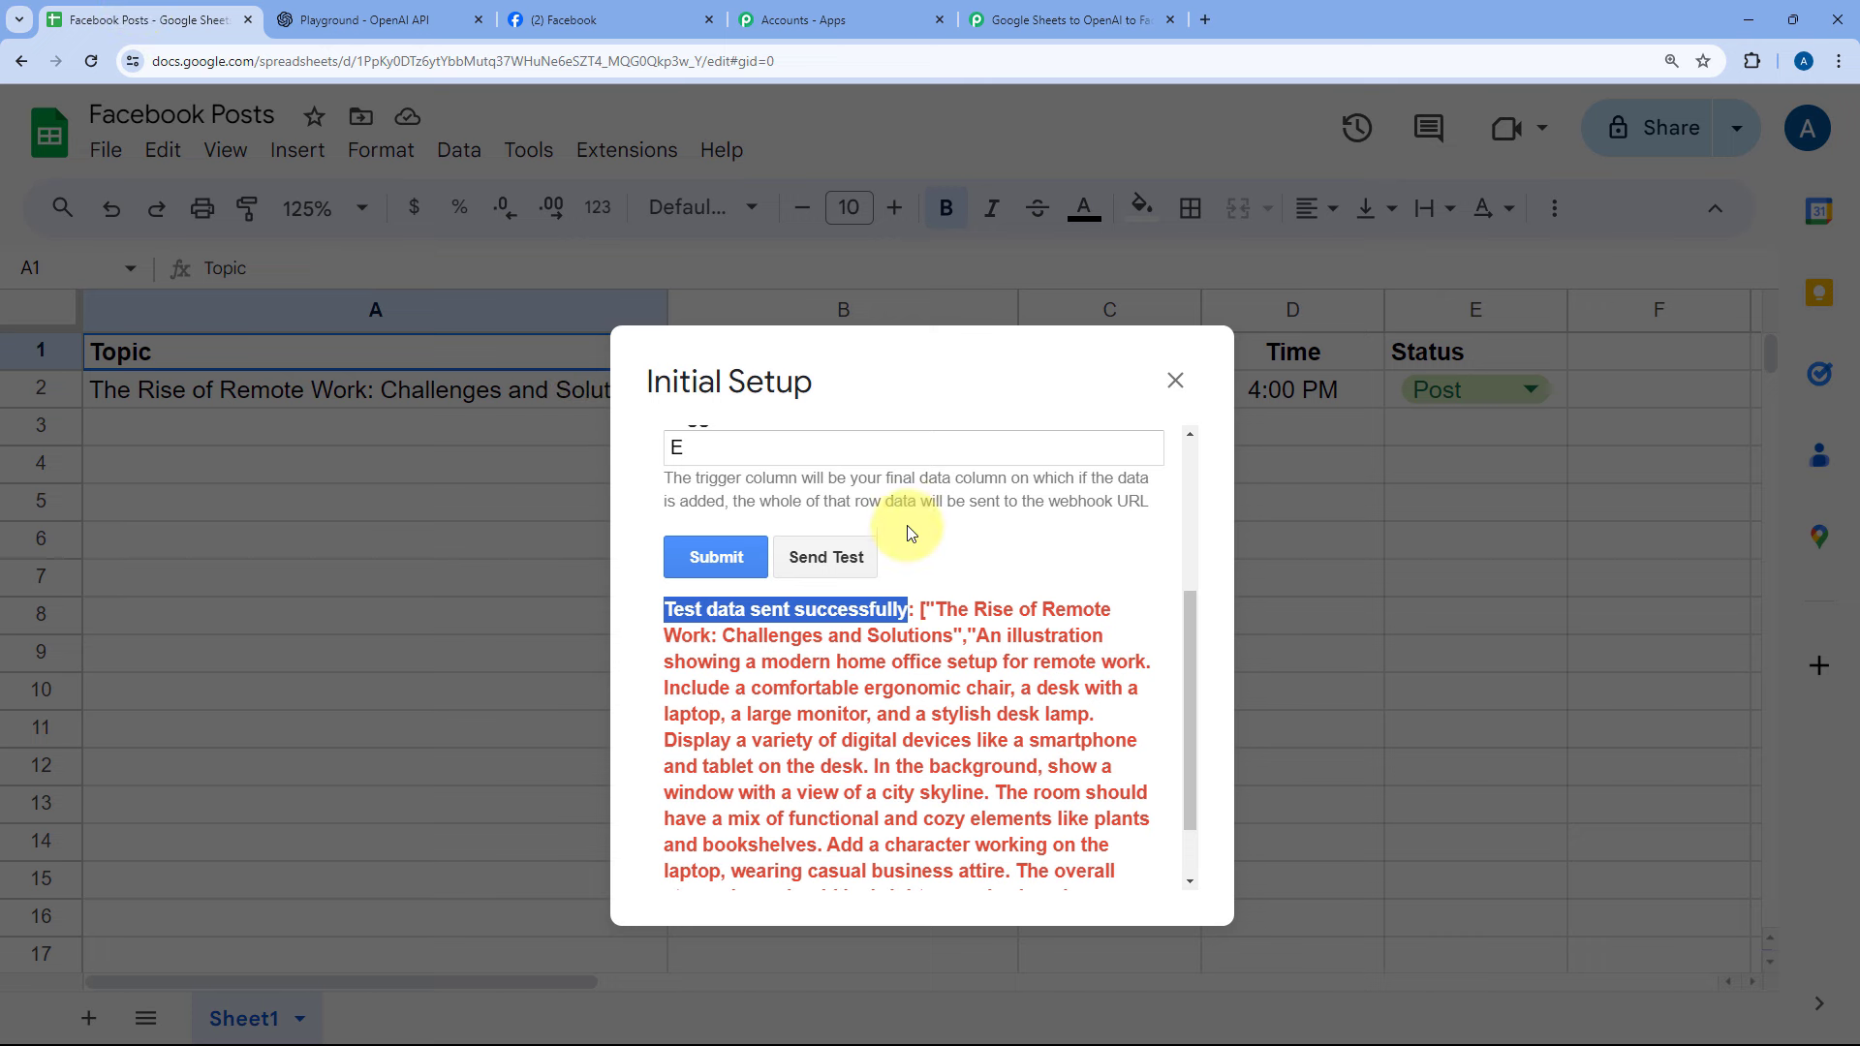
# - Submit the Initial Setup for Sheet1 with trigger column E, review the result message and close the dialog
pyautogui.scroll(3, 992, 644)
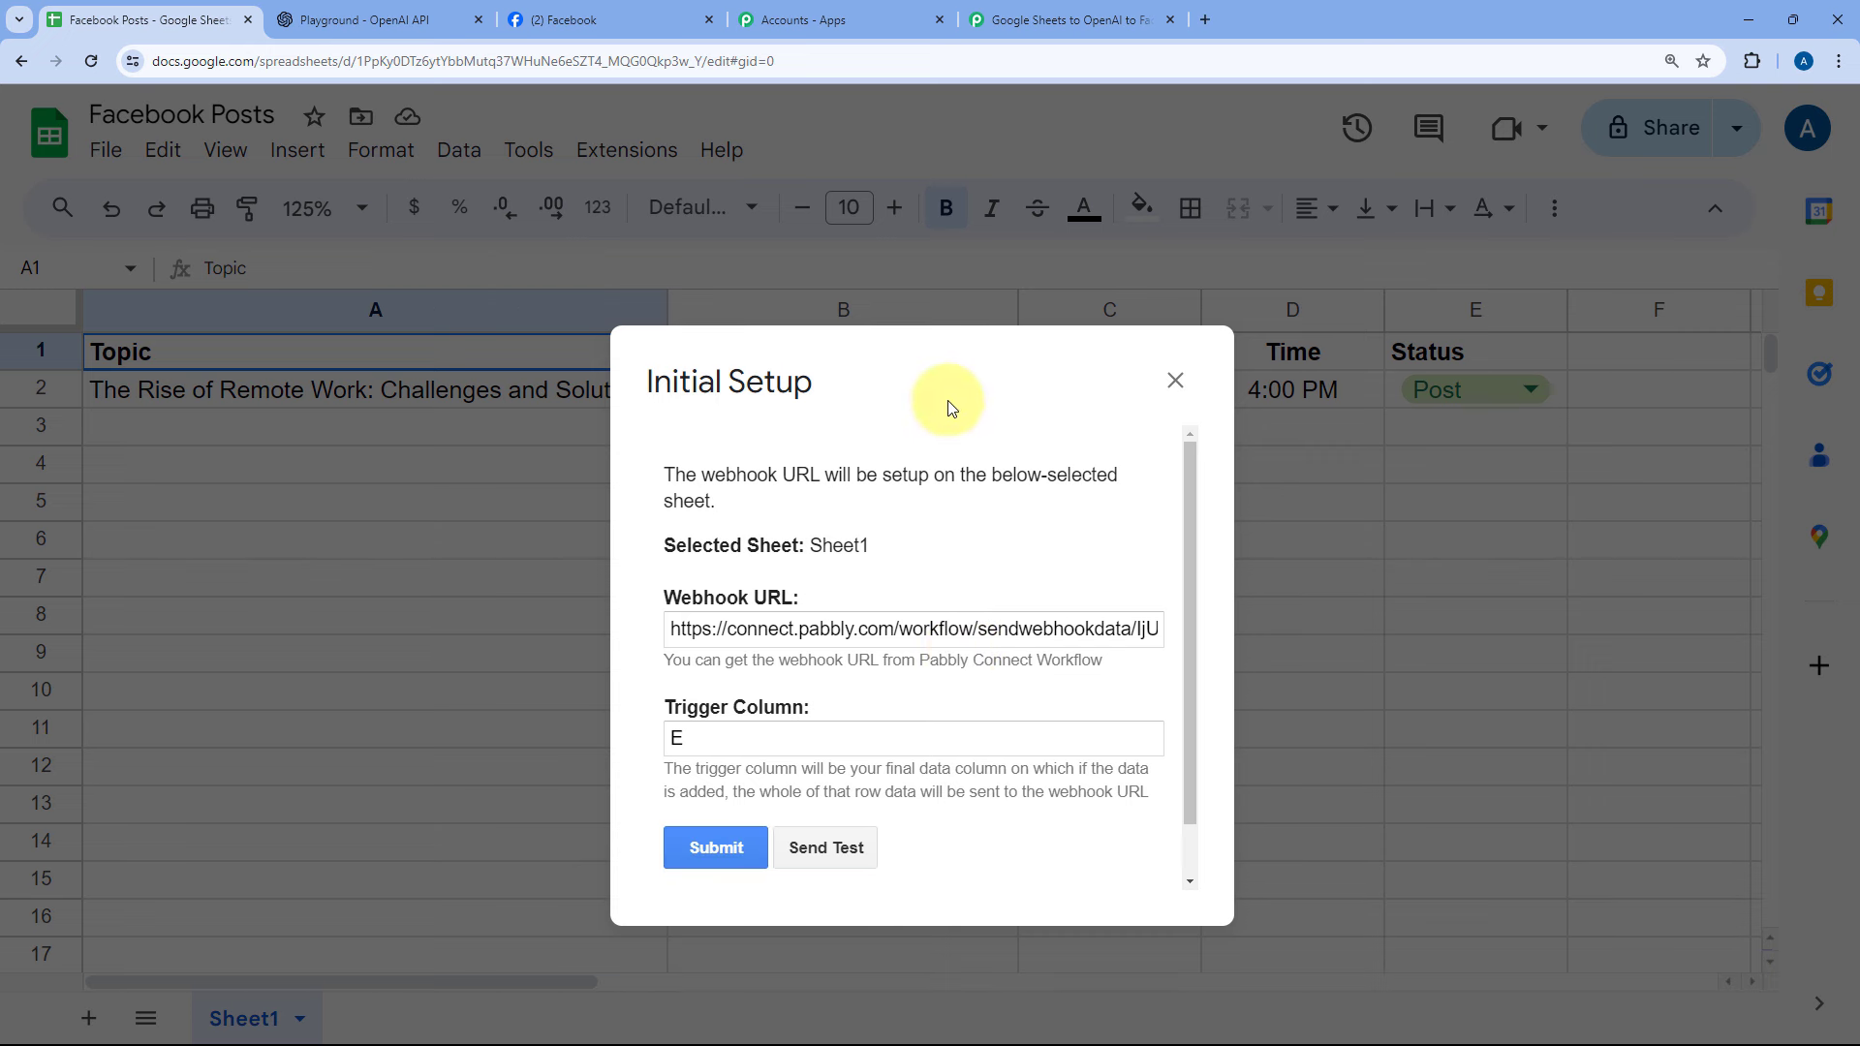
pyautogui.moveTo(948, 406); pyautogui.dragTo(961, 331)
pyautogui.scroll(-2, 823, 542)
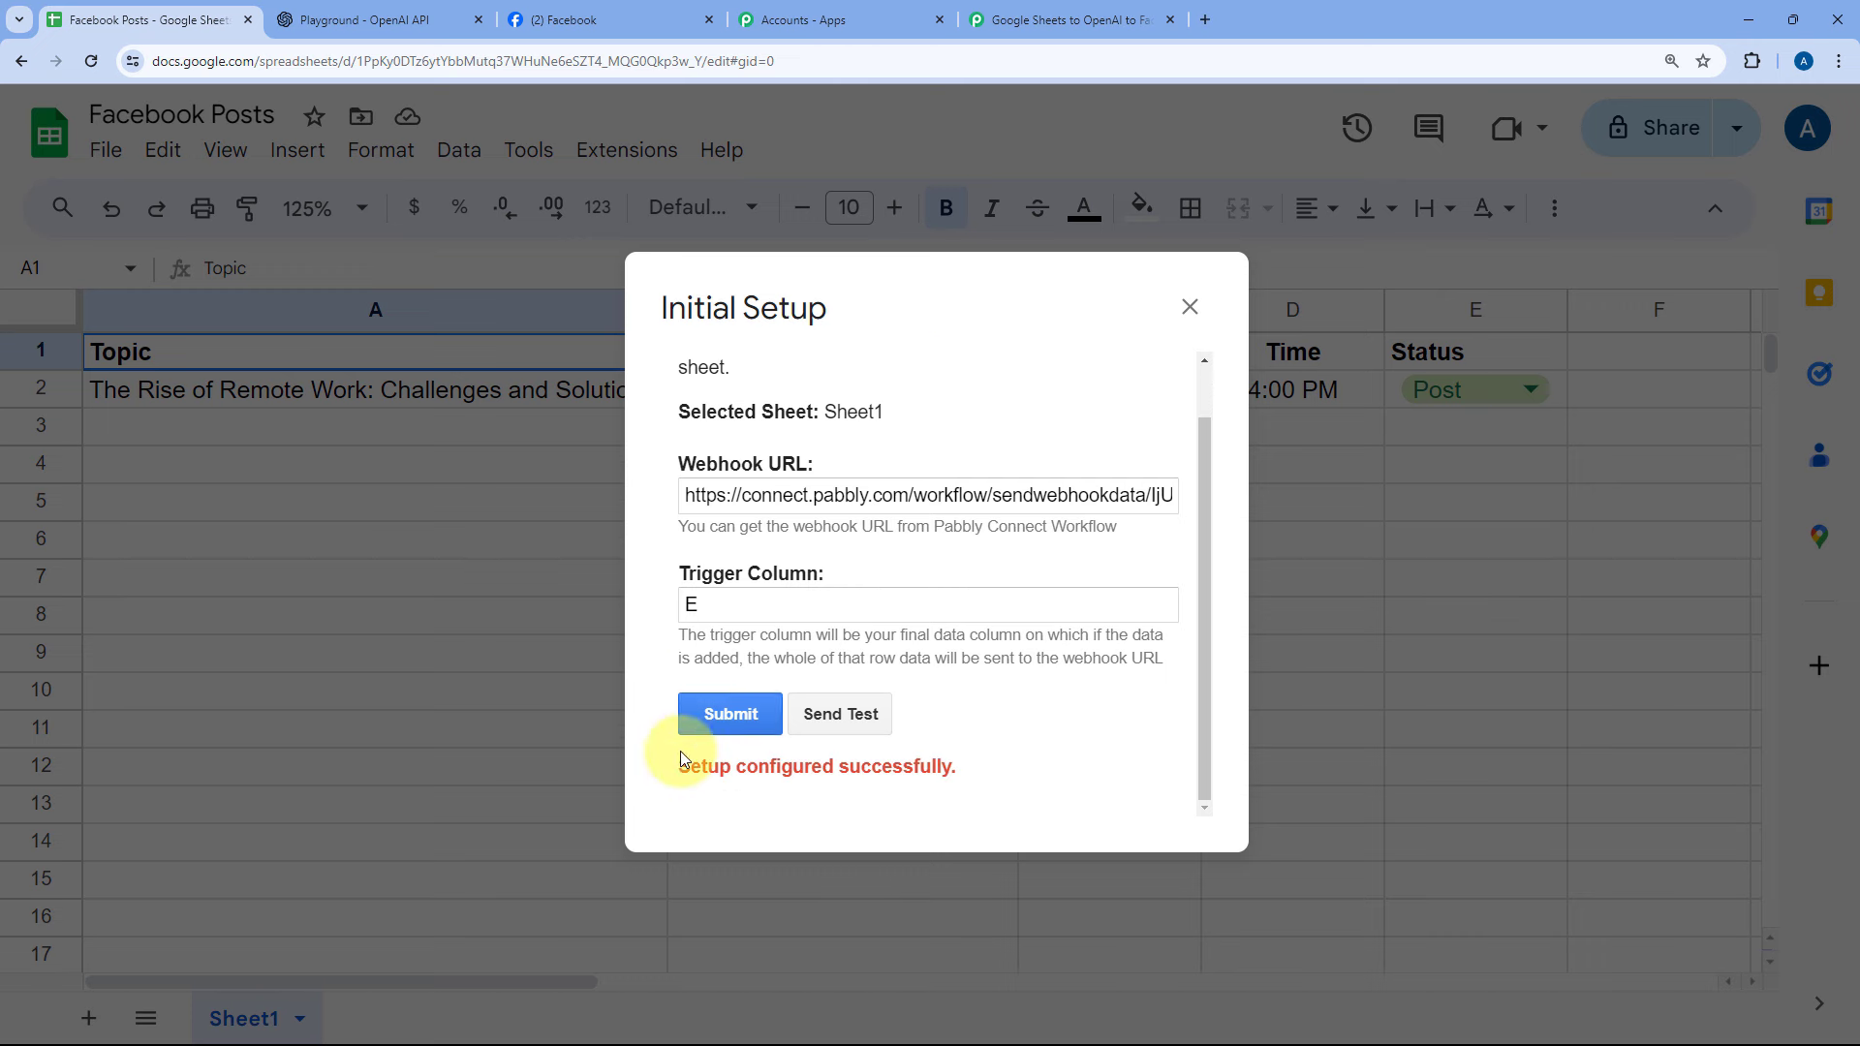
pyautogui.moveTo(675, 778); pyautogui.dragTo(984, 775)
pyautogui.click(988, 757)
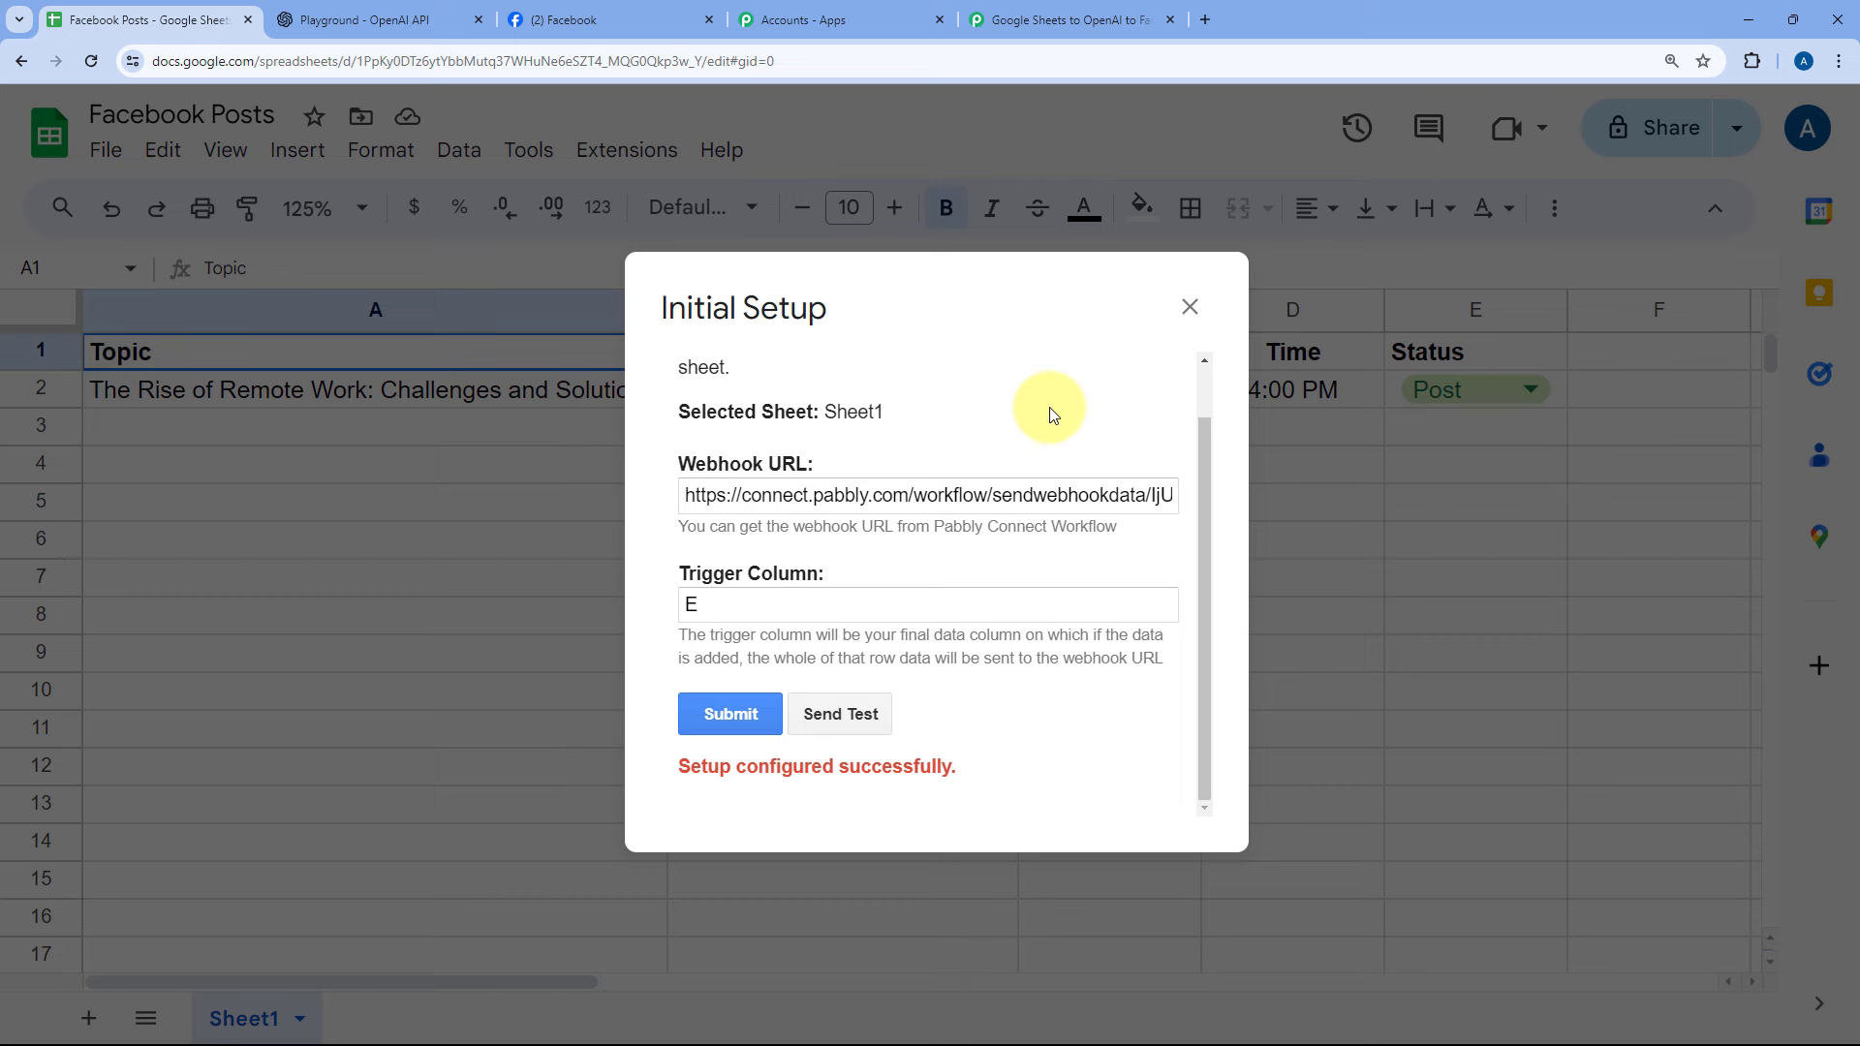
pyautogui.click(1189, 309)
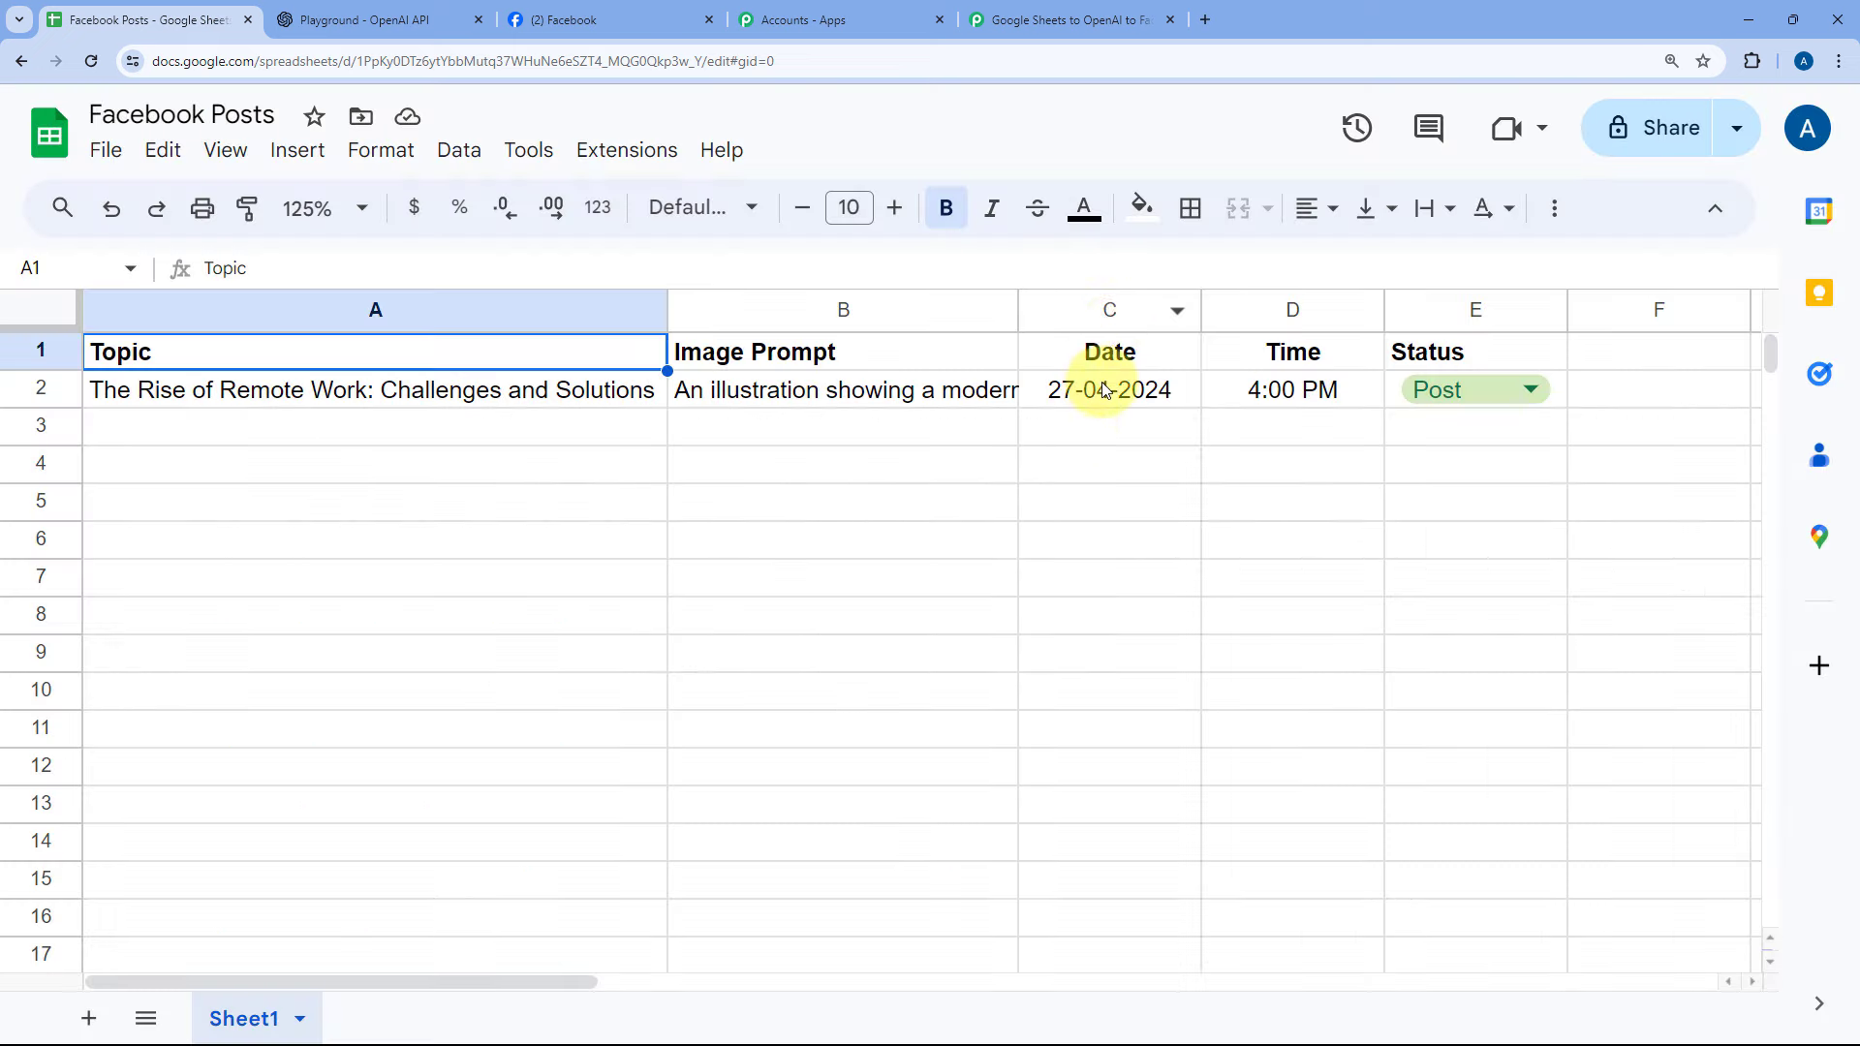
# - Enable Send On Event for the Pabbly Connect Webhooks add-on in the Facebook Posts spreadsheet
pyautogui.click(630, 151)
pyautogui.moveTo(652, 525)
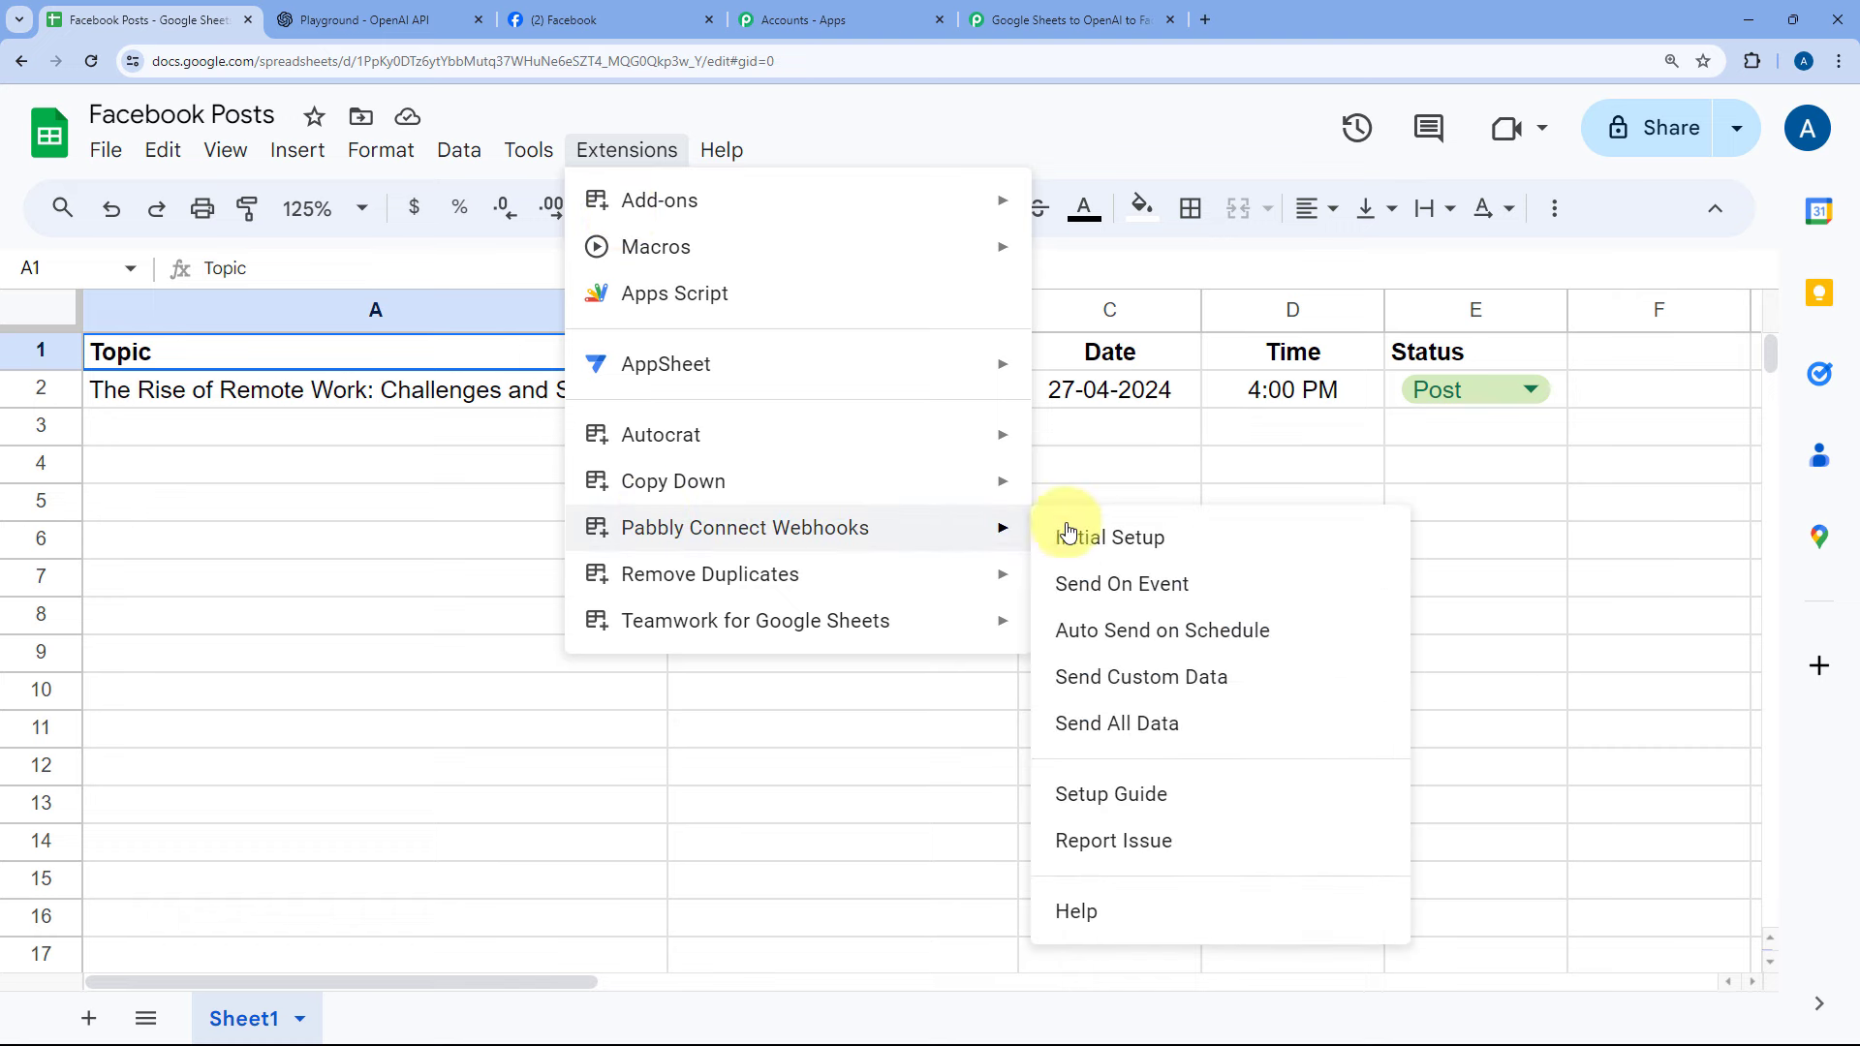
pyautogui.click(1054, 592)
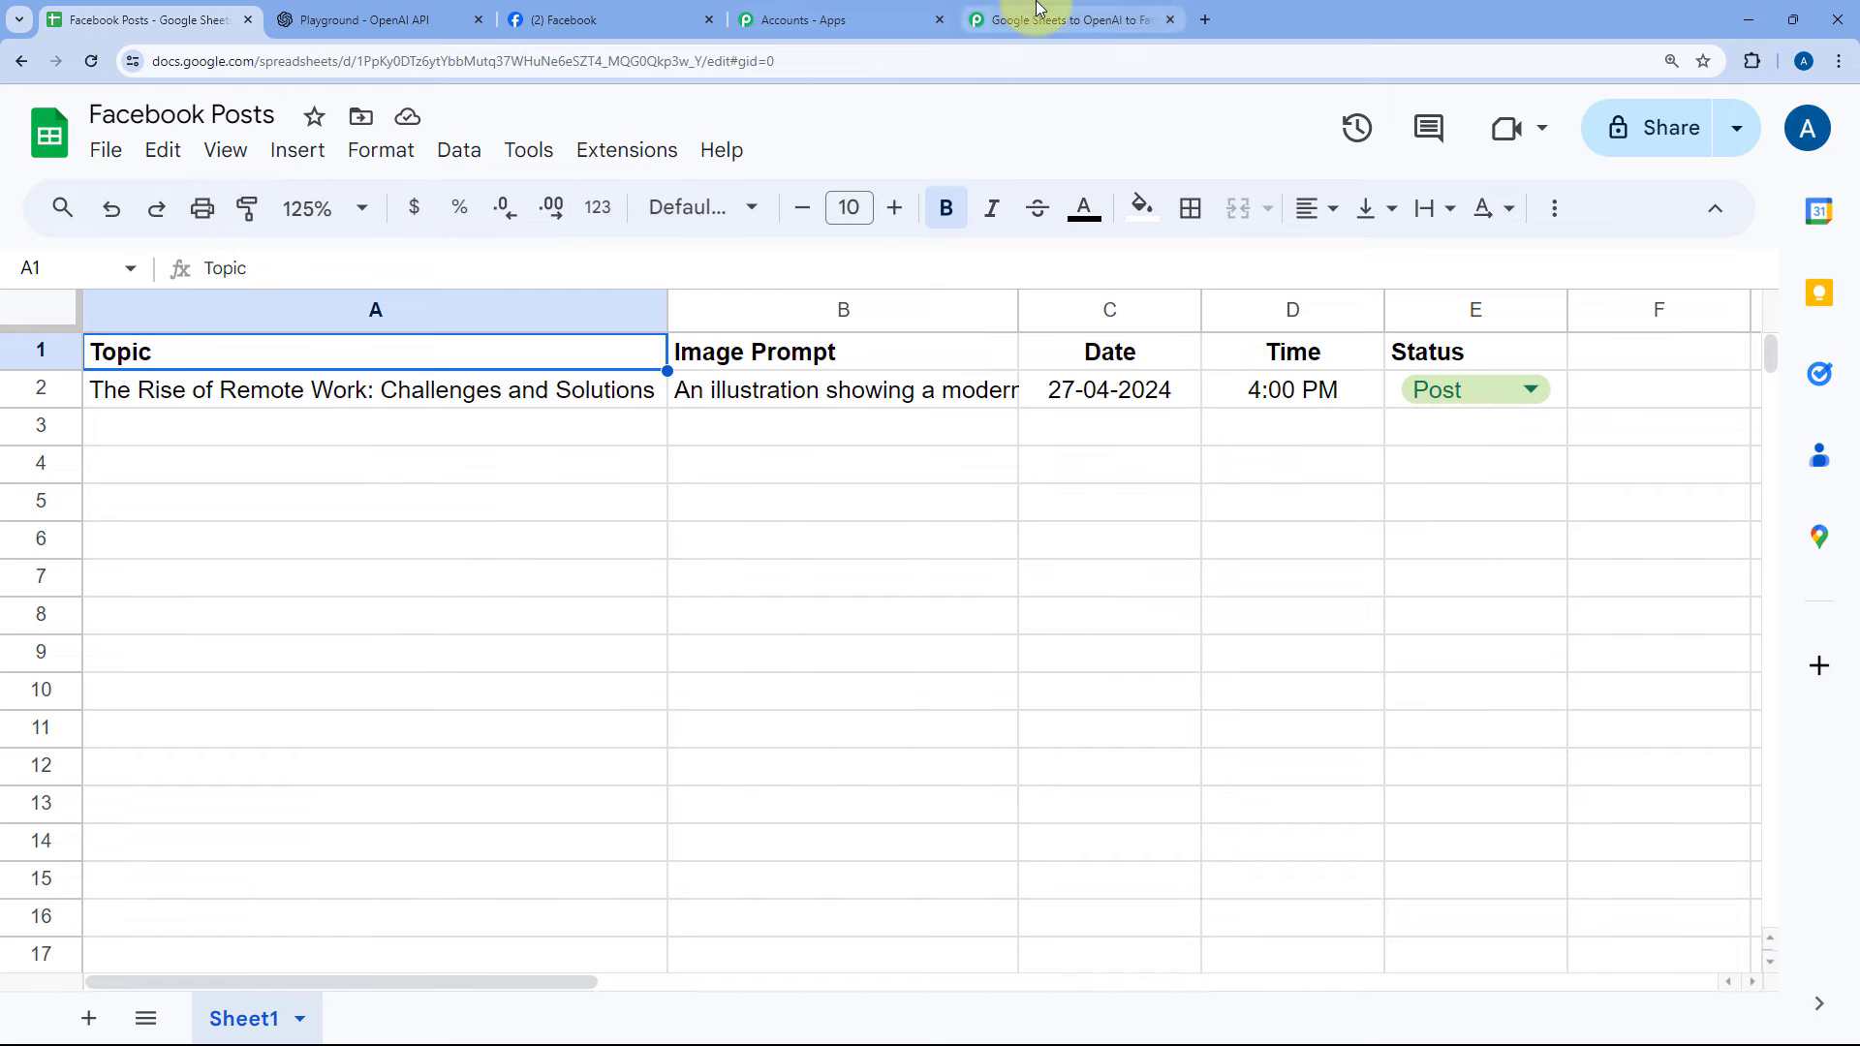
# - Compare the webhook response in the Pabbly Connect workflow with the row data in the Facebook Posts spreadsheet
pyautogui.click(1065, 20)
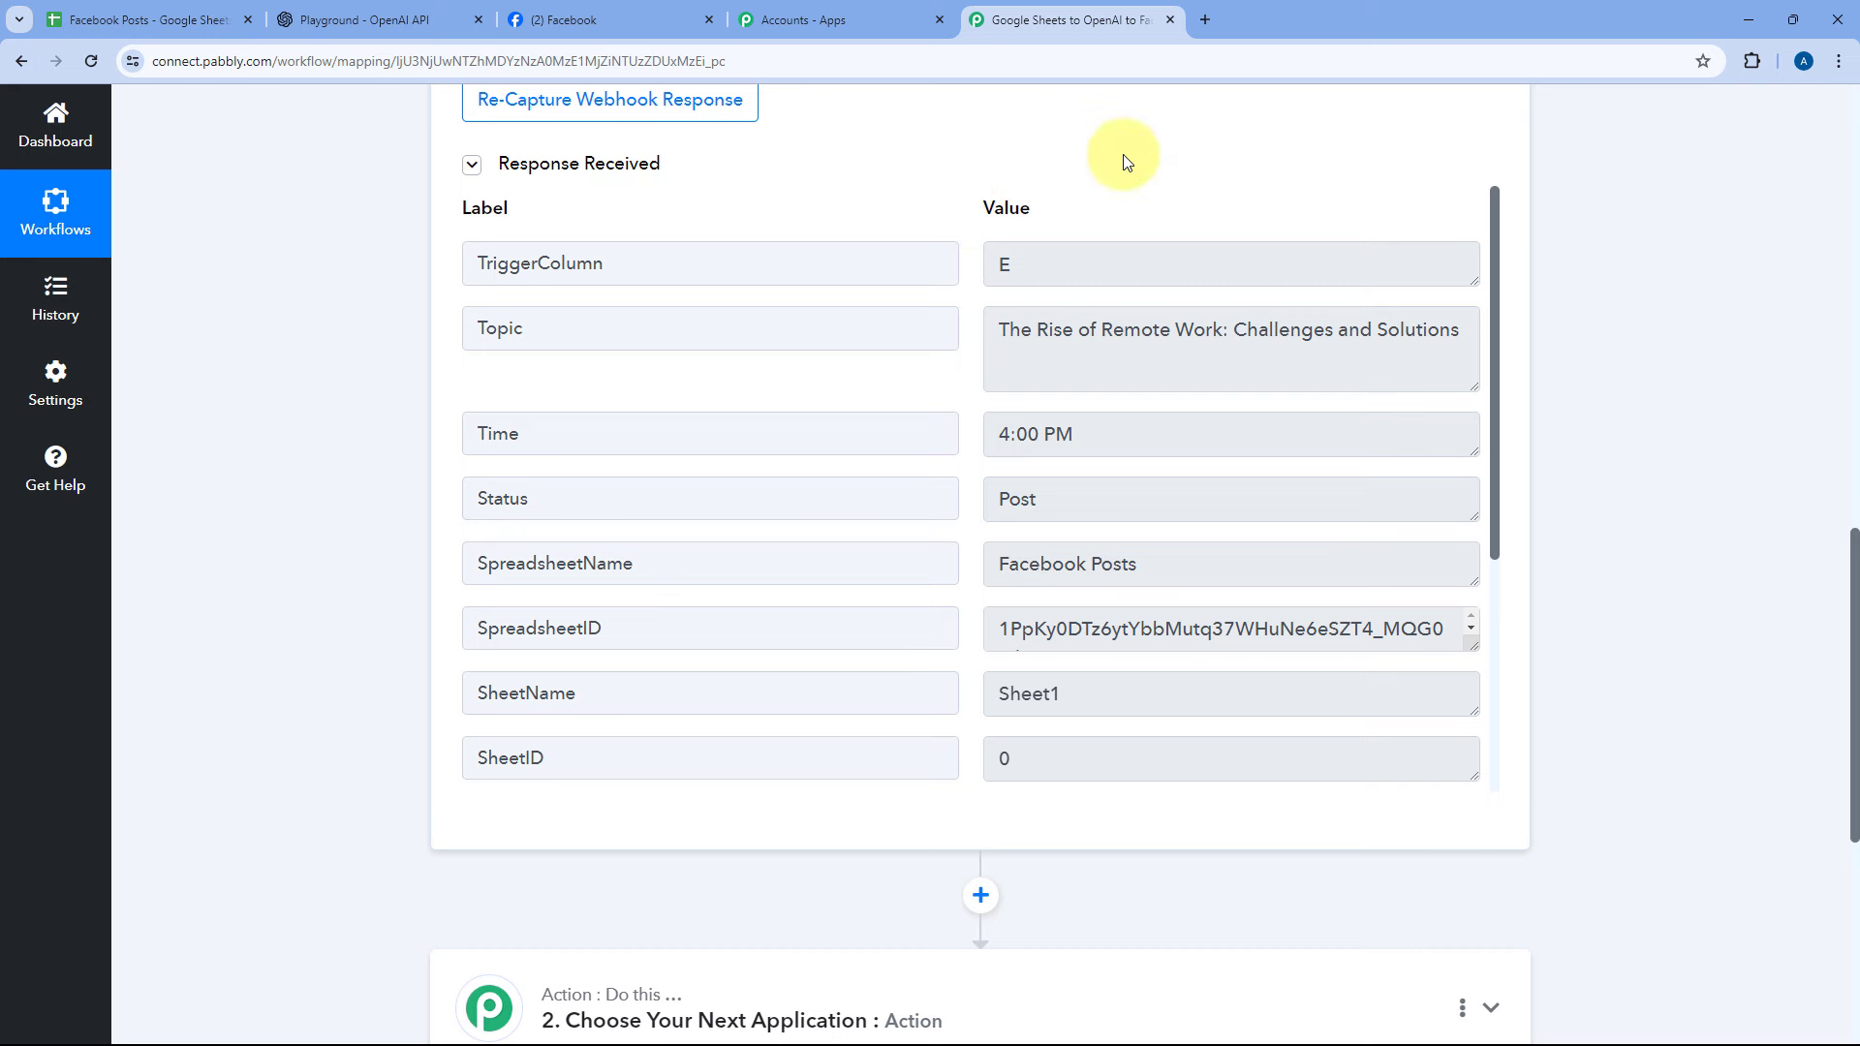
pyautogui.click(179, 19)
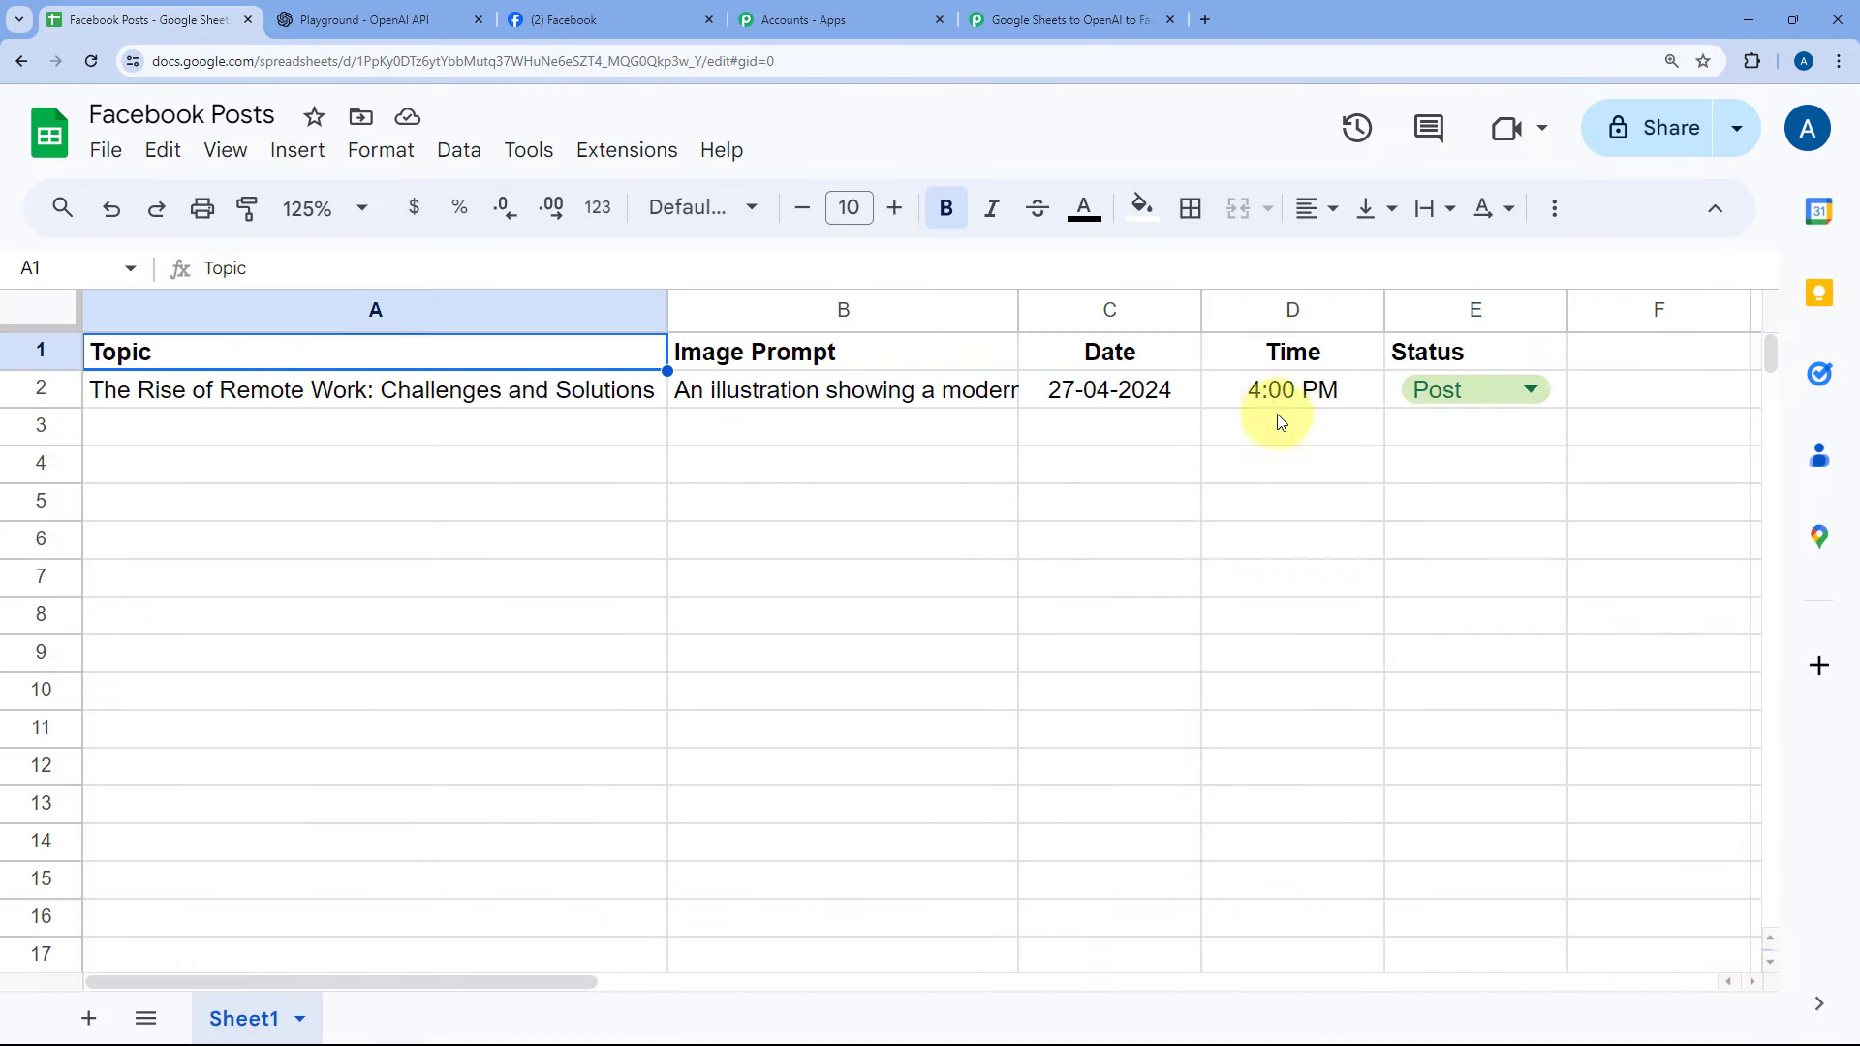
pyautogui.click(1065, 19)
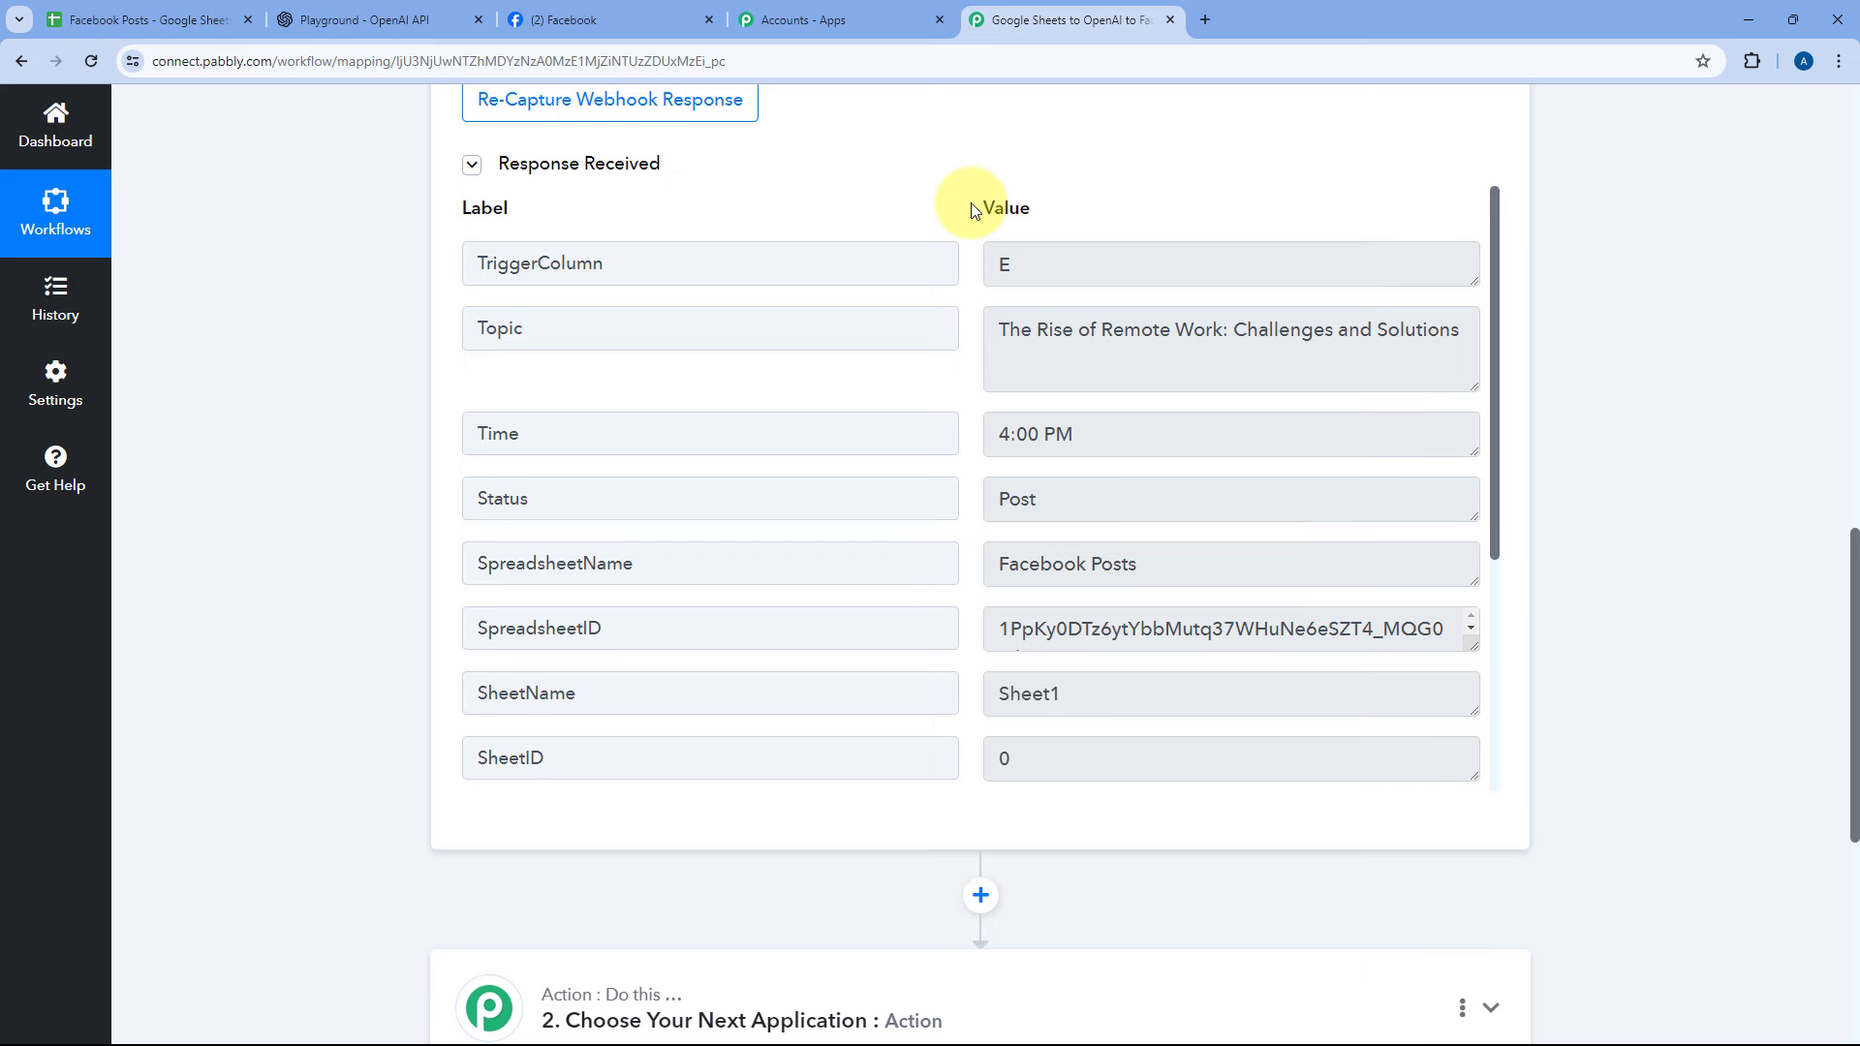
pyautogui.scroll(-2, 974, 210)
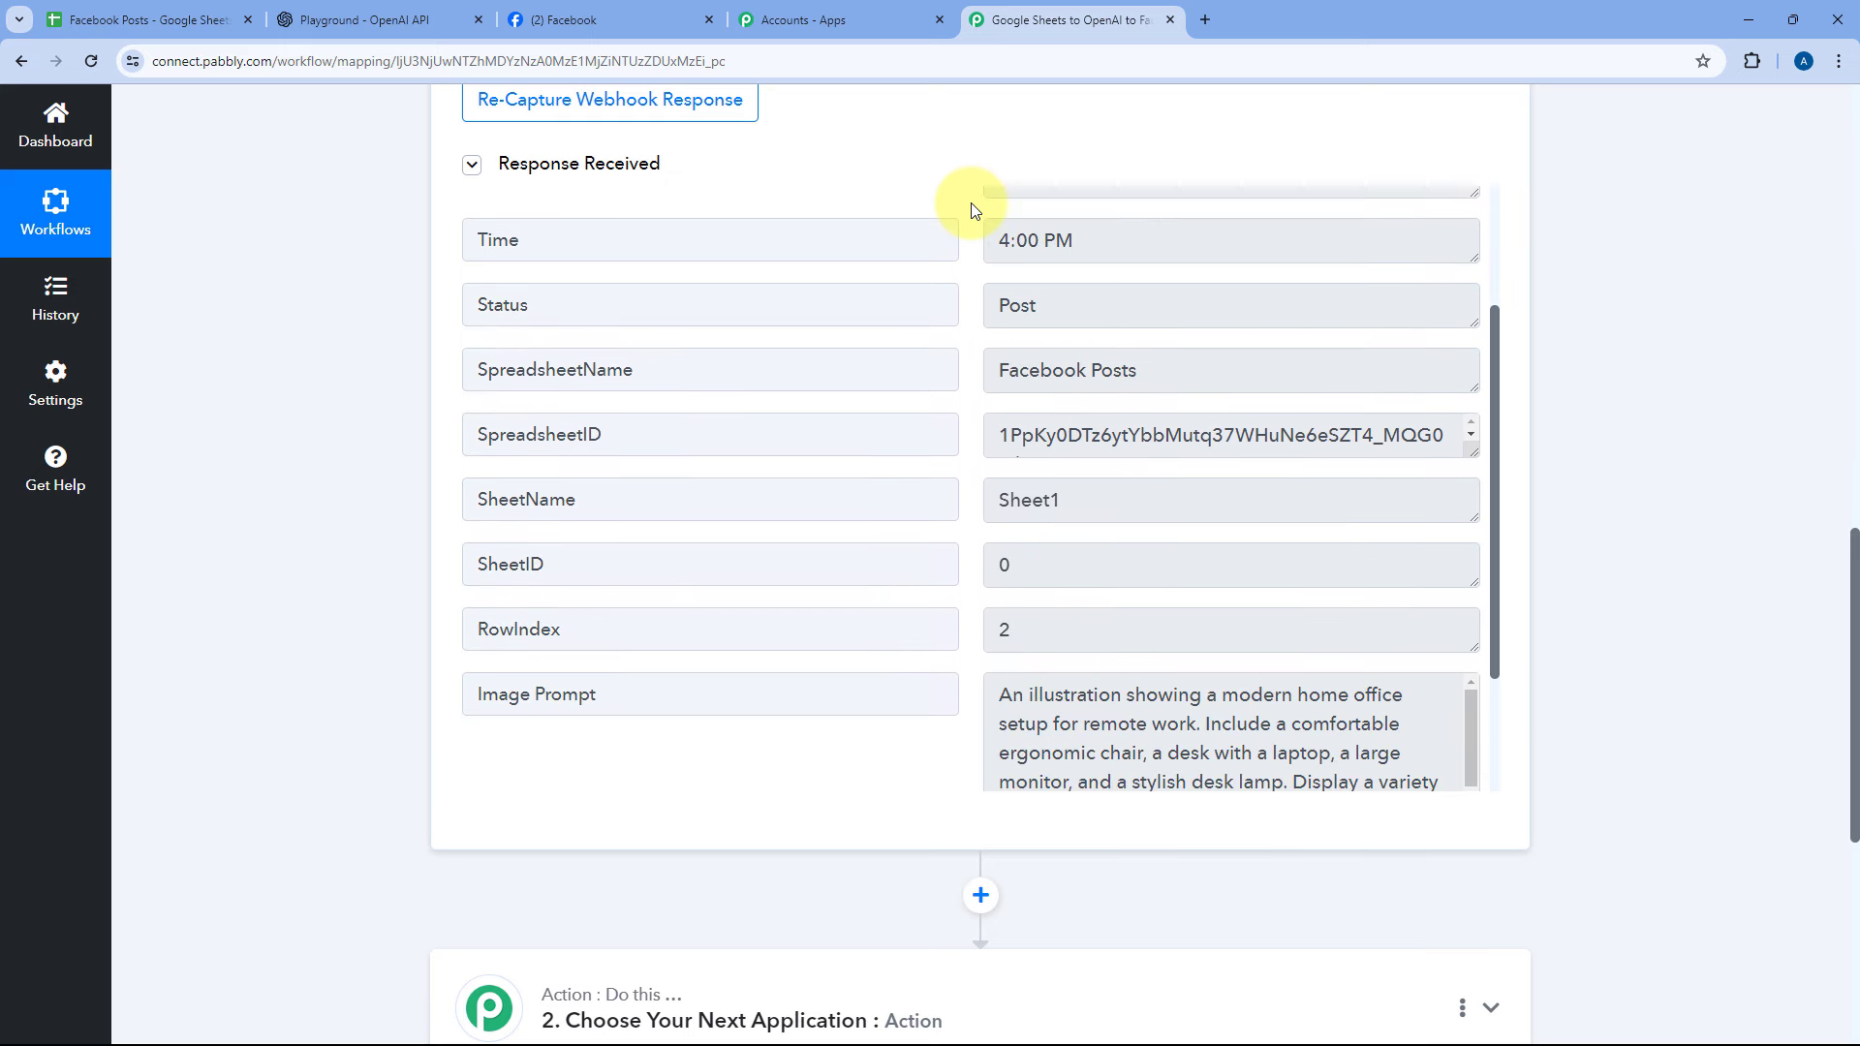
pyautogui.scroll(-1, 967, 209)
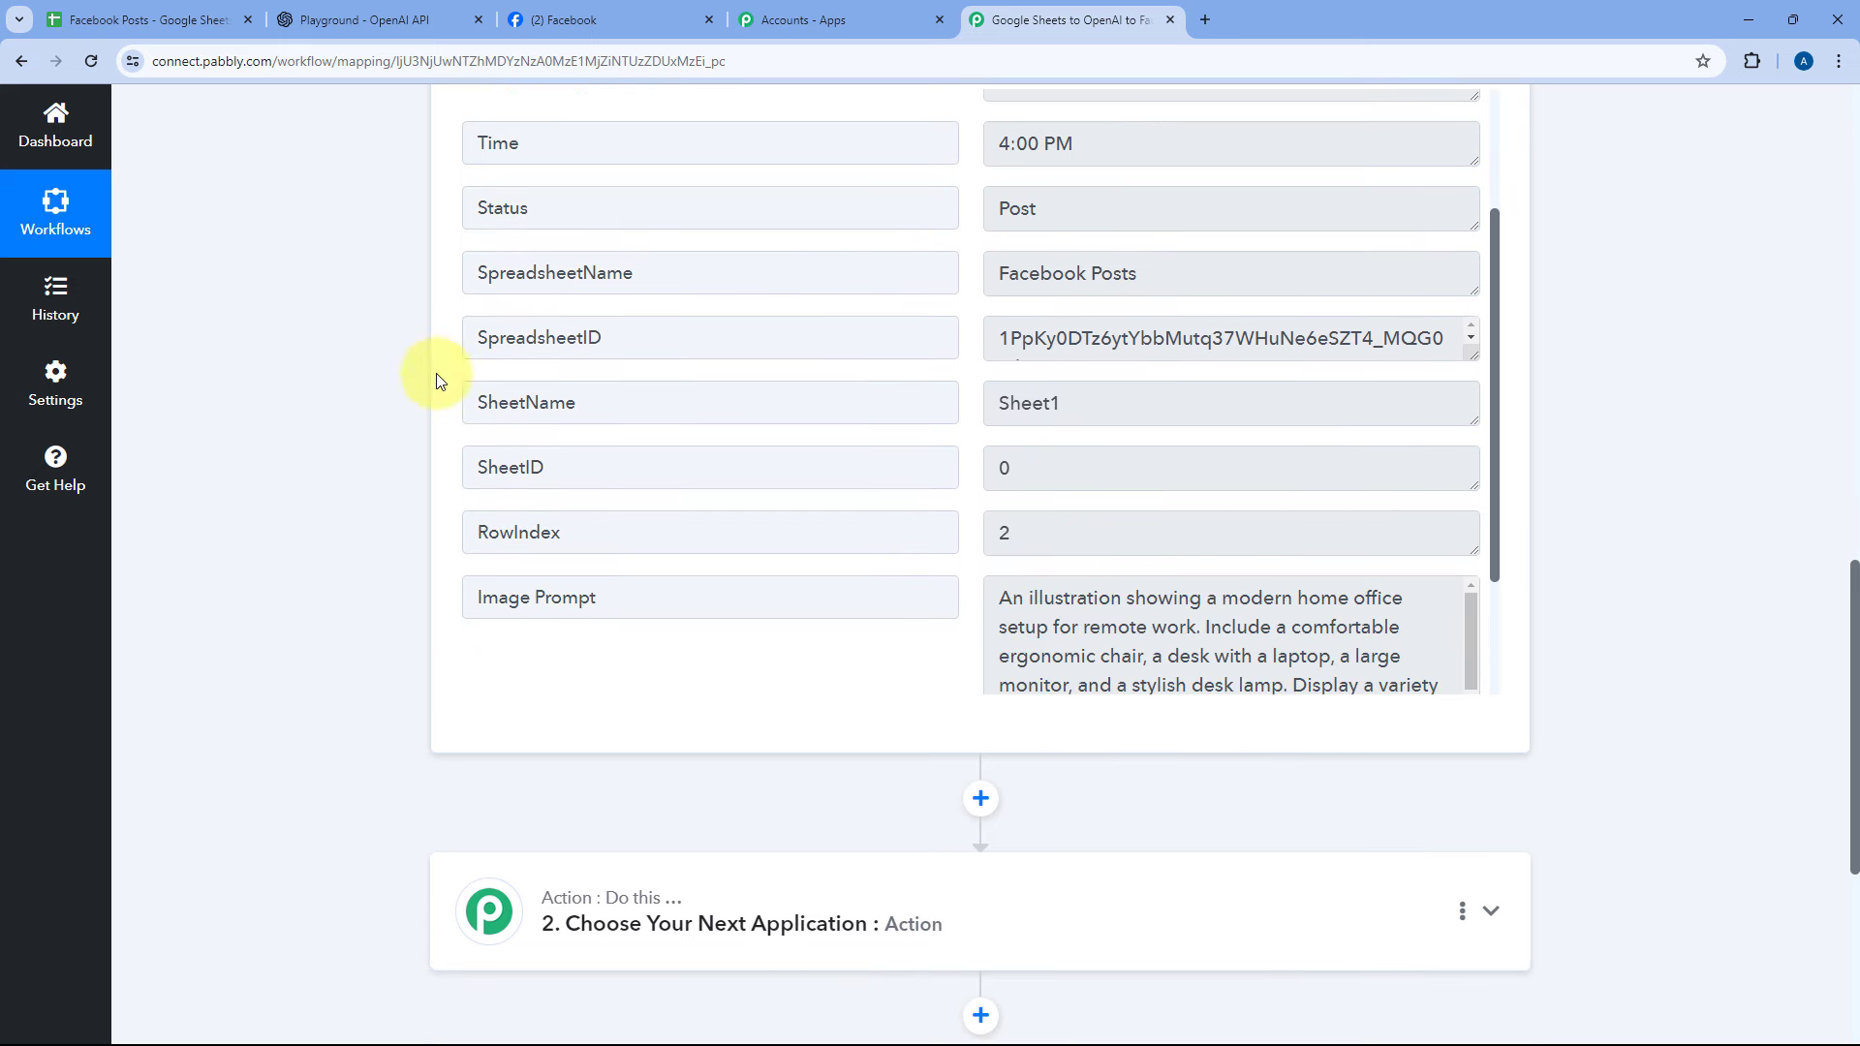
pyautogui.scroll(1, 374, 426)
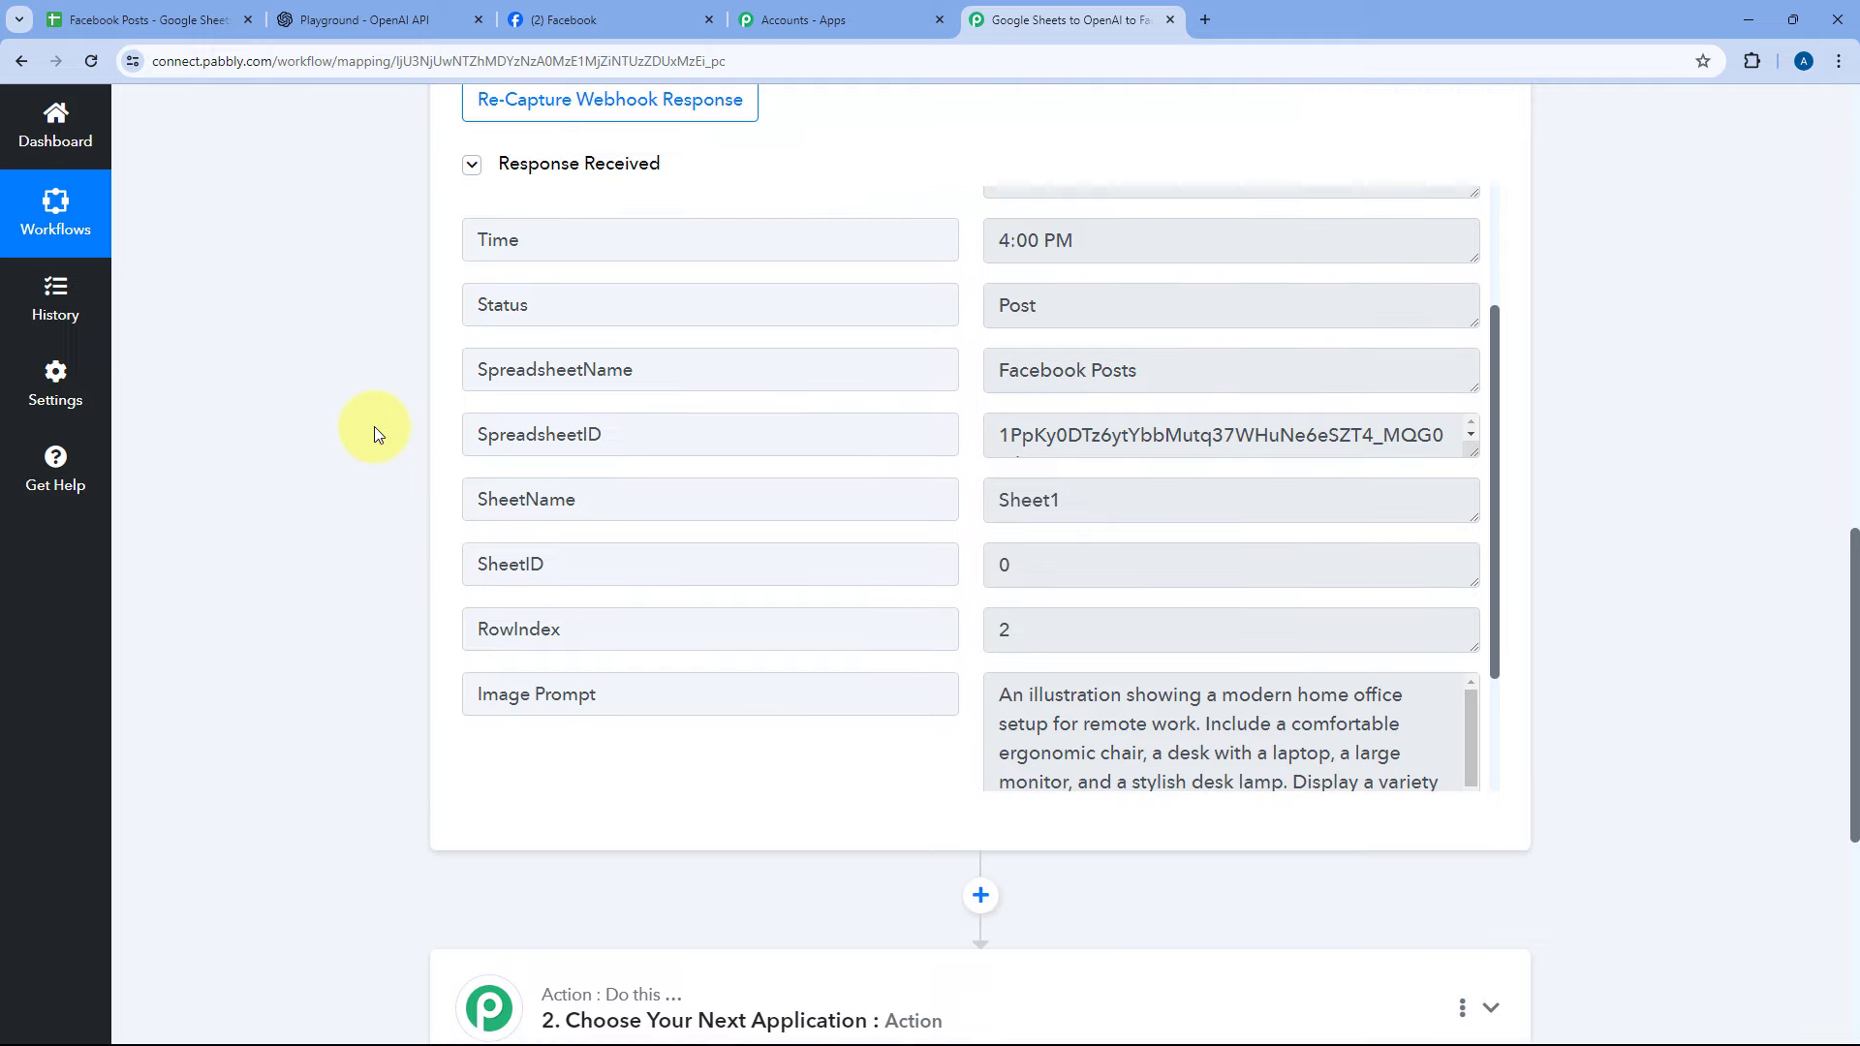
# - In the Facebook Posts spreadsheet, check the available Status options for row 2 without changing the selection
pyautogui.click(184, 19)
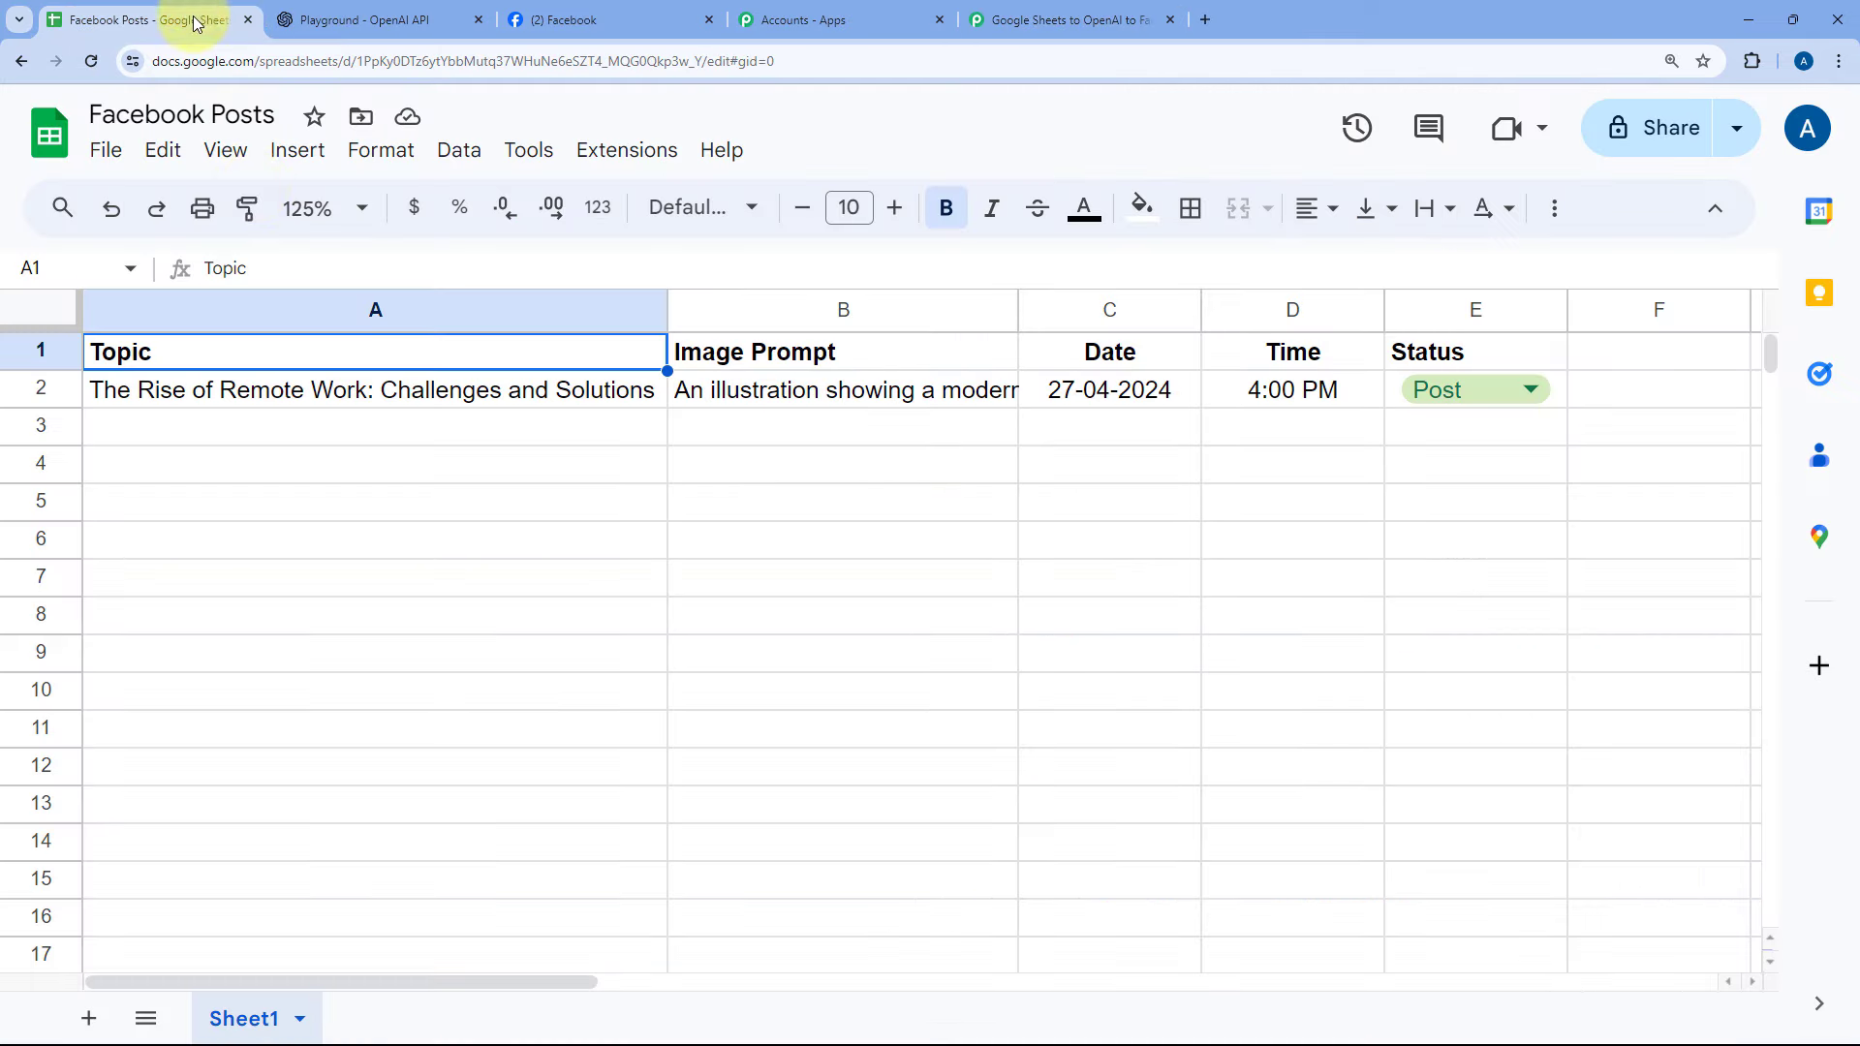
pyautogui.click(1527, 390)
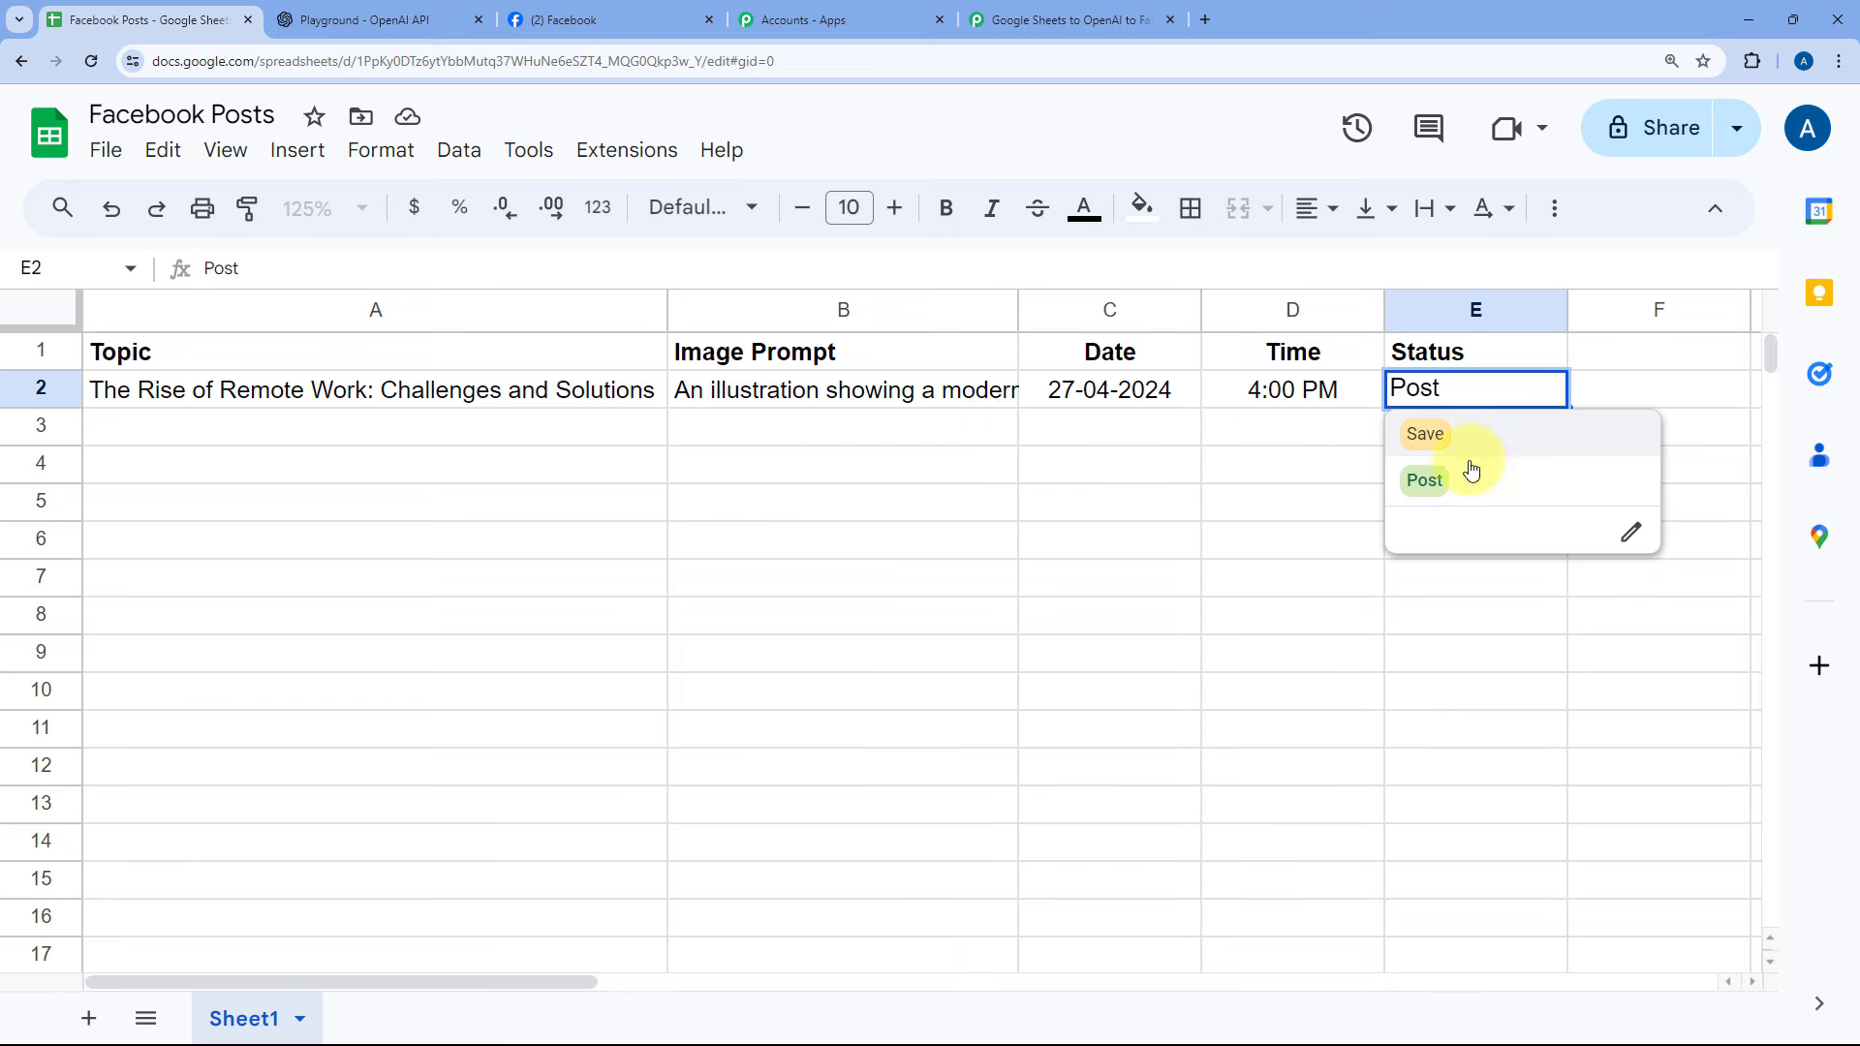
pyautogui.click(1305, 441)
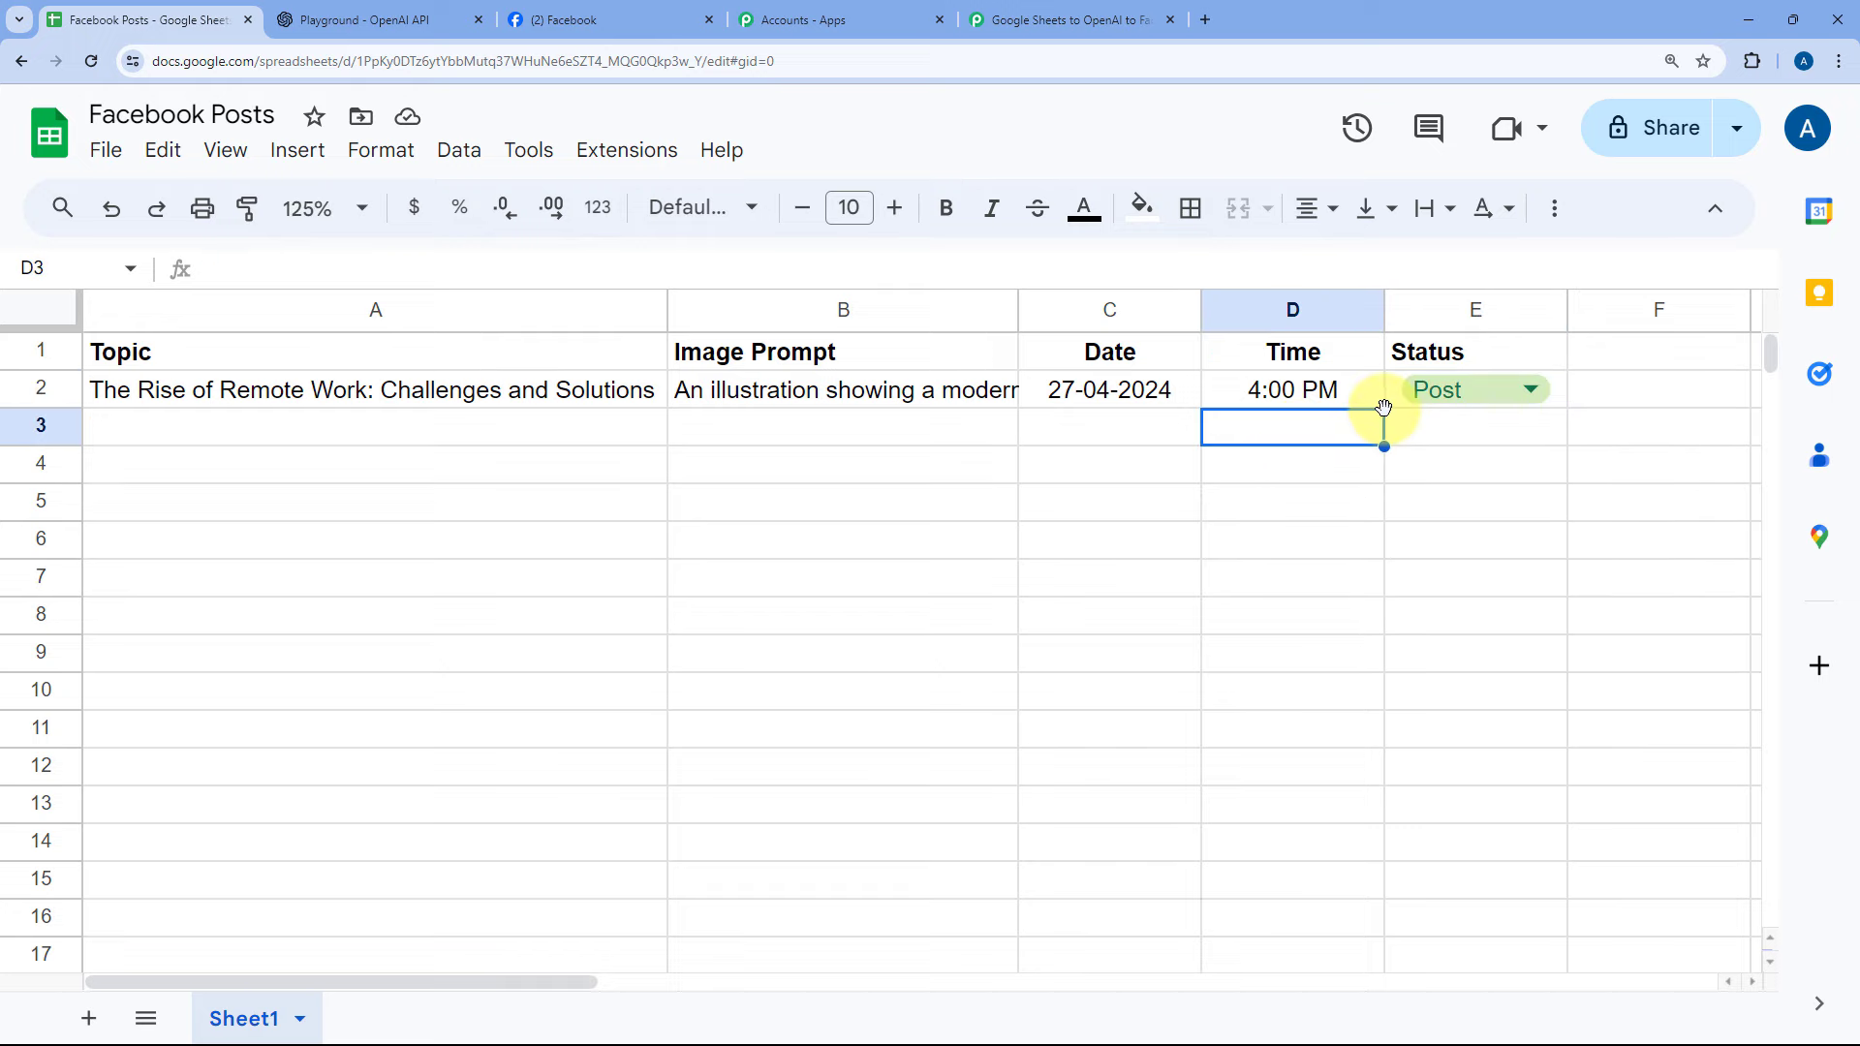
# - Examine the Status field and its value in the Pabbly Connect webhook response, and check it against the sheet's Status column
pyautogui.click(1038, 13)
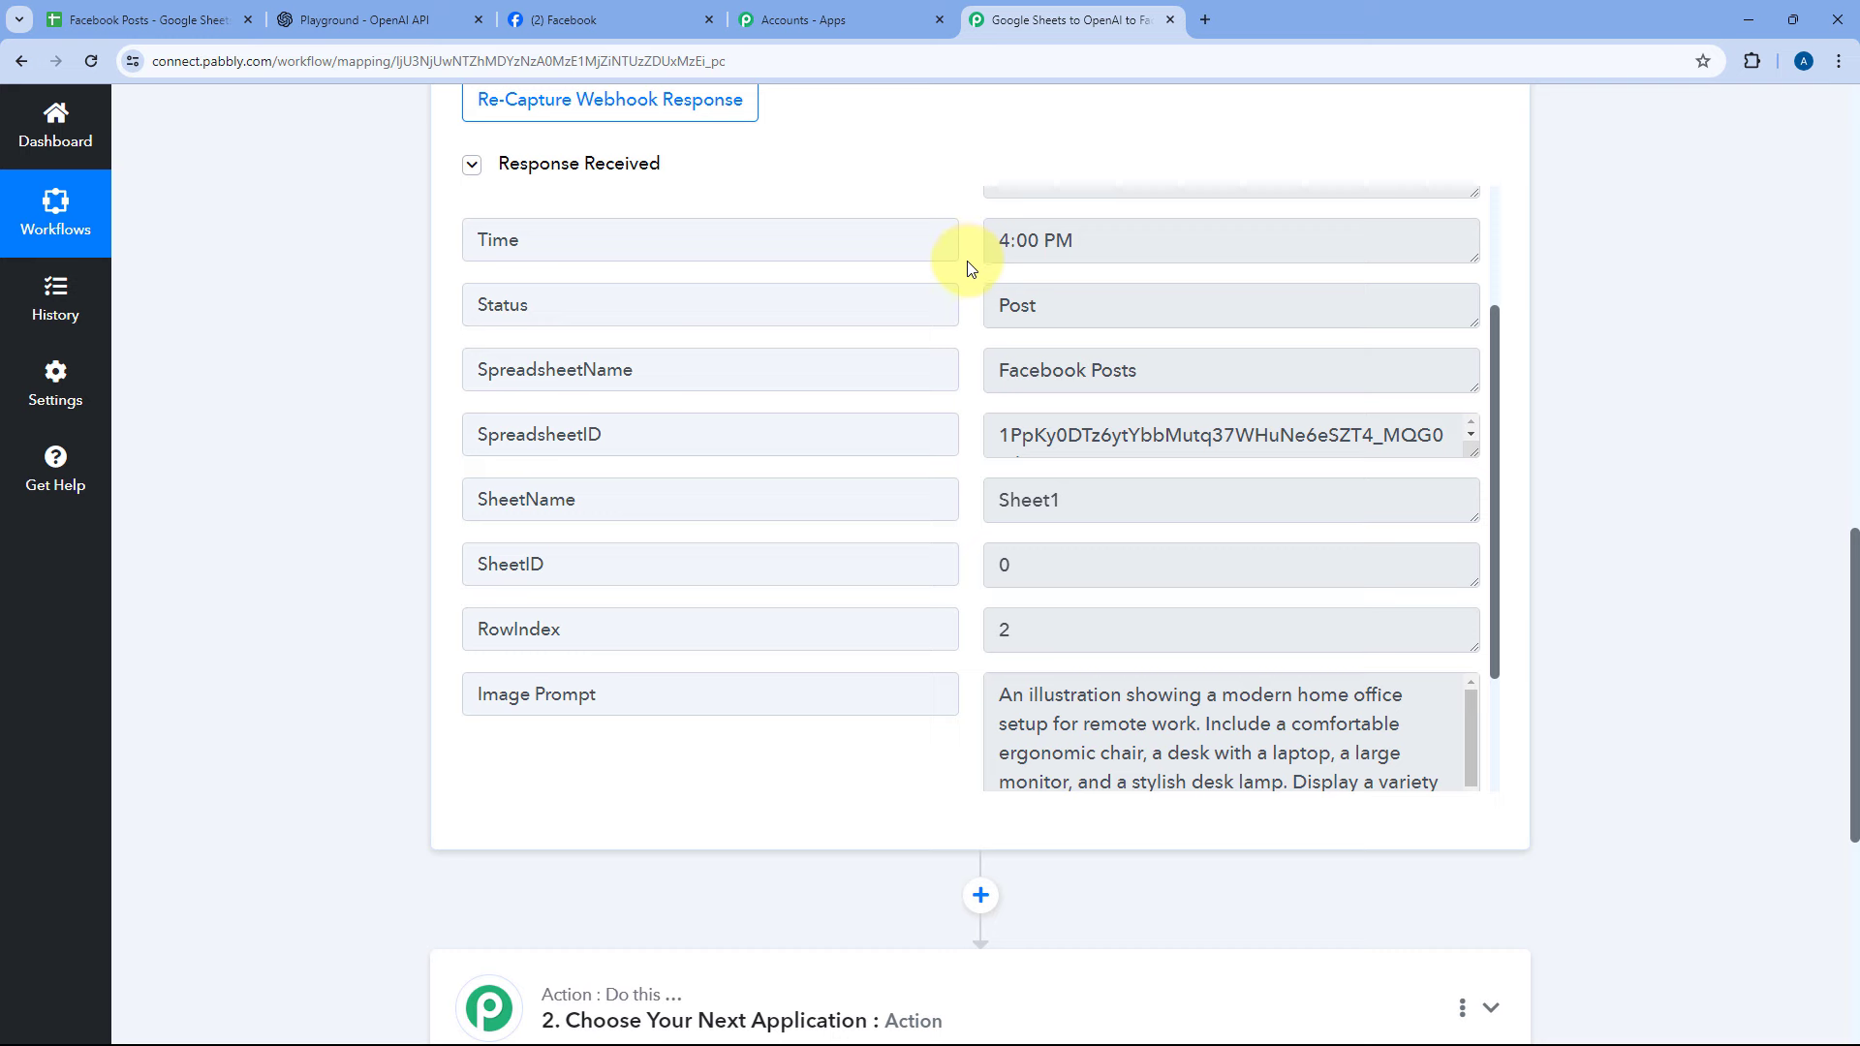
pyautogui.doubleClick(653, 303)
pyautogui.click(1108, 300)
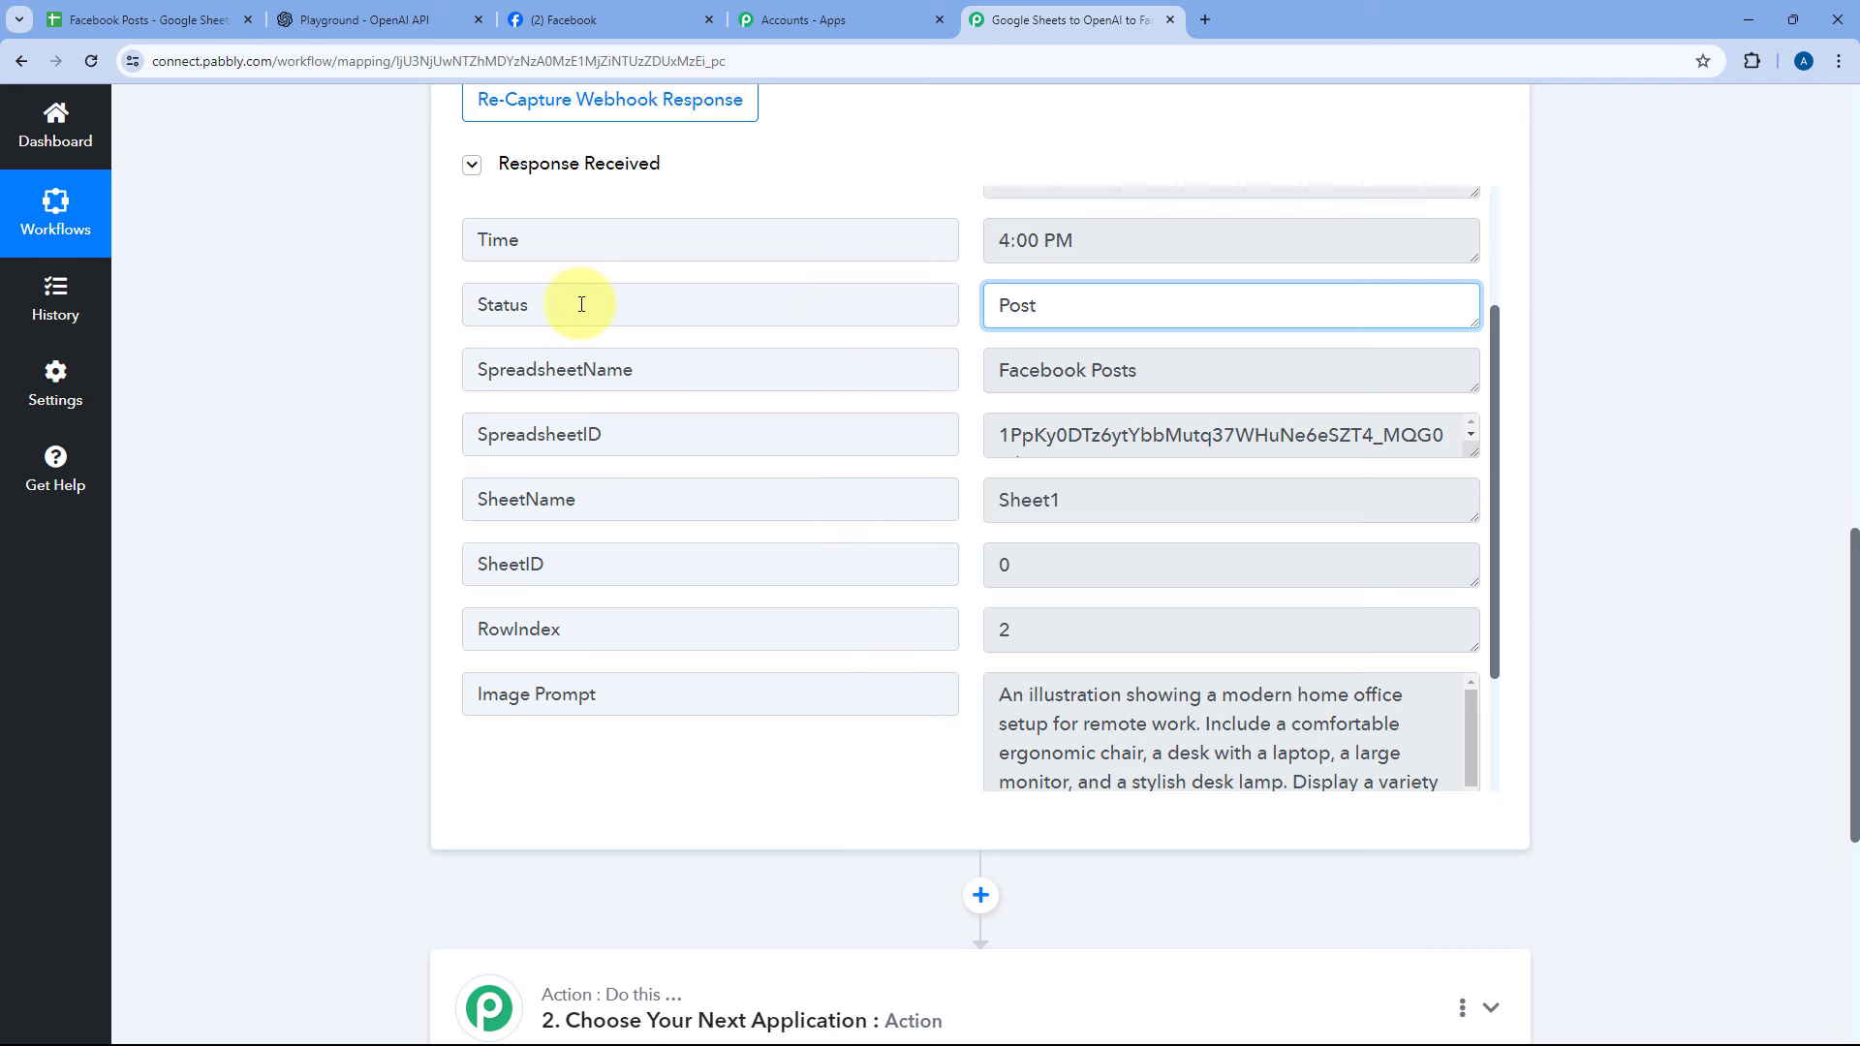
pyautogui.moveTo(581, 304); pyautogui.dragTo(448, 311)
pyautogui.moveTo(1062, 302); pyautogui.dragTo(993, 301)
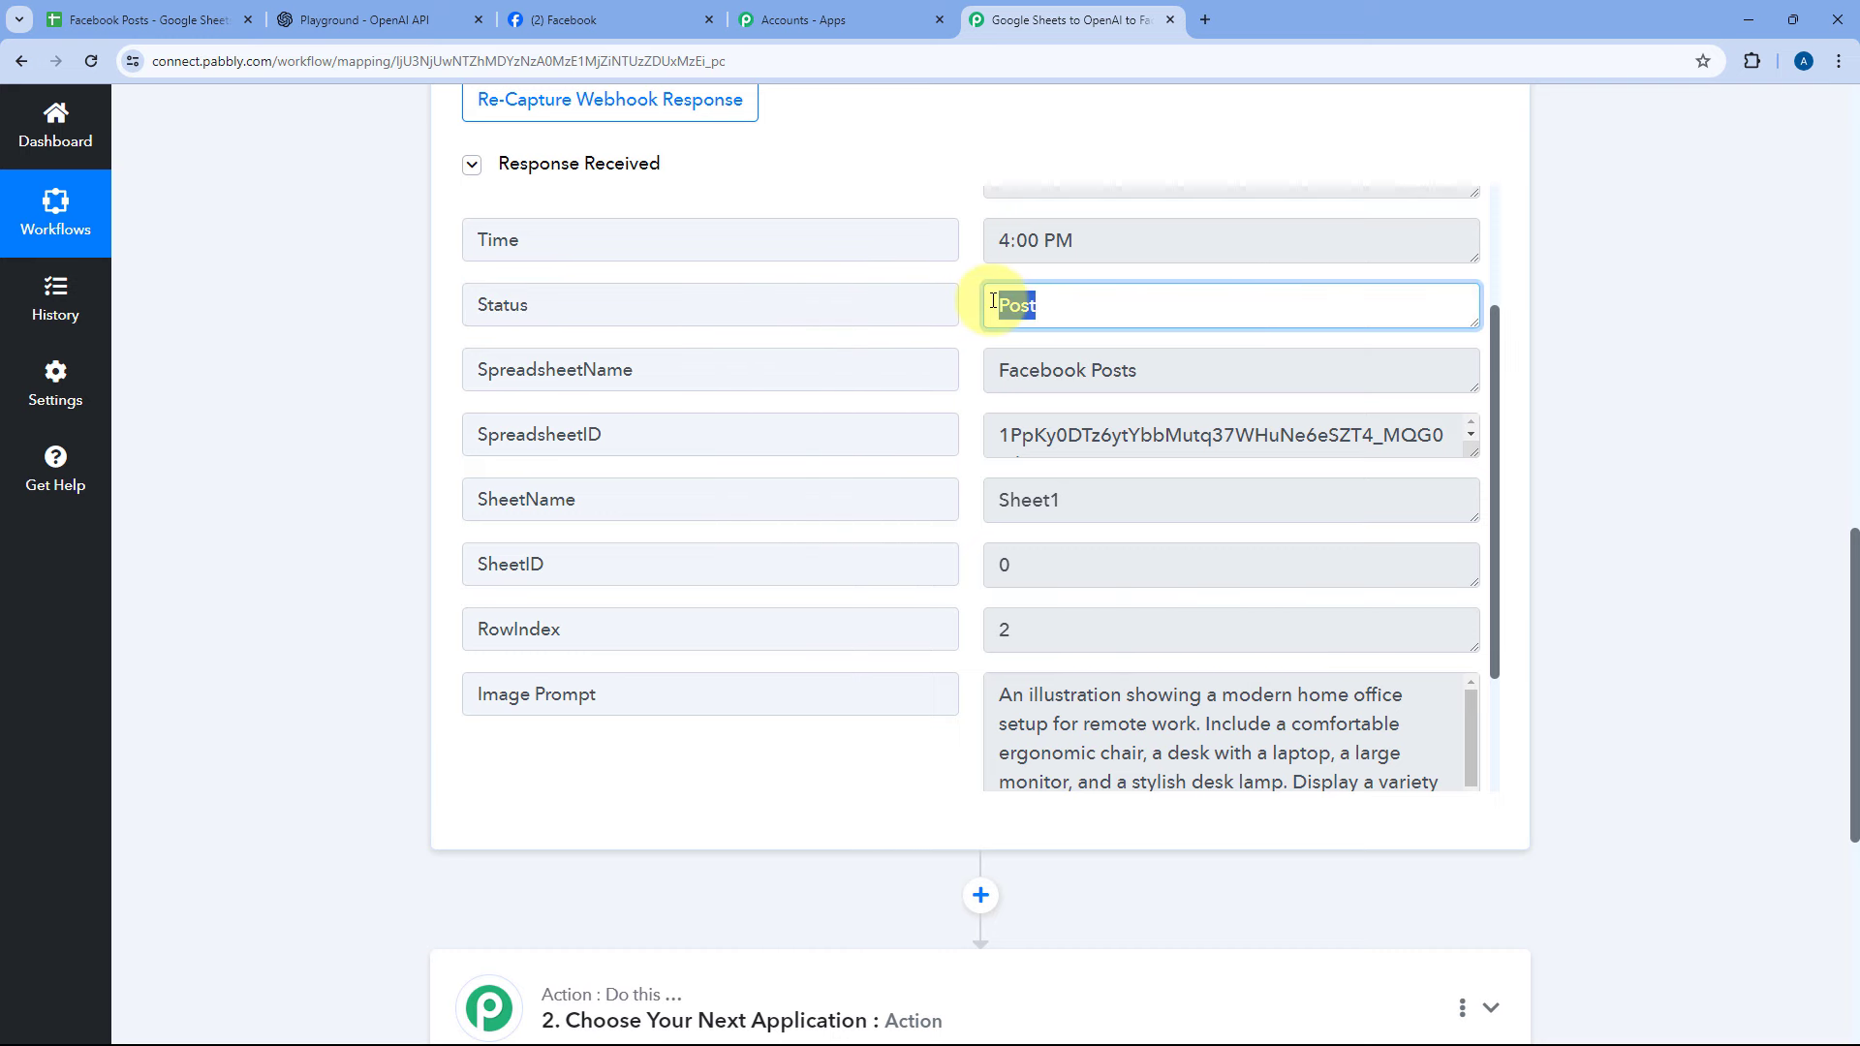
pyautogui.click(970, 304)
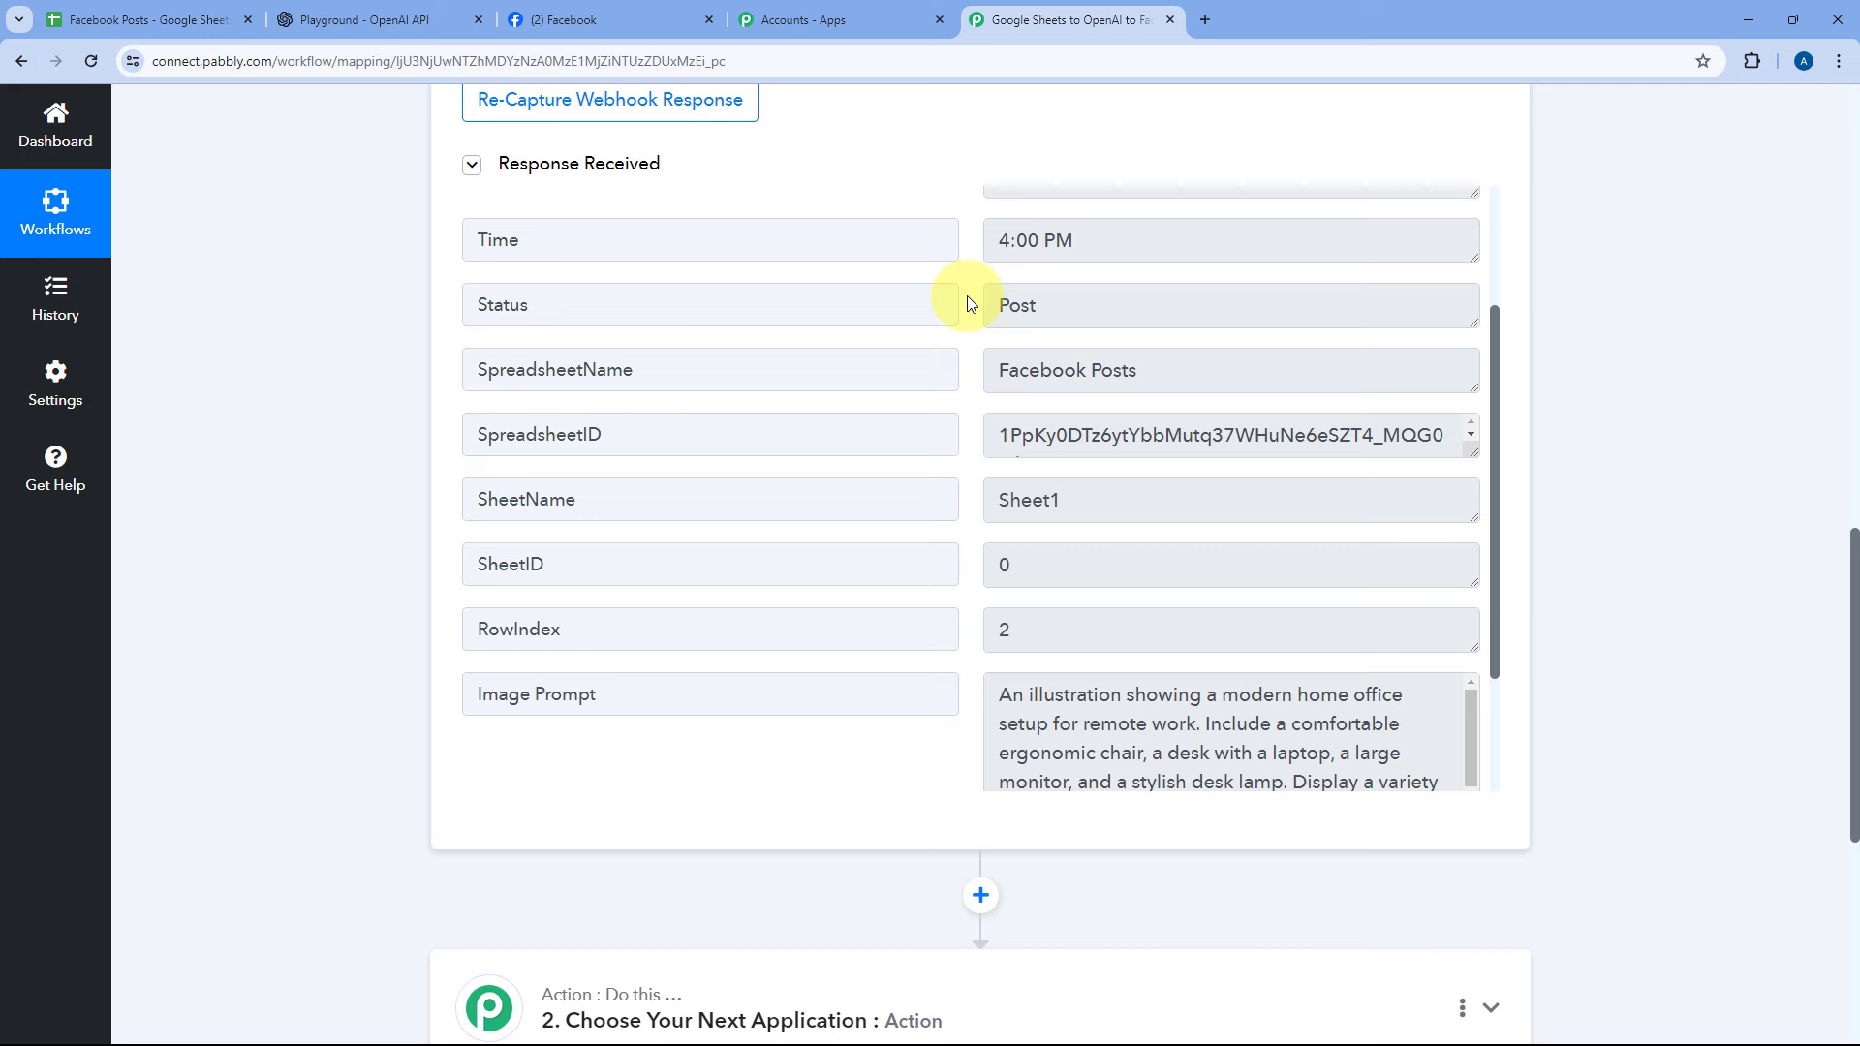
pyautogui.moveTo(1092, 295); pyautogui.dragTo(969, 308)
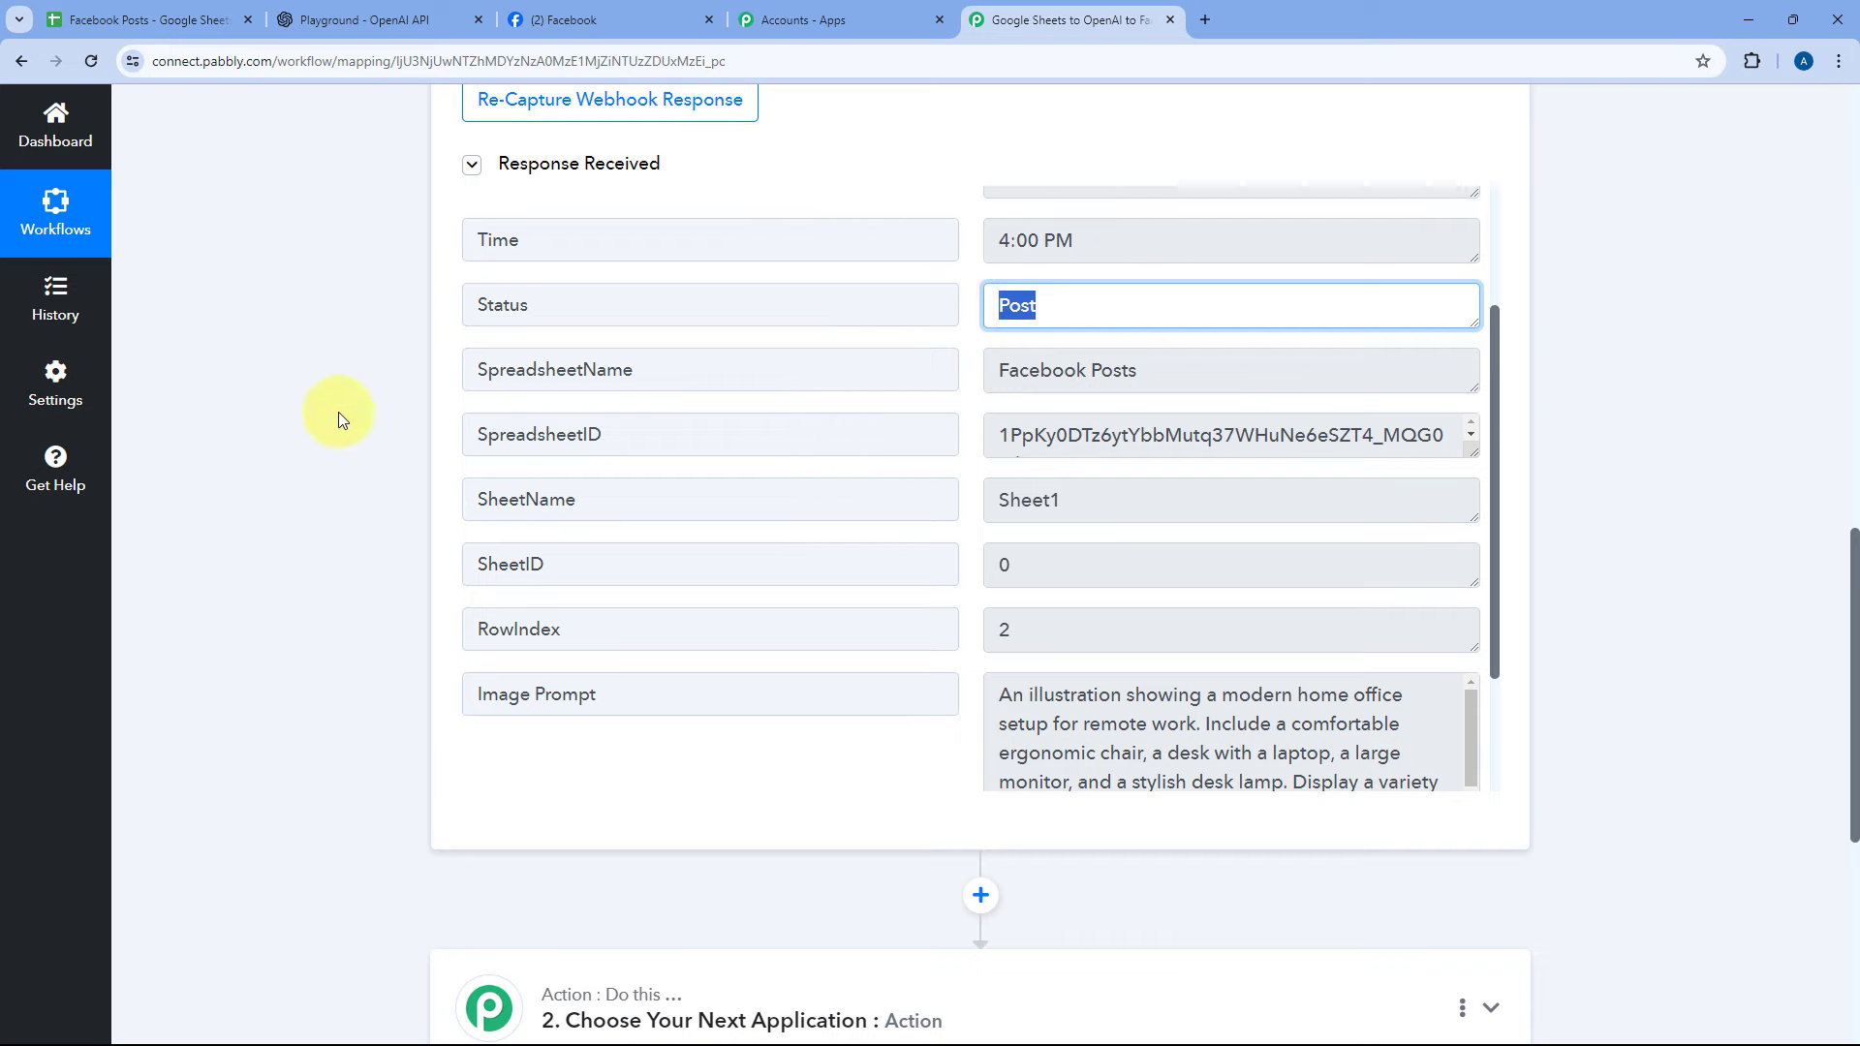
pyautogui.click(136, 20)
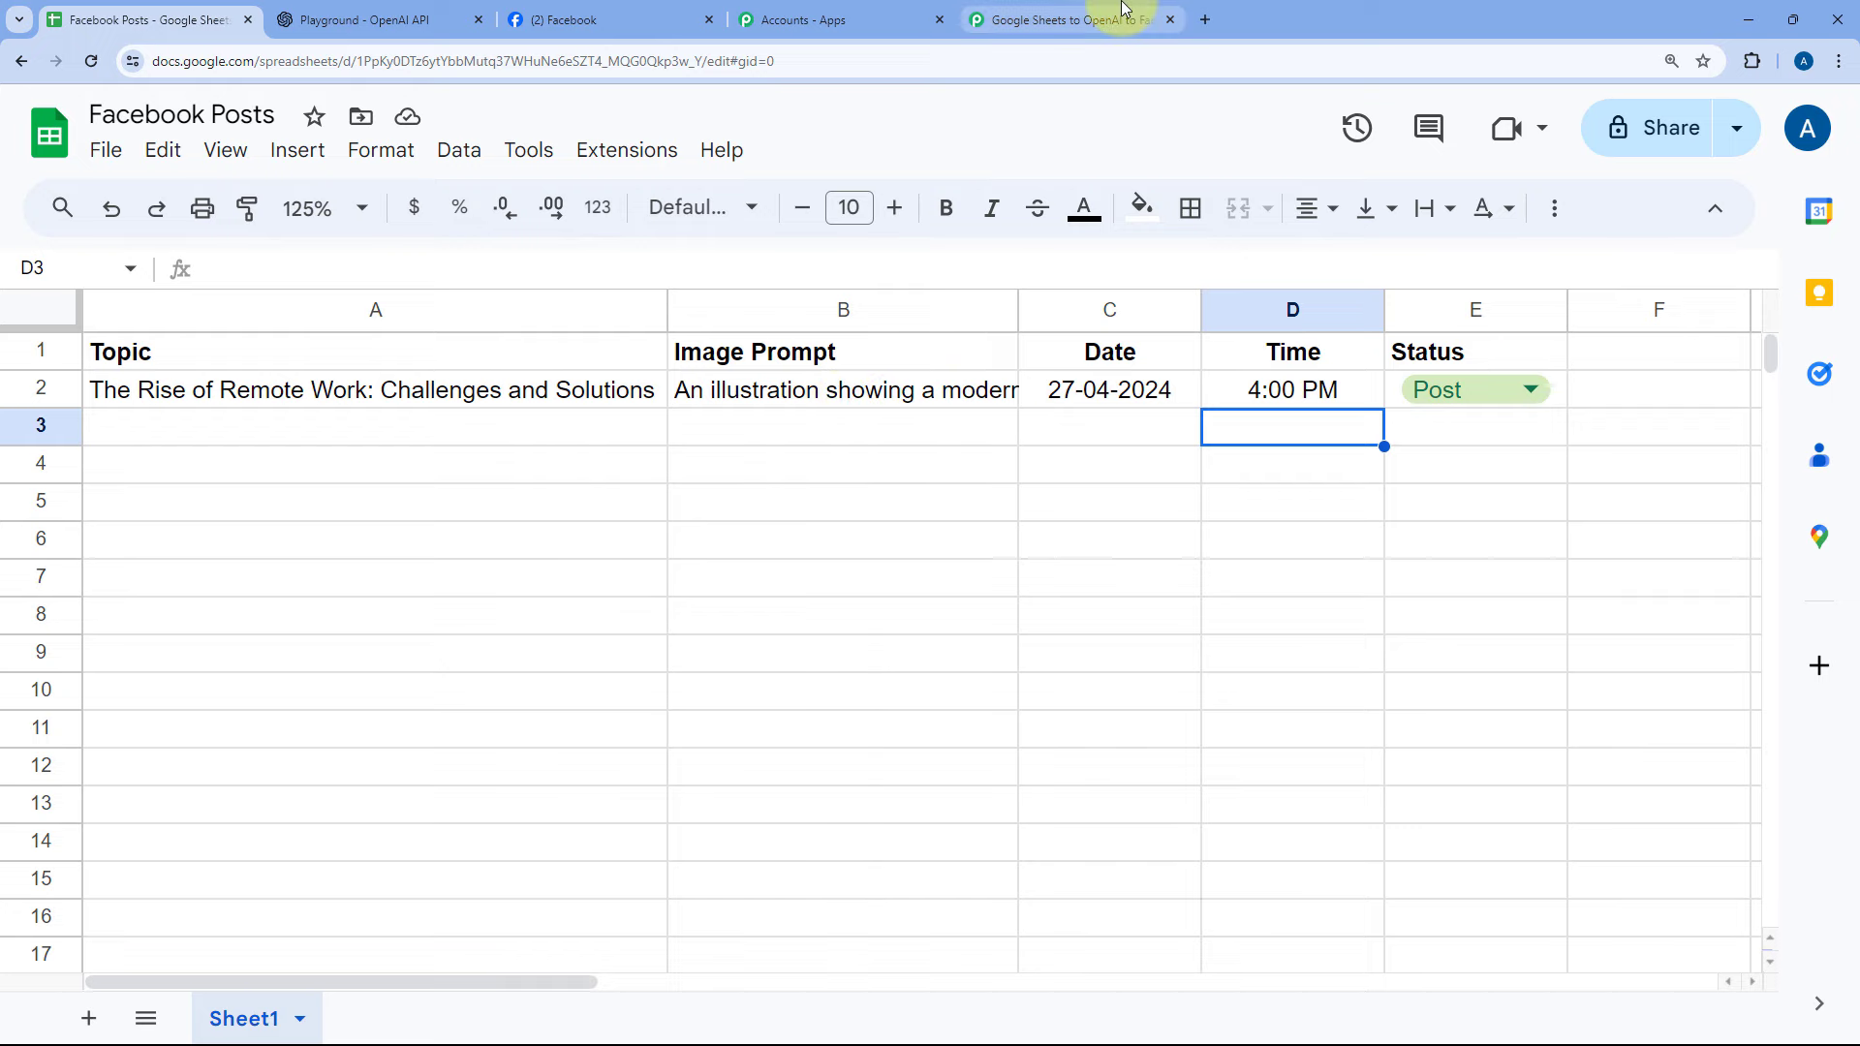
pyautogui.click(1075, 19)
# - Set the workflow's next action to Filter (Pabbly) with the Filter Values action event and connect it
pyautogui.scroll(-6, 347, 391)
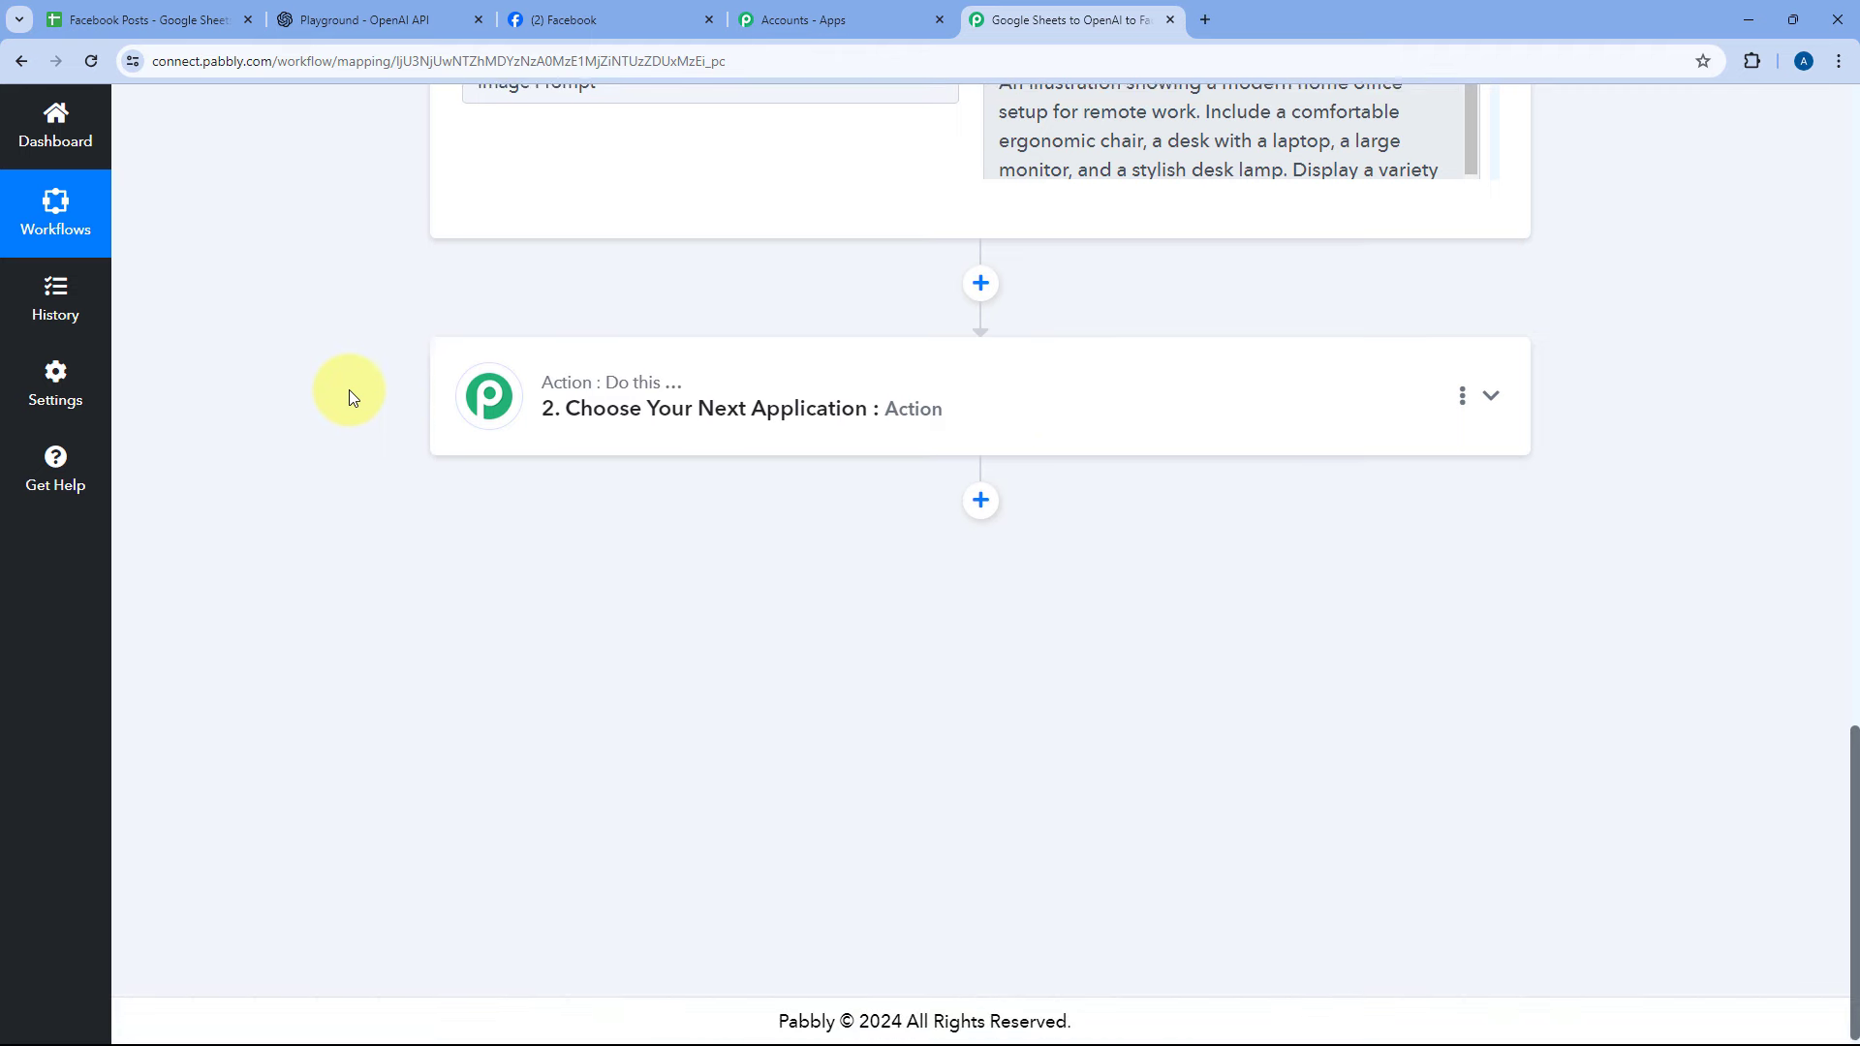
pyautogui.click(989, 394)
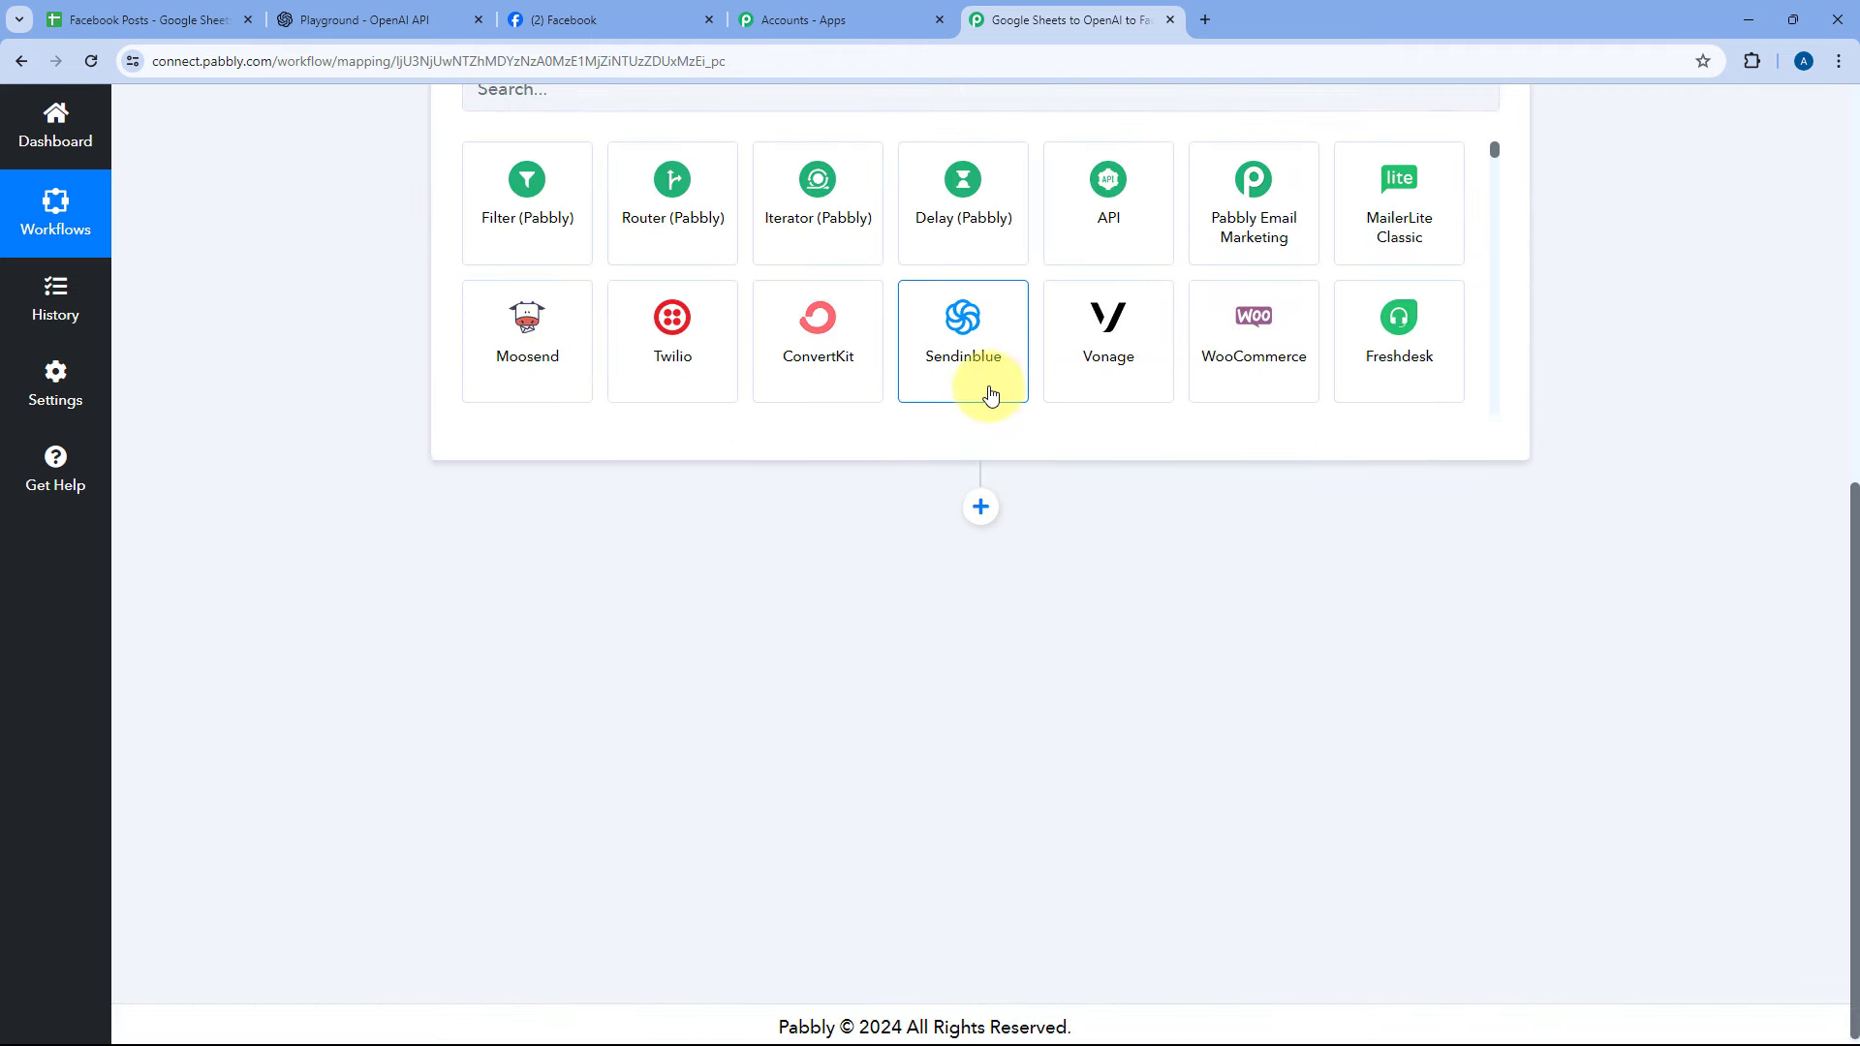
pyautogui.click(547, 647)
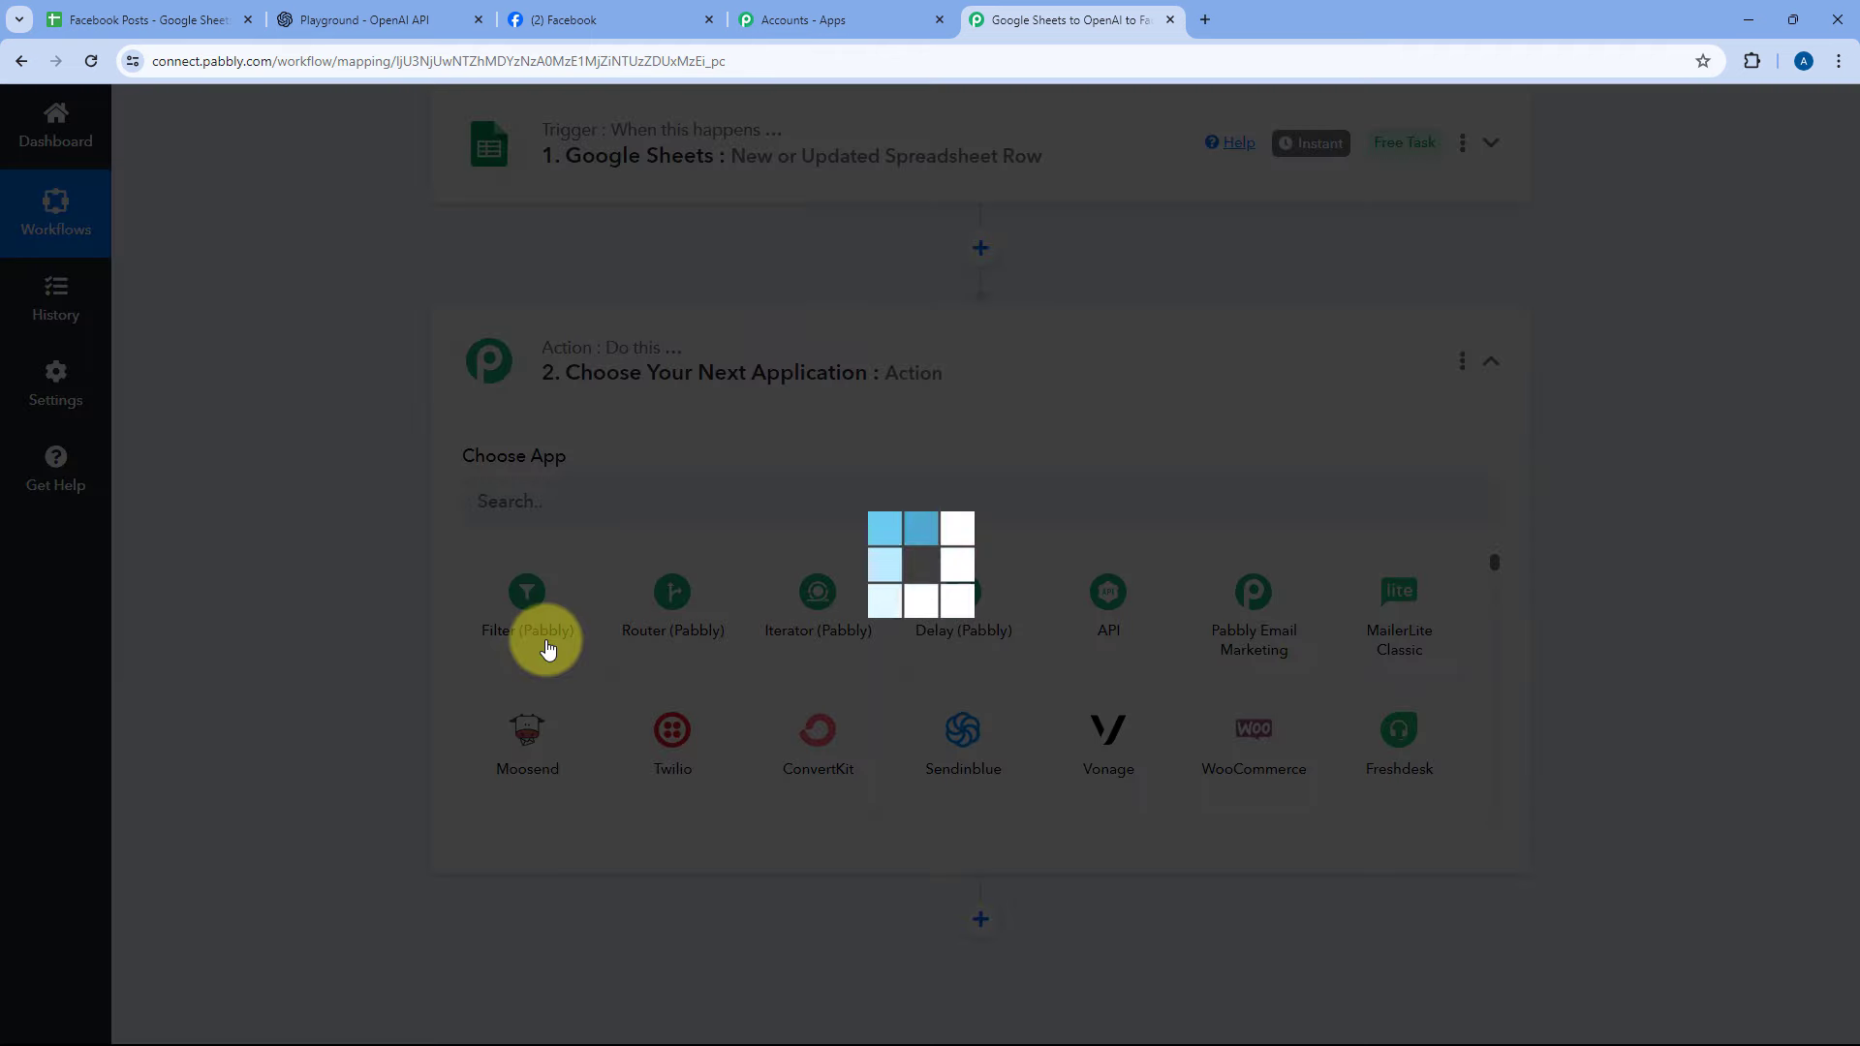
pyautogui.scroll(-2, 507, 374)
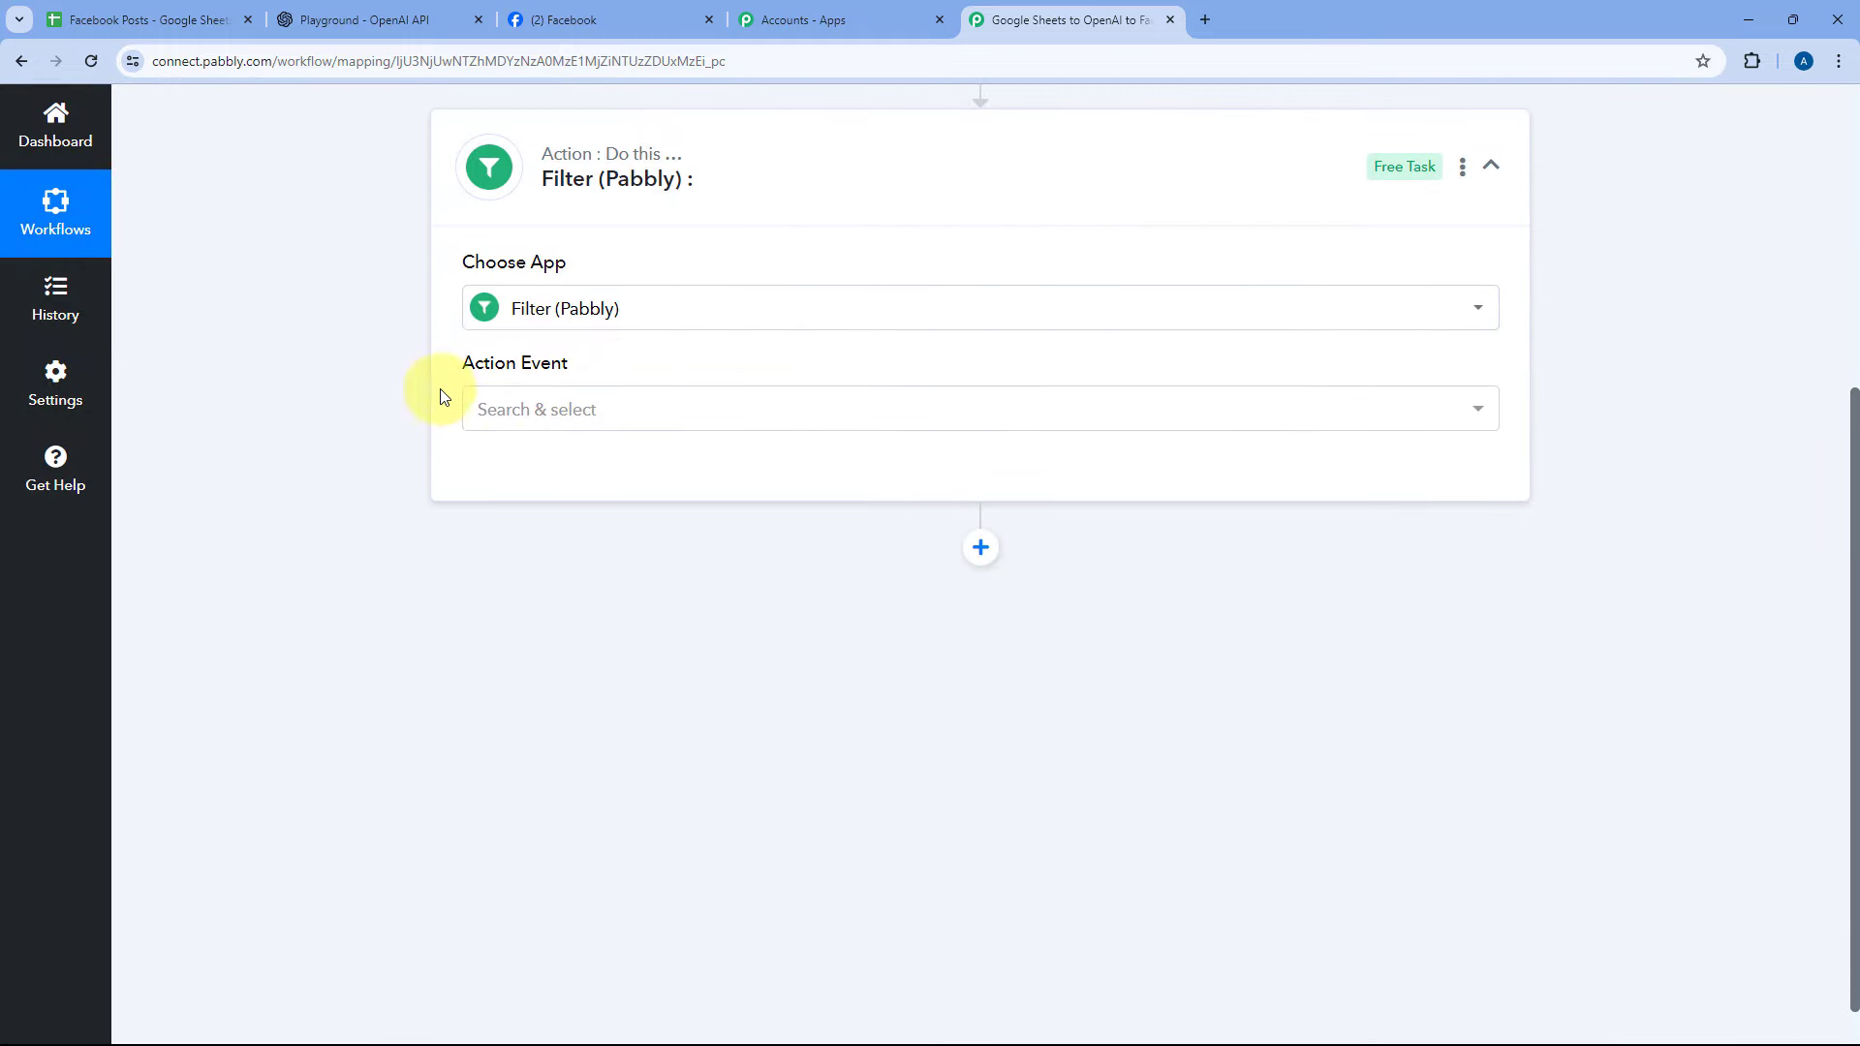
pyautogui.click(664, 407)
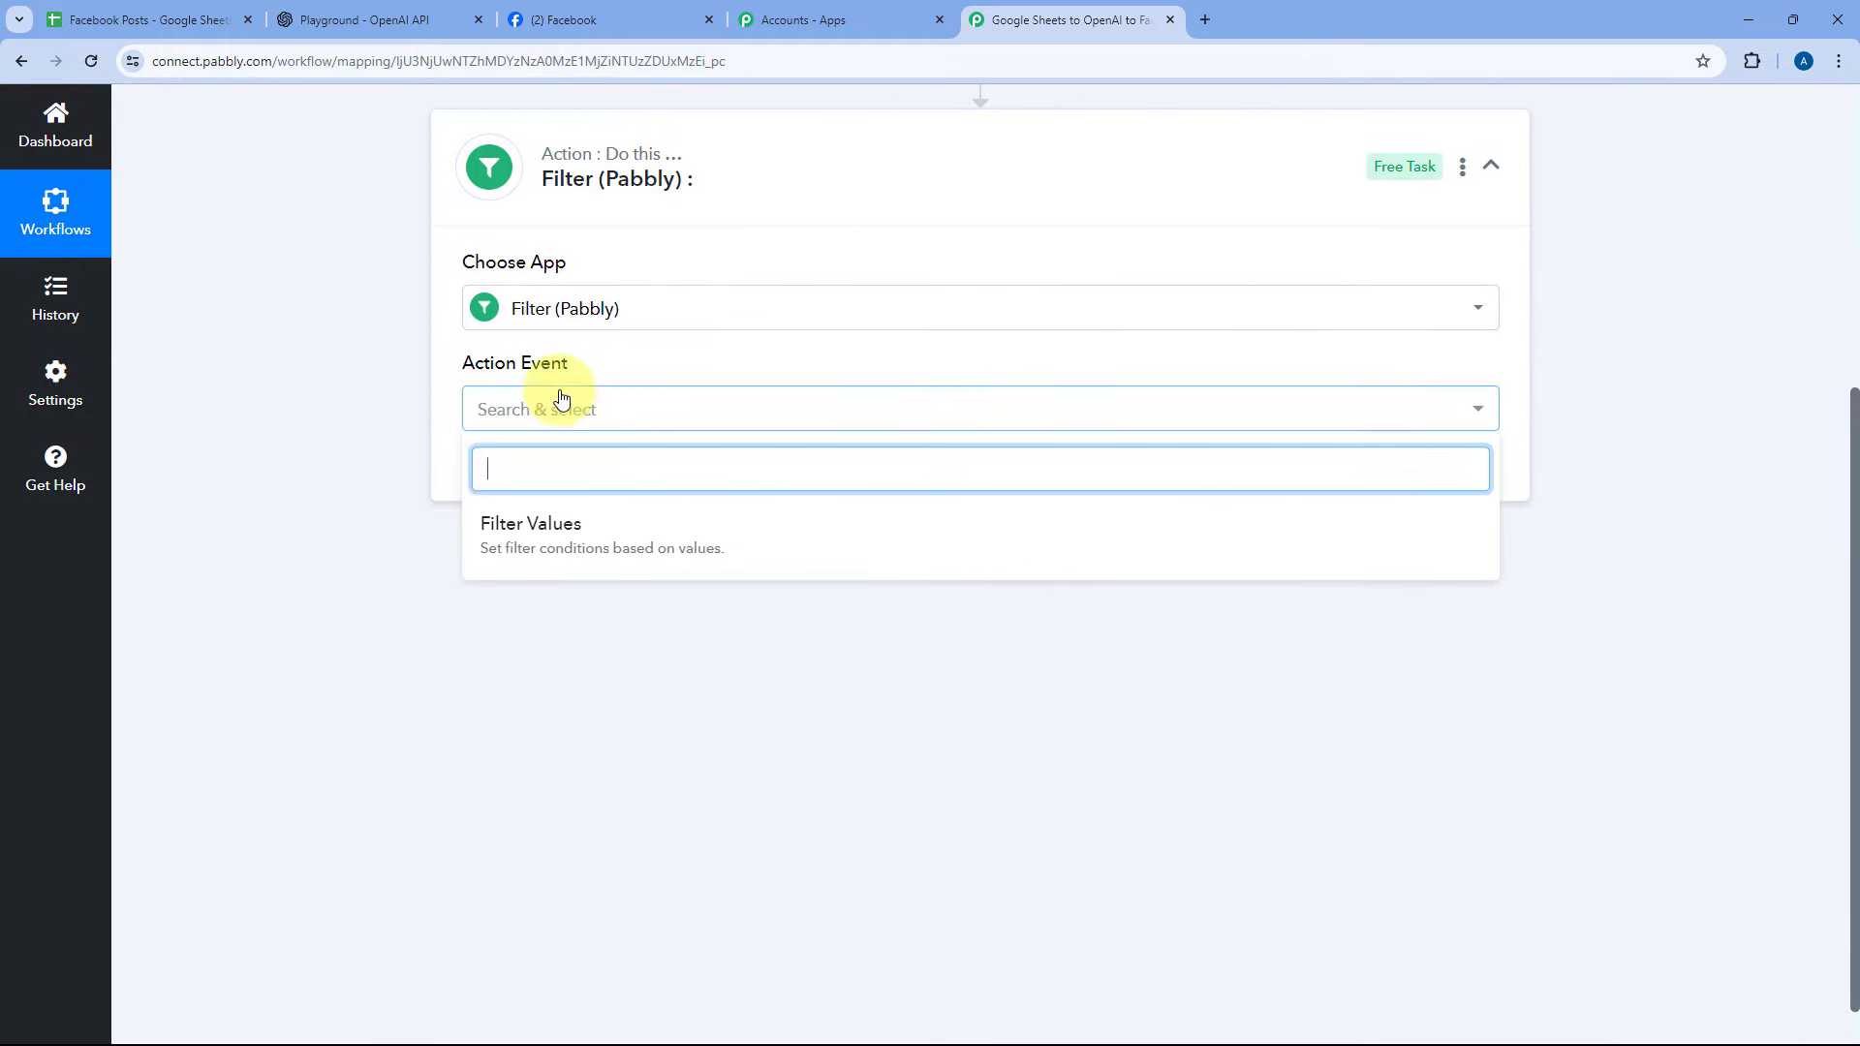
pyautogui.click(591, 540)
pyautogui.click(542, 480)
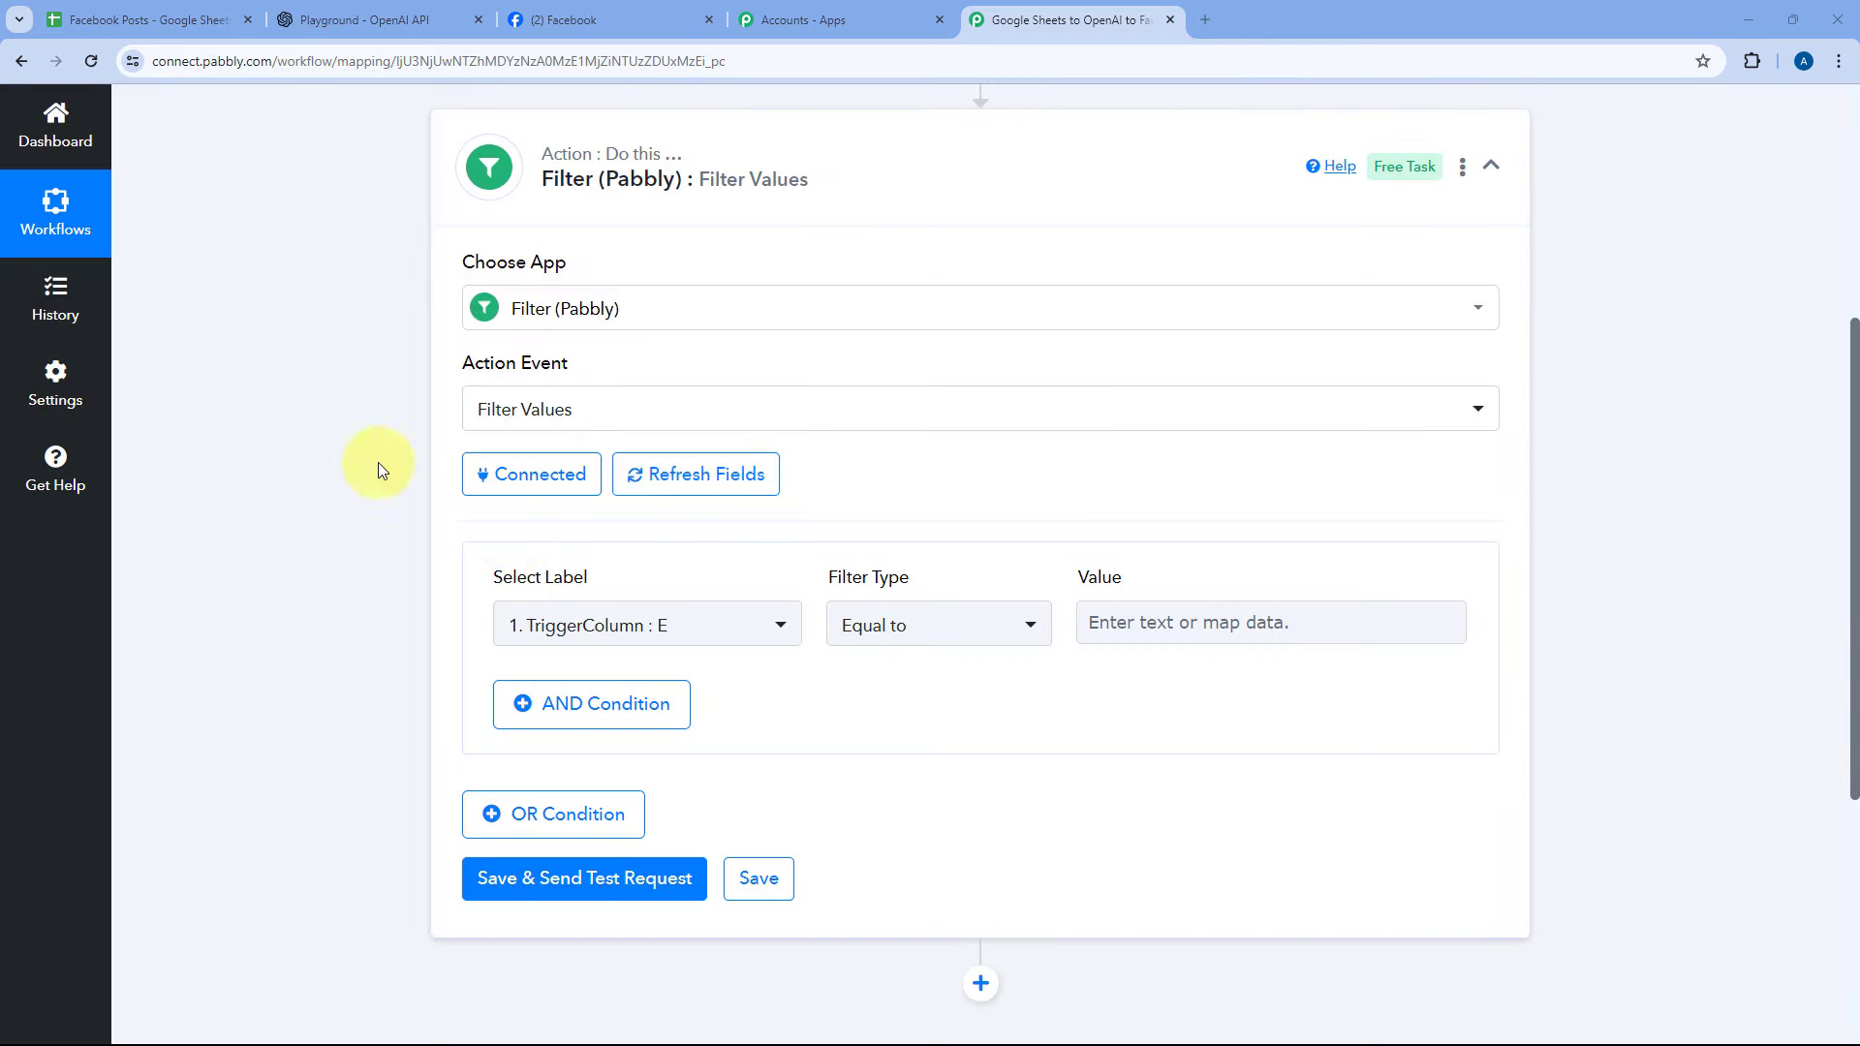
# - Examine the Status label in the Google Sheets trigger's received response, and reopen the Filter action at its condition fields
pyautogui.scroll(-2, 370, 482)
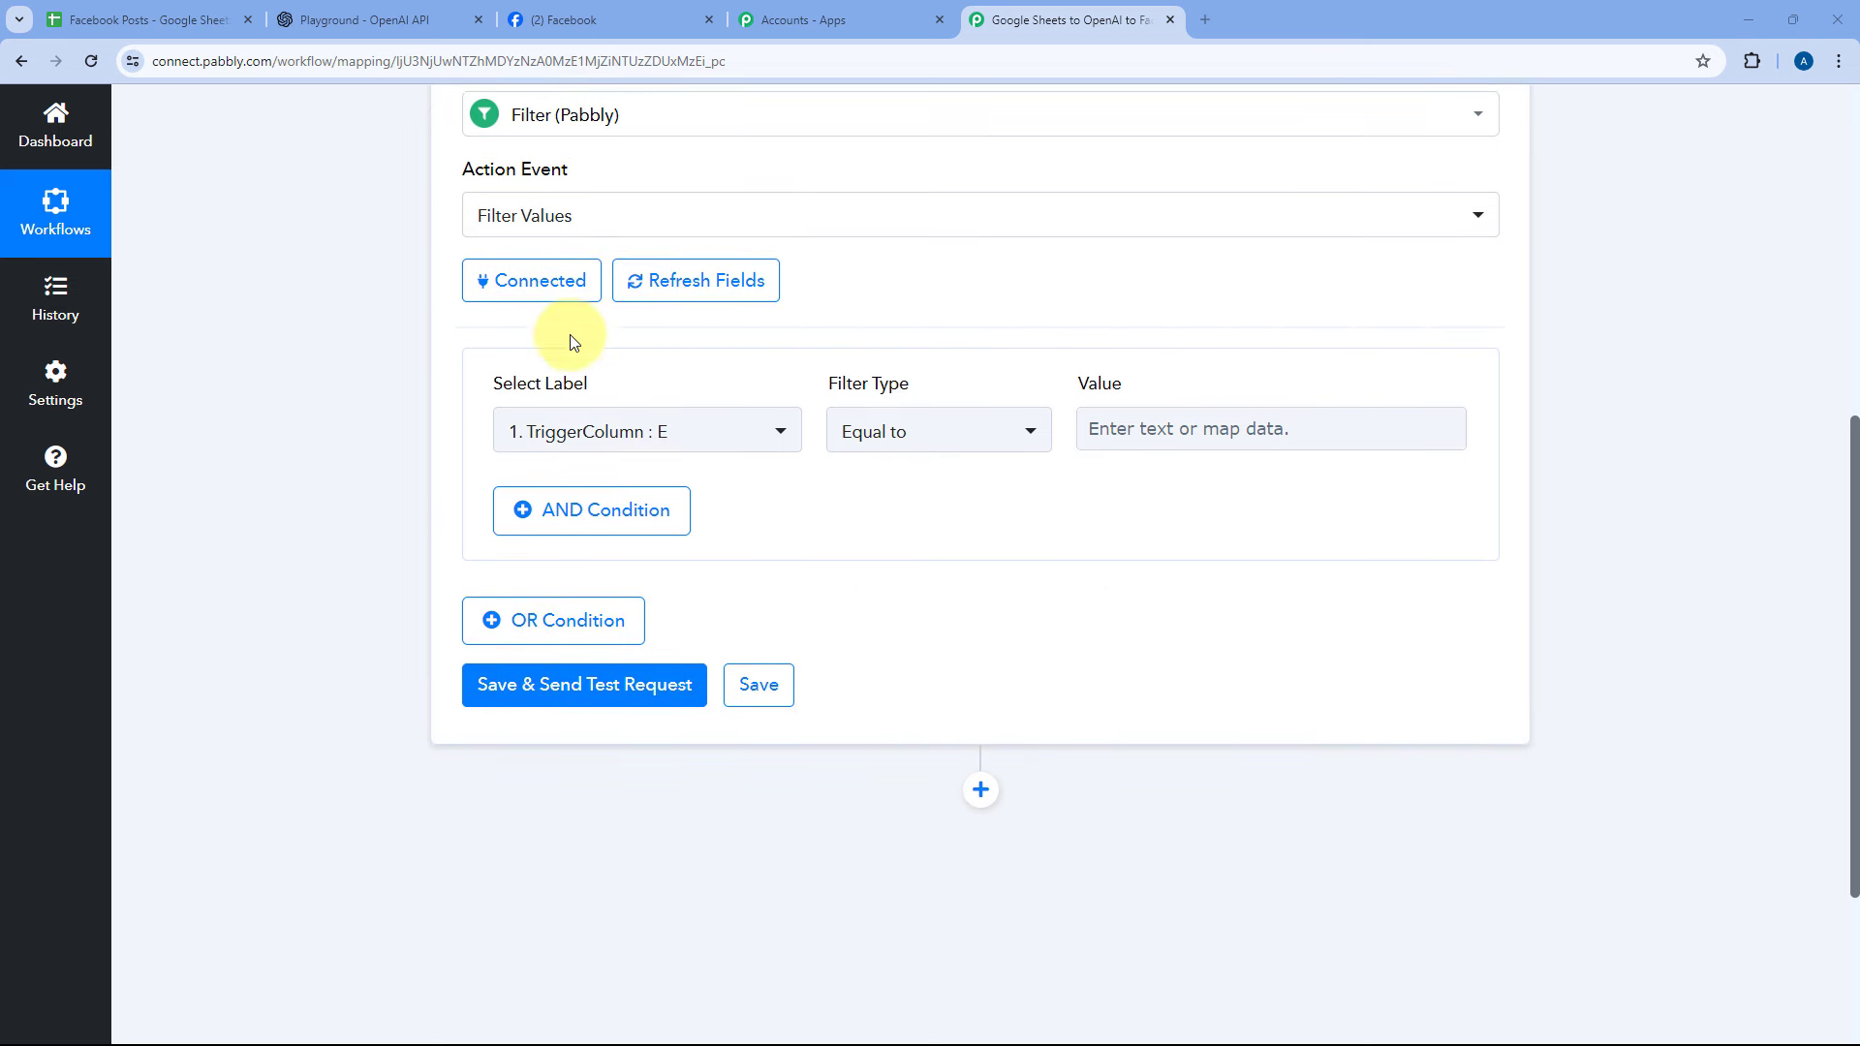
pyautogui.scroll(5, 847, 361)
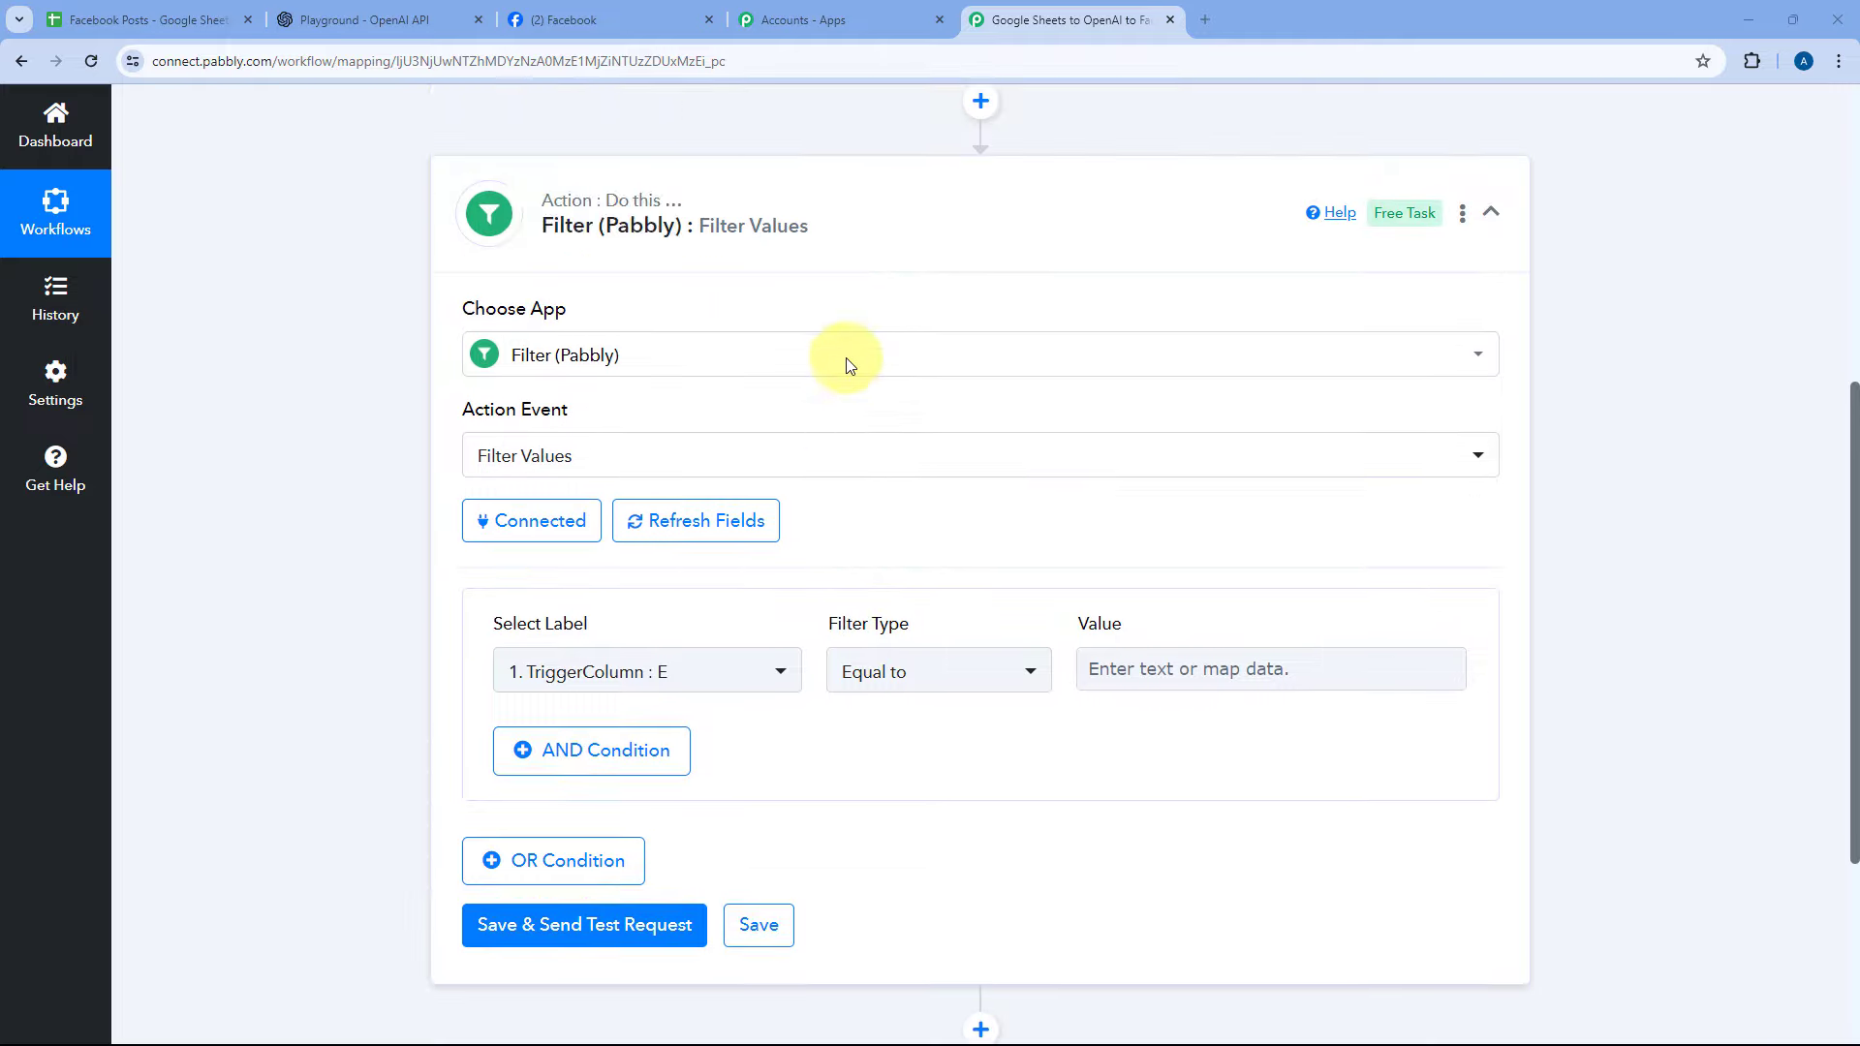
pyautogui.click(872, 174)
pyautogui.scroll(3, 430, 469)
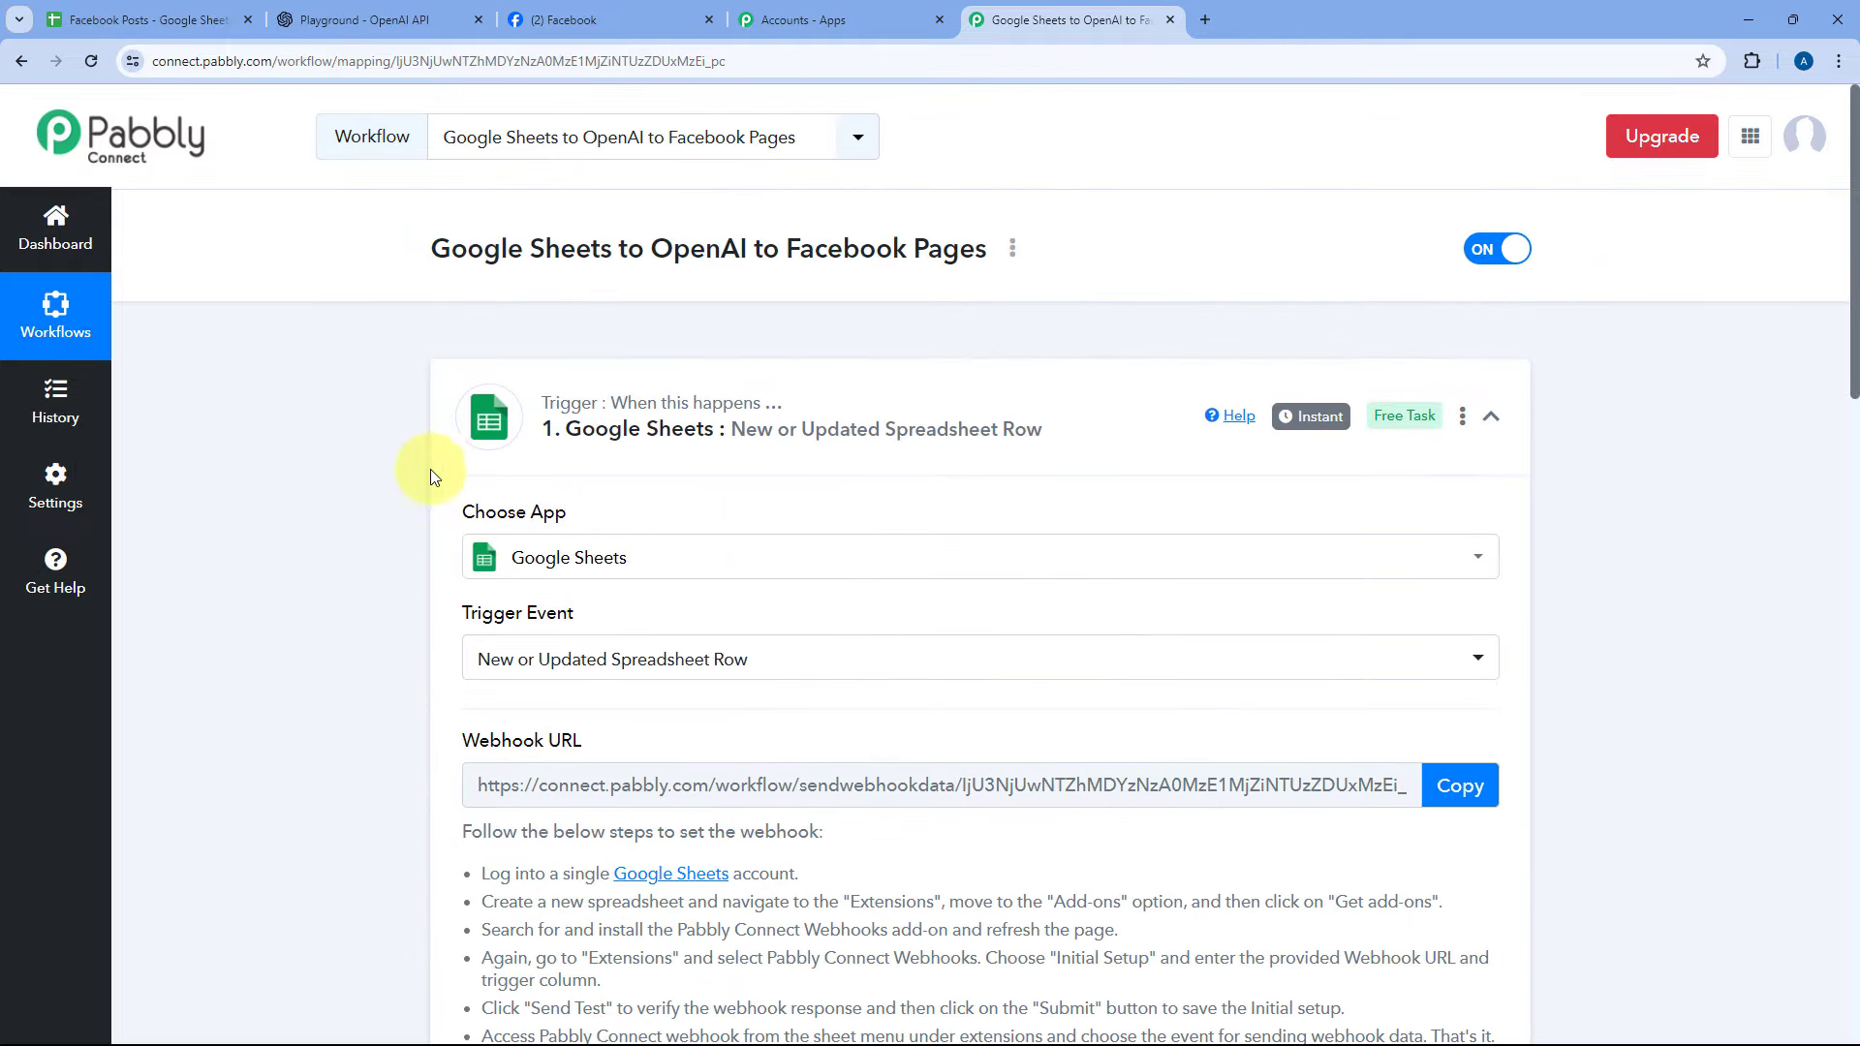
pyautogui.scroll(-5, 409, 514)
pyautogui.scroll(-9, 356, 486)
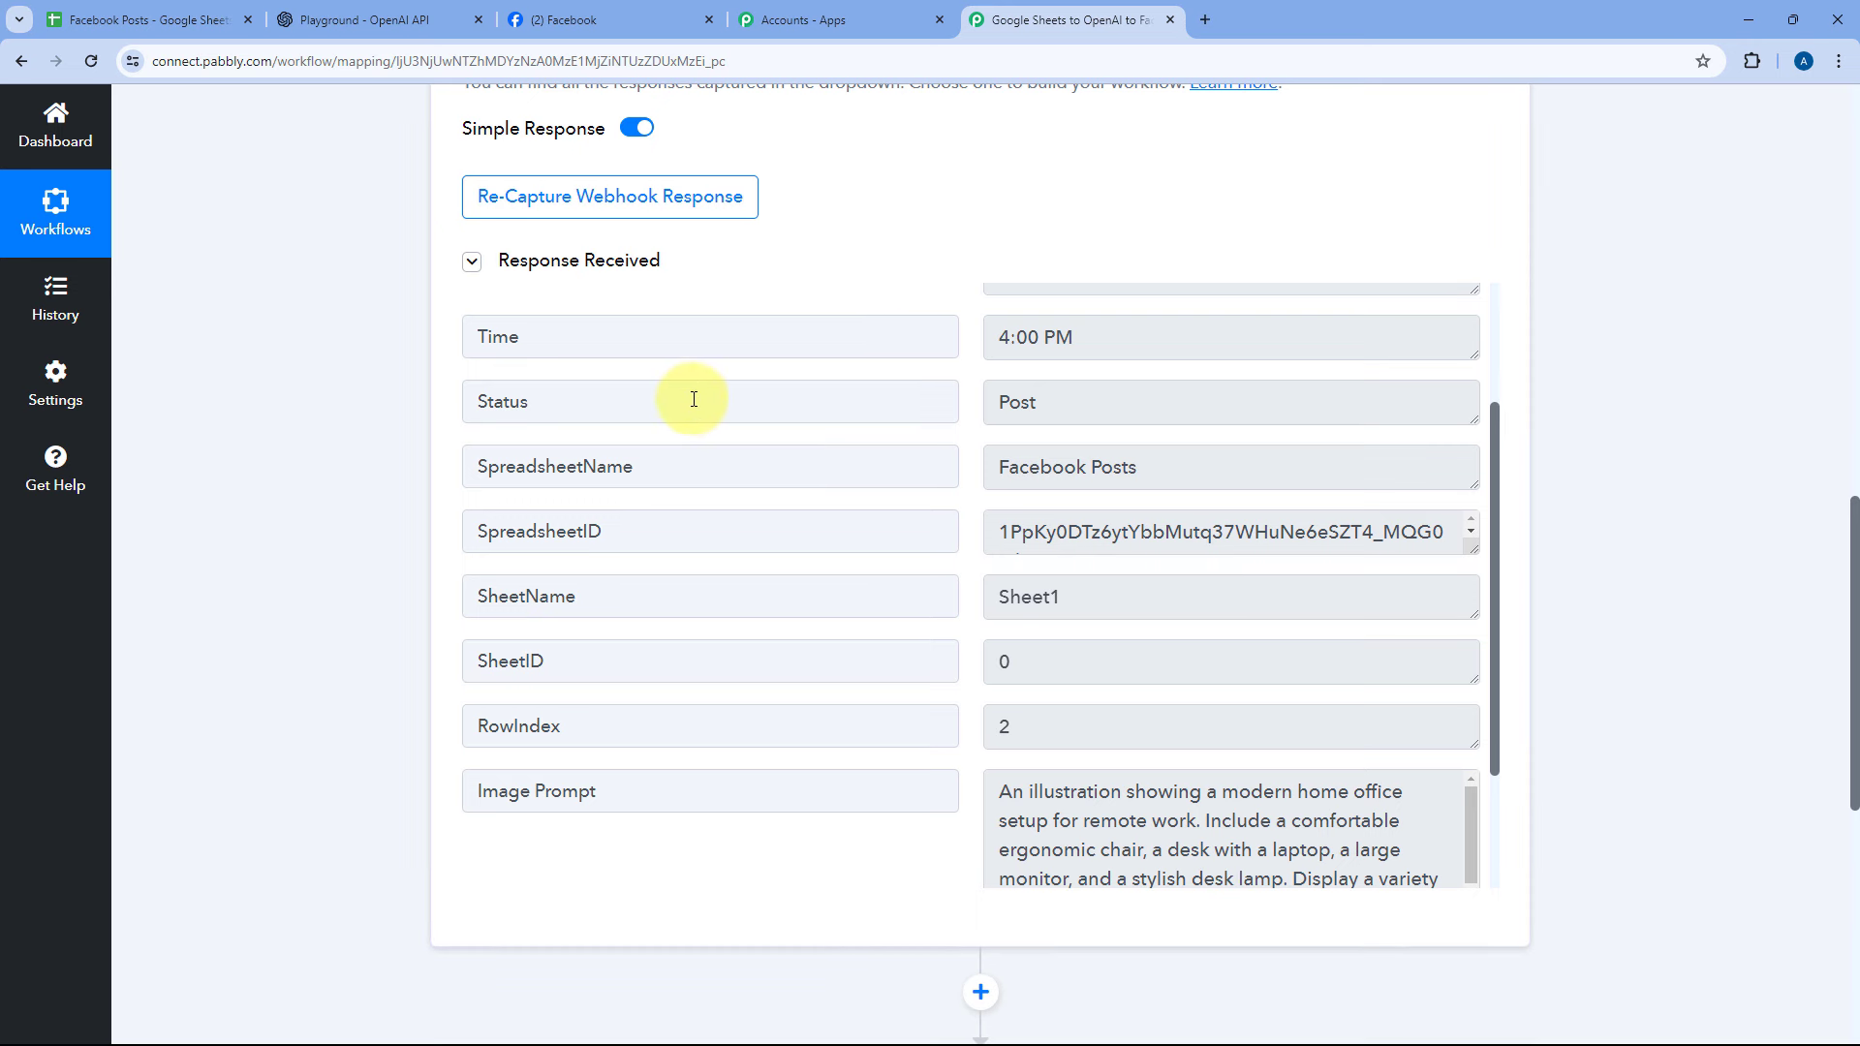
pyautogui.doubleClick(561, 394)
pyautogui.click(560, 400)
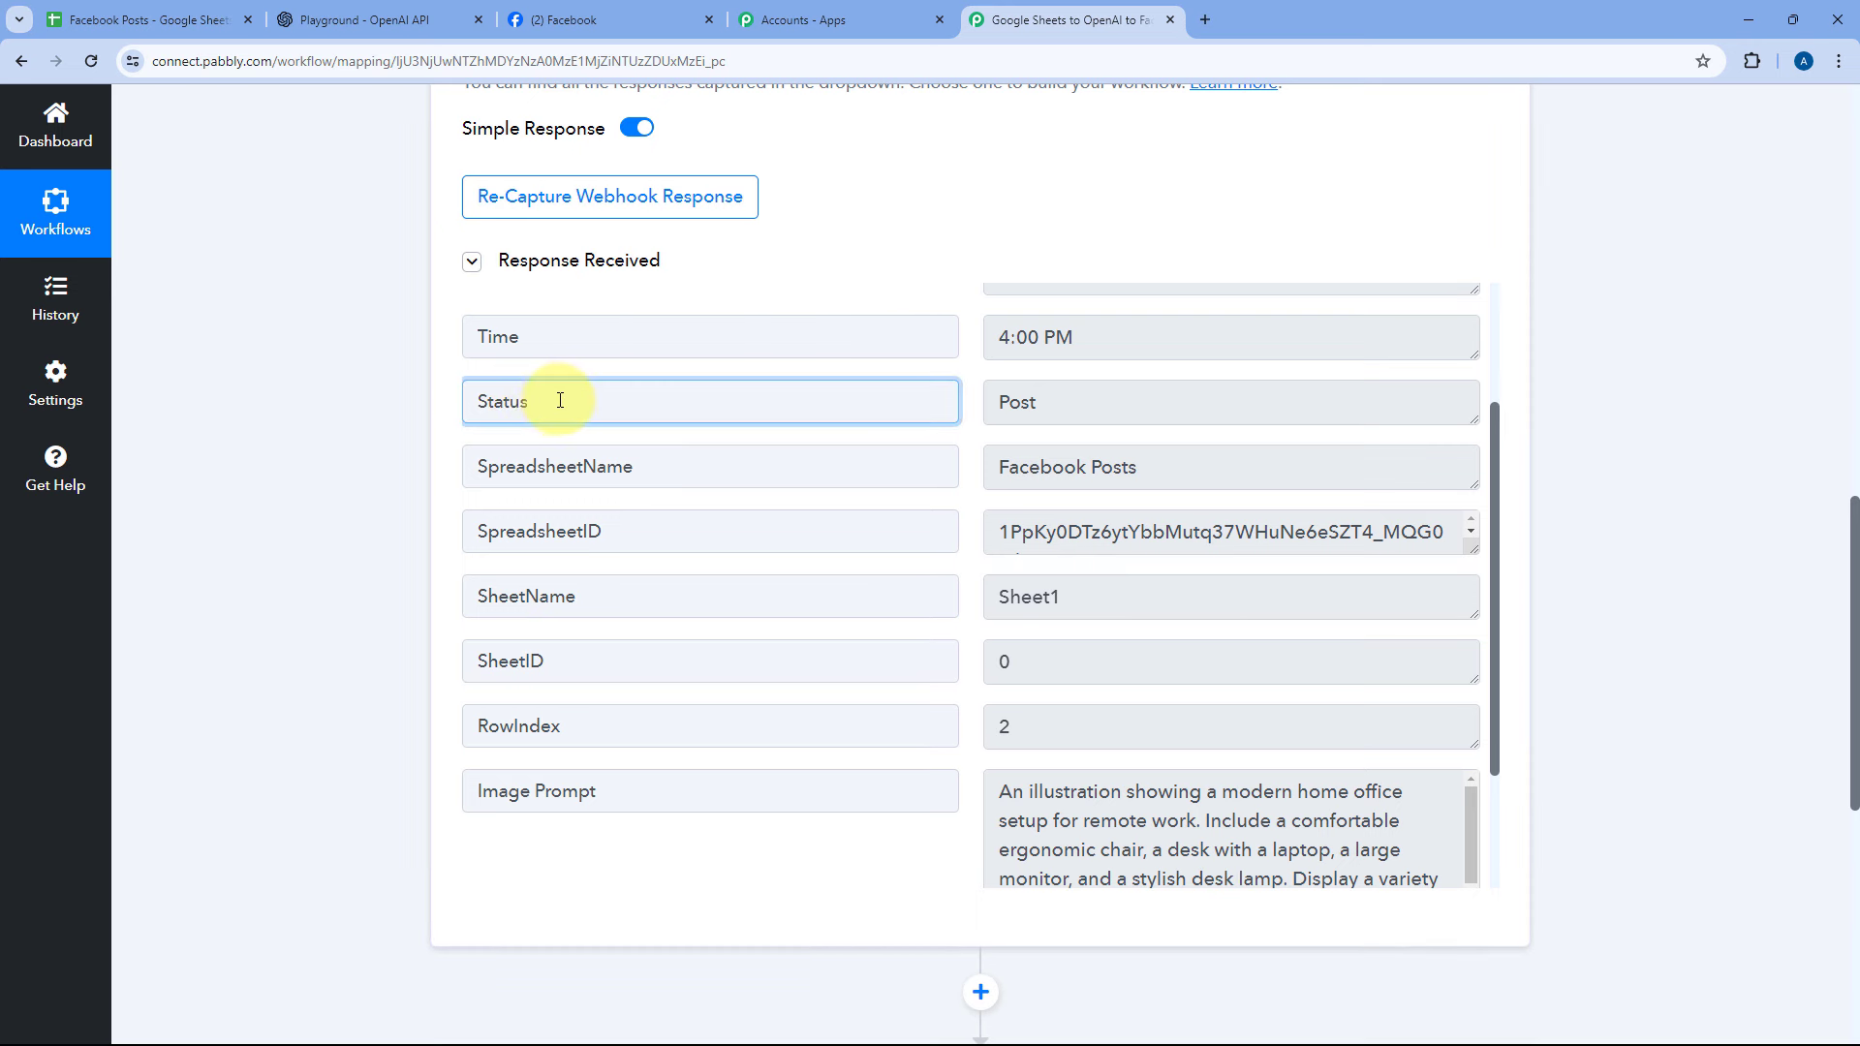
pyautogui.doubleClick(534, 399)
pyautogui.scroll(-5, 401, 426)
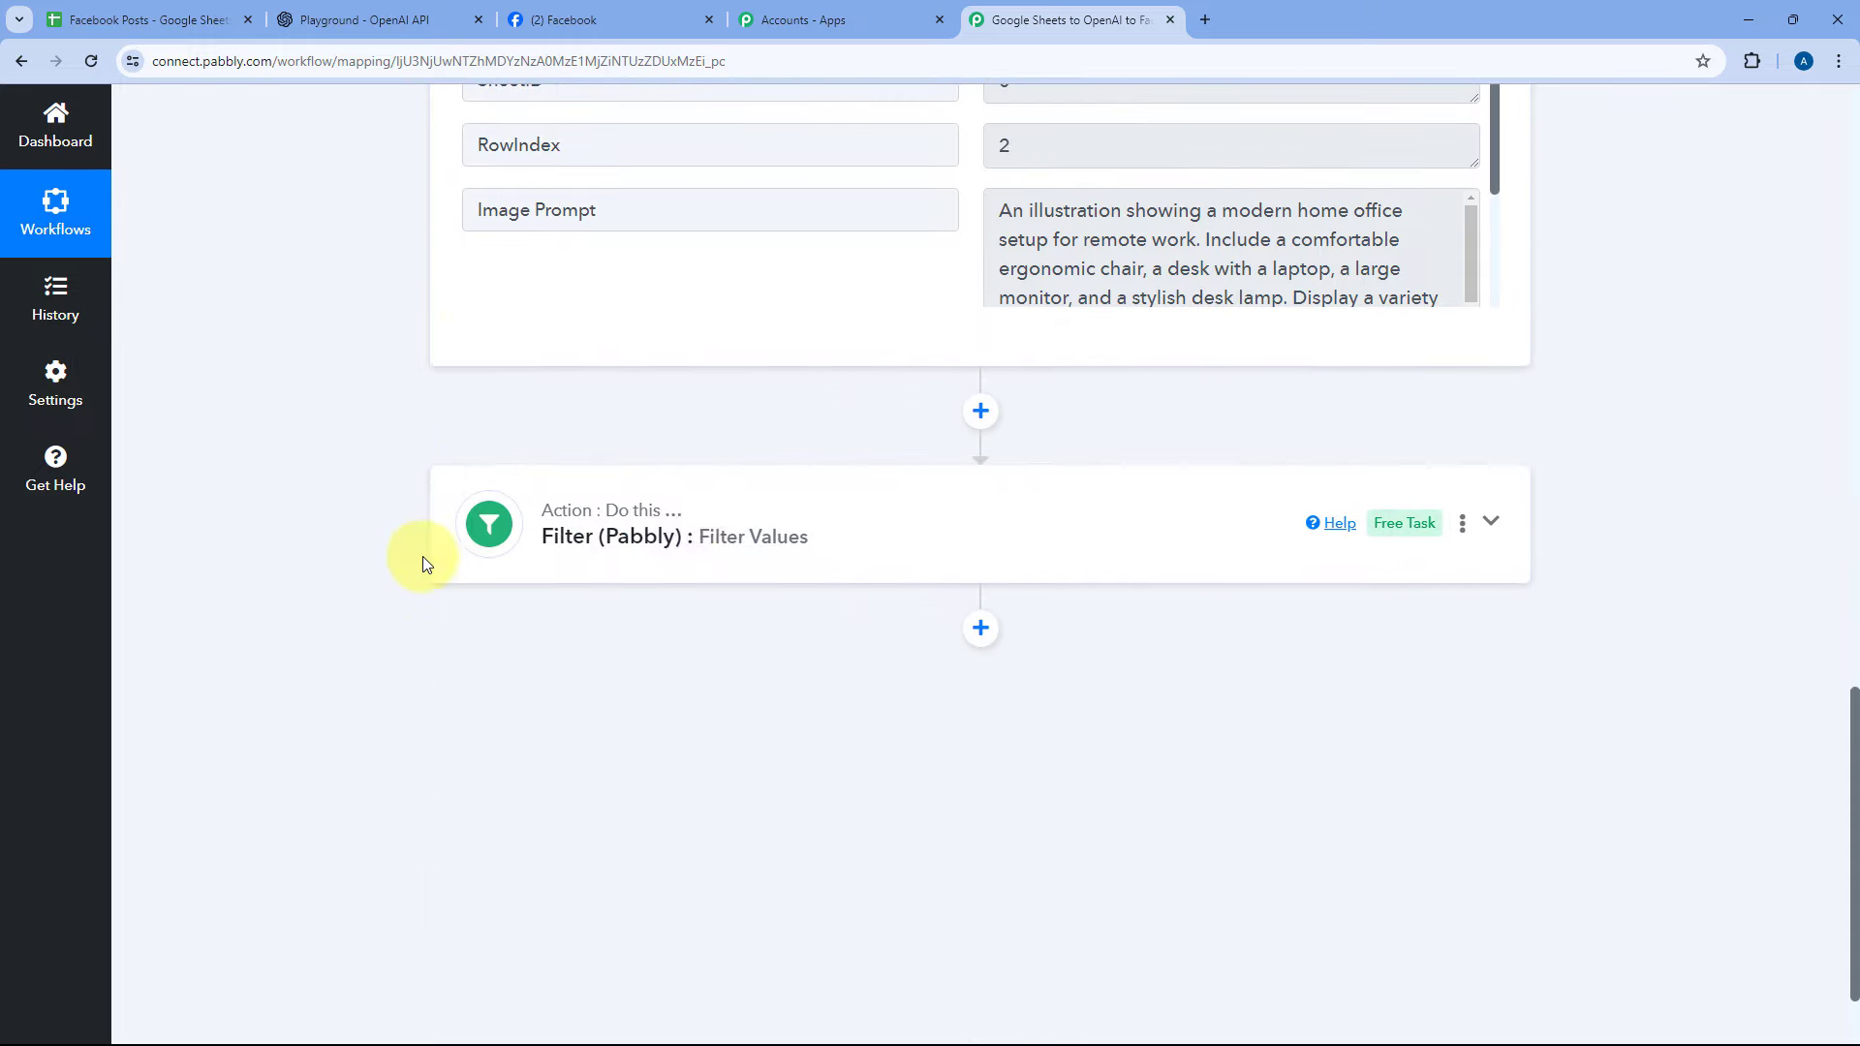
pyautogui.click(694, 506)
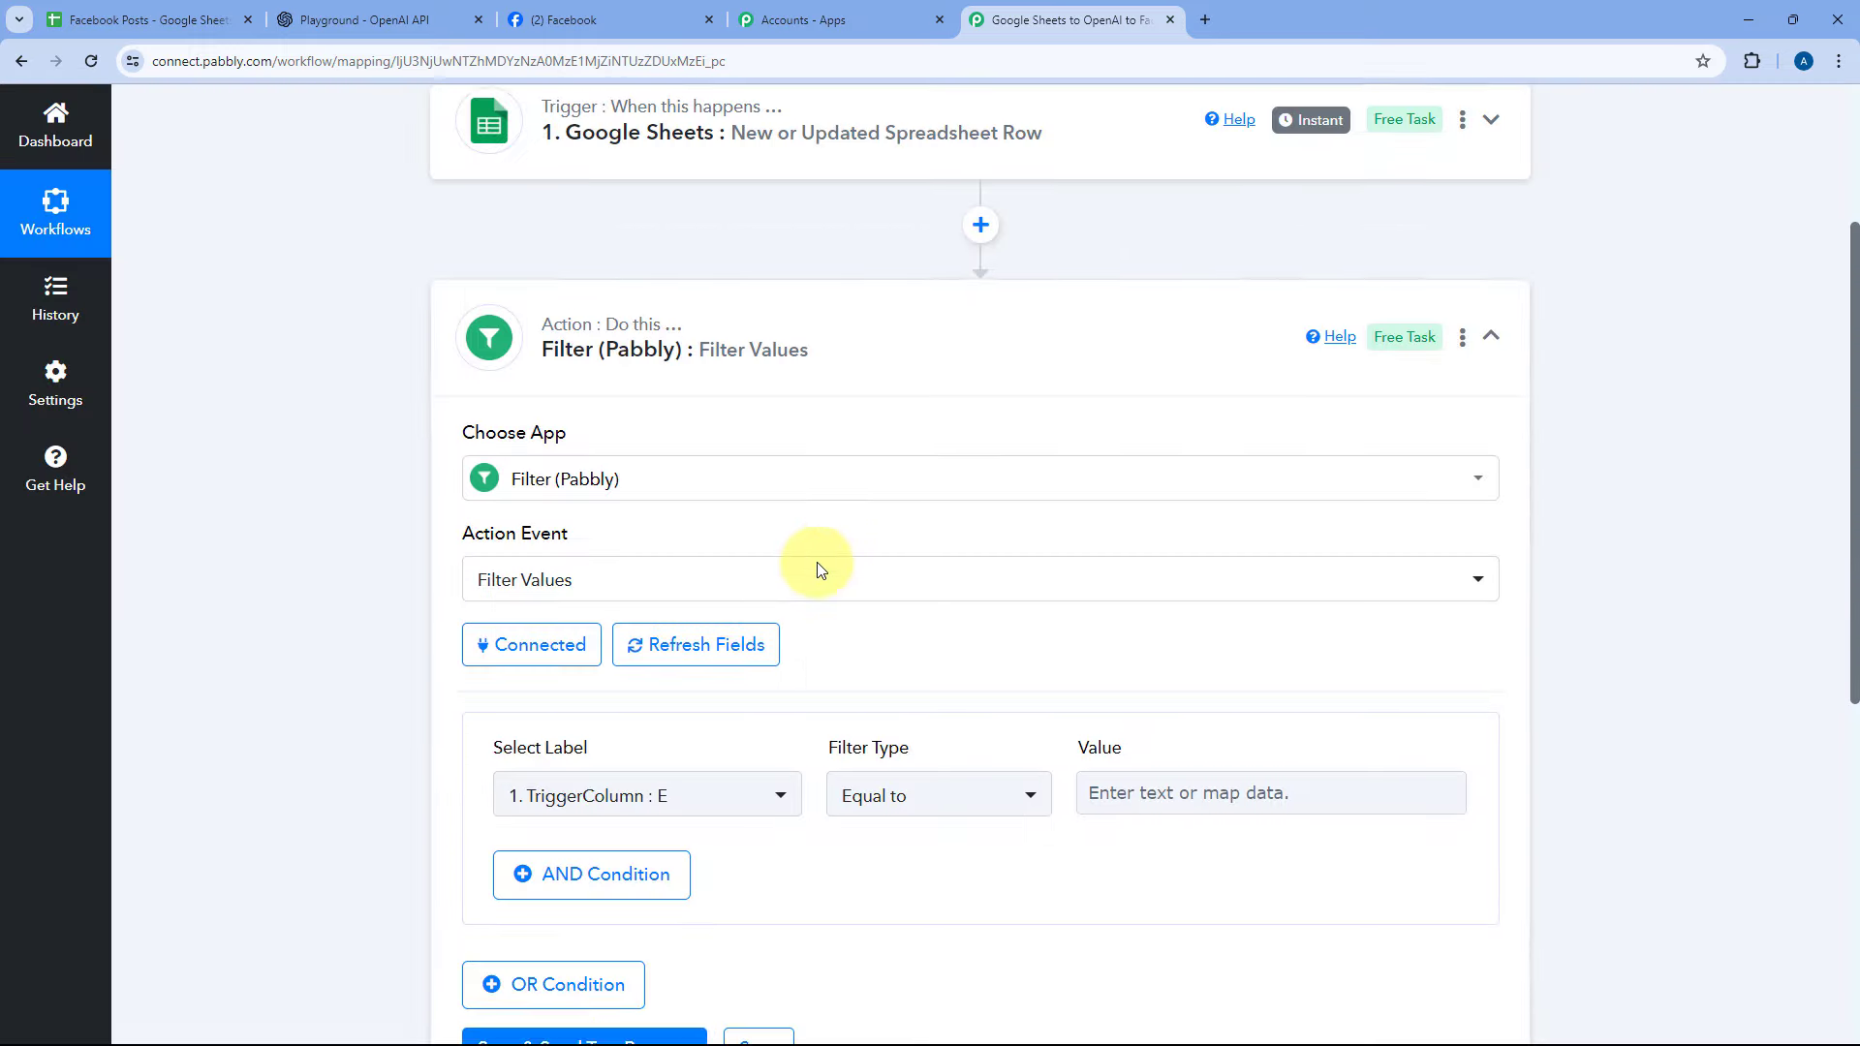
pyautogui.scroll(-5, 810, 562)
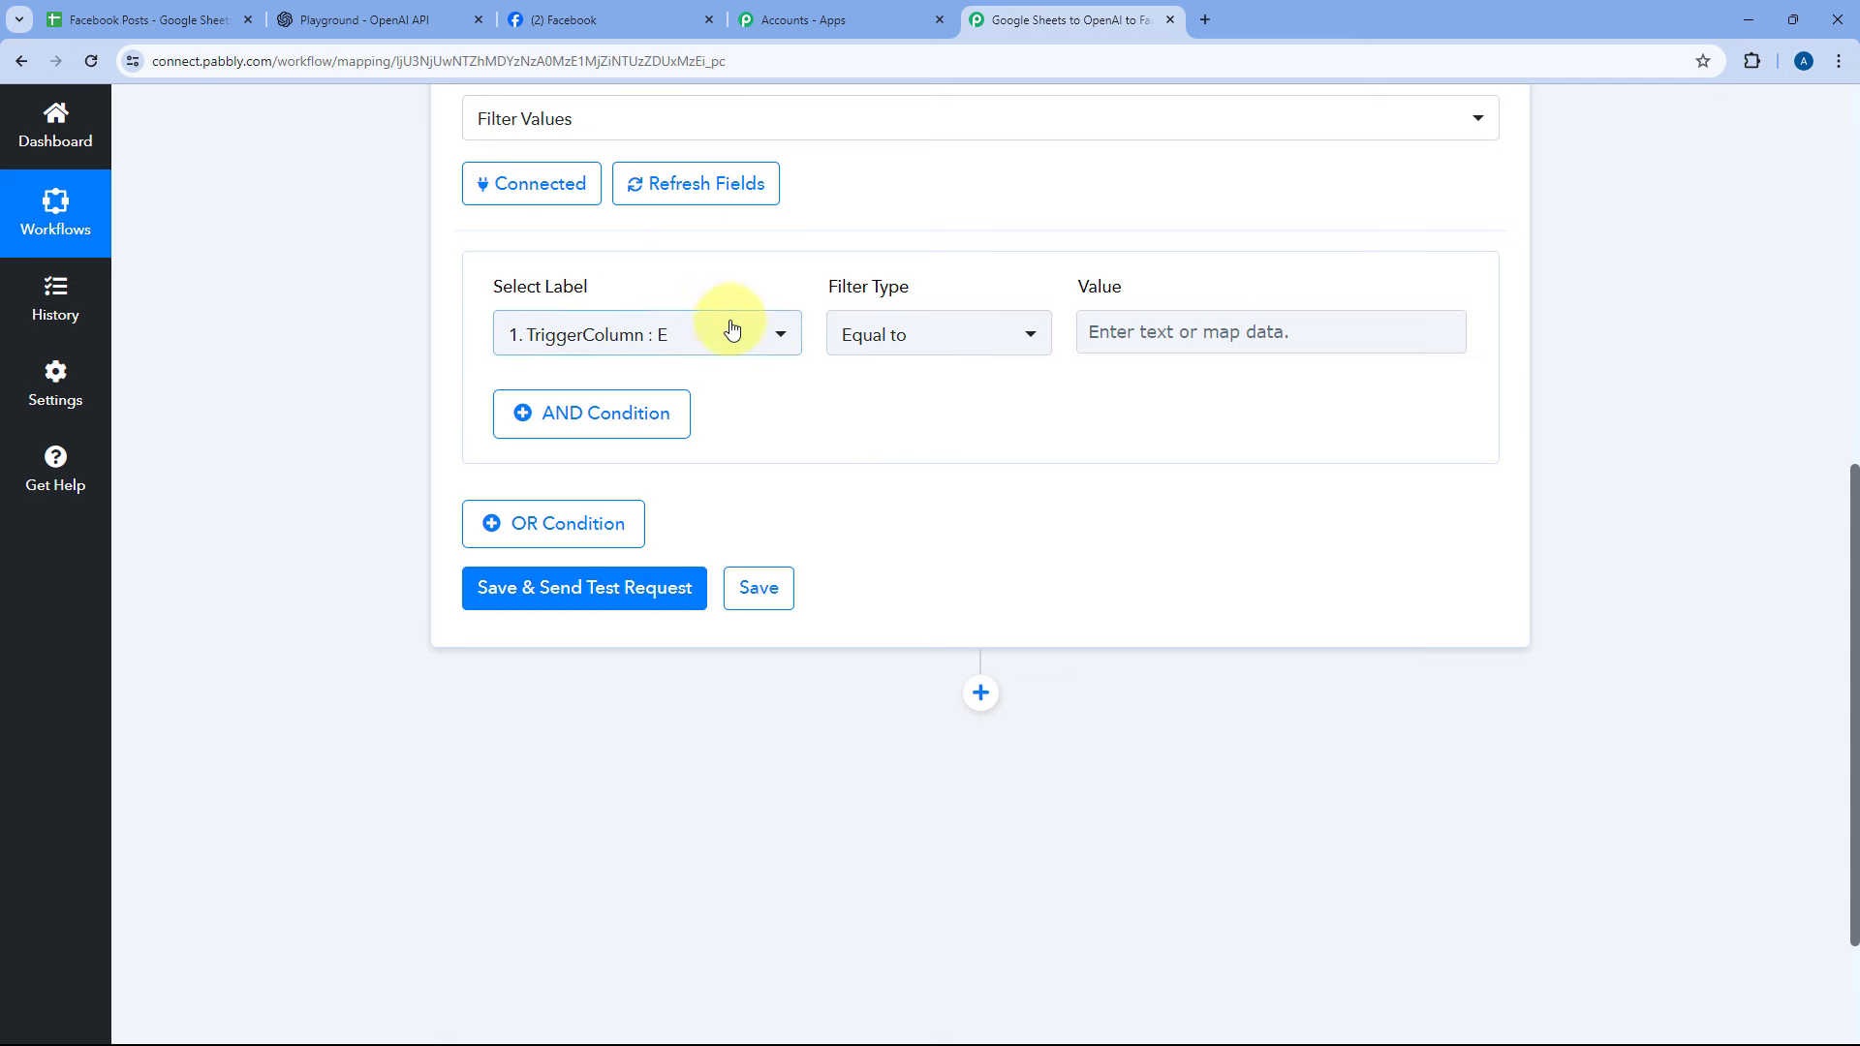
# - Set the filter condition's label to the Status field from the Google Sheets trigger
pyautogui.click(759, 335)
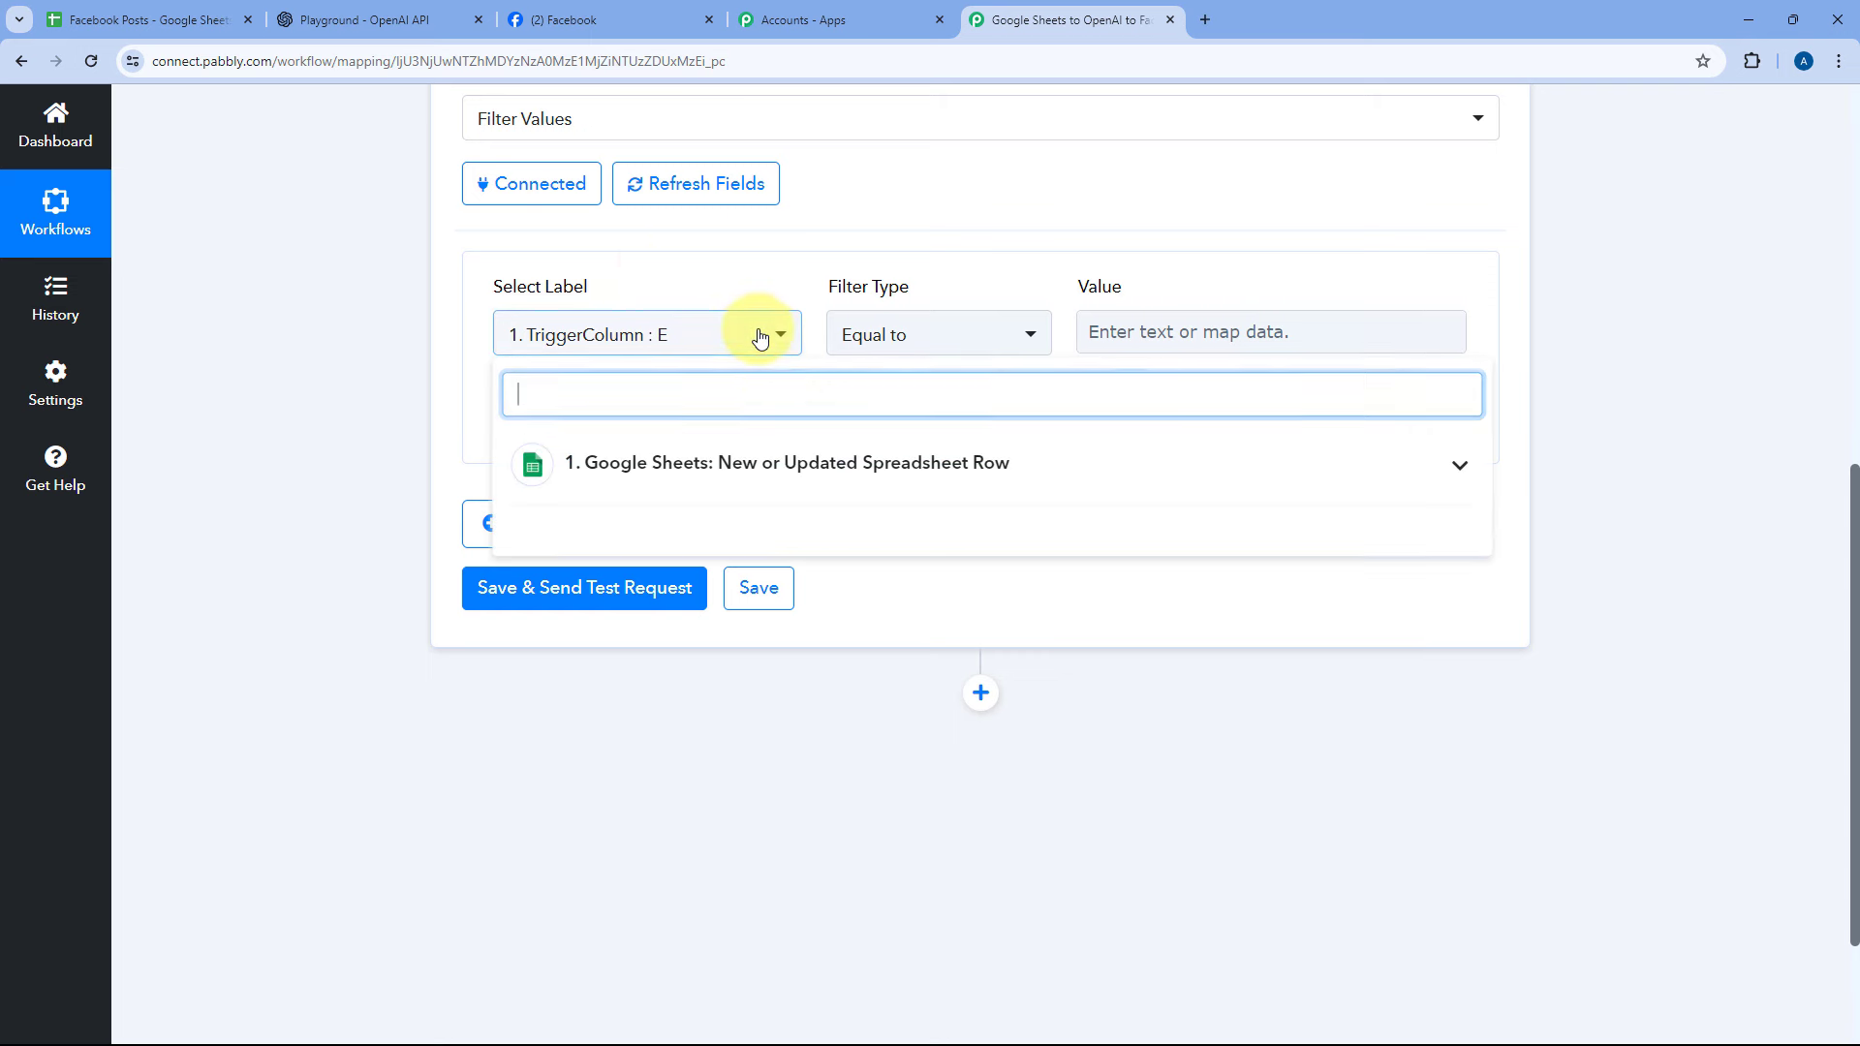
pyautogui.click(765, 460)
pyautogui.scroll(-1, 750, 541)
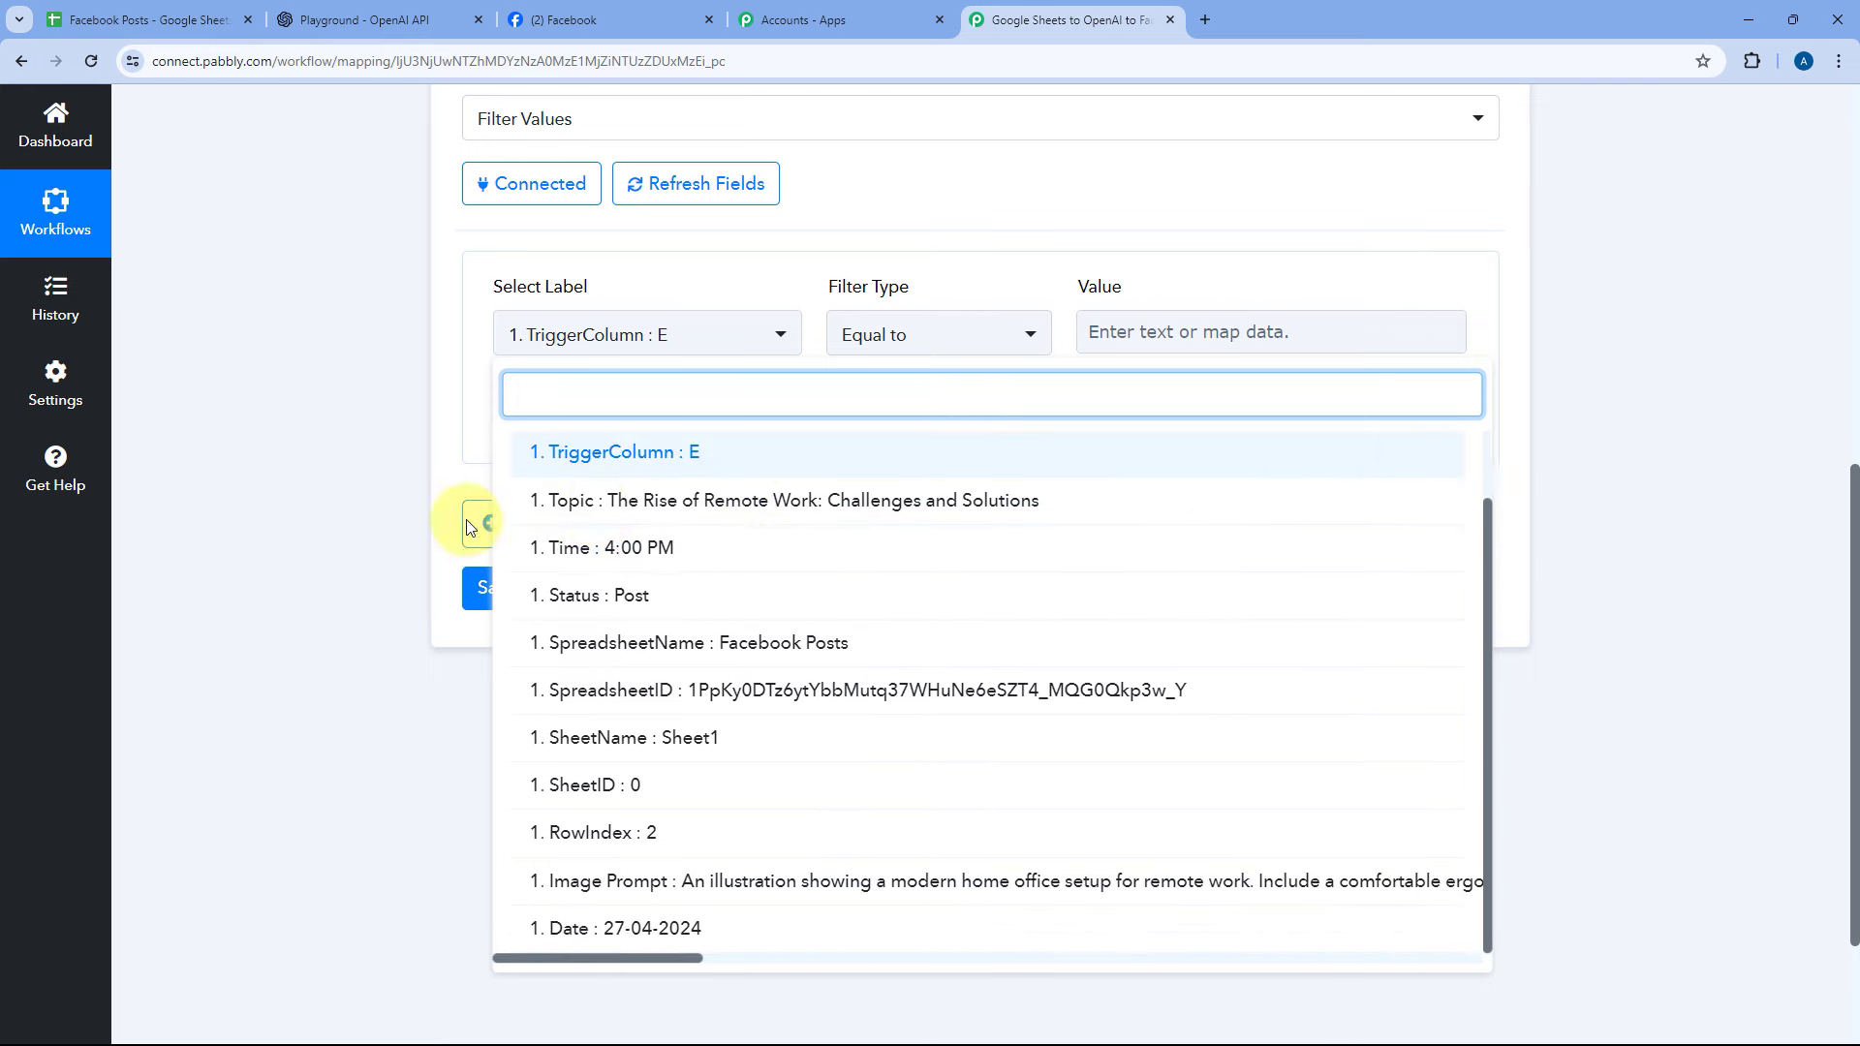
pyautogui.click(591, 607)
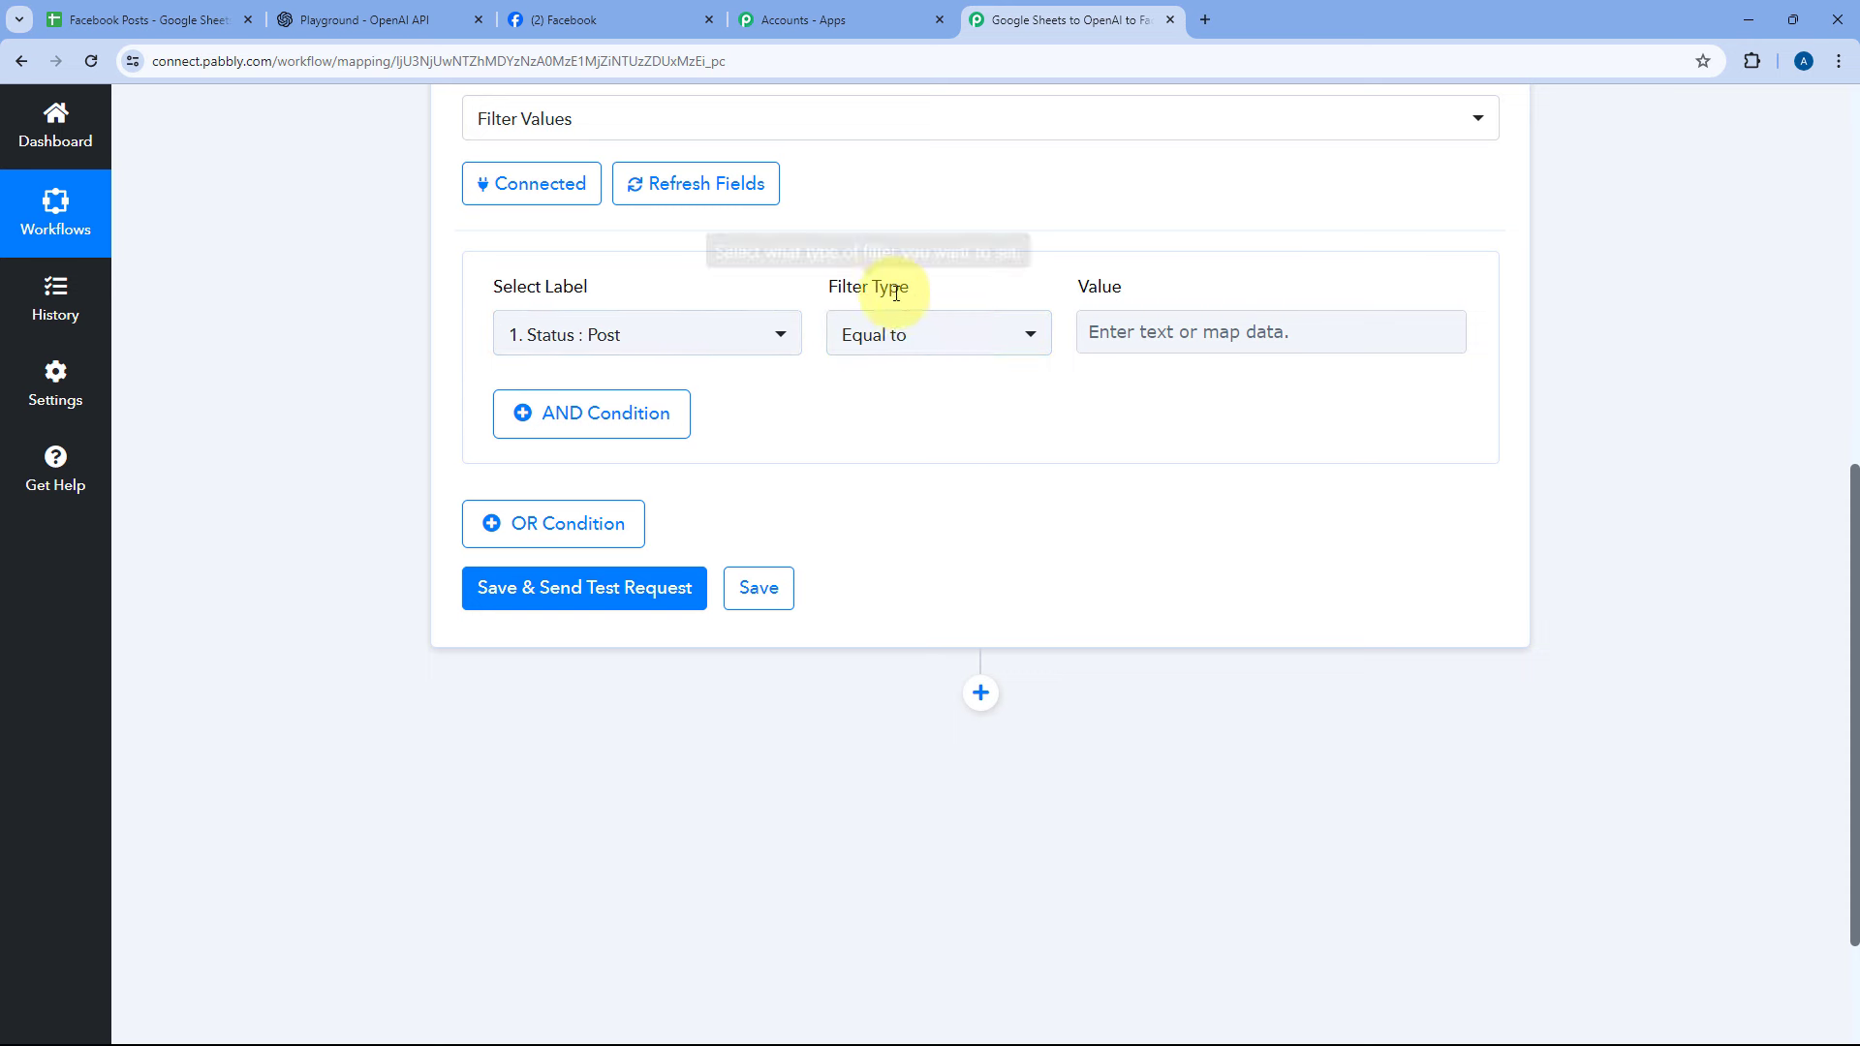
# - Set the Status condition's filter type to Equal to and its value to Post
pyautogui.click(939, 341)
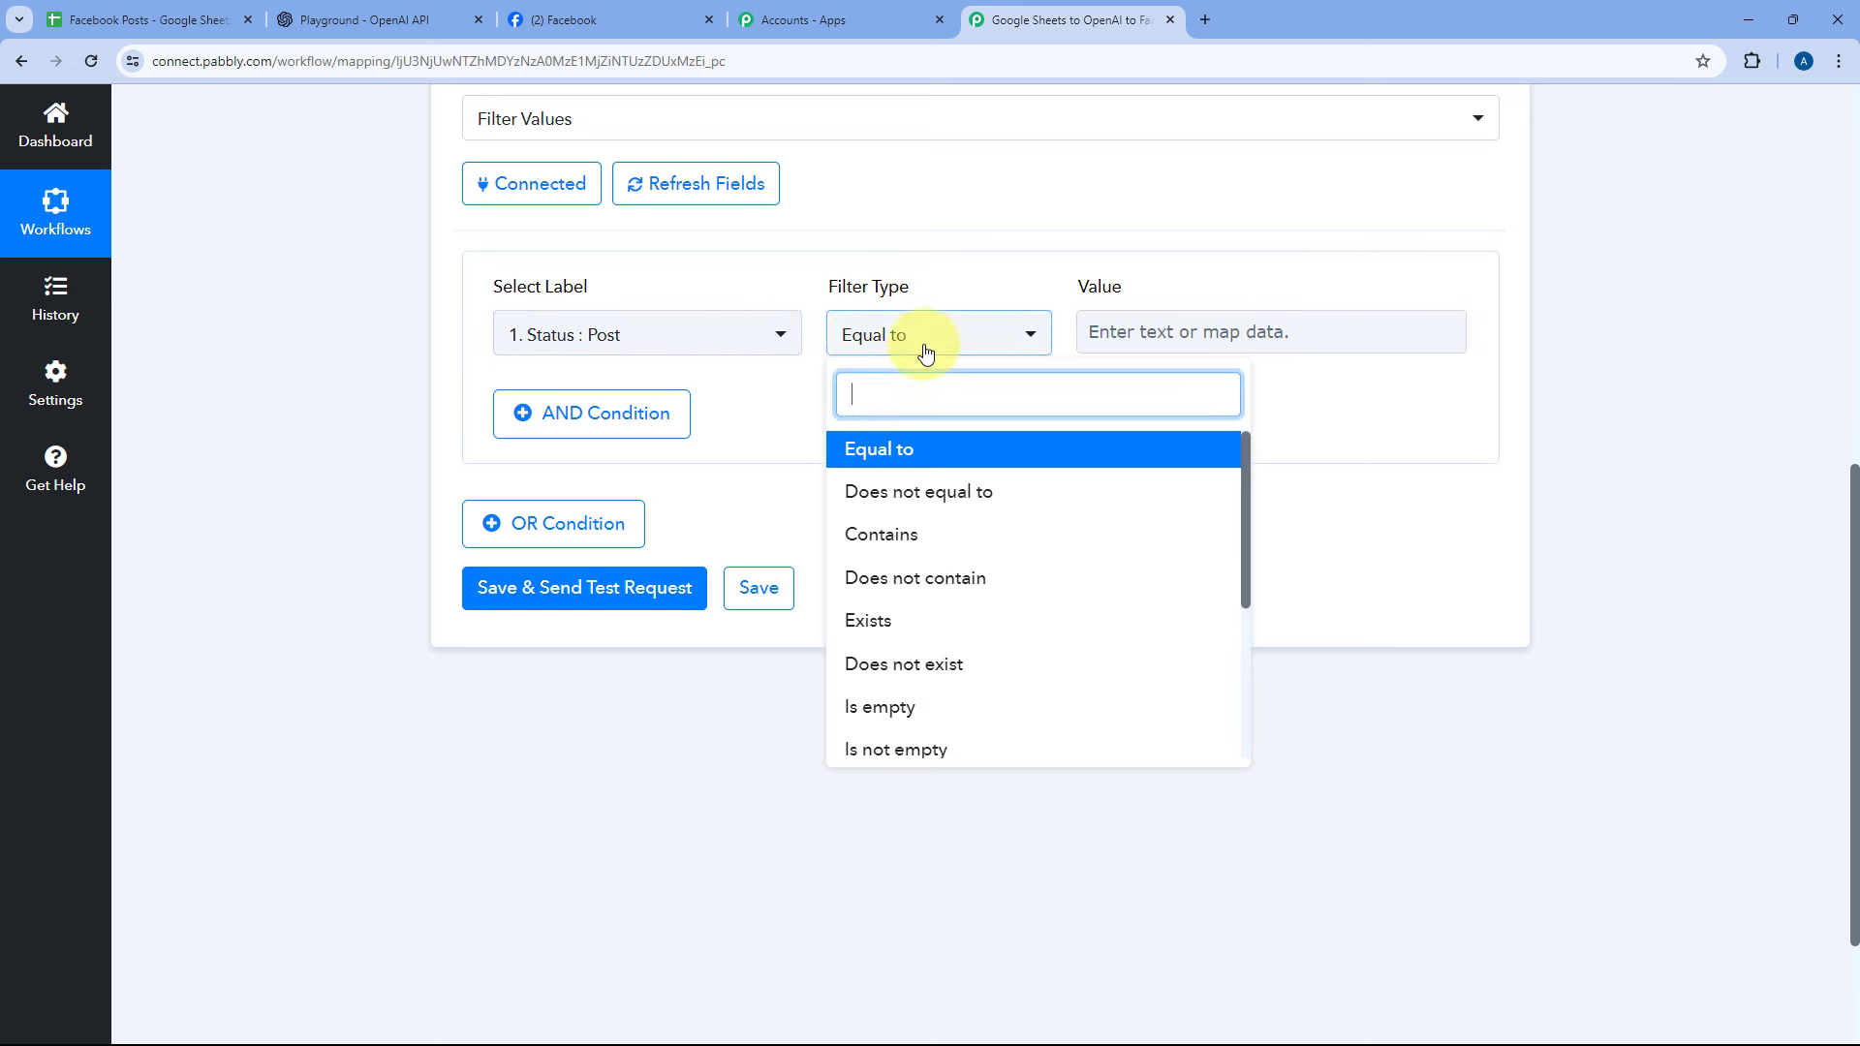
pyautogui.click(920, 455)
pyautogui.click(1146, 332)
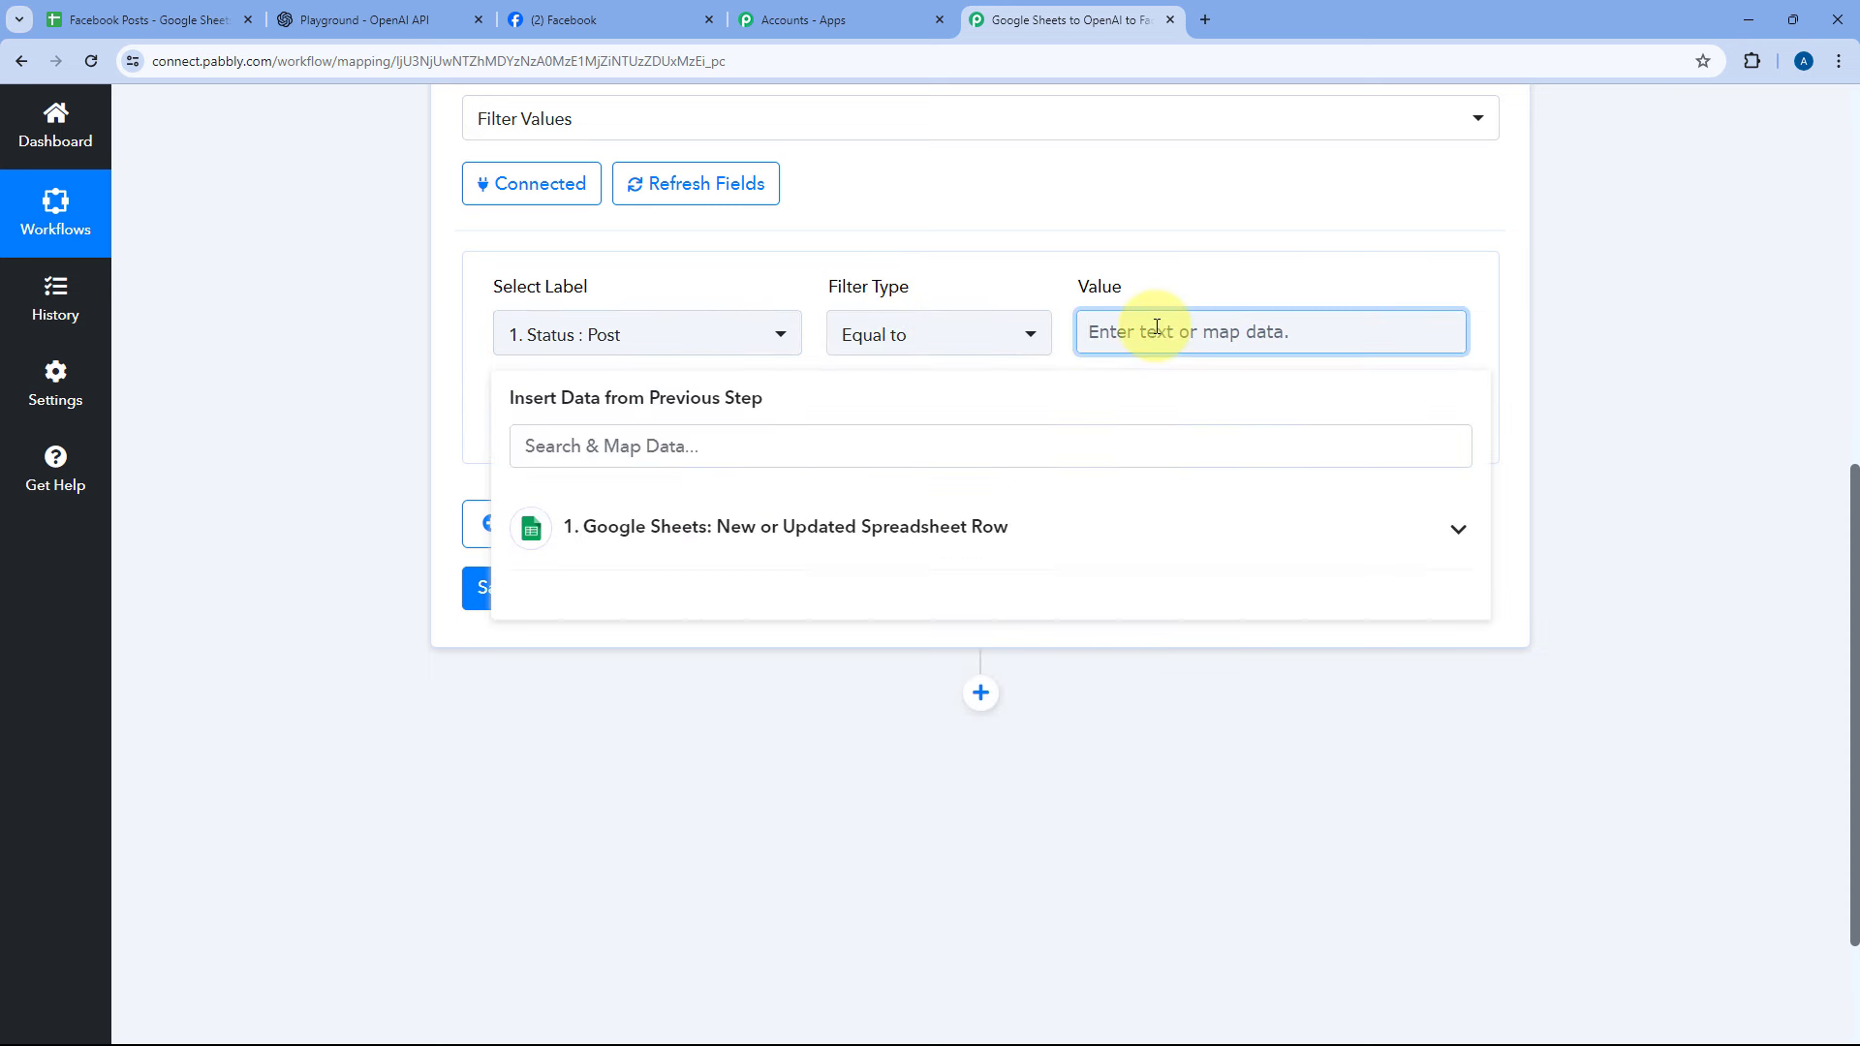
pyautogui.write('Post')
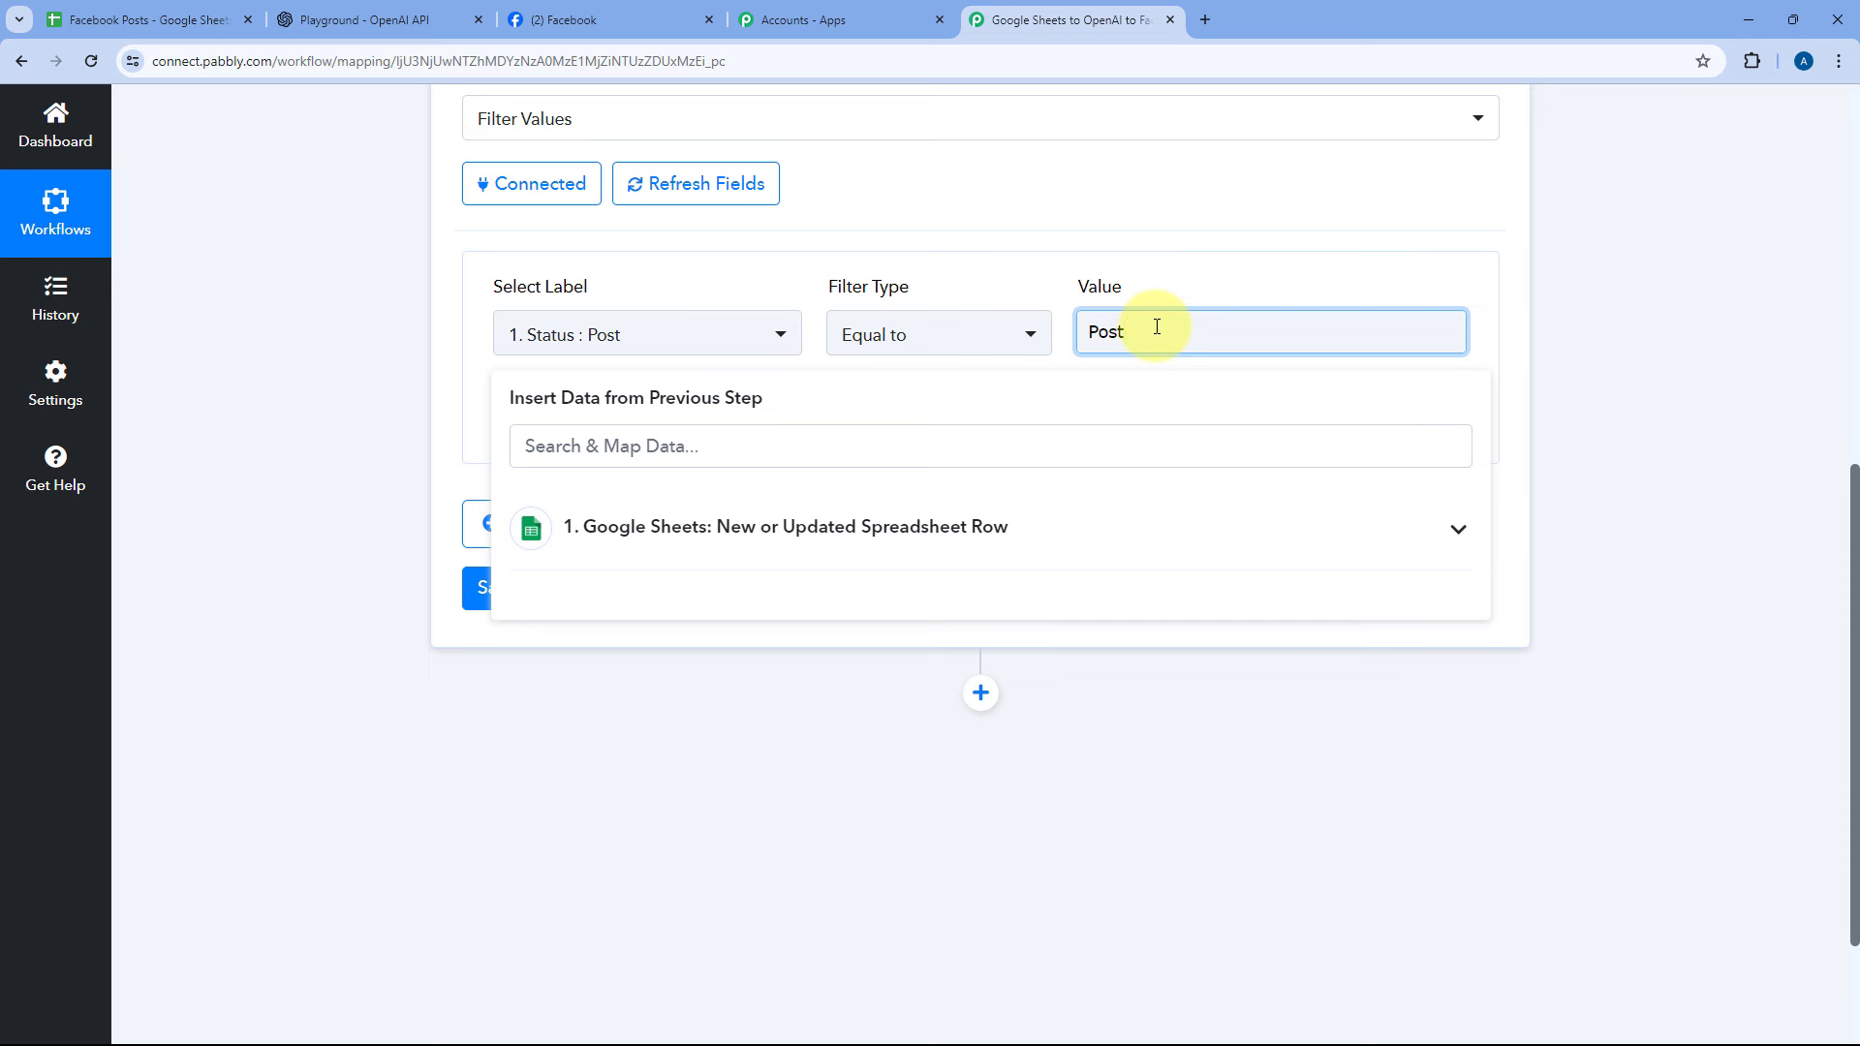
pyautogui.click(935, 262)
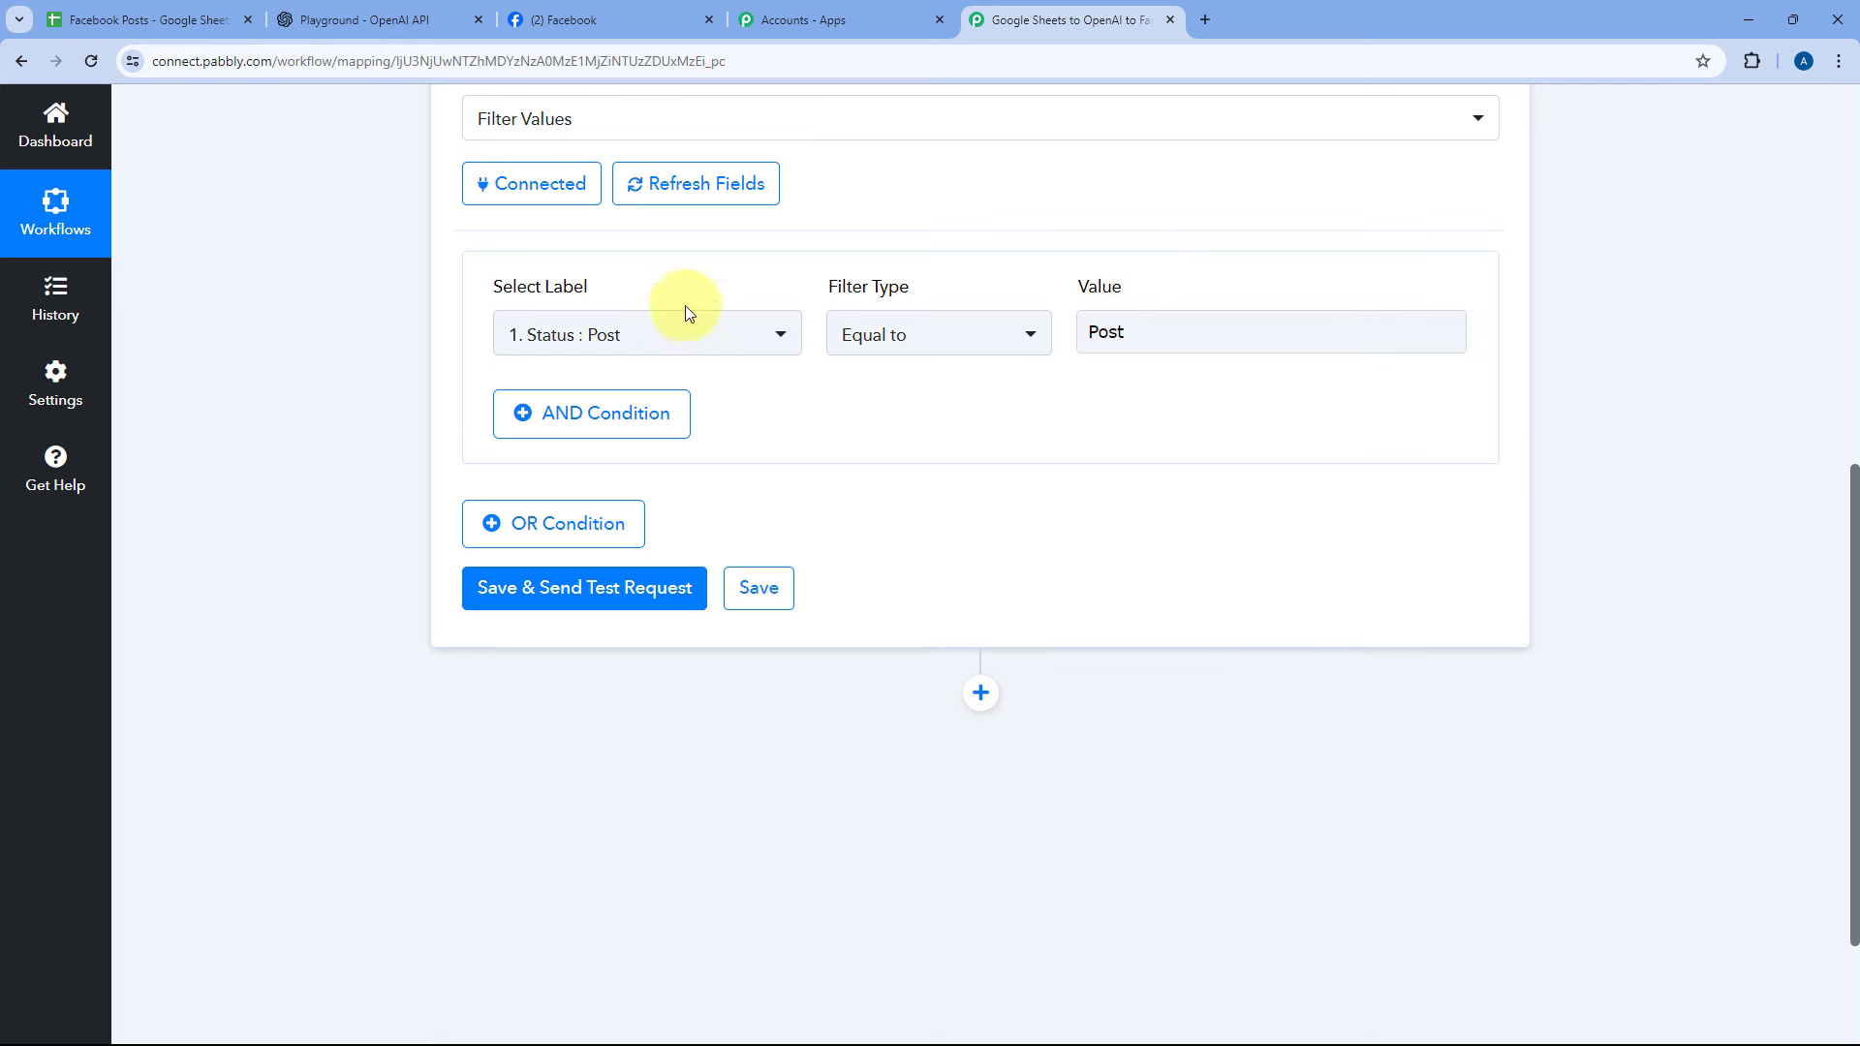
# - Save the filter with a test request, examine the received response's message, and collapse the Filter action
pyautogui.click(651, 584)
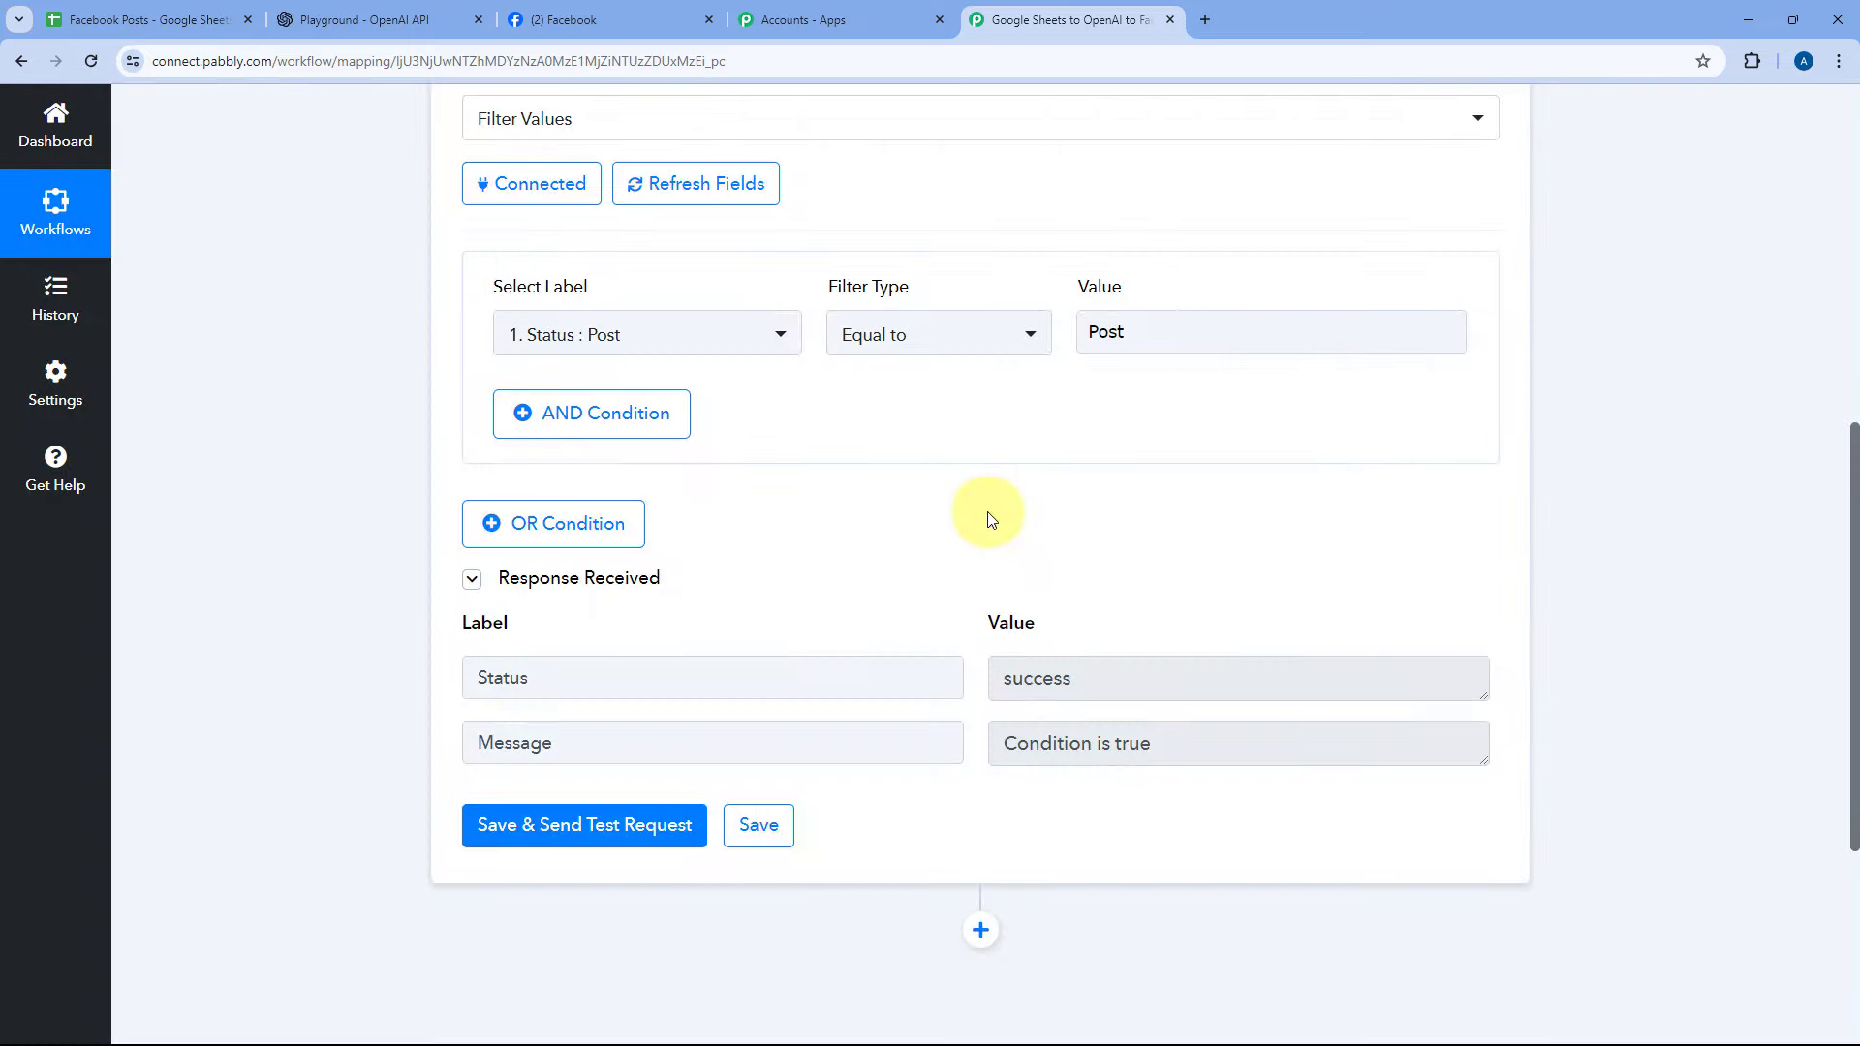
pyautogui.scroll(-3, 980, 513)
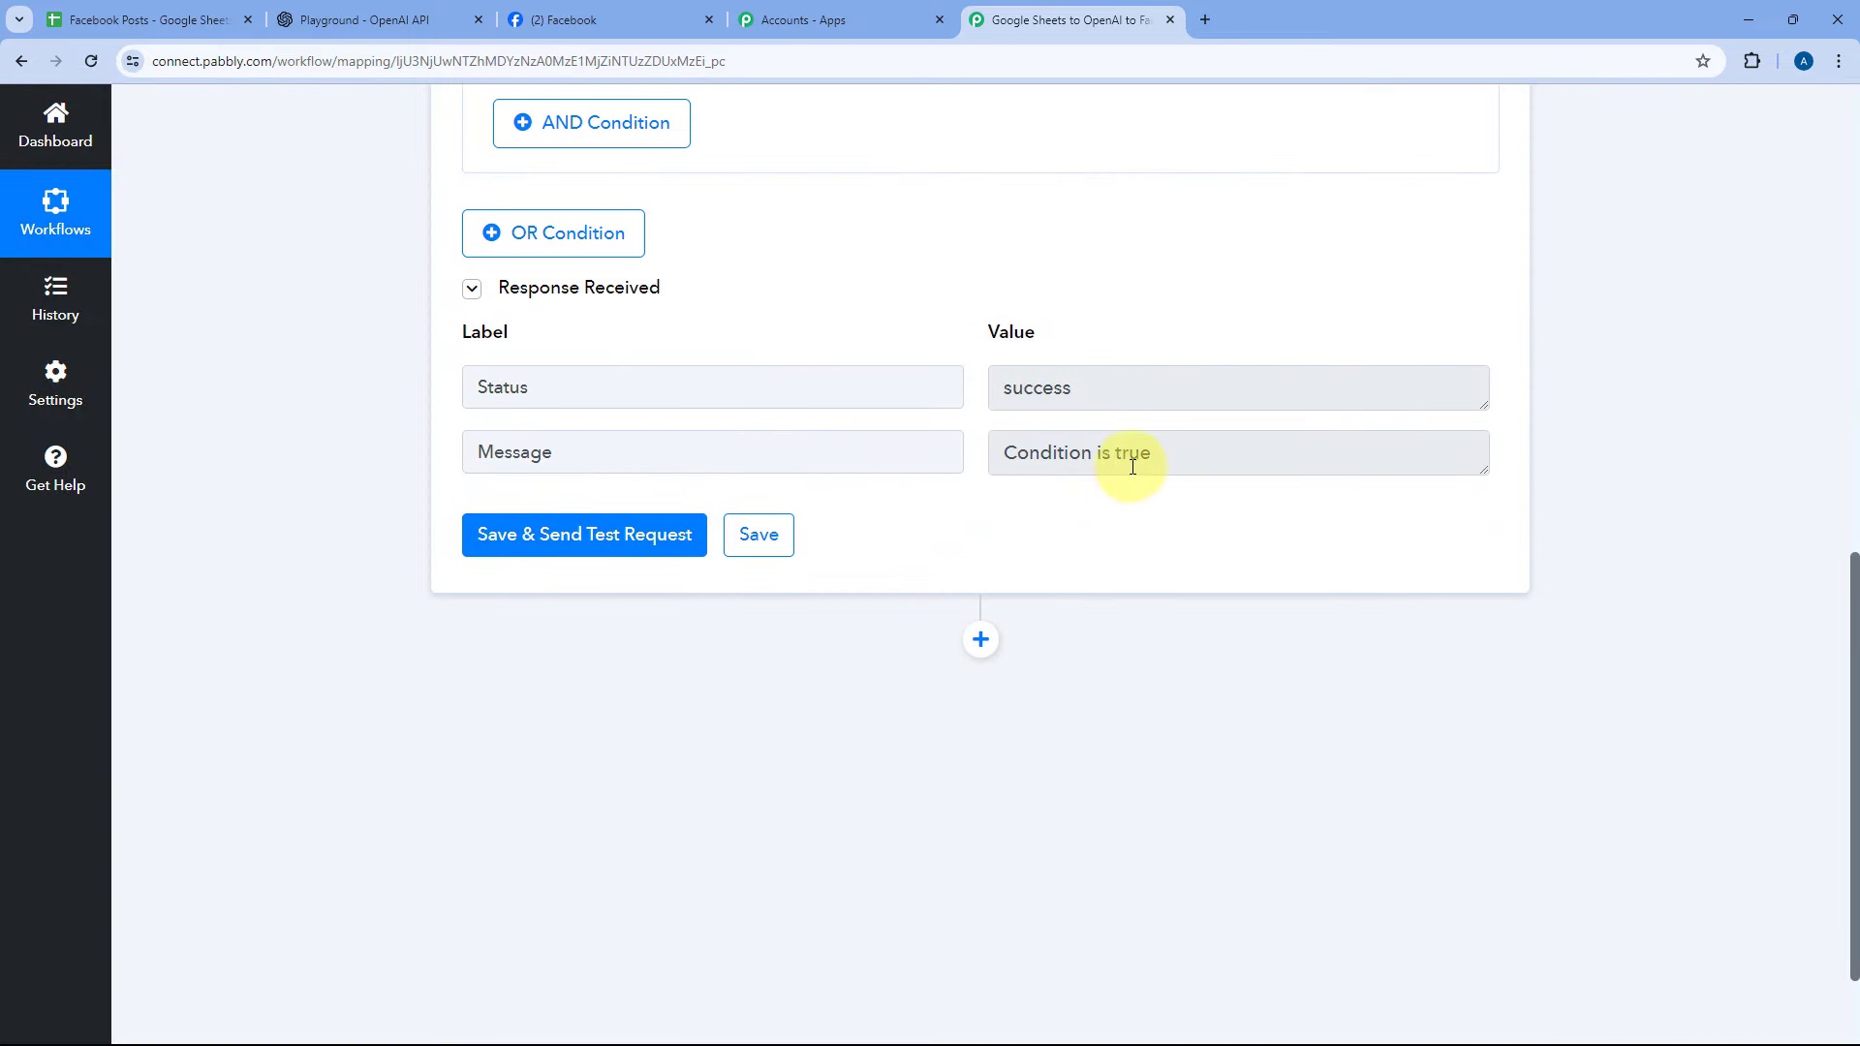
pyautogui.moveTo(1174, 454); pyautogui.dragTo(988, 453)
pyautogui.click(975, 447)
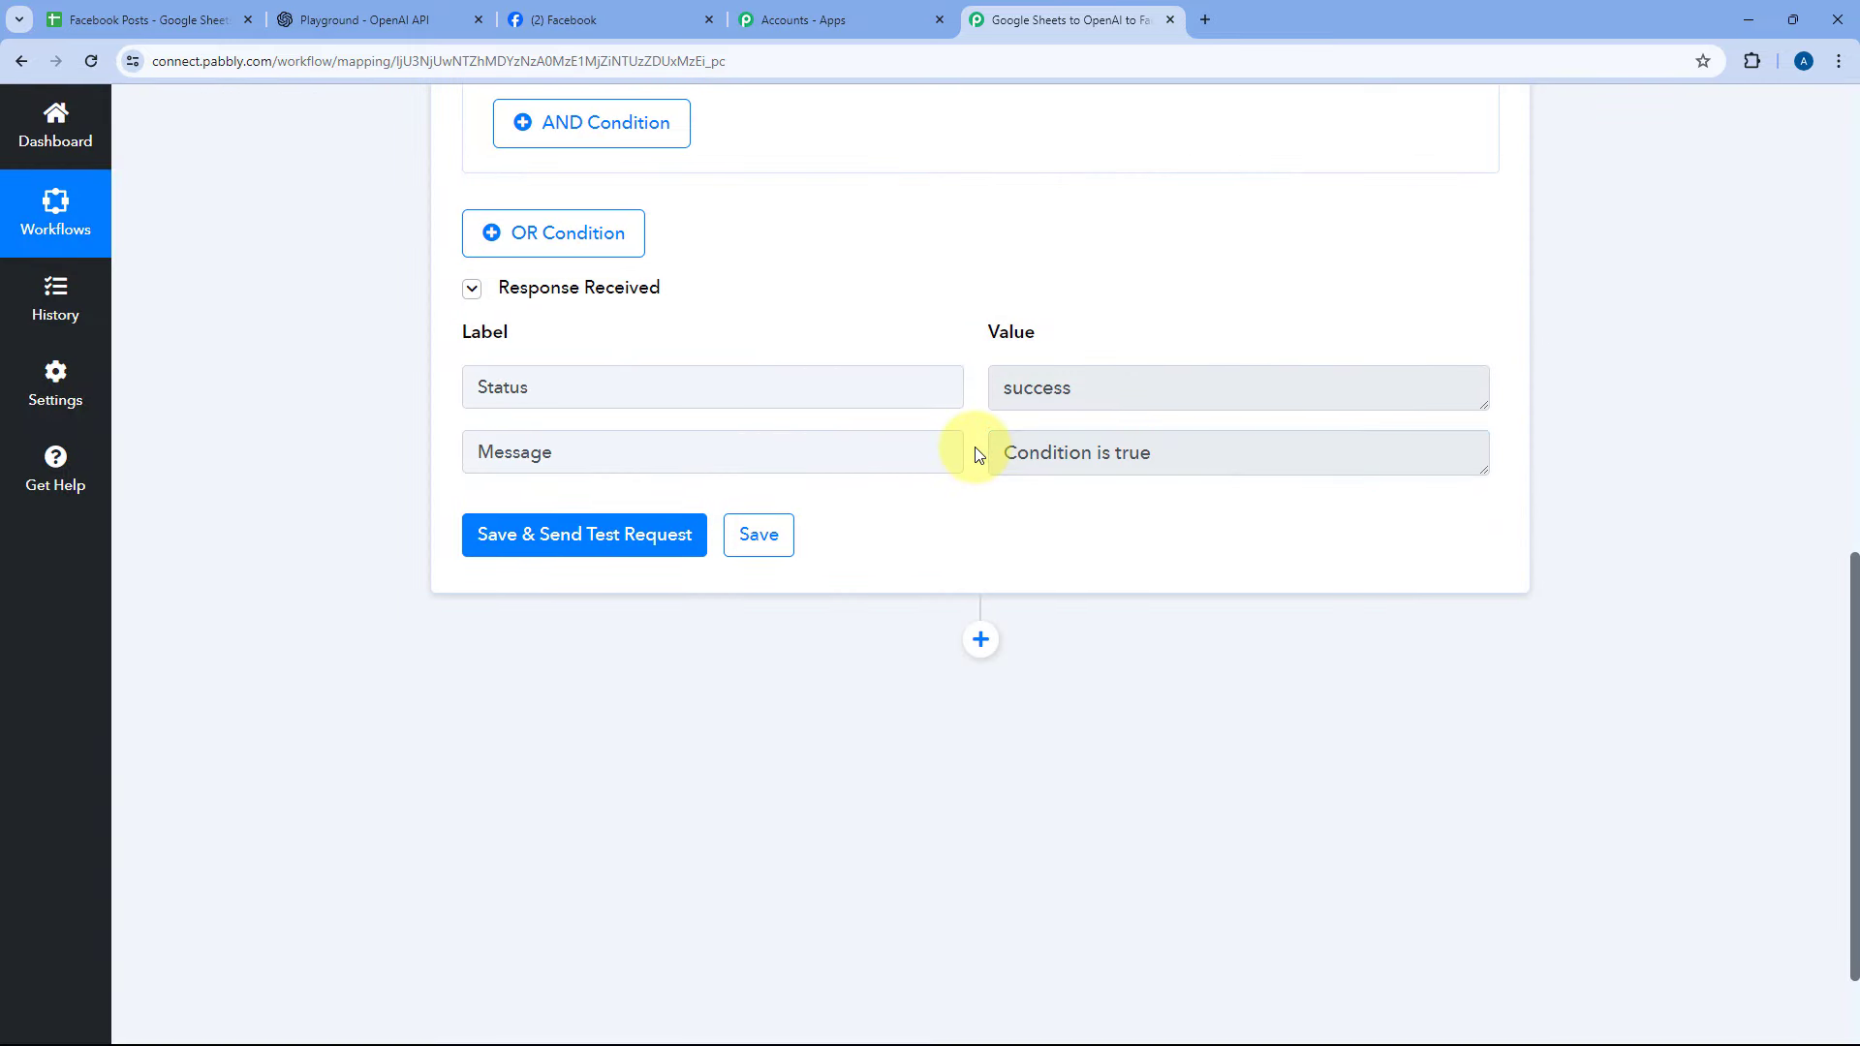
pyautogui.scroll(3, 969, 448)
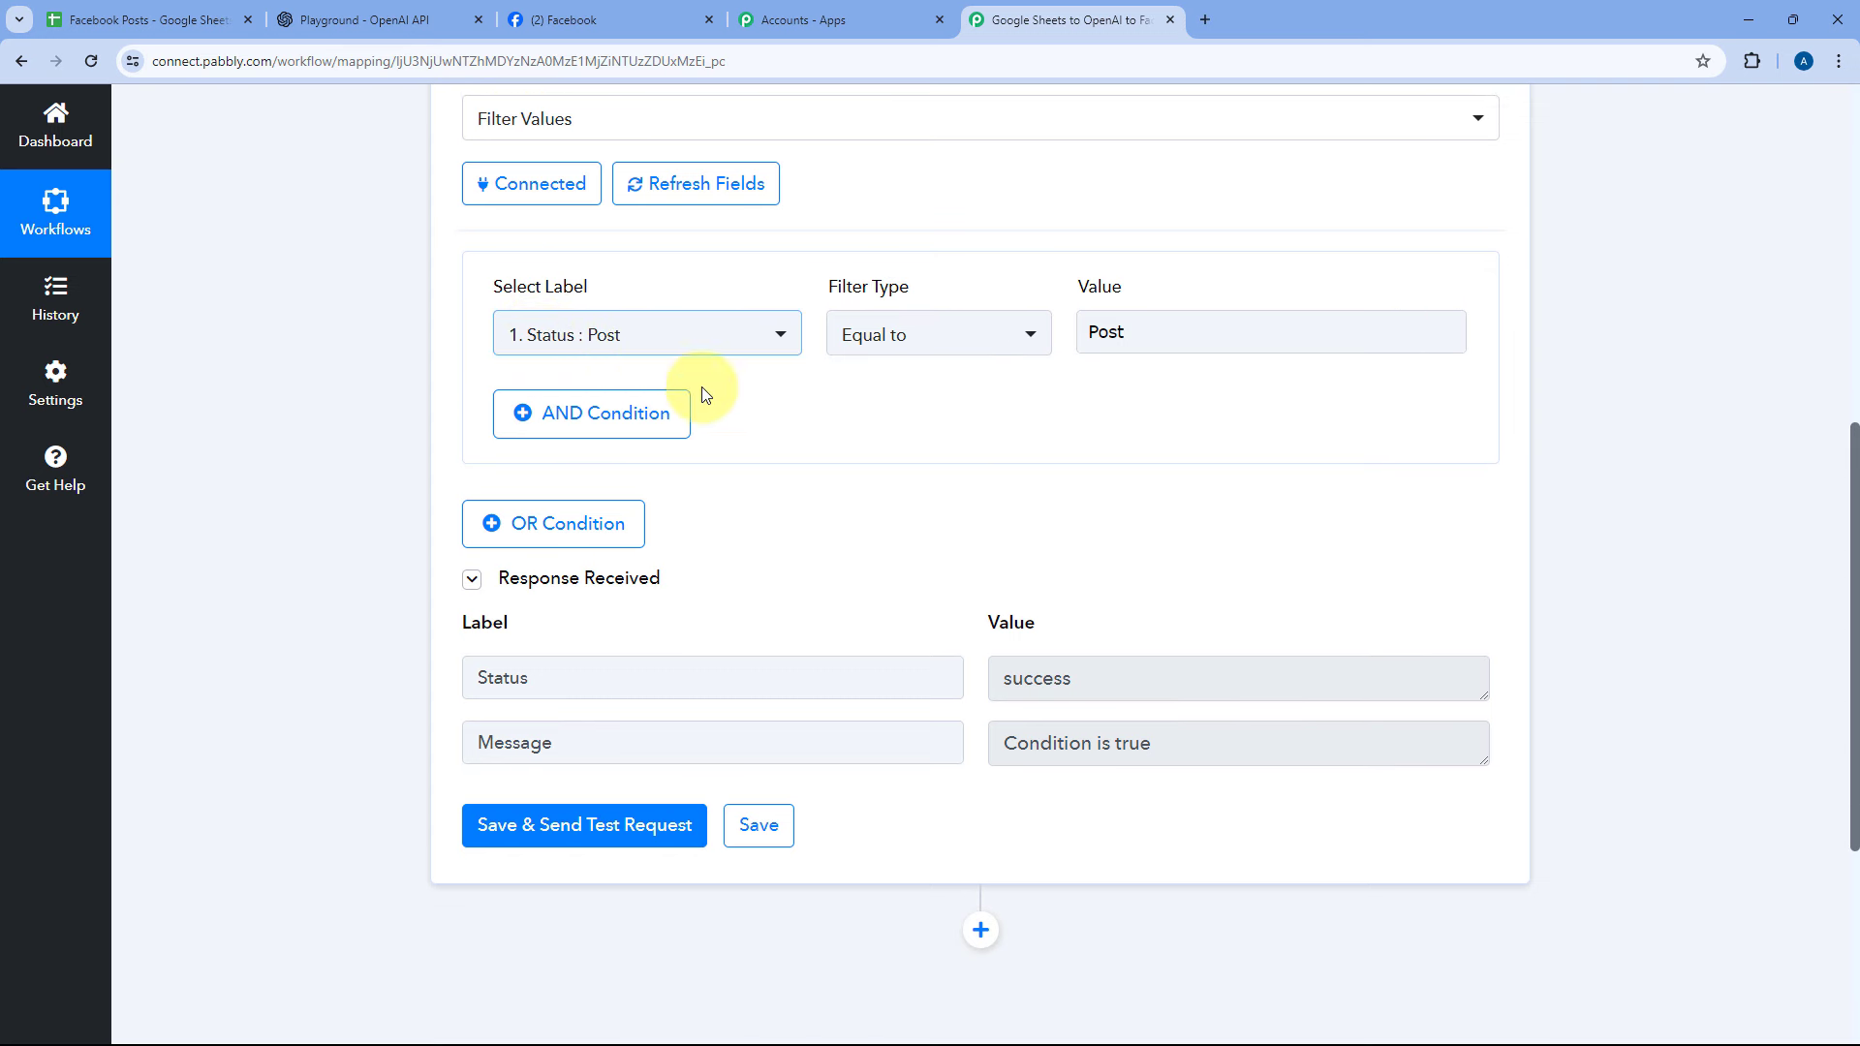
pyautogui.scroll(-2, 698, 394)
pyautogui.moveTo(1191, 547); pyautogui.dragTo(998, 549)
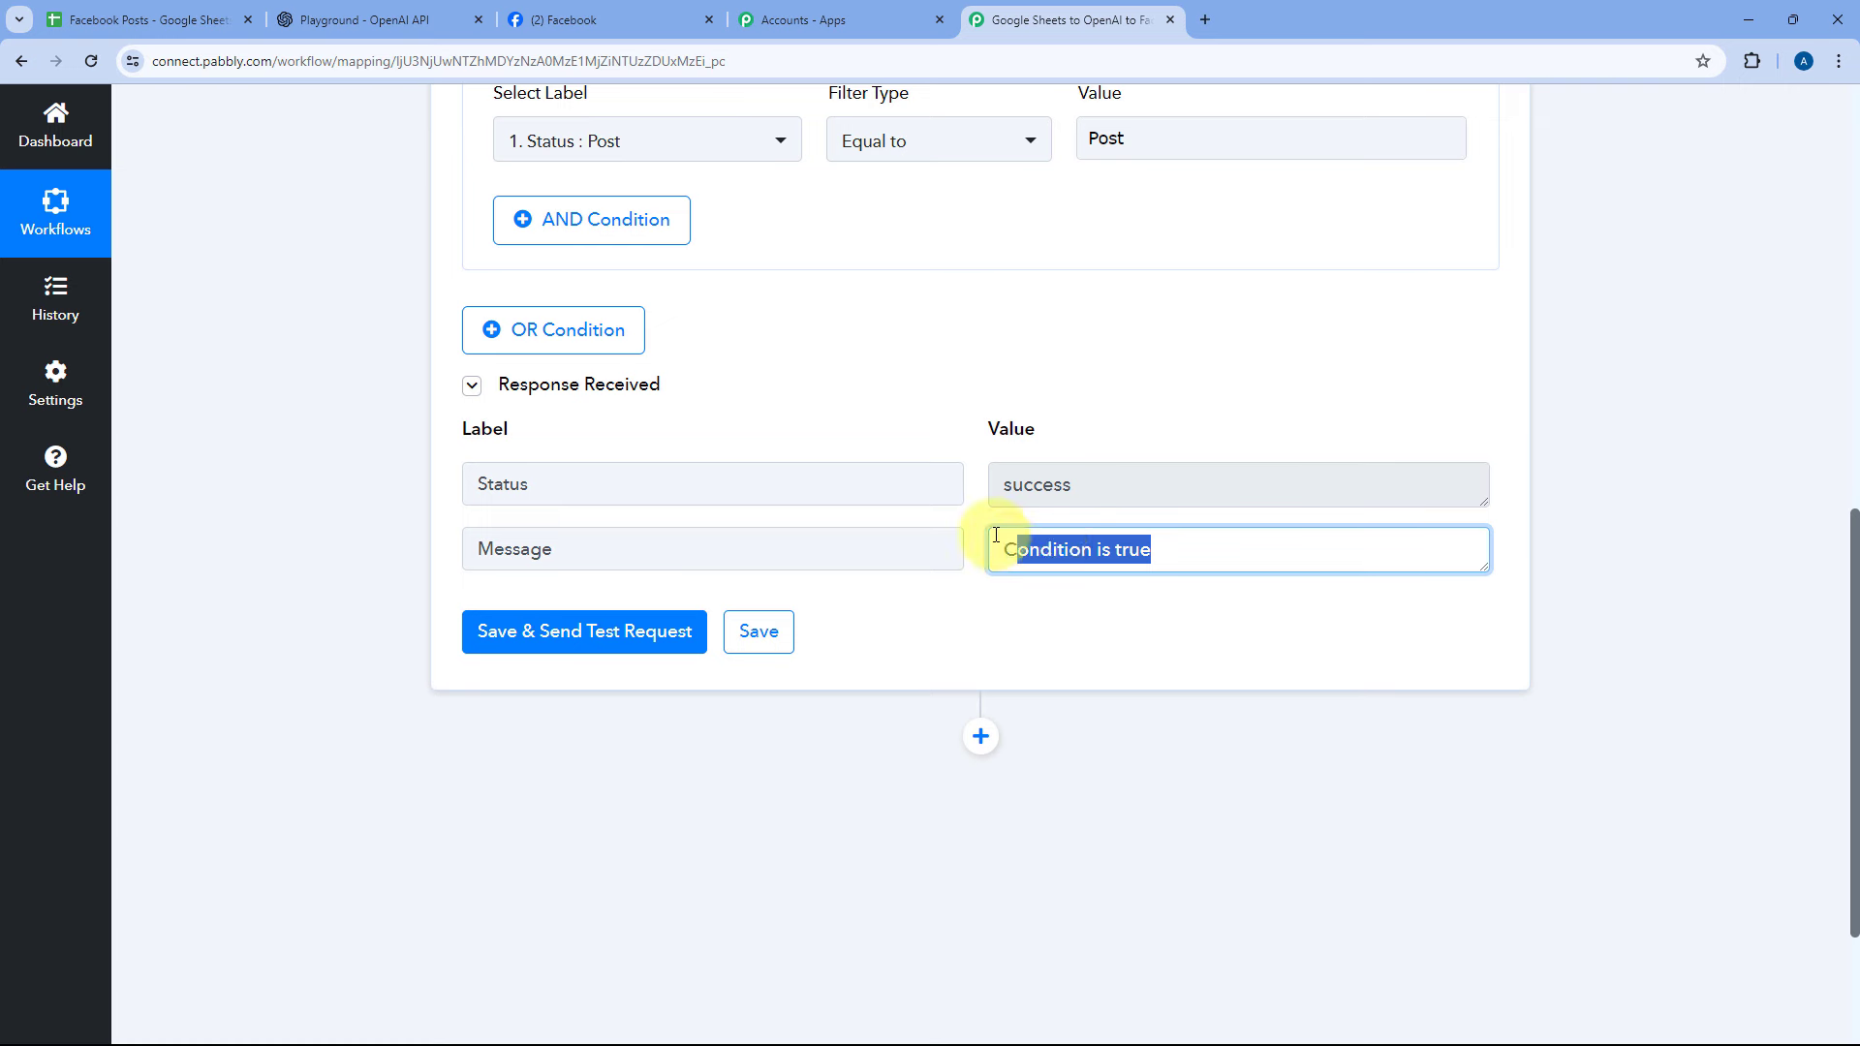
pyautogui.click(965, 453)
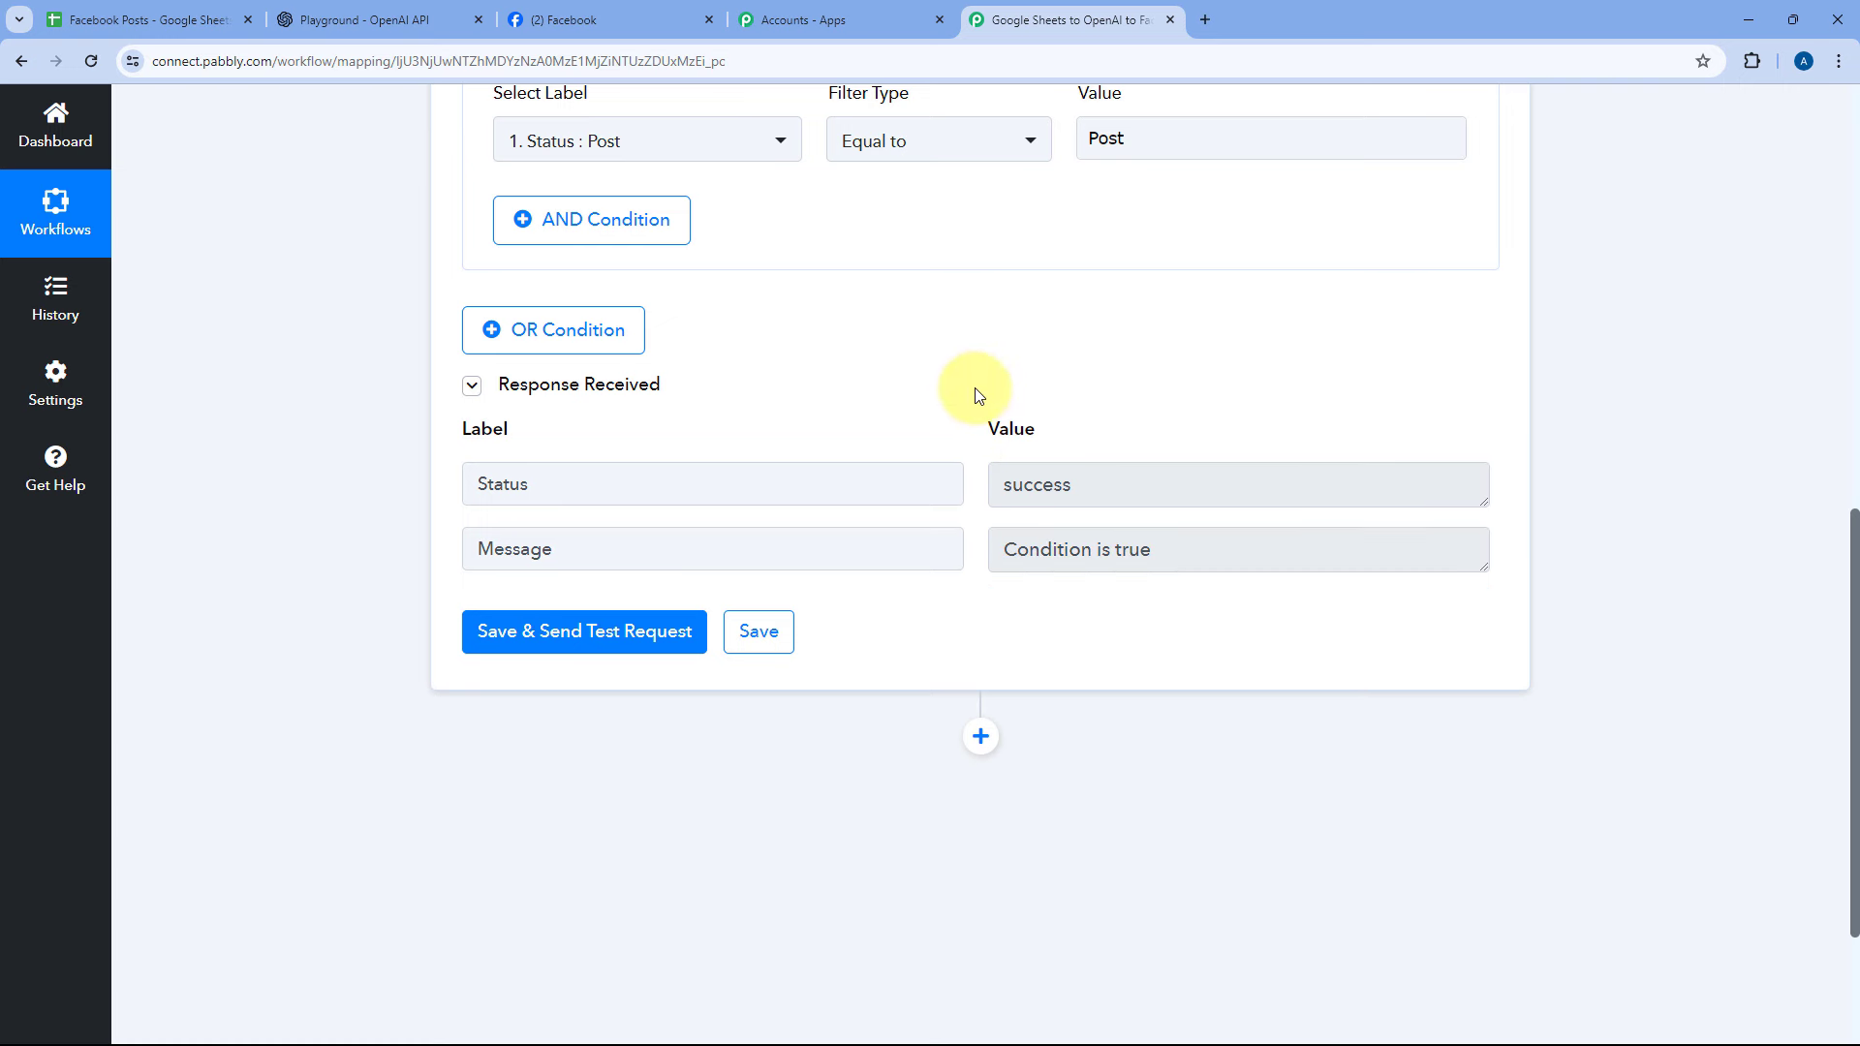
pyautogui.scroll(5, 967, 407)
pyautogui.click(971, 190)
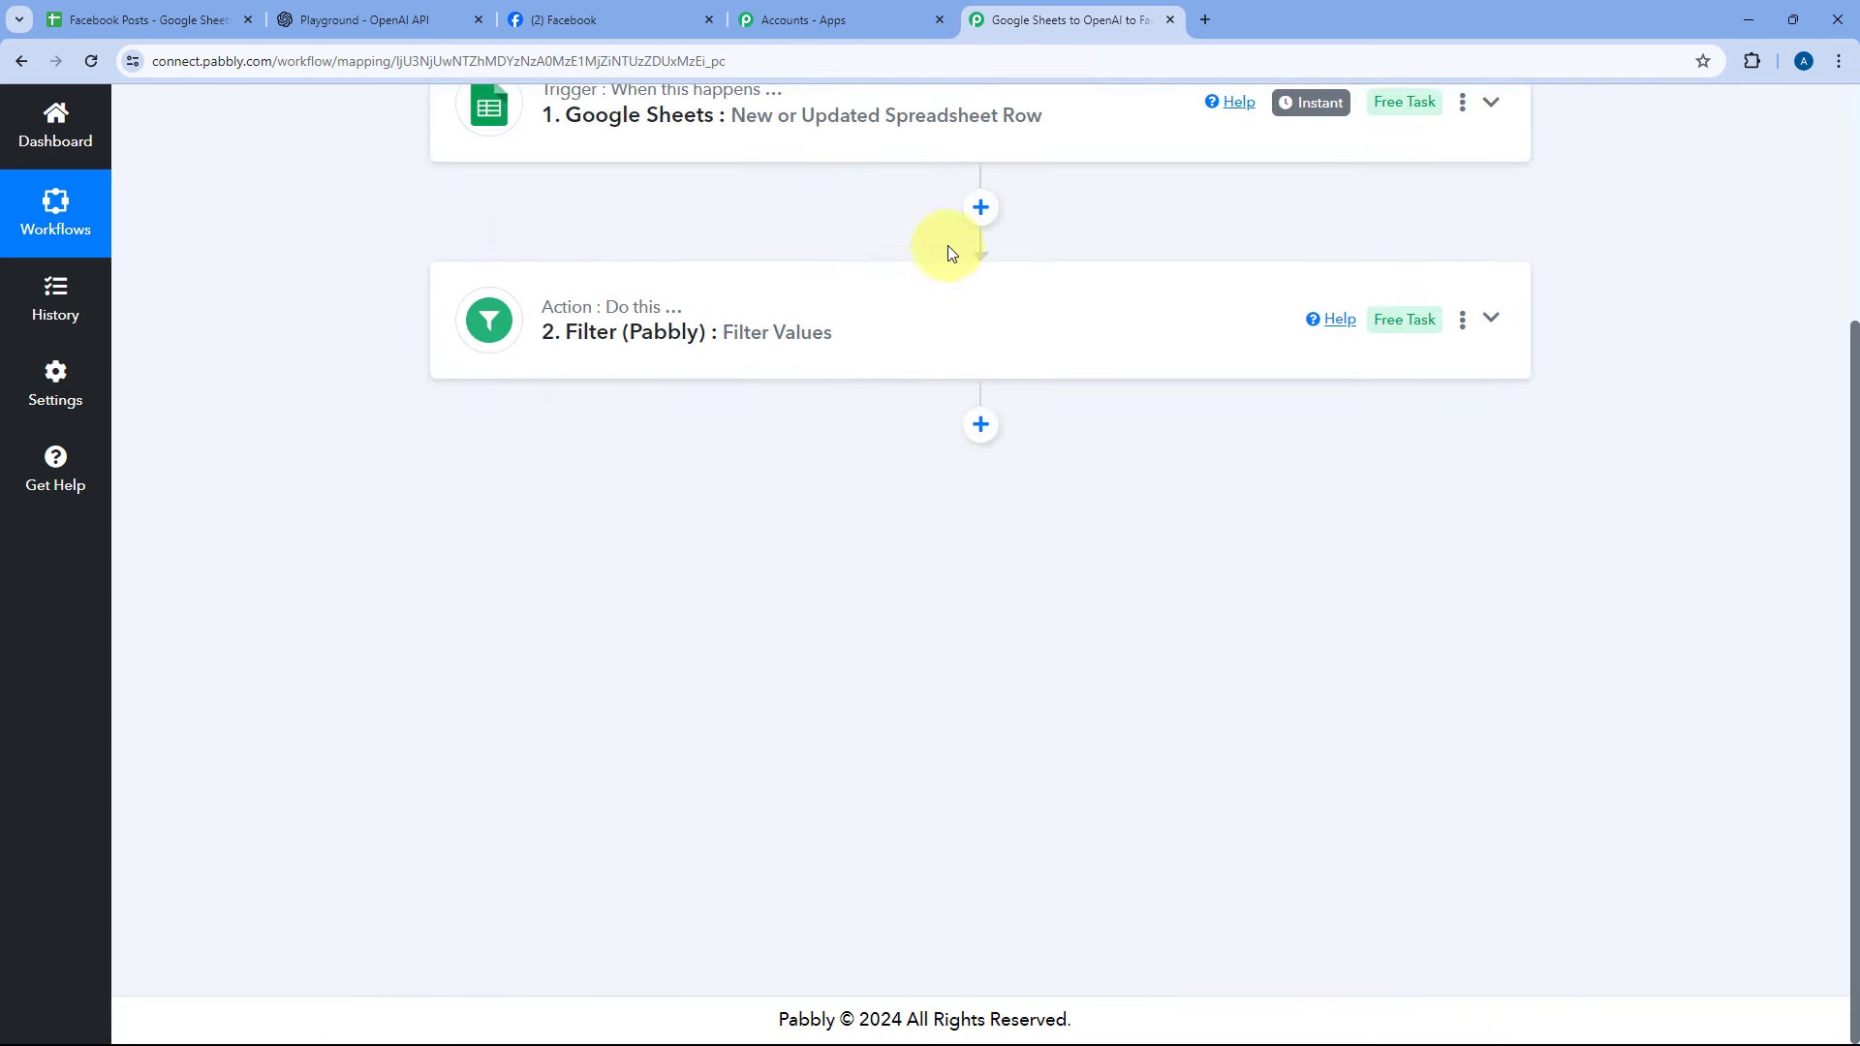
# - In the Facebook Posts spreadsheet, examine the full Image Prompt text in row 2 without changing it
pyautogui.scroll(2, 911, 244)
pyautogui.click(165, 12)
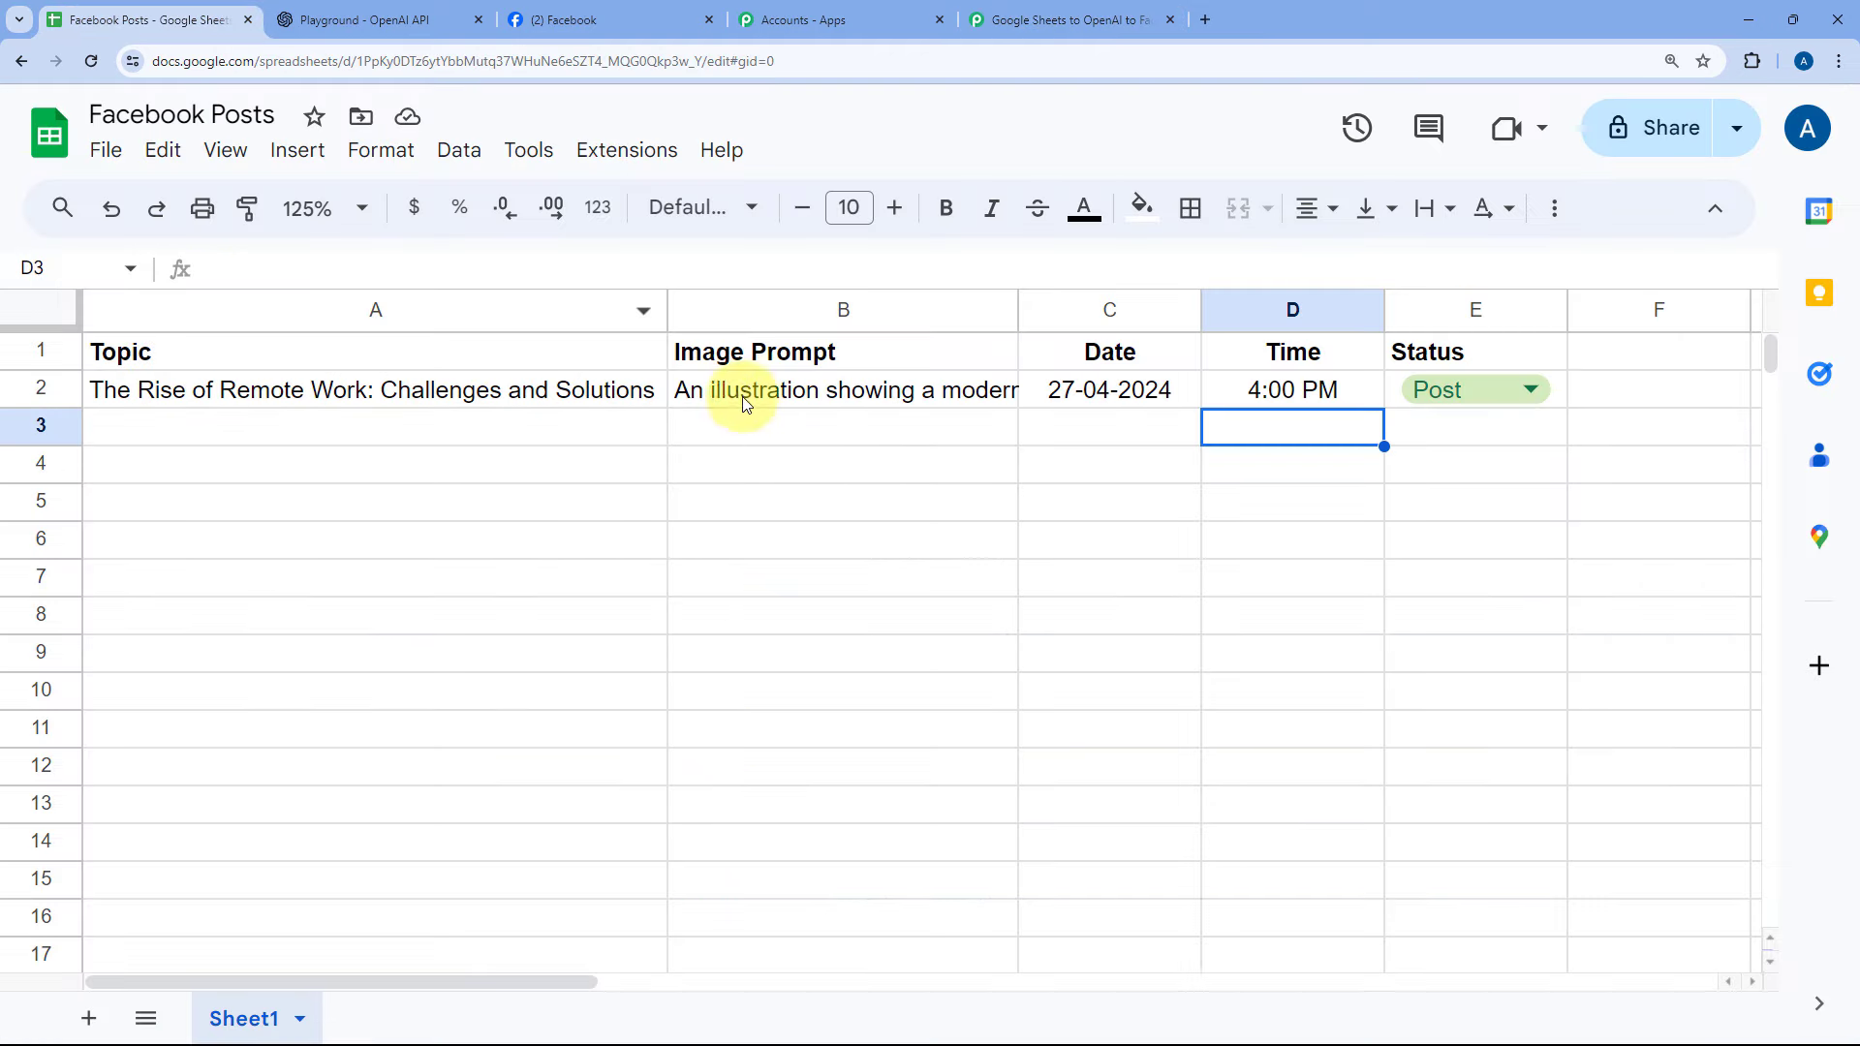
pyautogui.click(780, 401)
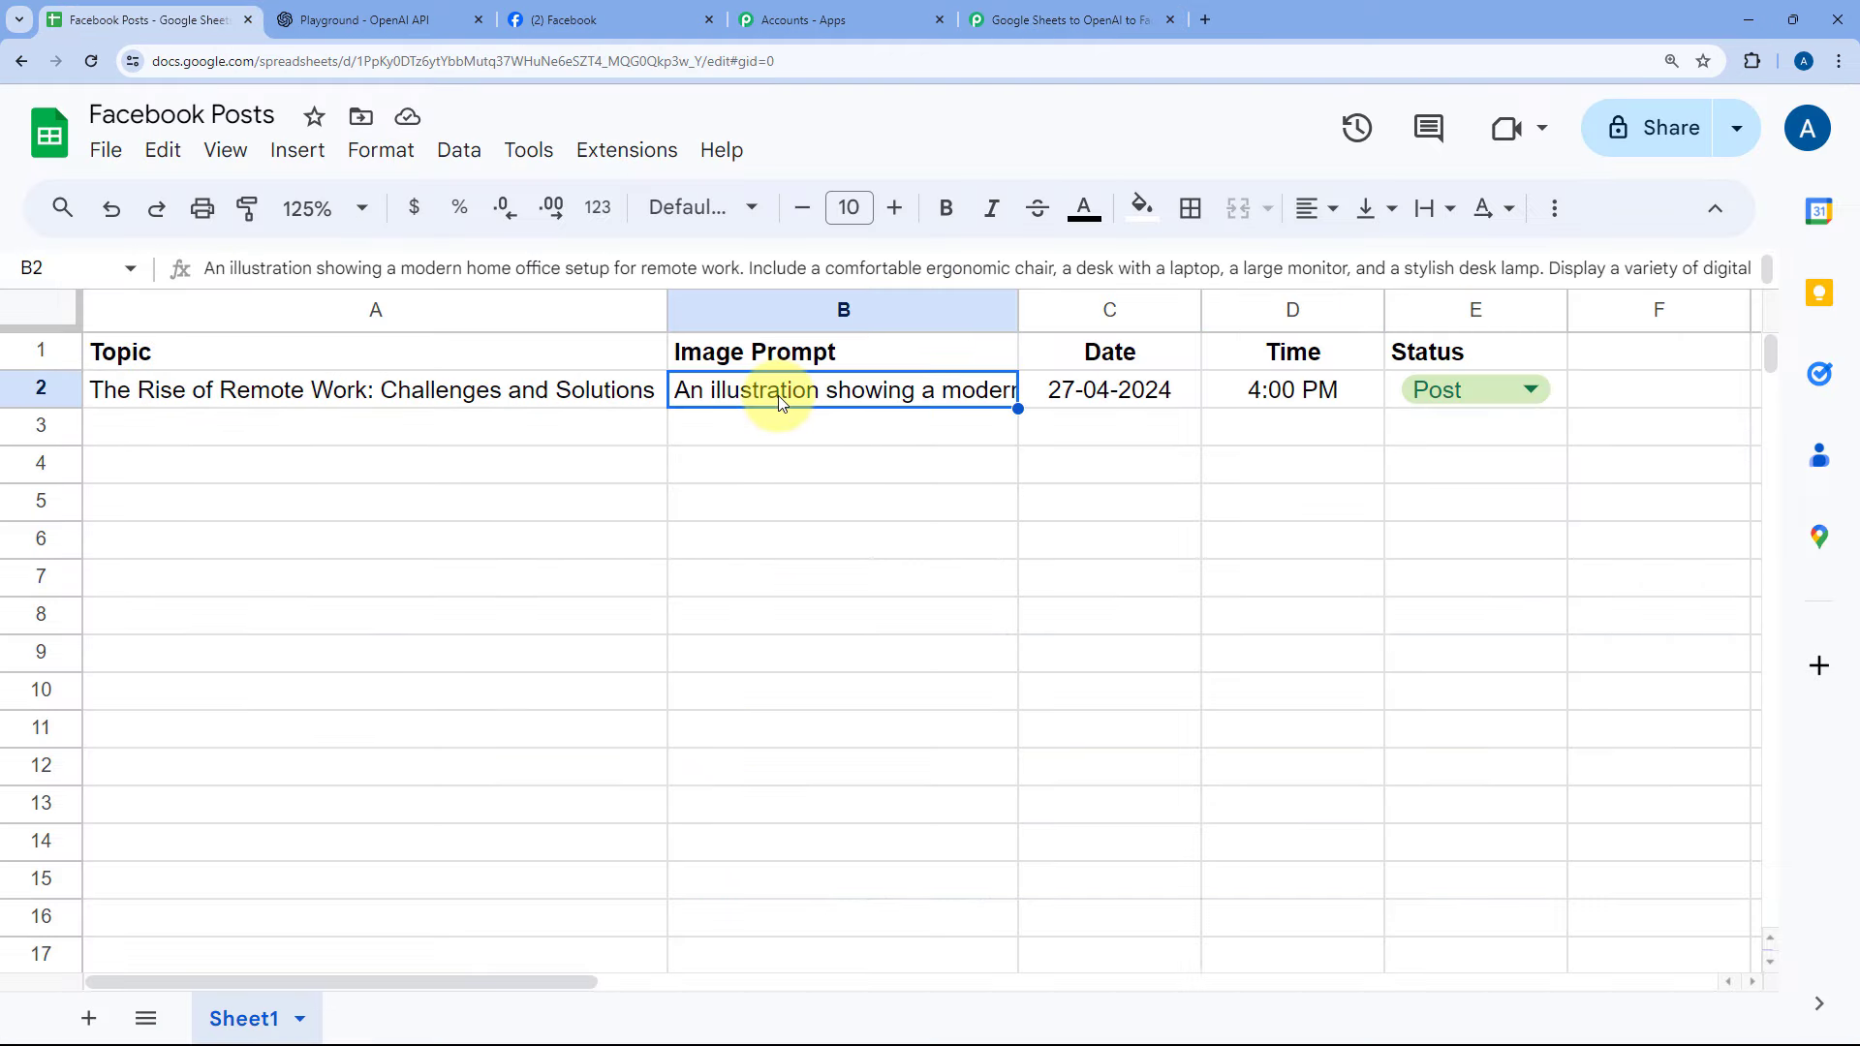
pyautogui.doubleClick(775, 391)
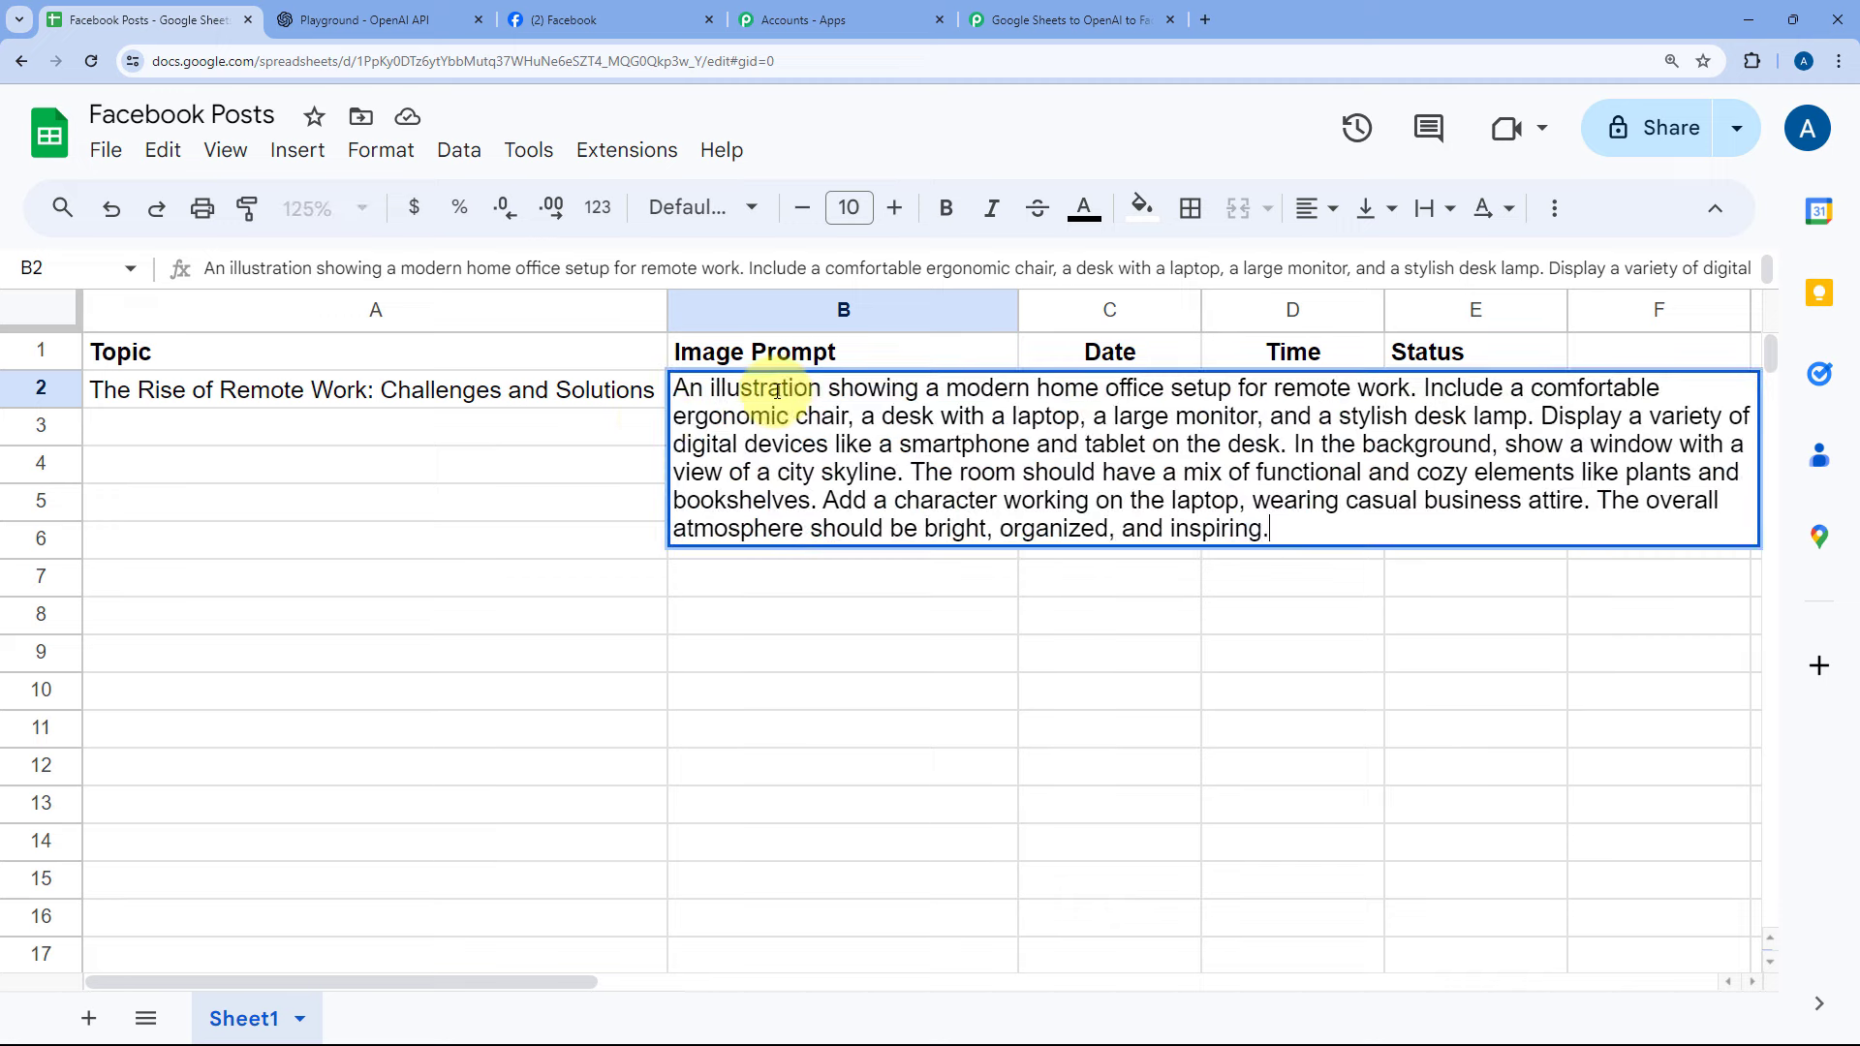
pyautogui.click(655, 417)
pyautogui.click(769, 392)
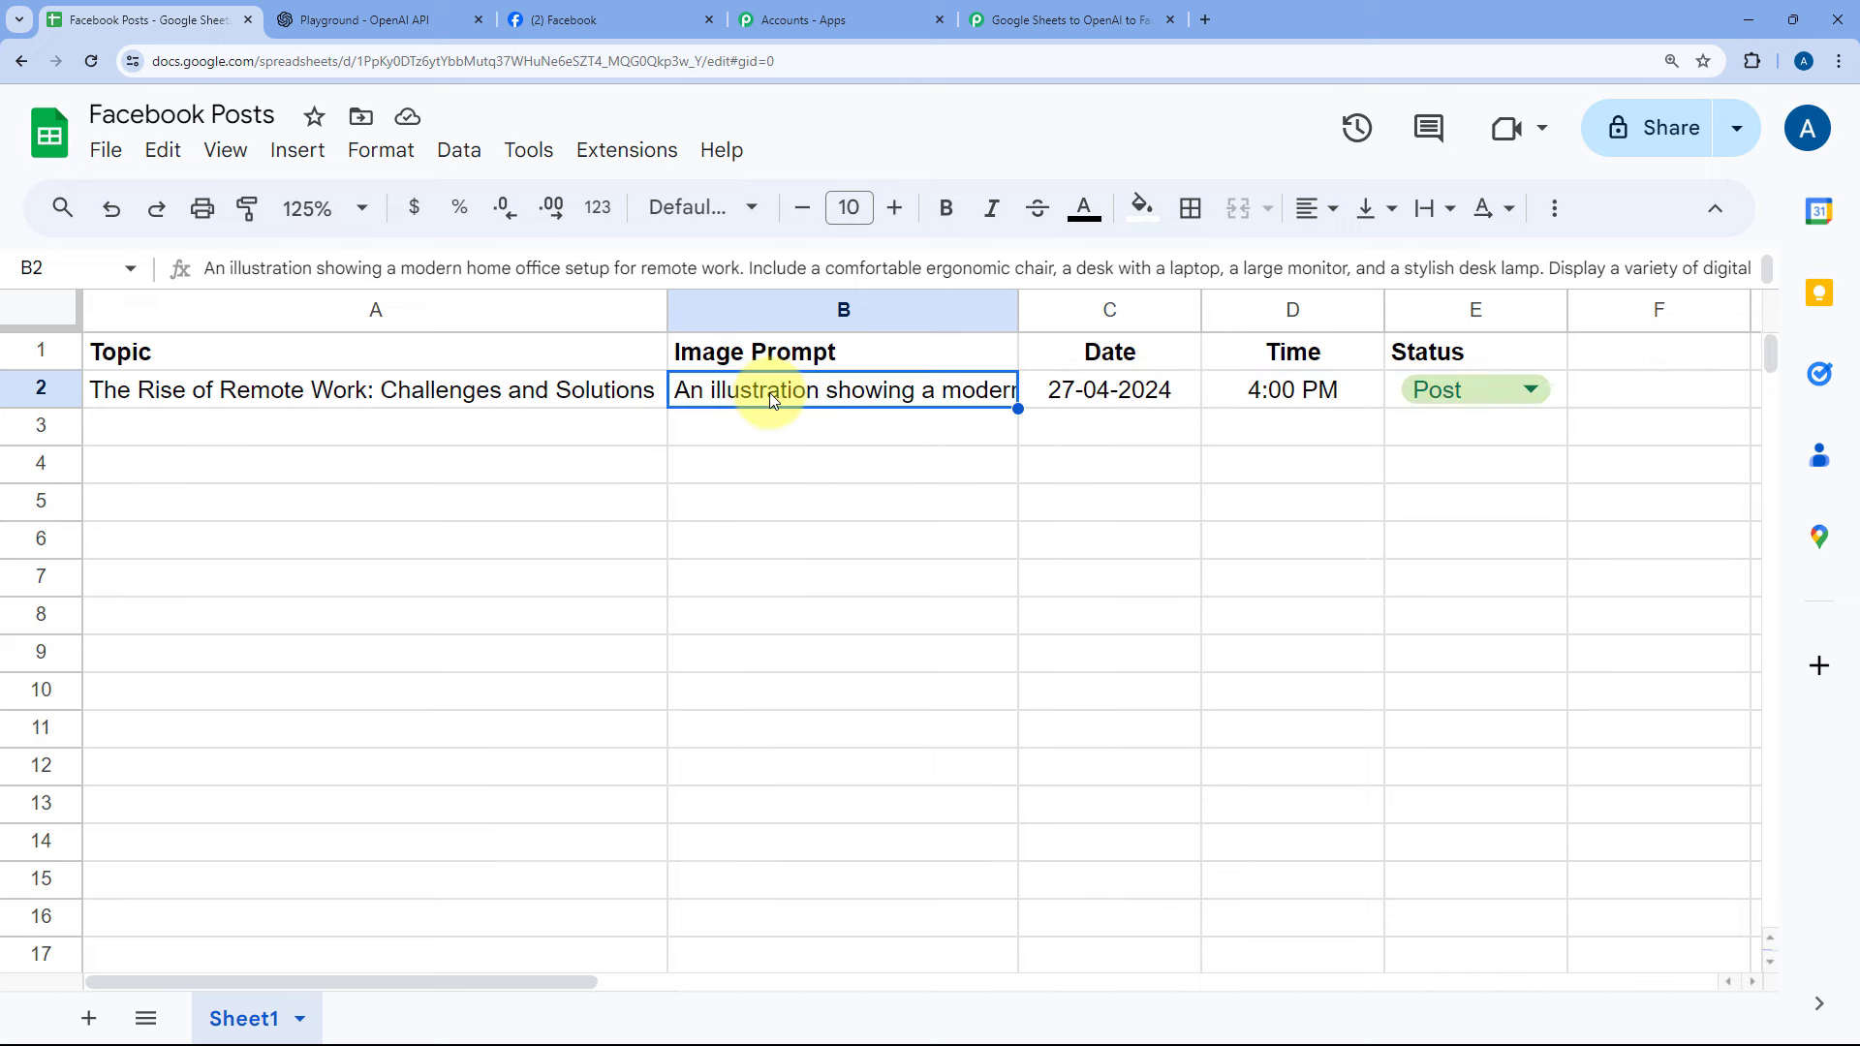
# - Back in the Pabbly Connect workflow, add an OpenAI (ChatGPT, DALL-E) action after the filter with the Generate Image (DALL-E) action event
pyautogui.click(1065, 19)
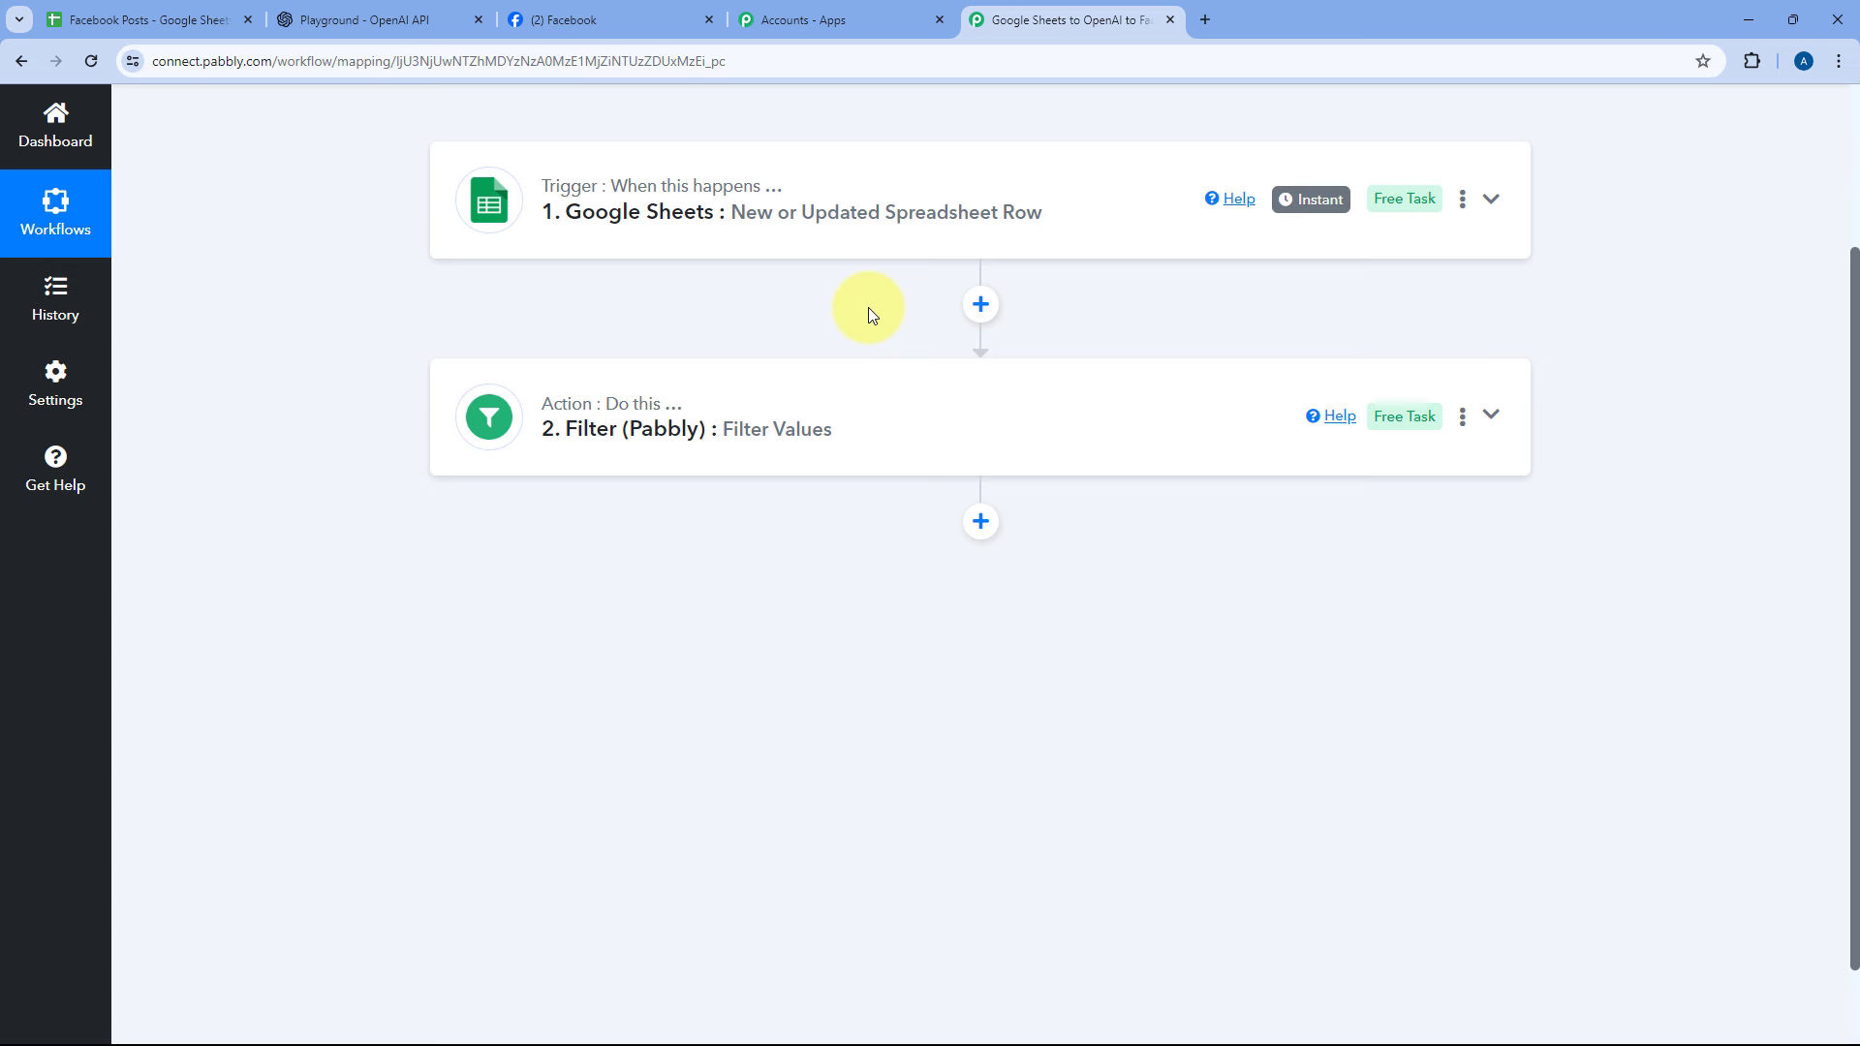
pyautogui.scroll(-1, 868, 306)
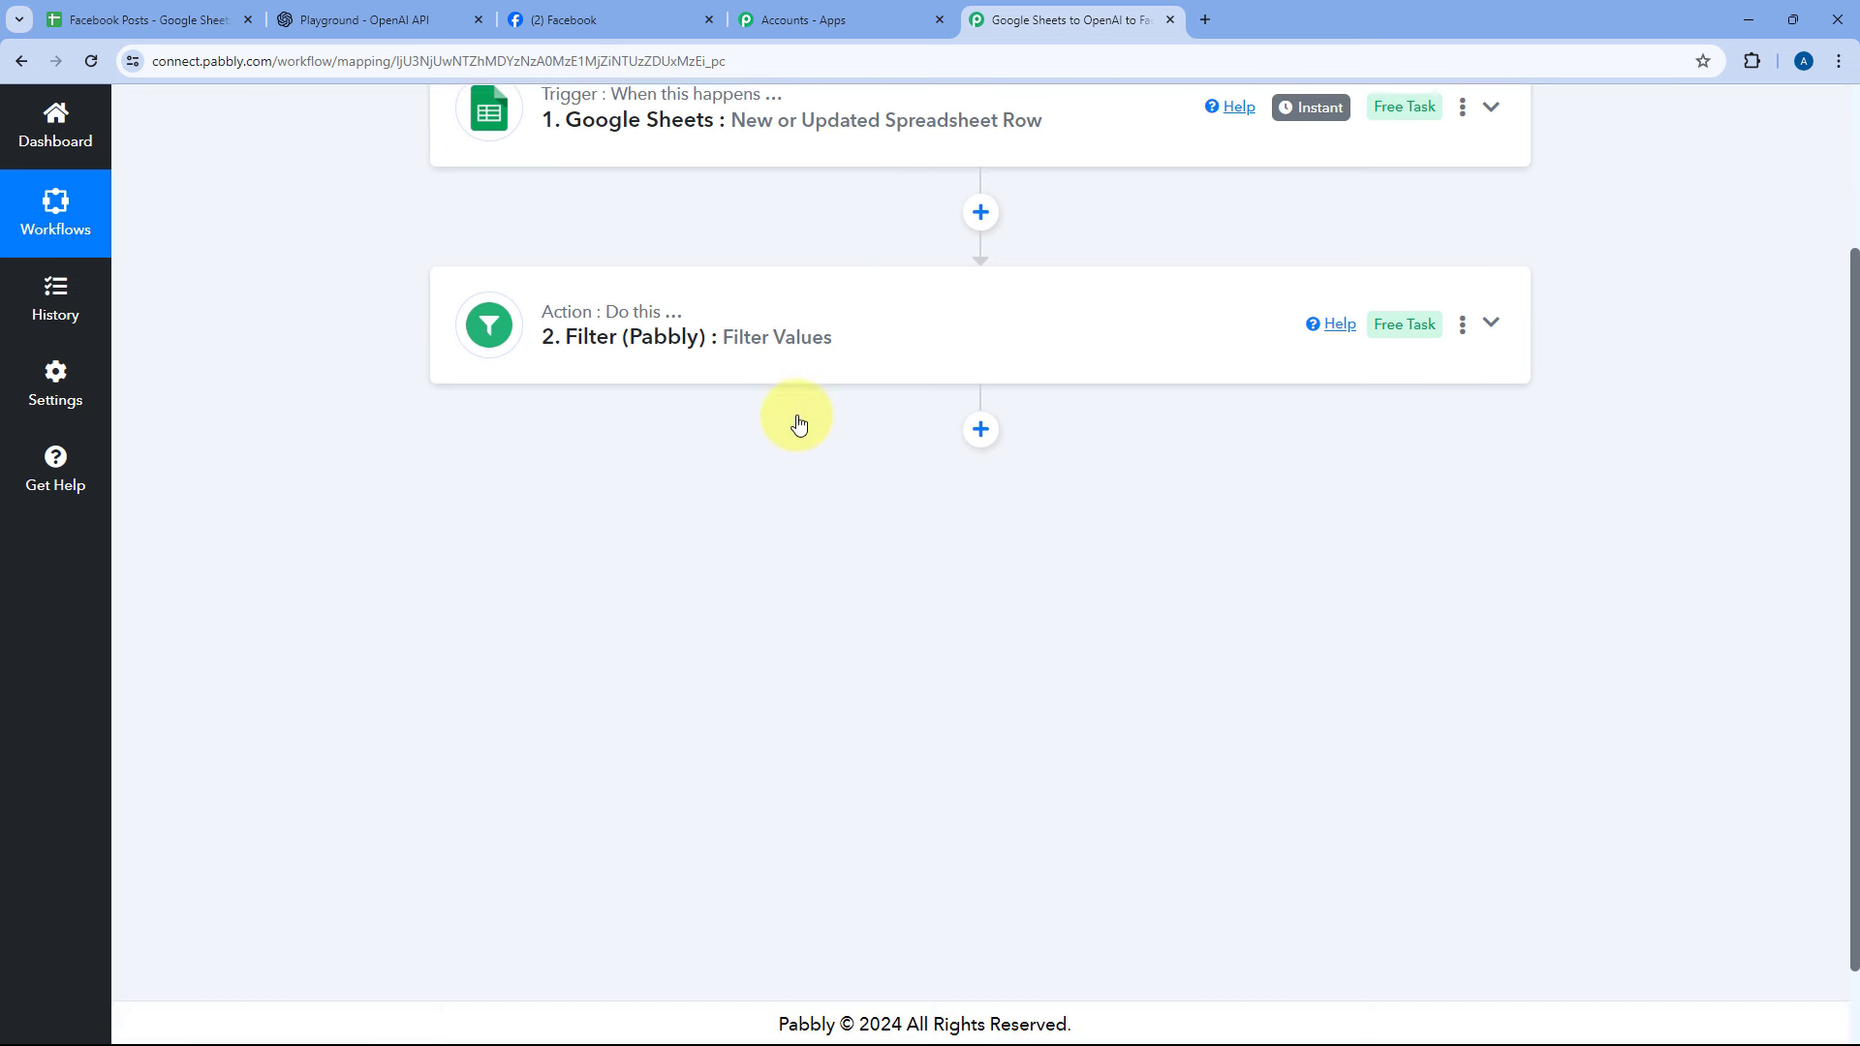
pyautogui.click(980, 426)
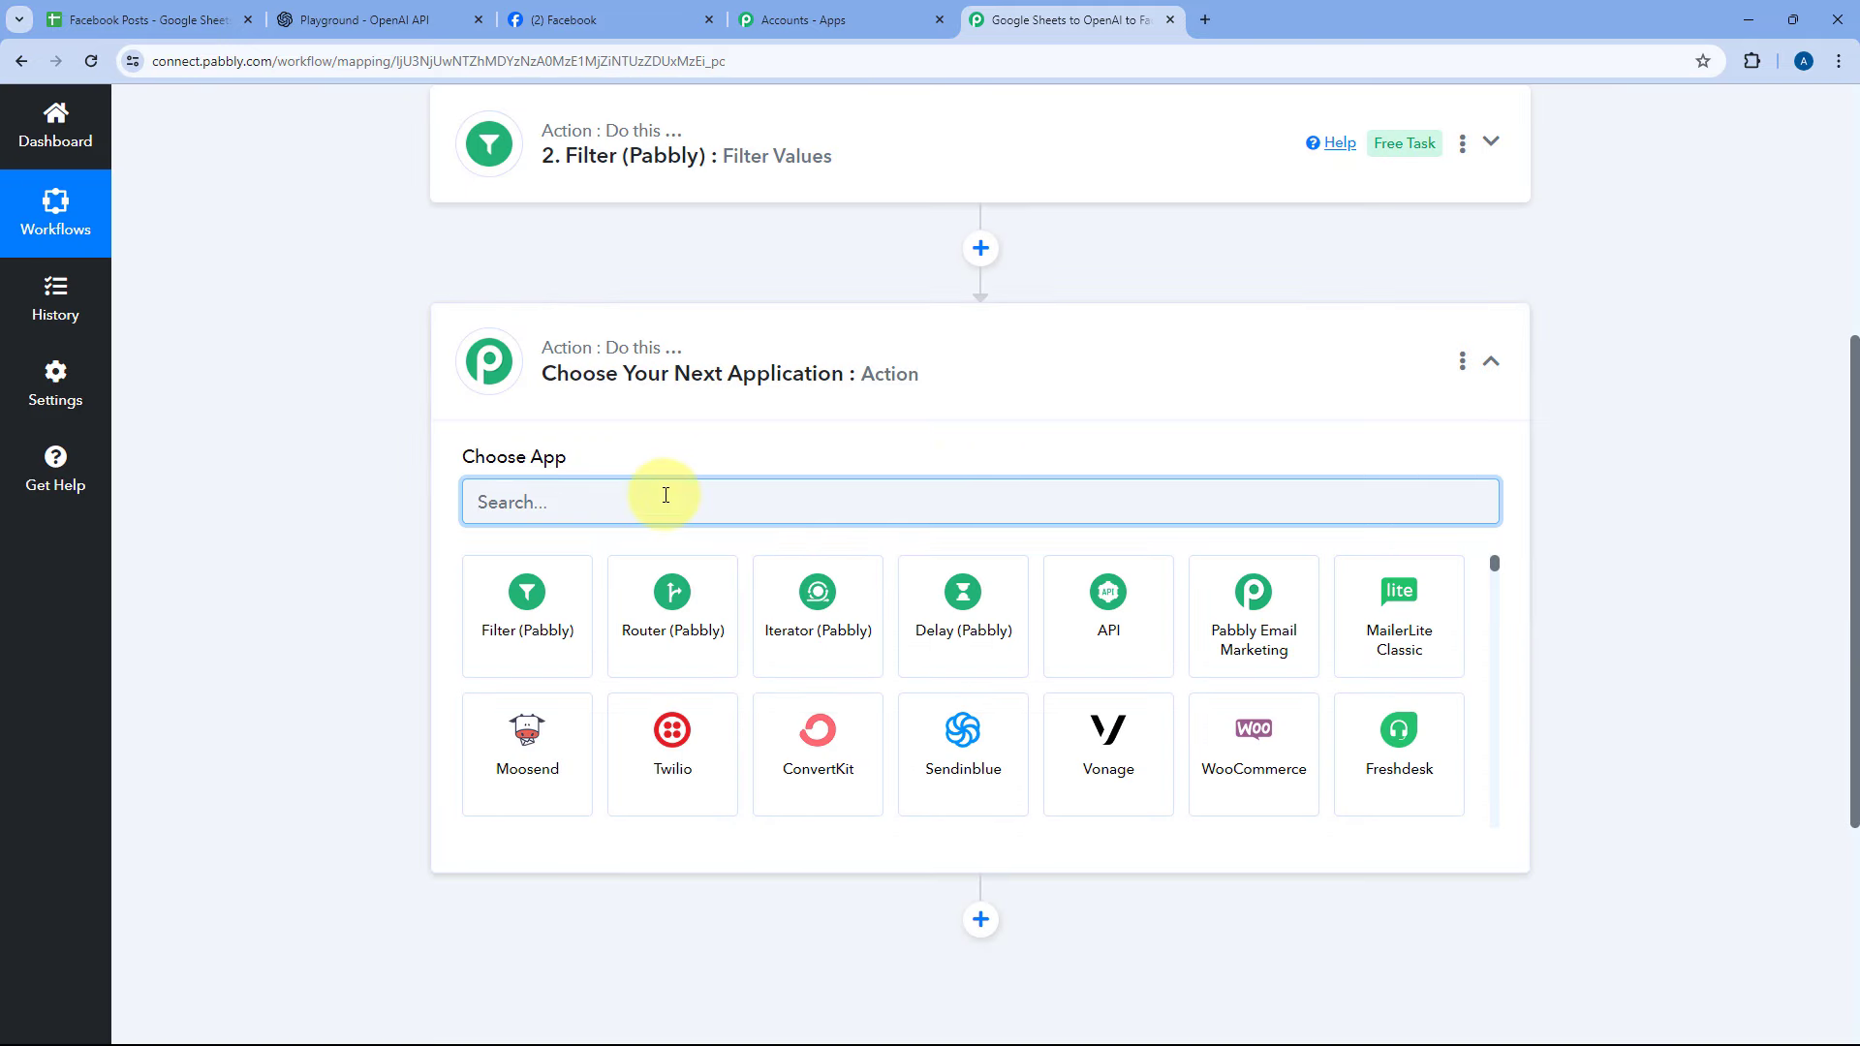
pyautogui.write('OpenAI')
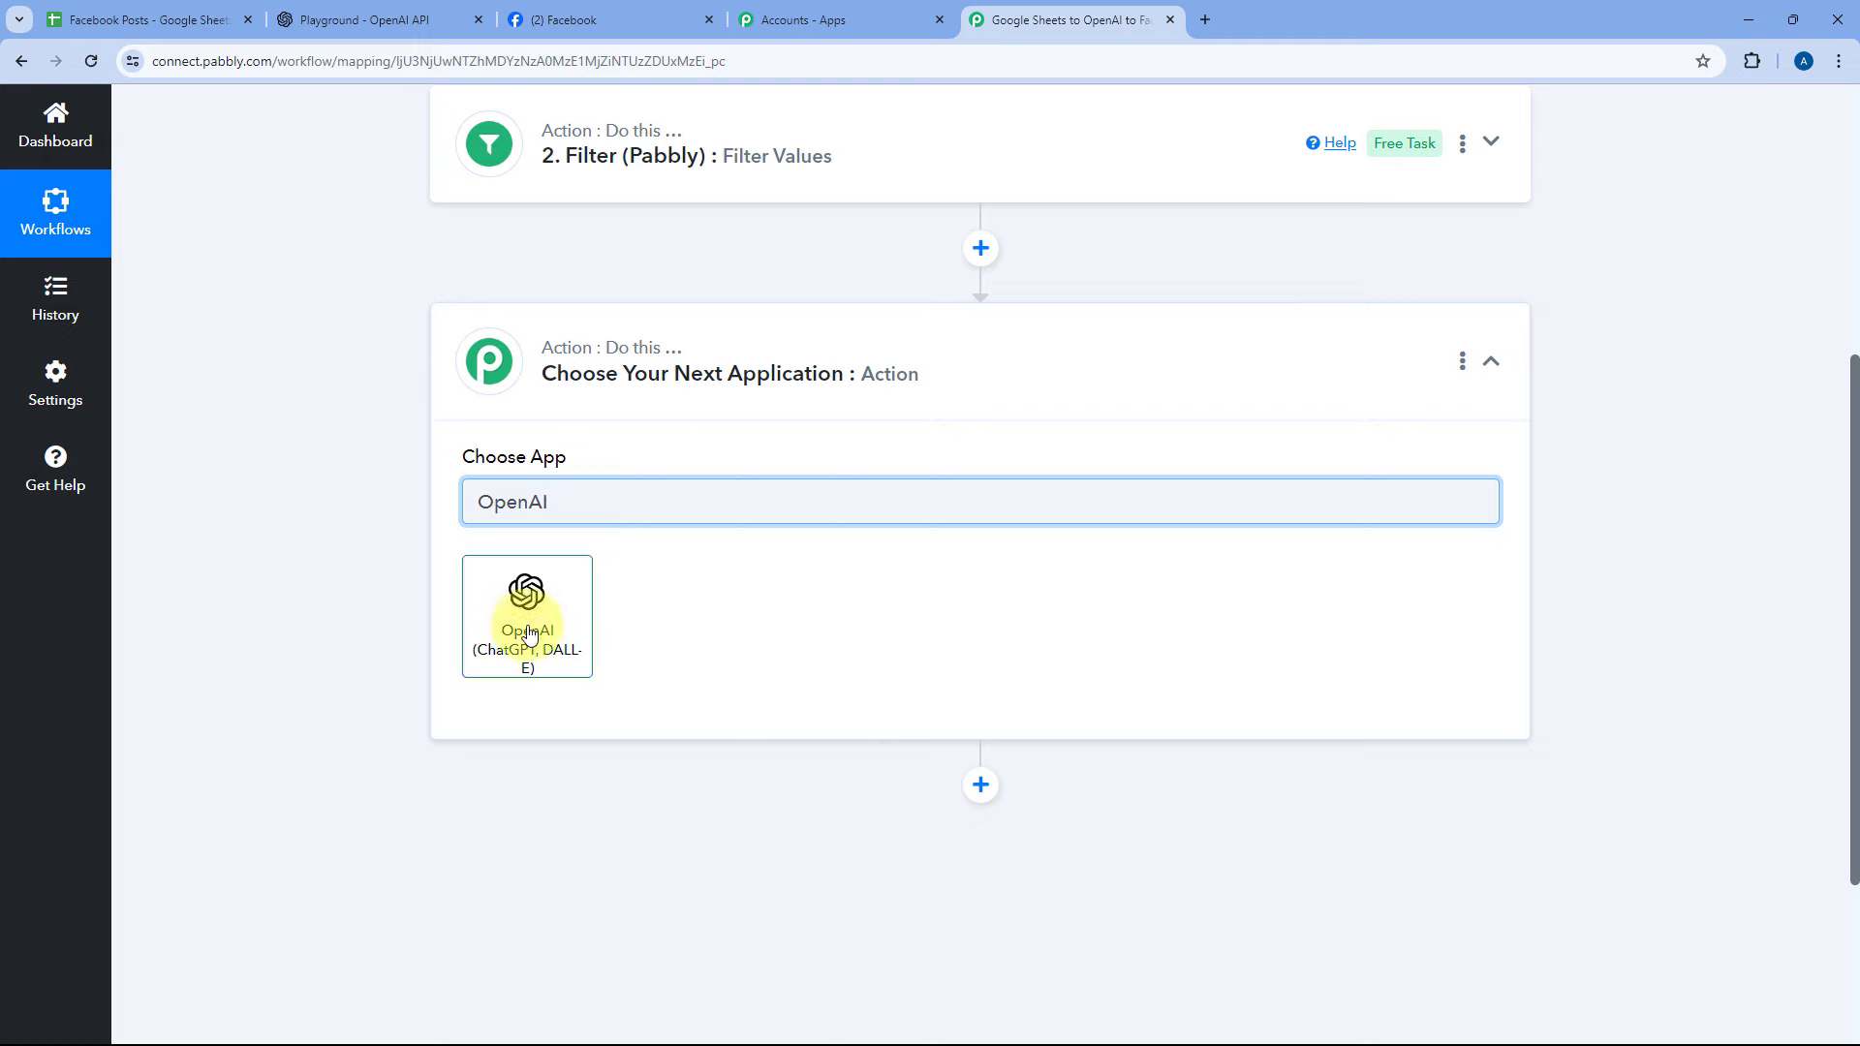
pyautogui.click(528, 632)
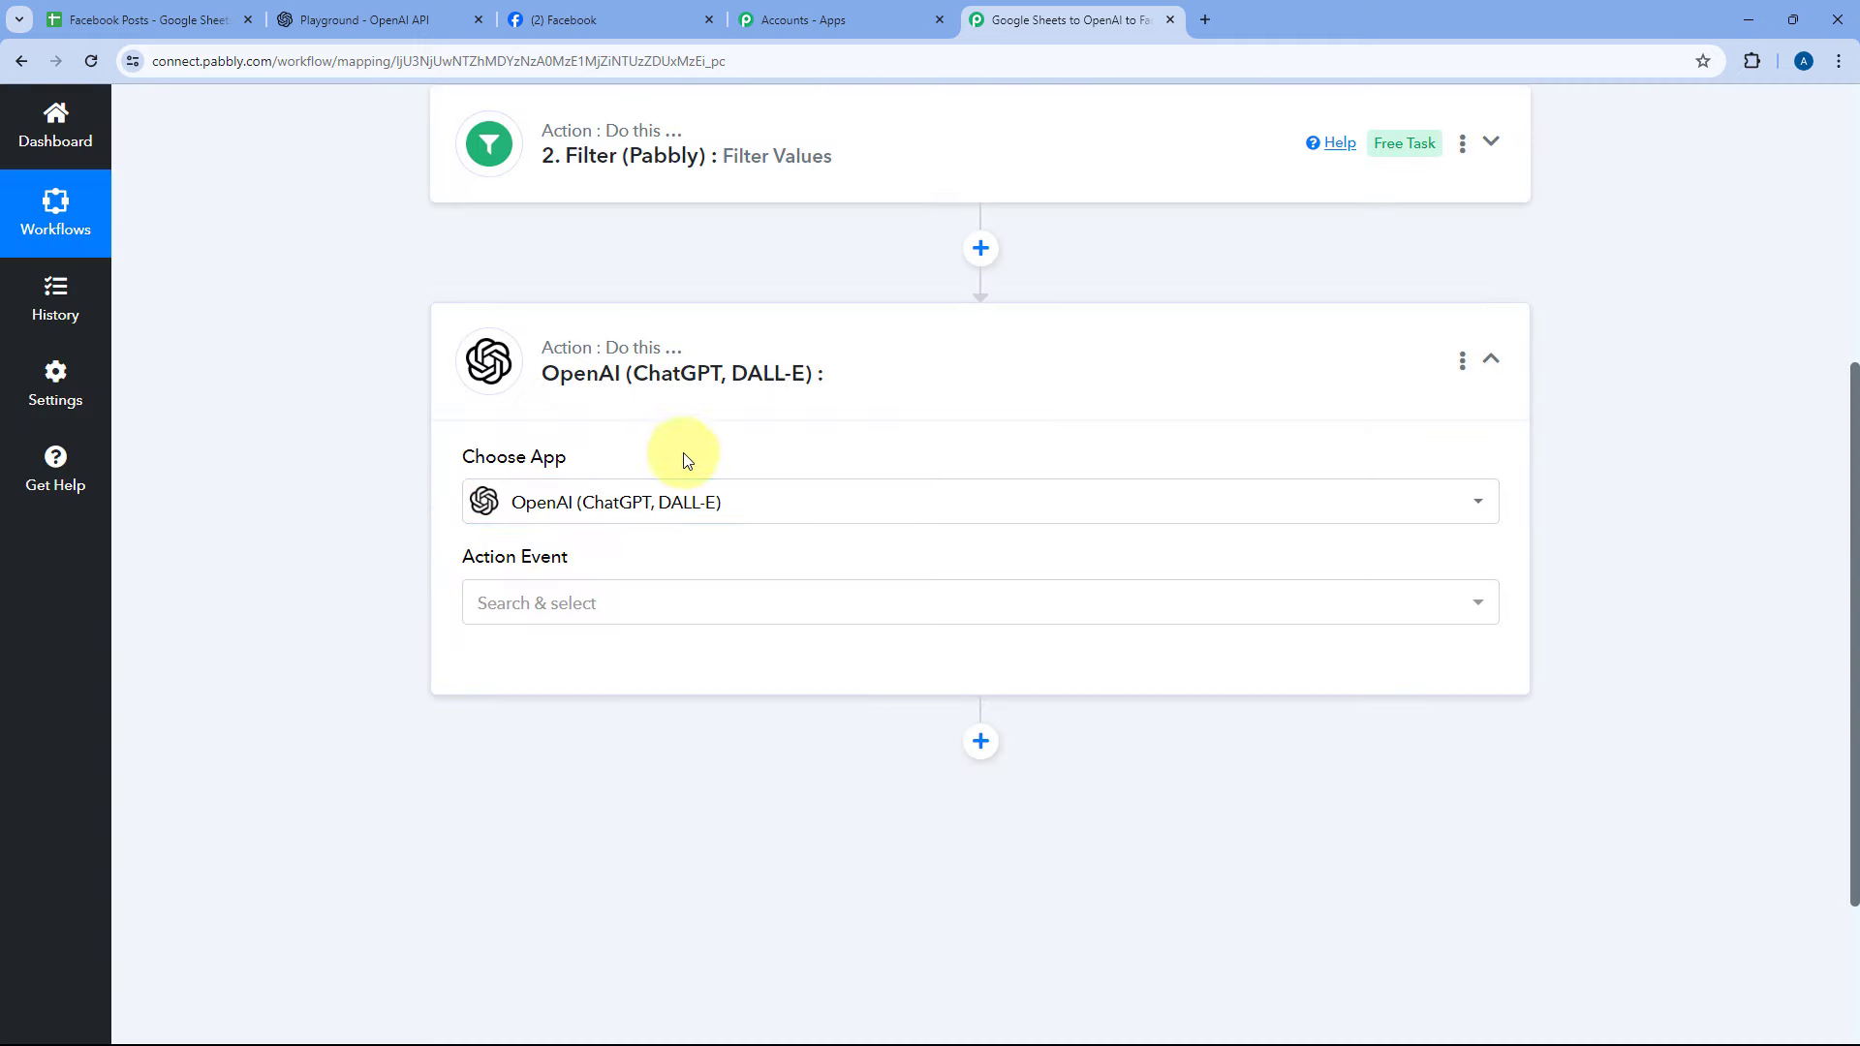
pyautogui.scroll(-1, 678, 455)
pyautogui.click(656, 508)
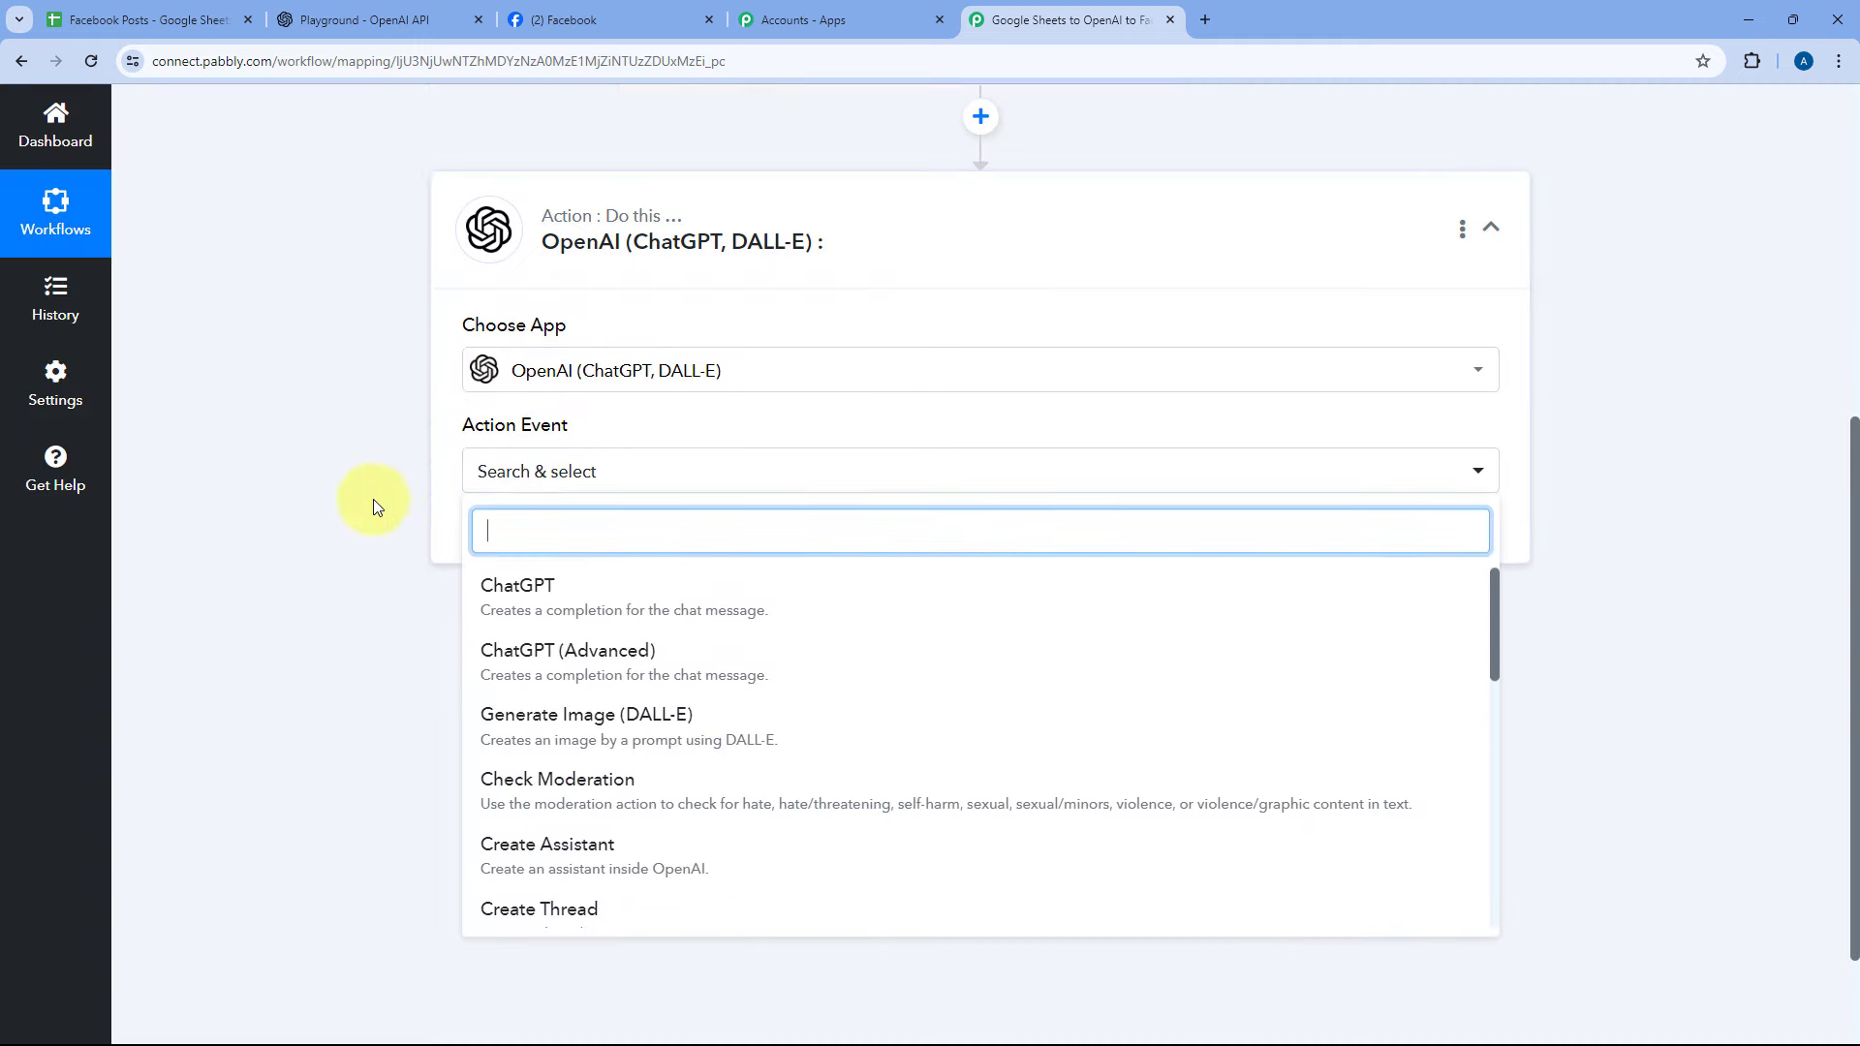
pyautogui.click(539, 614)
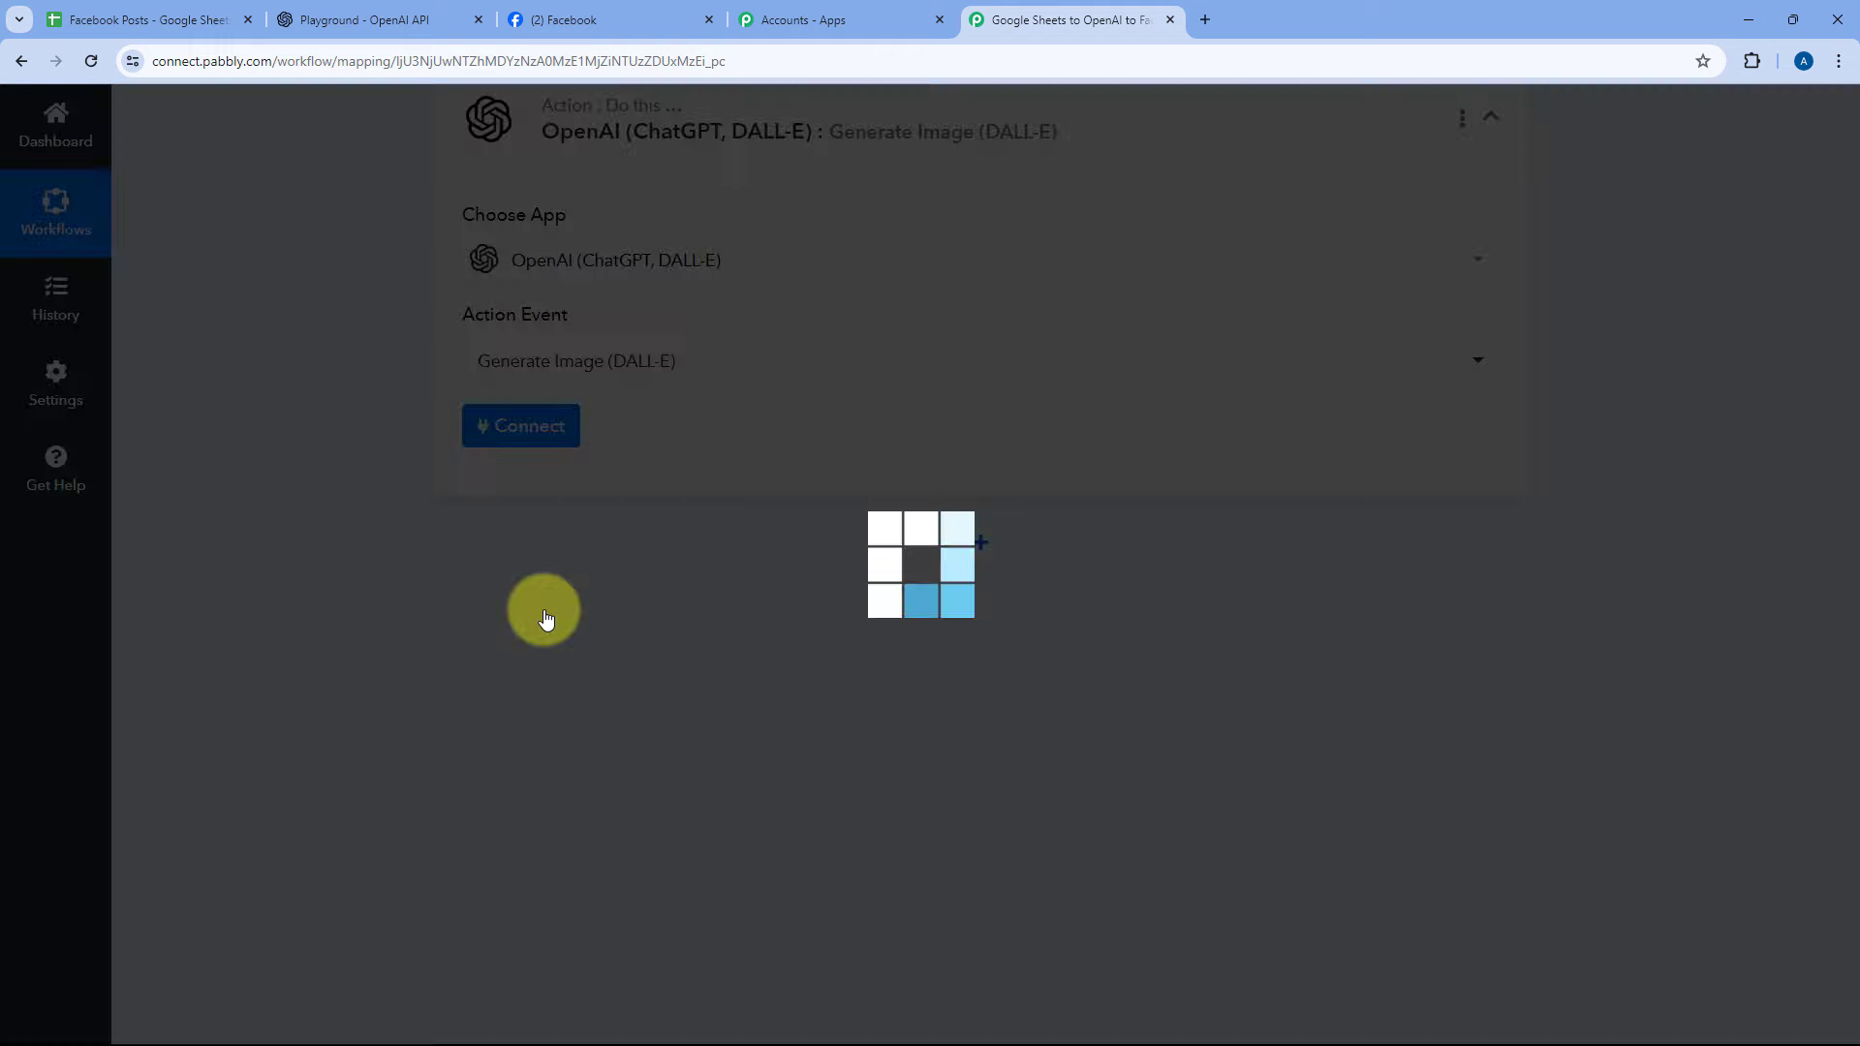
# - Start a new connection for the OpenAI action, and open the API keys page on the OpenAI platform
pyautogui.click(529, 432)
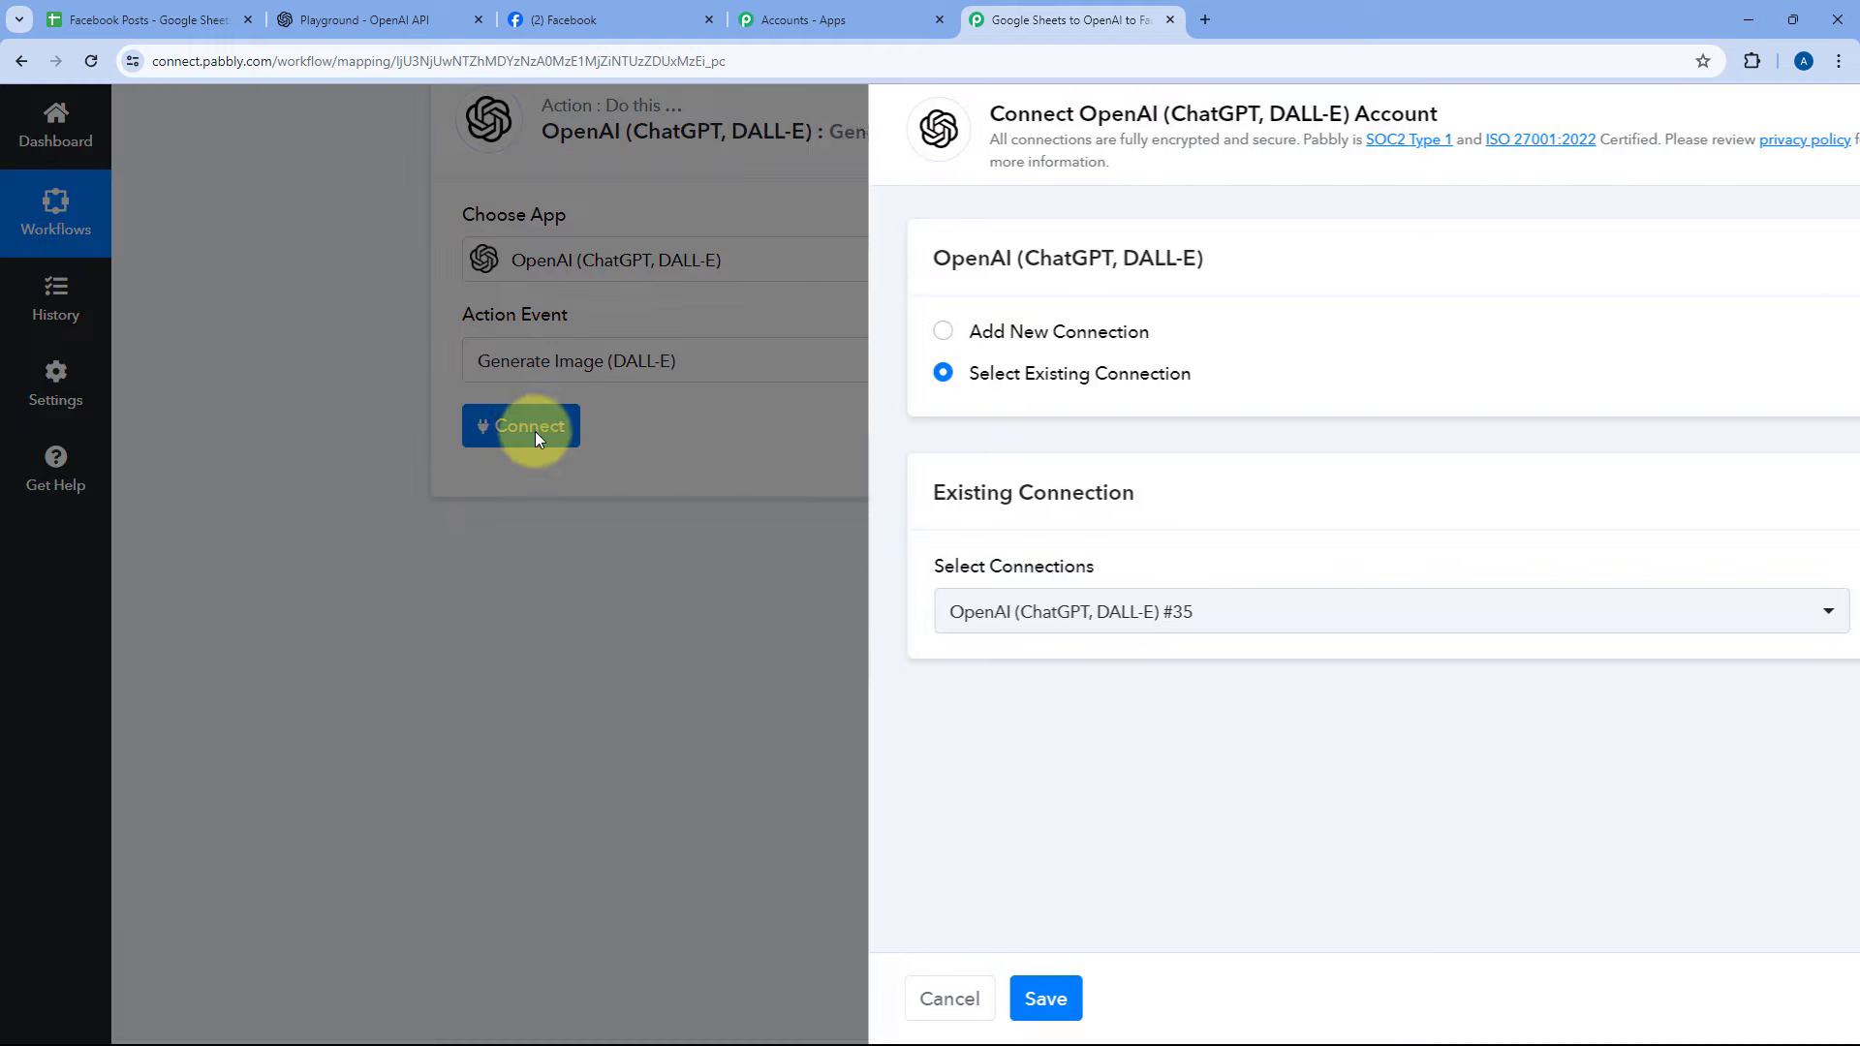
pyautogui.click(859, 331)
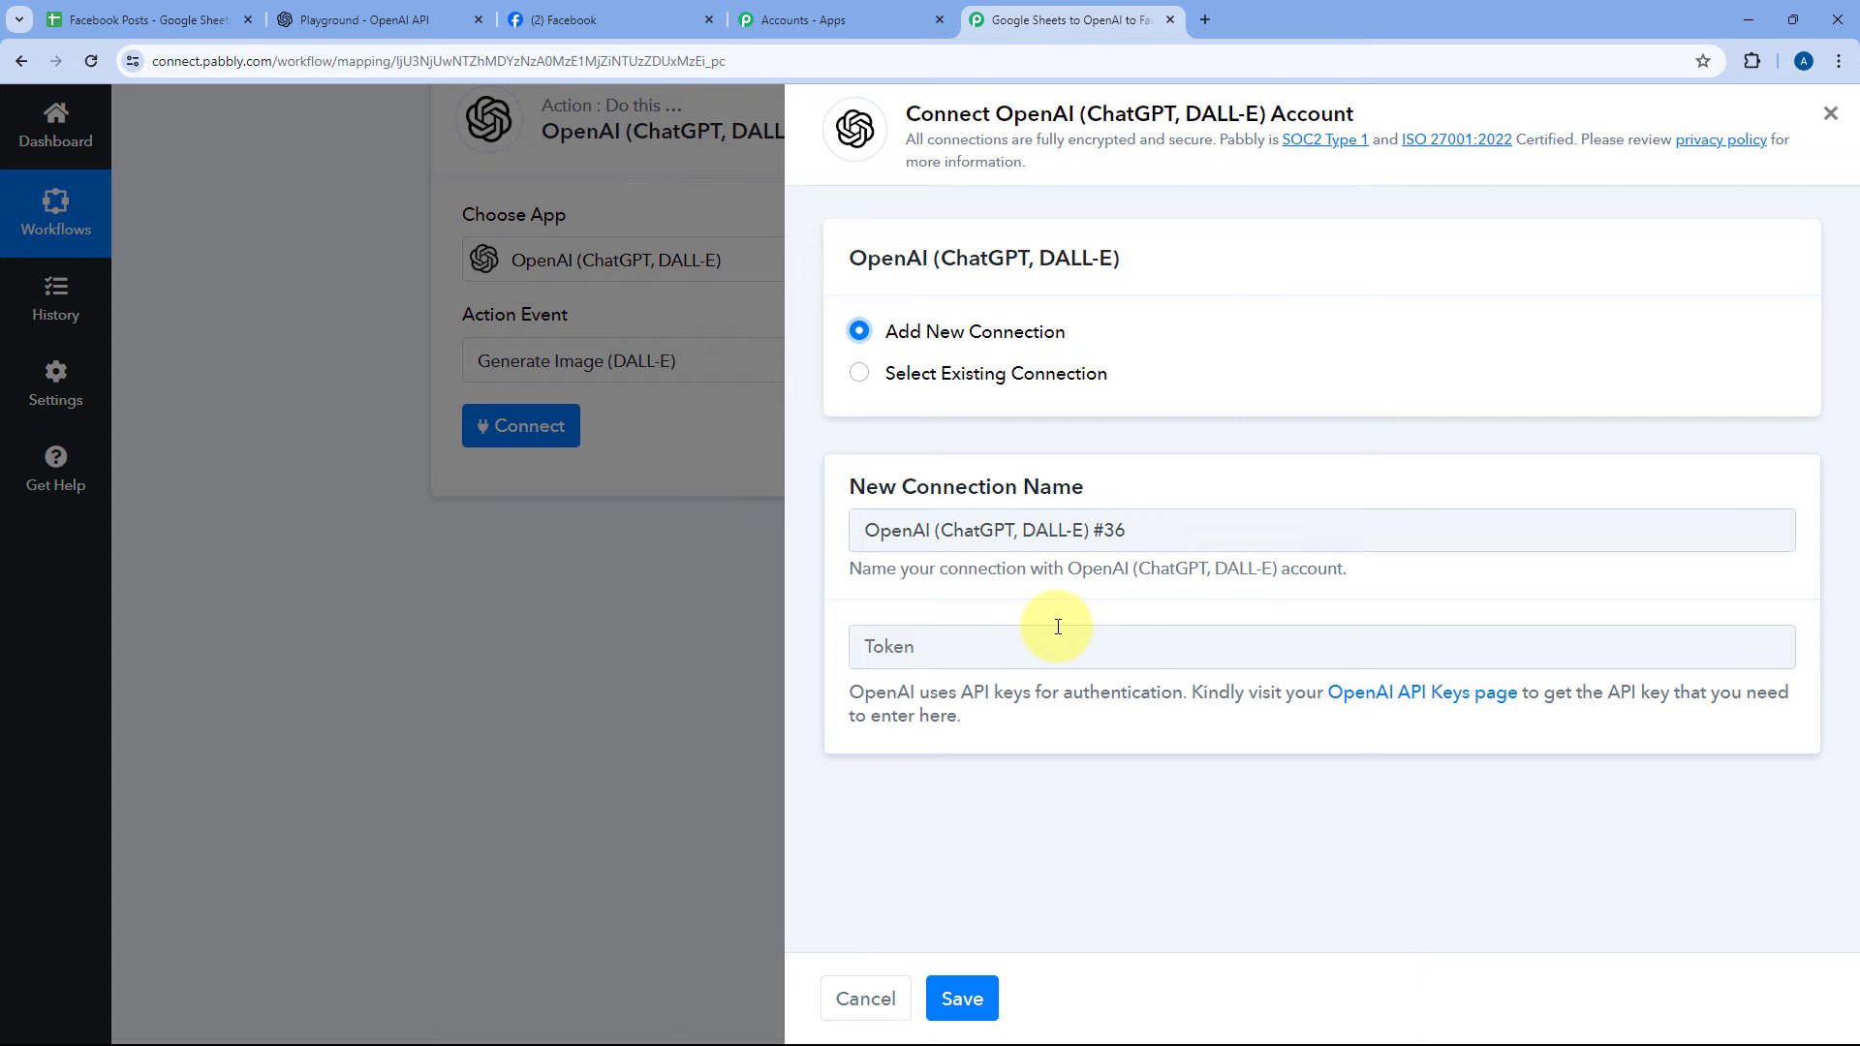
pyautogui.click(407, 23)
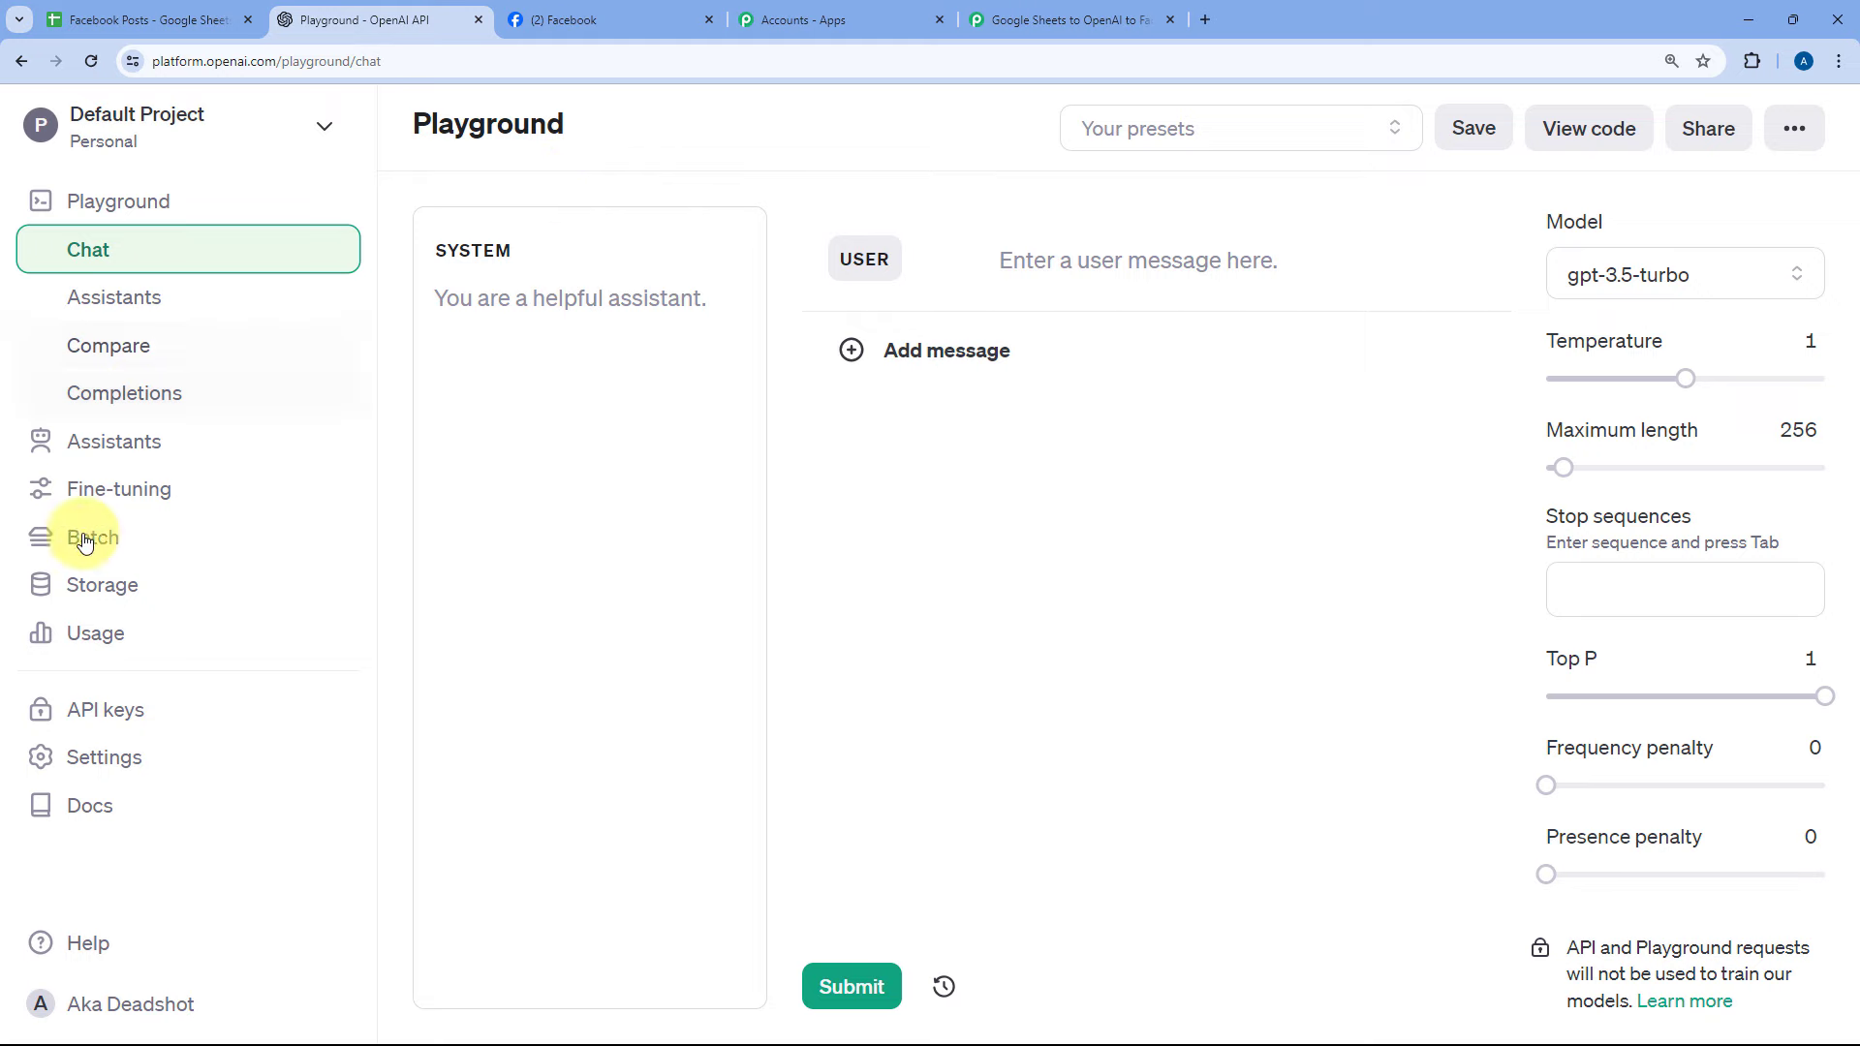
pyautogui.click(121, 719)
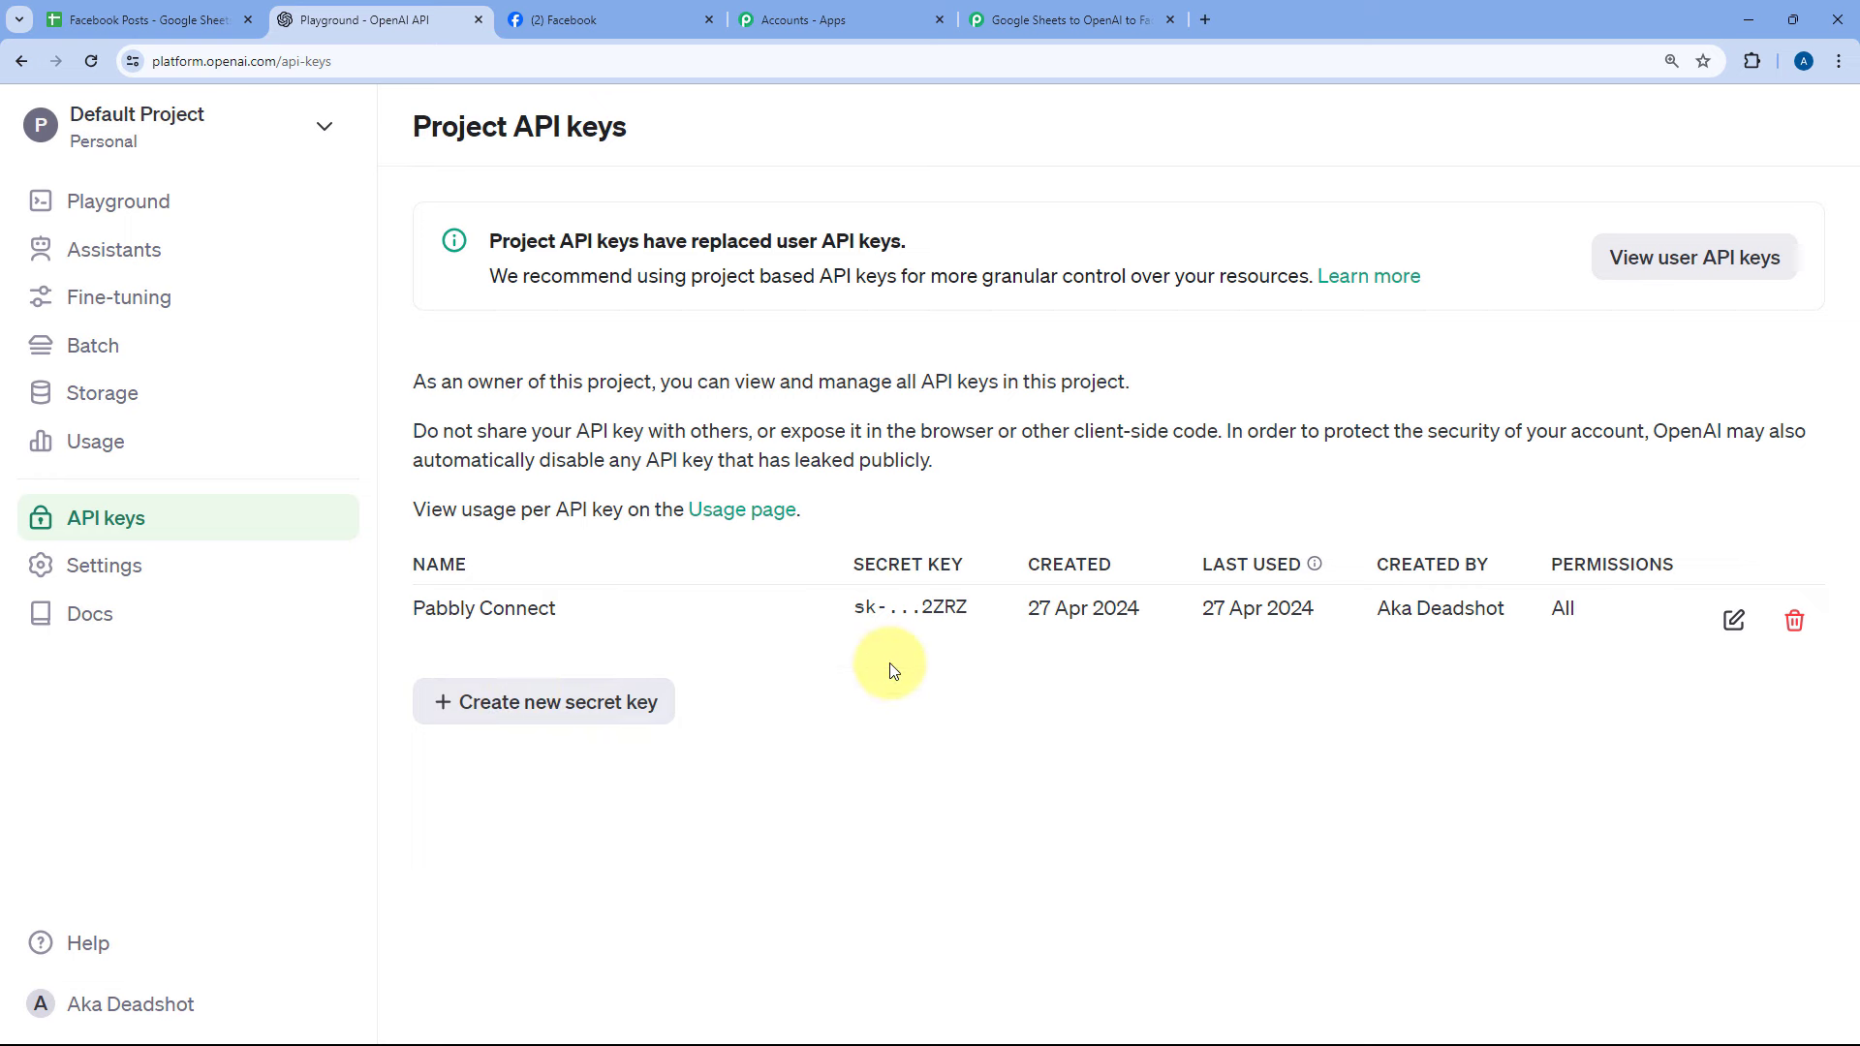
# - Create a new secret API key named "Facebook Page Post" in the Default Project with All permissions
pyautogui.click(581, 712)
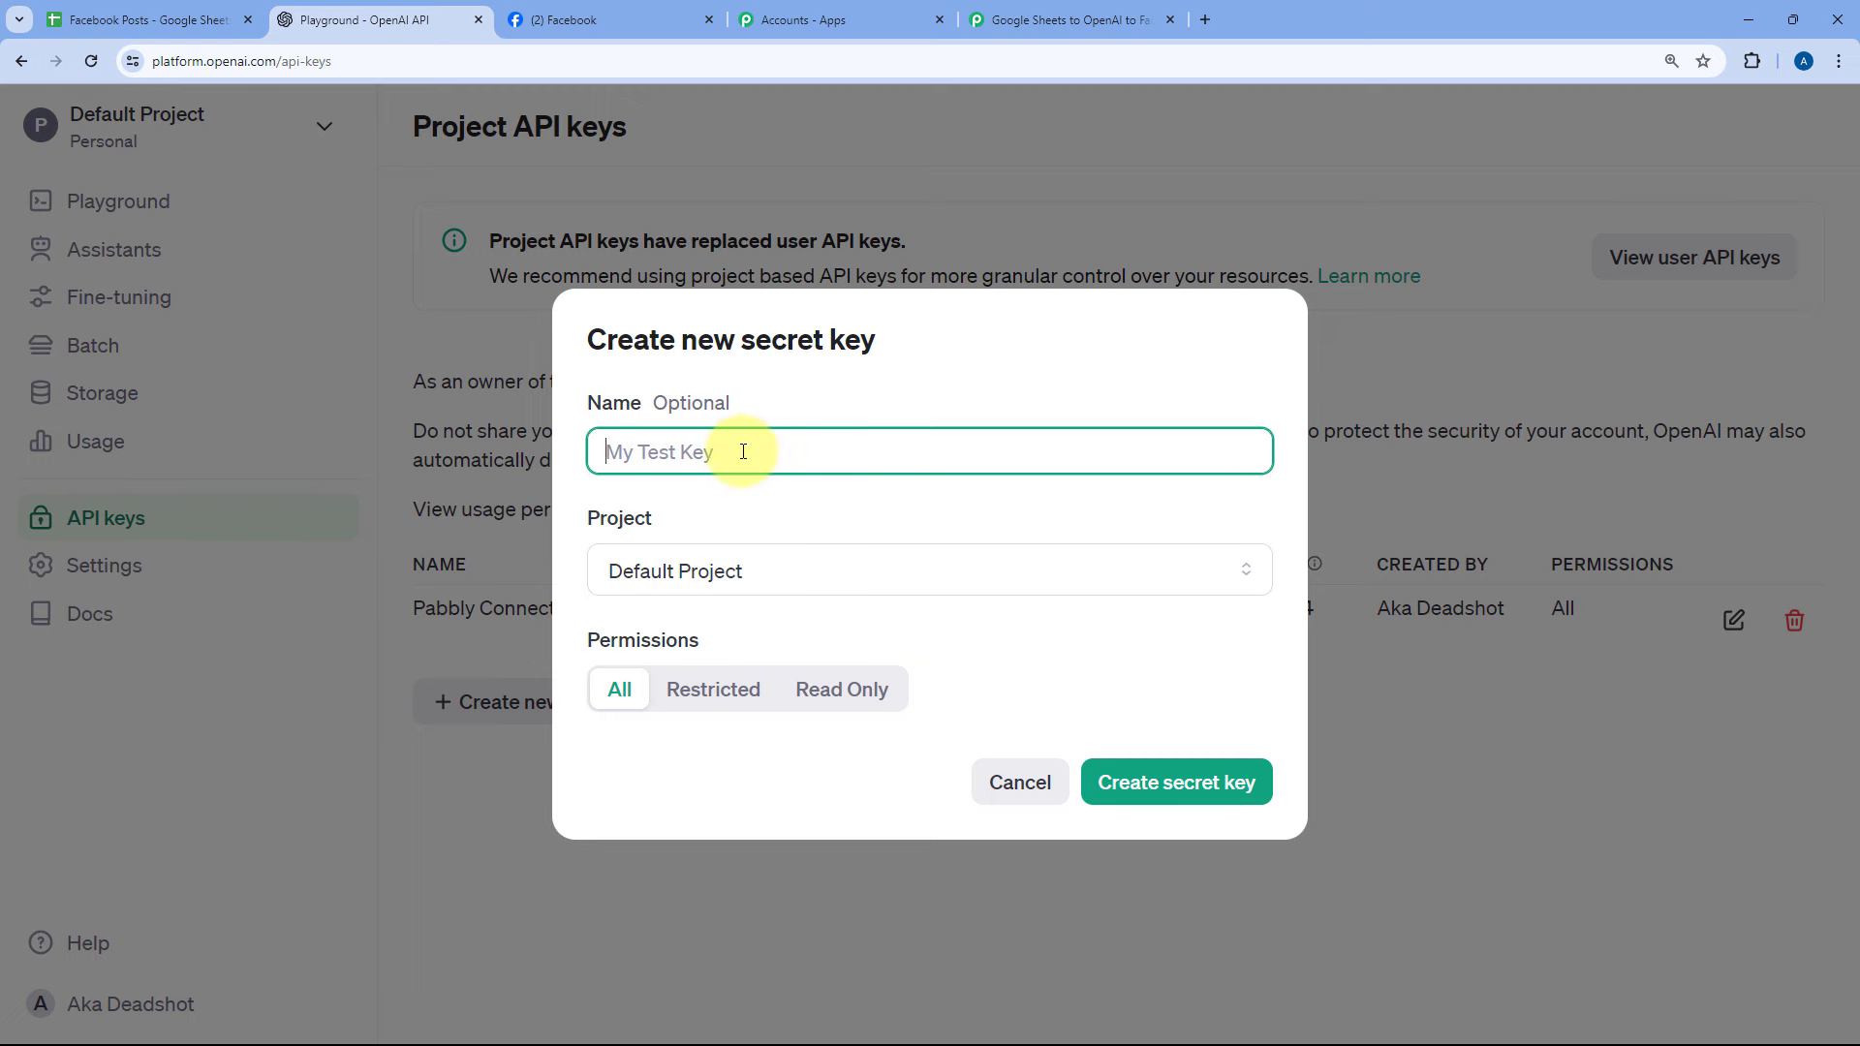
pyautogui.write('Facebook Page ')
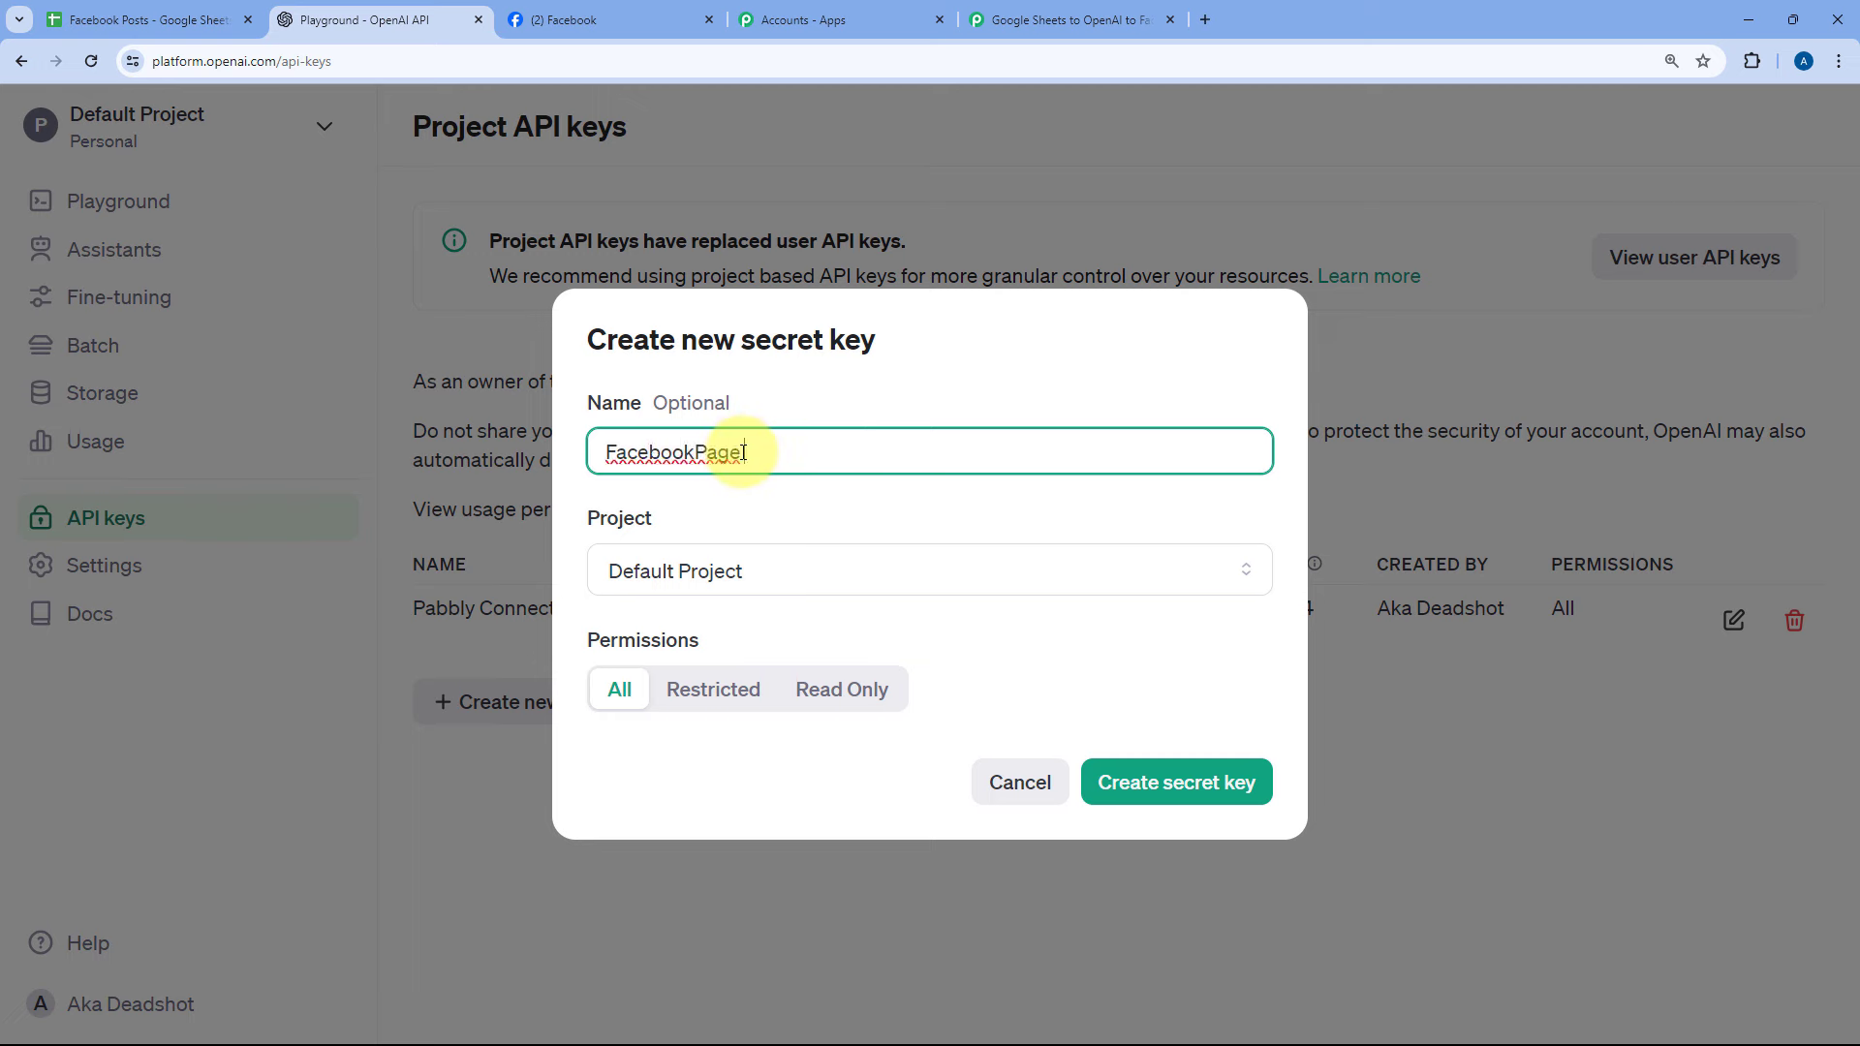
pyautogui.write('Post')
pyautogui.click(743, 453)
pyautogui.click(695, 453)
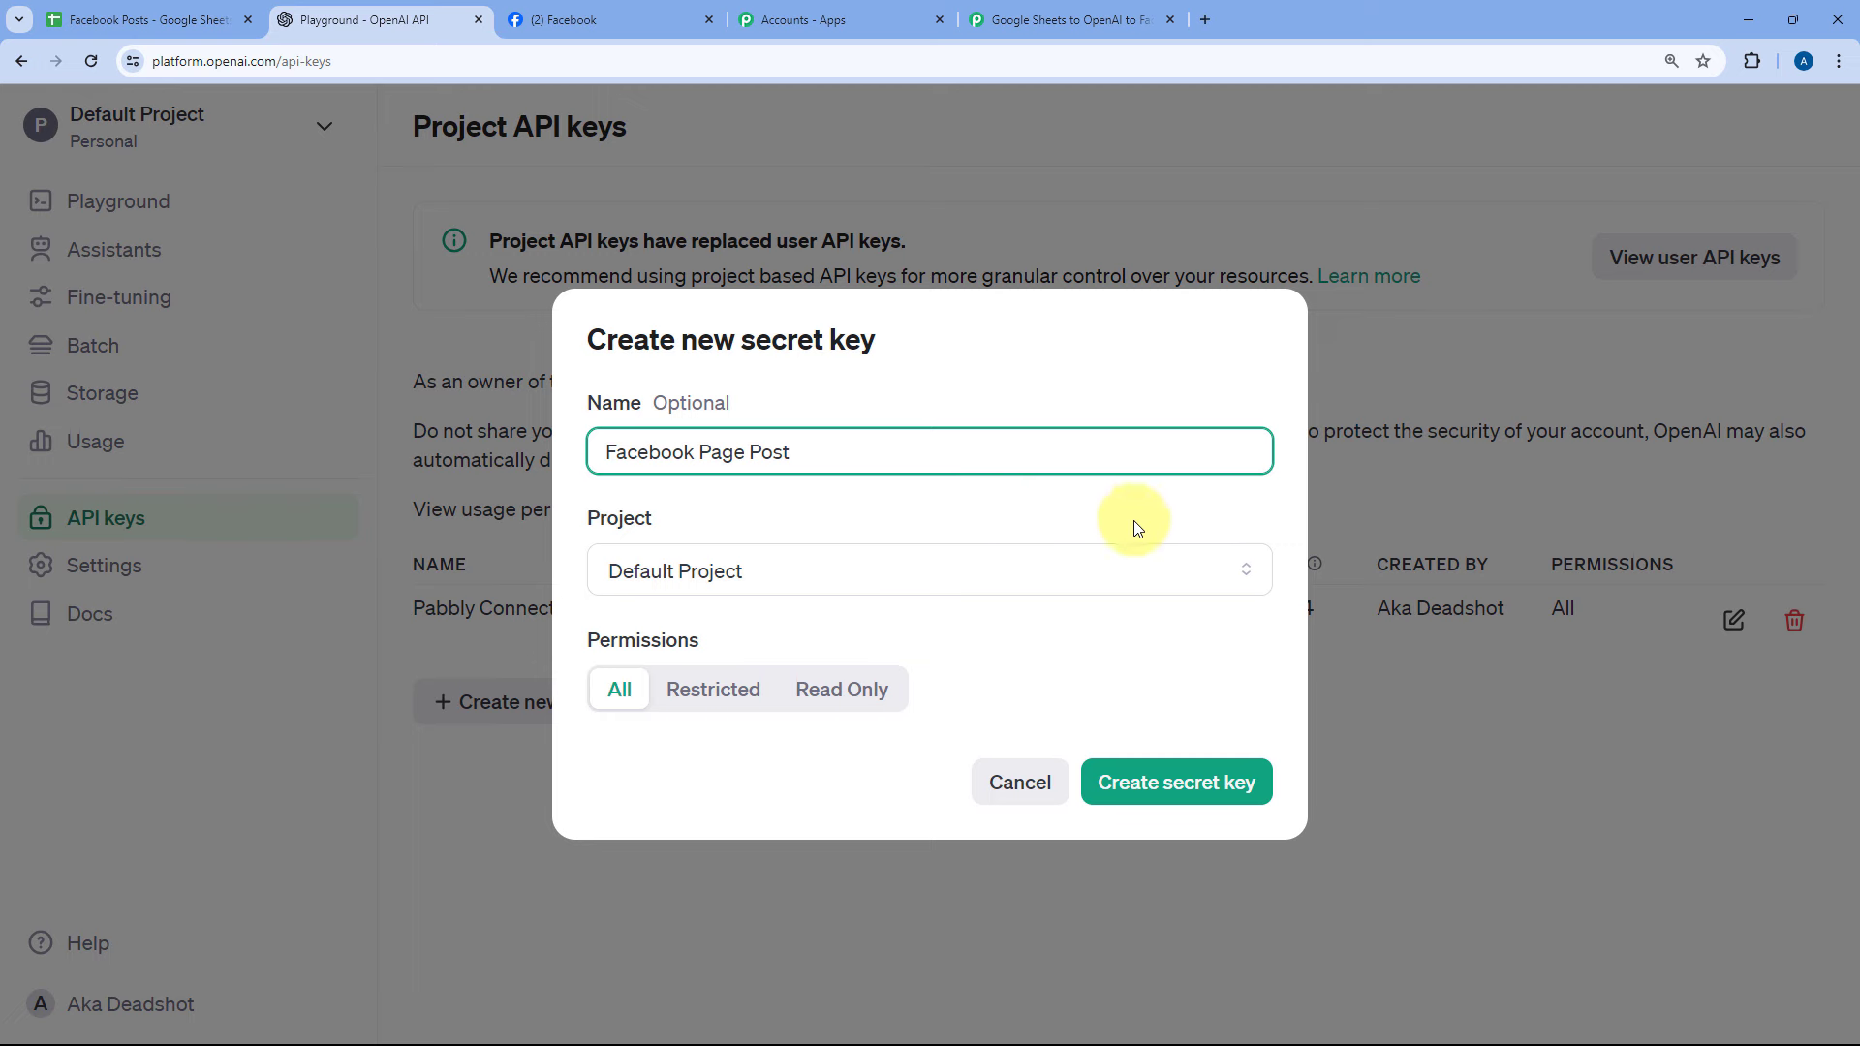
pyautogui.click(1011, 577)
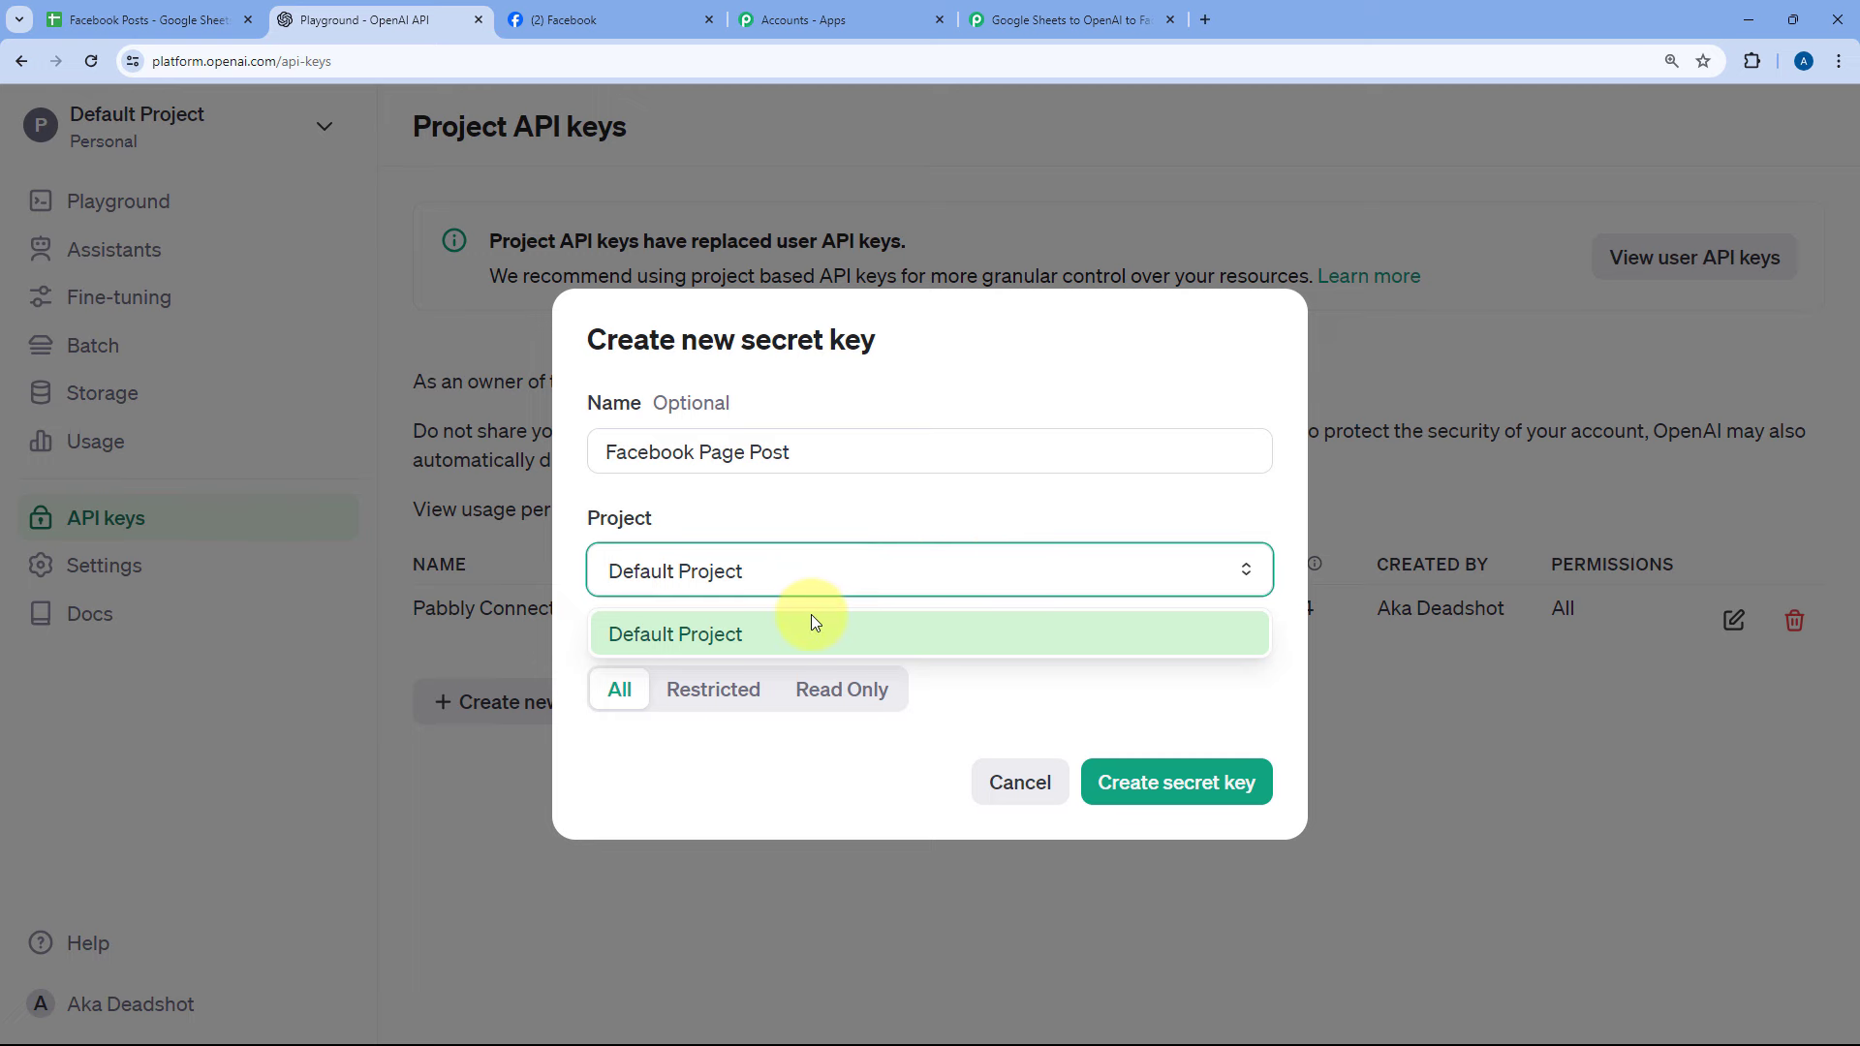
pyautogui.click(749, 635)
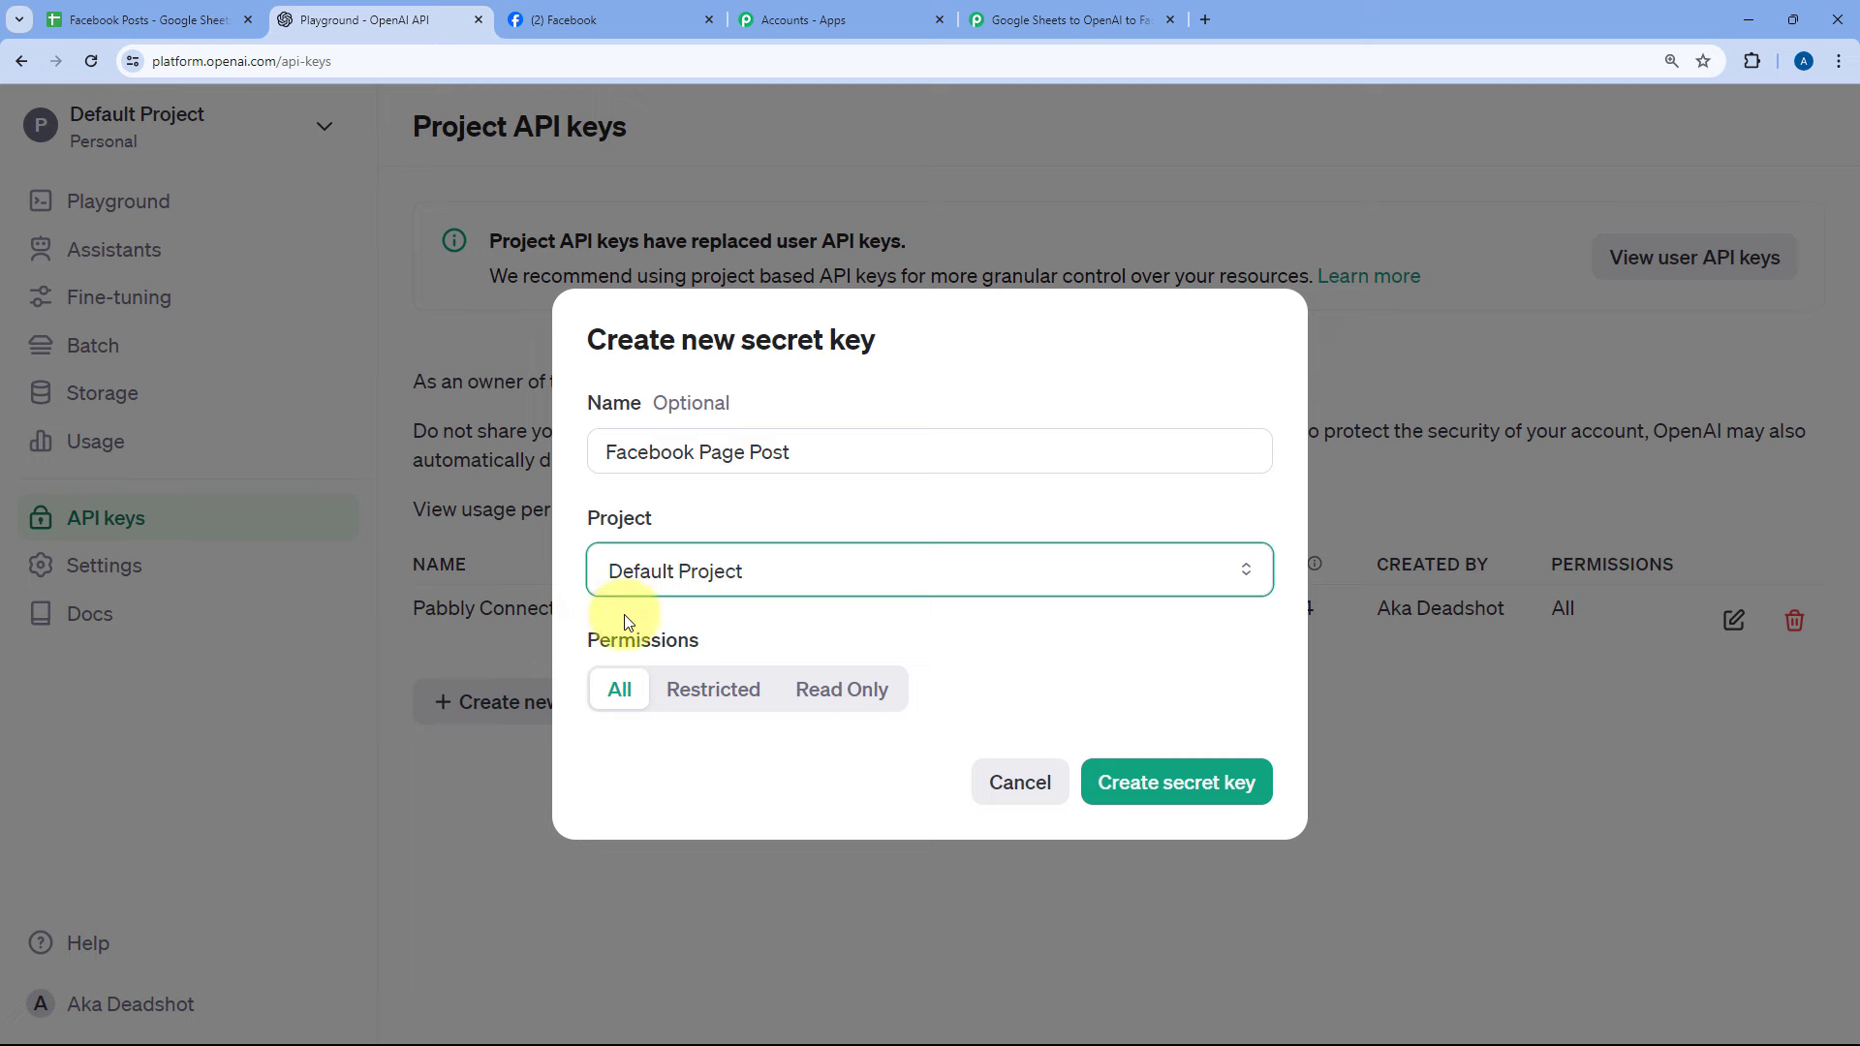
pyautogui.click(611, 698)
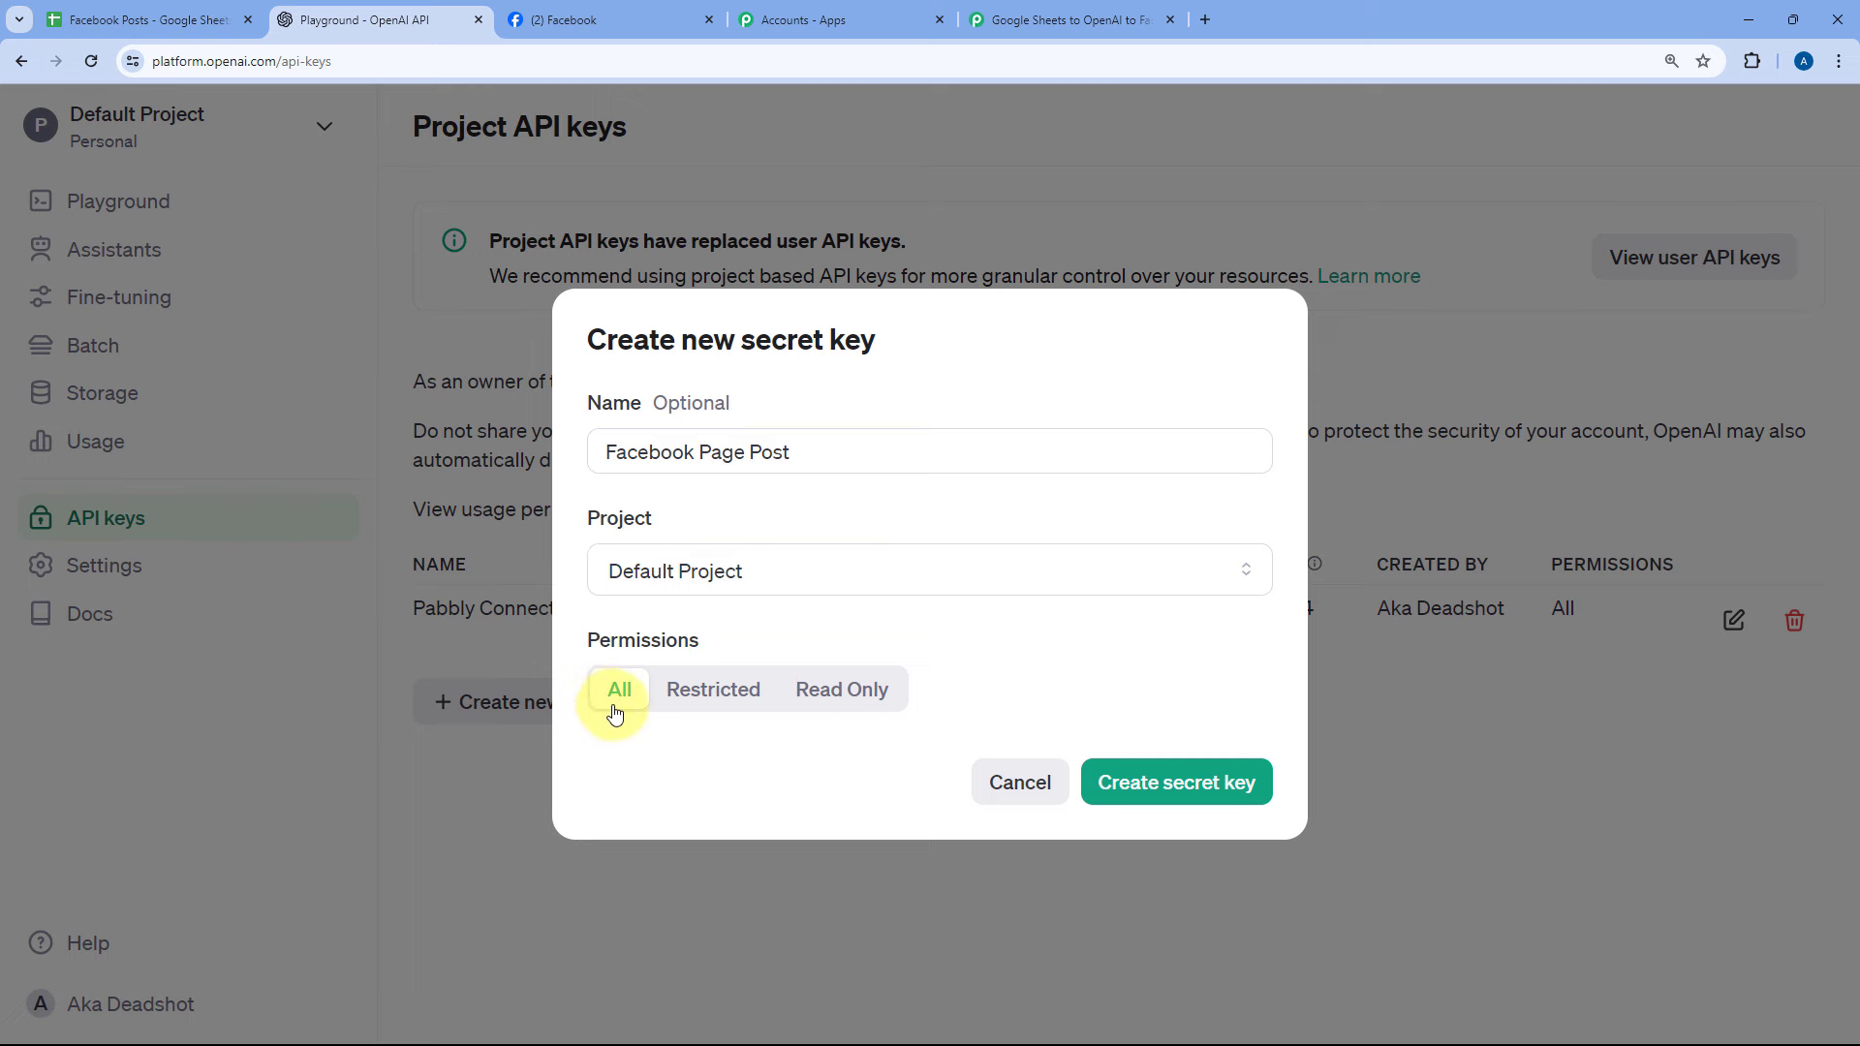
pyautogui.click(1176, 784)
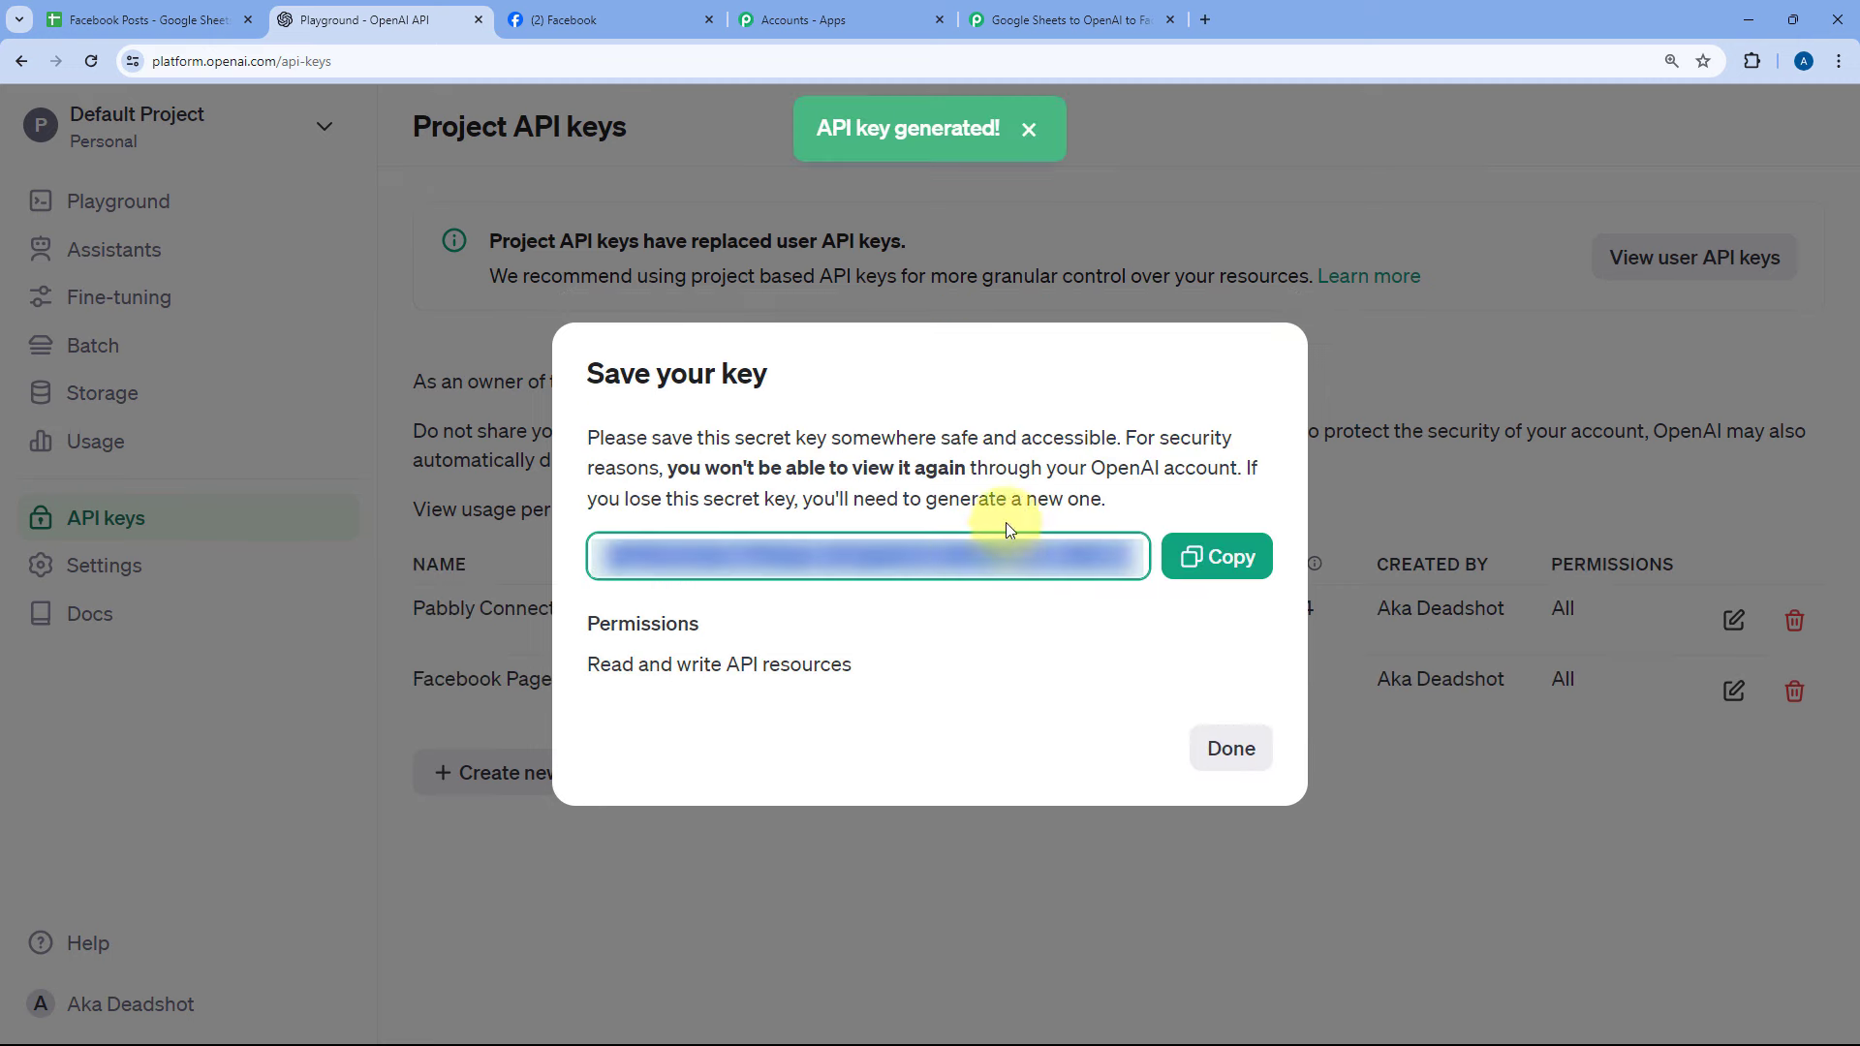
# - Copy the generated API key, paste it into the API key field of the new OpenAI connection in Pabbly Connect, and save the connection
pyautogui.click(1197, 560)
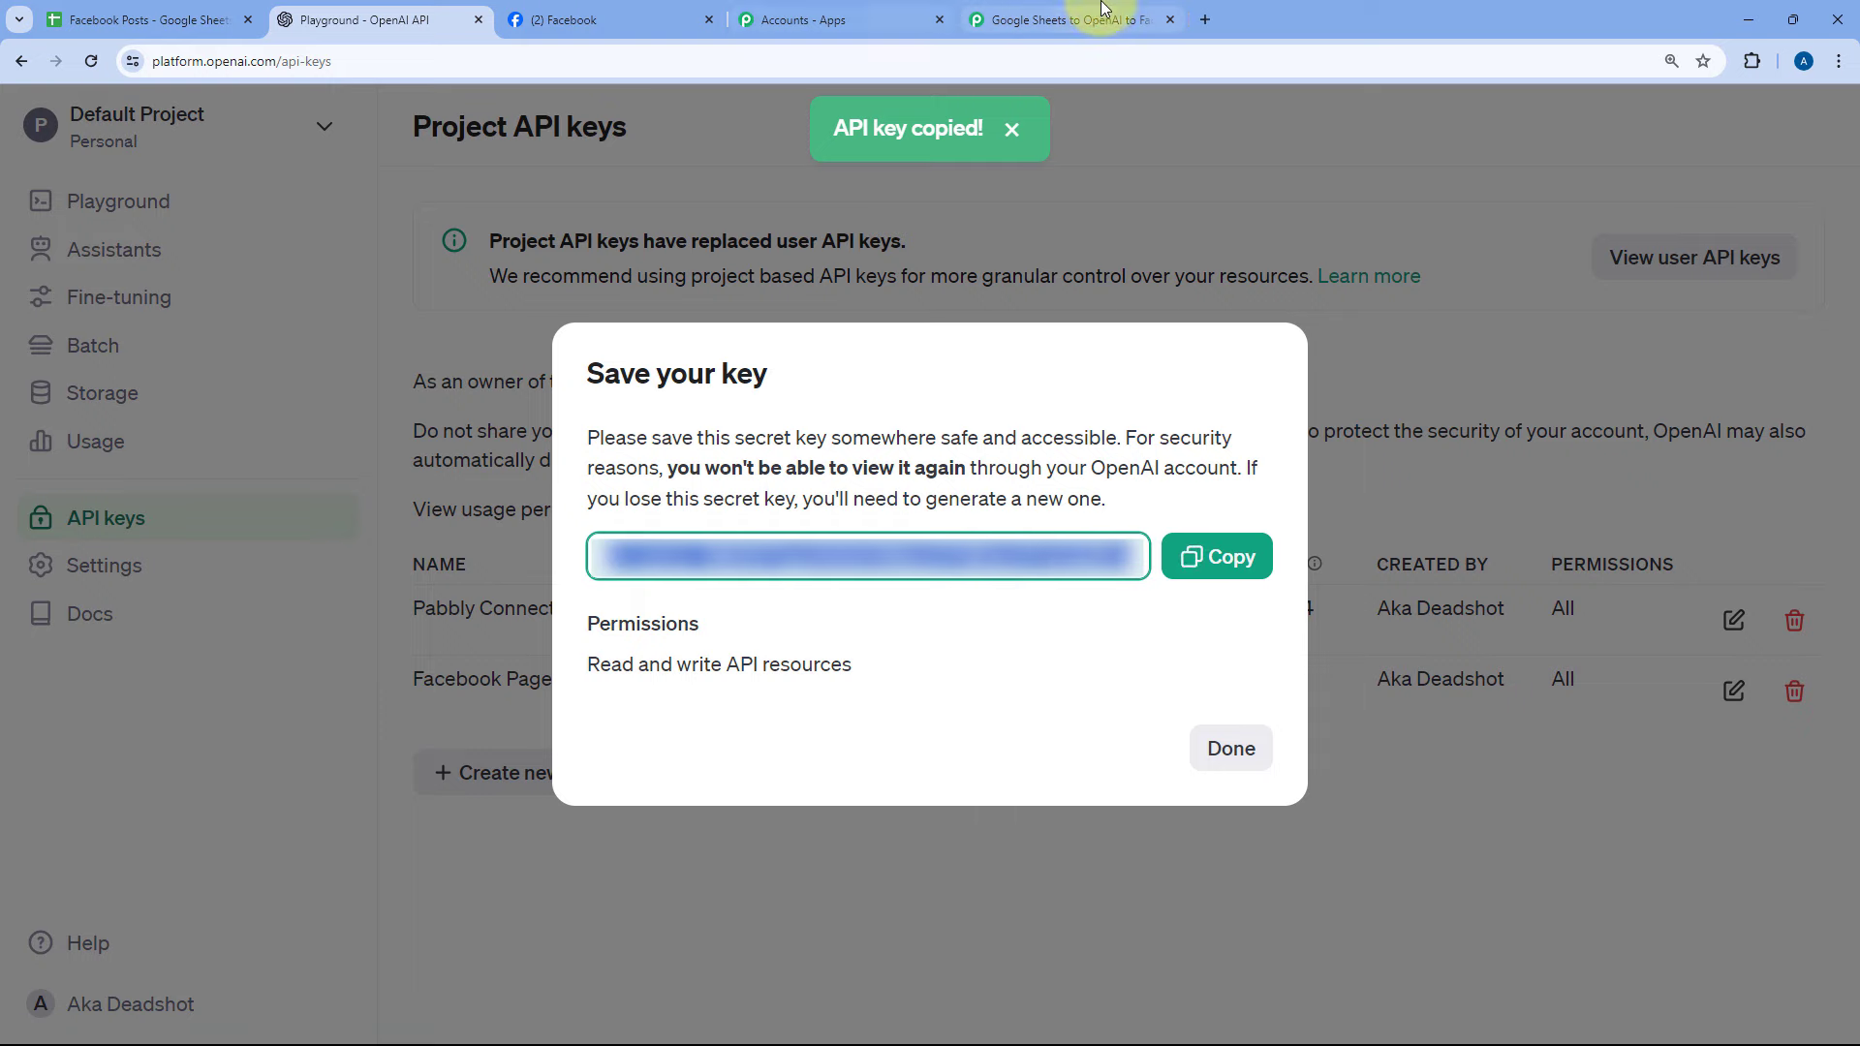
pyautogui.click(1066, 19)
pyautogui.rightClick(969, 647)
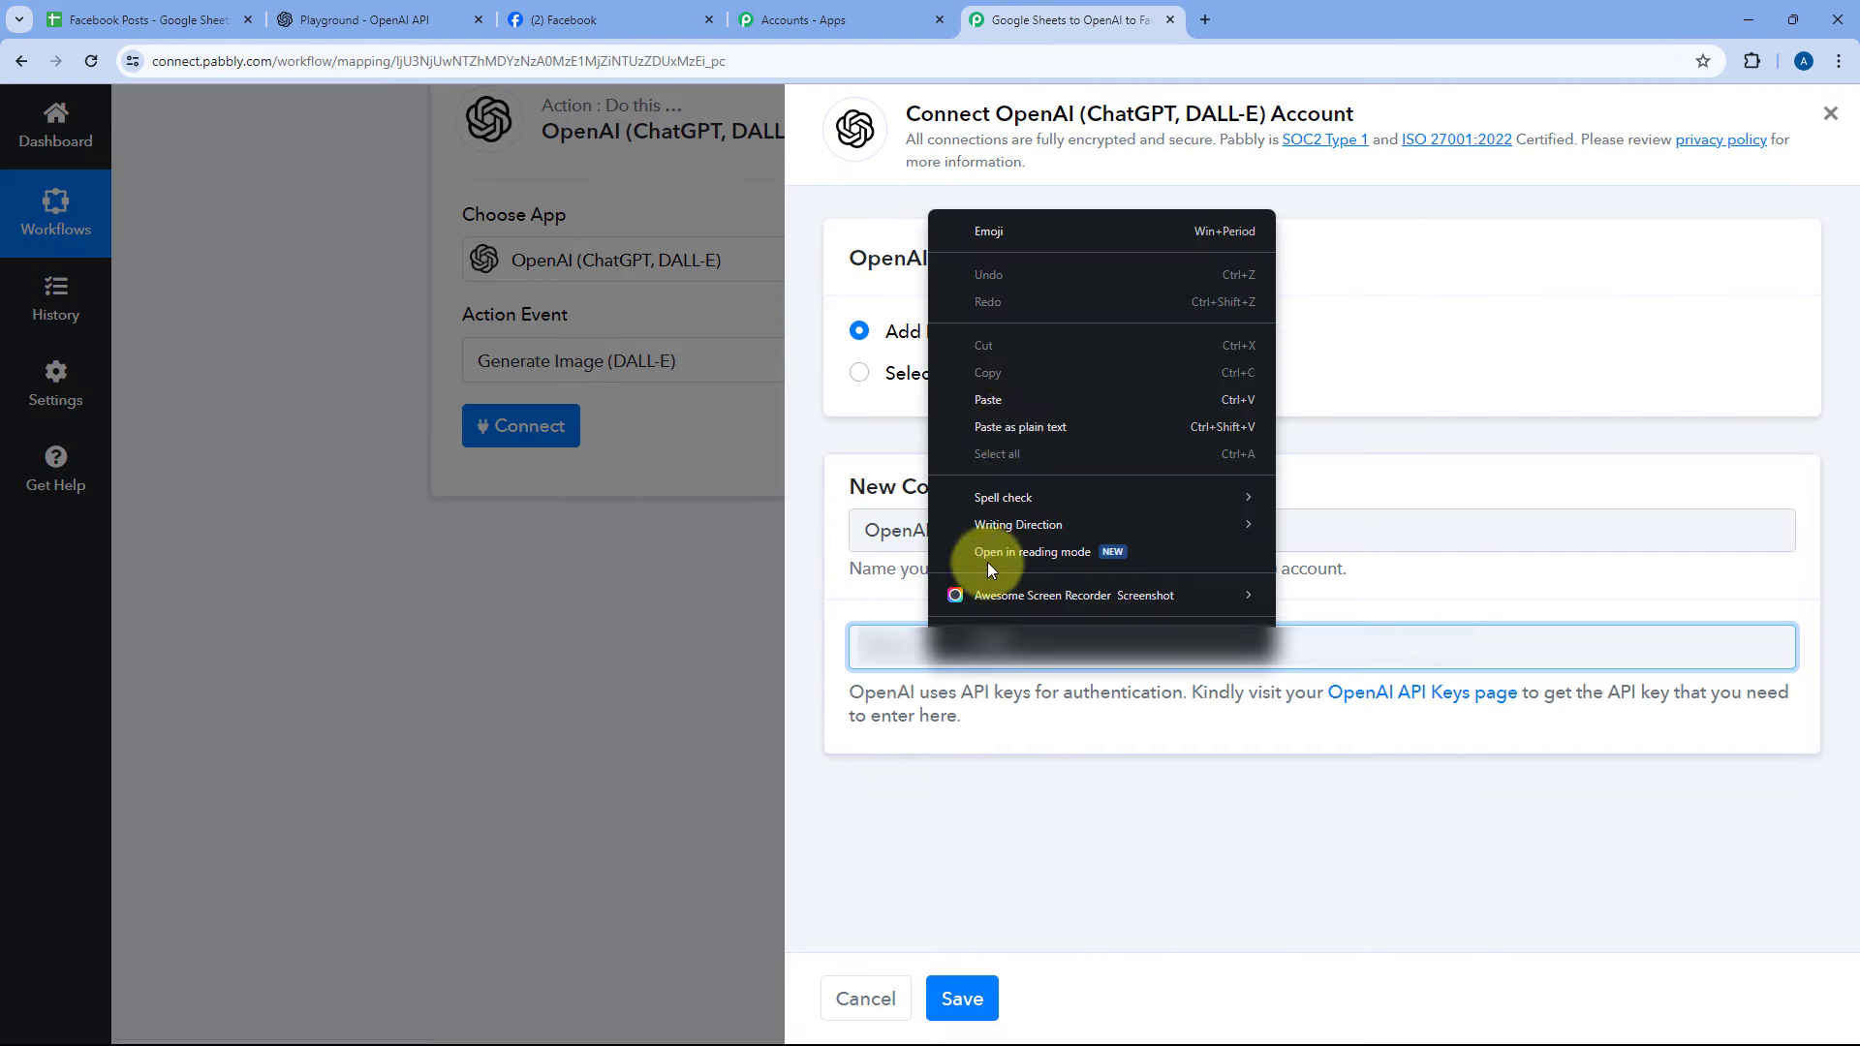
pyautogui.click(1011, 398)
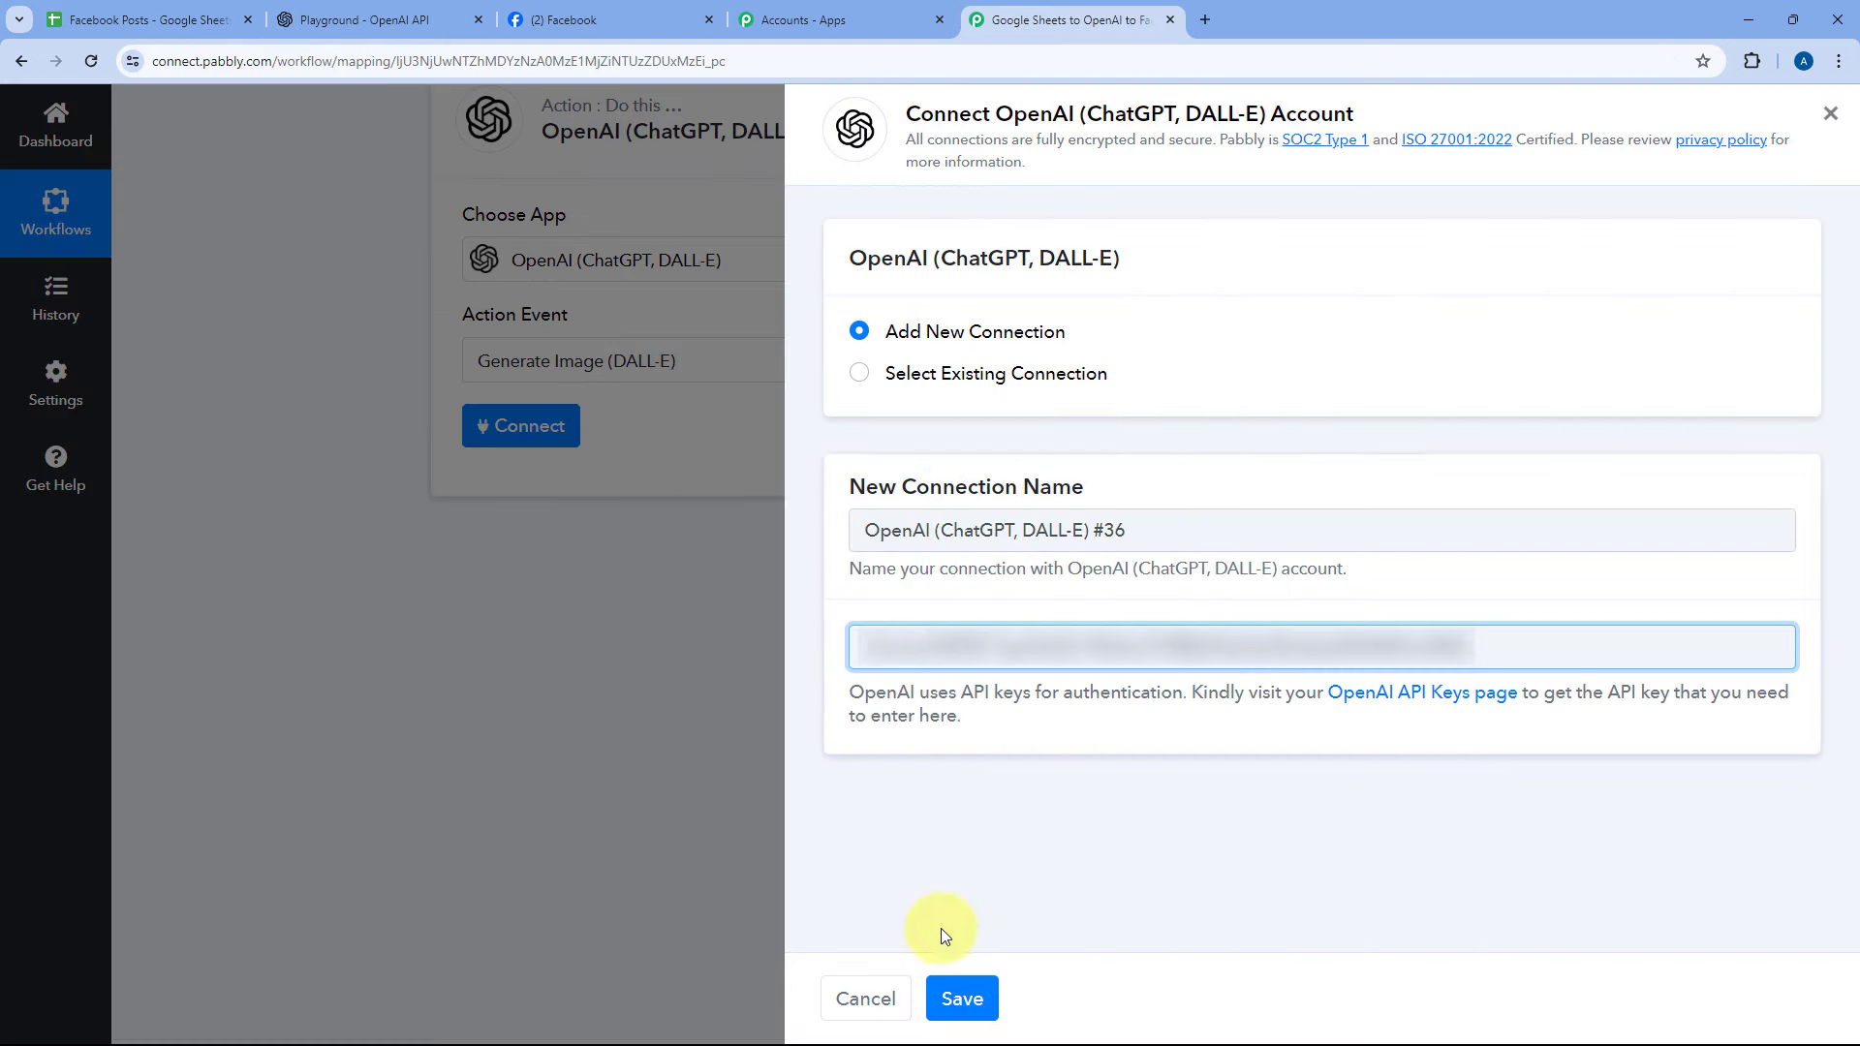
pyautogui.click(959, 996)
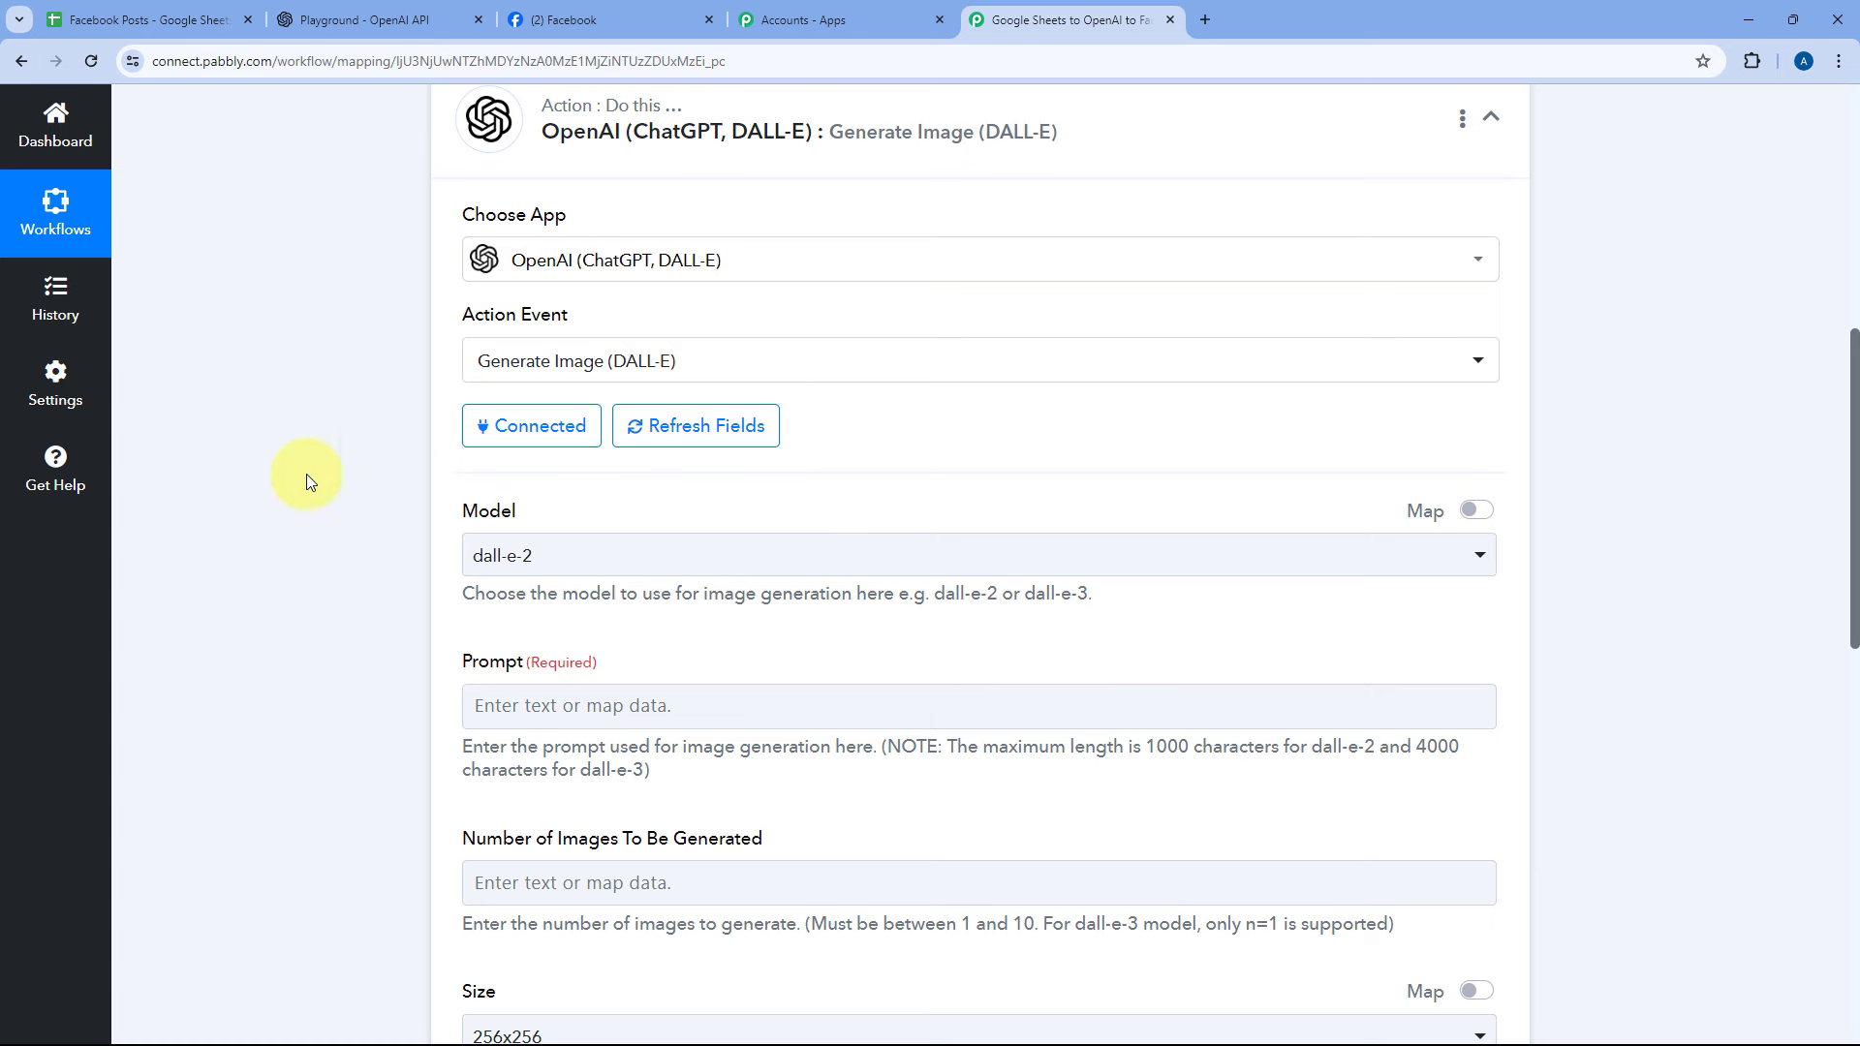
# - Set the image generation model of the OpenAI action to dall-e-3
pyautogui.scroll(-3, 393, 445)
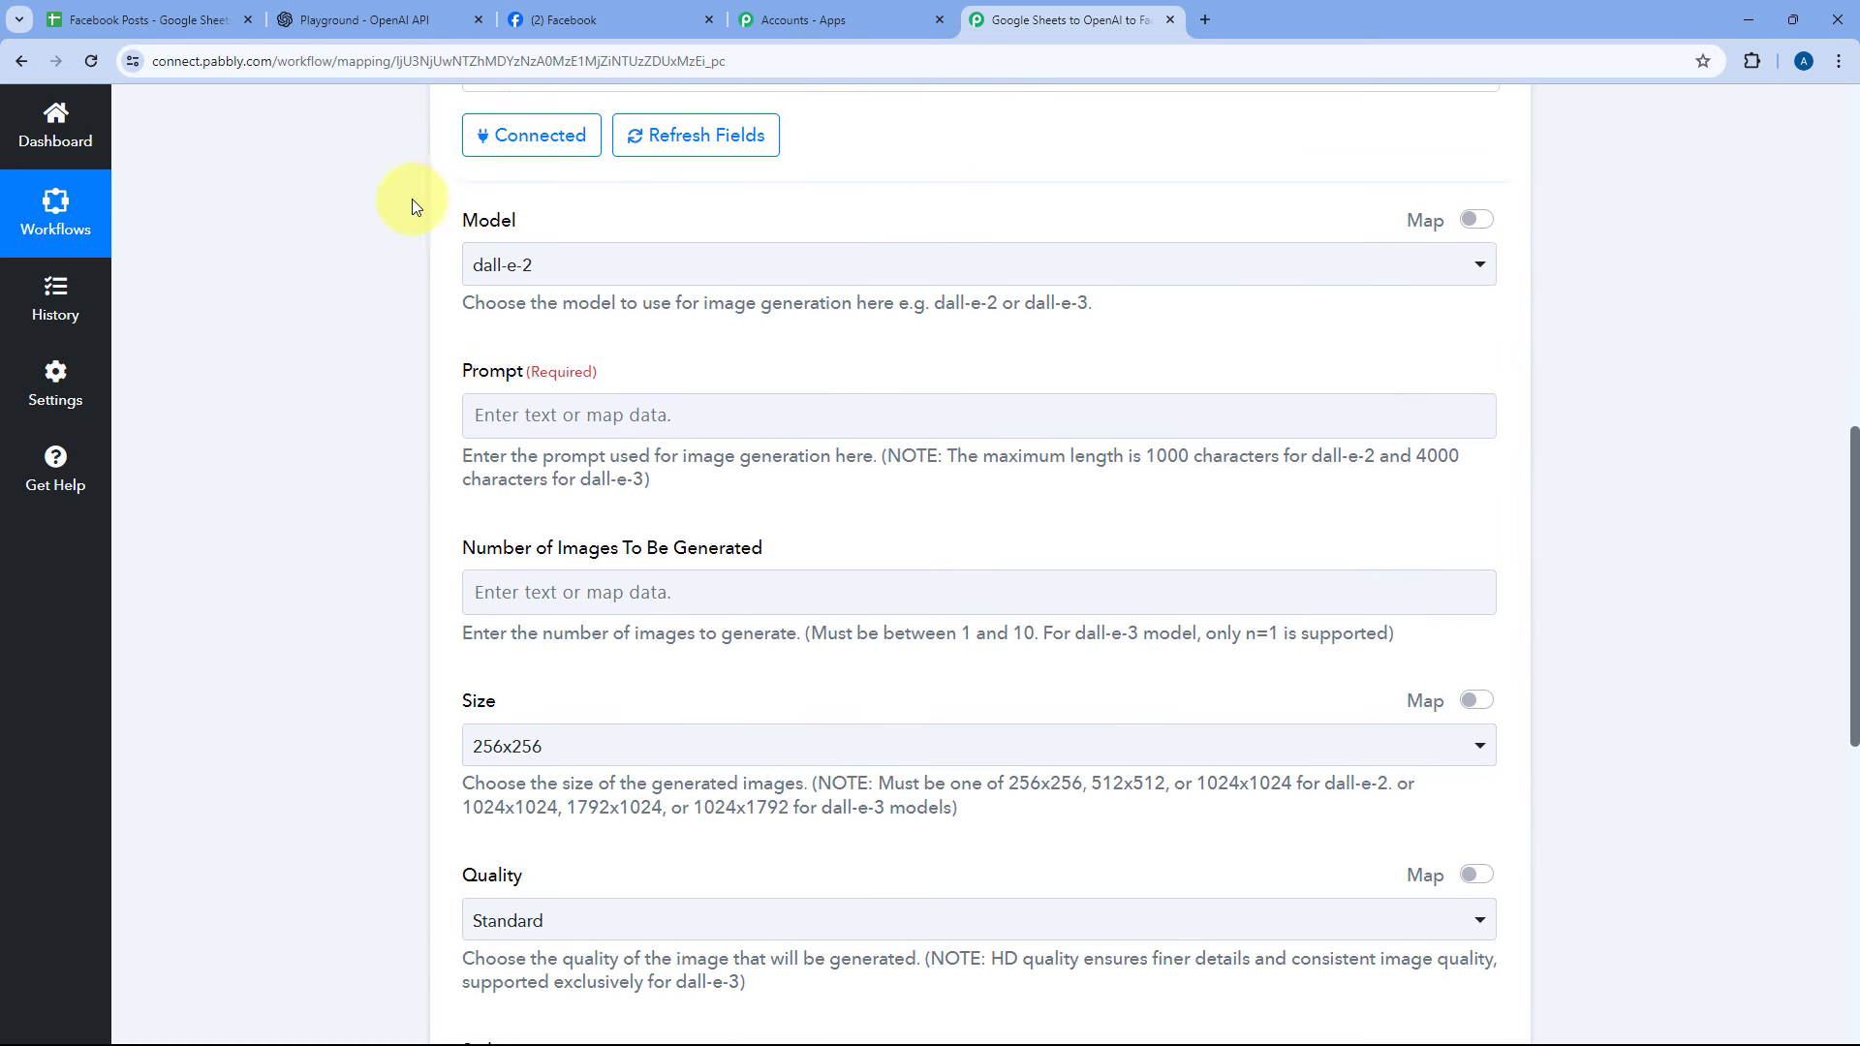
pyautogui.click(642, 268)
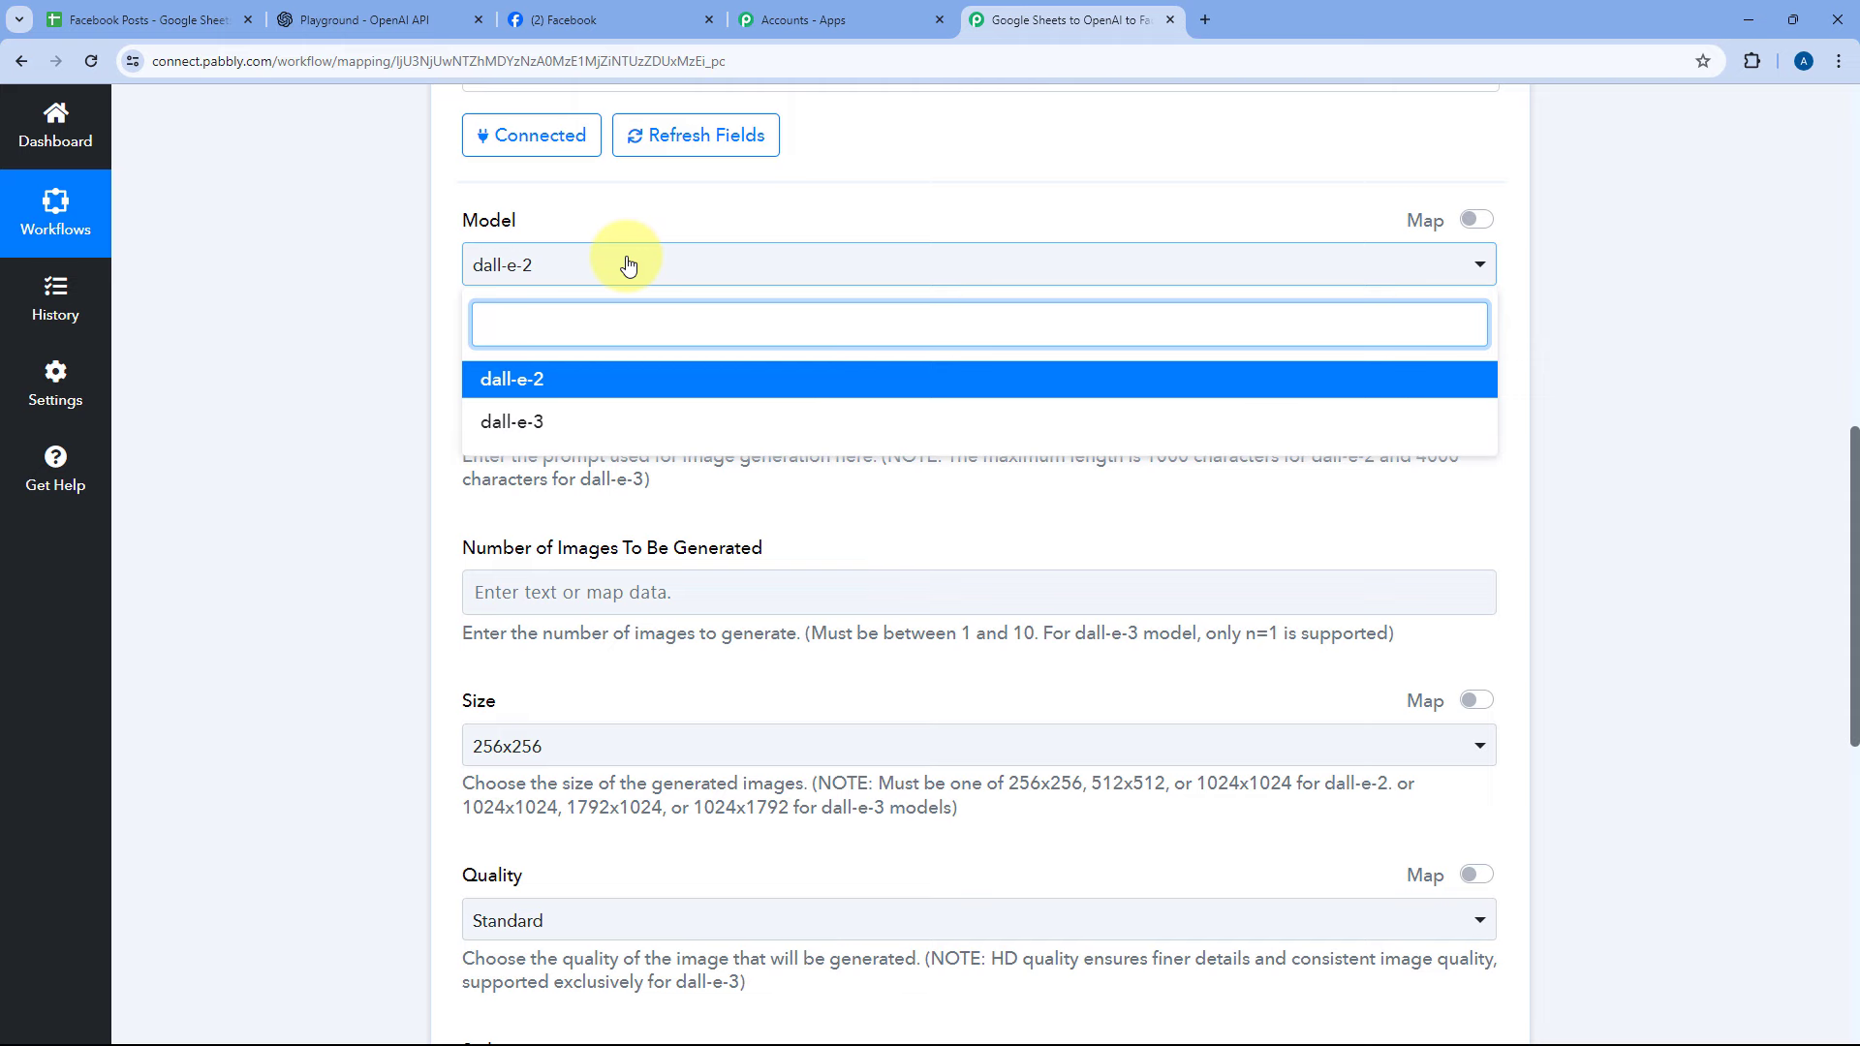
pyautogui.click(555, 419)
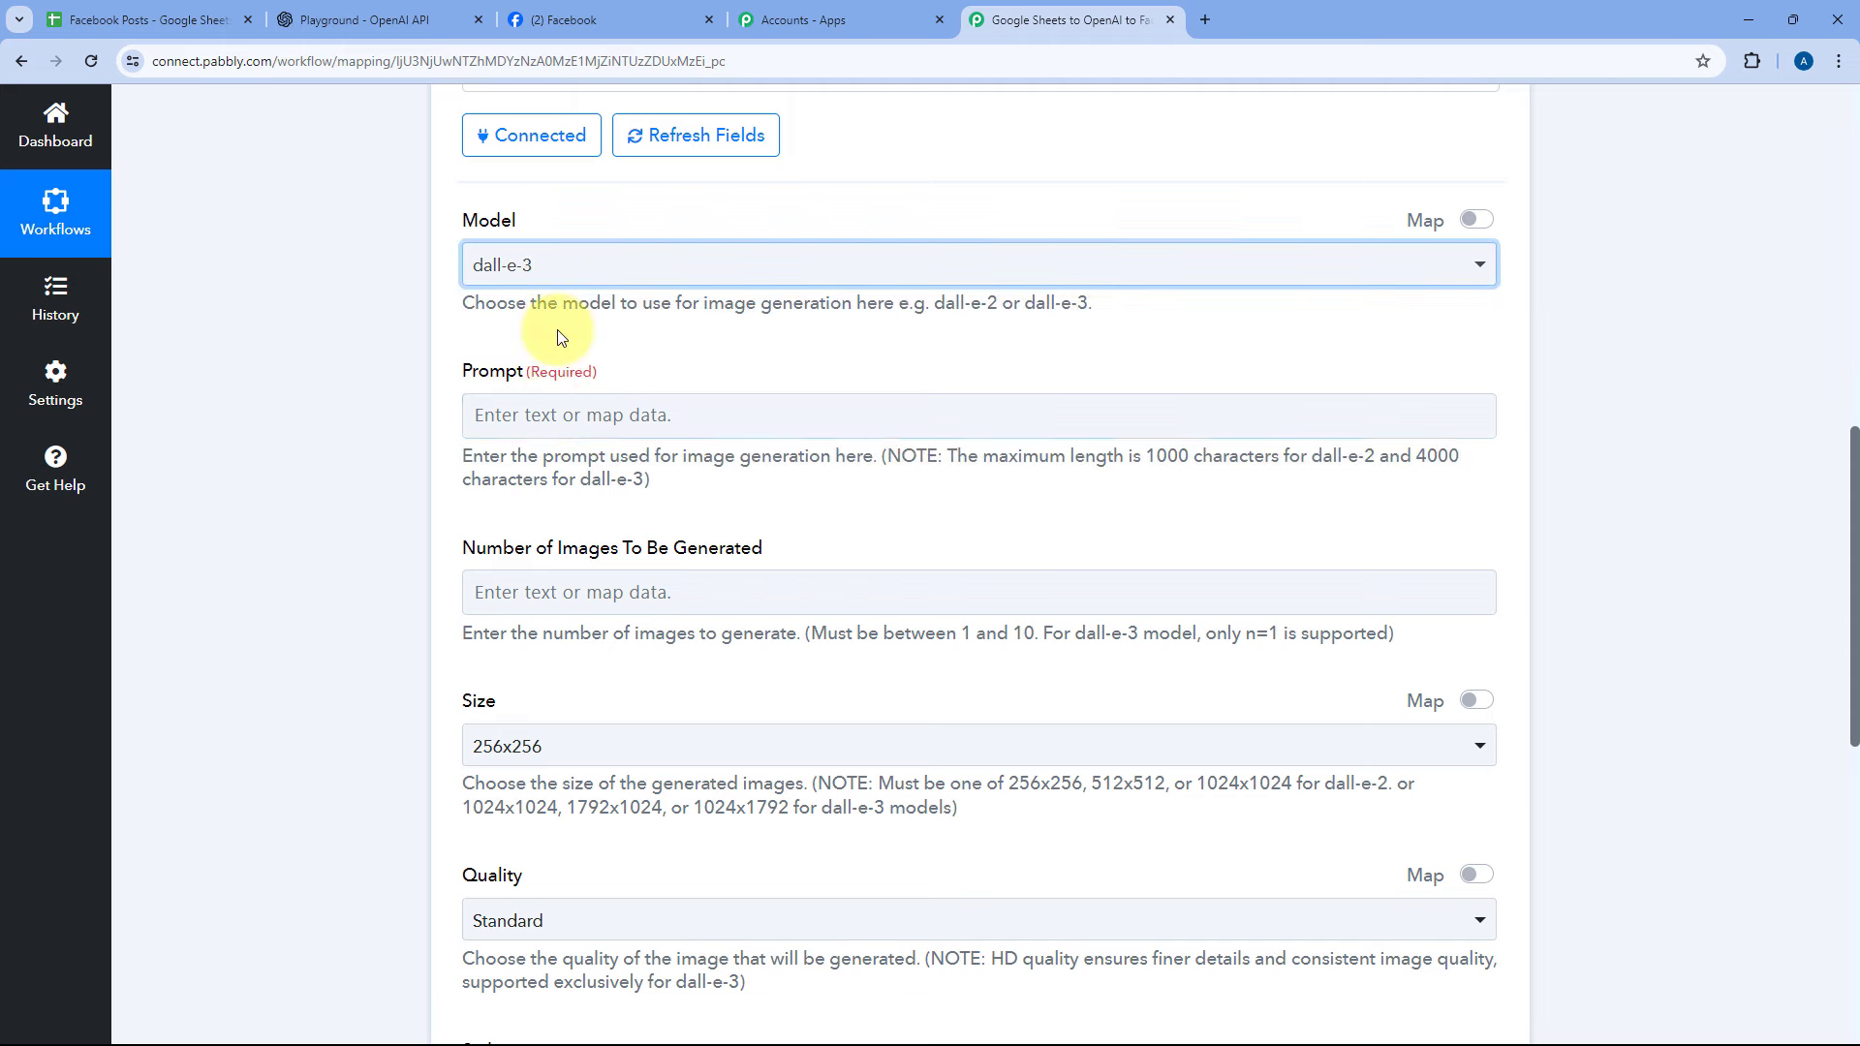
pyautogui.click(558, 331)
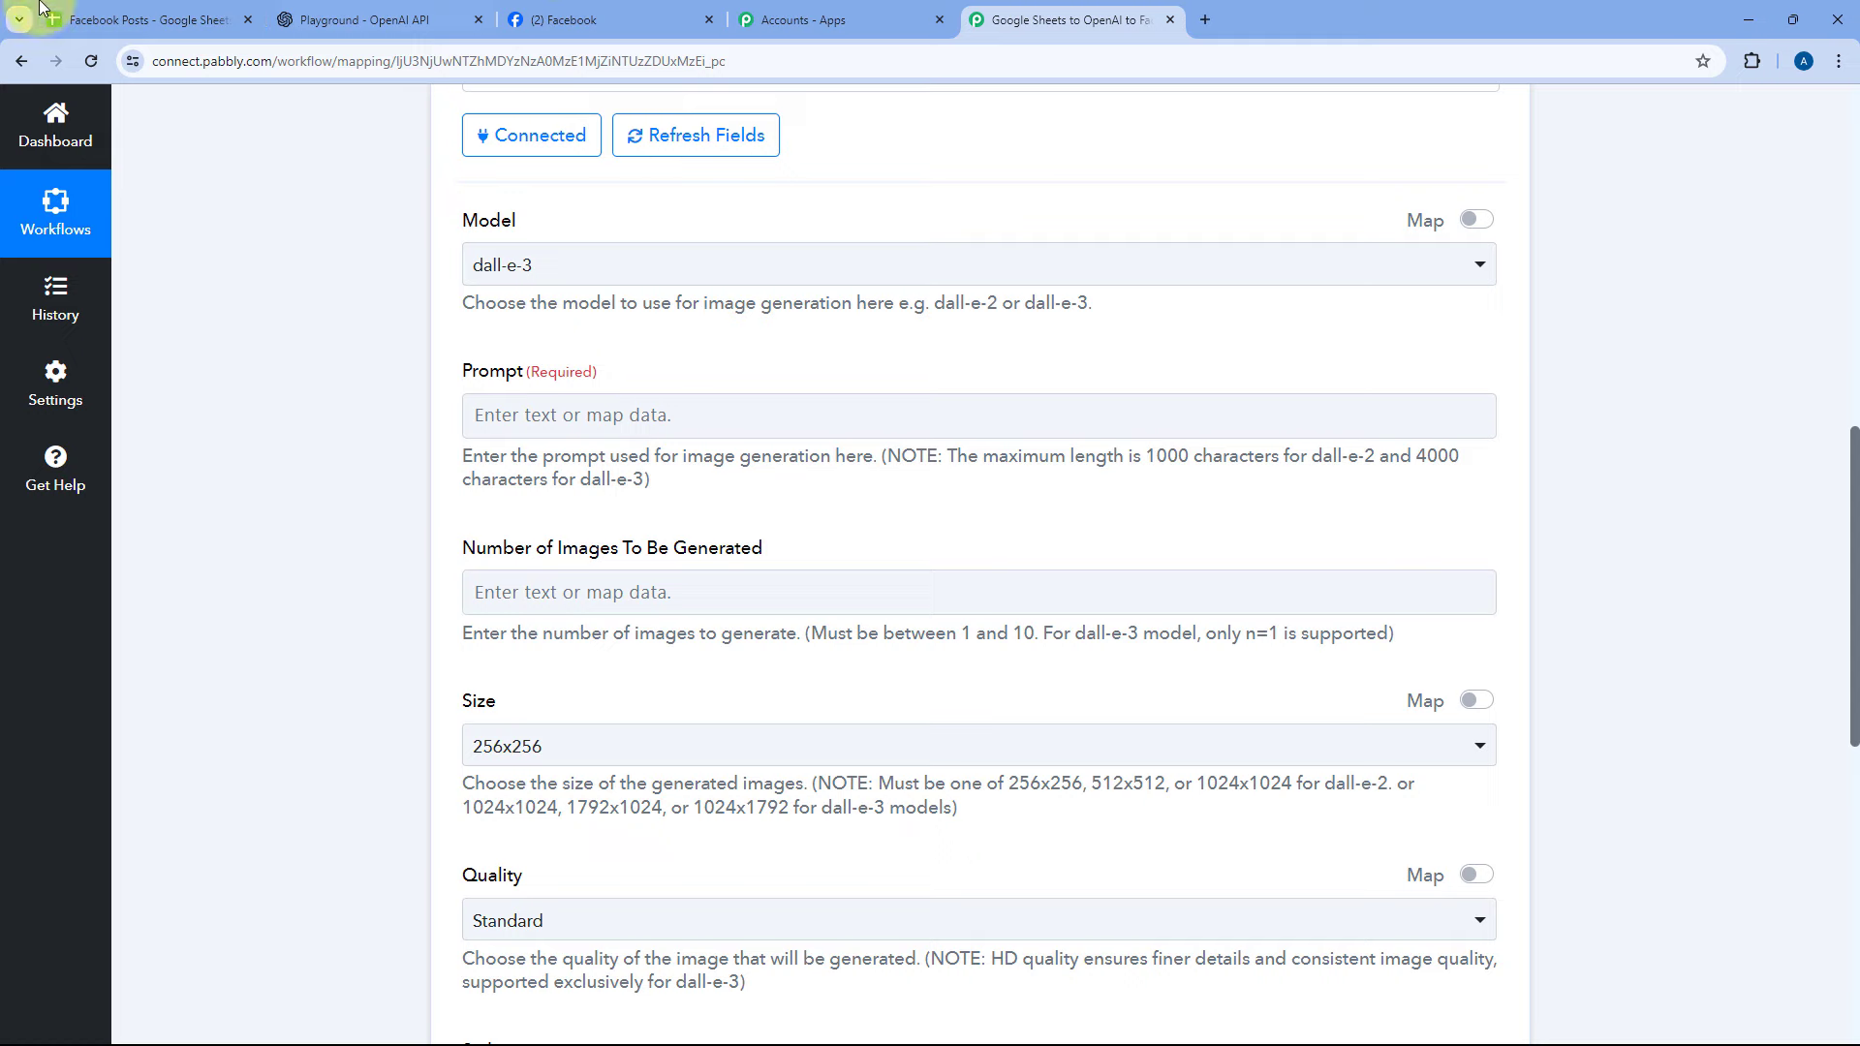
# - In the Facebook Posts spreadsheet, review the Image Prompt text in cell B2 without changing it
pyautogui.click(150, 20)
pyautogui.doubleClick(788, 392)
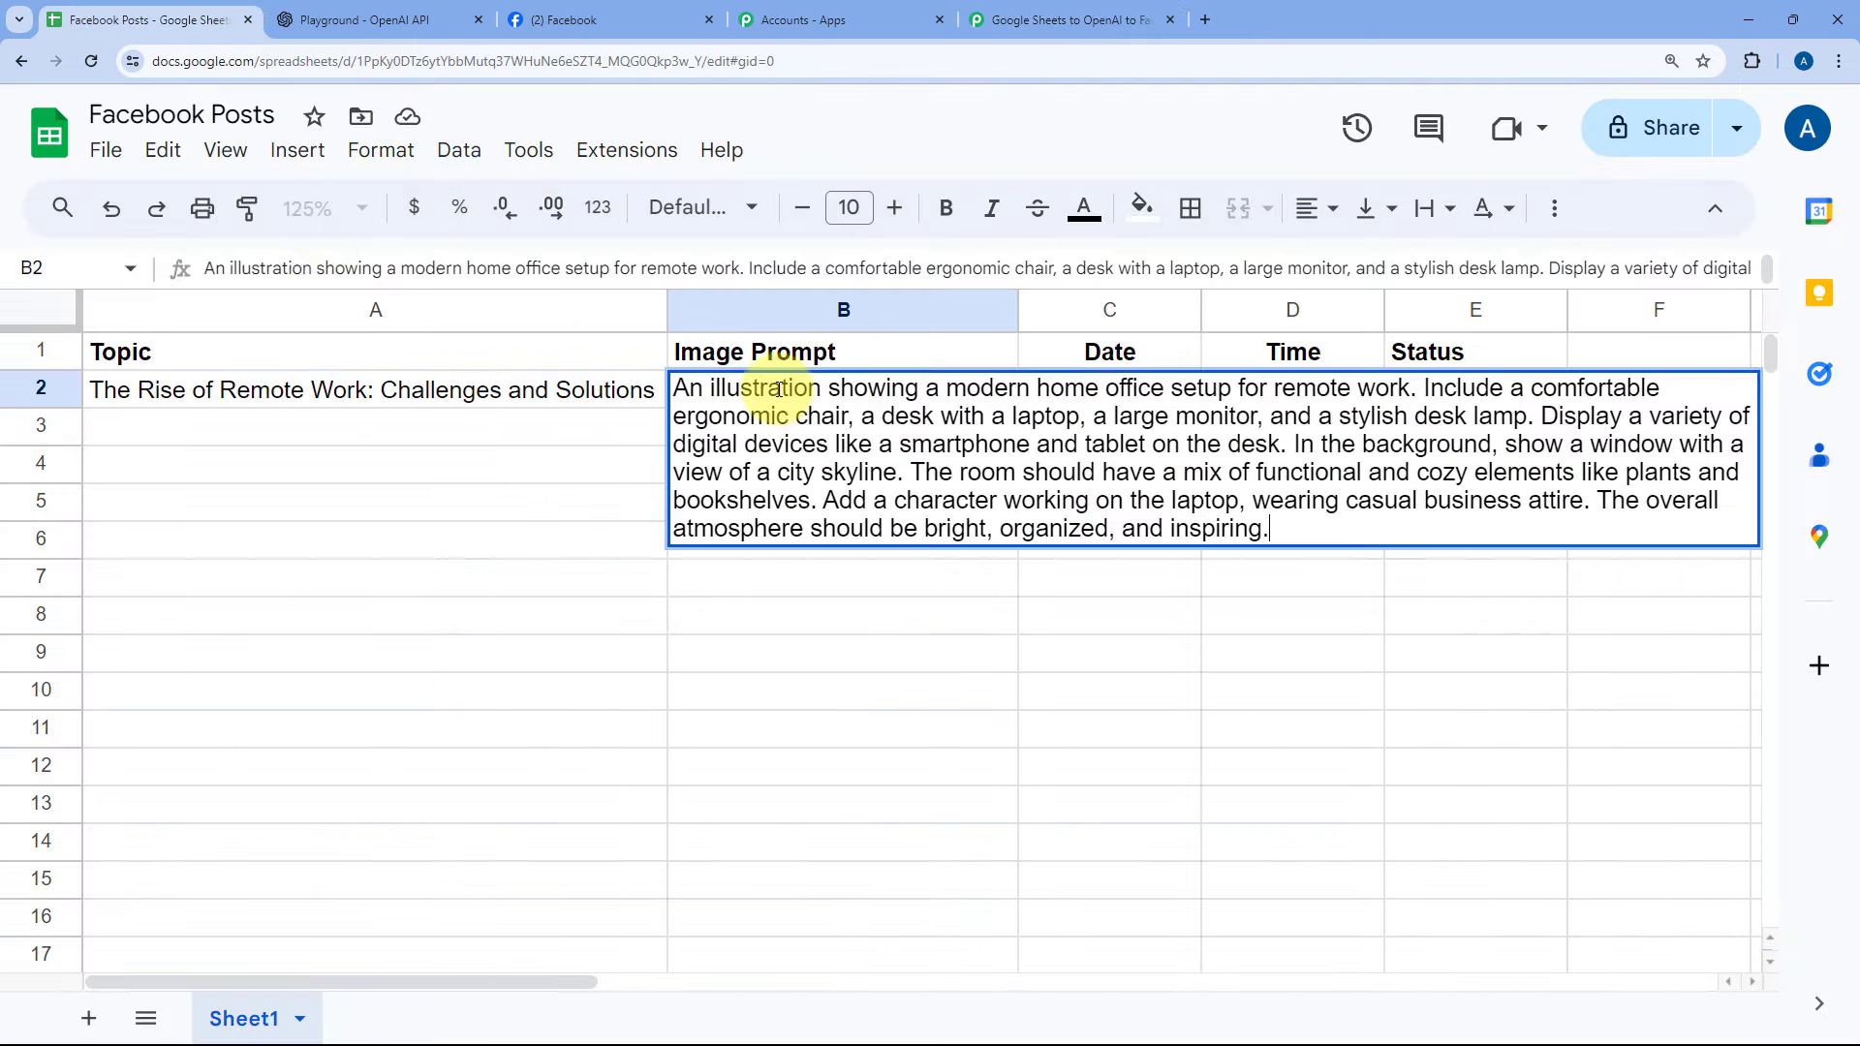
pyautogui.click(641, 380)
pyautogui.click(775, 387)
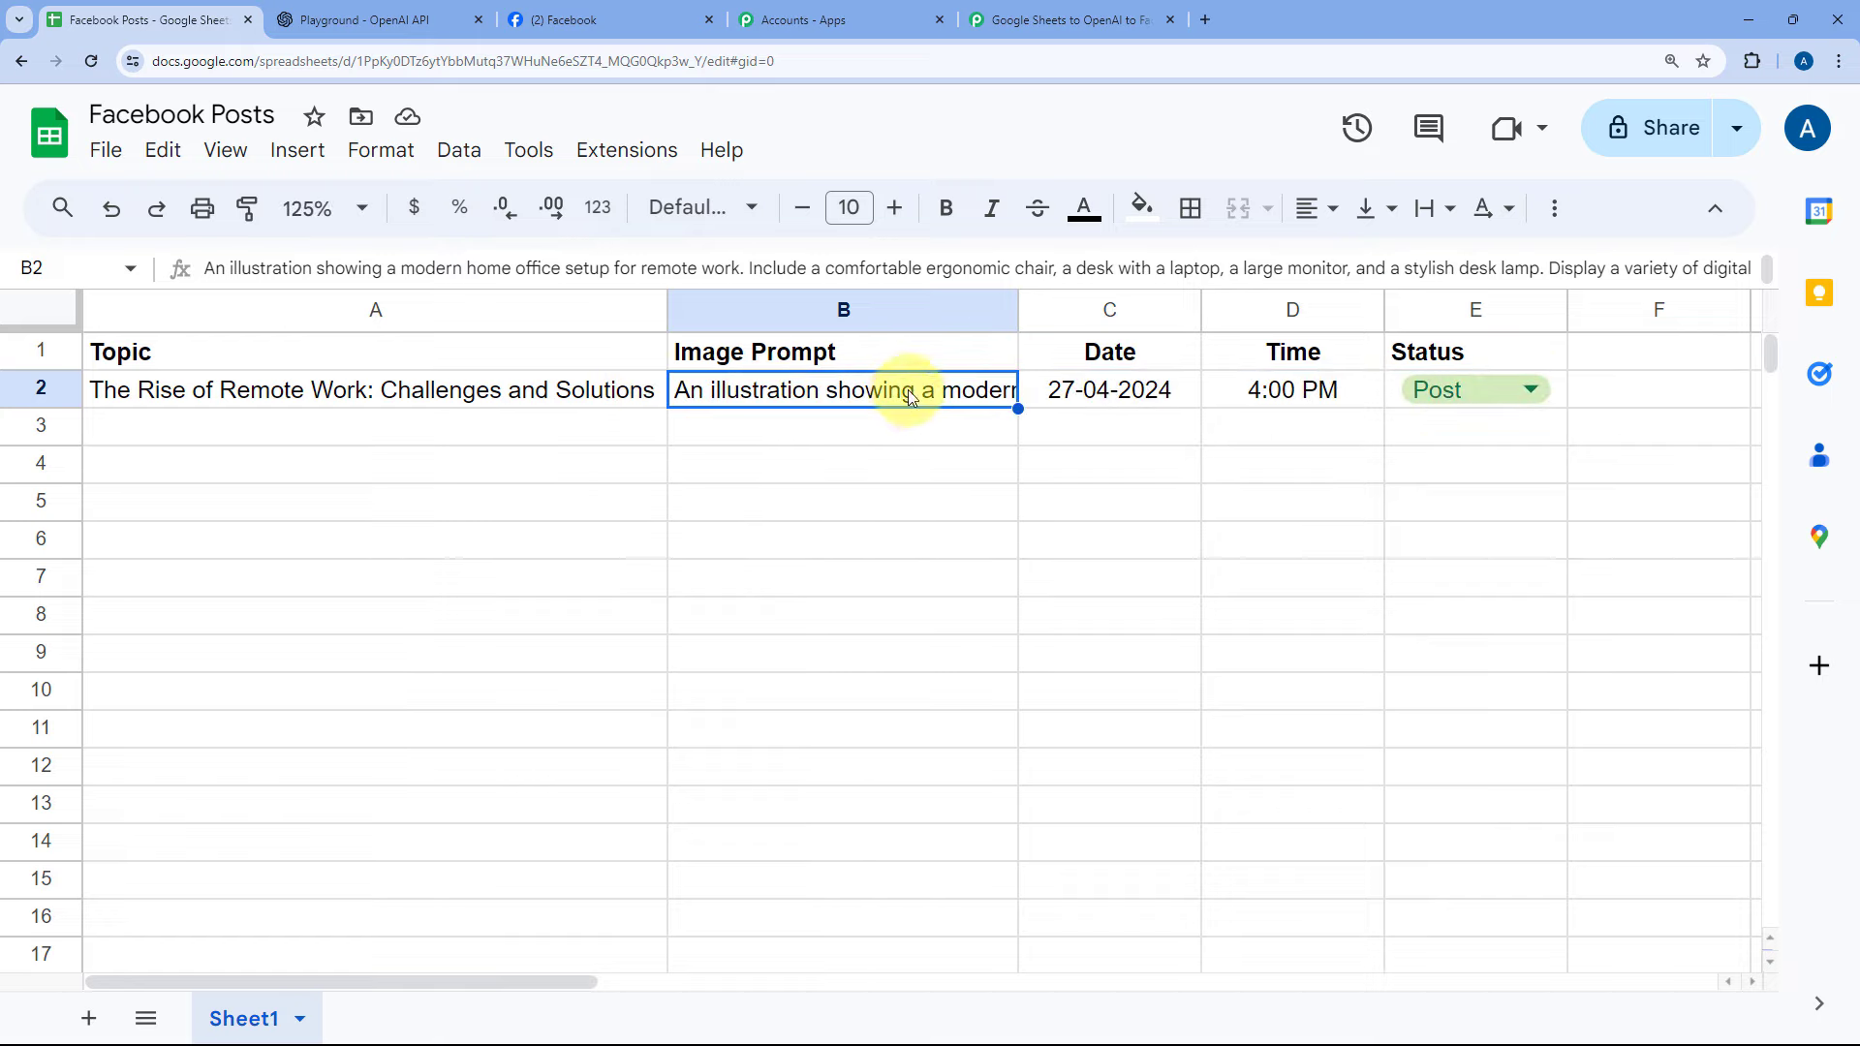
# - Back in the Pabbly Connect workflow, examine the Image Prompt value in the Google Sheets trigger's received response
pyautogui.click(1066, 19)
pyautogui.scroll(10, 799, 412)
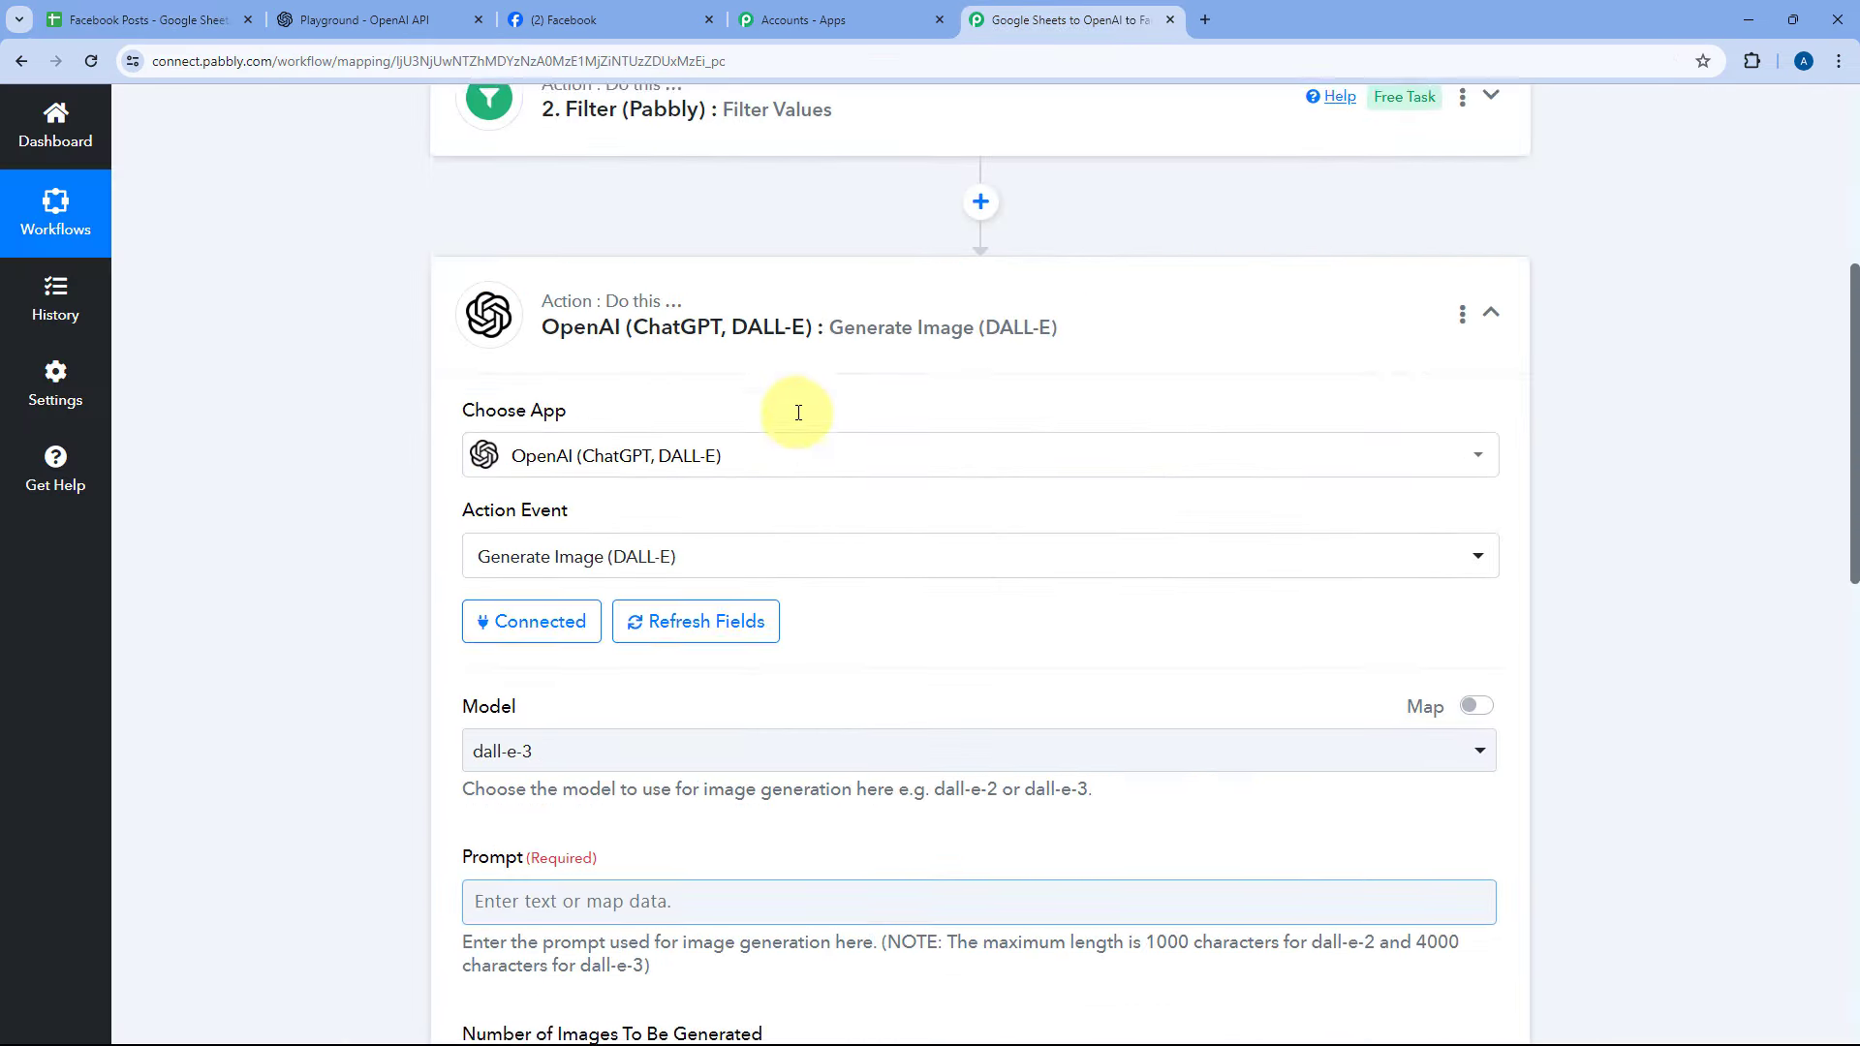
pyautogui.click(810, 291)
pyautogui.scroll(-5, 426, 405)
pyautogui.scroll(-8, 397, 397)
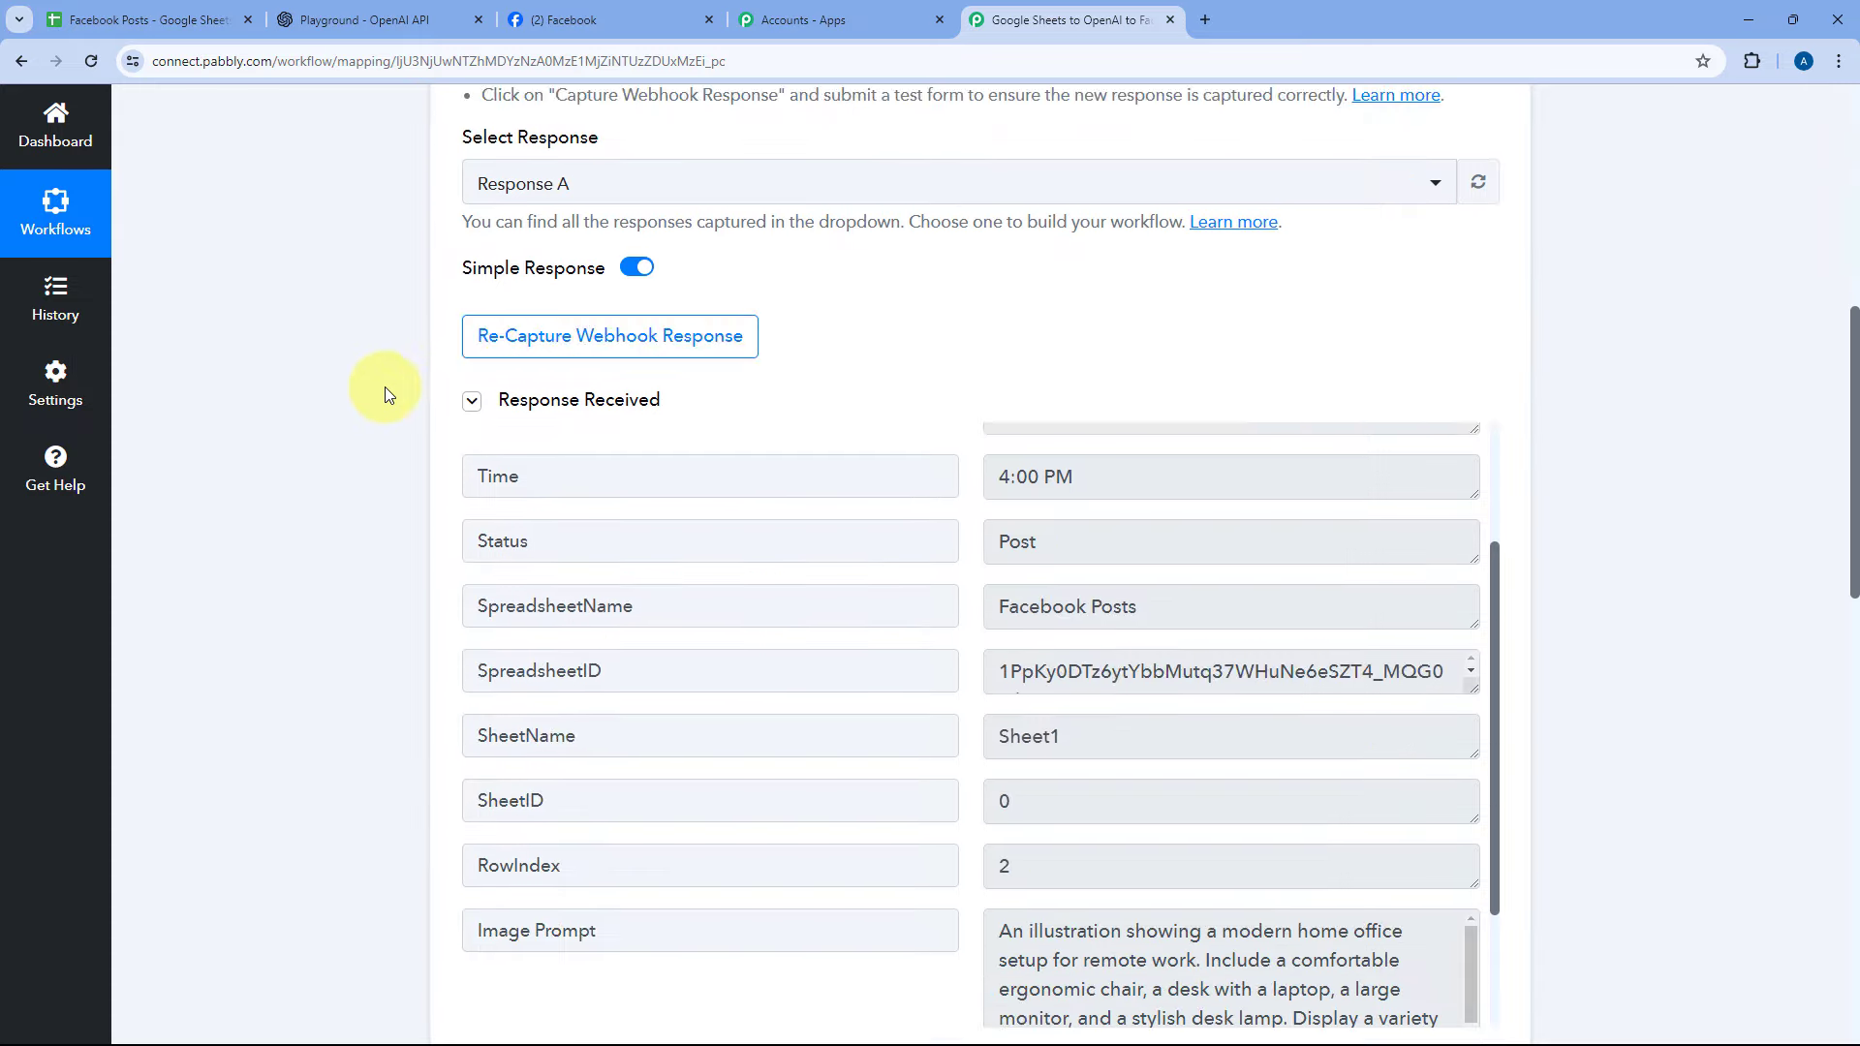
pyautogui.scroll(-3, 947, 310)
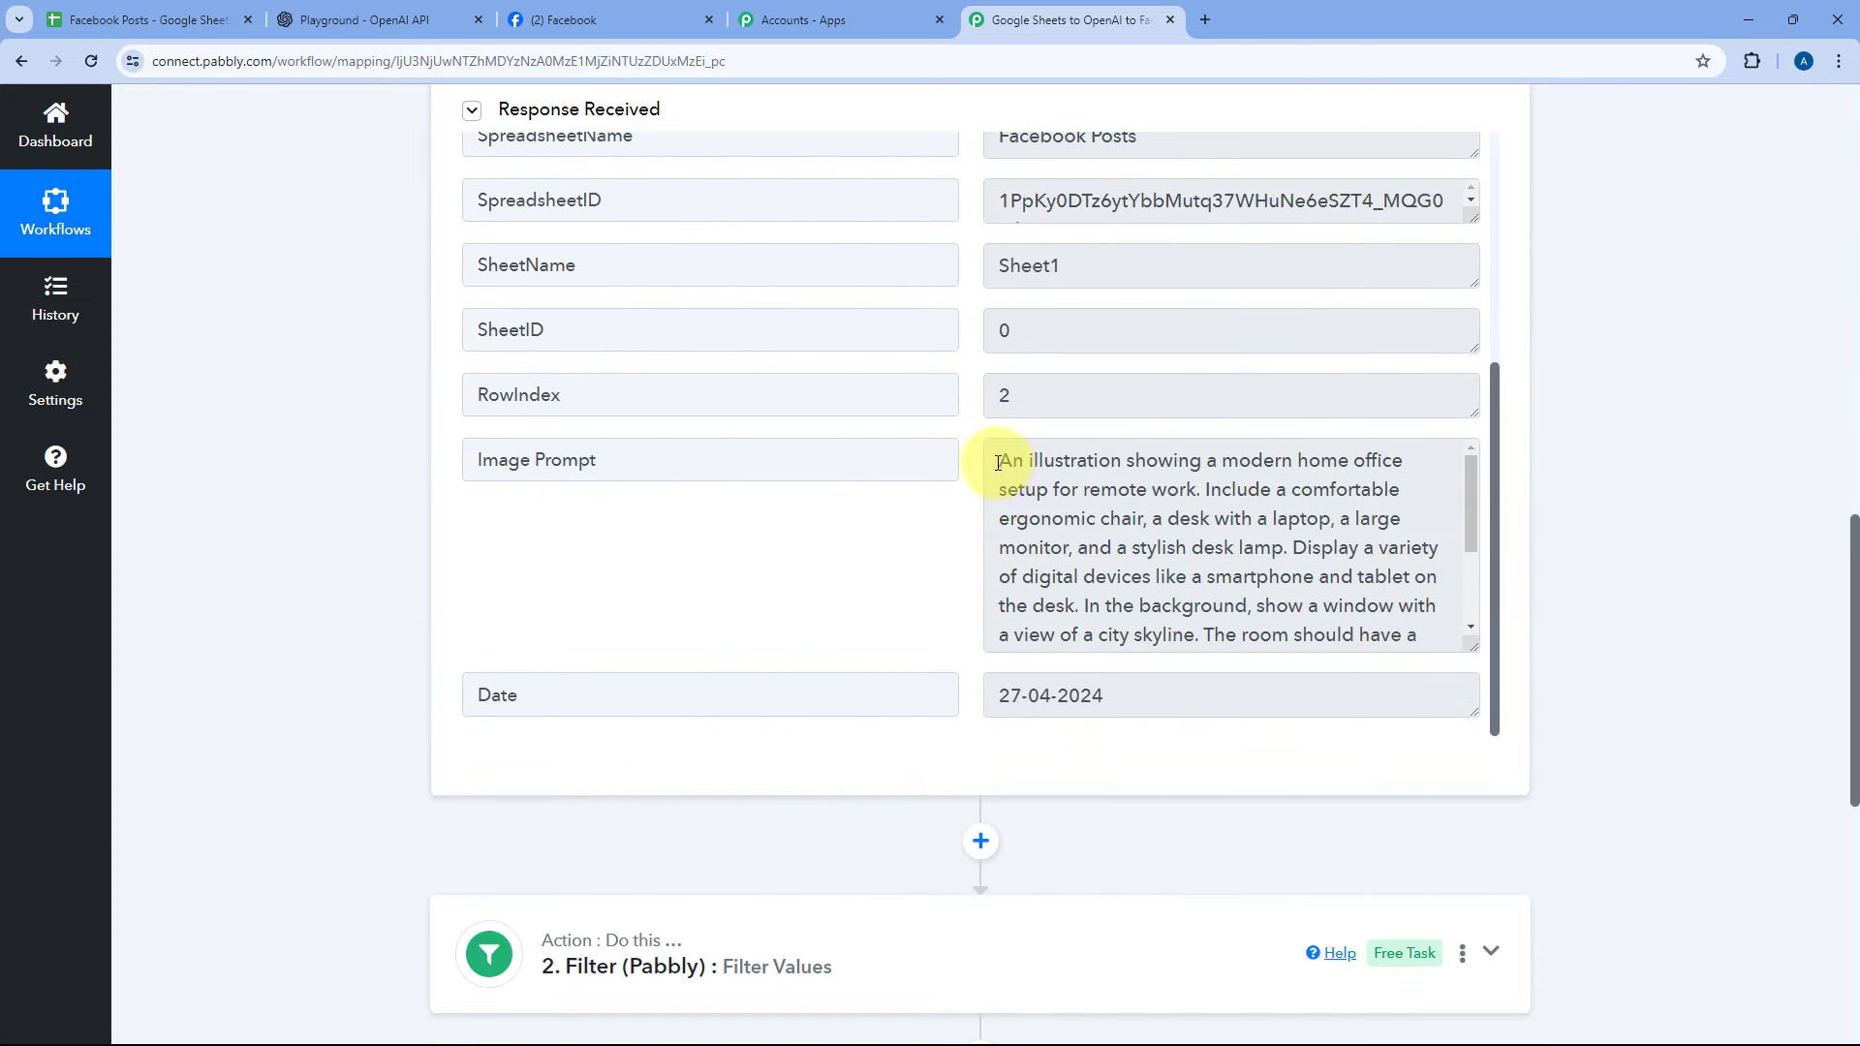
pyautogui.moveTo(999, 454); pyautogui.dragTo(1419, 642)
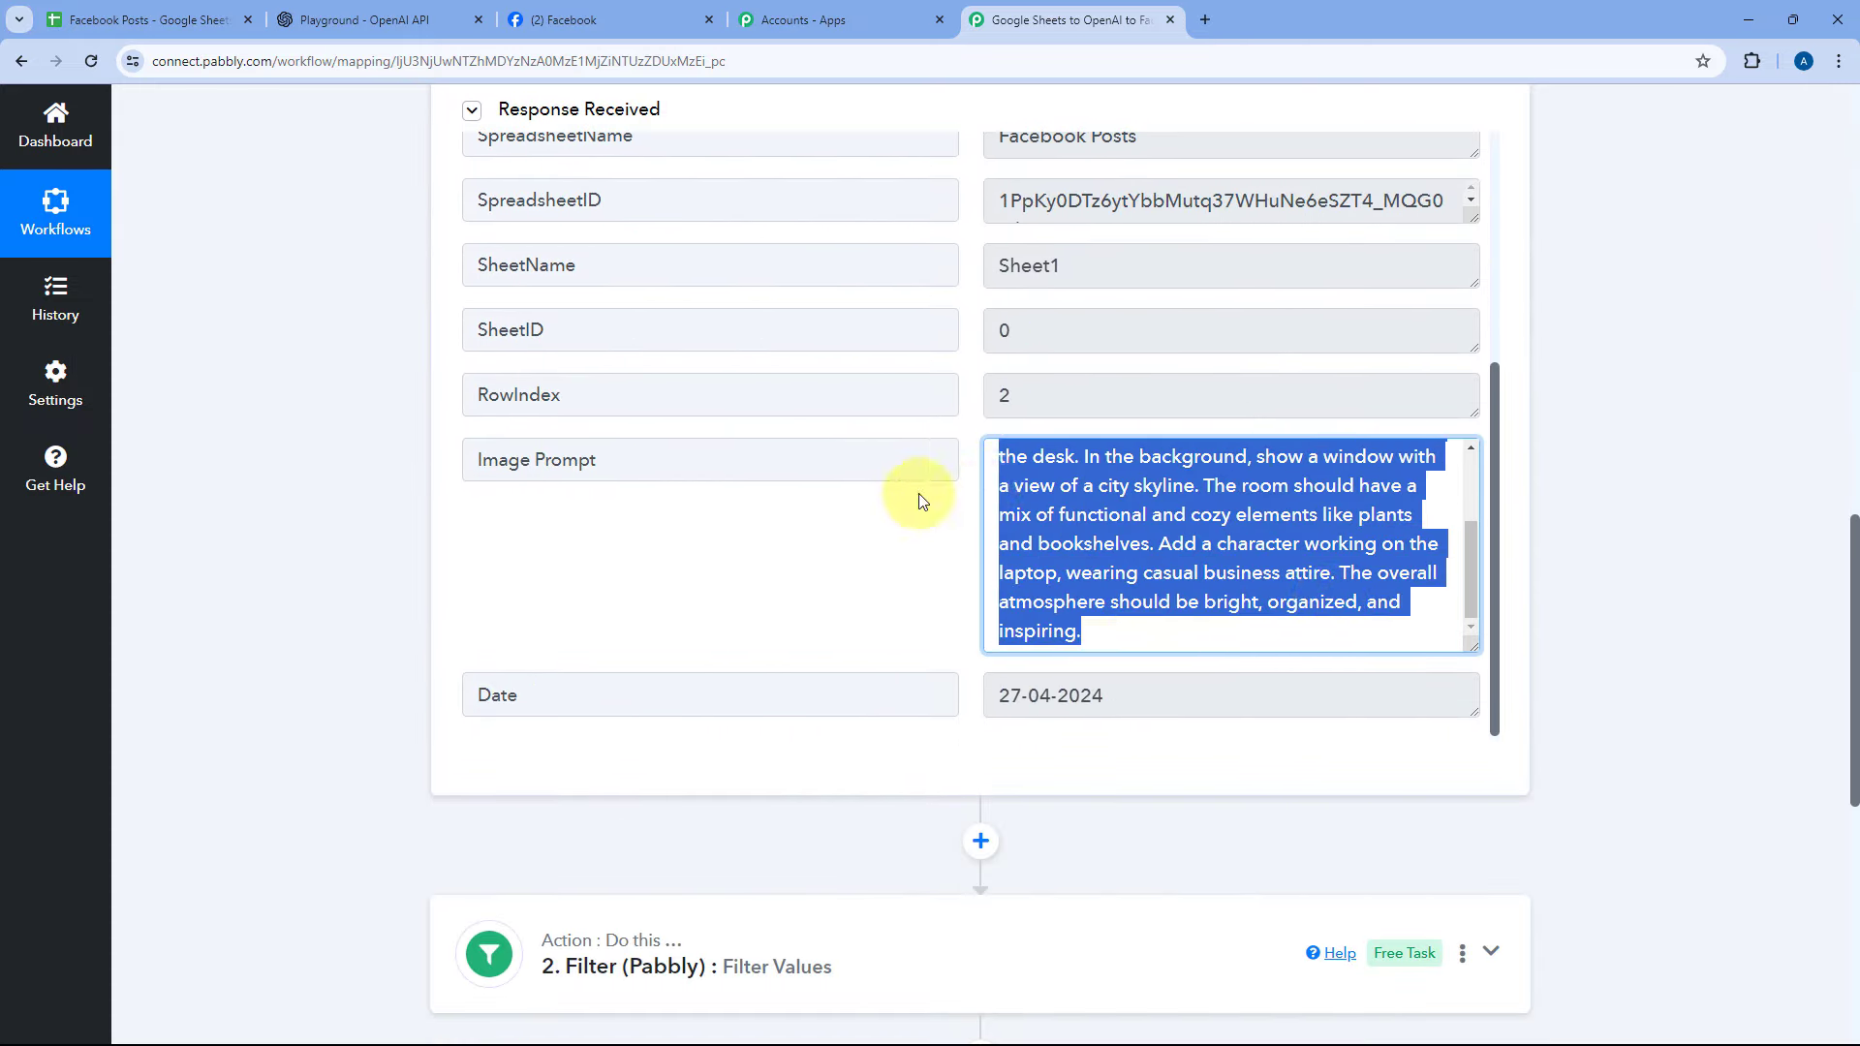
# - Reopen the OpenAI action and map its Prompt to the Image Prompt value from the Google Sheets trigger
pyautogui.scroll(-7, 381, 523)
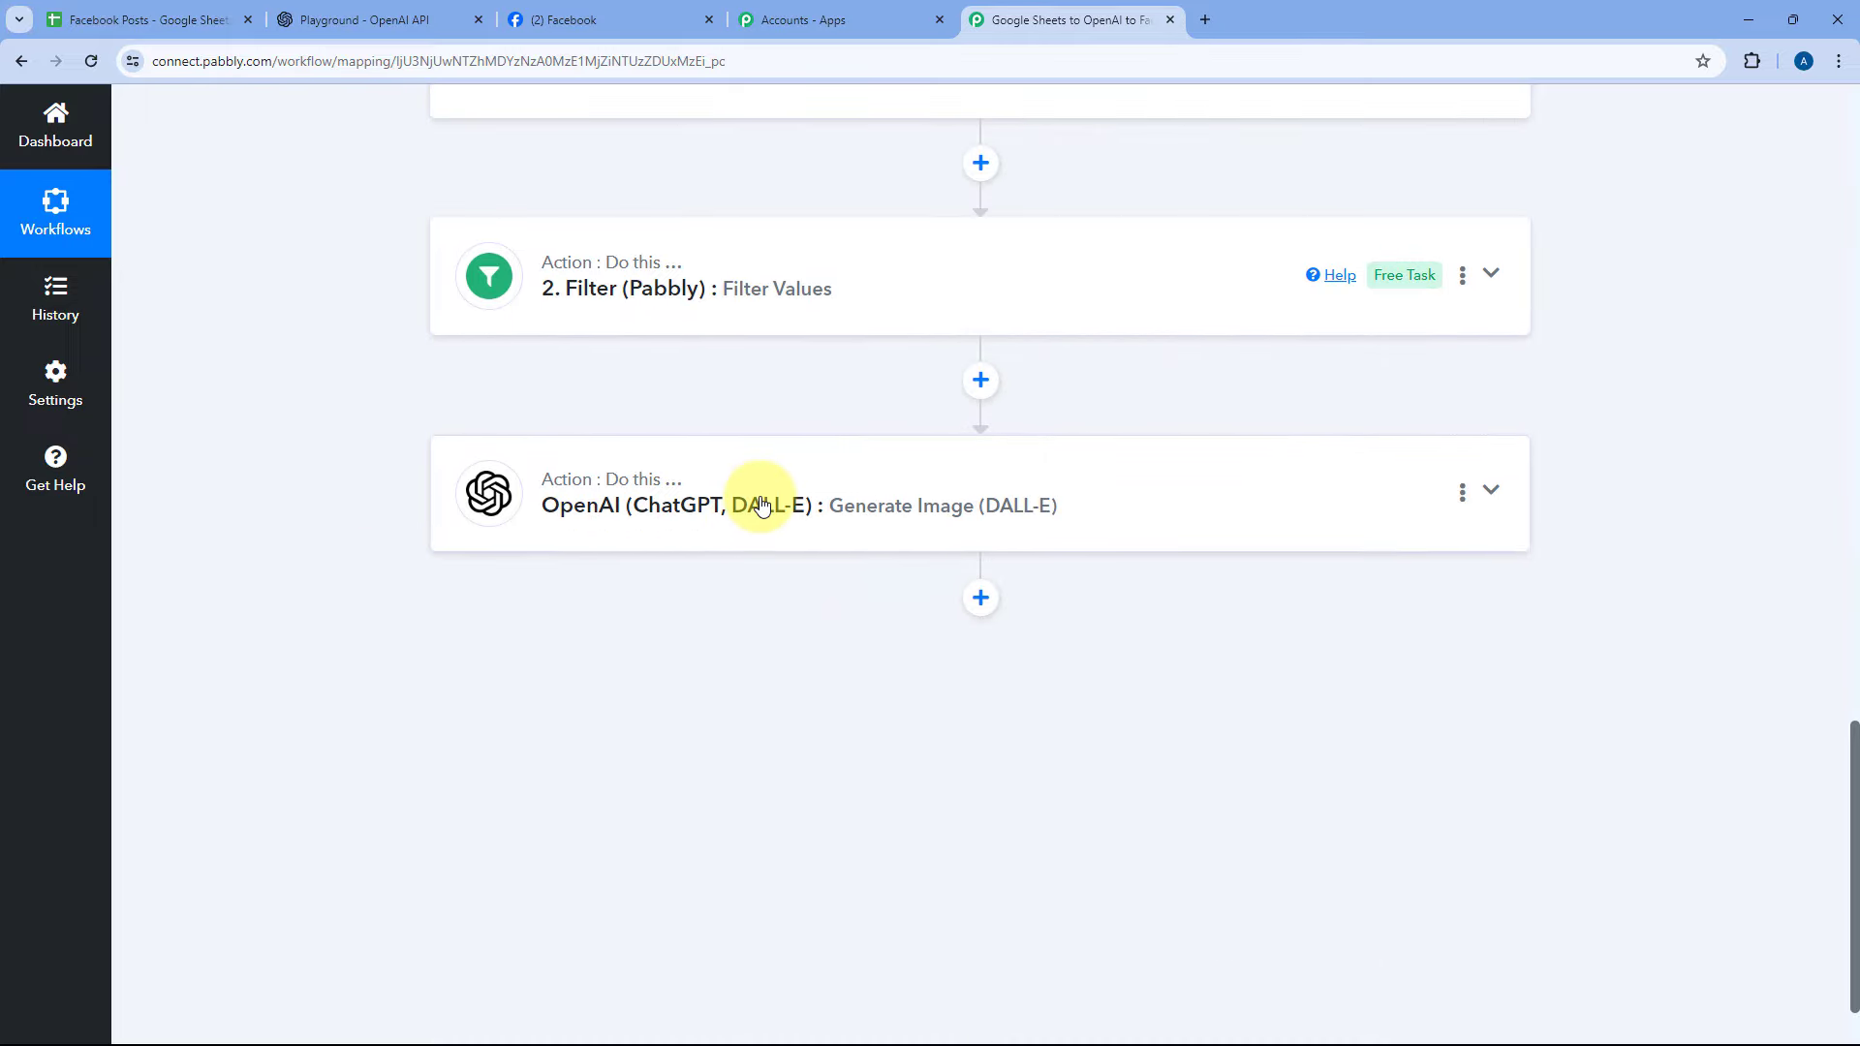
pyautogui.click(761, 505)
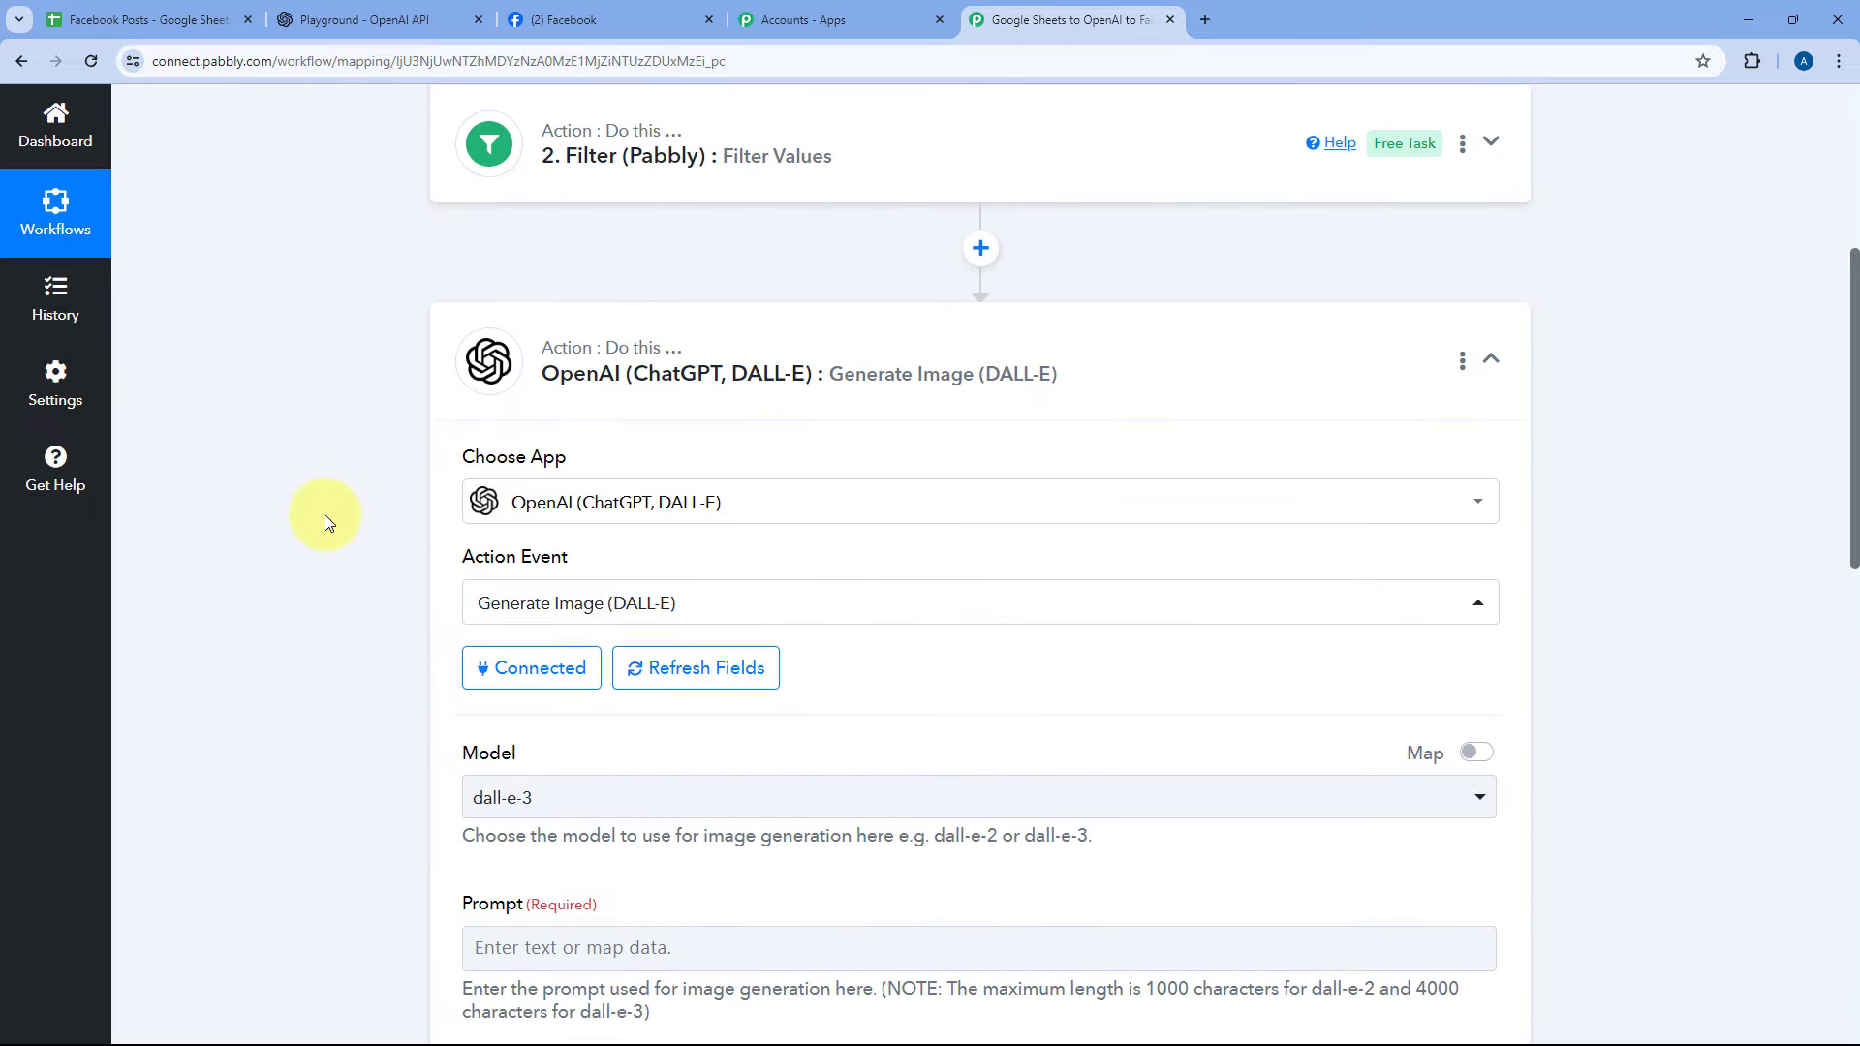
pyautogui.scroll(-6, 329, 503)
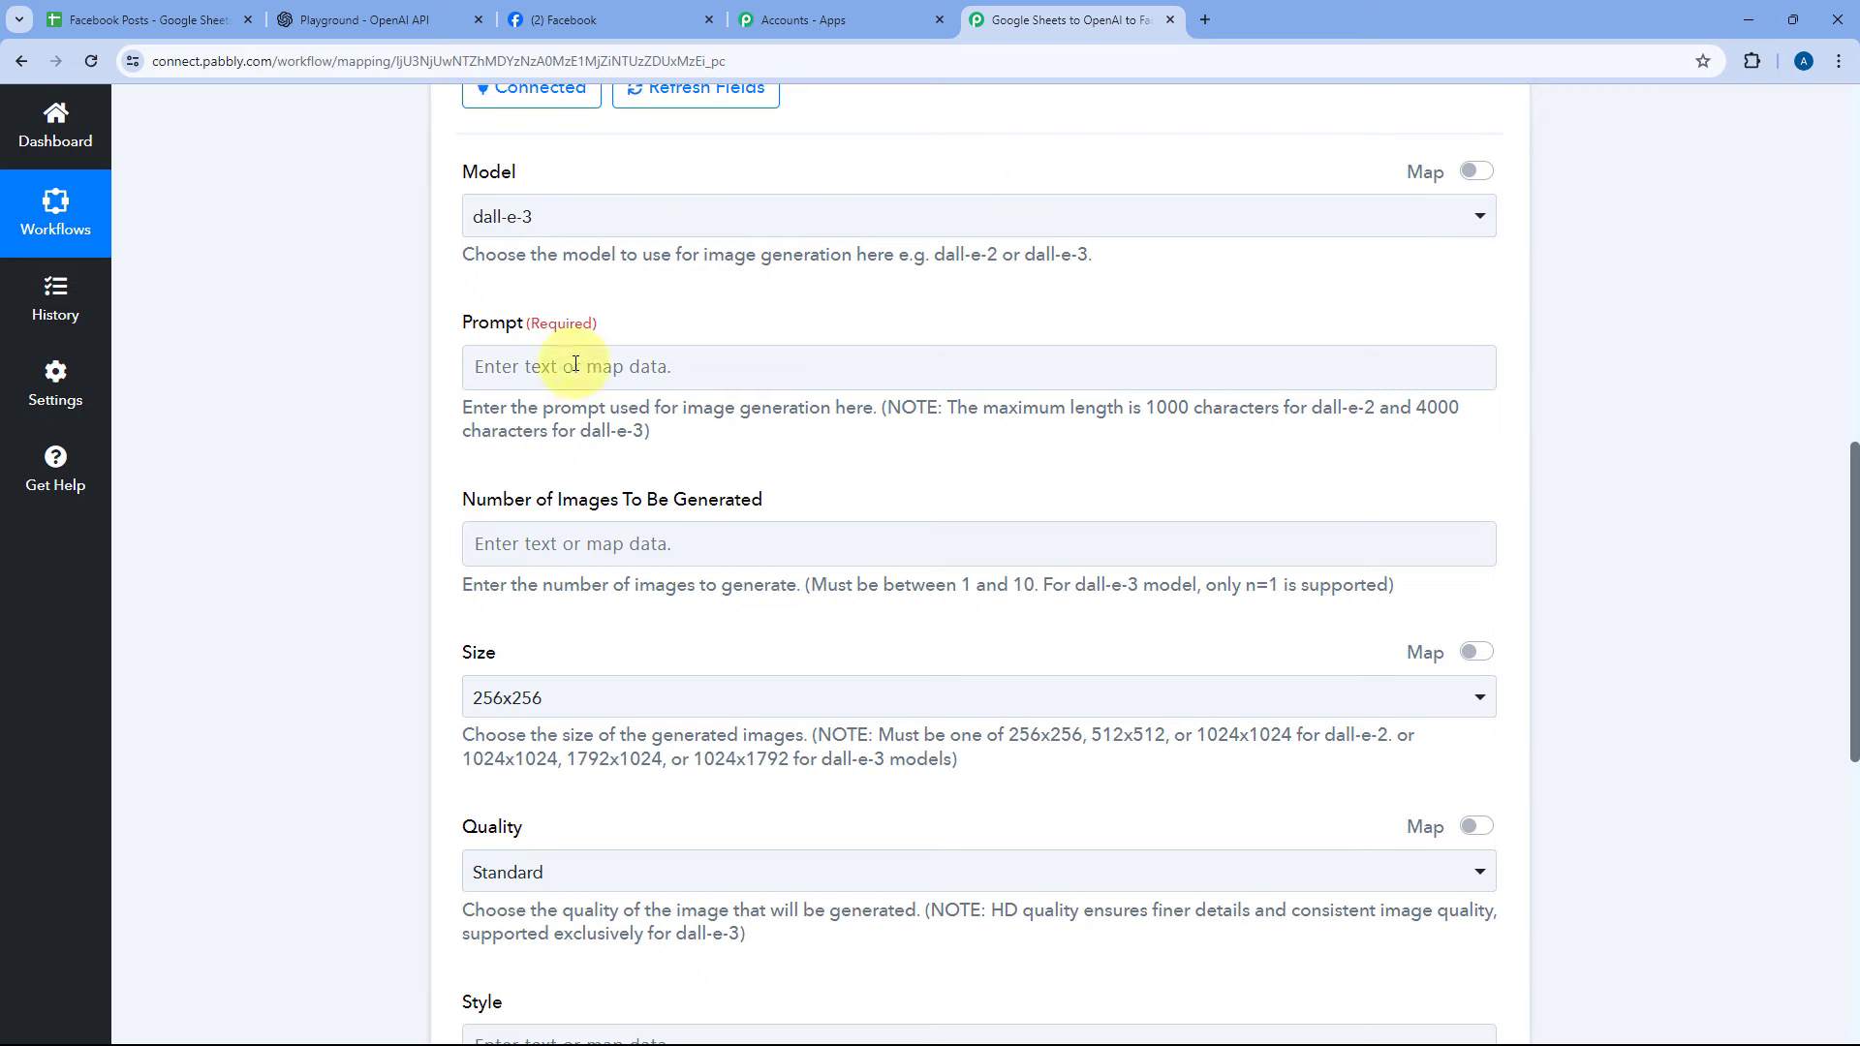
pyautogui.click(515, 368)
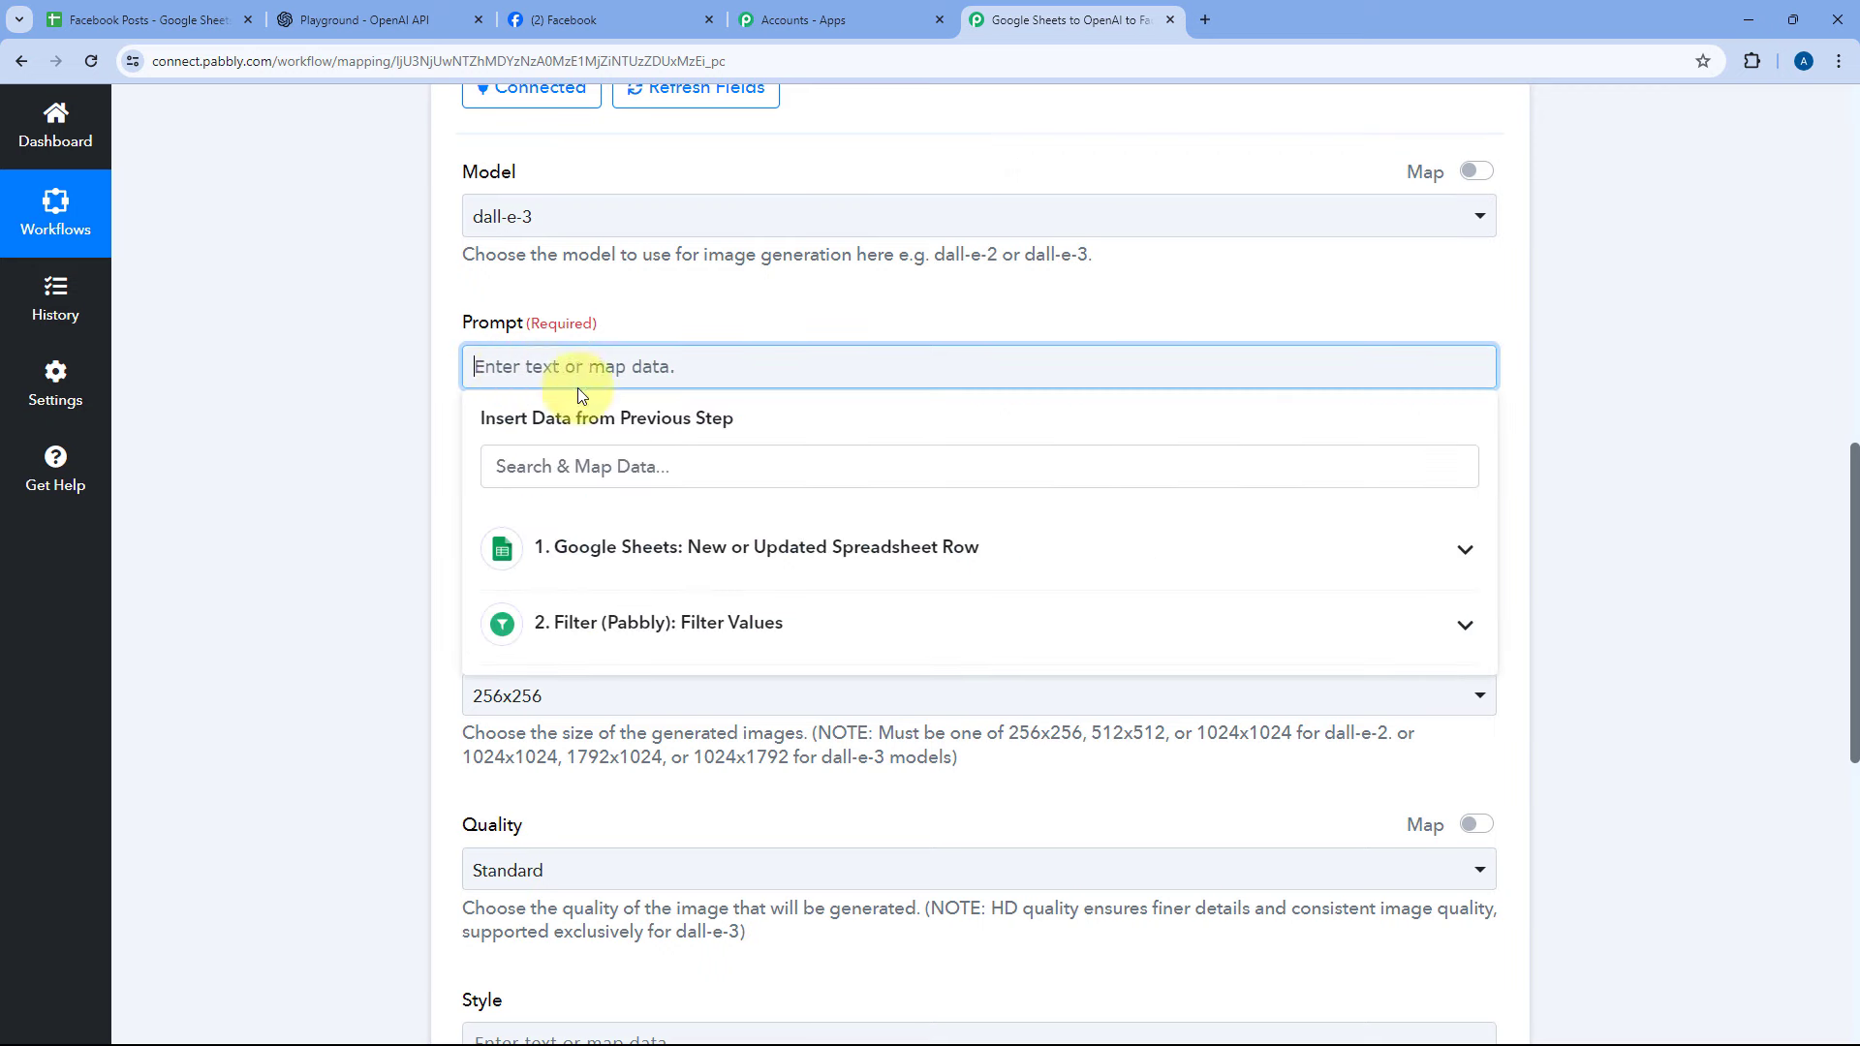
pyautogui.scroll(-1, 446, 488)
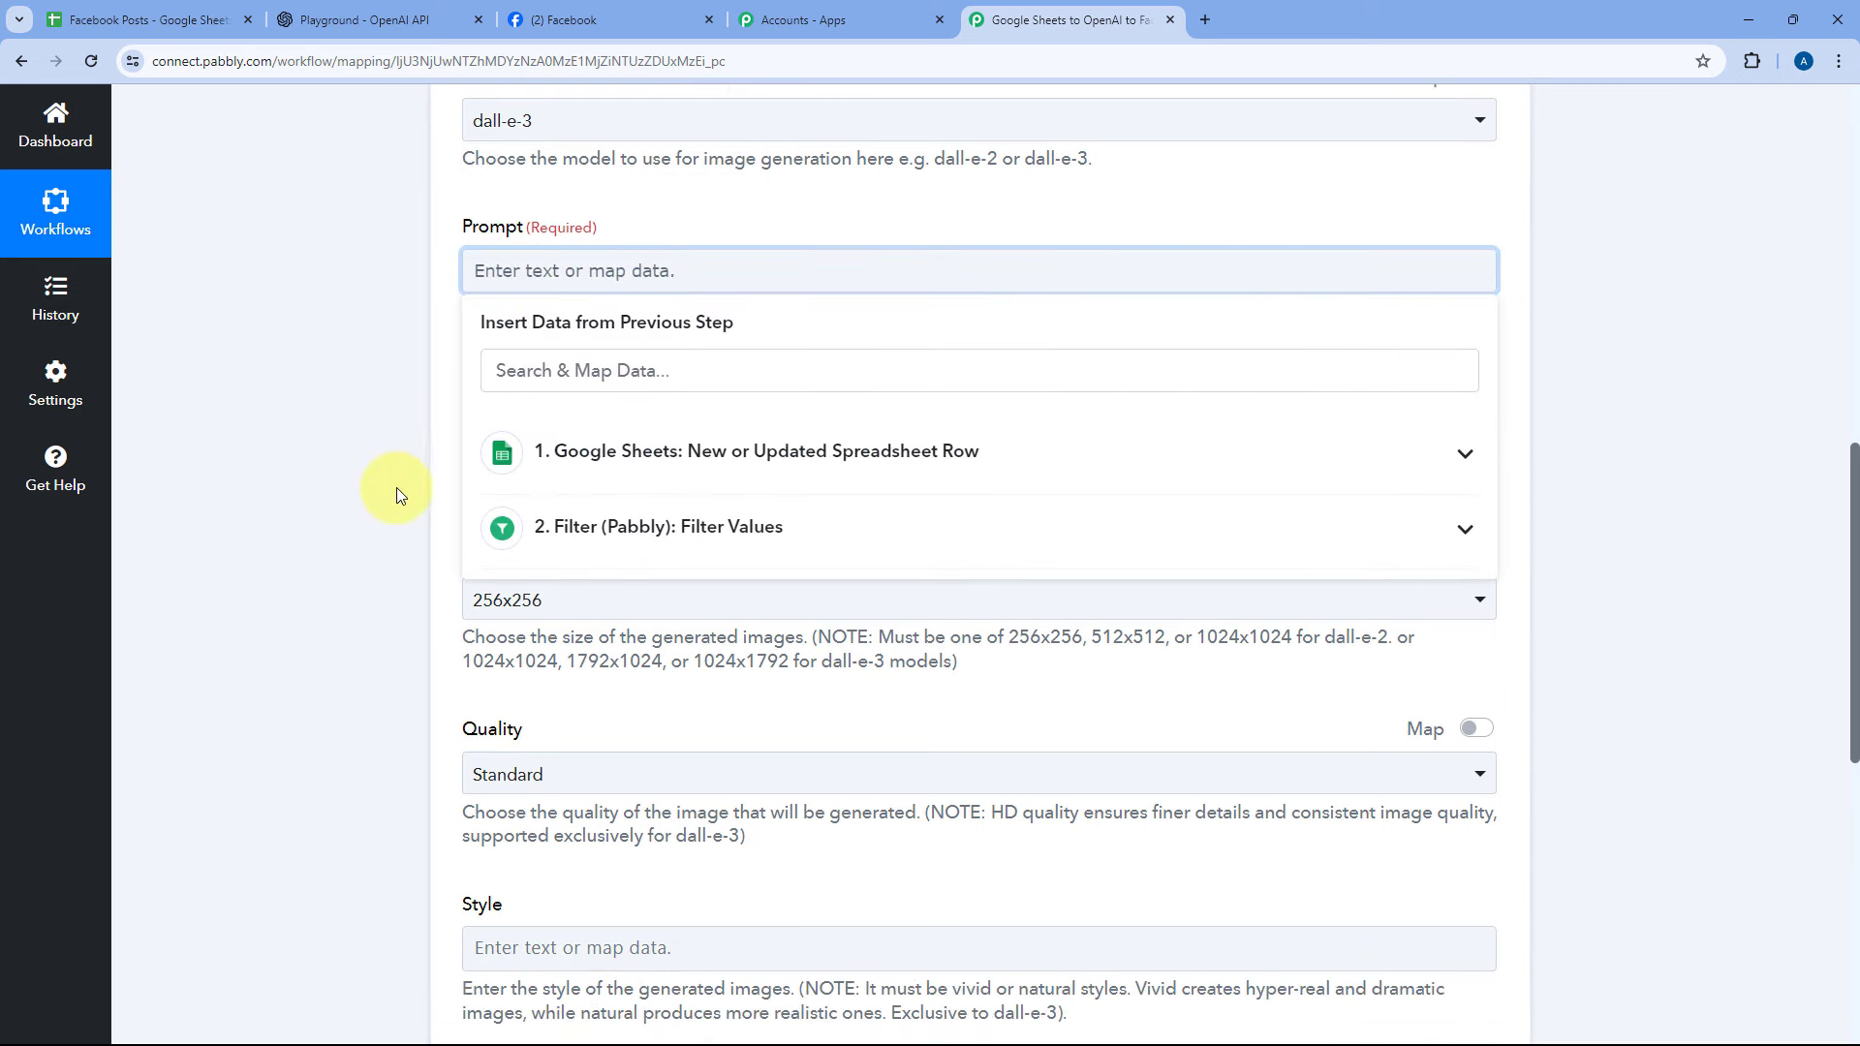
pyautogui.click(664, 475)
pyautogui.click(669, 467)
pyautogui.click(683, 526)
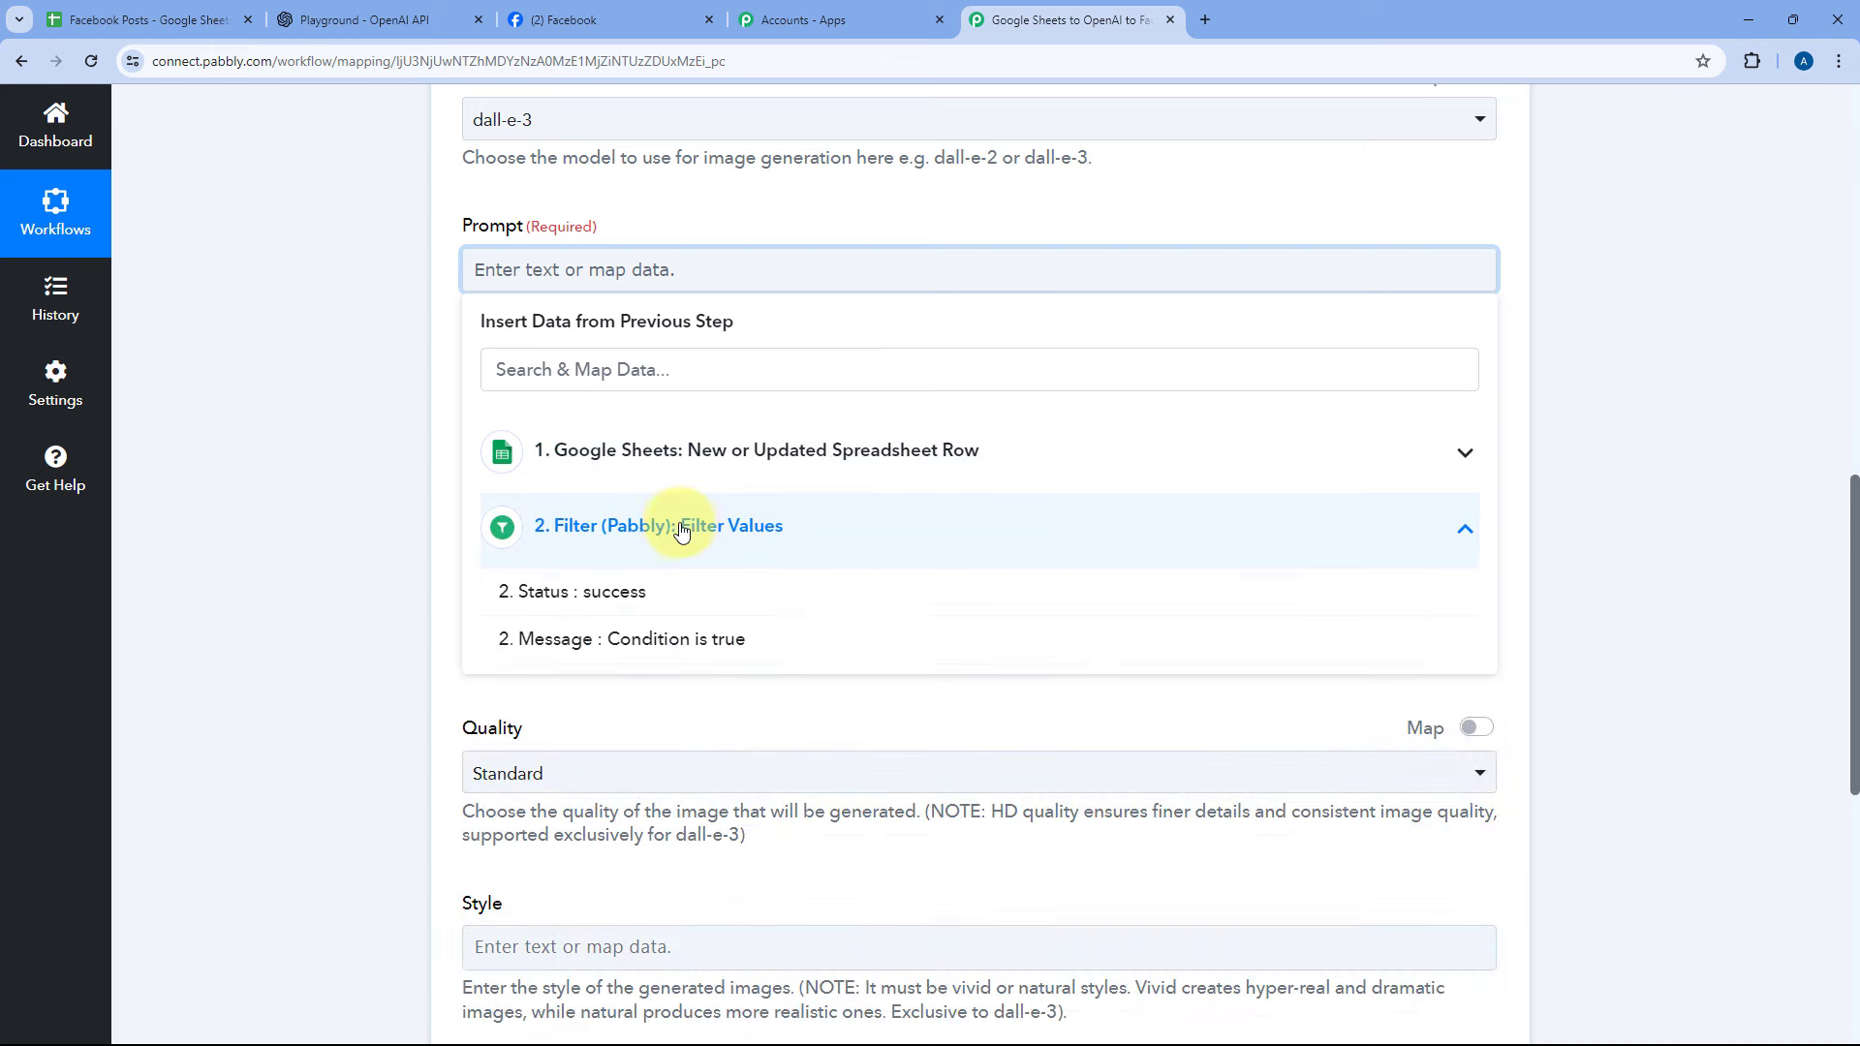
pyautogui.click(701, 472)
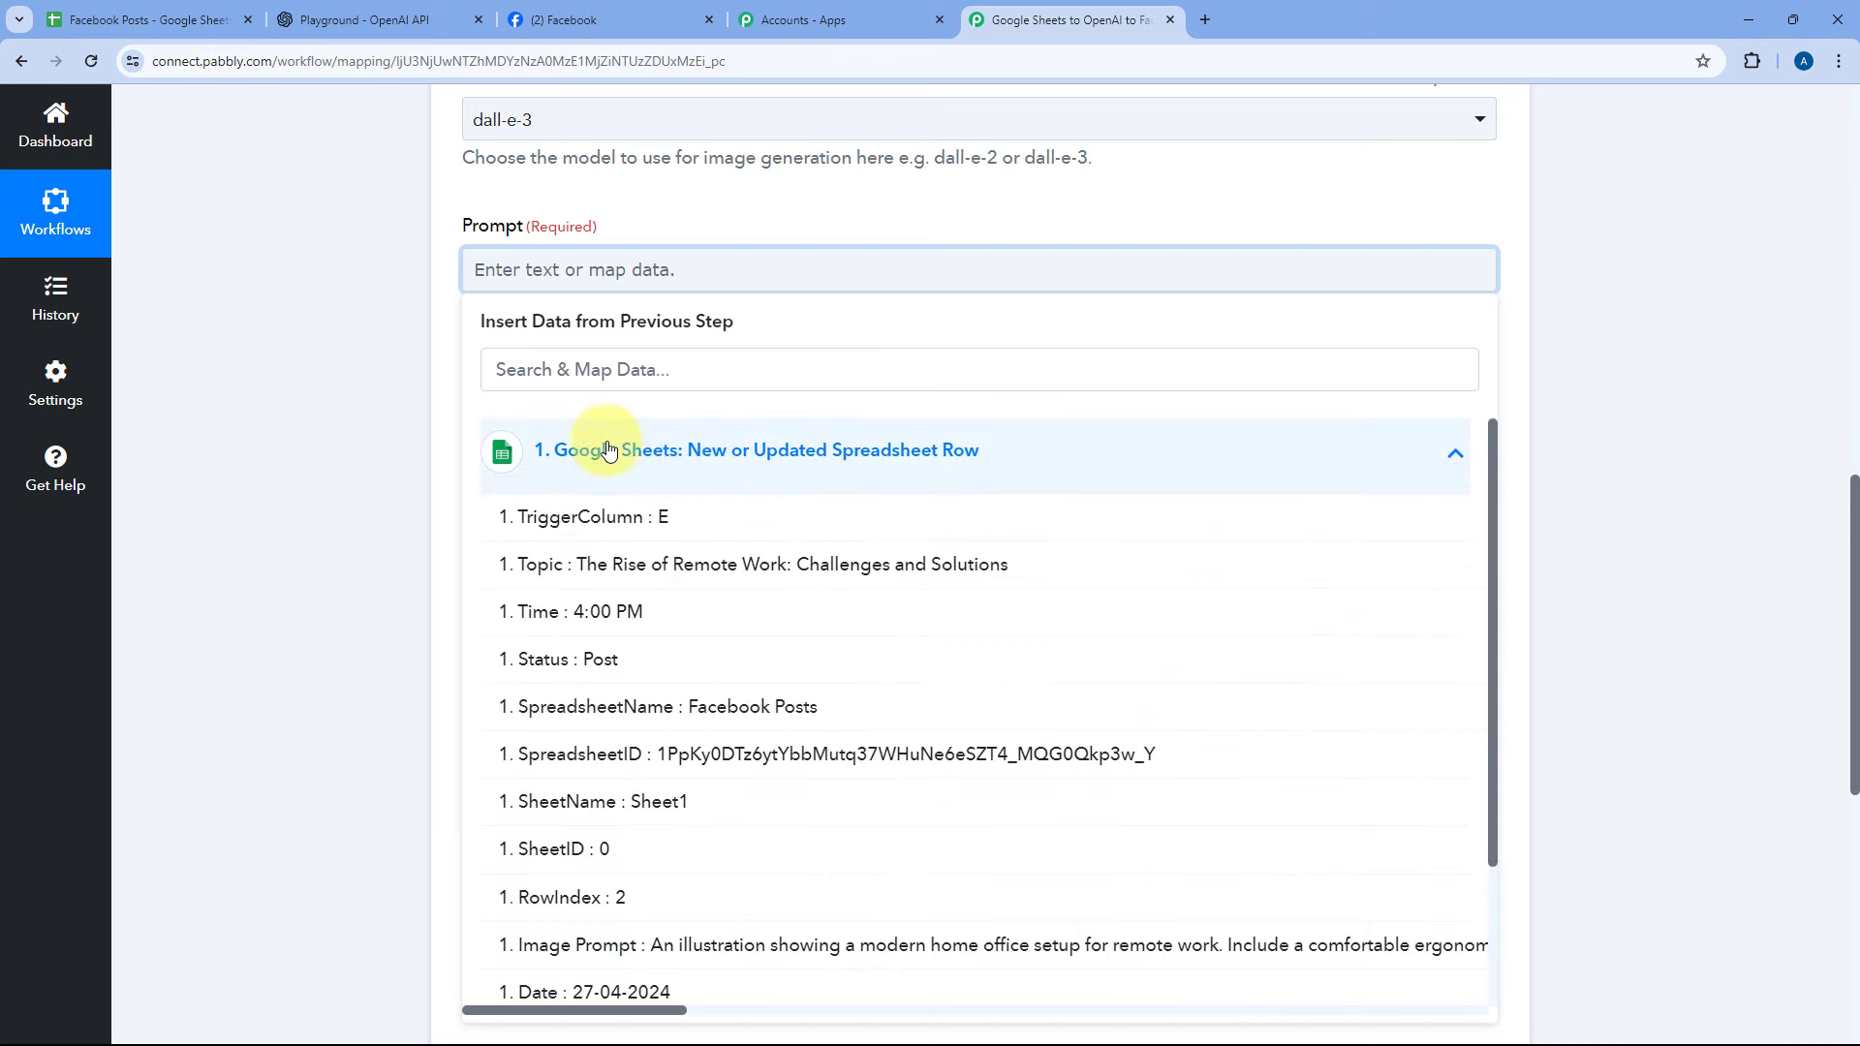
pyautogui.scroll(-2, 757, 537)
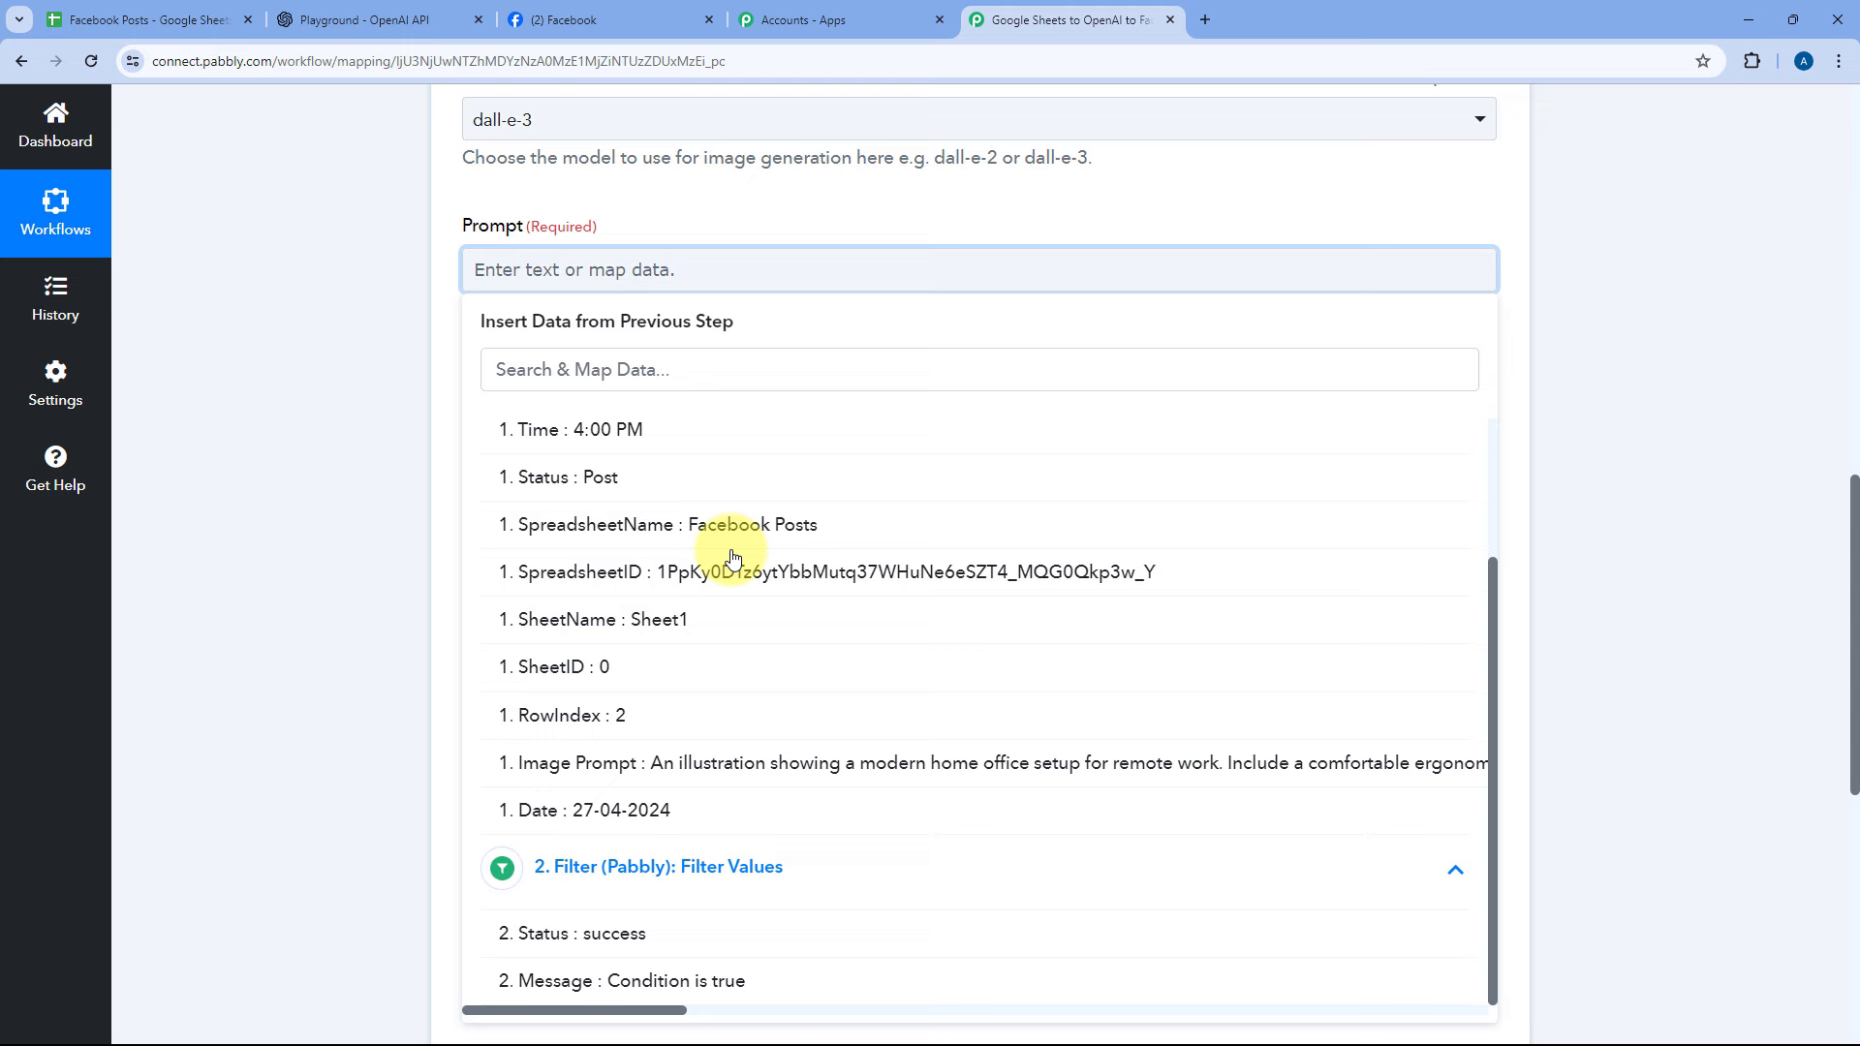
pyautogui.click(696, 765)
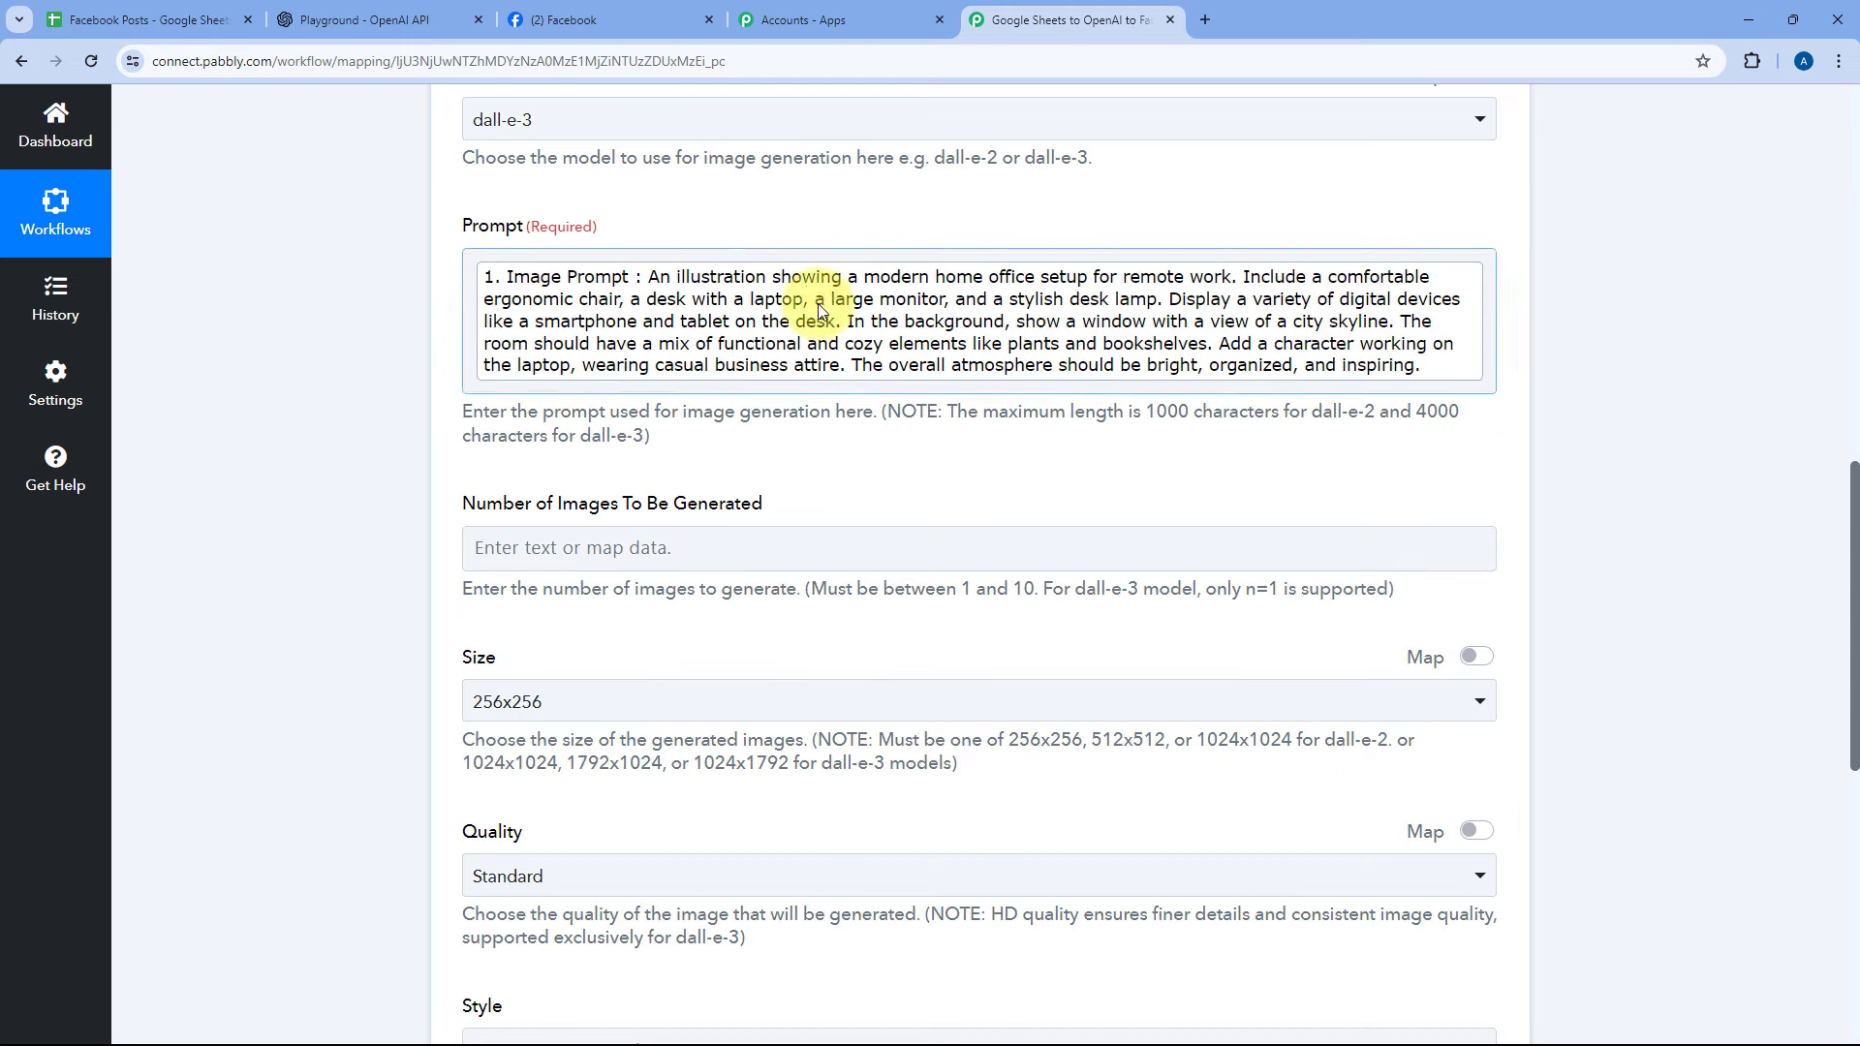
# - Set the number of images to be generated to 1 and check the field's note on the dall-e-3 limit
pyautogui.scroll(-2, 723, 207)
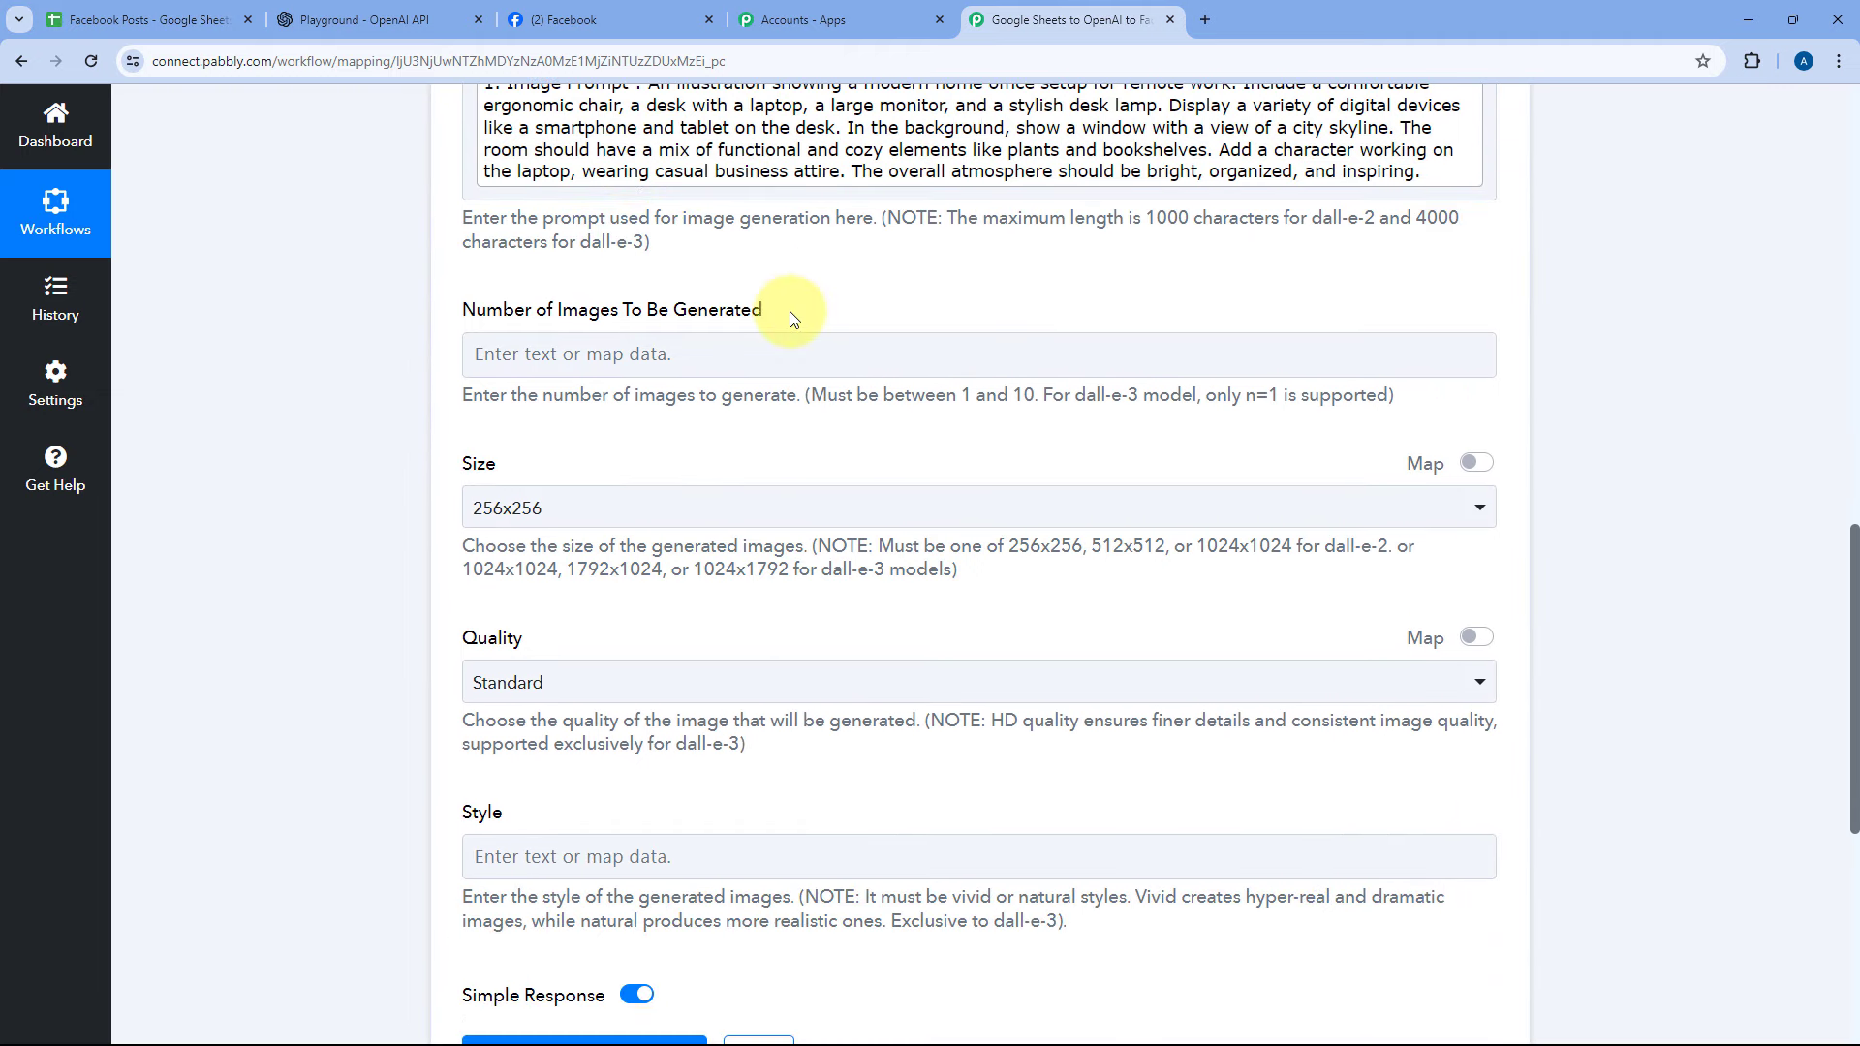
pyautogui.click(616, 345)
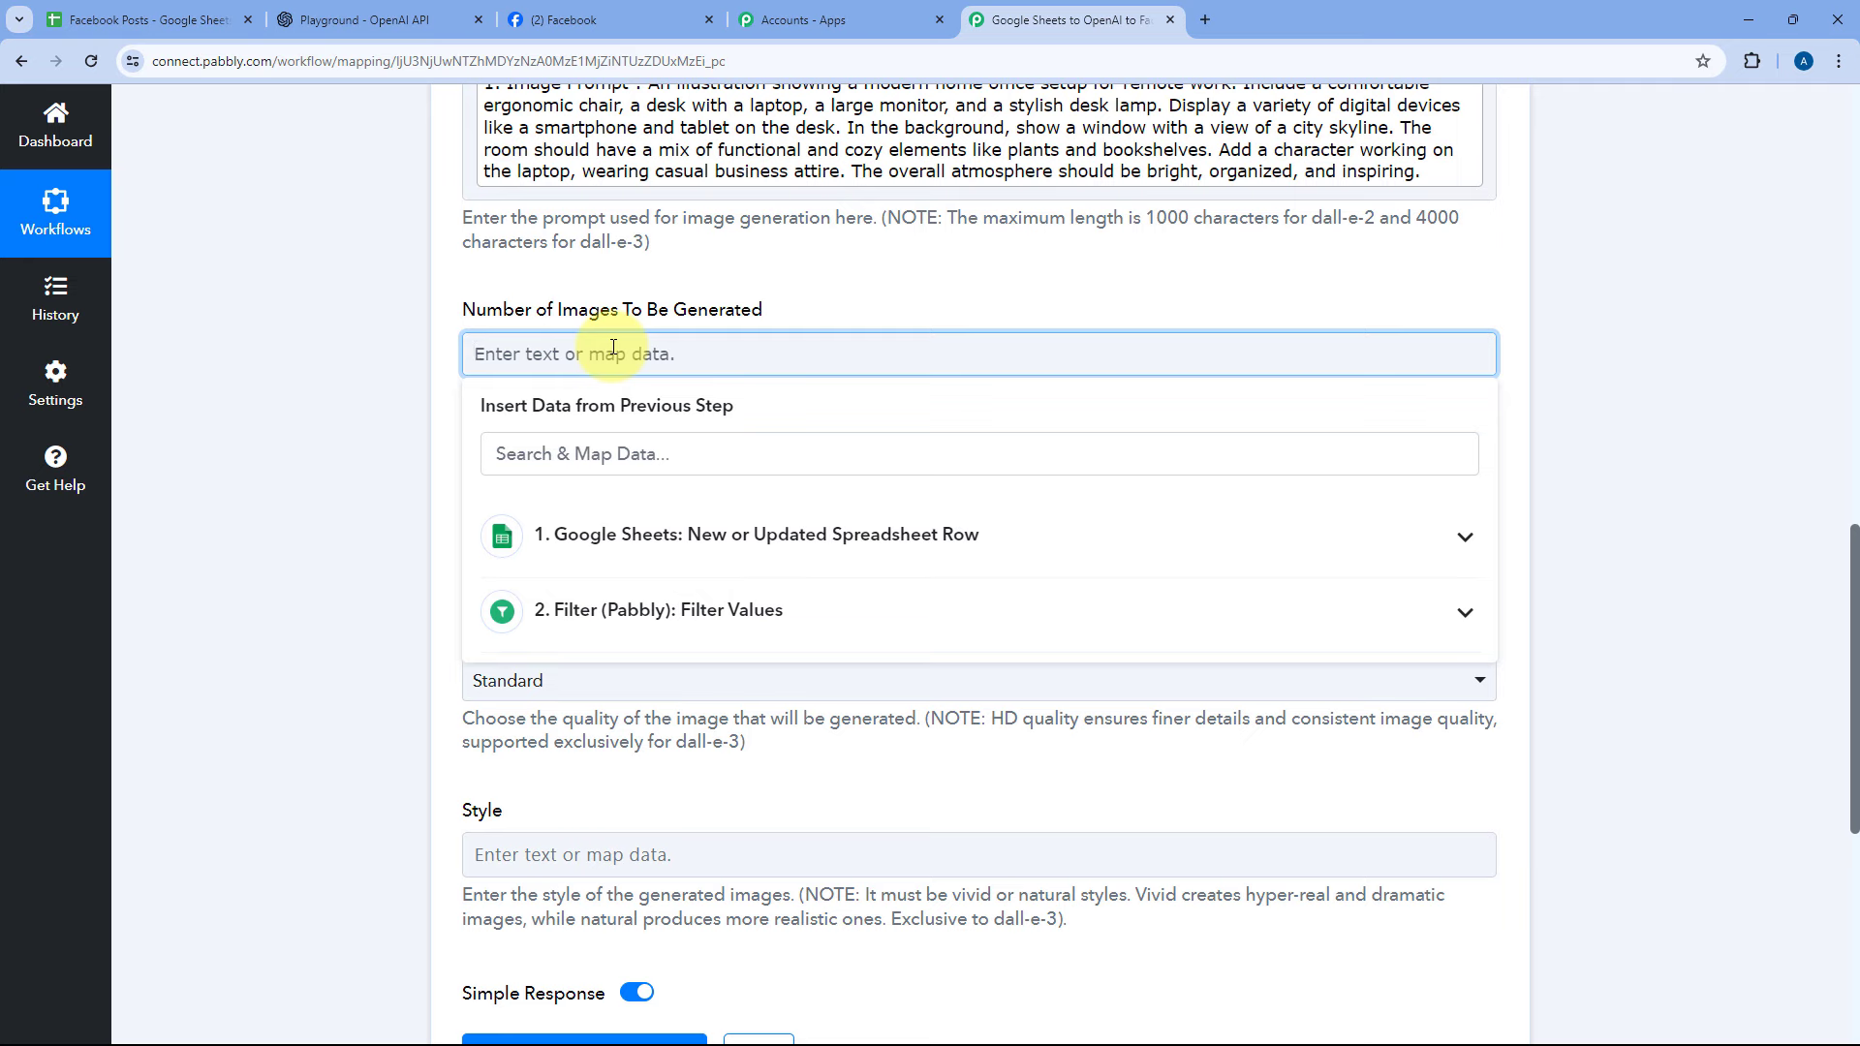
pyautogui.click(591, 290)
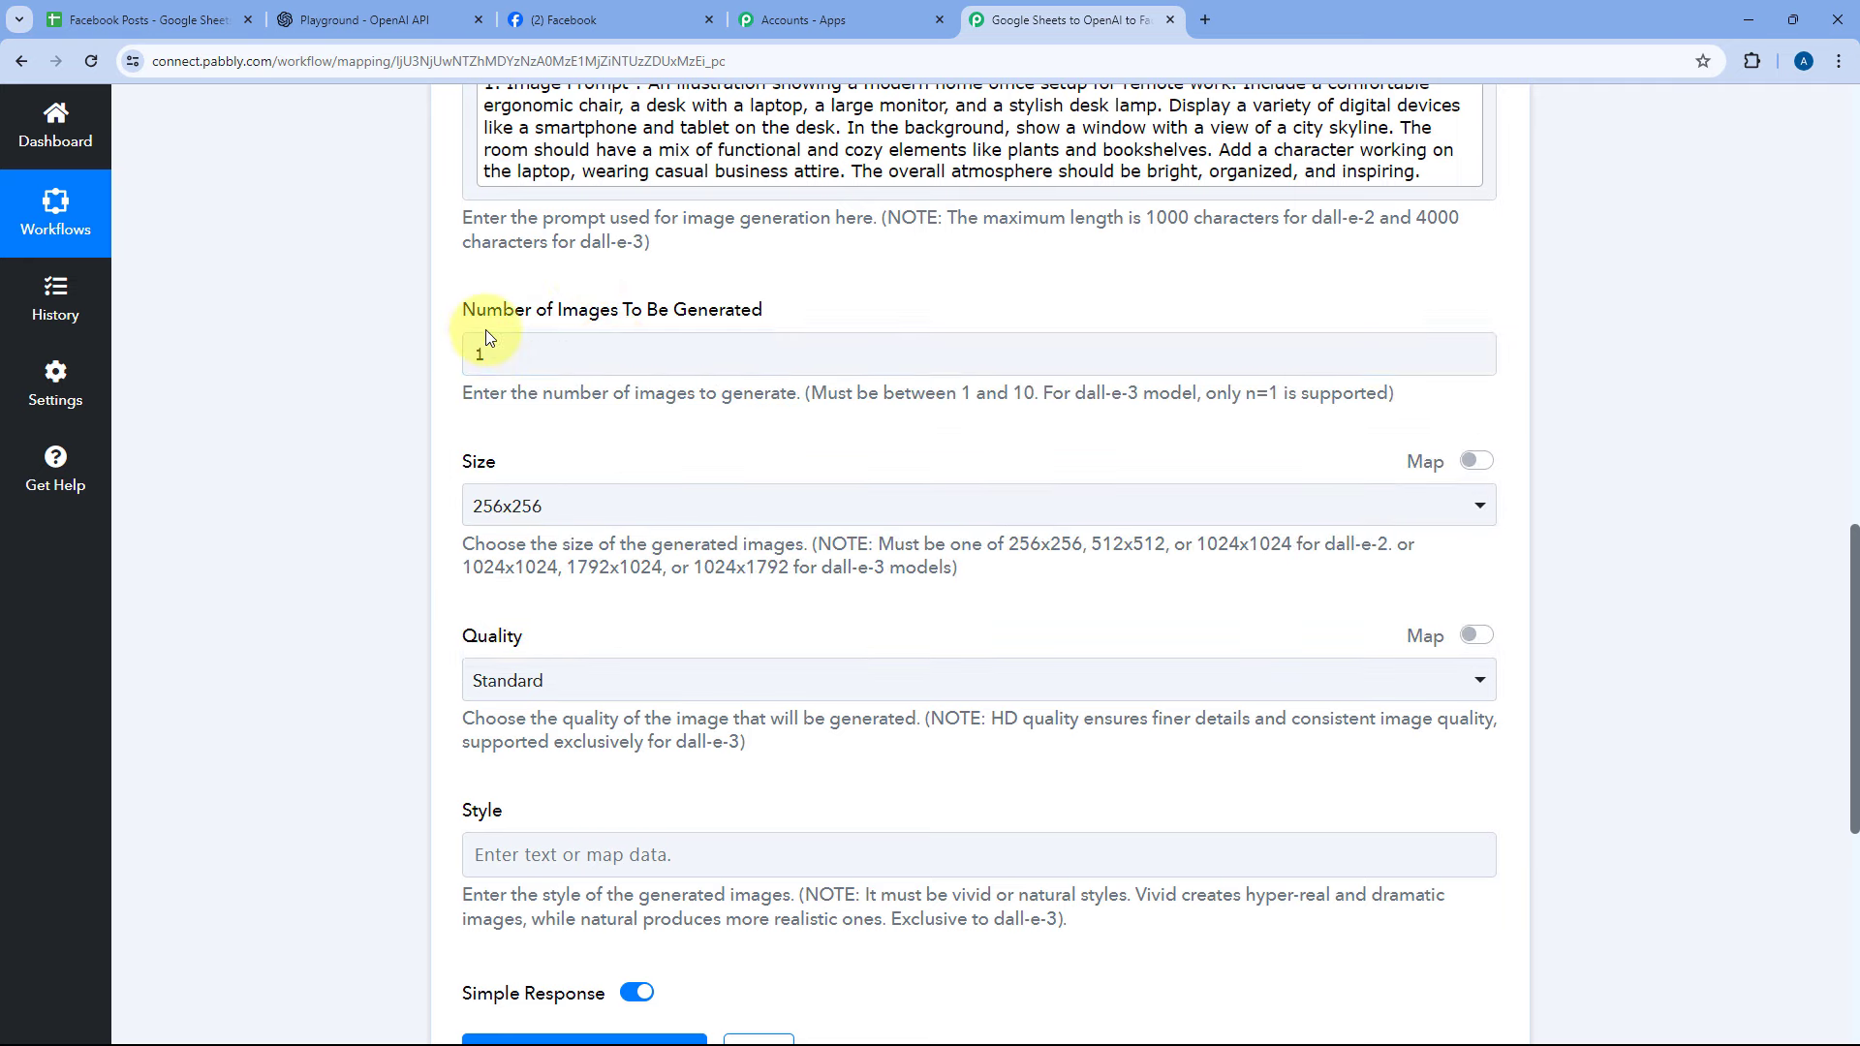
pyautogui.click(508, 369)
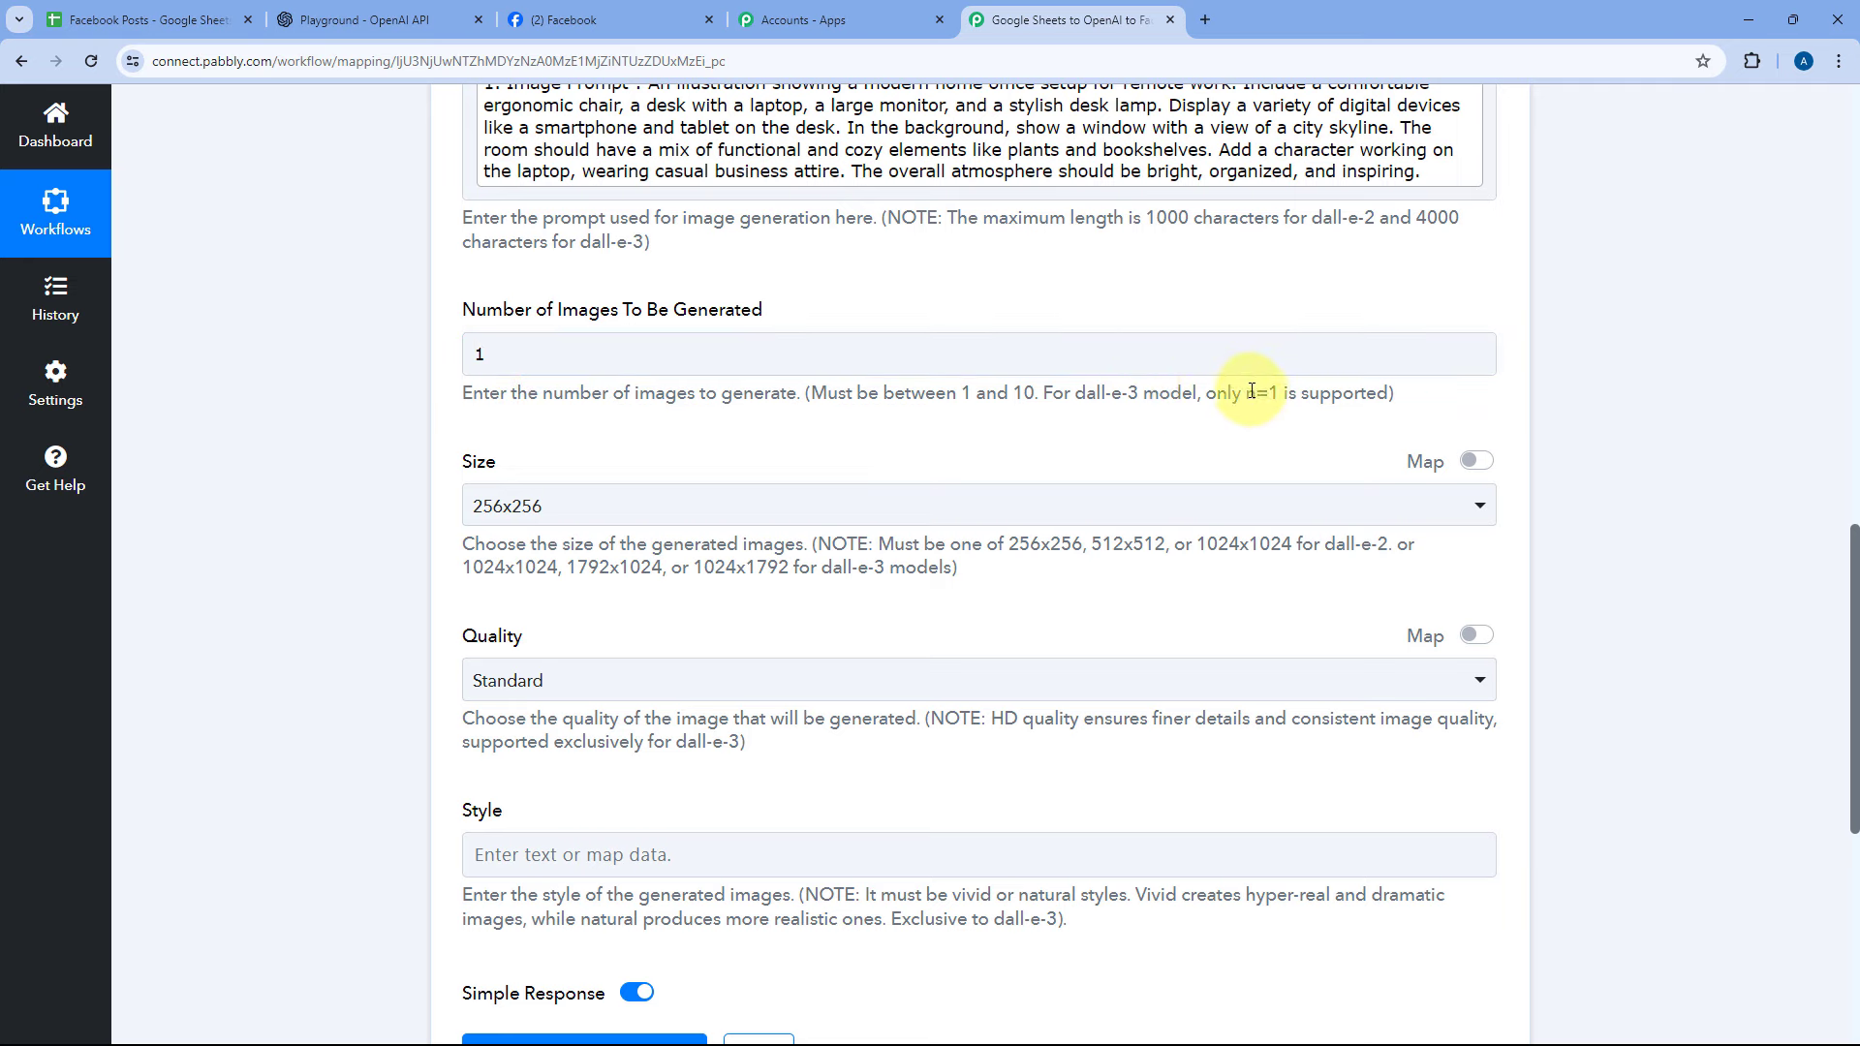
pyautogui.moveTo(1247, 393); pyautogui.dragTo(1286, 392)
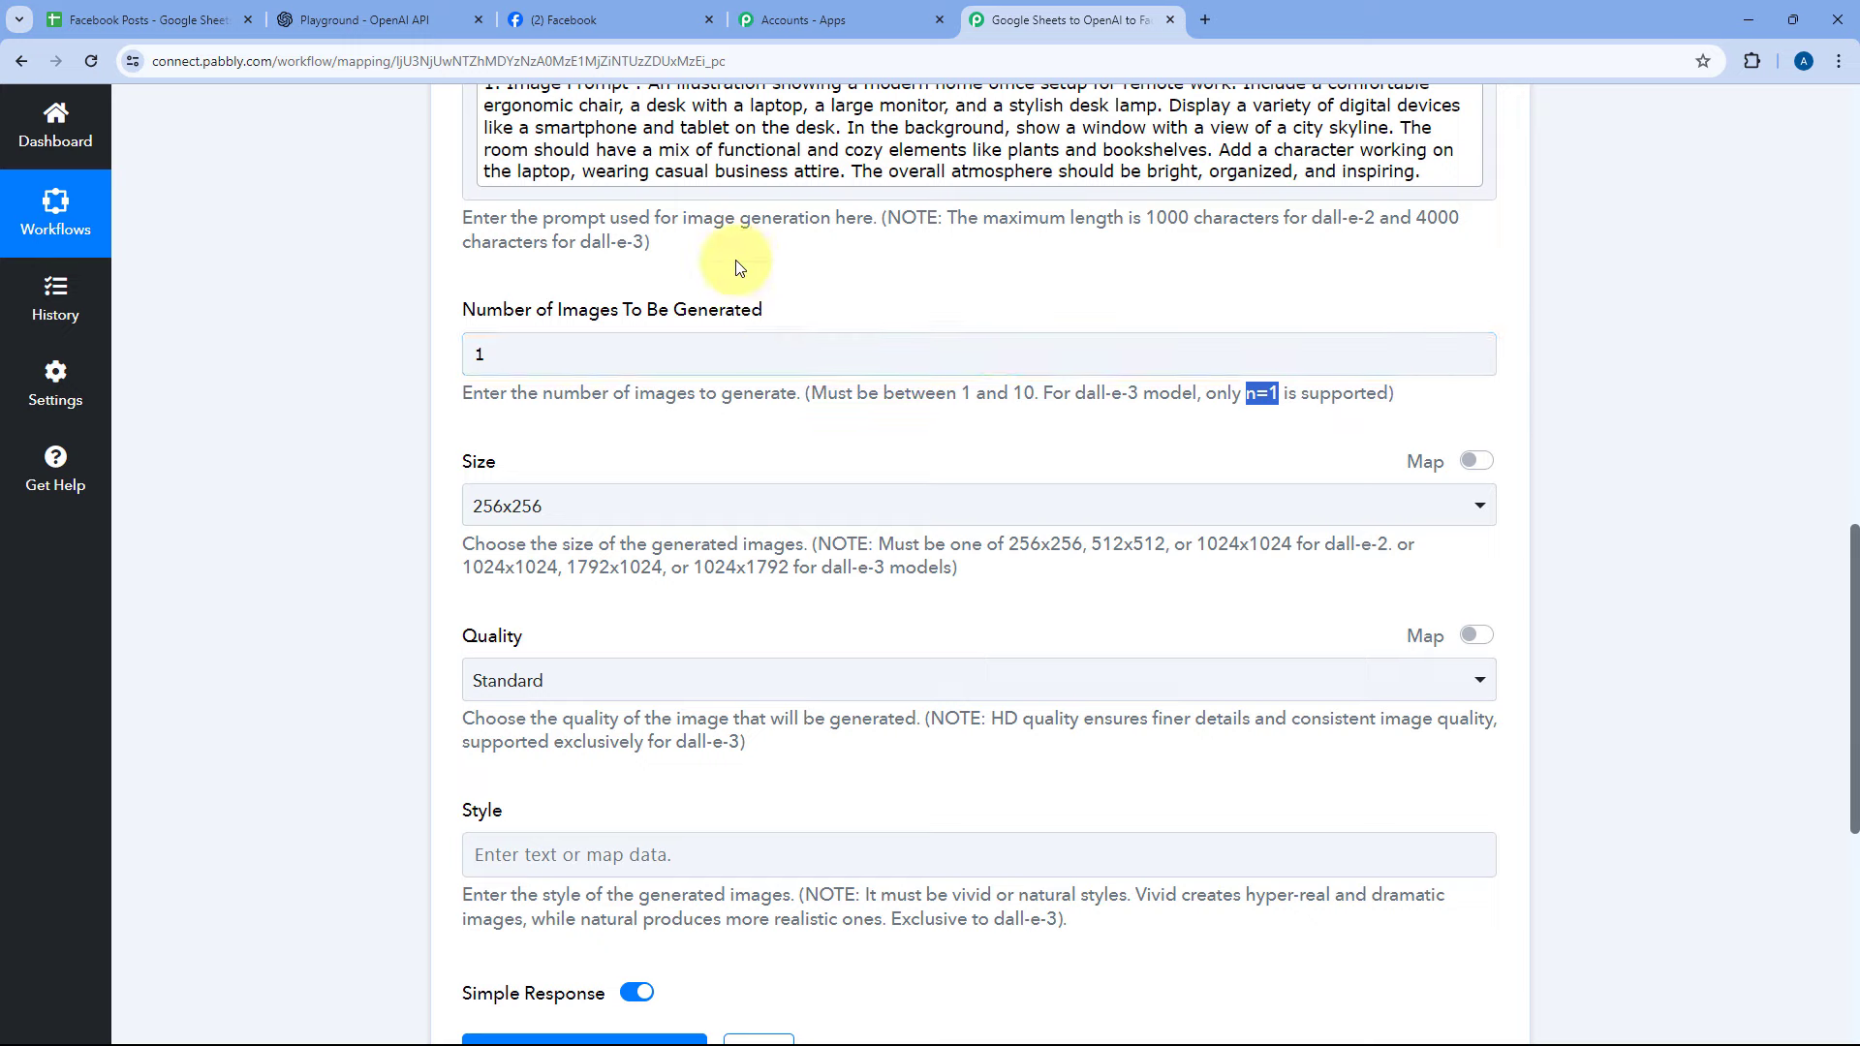
# - Set the generated image size to 1792x1024 and the quality to HD in the DALL-E action
pyautogui.scroll(4, 678, 251)
pyautogui.scroll(-3, 718, 296)
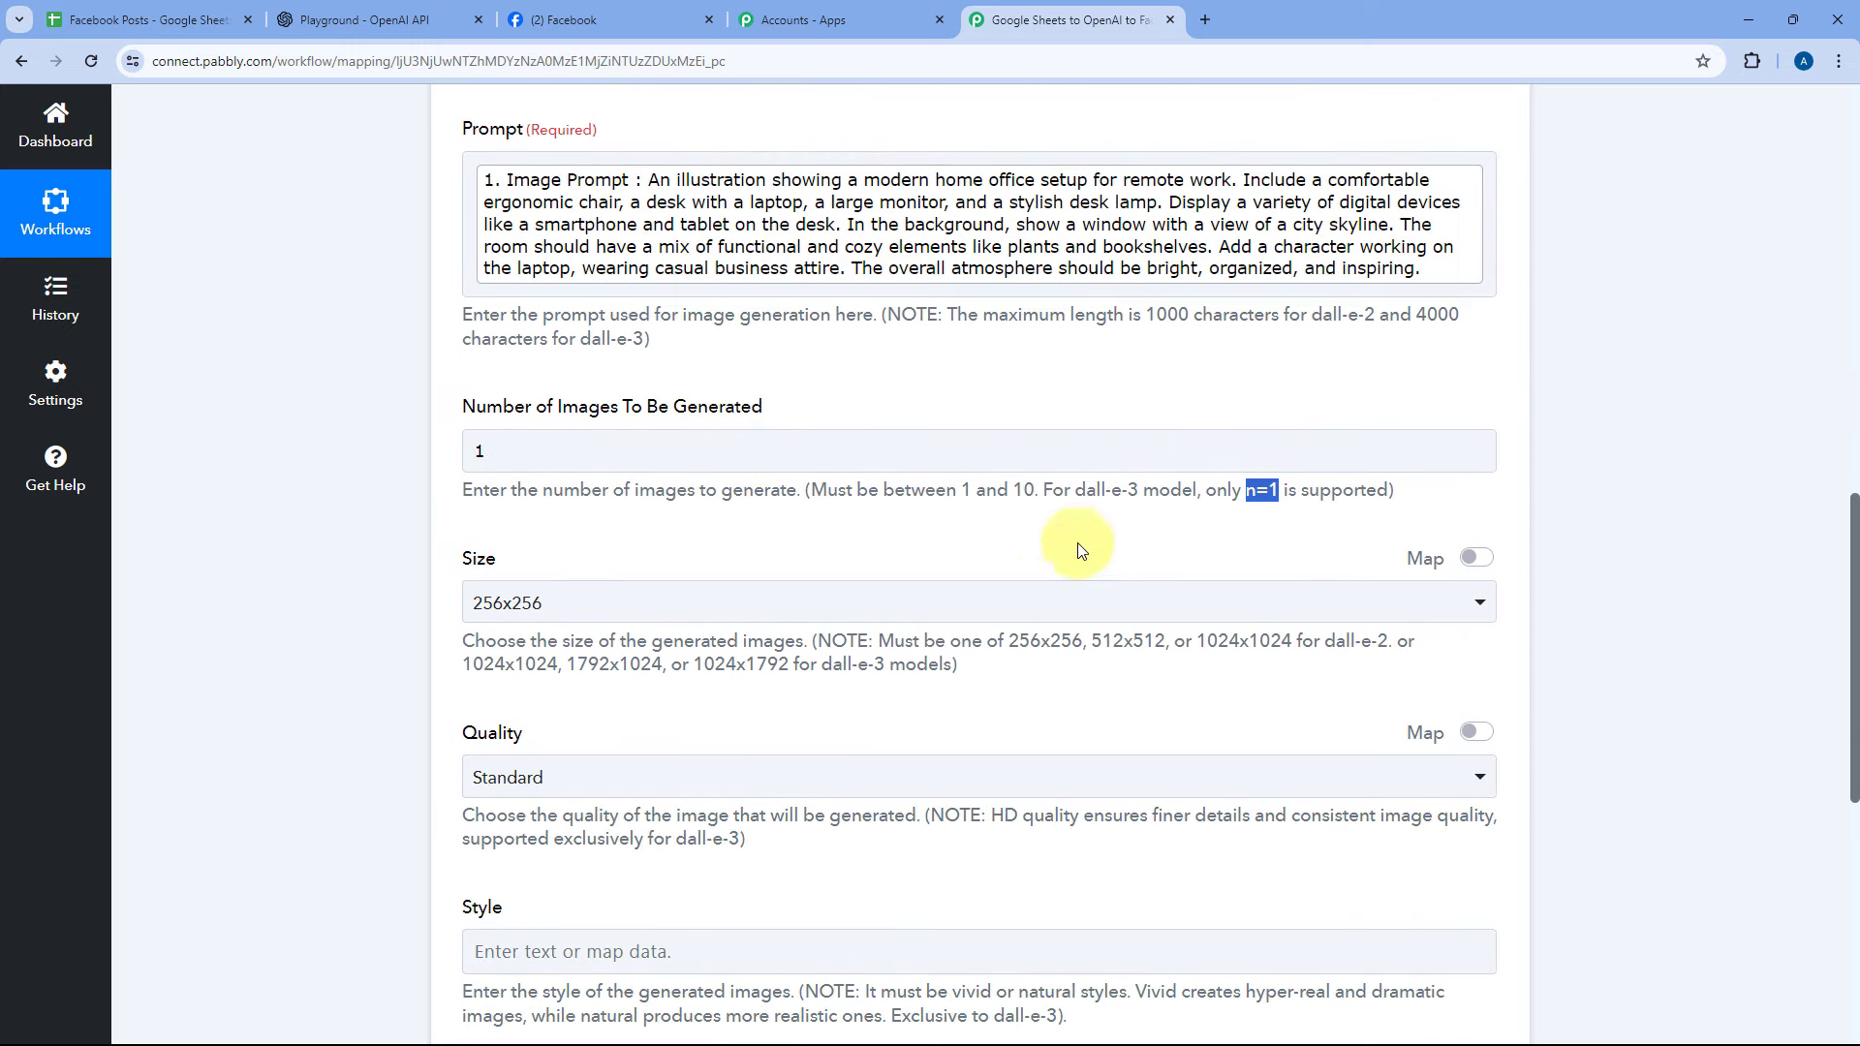
pyautogui.click(963, 489)
pyautogui.moveTo(962, 489); pyautogui.dragTo(1035, 489)
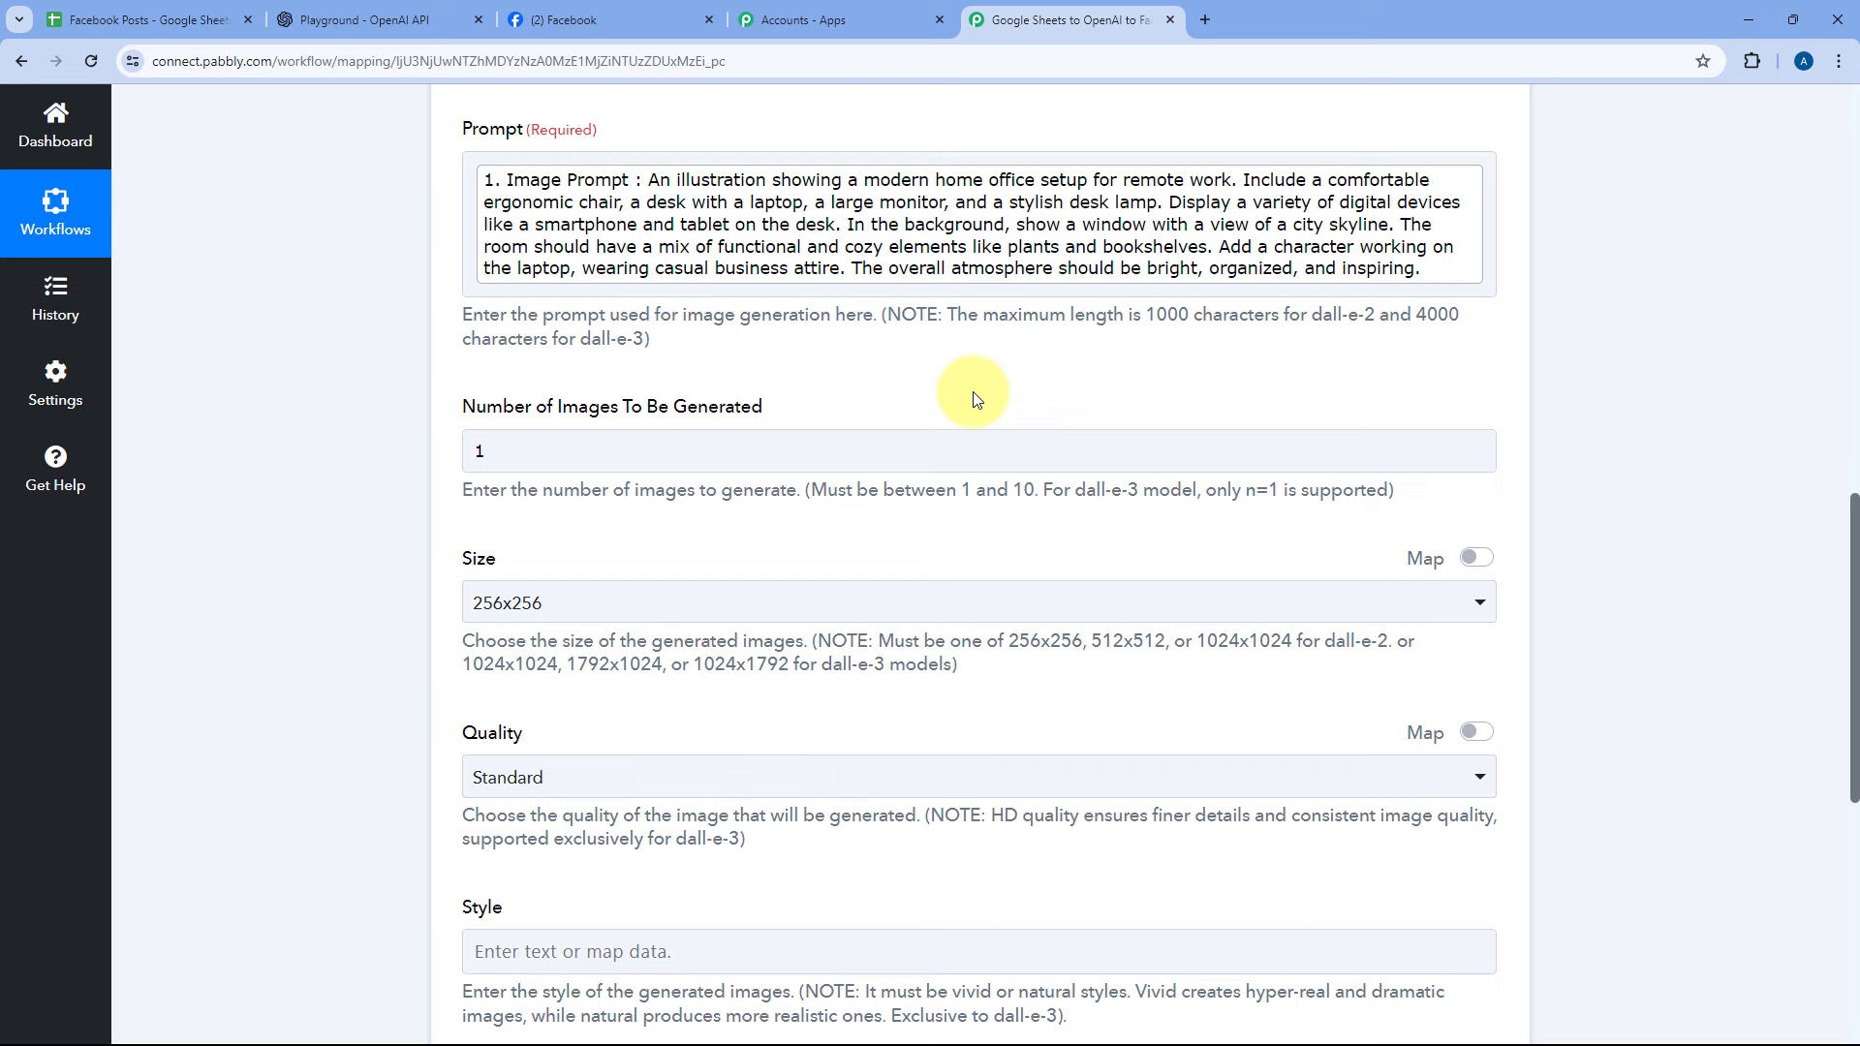
pyautogui.scroll(-2, 975, 397)
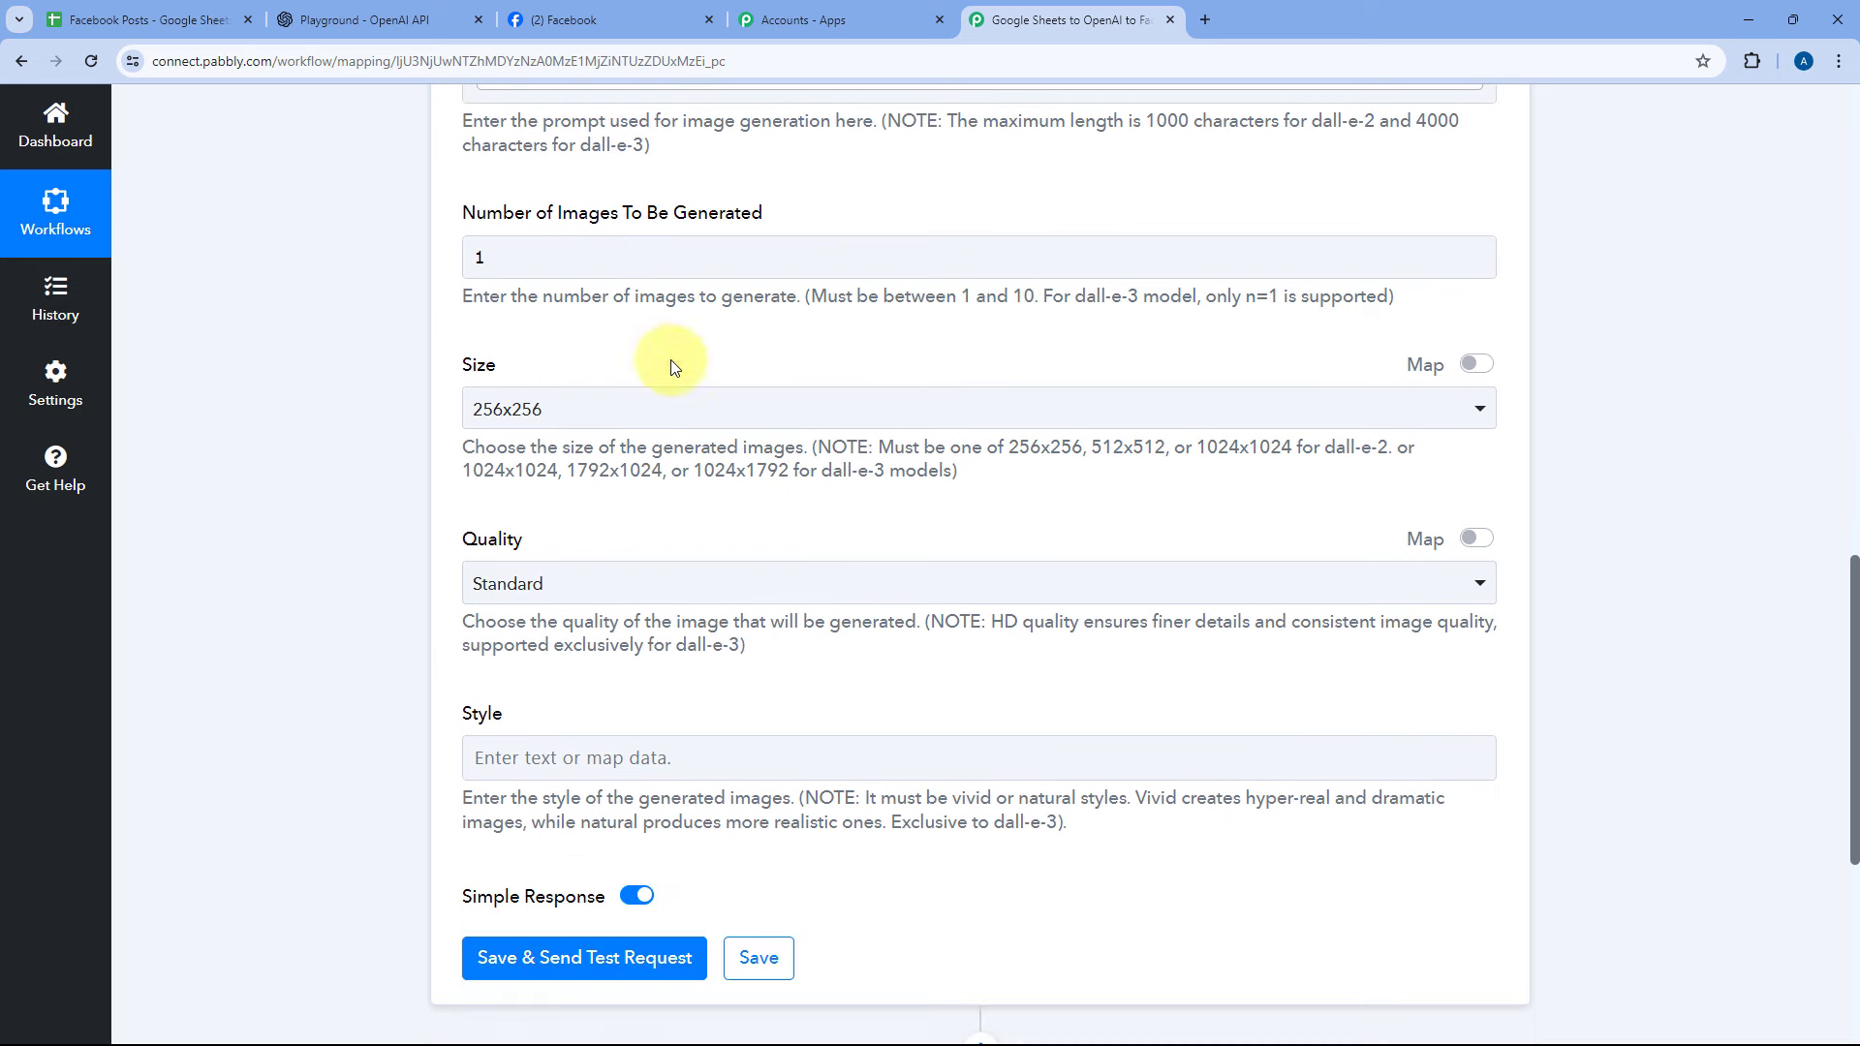
pyautogui.click(636, 408)
pyautogui.scroll(-1, 542, 485)
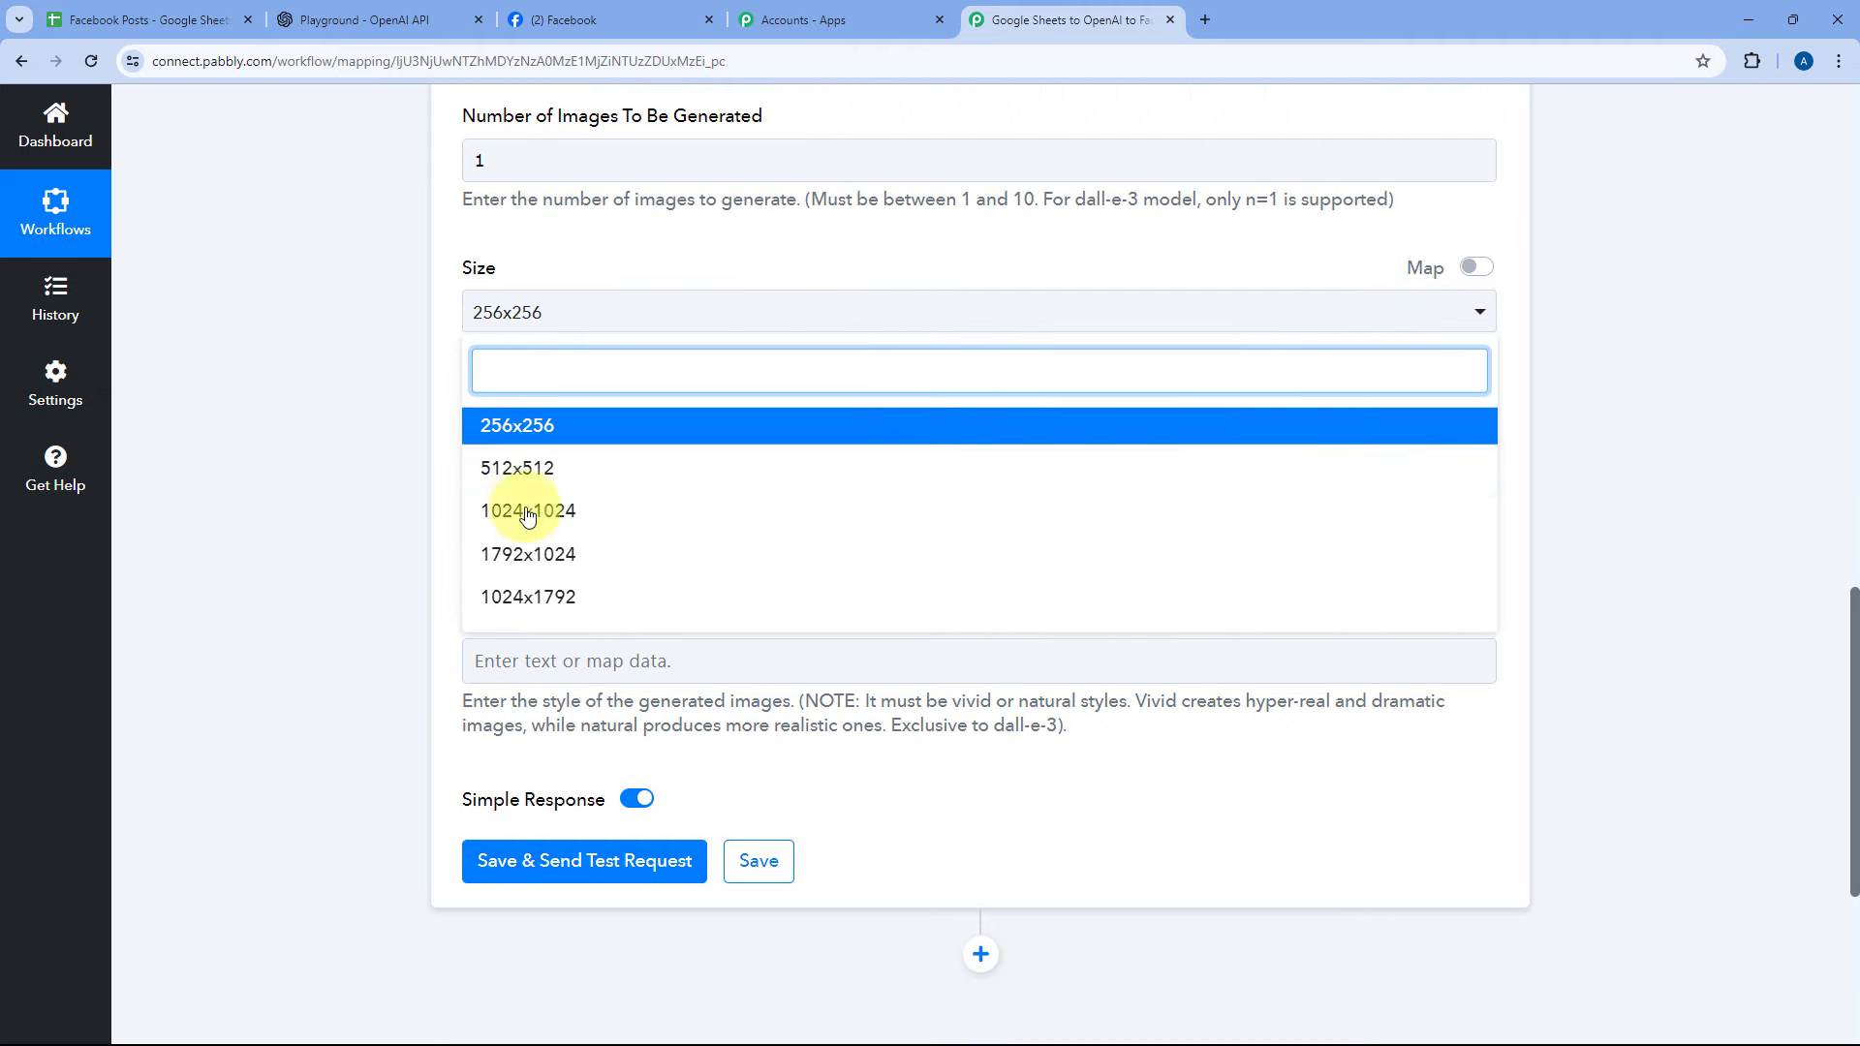
pyautogui.click(510, 565)
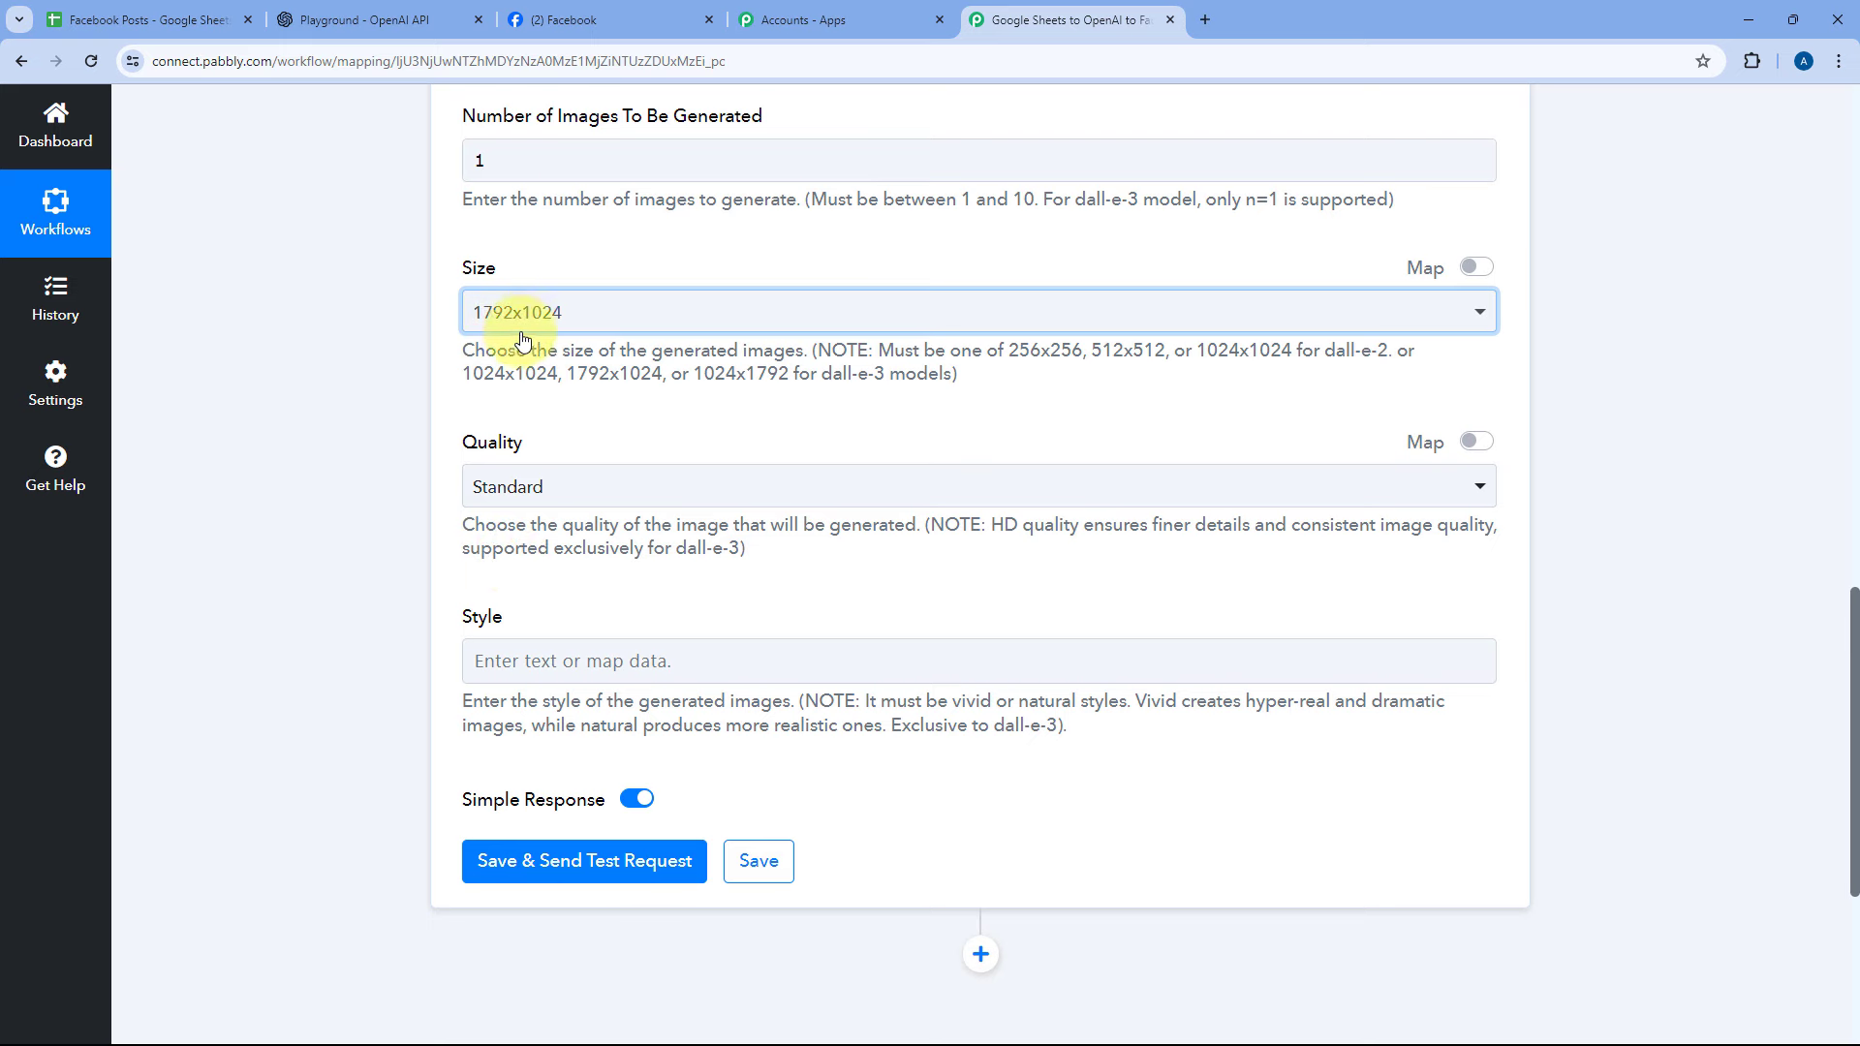
pyautogui.scroll(-1, 595, 262)
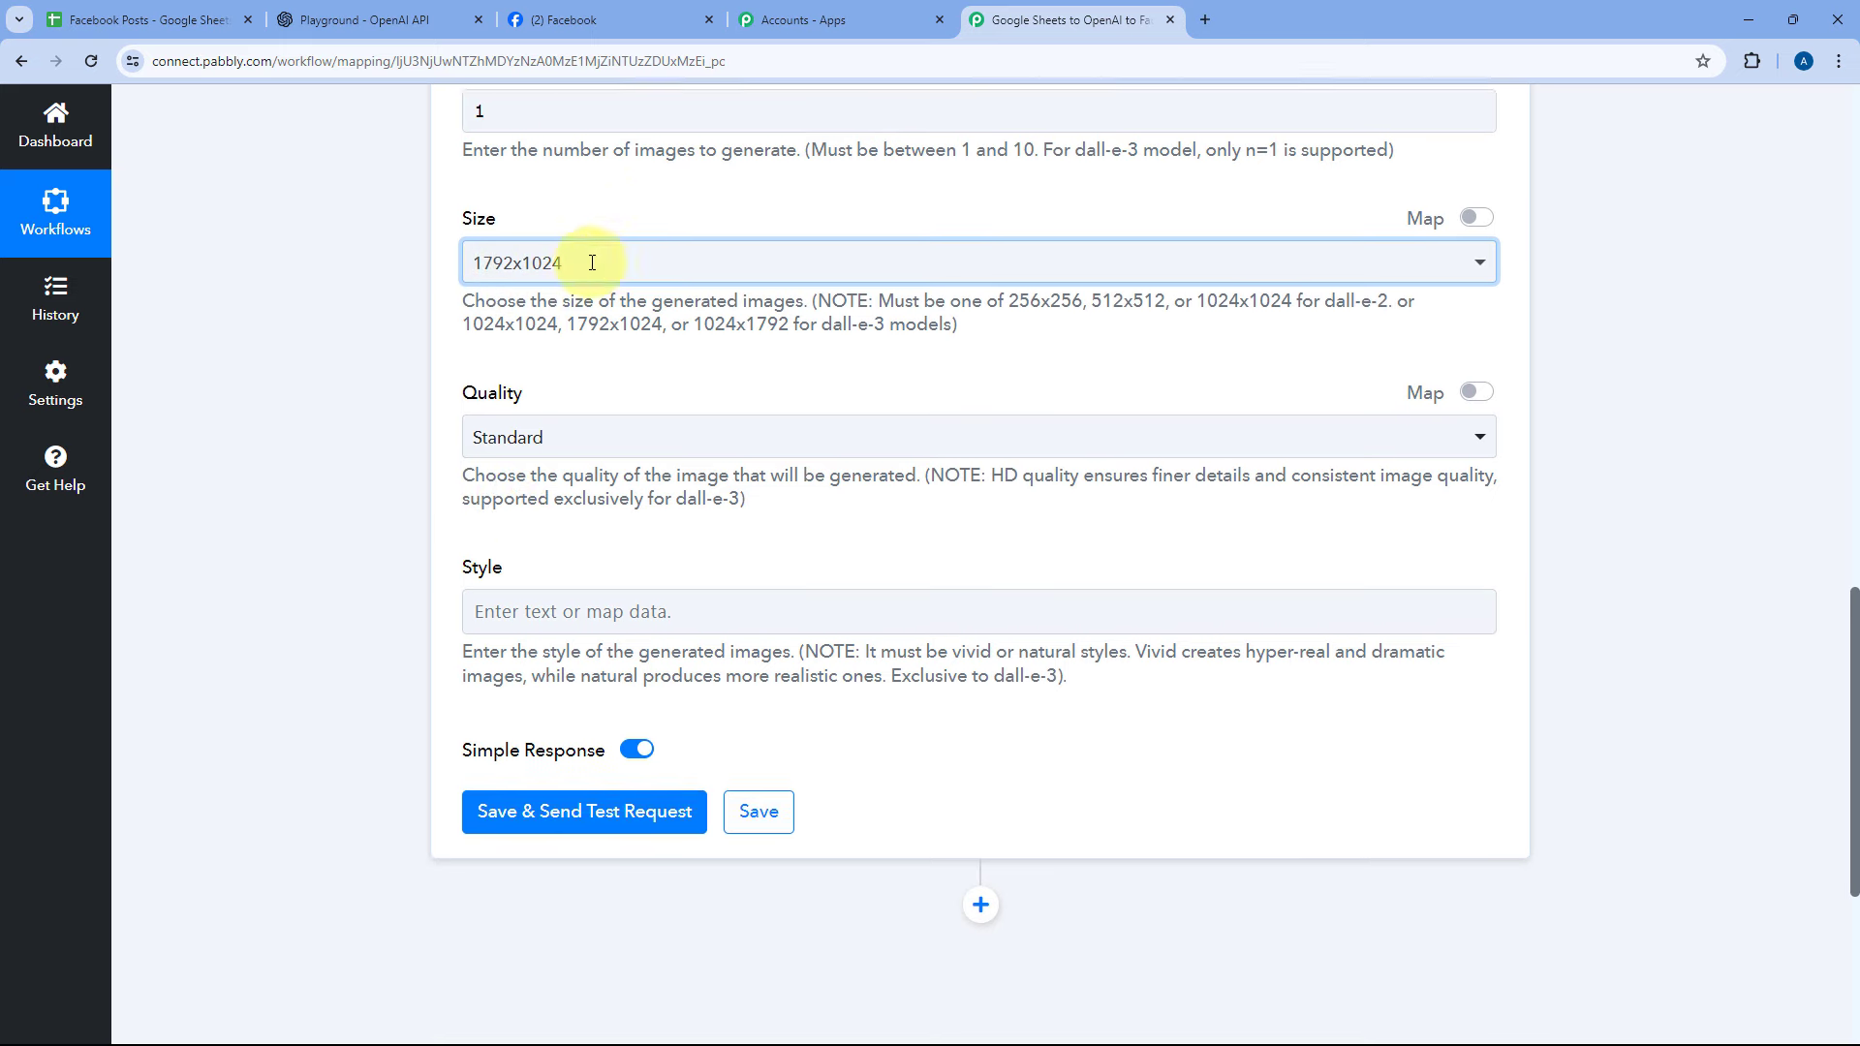
pyautogui.click(590, 389)
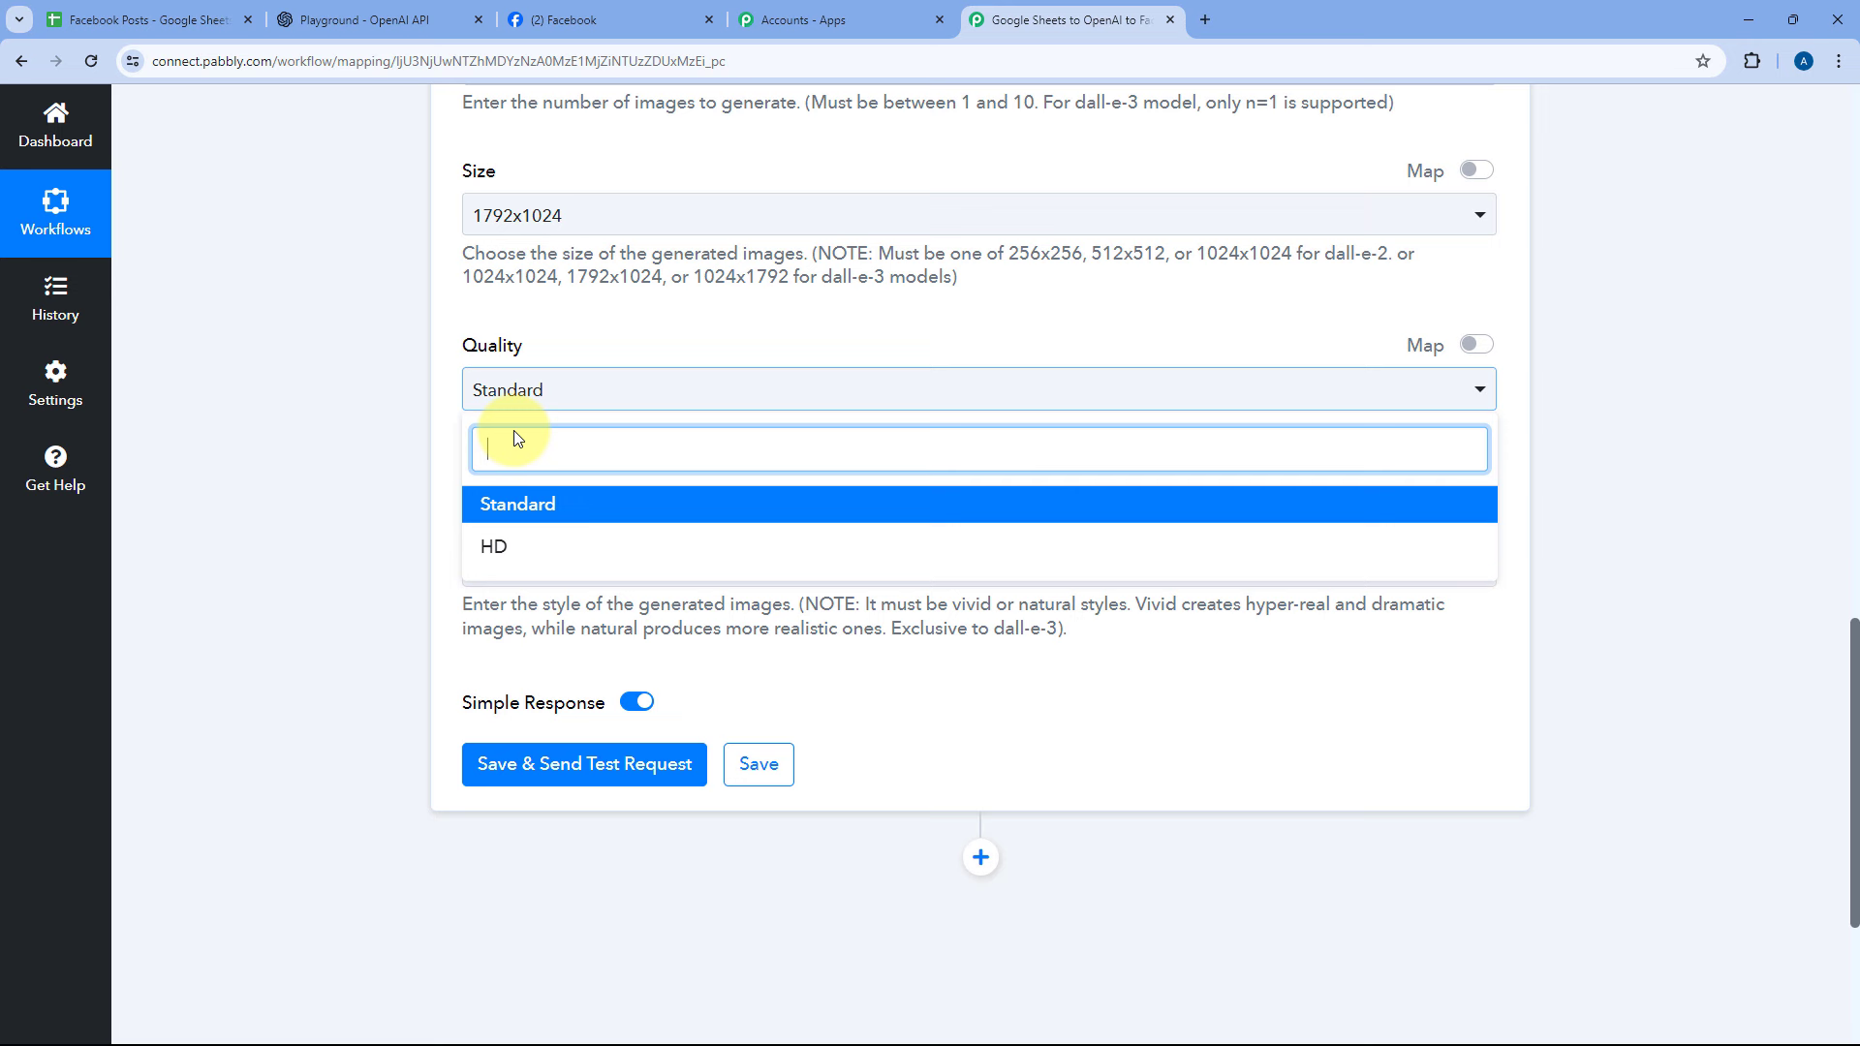
pyautogui.click(536, 550)
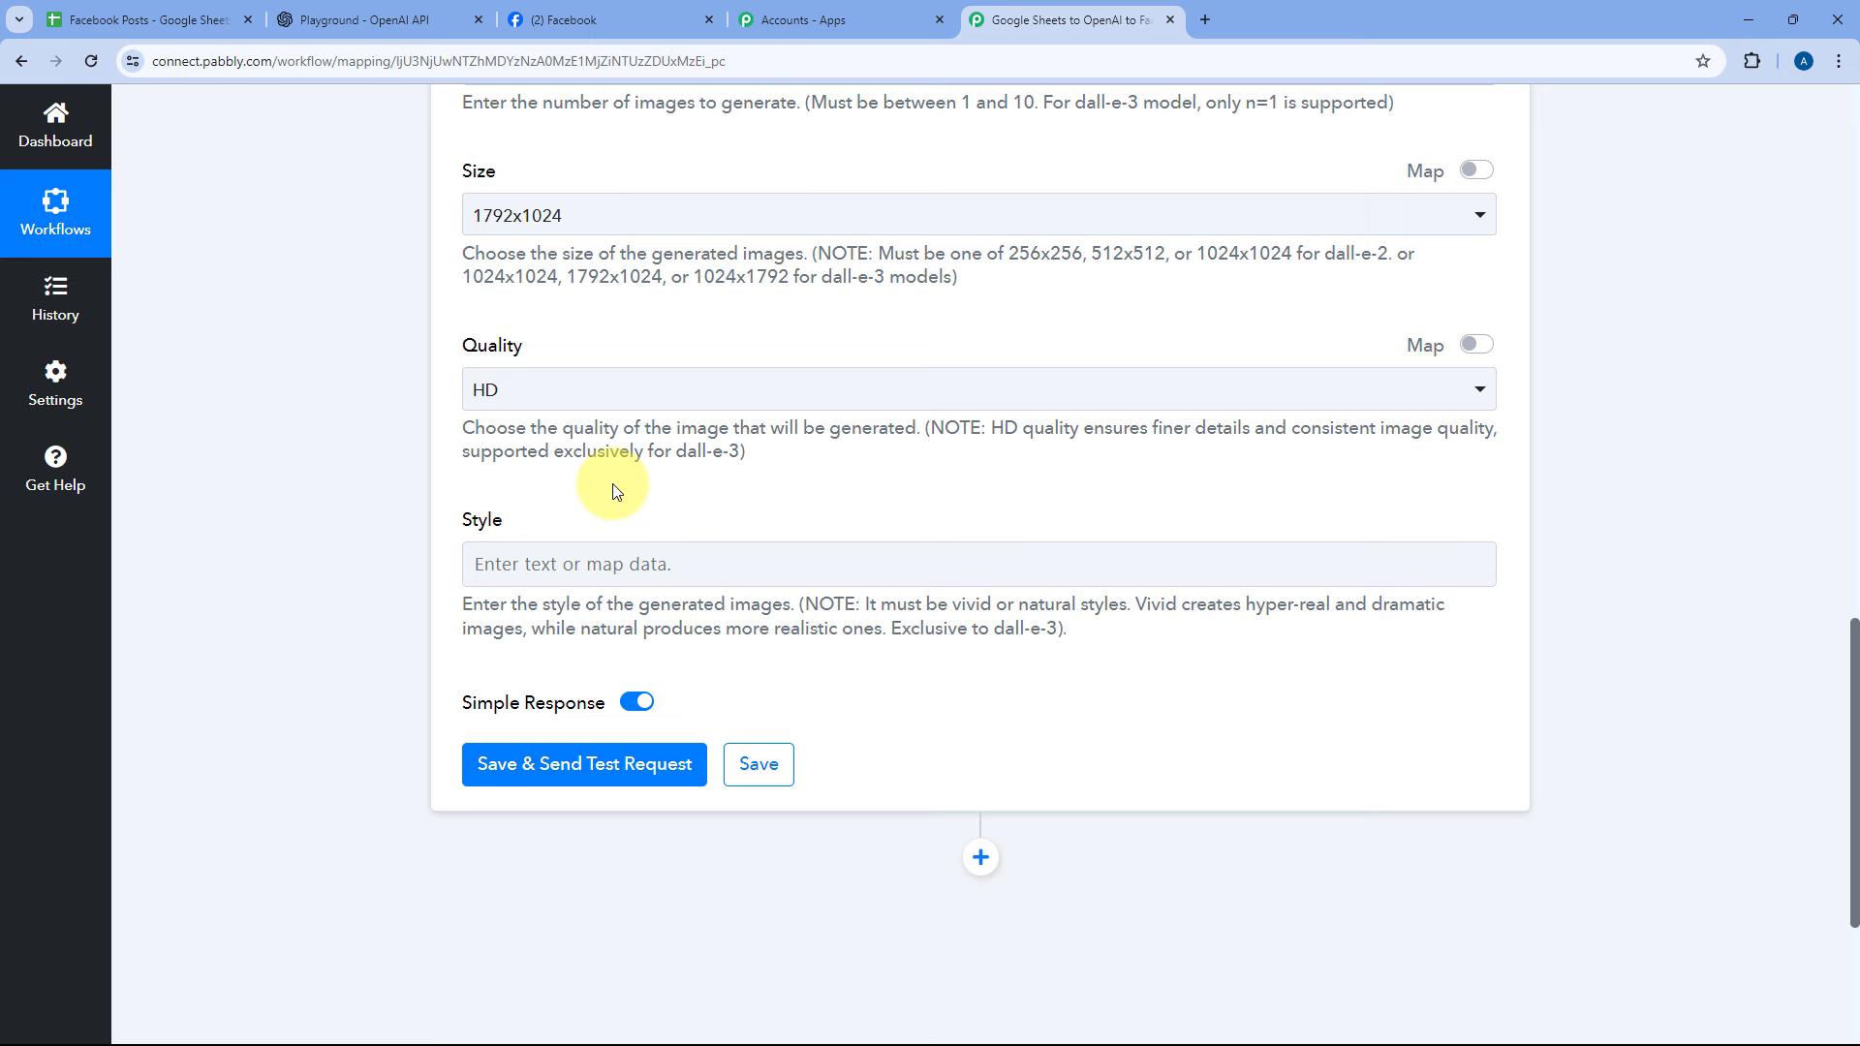
# - Check the Style field's note, leave Style empty, and save the DALL-E action while sending a test request
pyautogui.doubleClick(970, 604)
pyautogui.doubleClick(1027, 607)
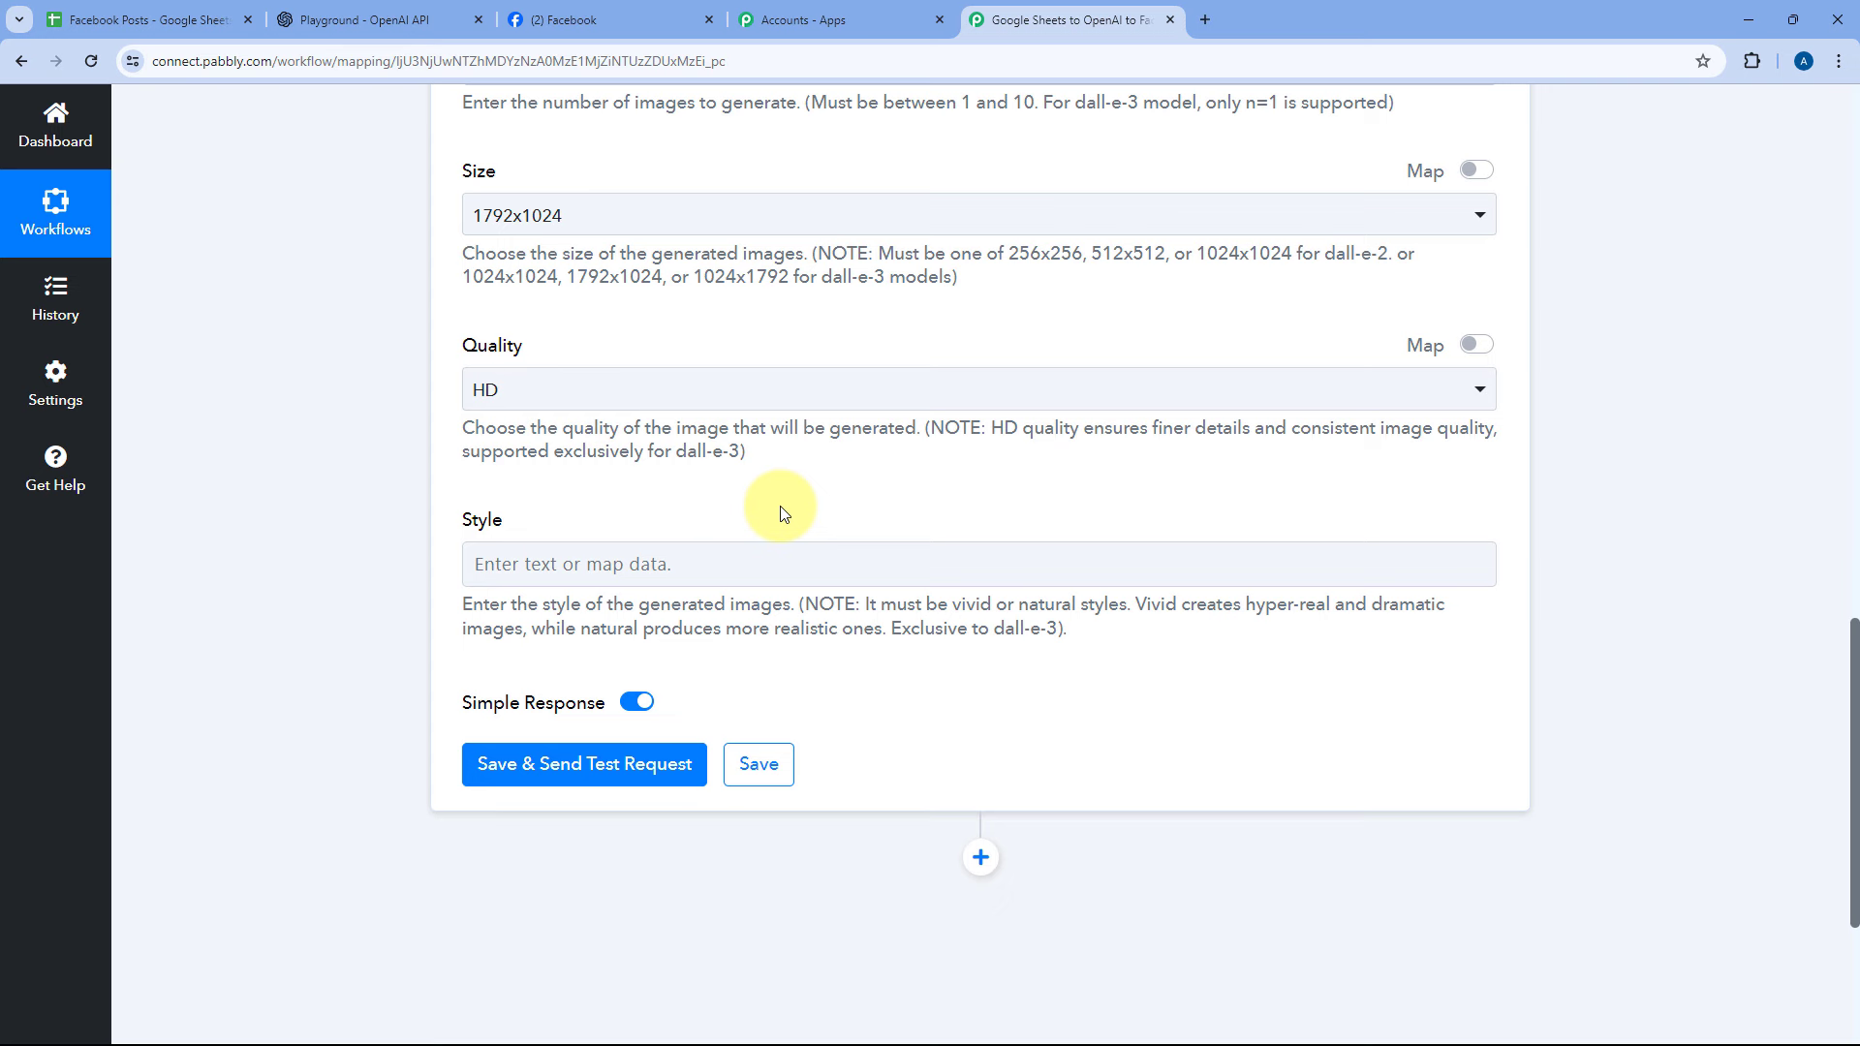
pyautogui.scroll(6, 781, 507)
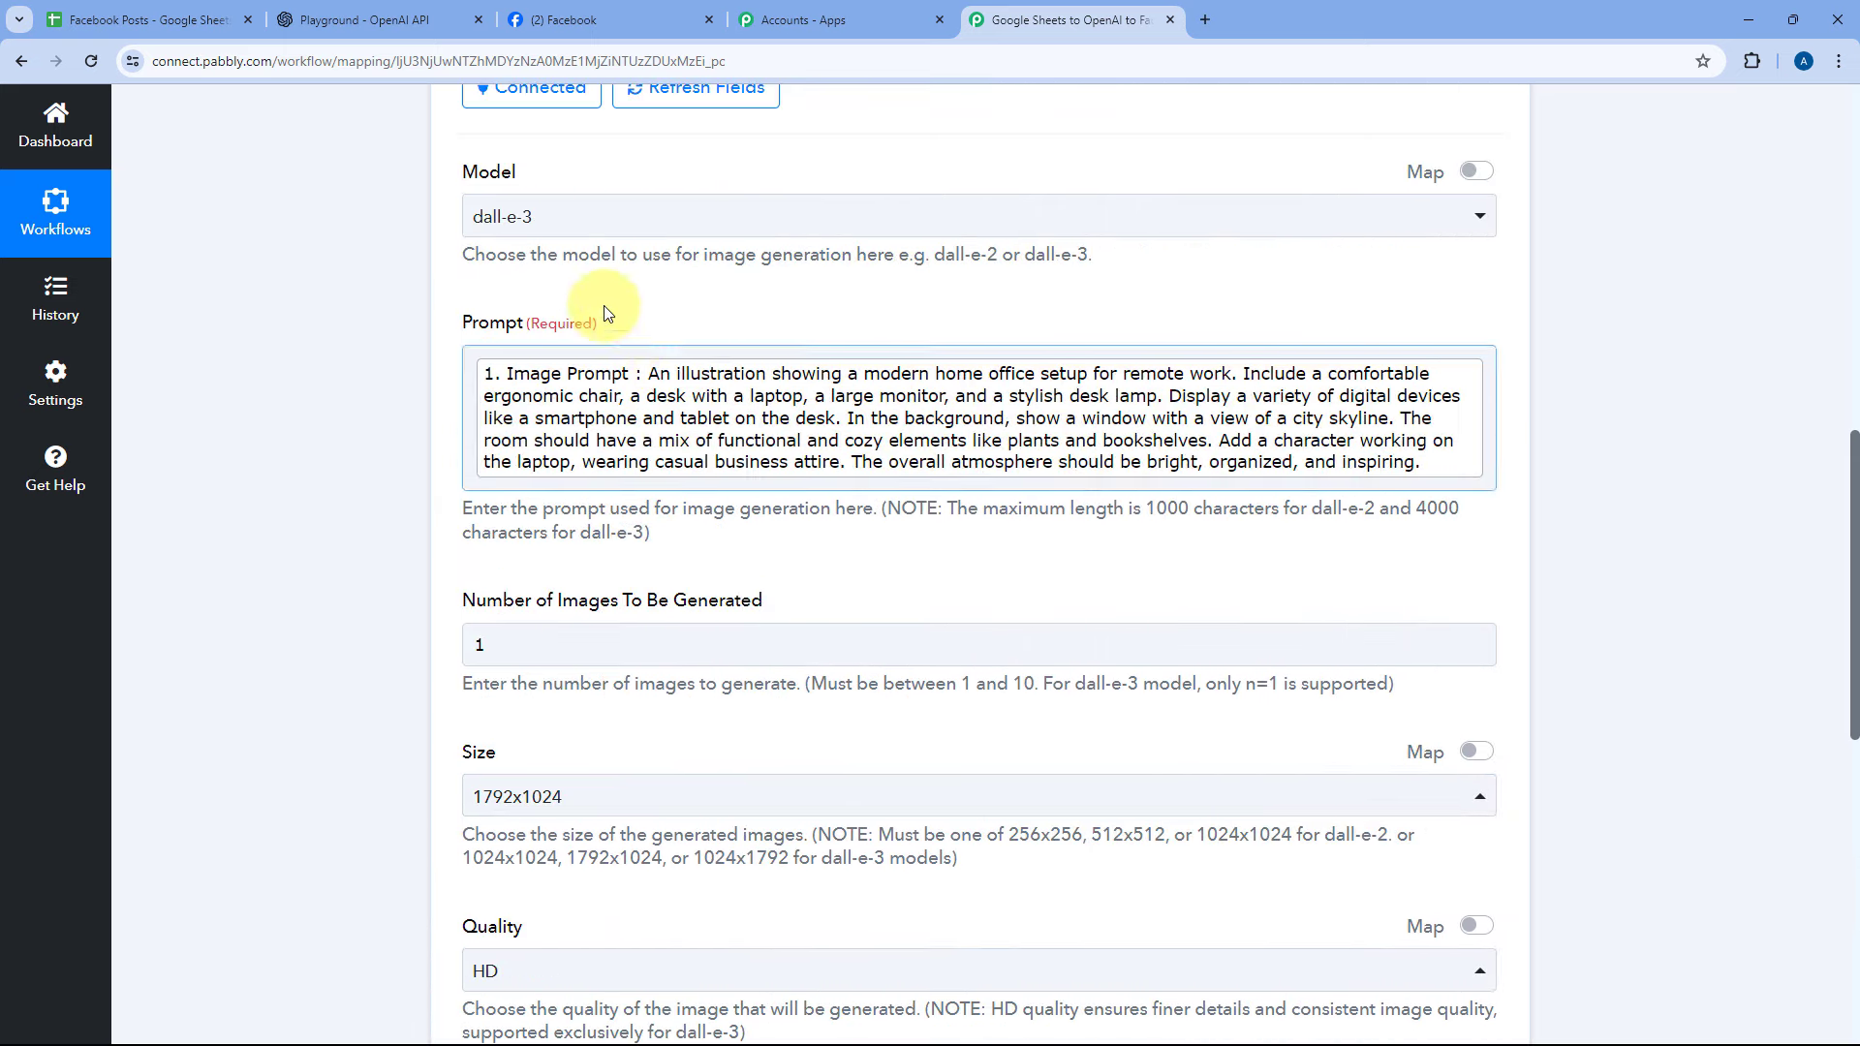
pyautogui.scroll(-10, 455, 523)
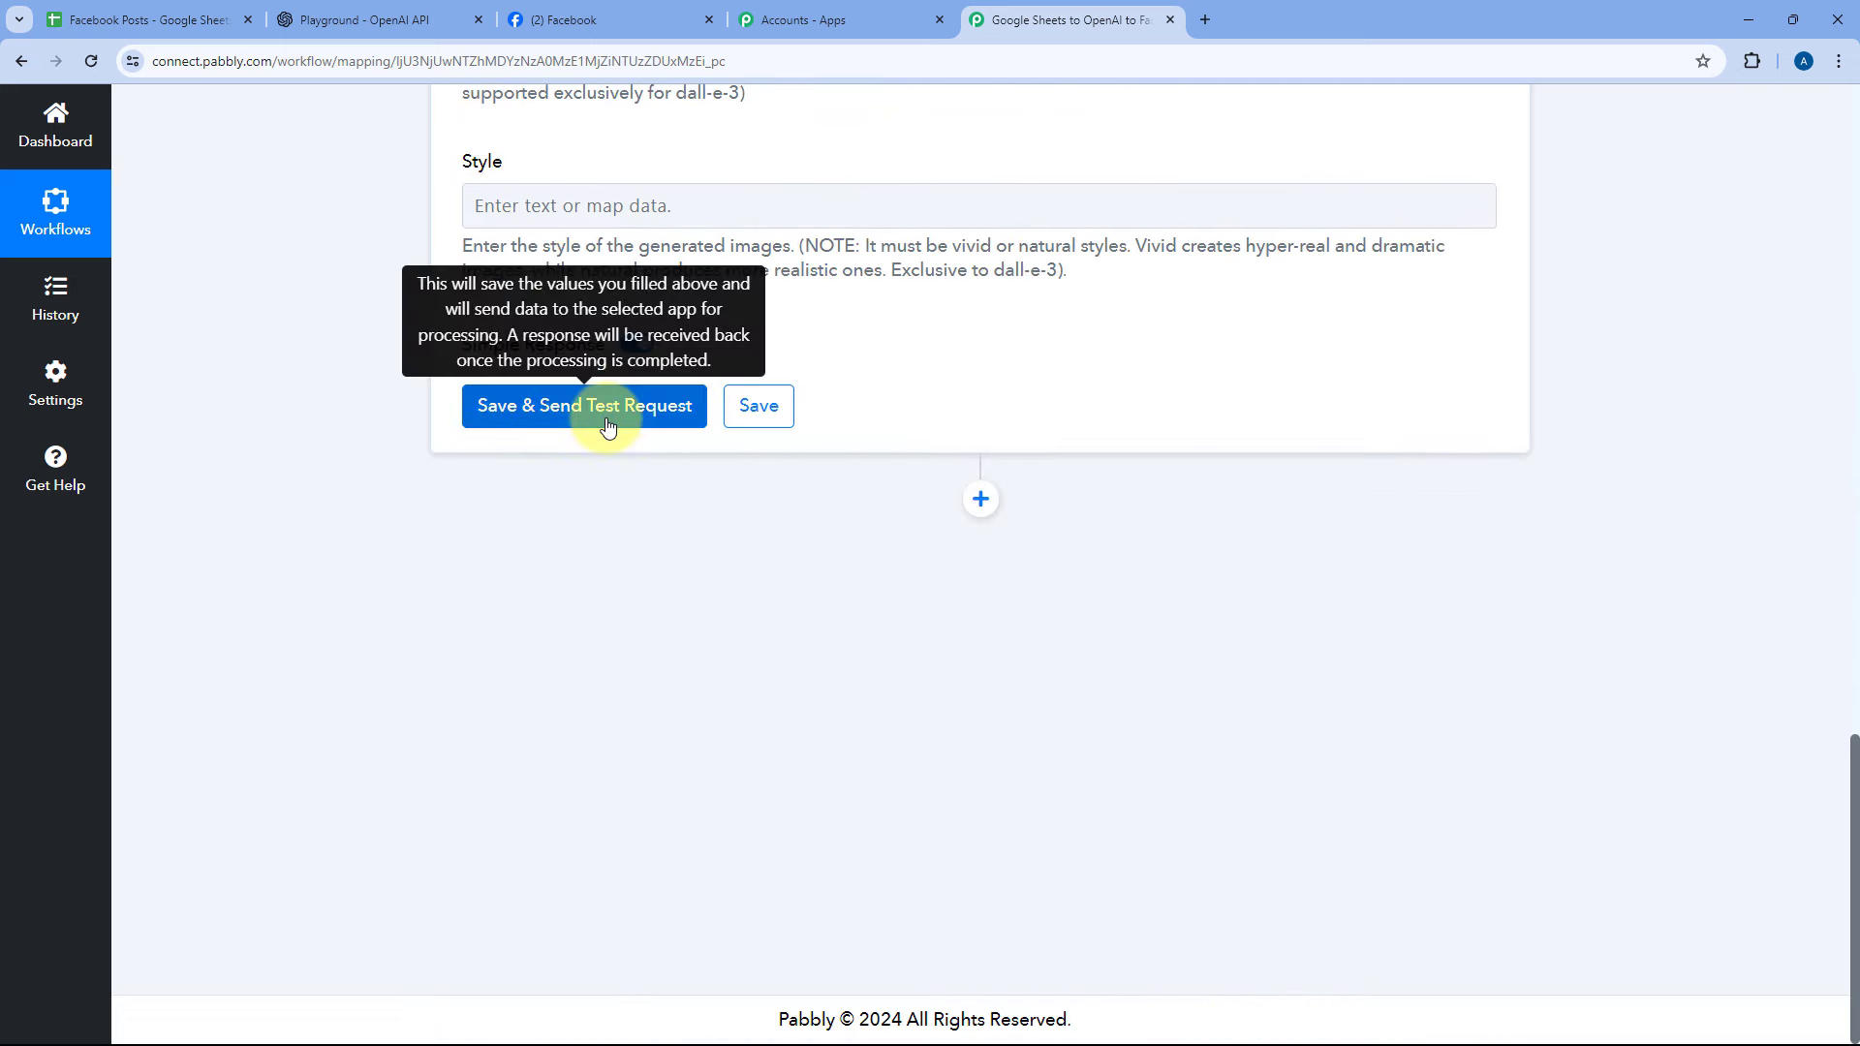
pyautogui.click(608, 426)
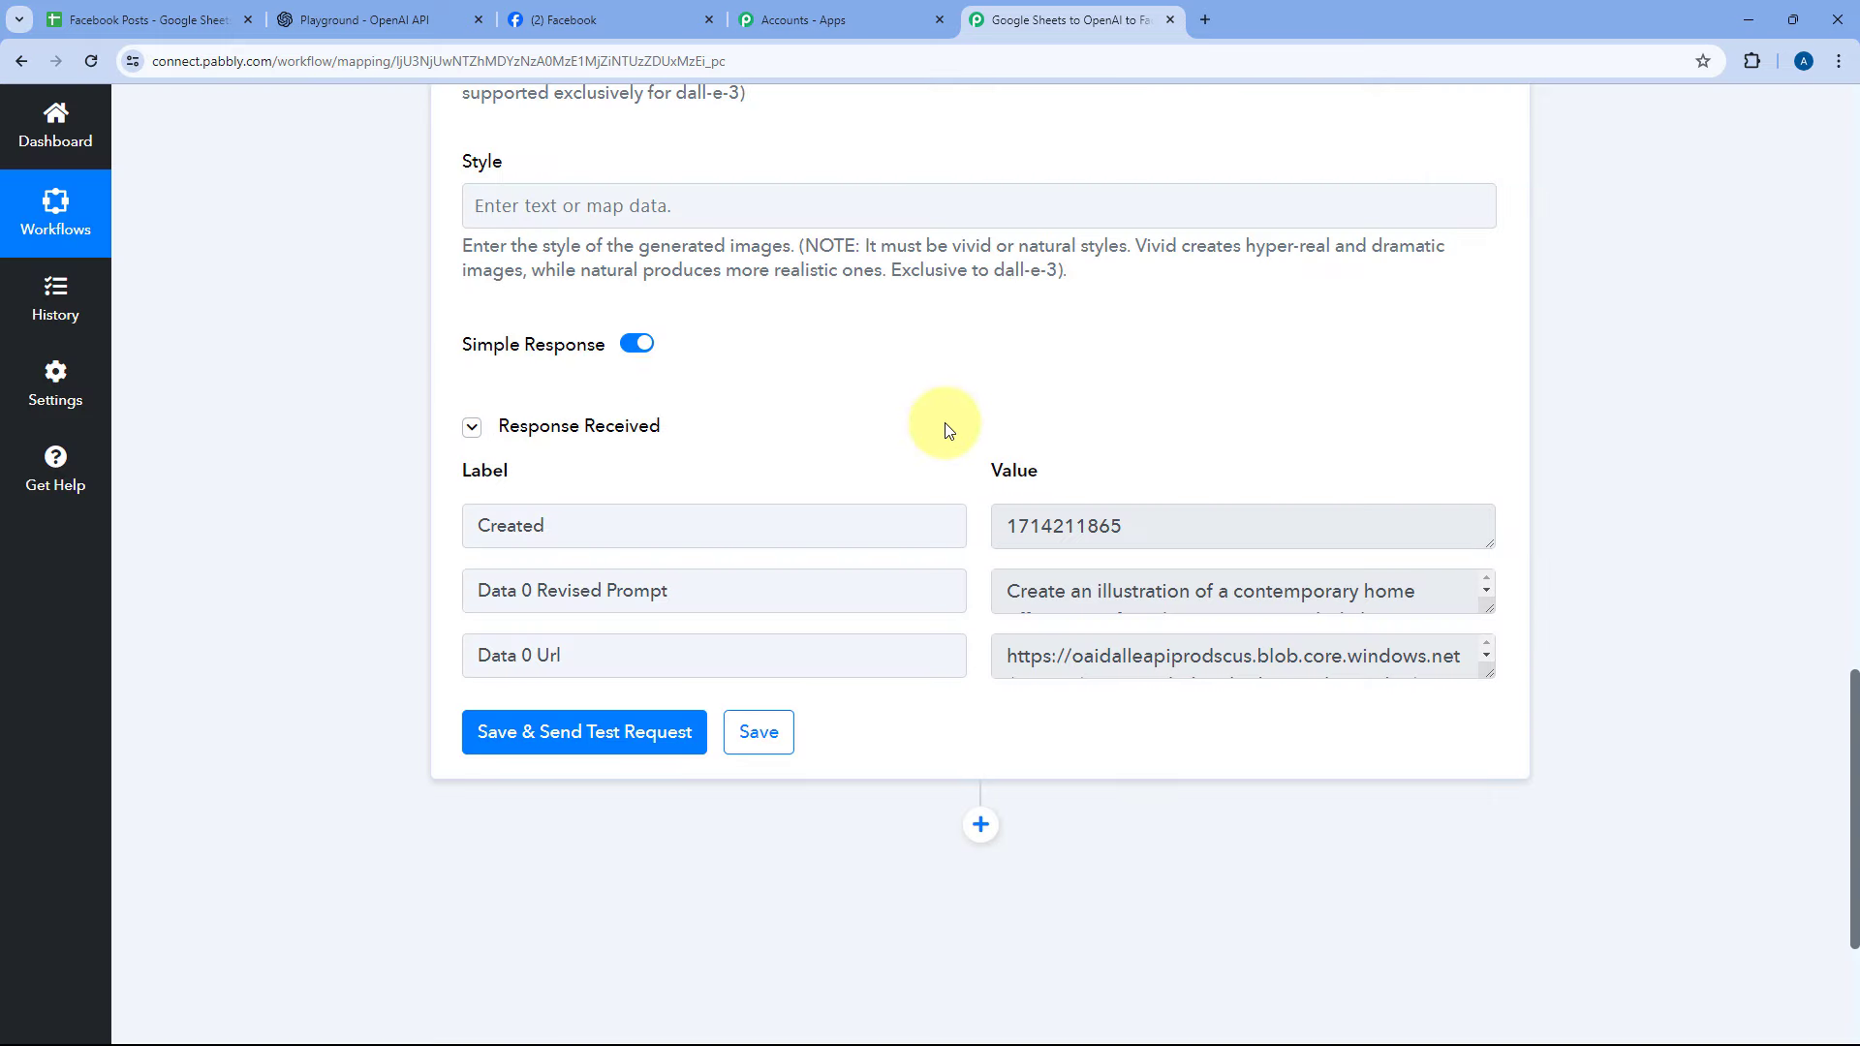
# - Examine the Created value and the full Data 0 Revised Prompt text in the DALL-E action's received response
pyautogui.scroll(-2, 947, 429)
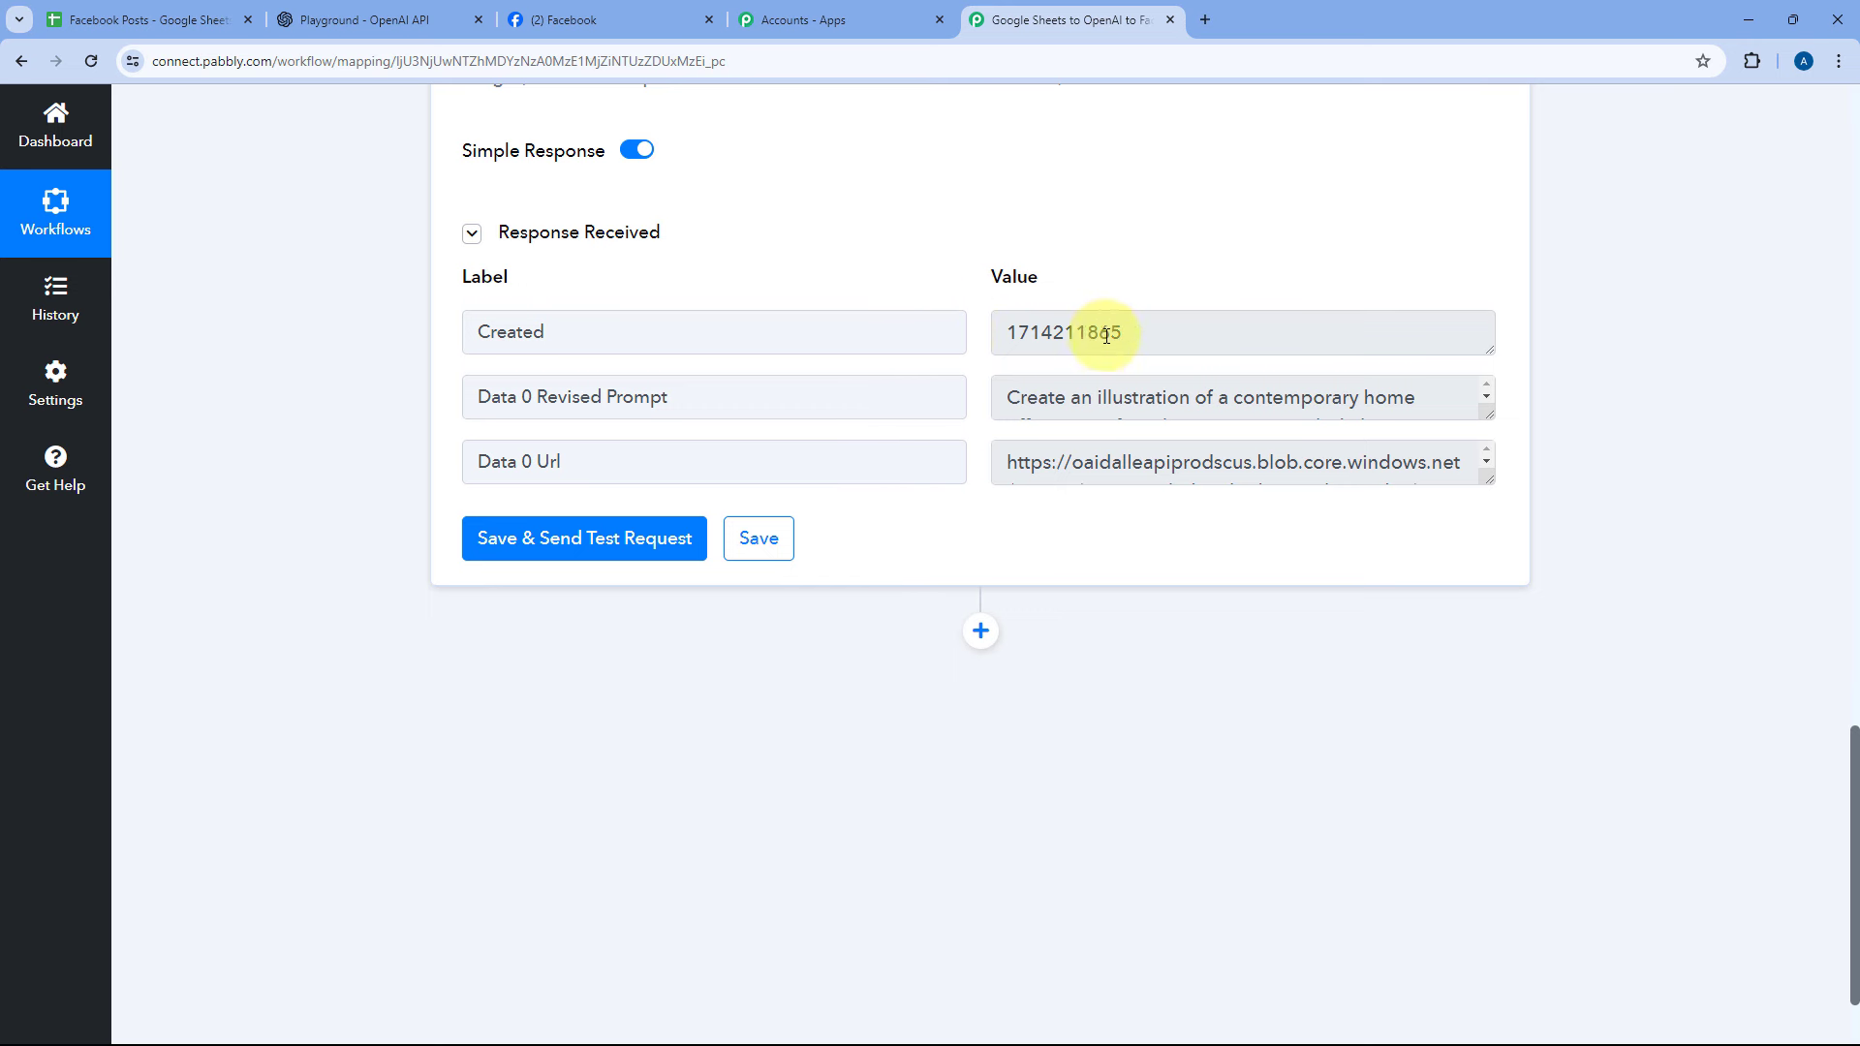
pyautogui.moveTo(1144, 327); pyautogui.dragTo(986, 337)
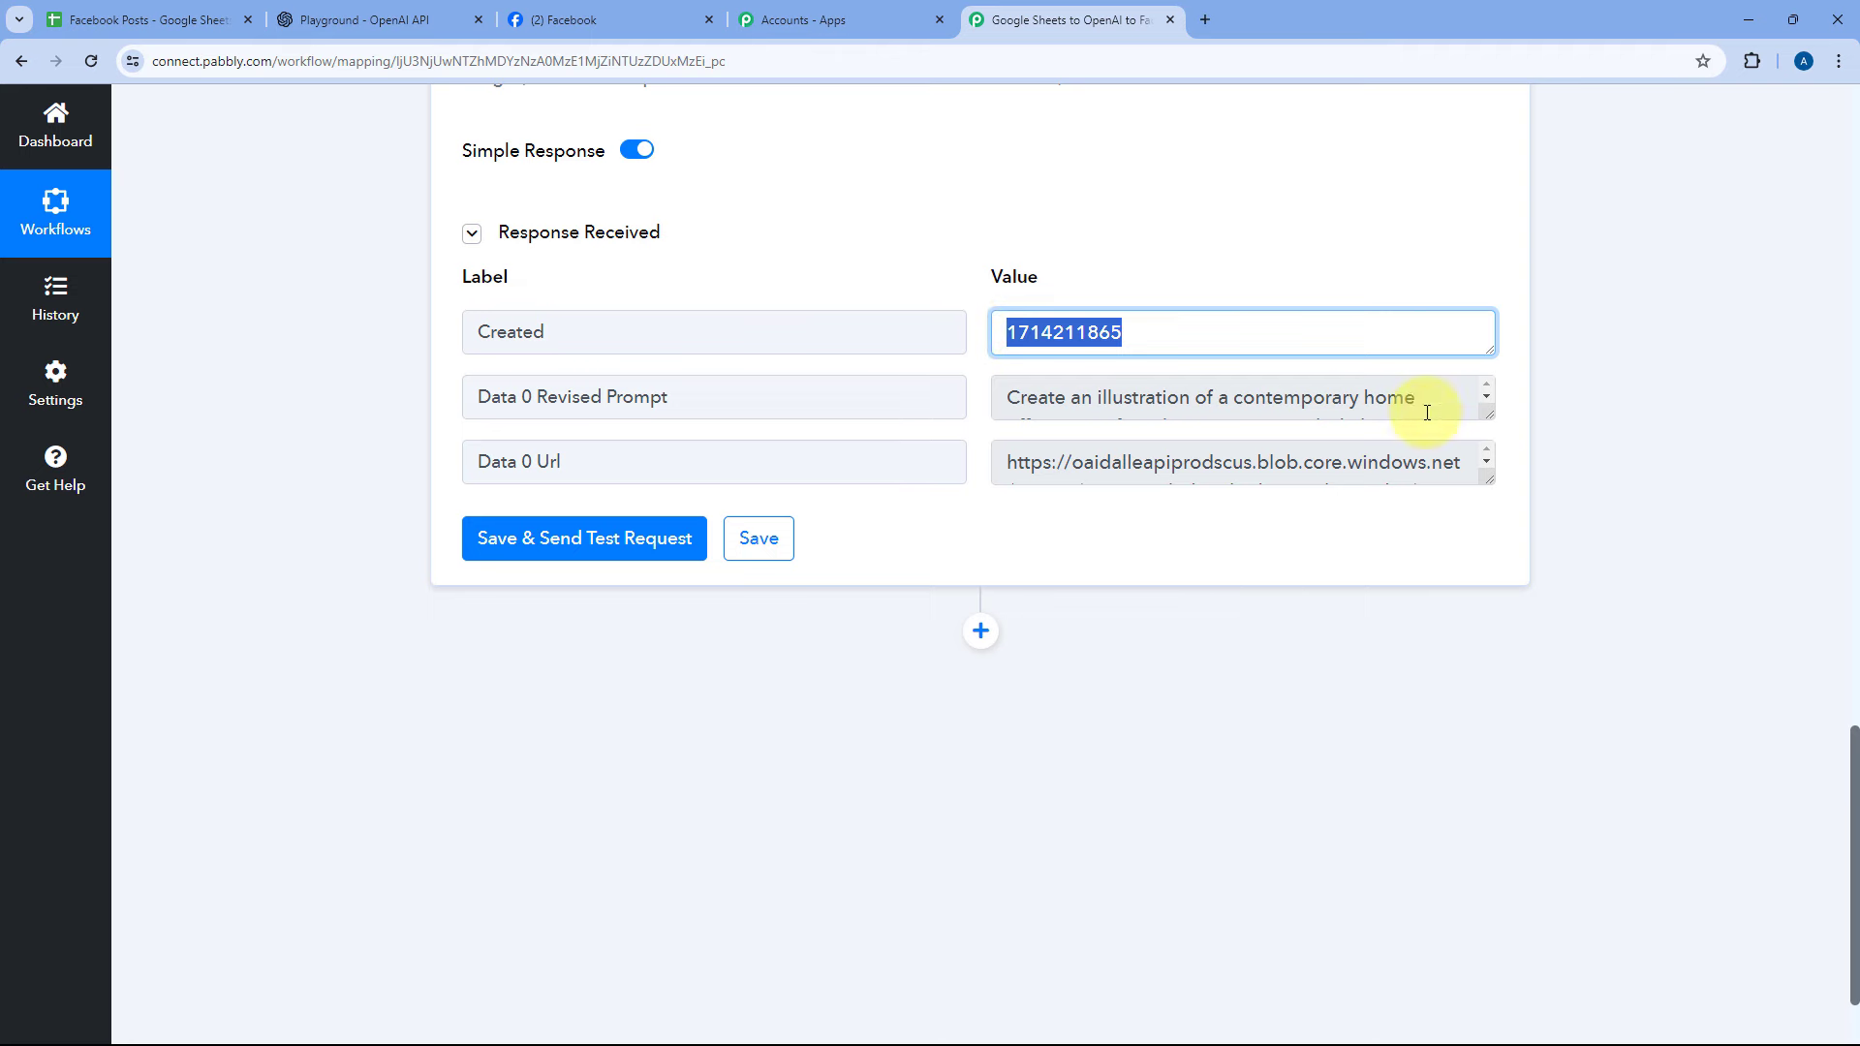
pyautogui.moveTo(1489, 419); pyautogui.dragTo(1487, 754)
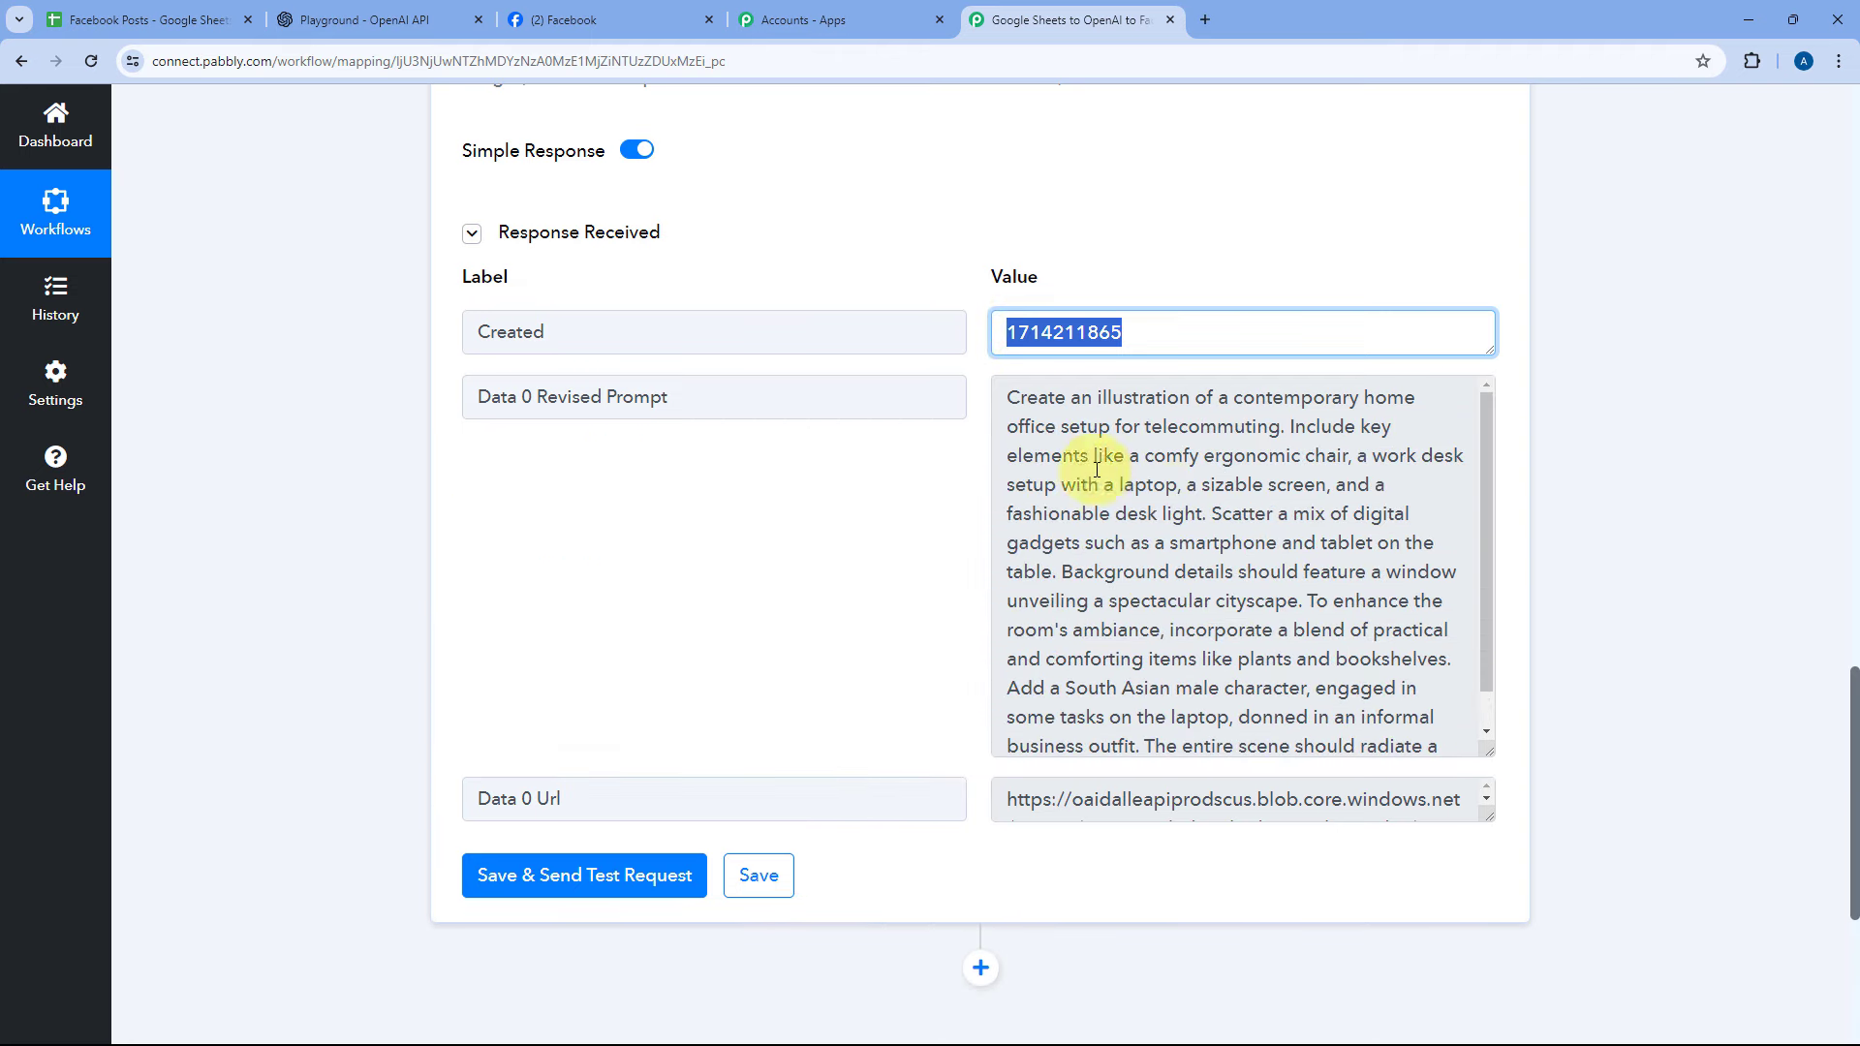
pyautogui.moveTo(998, 388); pyautogui.dragTo(1307, 731)
pyautogui.scroll(-4, 690, 592)
# - Copy the full Data 0 Url value, view the generated image in a new browser tab, and return to the workflow
pyautogui.click(543, 410)
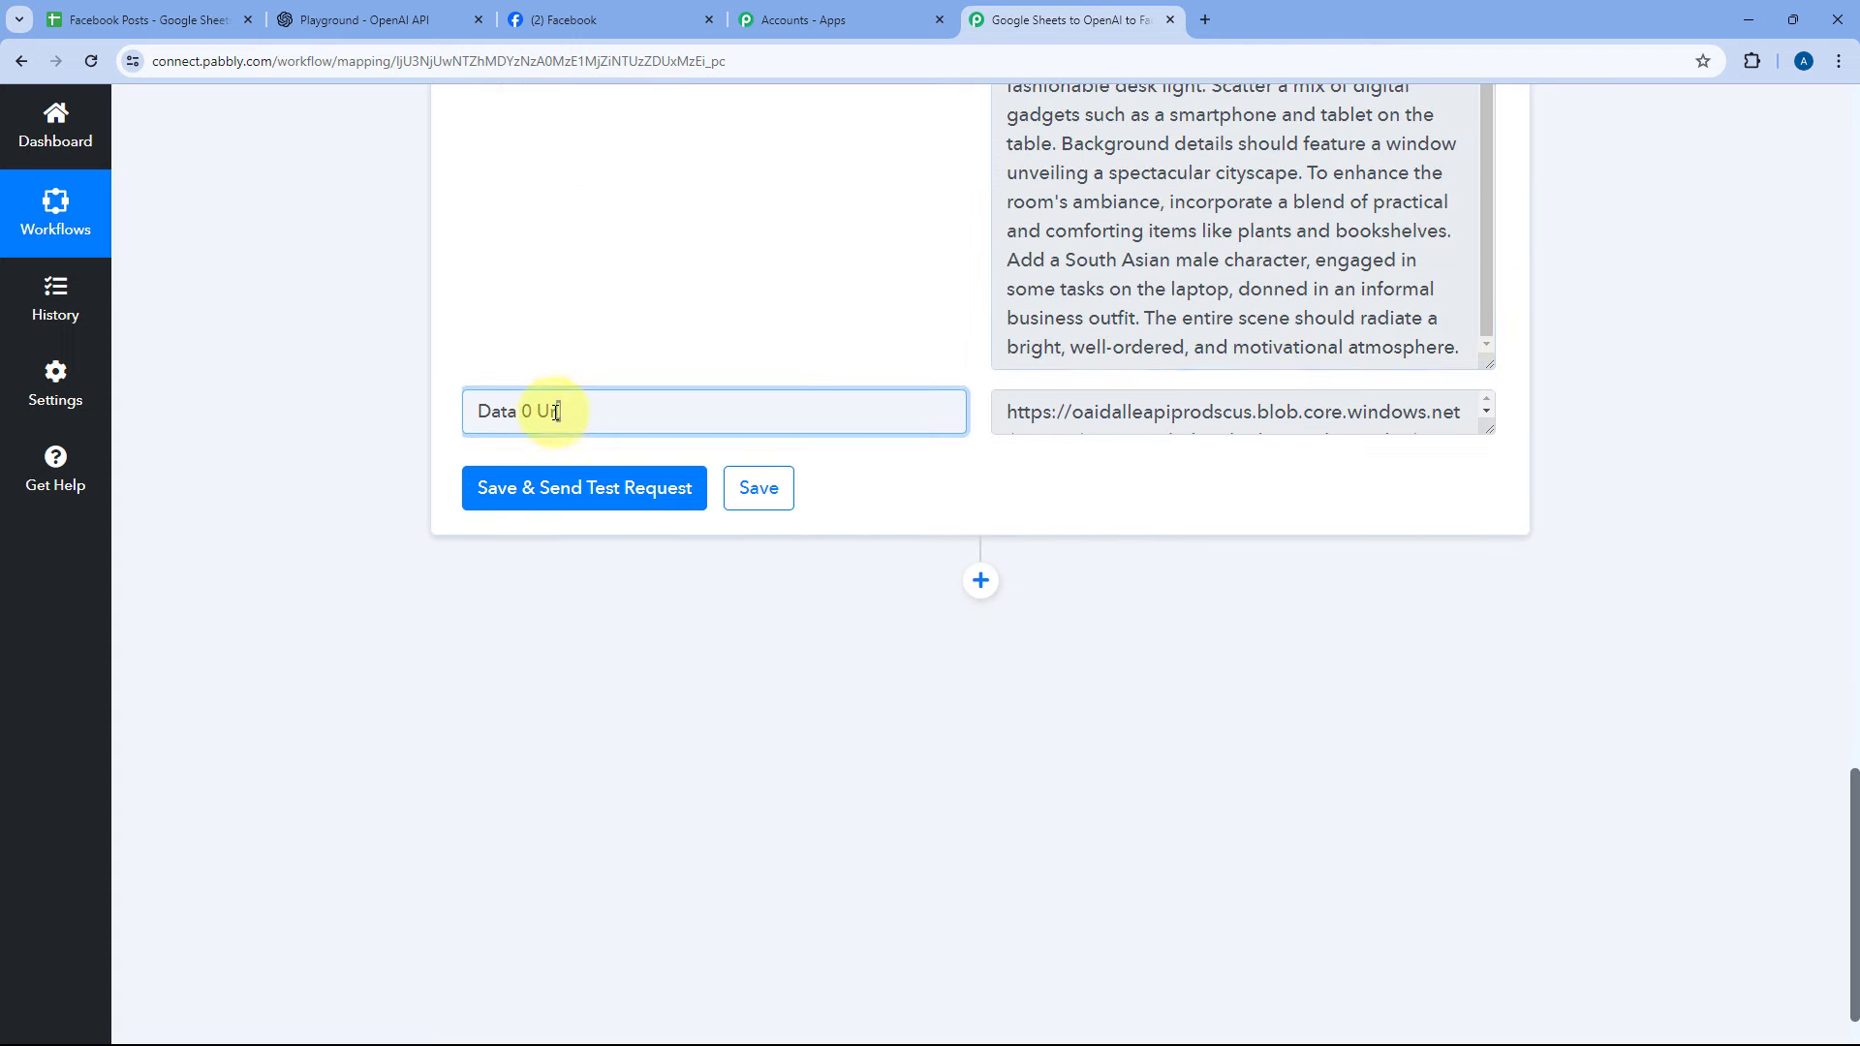
pyautogui.doubleClick(547, 411)
pyautogui.moveTo(1487, 429); pyautogui.dragTo(1491, 668)
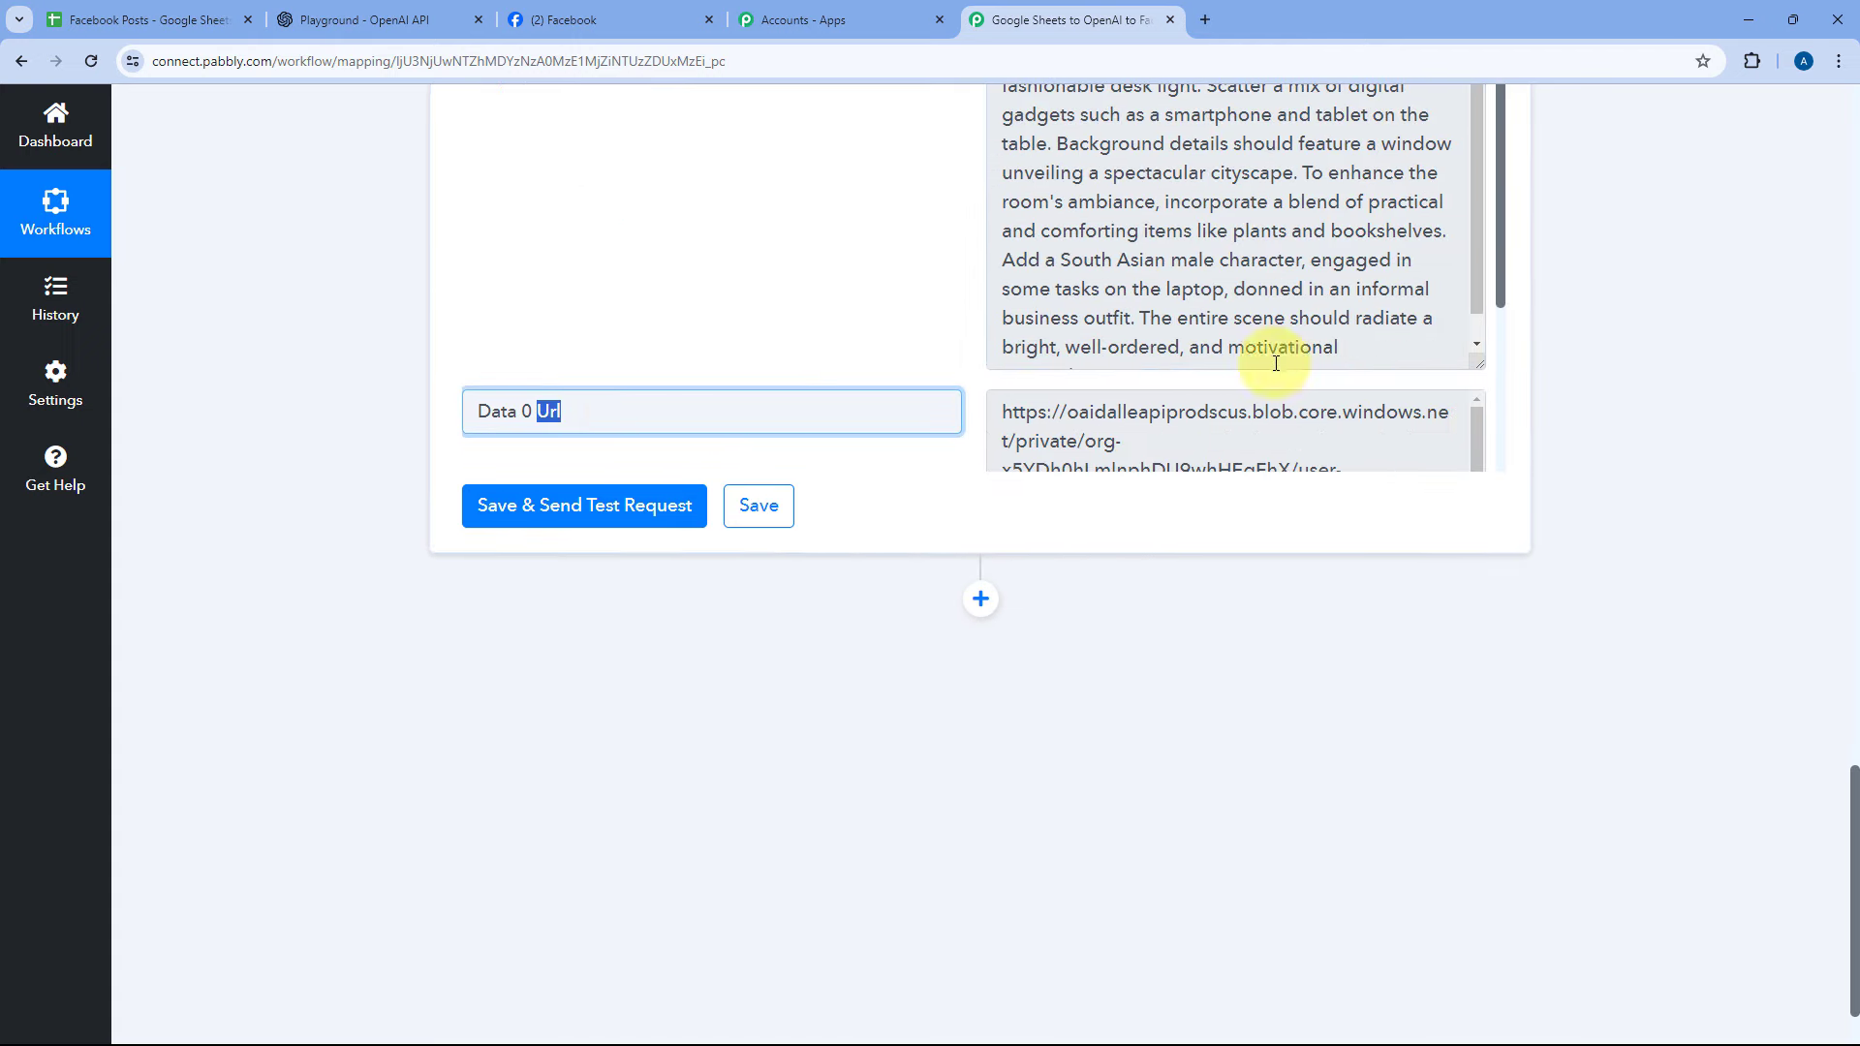
pyautogui.scroll(-1, 1223, 295)
pyautogui.scroll(-2, 999, 351)
pyautogui.scroll(-1, 1075, 347)
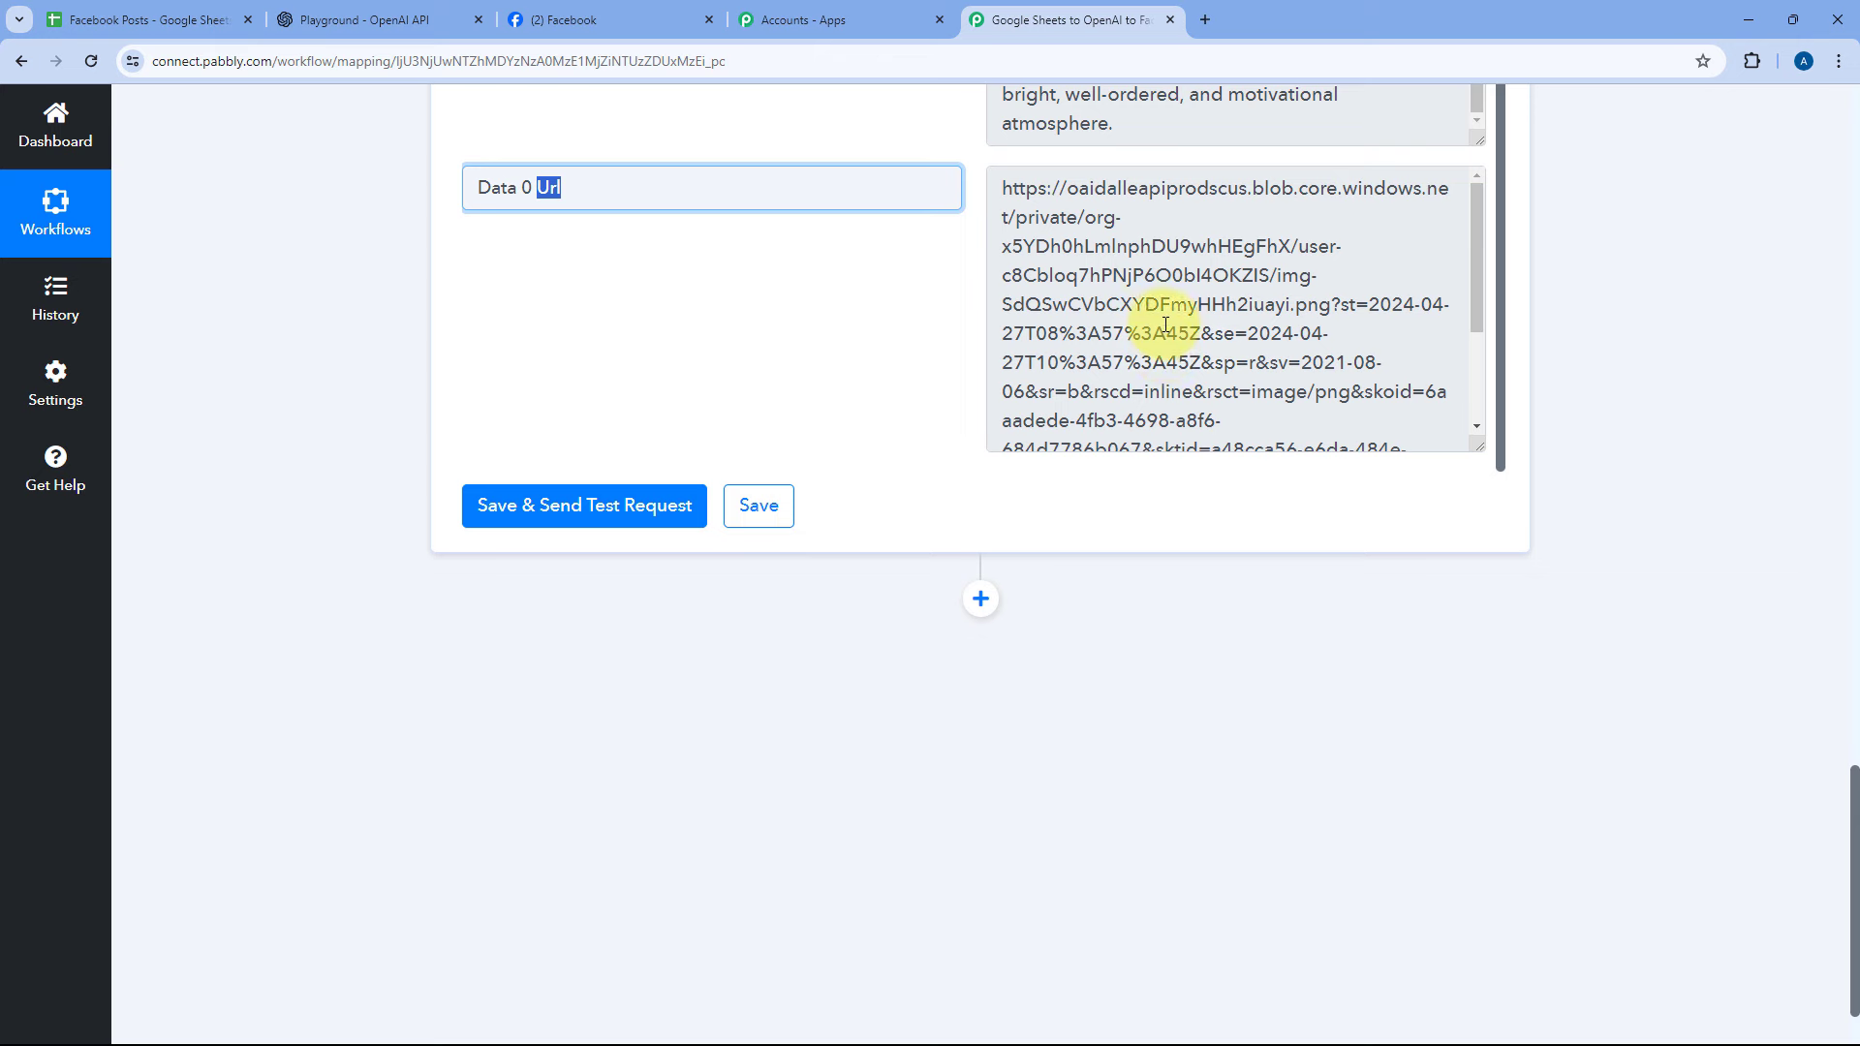
pyautogui.tripleClick(1165, 324)
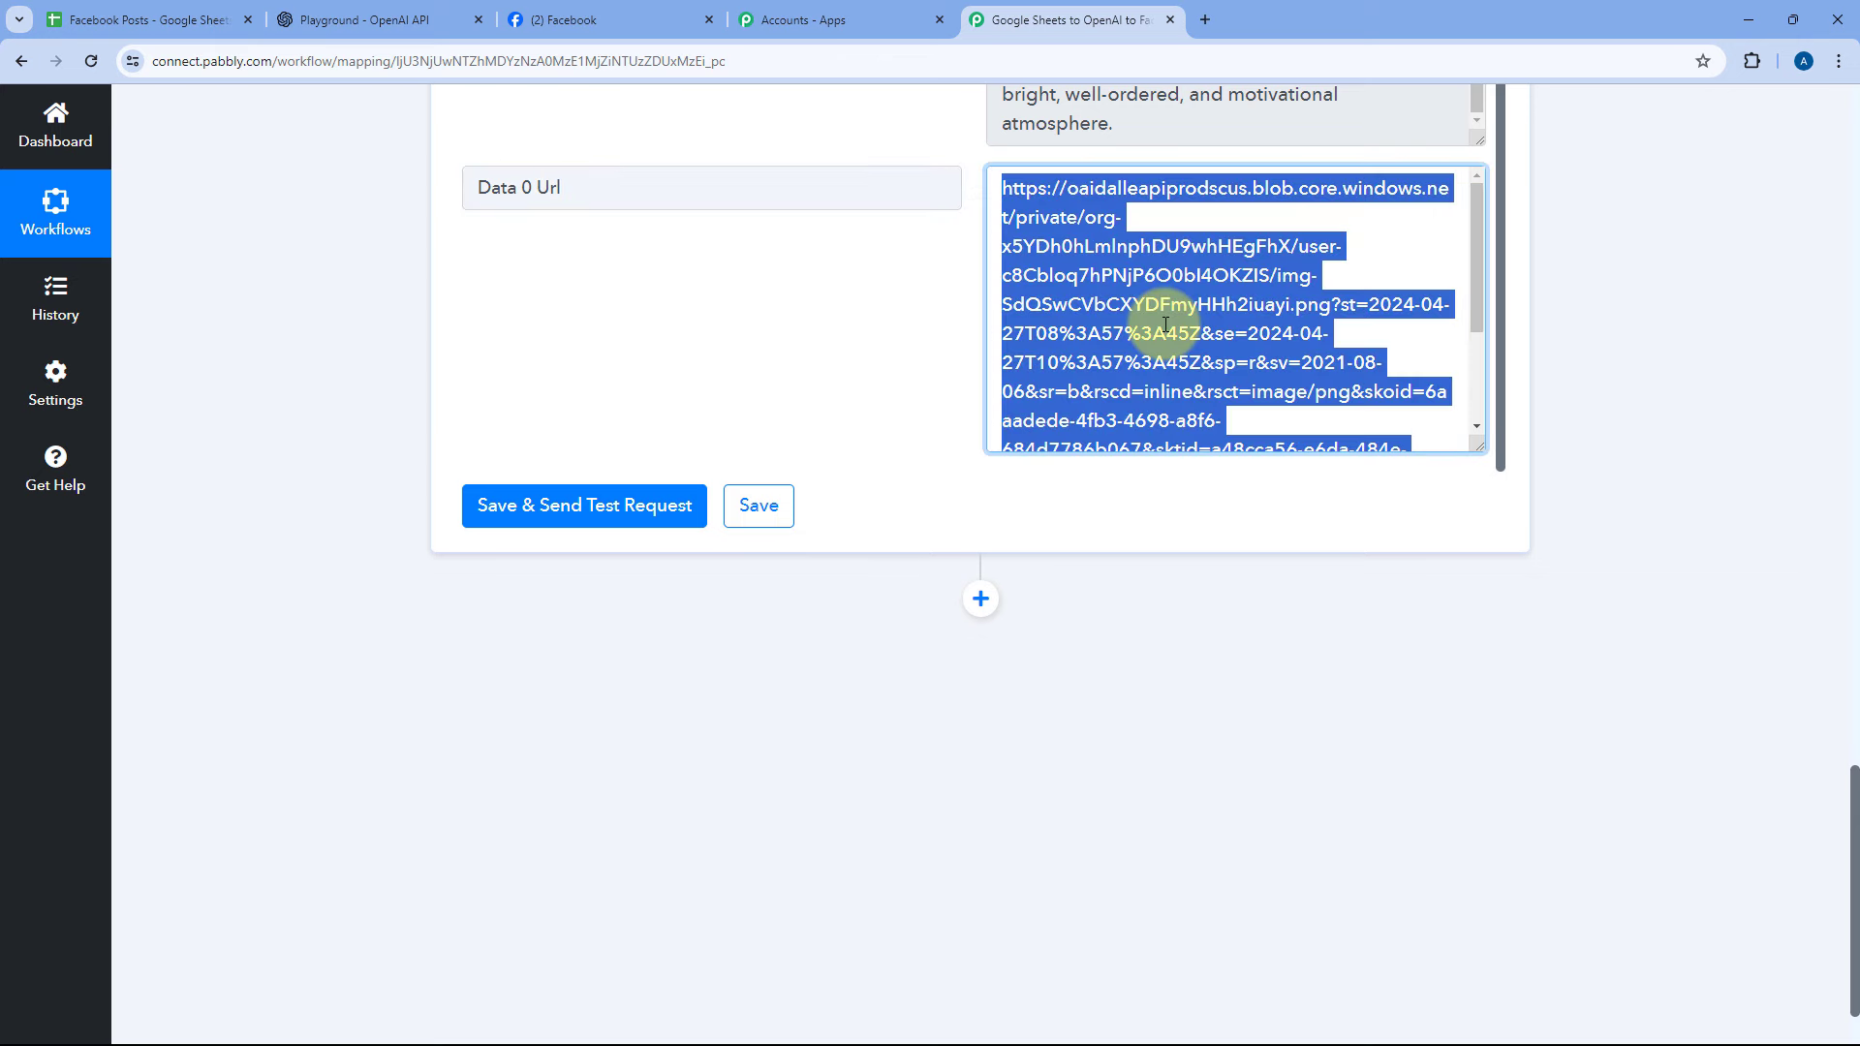
pyautogui.hotkey('ctrl', 'c')
pyautogui.hotkey('ctrl', 't')
pyautogui.hotkey('ctrl', 'v')
pyautogui.press('Return')
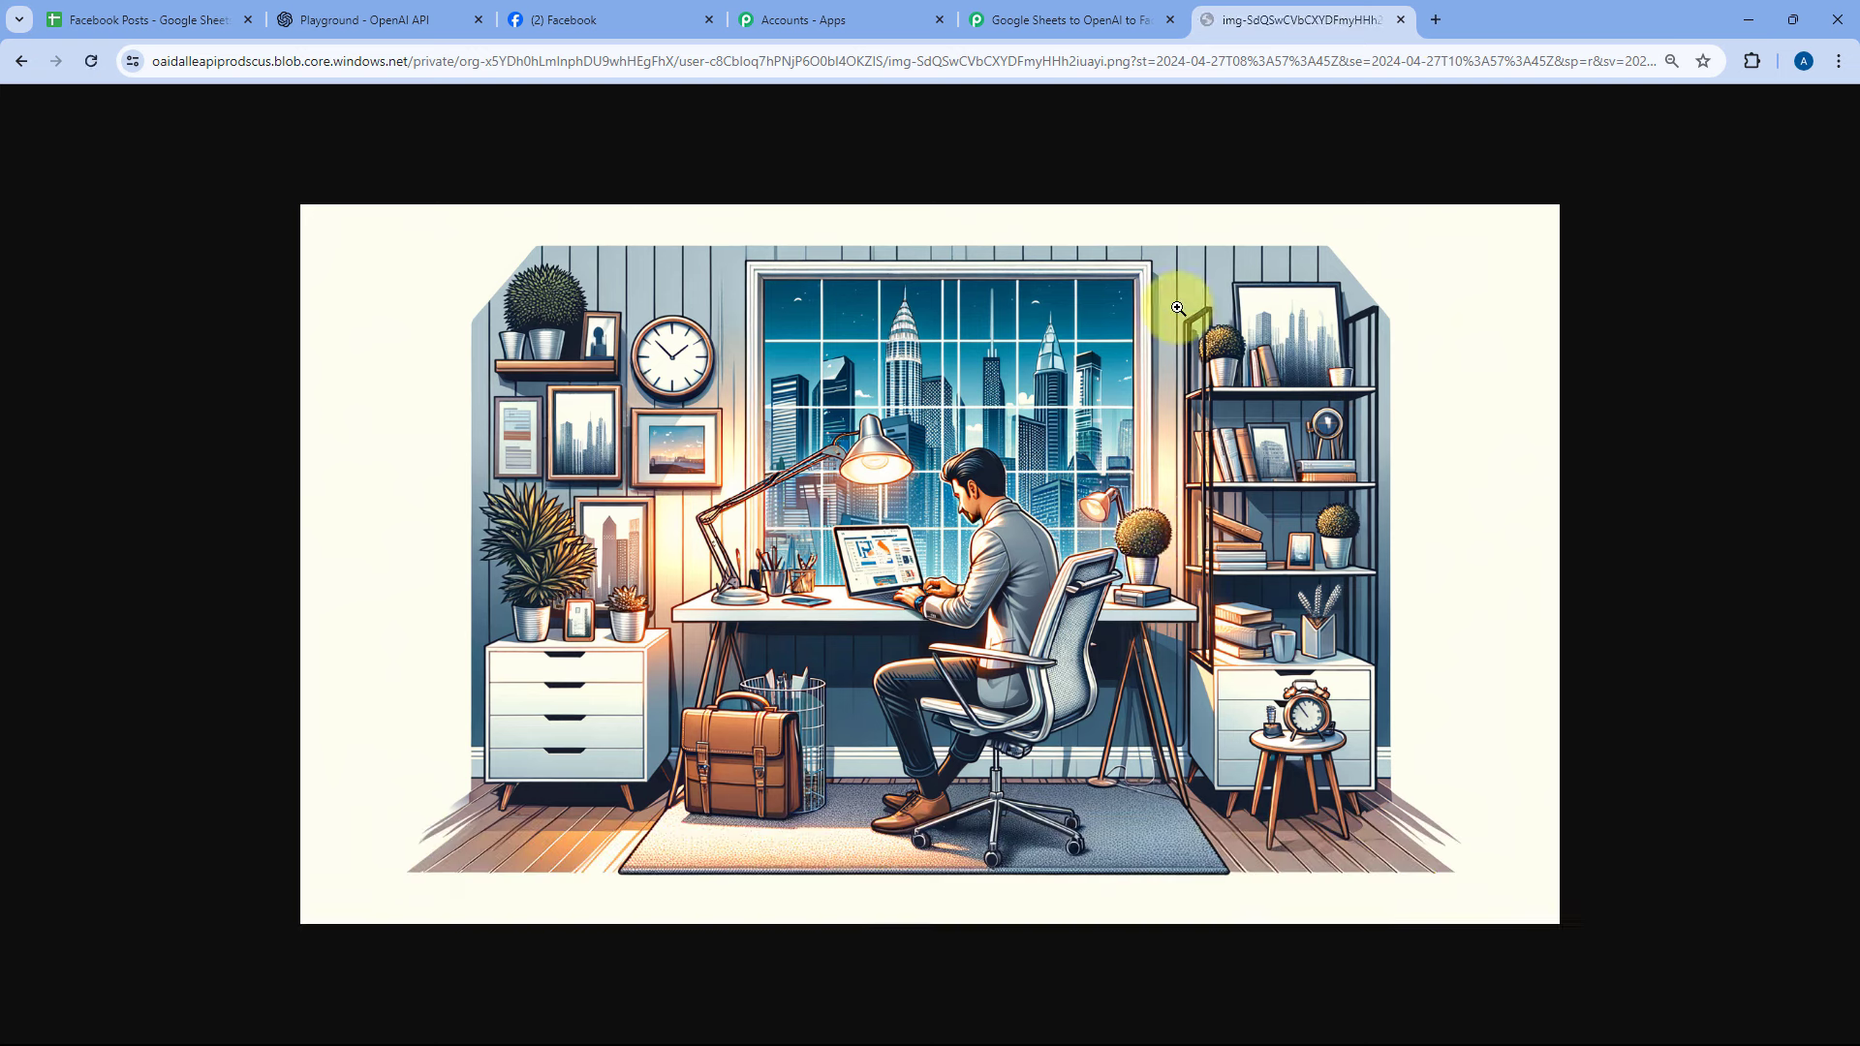
pyautogui.click(1401, 20)
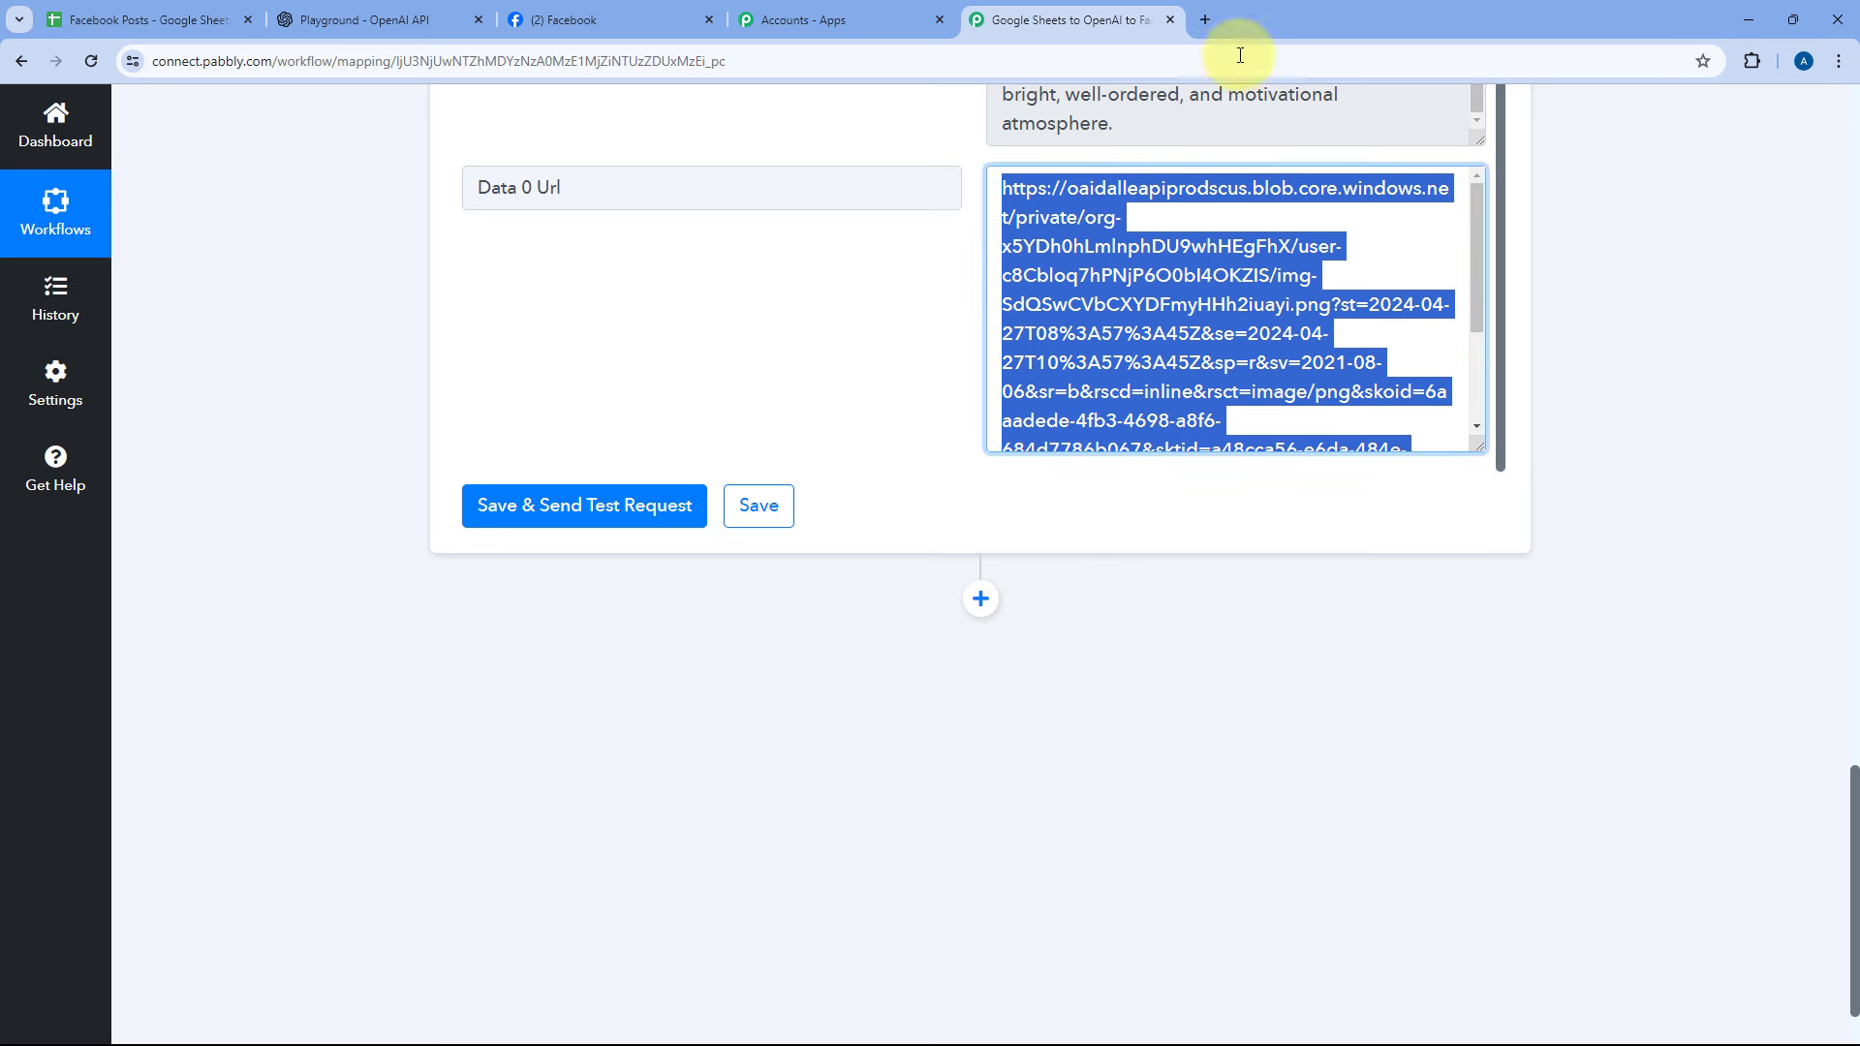
pyautogui.click(969, 311)
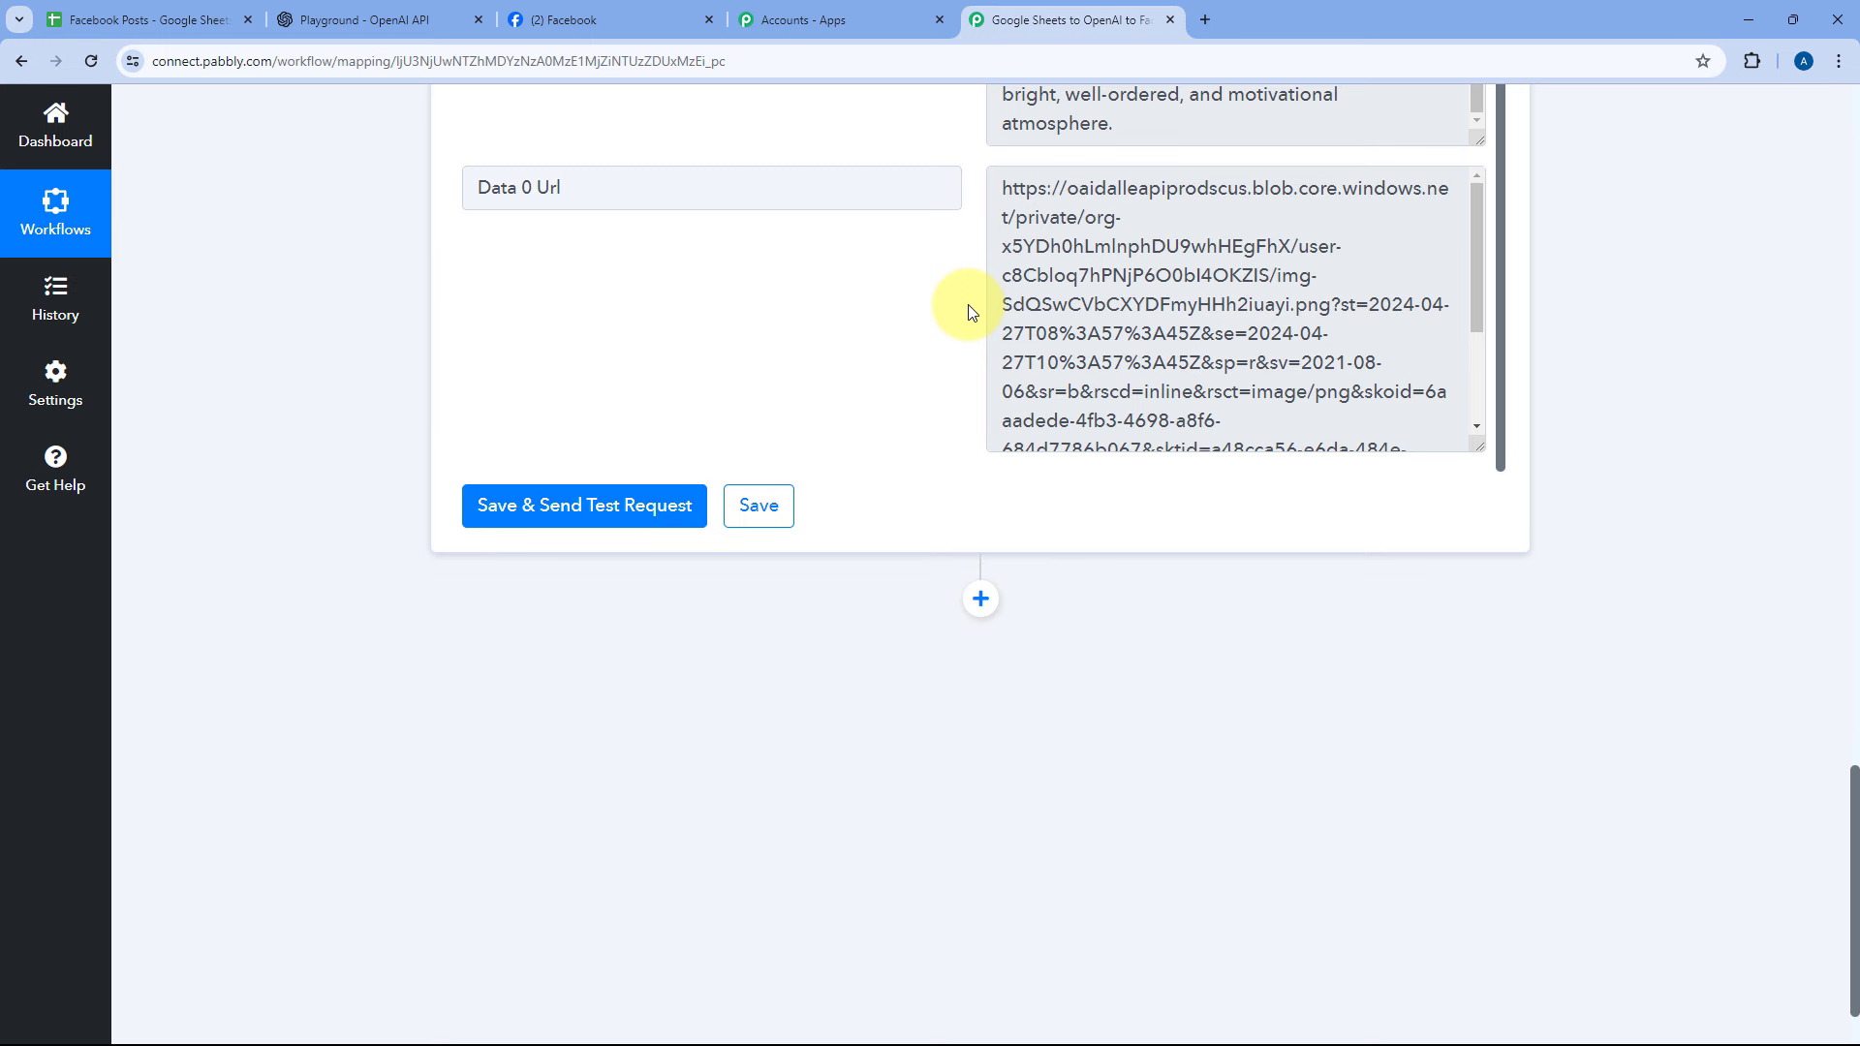
# - Add an action step after the DALL-E step using OpenAI (ChatGPT, DALL-E) with ChatGPT as the action event
pyautogui.scroll(-1, 968, 320)
pyautogui.click(992, 502)
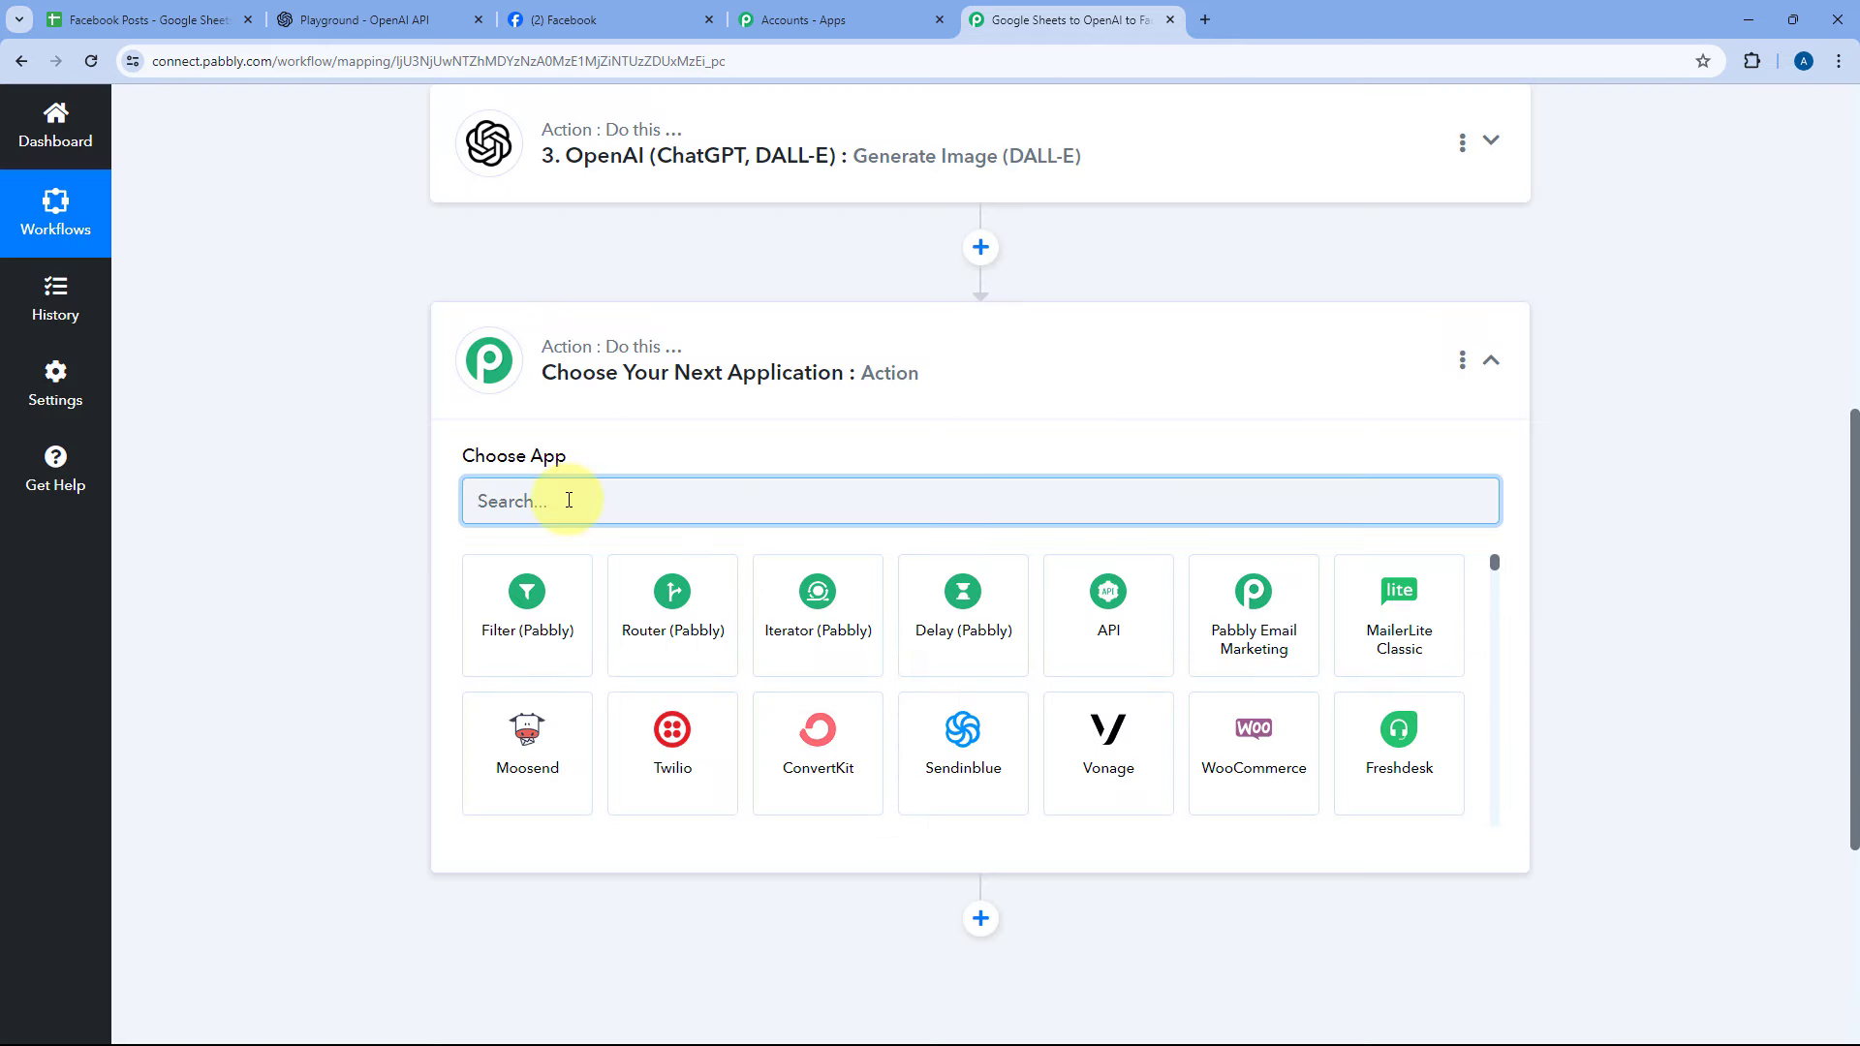
pyautogui.write('Open')
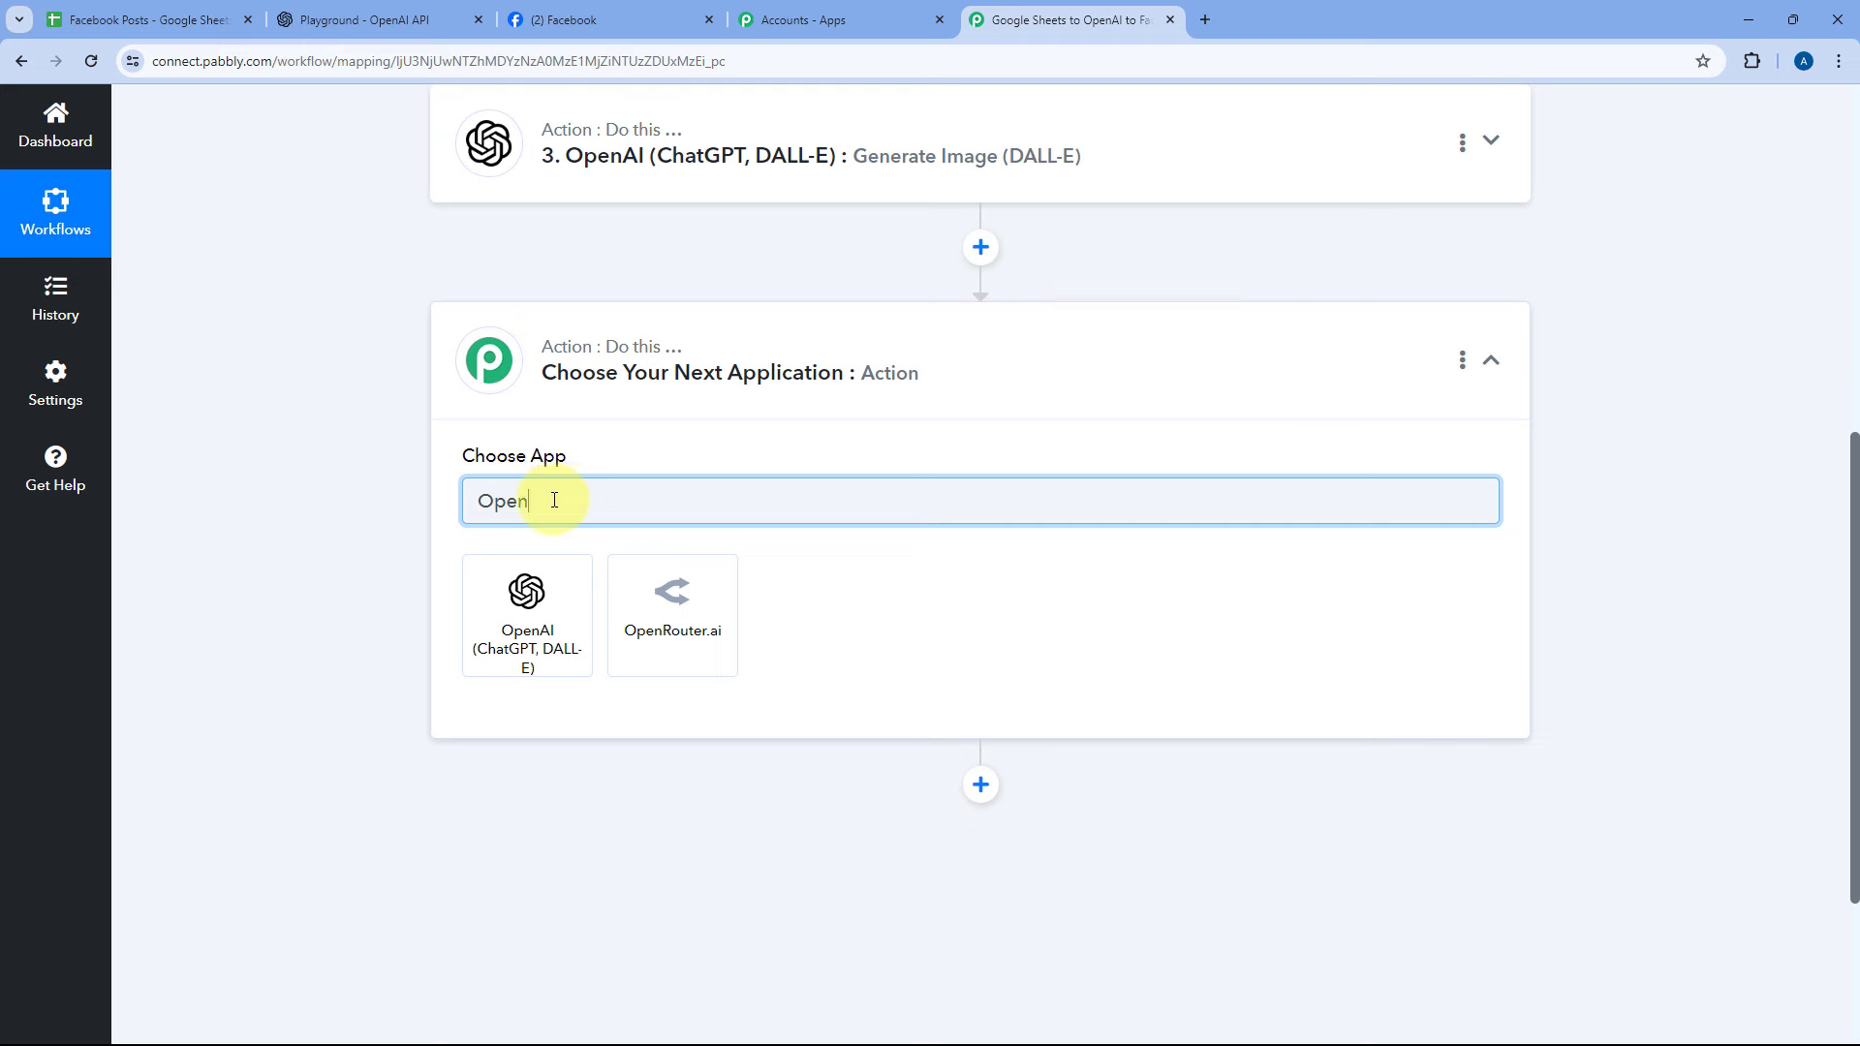
pyautogui.click(527, 593)
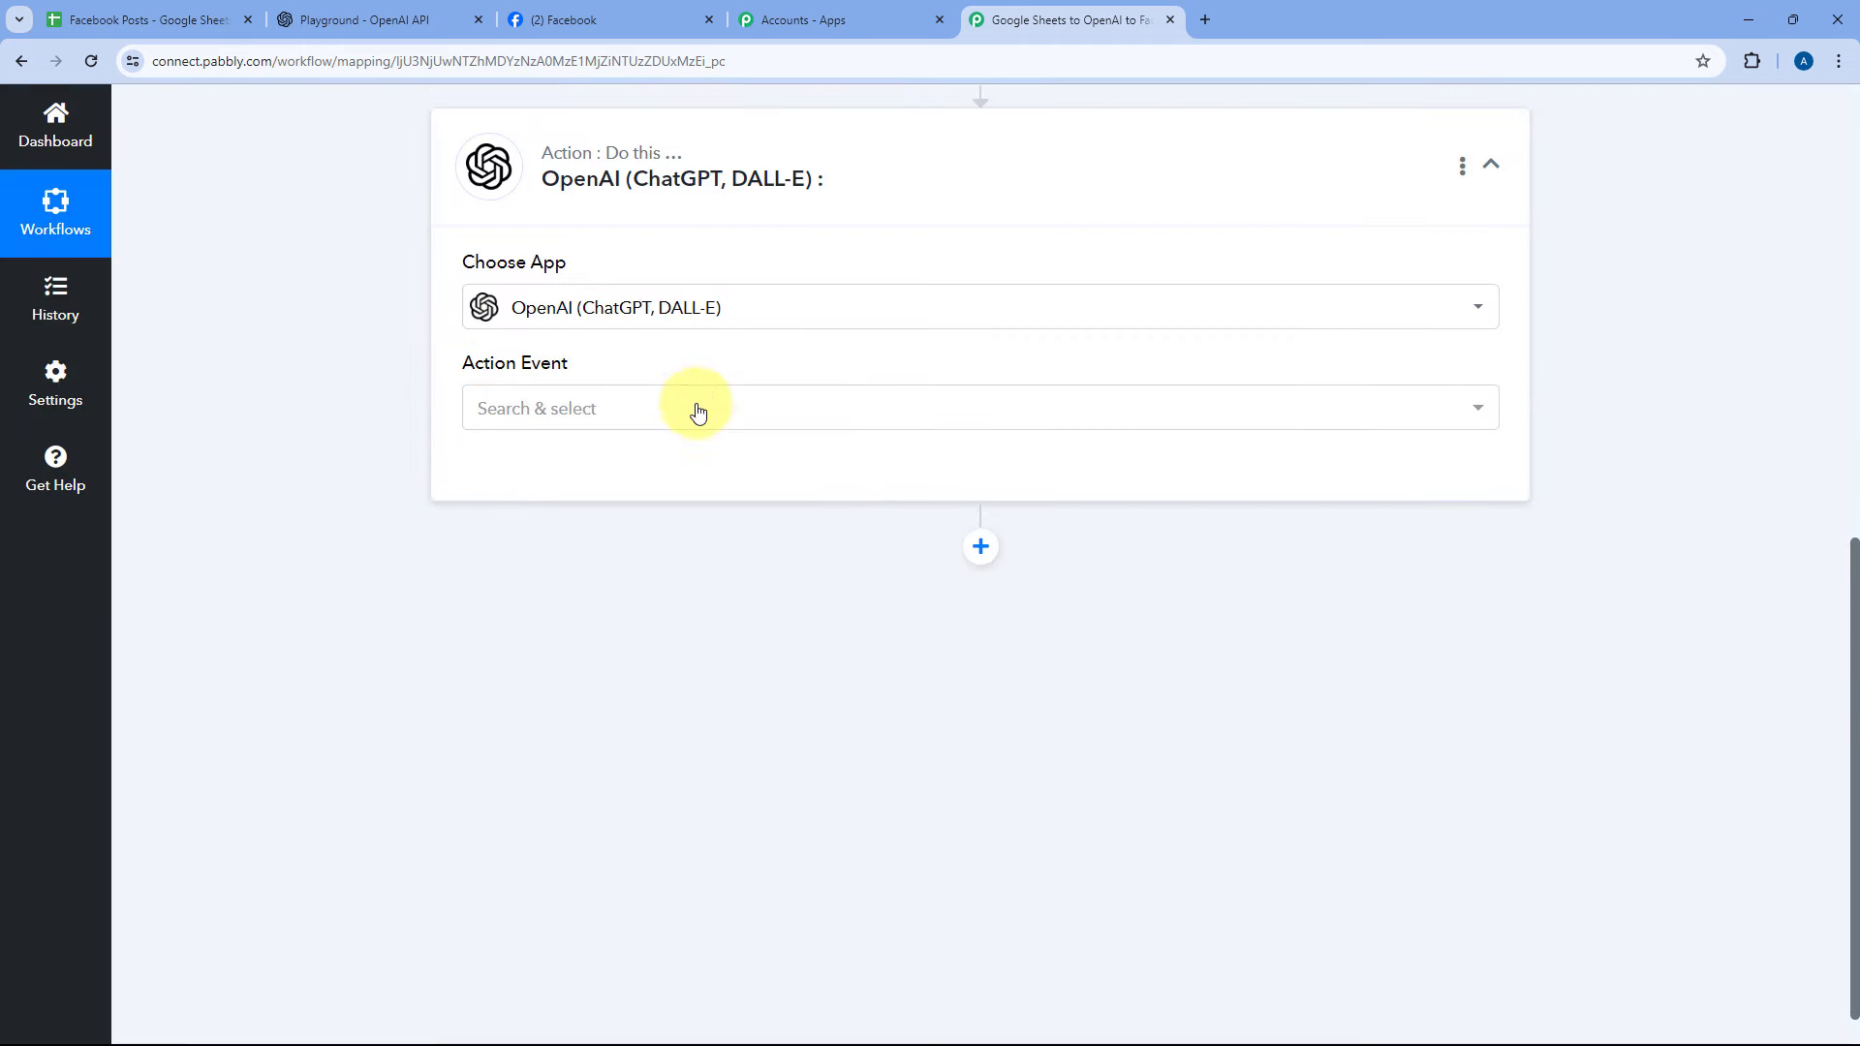
pyautogui.click(594, 405)
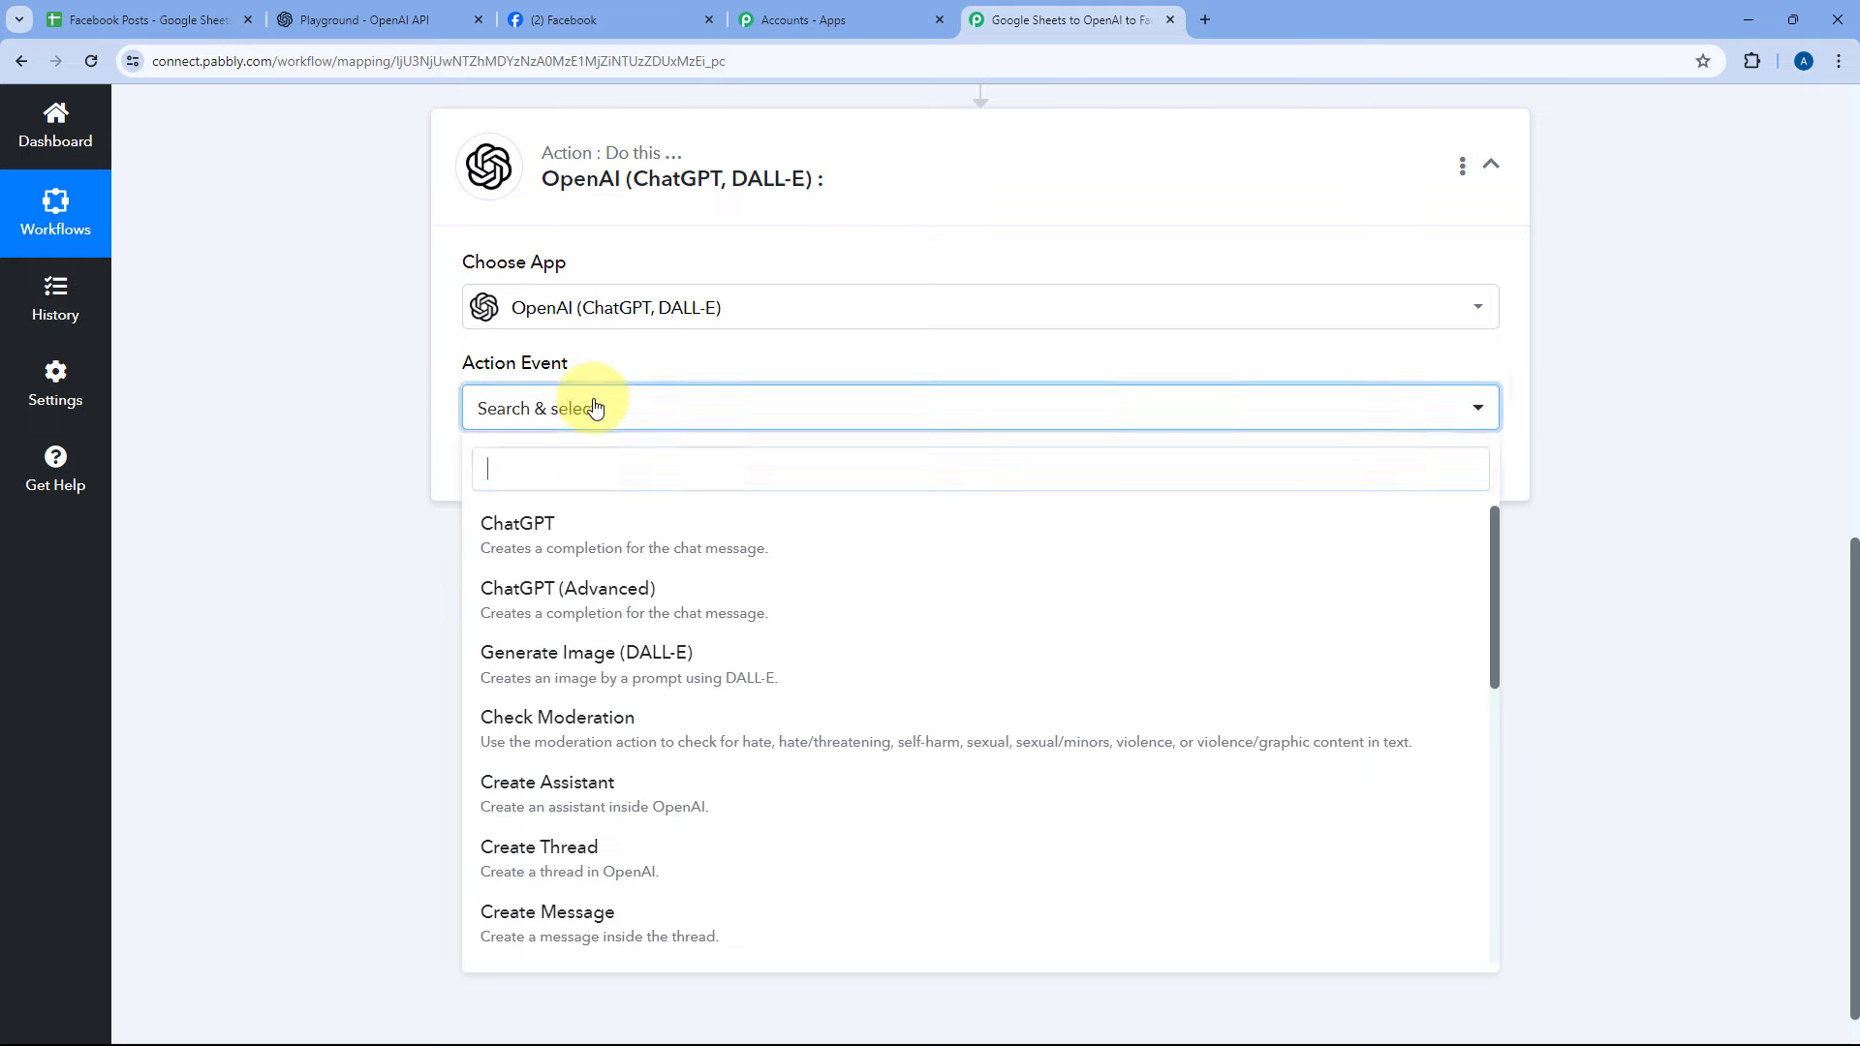
pyautogui.click(566, 545)
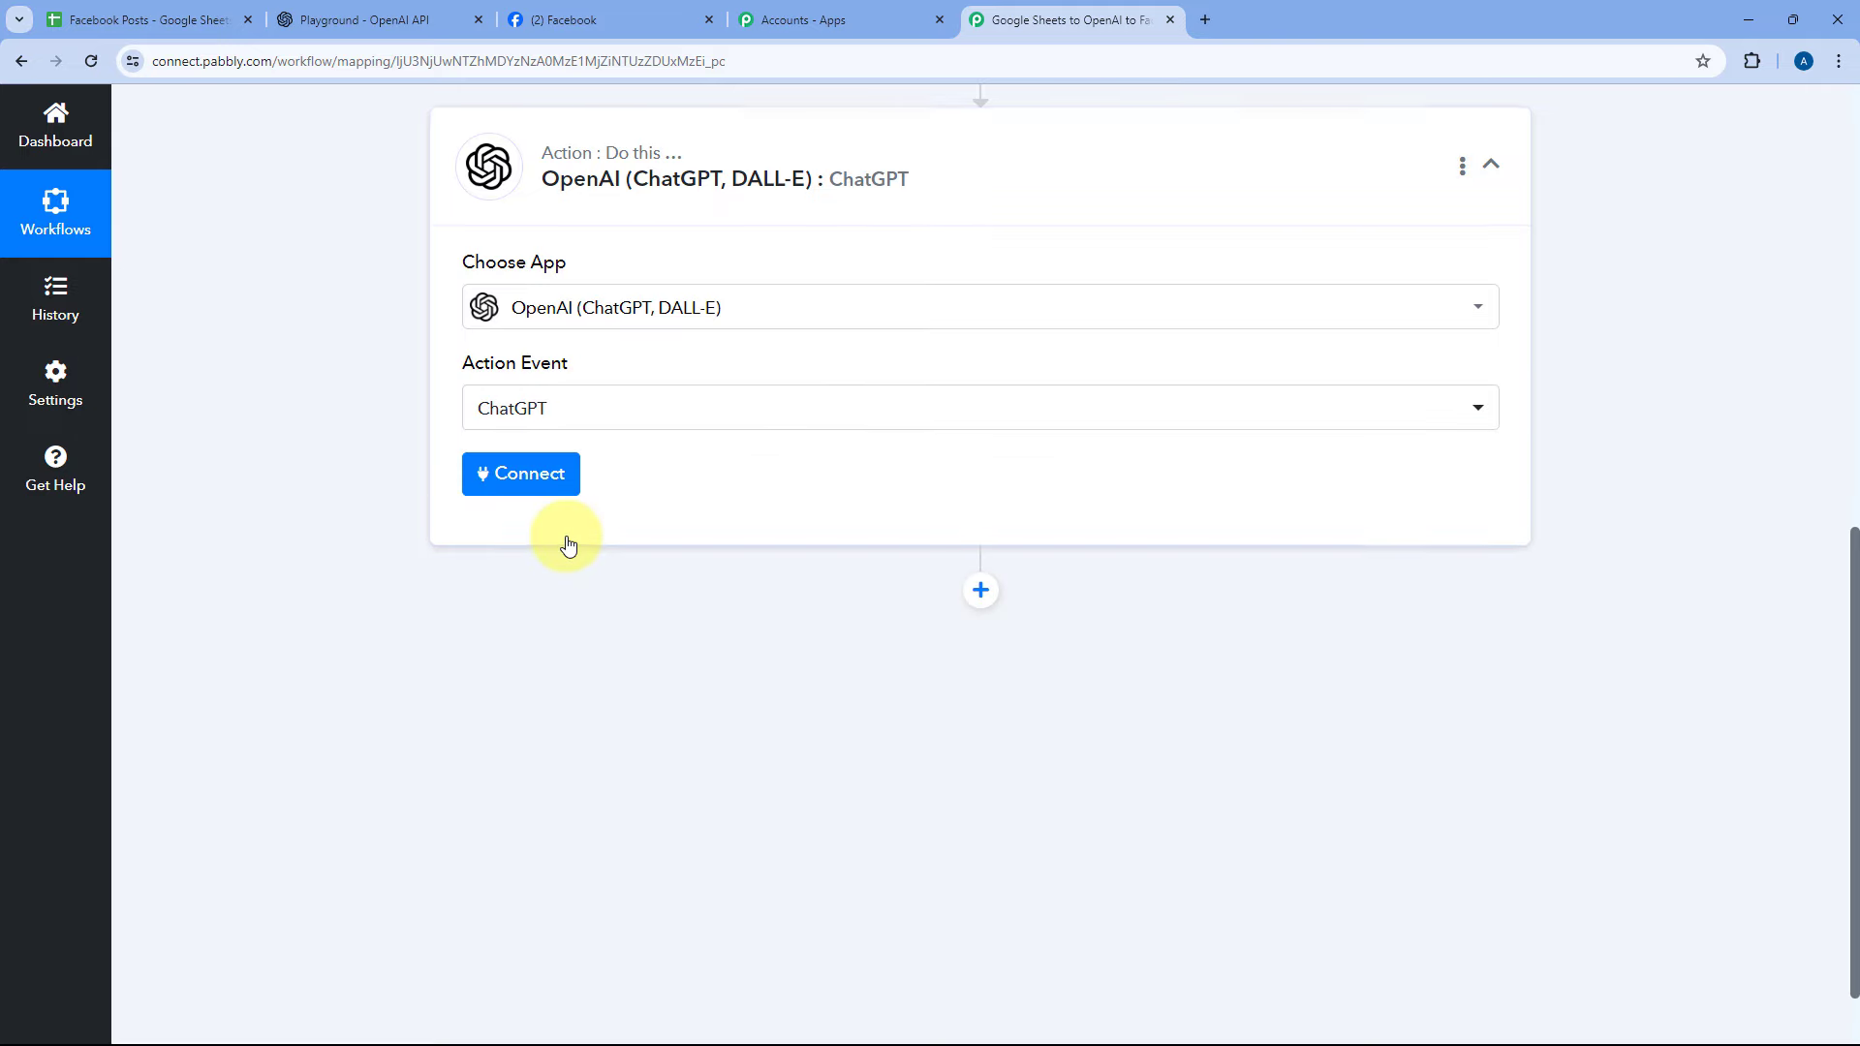
# - Connect the ChatGPT action through the existing connection OpenAI (ChatGPT, DALL-E) #36 and choose gpt-4-1106-preview as its AI model
pyautogui.click(538, 485)
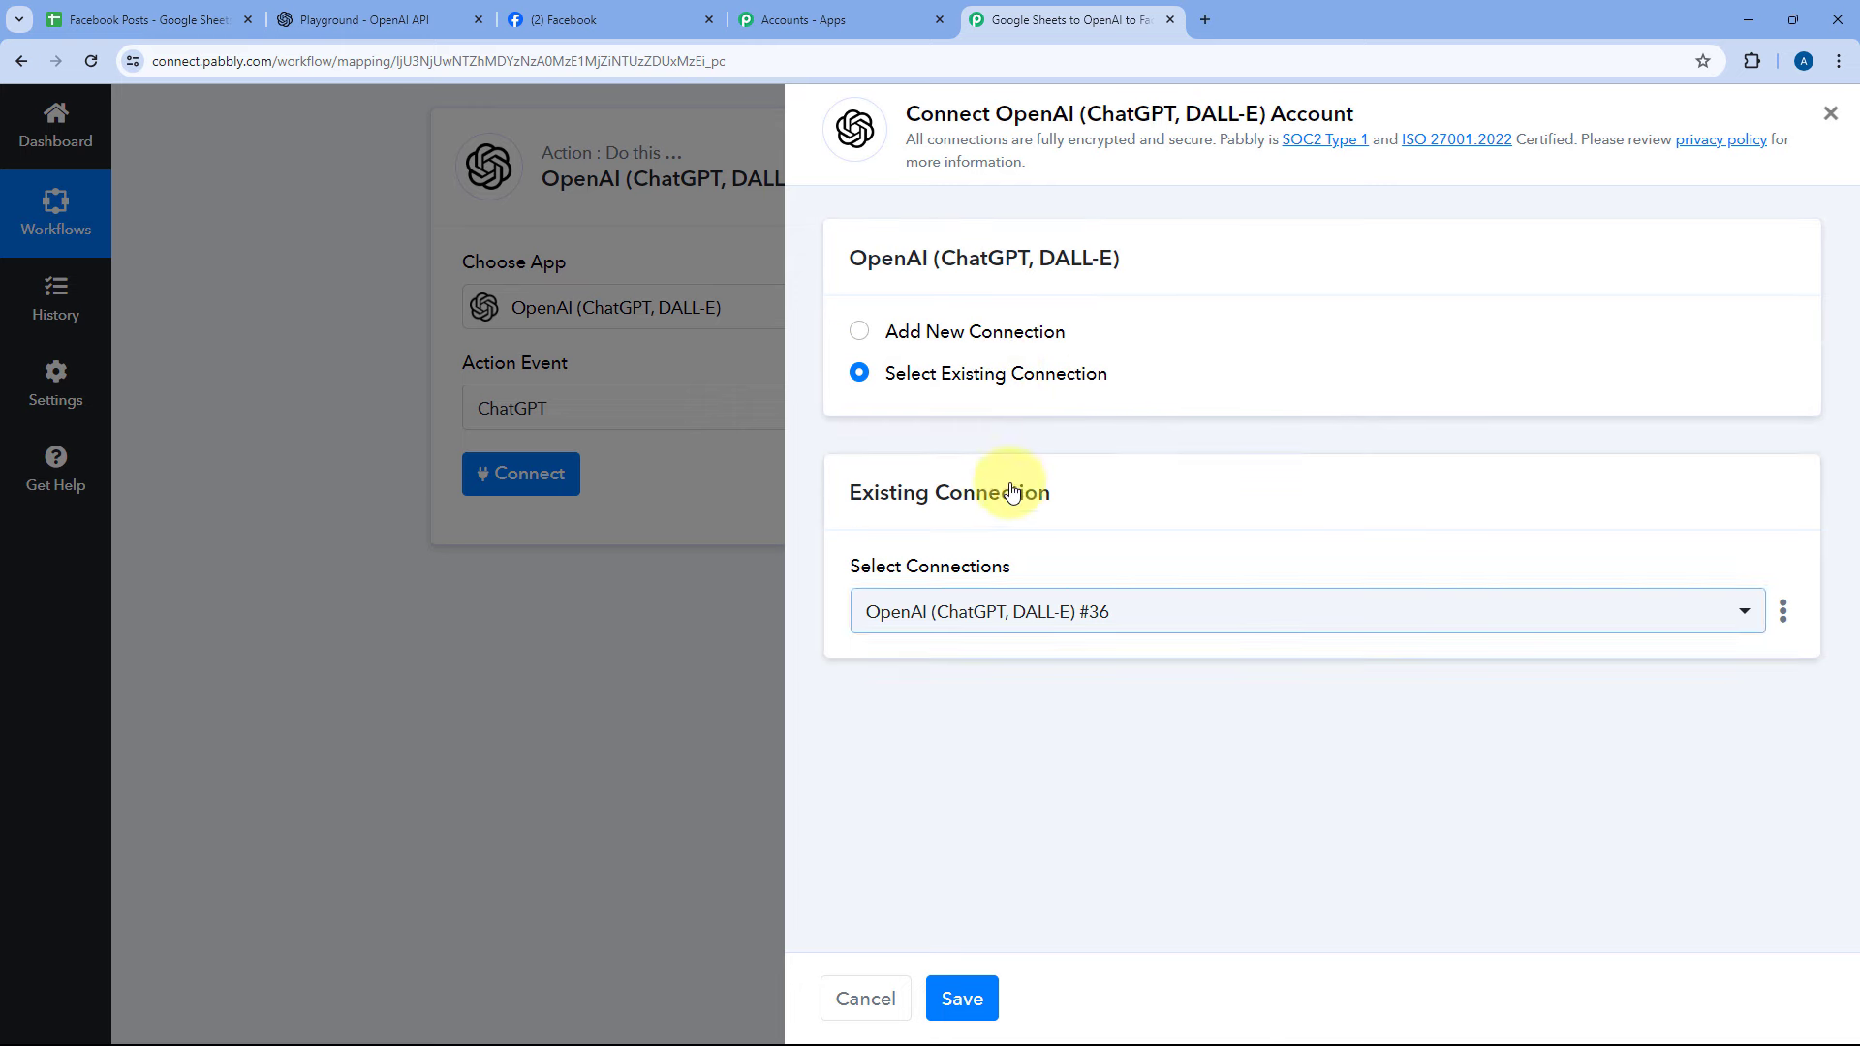
pyautogui.click(962, 998)
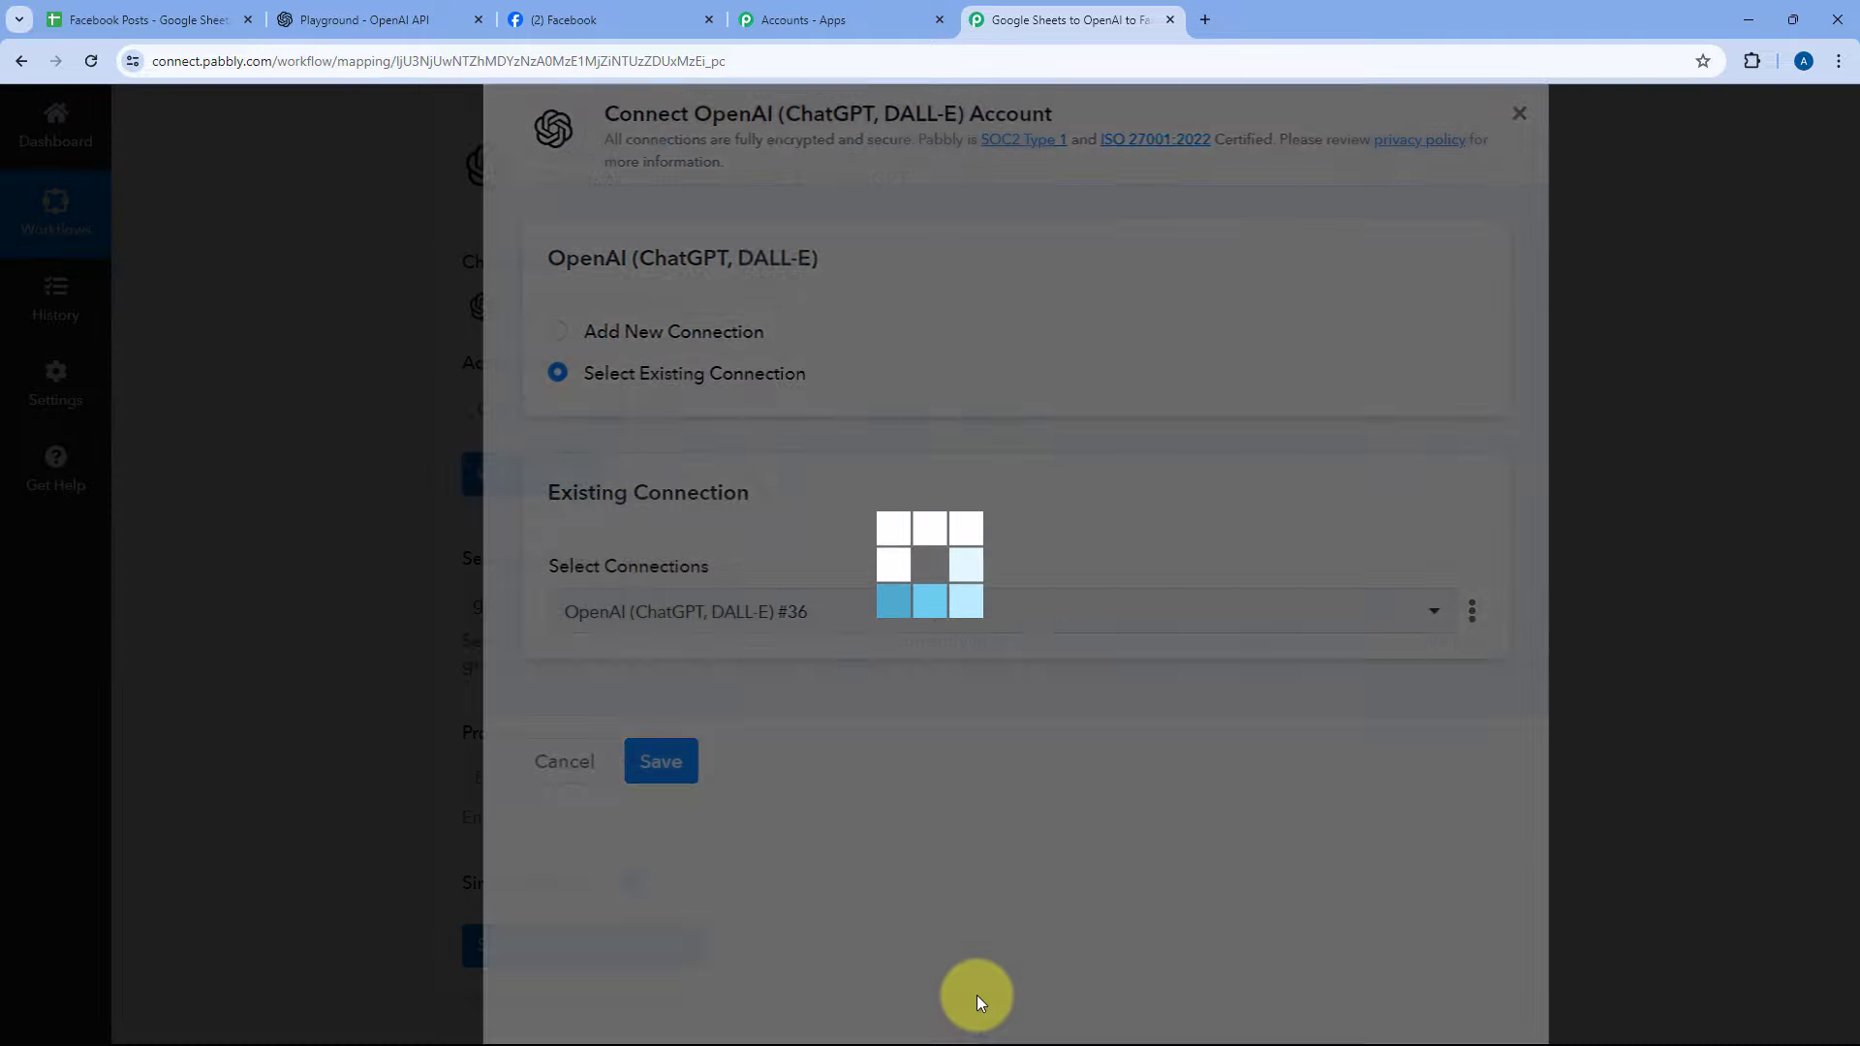
pyautogui.scroll(-2, 881, 503)
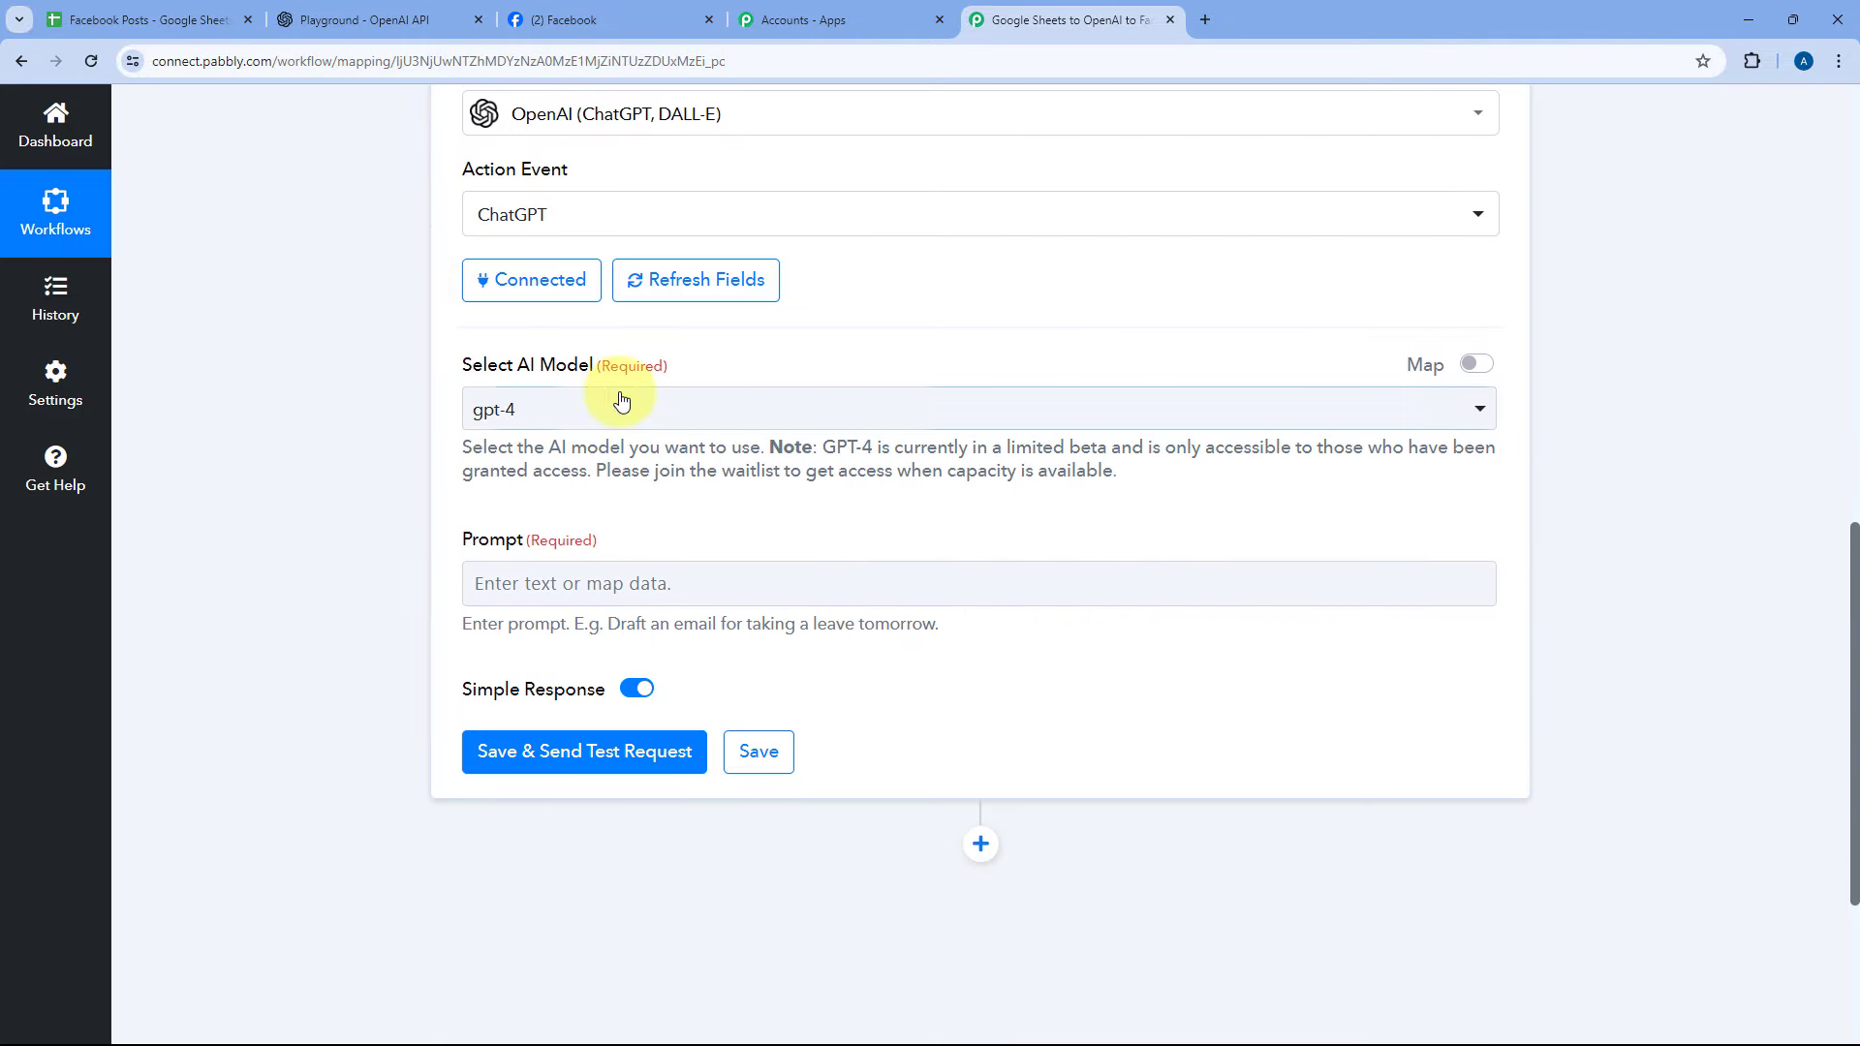
pyautogui.click(717, 414)
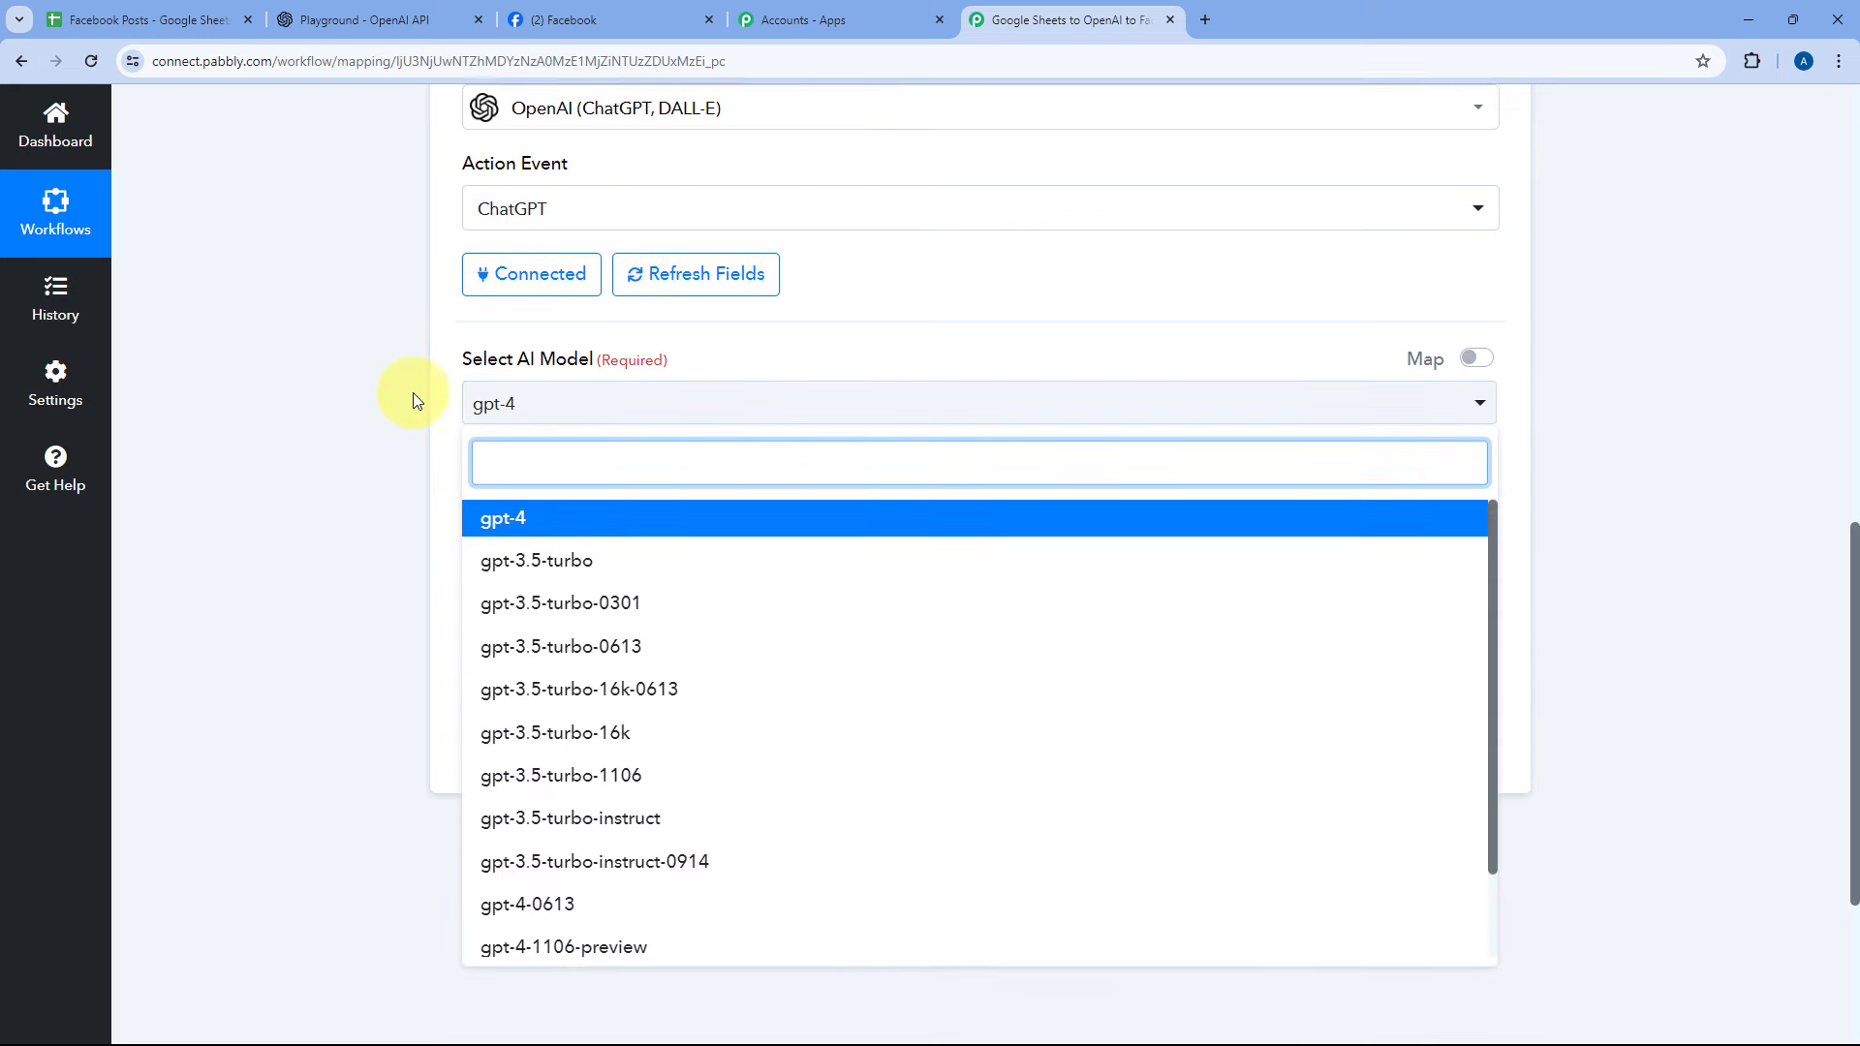
pyautogui.scroll(-2, 417, 392)
pyautogui.scroll(-2, 579, 416)
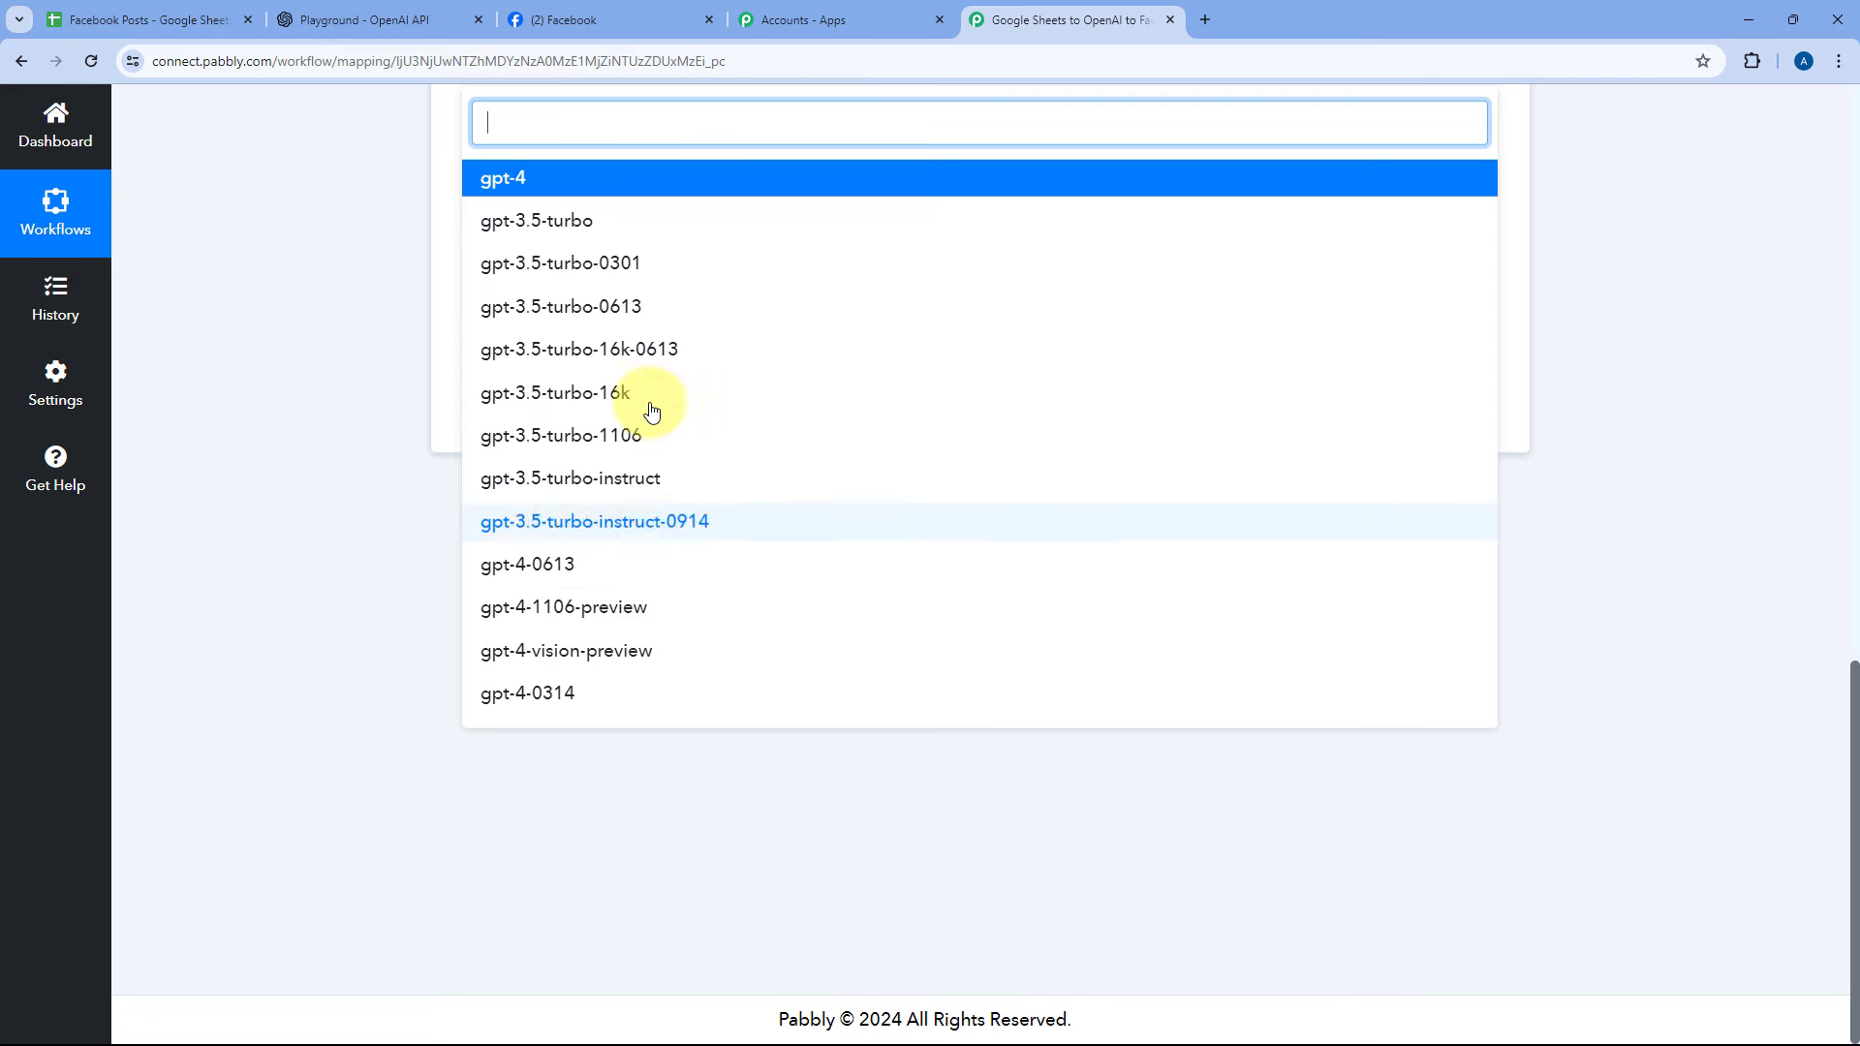
pyautogui.click(579, 617)
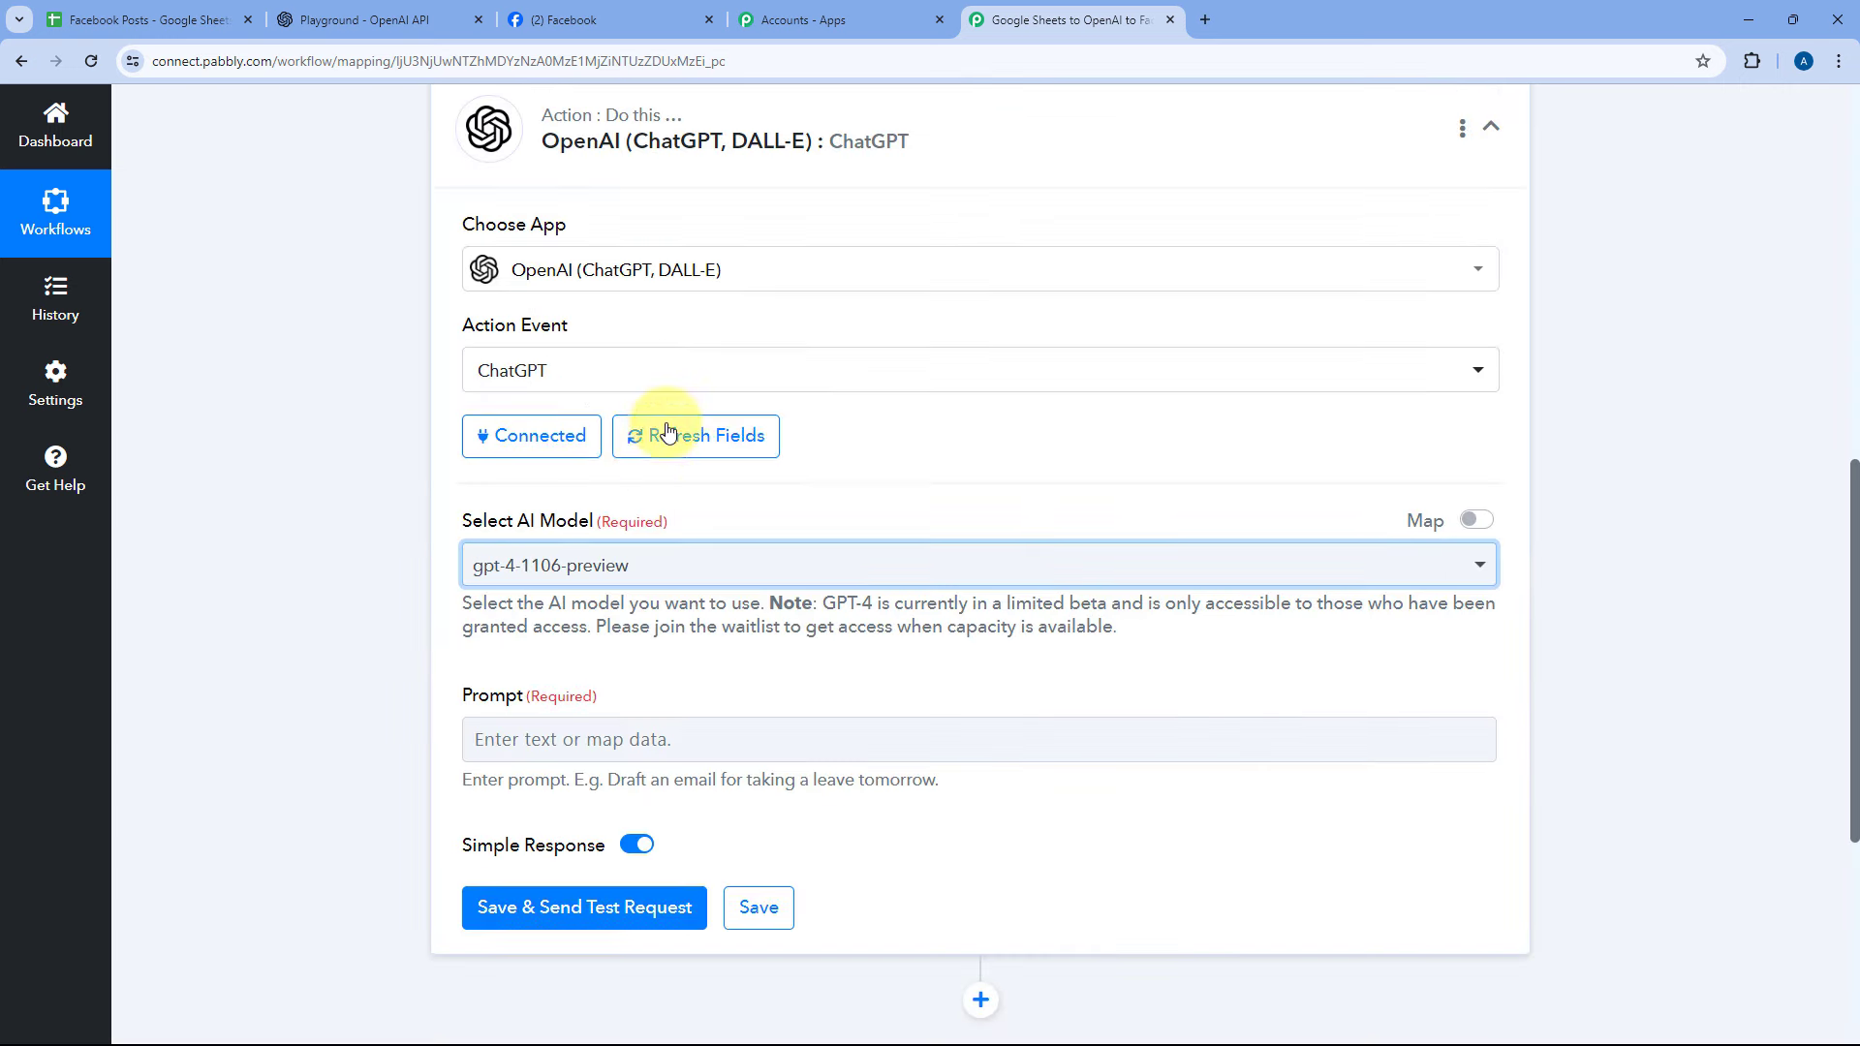
pyautogui.scroll(-2, 392, 596)
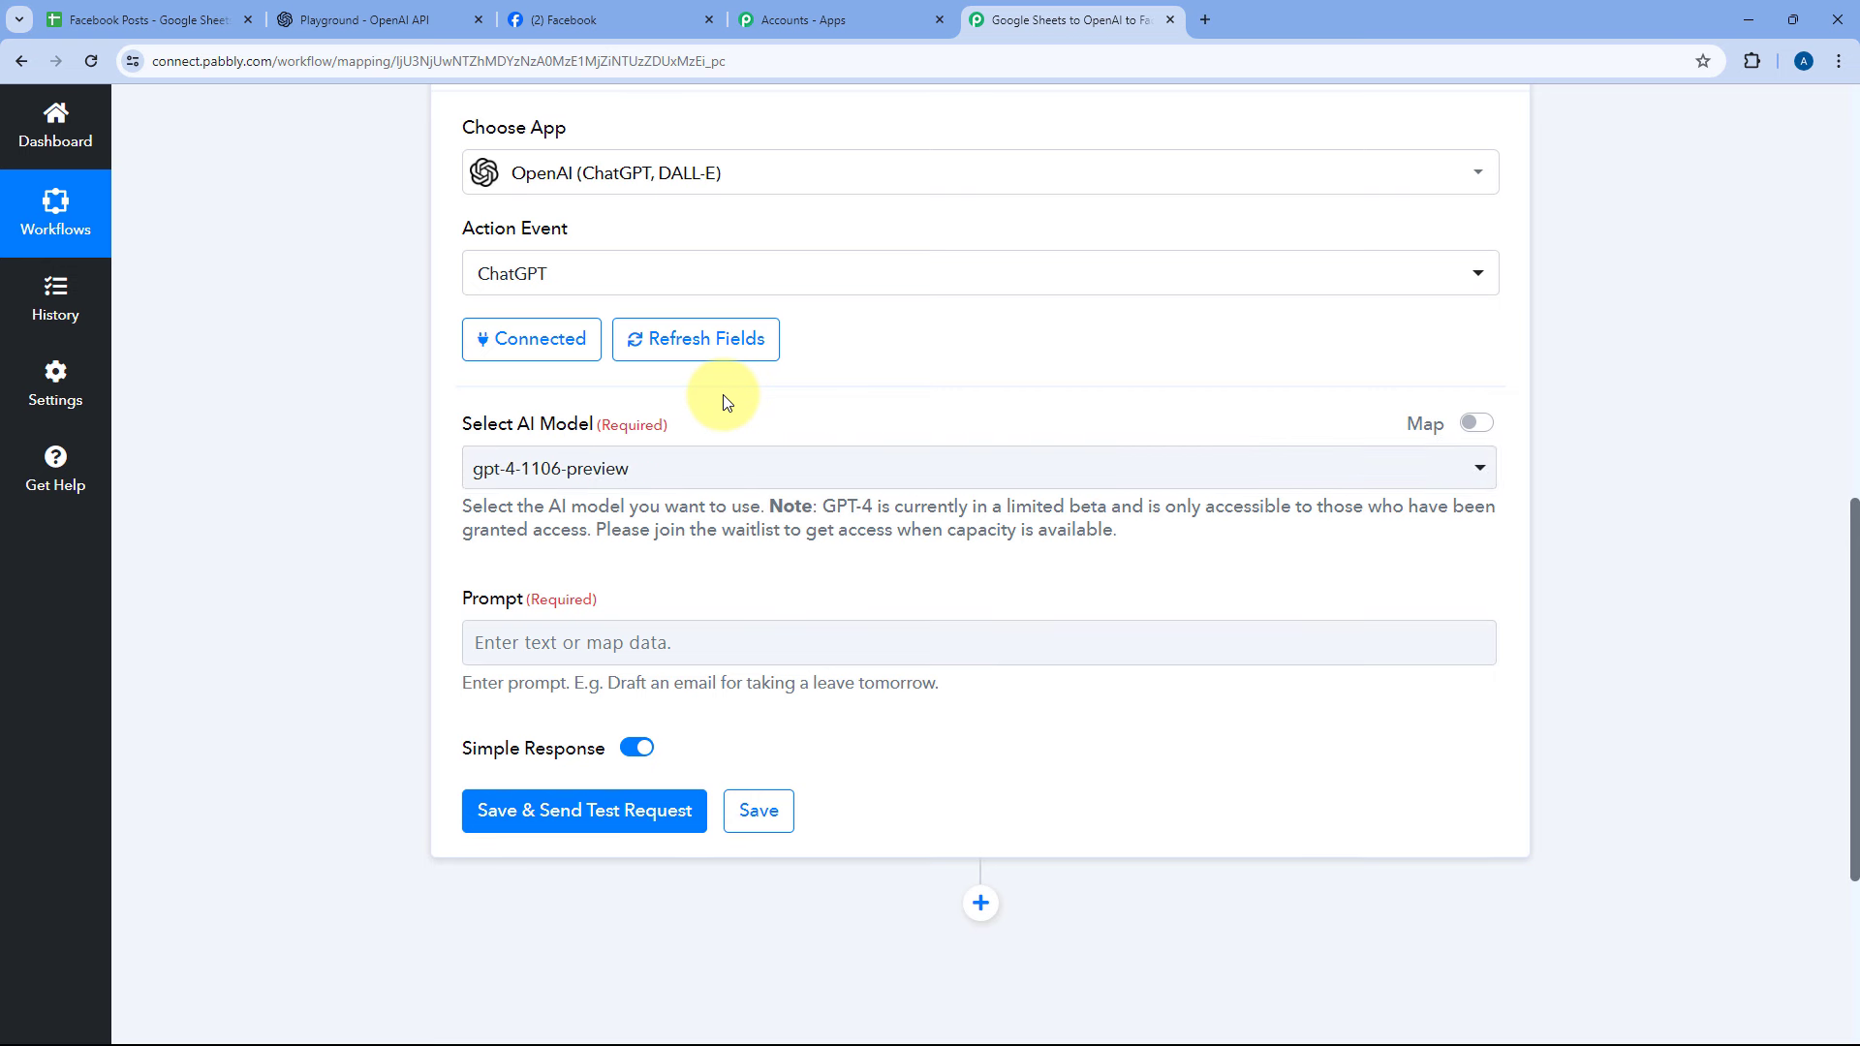
pyautogui.scroll(-2, 727, 402)
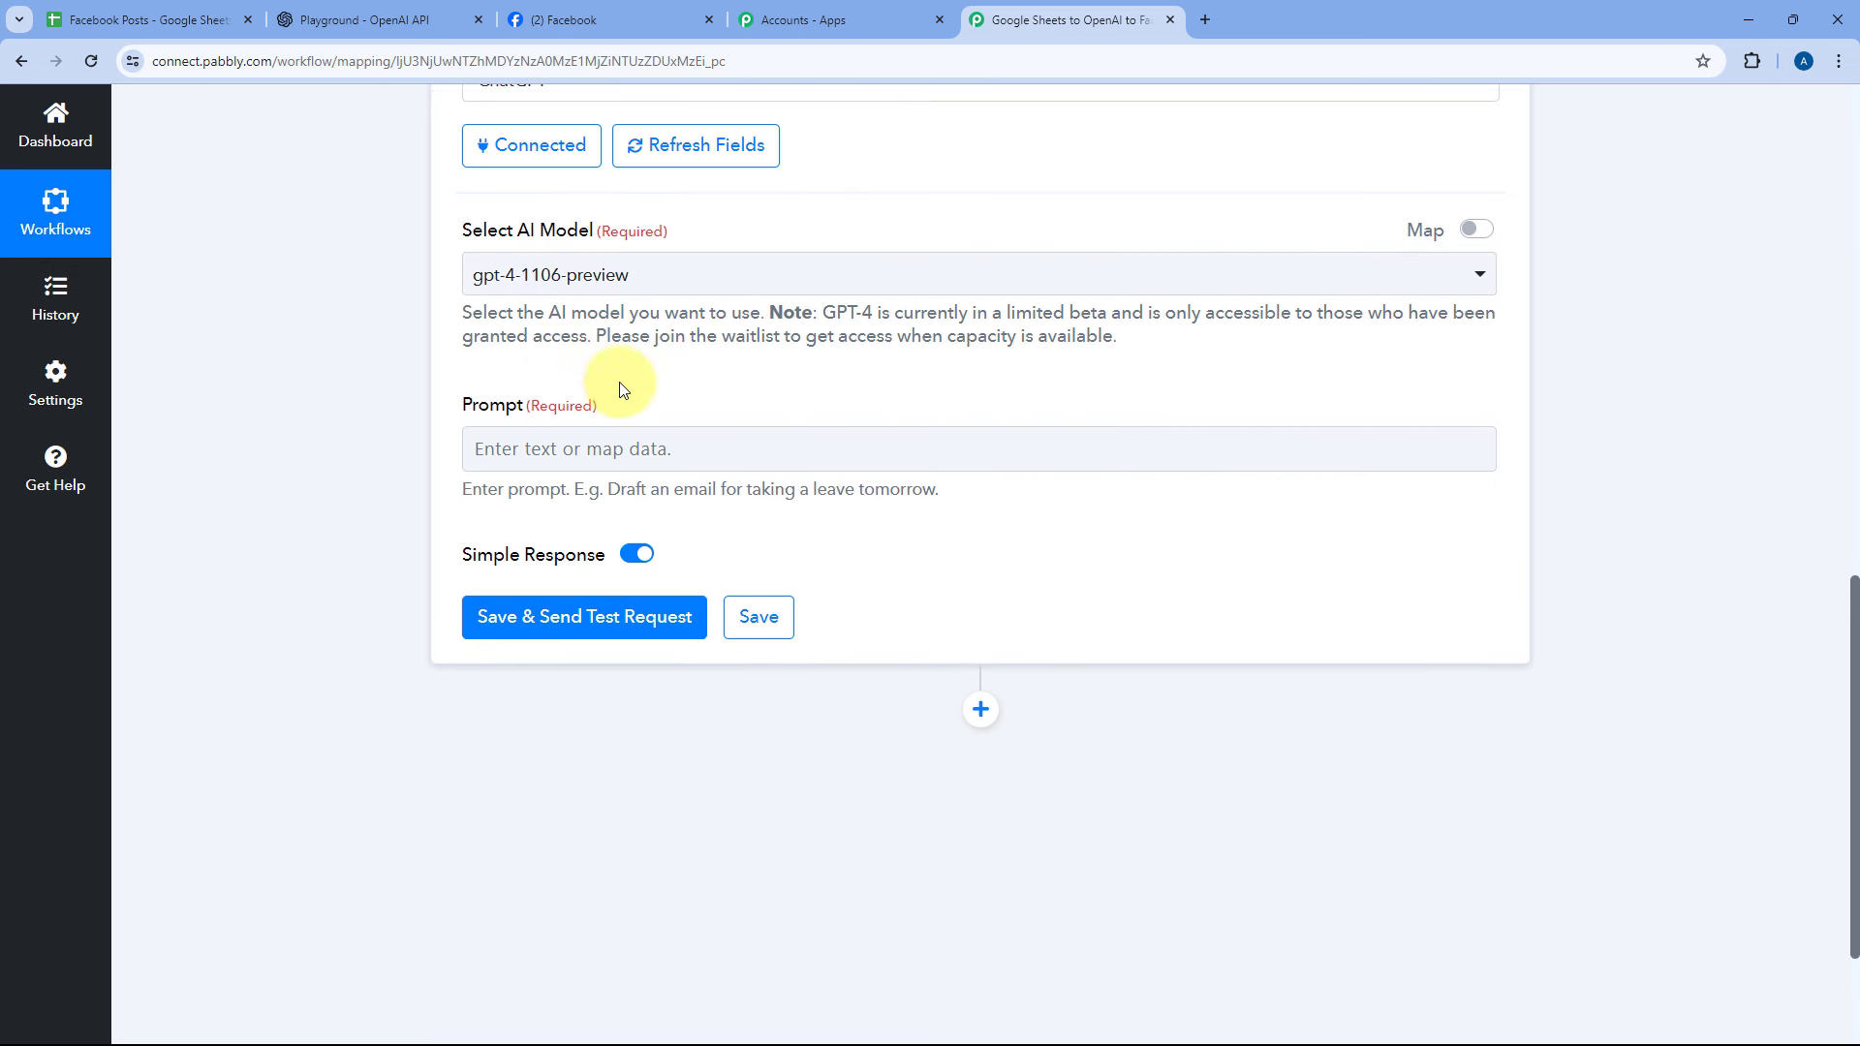
# - Enter "Write an article for Facebook Page post on" as the ChatGPT action's prompt text
pyautogui.click(553, 468)
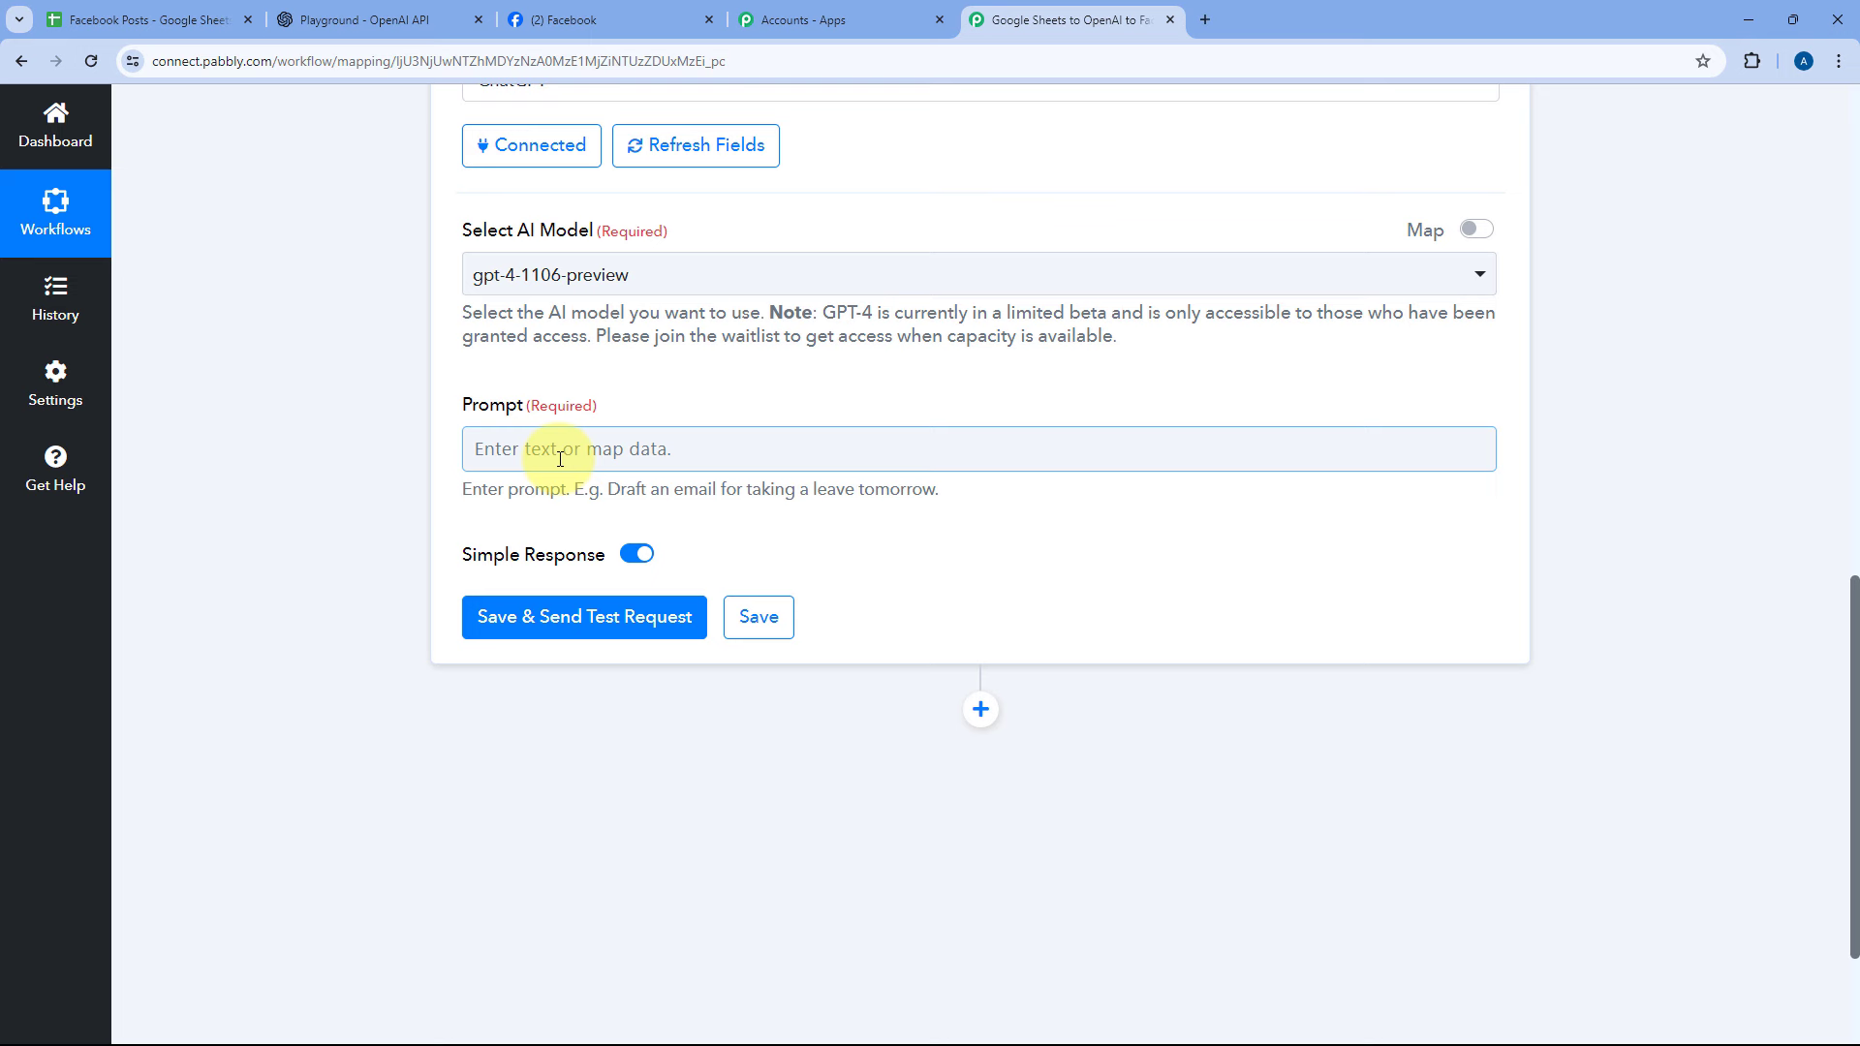
pyautogui.click(560, 458)
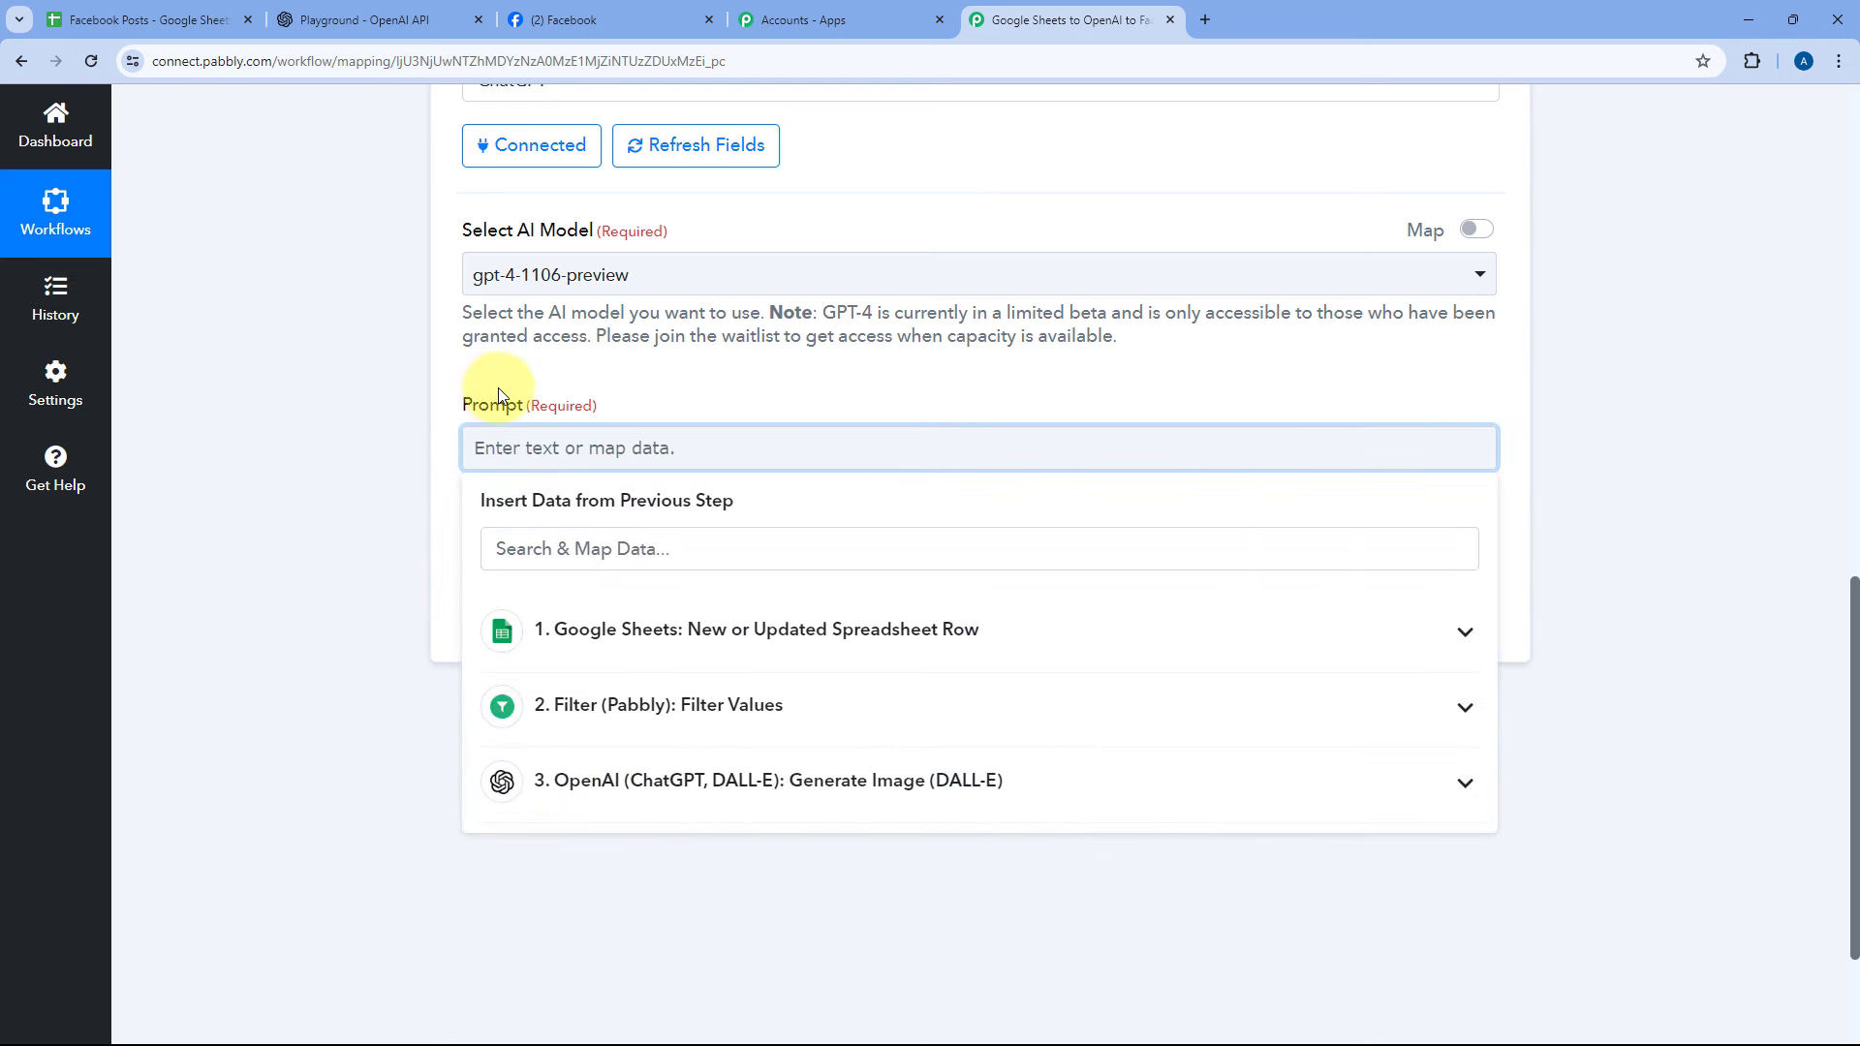
pyautogui.write('Write an article for FoacebookP')
pyautogui.press('BackSpace')
pyautogui.press('BackSpace')
pyautogui.press('BackSpace')
pyautogui.press('BackSpace')
pyautogui.press('BackSpace')
pyautogui.press('BackSpace')
pyautogui.press('BackSpace')
pyautogui.press('BackSpace')
pyautogui.press('BackSpace')
pyautogui.write('acebook Page post on')
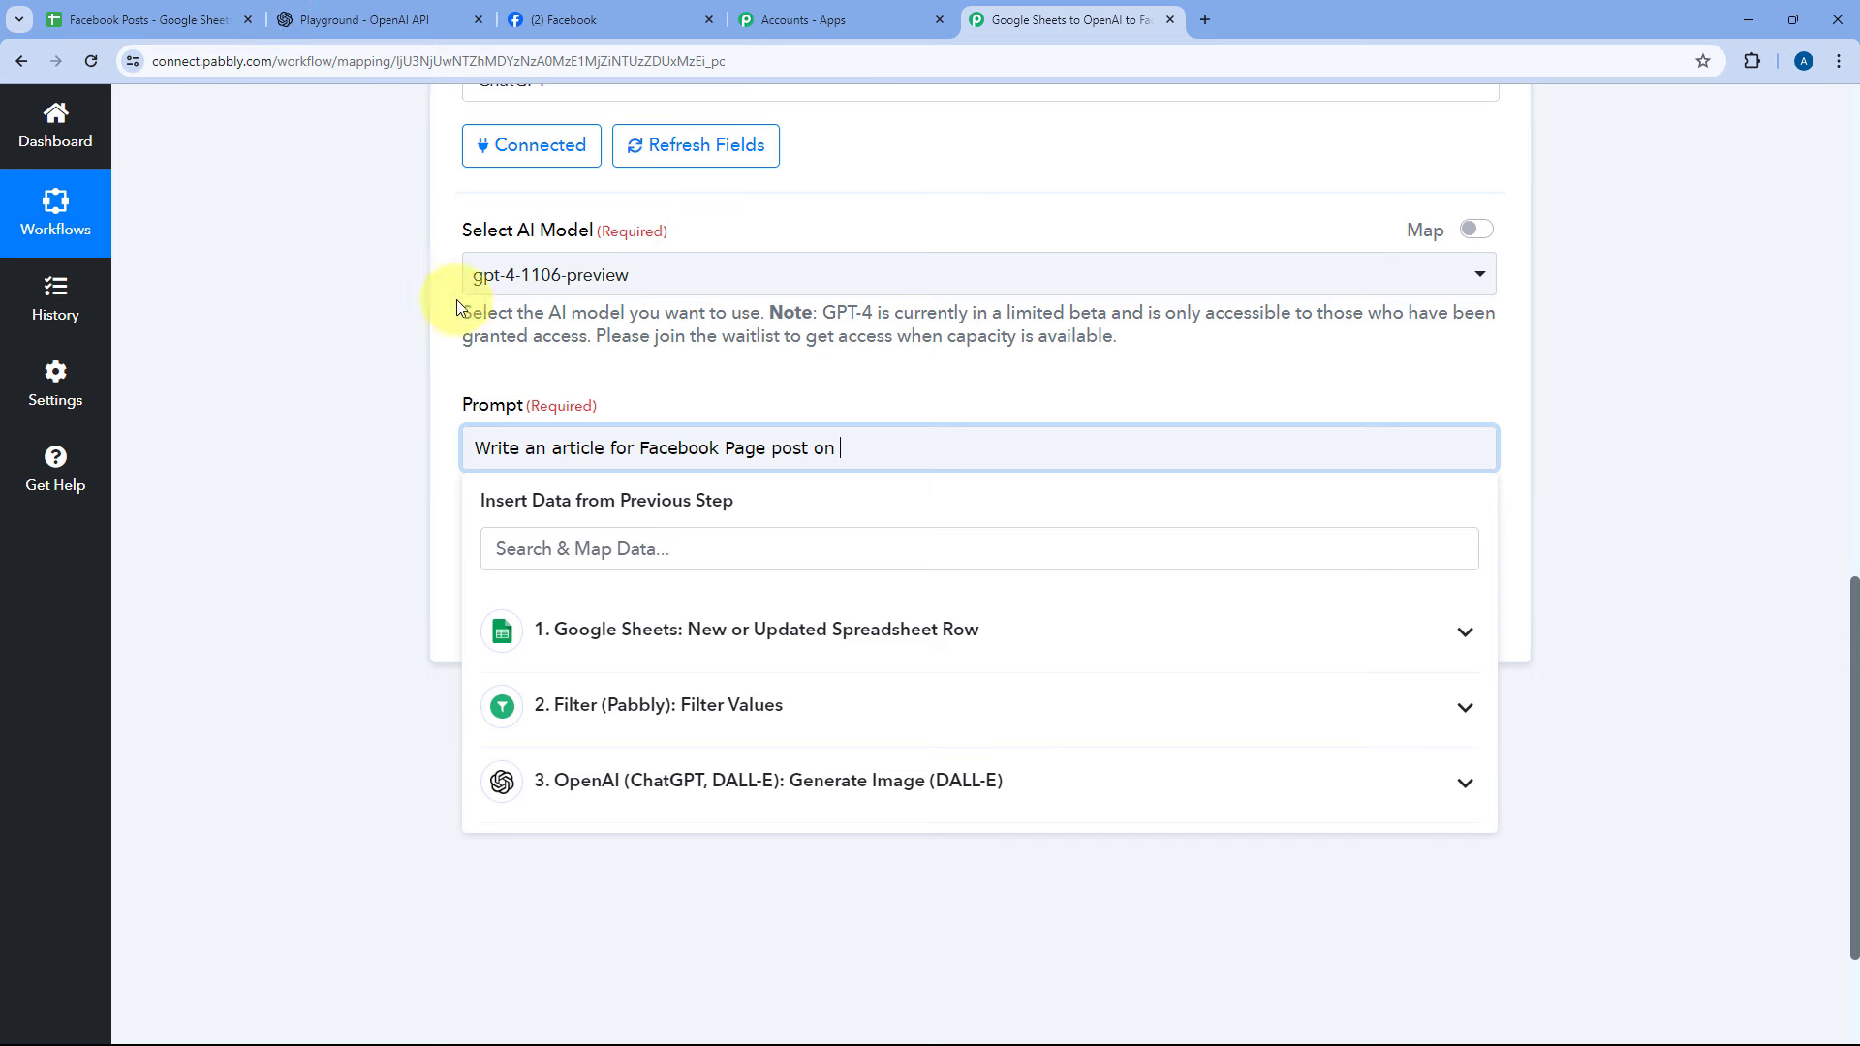
# - Check the Topic entry in row 2 of the Facebook Posts spreadsheet in Google Sheets, and return to the Pabbly Connect workflow
pyautogui.click(229, 17)
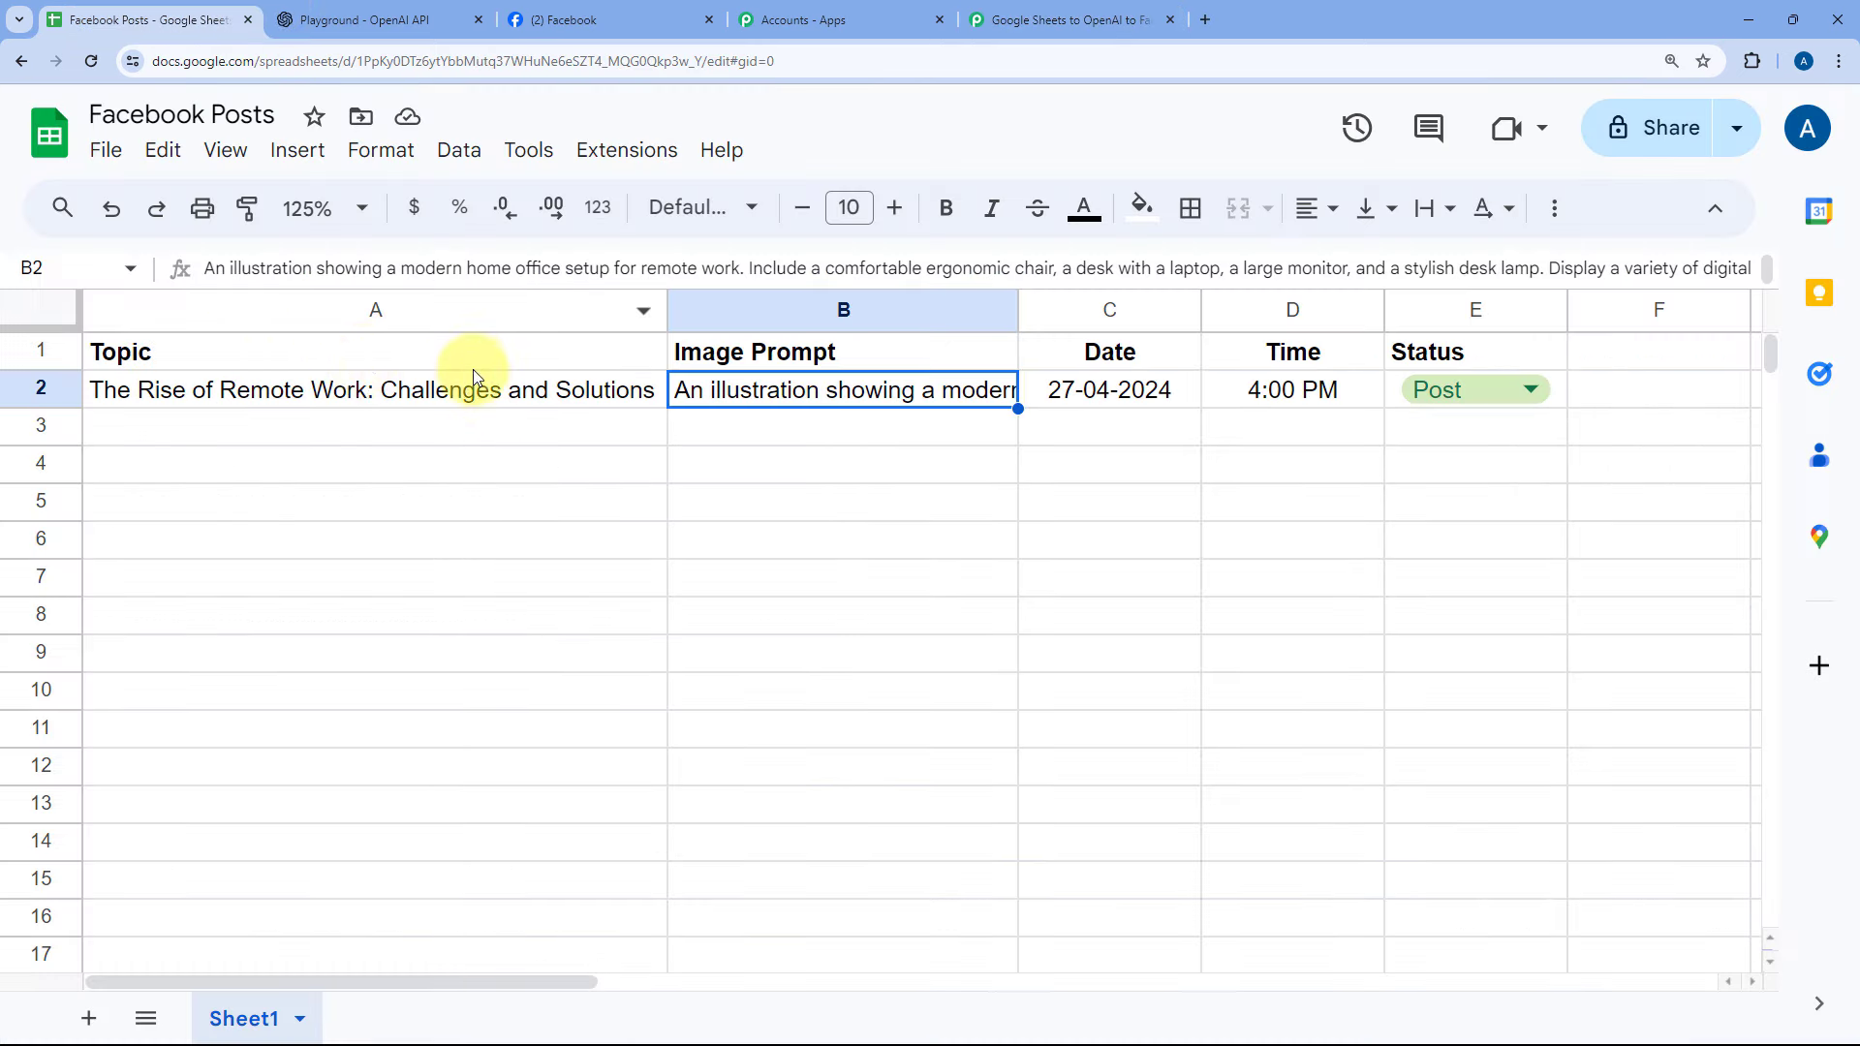
pyautogui.doubleClick(403, 393)
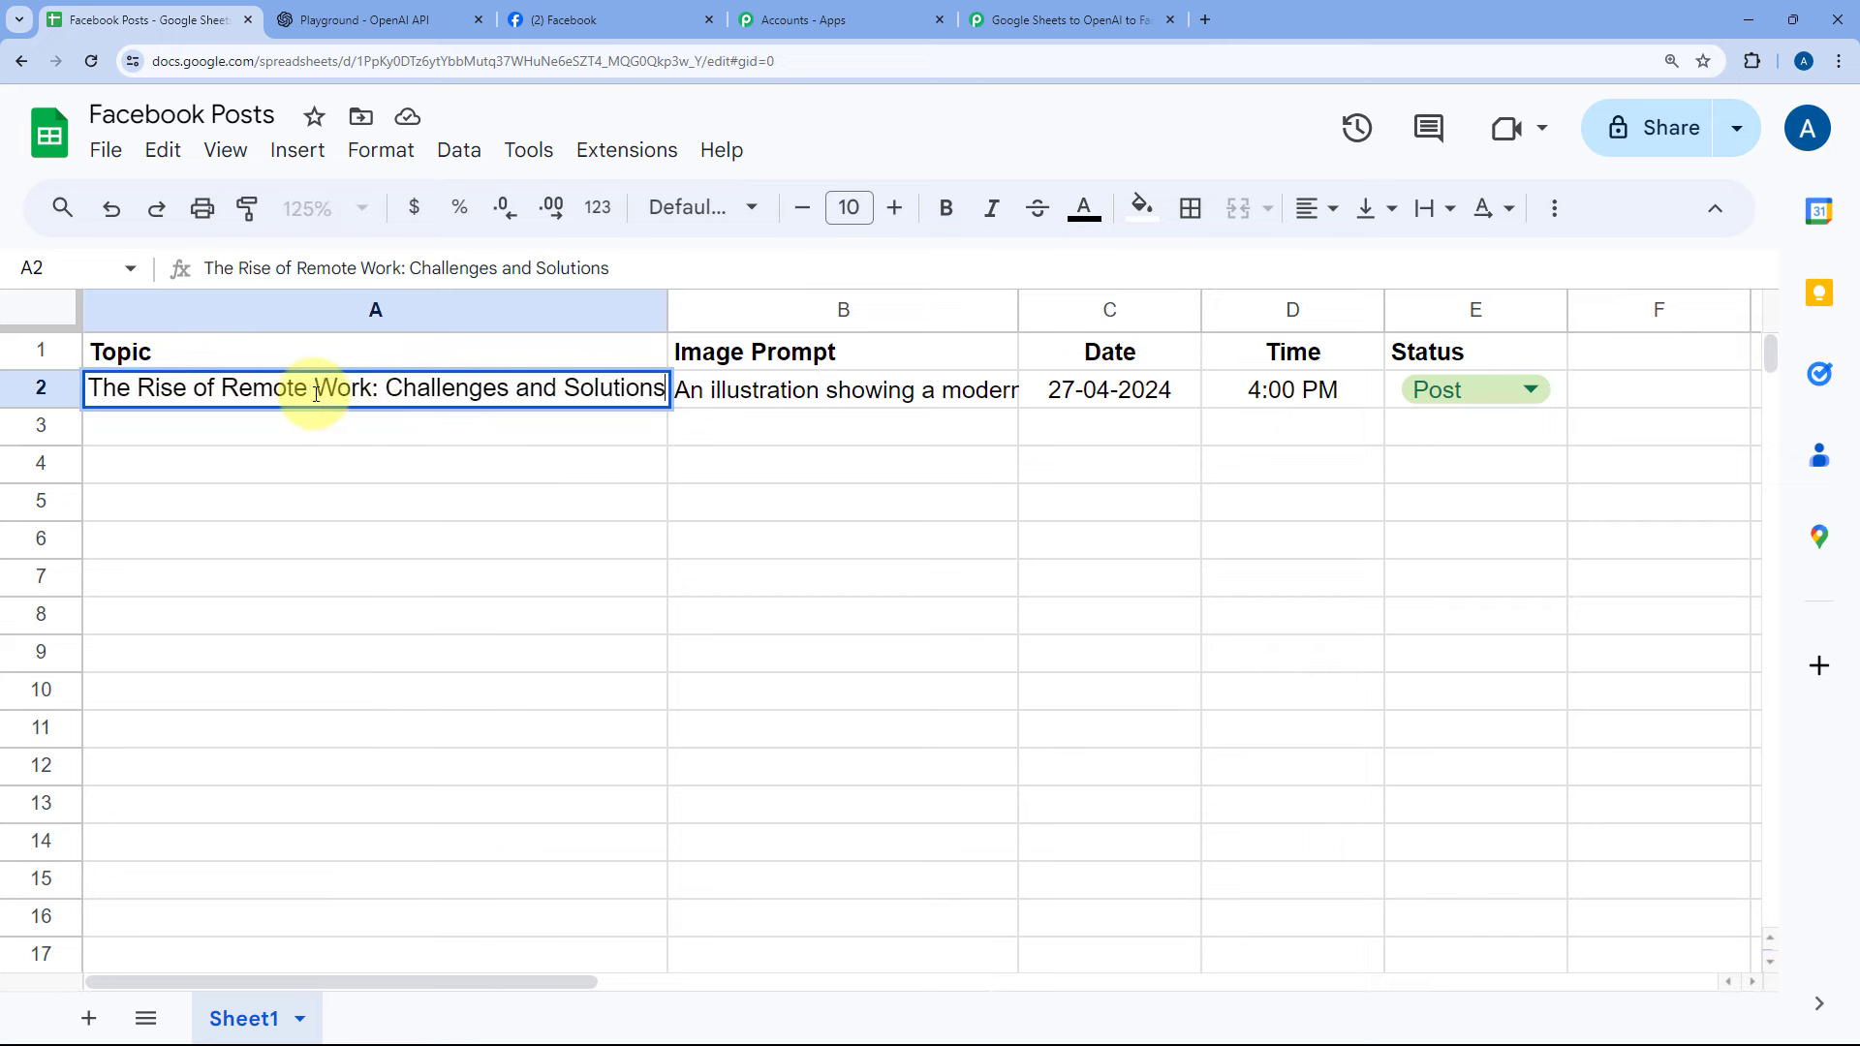
pyautogui.press('Return')
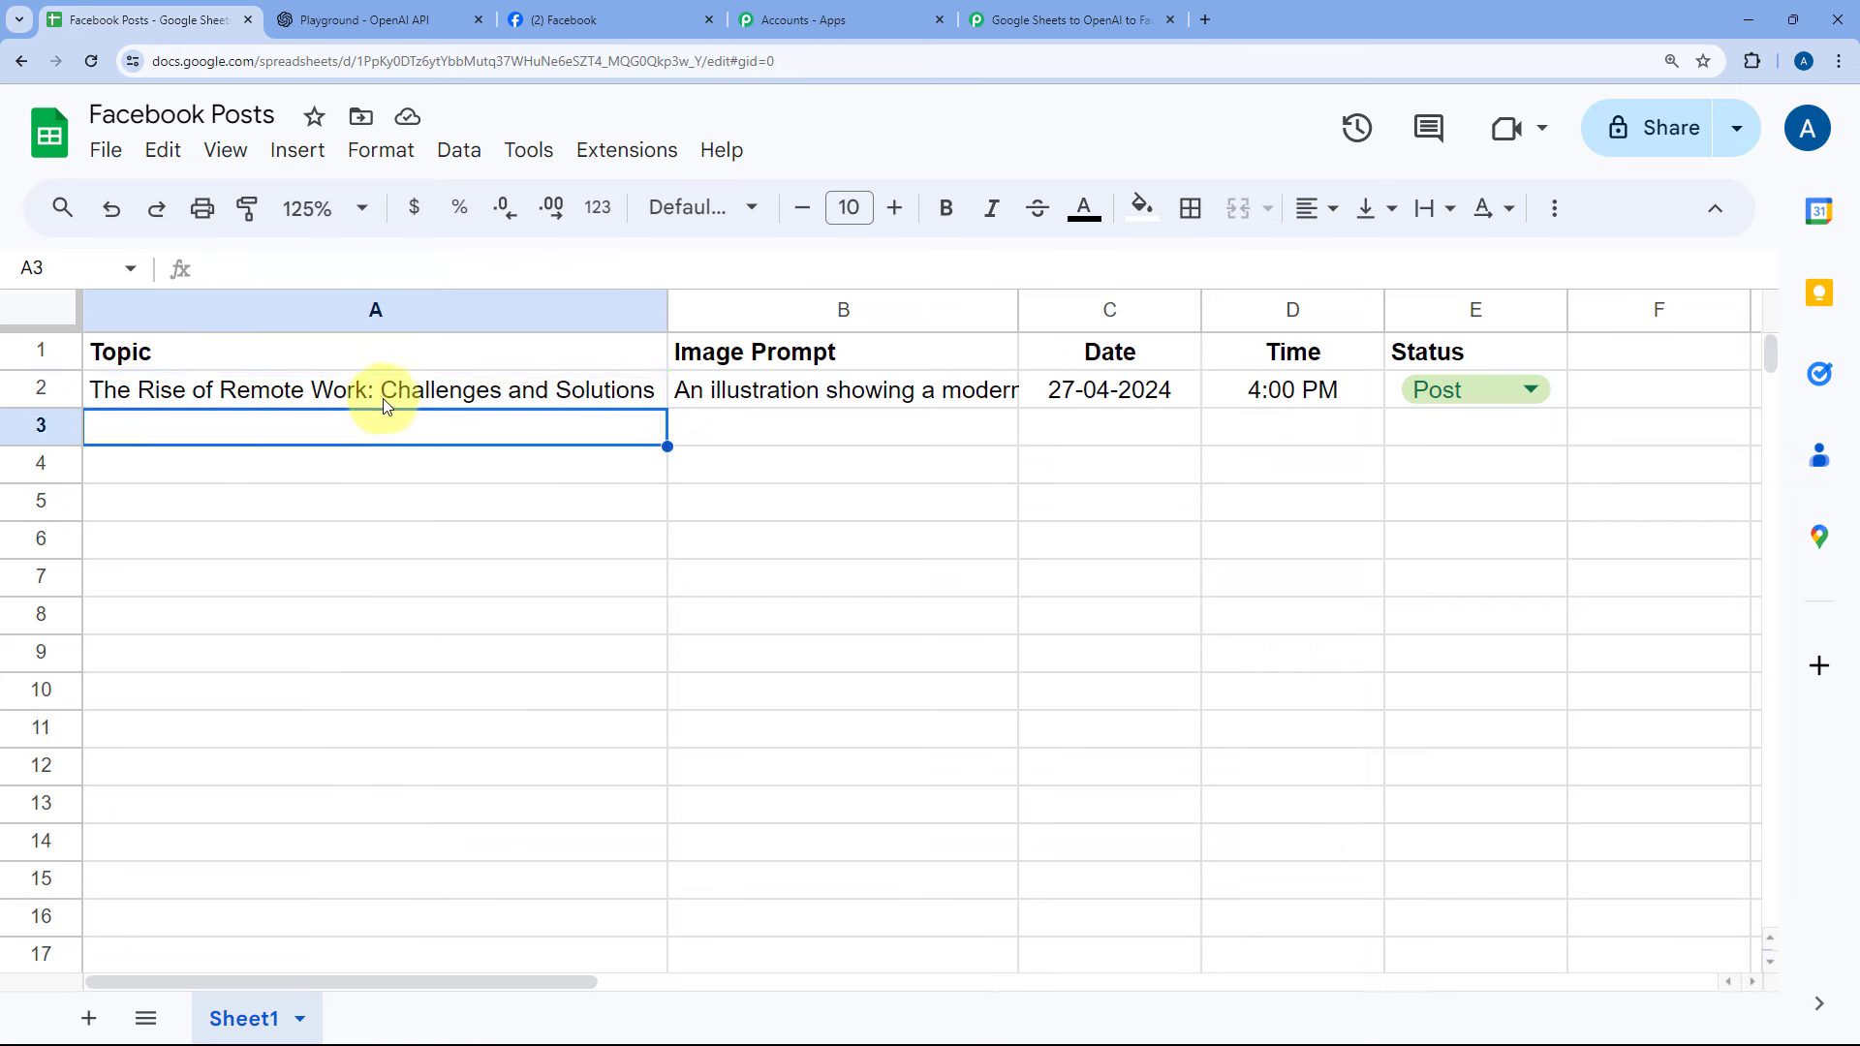
pyautogui.click(385, 403)
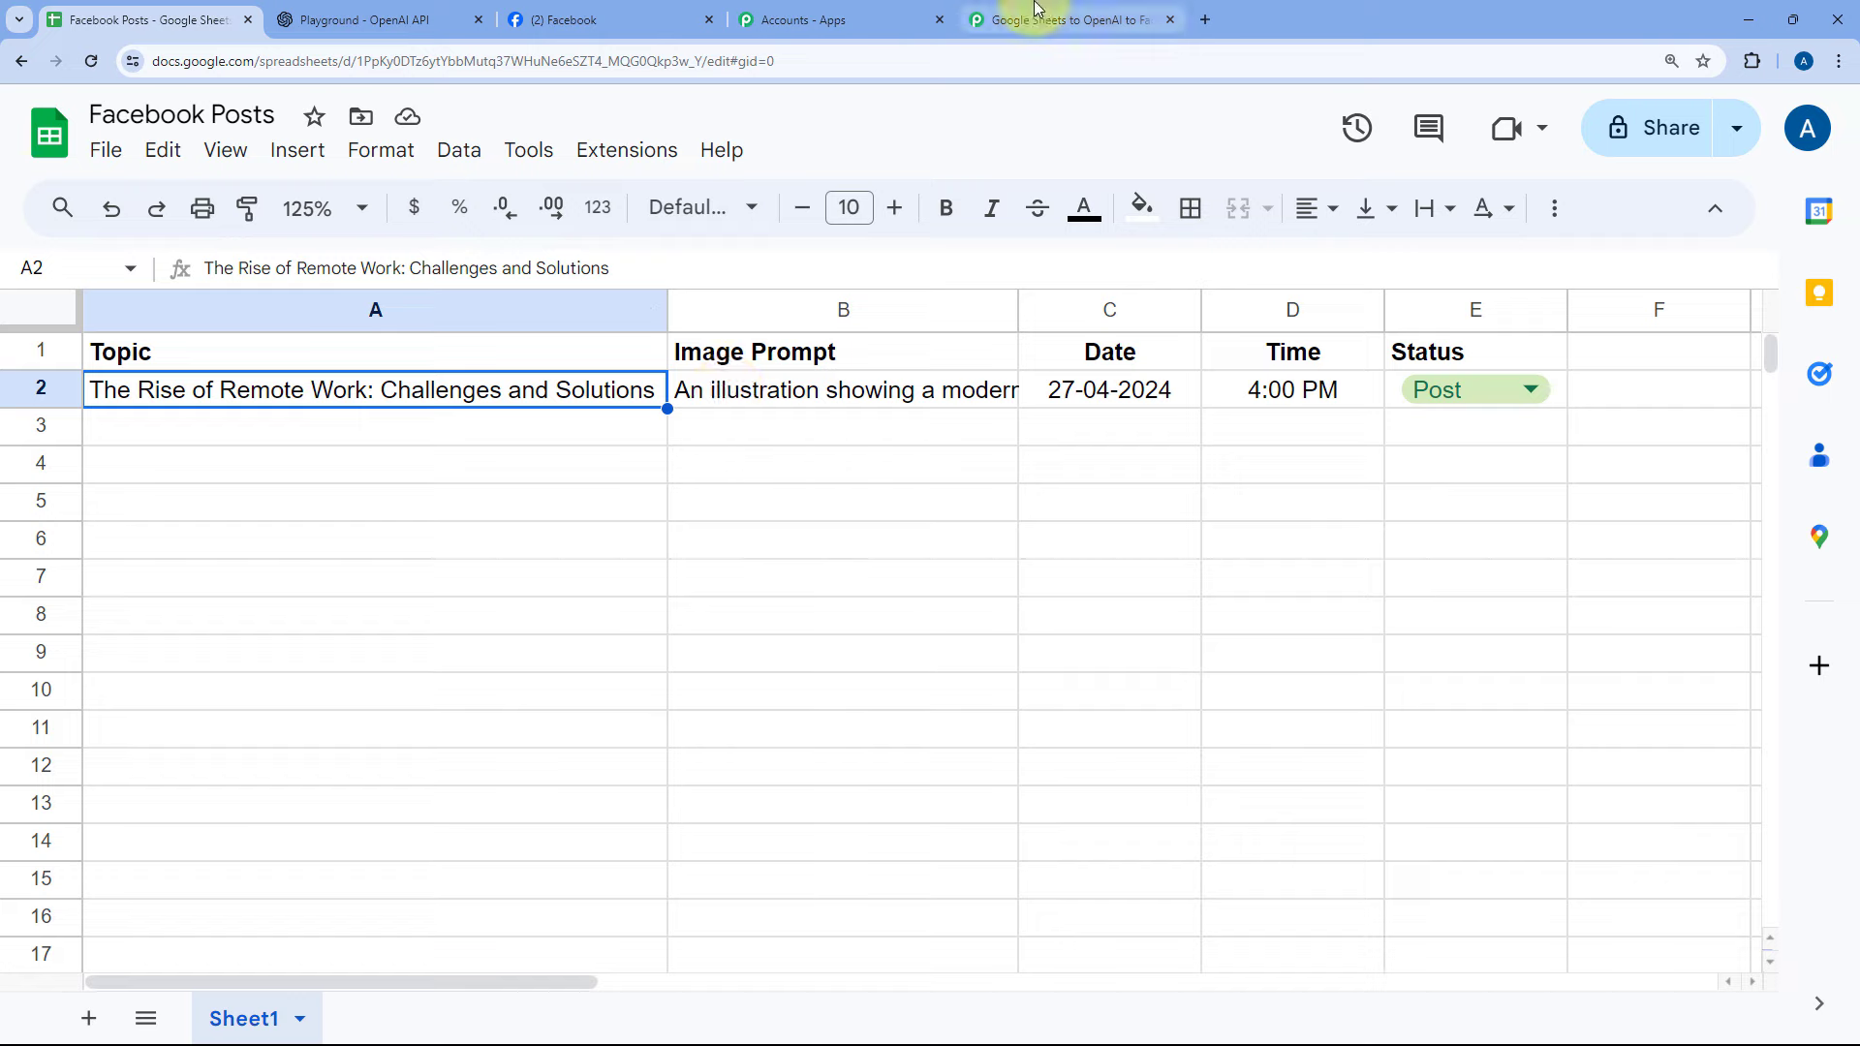
pyautogui.click(1065, 19)
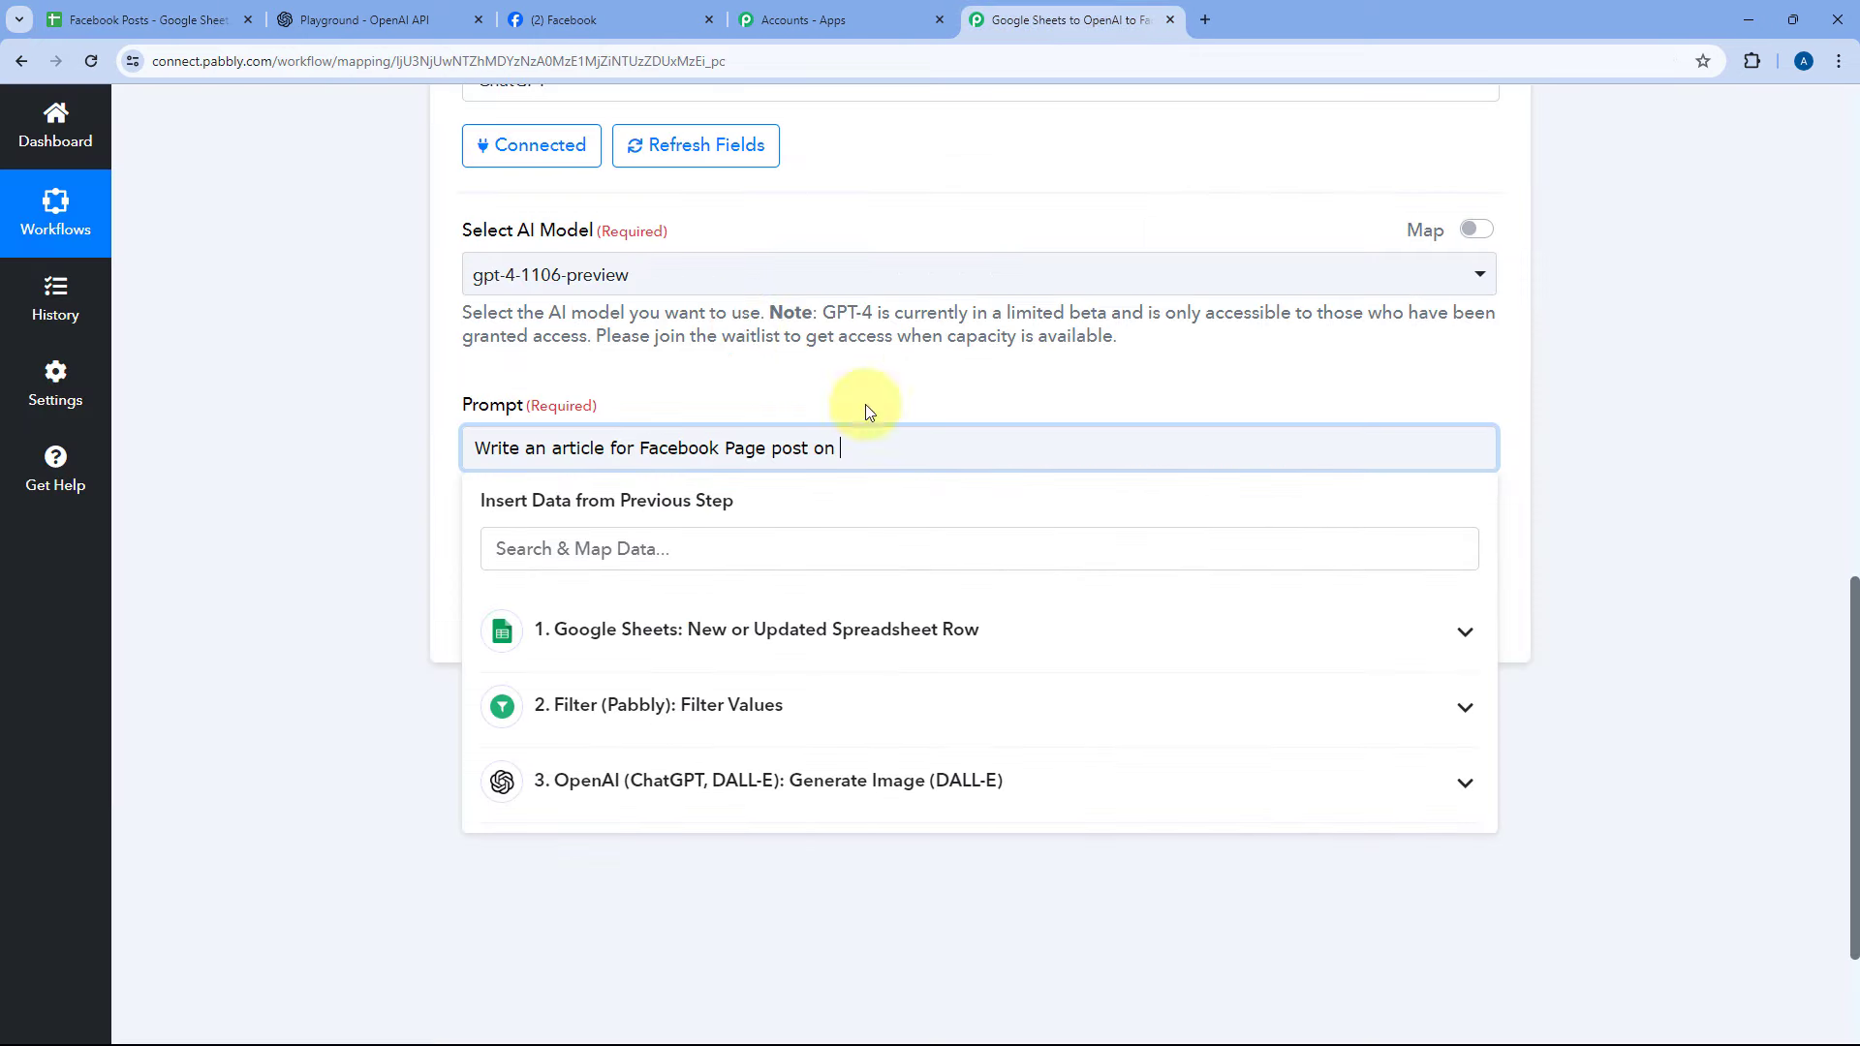
# - Map the Topic value from the Google Sheets trigger at the end of the prompt, and close the sentence with a period
pyautogui.click(781, 639)
pyautogui.scroll(-2, 381, 563)
pyautogui.scroll(-2, 656, 553)
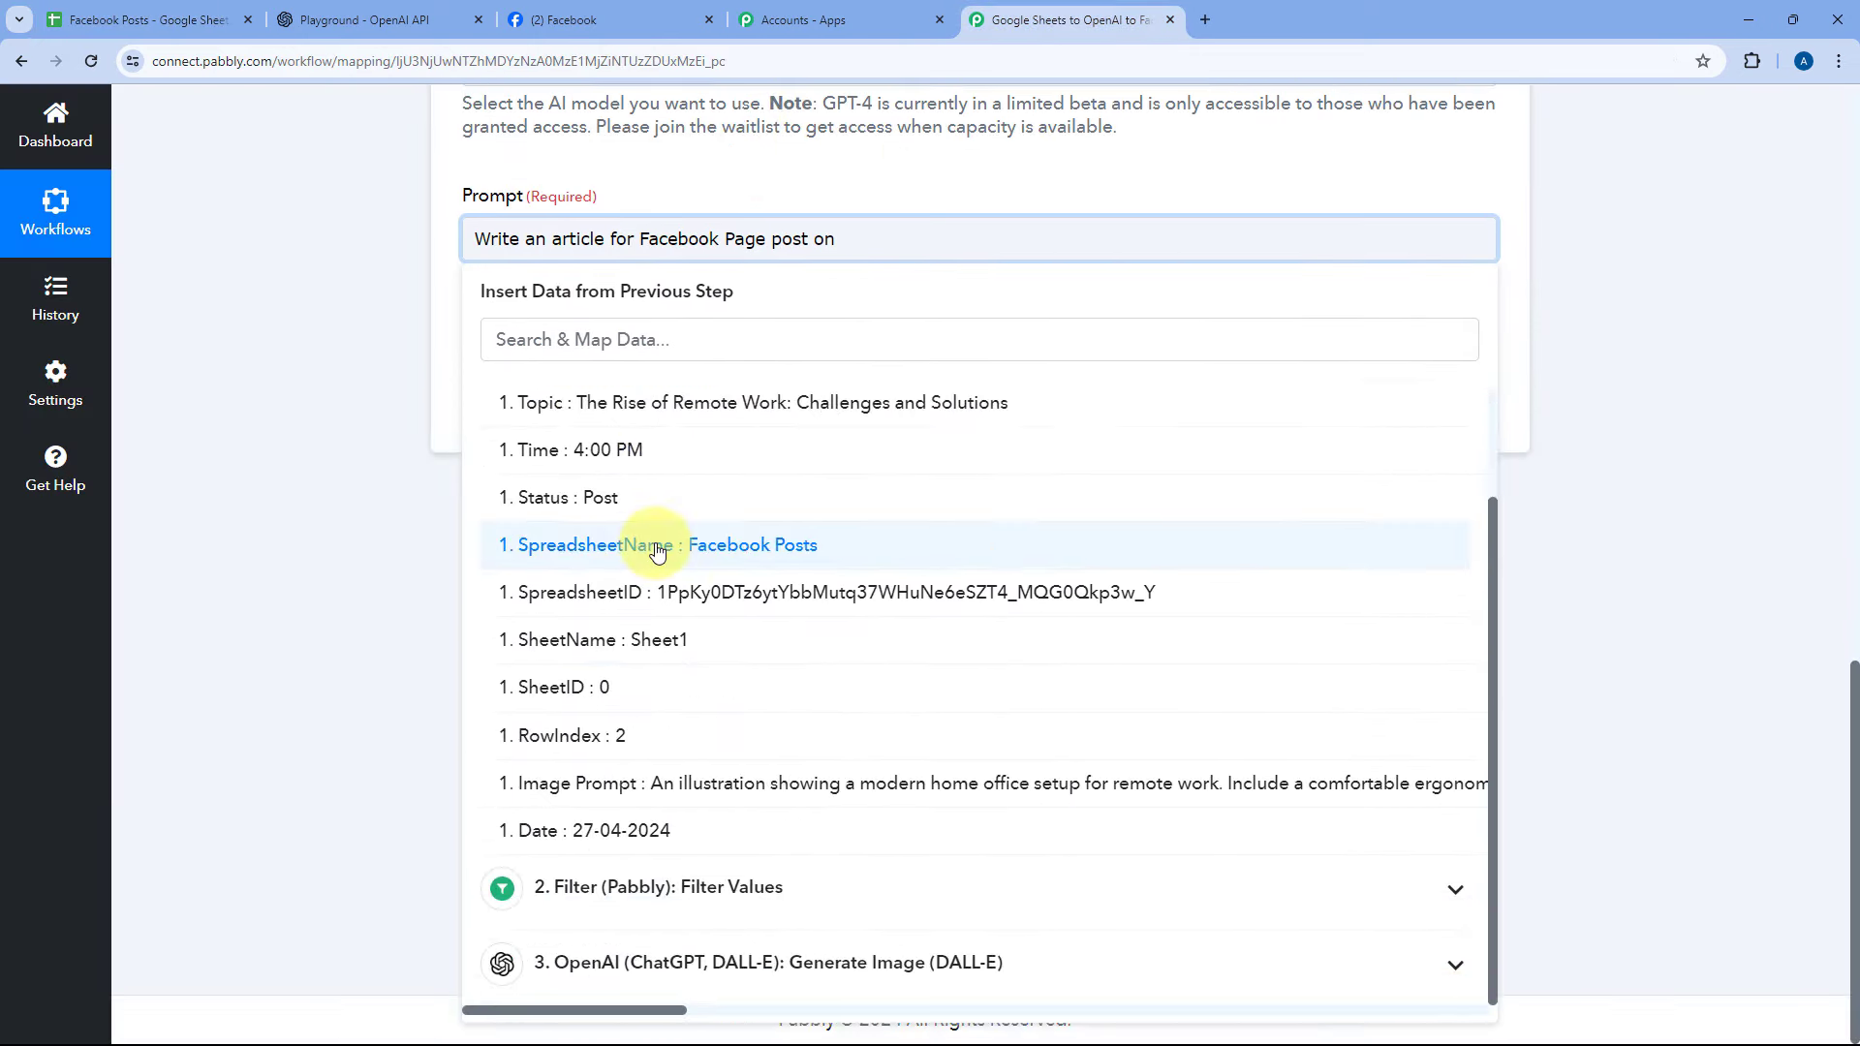
pyautogui.scroll(2, 614, 589)
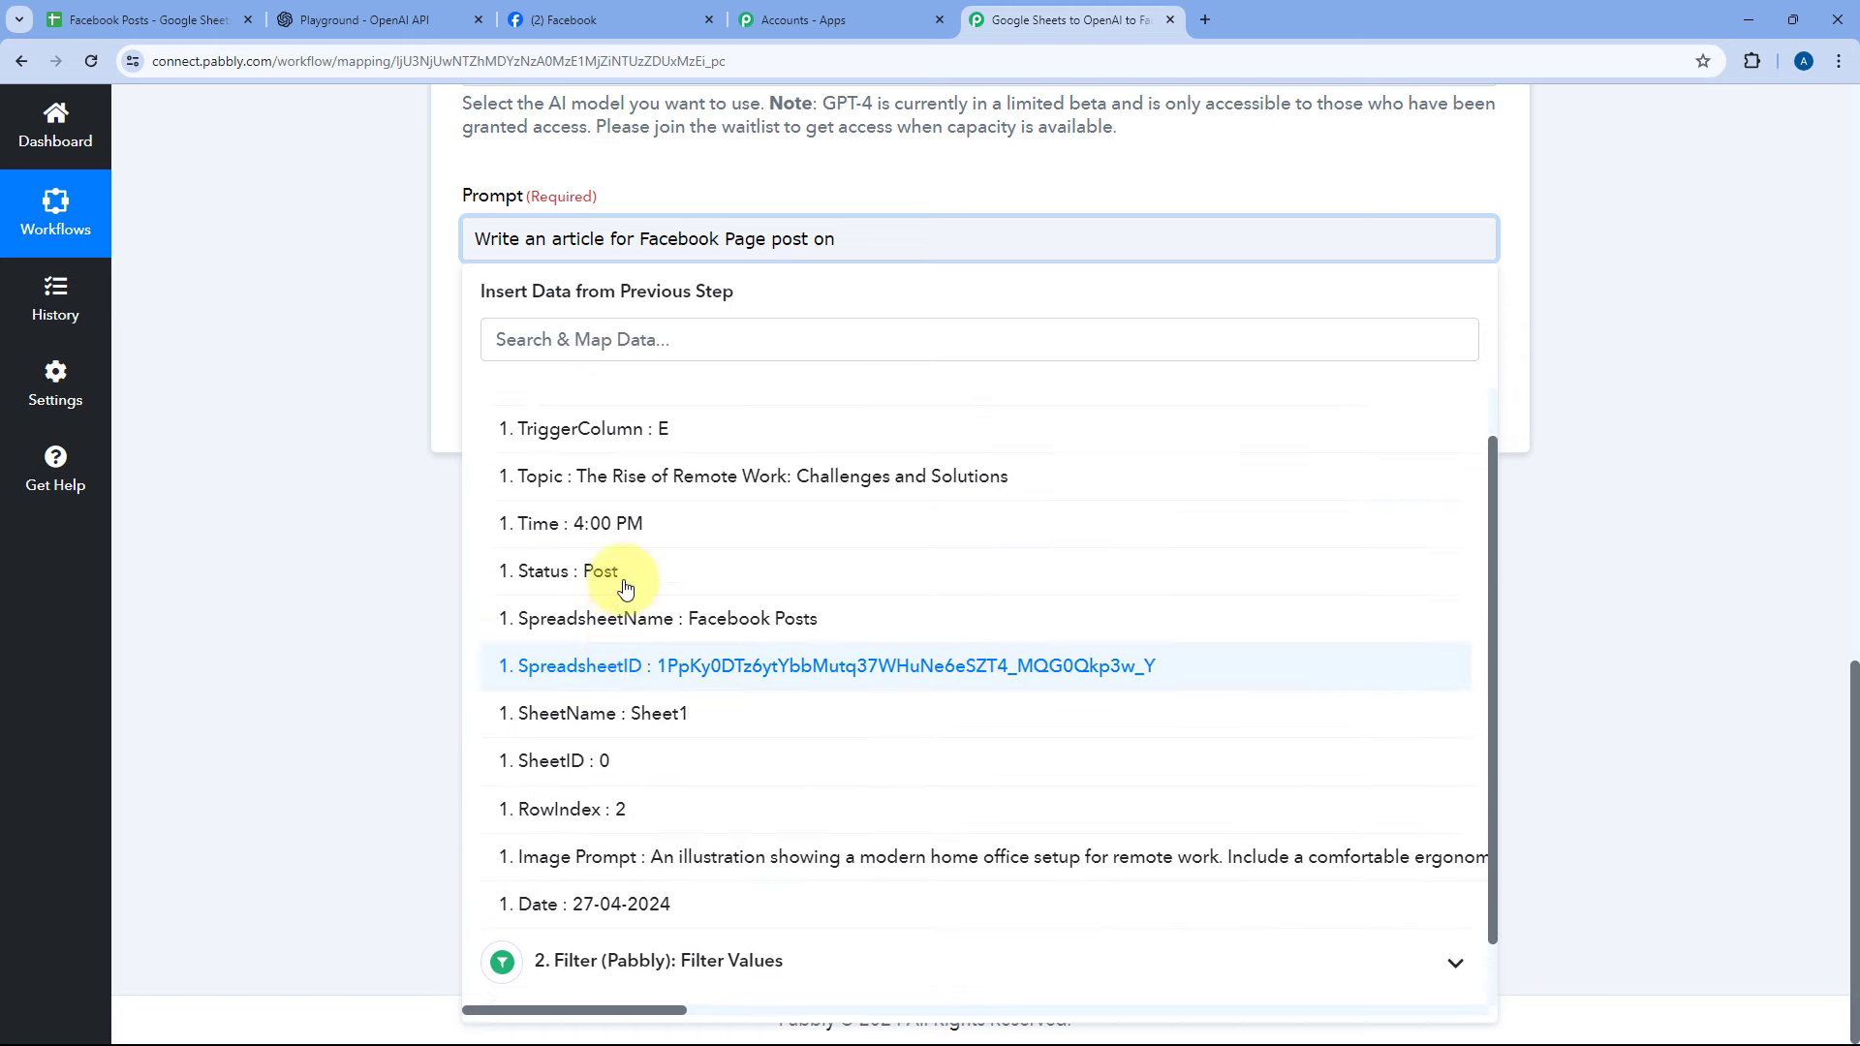
pyautogui.click(537, 545)
pyautogui.click(821, 166)
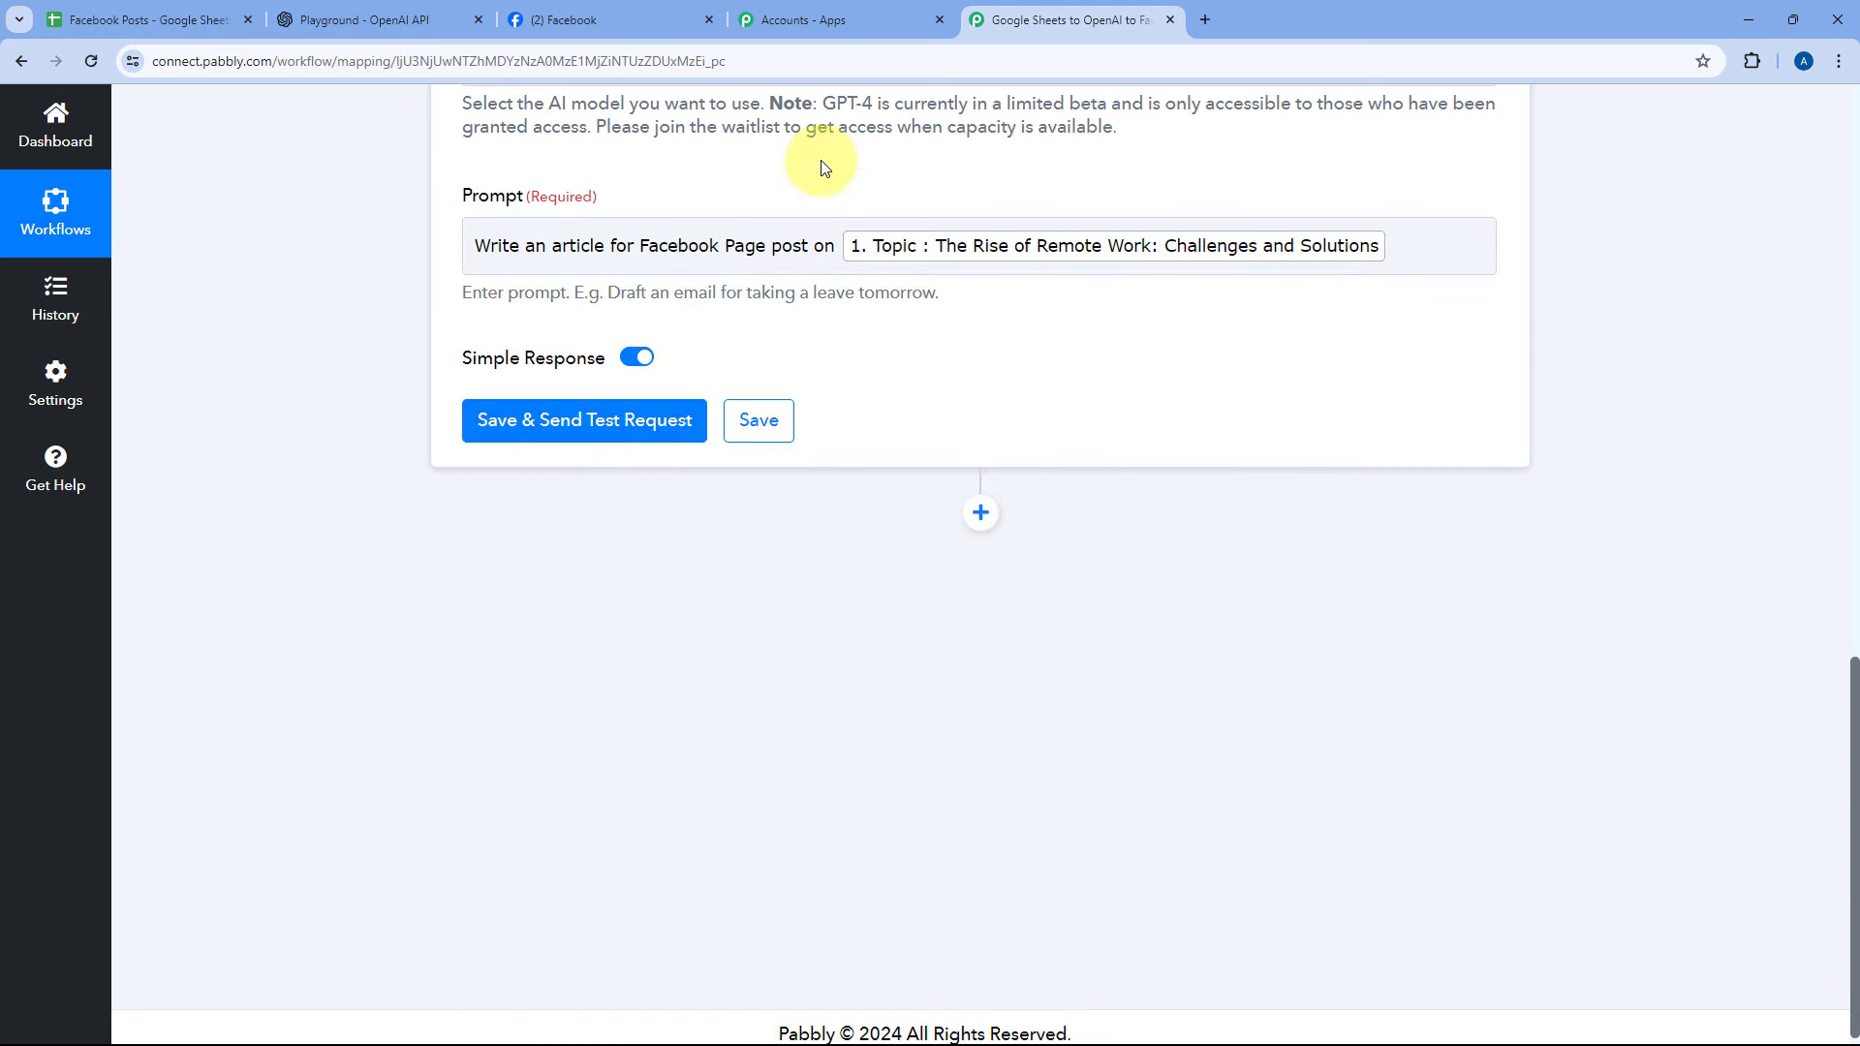
pyautogui.click(1404, 252)
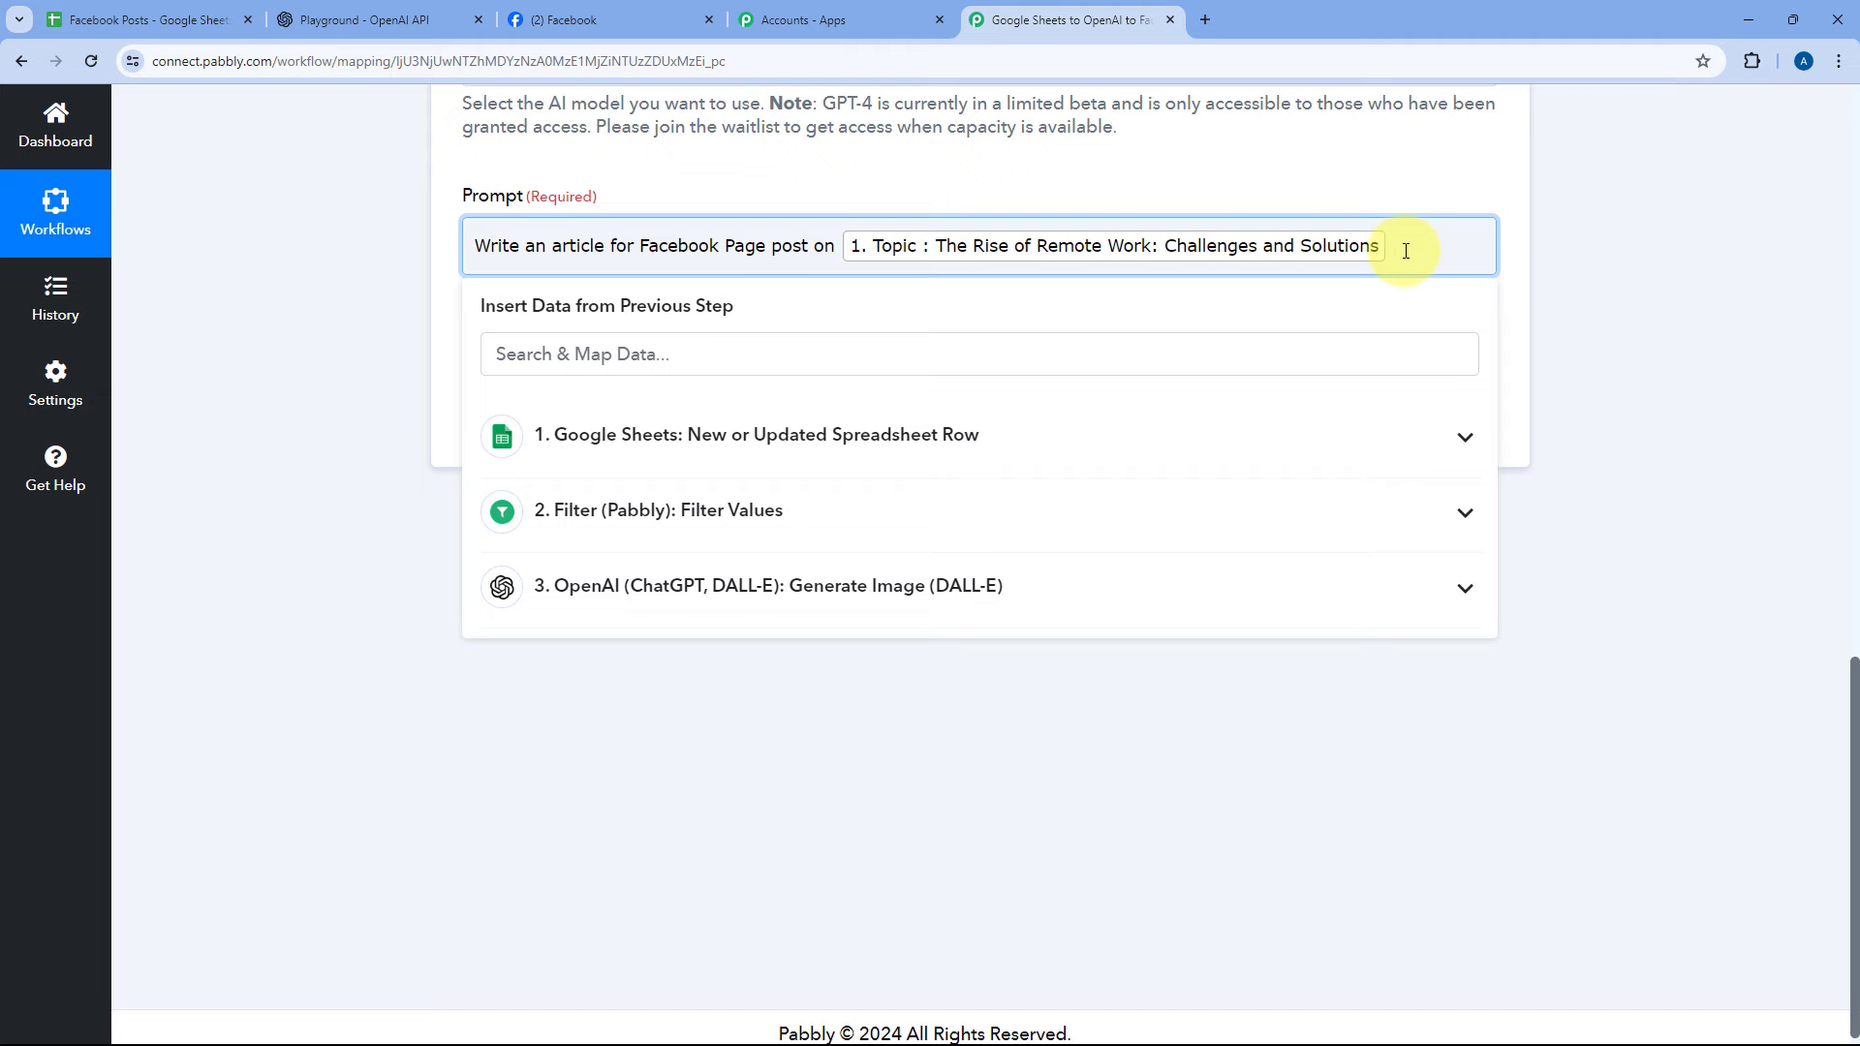
pyautogui.click(1193, 198)
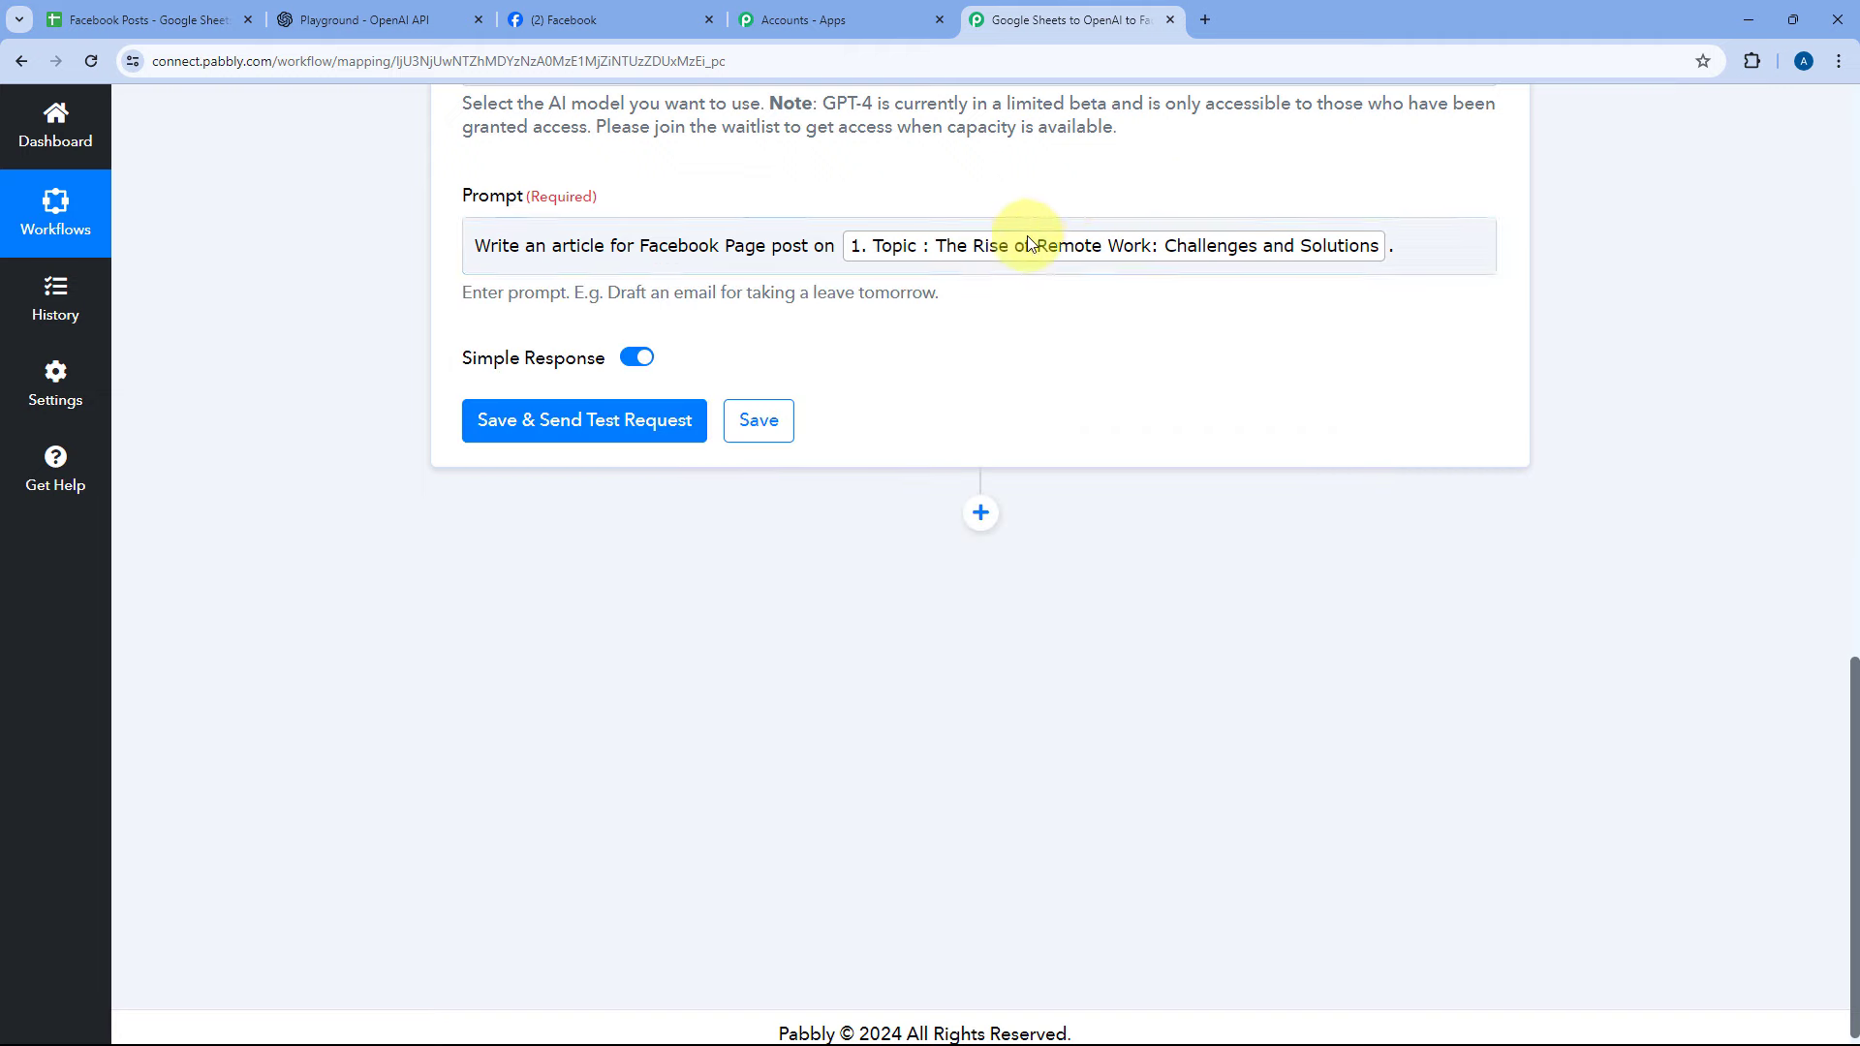
# - Save the ChatGPT action with a test request, and enlarge the Choices 0 Message Content value in the received response
pyautogui.scroll(2, 620, 386)
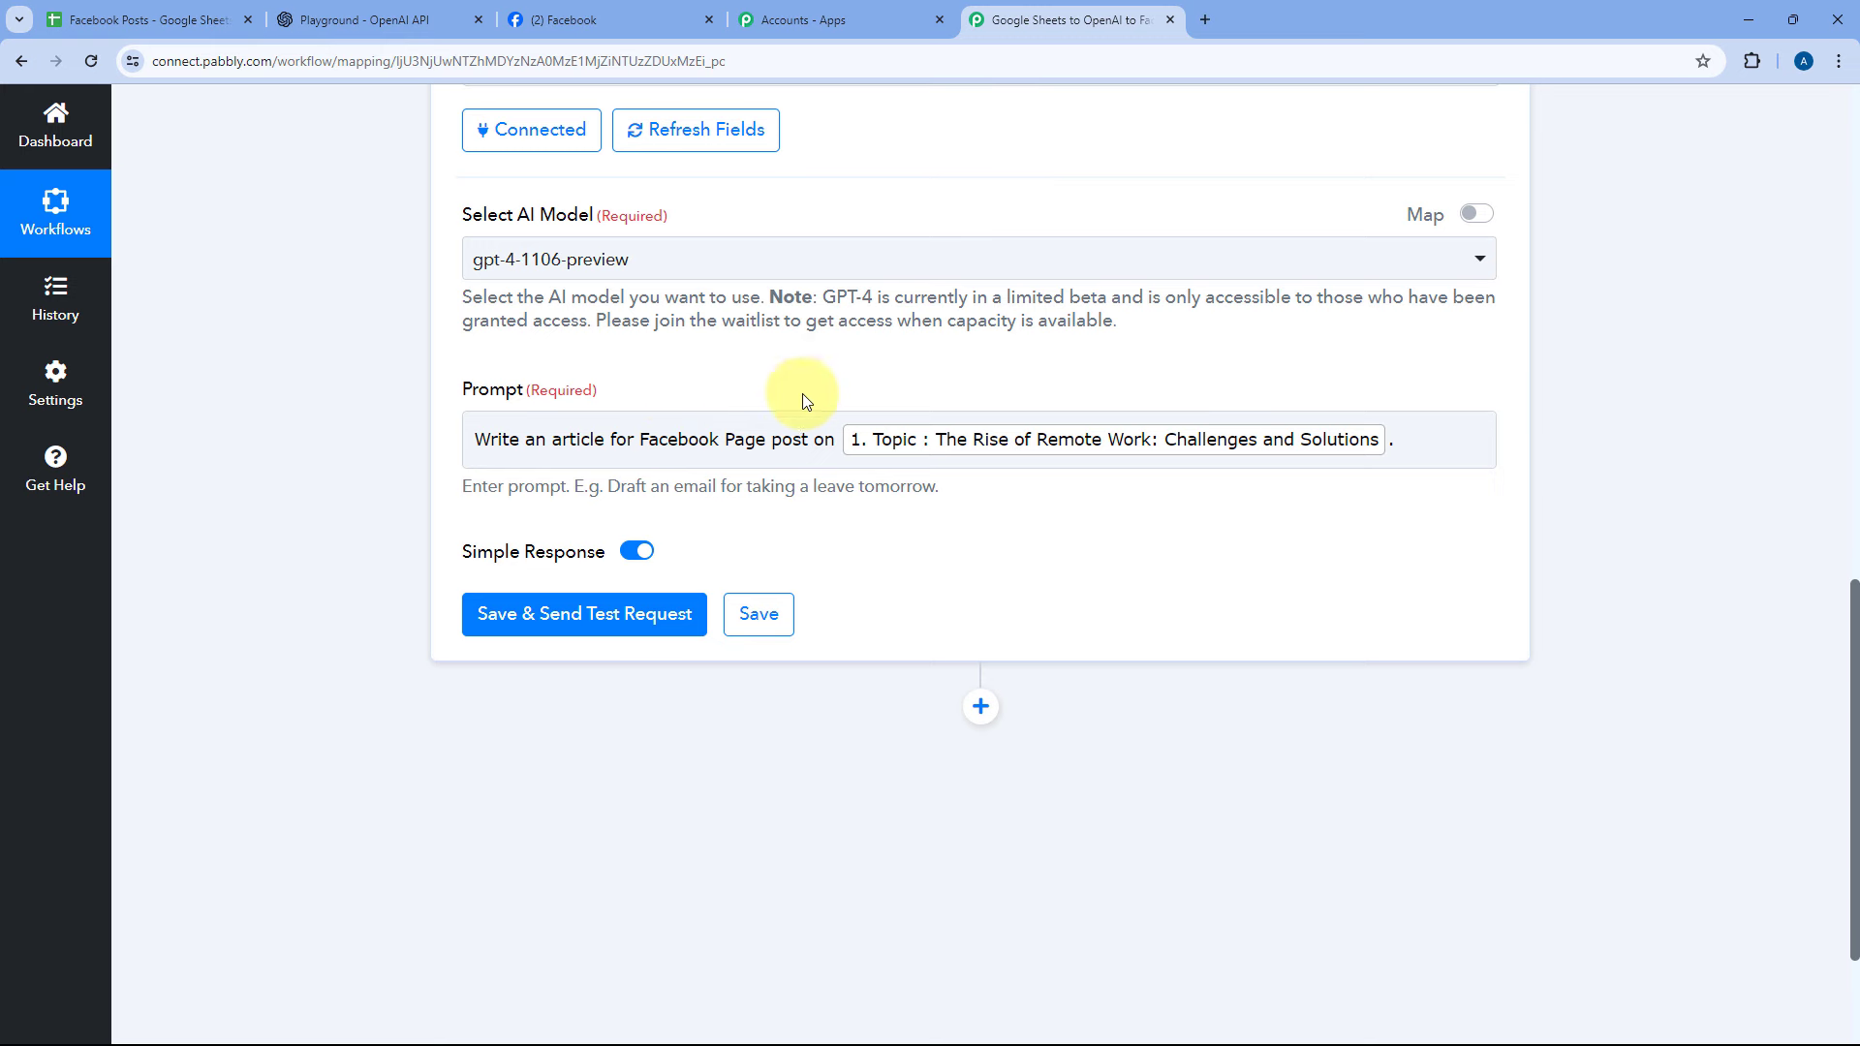
pyautogui.click(614, 612)
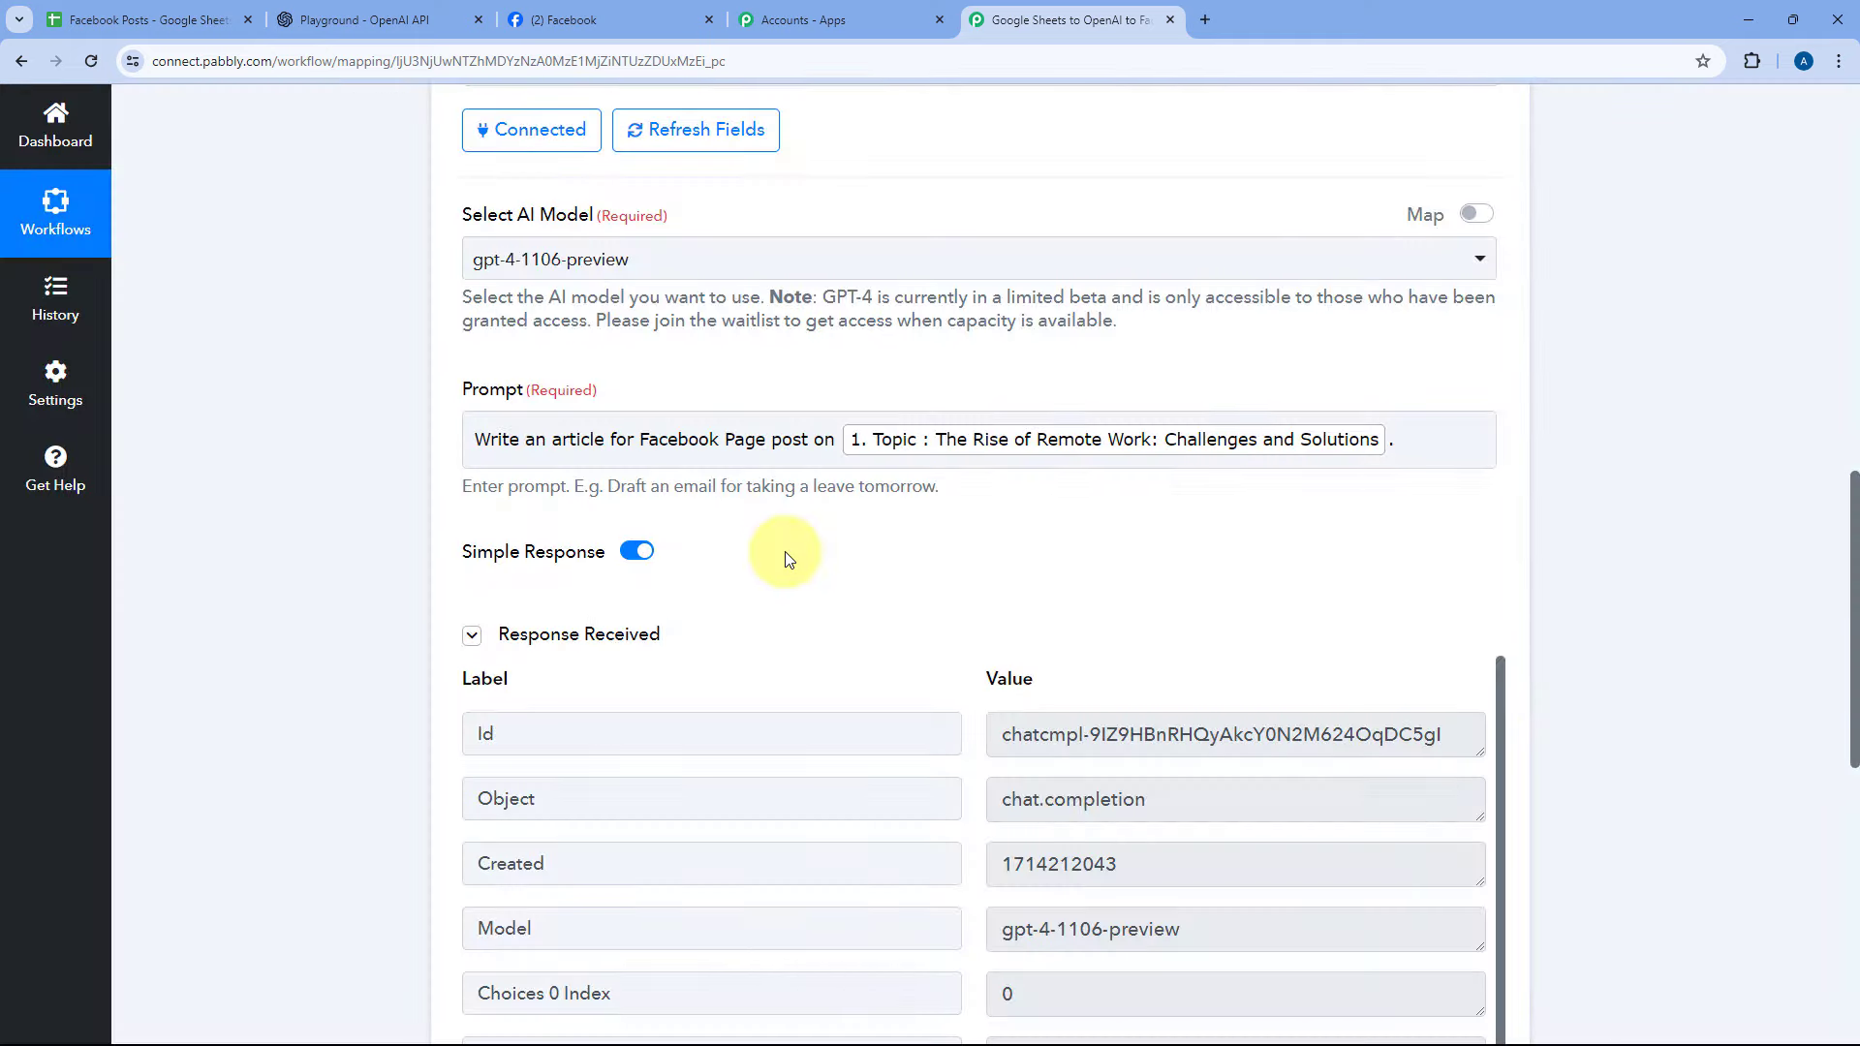
pyautogui.scroll(1, 920, 609)
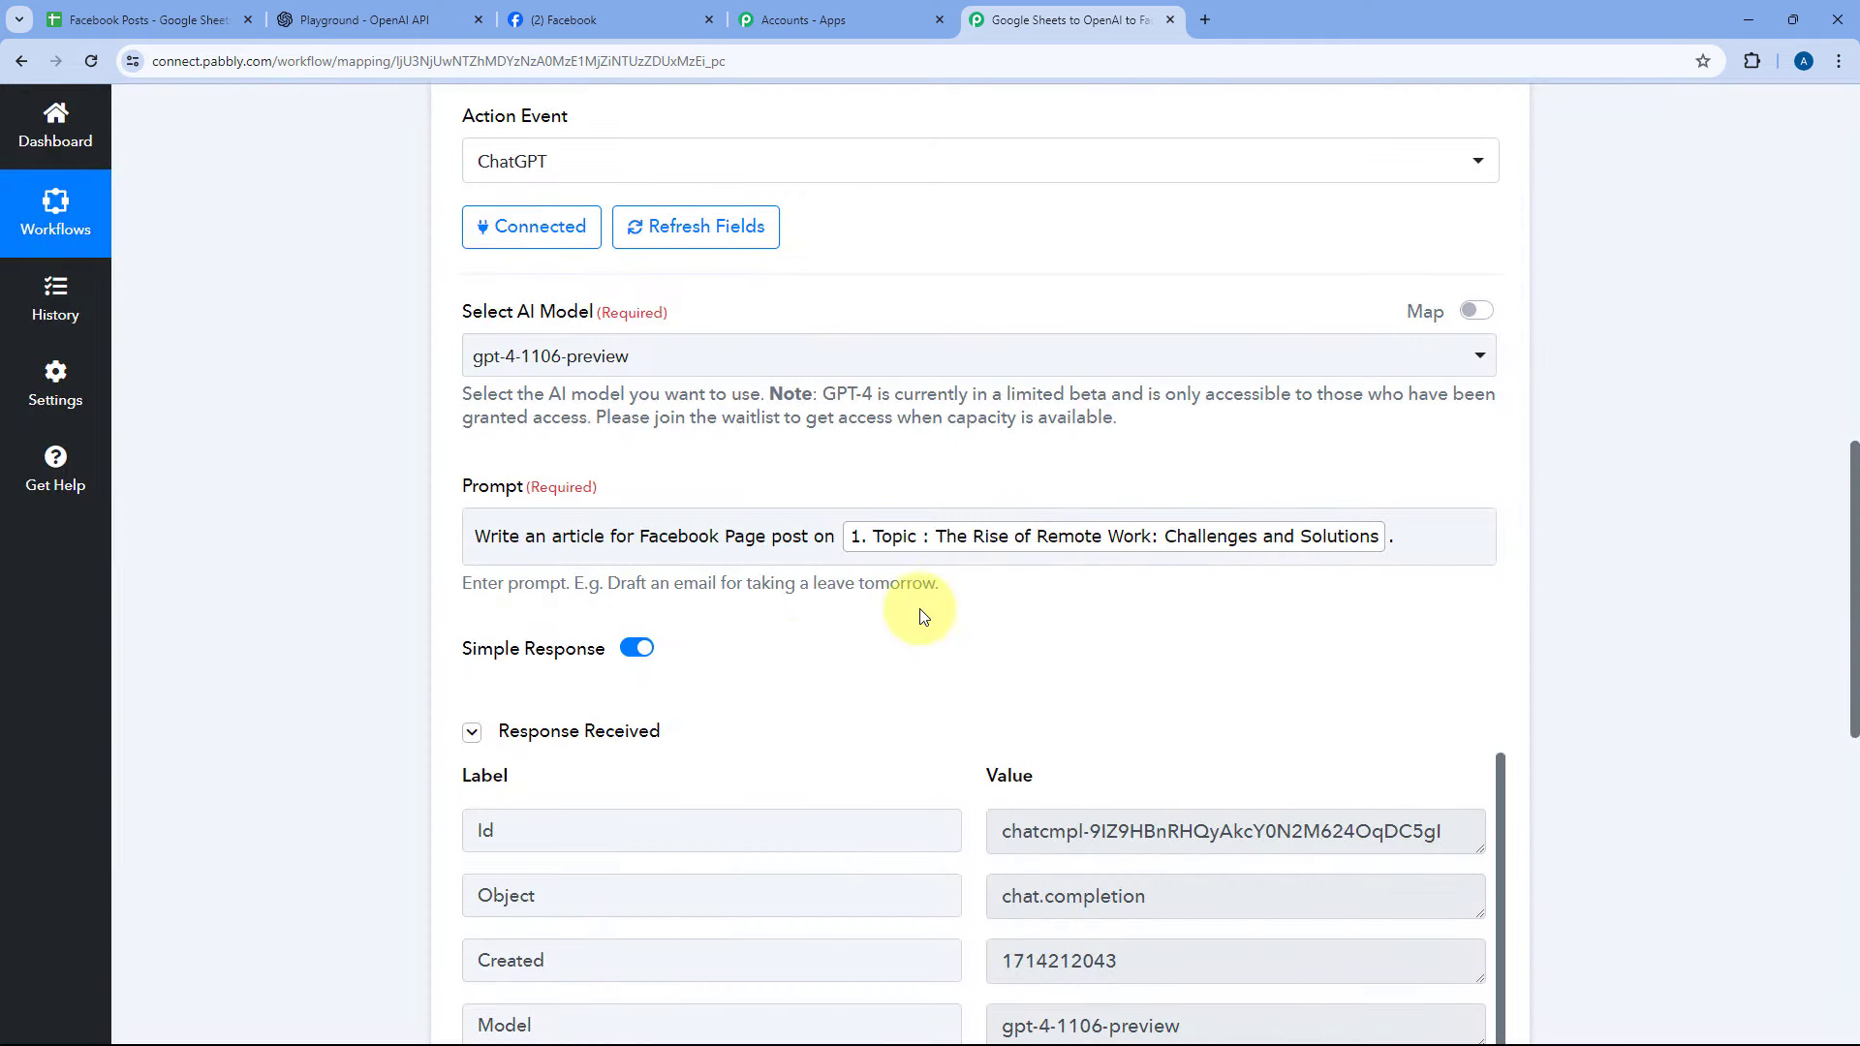
pyautogui.scroll(-2, 796, 608)
pyautogui.scroll(-5, 773, 505)
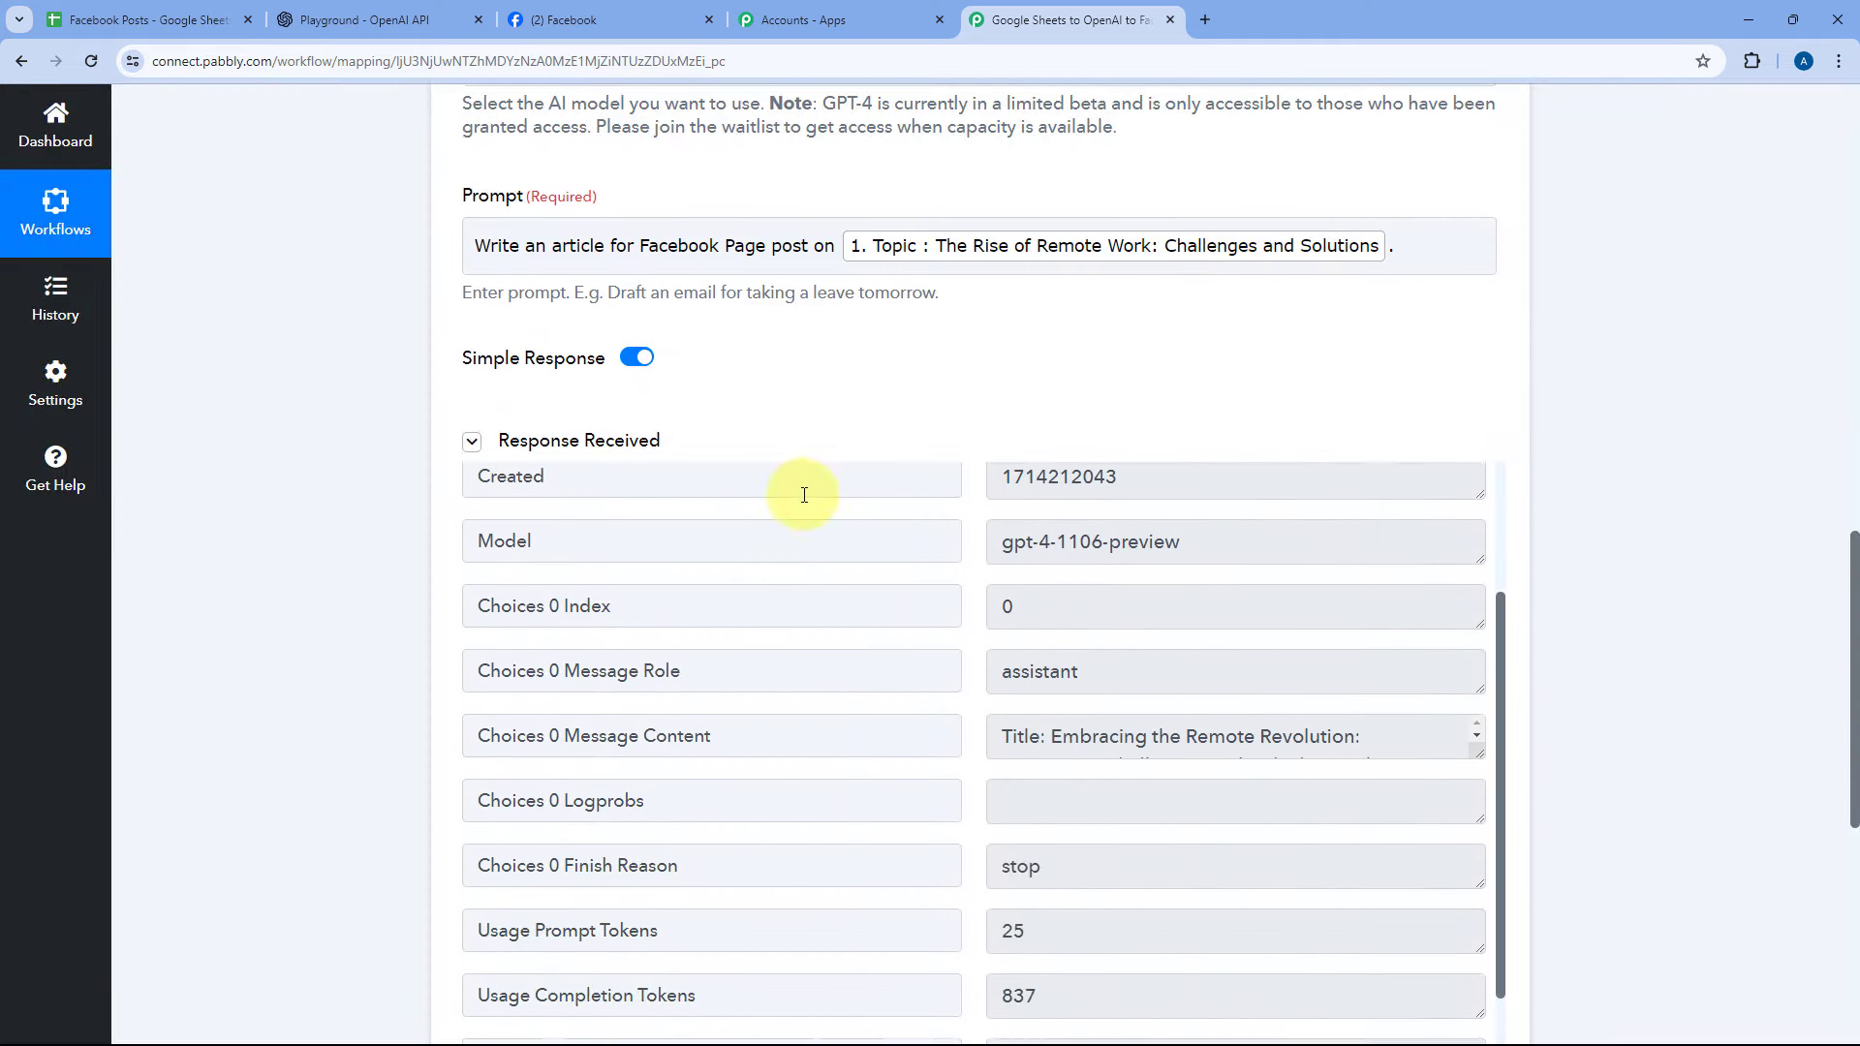
pyautogui.moveTo(758, 647); pyautogui.dragTo(573, 644)
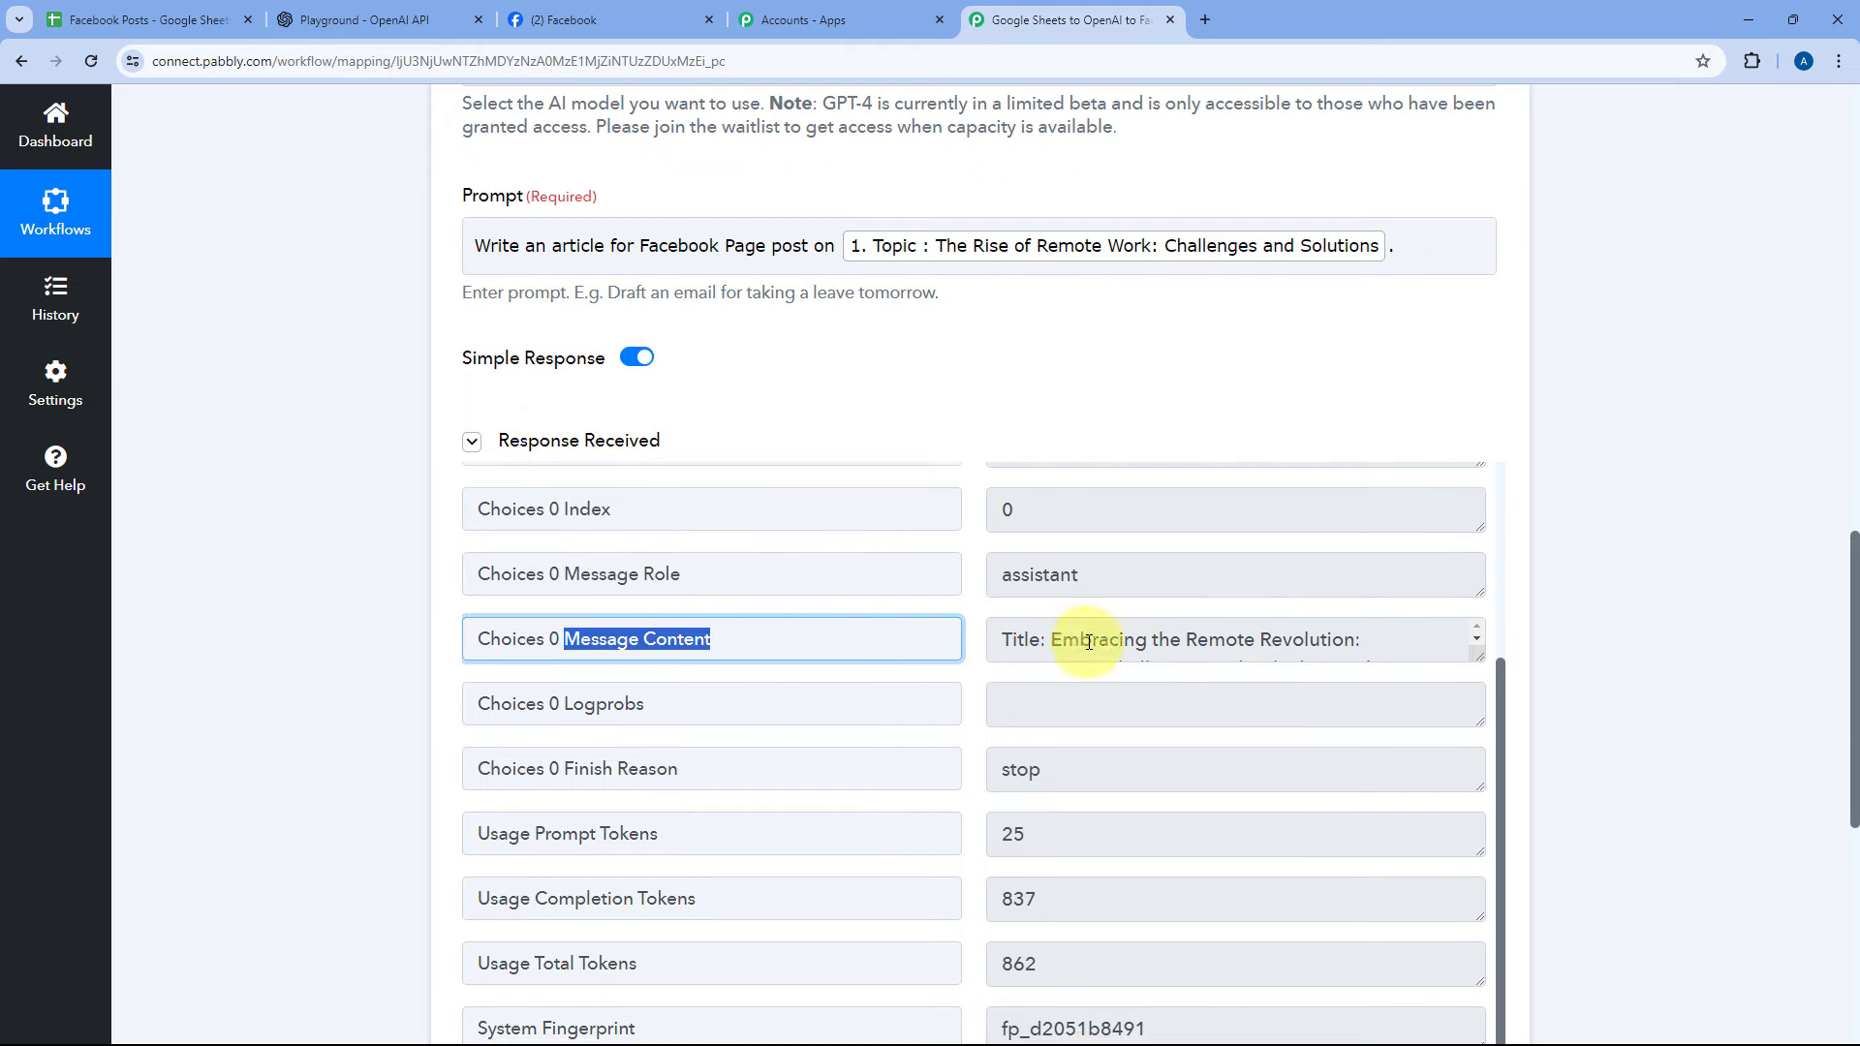
pyautogui.click(1417, 640)
pyautogui.moveTo(1478, 685); pyautogui.dragTo(1477, 902)
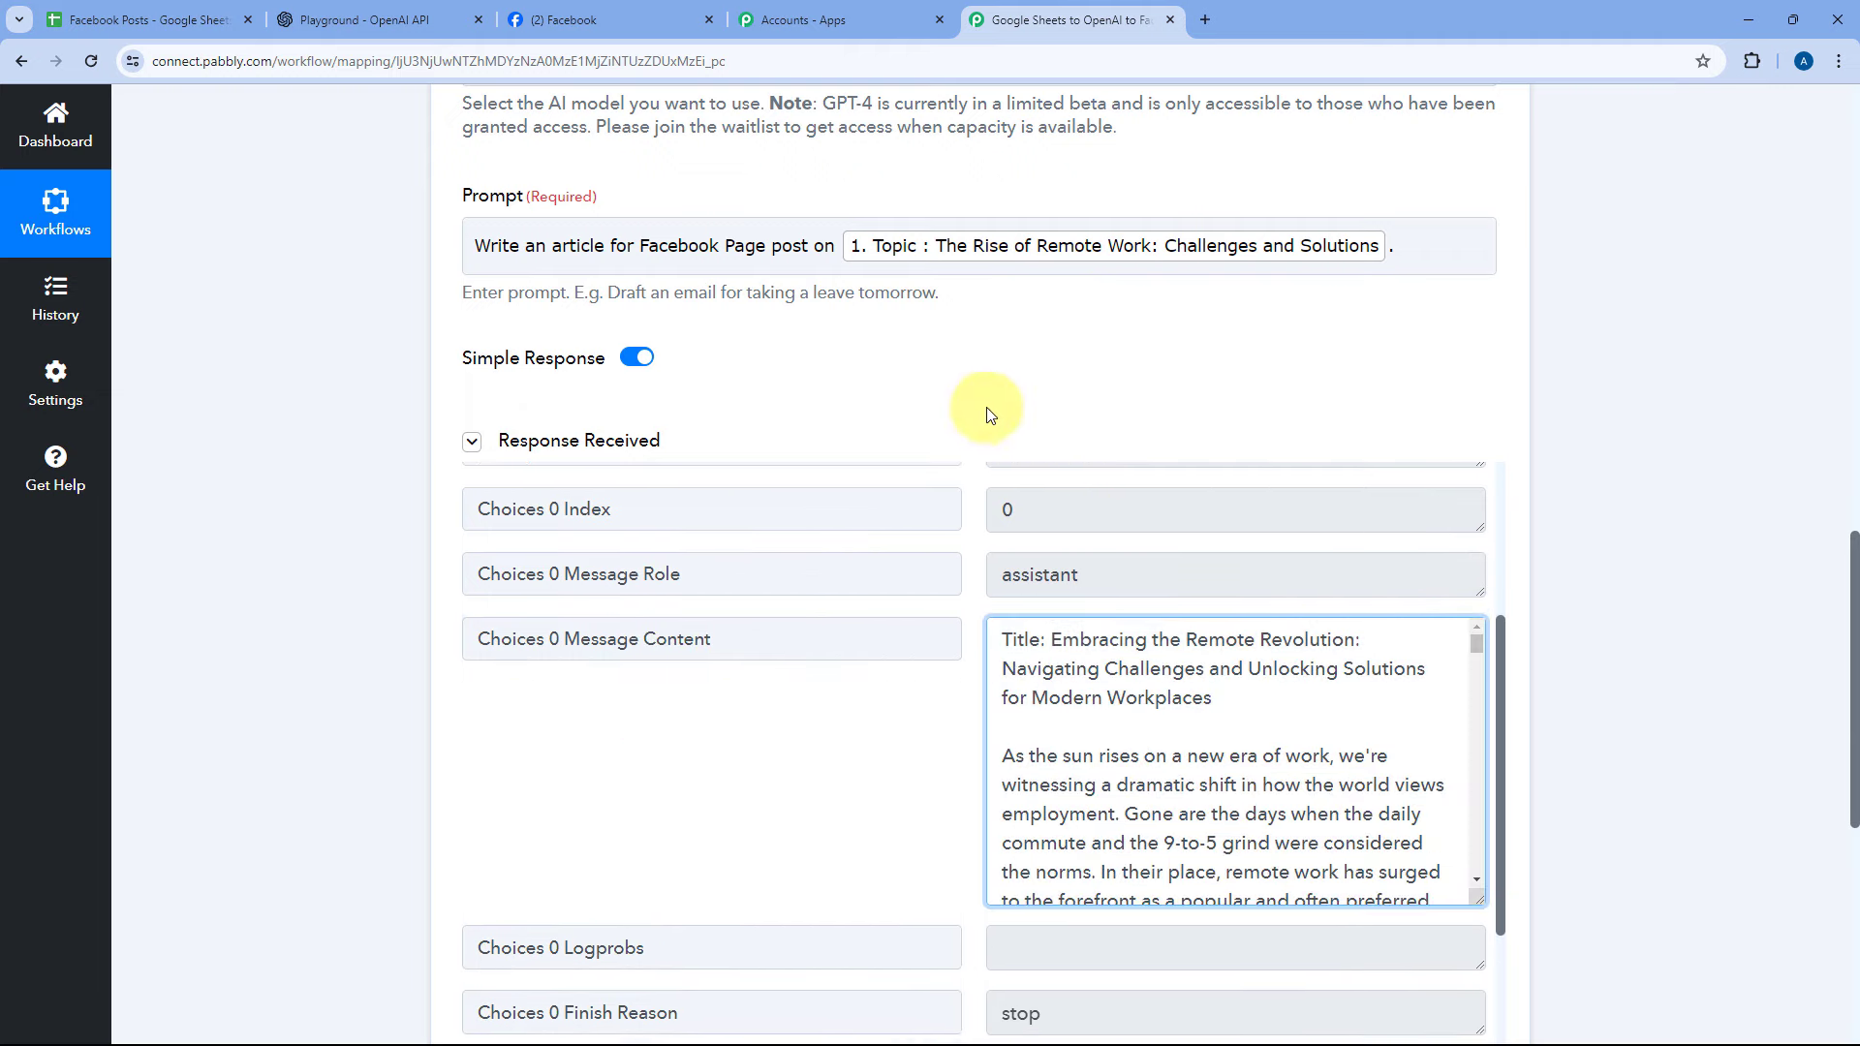
# - Read the generated article in the Choices 0 Message Content value from its title to its conclusion
pyautogui.scroll(-3, 996, 400)
pyautogui.moveTo(1003, 351); pyautogui.dragTo(1160, 442)
pyautogui.click(1007, 463)
pyautogui.click(1160, 442)
pyautogui.scroll(-5, 1066, 417)
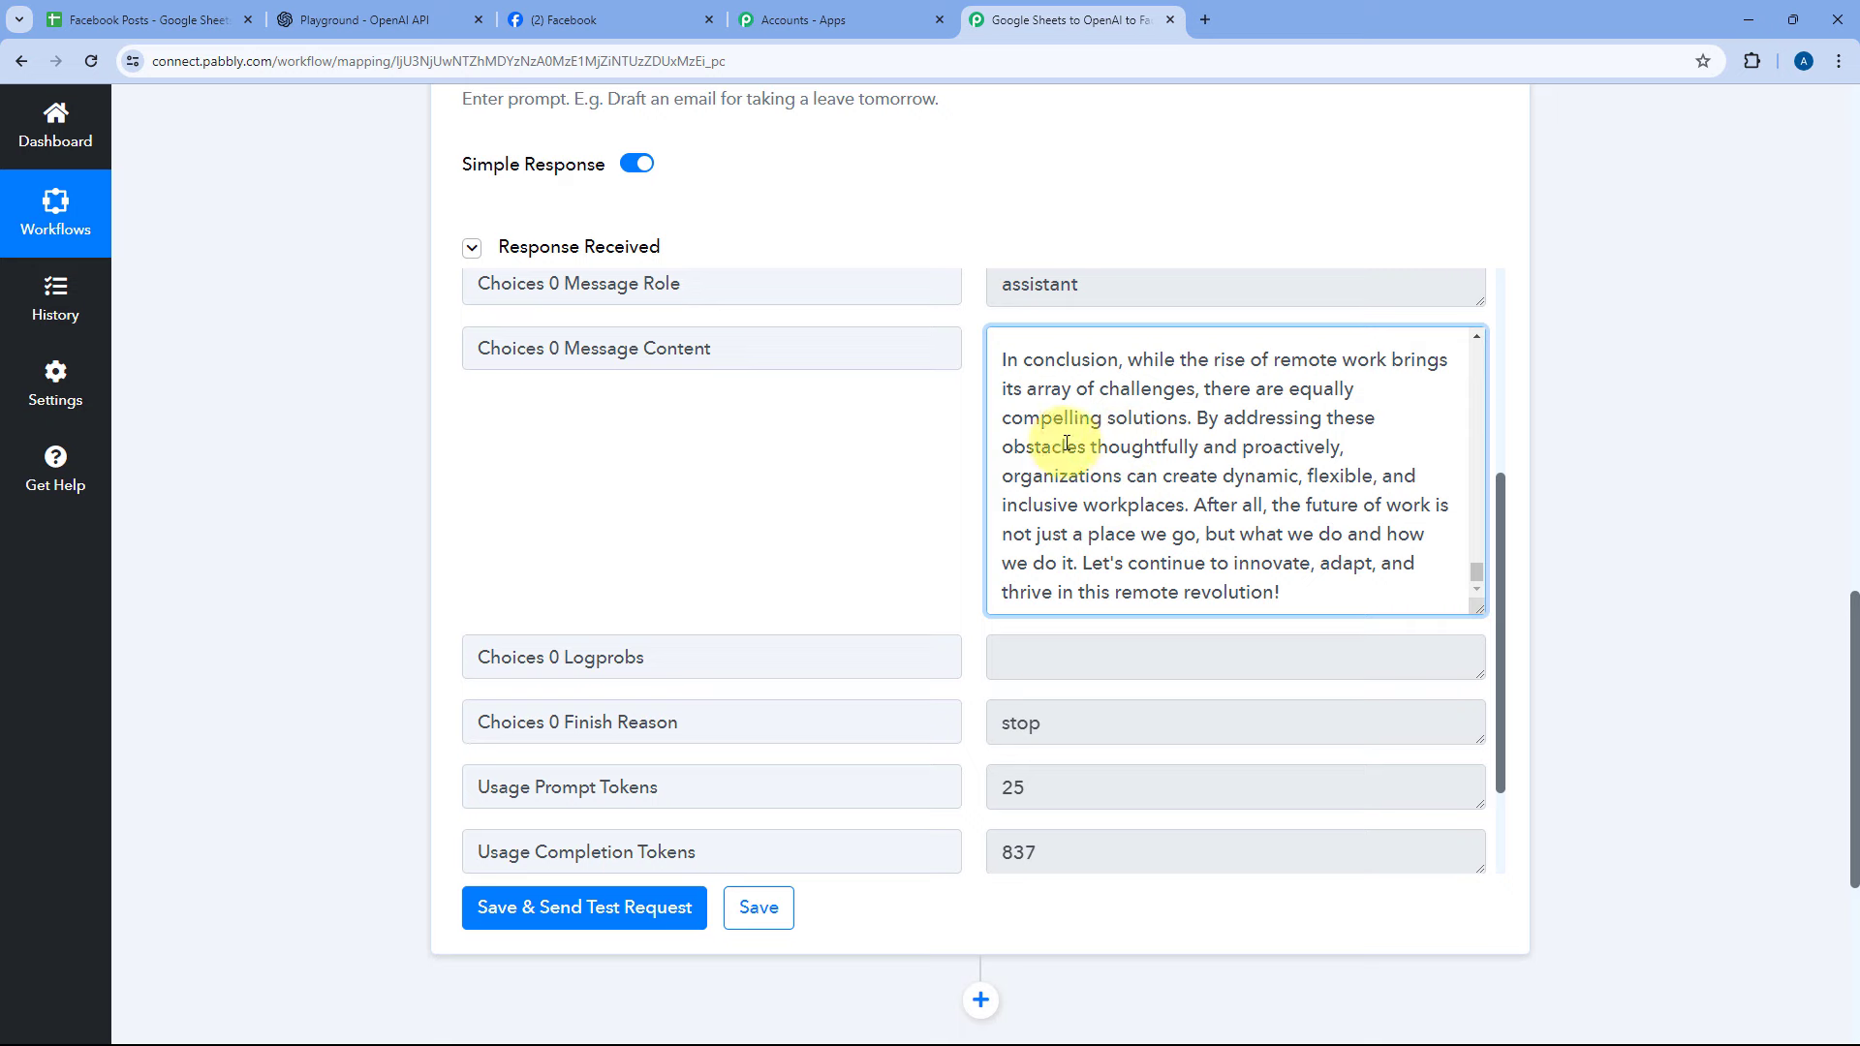
# - Collapse the finished ChatGPT step in the workflow
pyautogui.scroll(4, 967, 403)
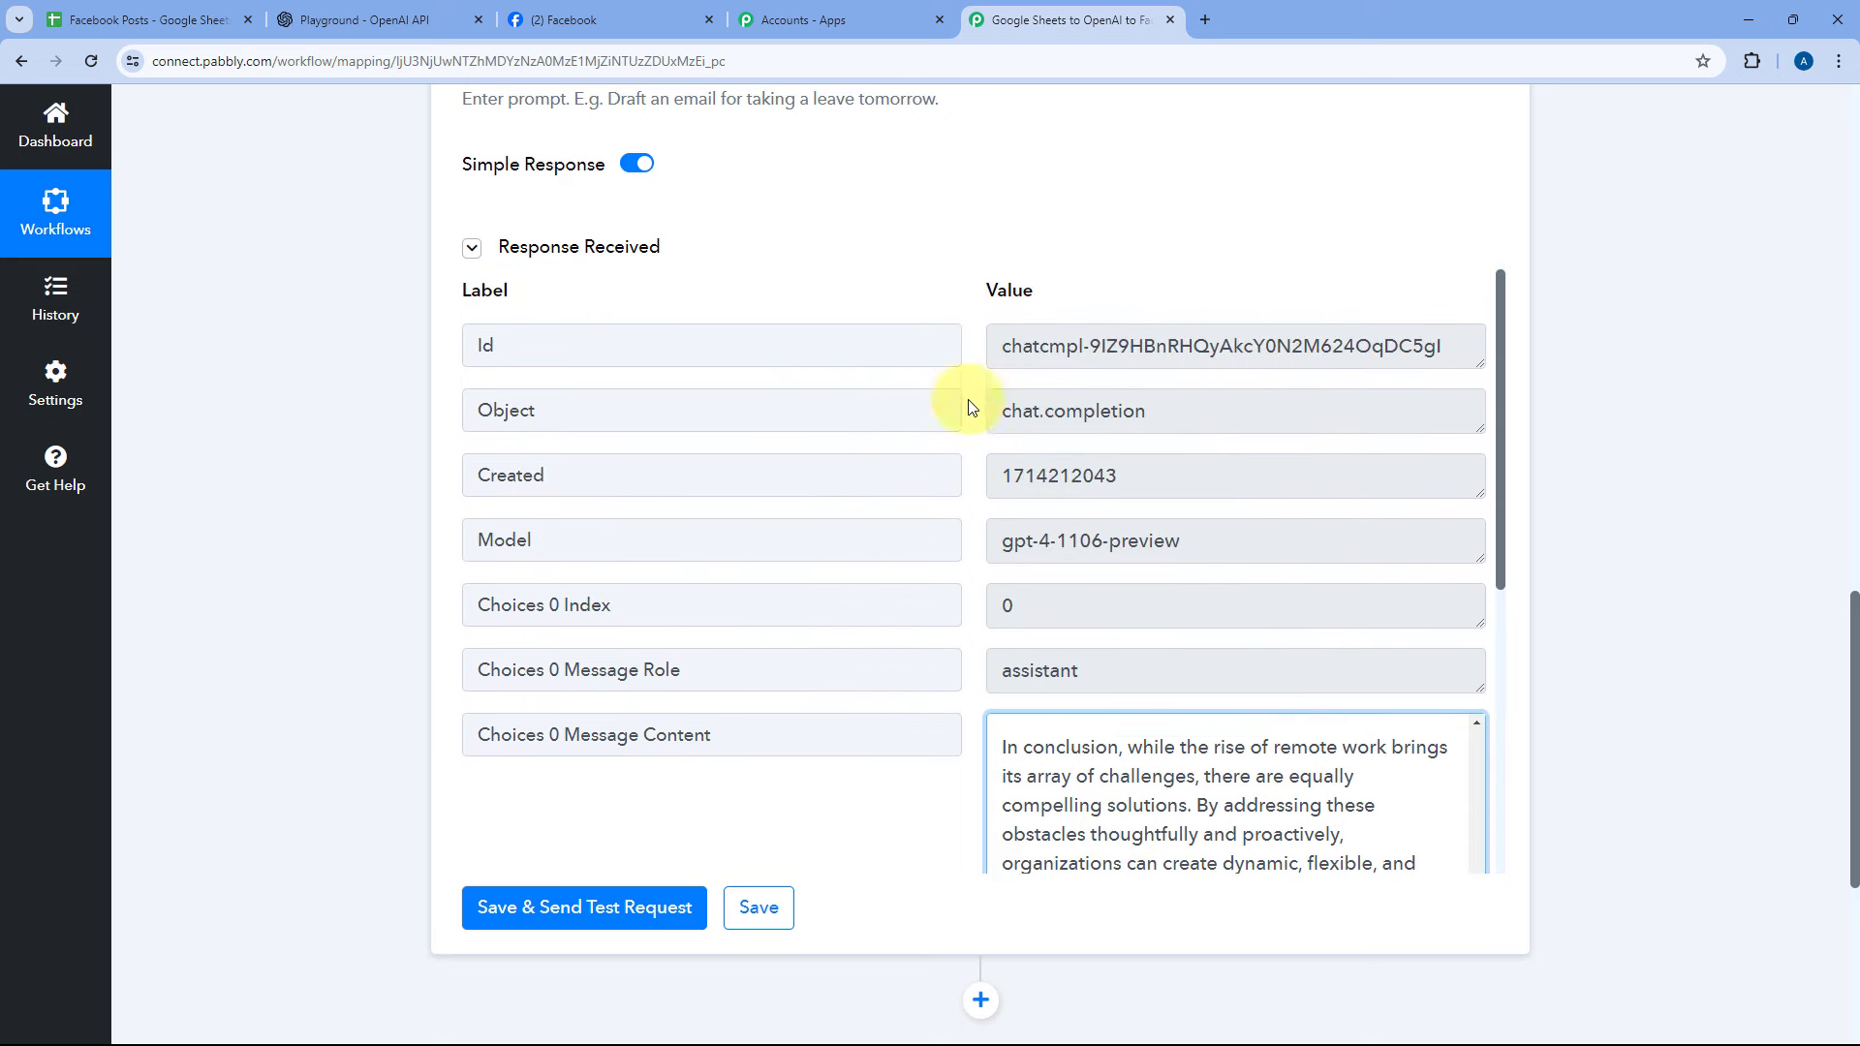
pyautogui.scroll(10, 963, 387)
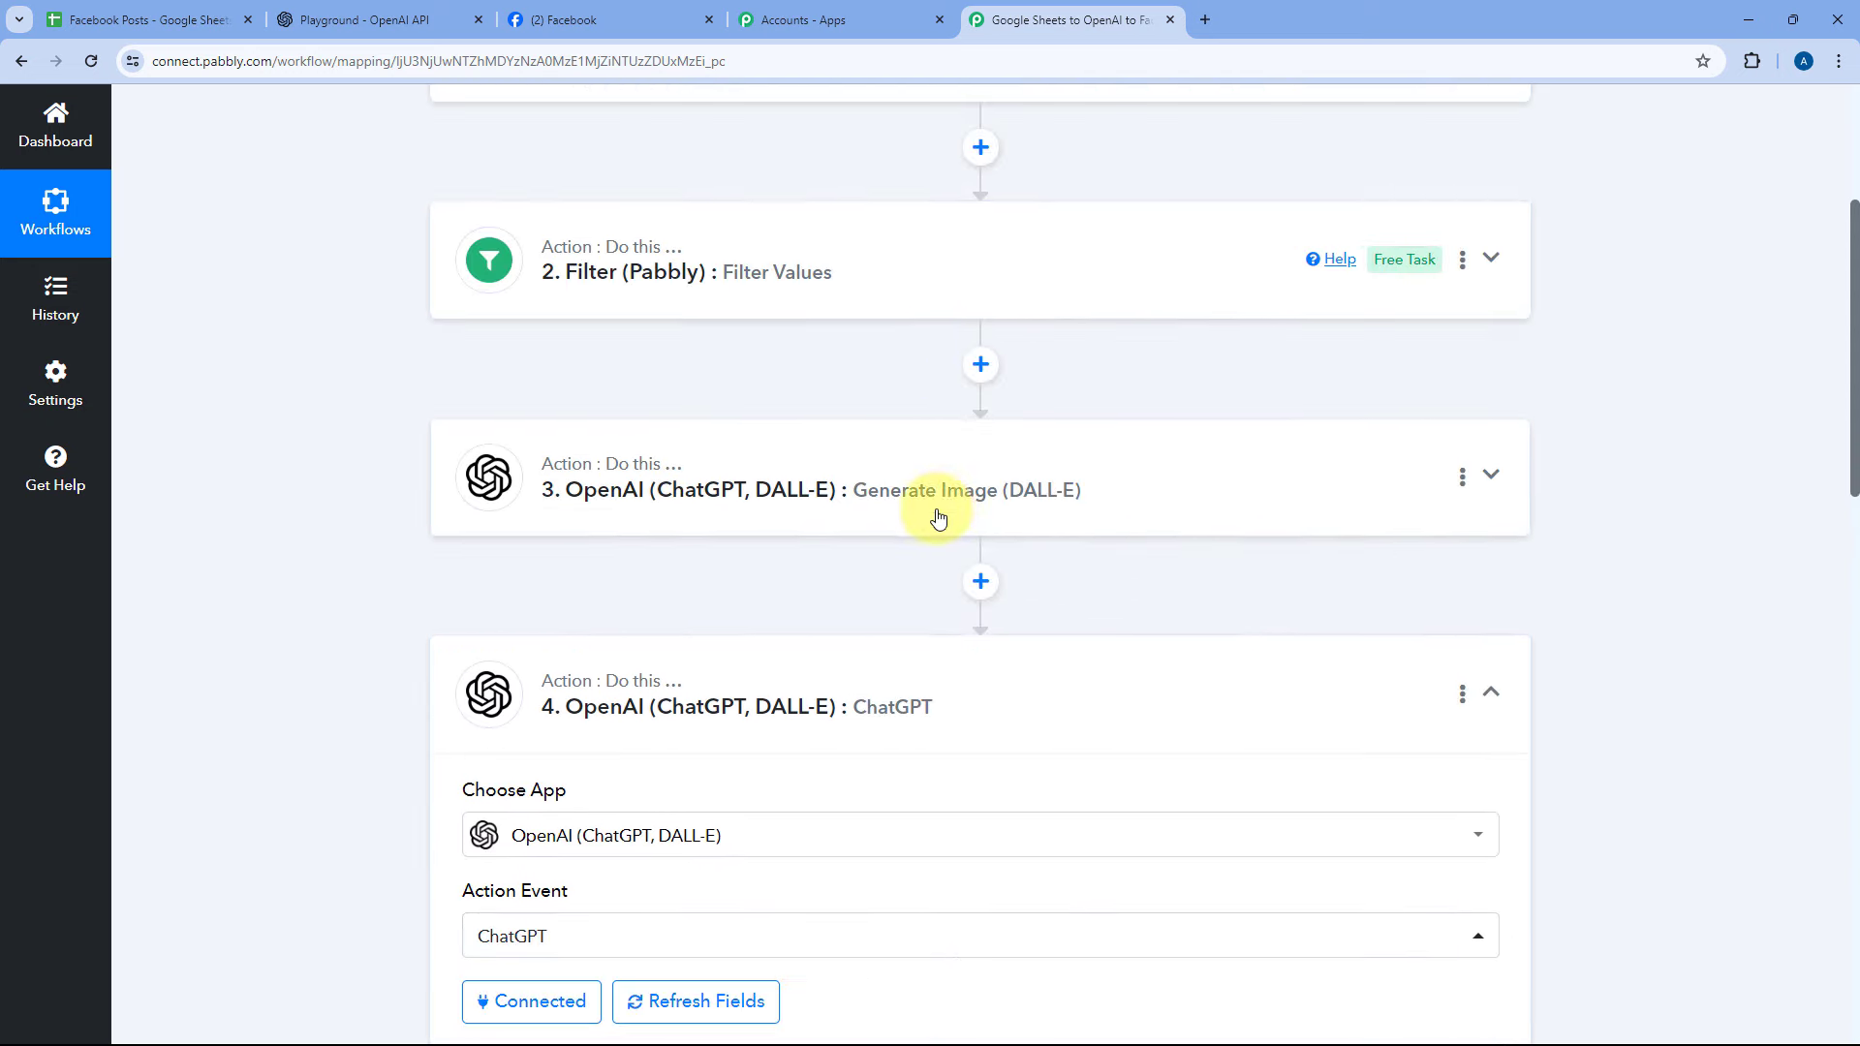
pyautogui.scroll(-3, 937, 518)
pyautogui.click(902, 407)
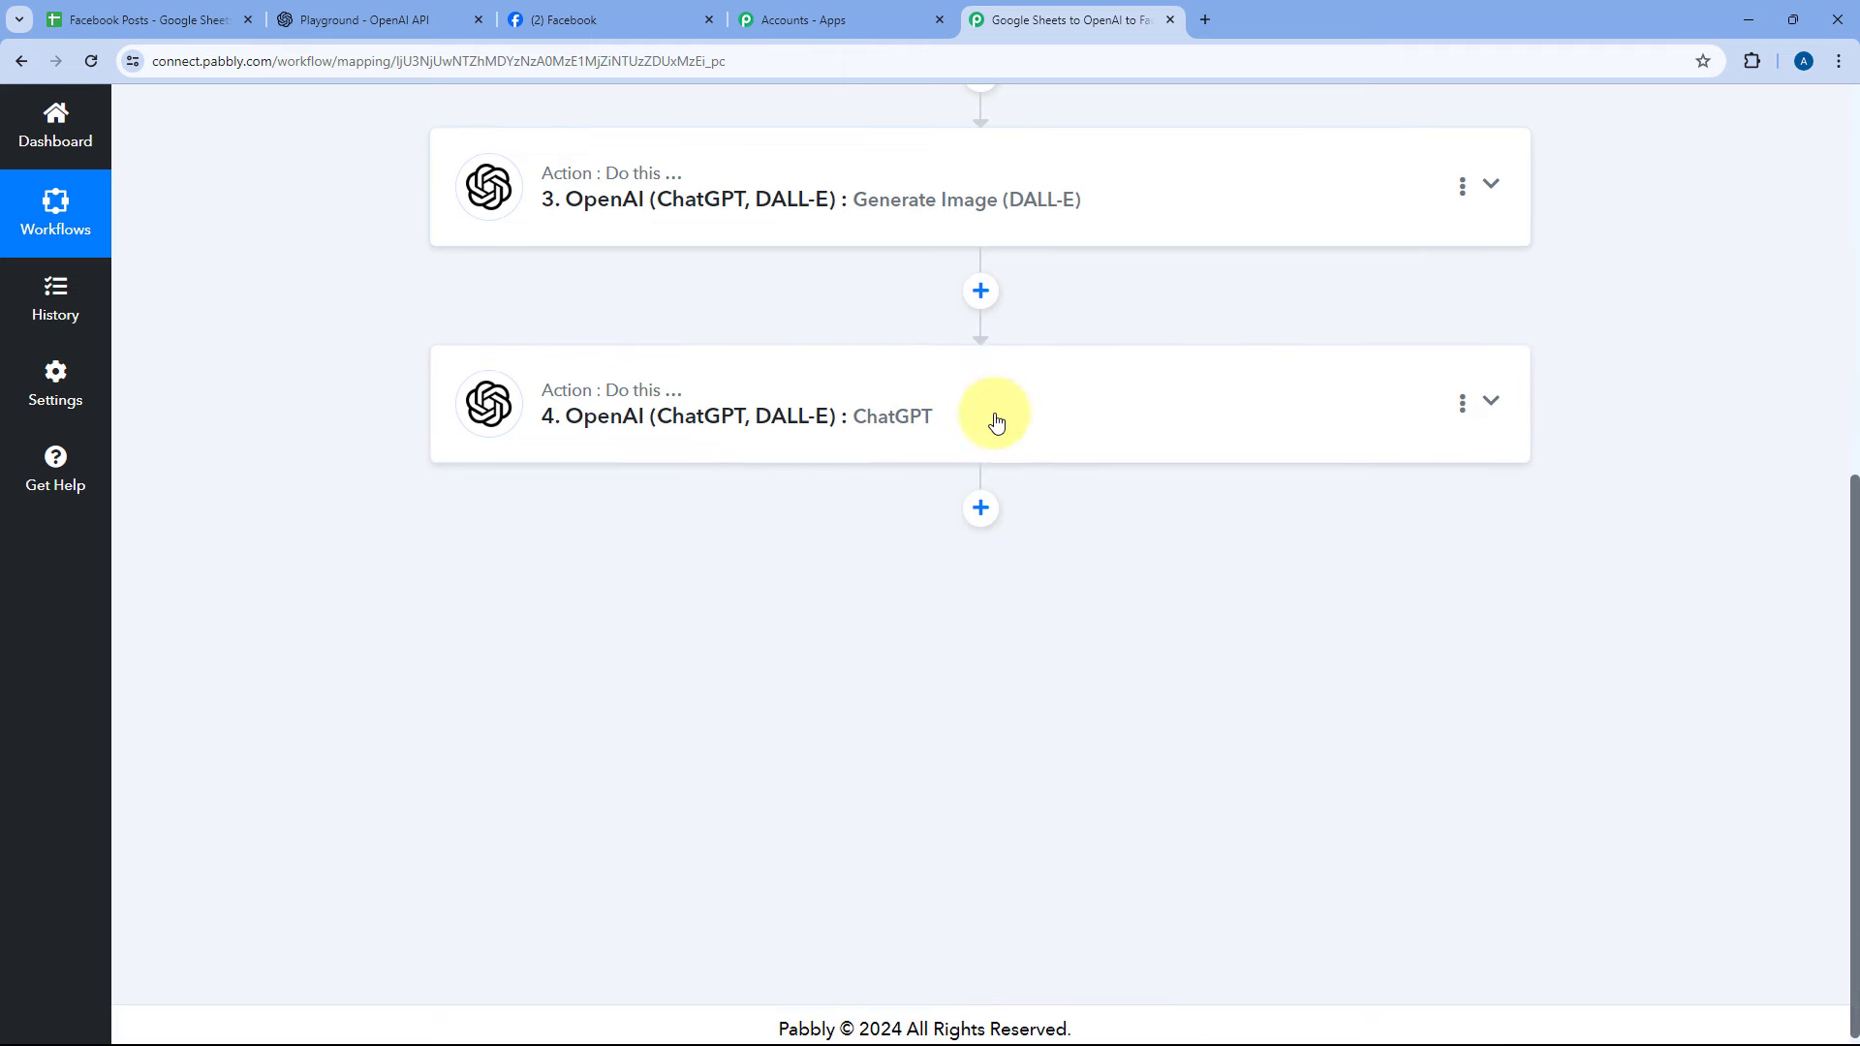
# - Review the Date and Time entries in row 2 of the Facebook Posts spreadsheet, and return to the Pabbly Connect workflow
pyautogui.click(216, 18)
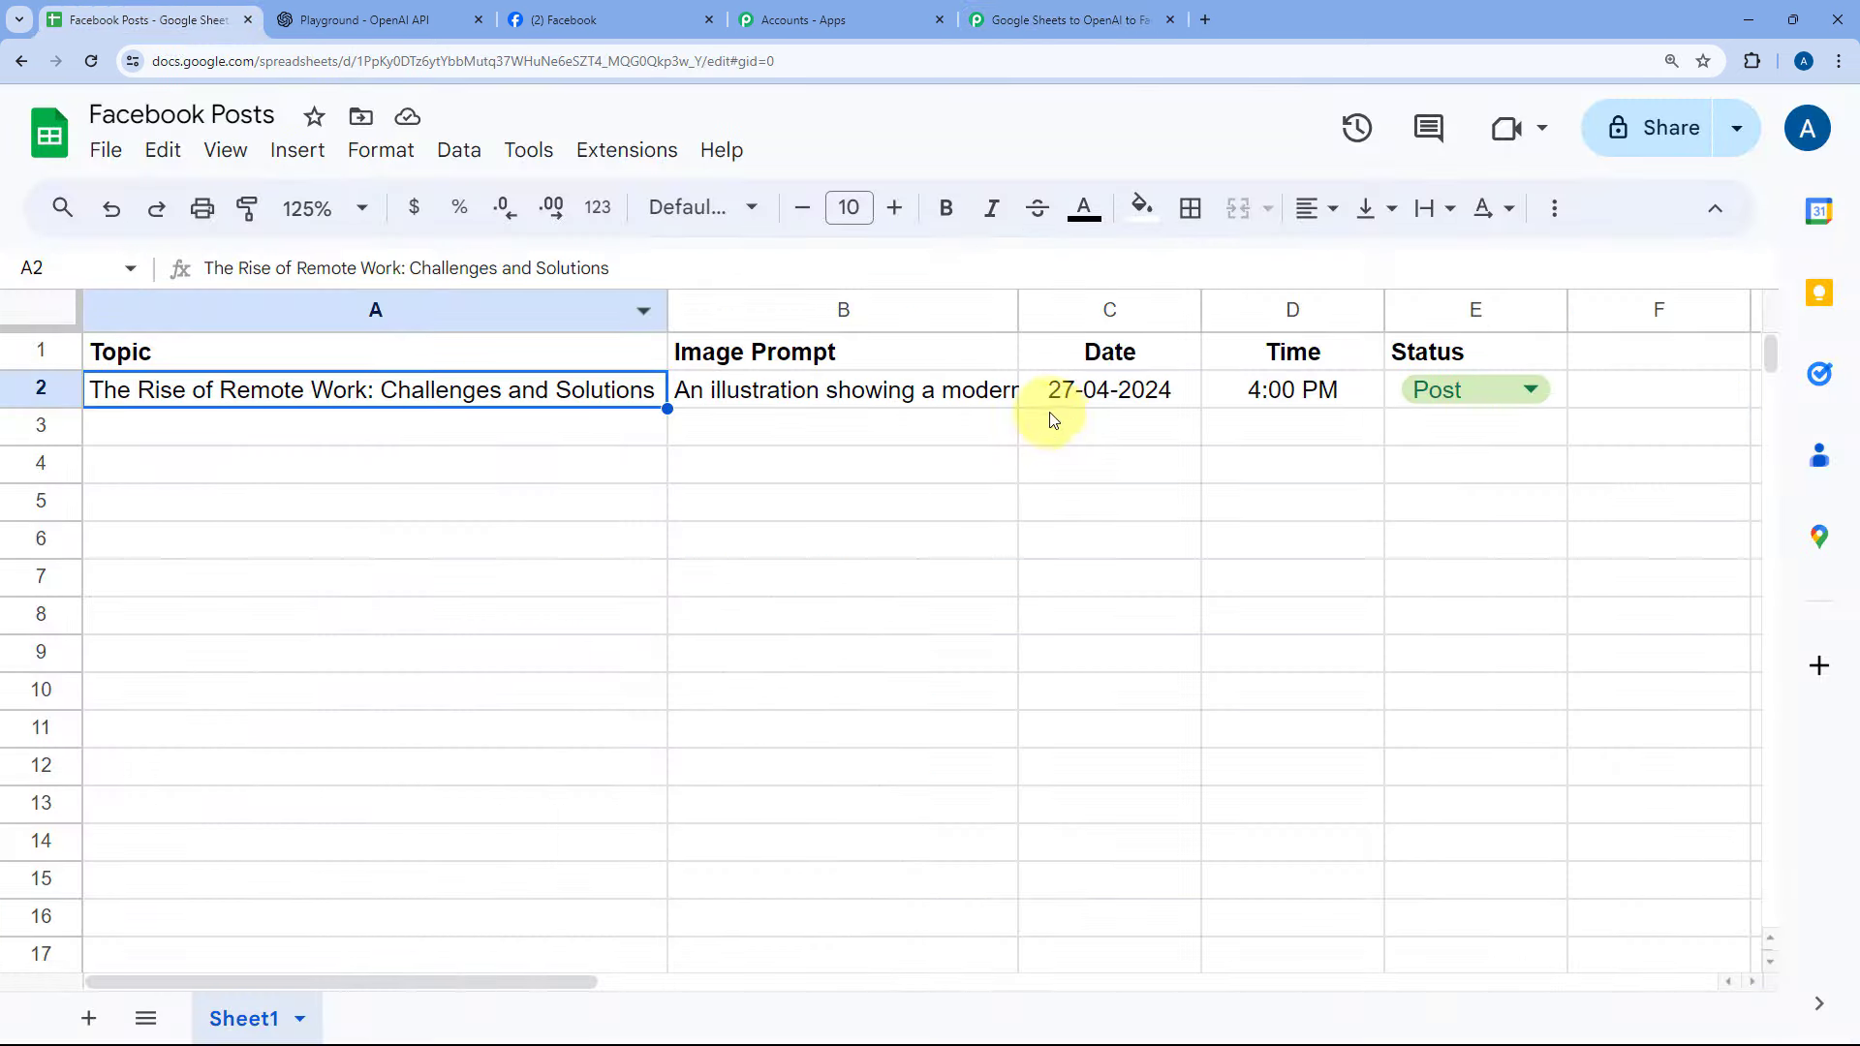
pyautogui.moveTo(1101, 390); pyautogui.dragTo(1310, 407)
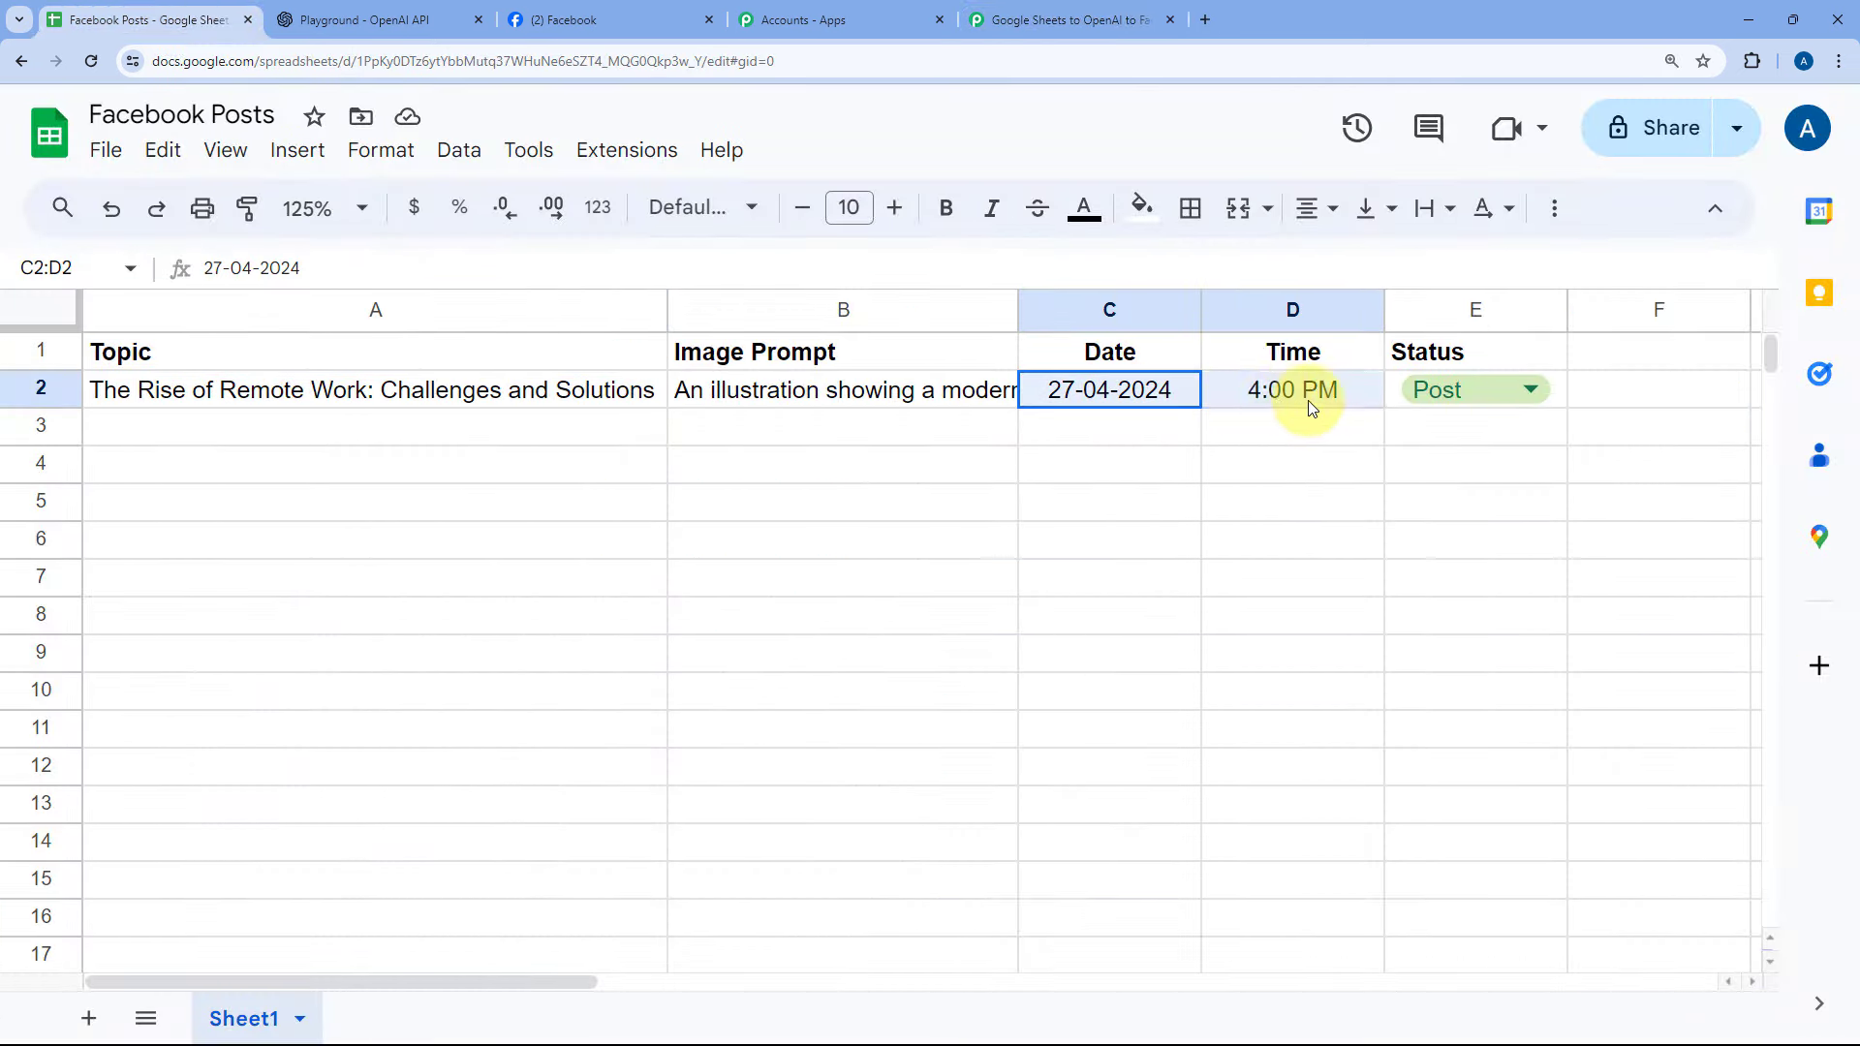
pyautogui.click(1135, 401)
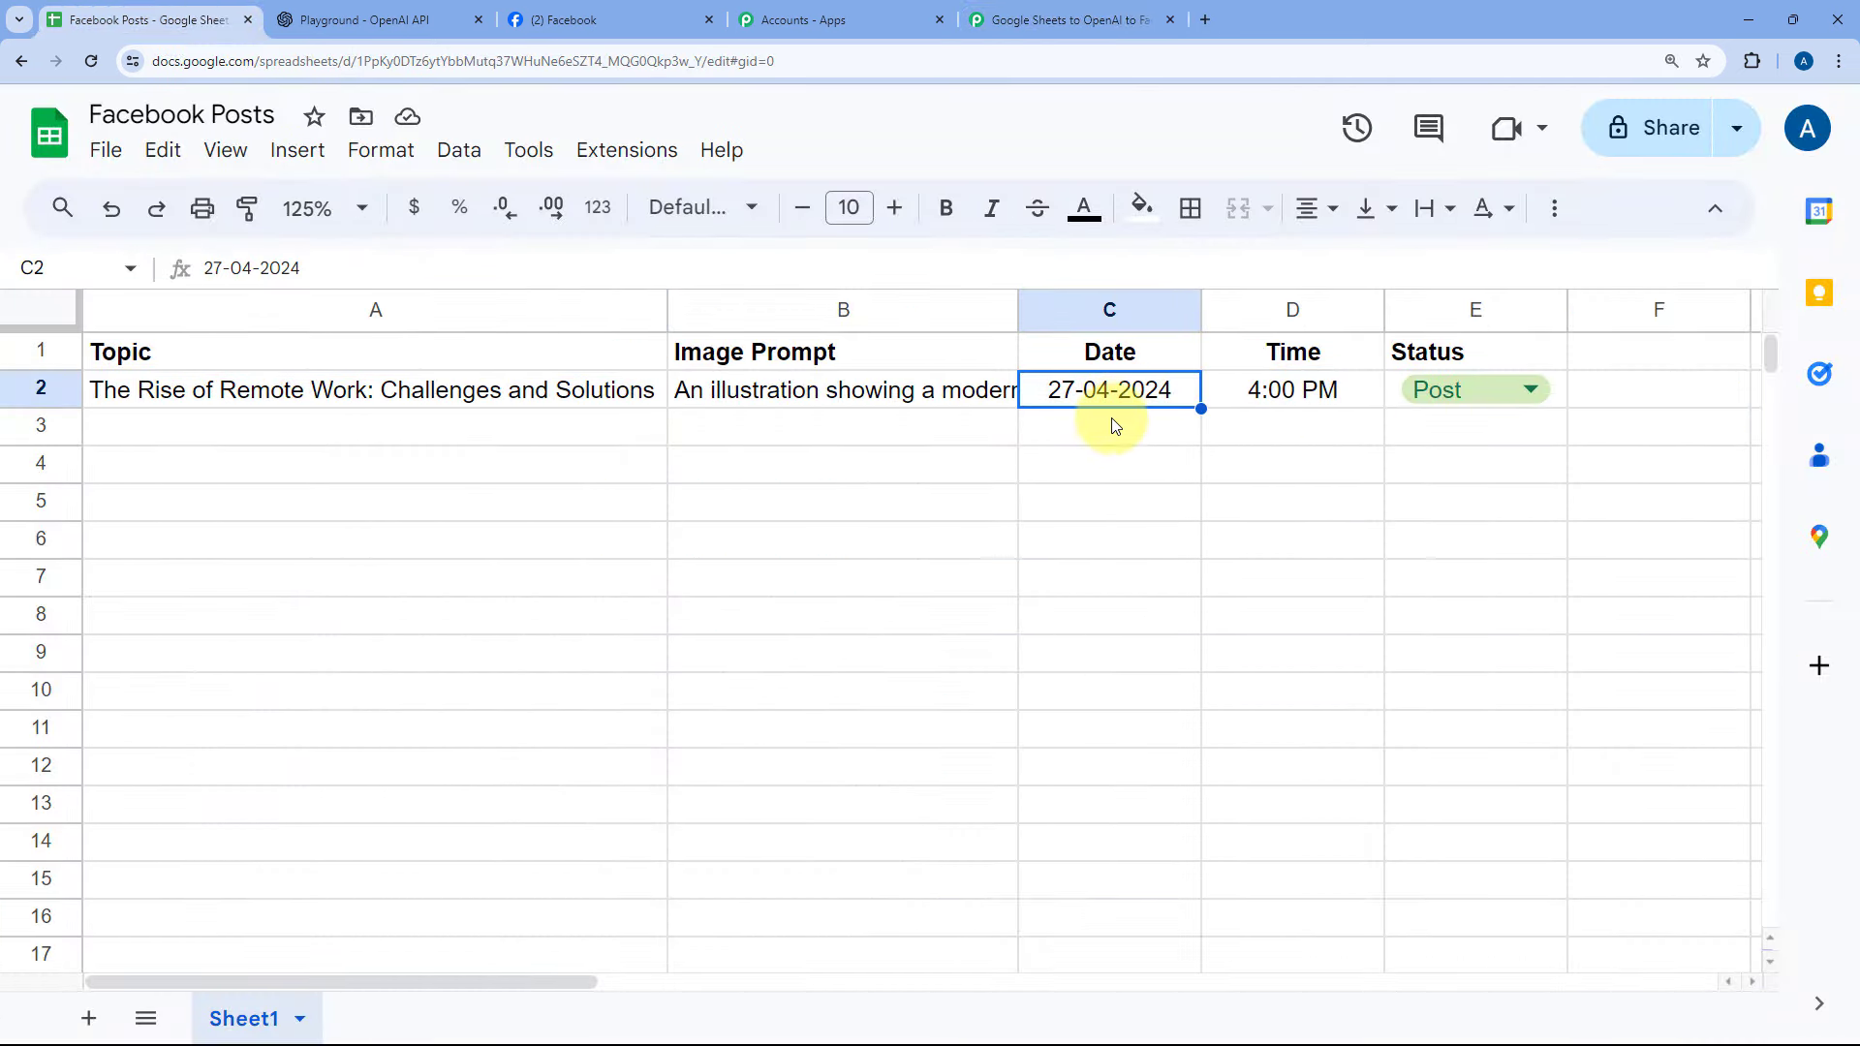
pyautogui.click(1071, 14)
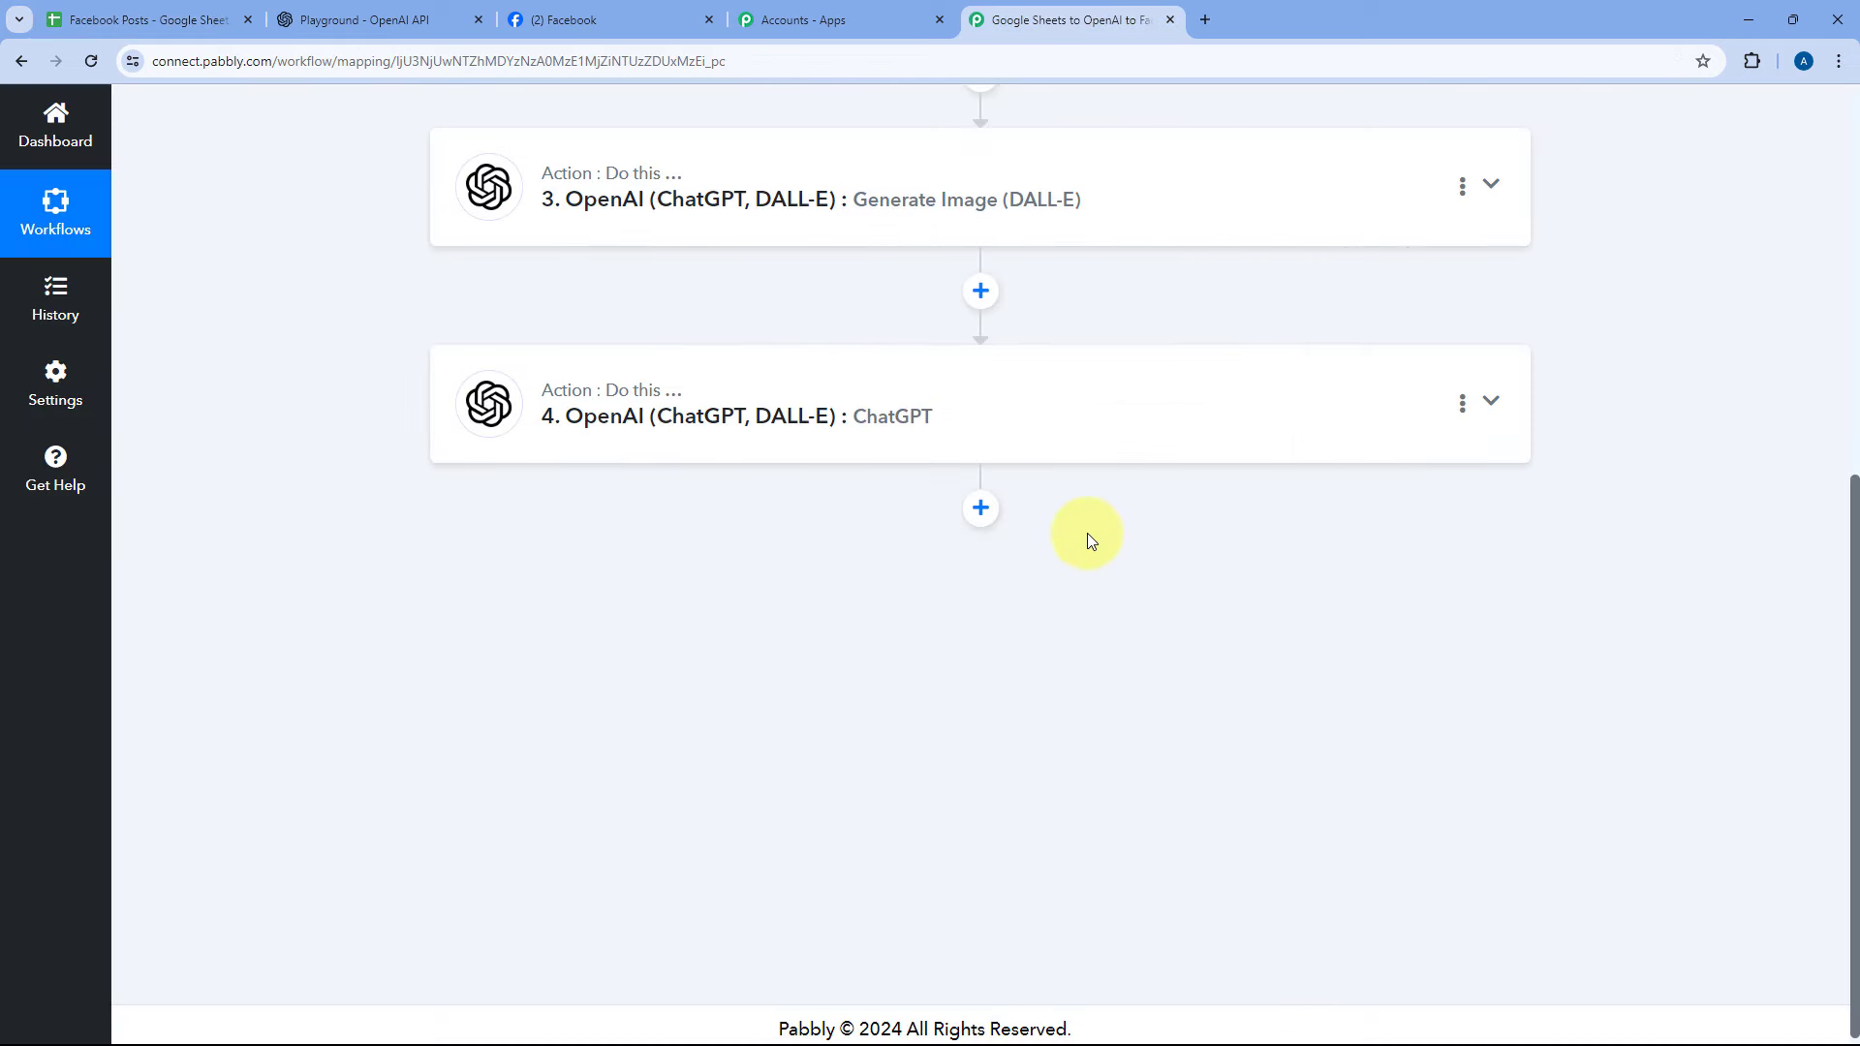
pyautogui.click(161, 12)
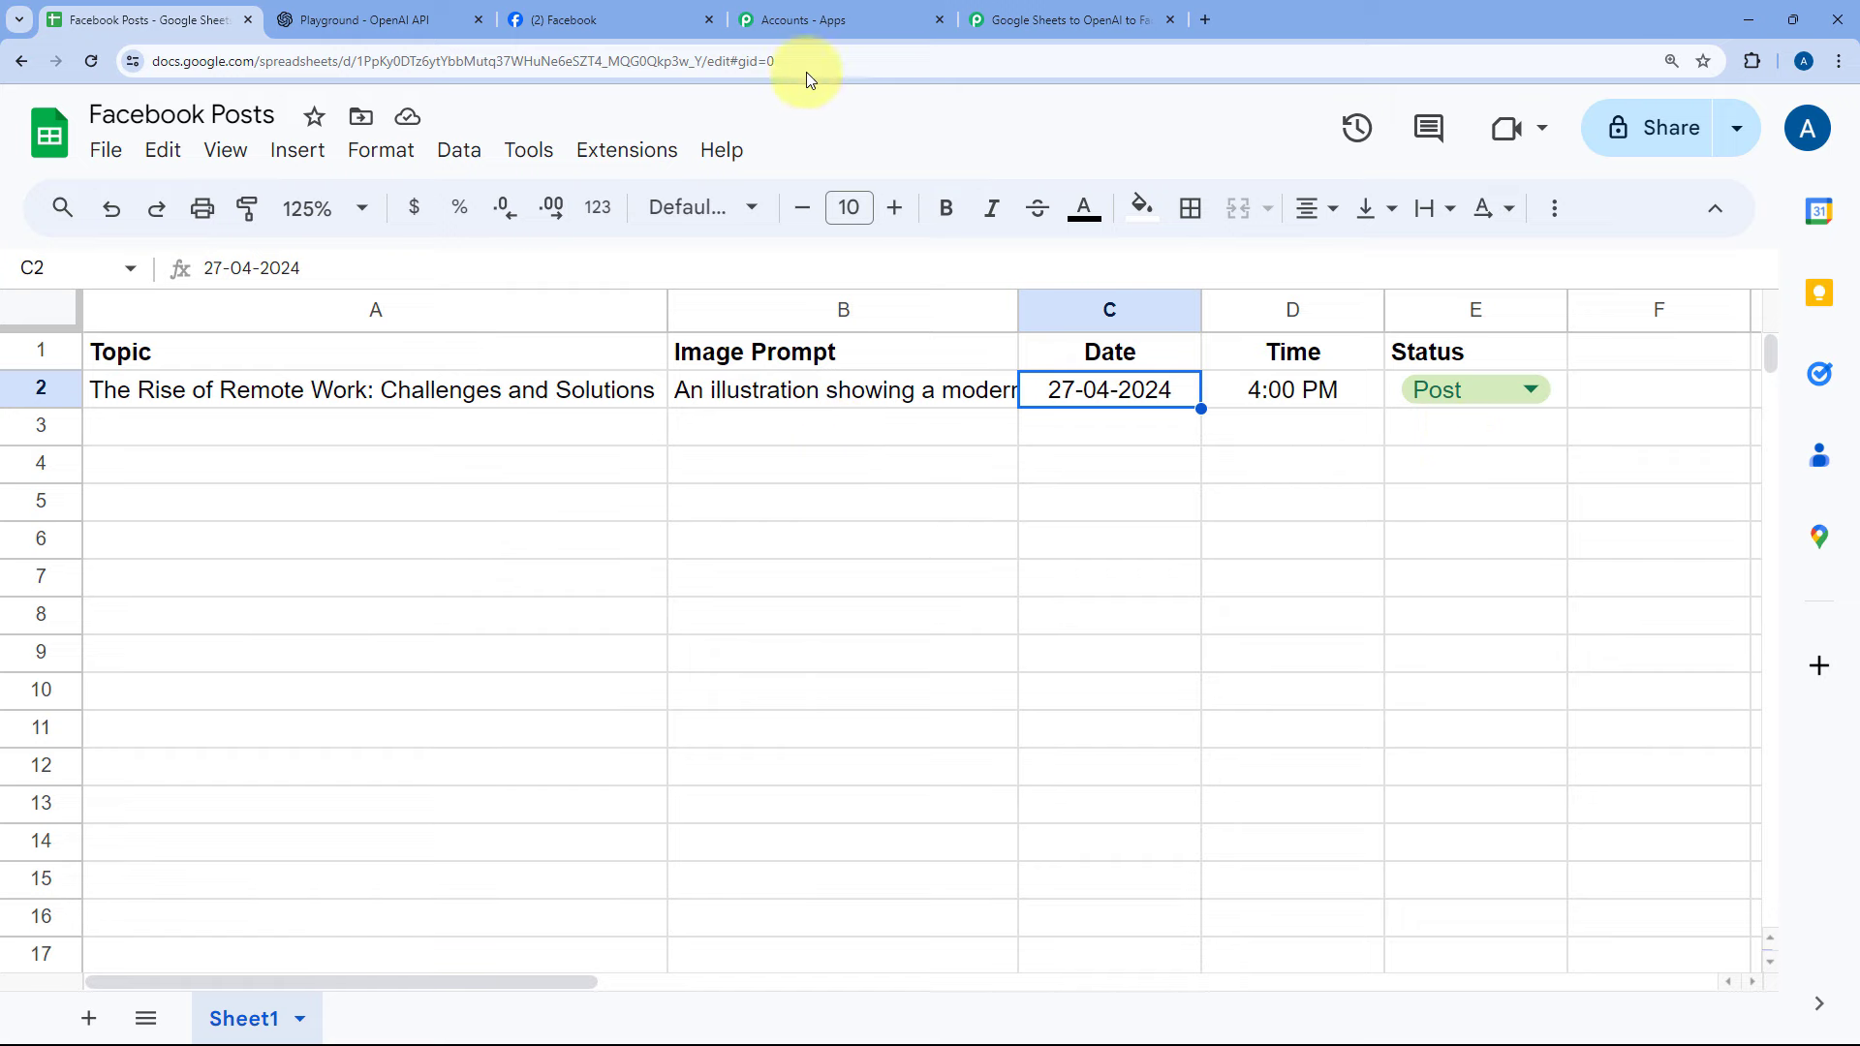
pyautogui.click(1051, 14)
pyautogui.click(135, 13)
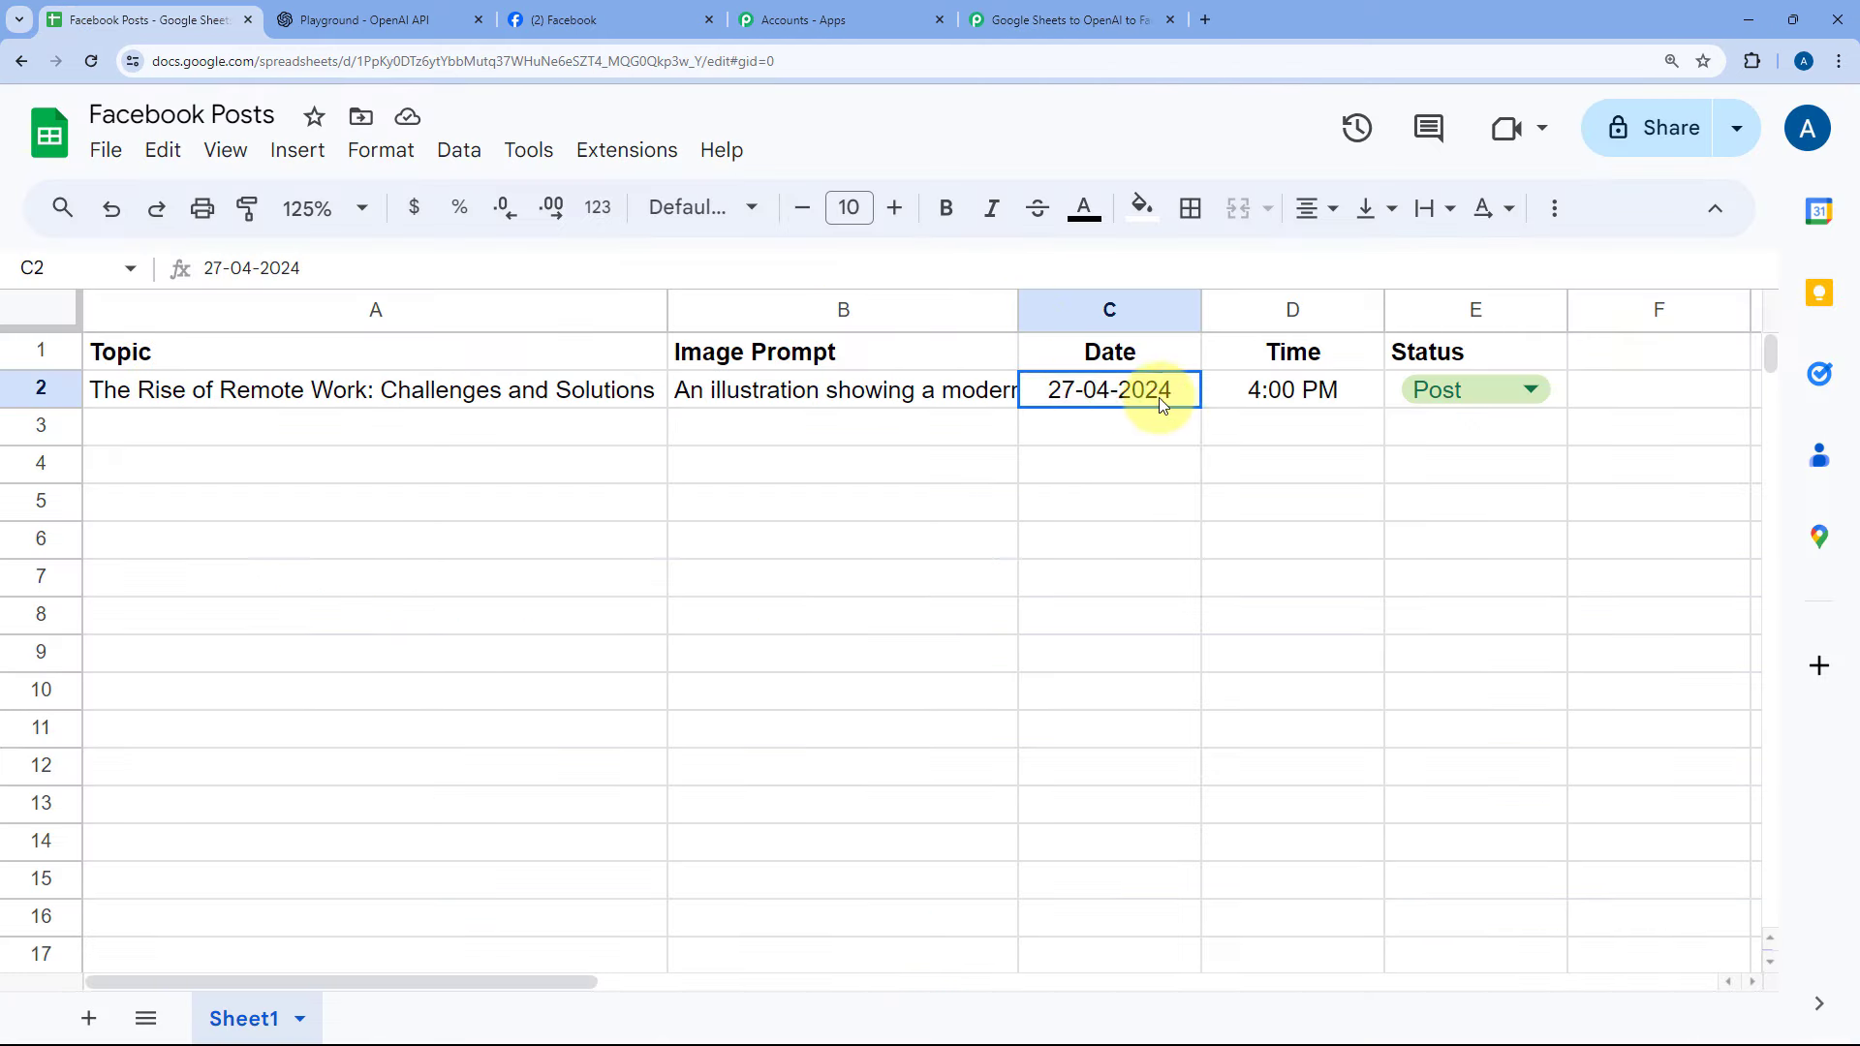
pyautogui.hotkey('shift', 'Right')
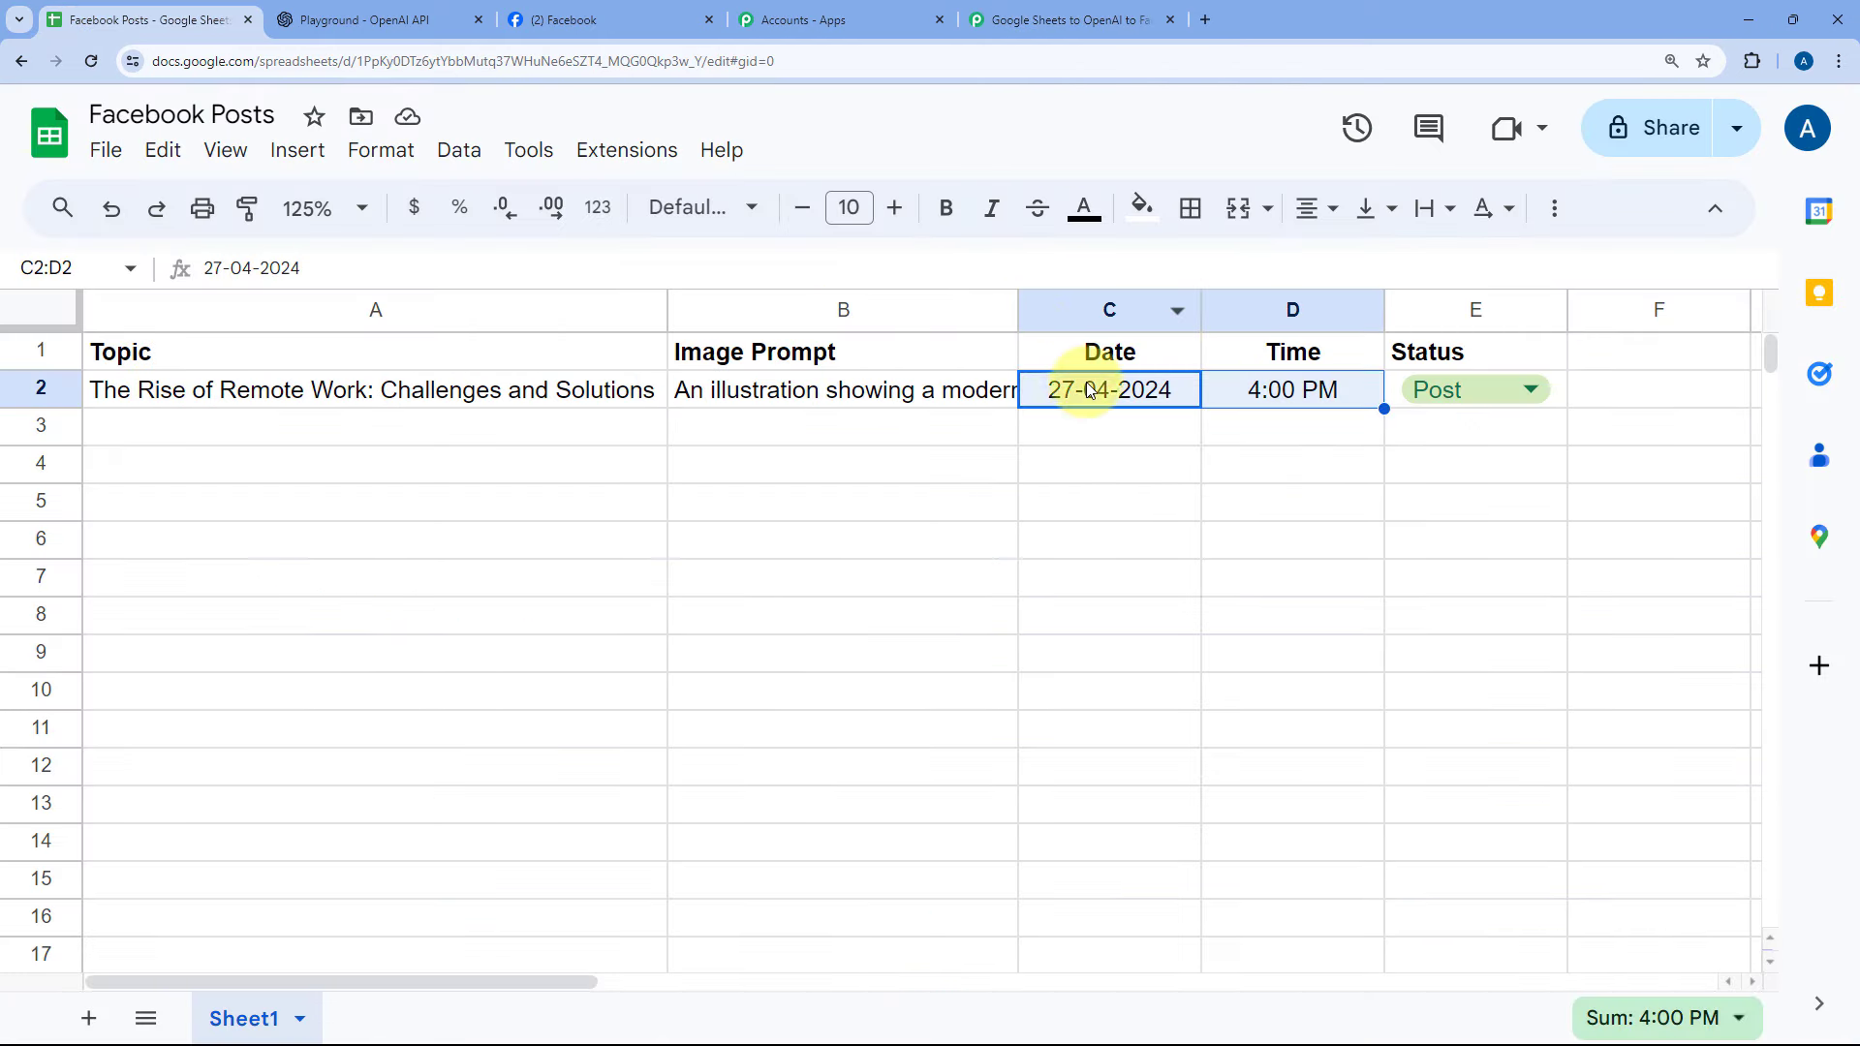
pyautogui.click(1056, 11)
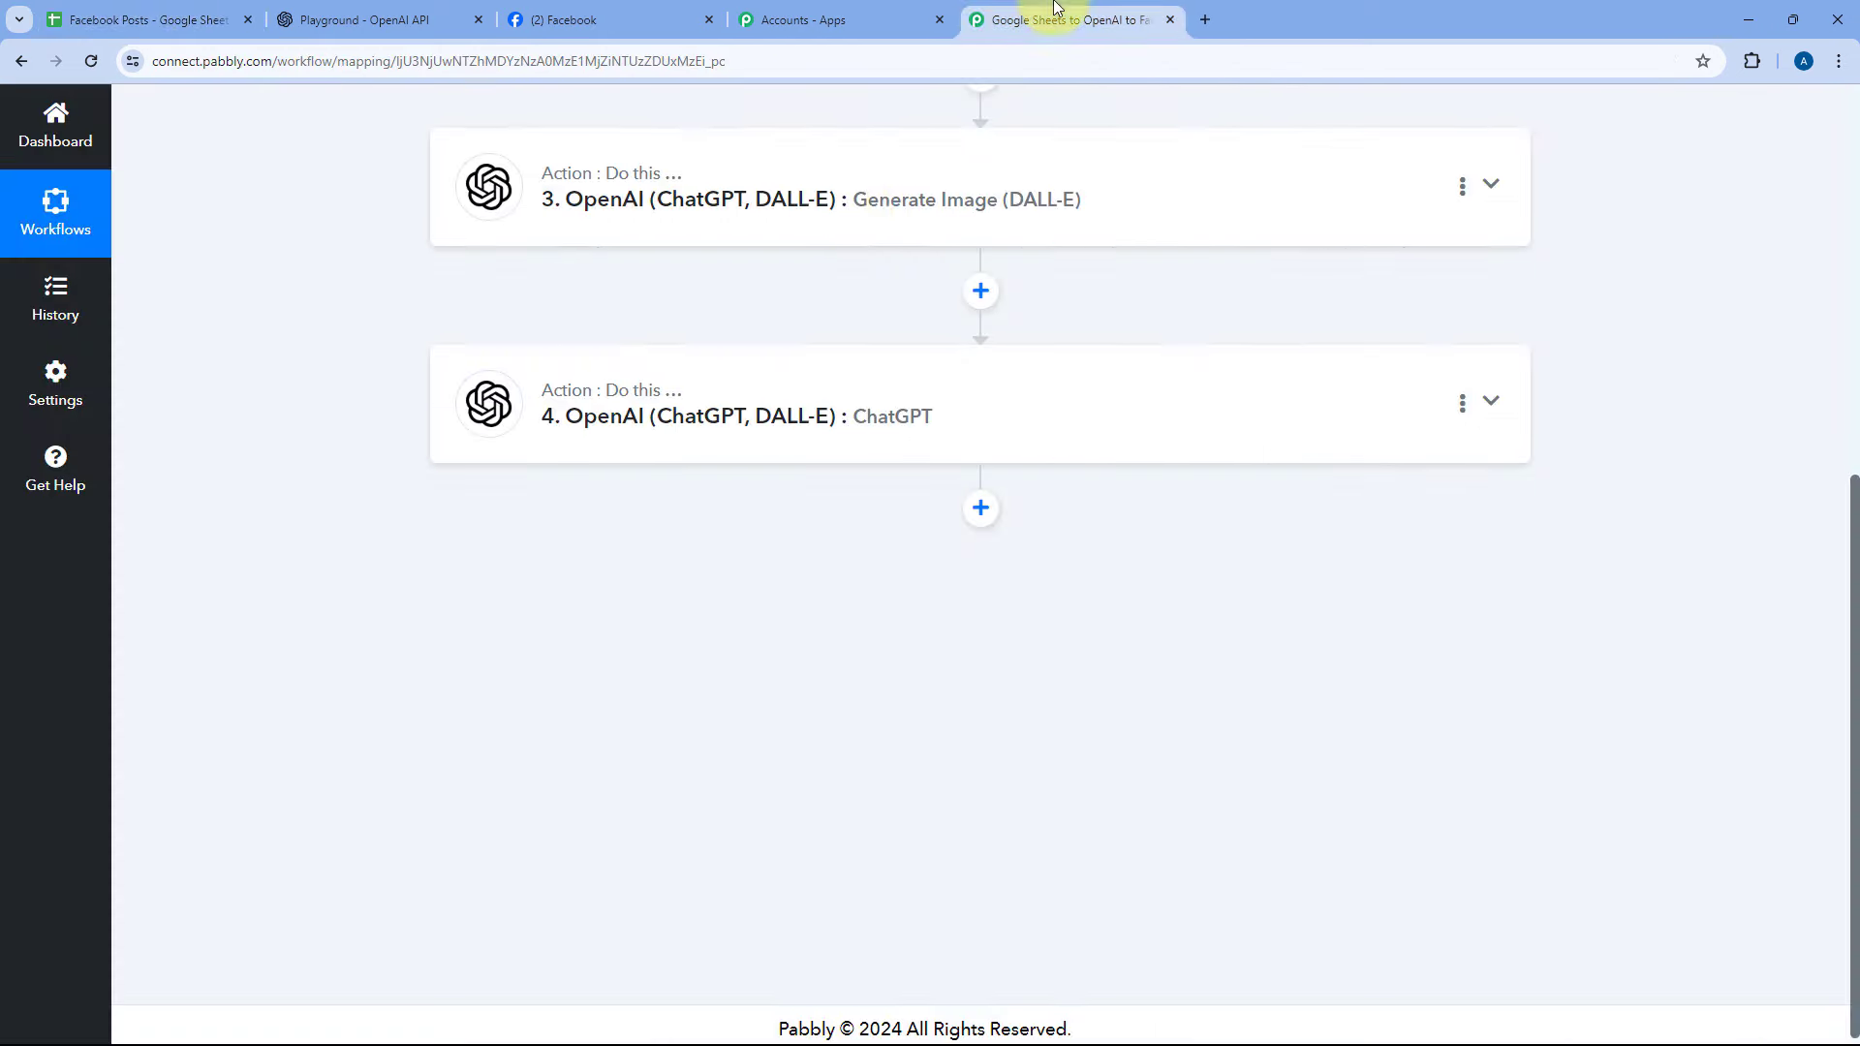
# - Add an action step after the ChatGPT step using Delay (Pabbly) with Add Time Delay as the action event
pyautogui.click(983, 513)
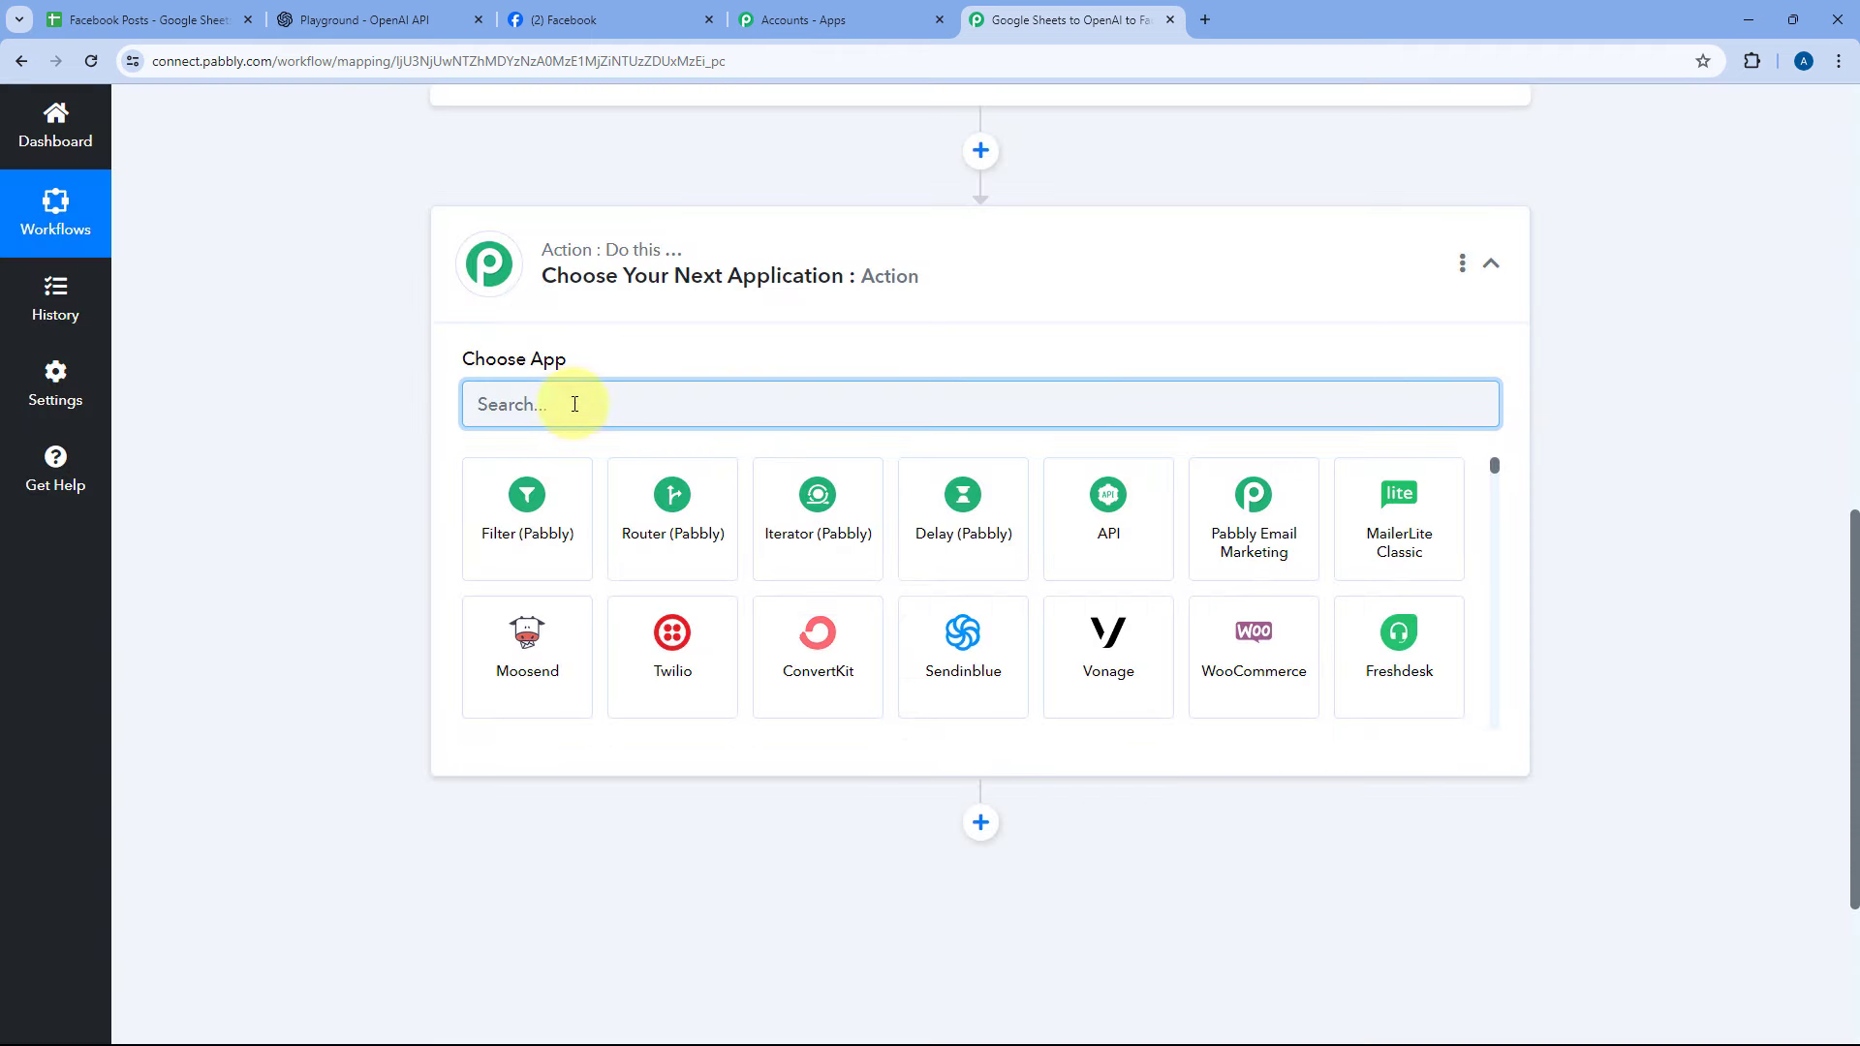
pyautogui.click(970, 520)
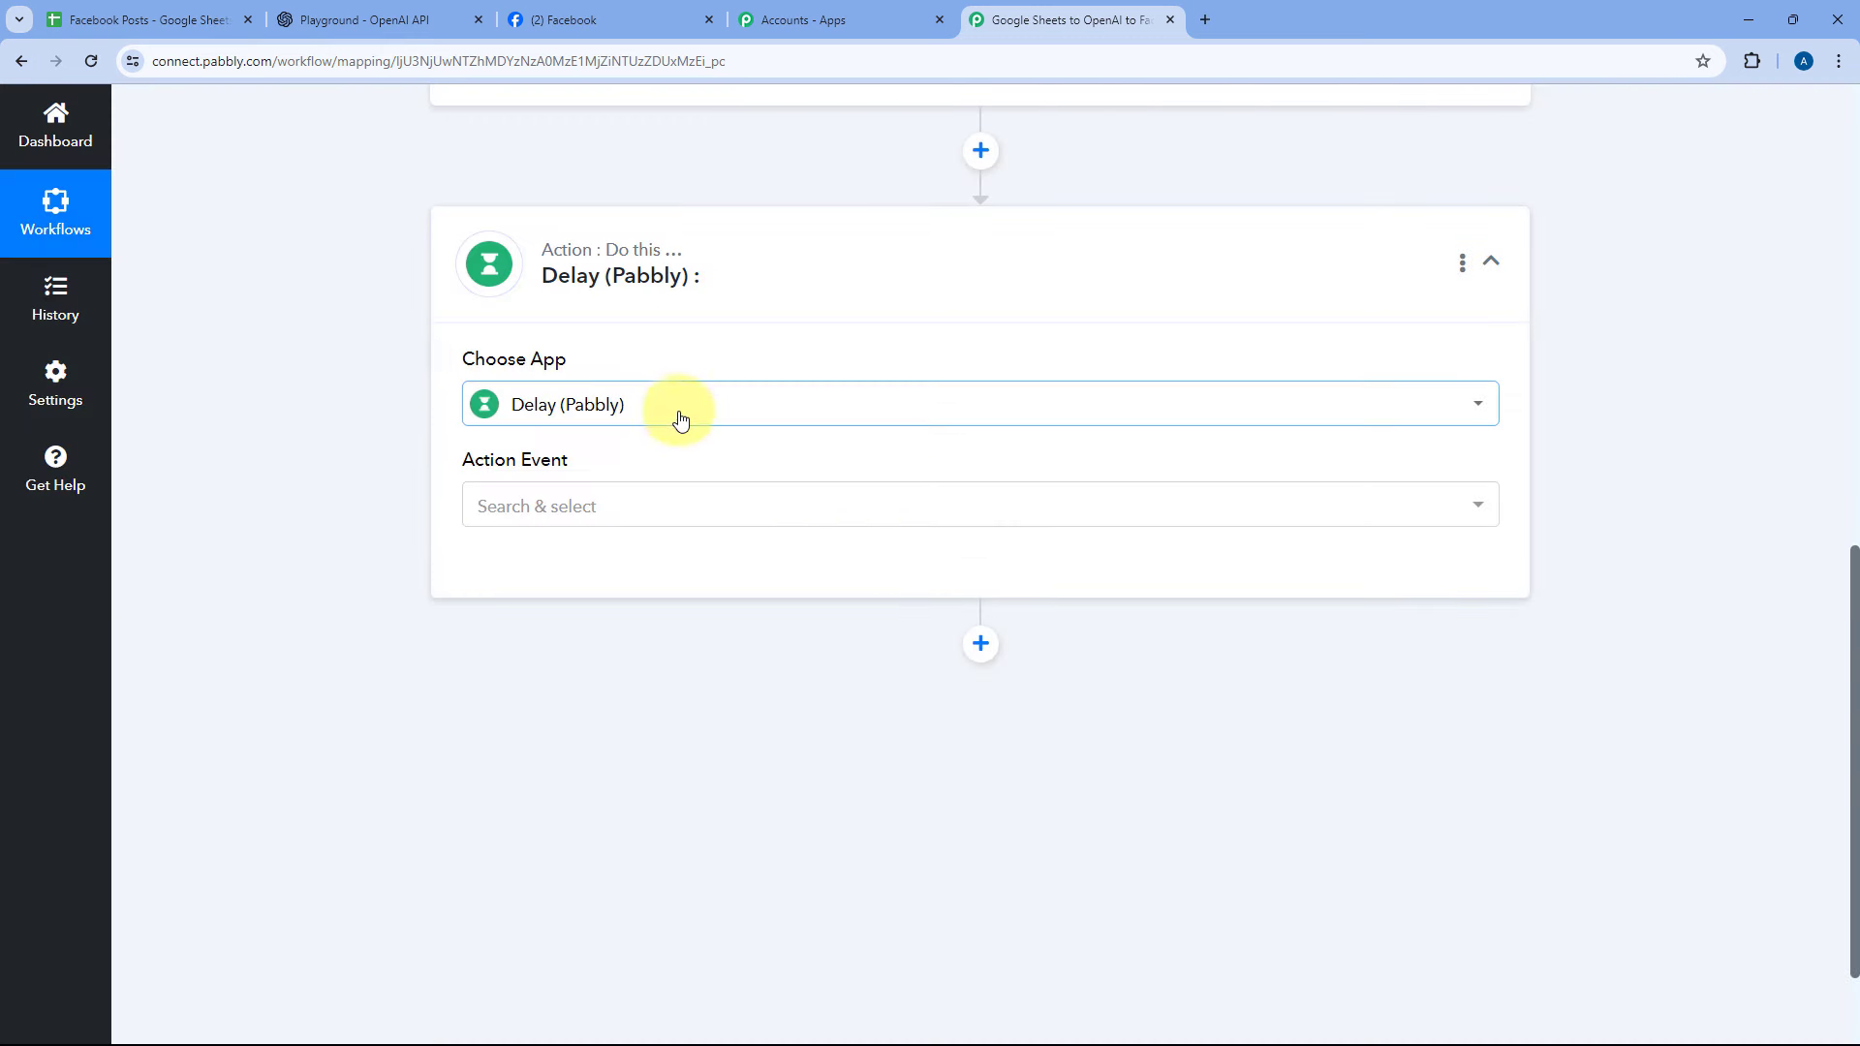
pyautogui.click(621, 507)
pyautogui.scroll(-1, 428, 496)
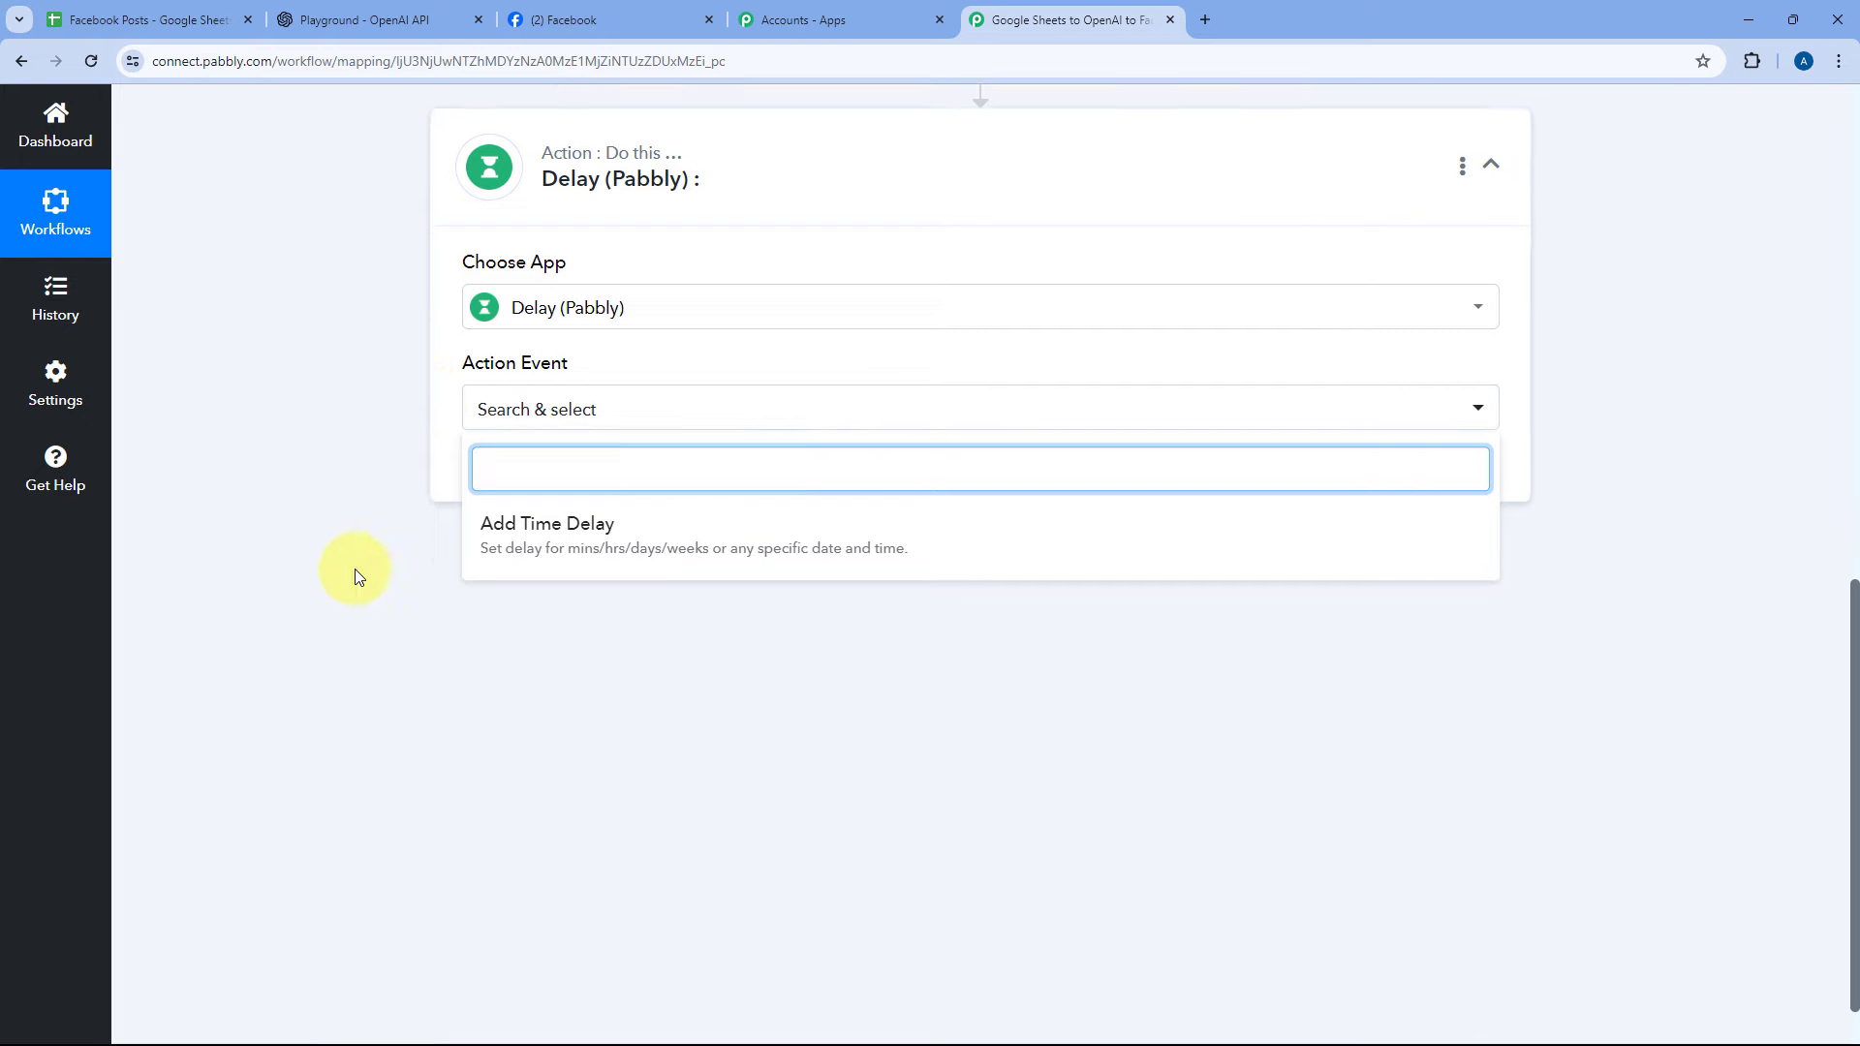
pyautogui.click(614, 535)
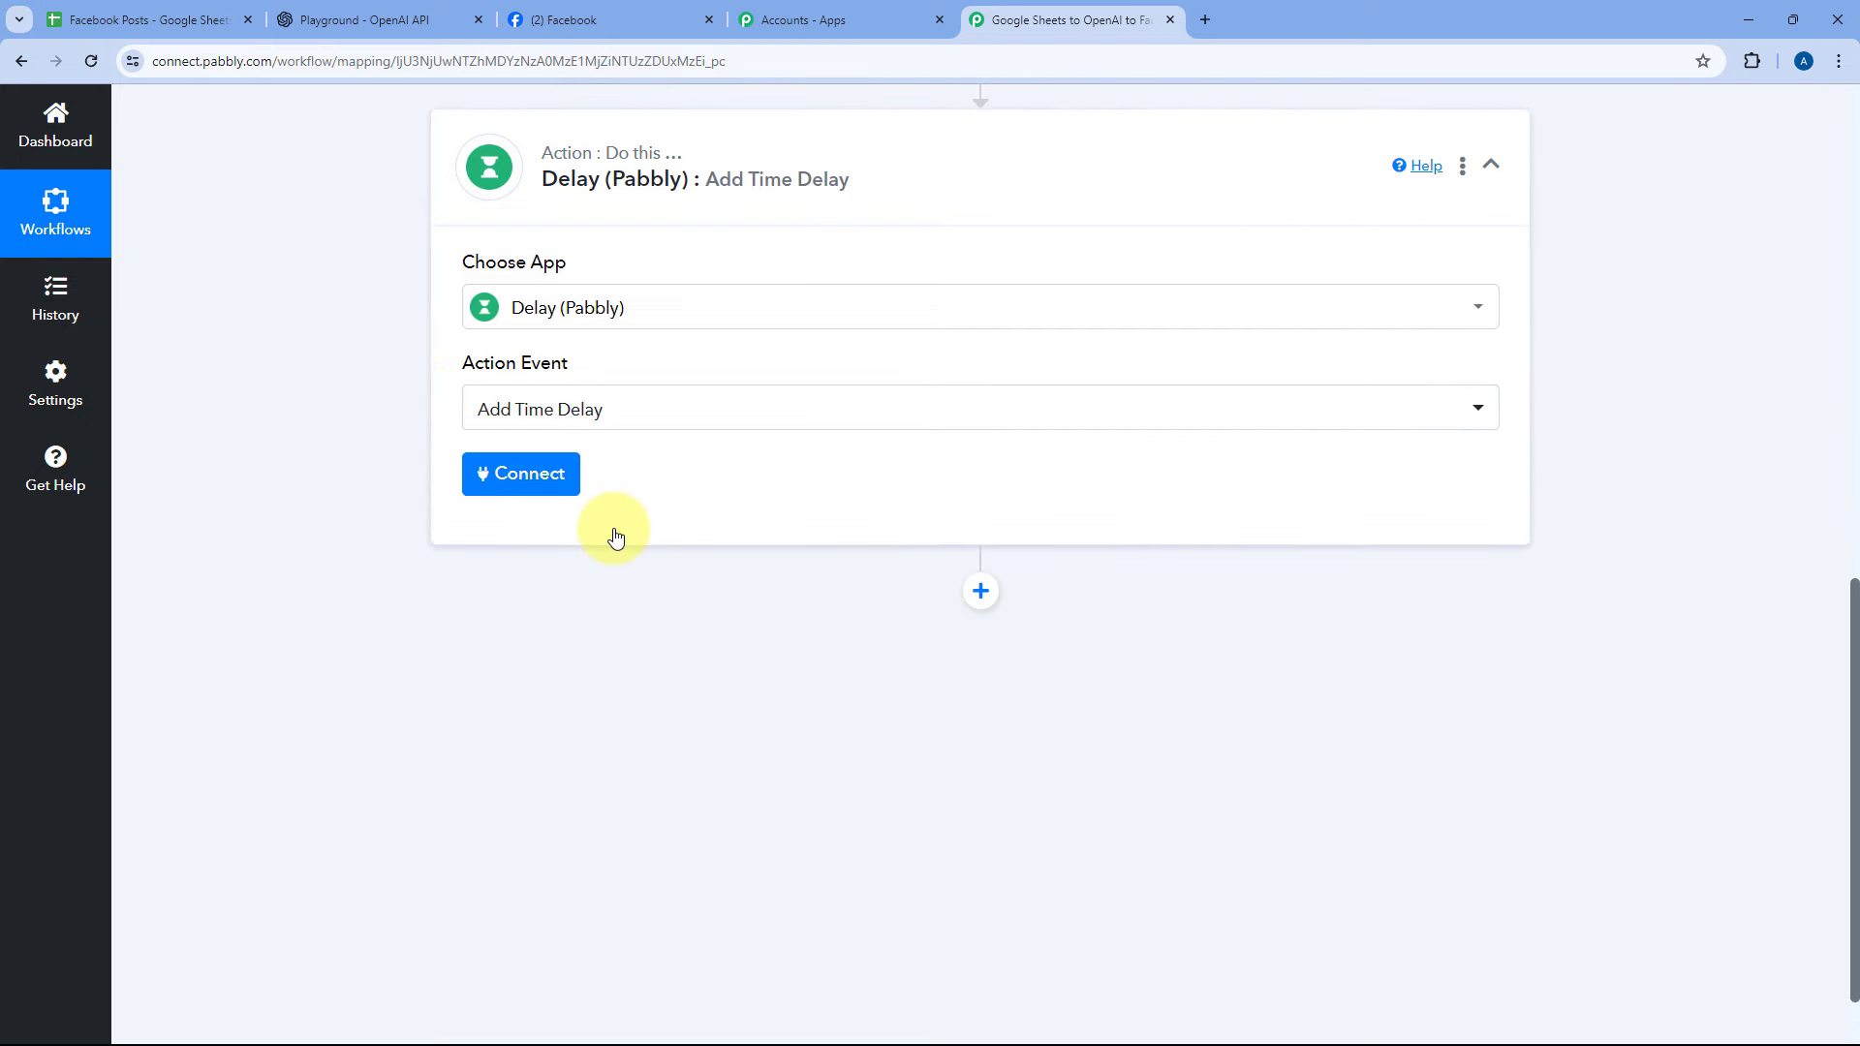
# - Connect the Delay (Pabbly) step and set how much delay to put in the workflow to Delay Until
pyautogui.click(495, 480)
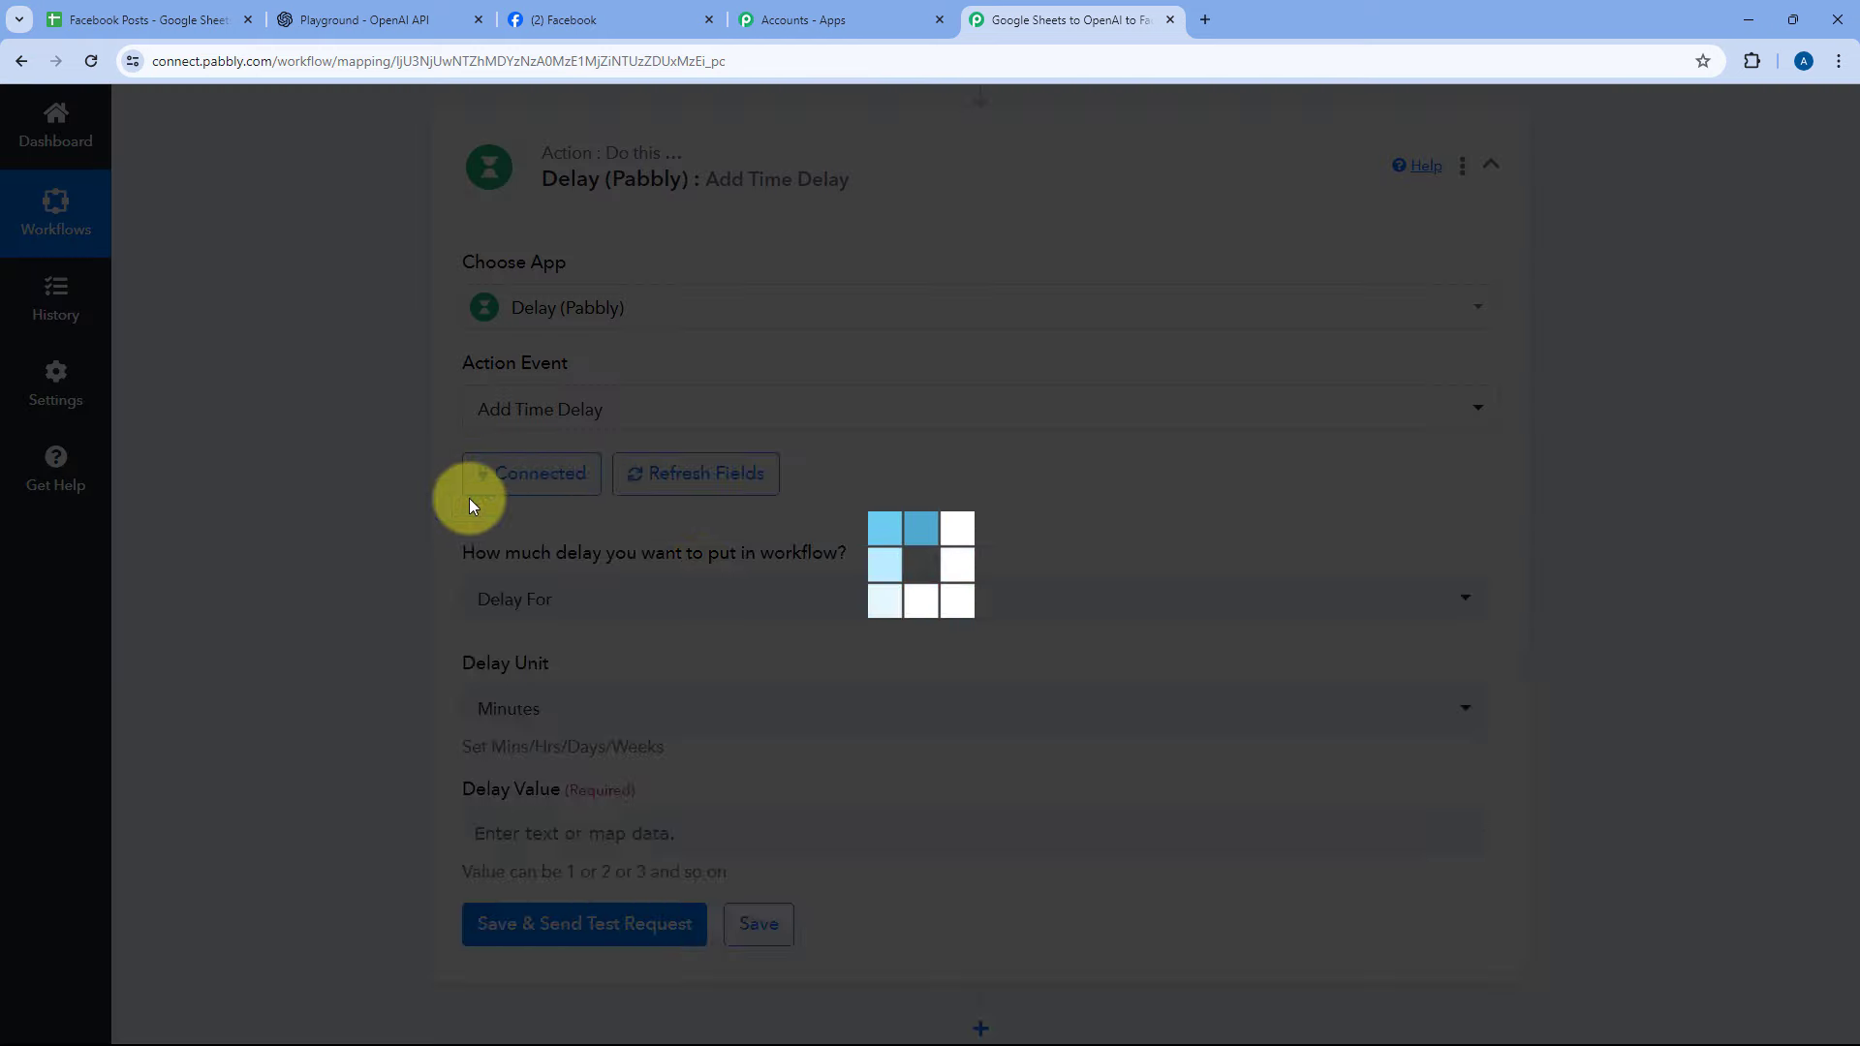
pyautogui.scroll(-1, 845, 479)
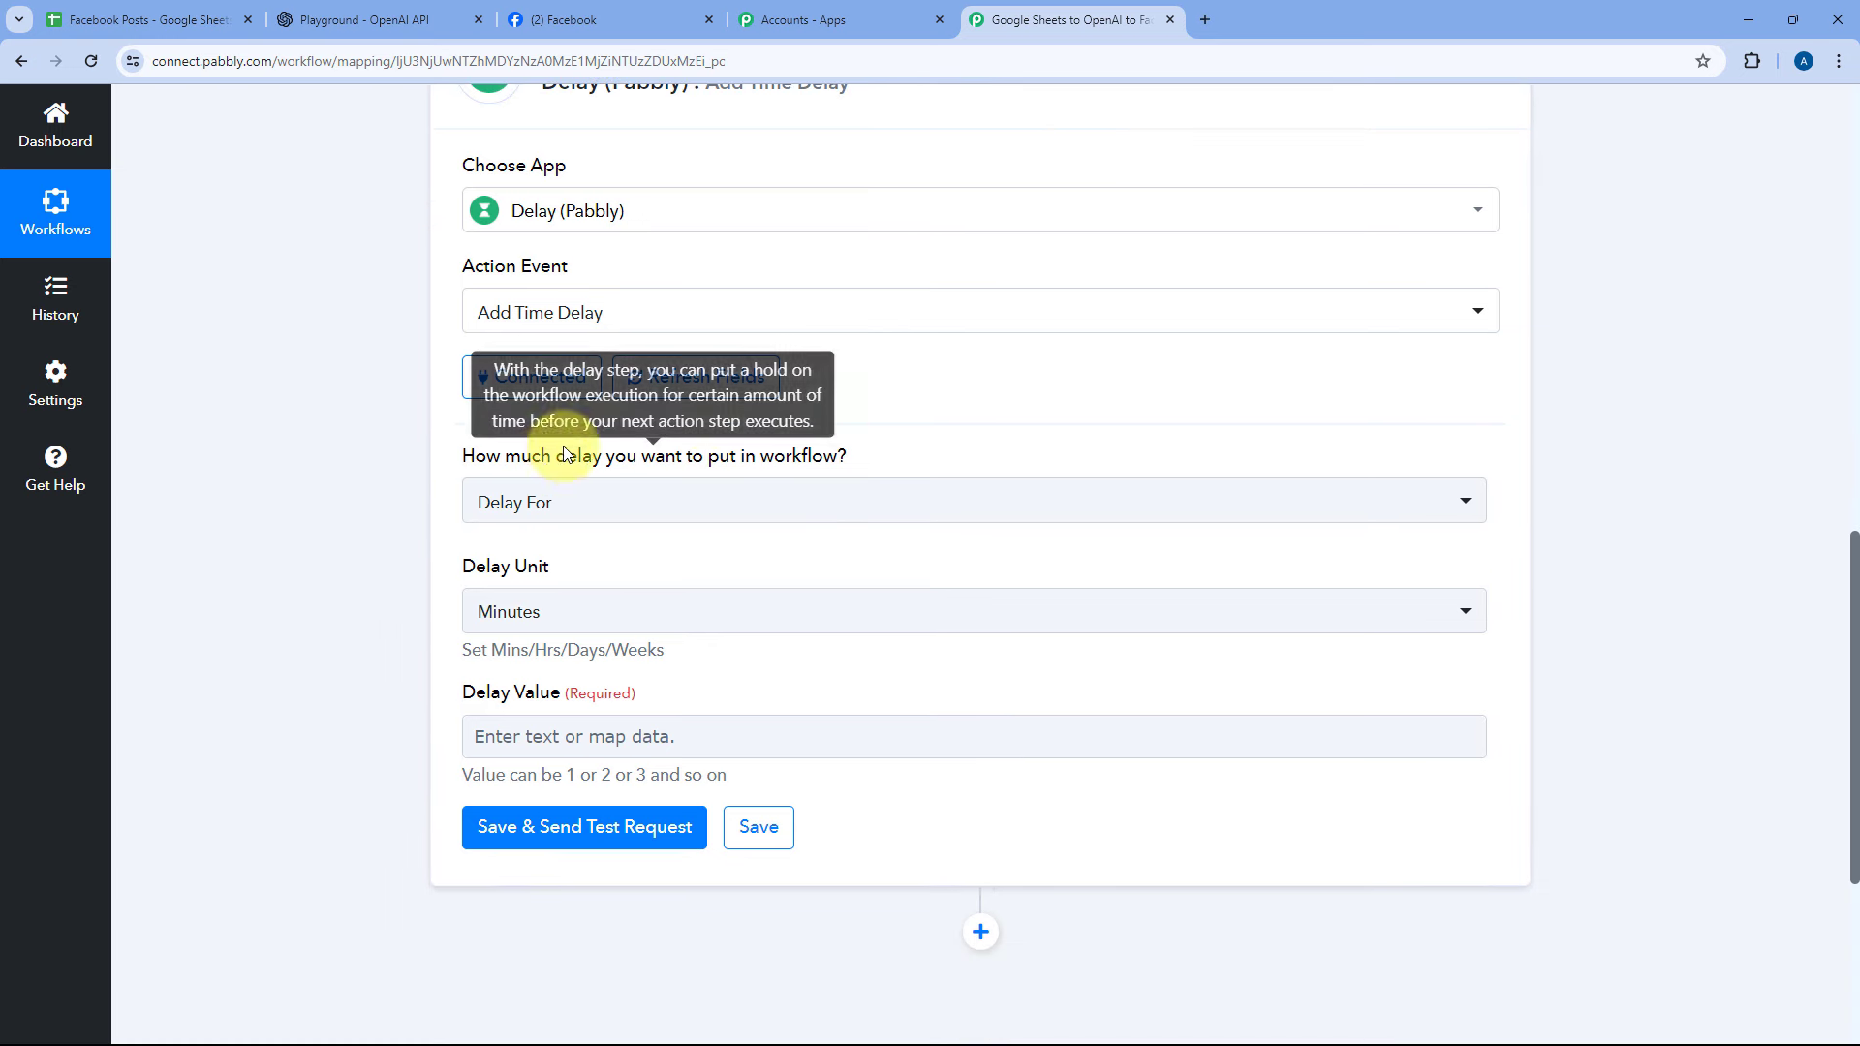
pyautogui.moveTo(485, 472)
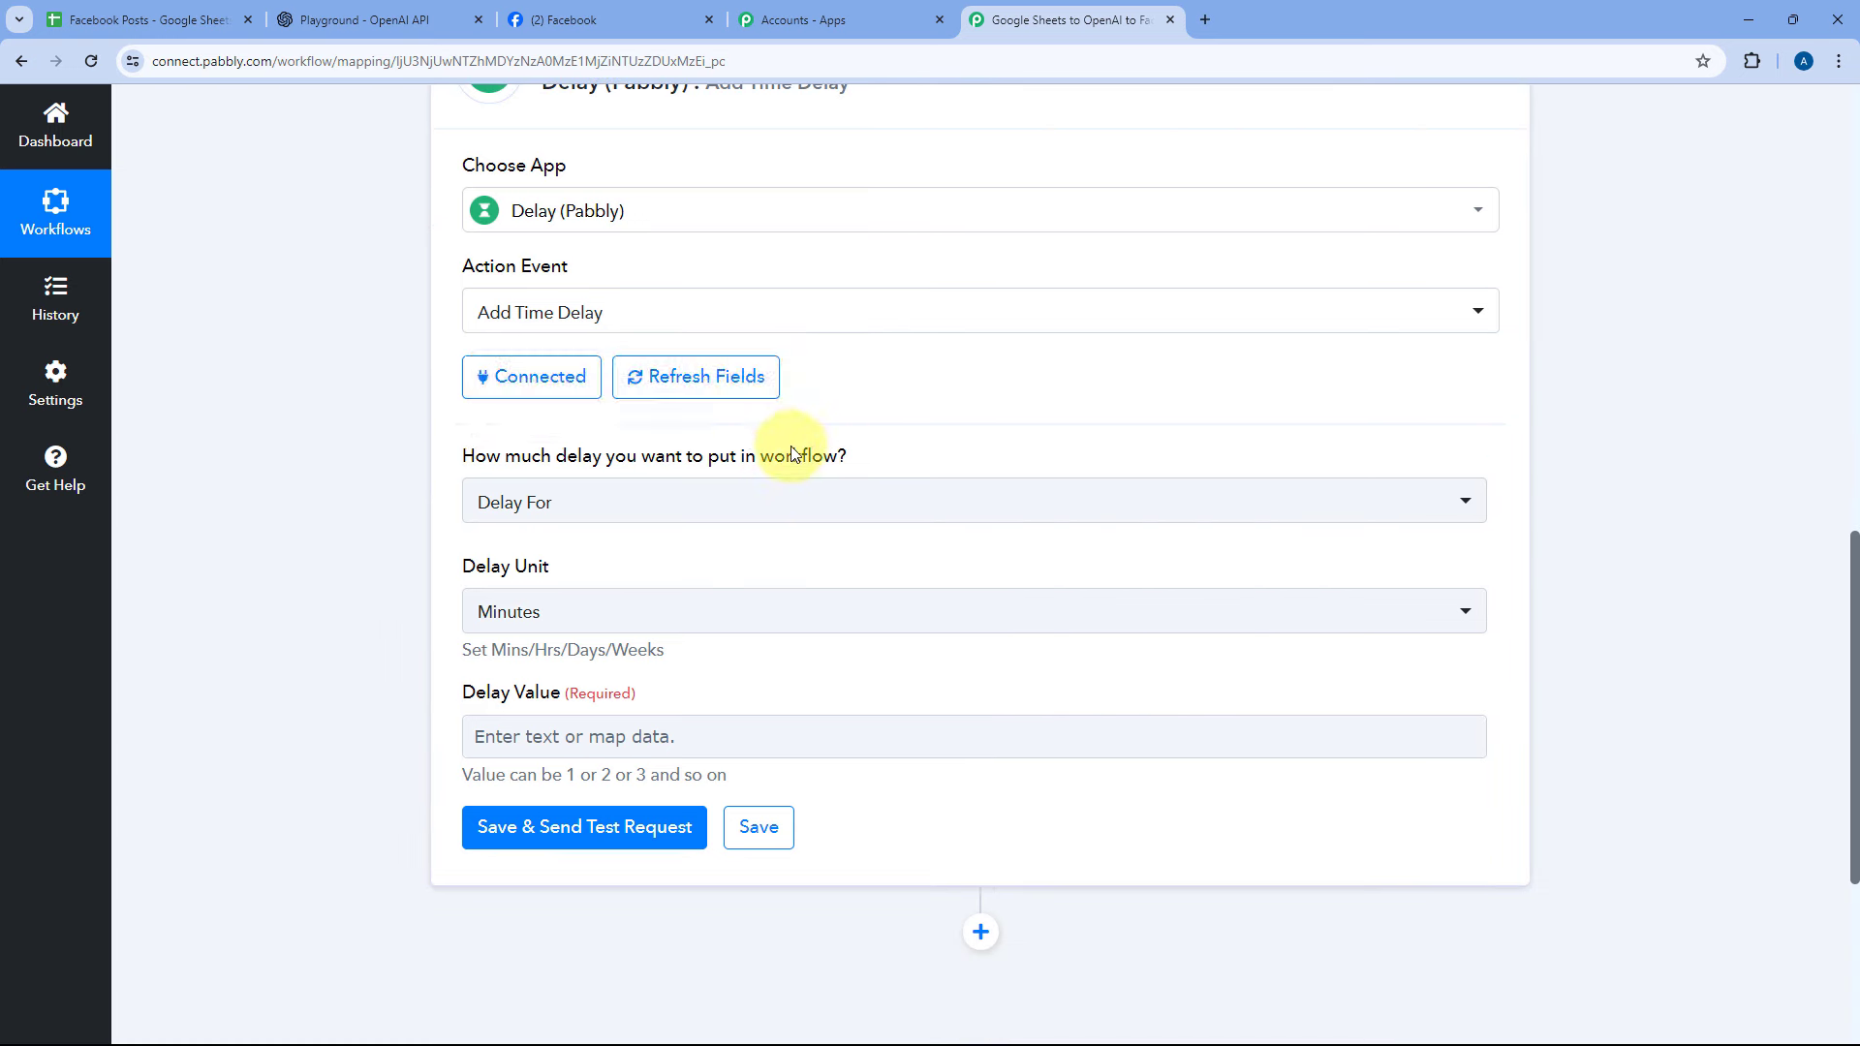
pyautogui.click(698, 502)
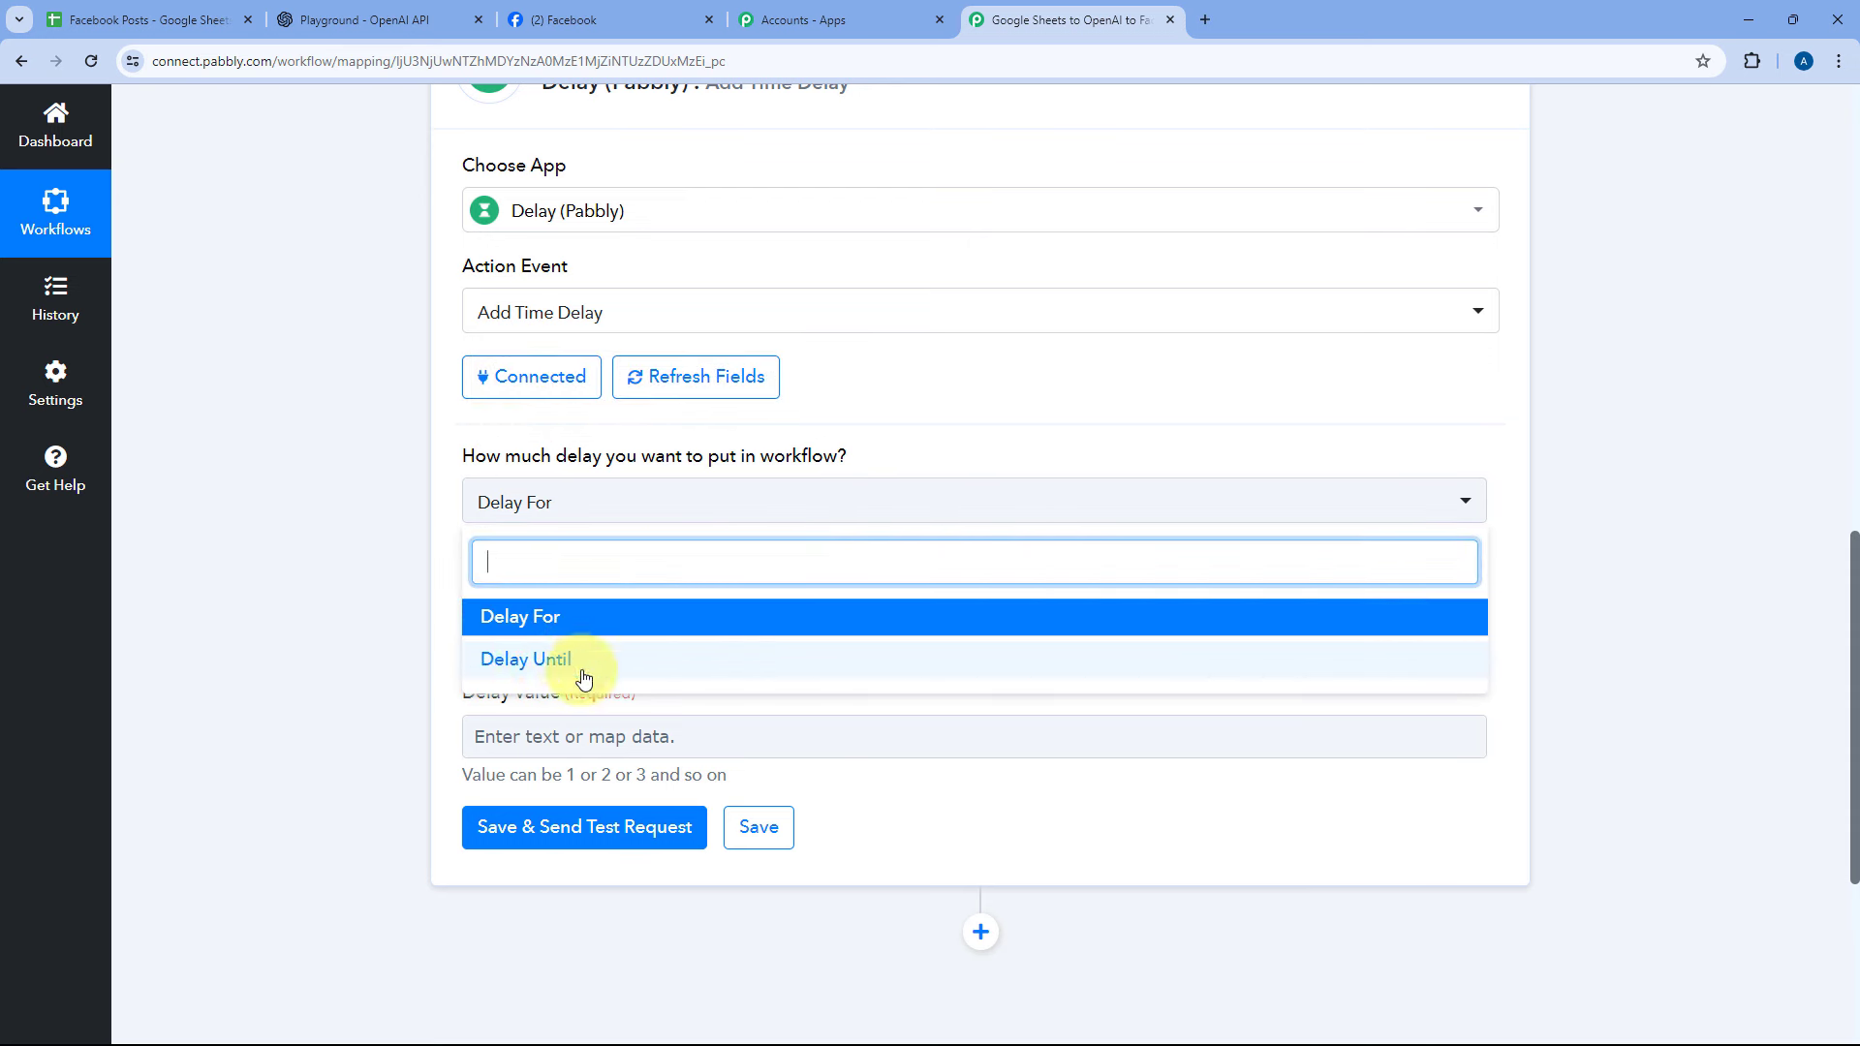
pyautogui.click(155, 20)
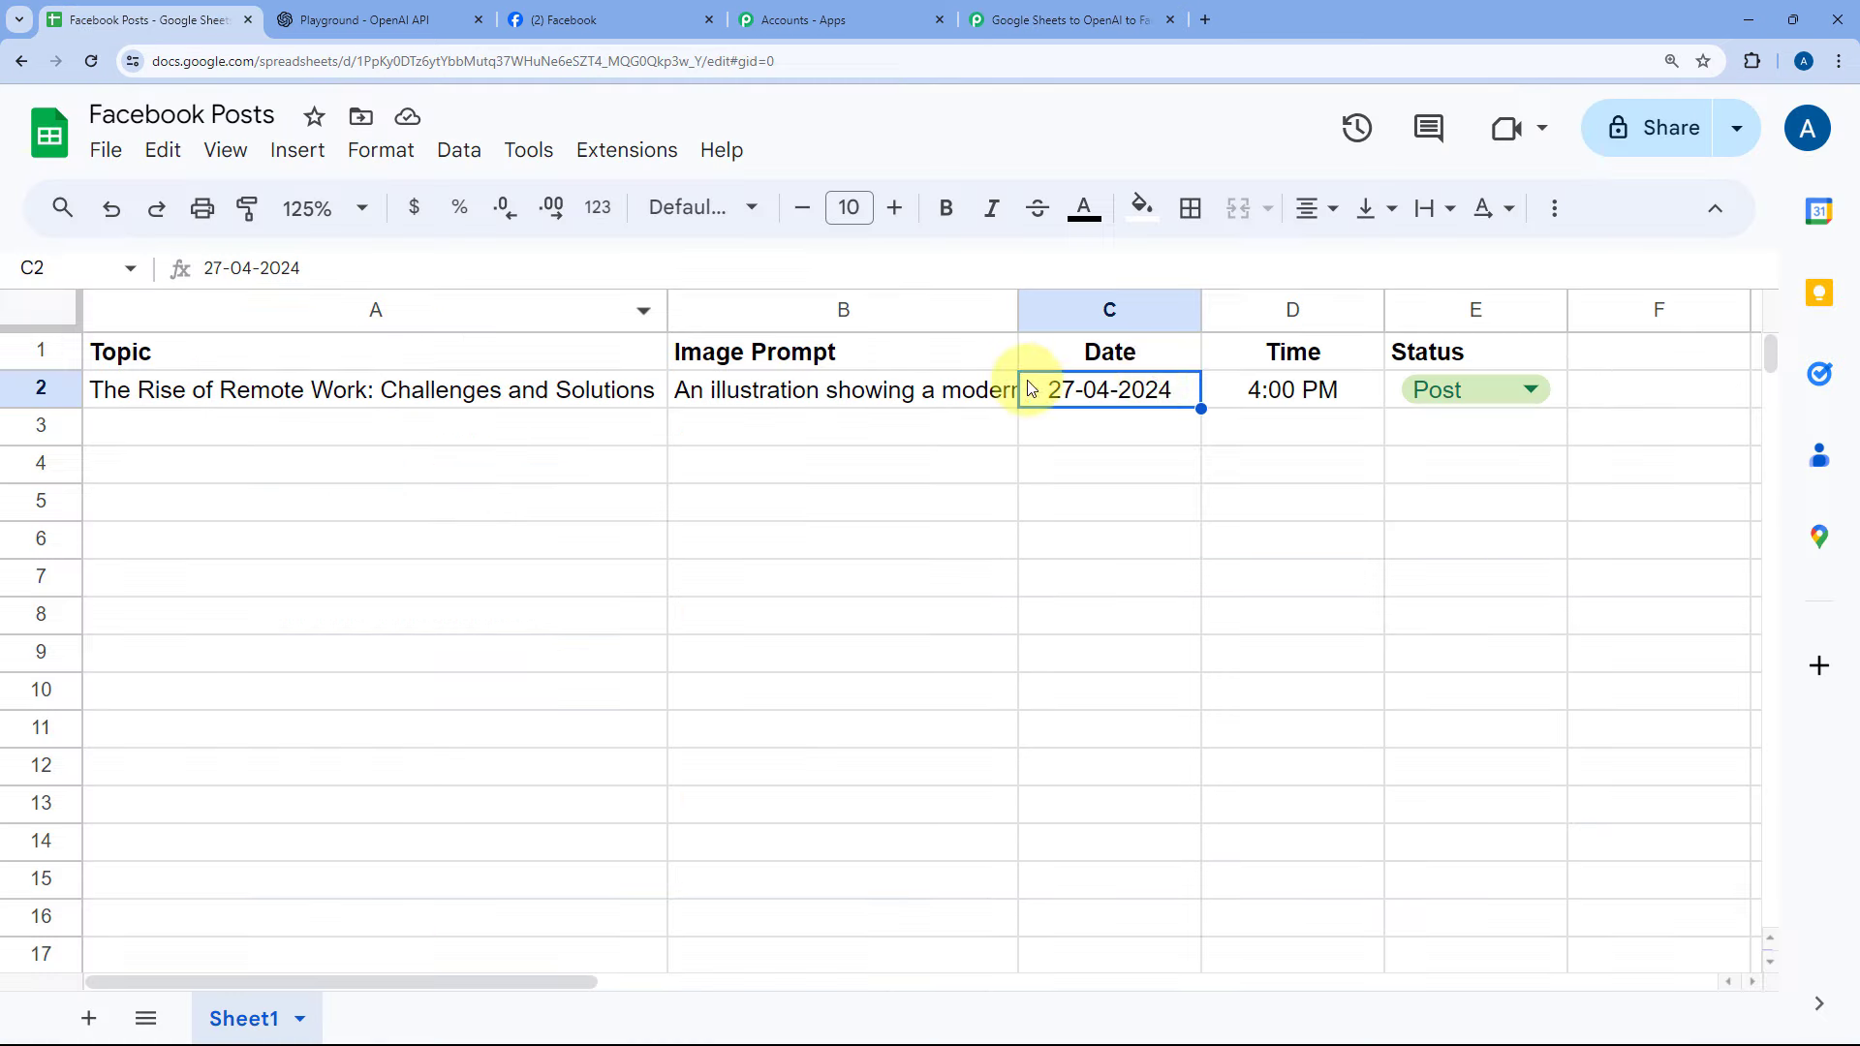
pyautogui.click(1058, 11)
pyautogui.click(533, 654)
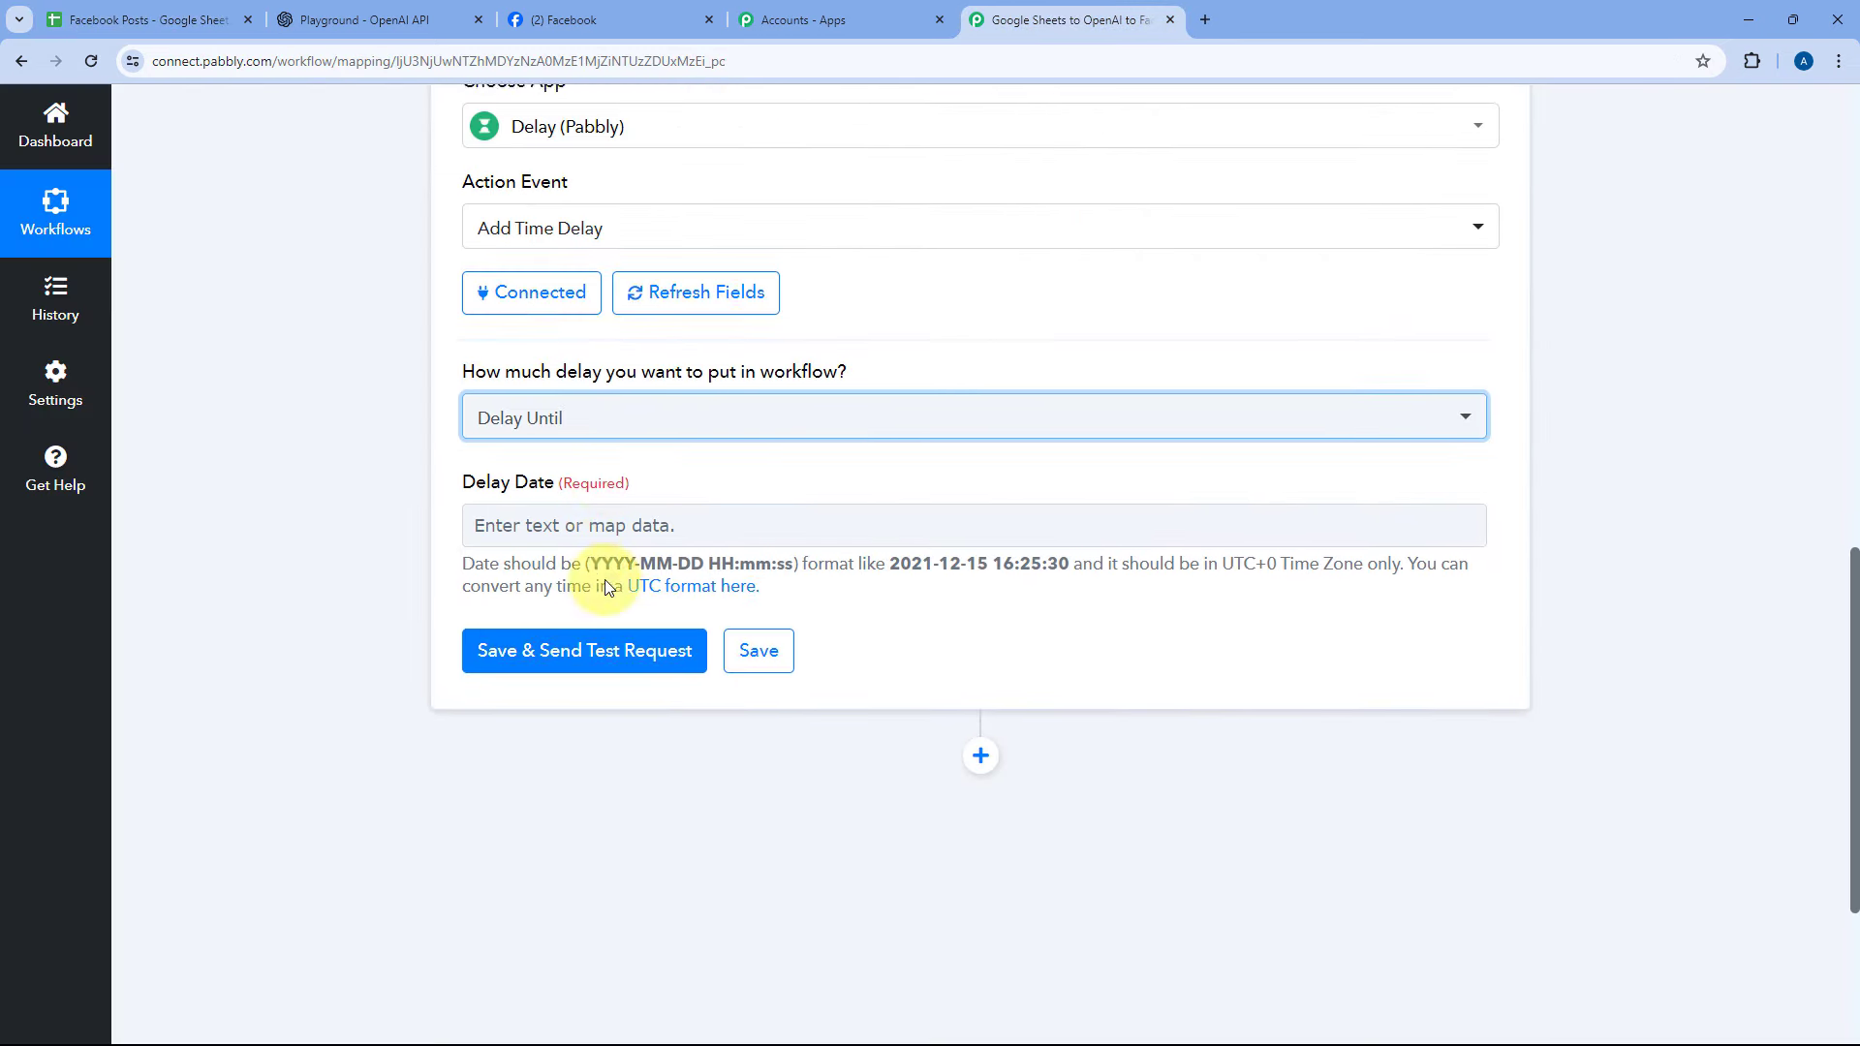
# - Compare the Delay Date field's required format and UTC time zone with the Date and Time entries in row 2 of the Facebook Posts spreadsheet
pyautogui.scroll(-1, 604, 579)
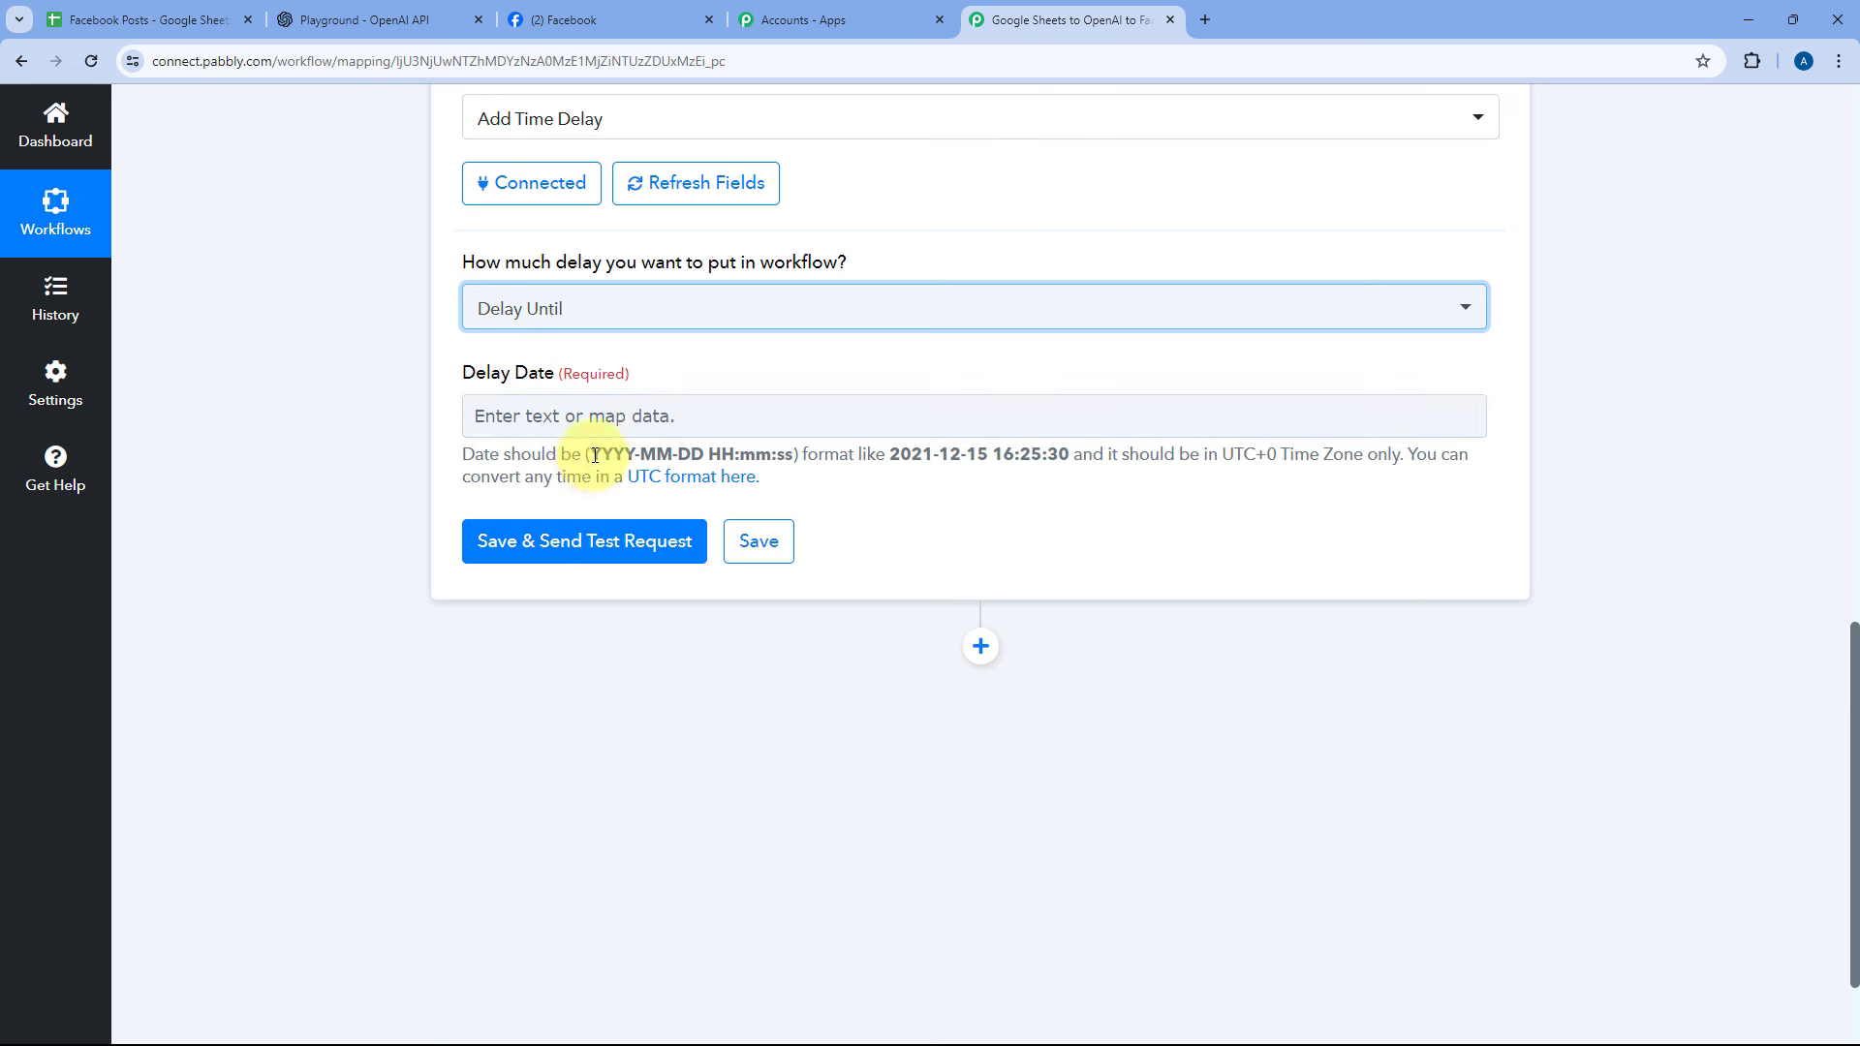
pyautogui.moveTo(595, 455); pyautogui.dragTo(791, 451)
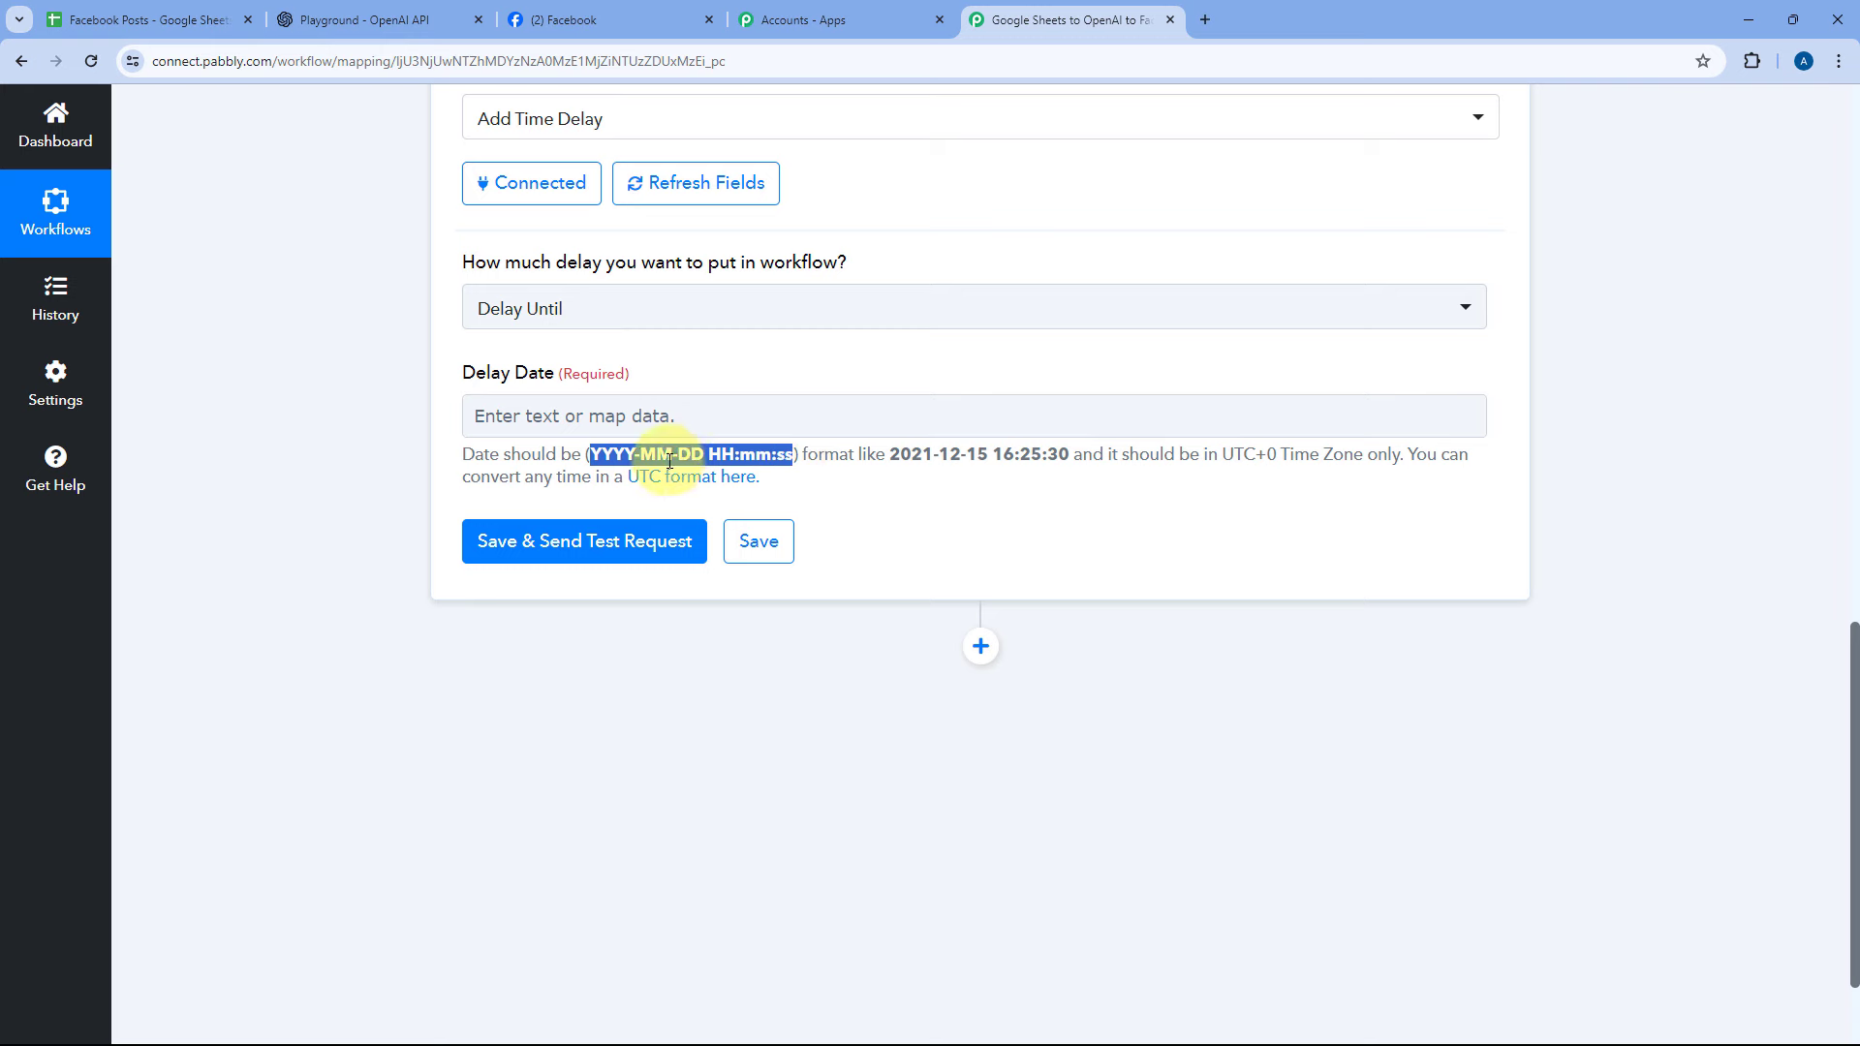
pyautogui.moveTo(625, 481); pyautogui.dragTo(734, 481)
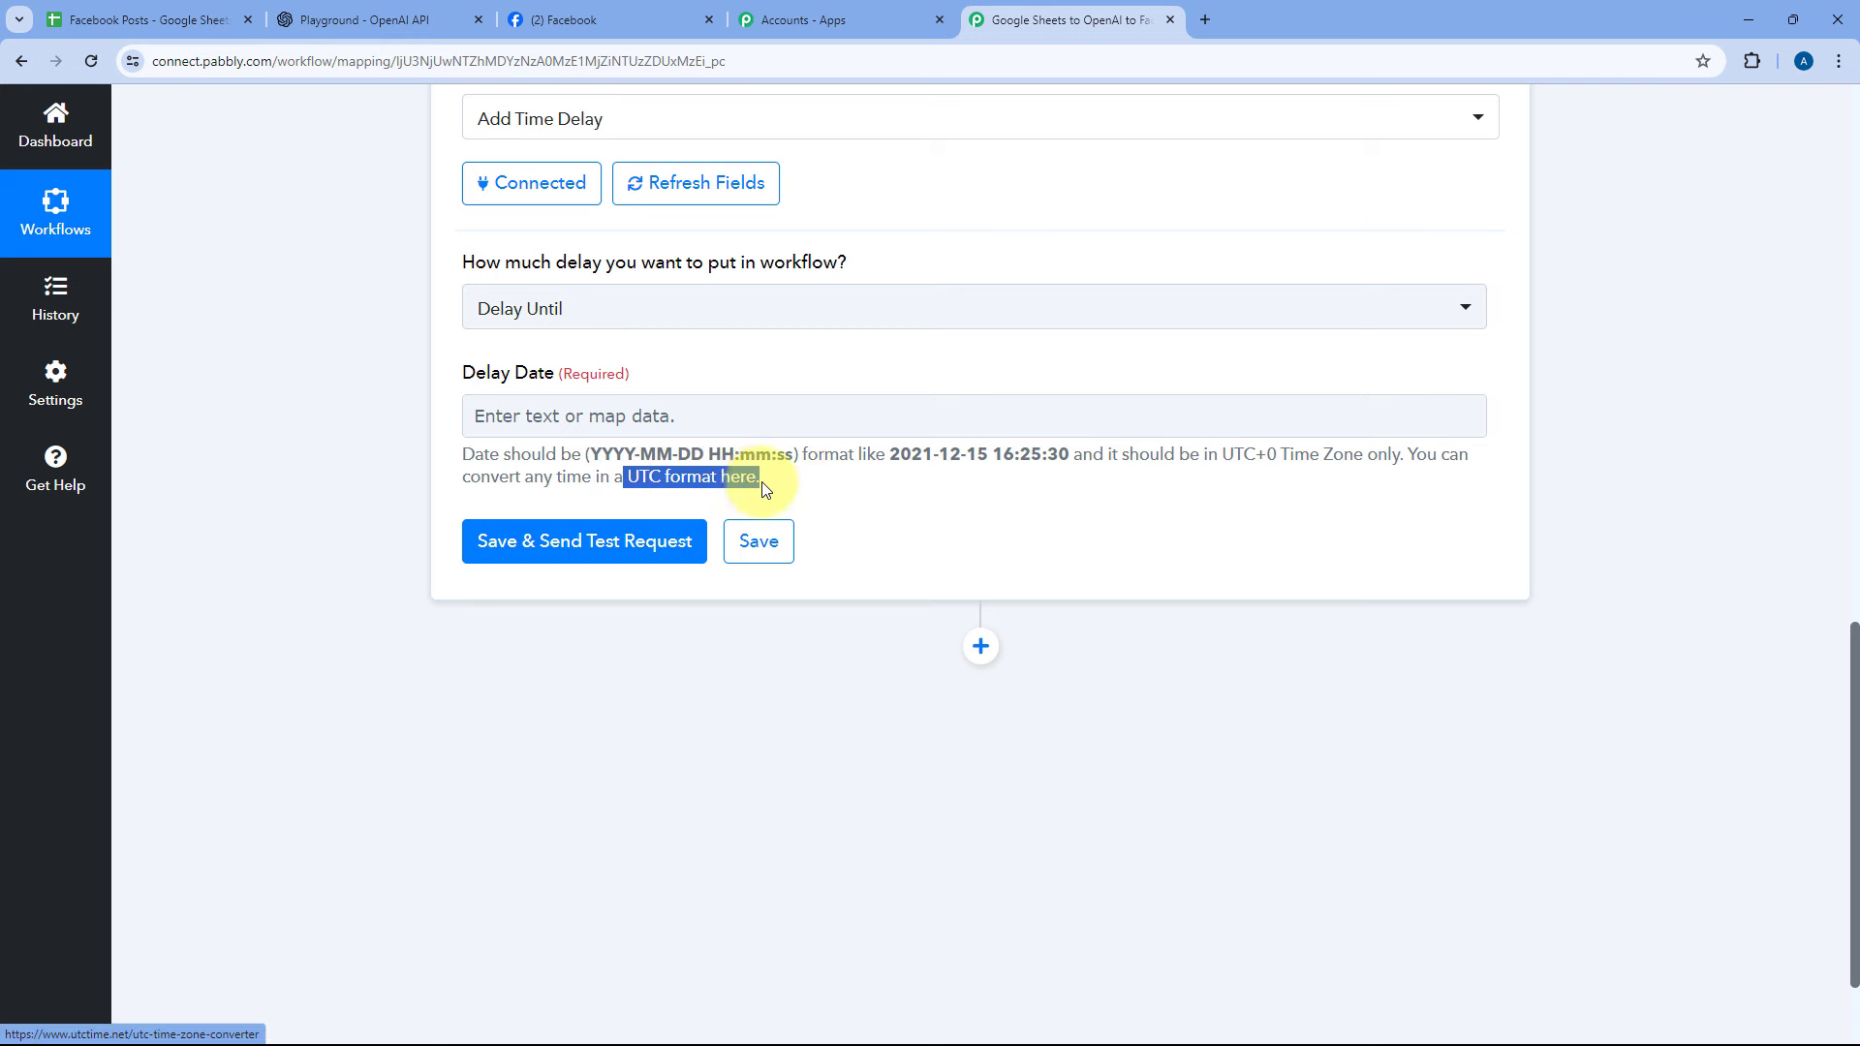
pyautogui.click(184, 20)
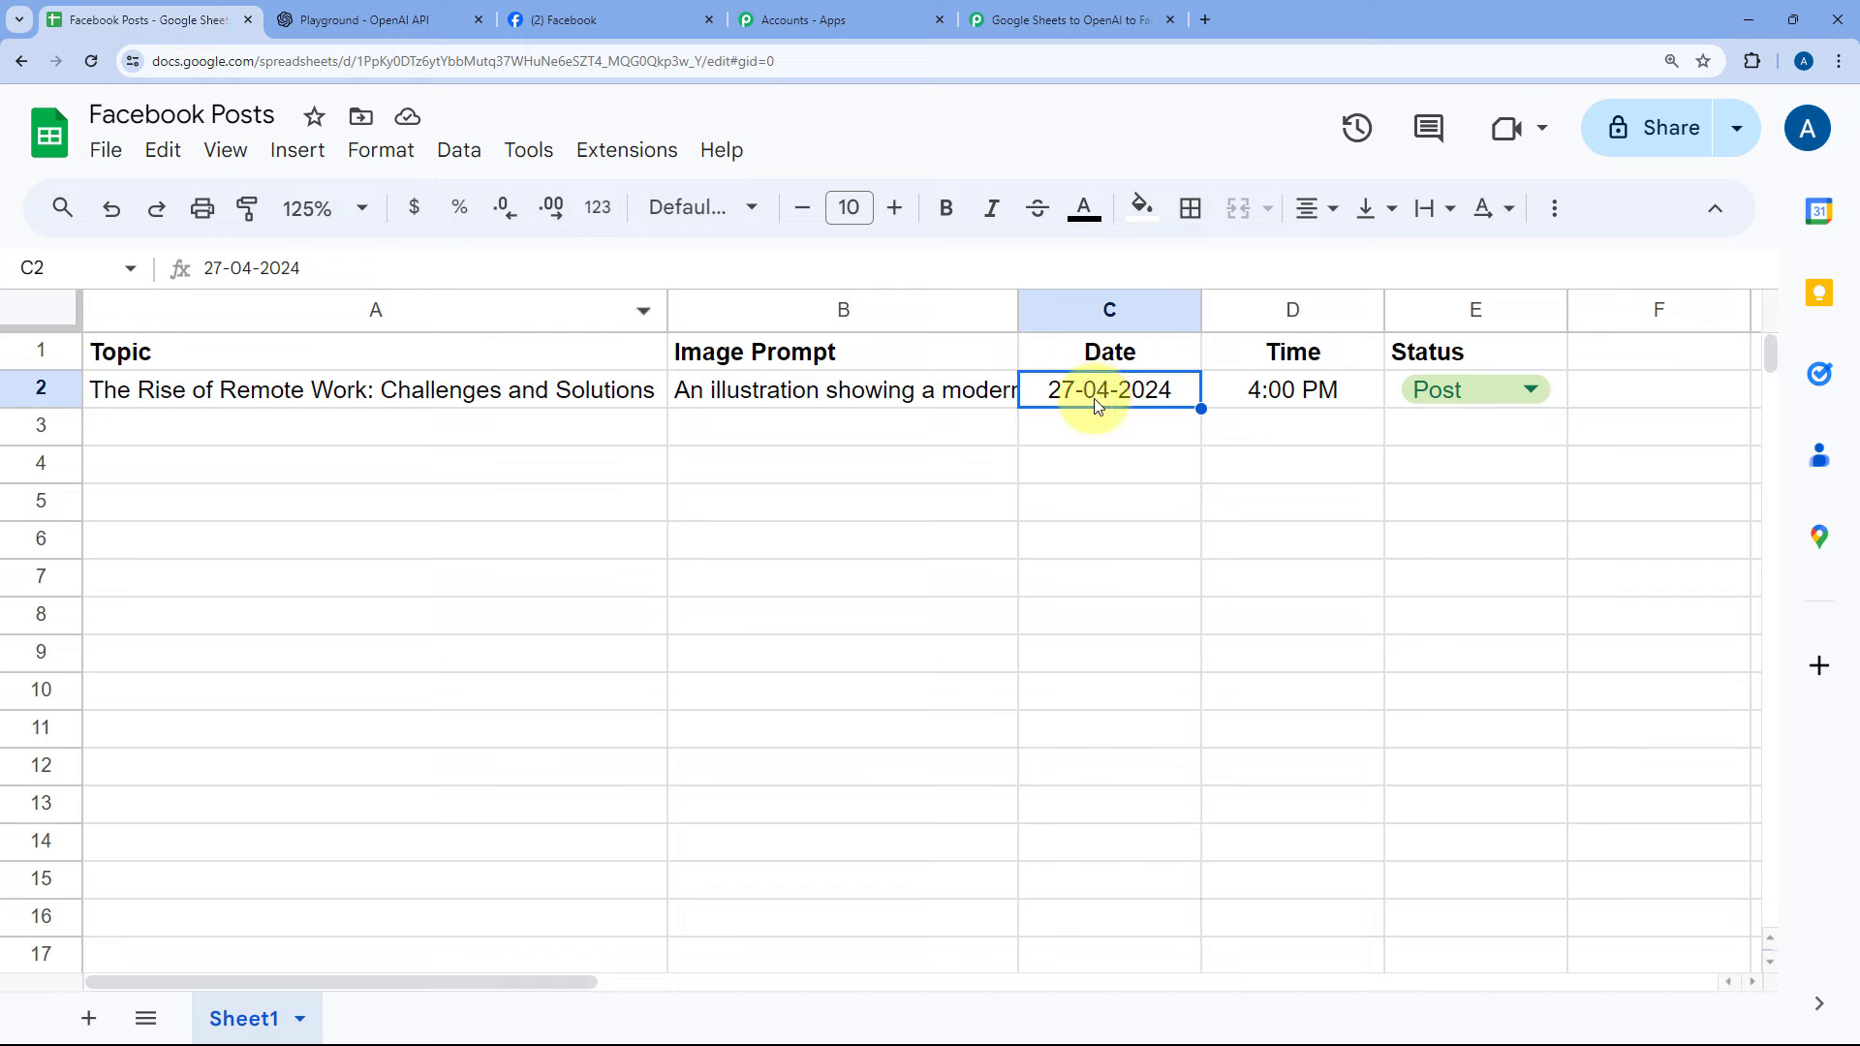
pyautogui.click(1026, 19)
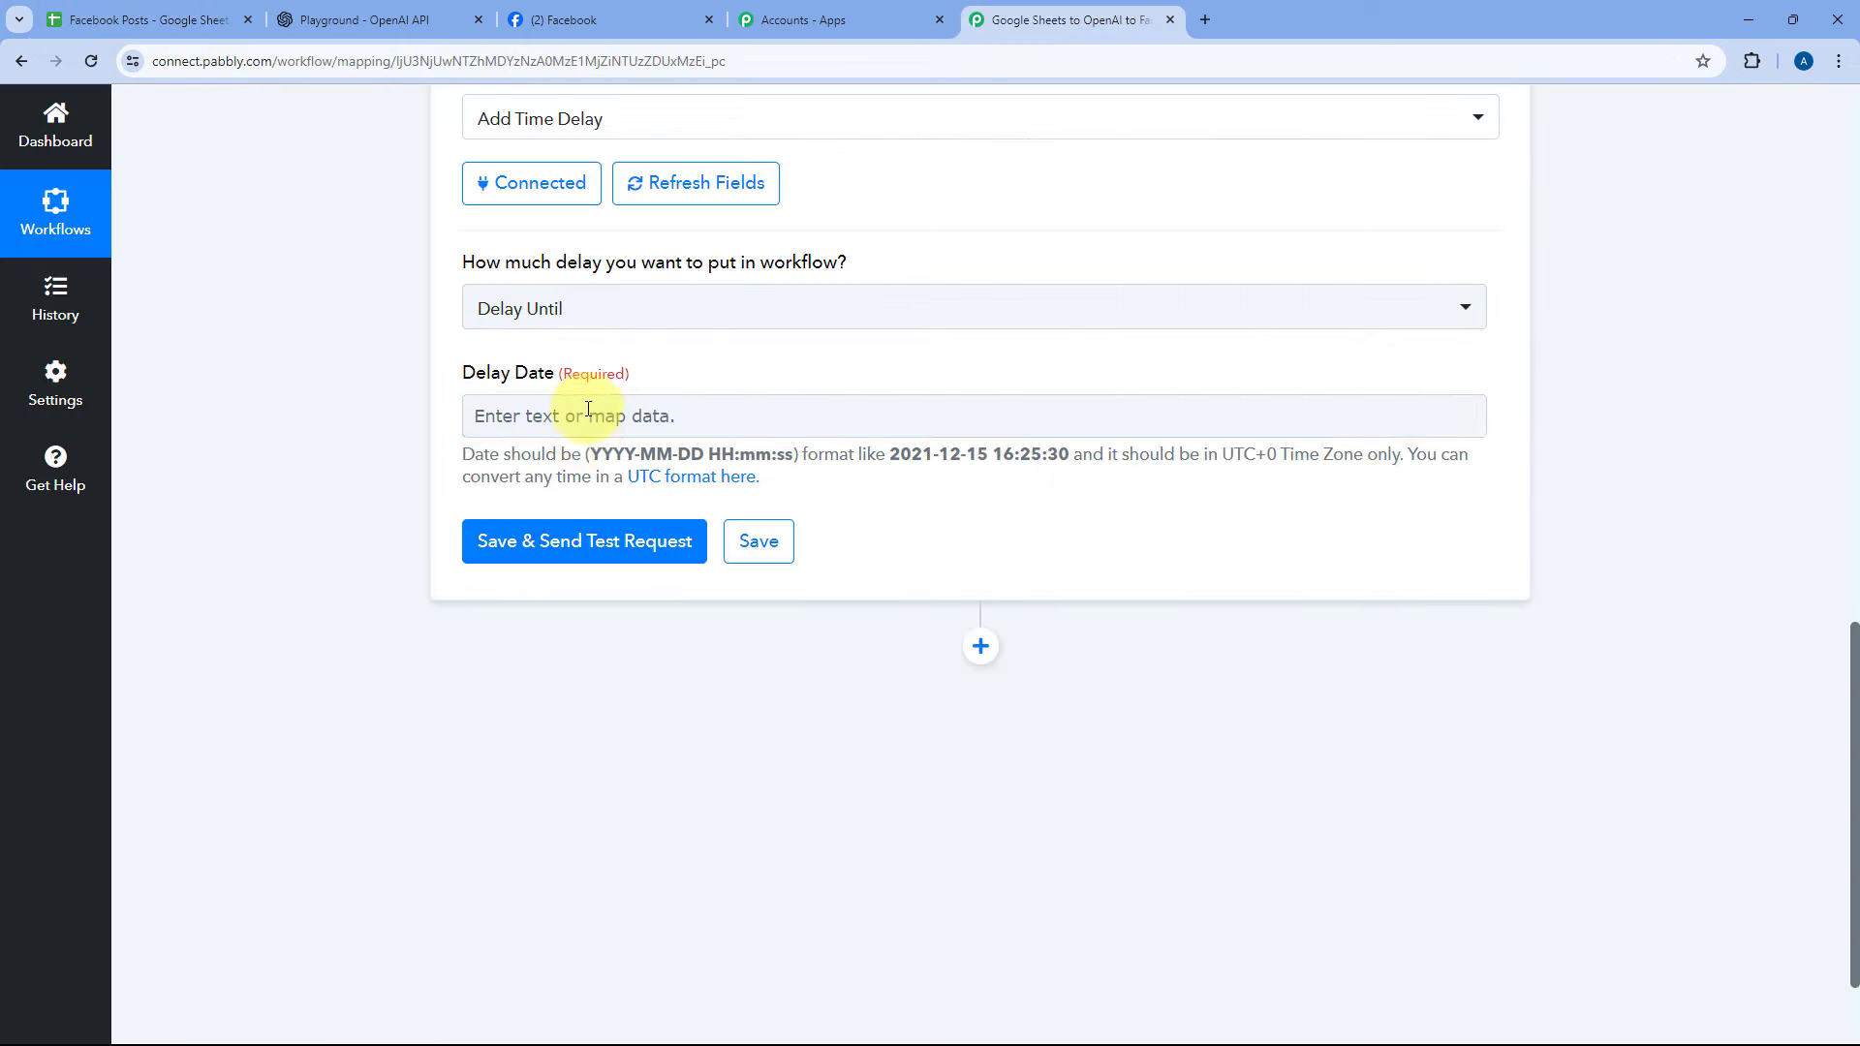
pyautogui.click(213, 19)
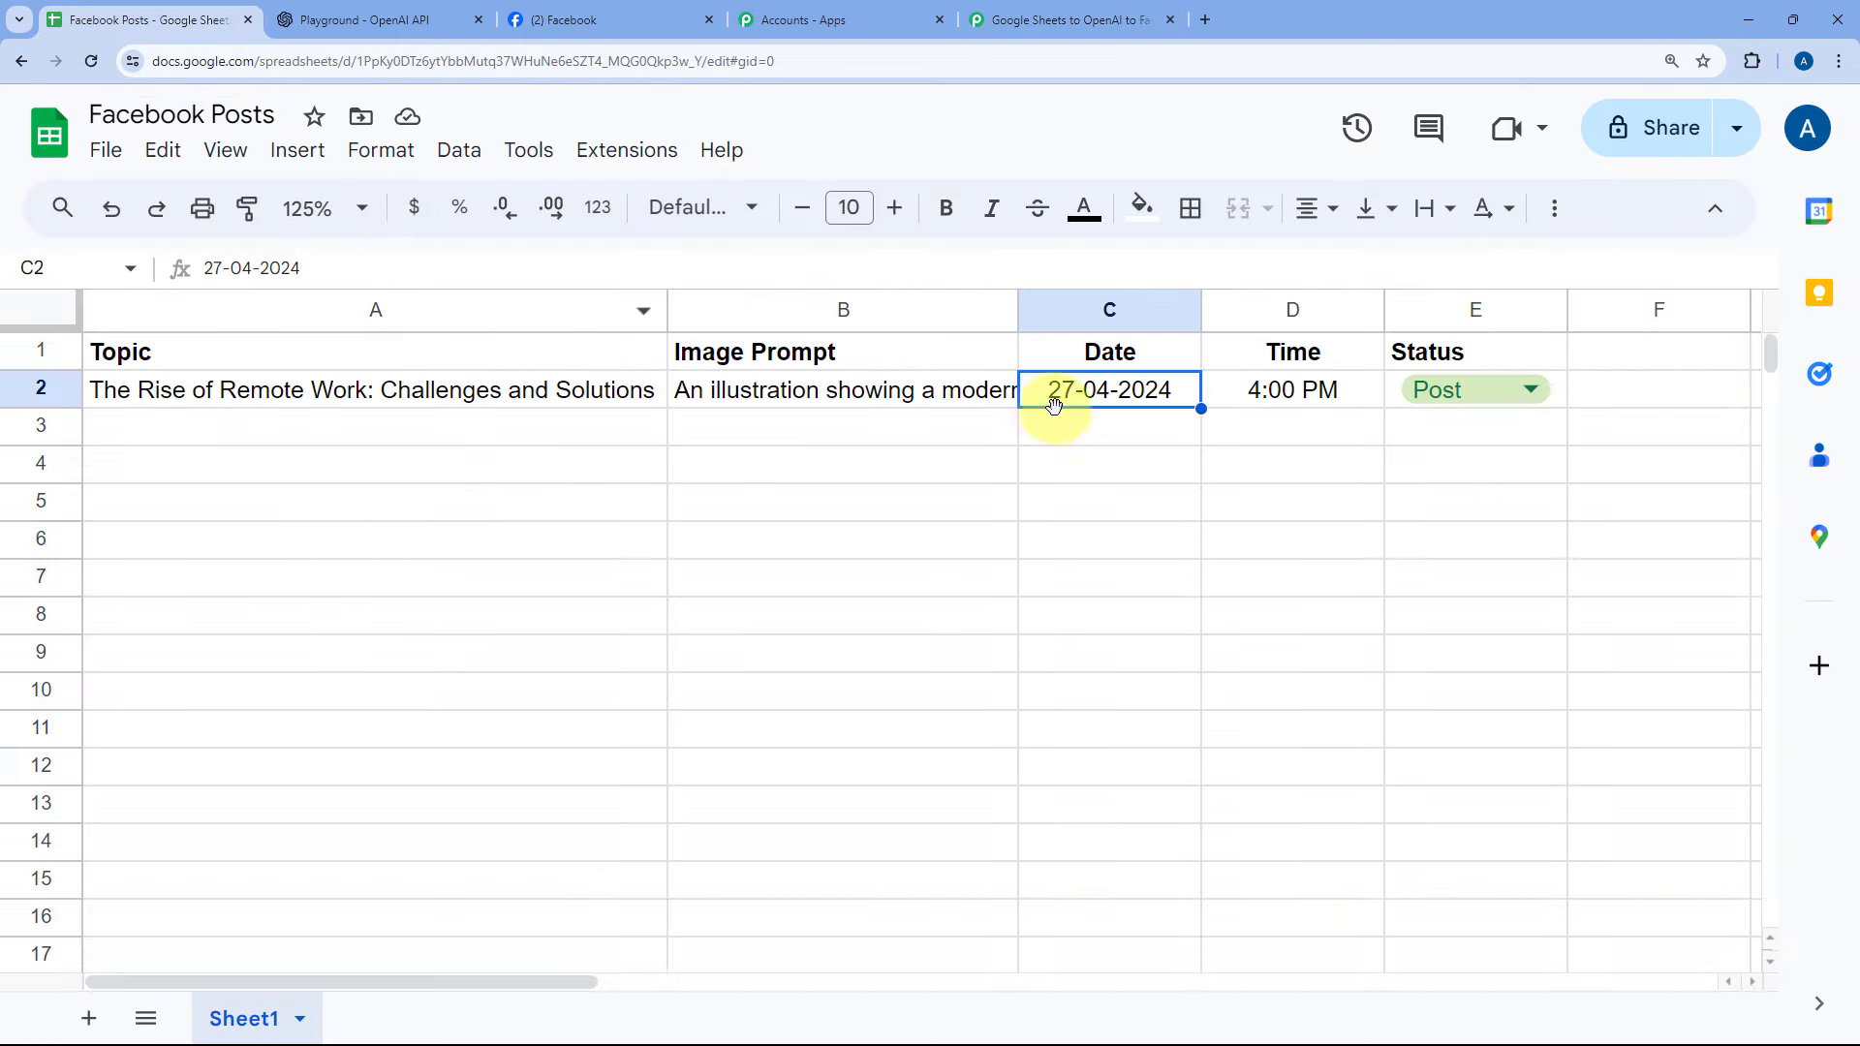
pyautogui.moveTo(1050, 403); pyautogui.dragTo(1266, 386)
pyautogui.click(1083, 400)
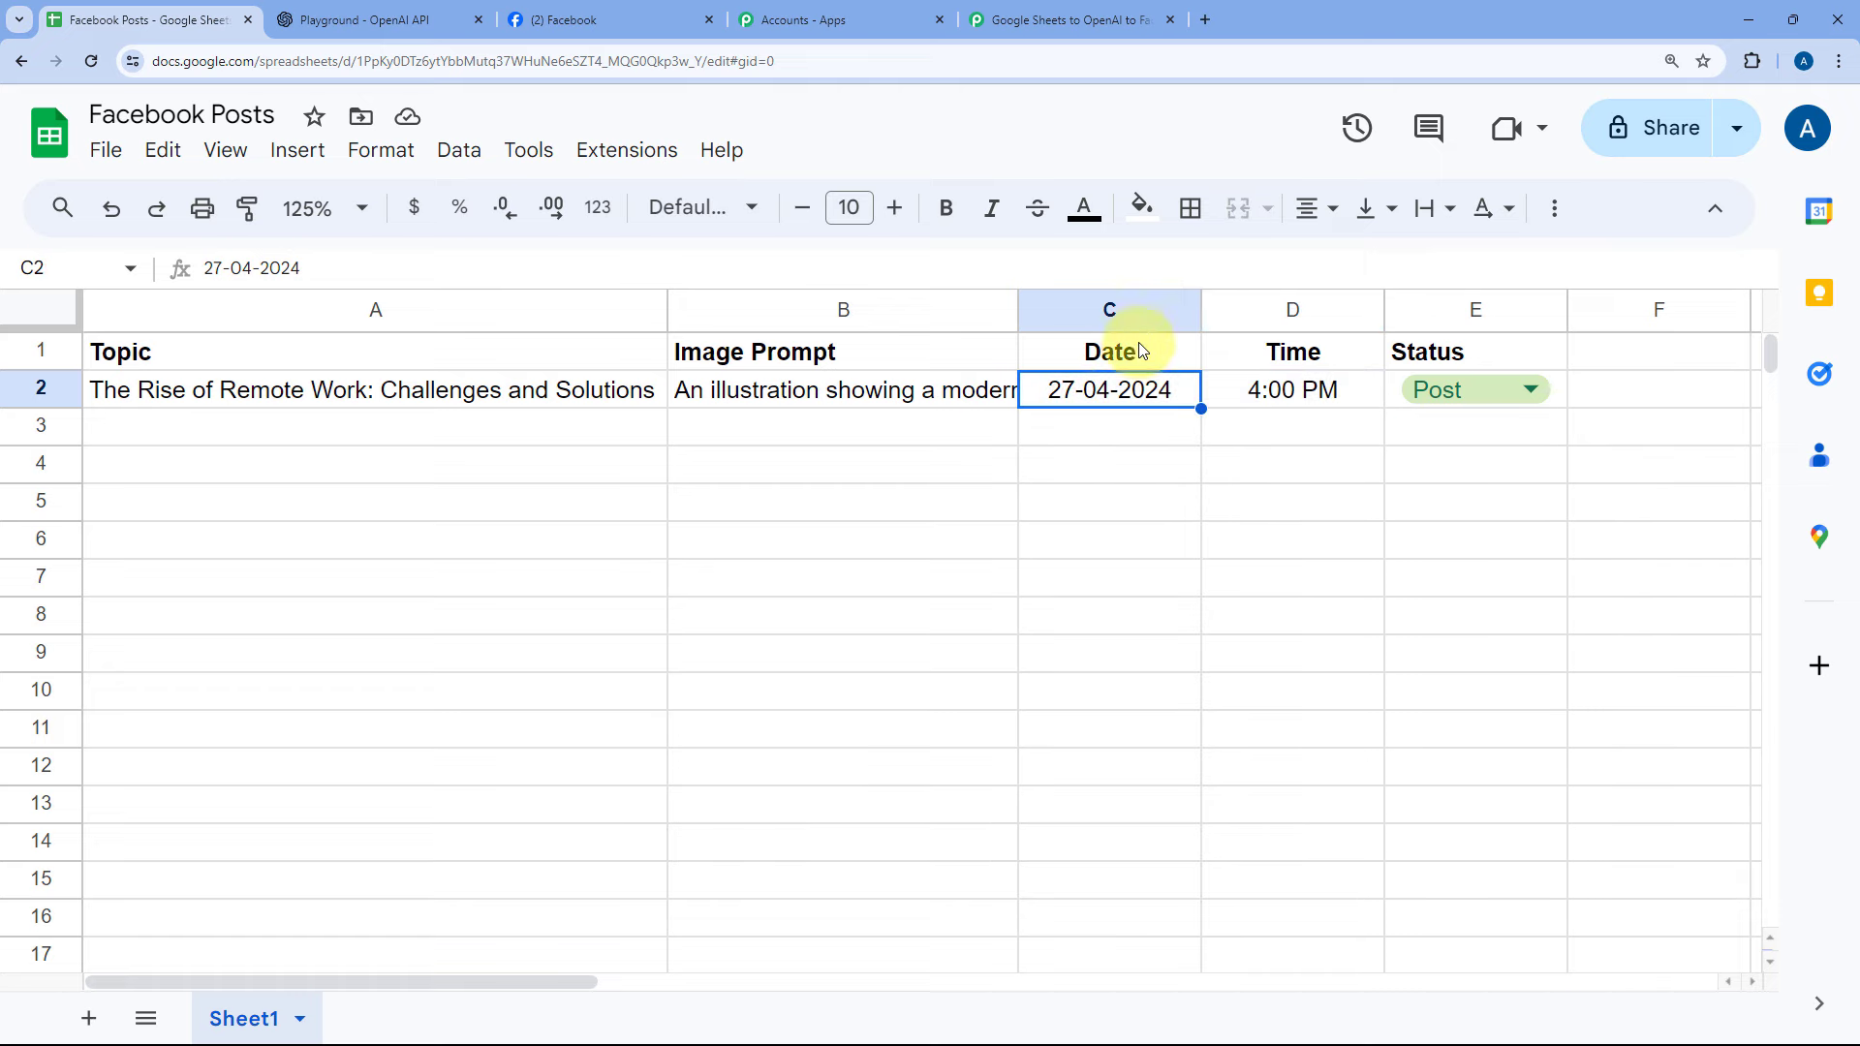
pyautogui.click(1034, 8)
# - Review the Date and Time values in the response received by the Google Sheets trigger step
pyautogui.scroll(10, 860, 432)
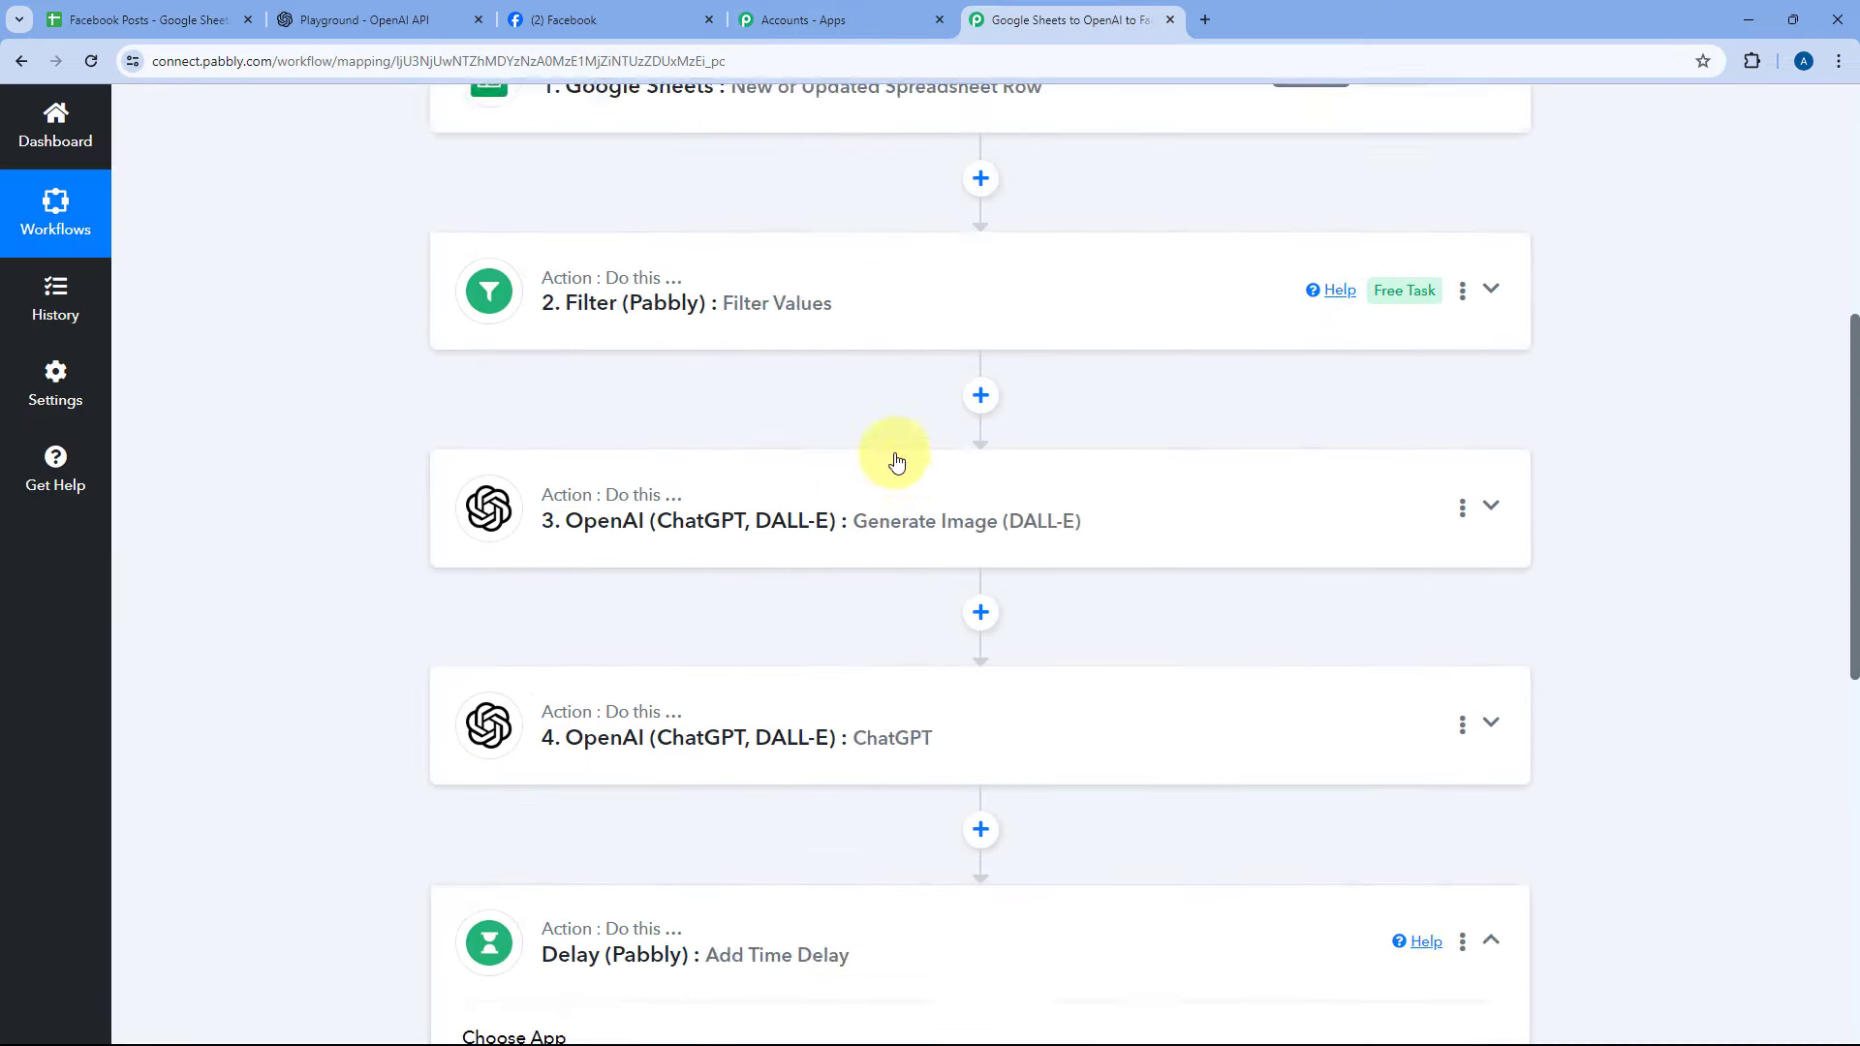
pyautogui.click(873, 366)
pyautogui.scroll(-15, 308, 546)
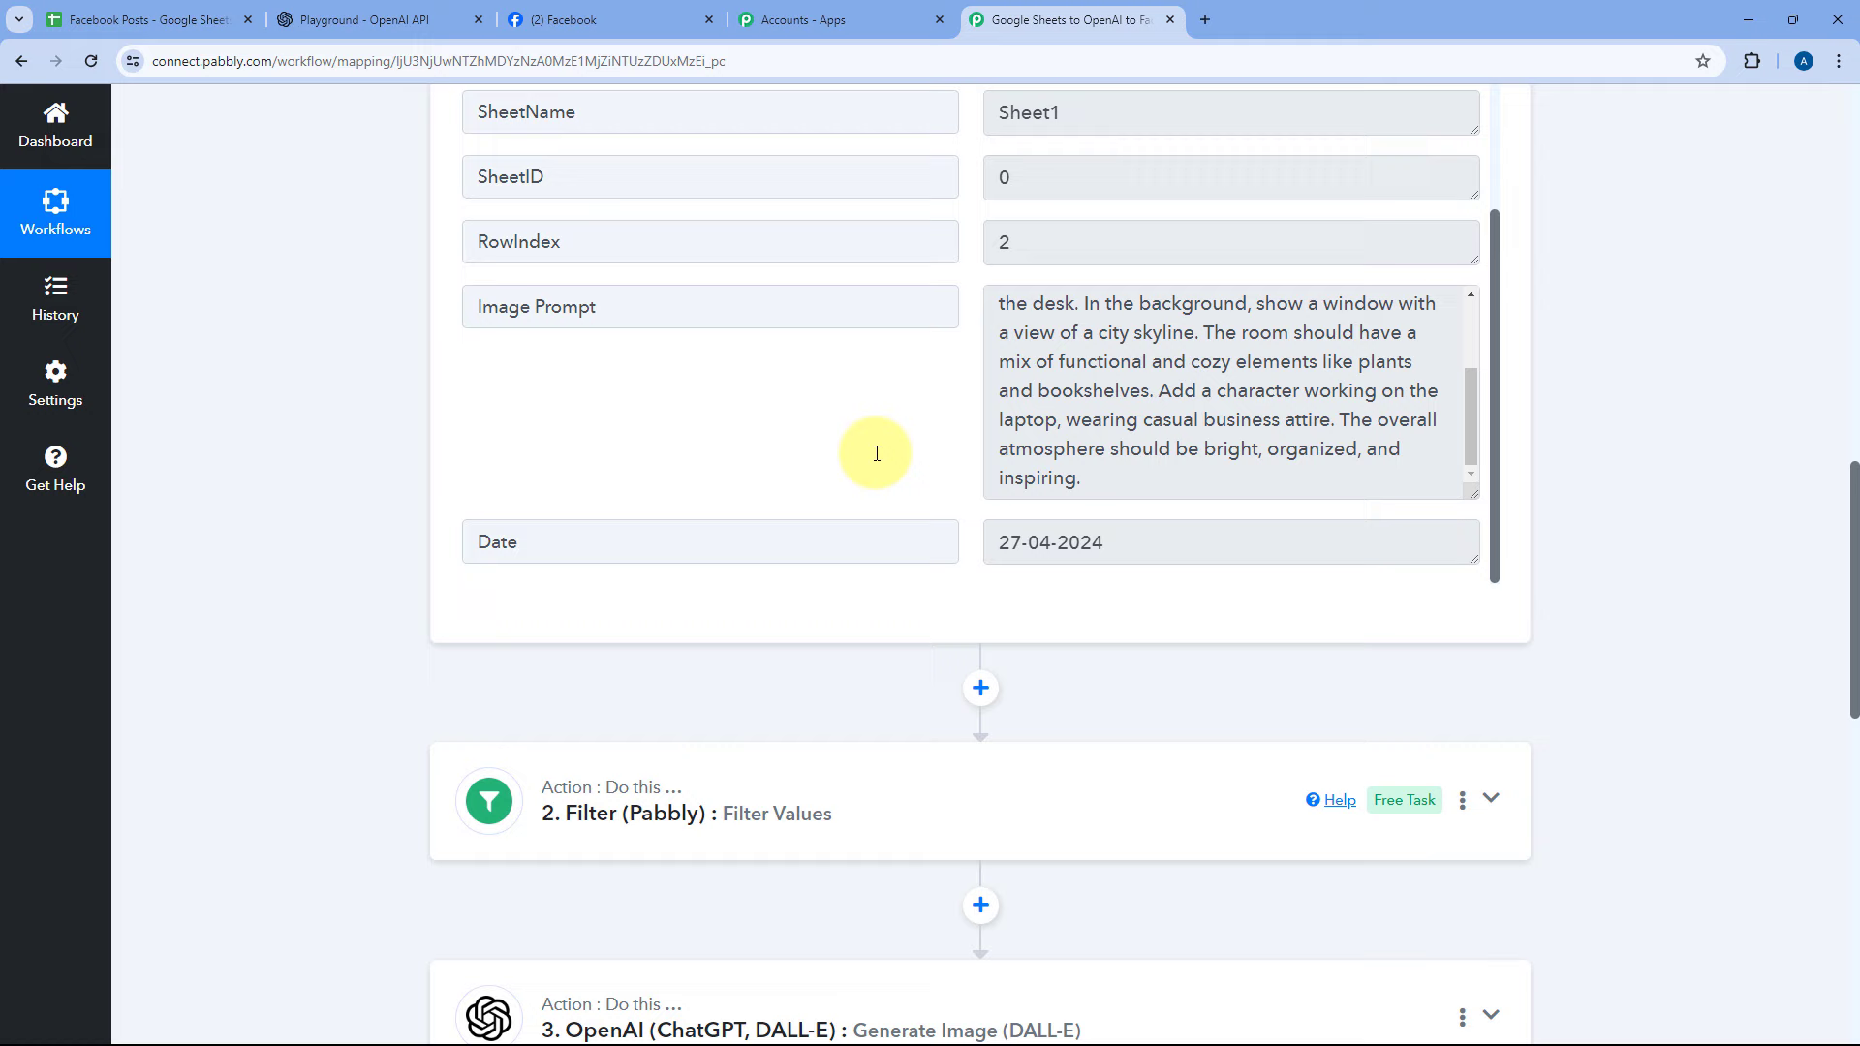
pyautogui.scroll(-1, 876, 453)
pyautogui.moveTo(1129, 416); pyautogui.dragTo(892, 427)
pyautogui.scroll(6, 938, 410)
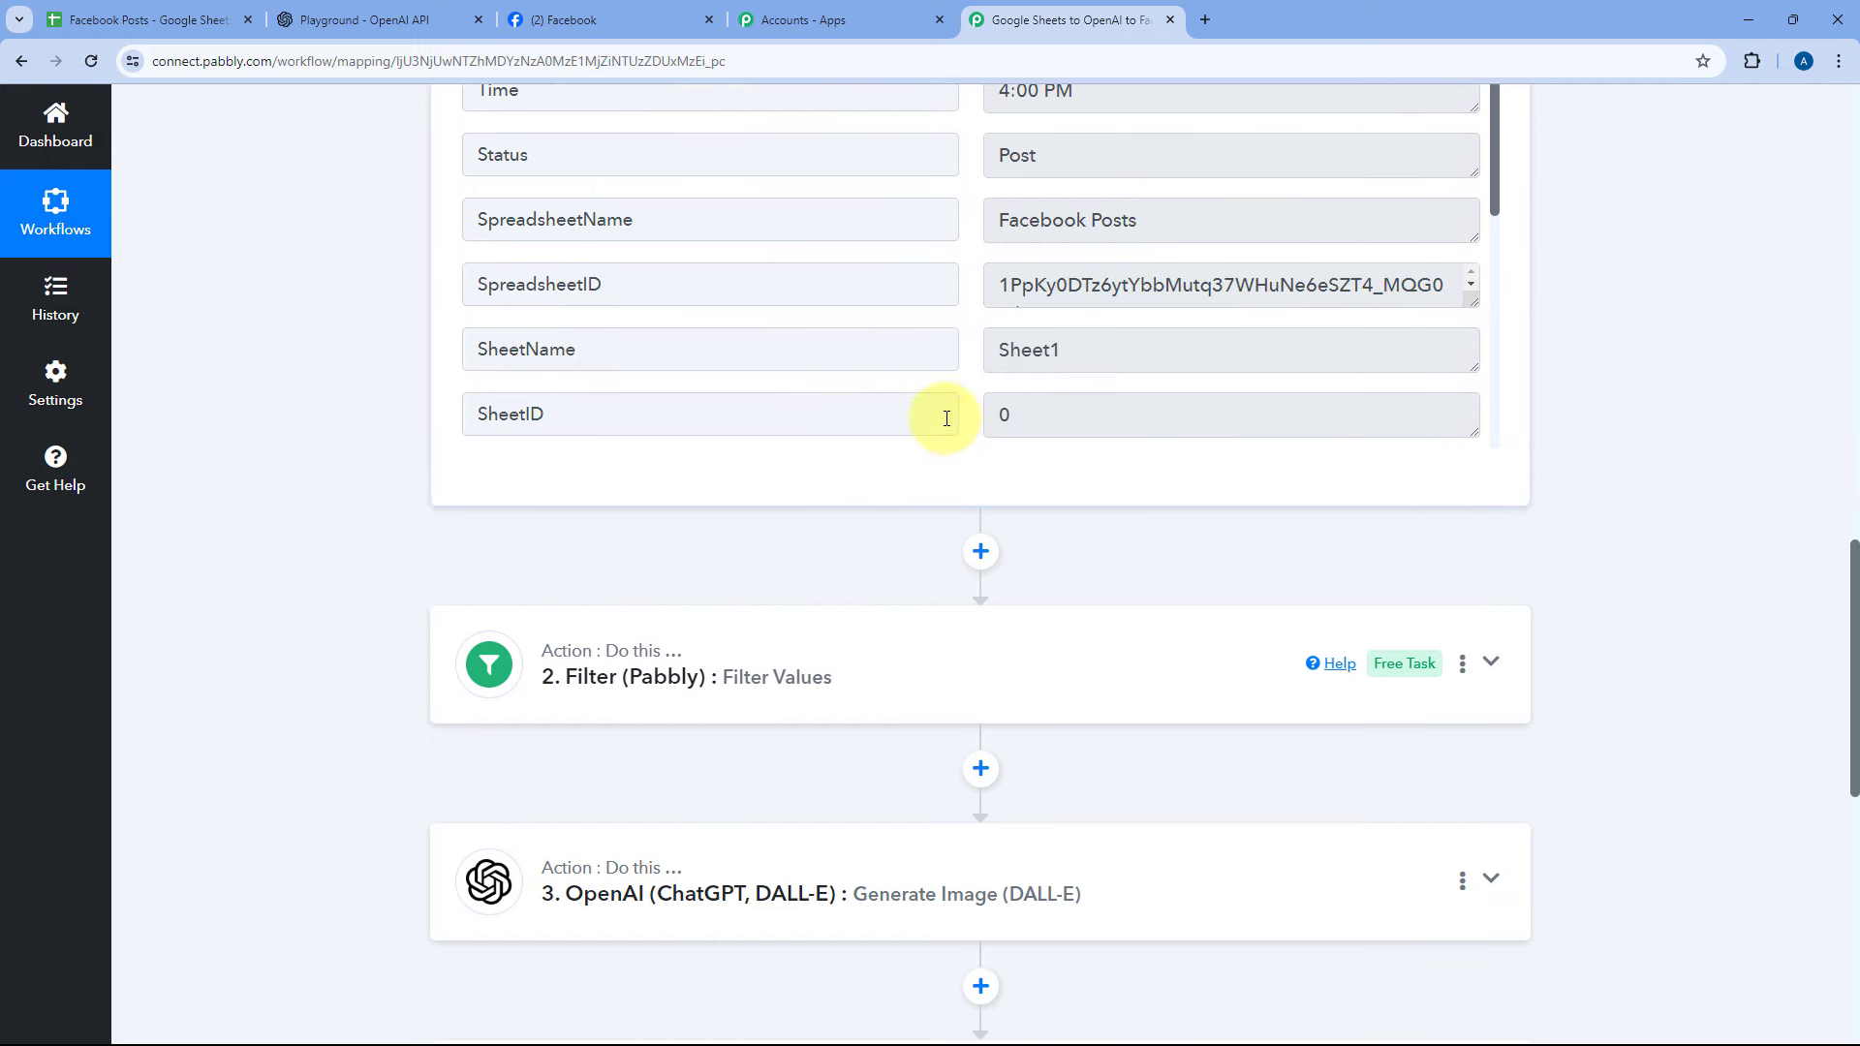
pyautogui.moveTo(1078, 399); pyautogui.dragTo(956, 388)
pyautogui.click(961, 352)
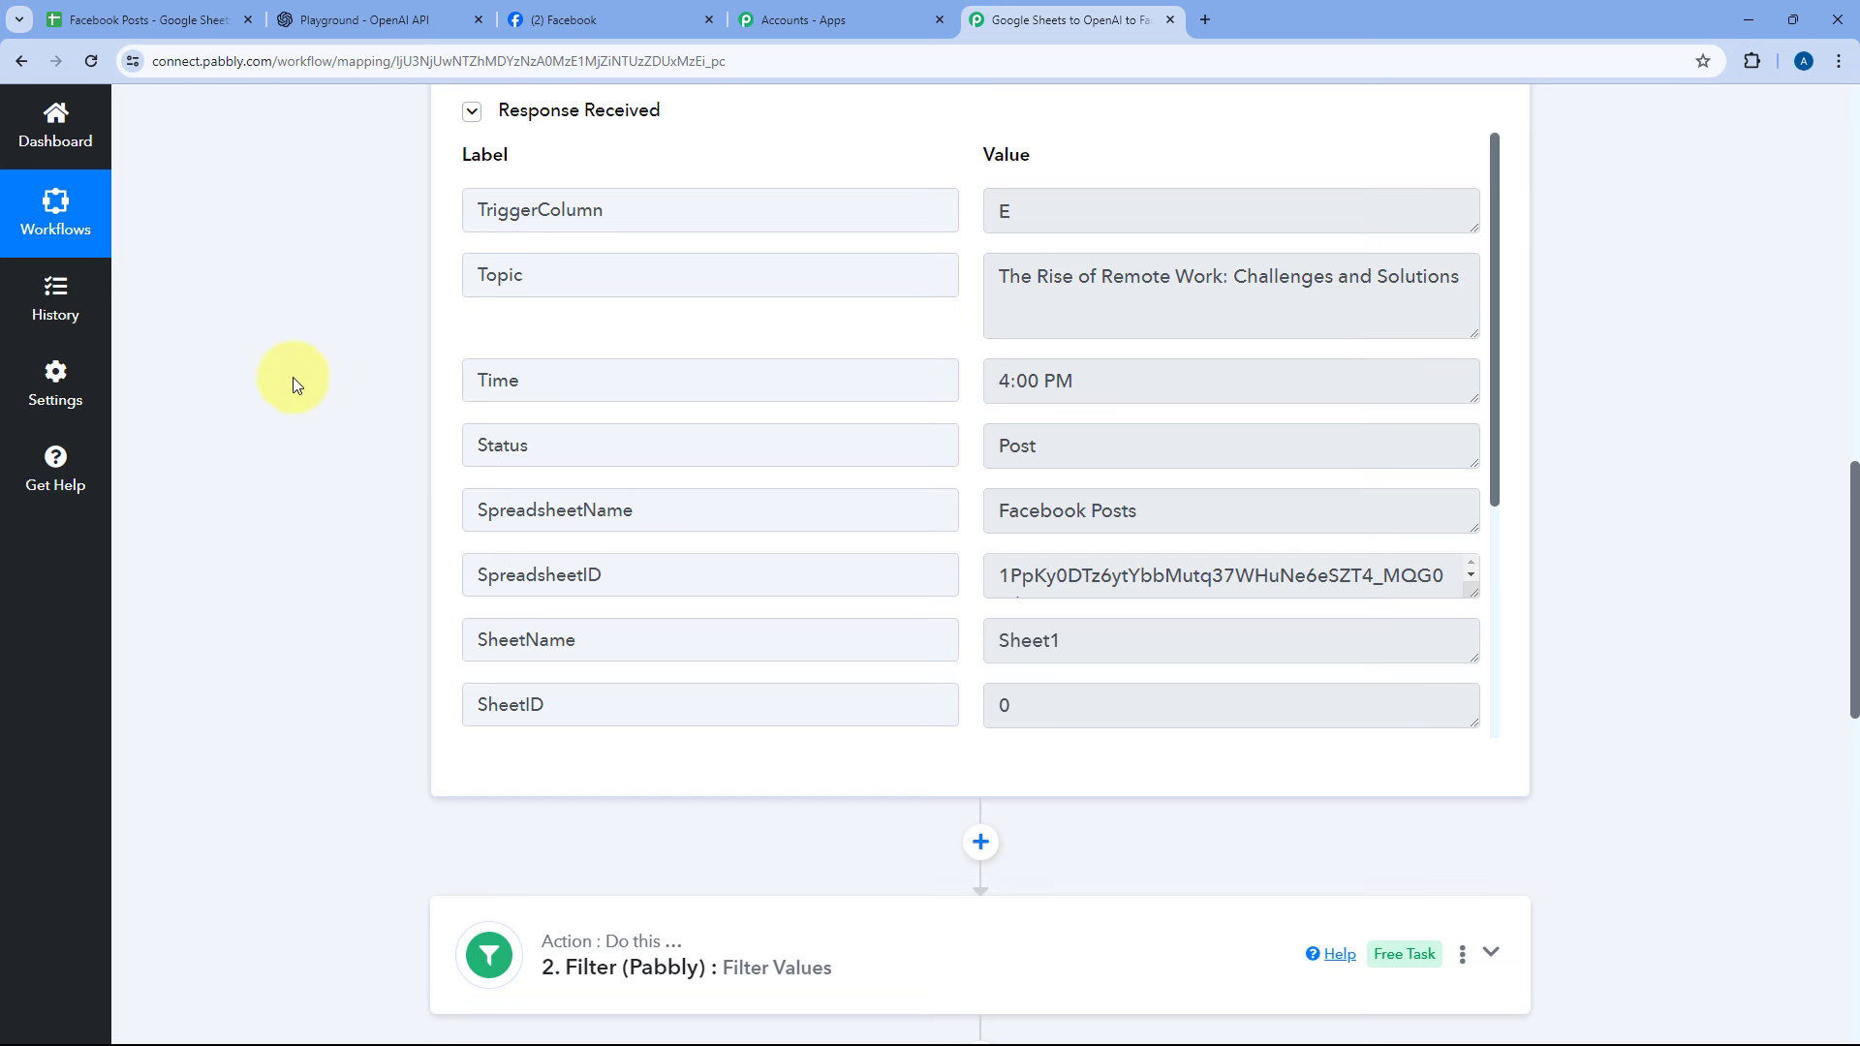
# - Add a Date/Time Formatter (Pabbly) step between the ChatGPT and Delay steps with Format Date with Time Zone as the action event
pyautogui.scroll(-10, 347, 434)
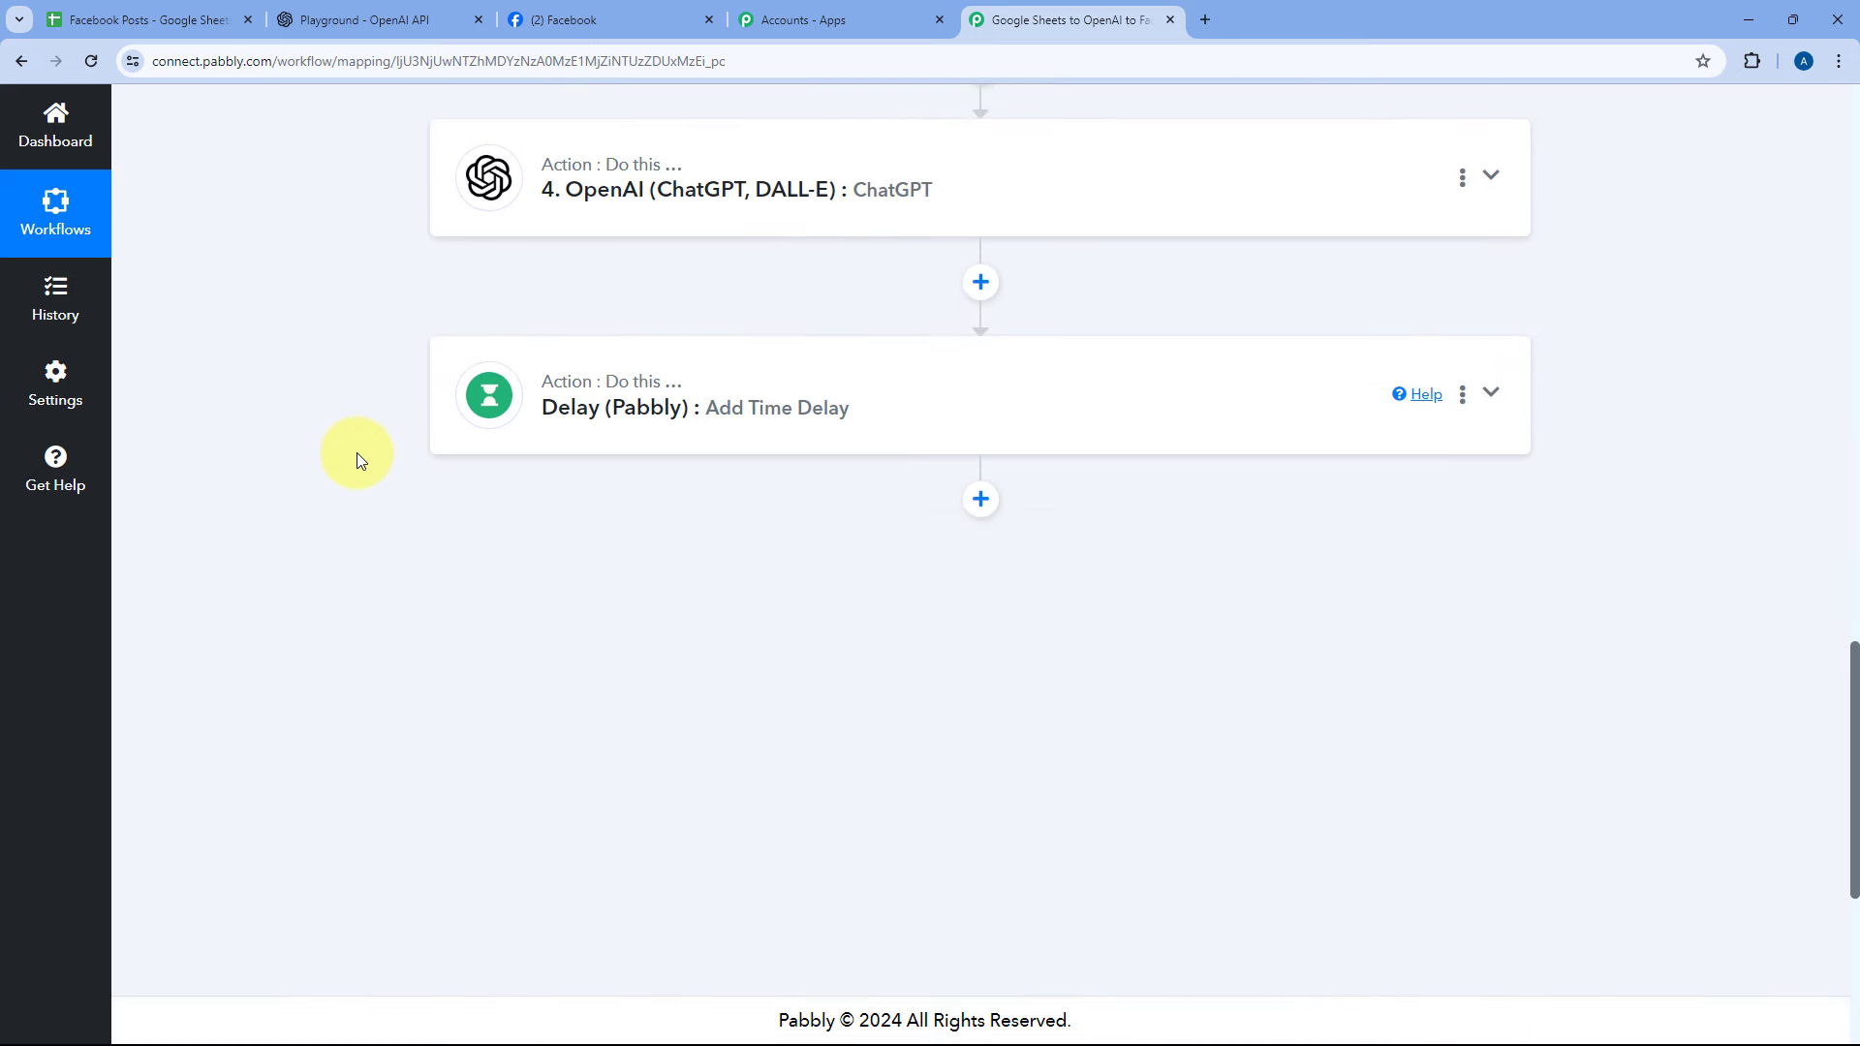
pyautogui.click(980, 285)
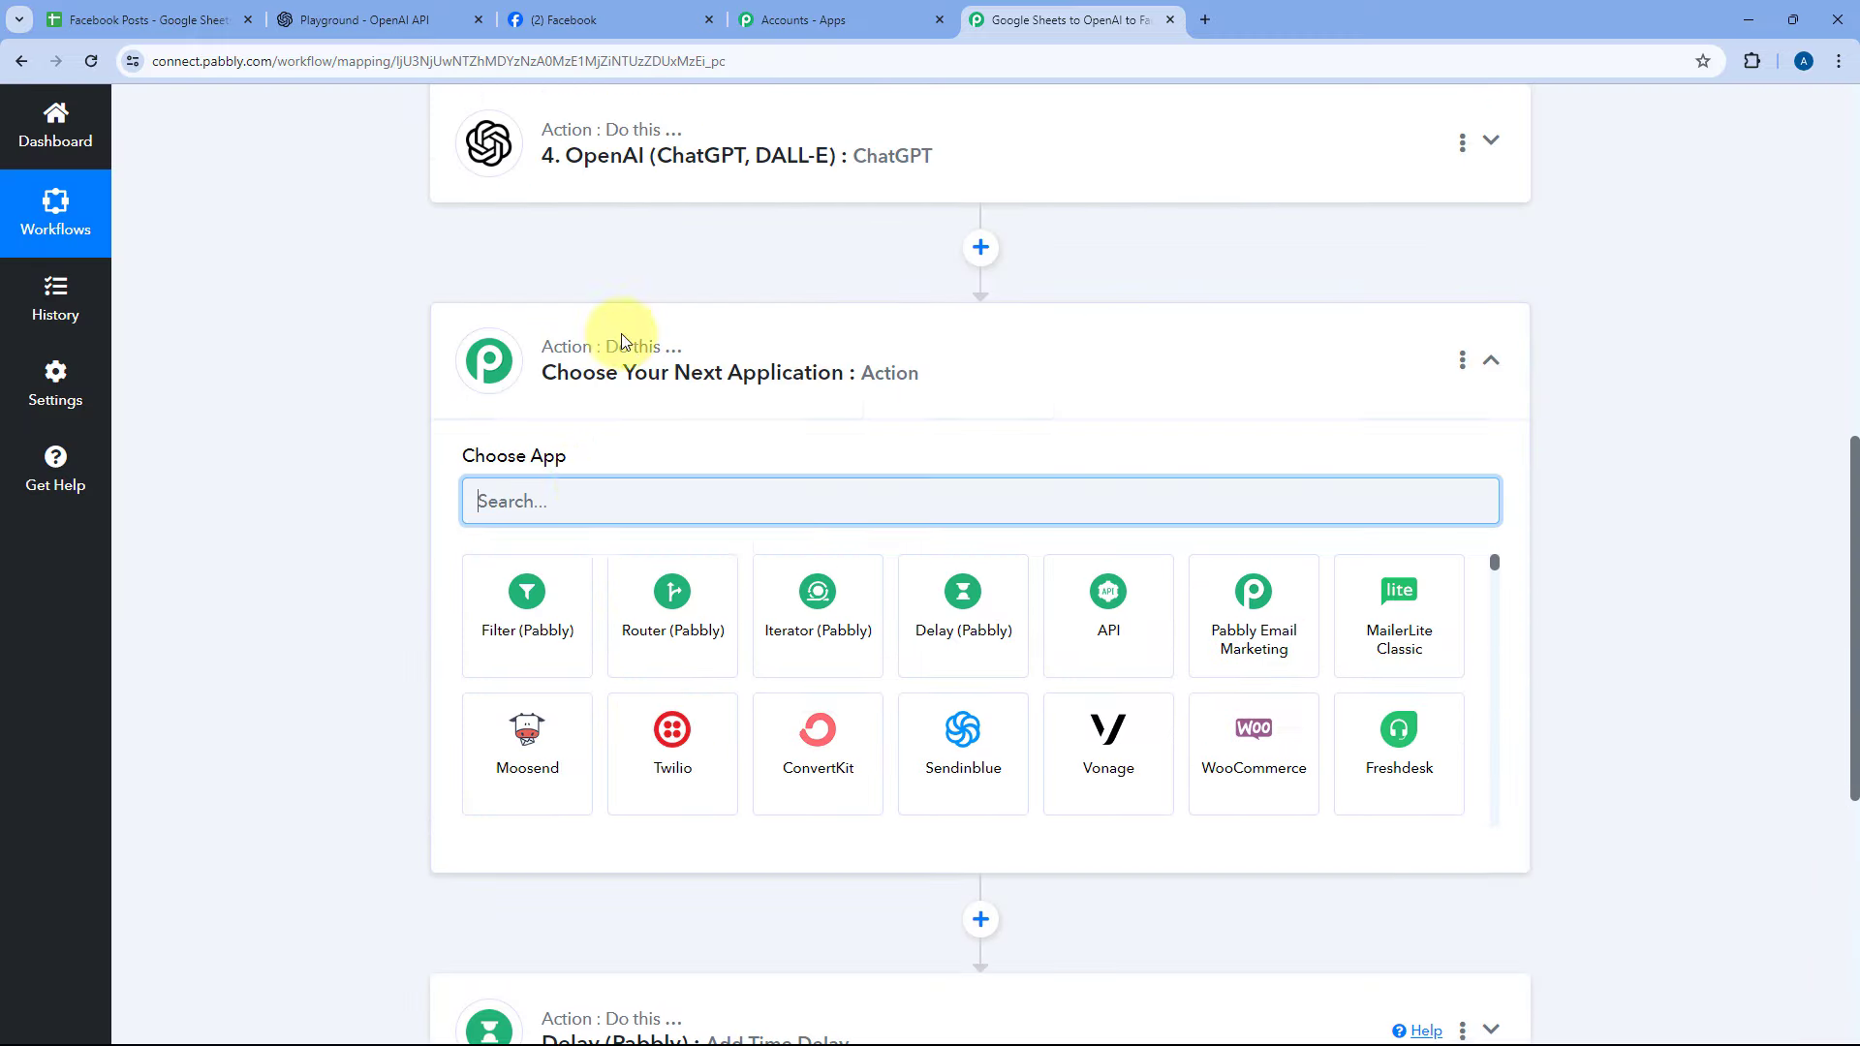
pyautogui.write('D')
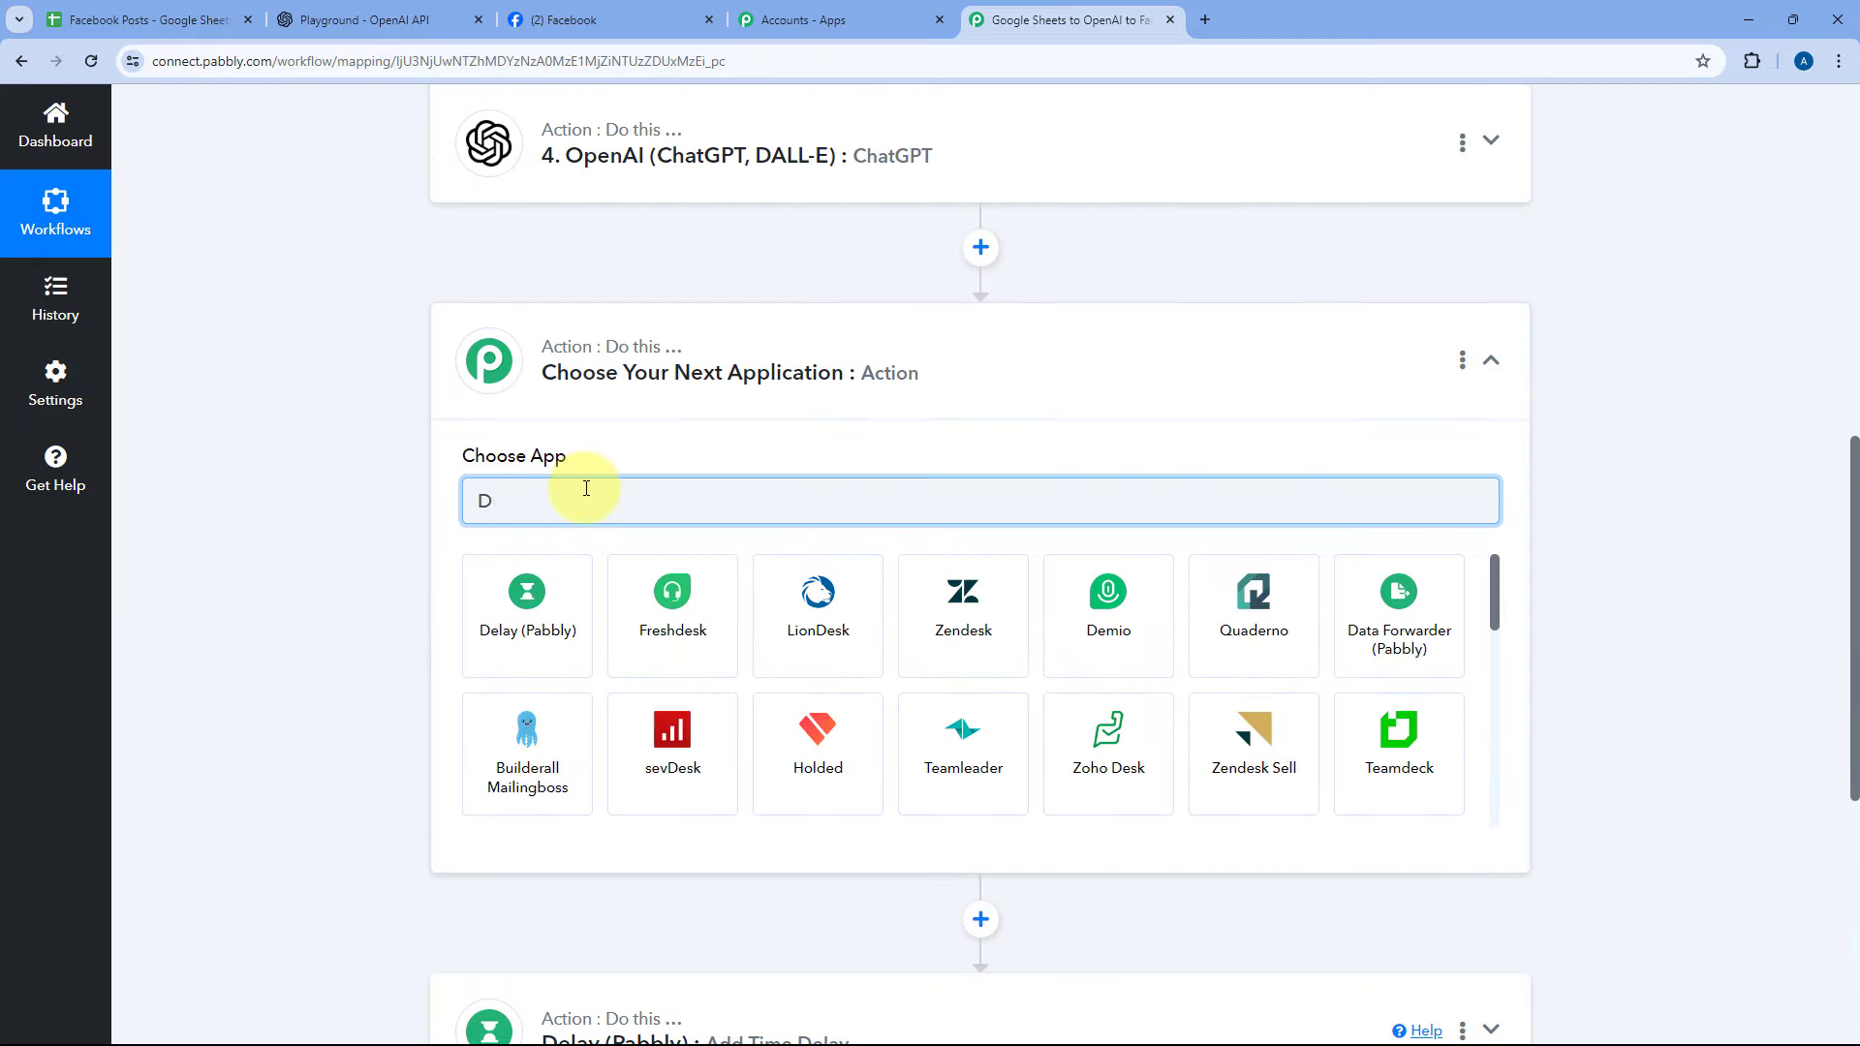
pyautogui.write('eate')
pyautogui.click(571, 582)
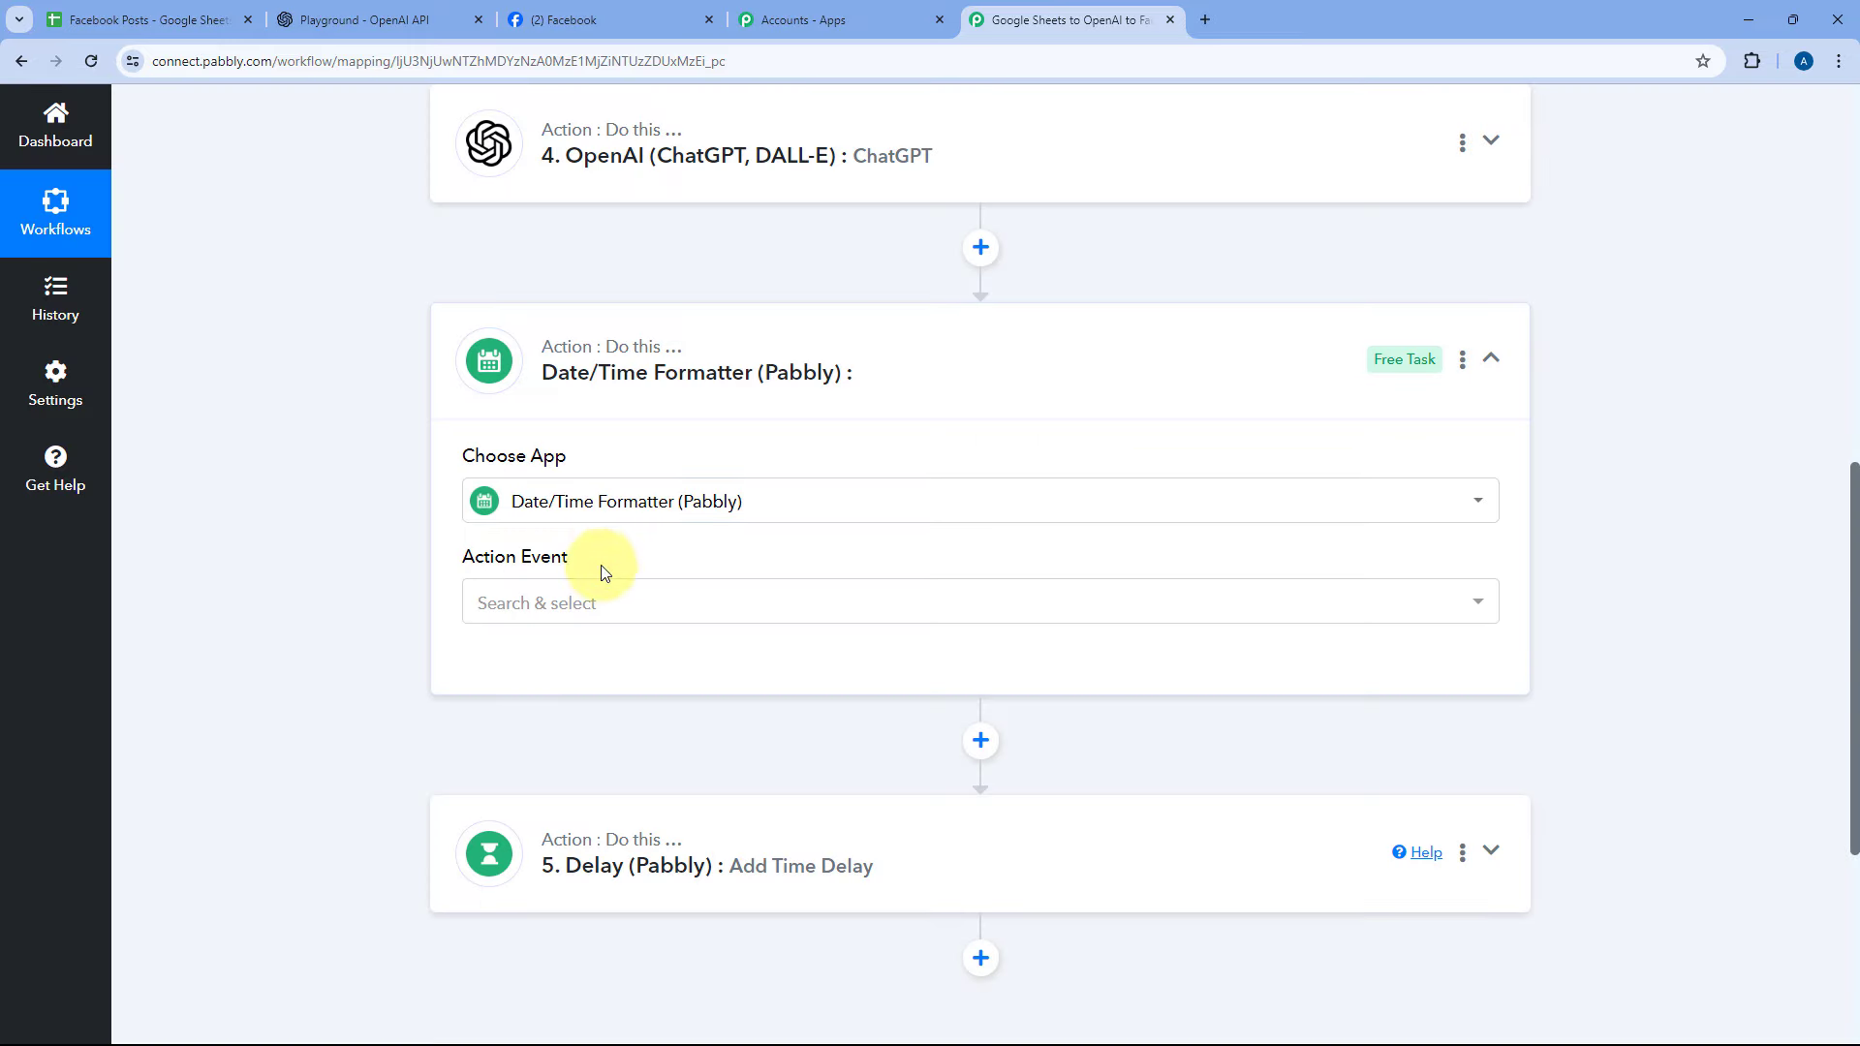
pyautogui.click(543, 601)
pyautogui.scroll(-2, 432, 534)
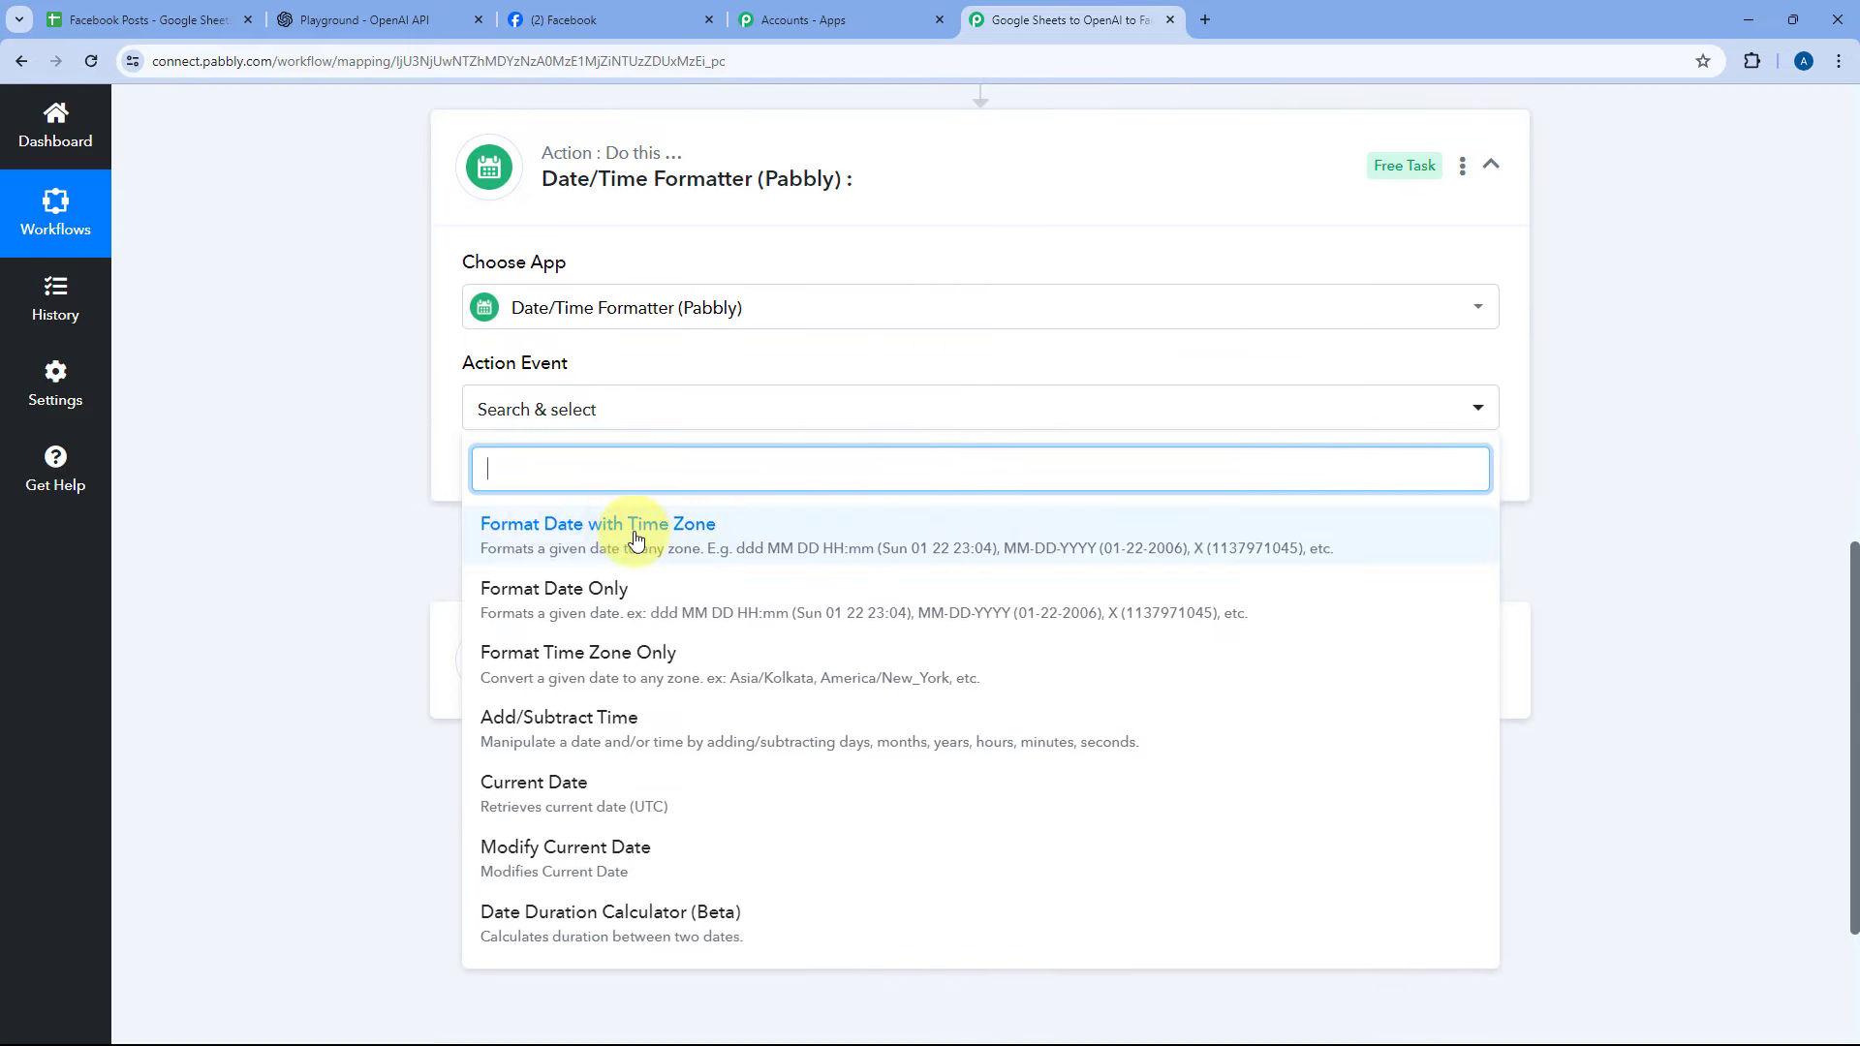
pyautogui.click(637, 535)
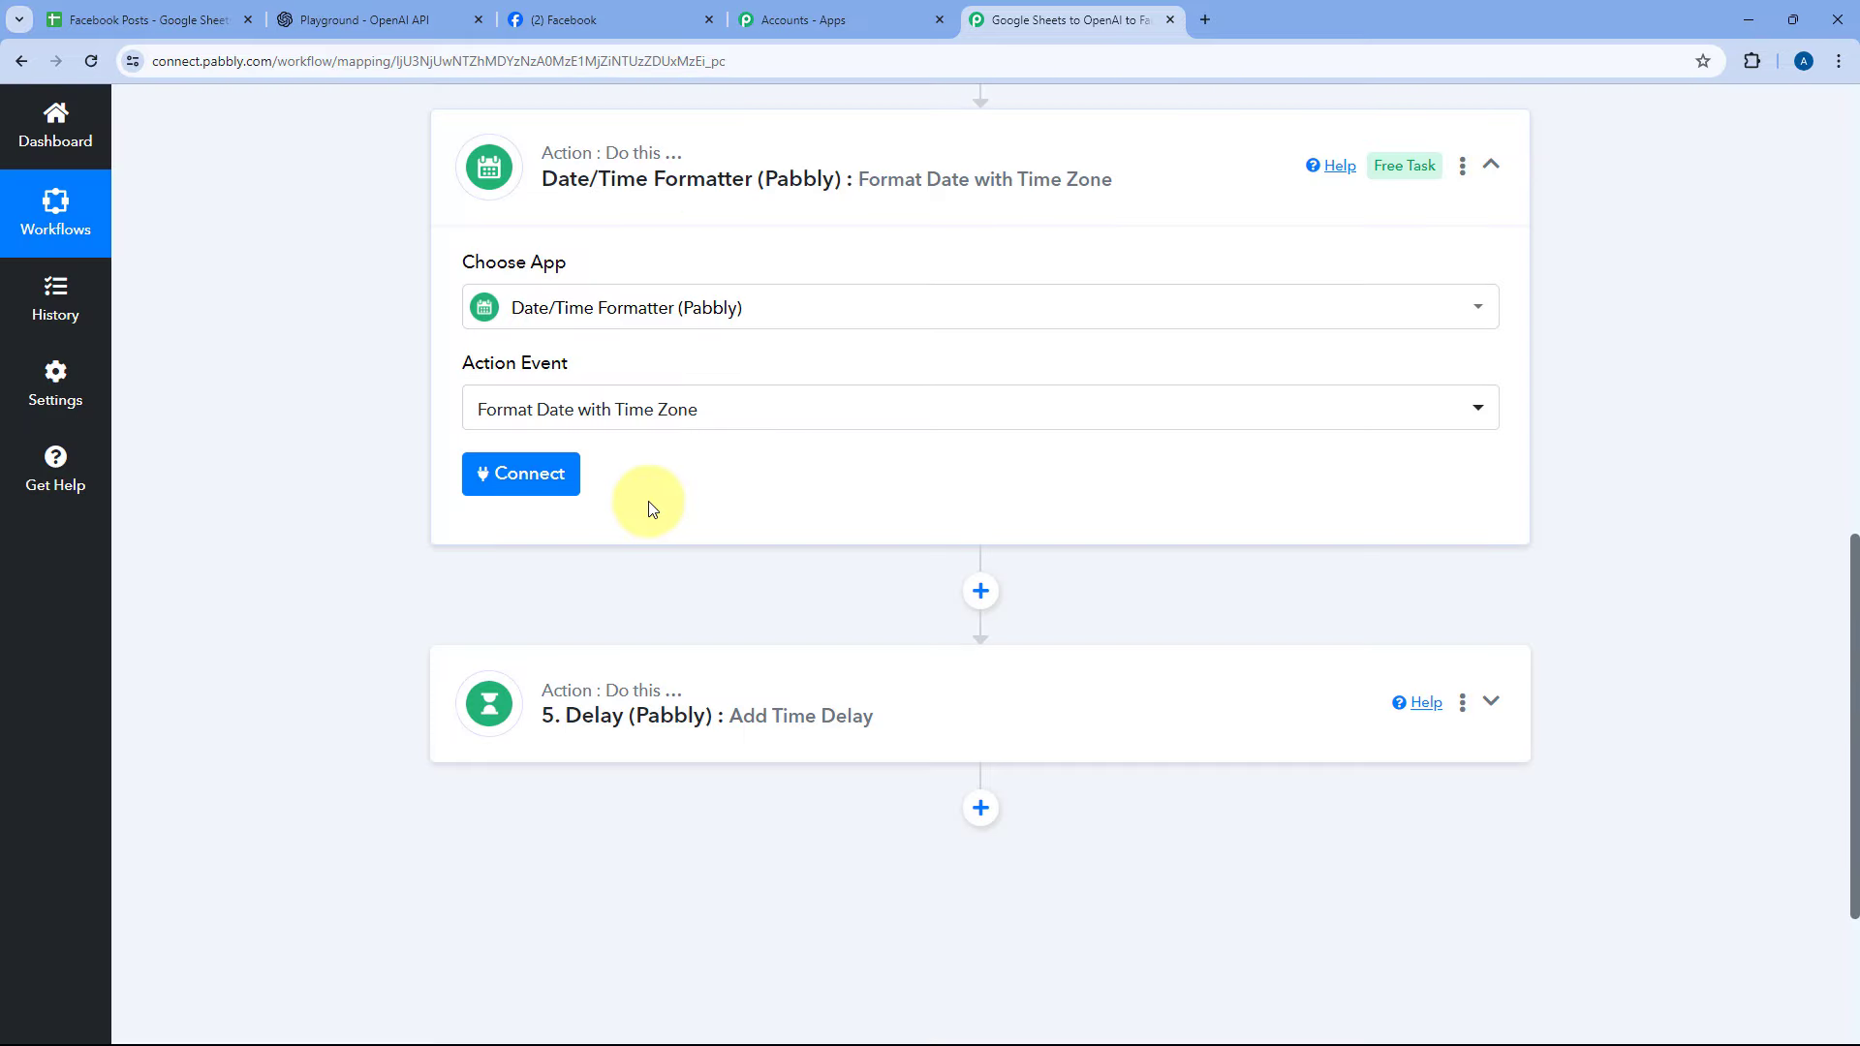
# - Connect the Date/Time Formatter step and map the Google Sheets Date and Time values into its Date field
pyautogui.click(539, 472)
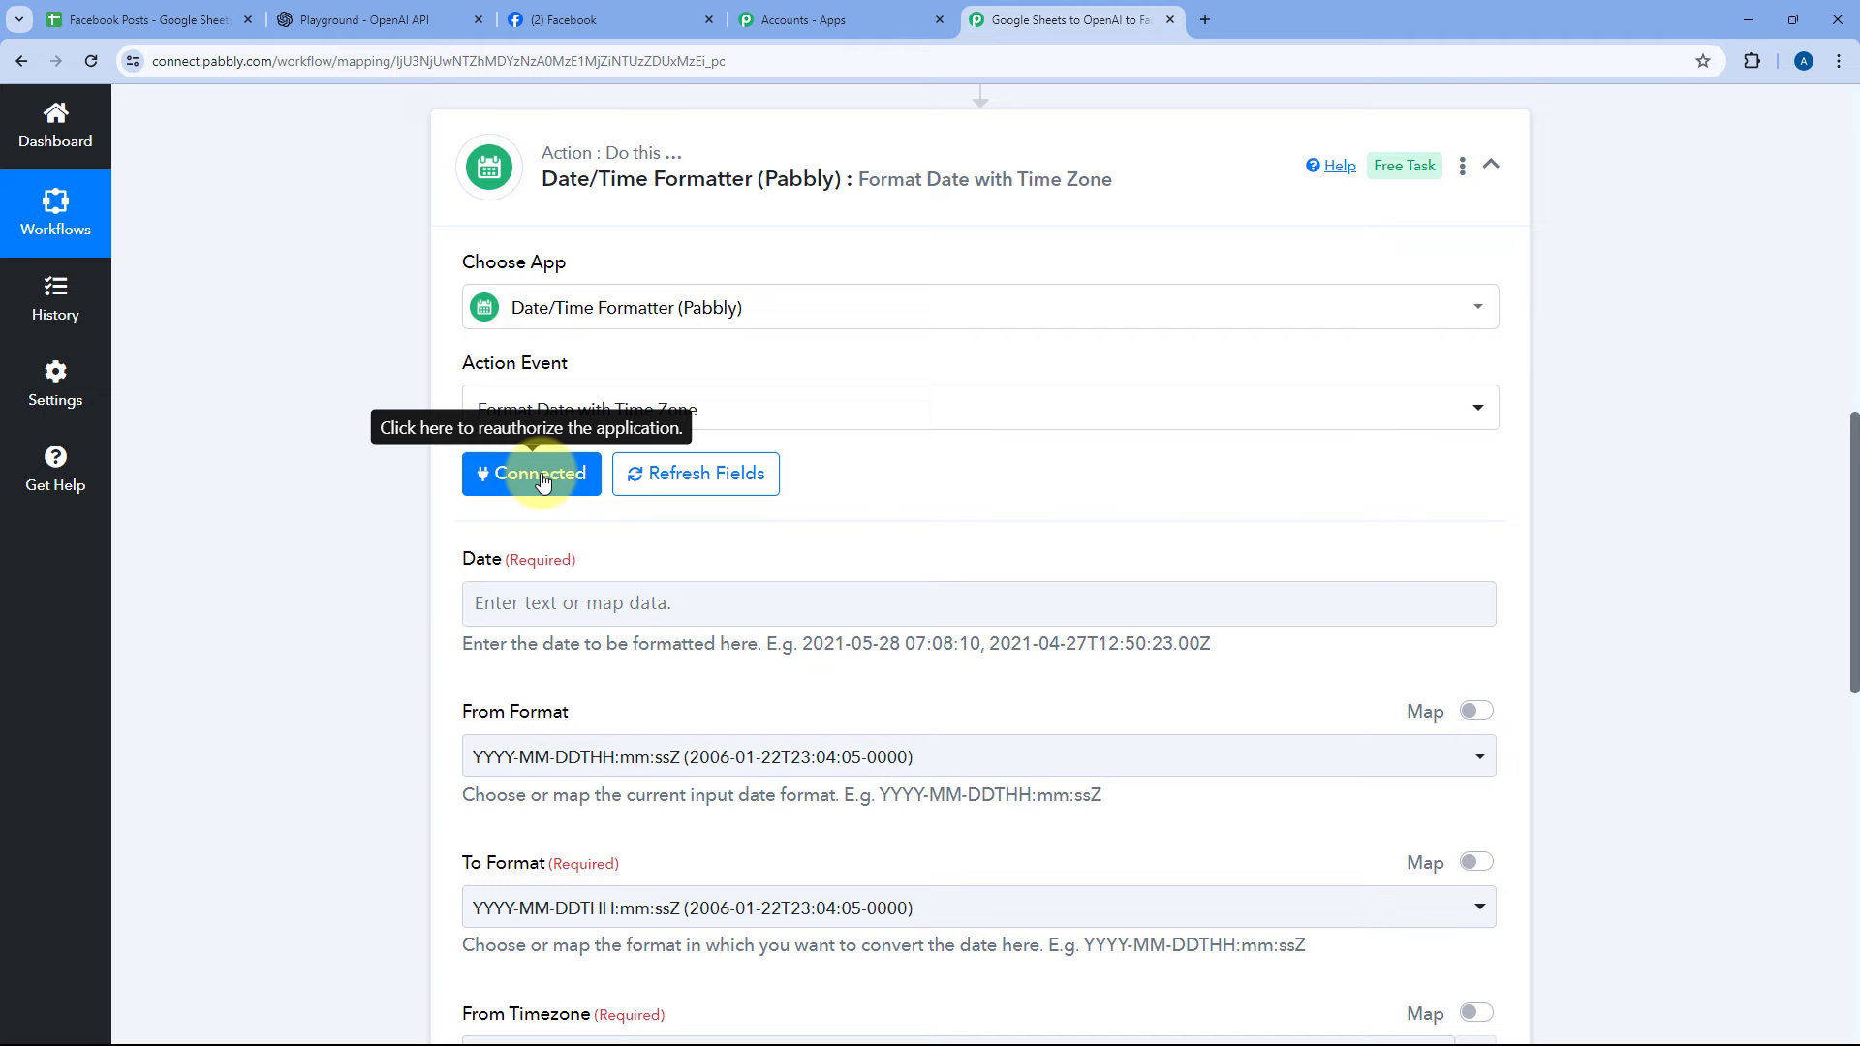
pyautogui.scroll(-2, 436, 354)
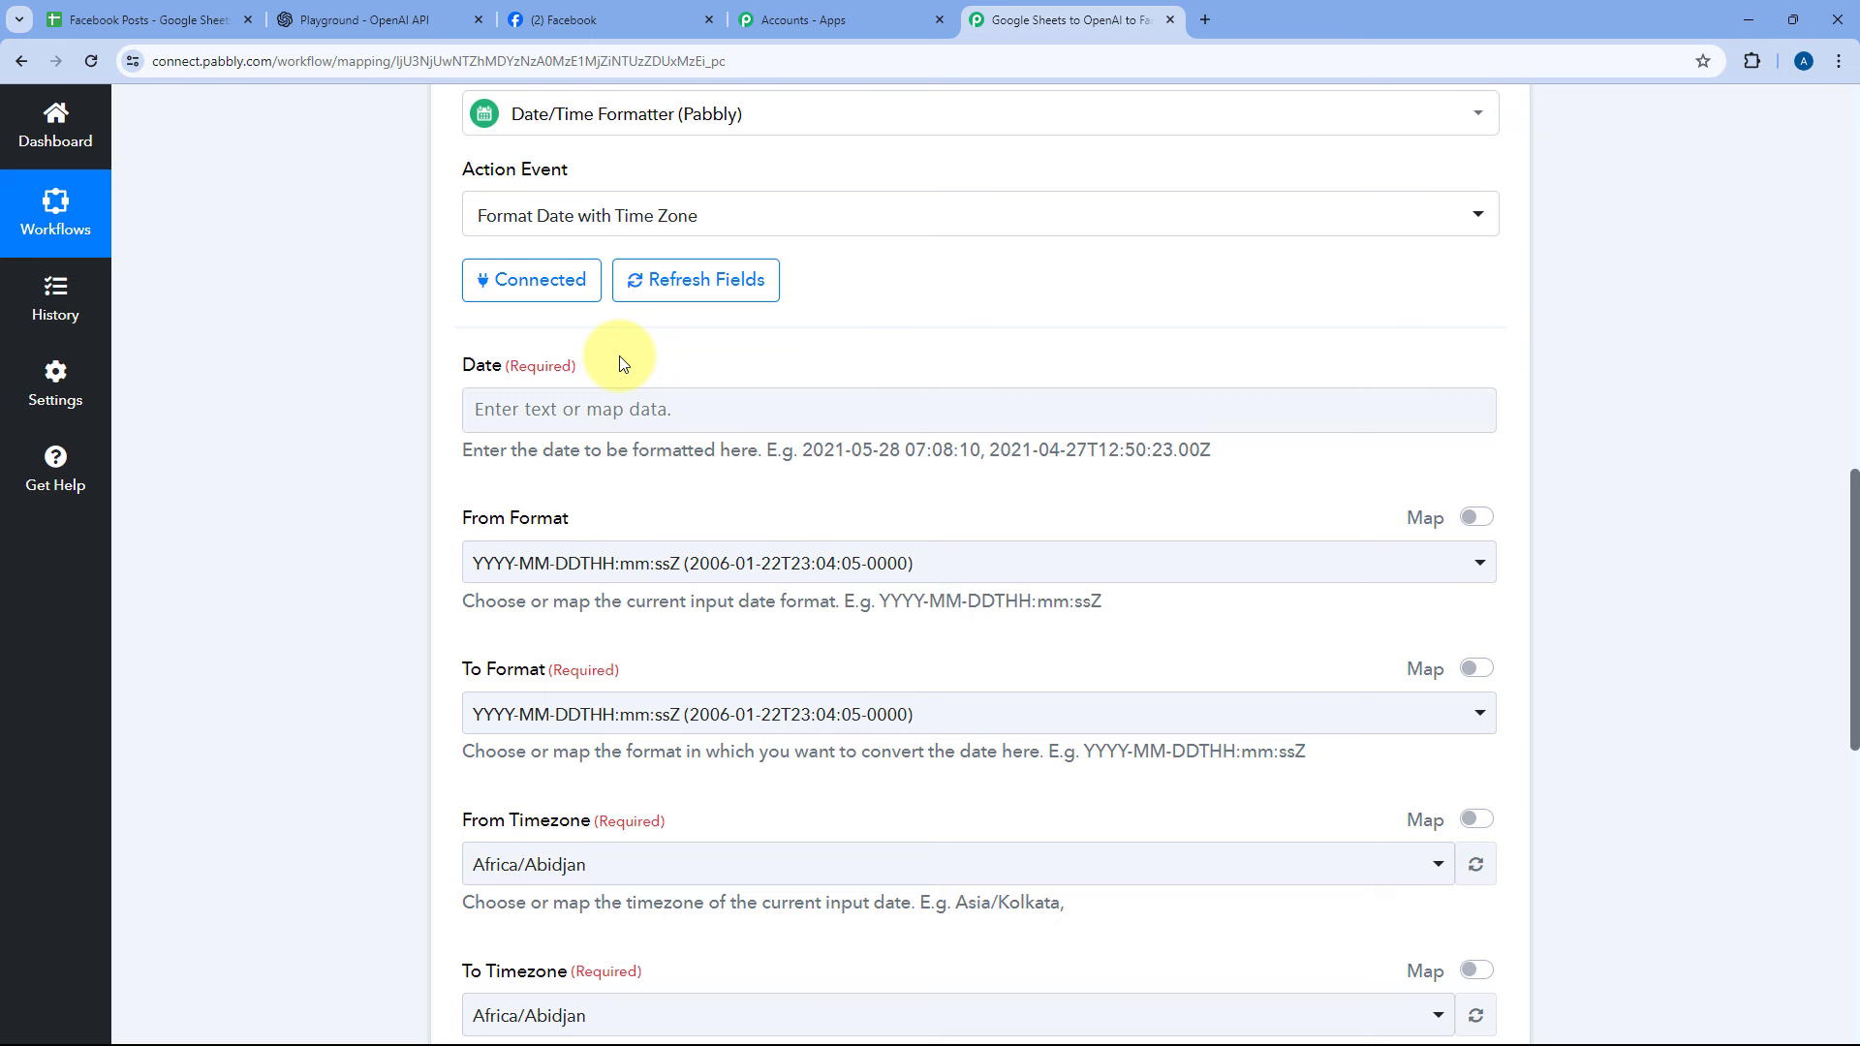
pyautogui.click(499, 407)
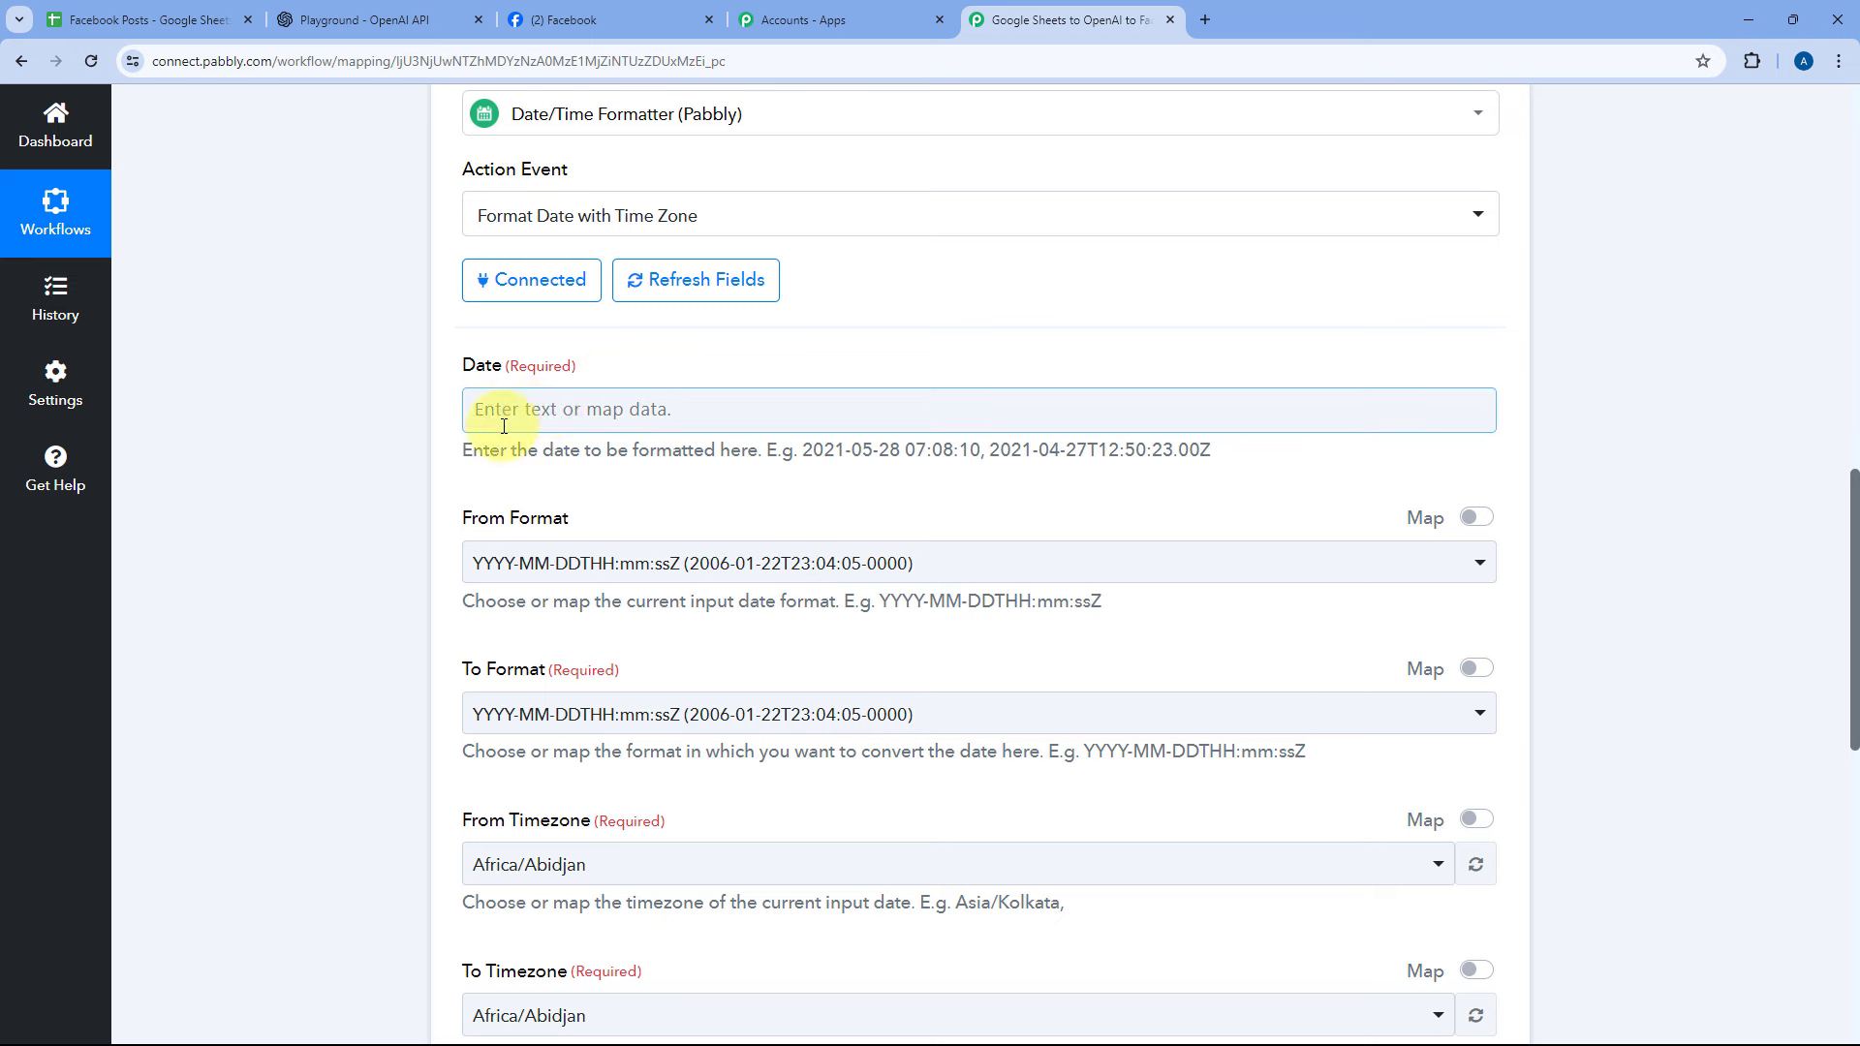
pyautogui.click(545, 413)
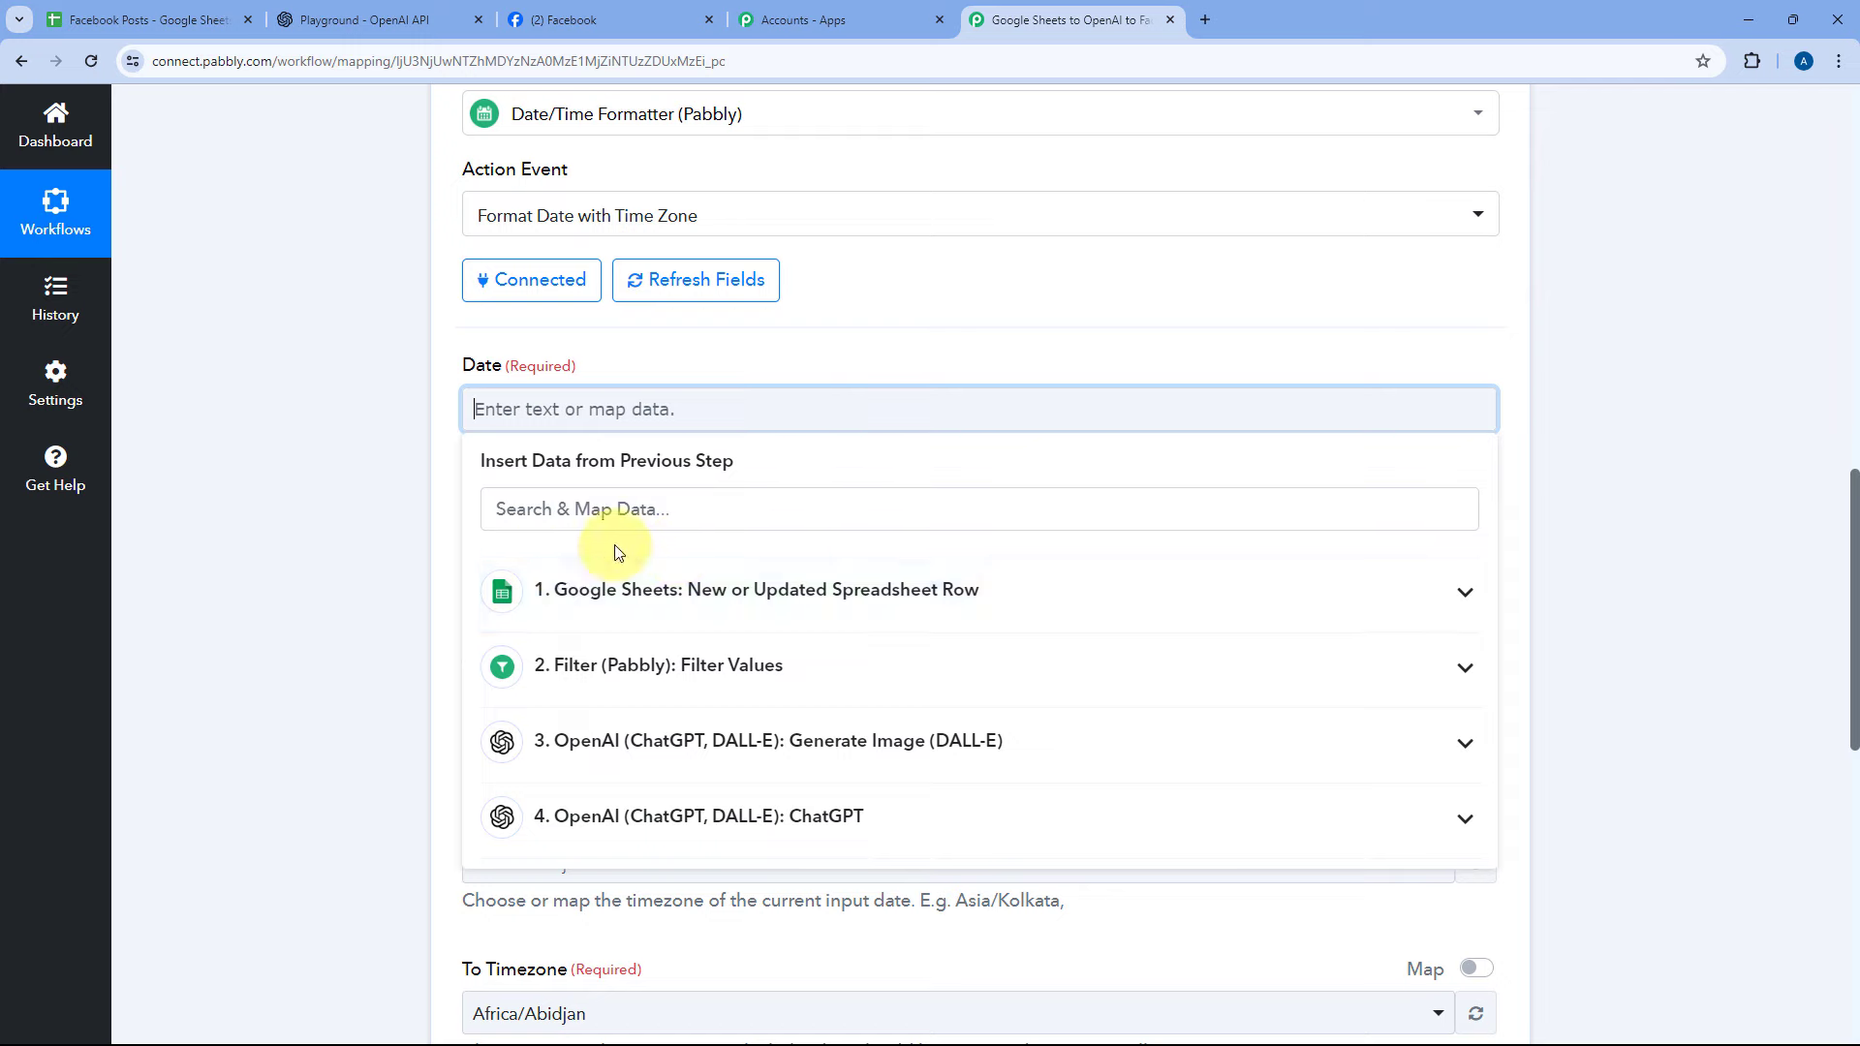
pyautogui.click(662, 591)
pyautogui.scroll(-4, 648, 528)
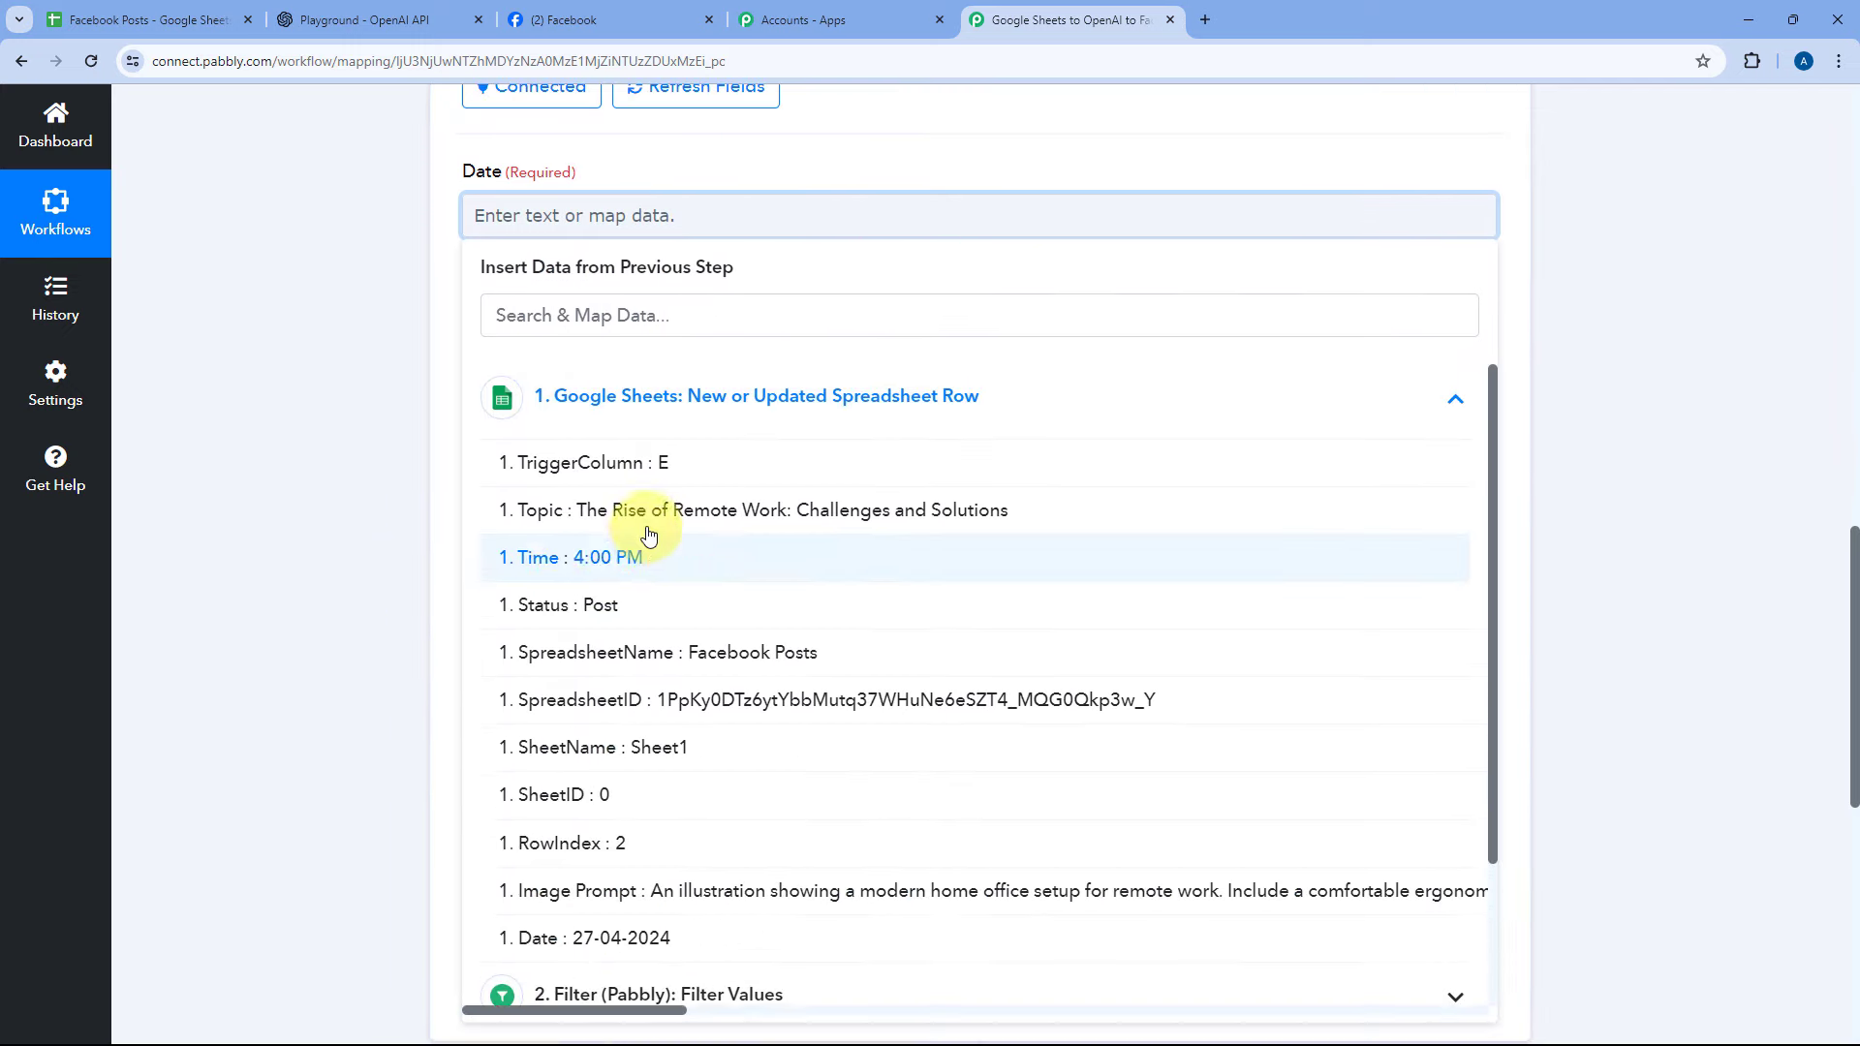
pyautogui.click(614, 762)
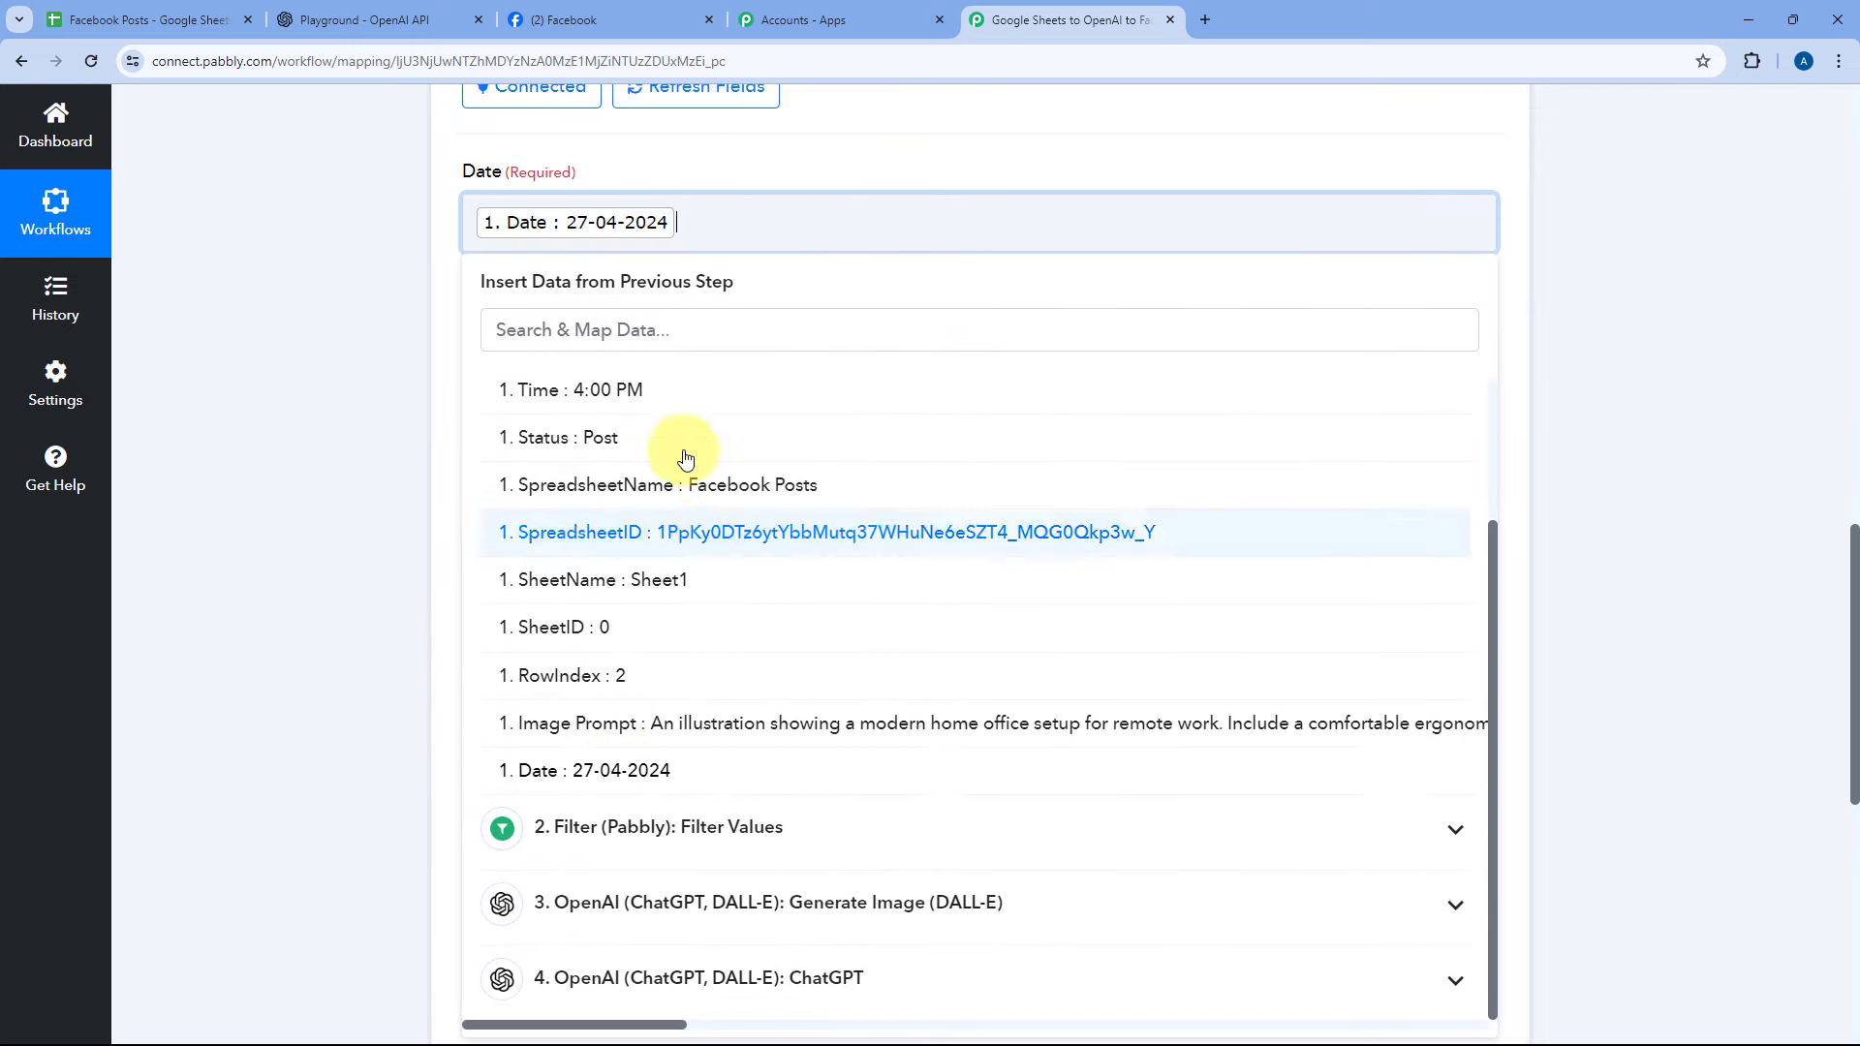
pyautogui.click(677, 392)
pyautogui.click(830, 167)
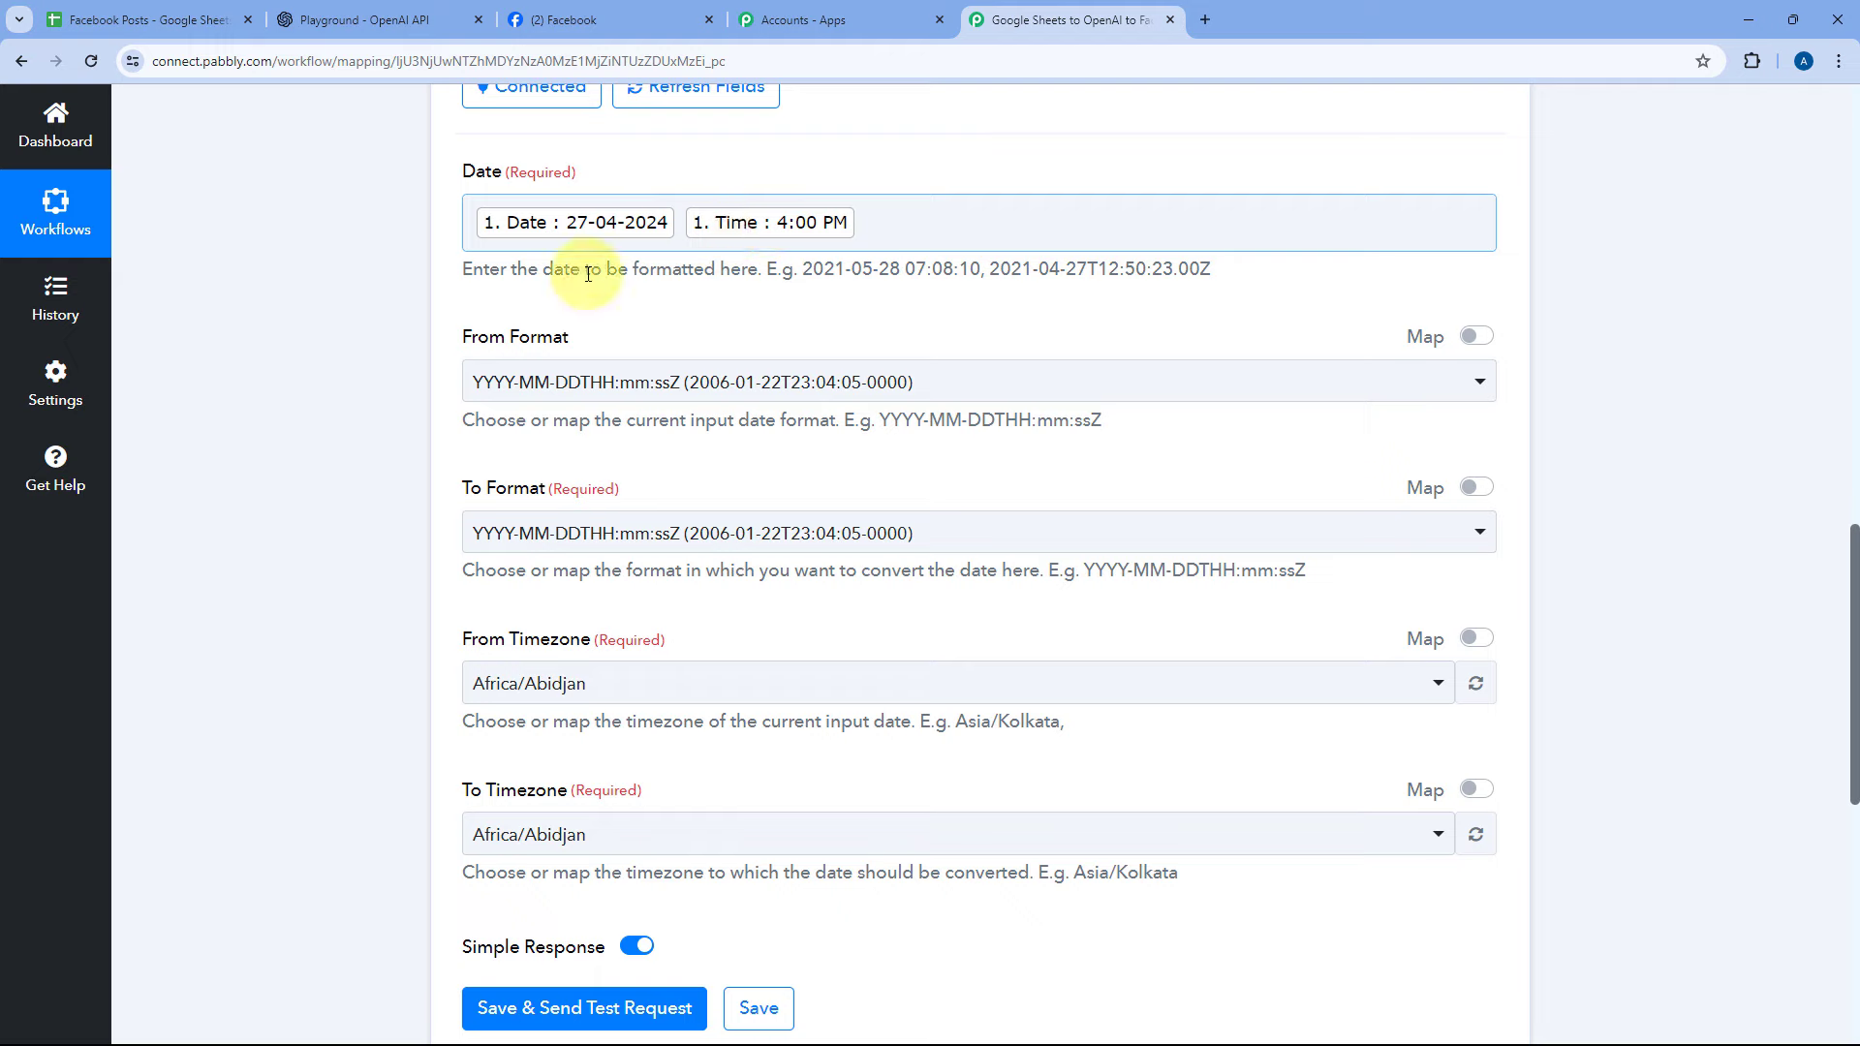
# - Check the date layout in the Facebook Posts spreadsheet and set the formatter's From Format to DD/MM/YYYY hh:mm A
pyautogui.click(107, 18)
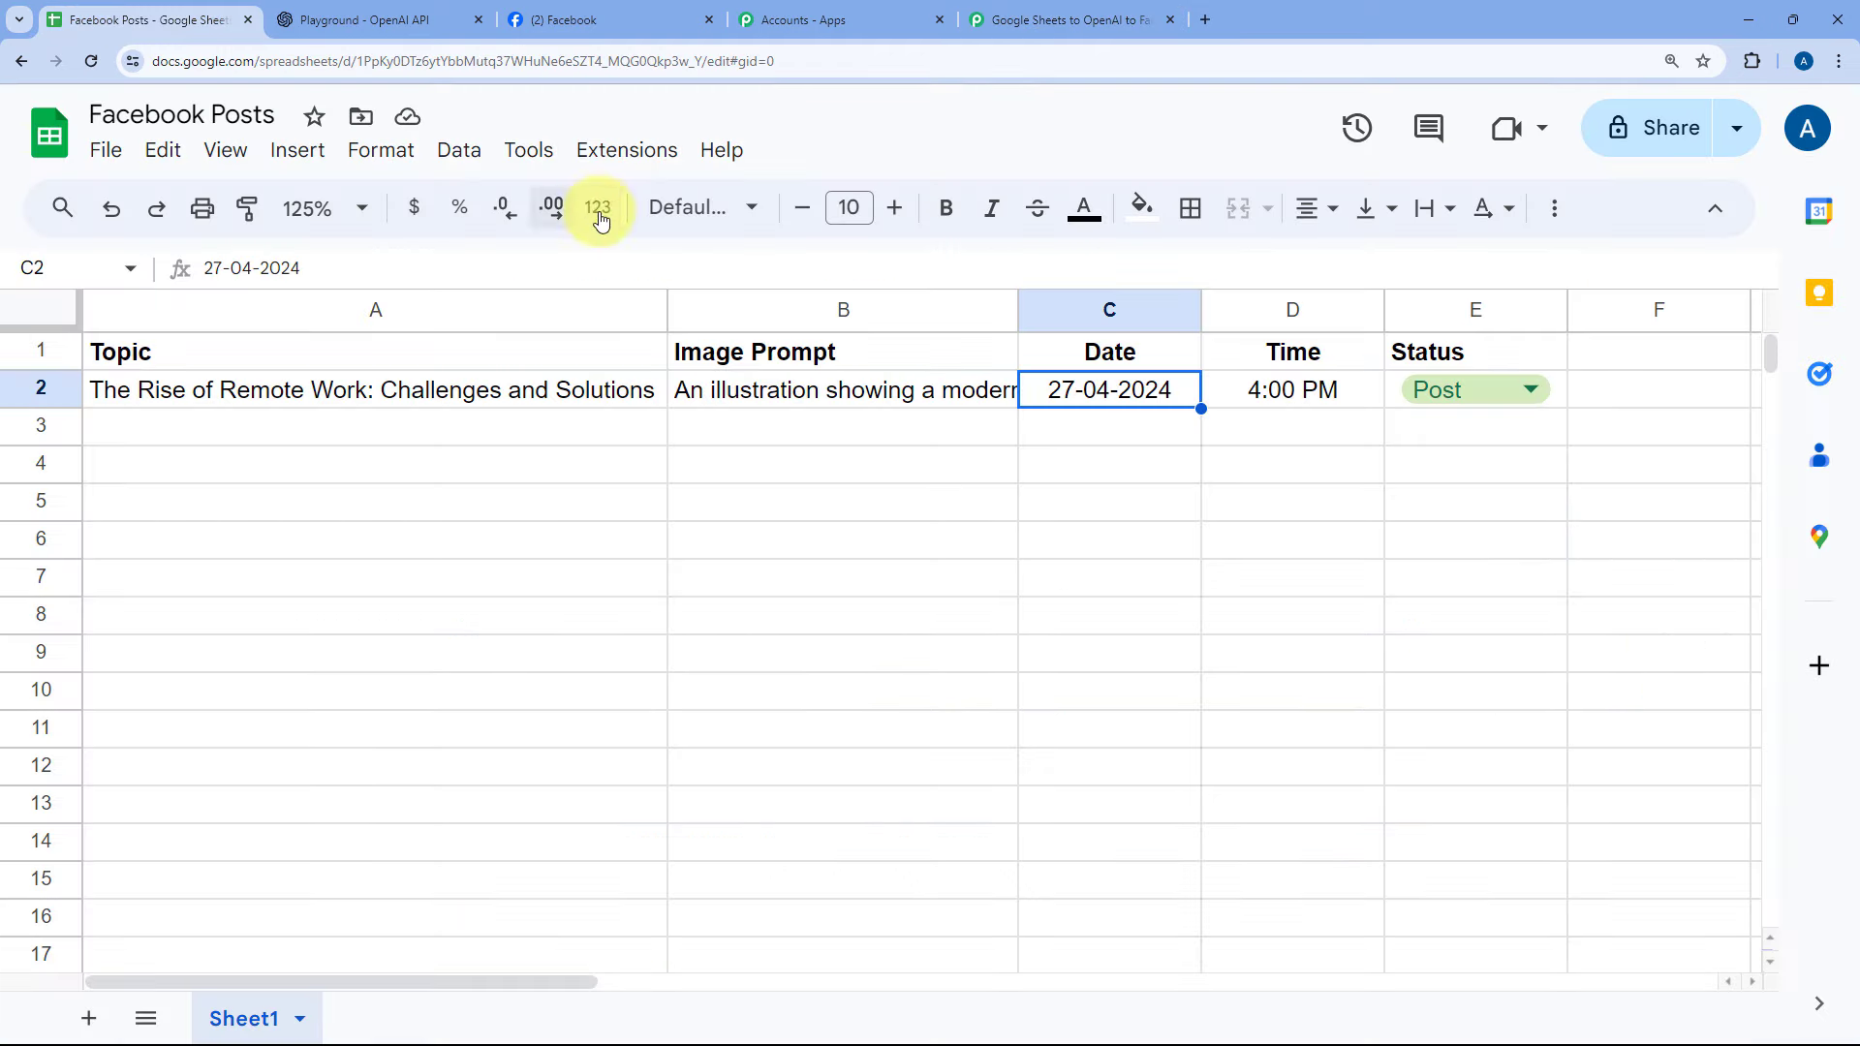
pyautogui.click(1070, 12)
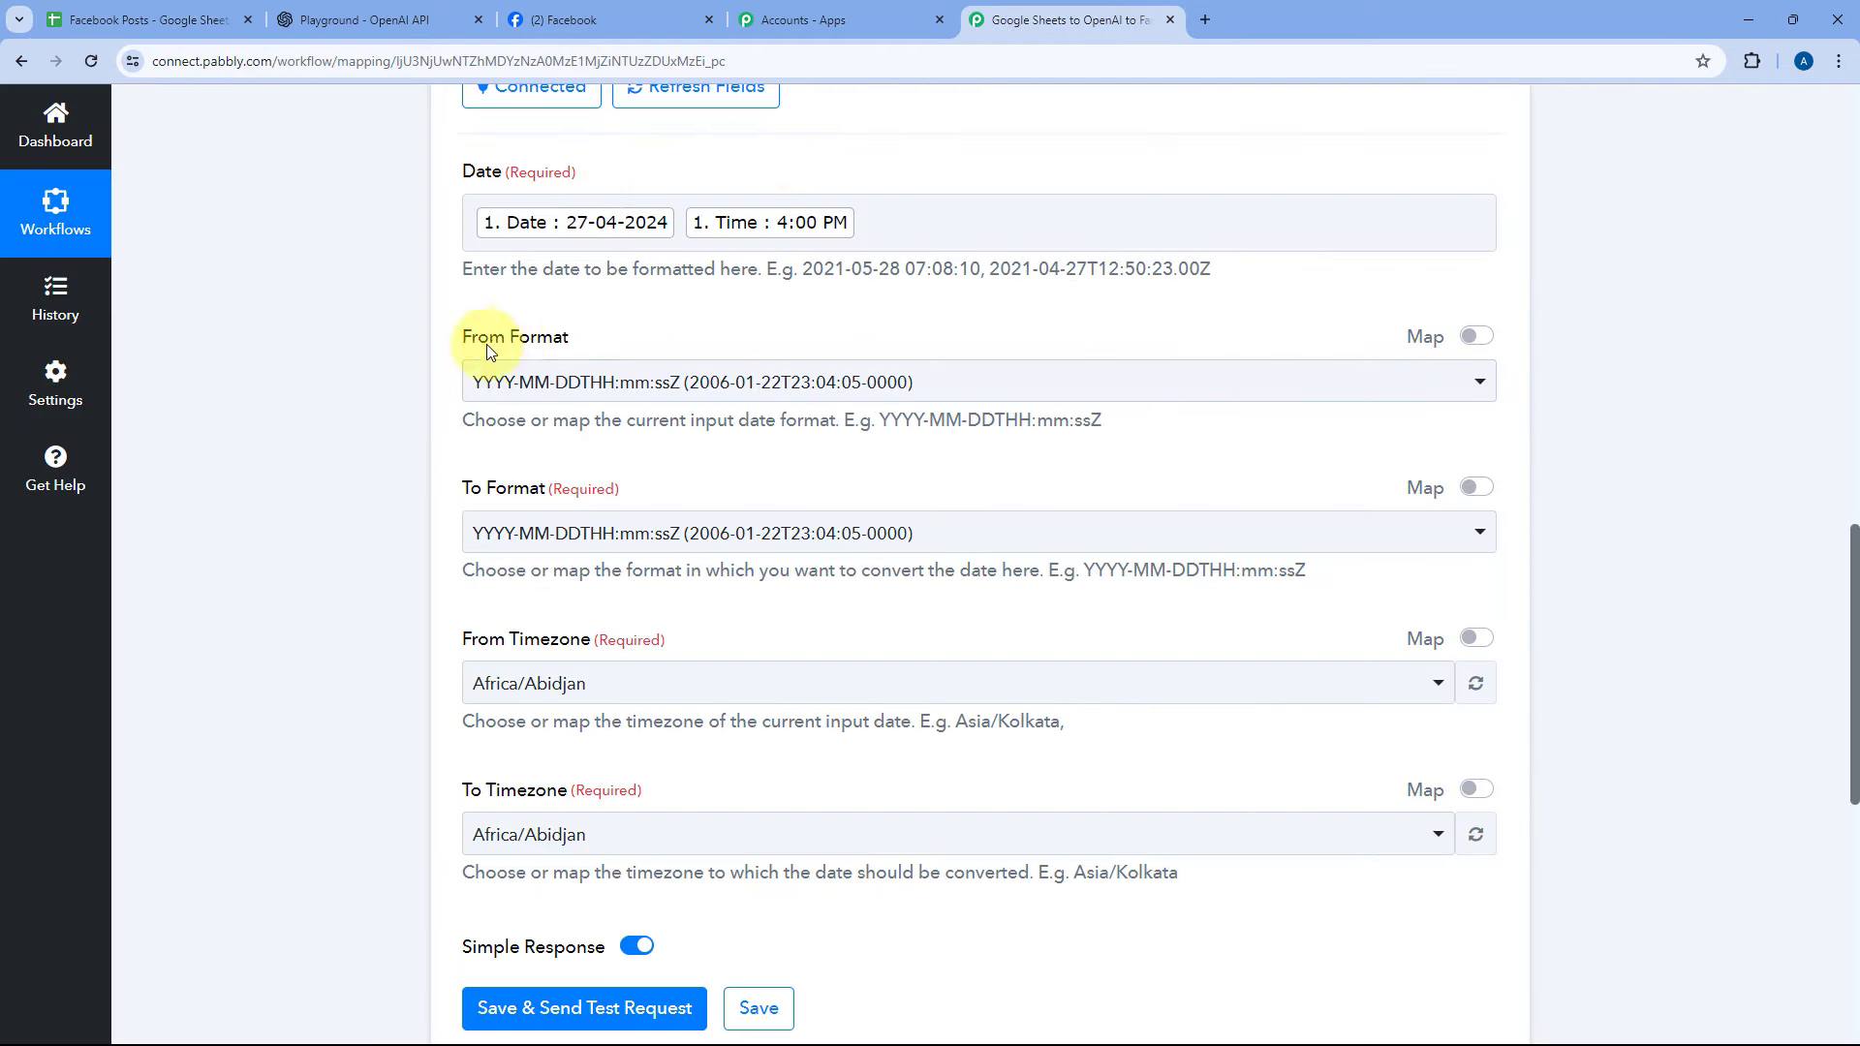
pyautogui.click(739, 379)
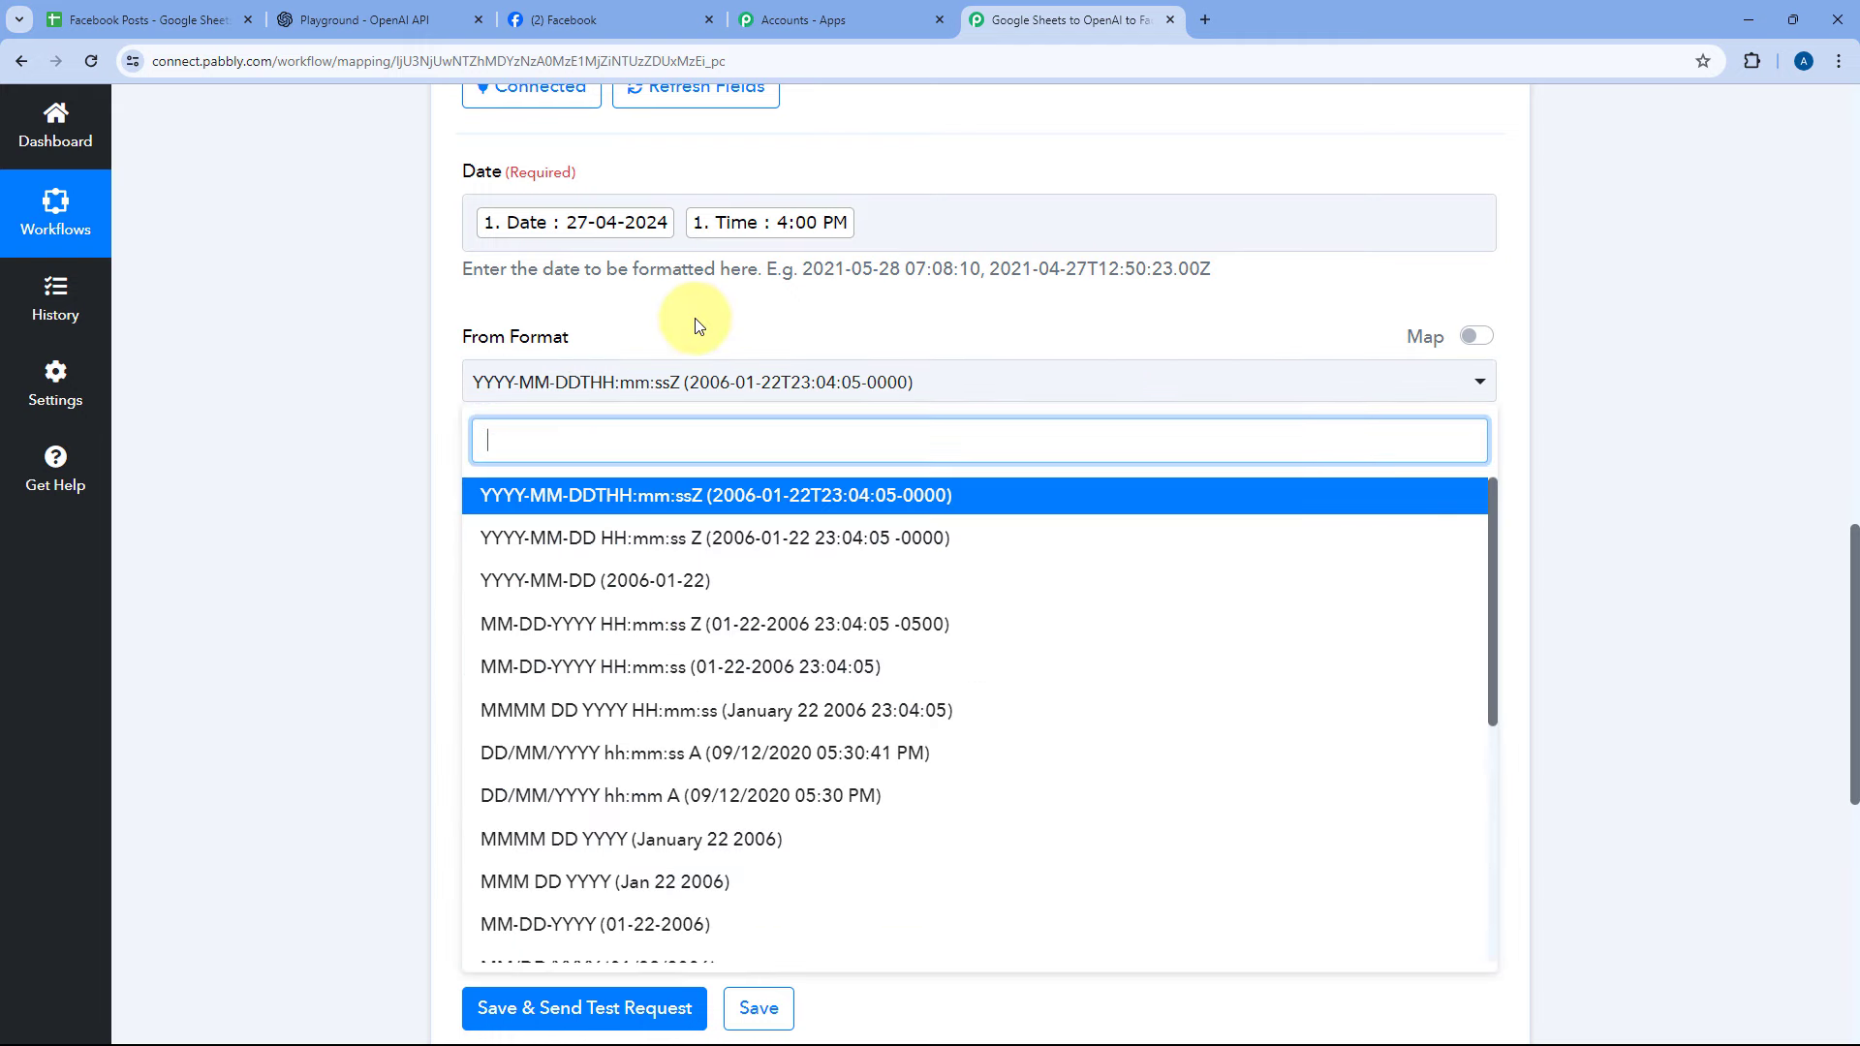
pyautogui.scroll(-1, 715, 517)
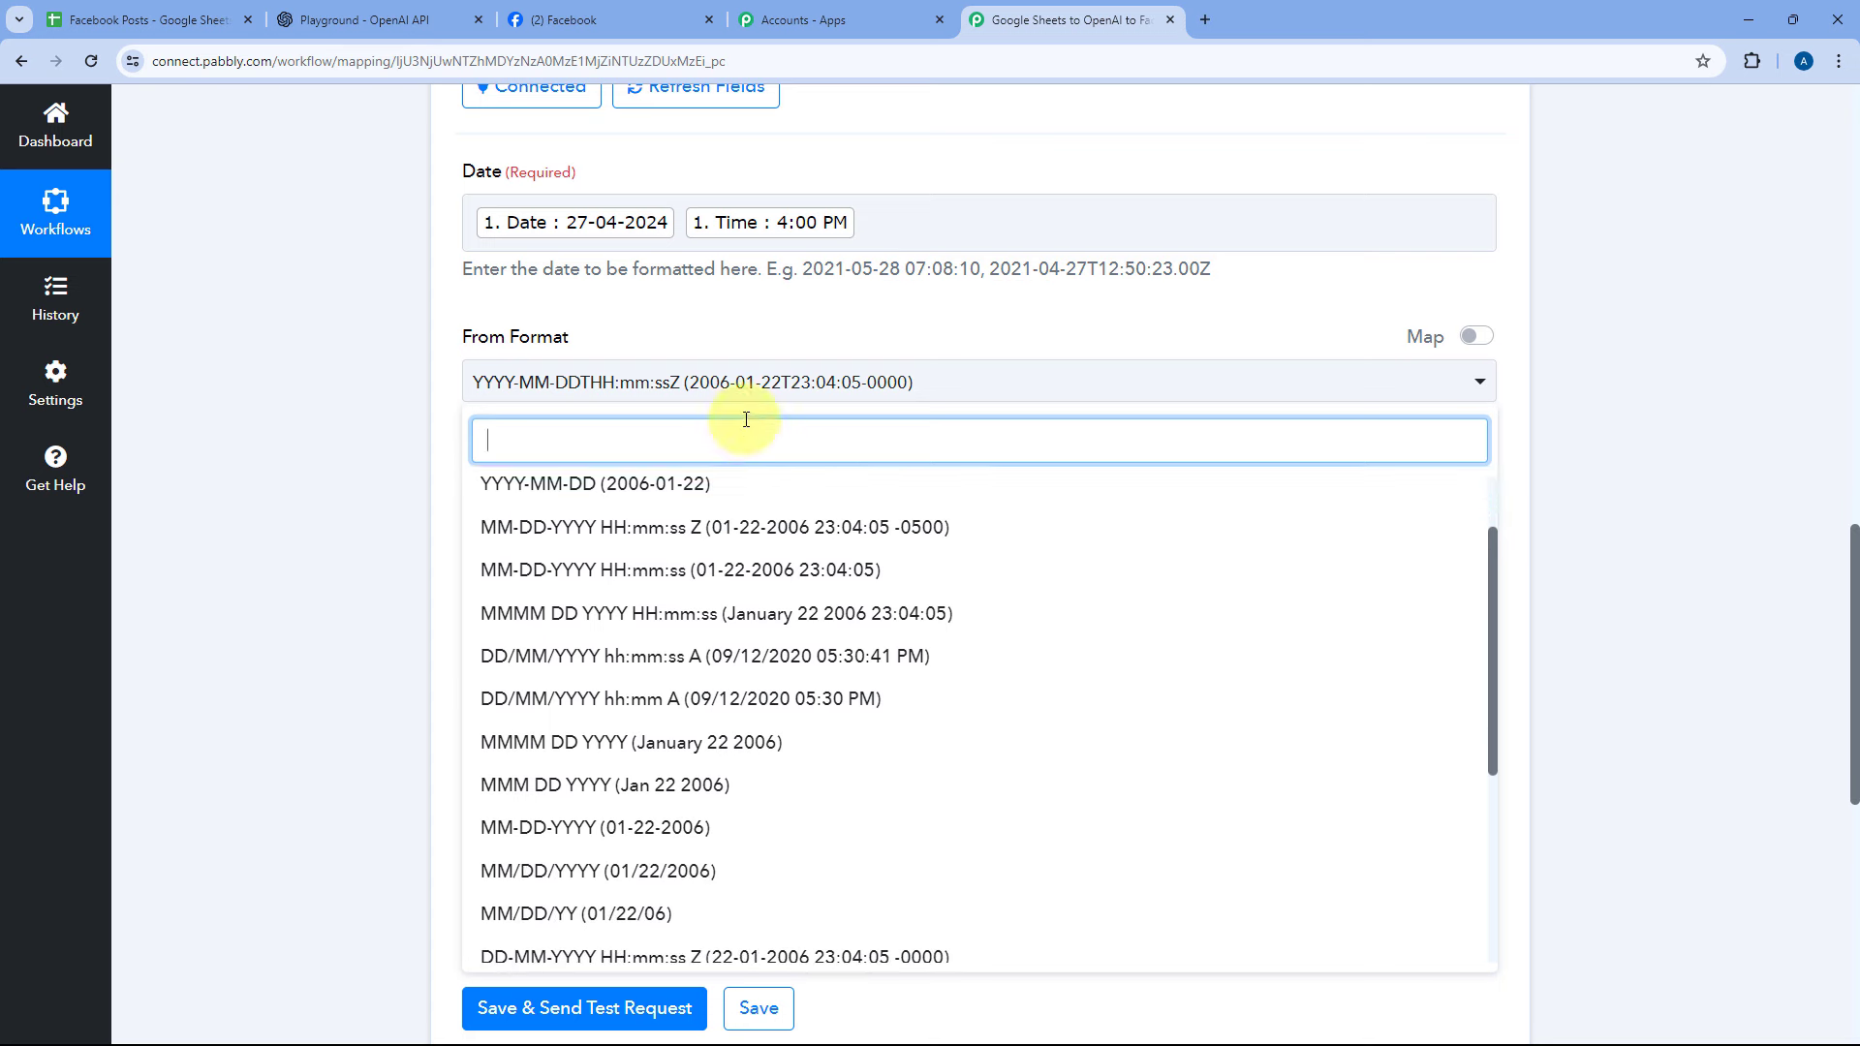
pyautogui.click(669, 699)
pyautogui.click(658, 305)
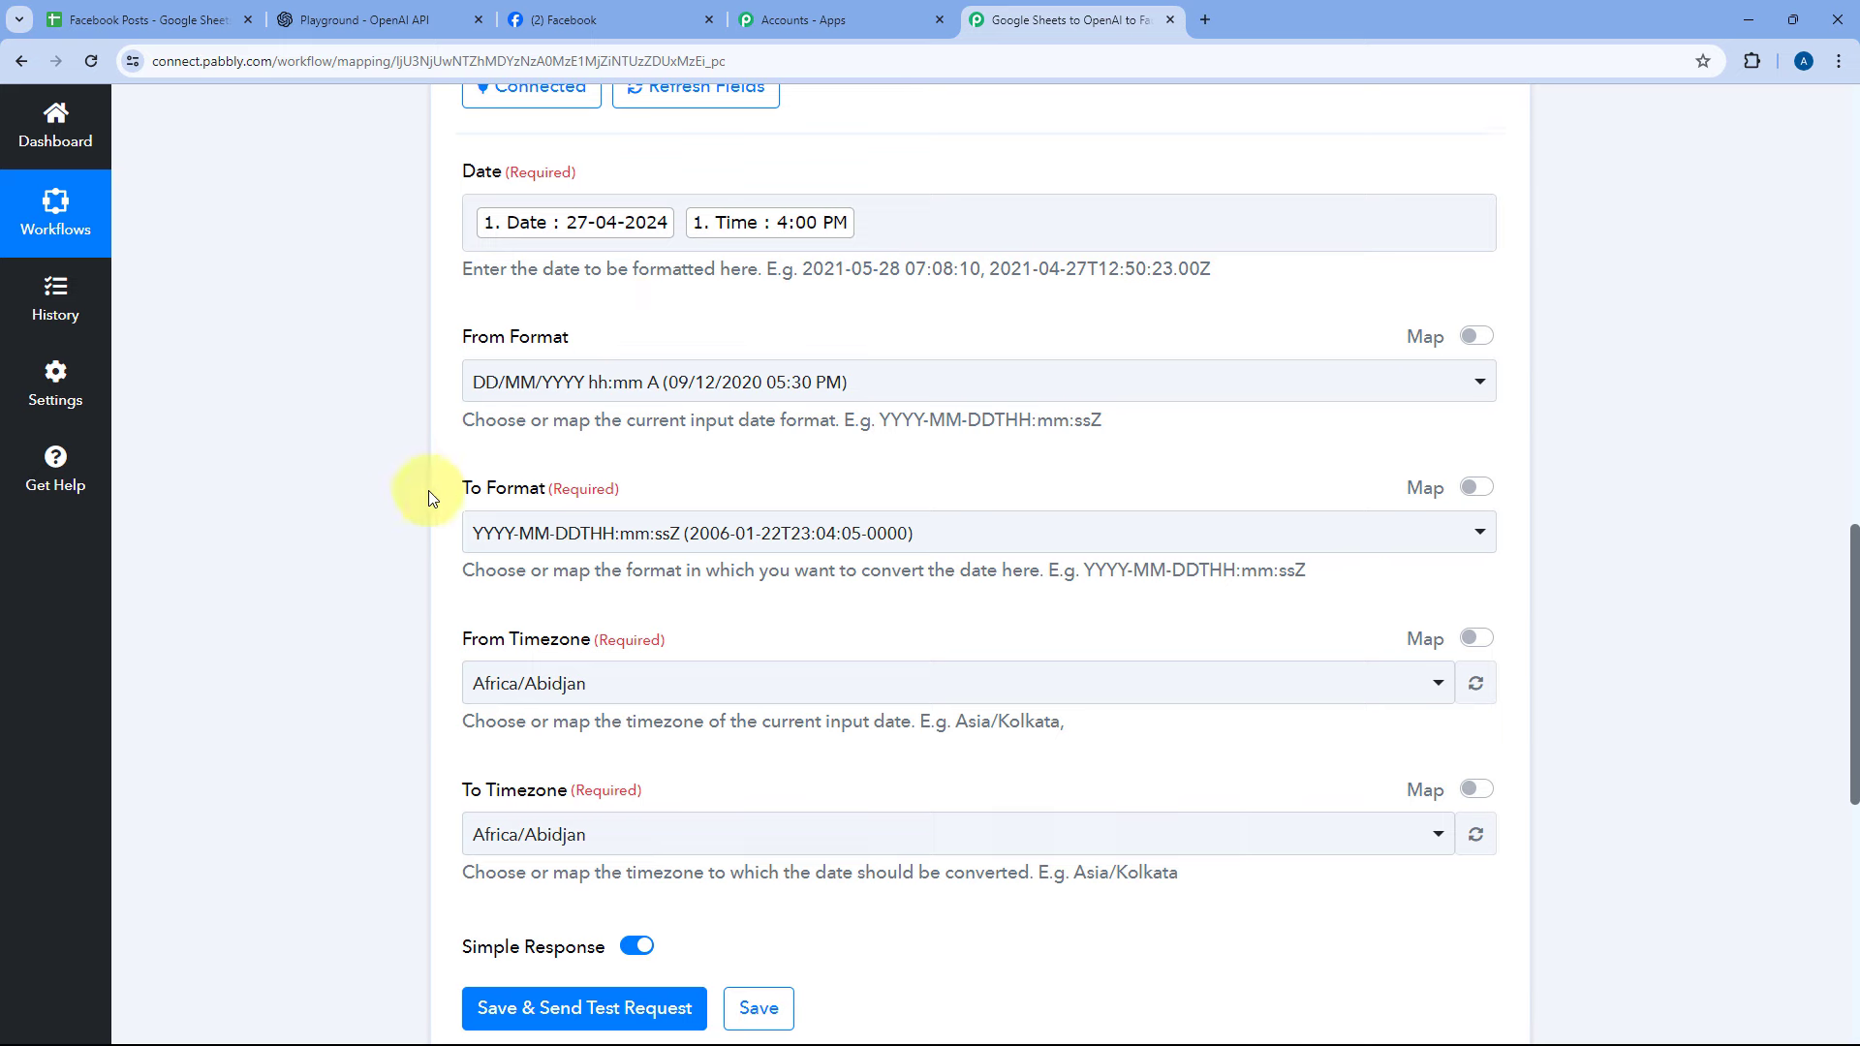
# - Check the date format required by the Delay step and set the Date/Time Formatter's To Format to YYYY-MM-DD HH:mm:ss
pyautogui.scroll(-1, 428, 496)
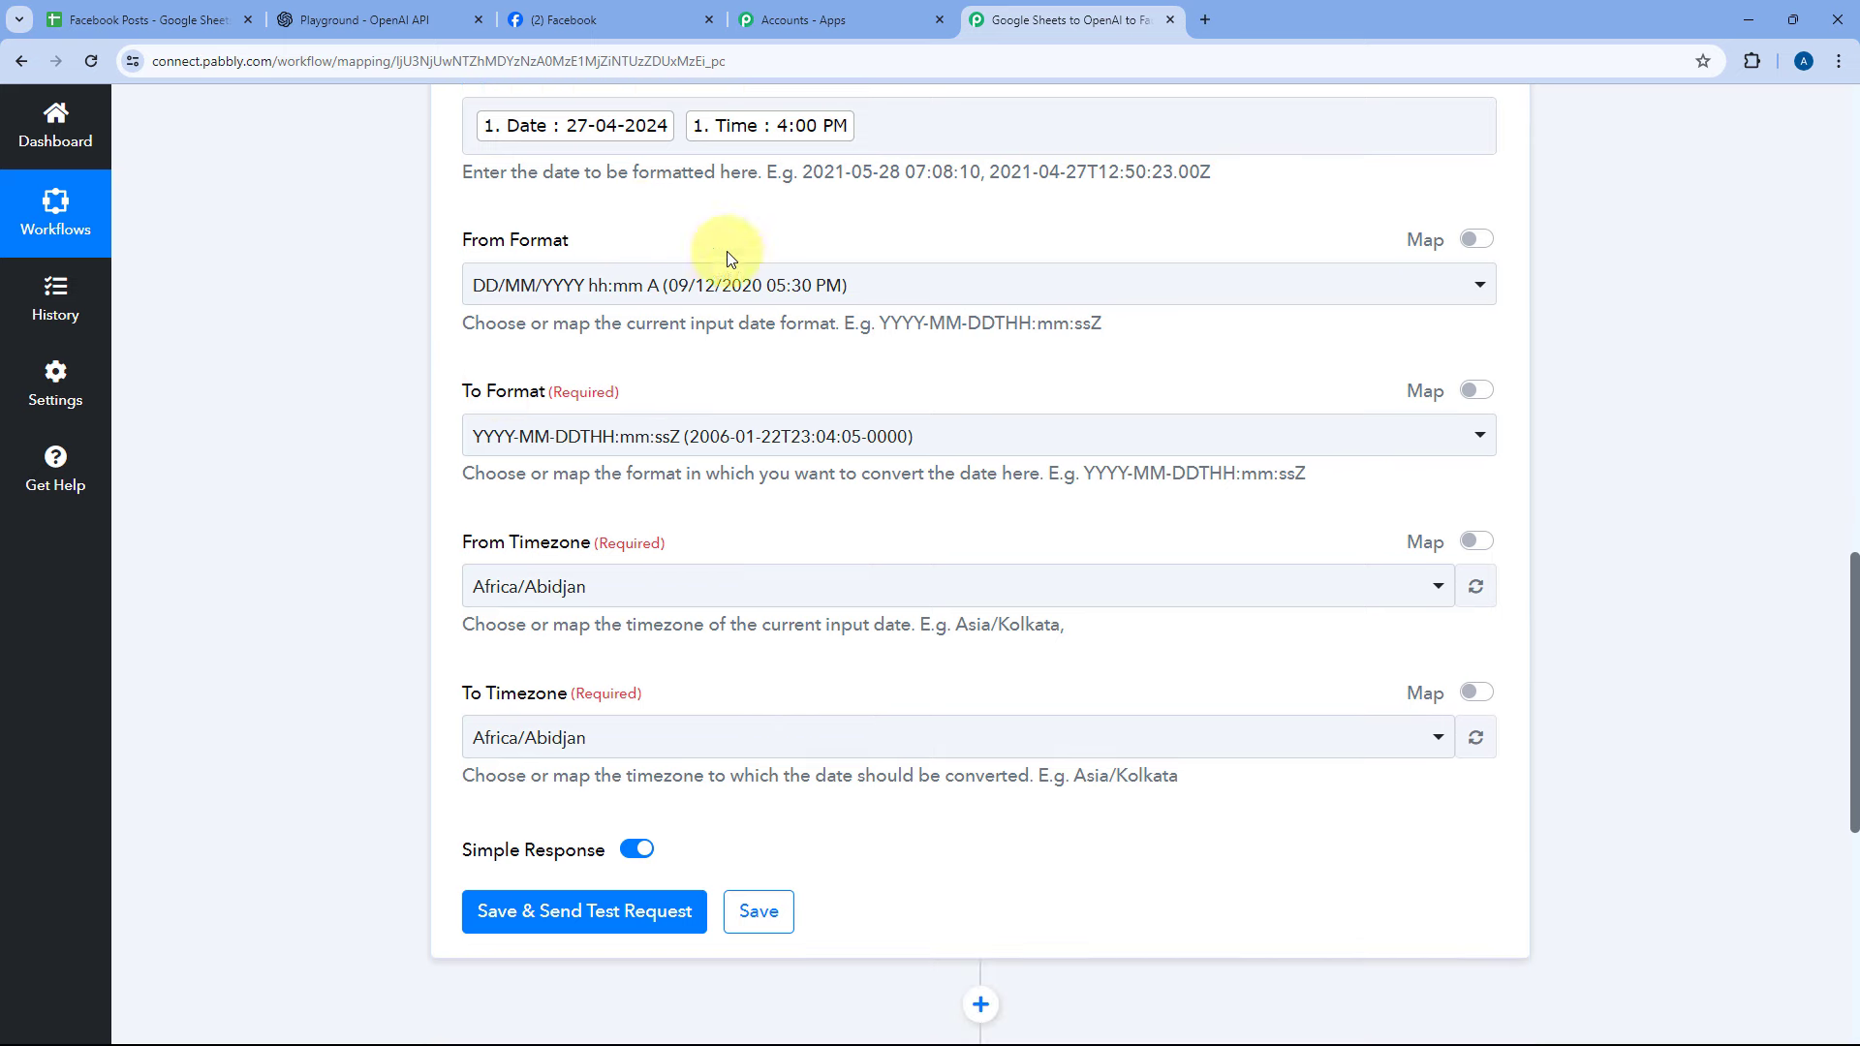
pyautogui.scroll(-5, 678, 503)
pyautogui.click(786, 624)
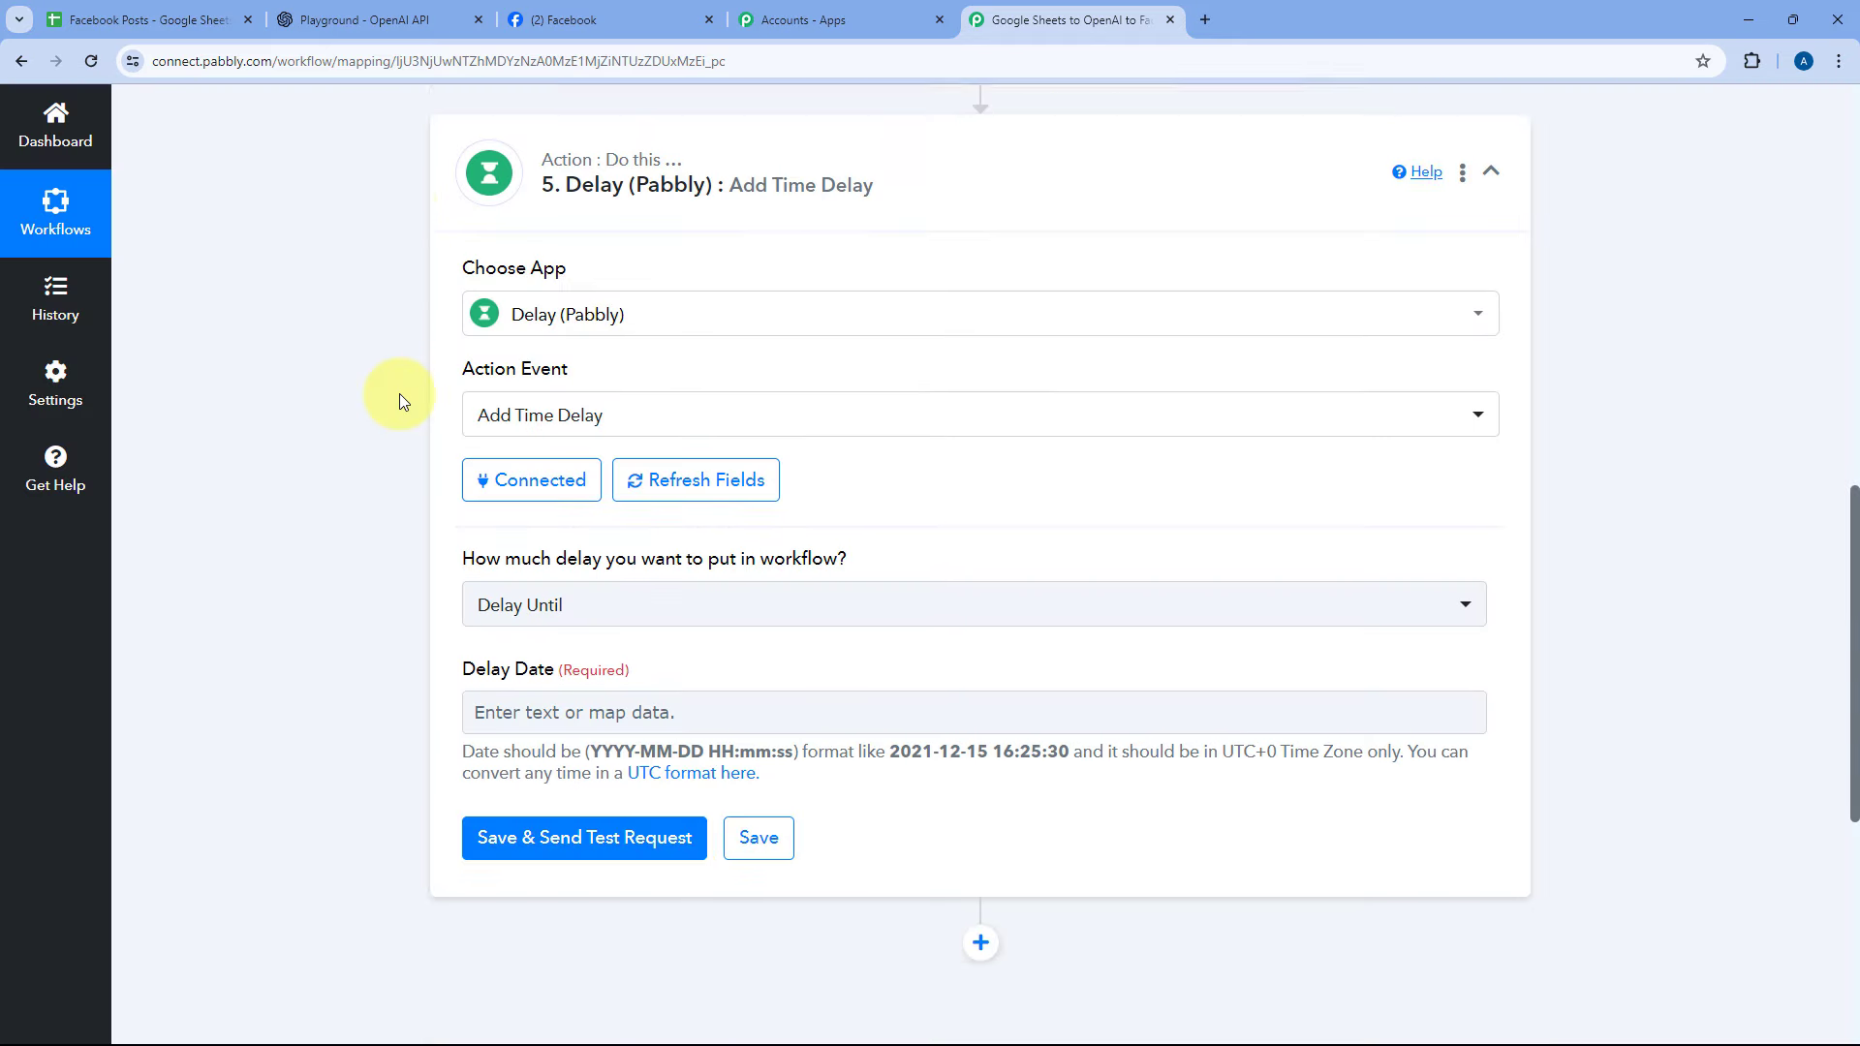
pyautogui.scroll(-2, 399, 393)
pyautogui.moveTo(589, 552); pyautogui.dragTo(762, 550)
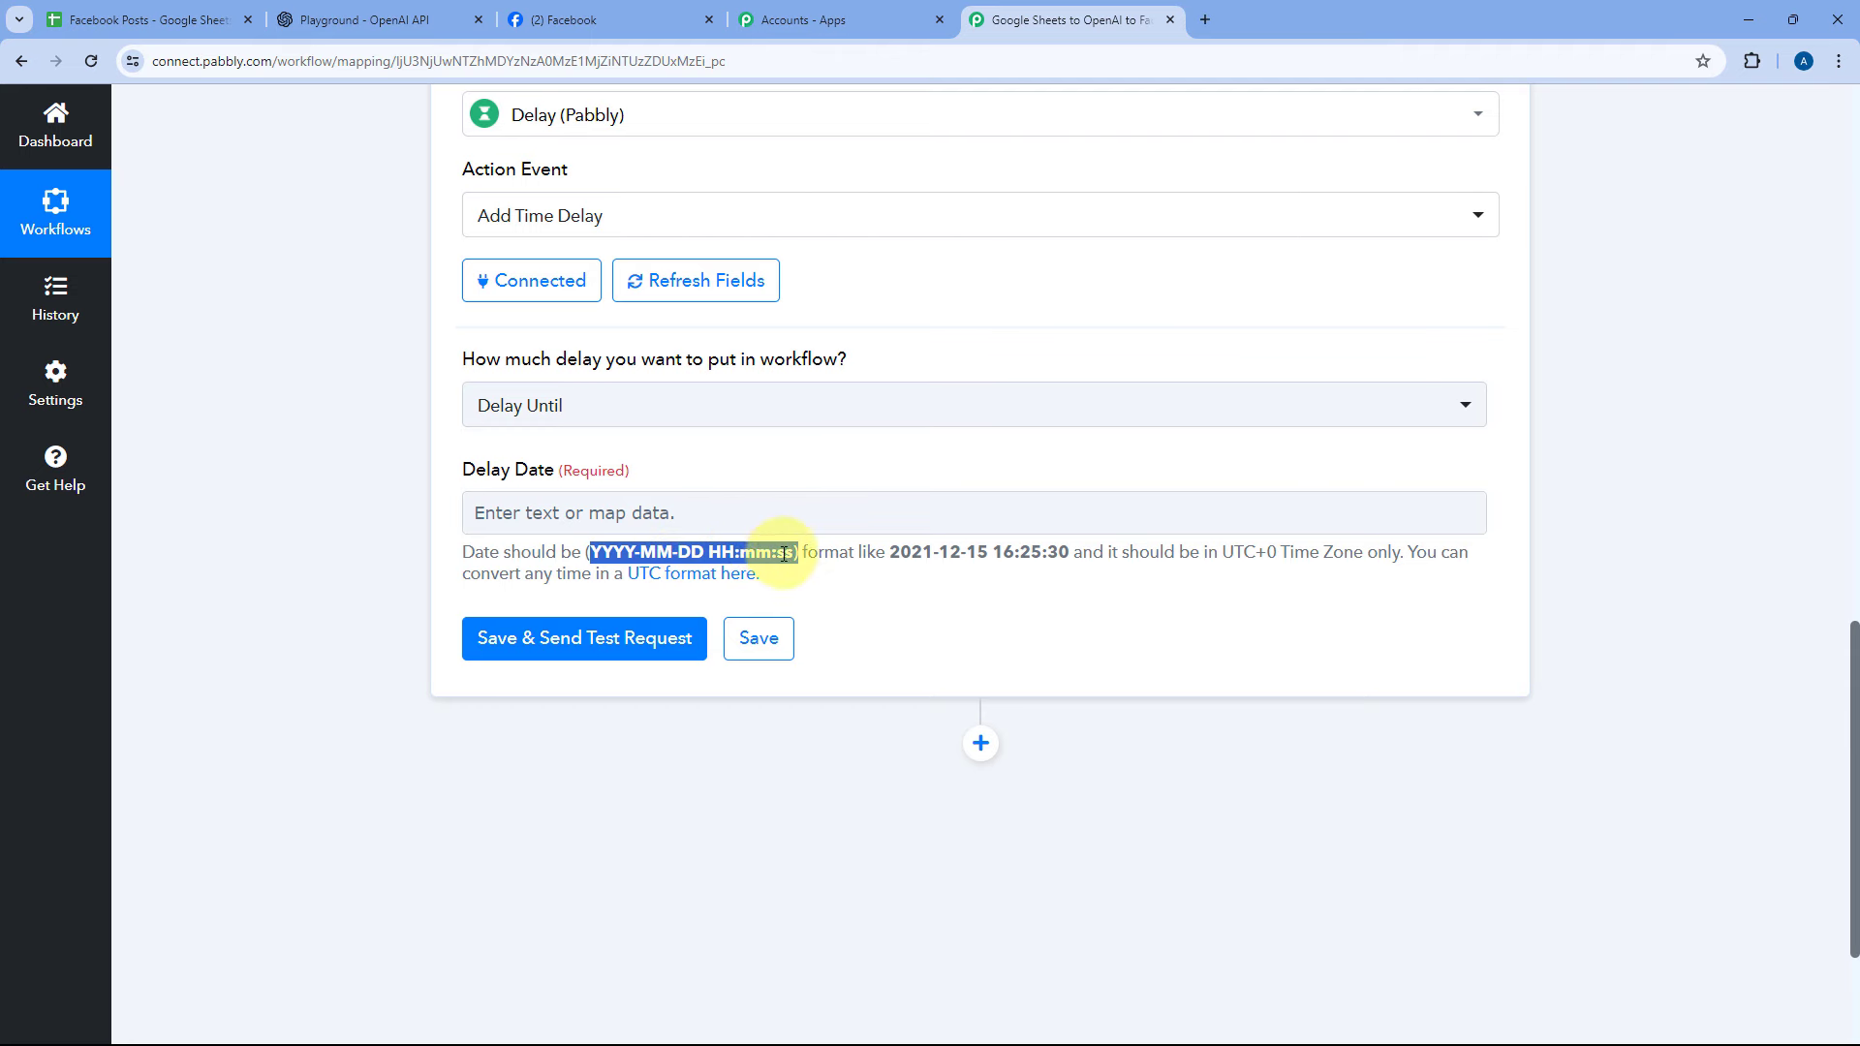
pyautogui.scroll(4, 833, 397)
pyautogui.click(768, 176)
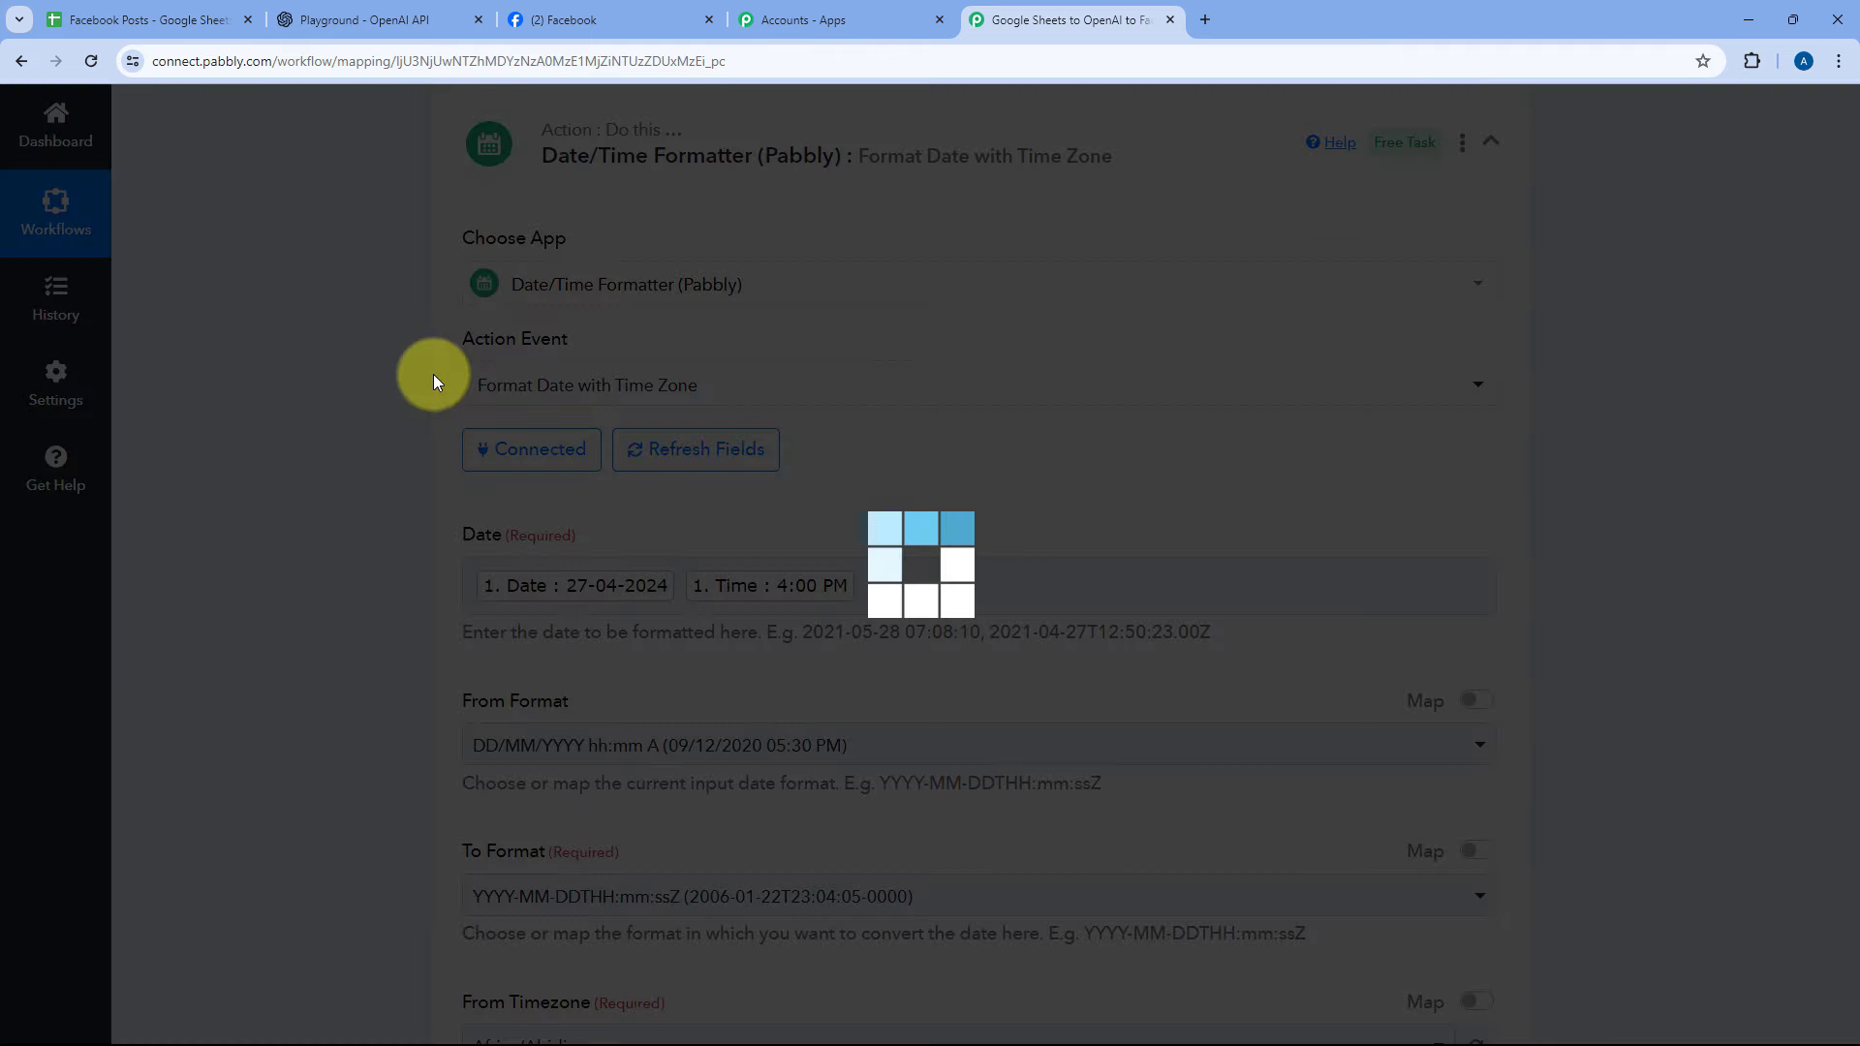
pyautogui.scroll(-7, 378, 451)
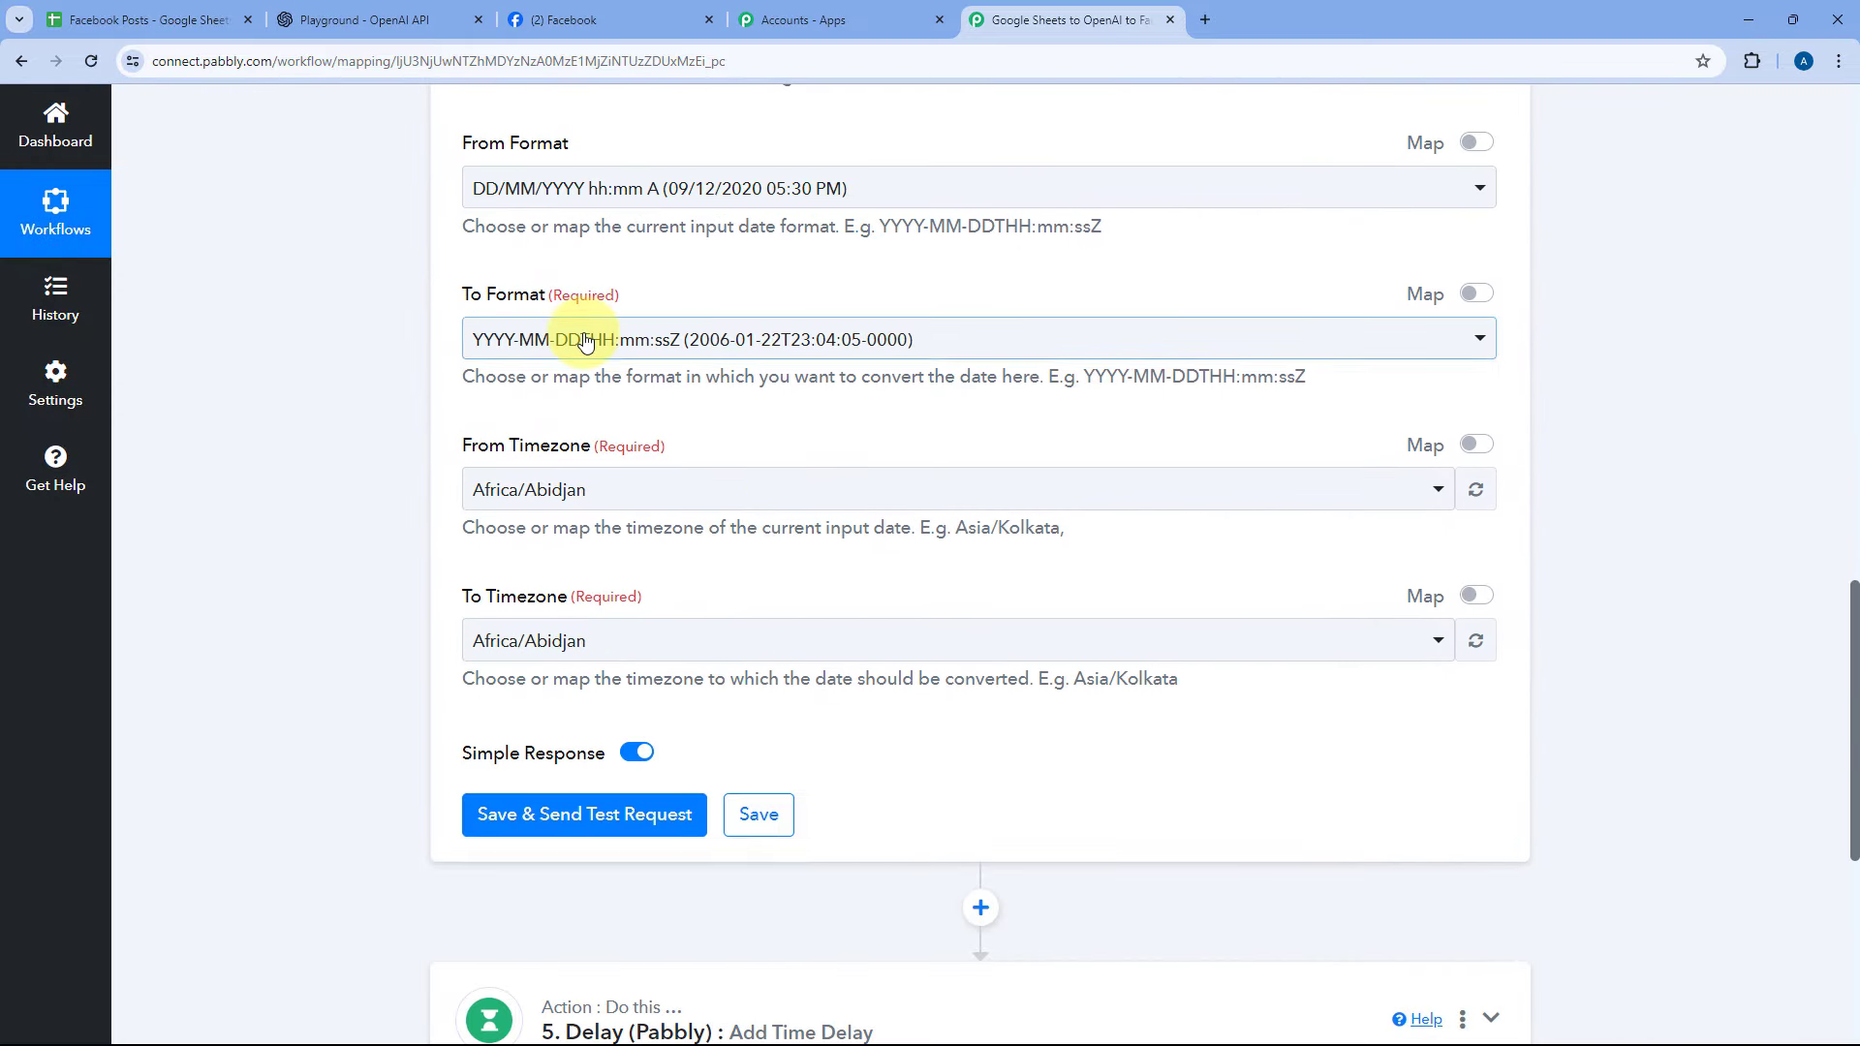
pyautogui.click(585, 341)
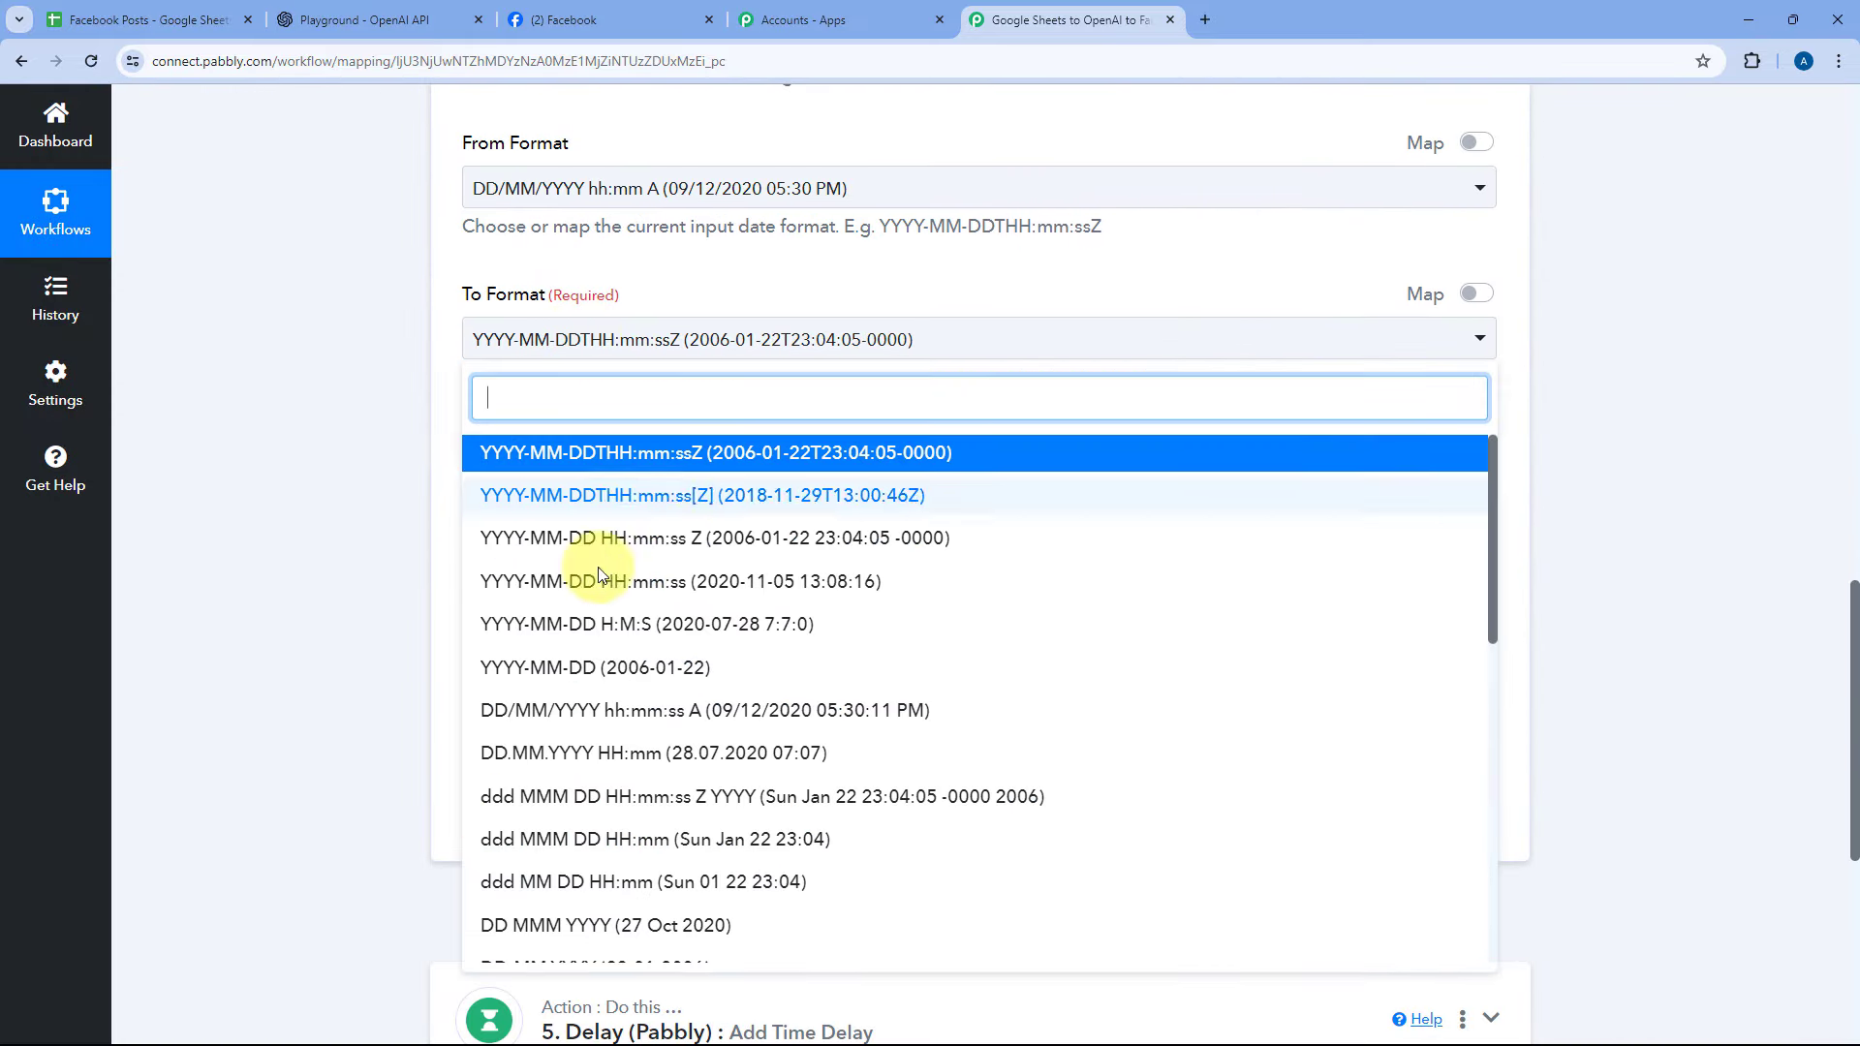
pyautogui.click(677, 586)
# - Set the formatter's From Timezone to Asia/Kolkata and check the scheduled date and time in the Facebook Posts spreadsheet
pyautogui.scroll(-2, 472, 288)
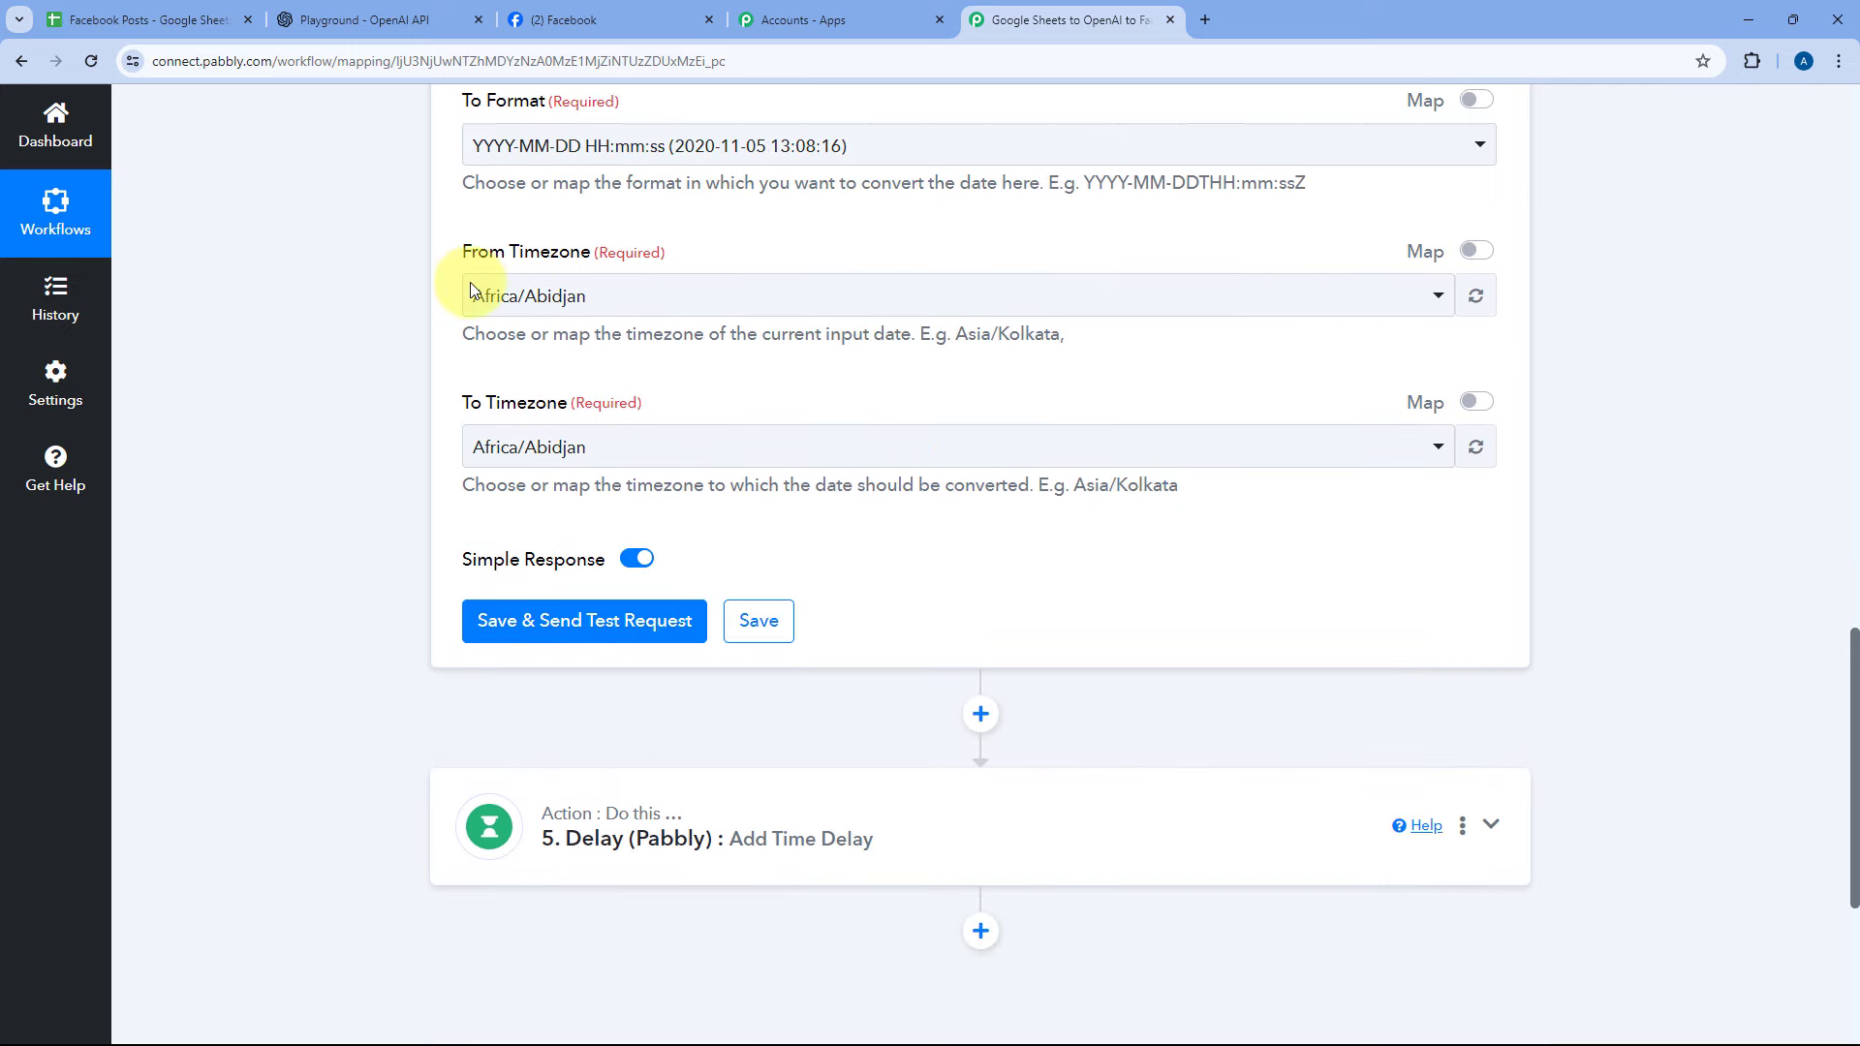
pyautogui.click(638, 302)
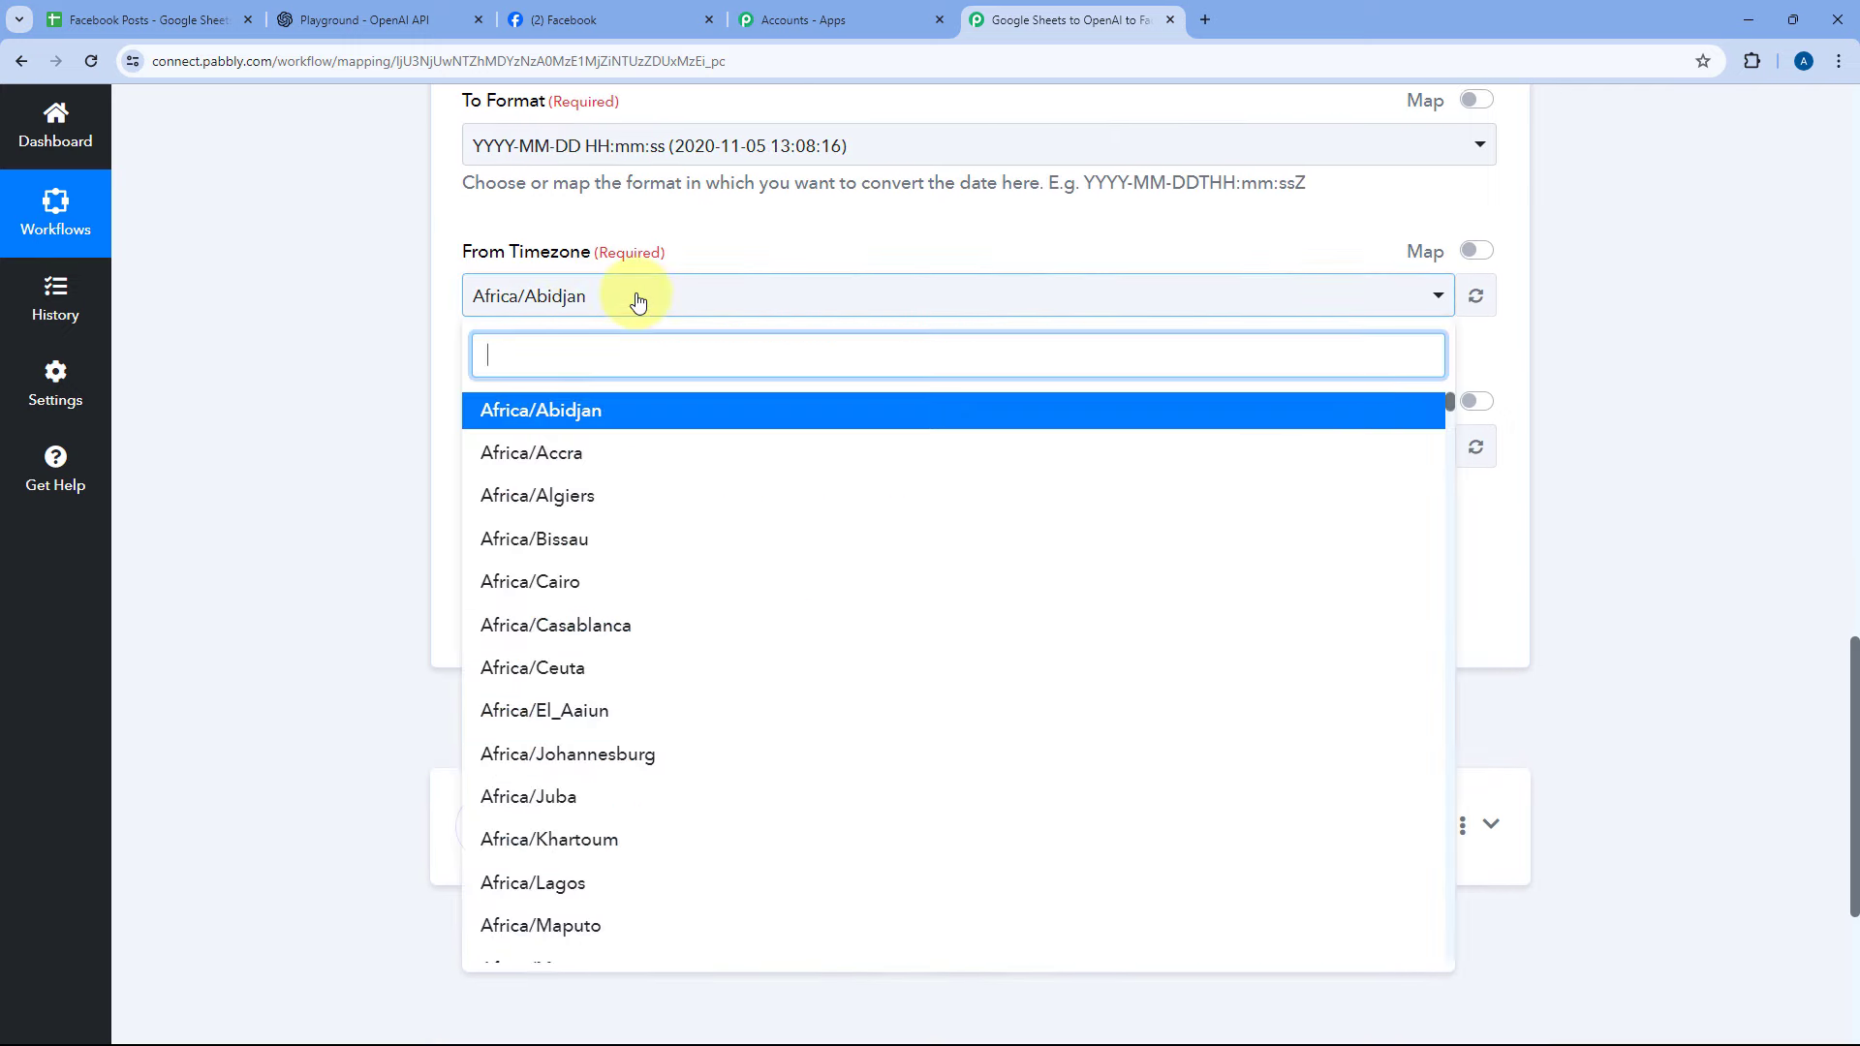
pyautogui.write('Kol')
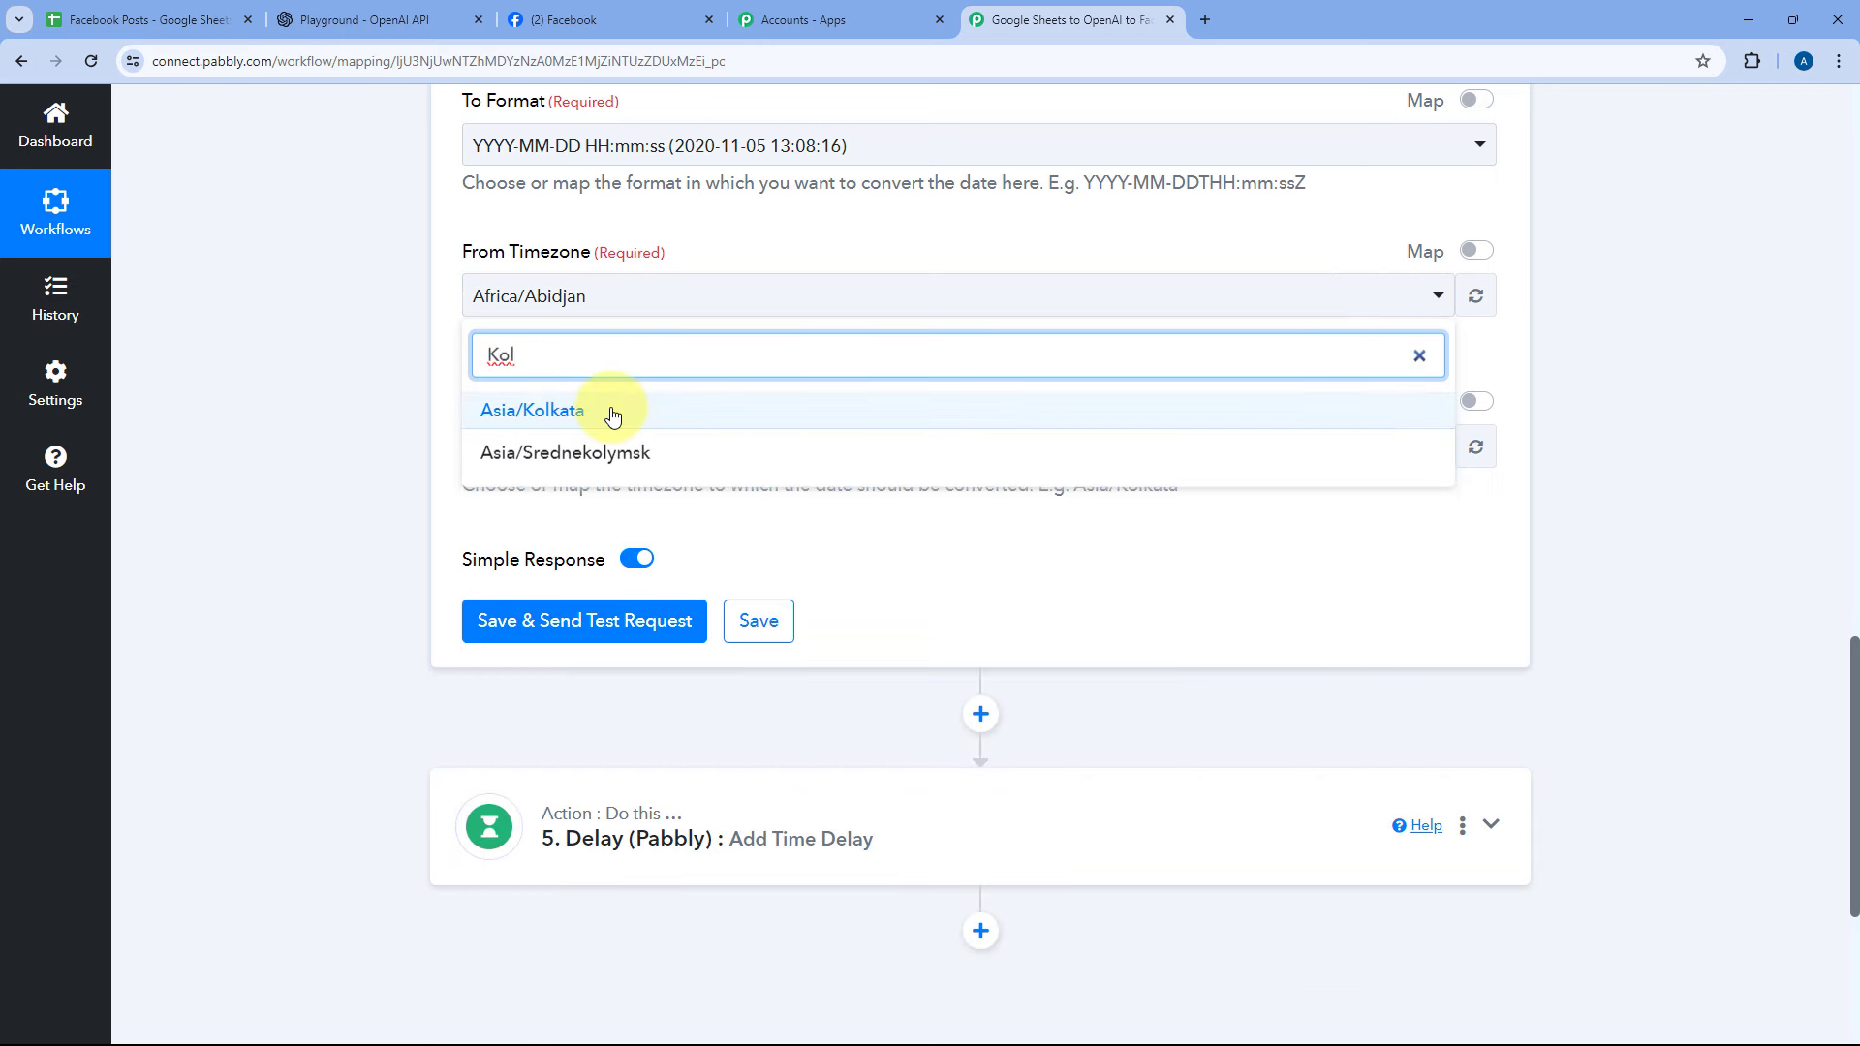
pyautogui.click(612, 415)
pyautogui.click(448, 322)
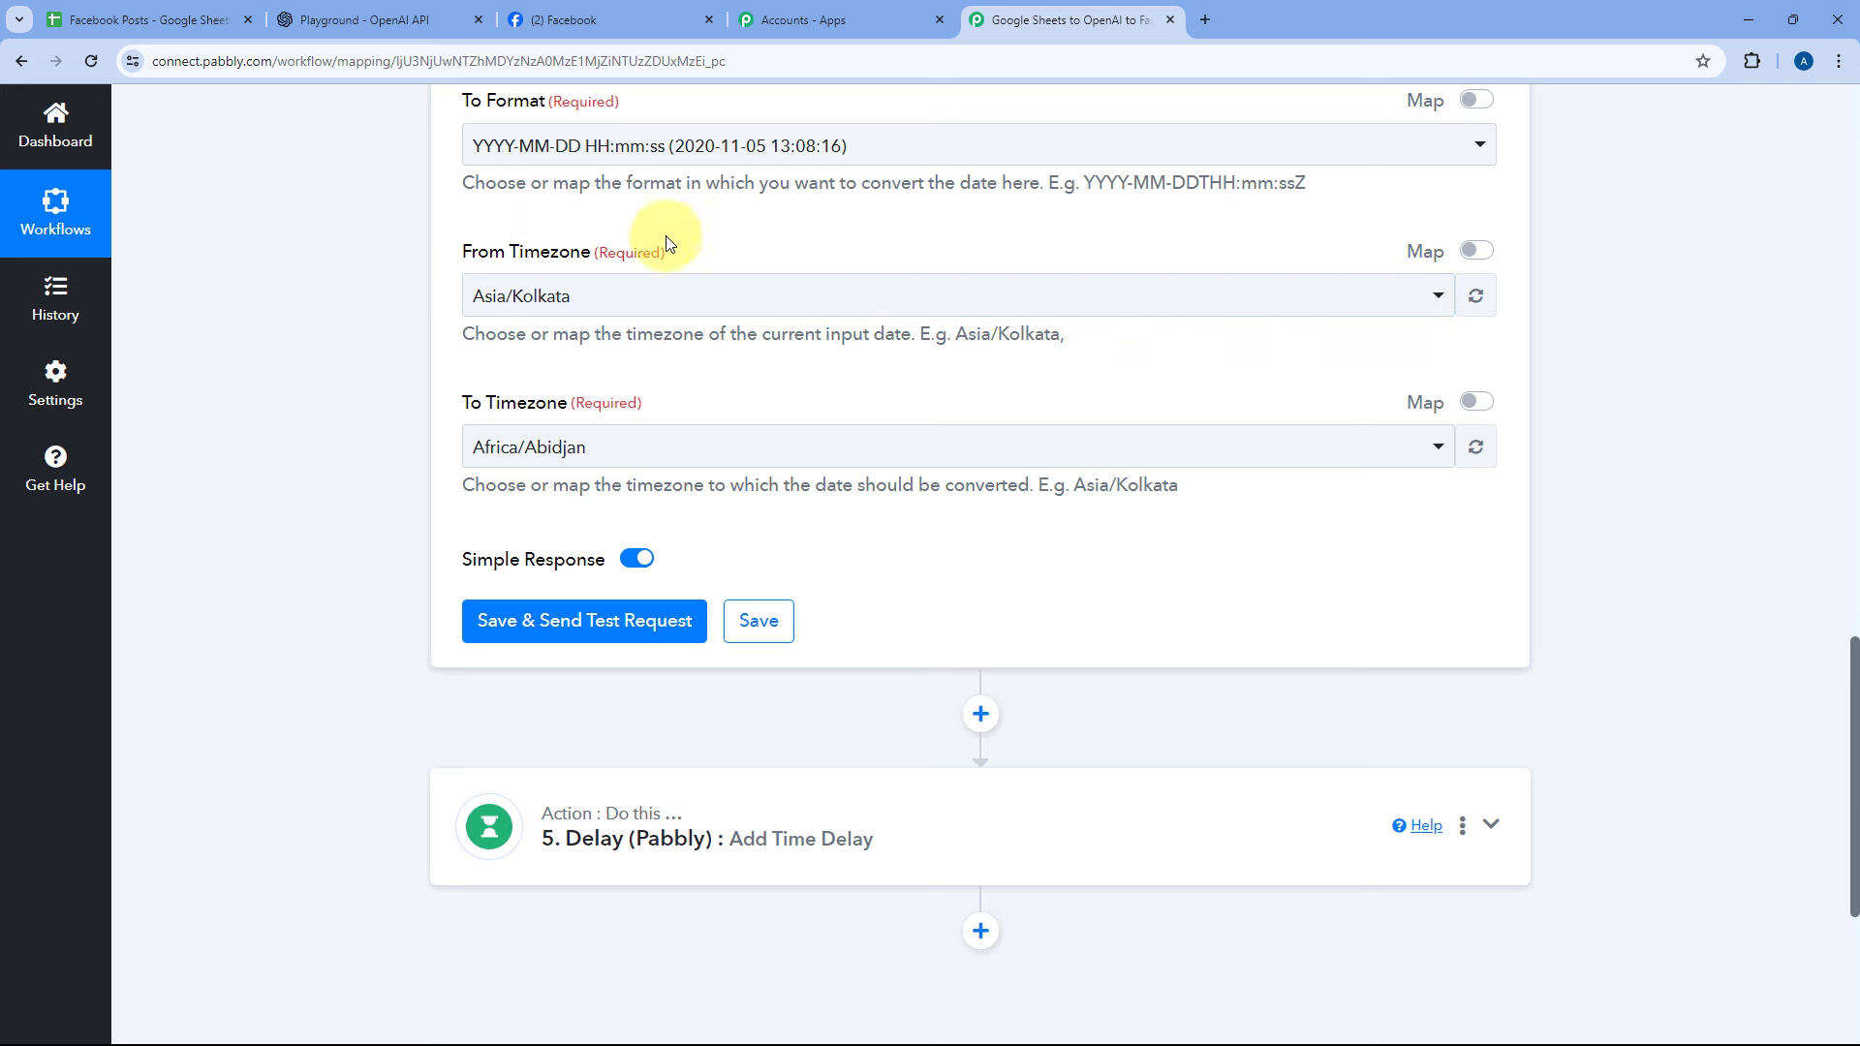
pyautogui.click(145, 20)
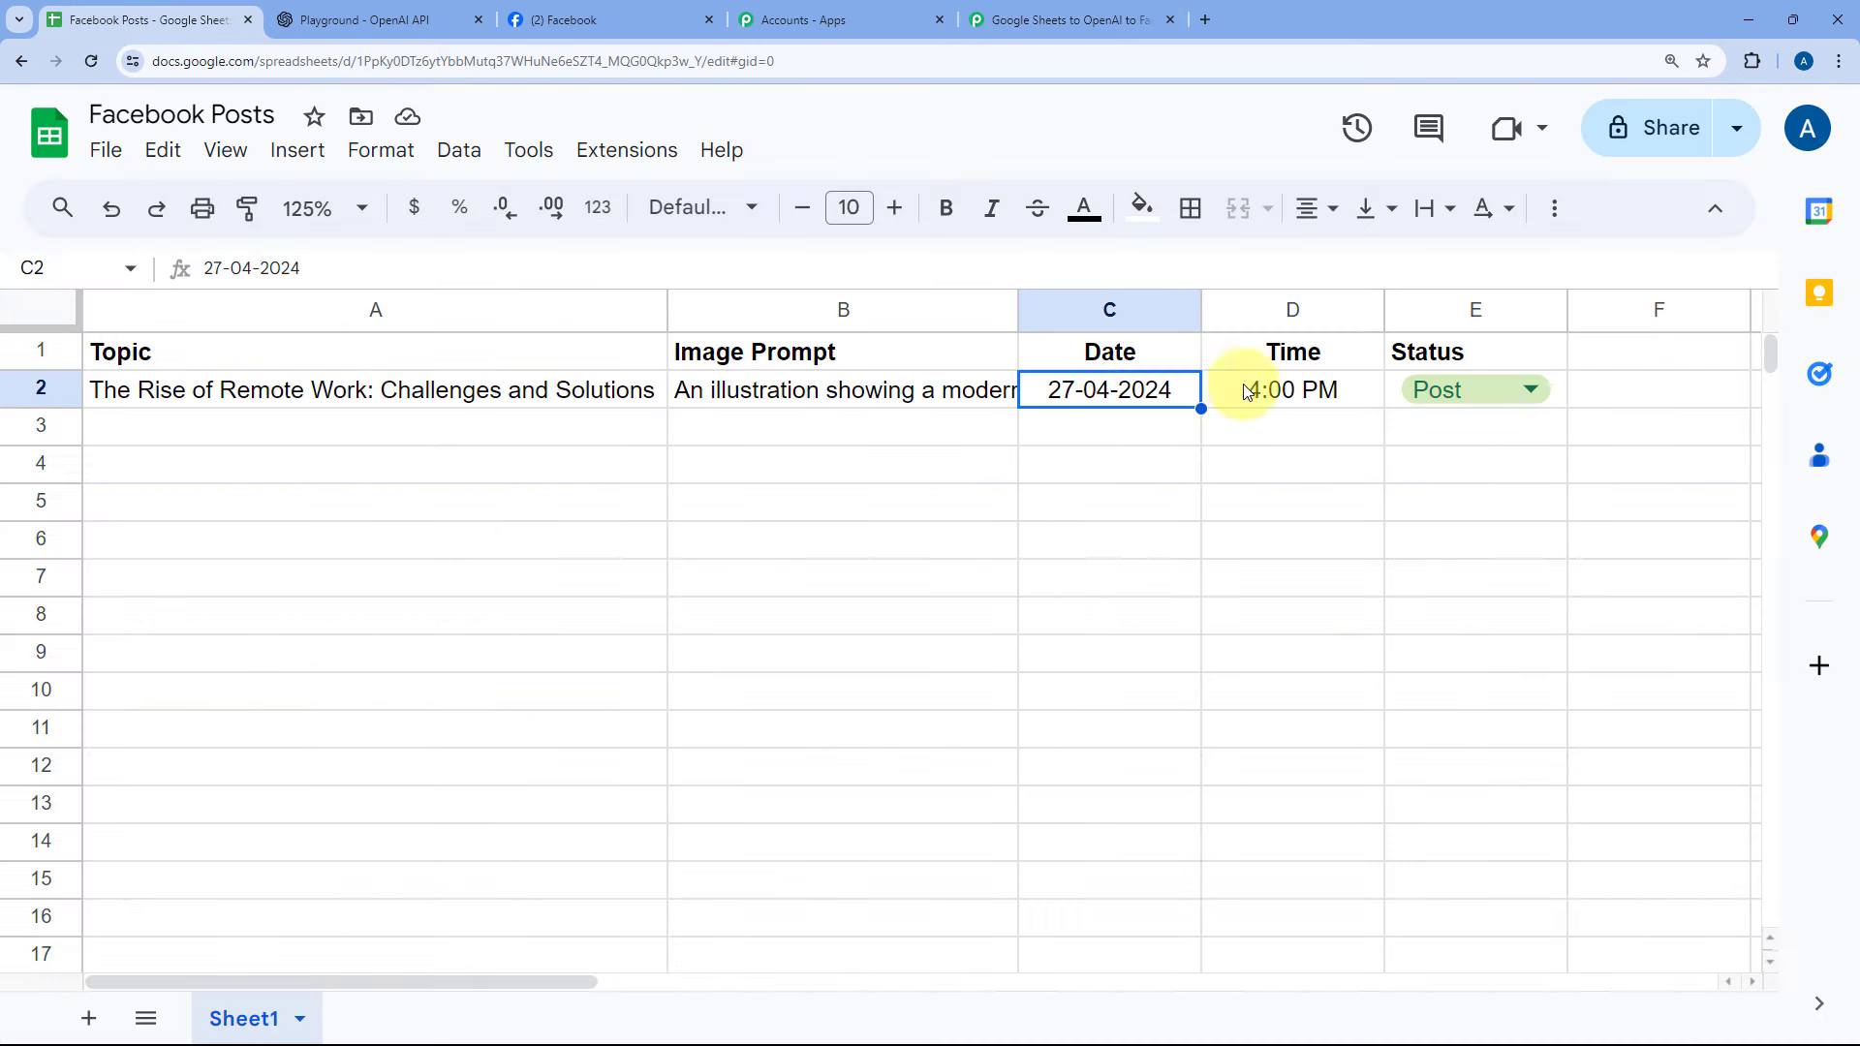
pyautogui.click(1066, 20)
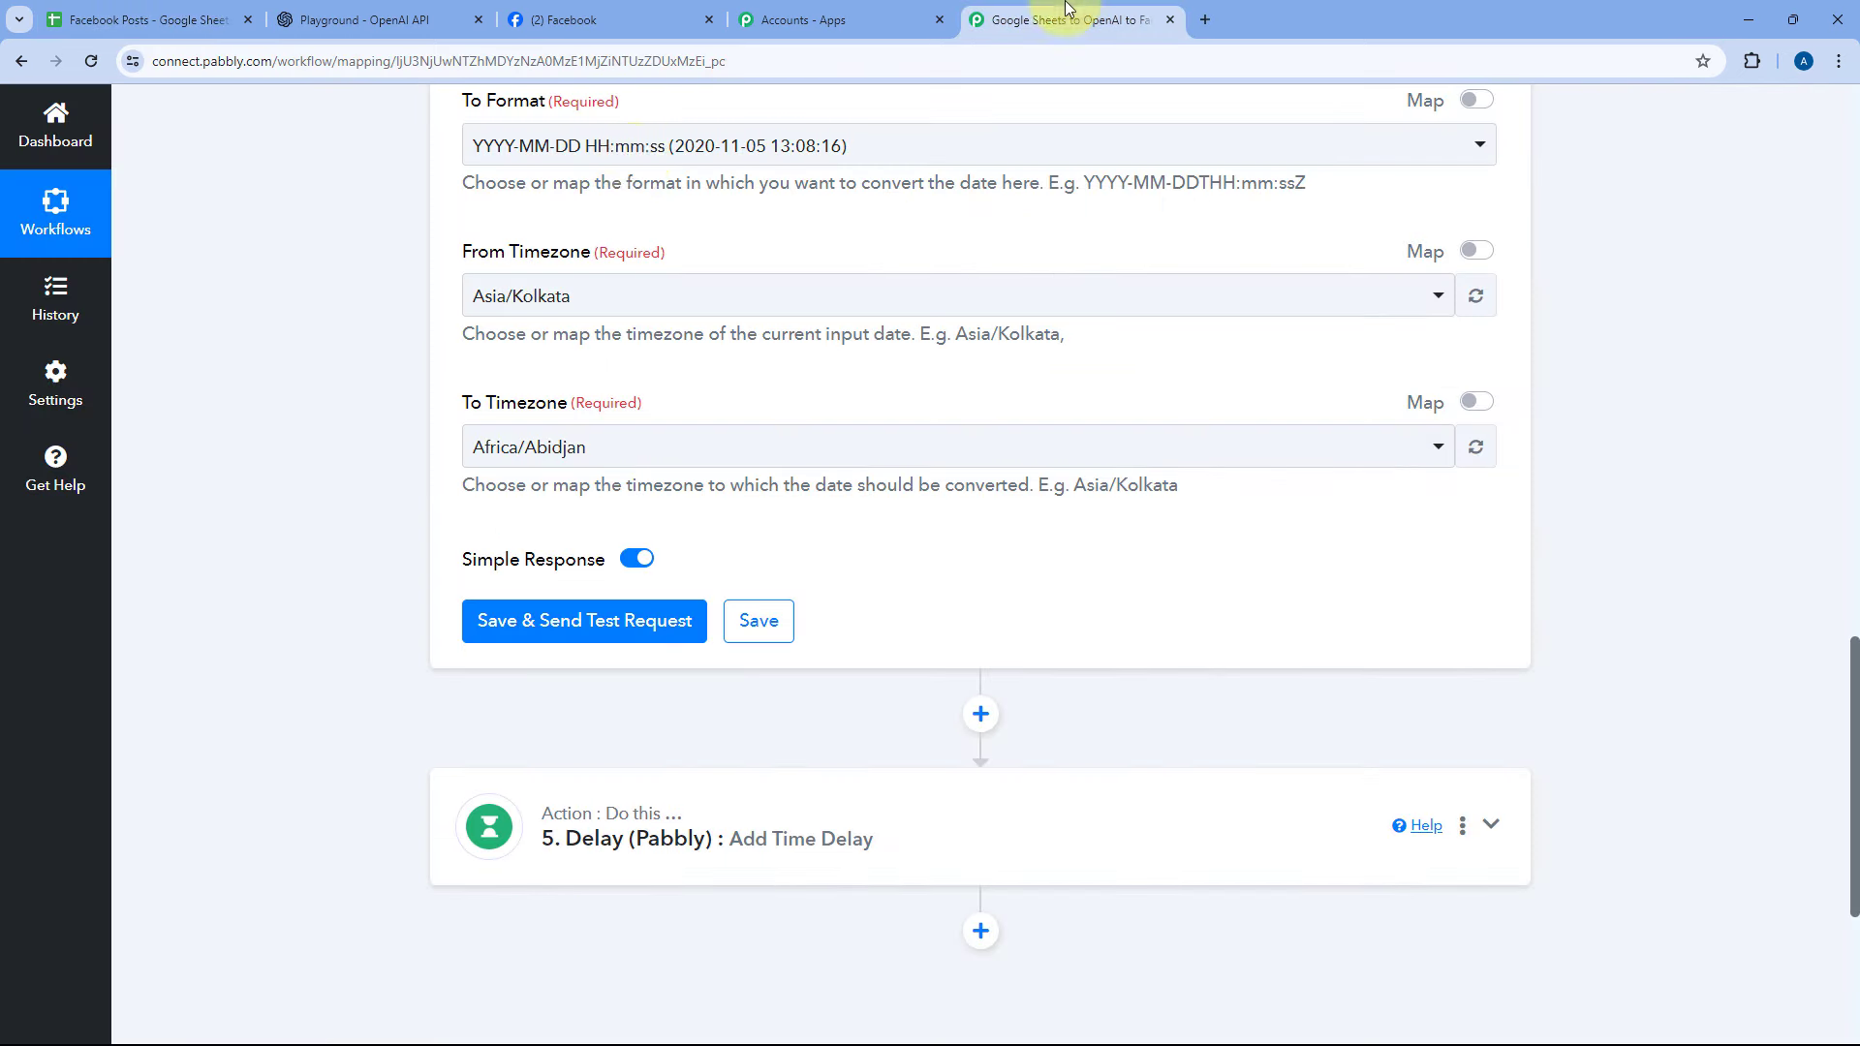
# - Set the formatter's To Timezone to Etc/UTC, then save the step and send a test request
pyautogui.click(599, 451)
pyautogui.write('utc')
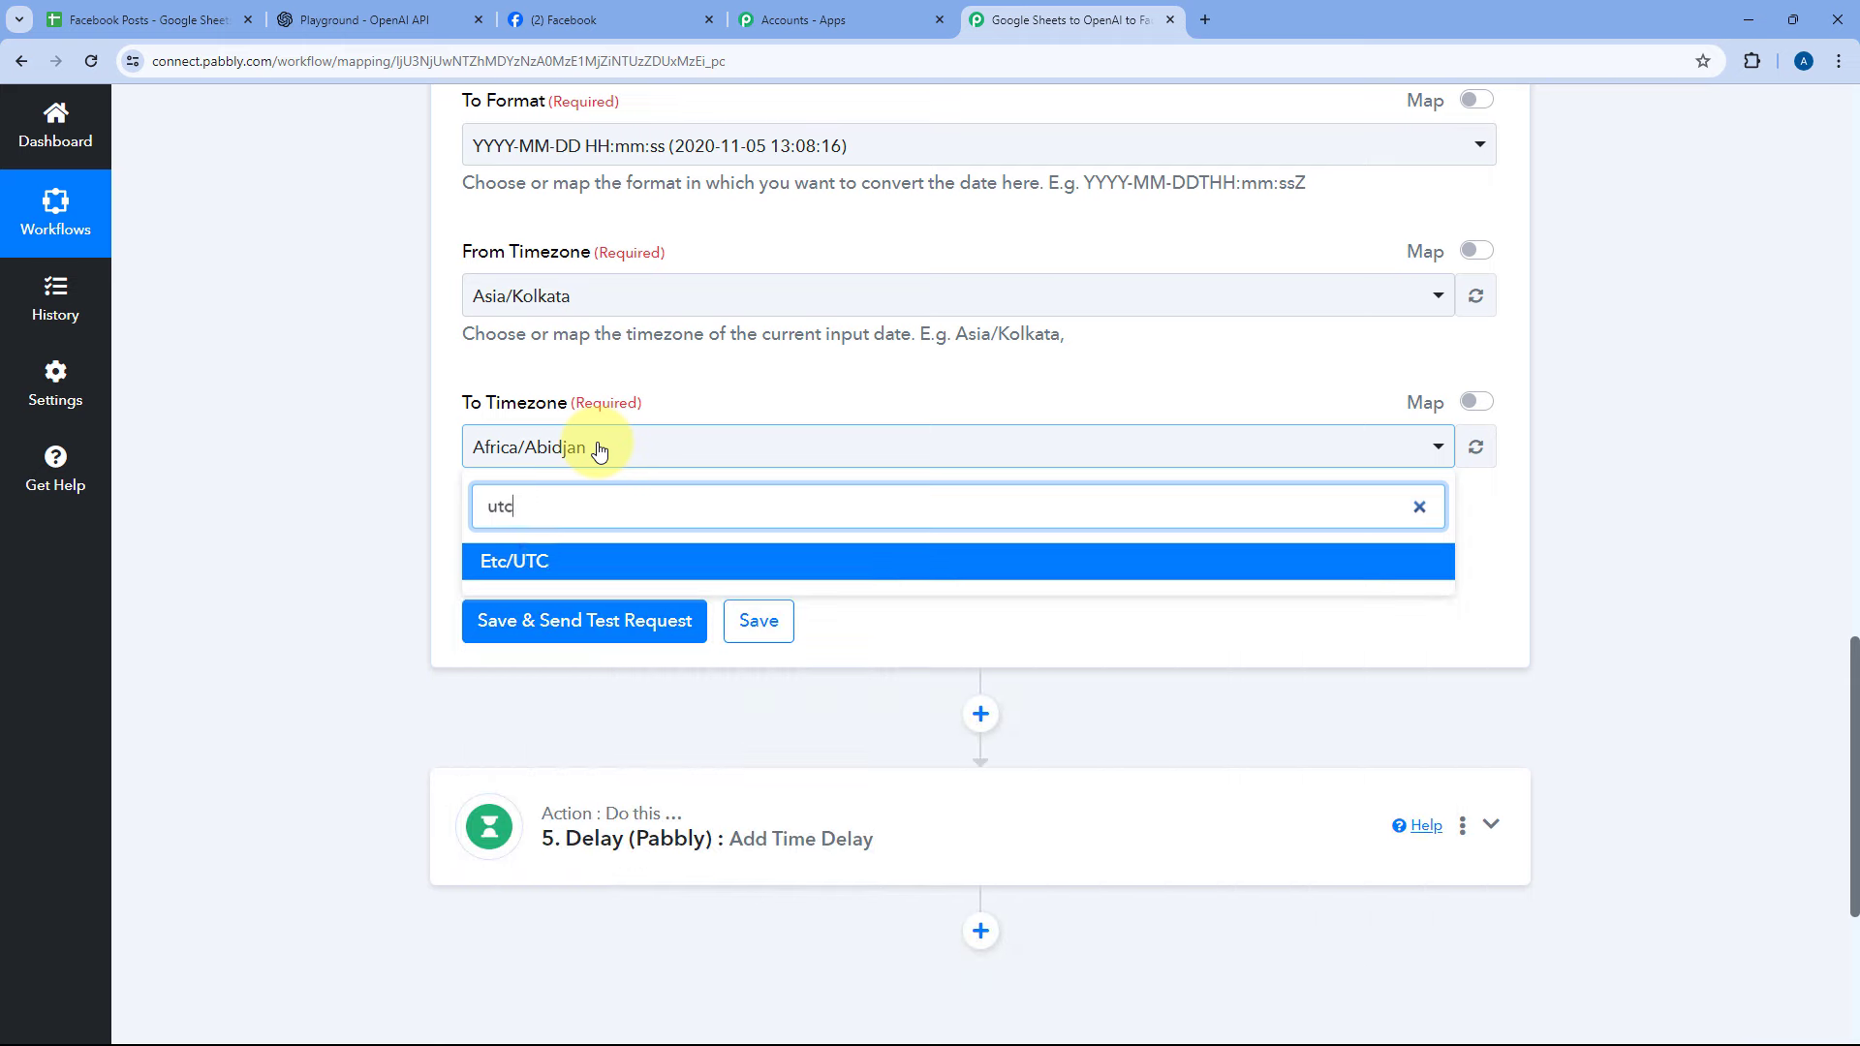
pyautogui.click(538, 560)
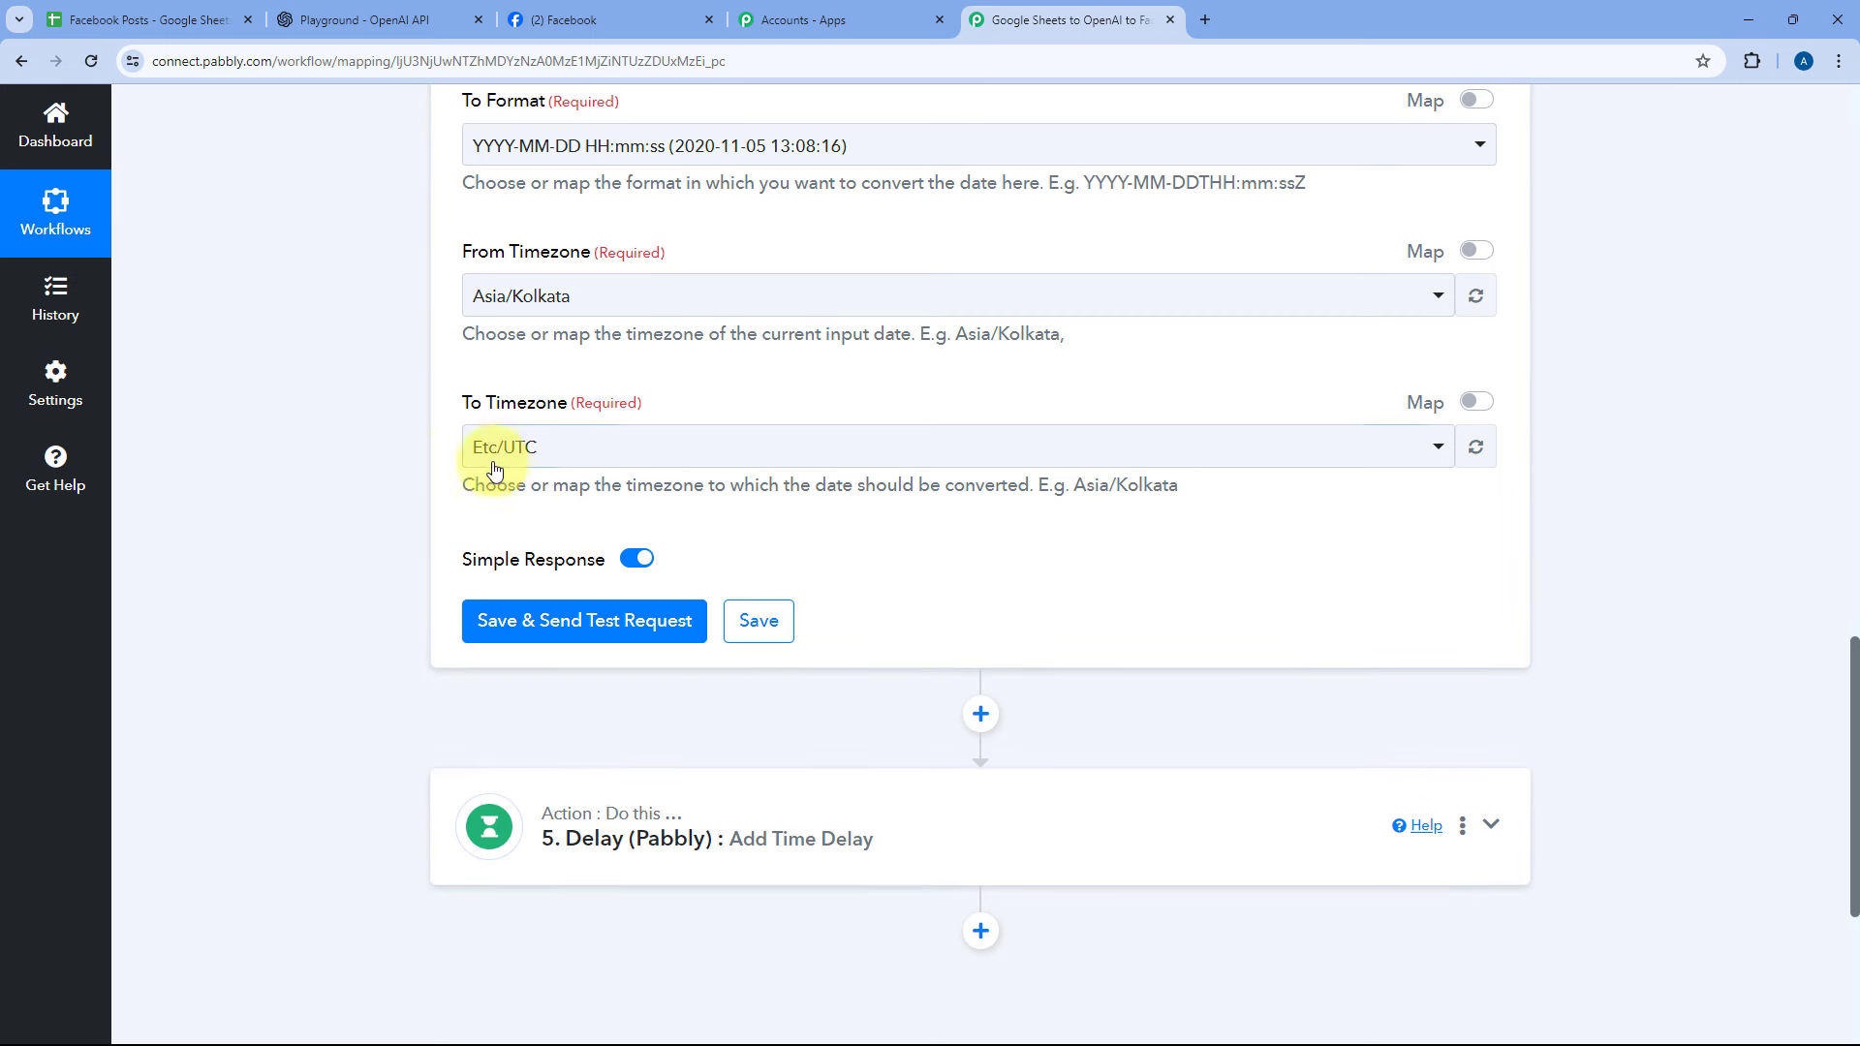
pyautogui.scroll(-2, 513, 494)
pyautogui.click(573, 426)
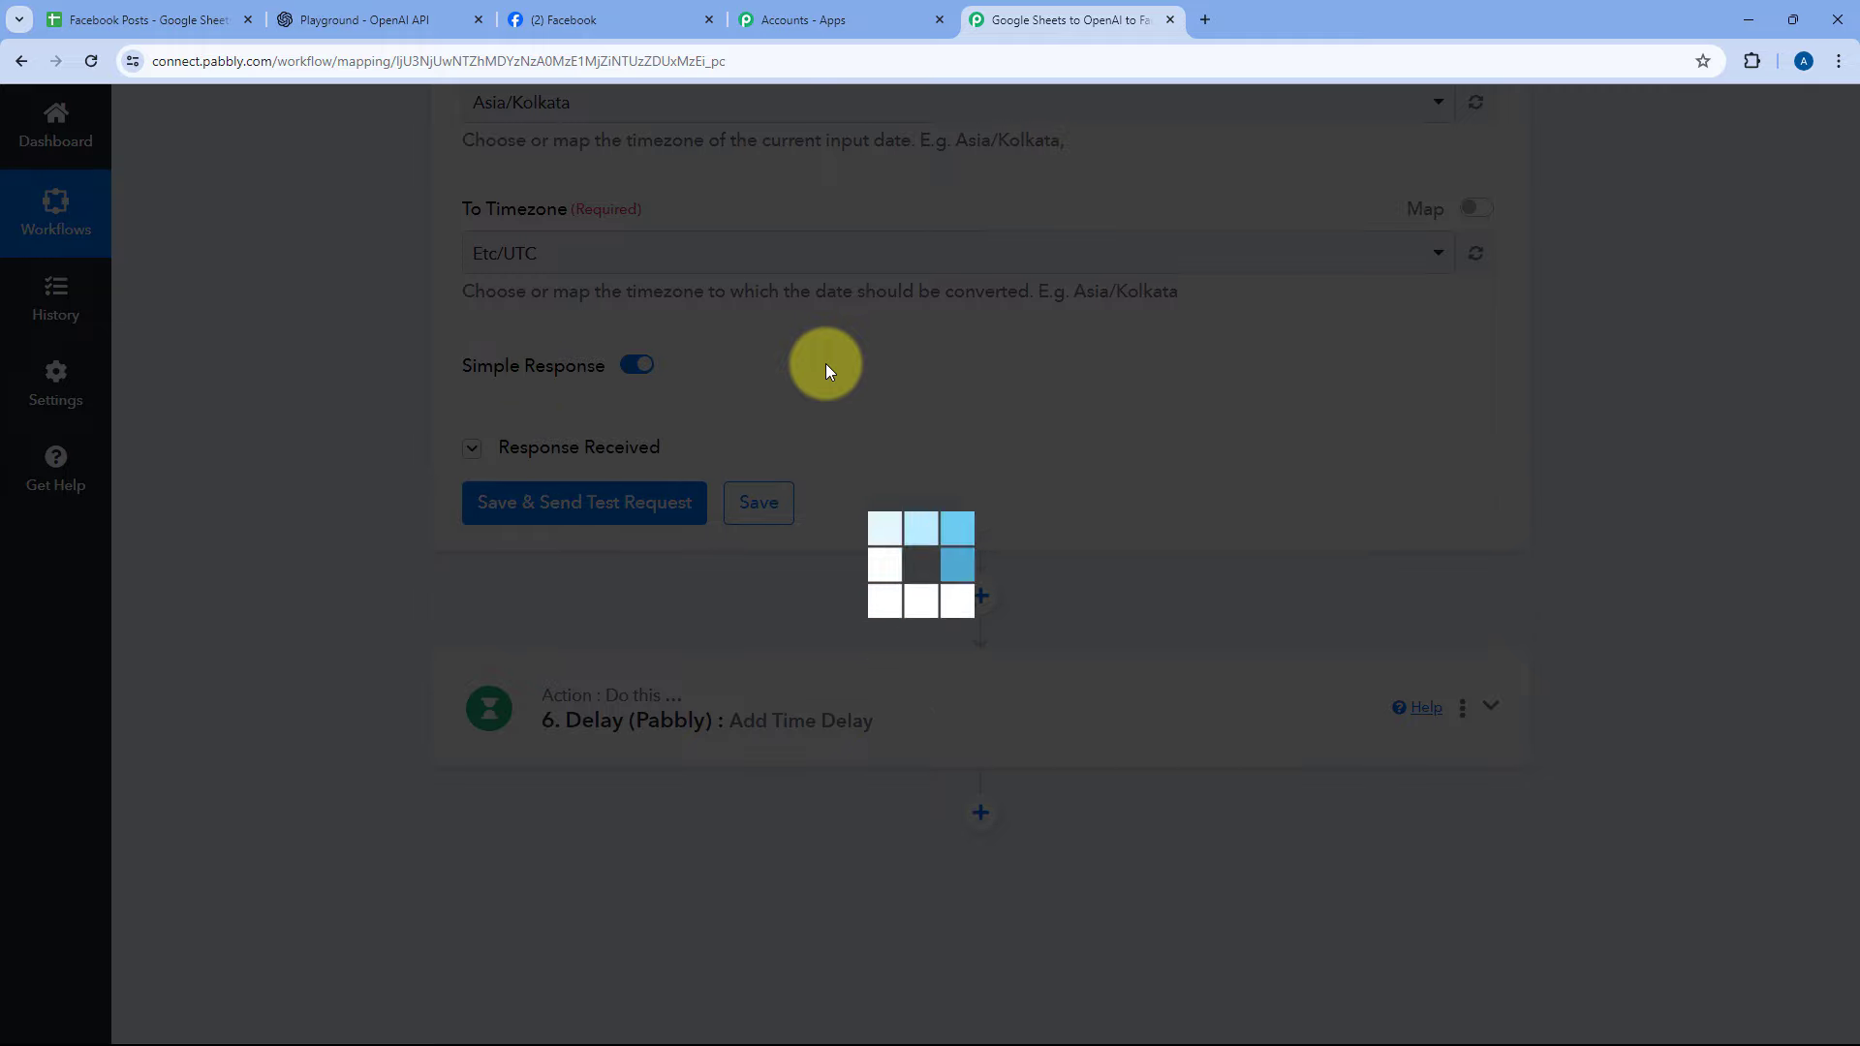
# - Compare the mapped Date and Time values with the converted Result in the formatter's response
pyautogui.scroll(4, 904, 424)
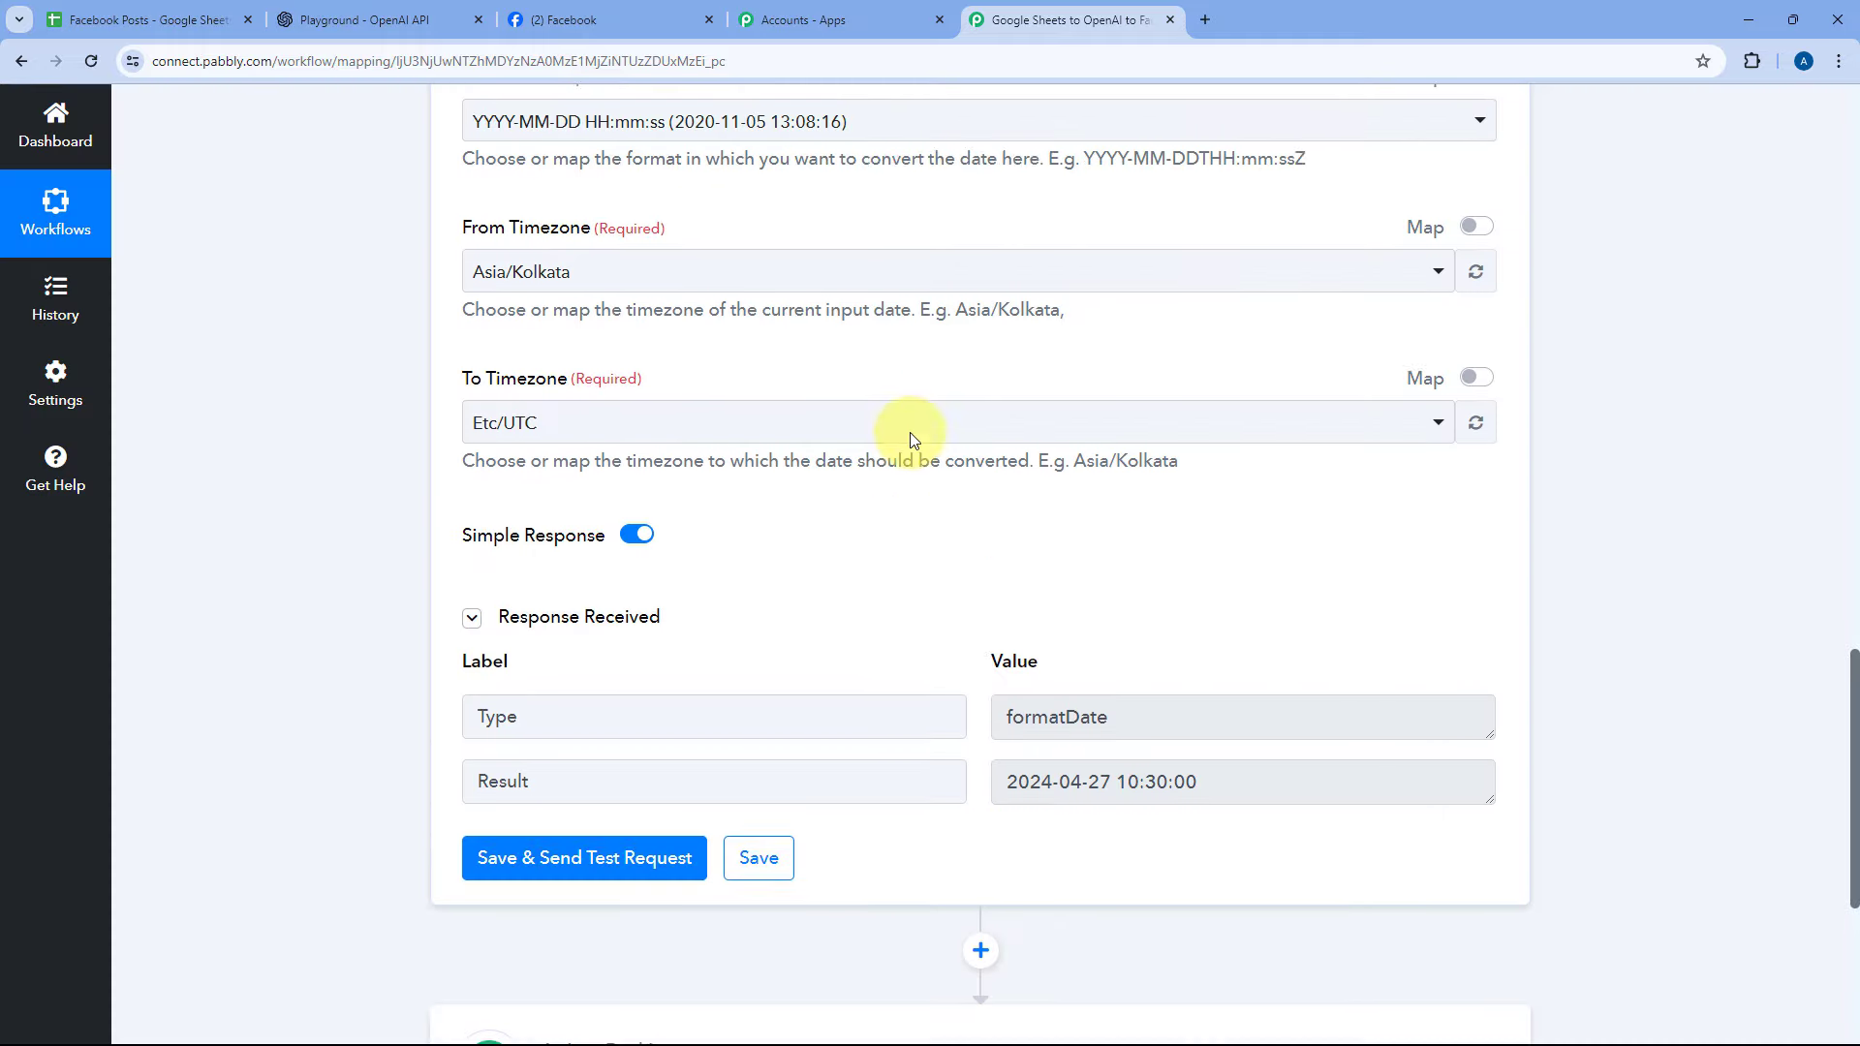
pyautogui.scroll(3, 741, 252)
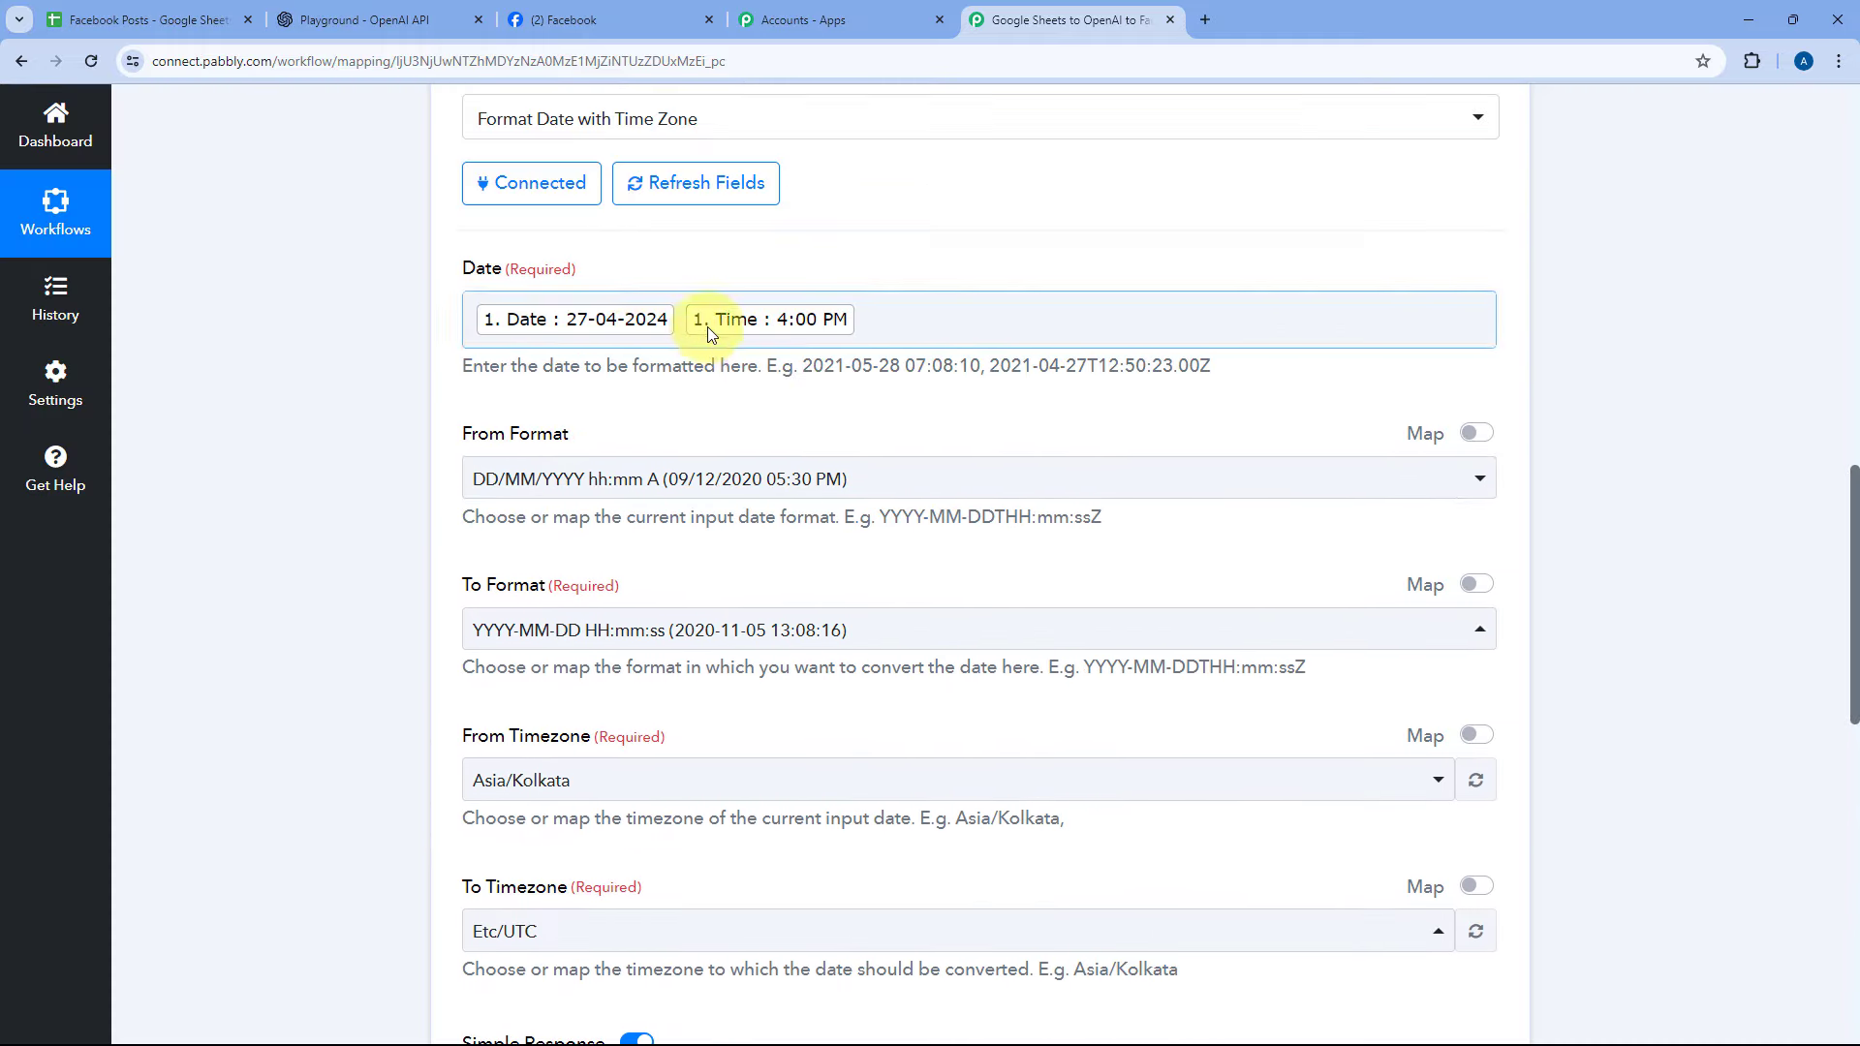
pyautogui.scroll(-6, 863, 378)
pyautogui.moveTo(1002, 702); pyautogui.dragTo(1257, 712)
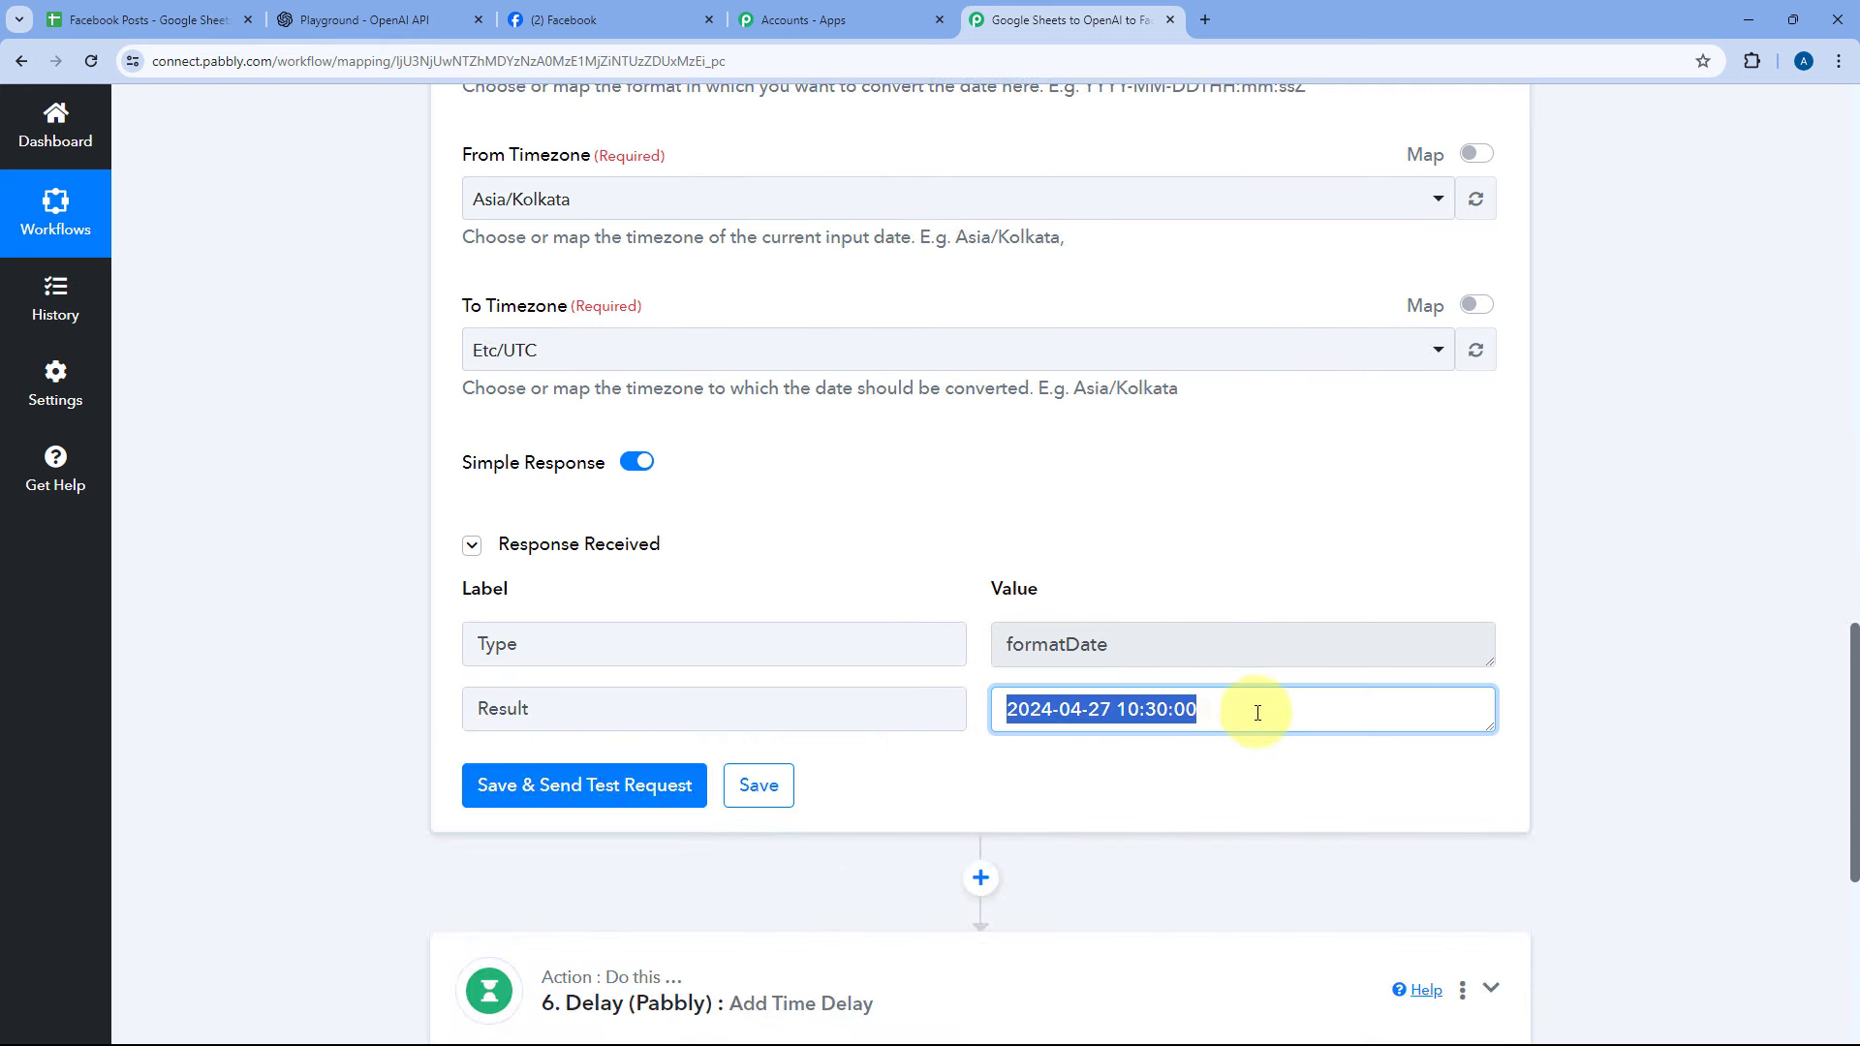
pyautogui.click(1243, 706)
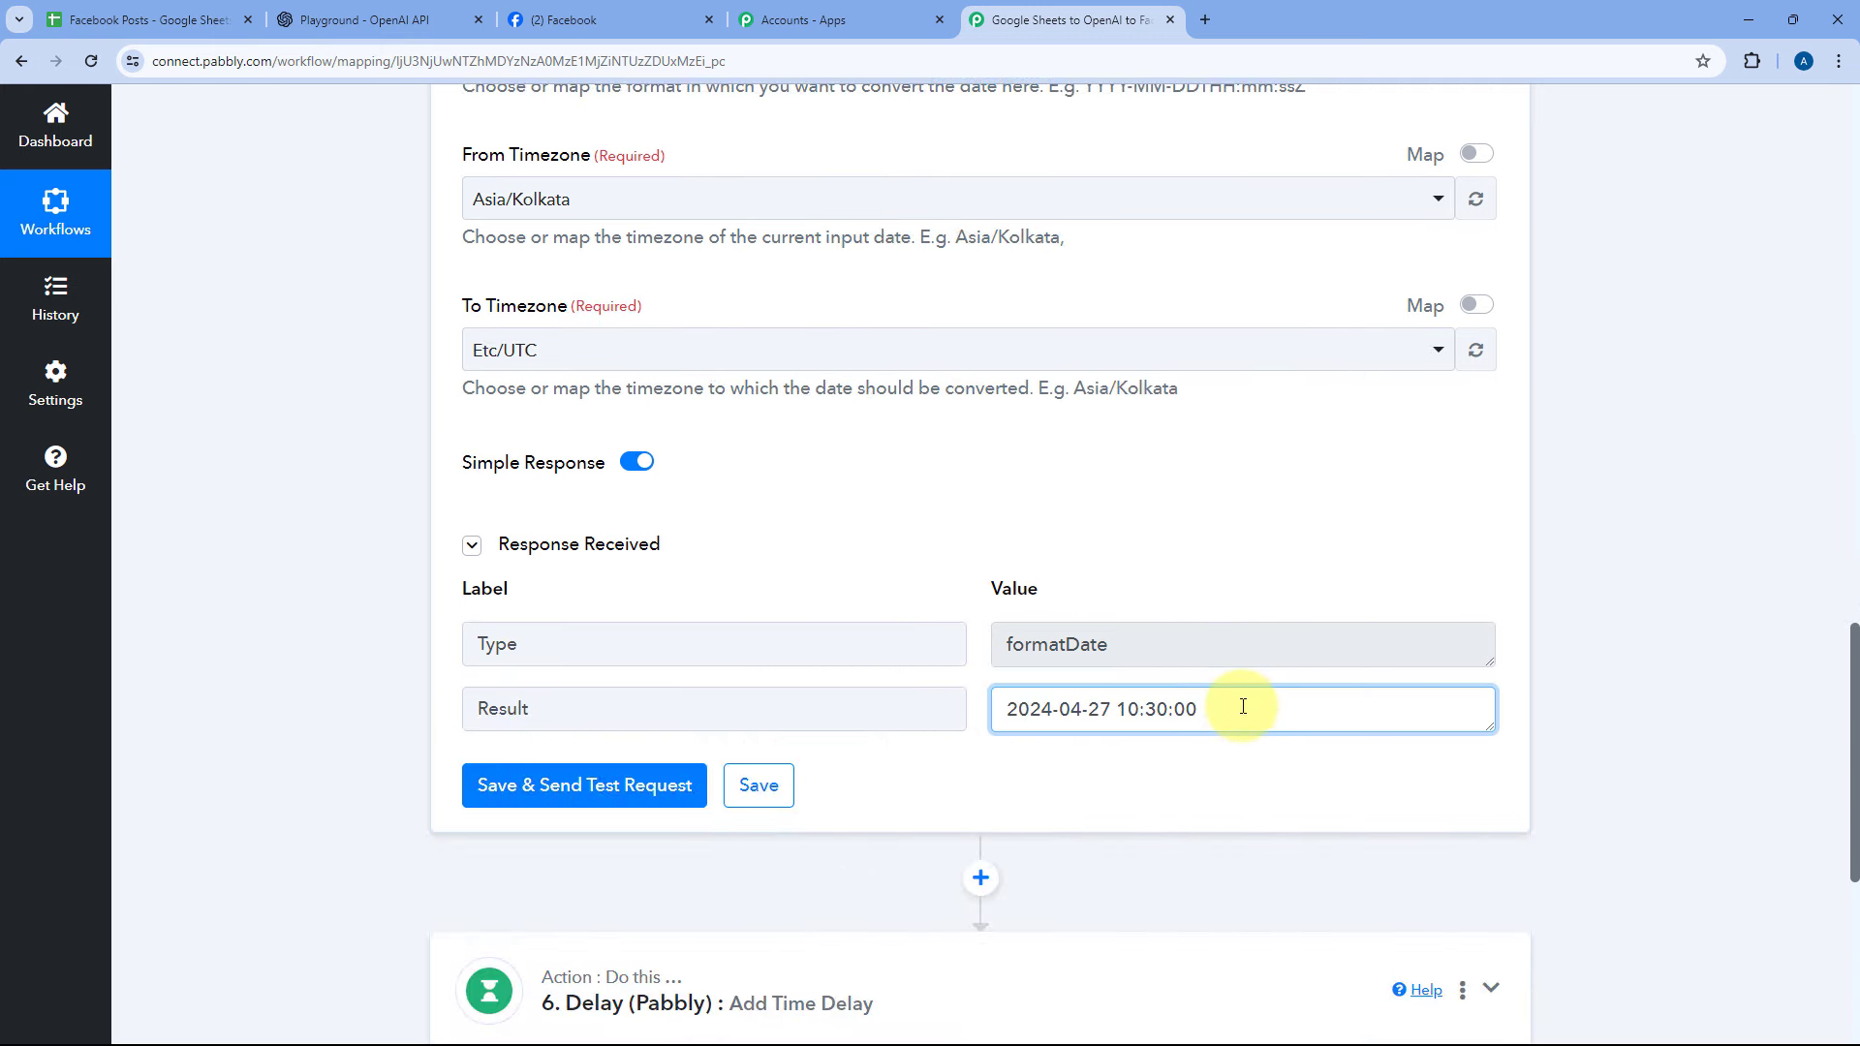
pyautogui.moveTo(1236, 706); pyautogui.dragTo(1008, 728)
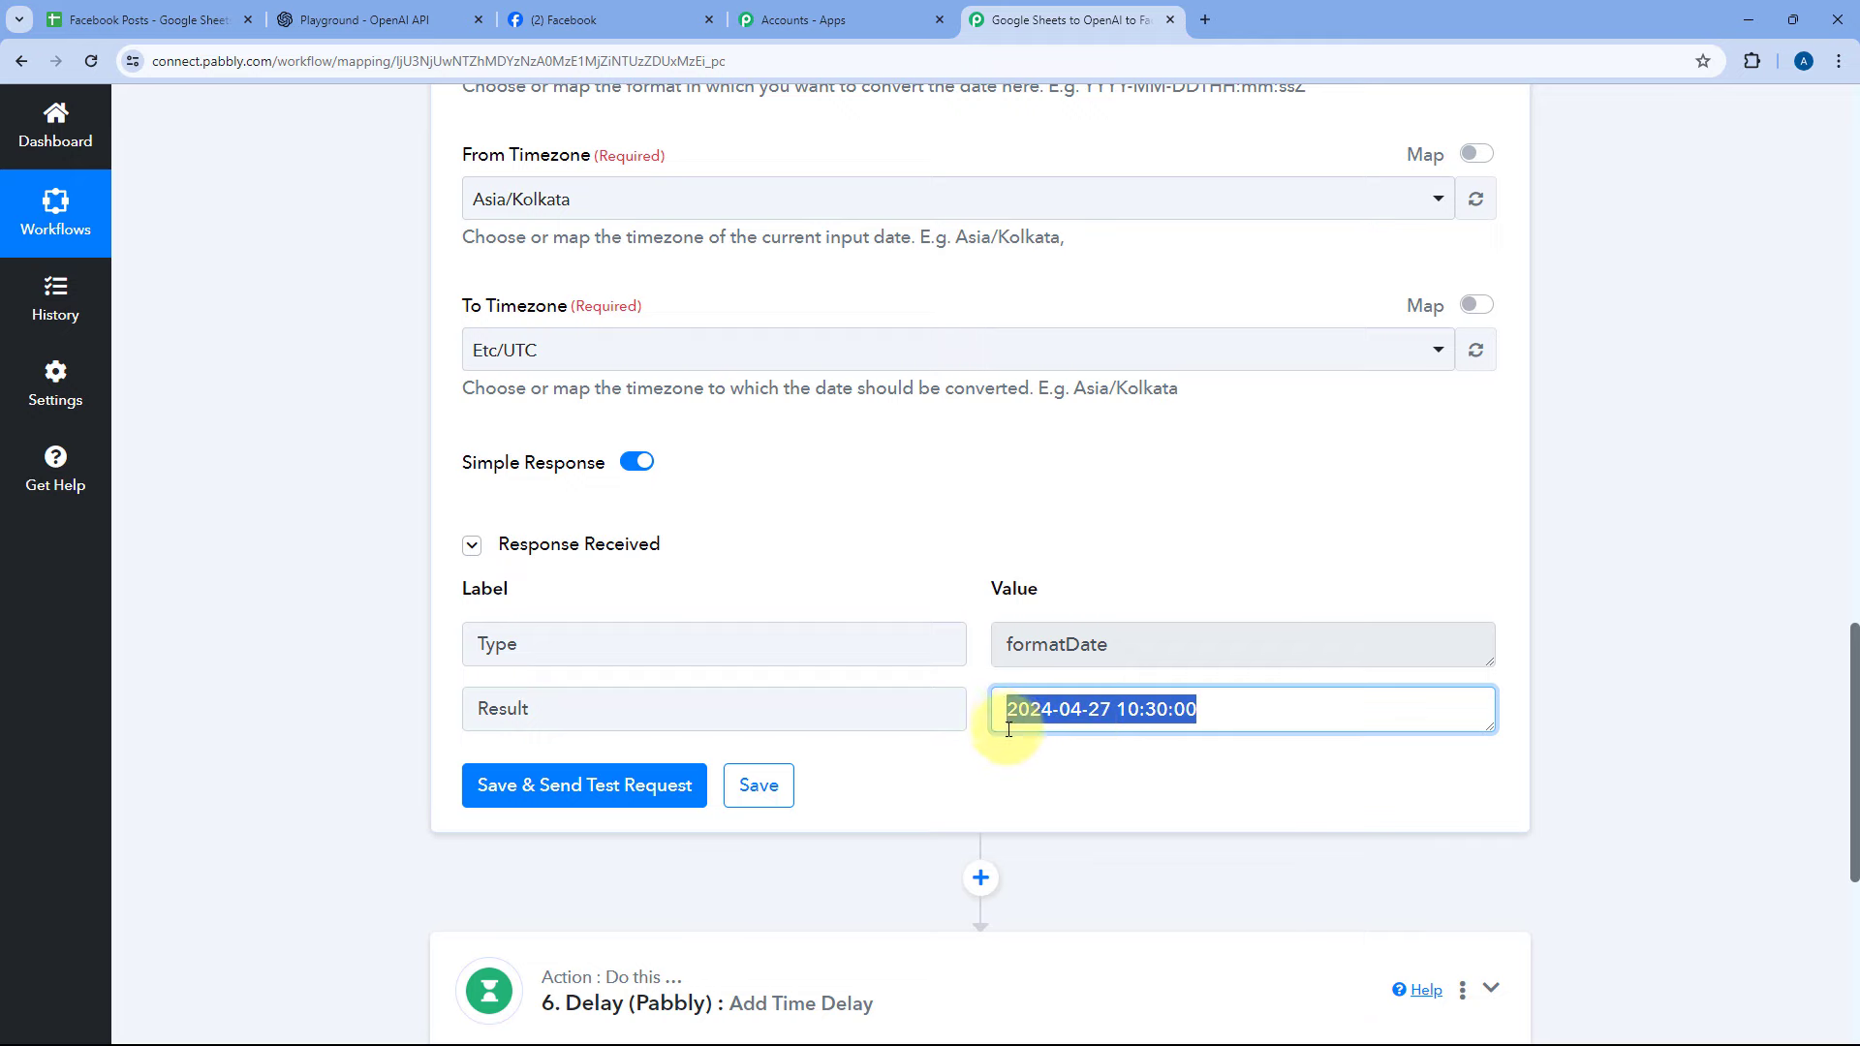
pyautogui.scroll(7, 959, 587)
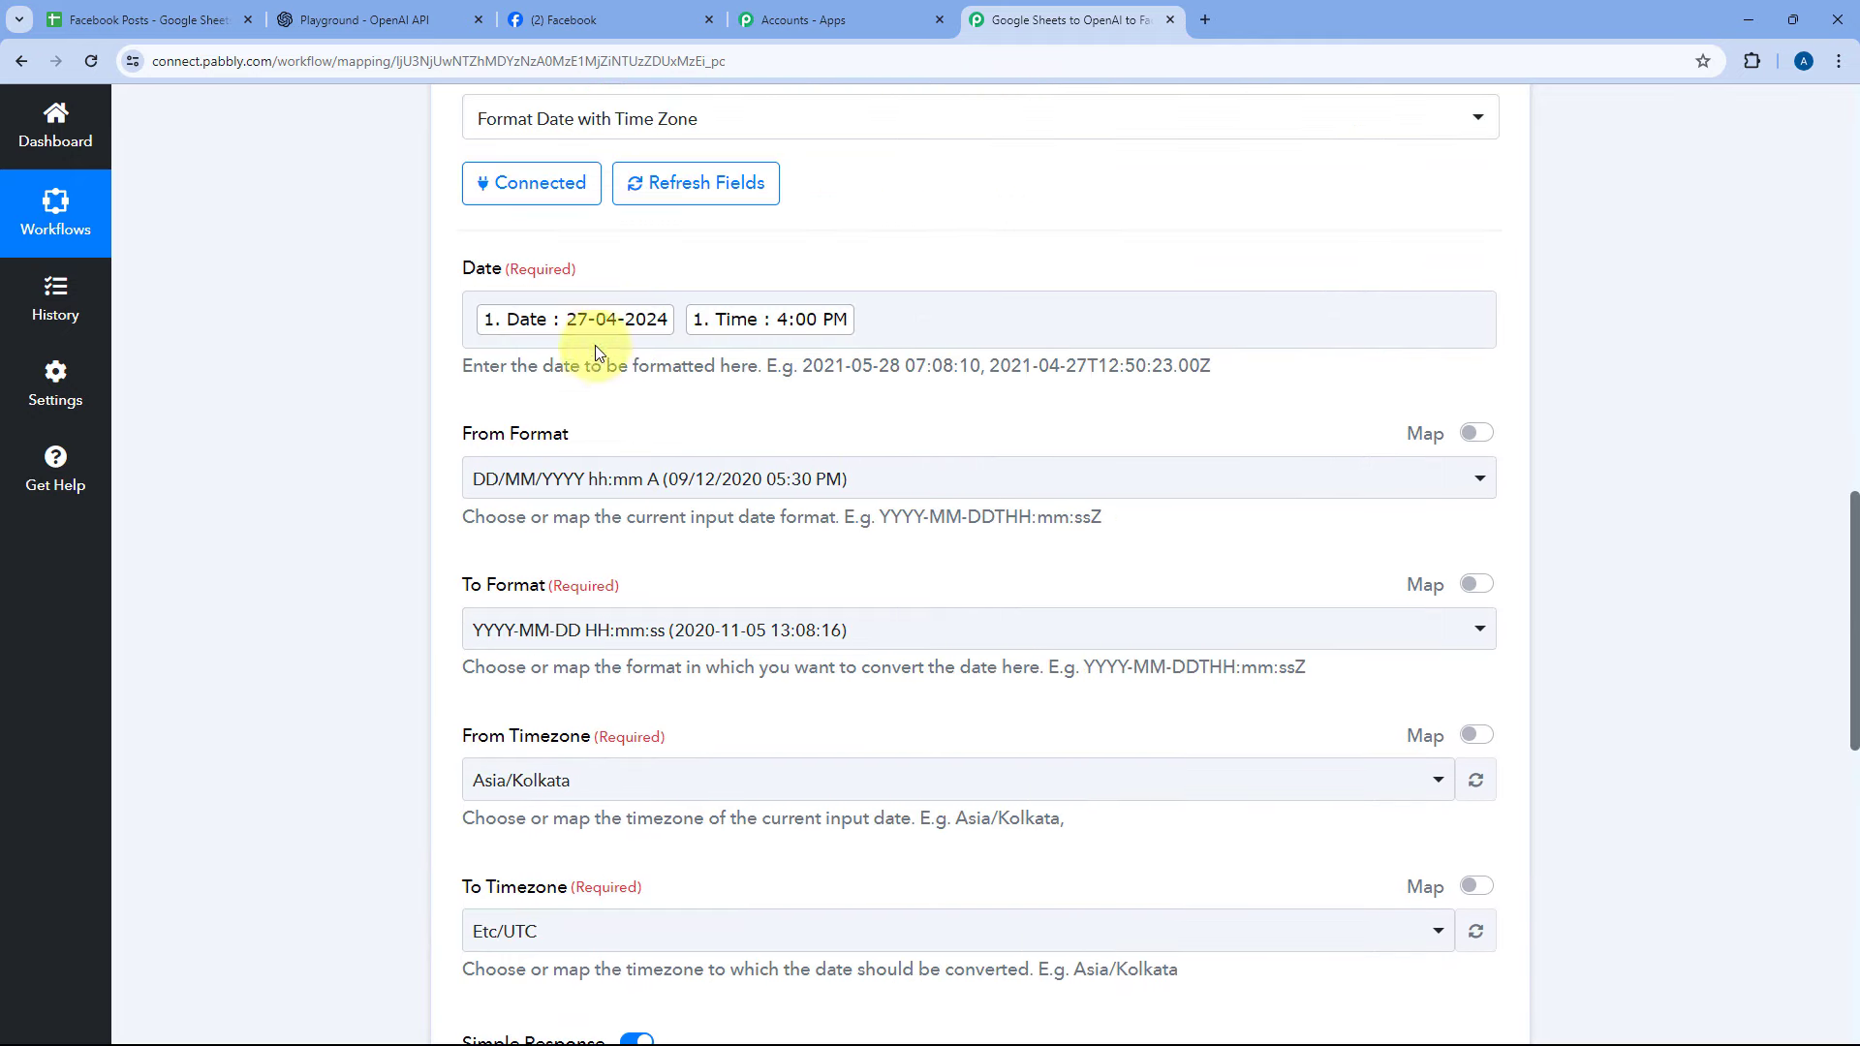
pyautogui.scroll(-6, 830, 480)
pyautogui.click(959, 665)
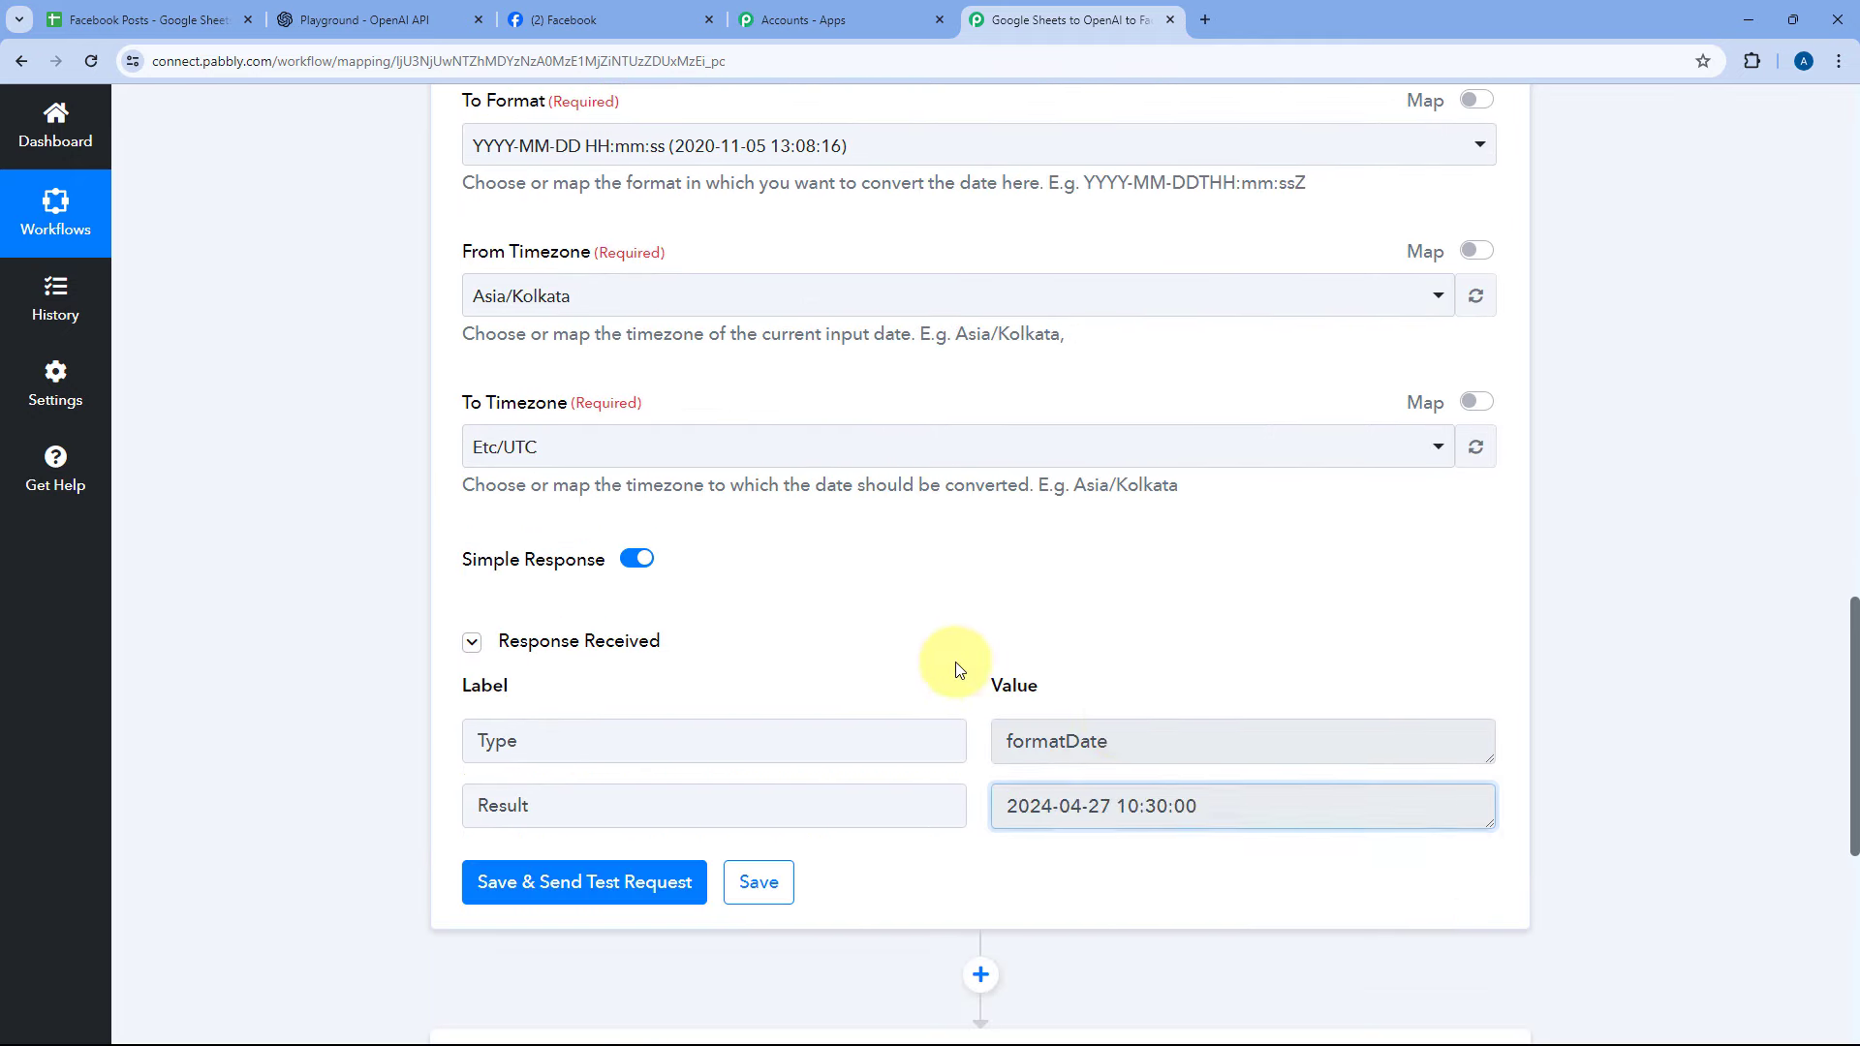
# - Map the Date/Time Formatter's Result into the Delay step's Delay Date field, then save and send a test request
pyautogui.scroll(-3, 959, 664)
pyautogui.scroll(-3, 1075, 526)
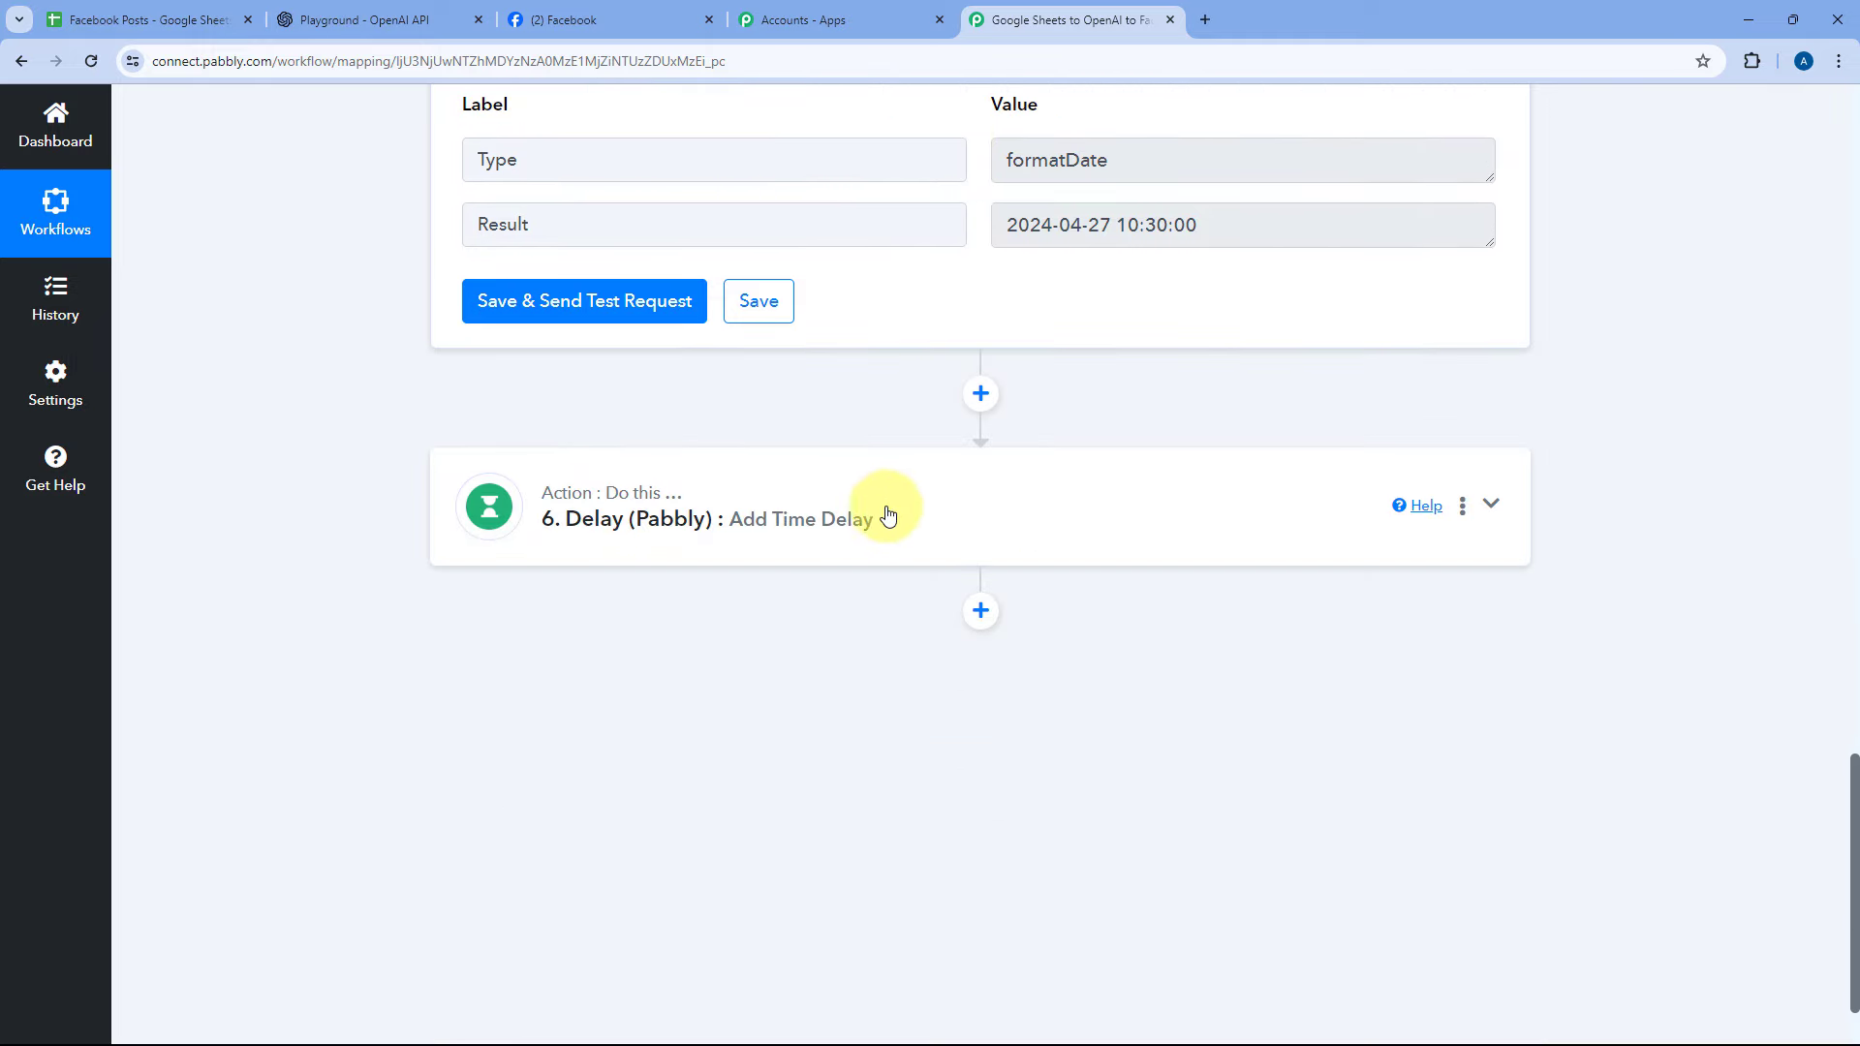
pyautogui.click(887, 511)
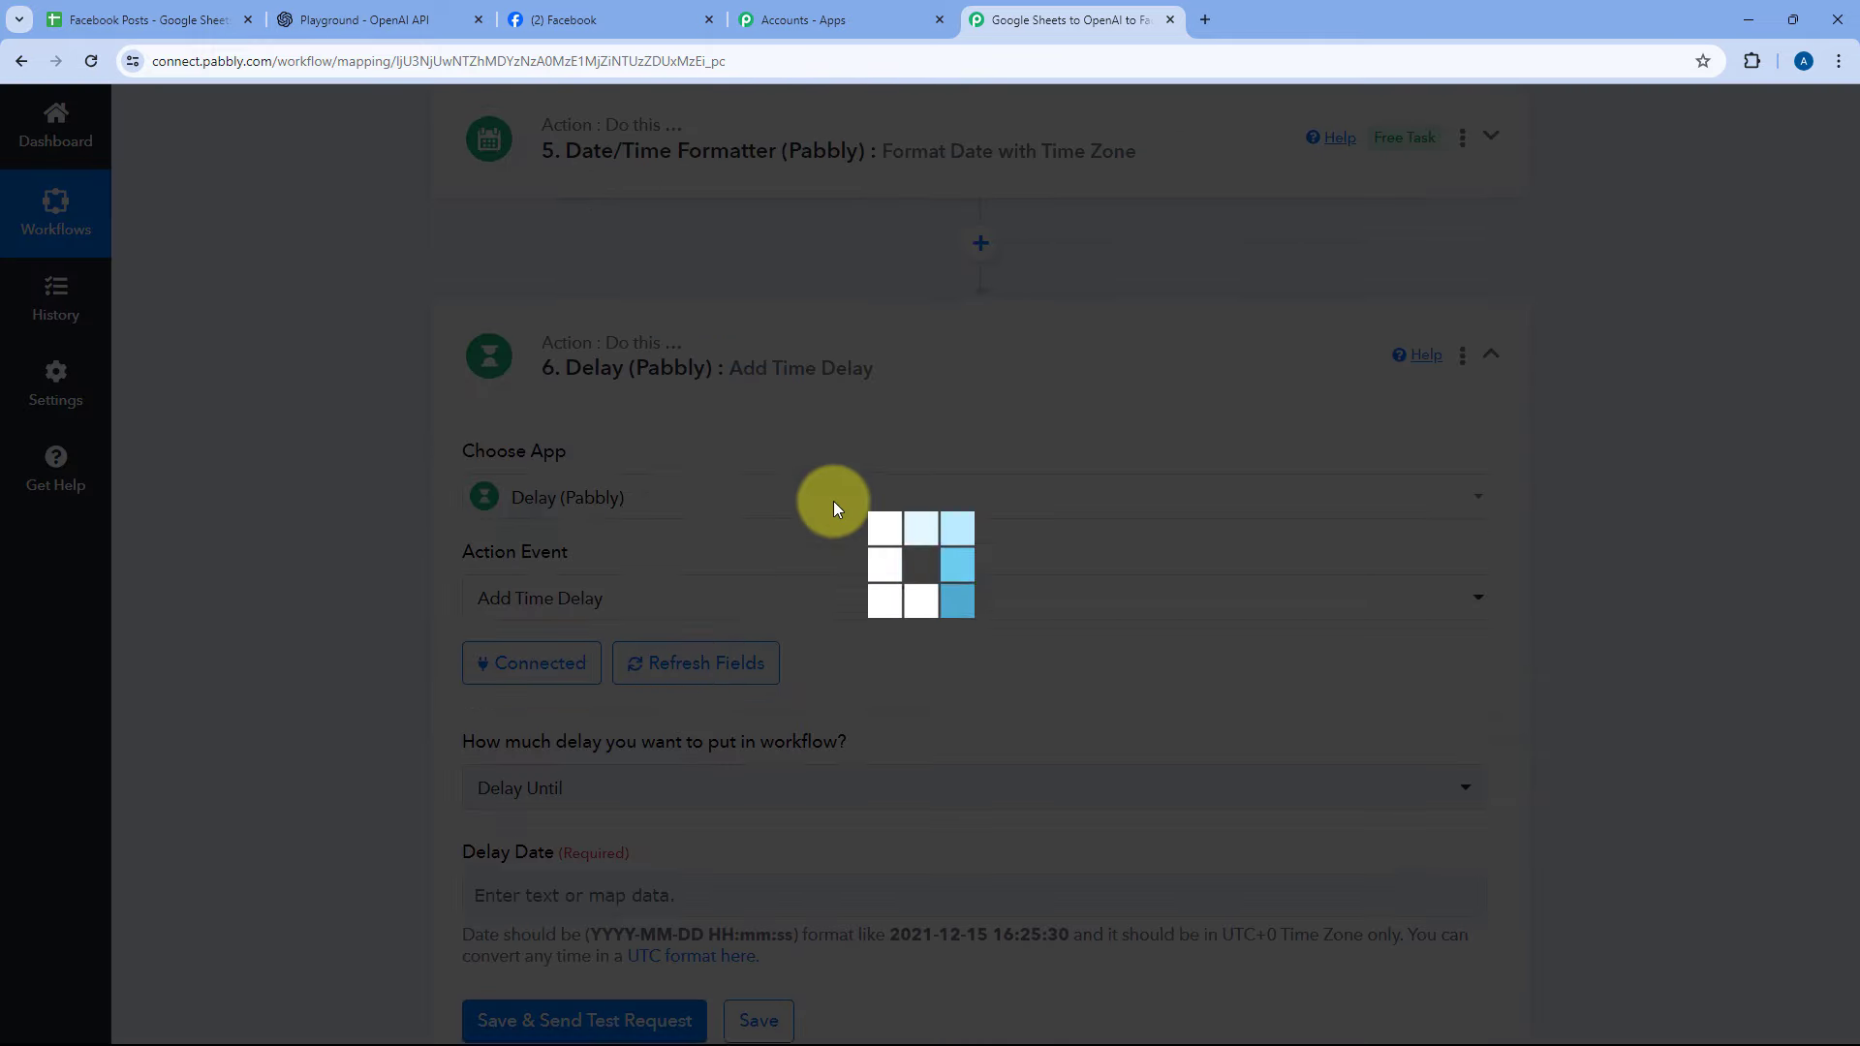
pyautogui.scroll(-5, 742, 552)
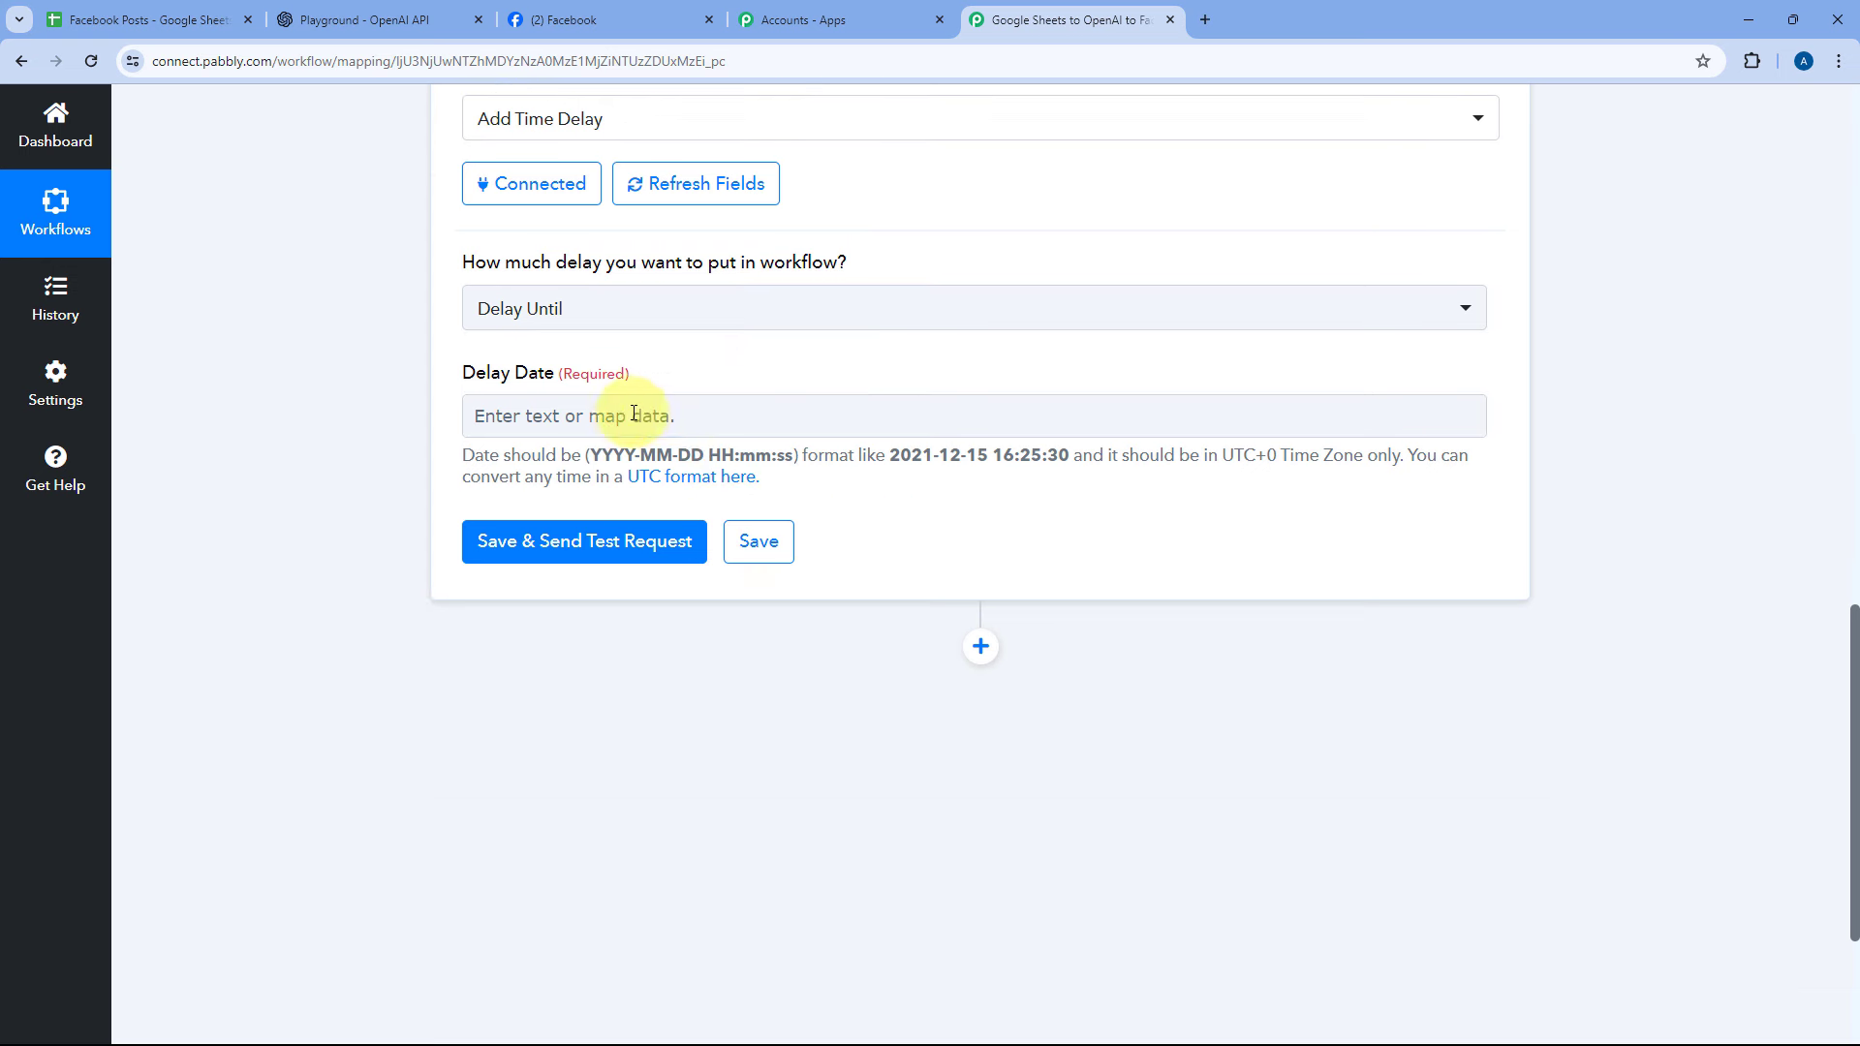
pyautogui.click(584, 414)
pyautogui.scroll(-1, 653, 374)
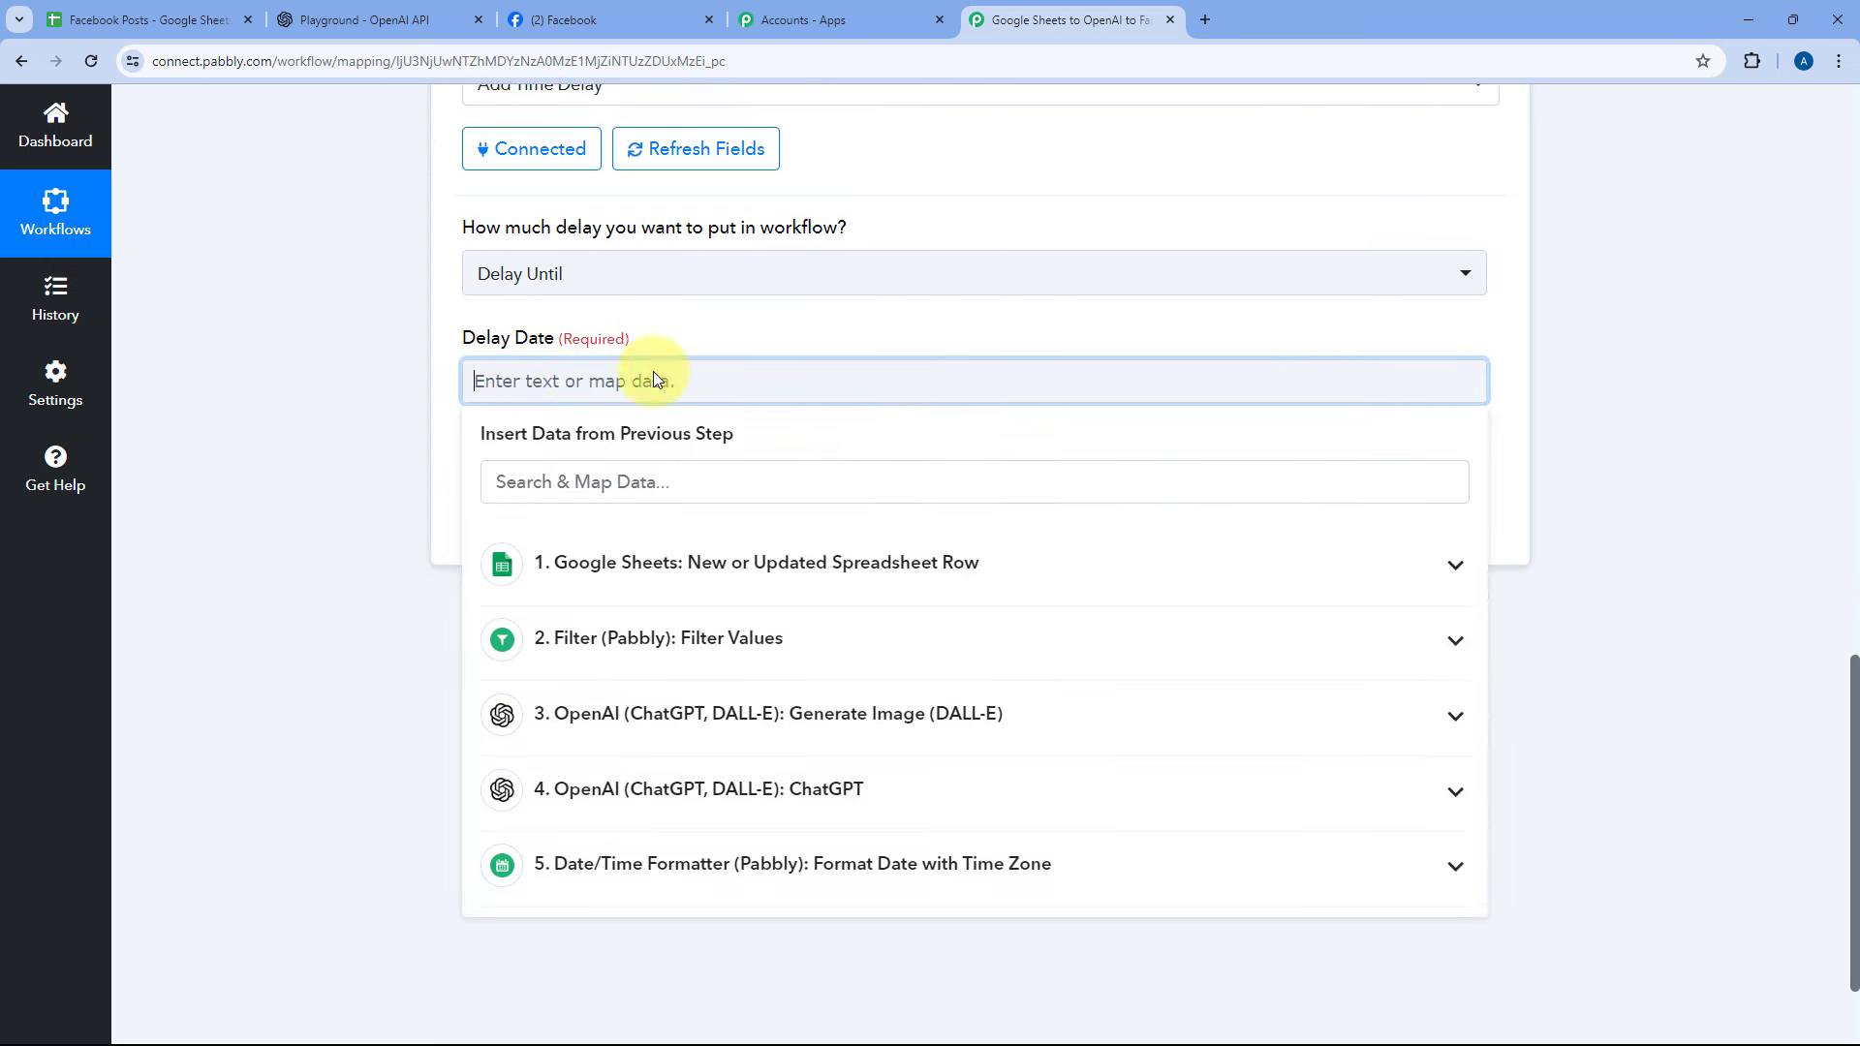
pyautogui.scroll(-2, 653, 378)
pyautogui.click(746, 751)
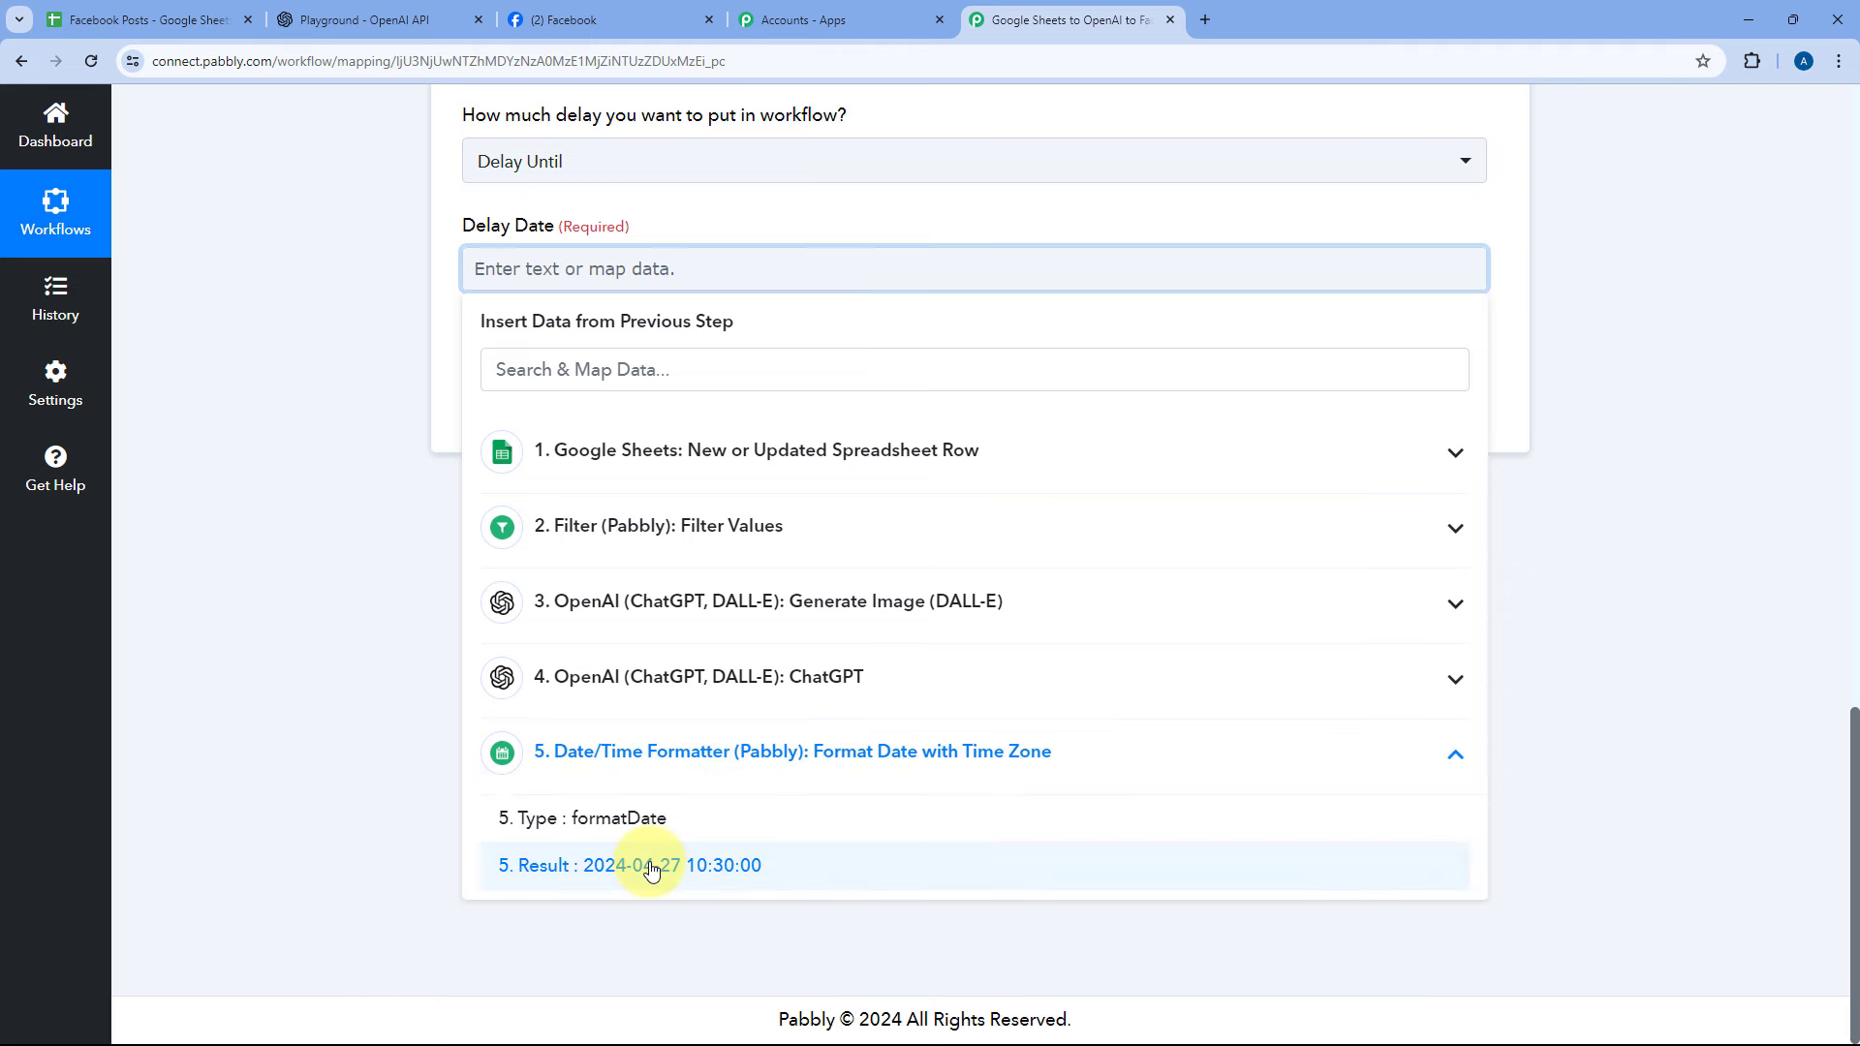
pyautogui.click(650, 869)
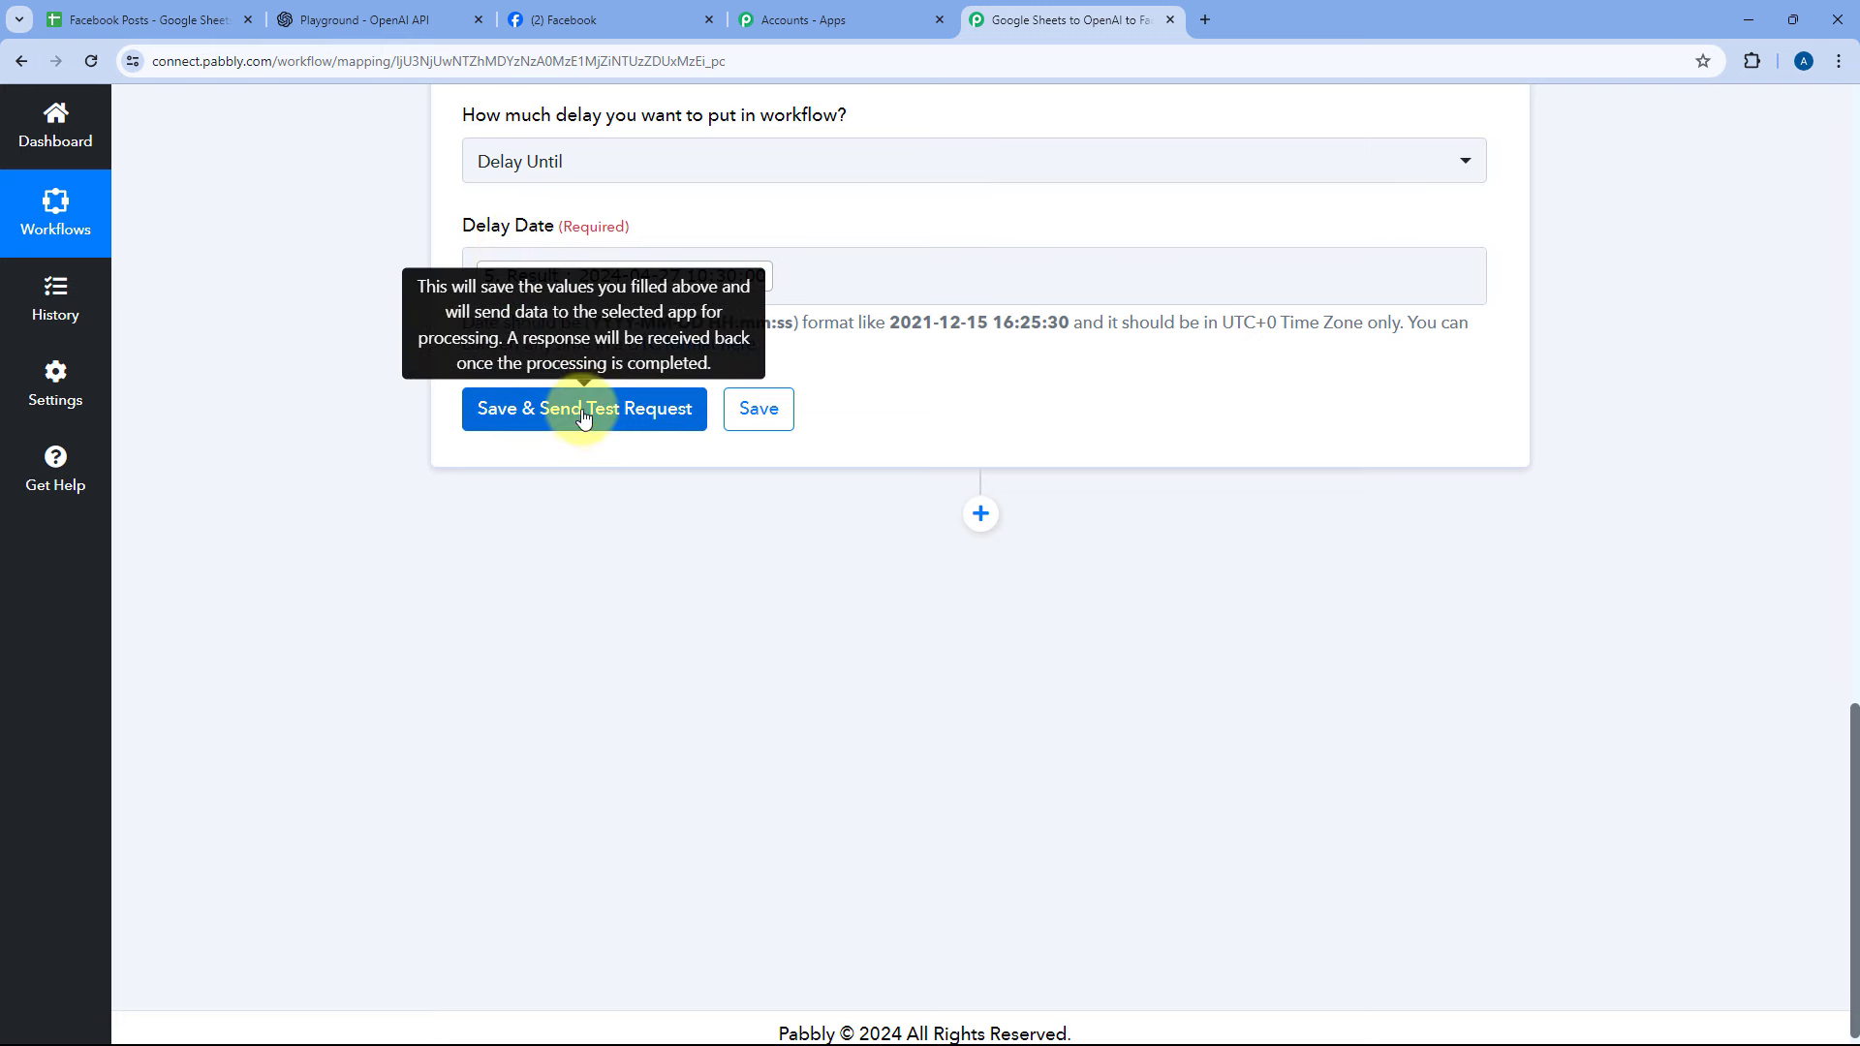
pyautogui.click(582, 423)
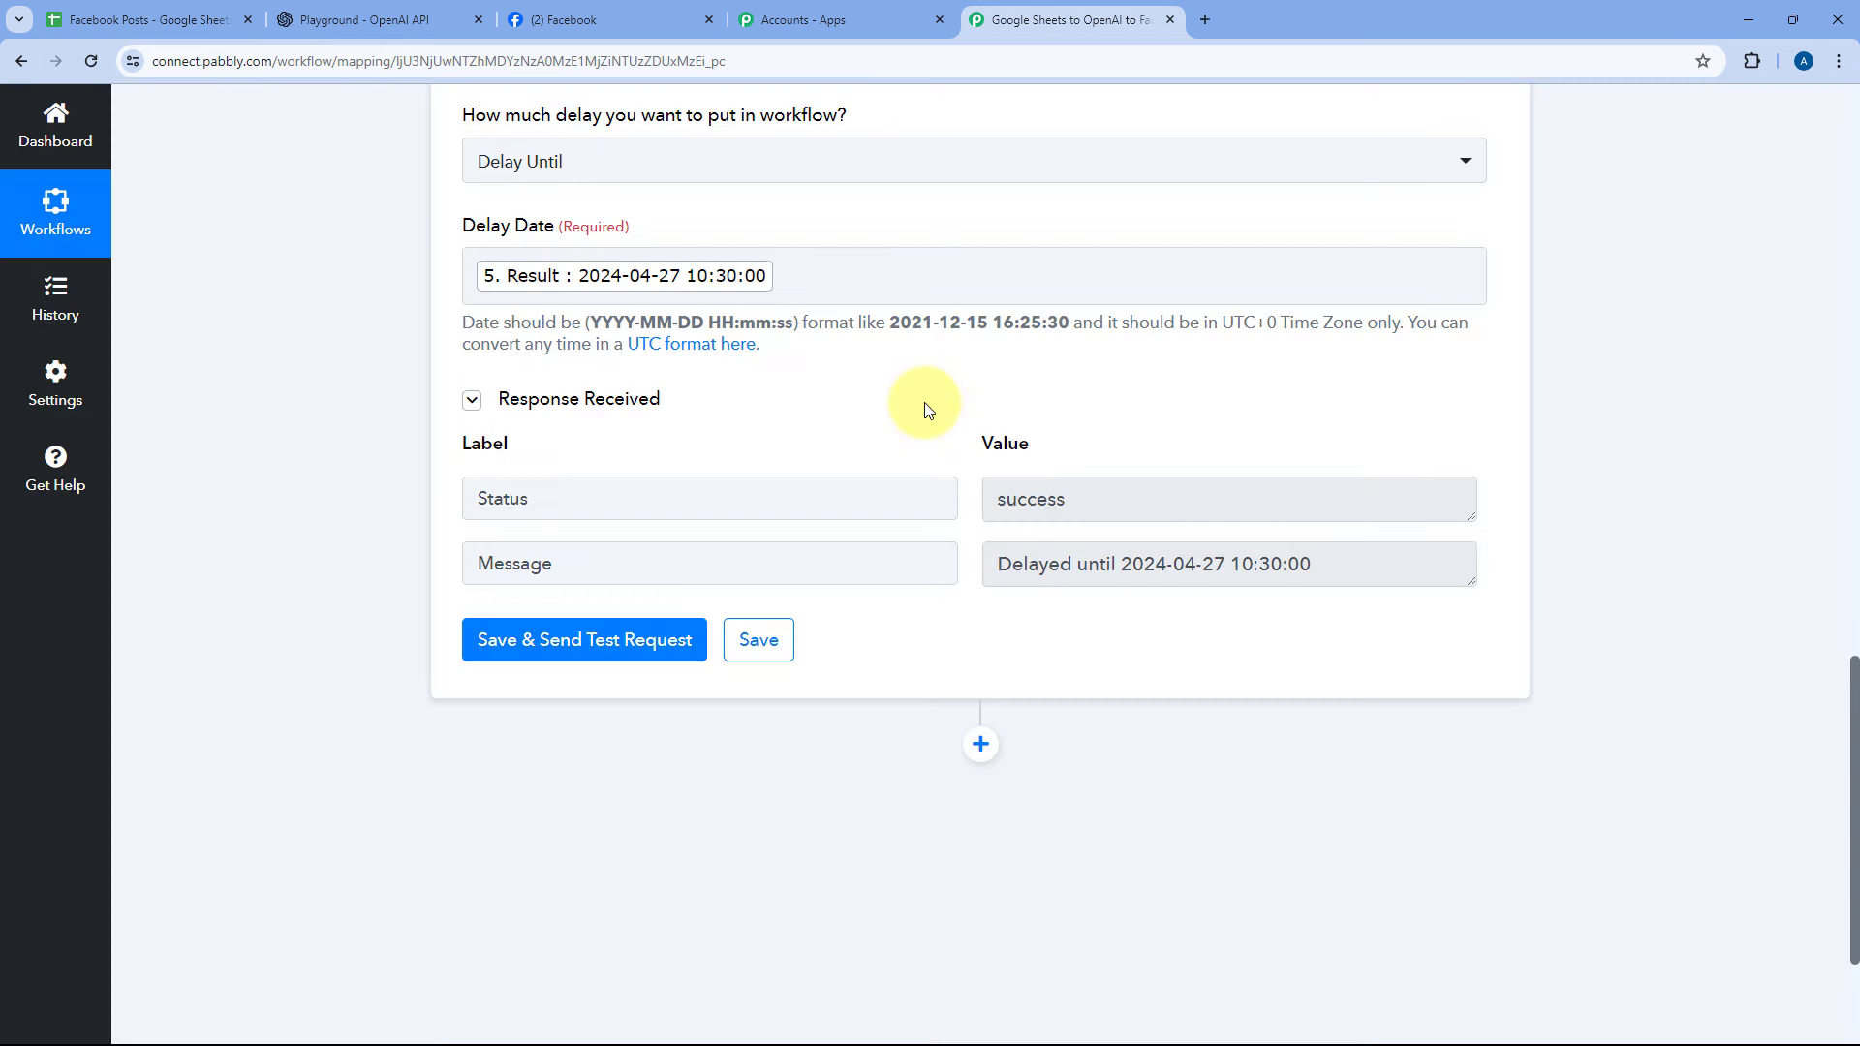
# - Examine the Delay step's response message and compare it with the Date and Time cells in the Facebook Posts spreadsheet
pyautogui.click(1025, 565)
pyautogui.moveTo(999, 565); pyautogui.dragTo(1323, 570)
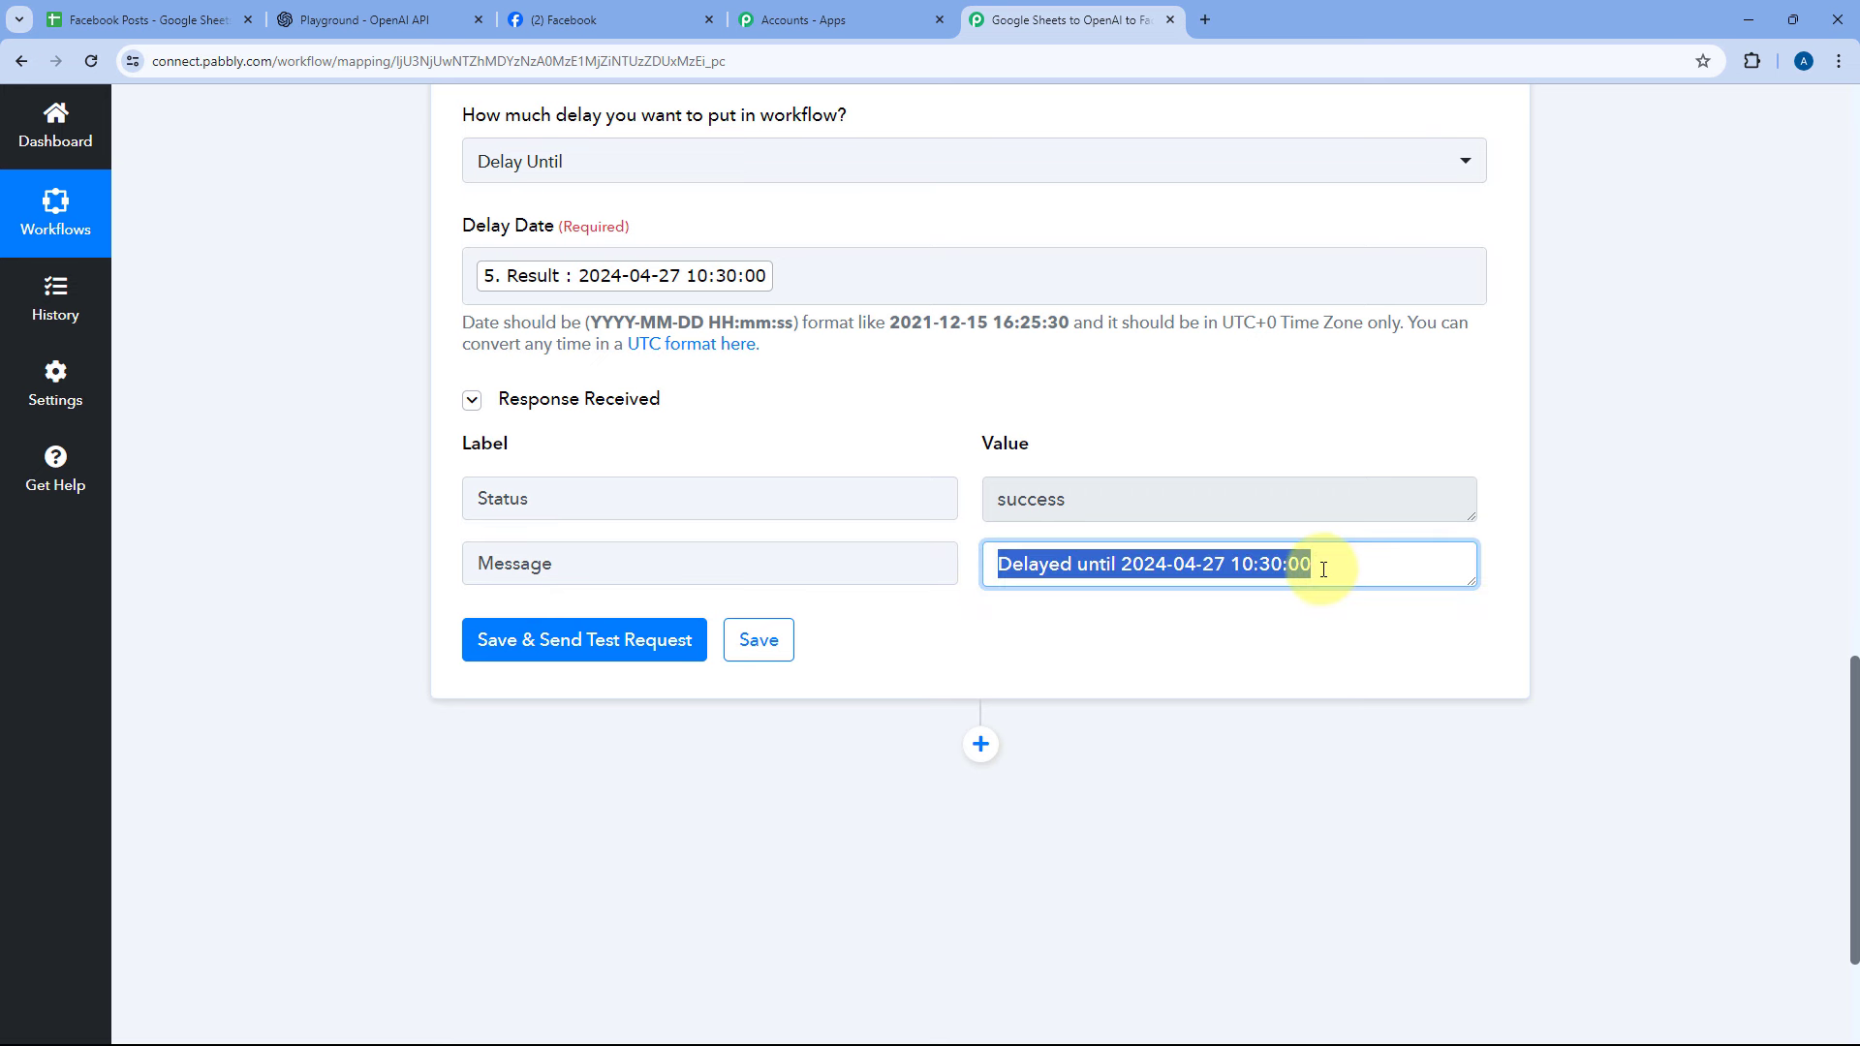
pyautogui.click(1190, 565)
pyautogui.moveTo(1235, 562); pyautogui.dragTo(1304, 563)
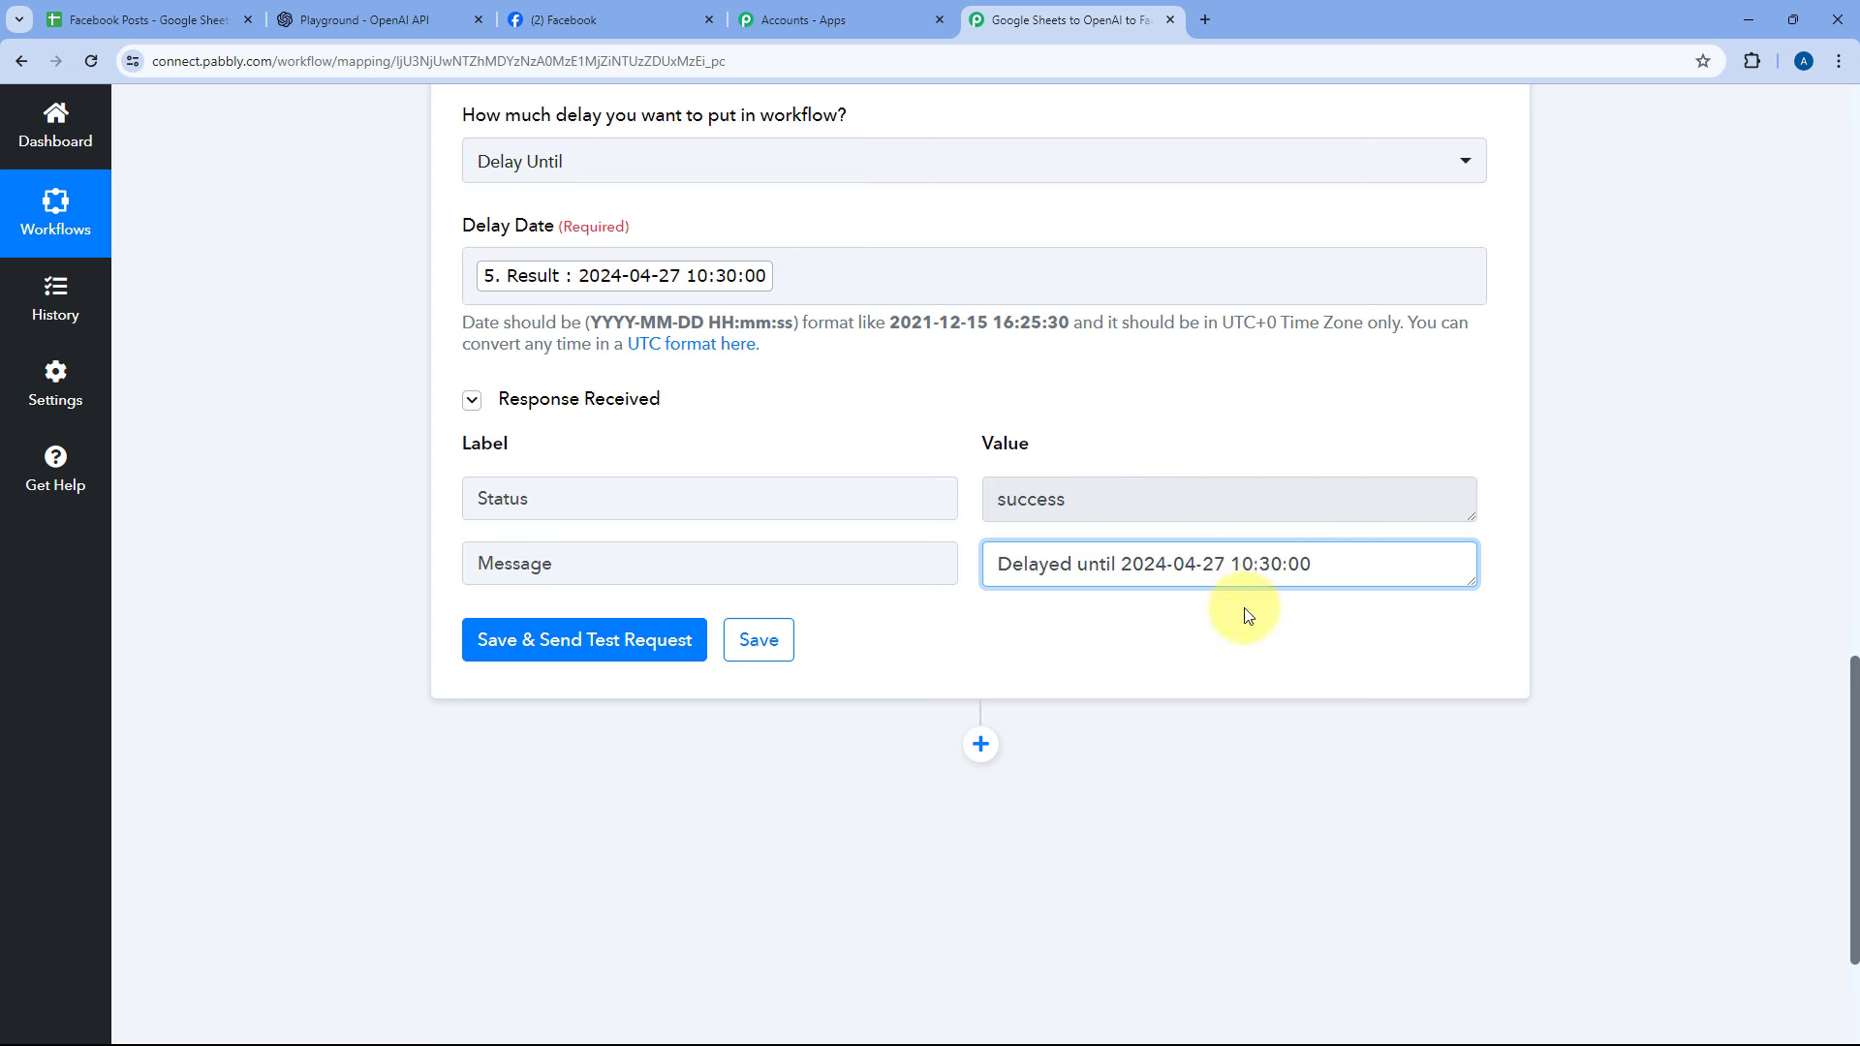
pyautogui.moveTo(1317, 572); pyautogui.dragTo(1169, 572)
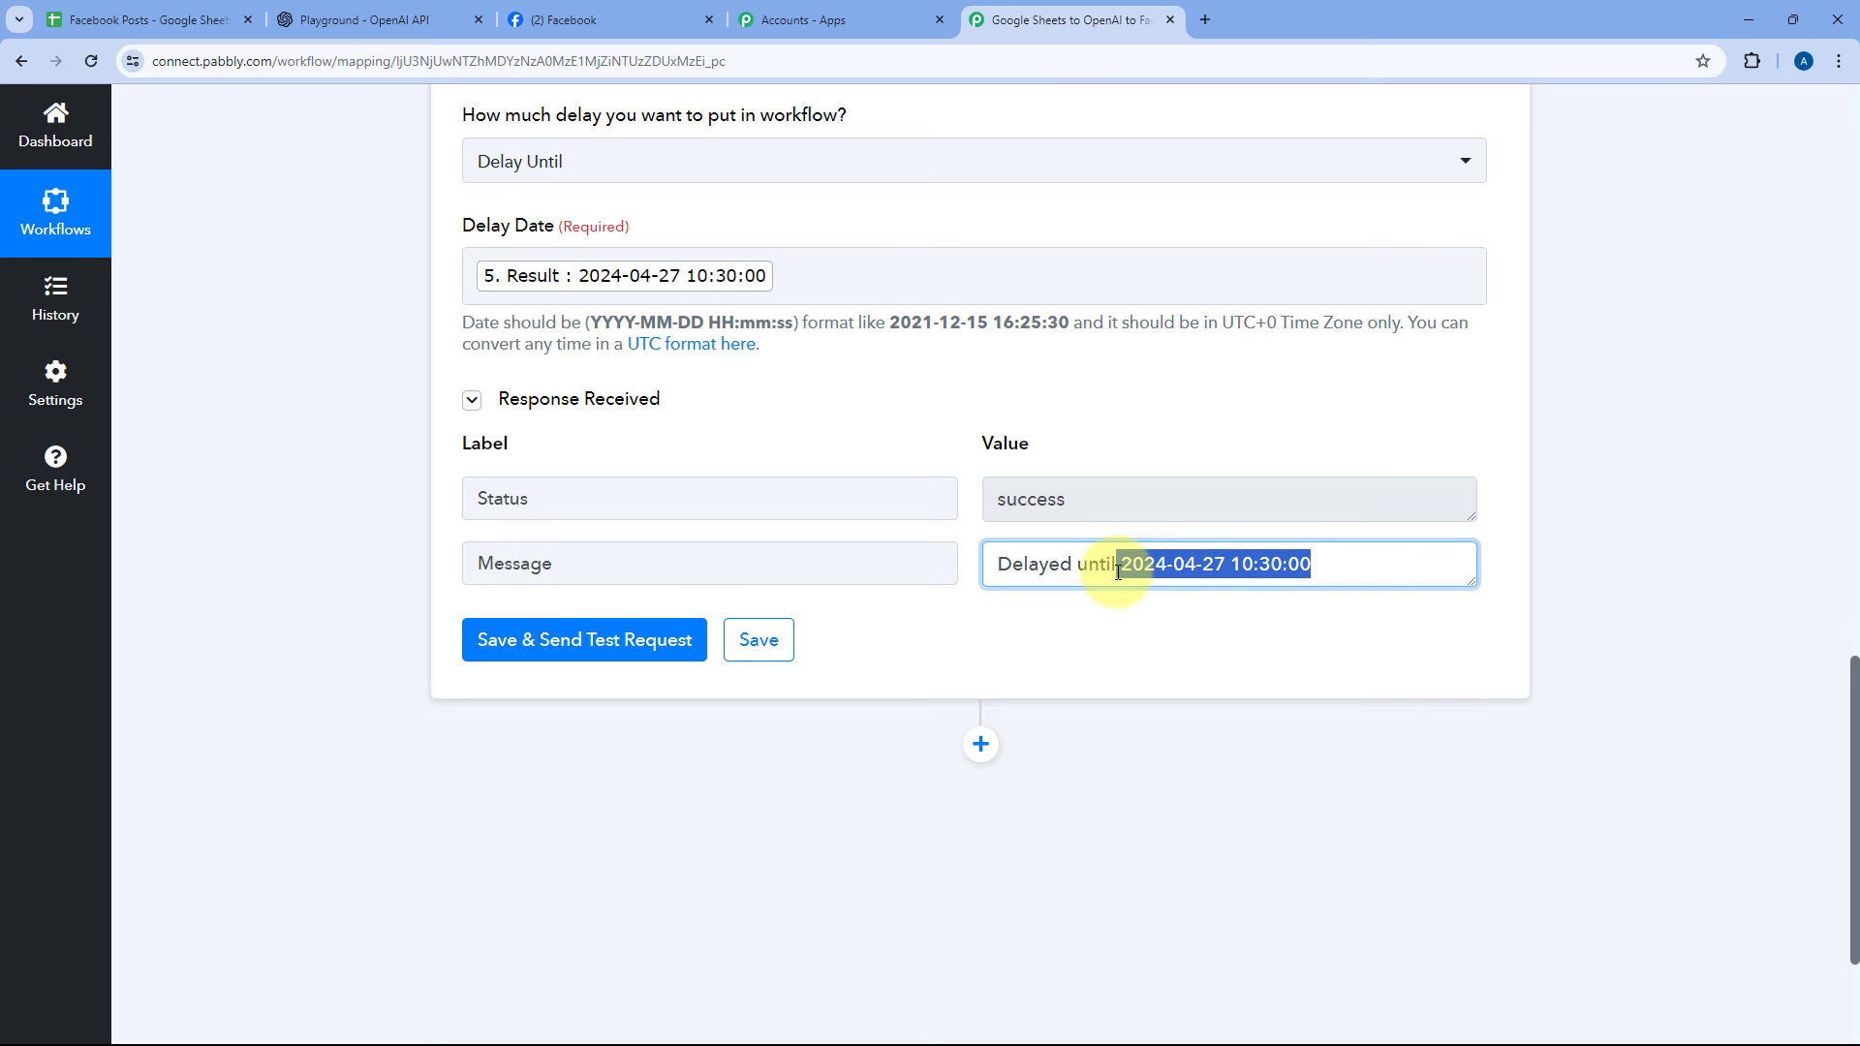
pyautogui.click(1299, 578)
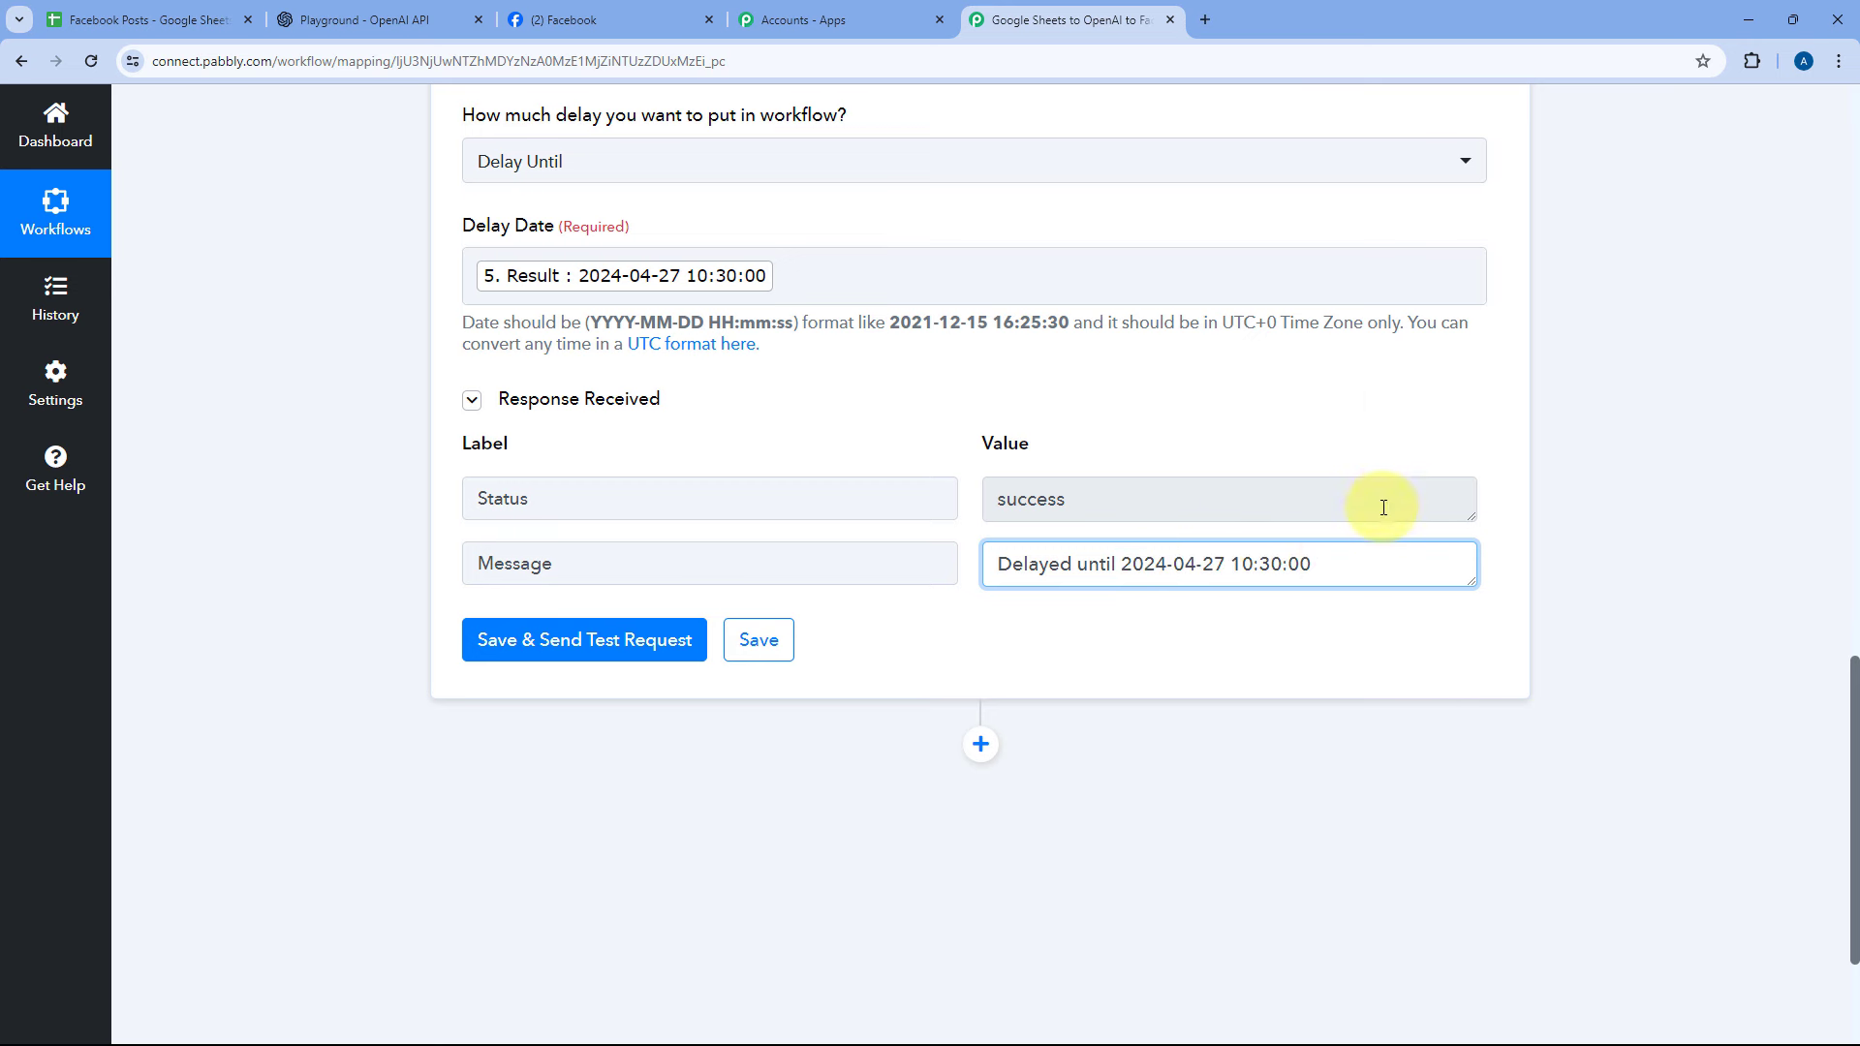
pyautogui.click(1490, 462)
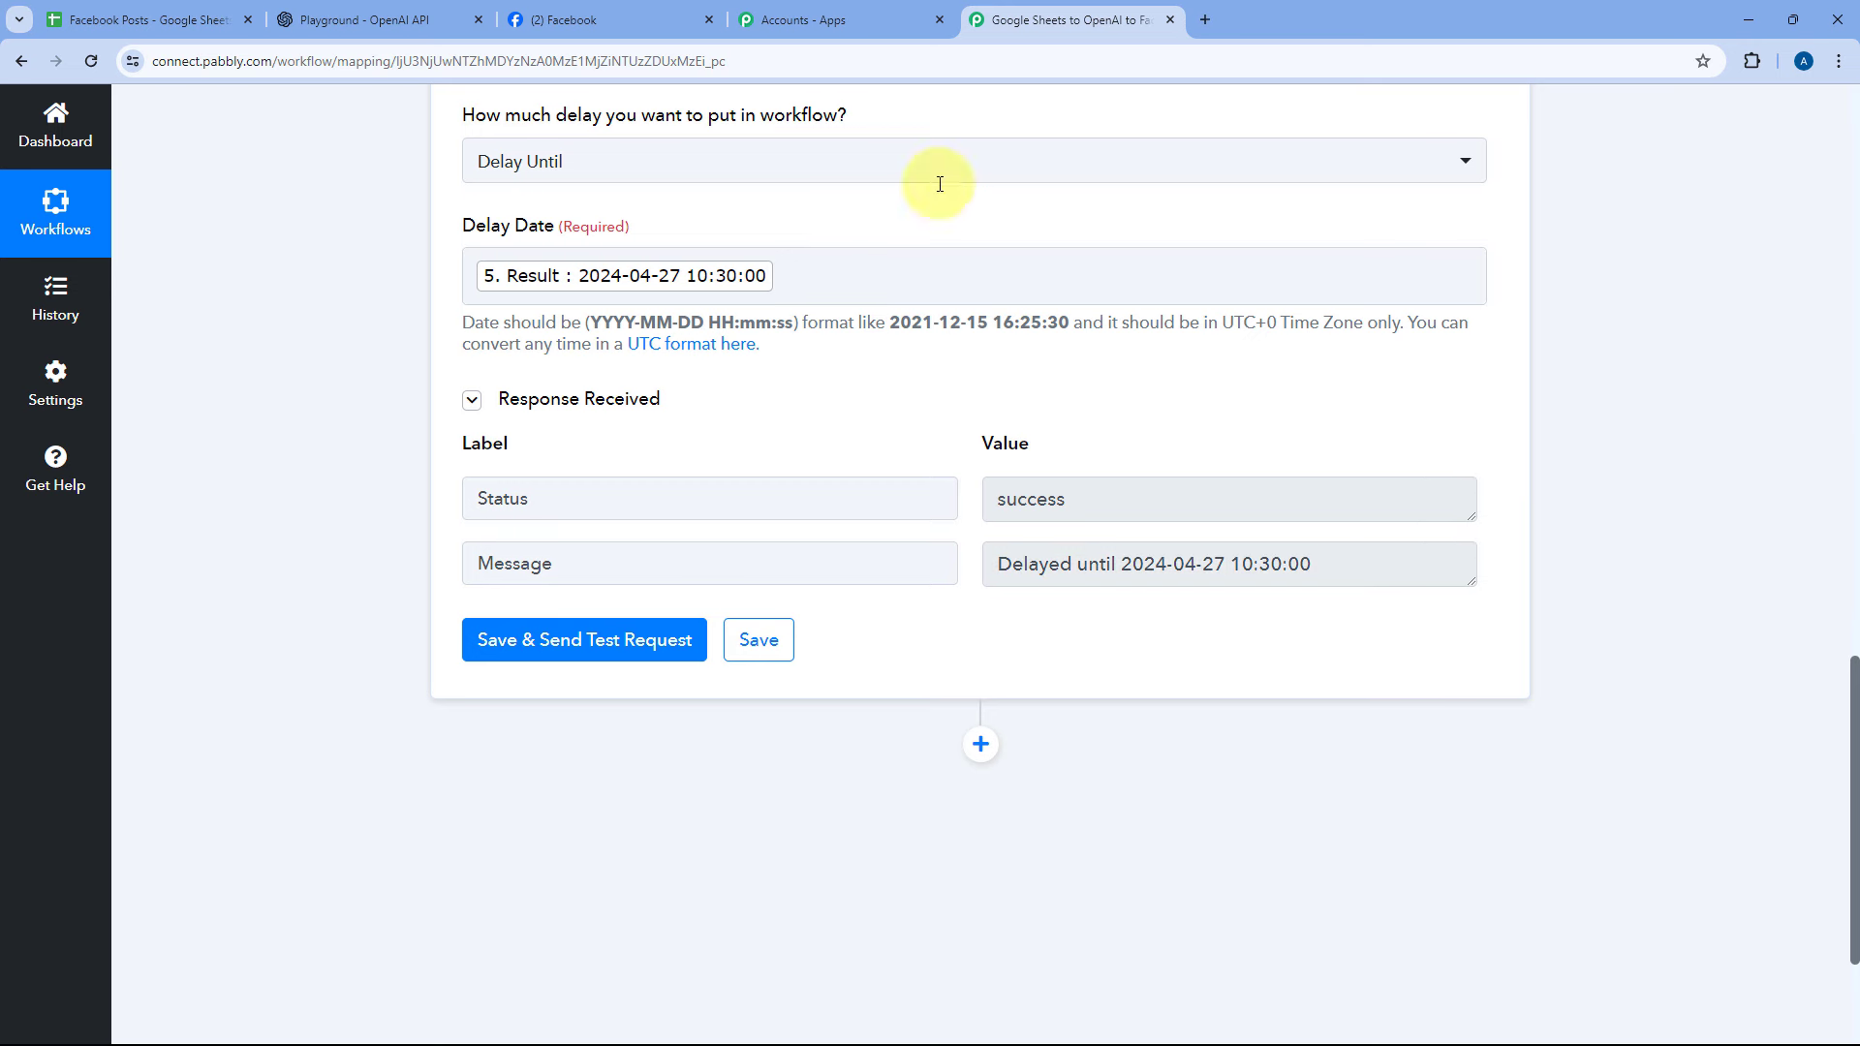
pyautogui.click(146, 19)
pyautogui.moveTo(1120, 389); pyautogui.dragTo(1260, 394)
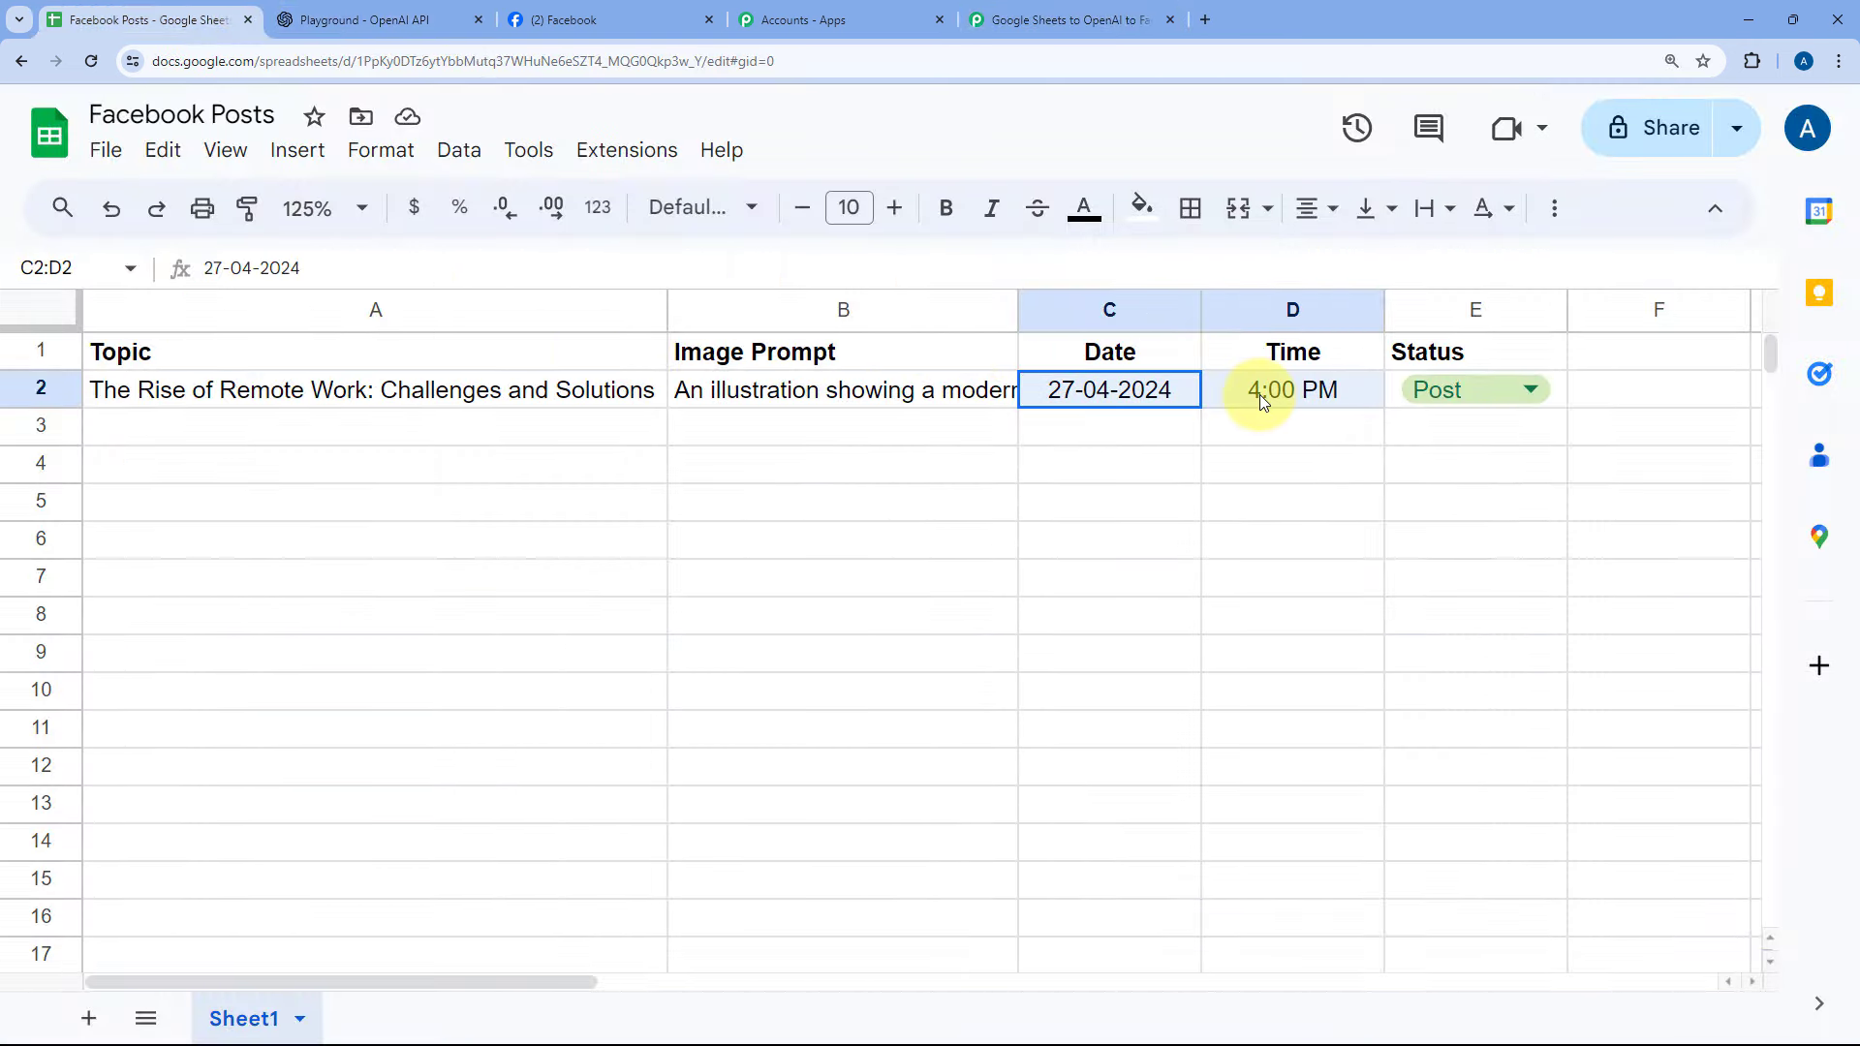
# - Return to the Pabbly Connect workflow and add a Facebook Pages action after the Delay step
pyautogui.click(1102, 397)
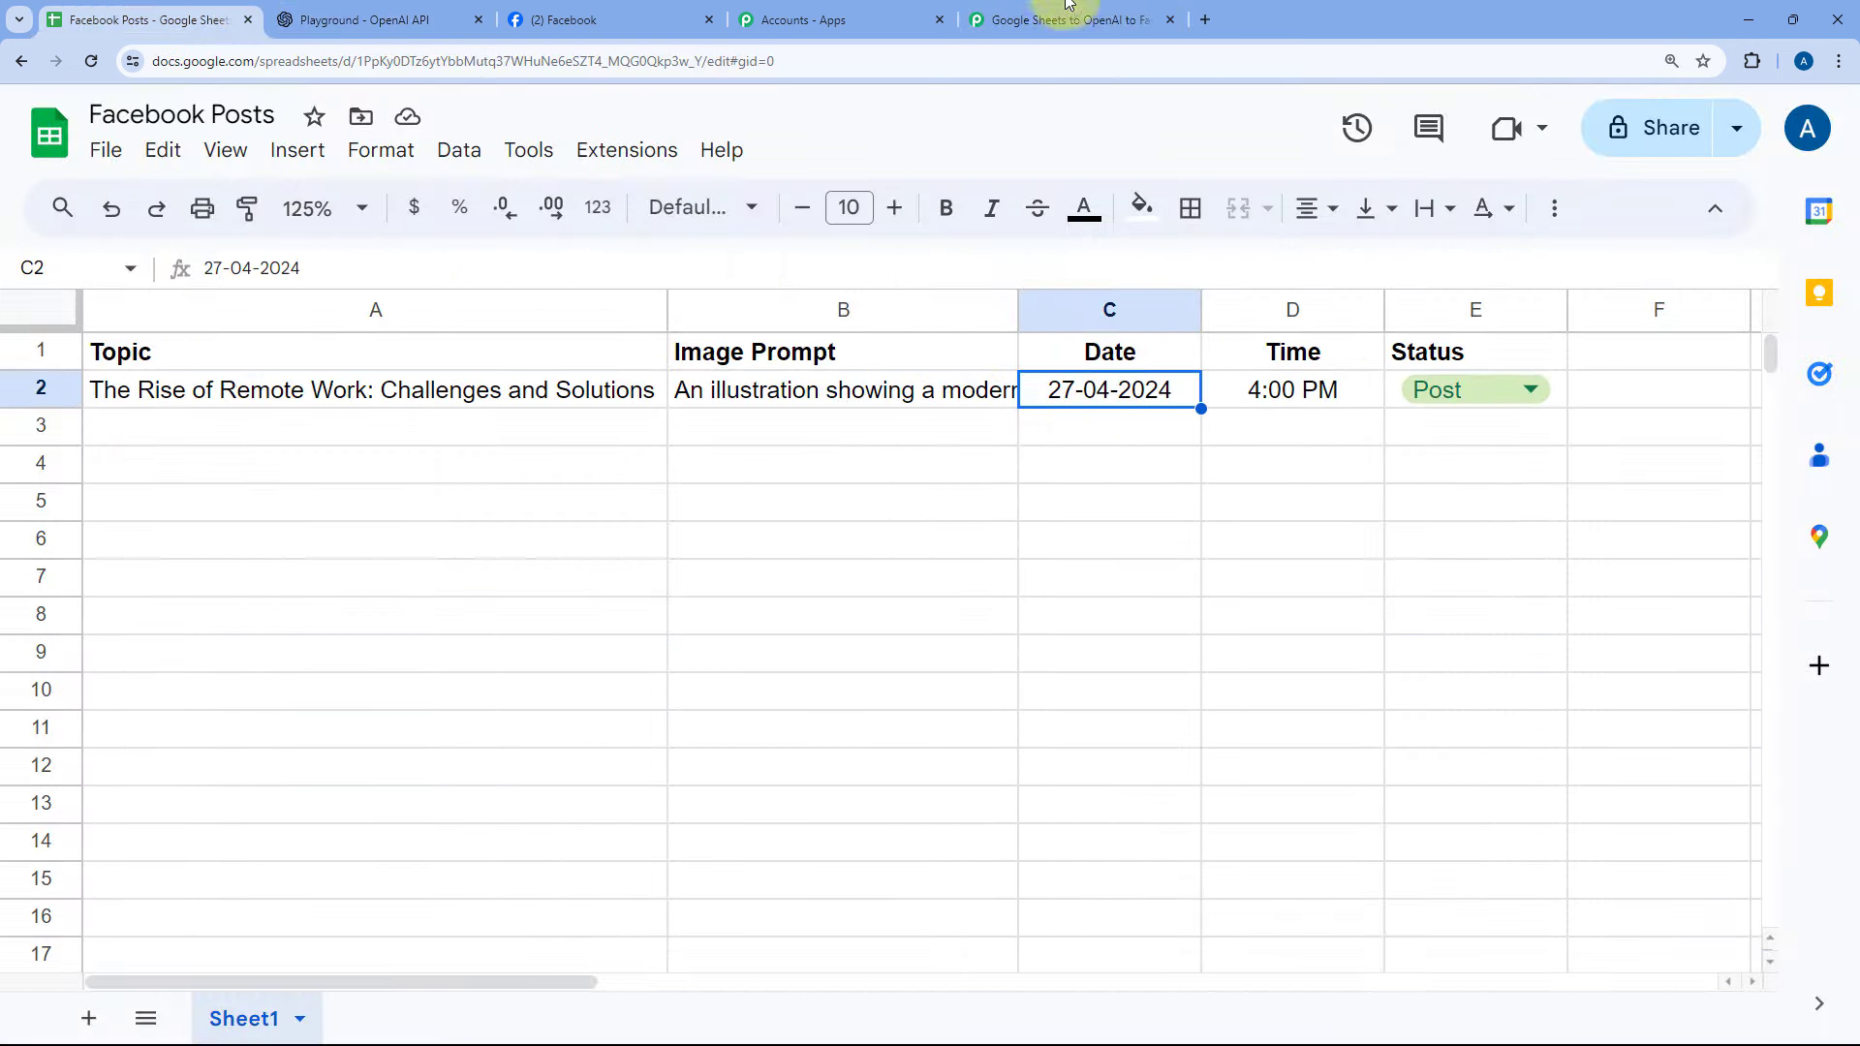
pyautogui.click(1056, 20)
pyautogui.scroll(-2, 963, 568)
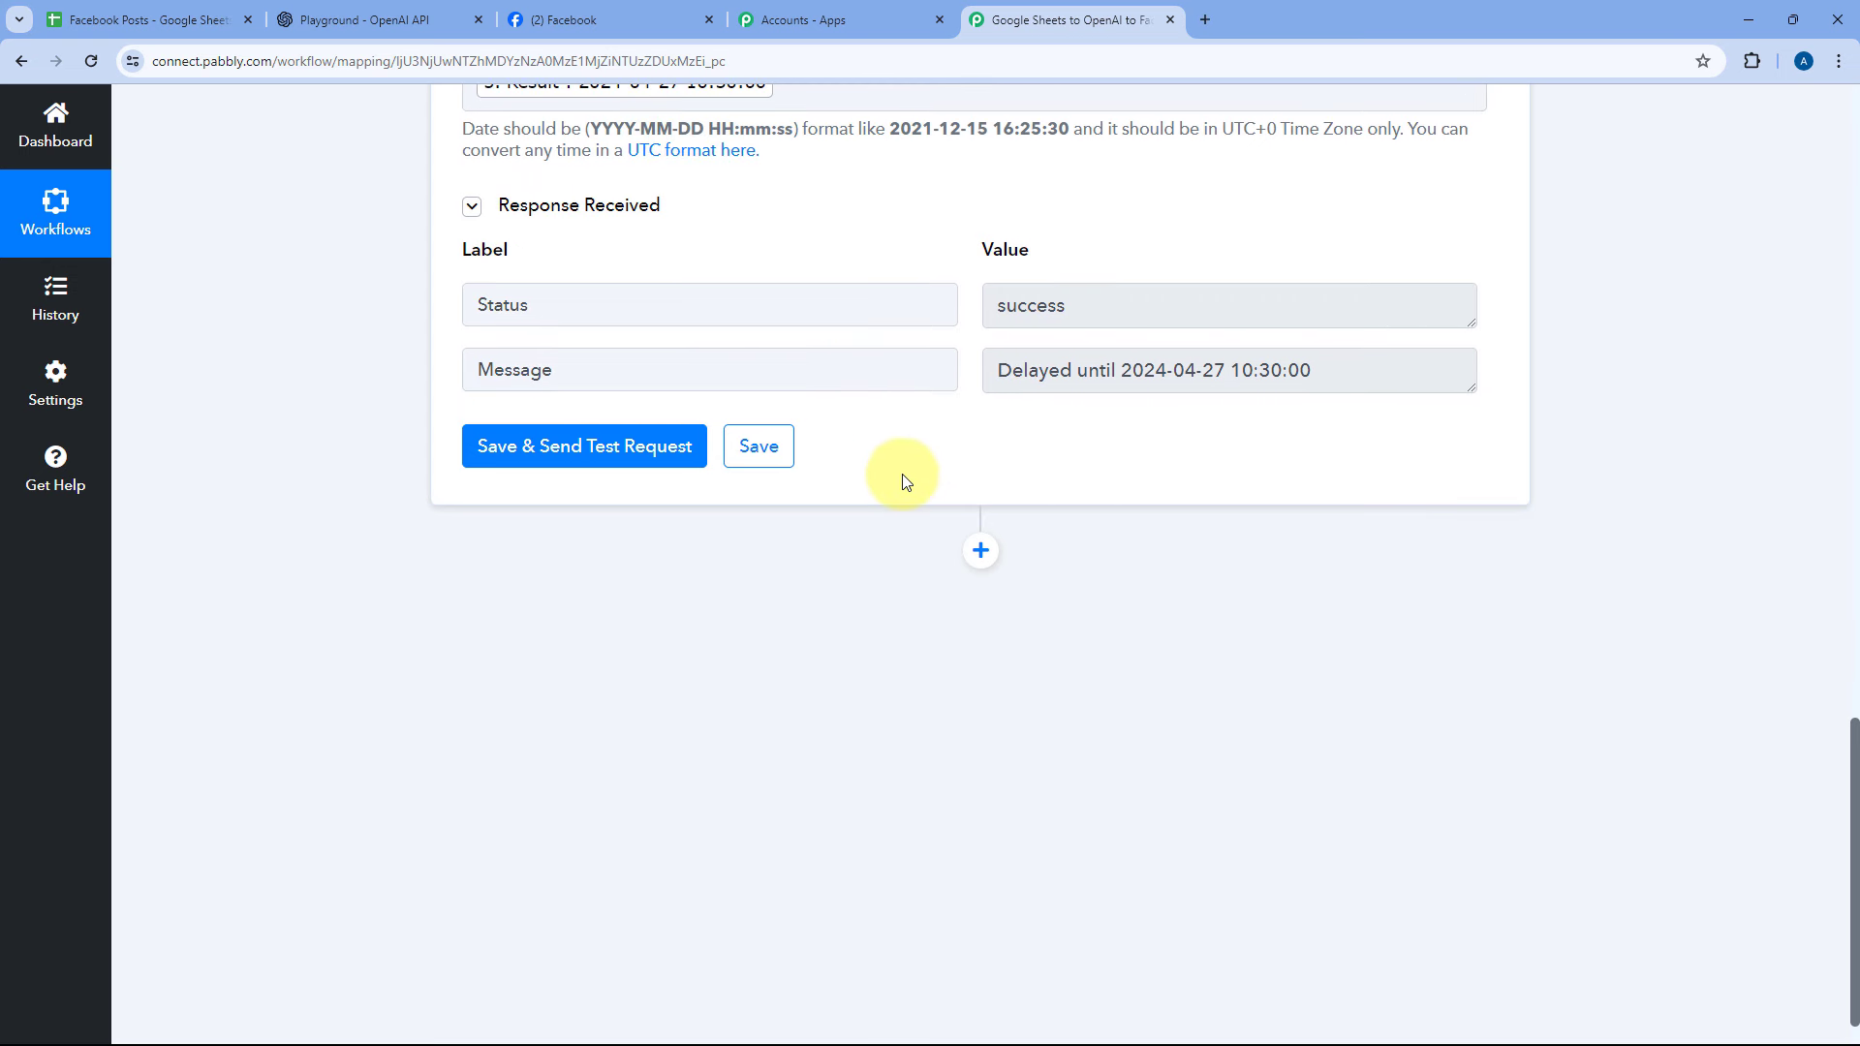
pyautogui.click(980, 552)
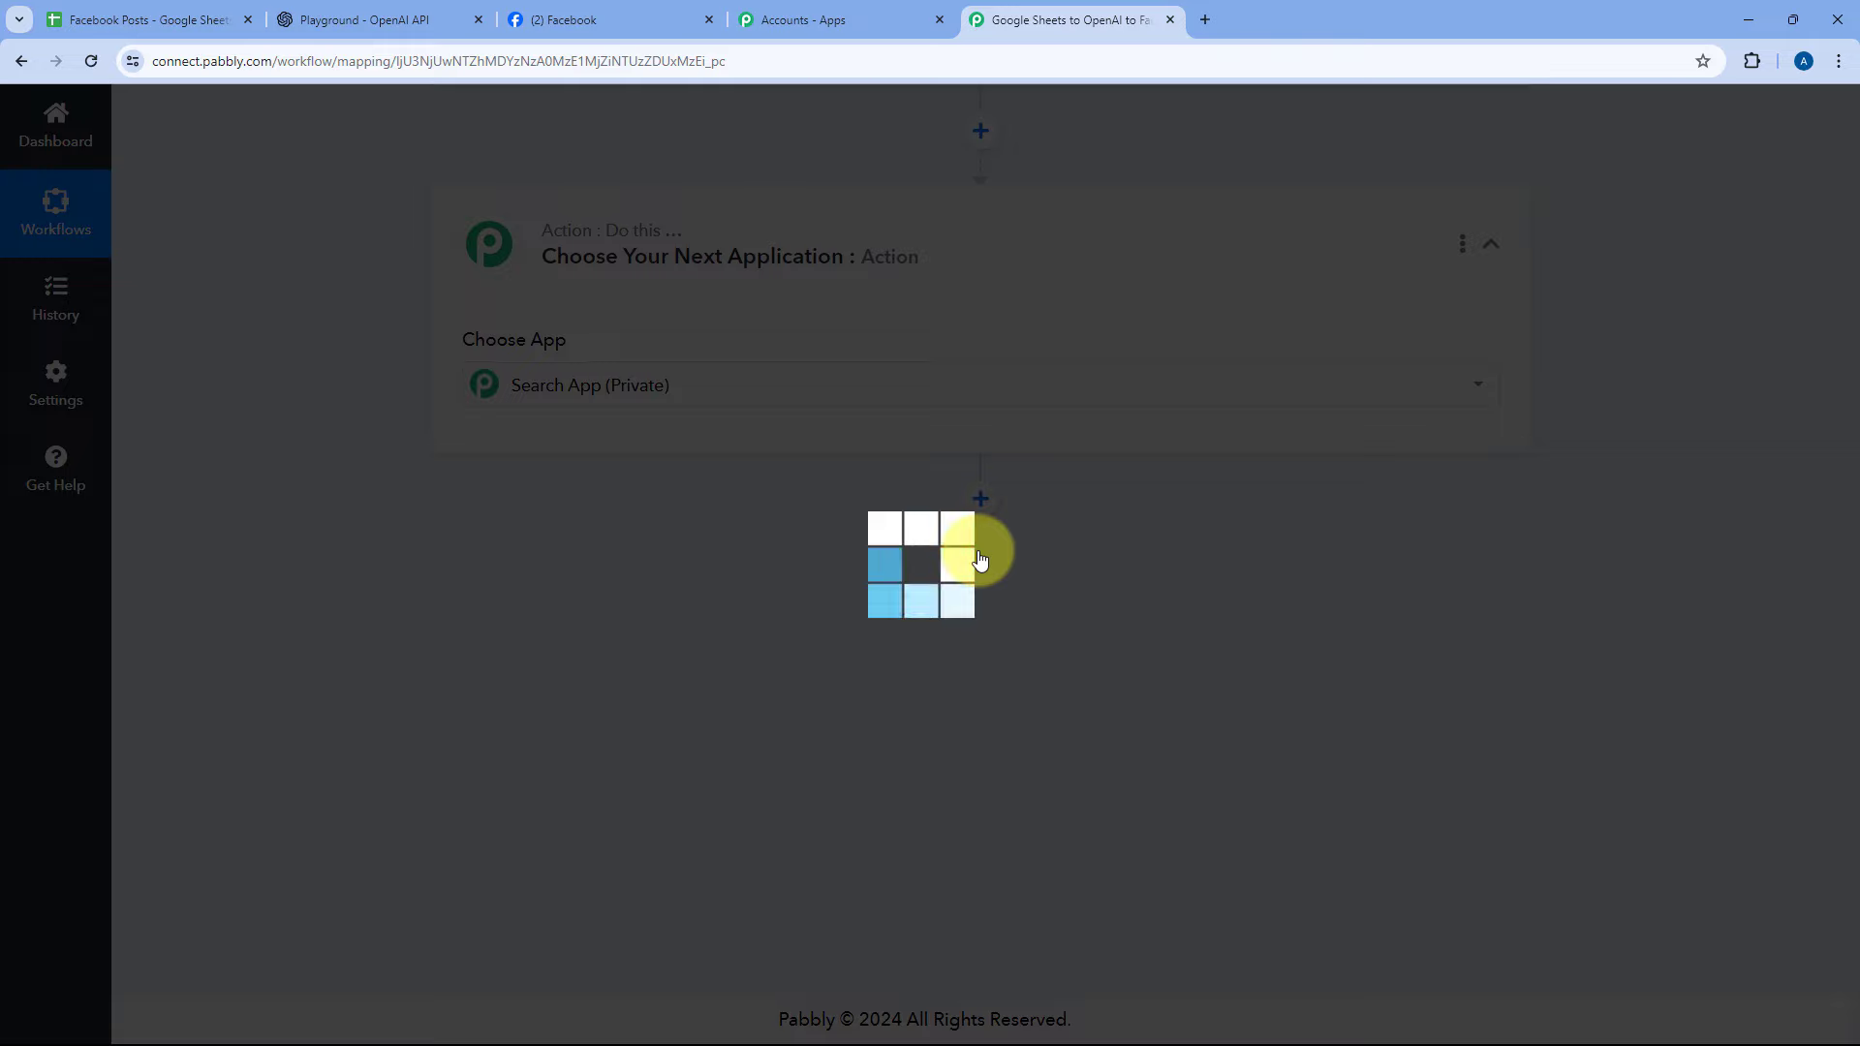
pyautogui.write('Face')
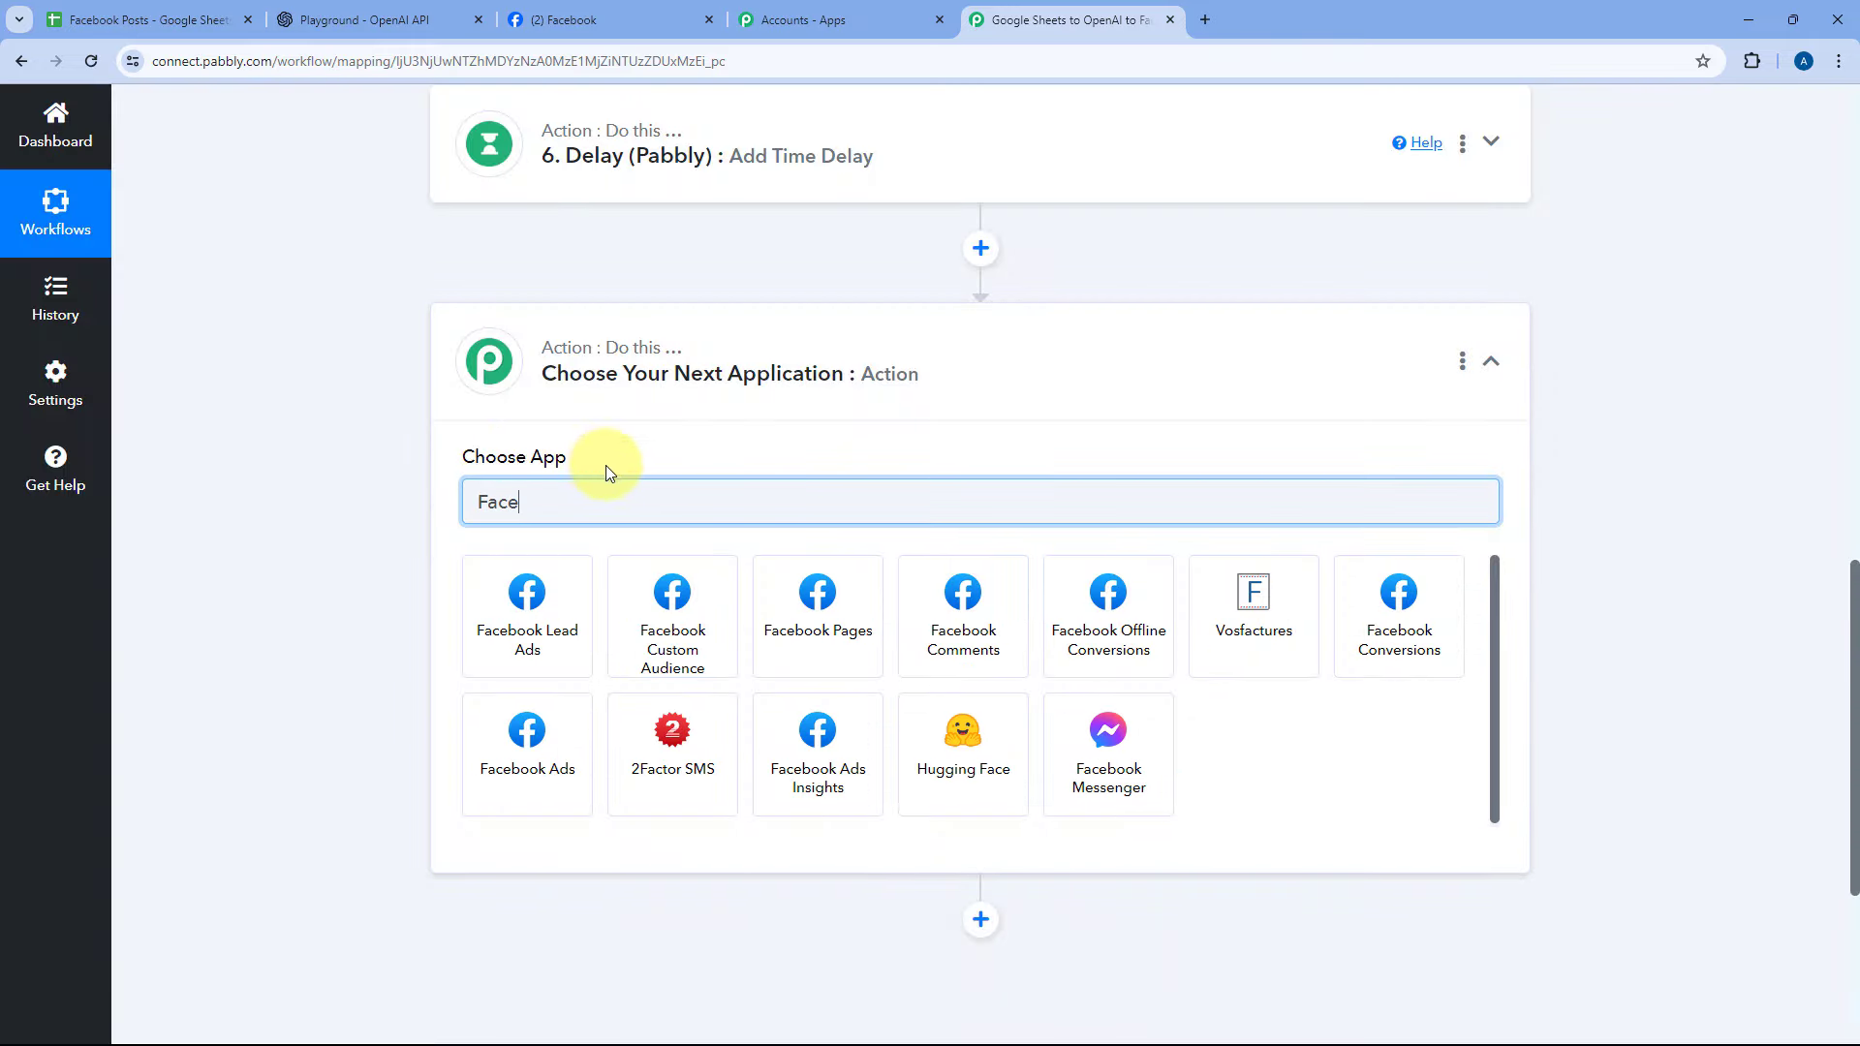
pyautogui.click(833, 593)
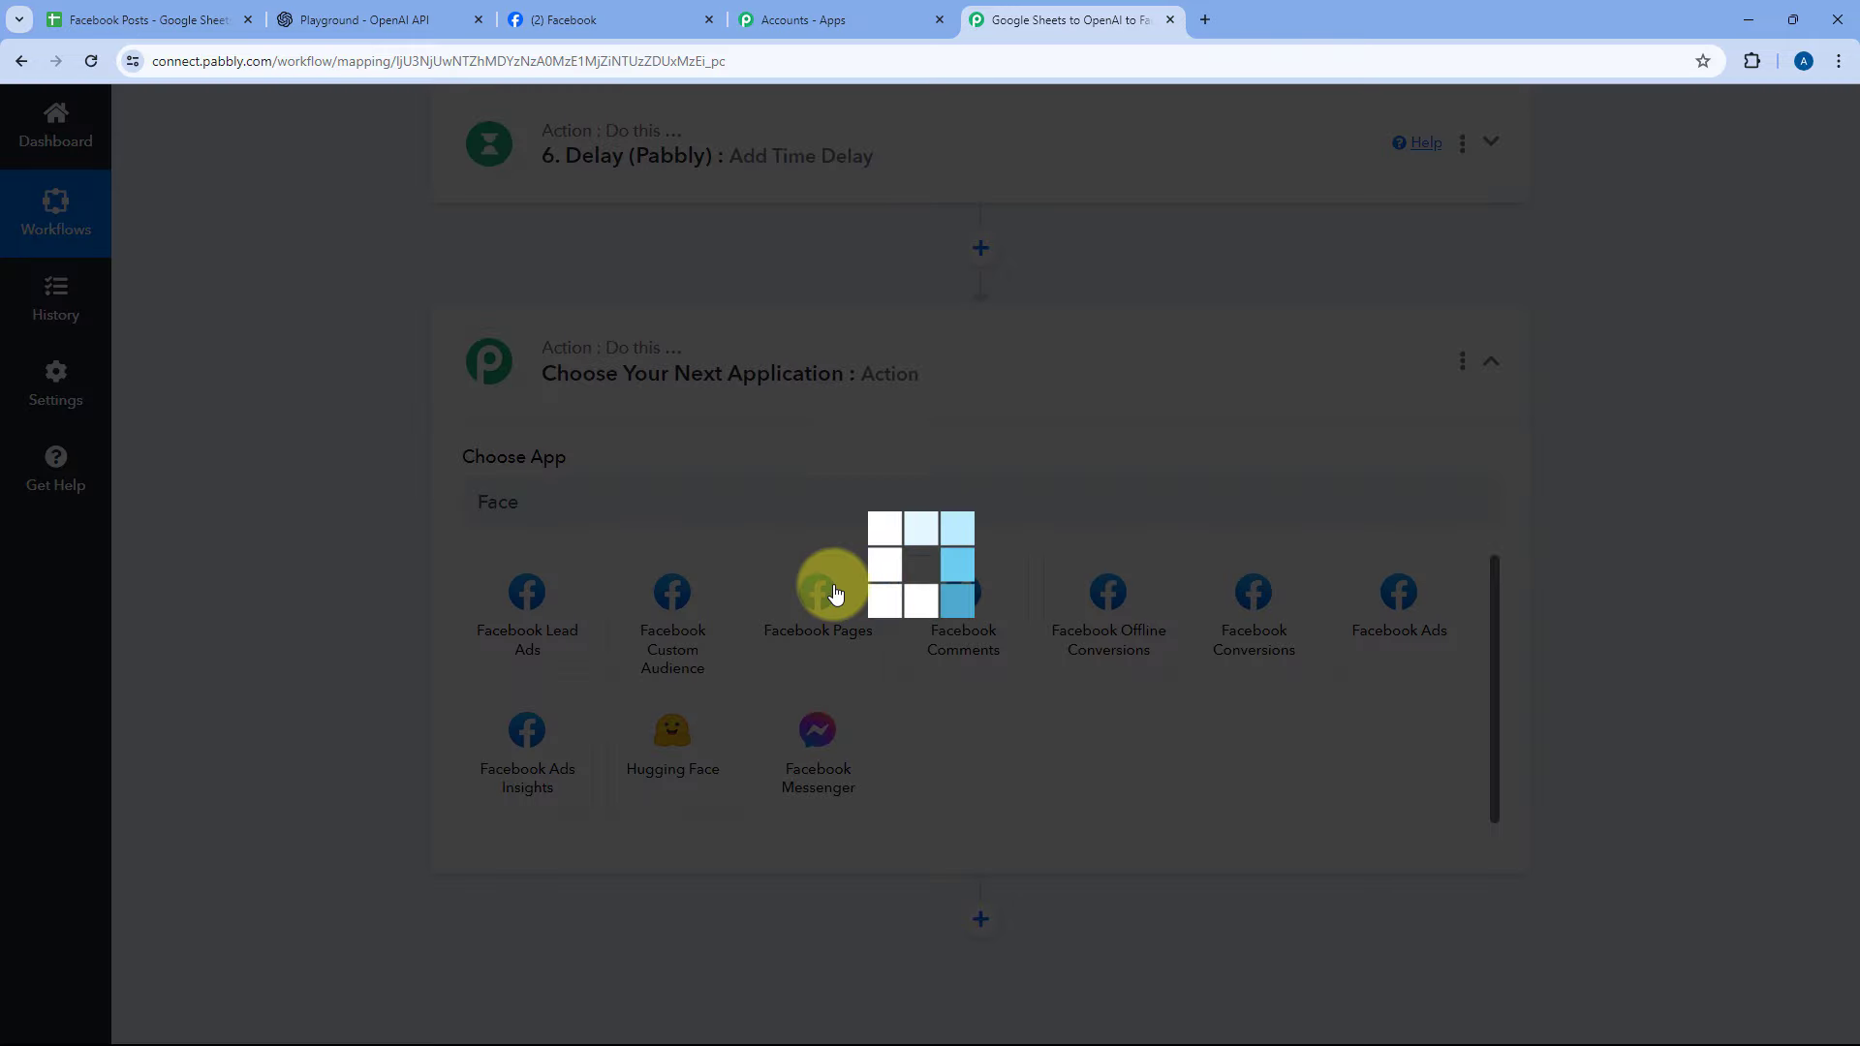
# - Set the Facebook Pages action event to Create Page Photo Post
pyautogui.scroll(-2, 678, 465)
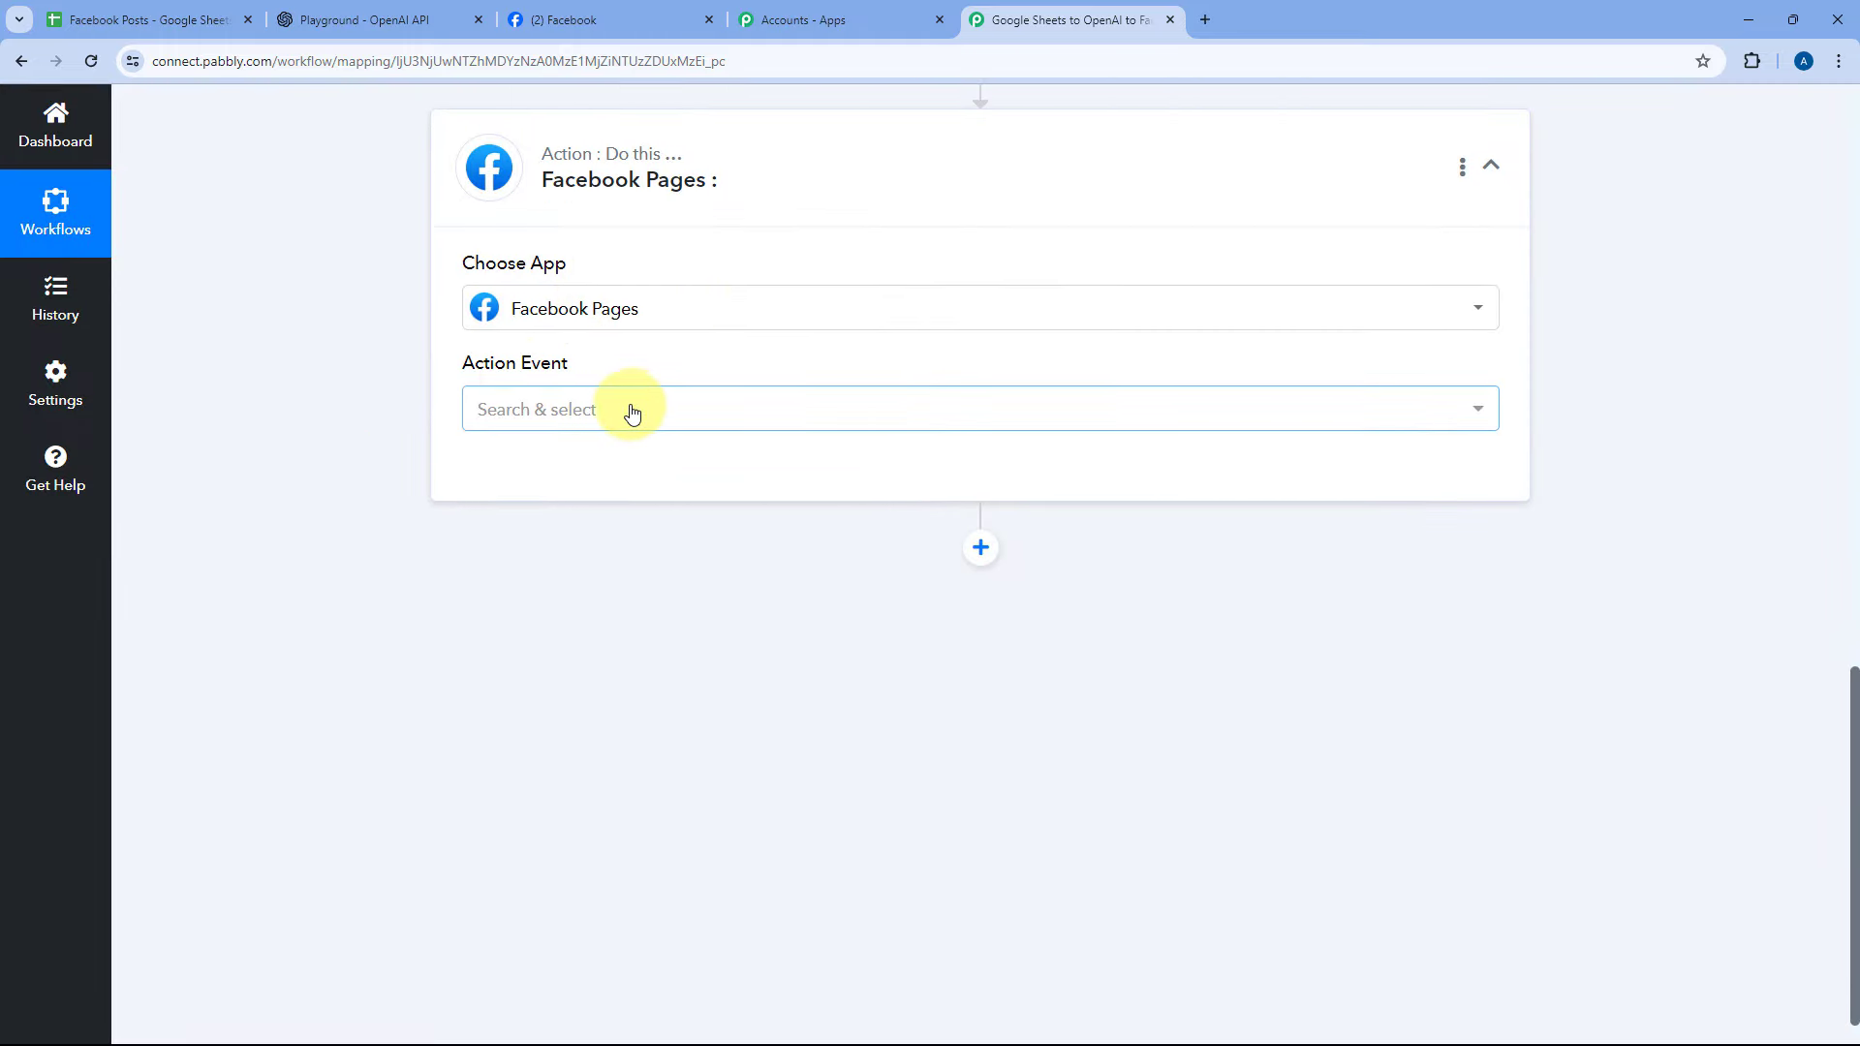
pyautogui.click(636, 414)
pyautogui.scroll(-1, 423, 438)
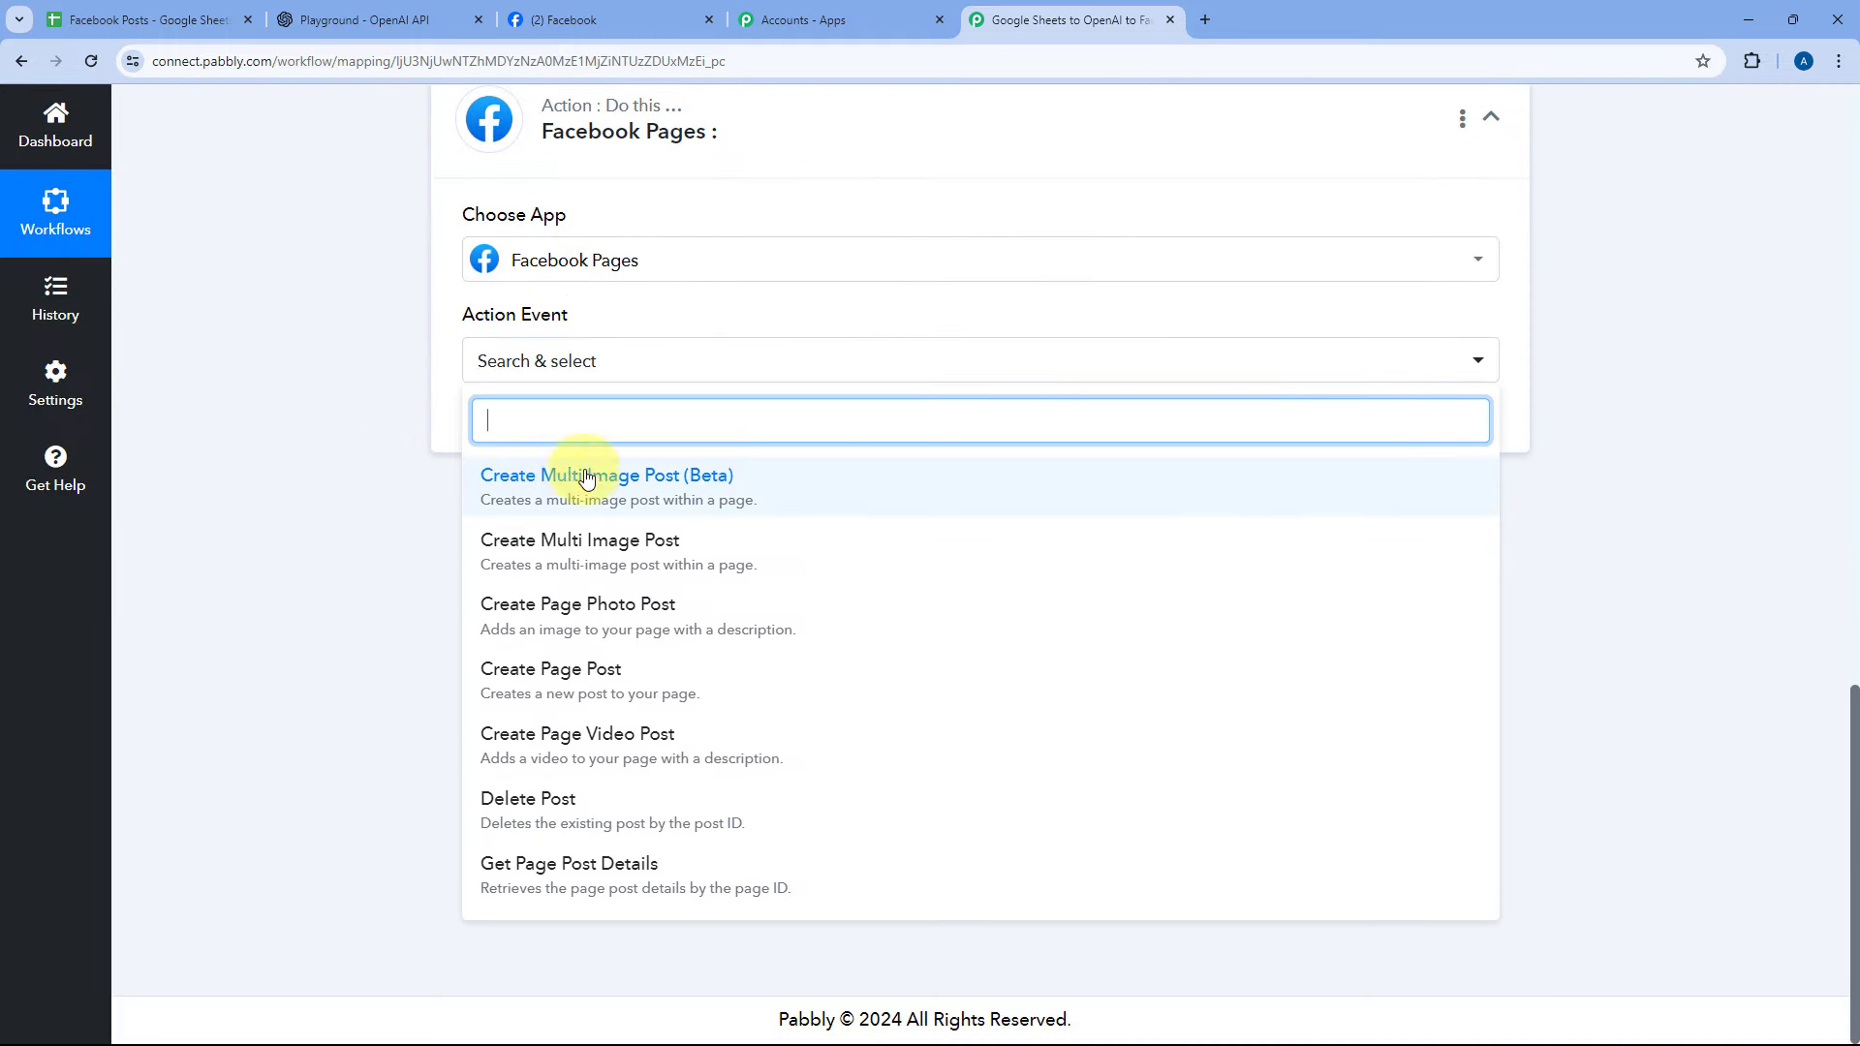
pyautogui.click(568, 617)
# - Add a new Facebook Pages connection and authorize it by continuing with the previously linked Facebook account's settings
pyautogui.click(533, 432)
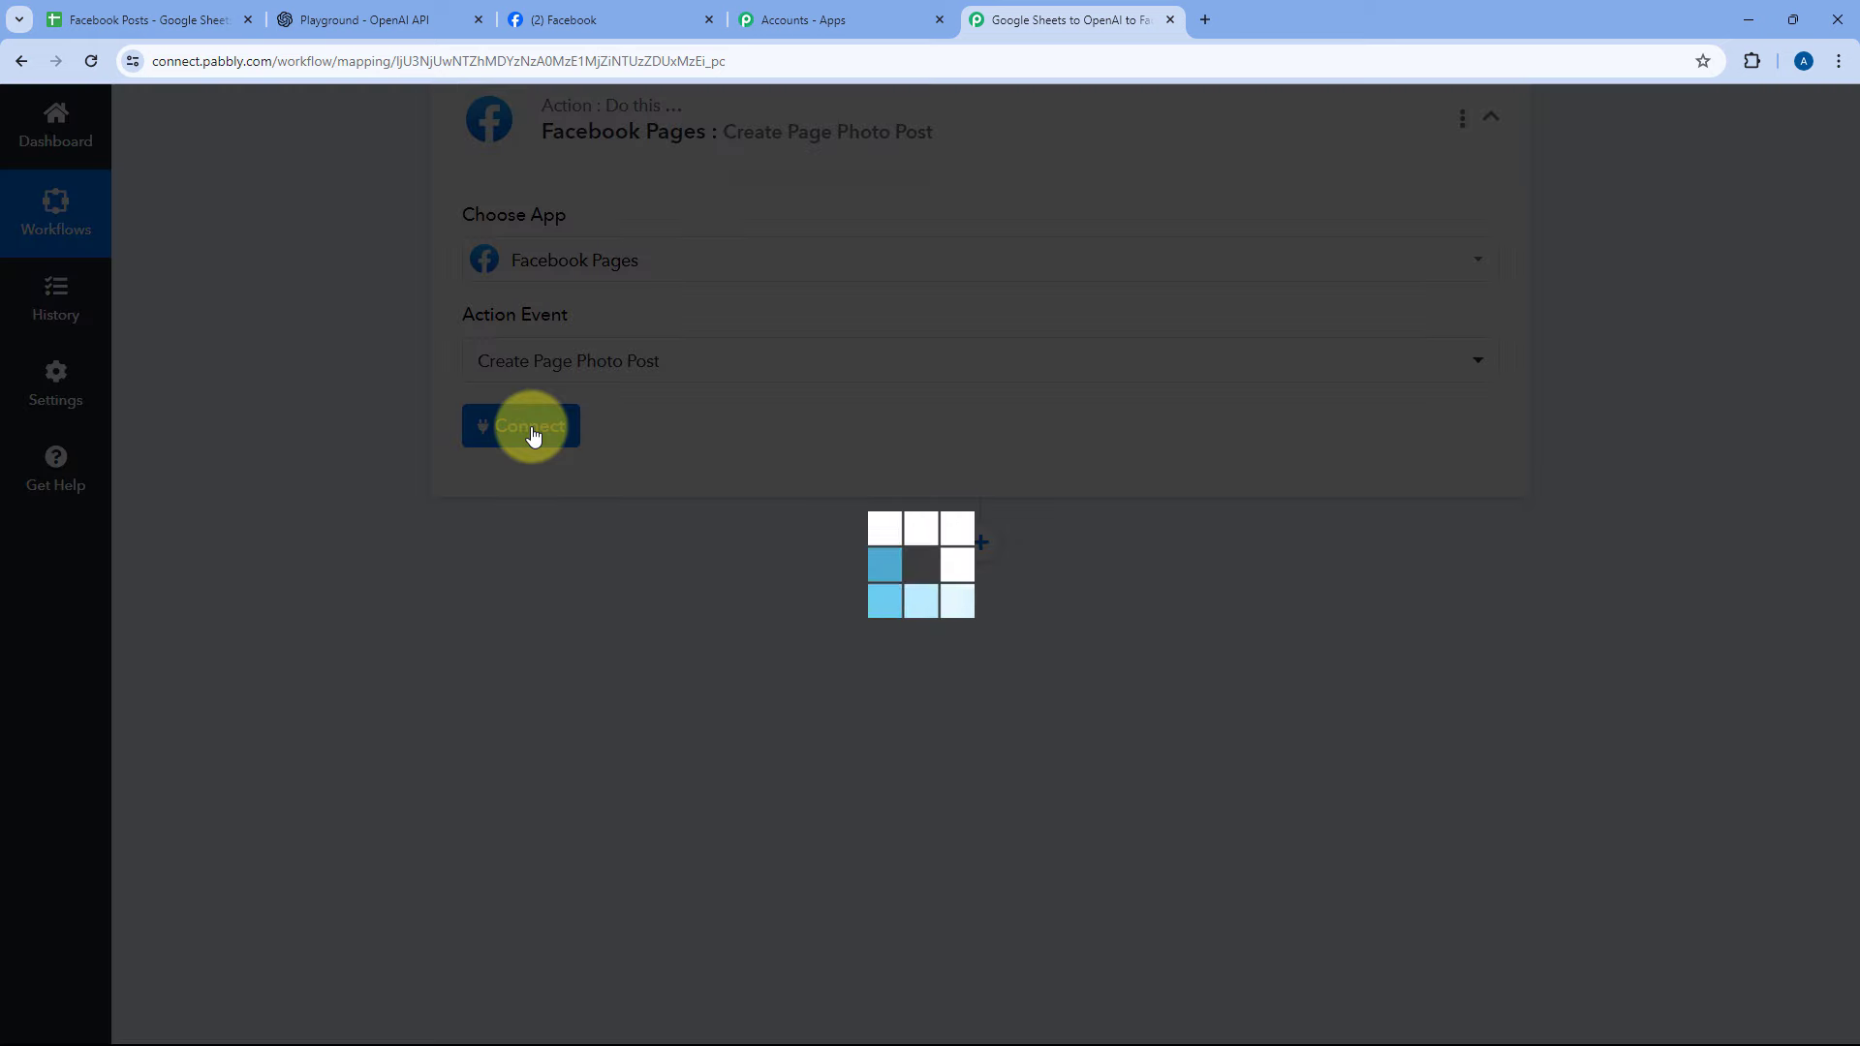
pyautogui.click(862, 331)
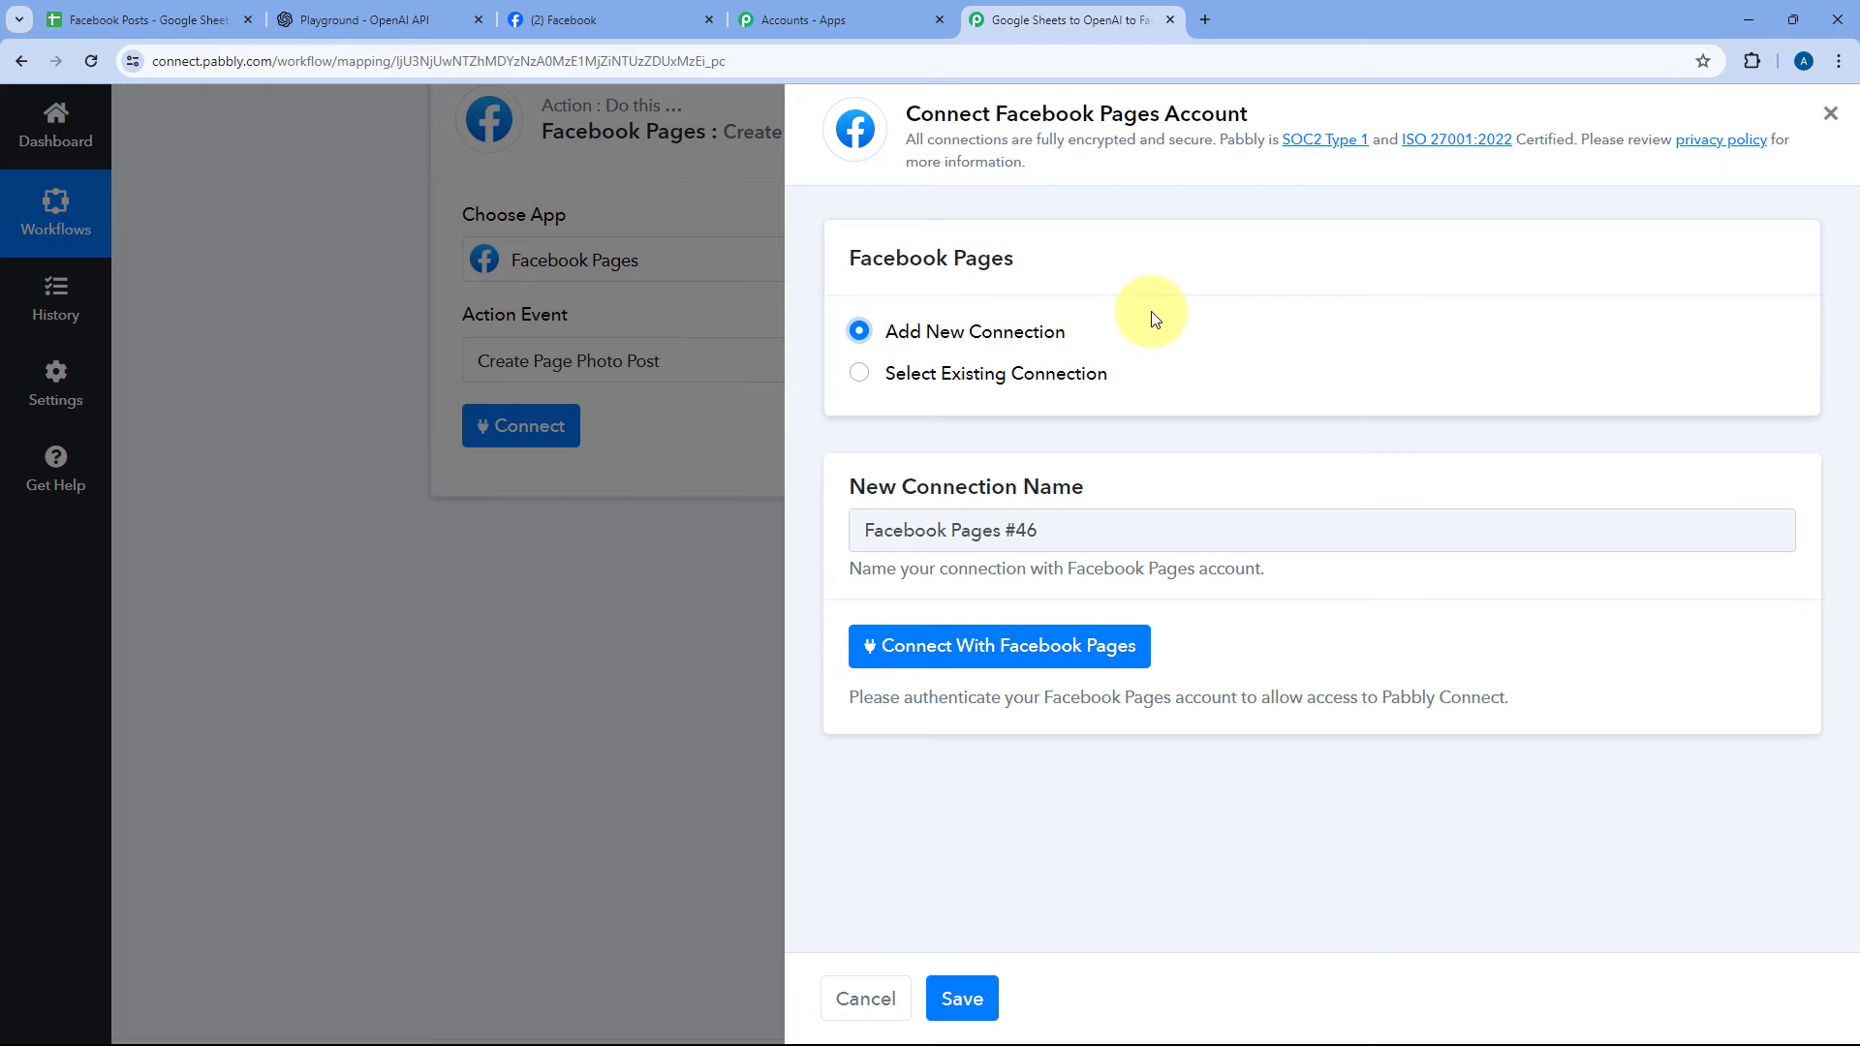
pyautogui.click(601, 19)
pyautogui.click(1075, 19)
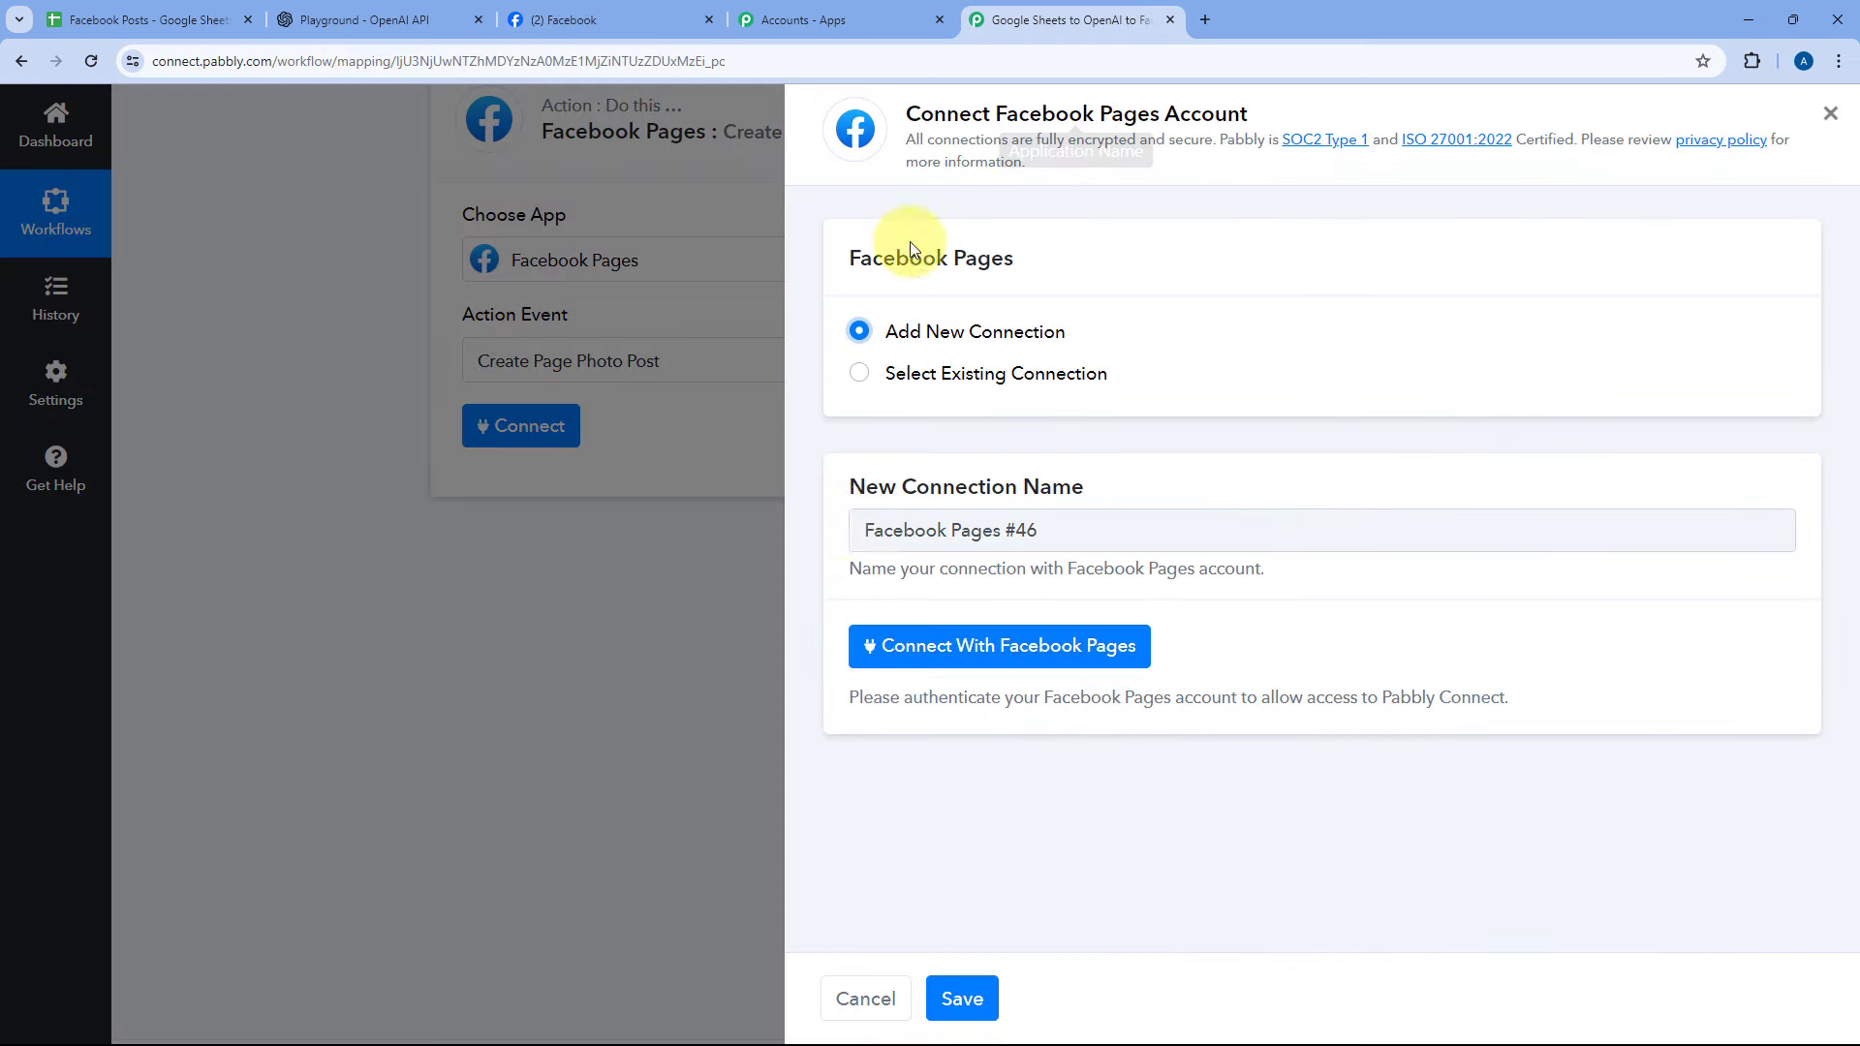
pyautogui.click(982, 651)
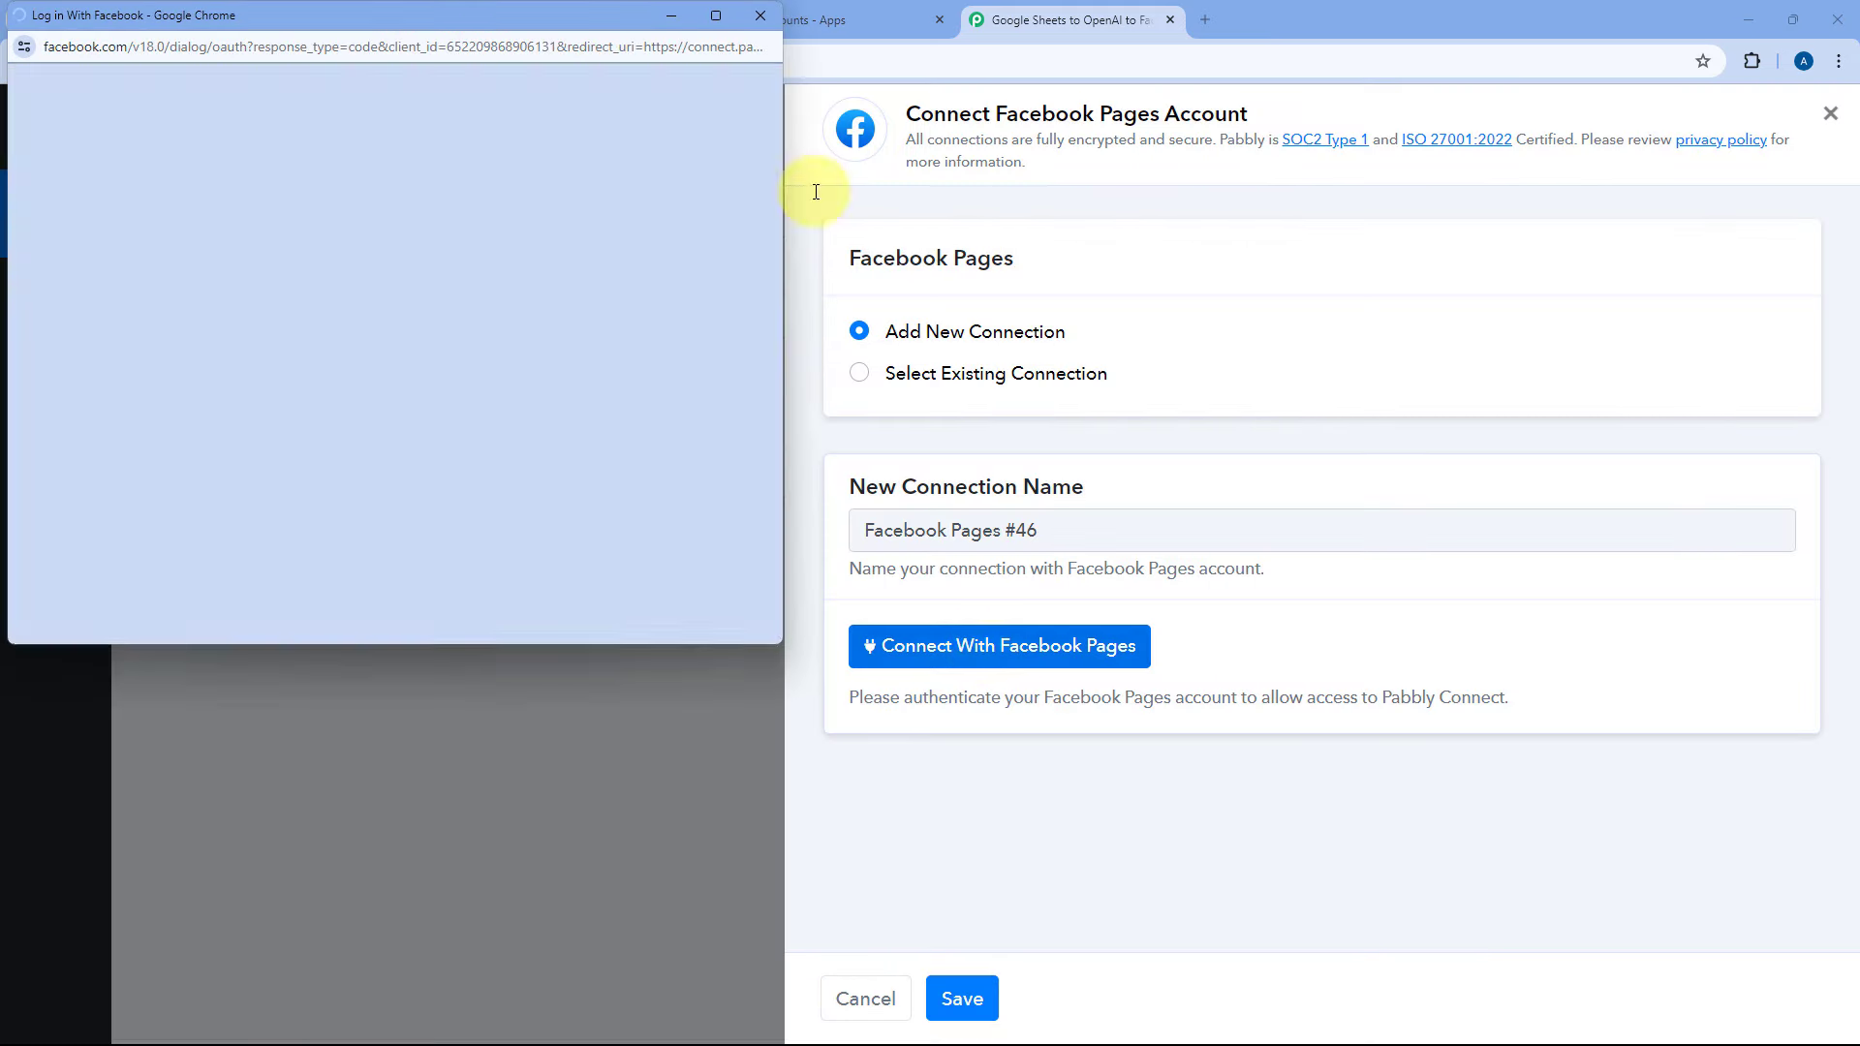
pyautogui.moveTo(490, 14); pyautogui.dragTo(491, 60)
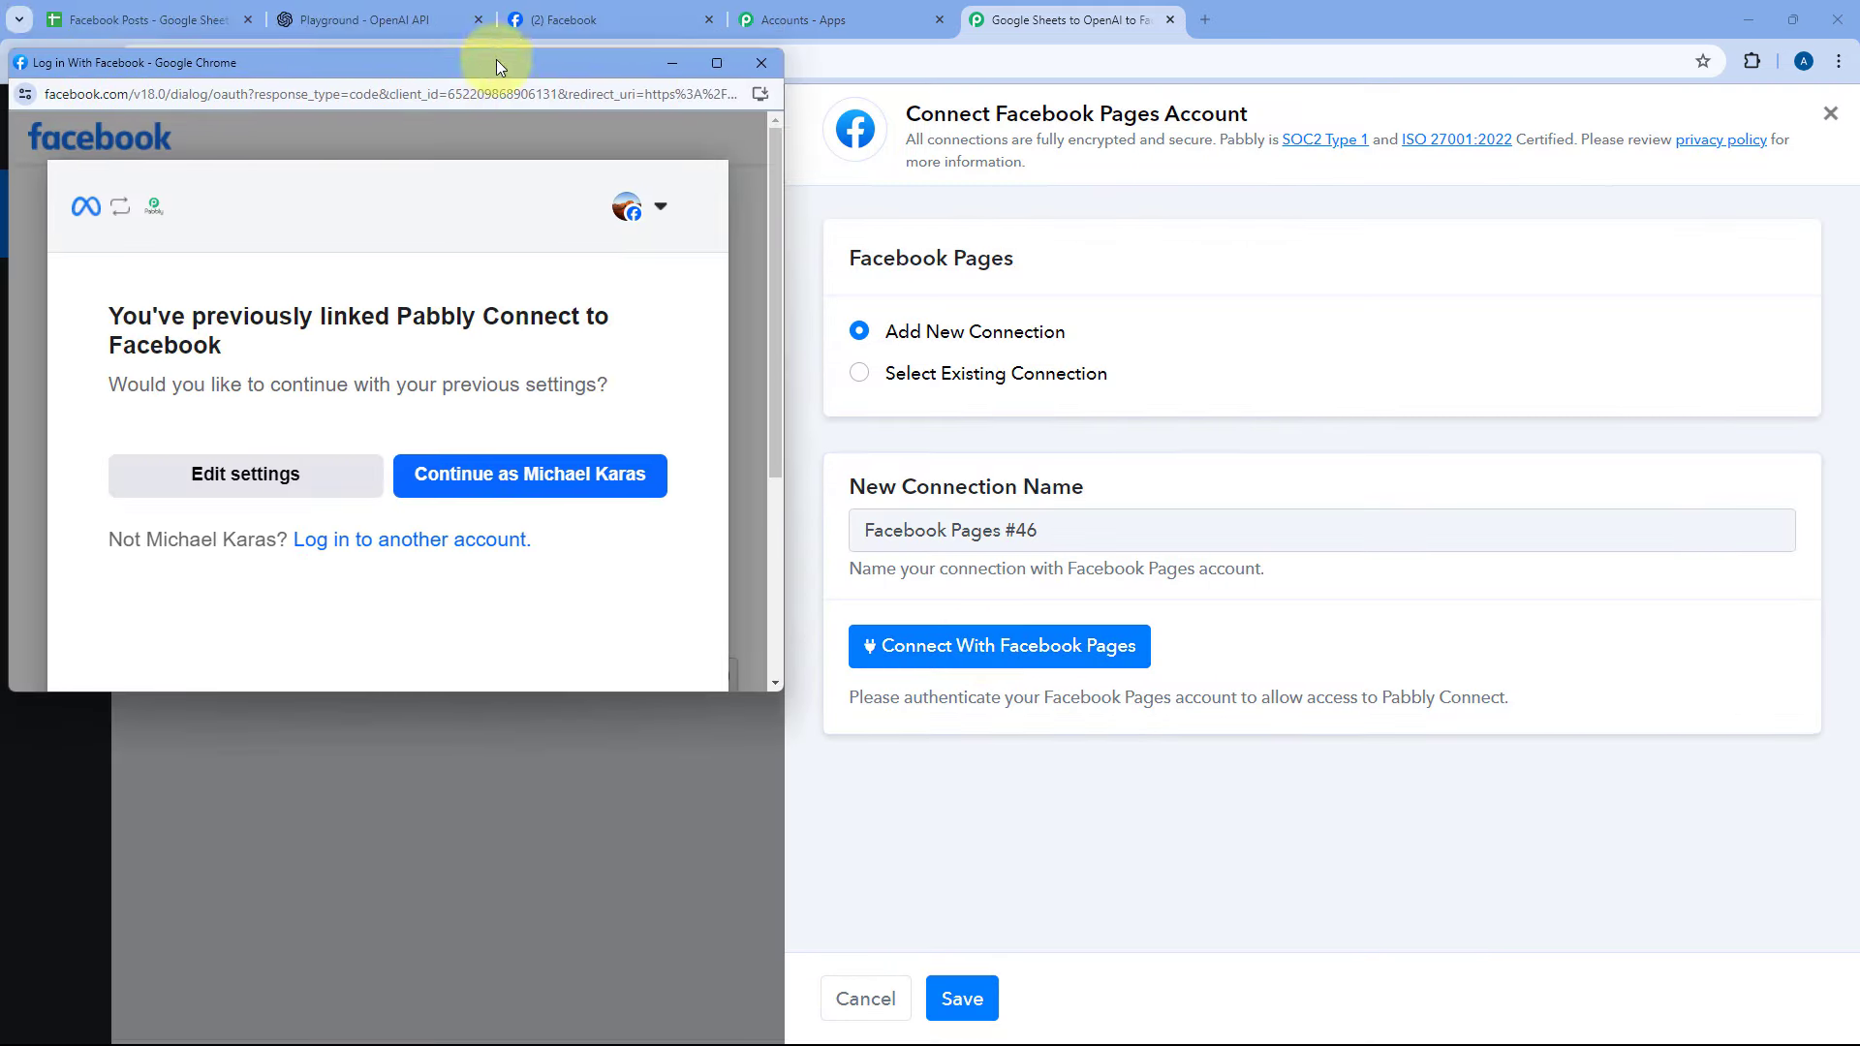
pyautogui.click(593, 15)
pyautogui.click(1046, 11)
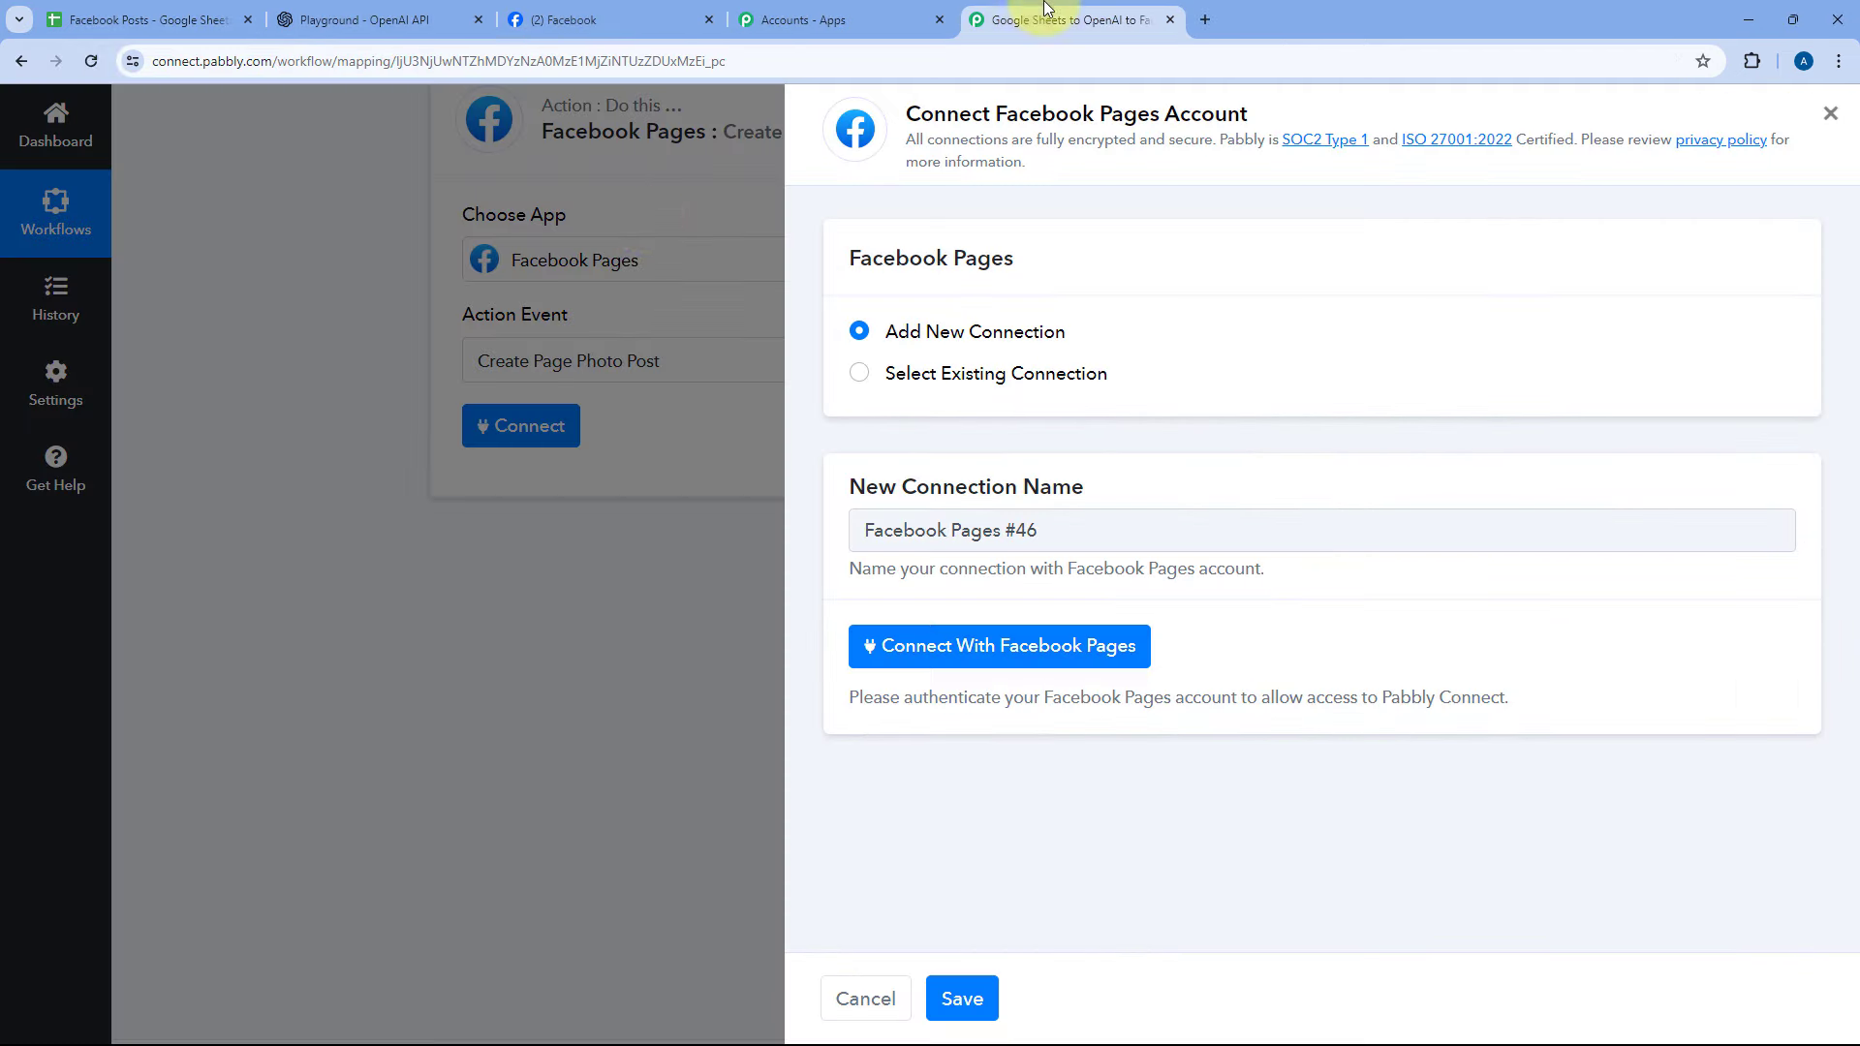
pyautogui.hotkey('alt', 'Tab')
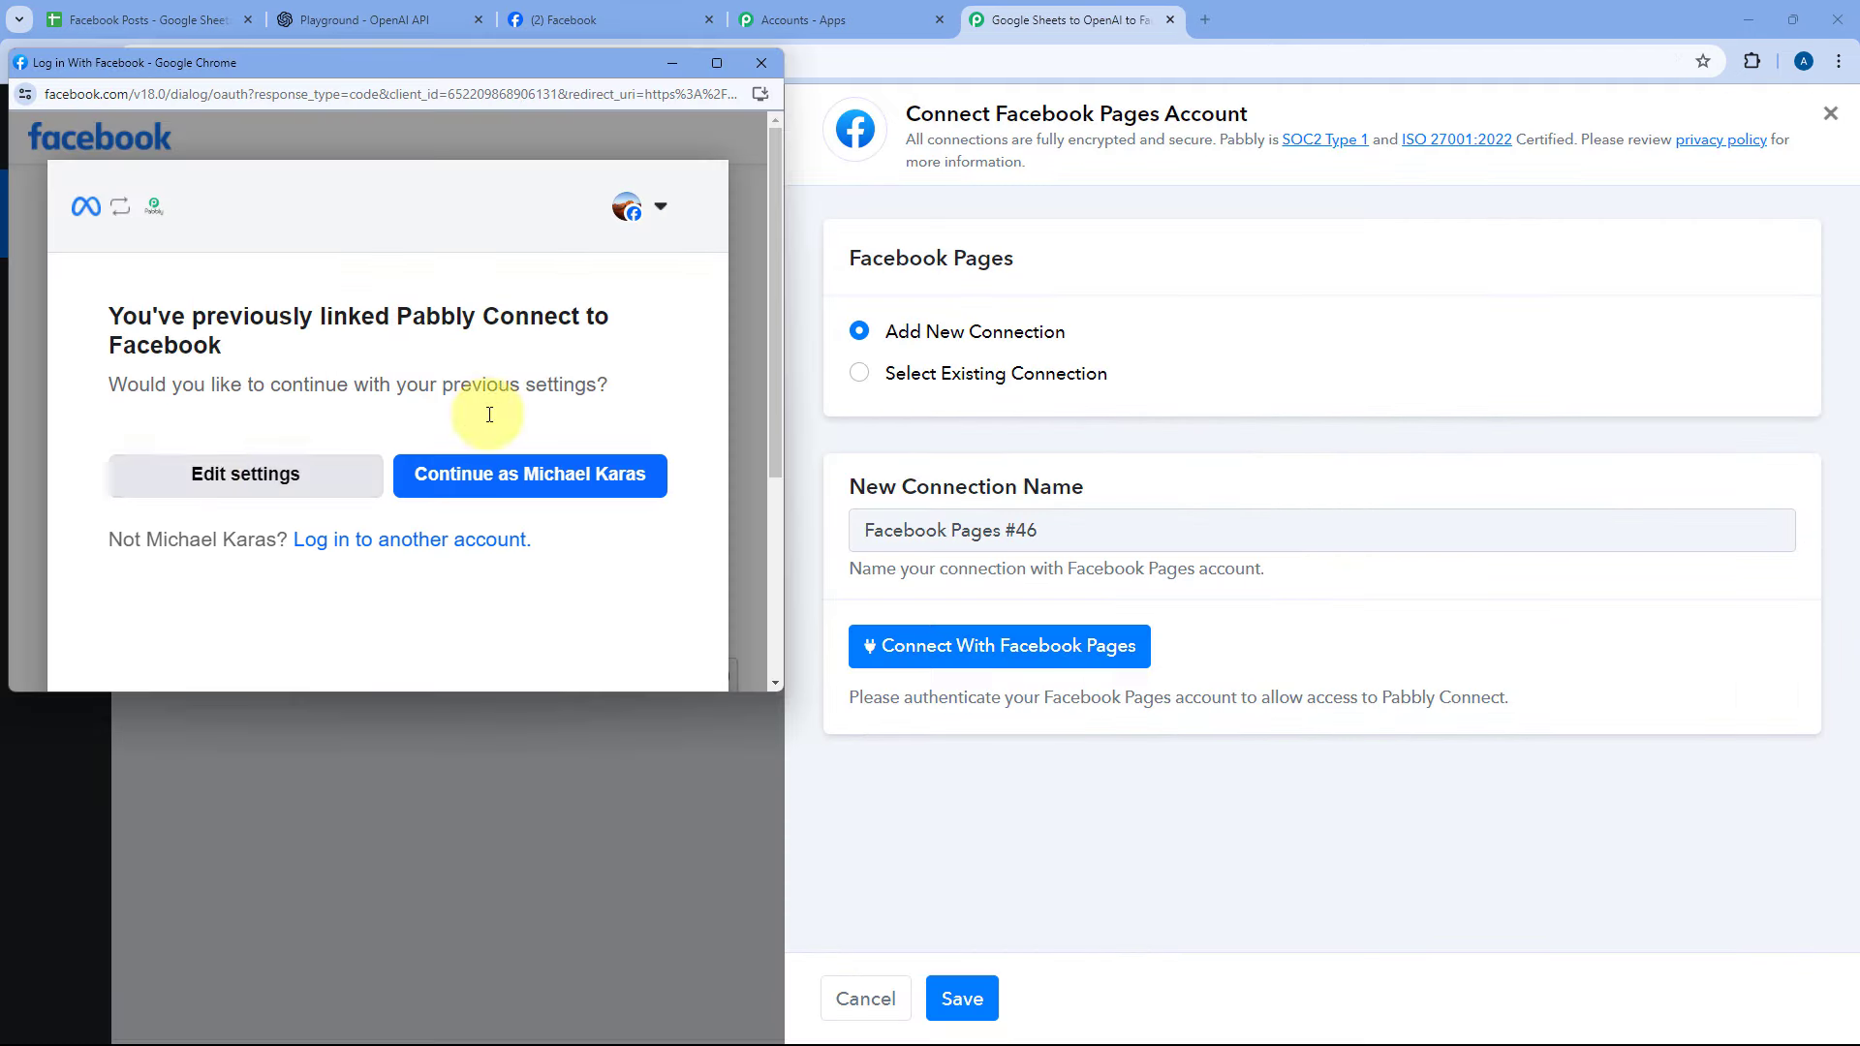
pyautogui.click(517, 486)
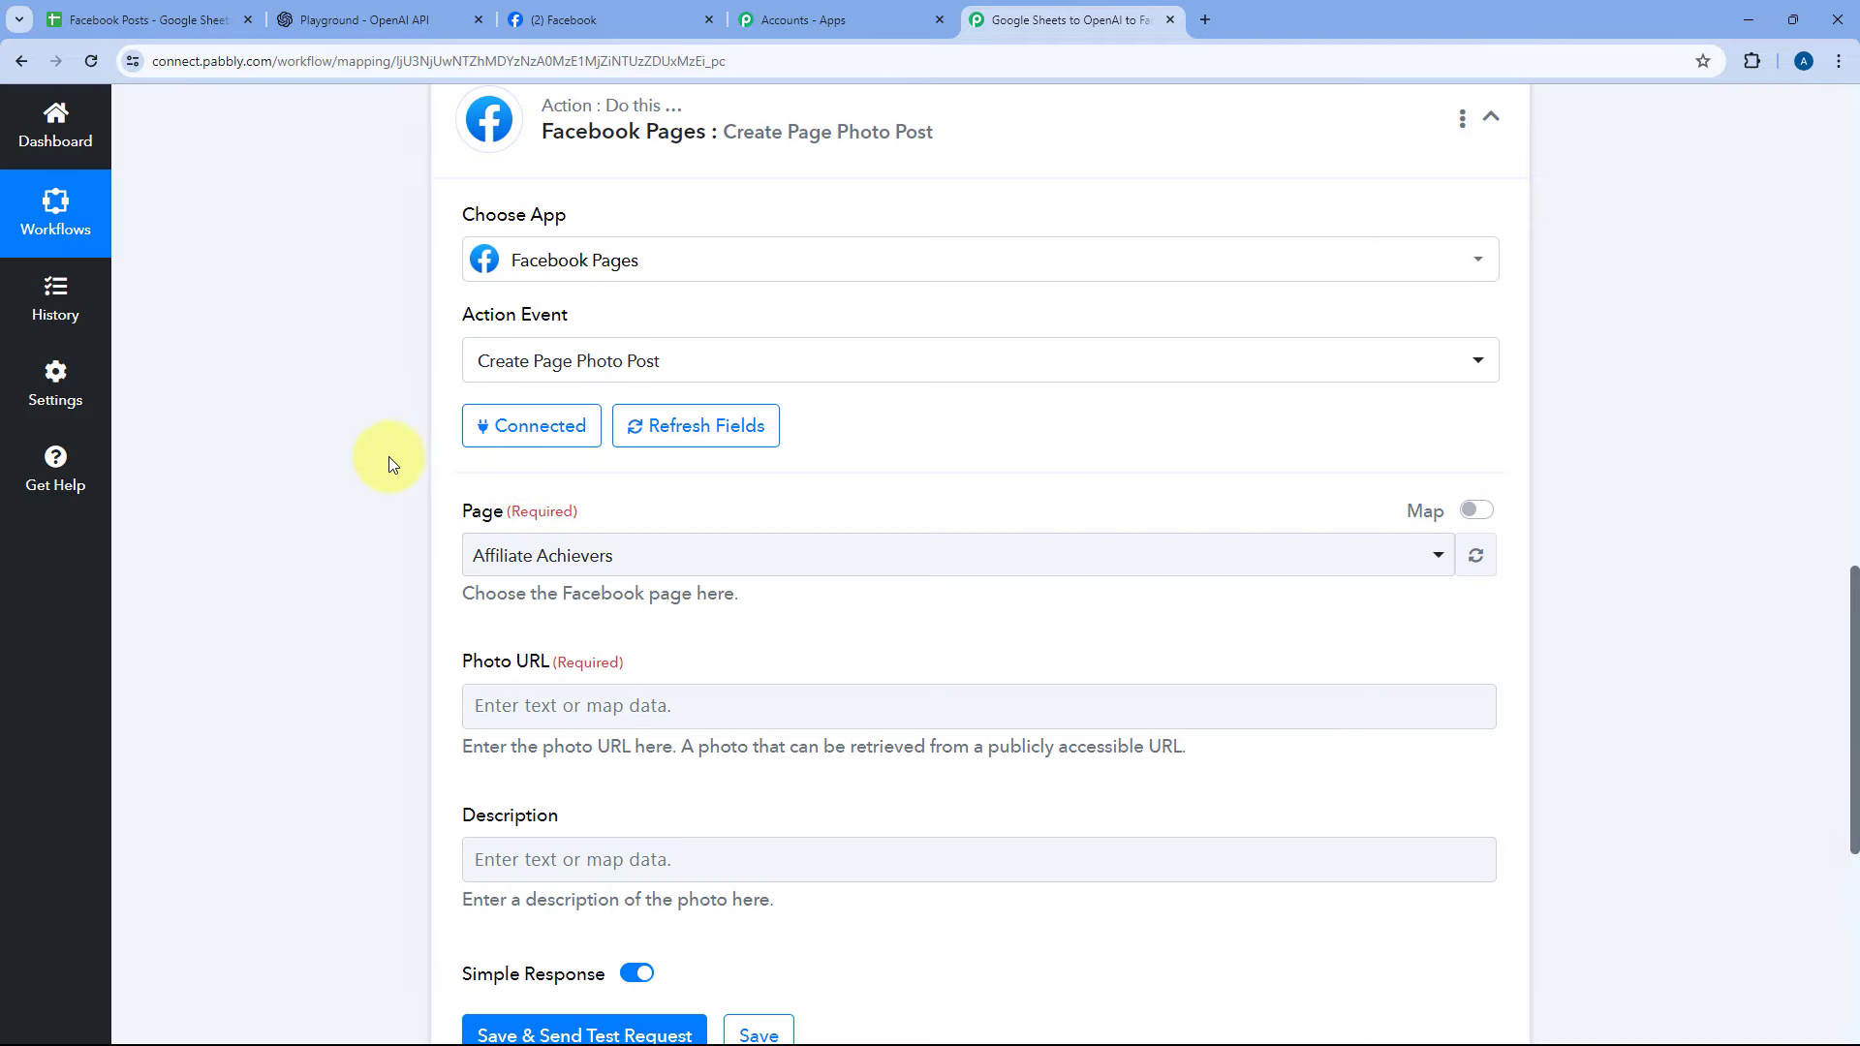
# - Check the page name on the Facebook site and choose Mindful Solutions as the page for the photo post
pyautogui.scroll(-2, 716, 474)
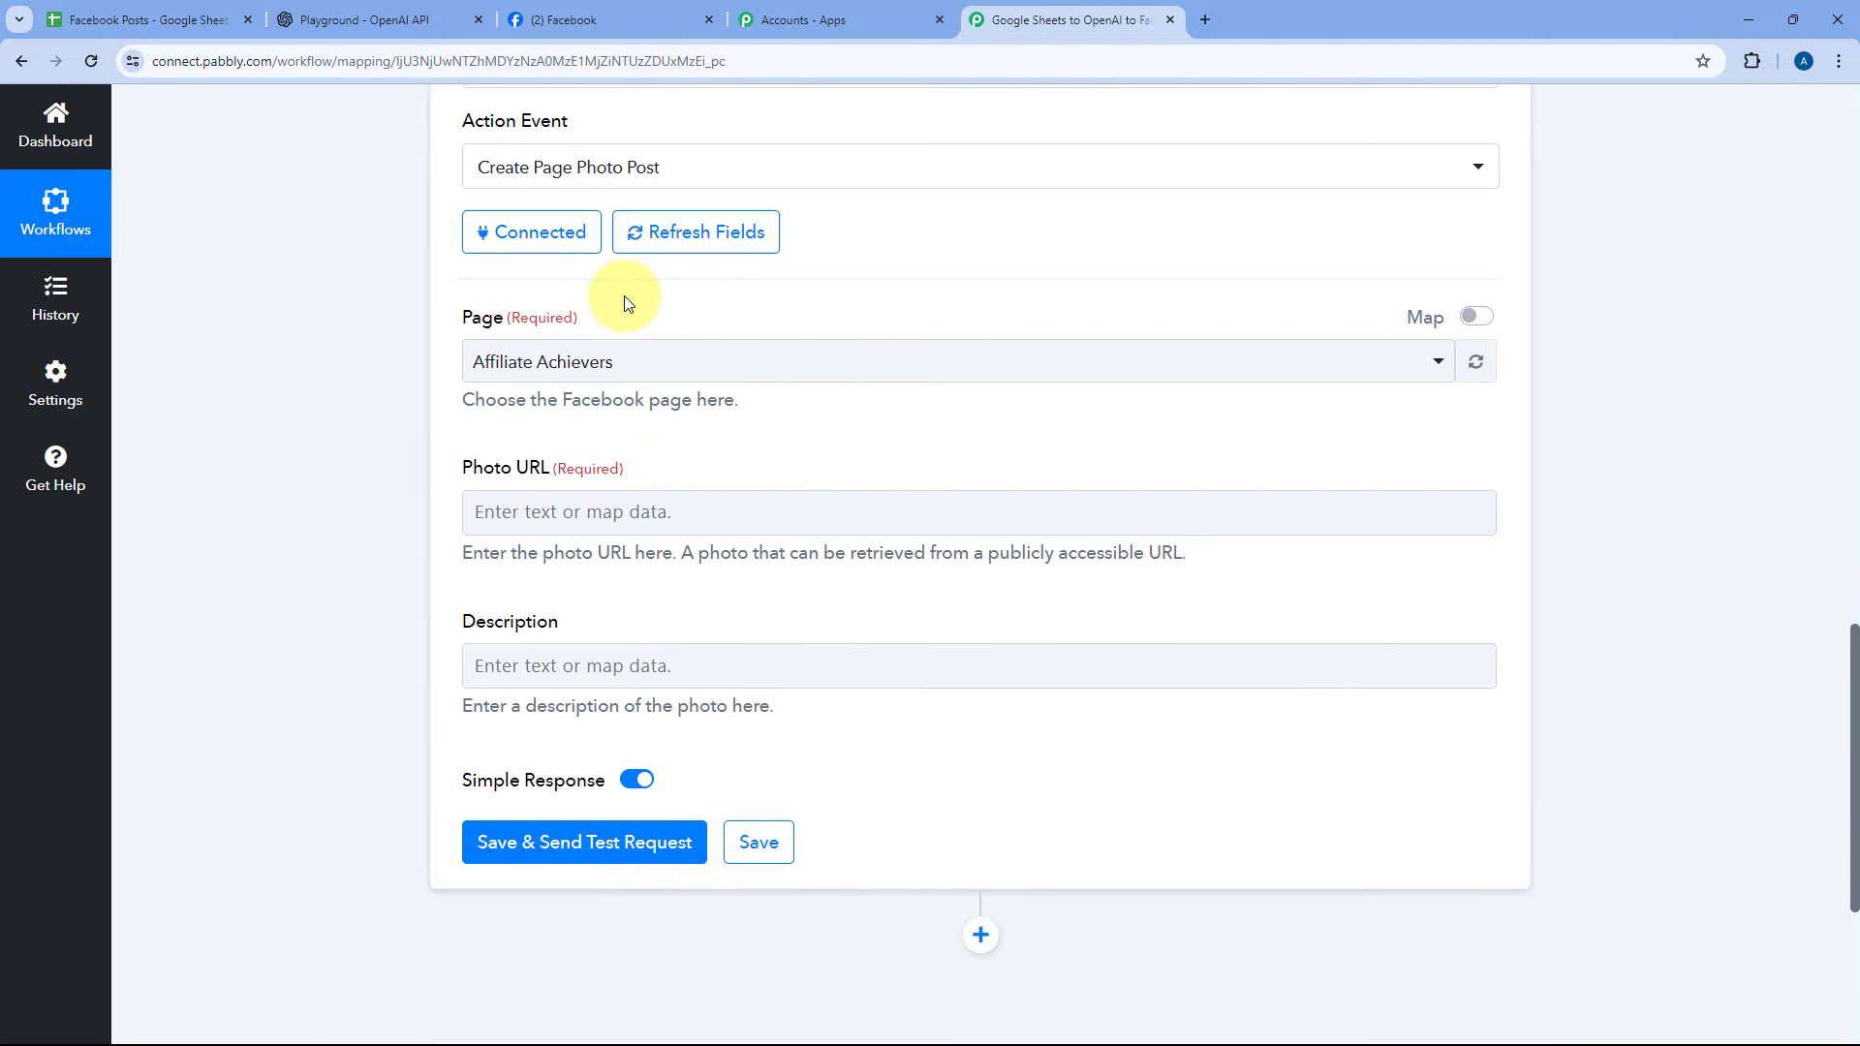
pyautogui.click(802, 362)
pyautogui.scroll(-3, 409, 403)
pyautogui.scroll(-6, 643, 311)
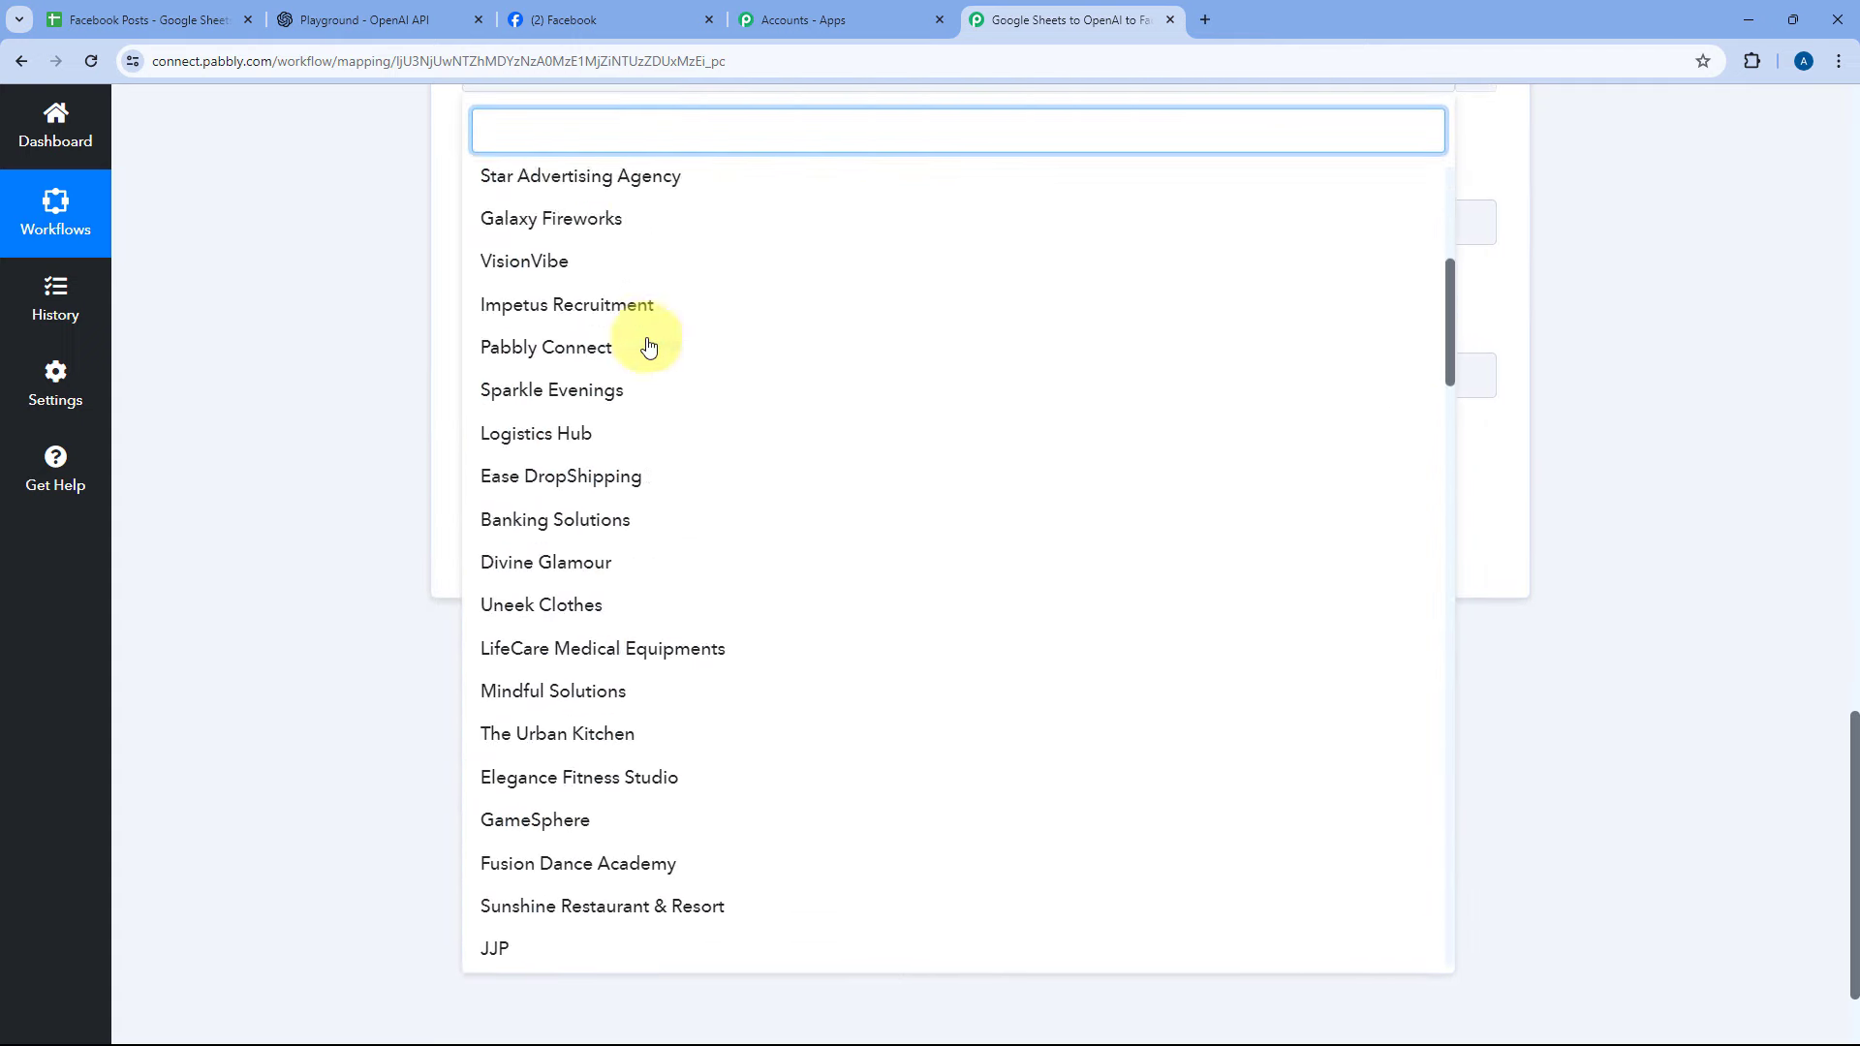
pyautogui.scroll(-12, 648, 346)
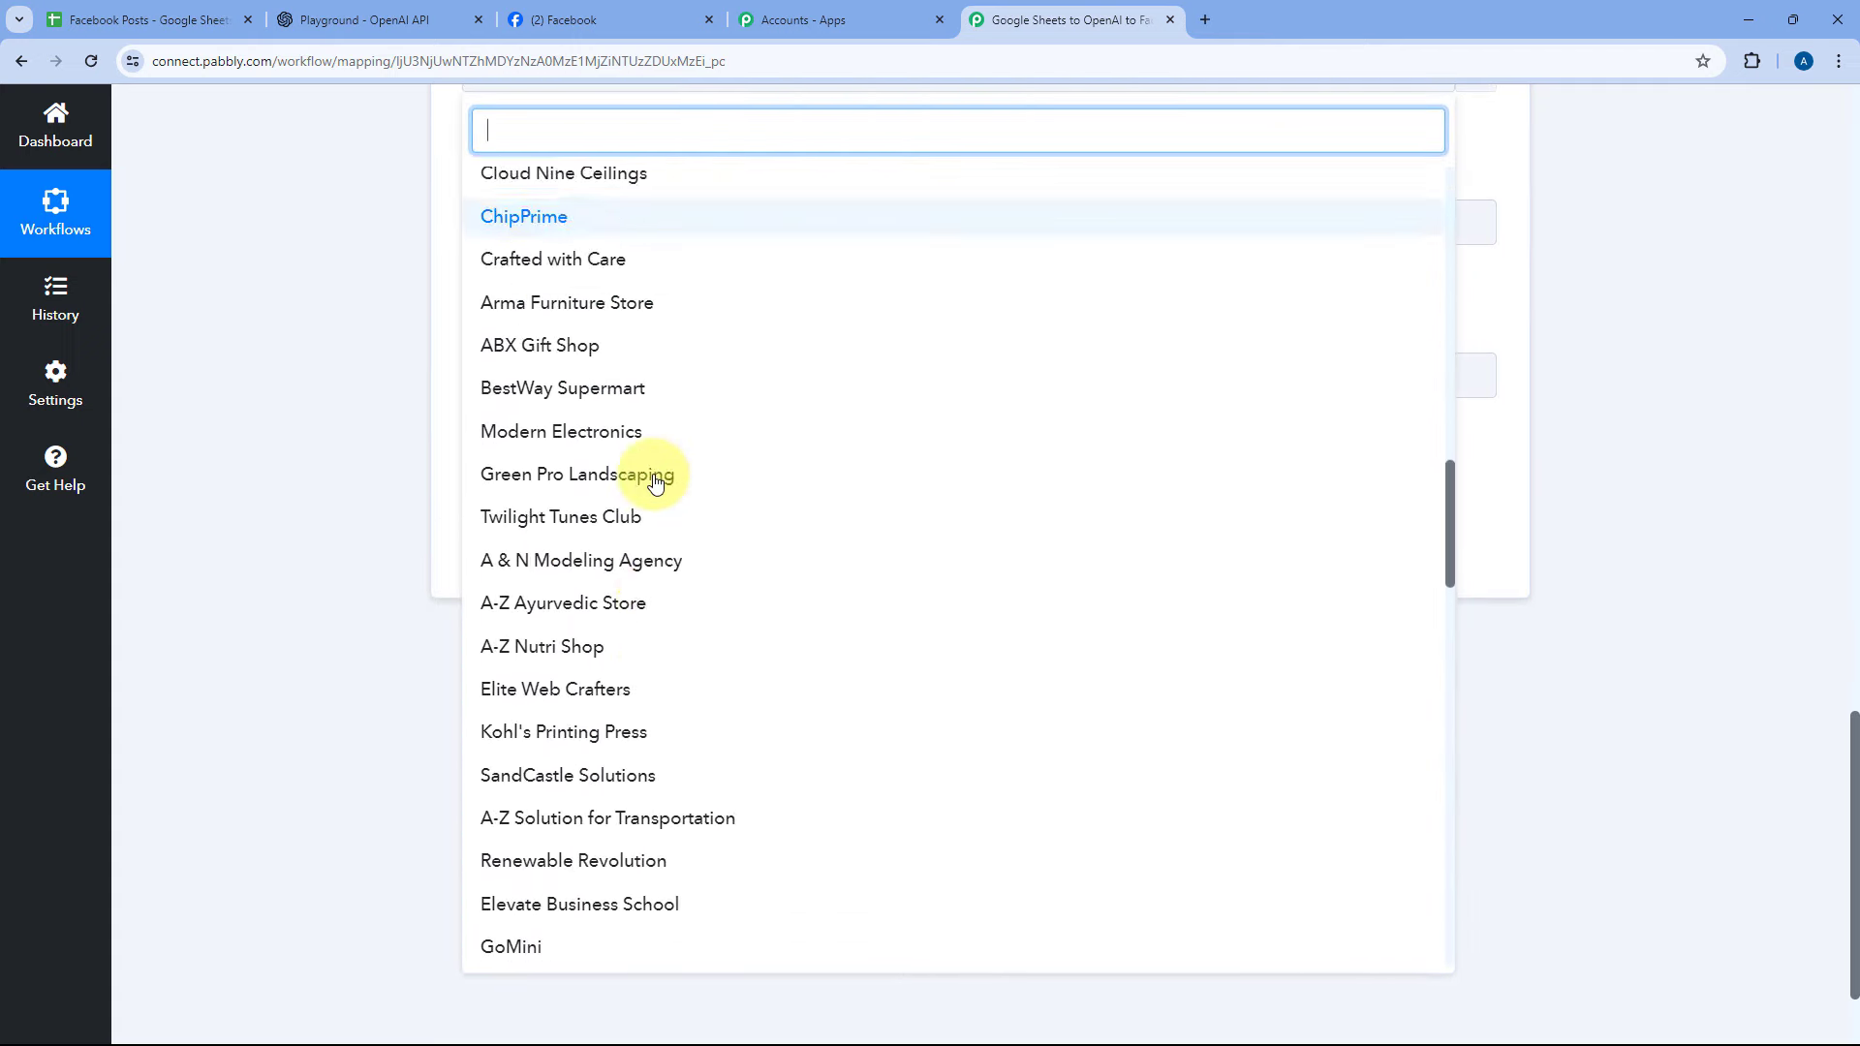
pyautogui.scroll(20, 654, 481)
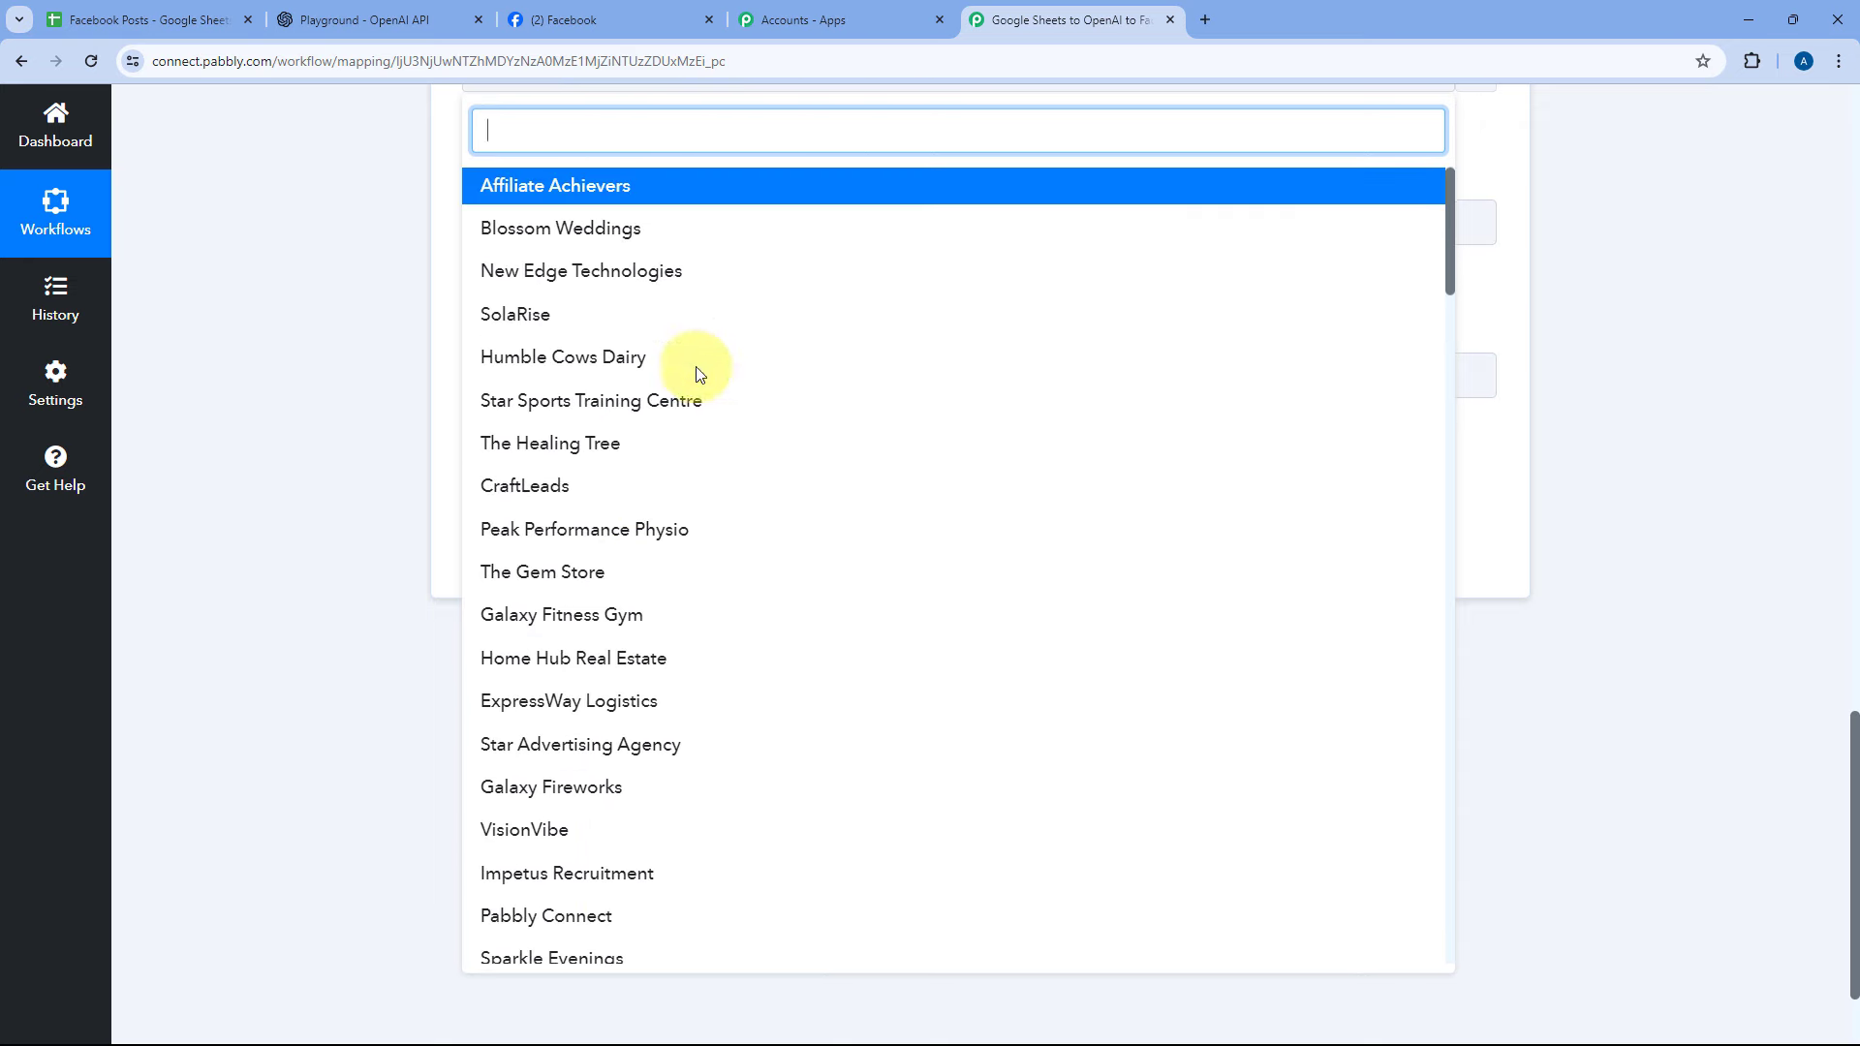
pyautogui.scroll(1, 678, 387)
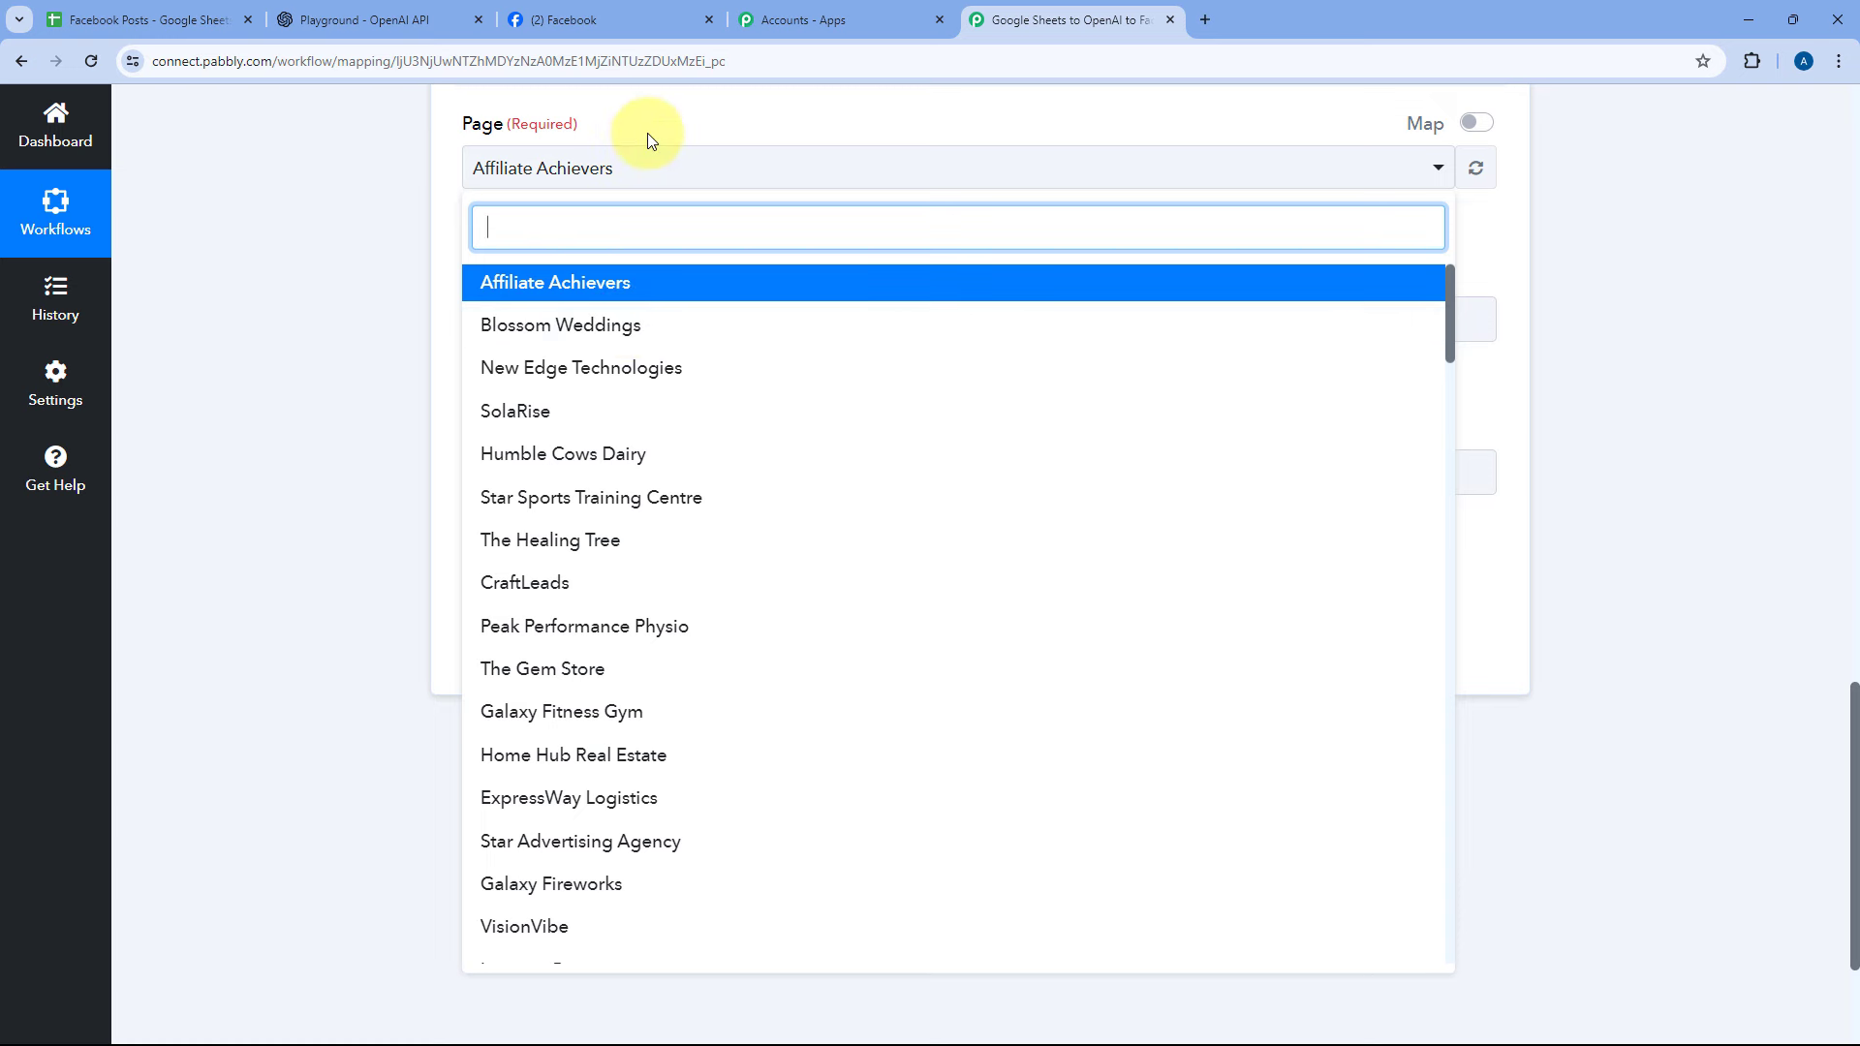
pyautogui.click(639, 19)
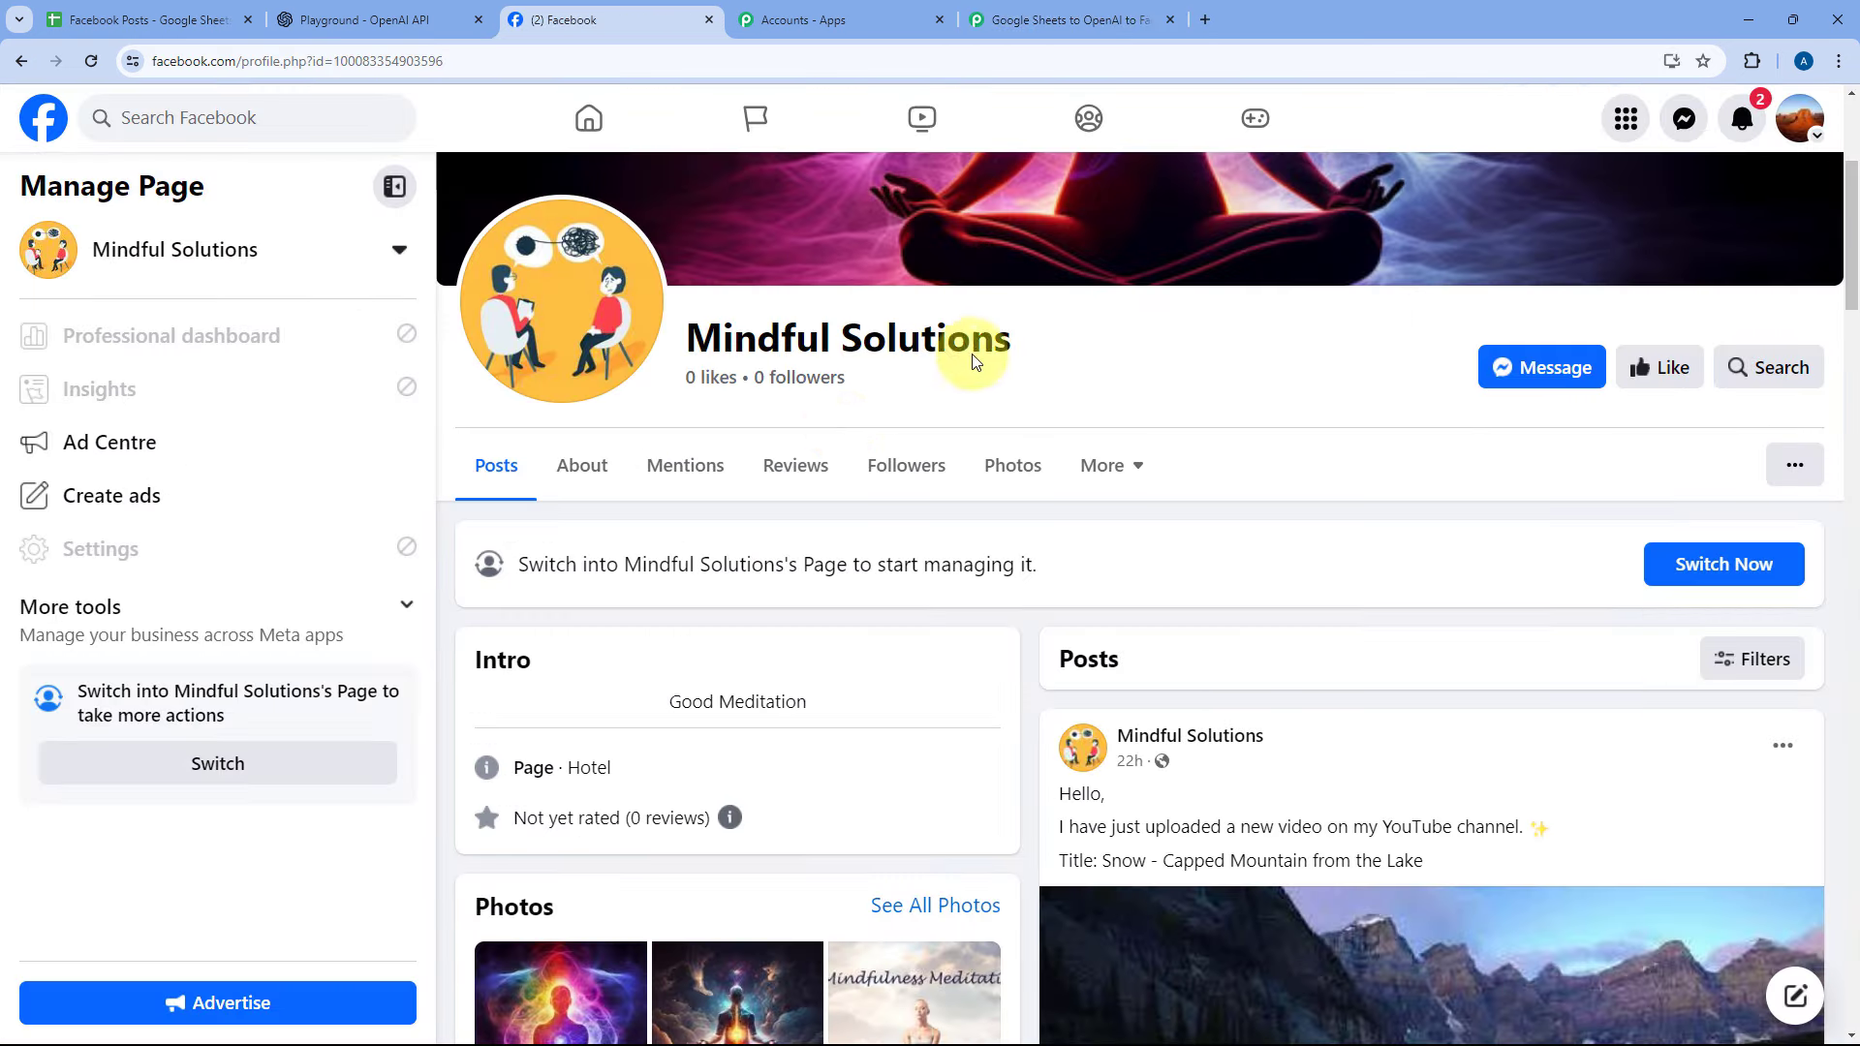
pyautogui.moveTo(1010, 341); pyautogui.dragTo(686, 341)
pyautogui.click(1080, 17)
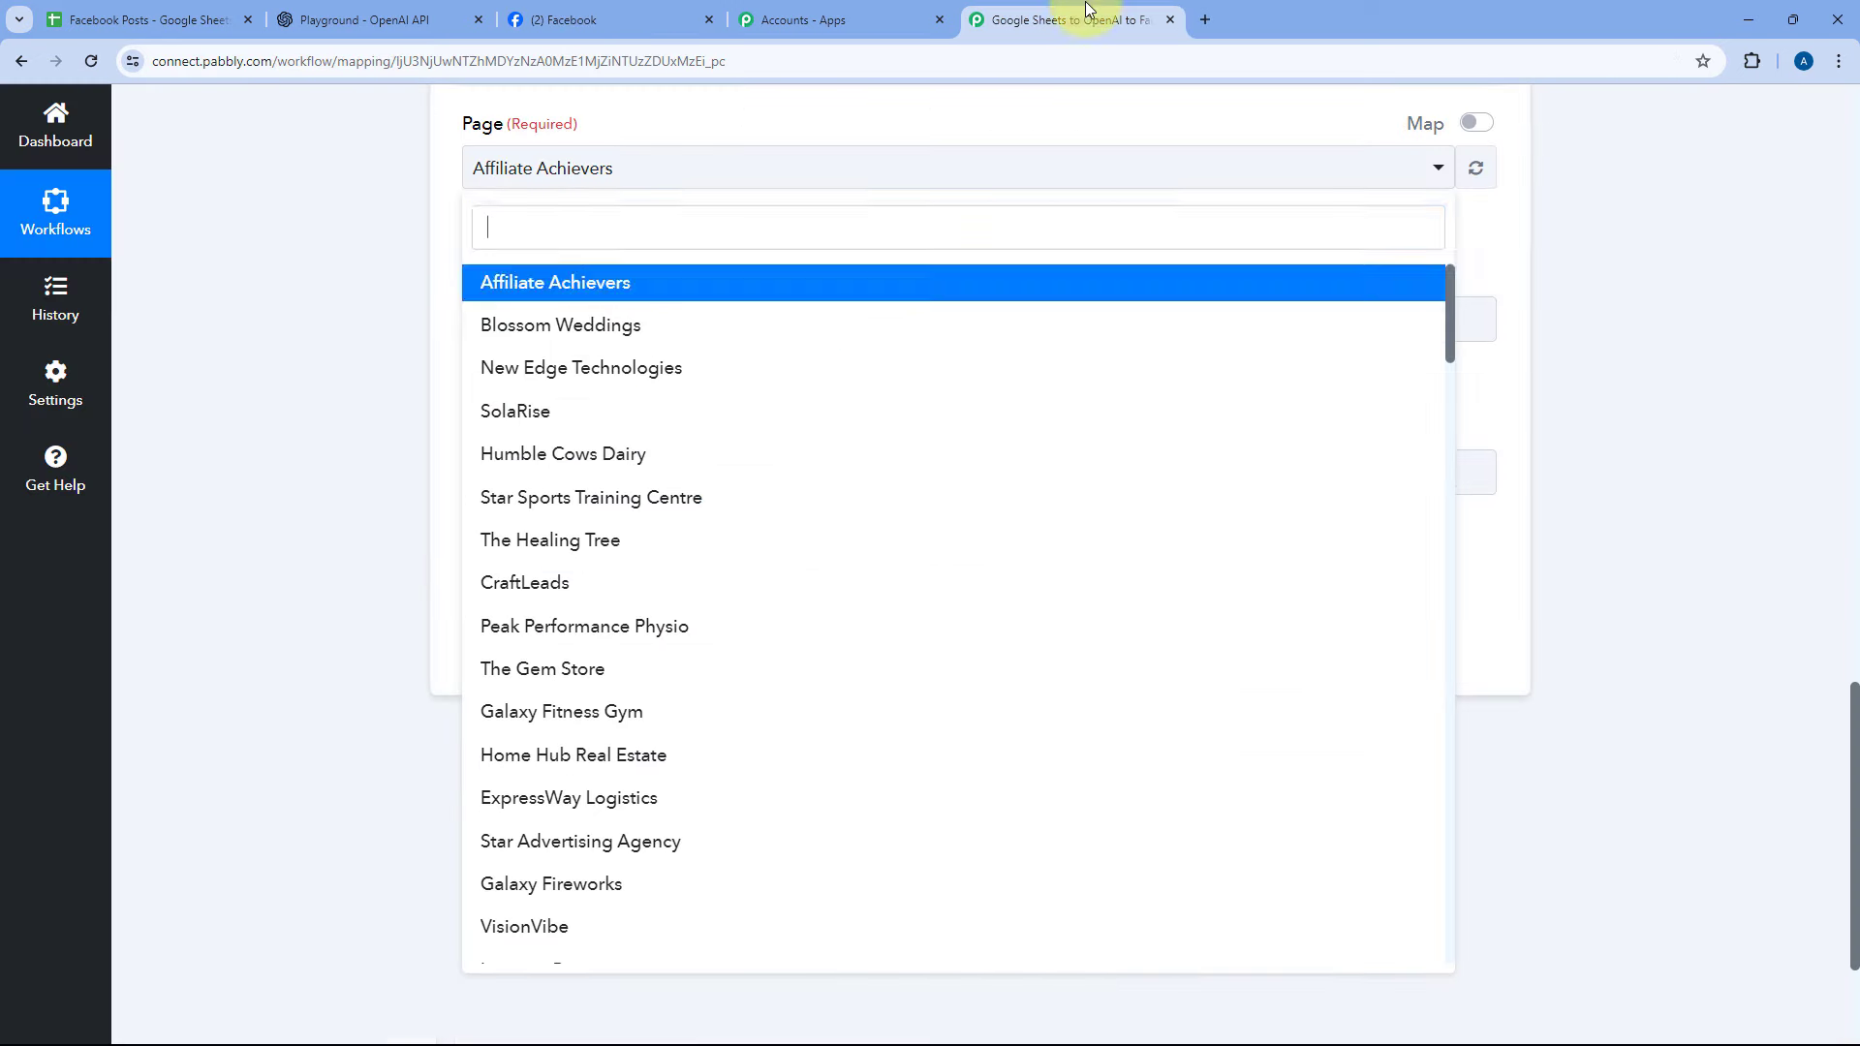
pyautogui.write('mi')
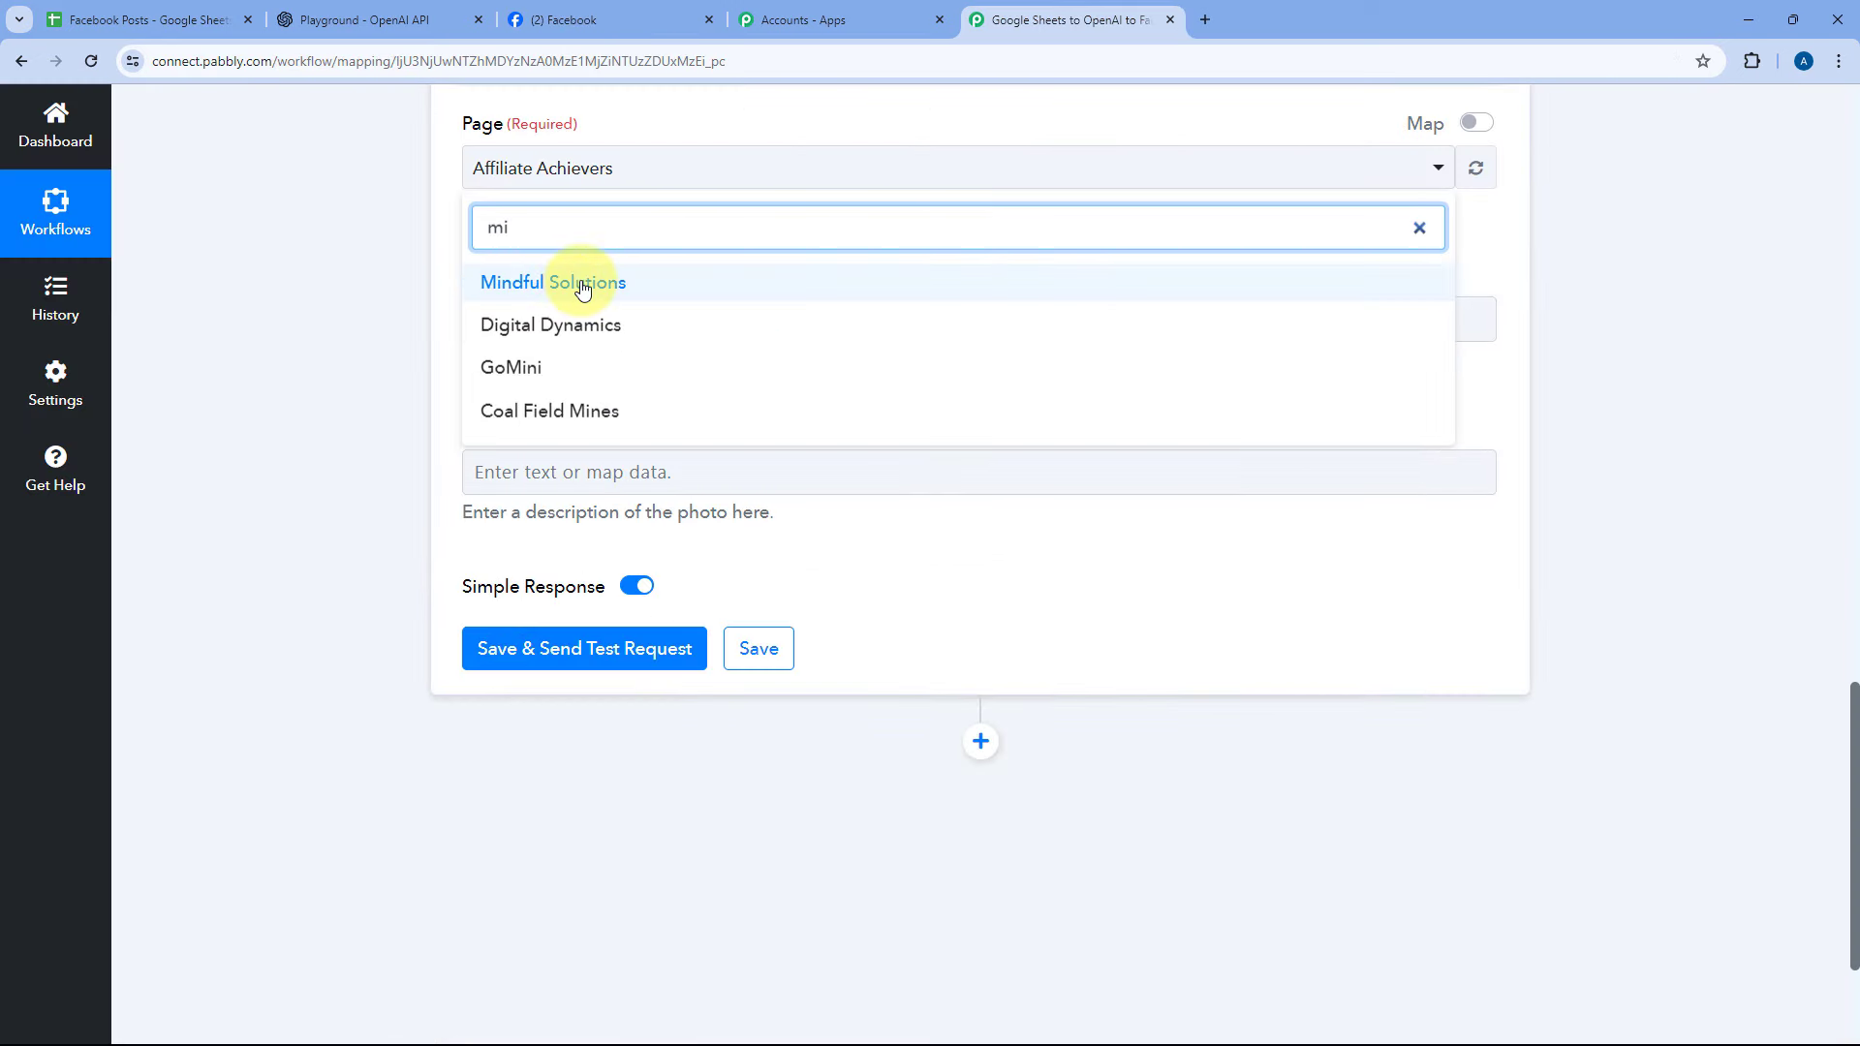
pyautogui.click(583, 290)
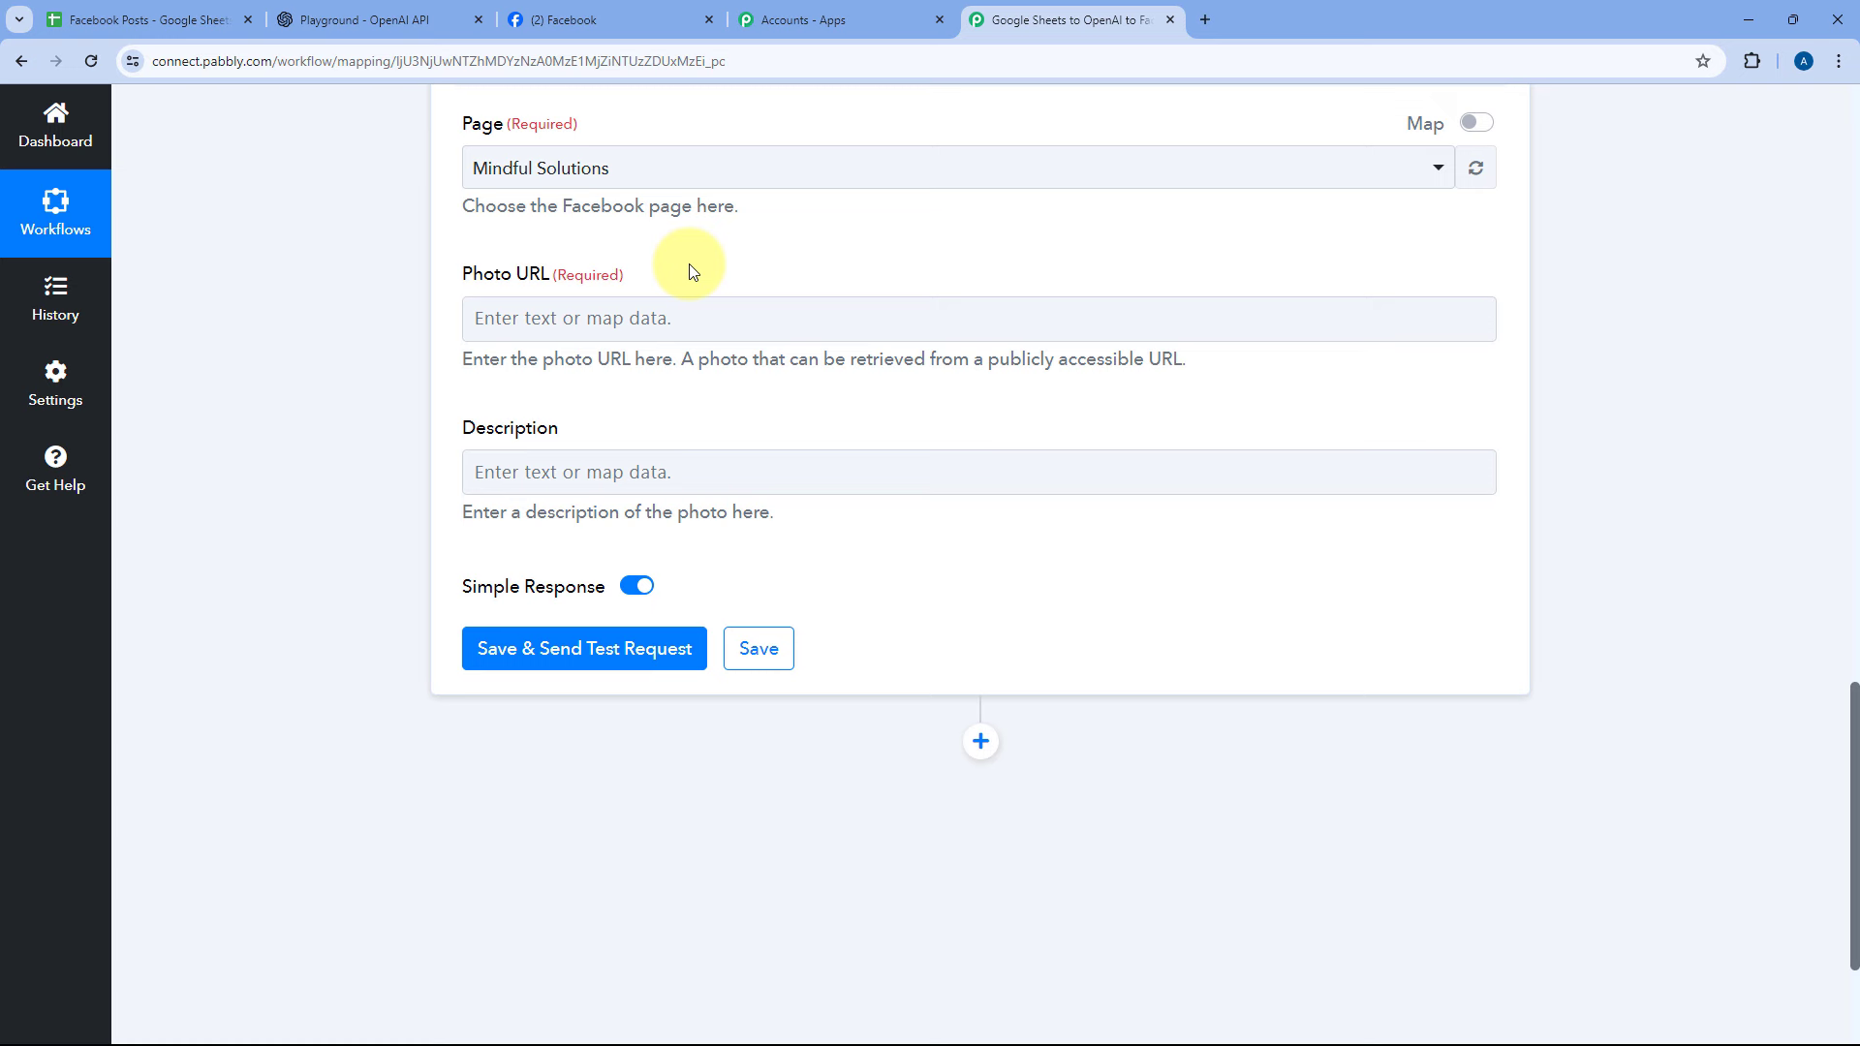
# - Map the Data 0 Url from the OpenAI Generate Image (DALL-E) step into the Photo URL field
pyautogui.click(567, 321)
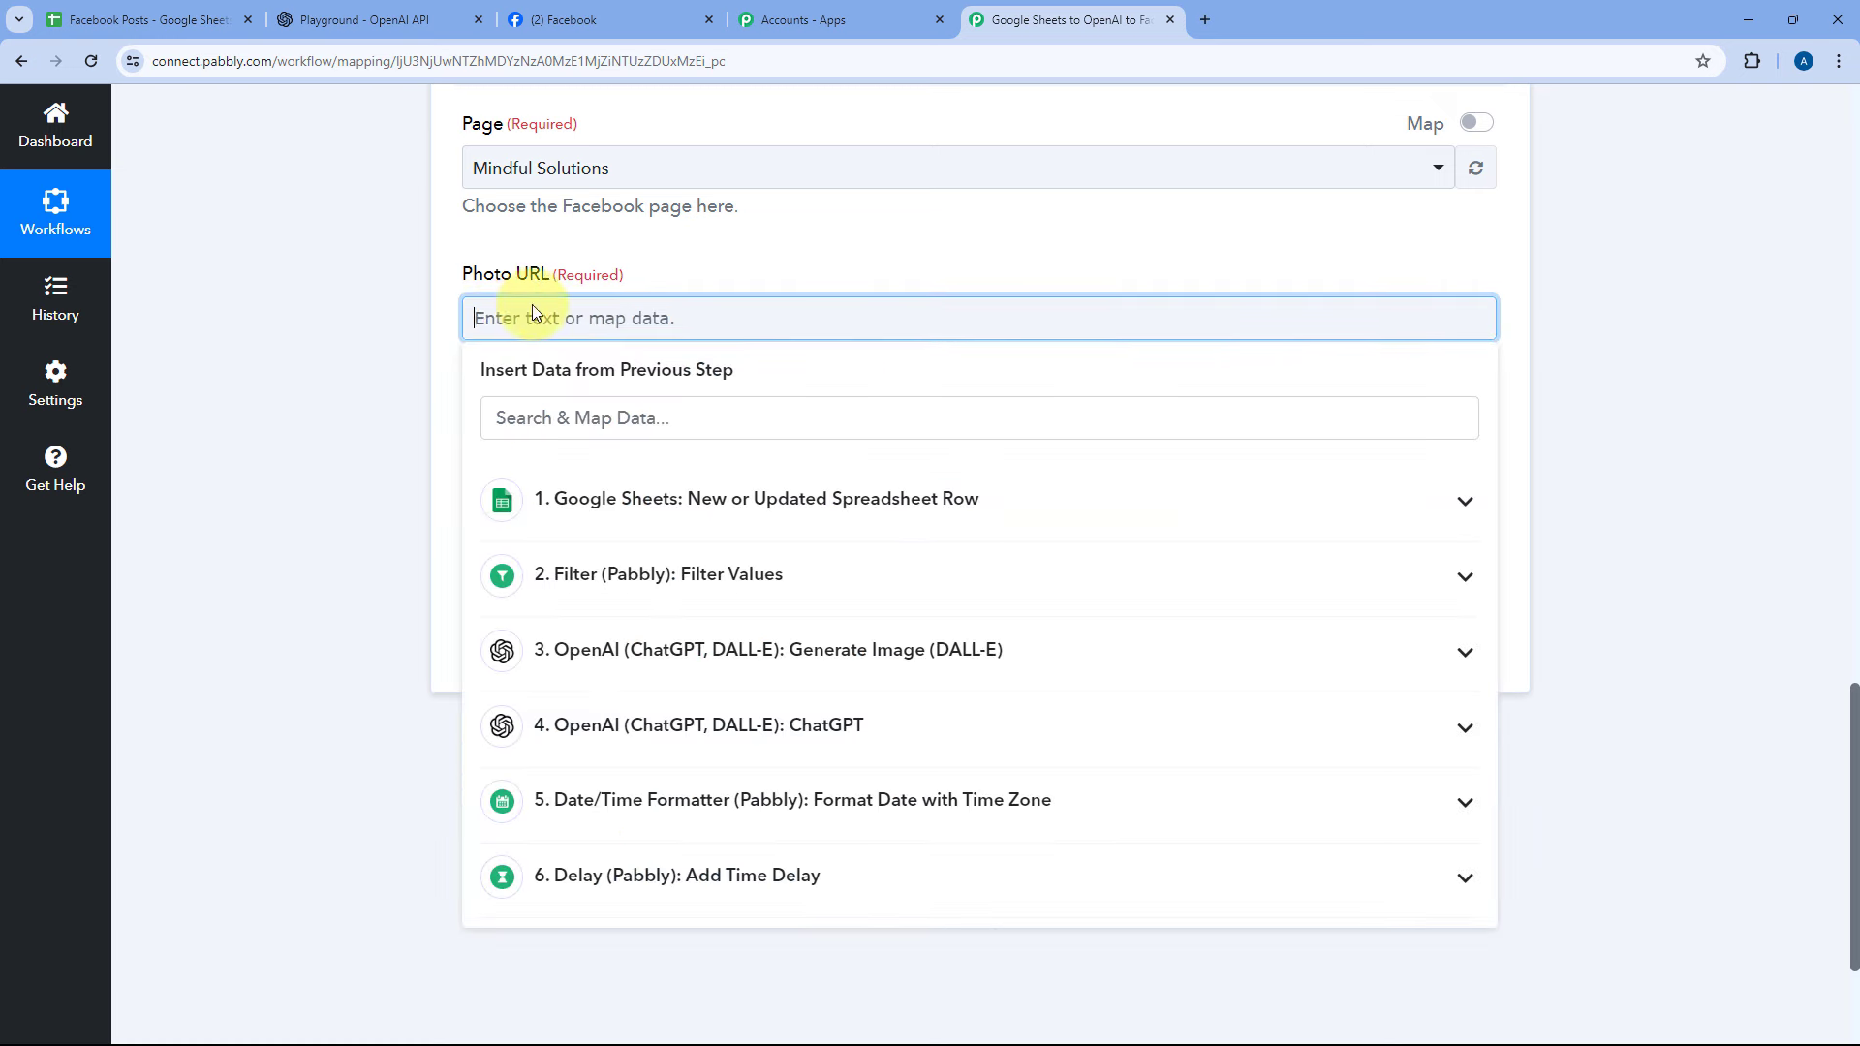
pyautogui.scroll(-2, 534, 286)
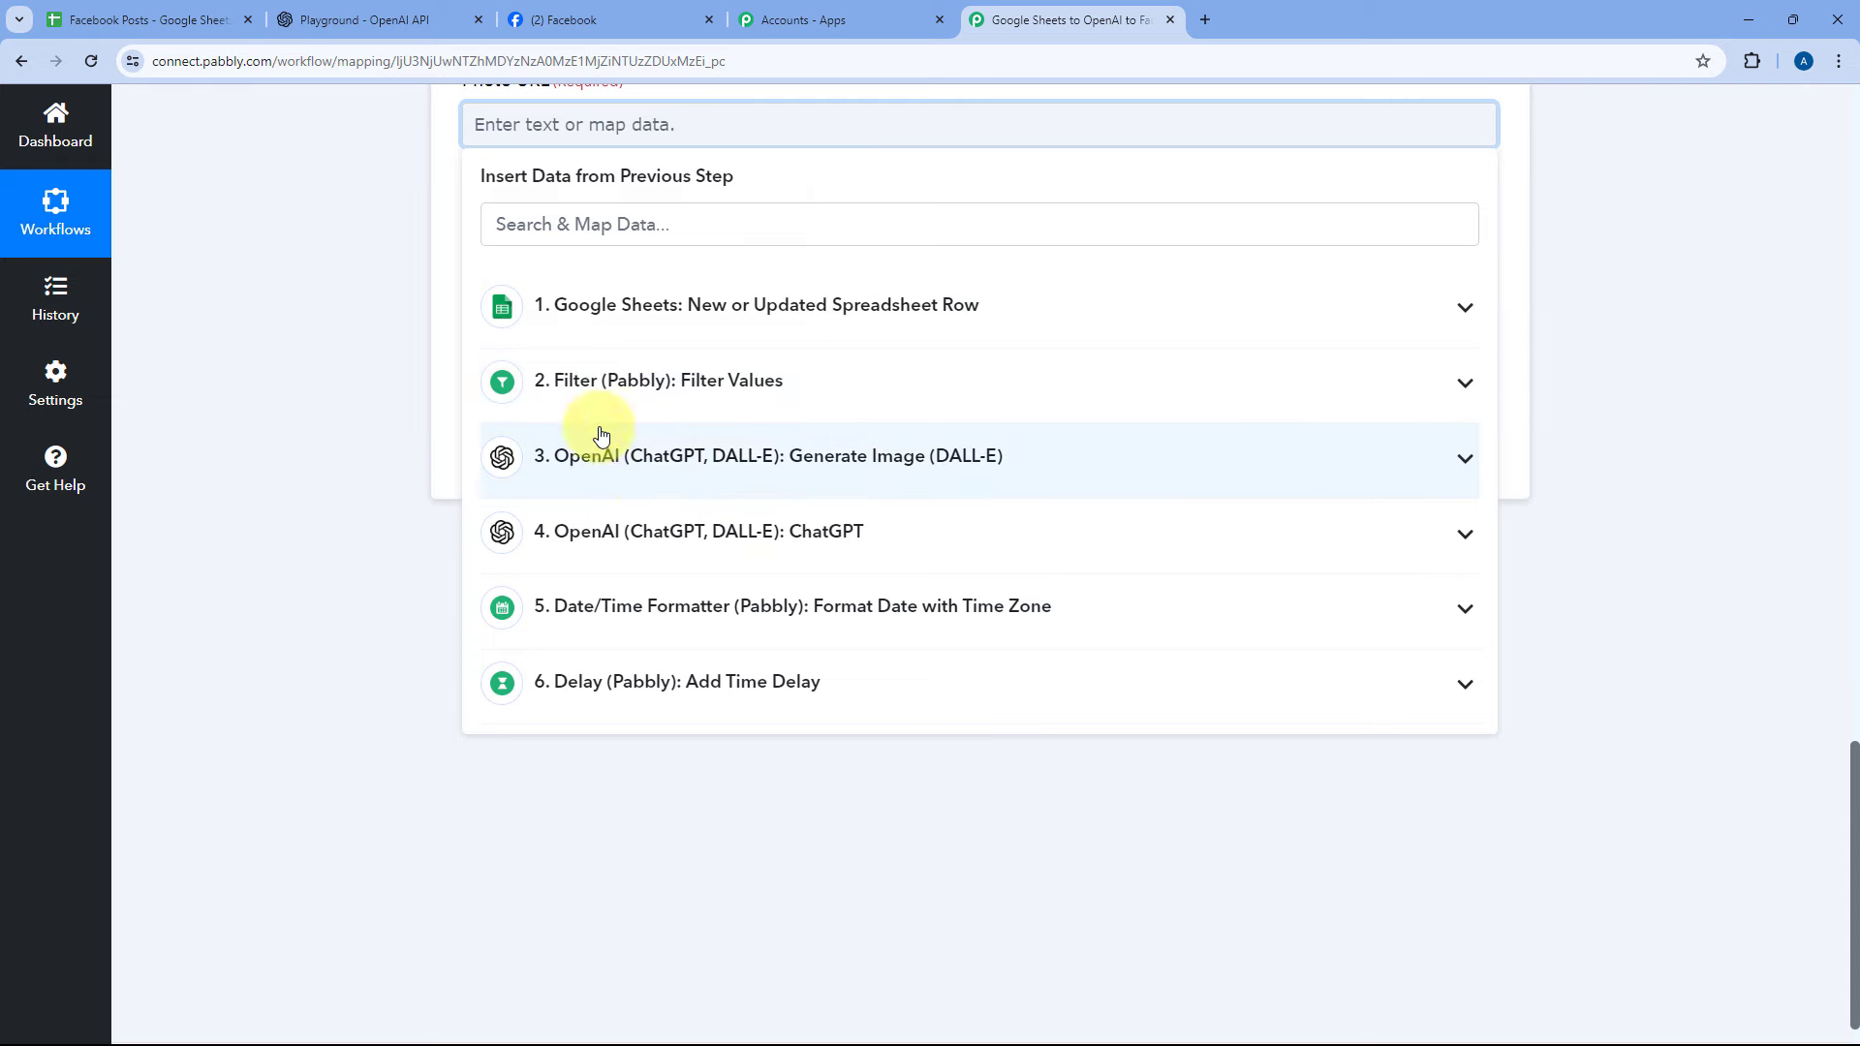
pyautogui.click(869, 459)
pyautogui.click(658, 620)
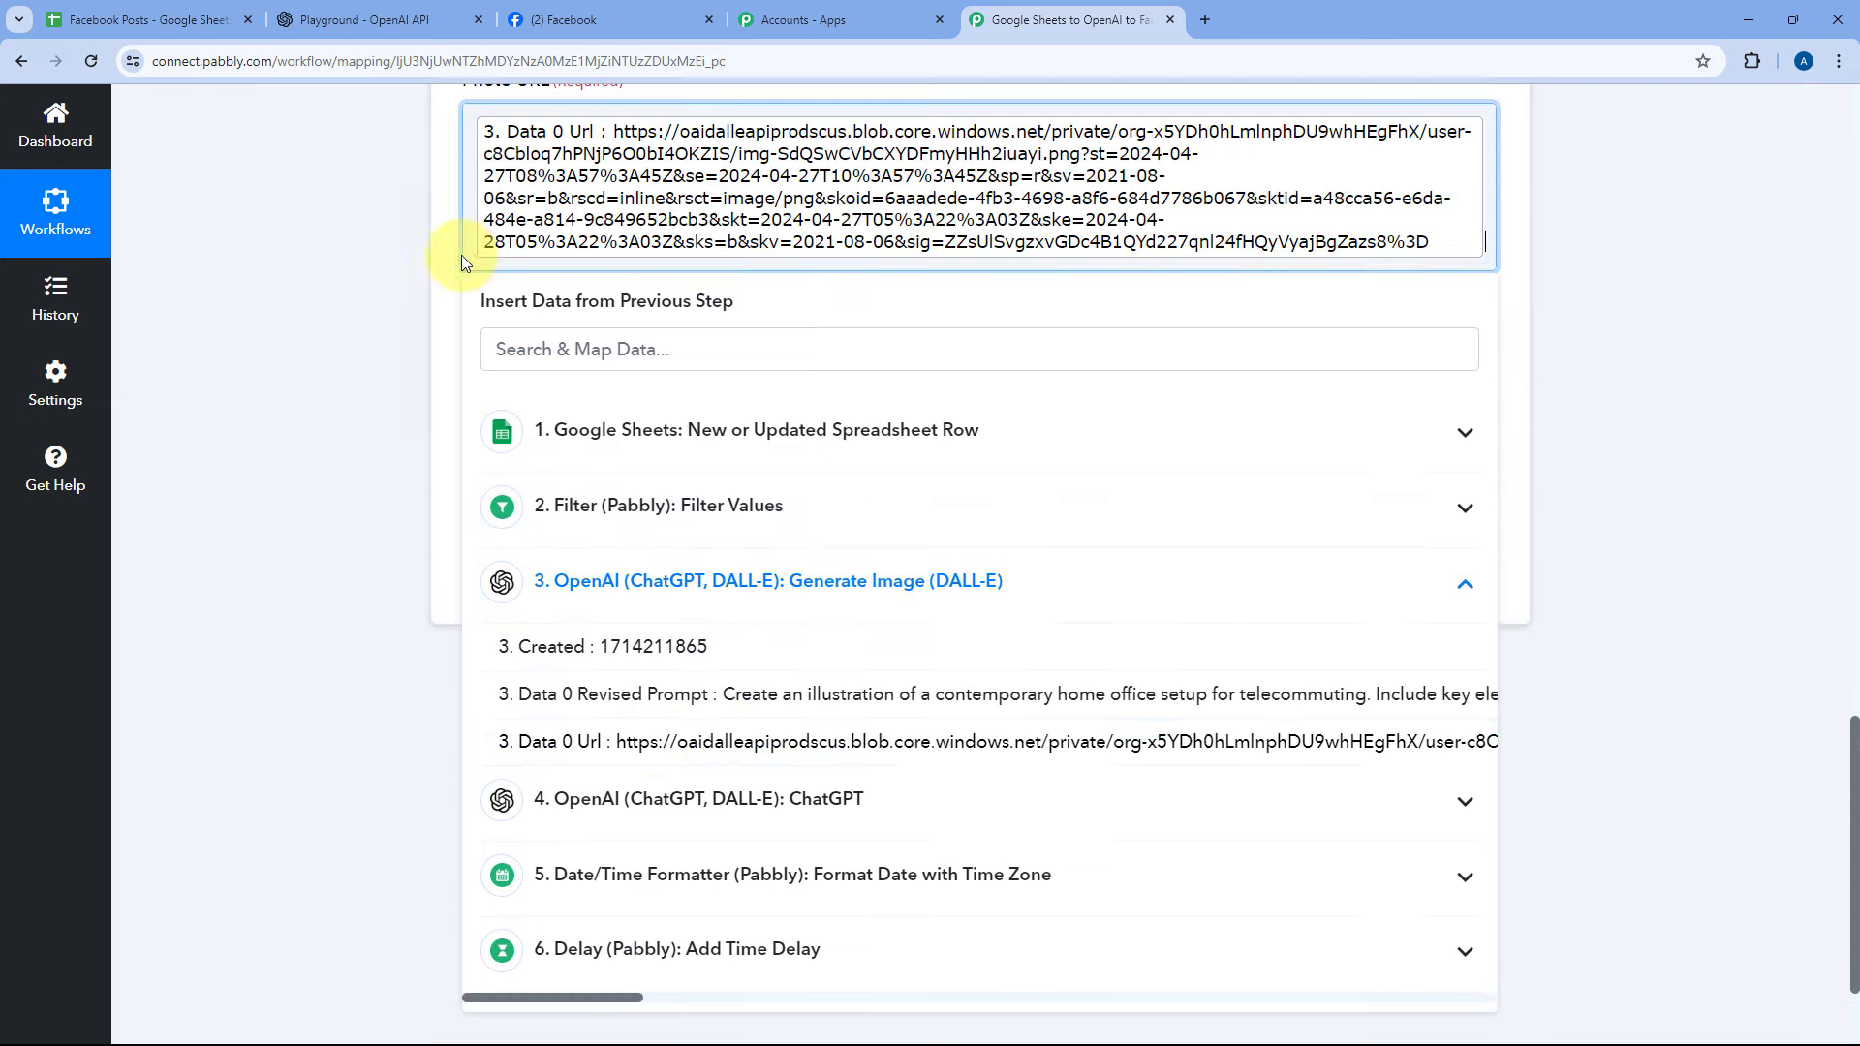
pyautogui.click(429, 252)
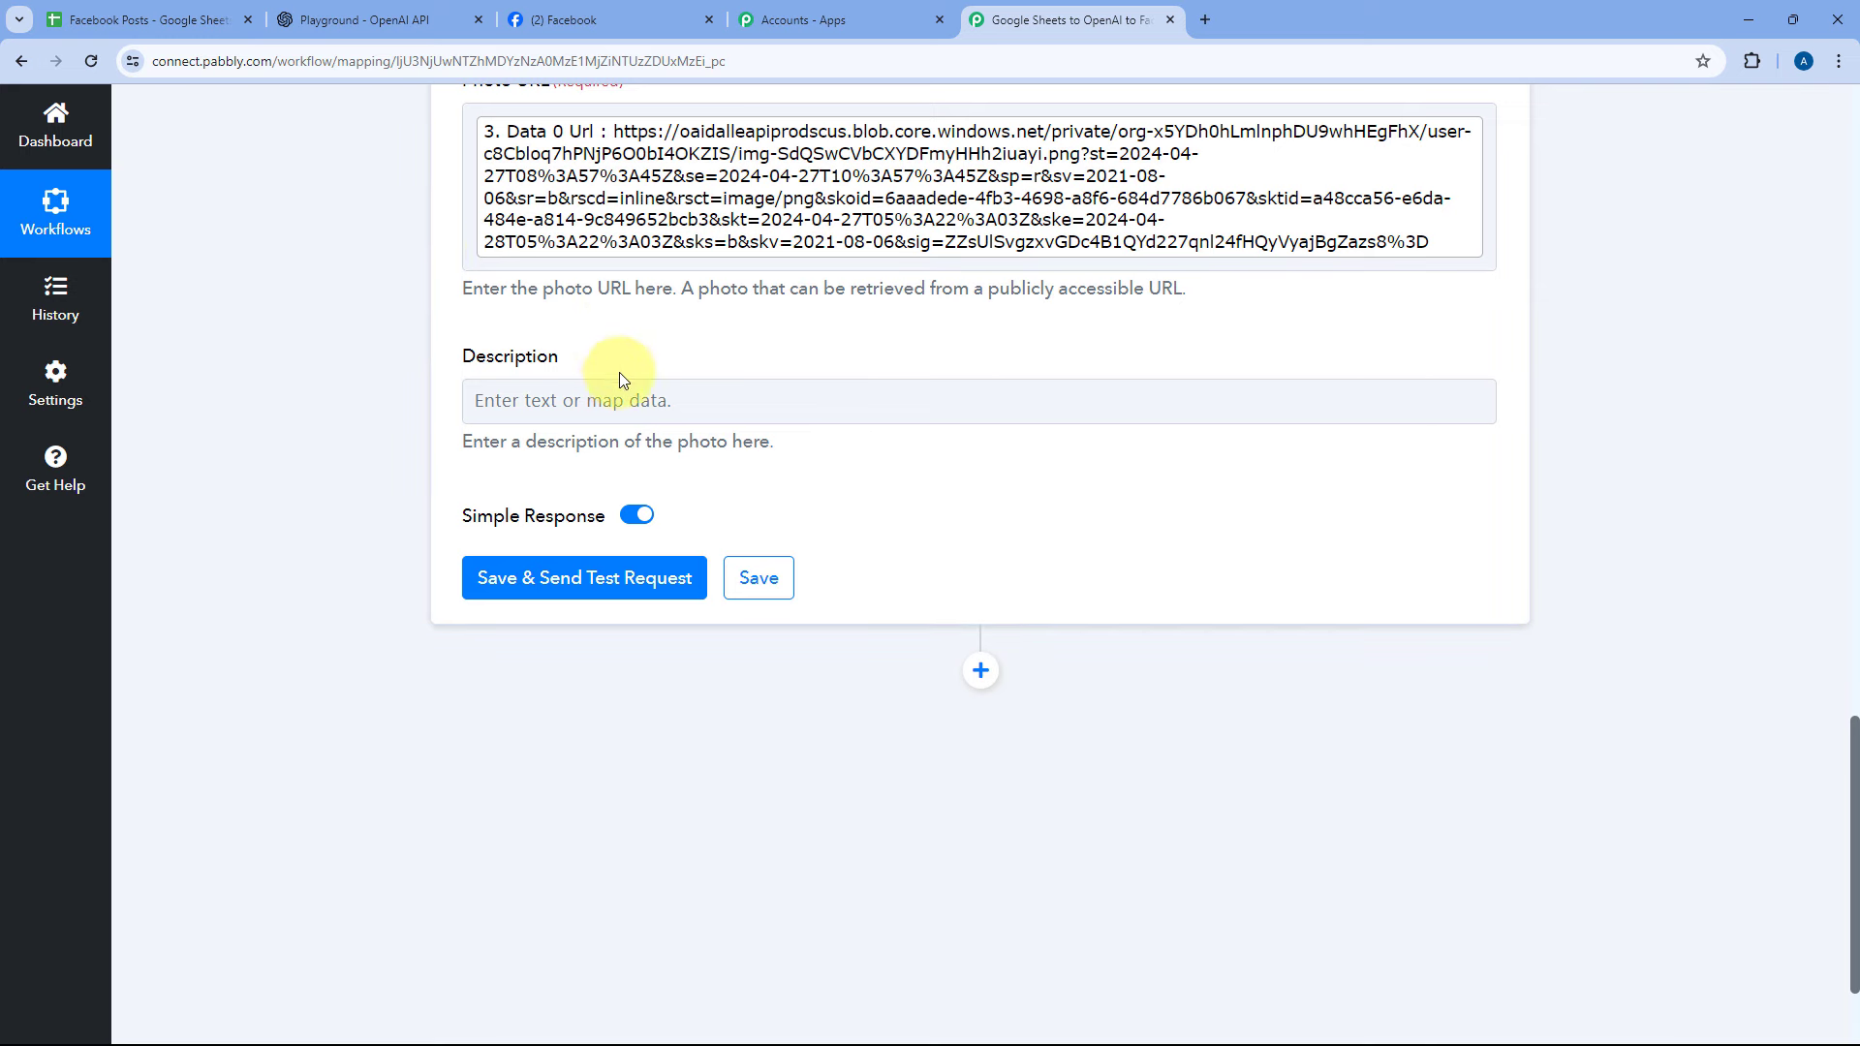
# - Map the ChatGPT step's Choices 0 Message Content into the Description field and review the mapped fields
pyautogui.click(529, 403)
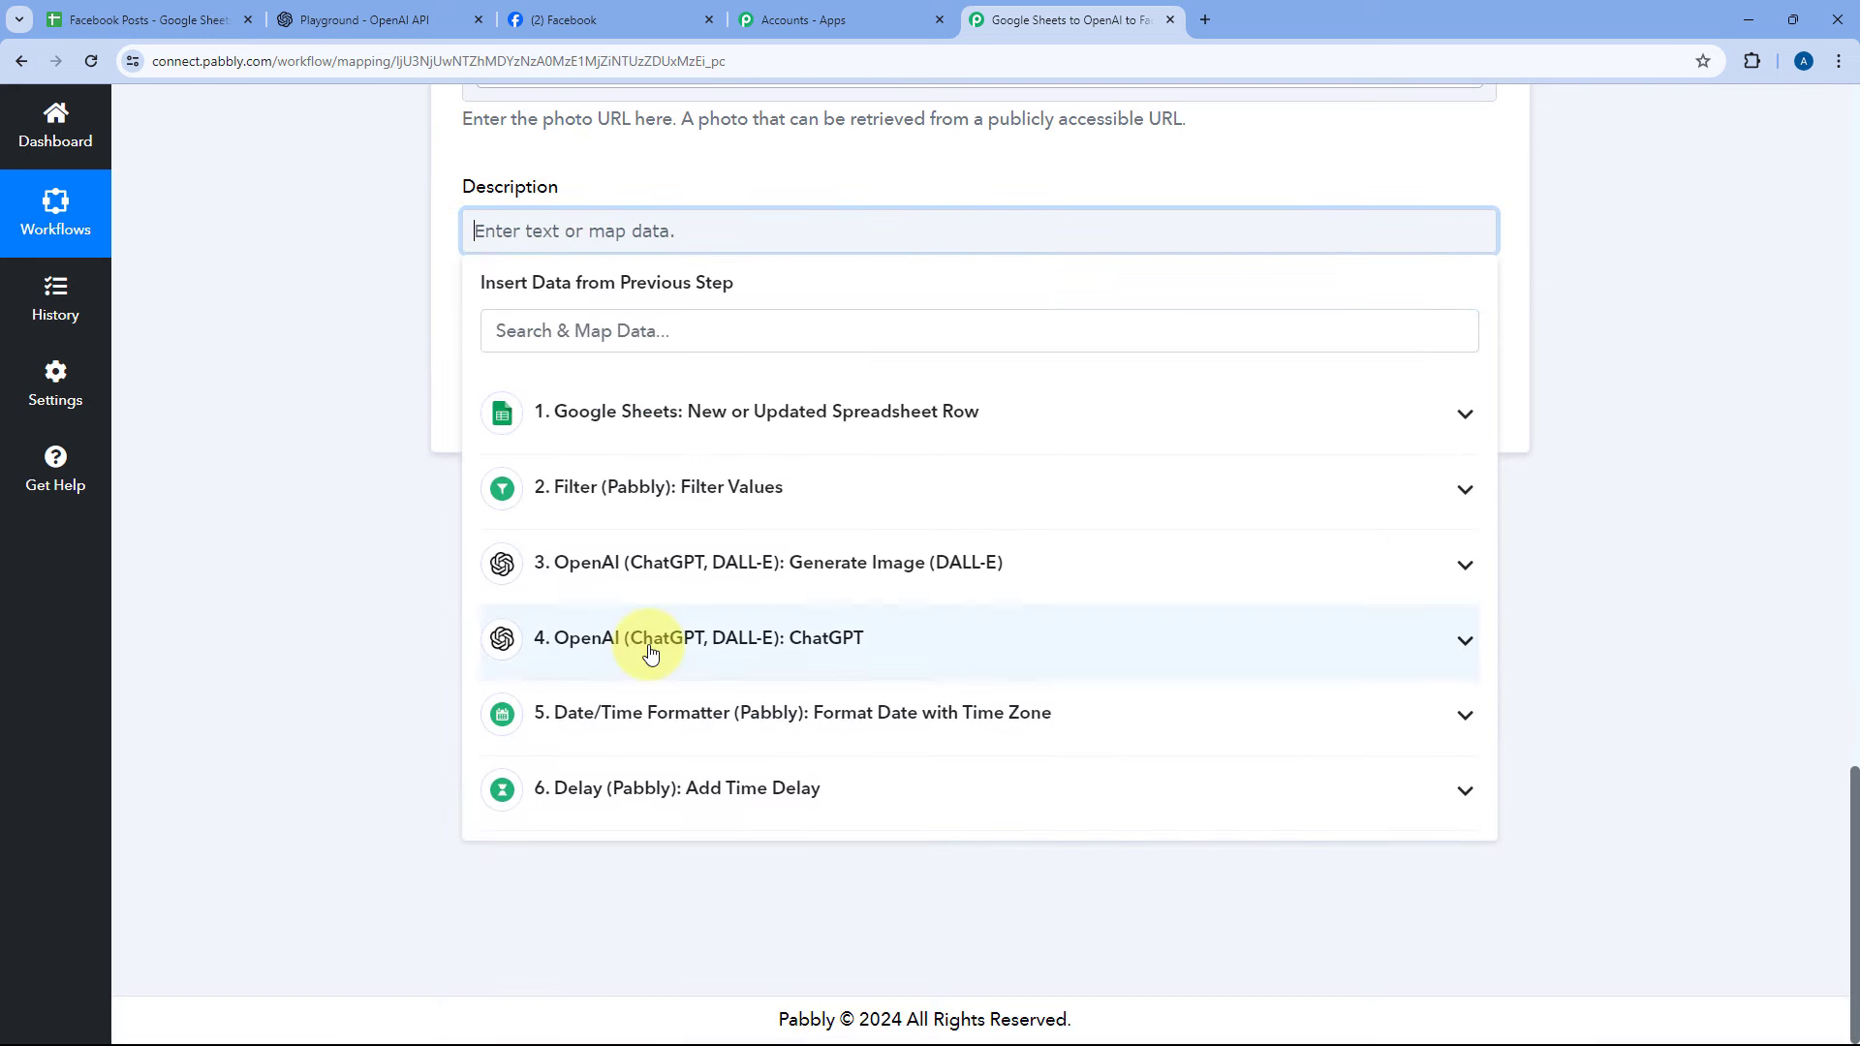
pyautogui.click(650, 652)
pyautogui.scroll(-3, 668, 705)
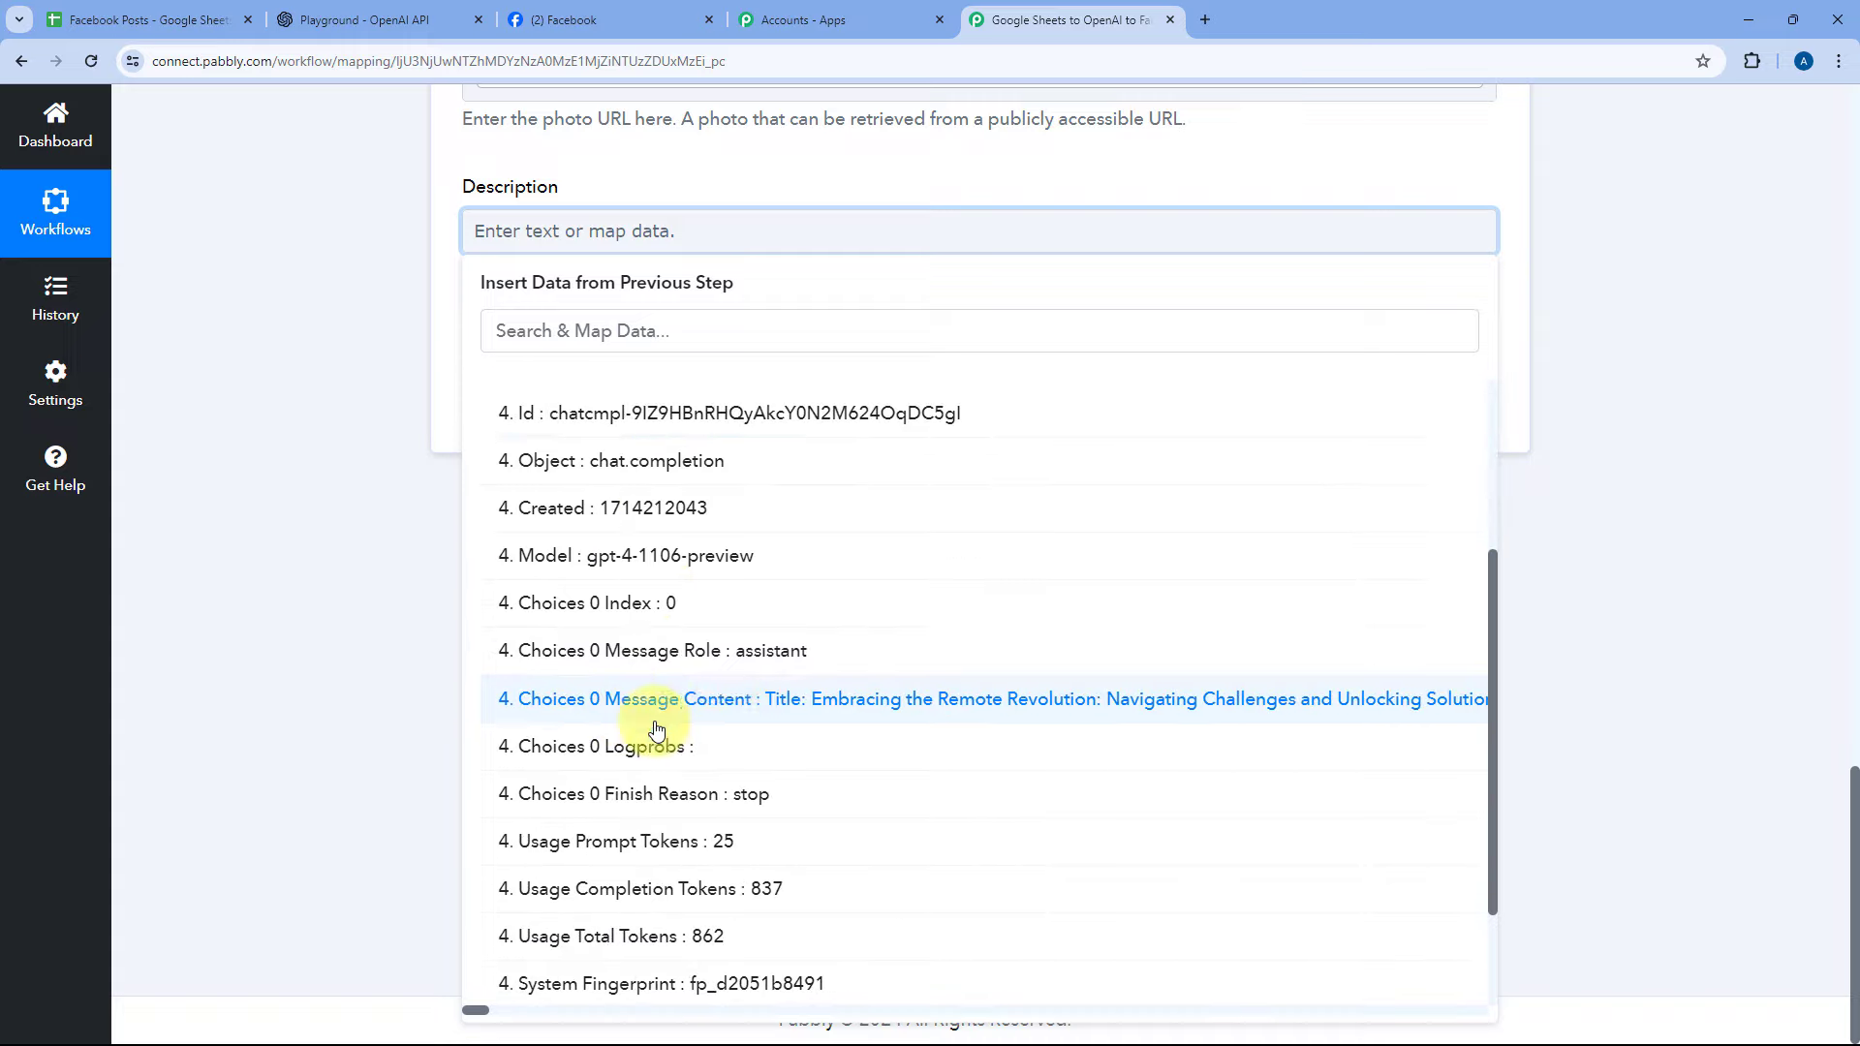
pyautogui.click(760, 700)
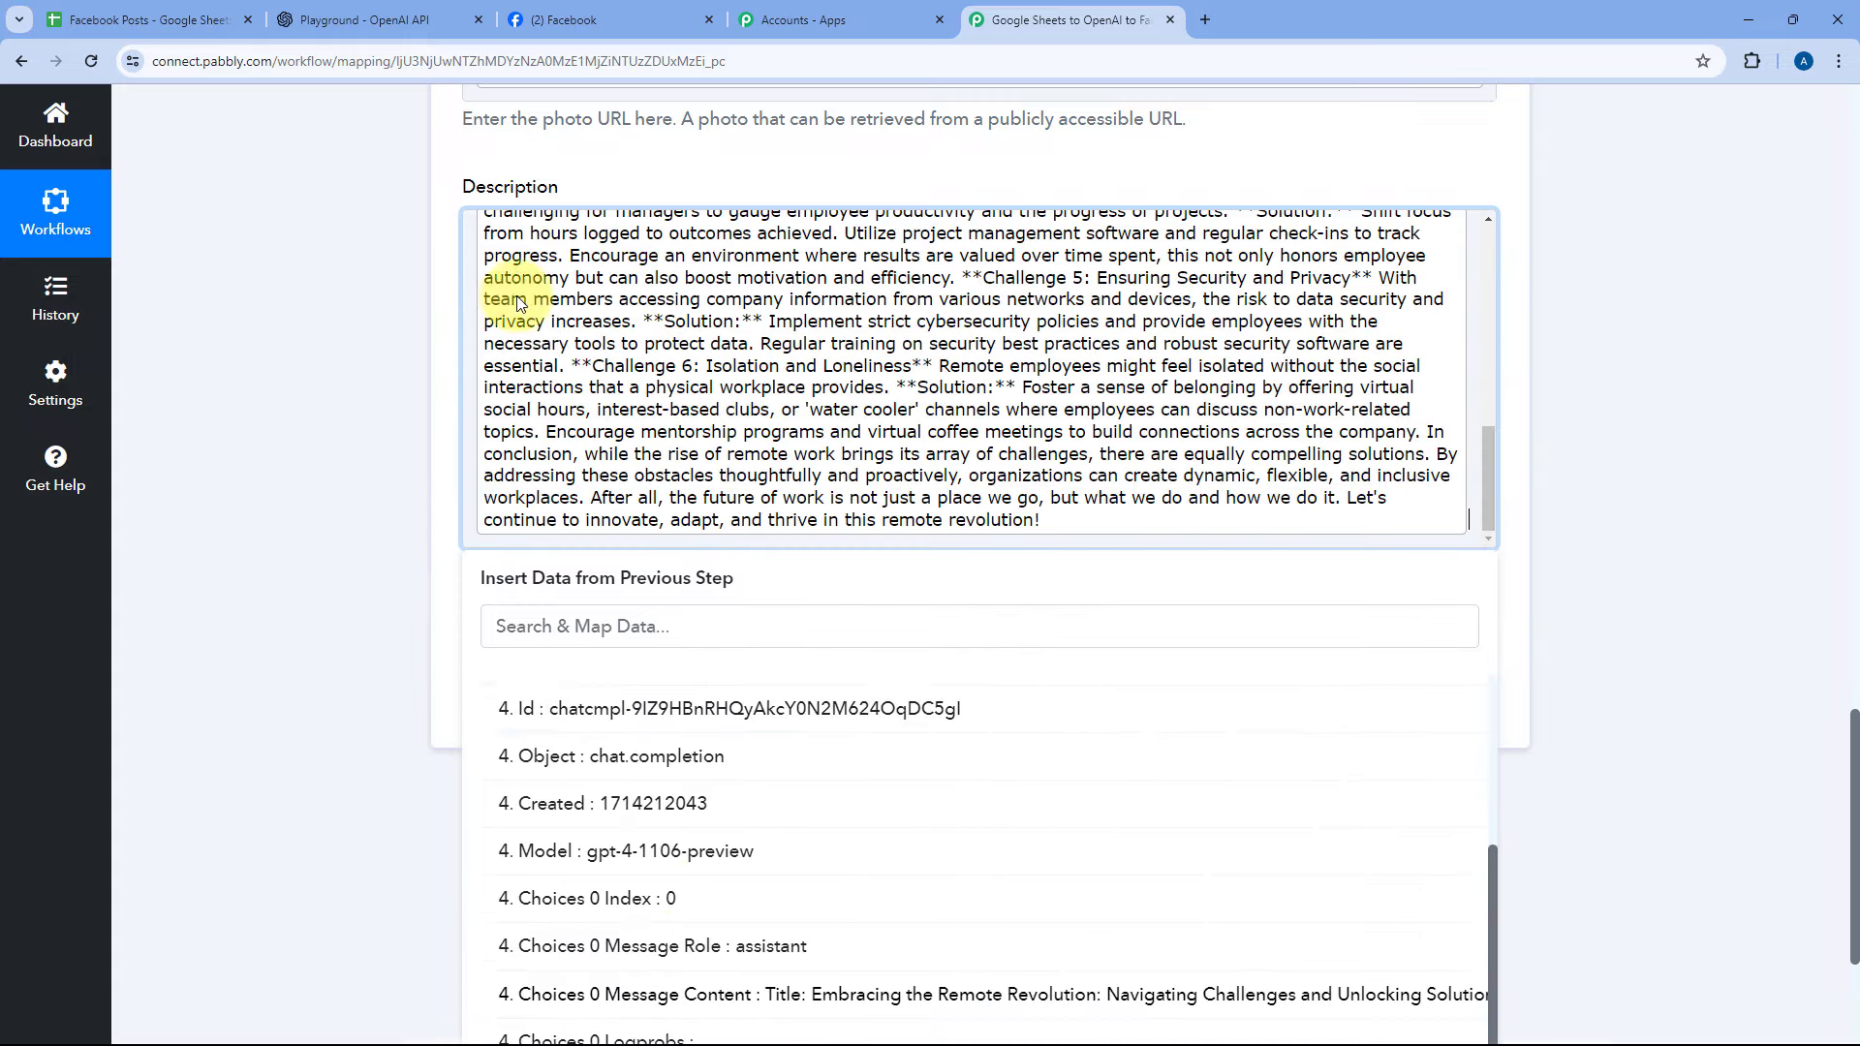
pyautogui.scroll(6, 698, 329)
pyautogui.scroll(2, 690, 349)
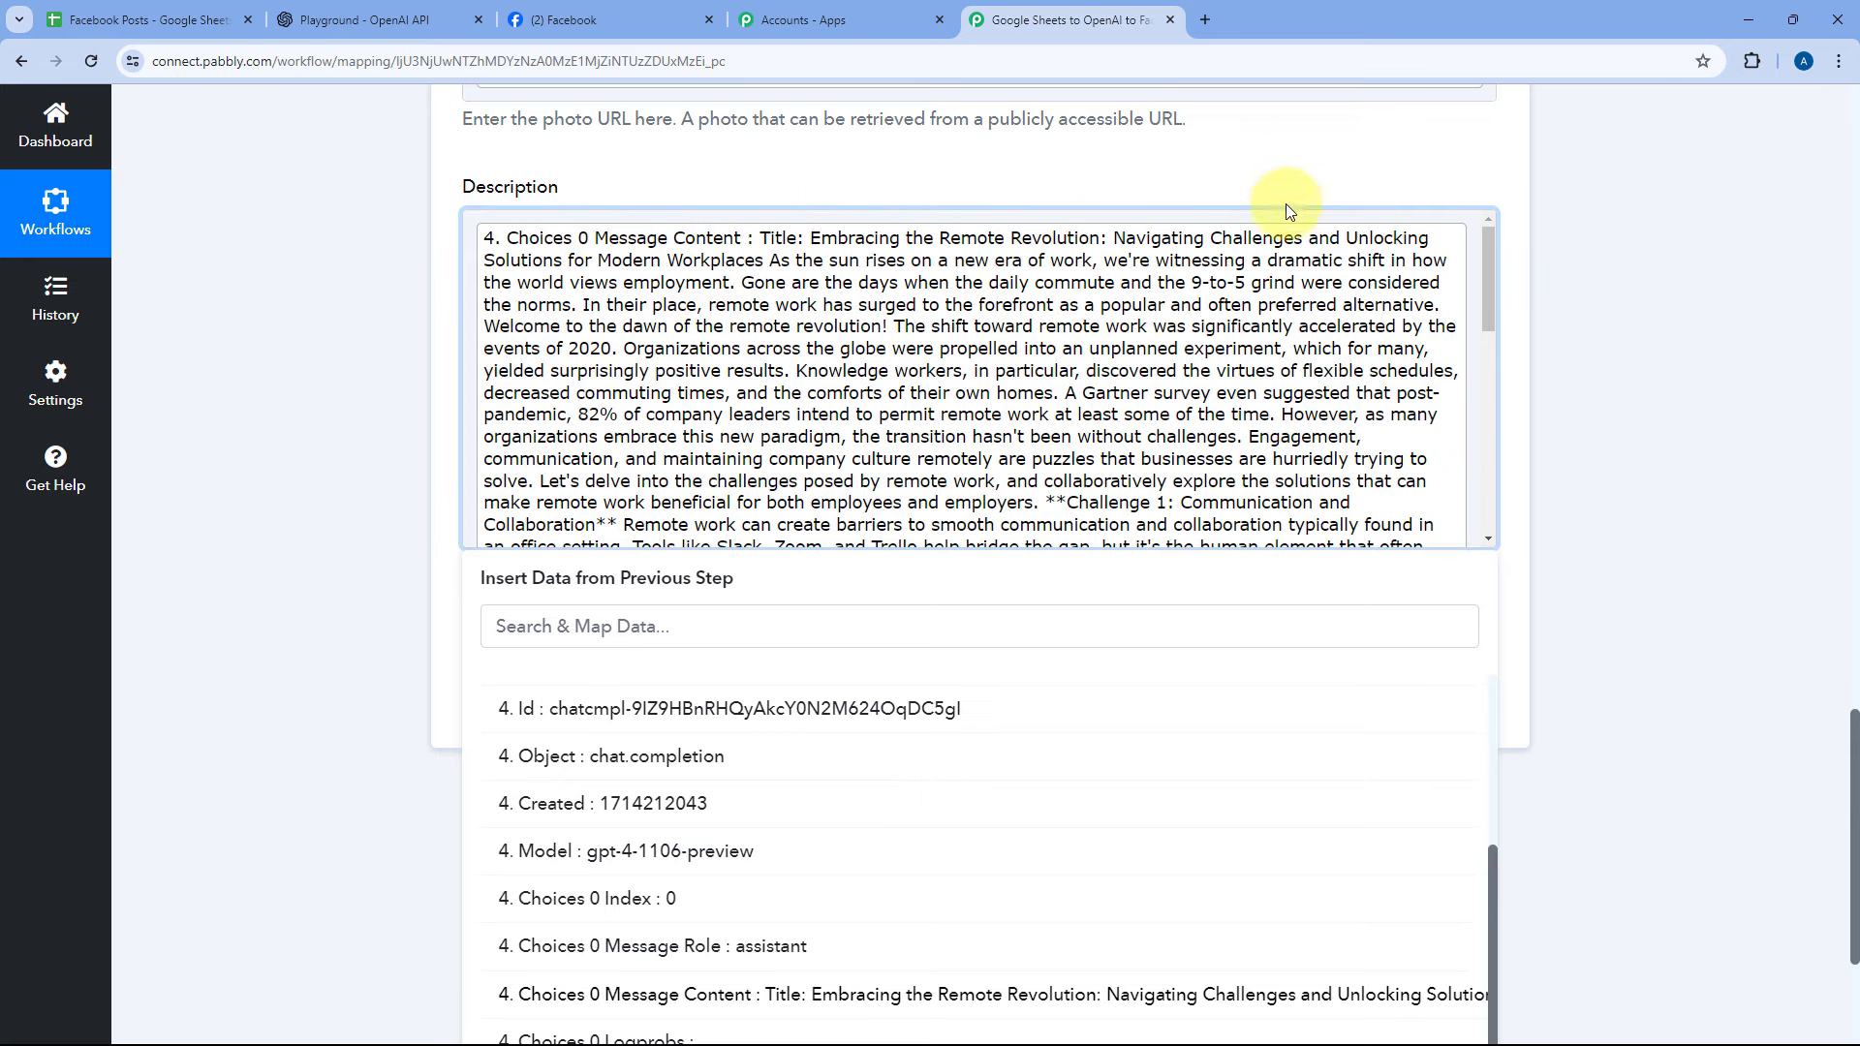
pyautogui.click(1053, 167)
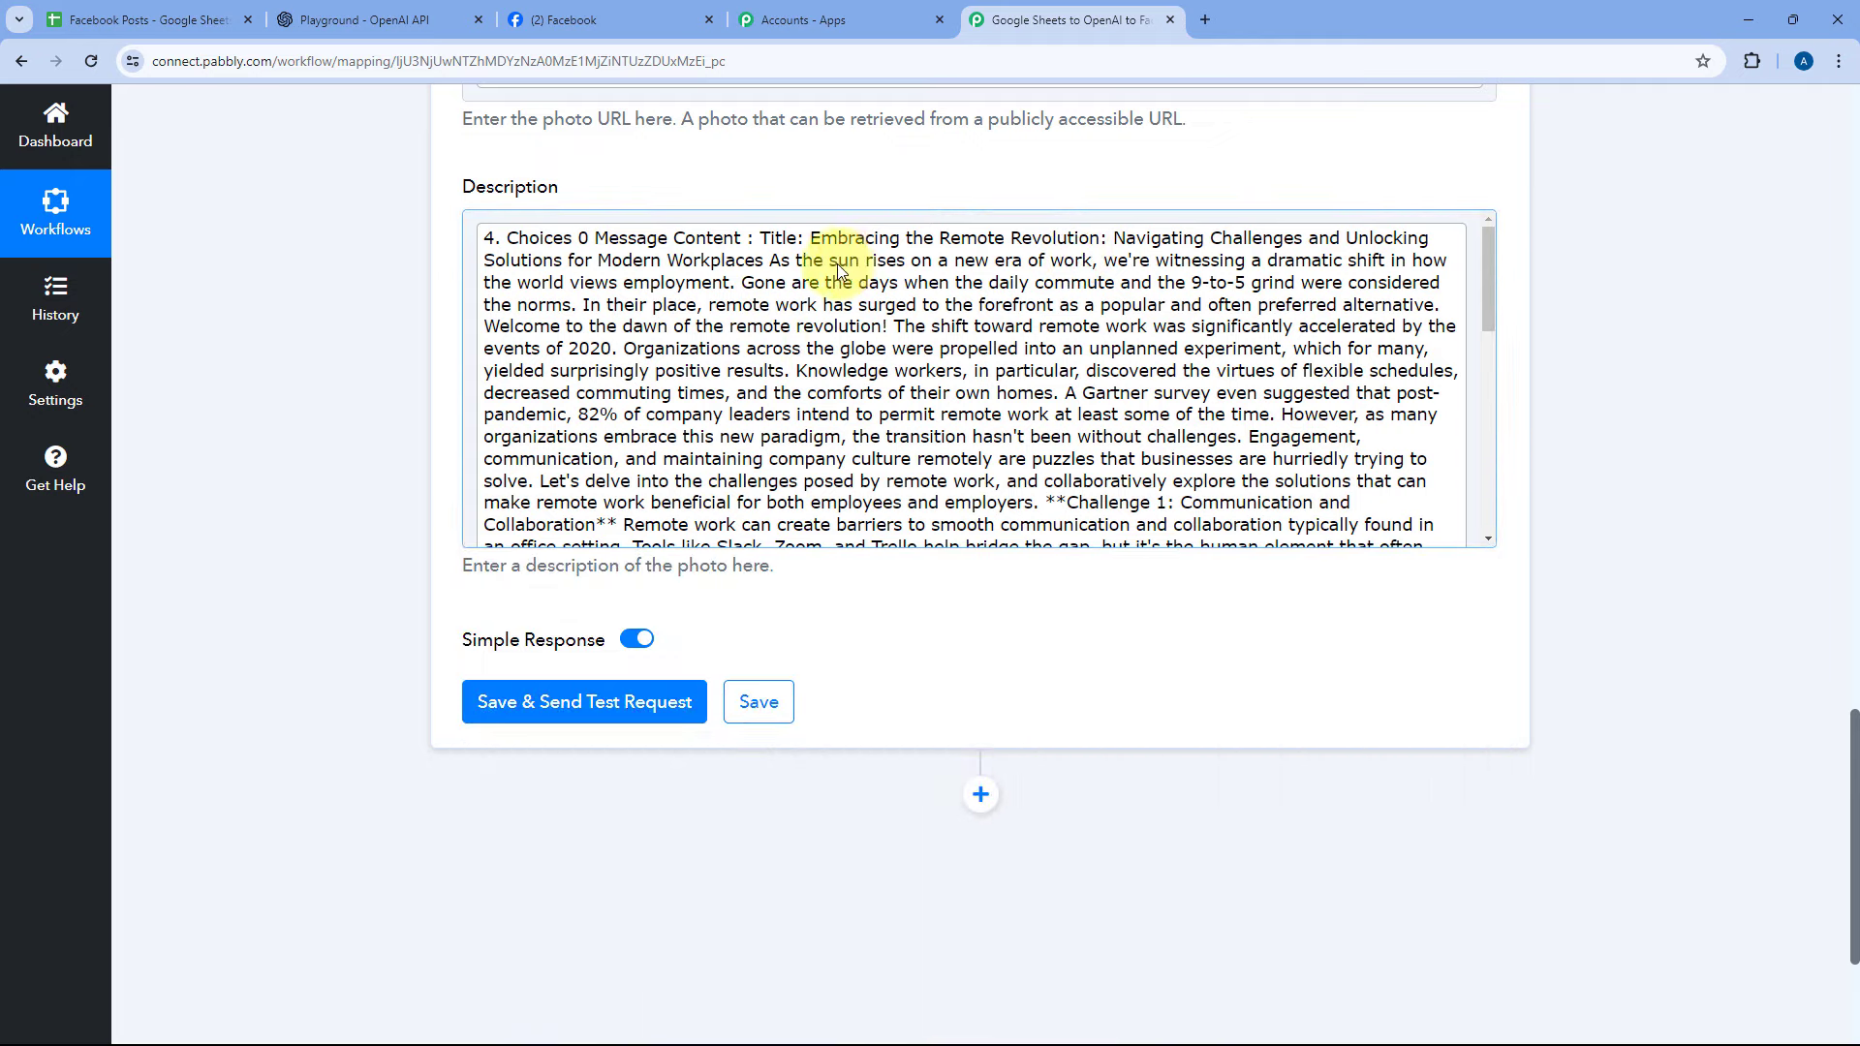
pyautogui.scroll(5, 789, 356)
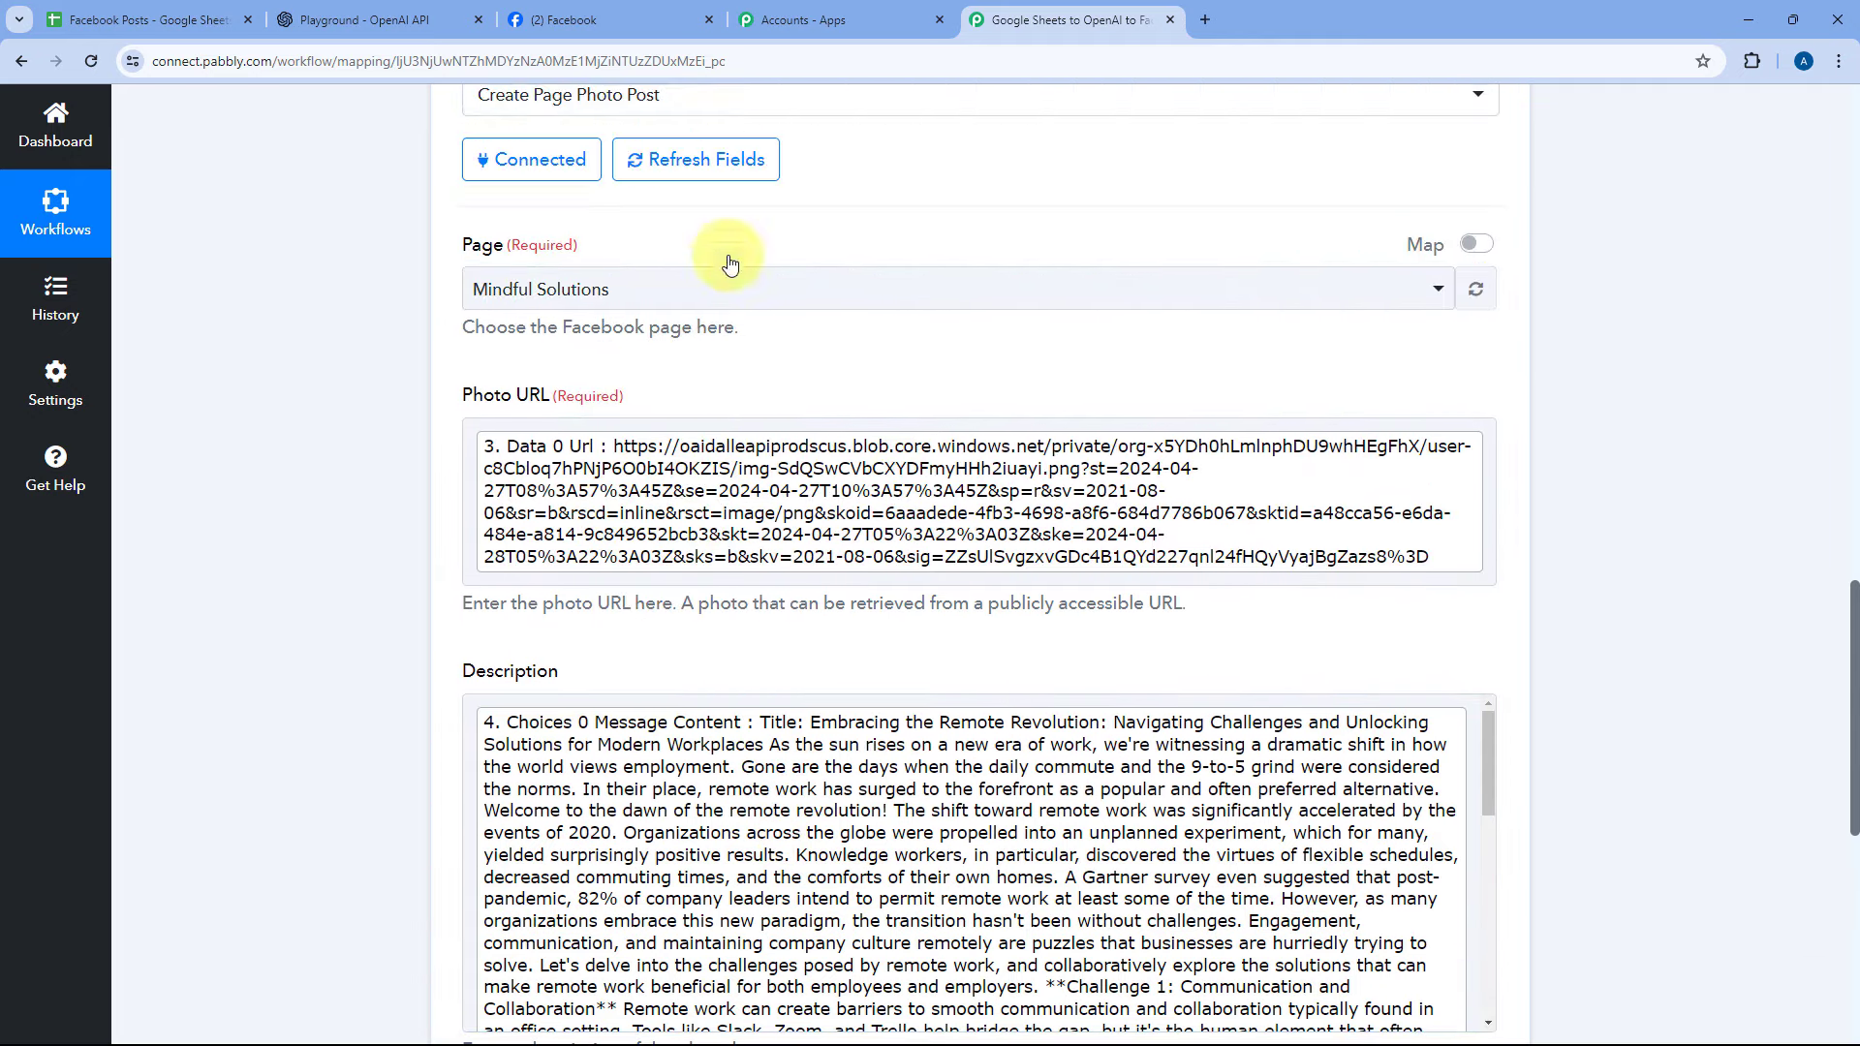
pyautogui.scroll(-2, 744, 300)
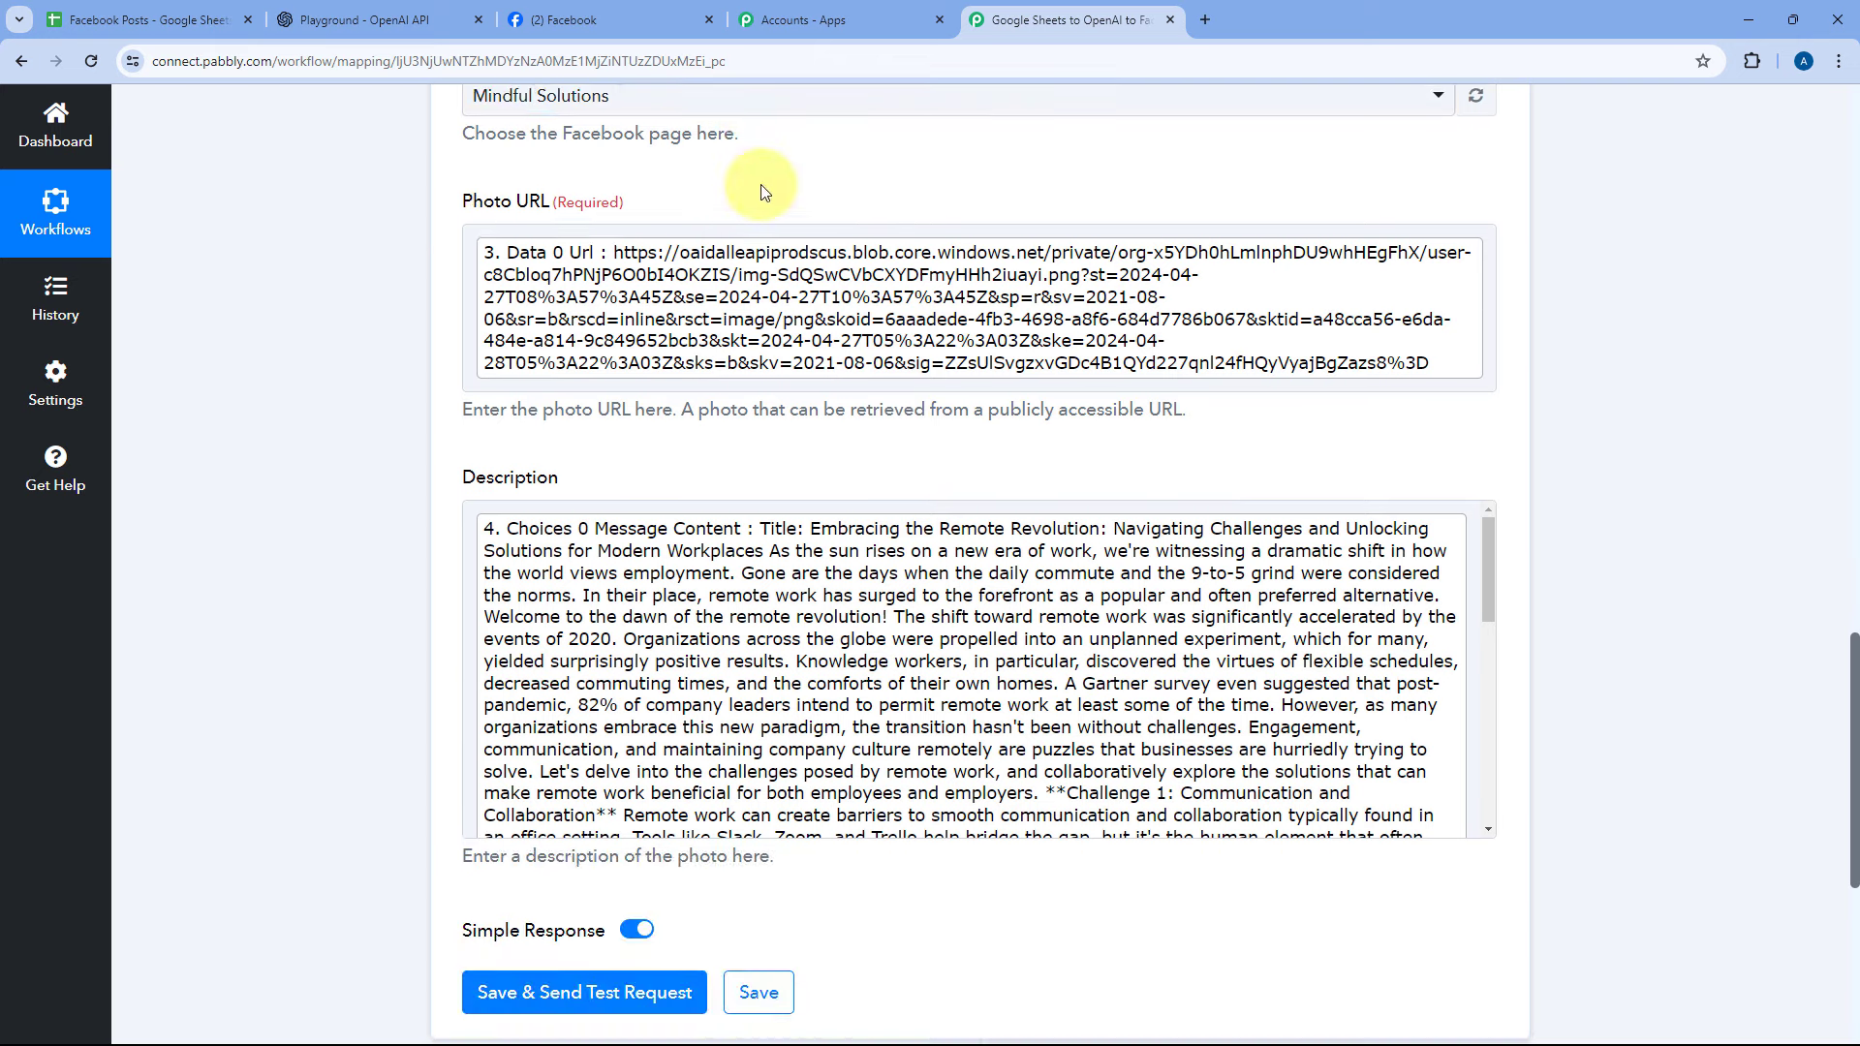
# - Save the Facebook photo post step with a test request and review the response against the mapped page, photo URL and description
pyautogui.scroll(-2, 727, 183)
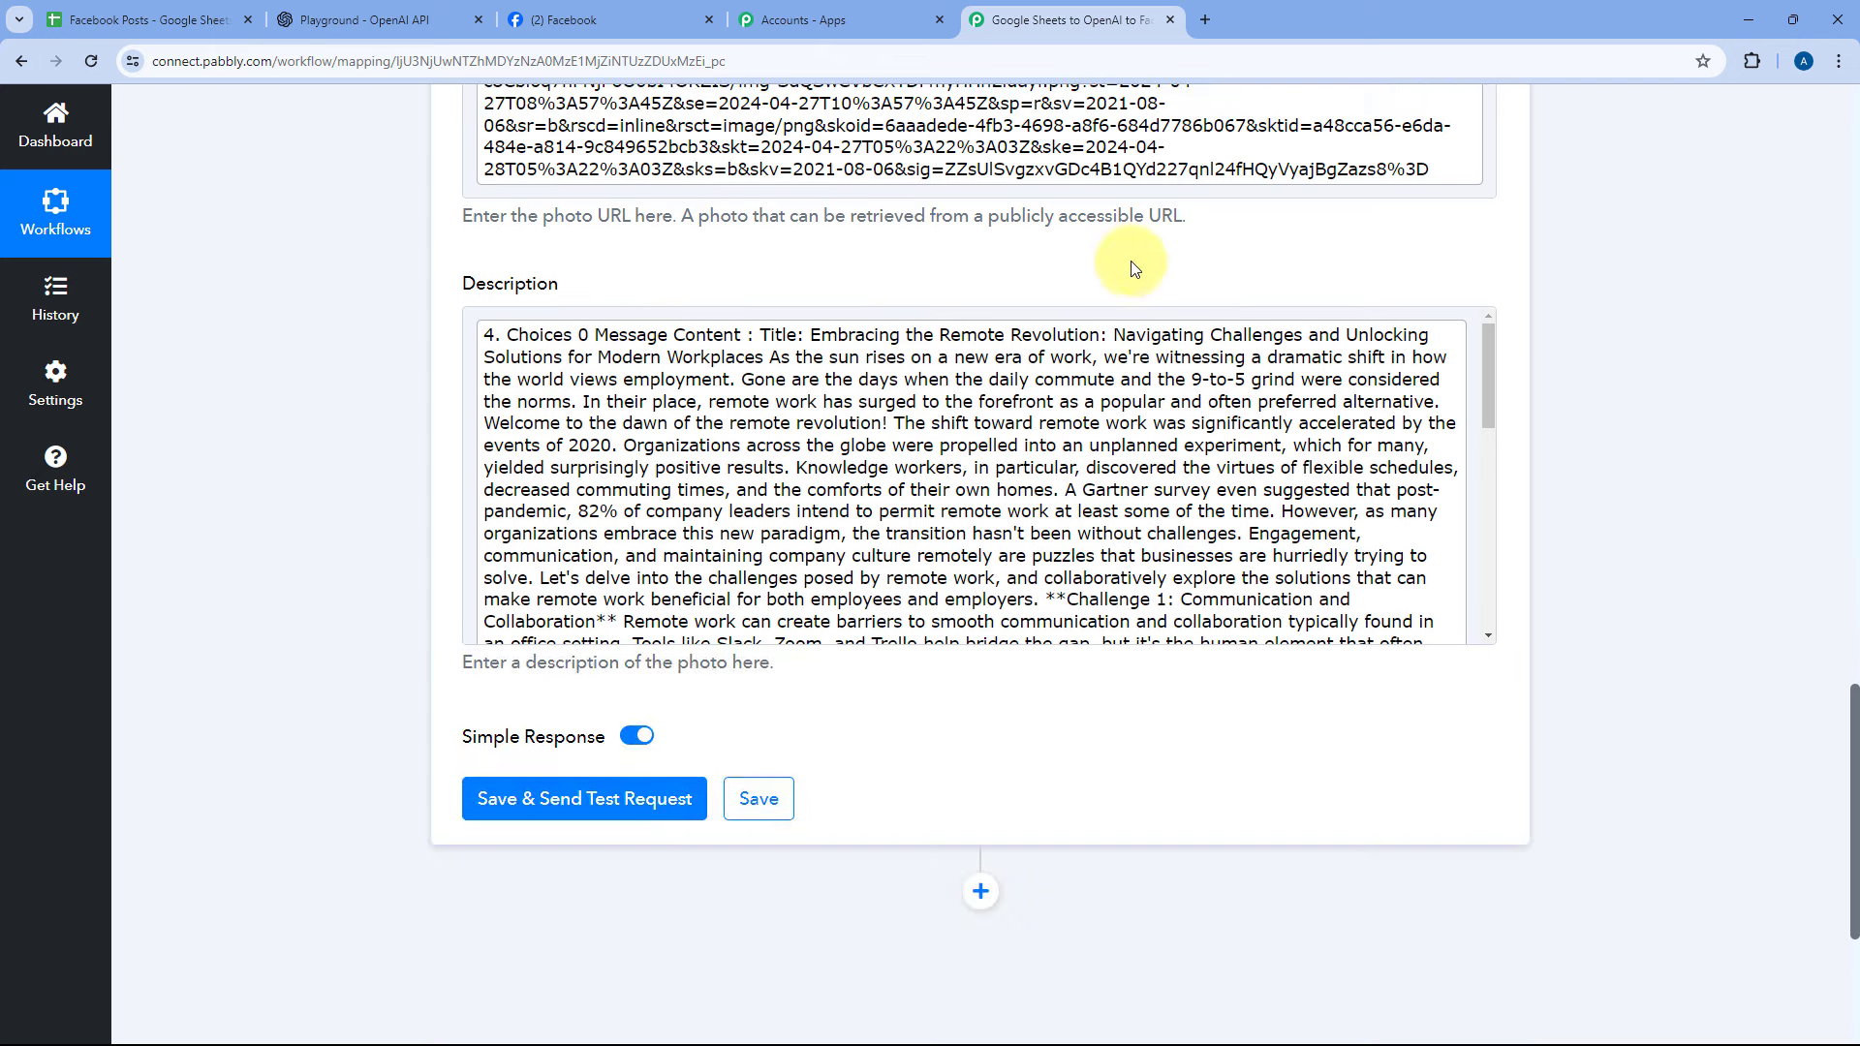
pyautogui.scroll(-2, 1085, 242)
pyautogui.scroll(-1, 1085, 242)
pyautogui.click(592, 507)
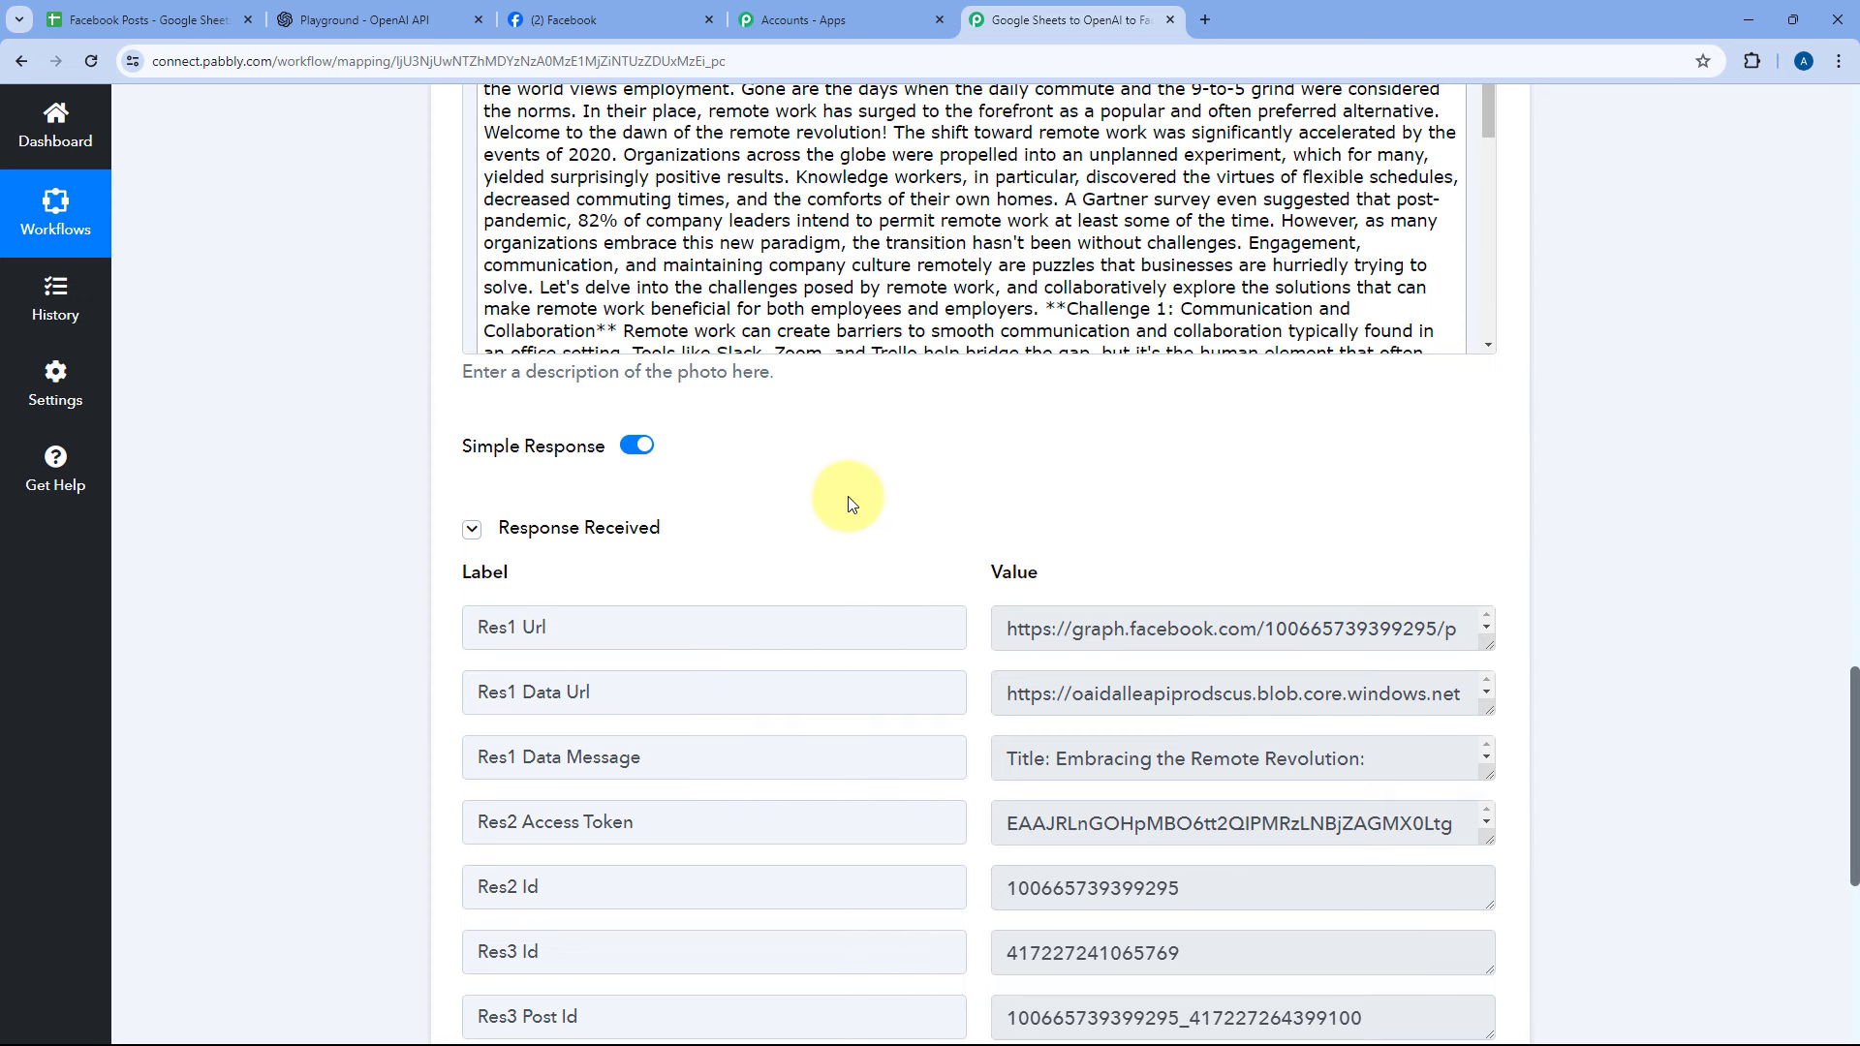
pyautogui.scroll(-2, 850, 474)
pyautogui.scroll(-1, 848, 449)
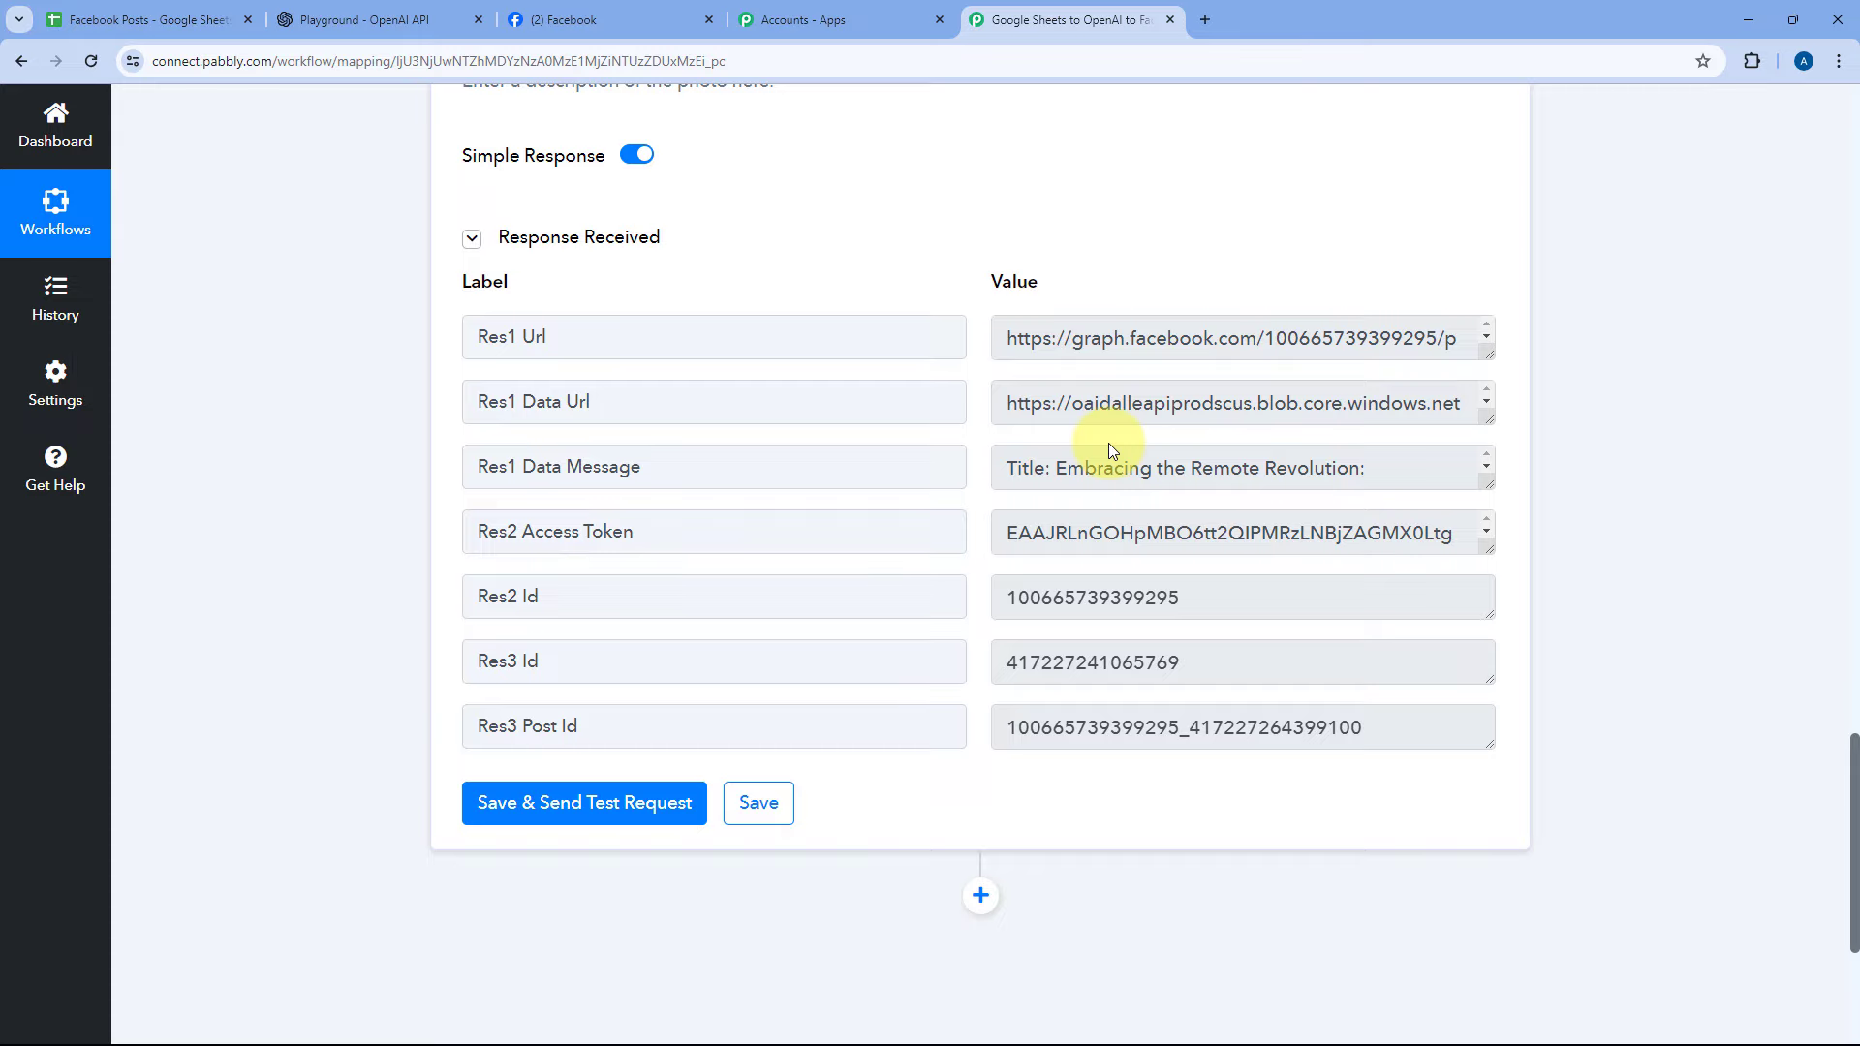
pyautogui.scroll(7, 955, 335)
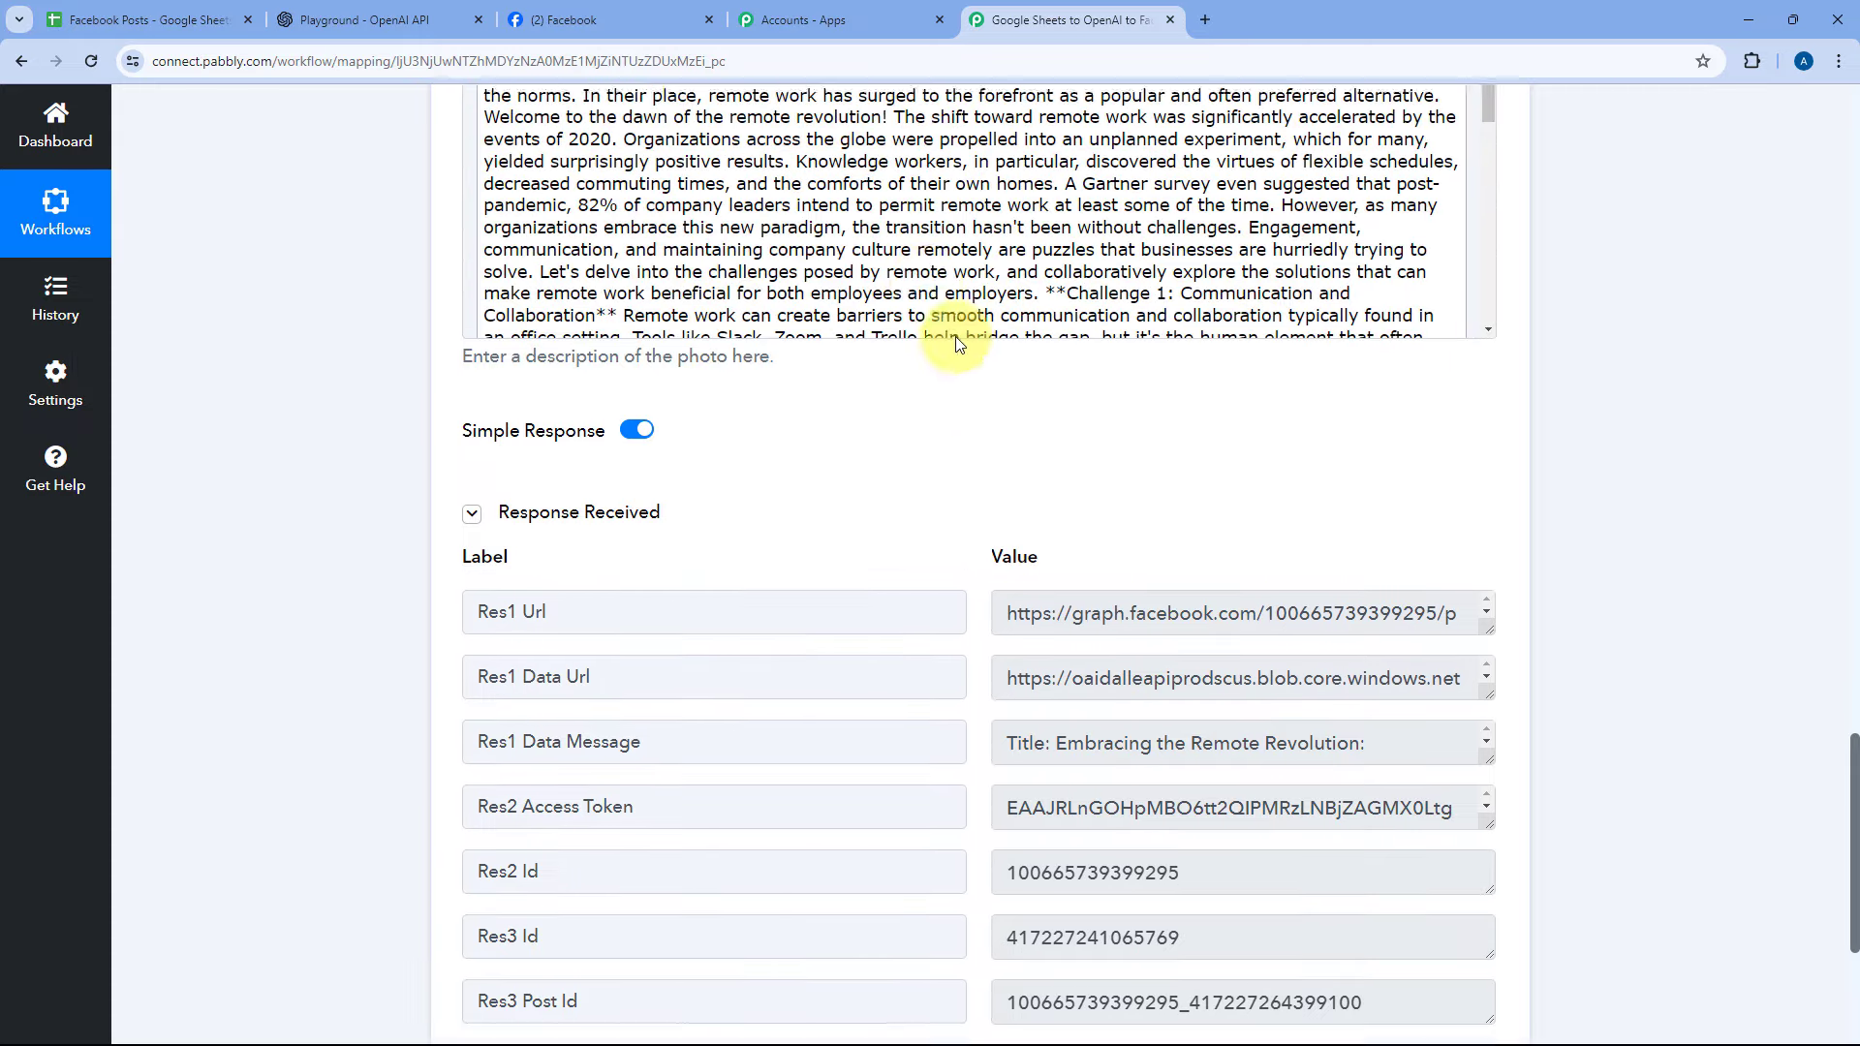
pyautogui.scroll(1, 927, 385)
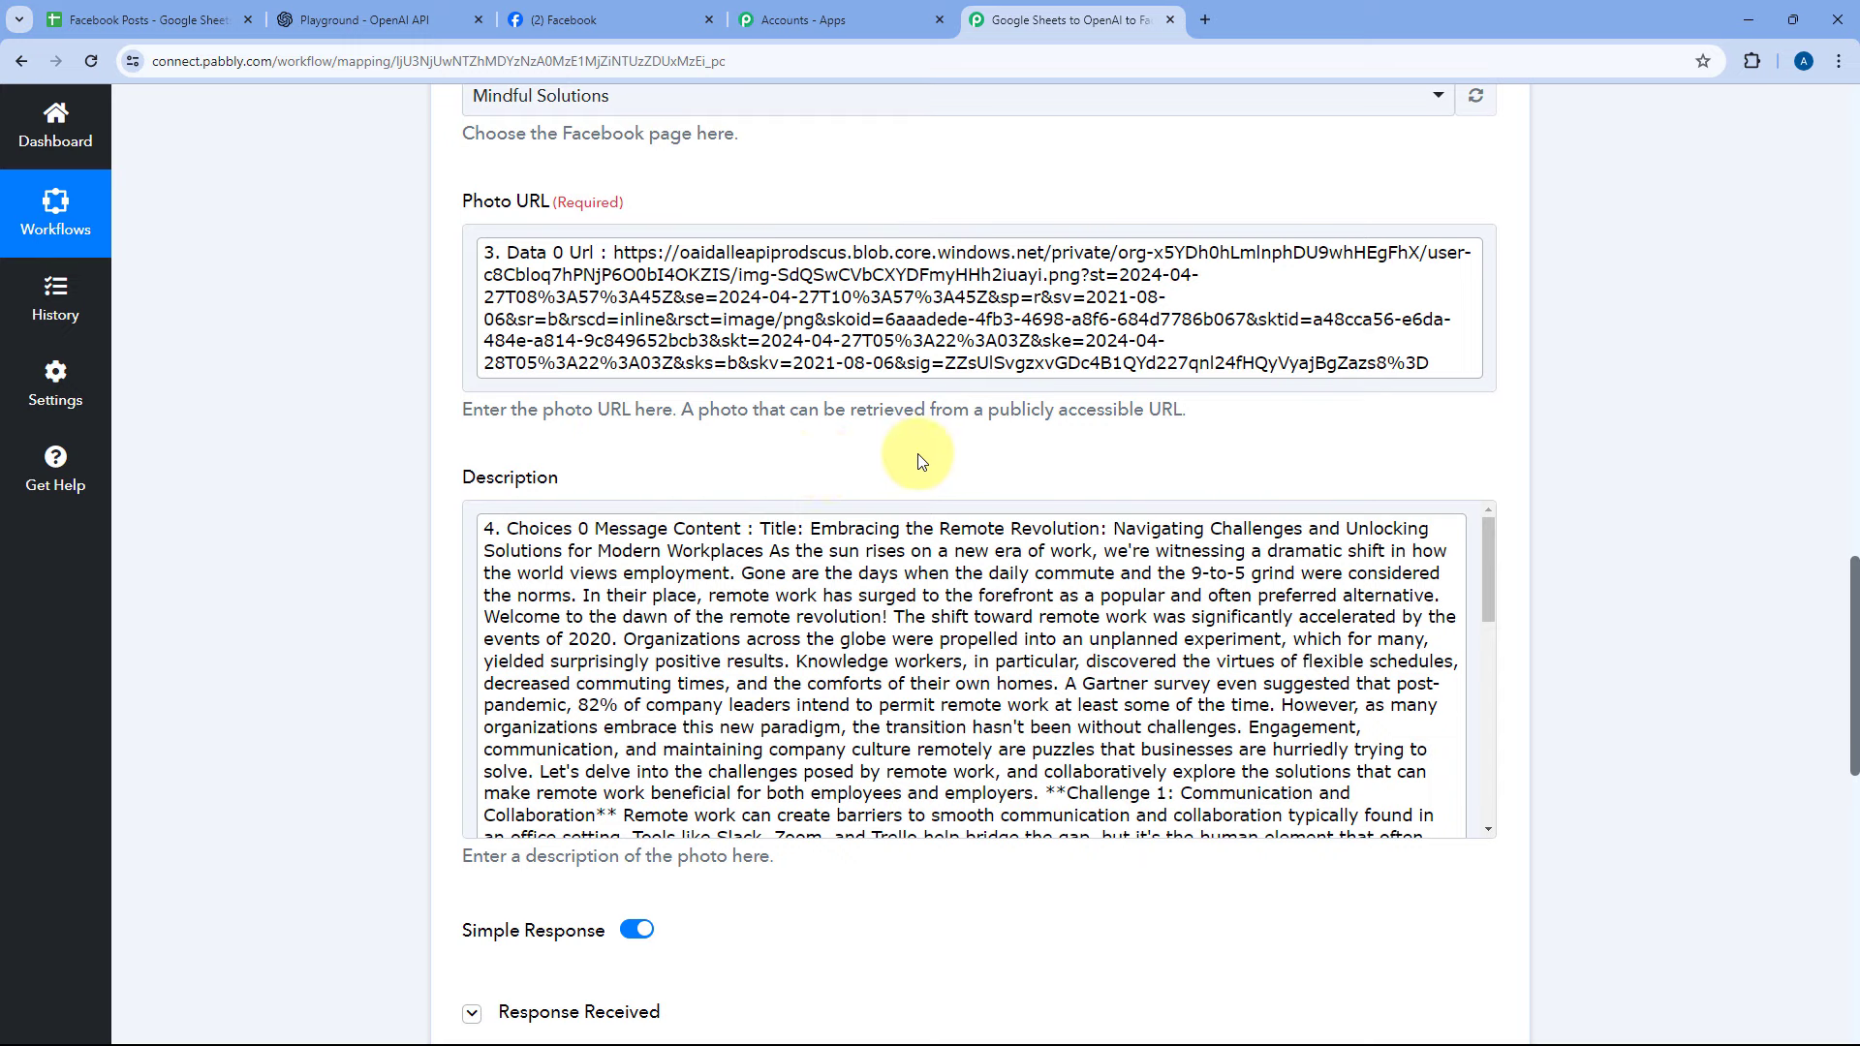
pyautogui.scroll(2, 917, 464)
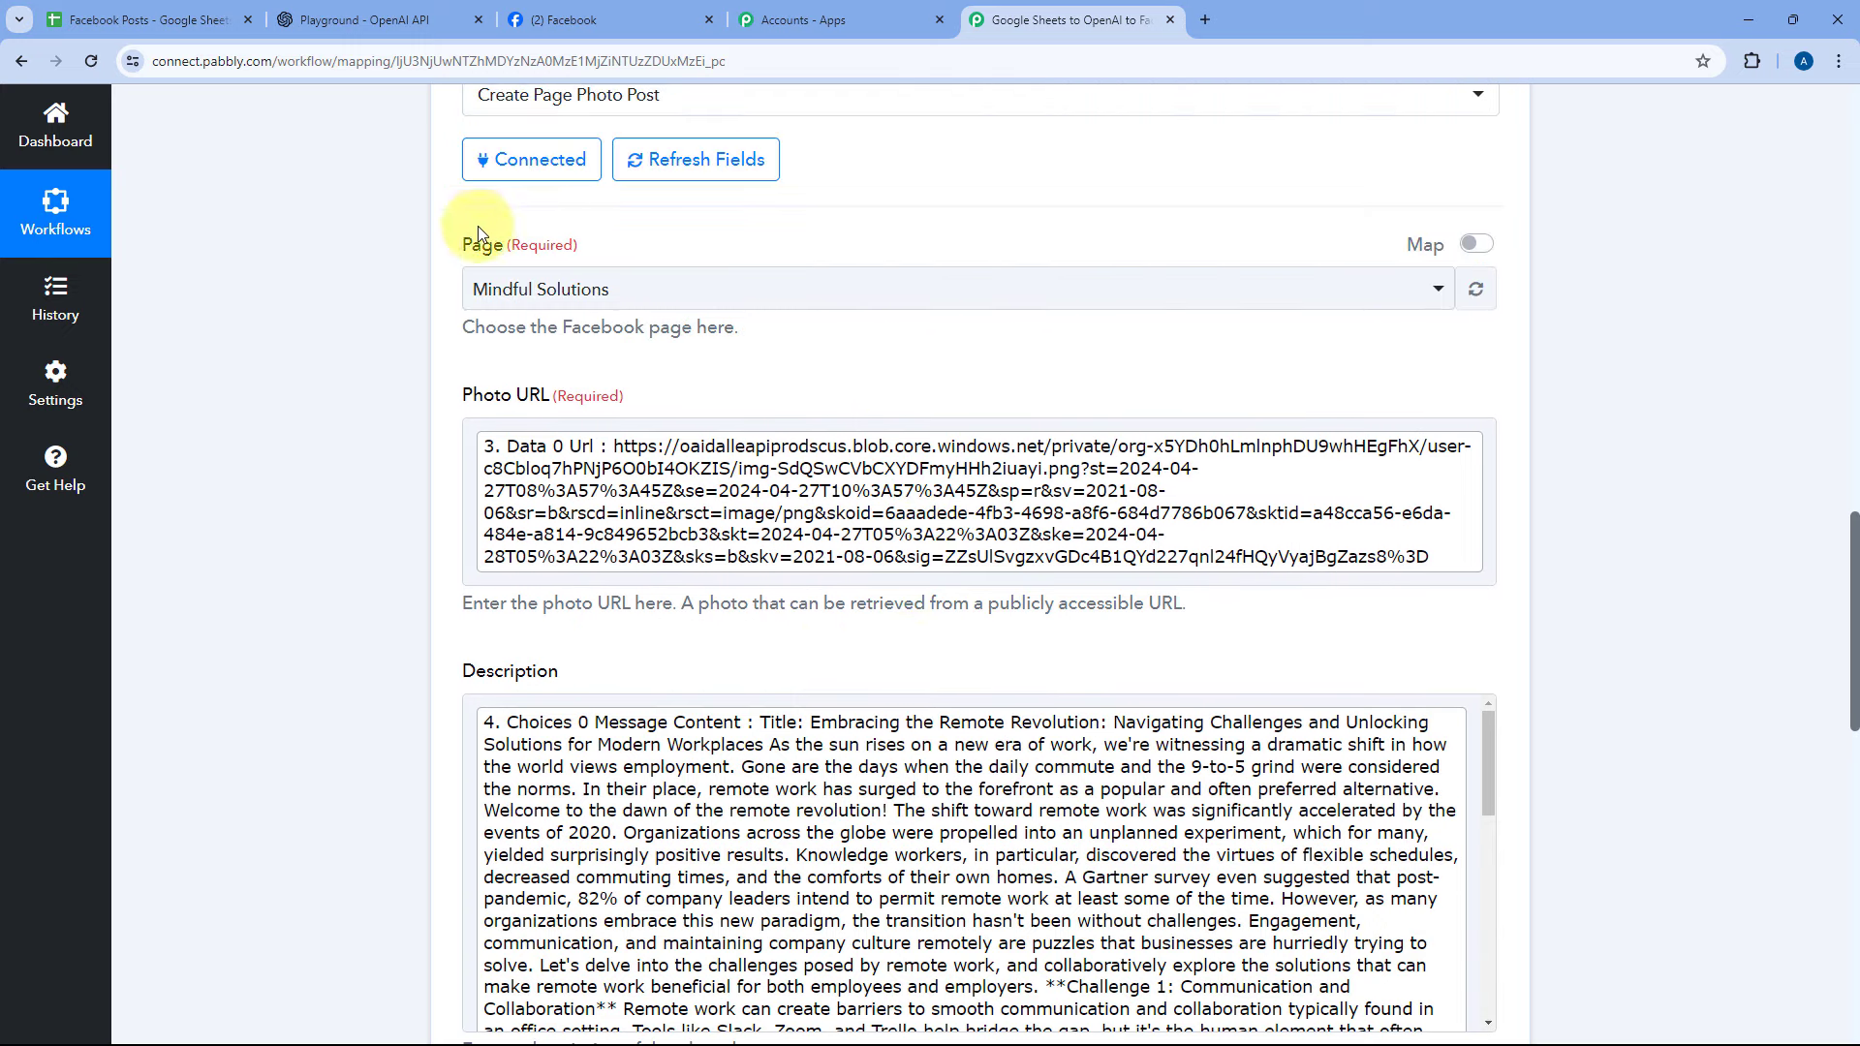
pyautogui.scroll(-1, 752, 386)
pyautogui.scroll(-2, 752, 379)
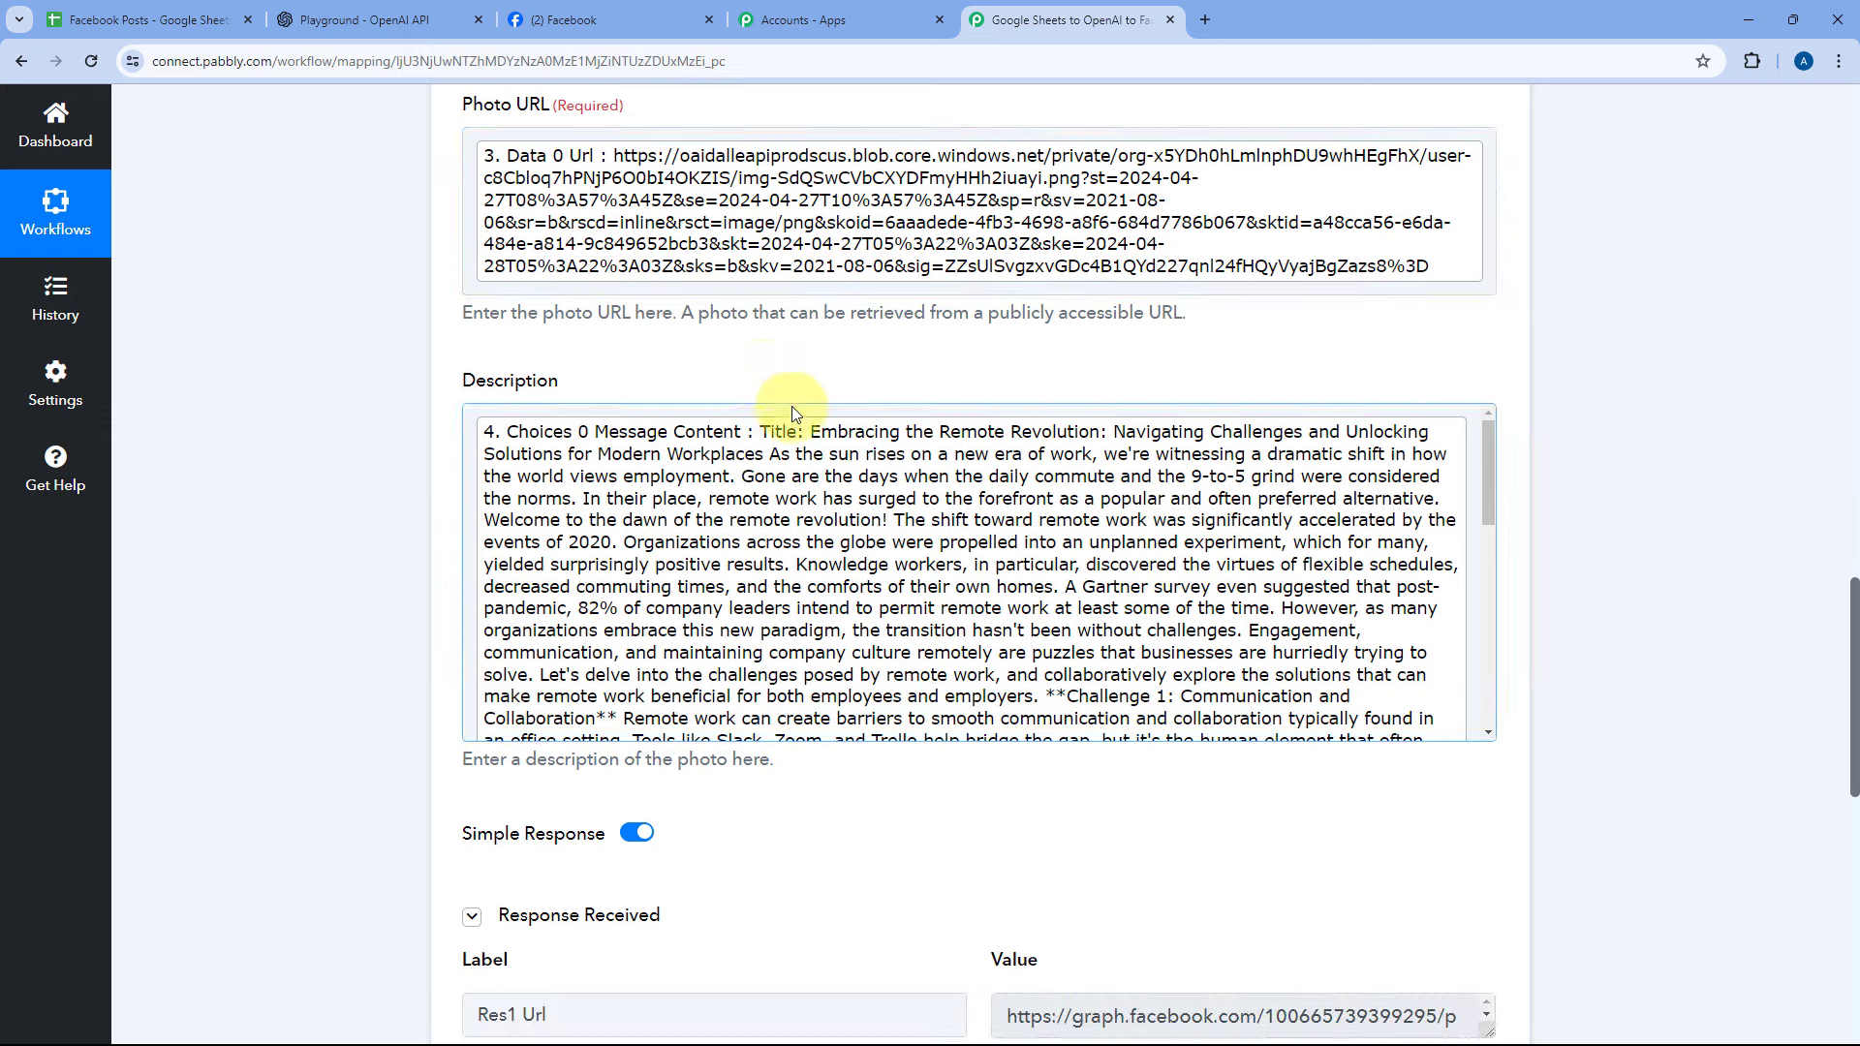
# - Switch to the Mindful Solutions Facebook page, reload it, and read the newest post's full text and check its image
pyautogui.click(612, 30)
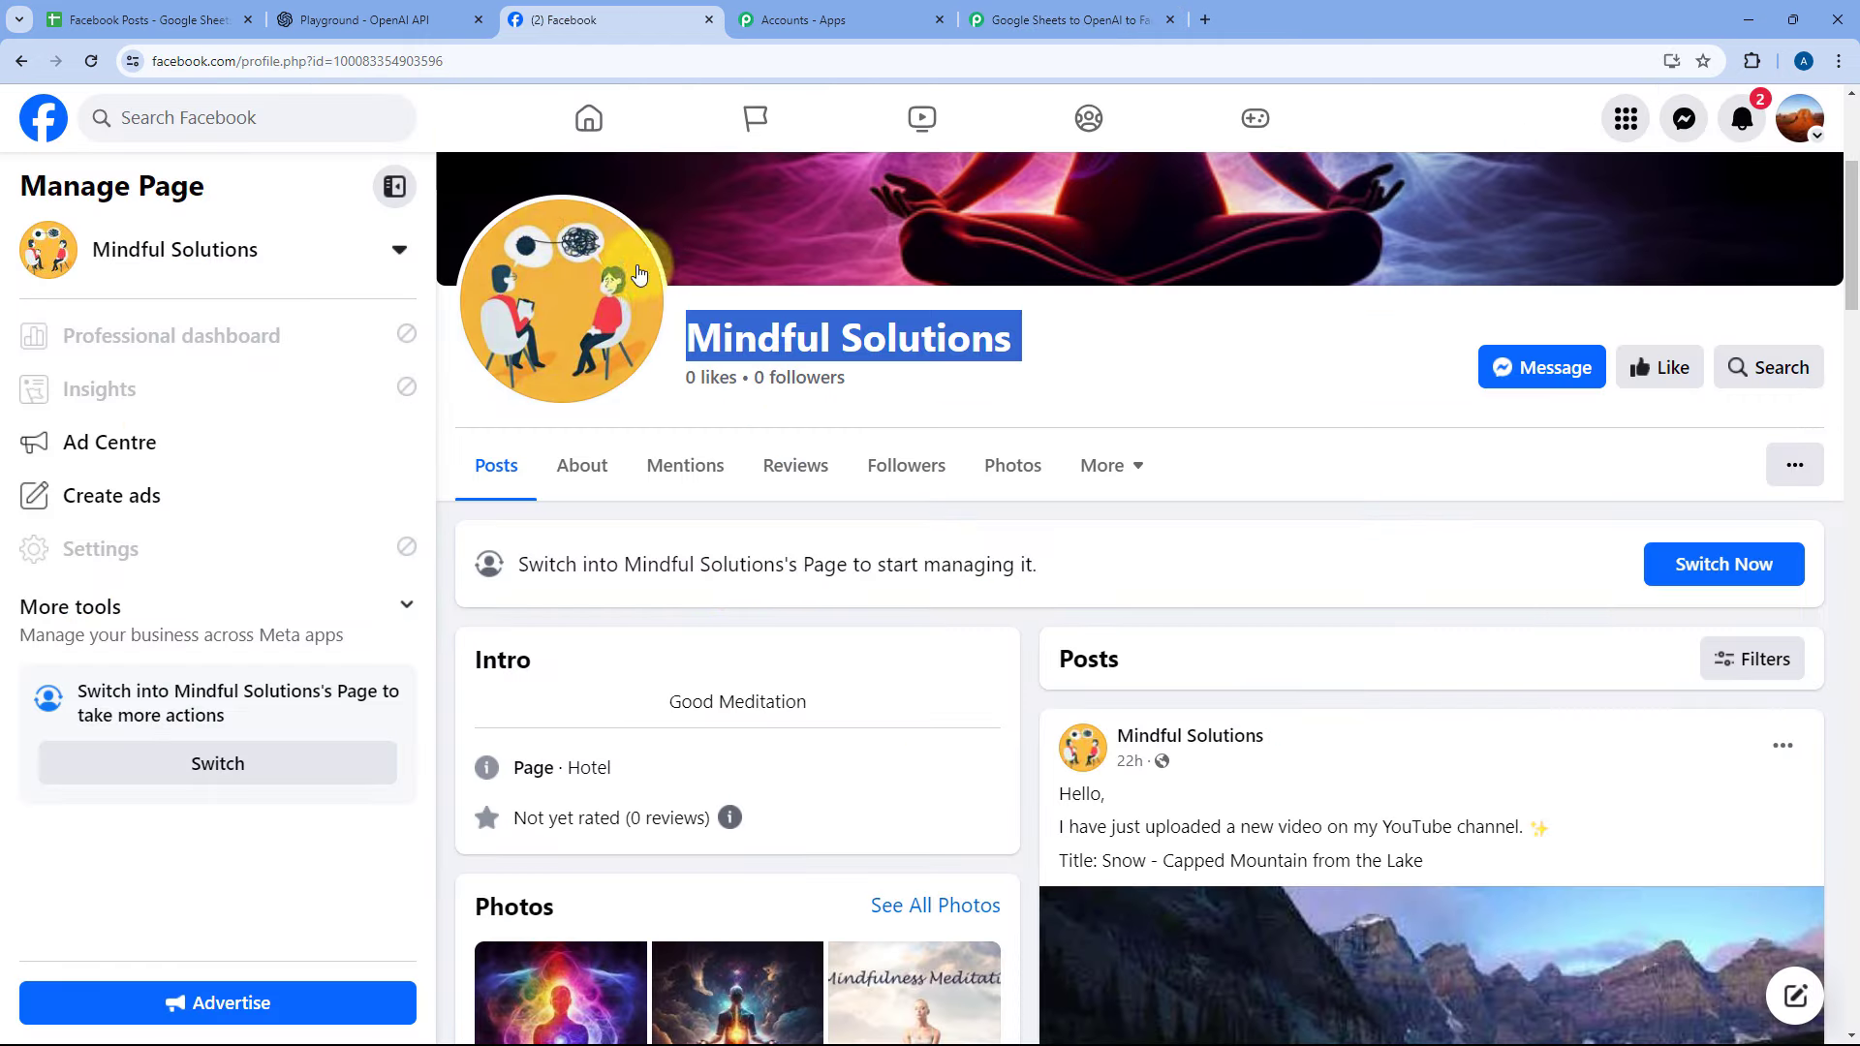
pyautogui.click(90, 58)
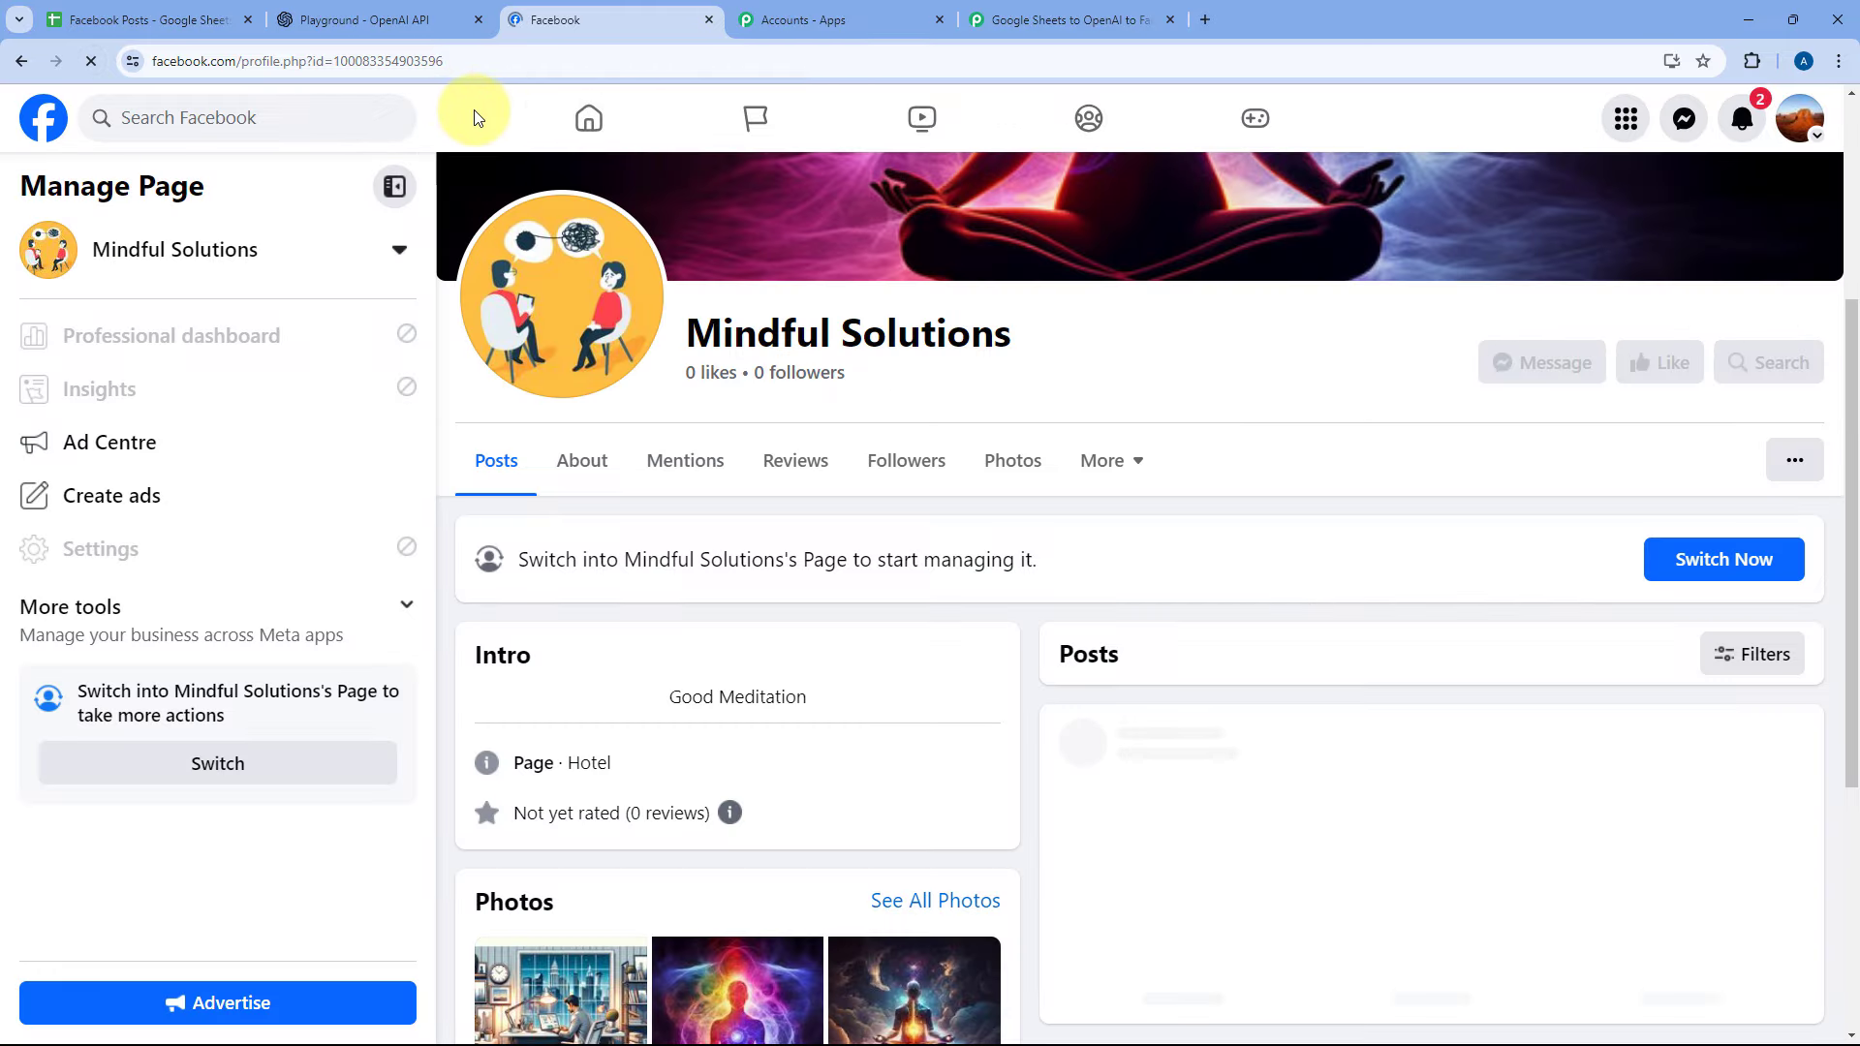
pyautogui.scroll(-3, 988, 407)
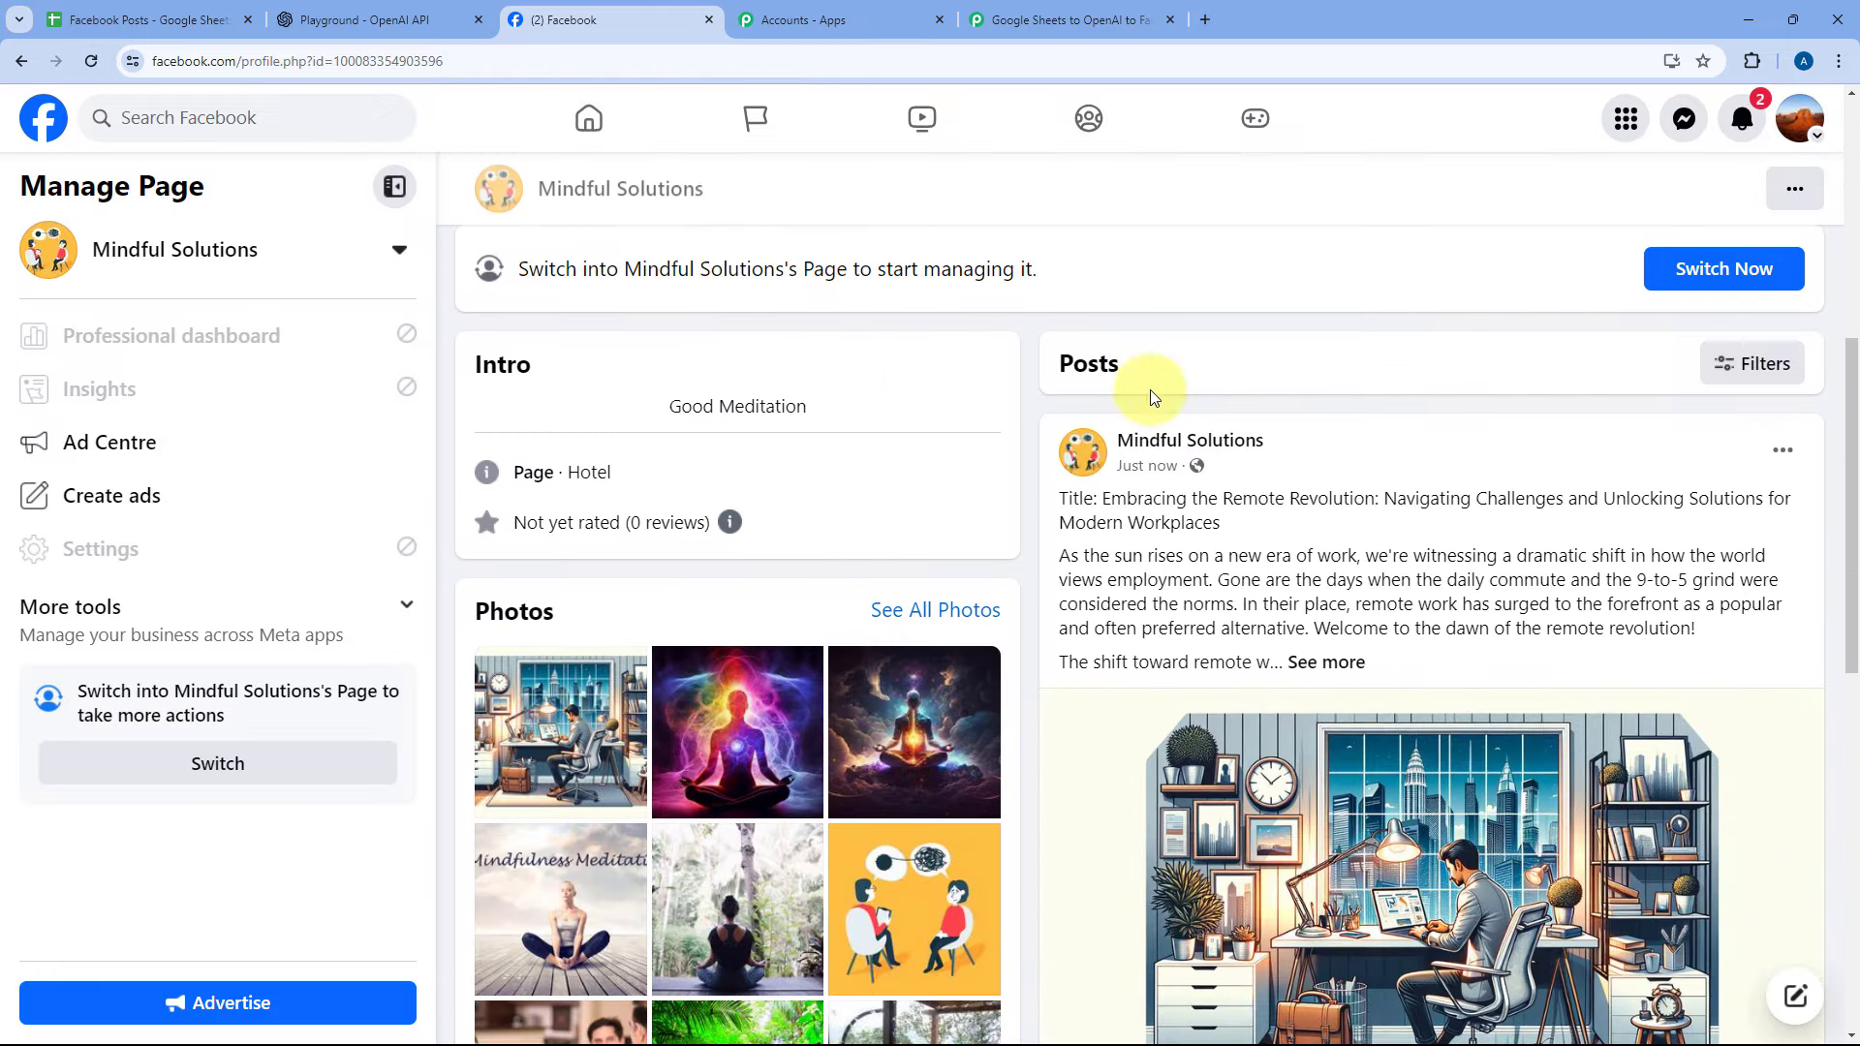
pyautogui.click(1326, 663)
pyautogui.scroll(-1, 1327, 663)
pyautogui.scroll(-17, 1280, 516)
pyautogui.moveTo(1156, 410); pyautogui.dragTo(1403, 427)
pyautogui.click(1410, 430)
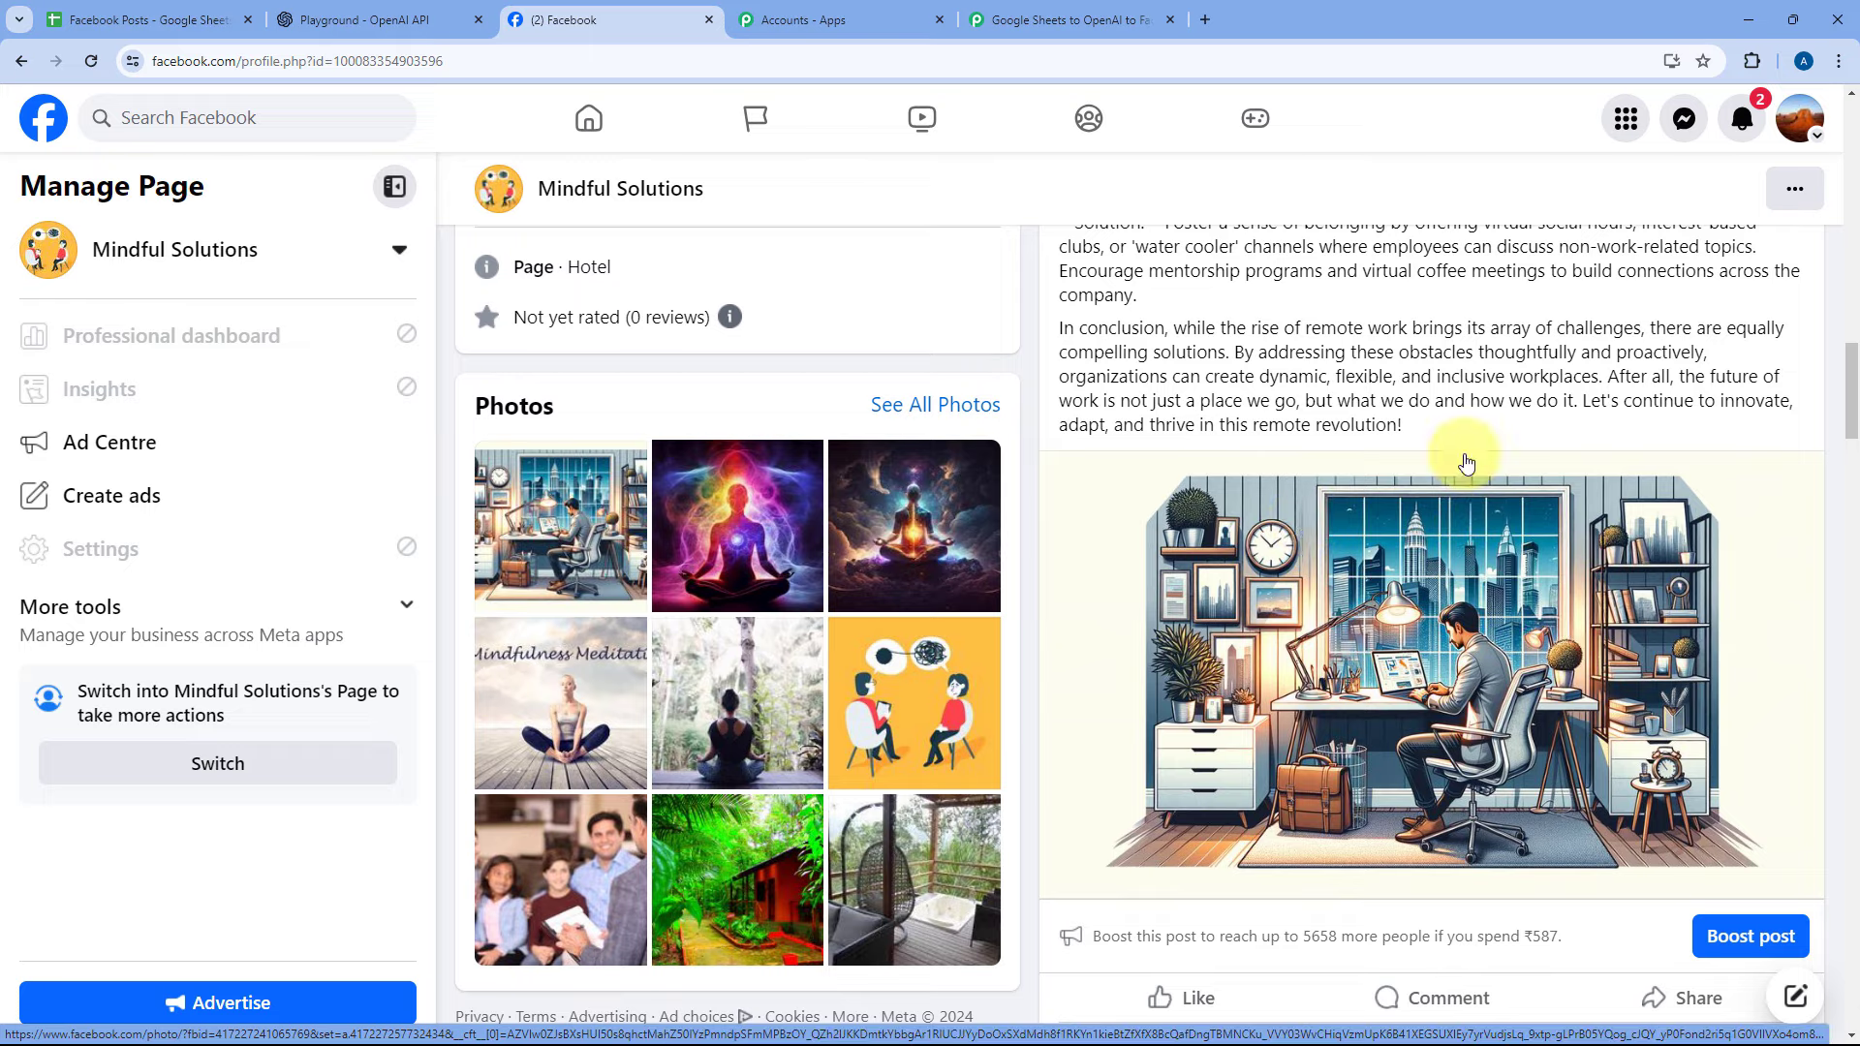
# - Return to the Pabbly Connect workflow and collapse the Facebook Pages photo post step
pyautogui.click(969, 12)
pyautogui.scroll(8, 1036, 442)
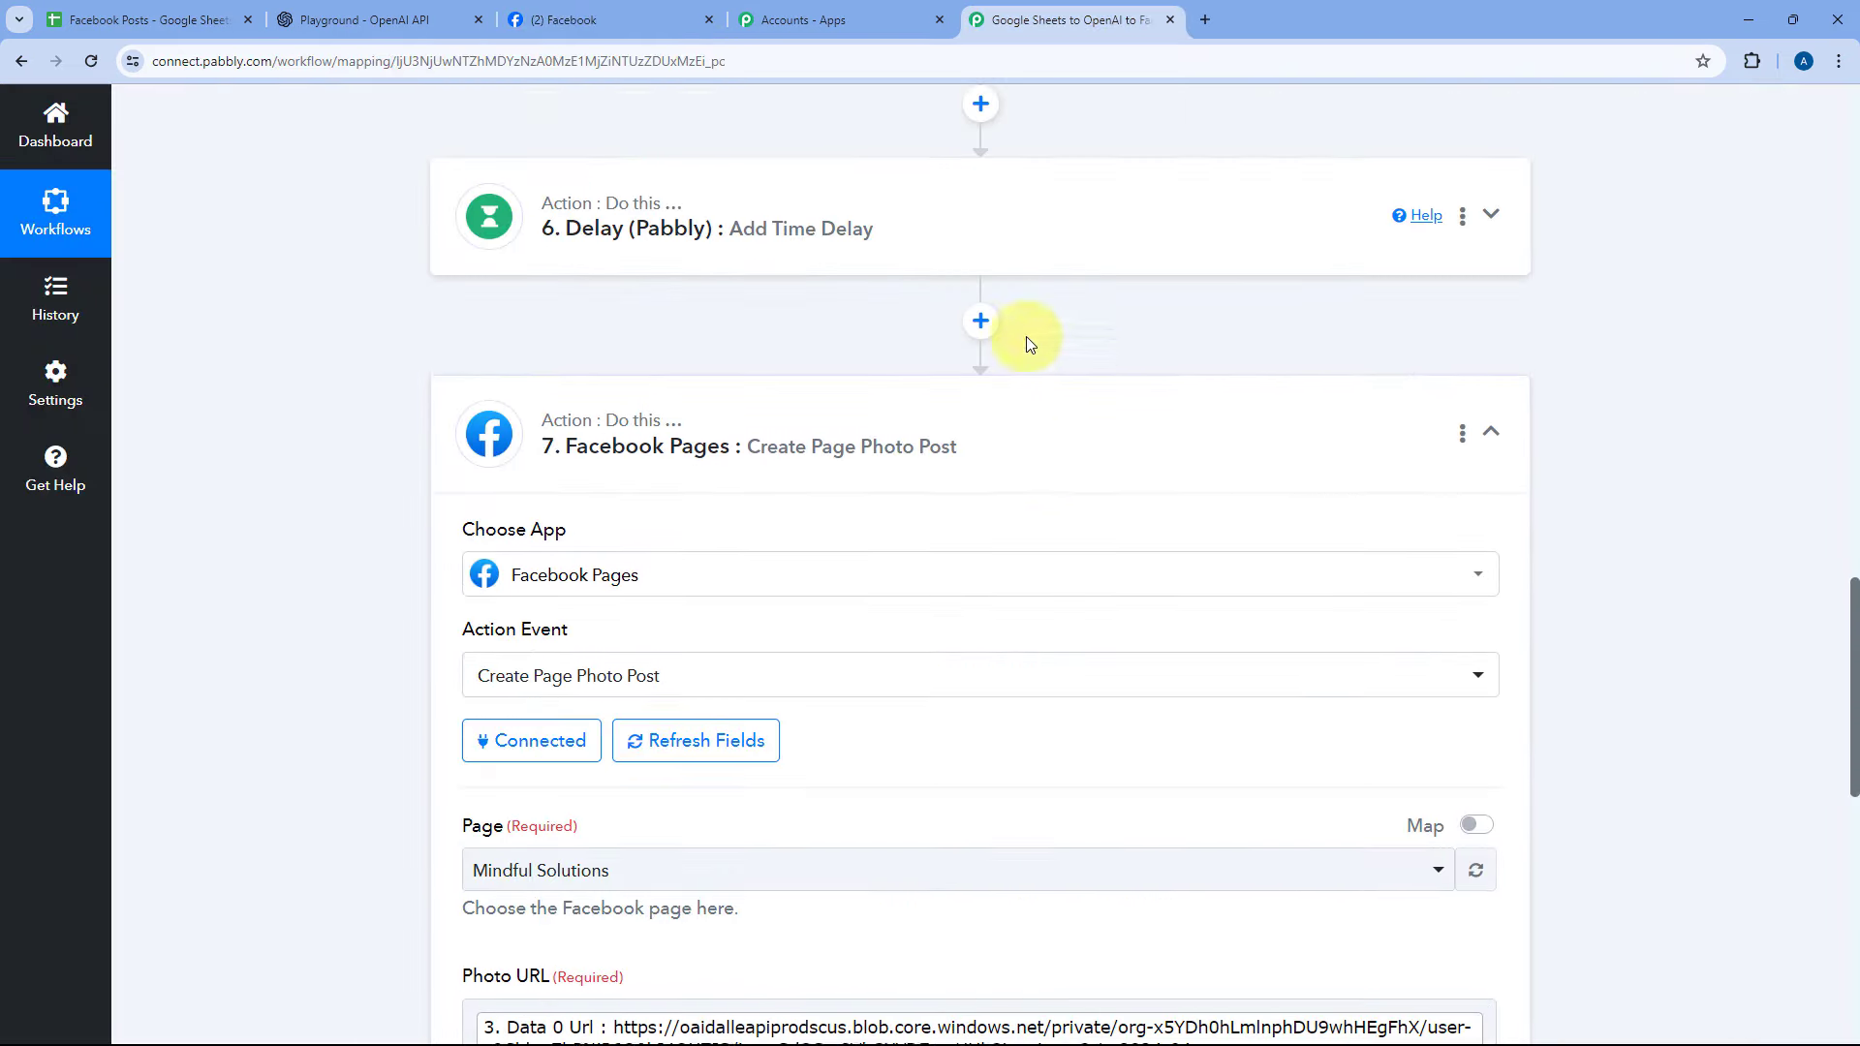
pyautogui.click(1036, 441)
pyautogui.scroll(10, 1104, 349)
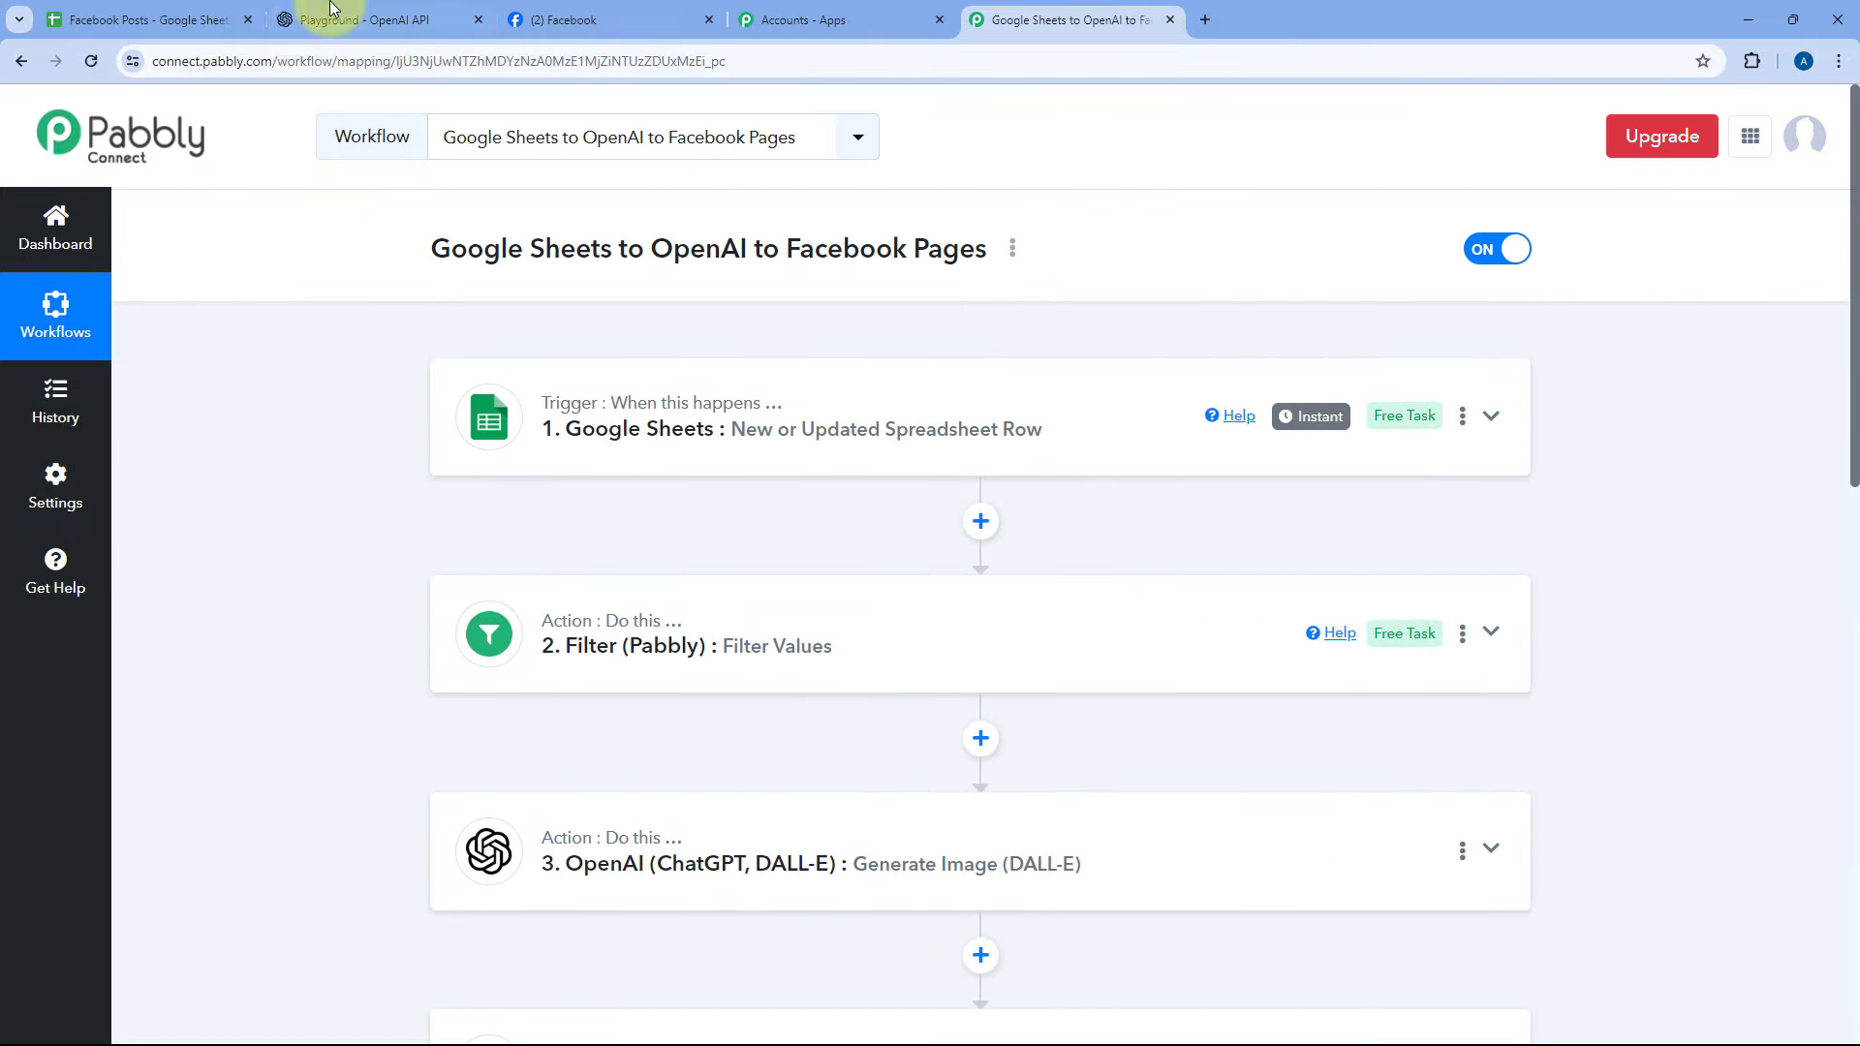
pyautogui.click(193, 10)
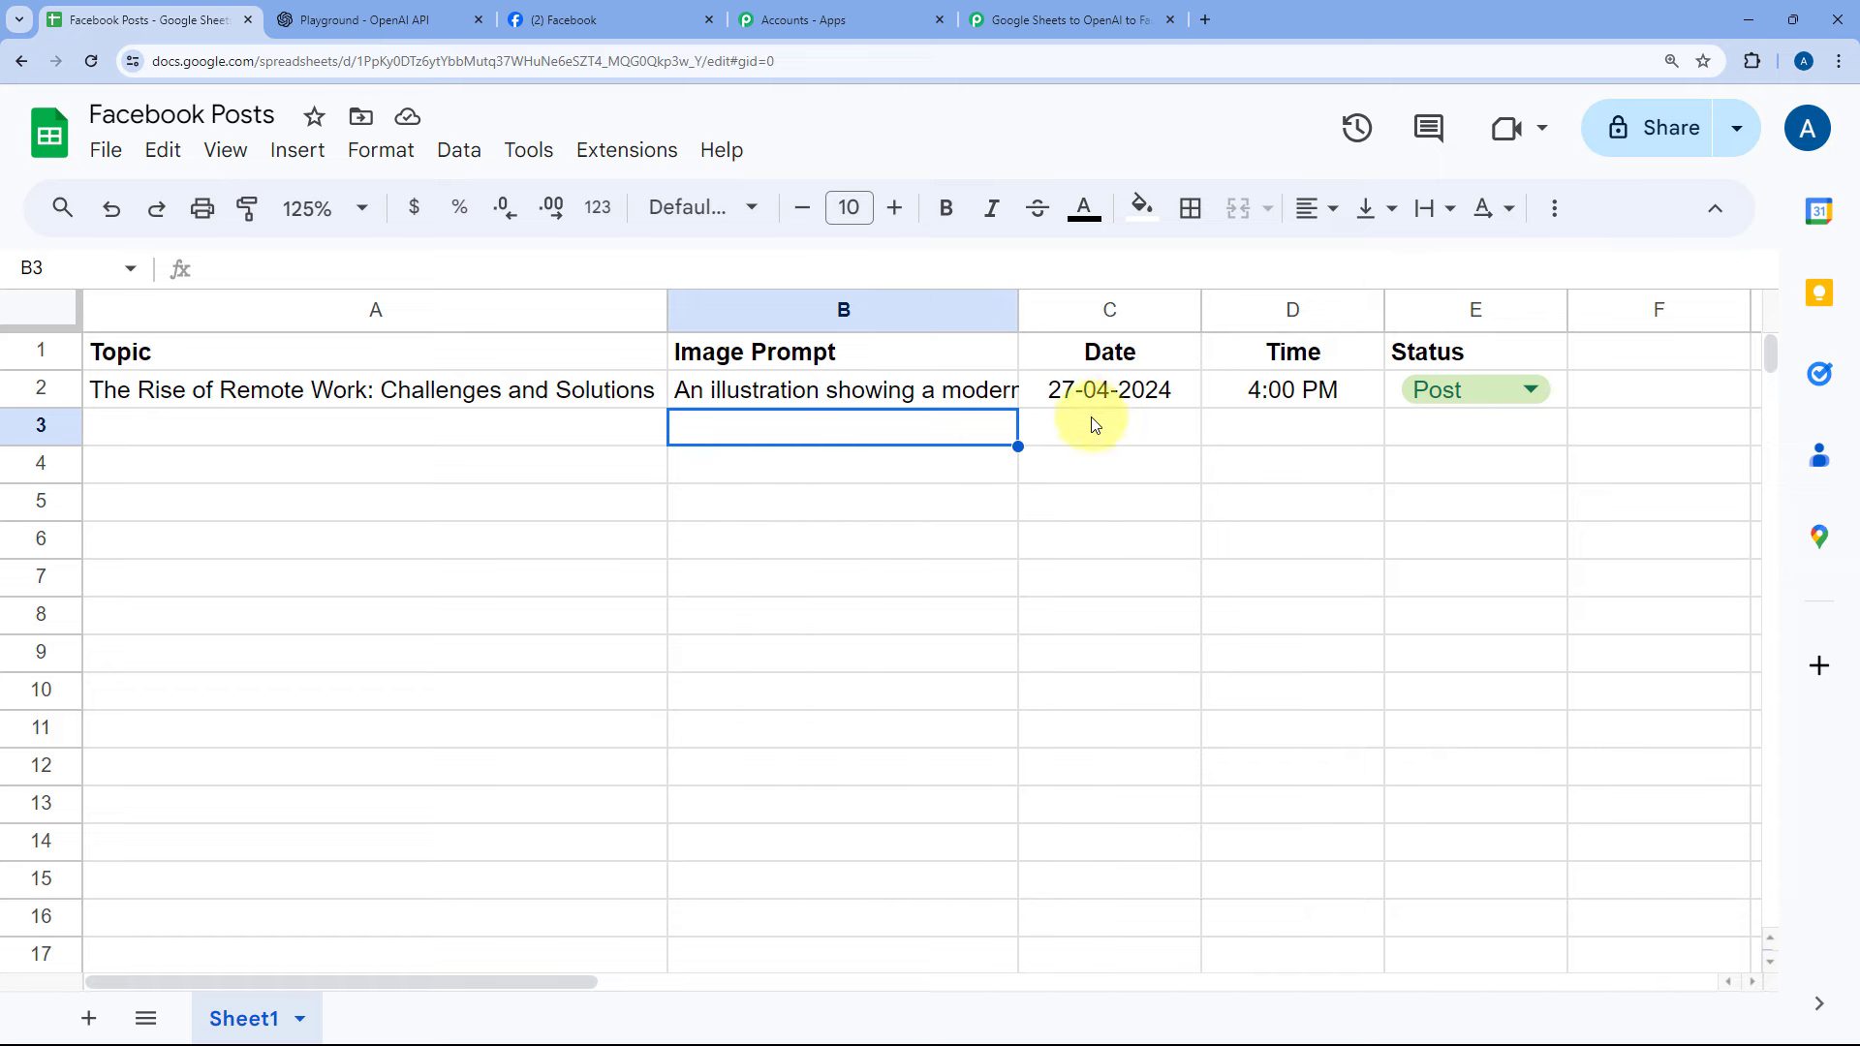
pyautogui.moveTo(1090, 431); pyautogui.dragTo(1288, 434)
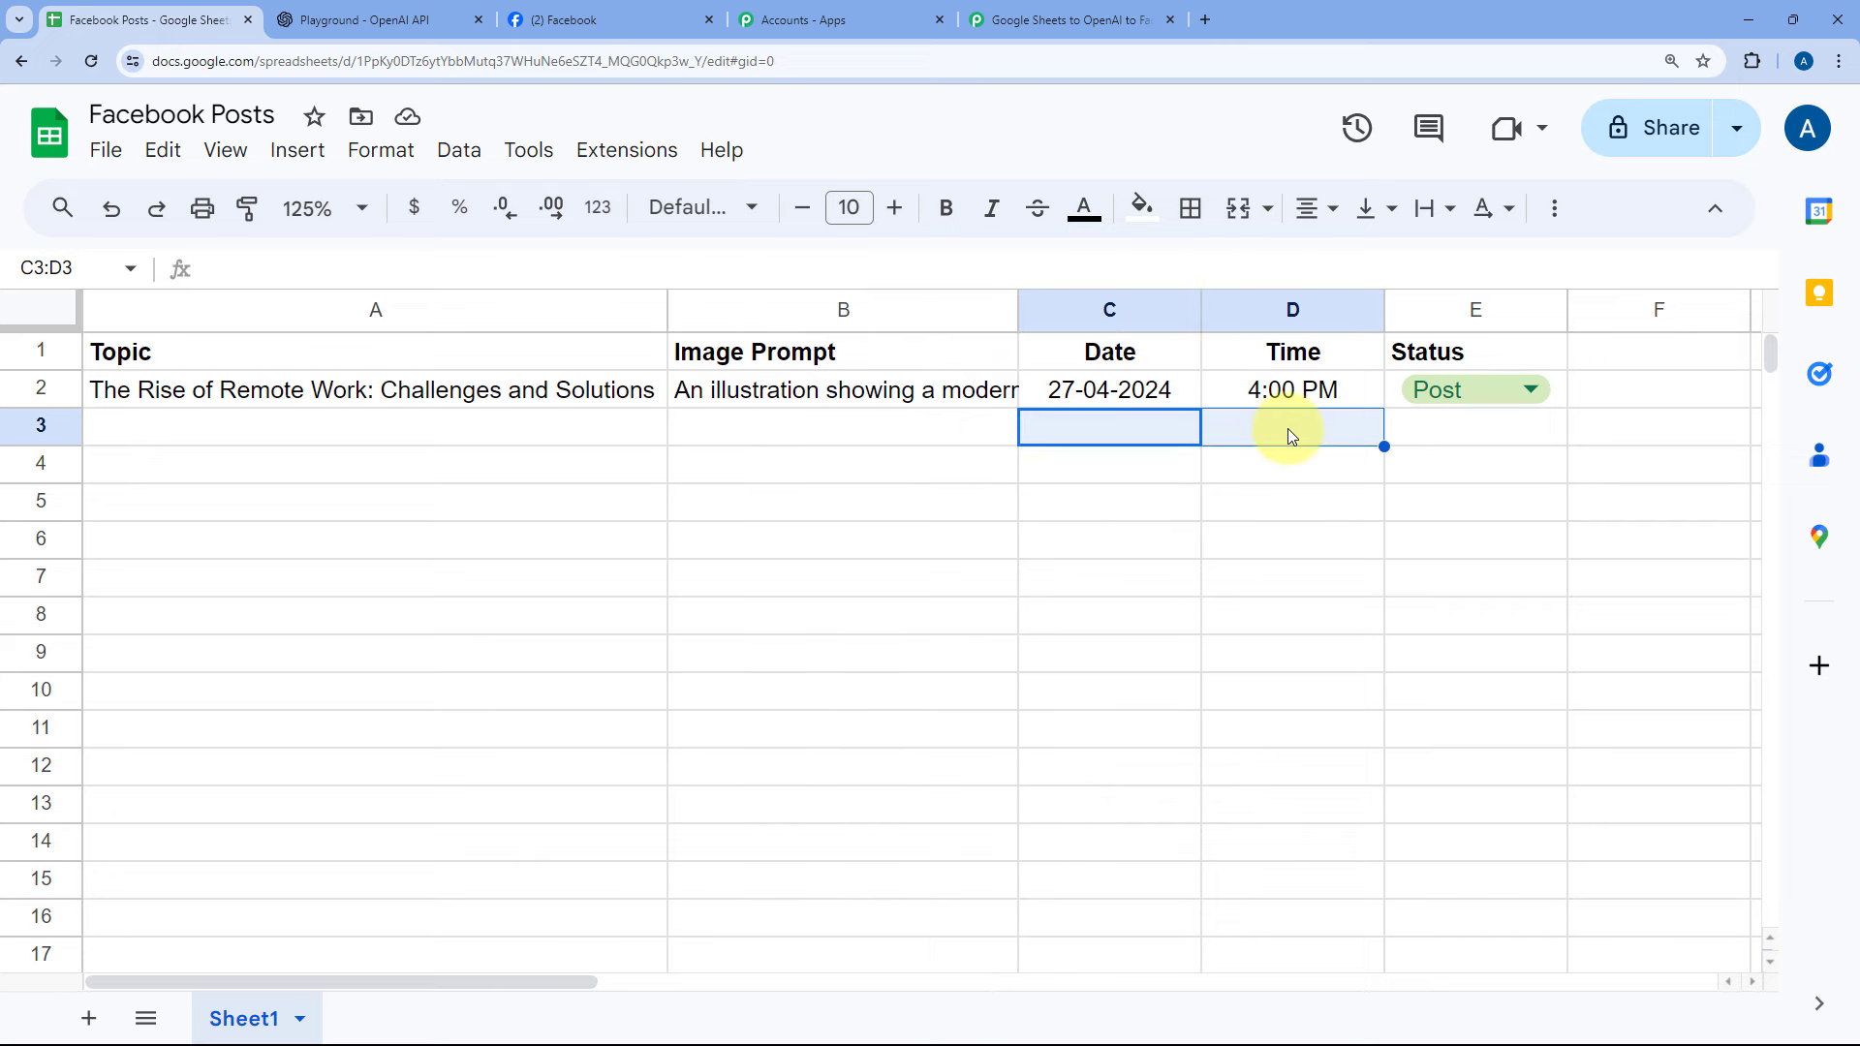
pyautogui.click(793, 403)
pyautogui.click(538, 438)
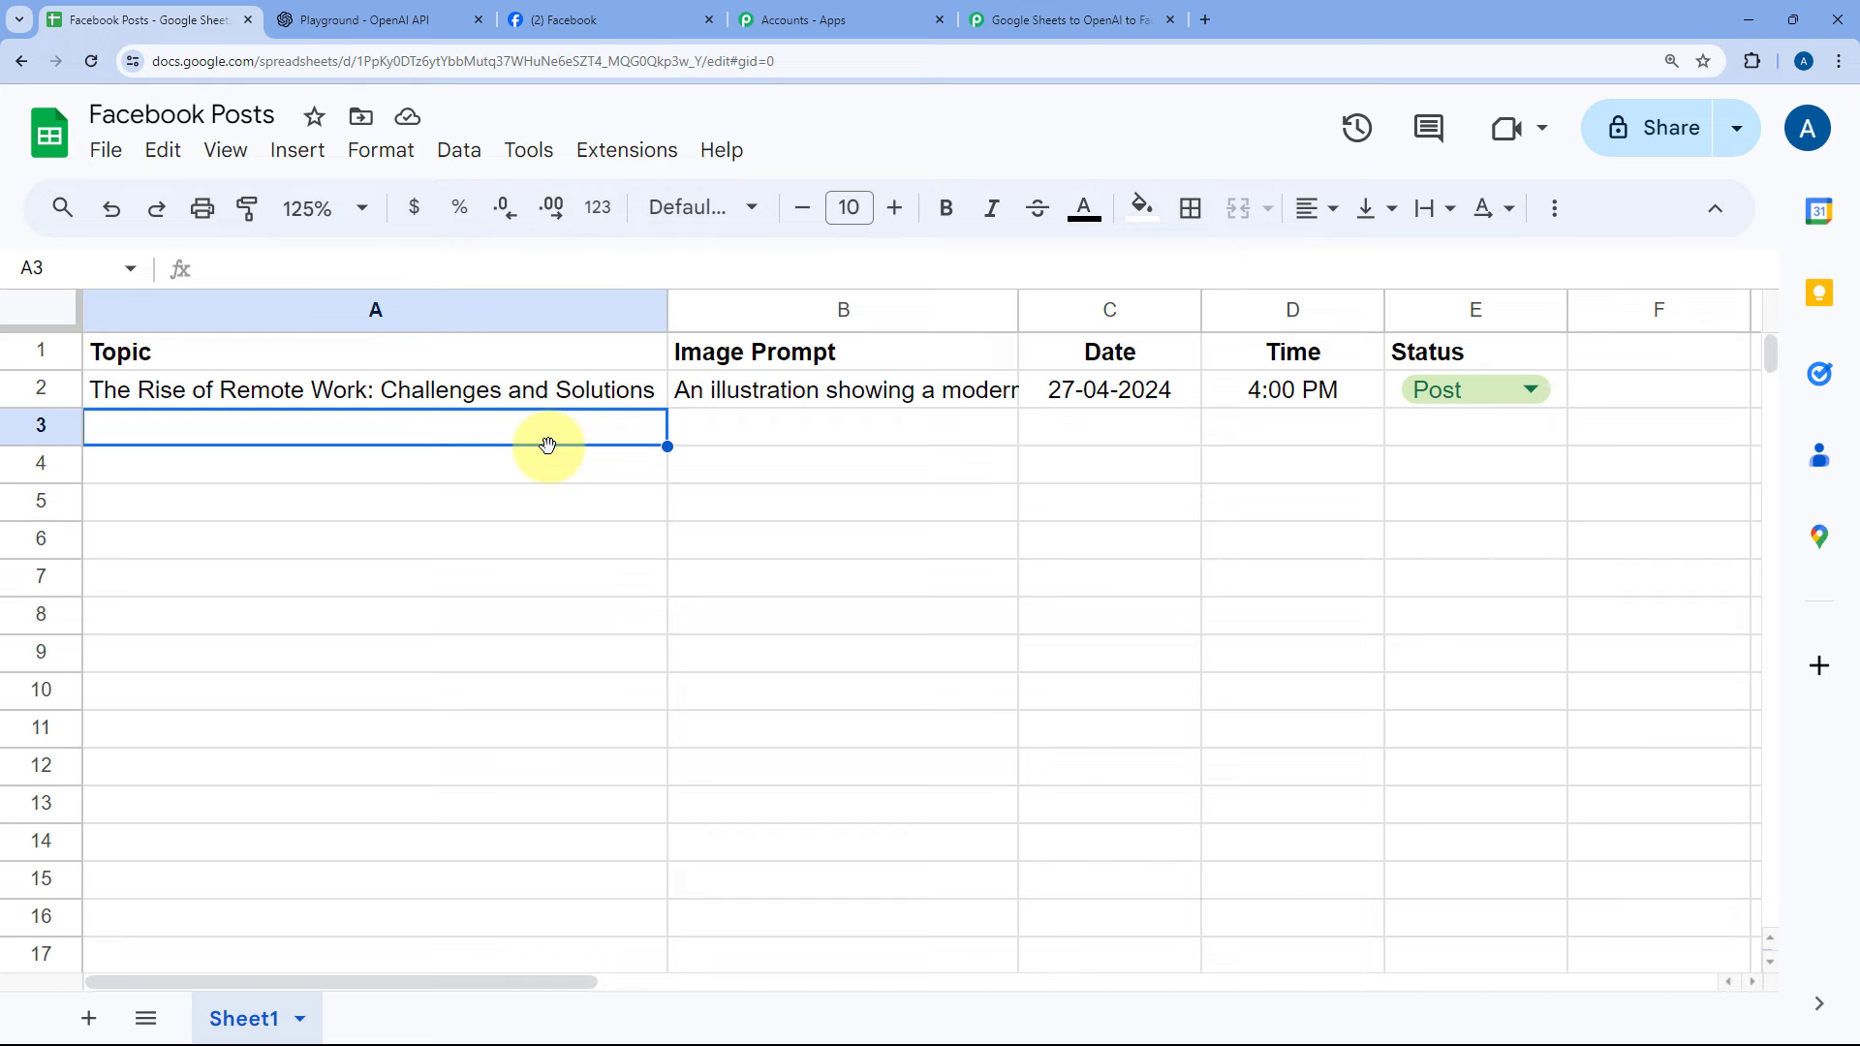
pyautogui.click(1123, 21)
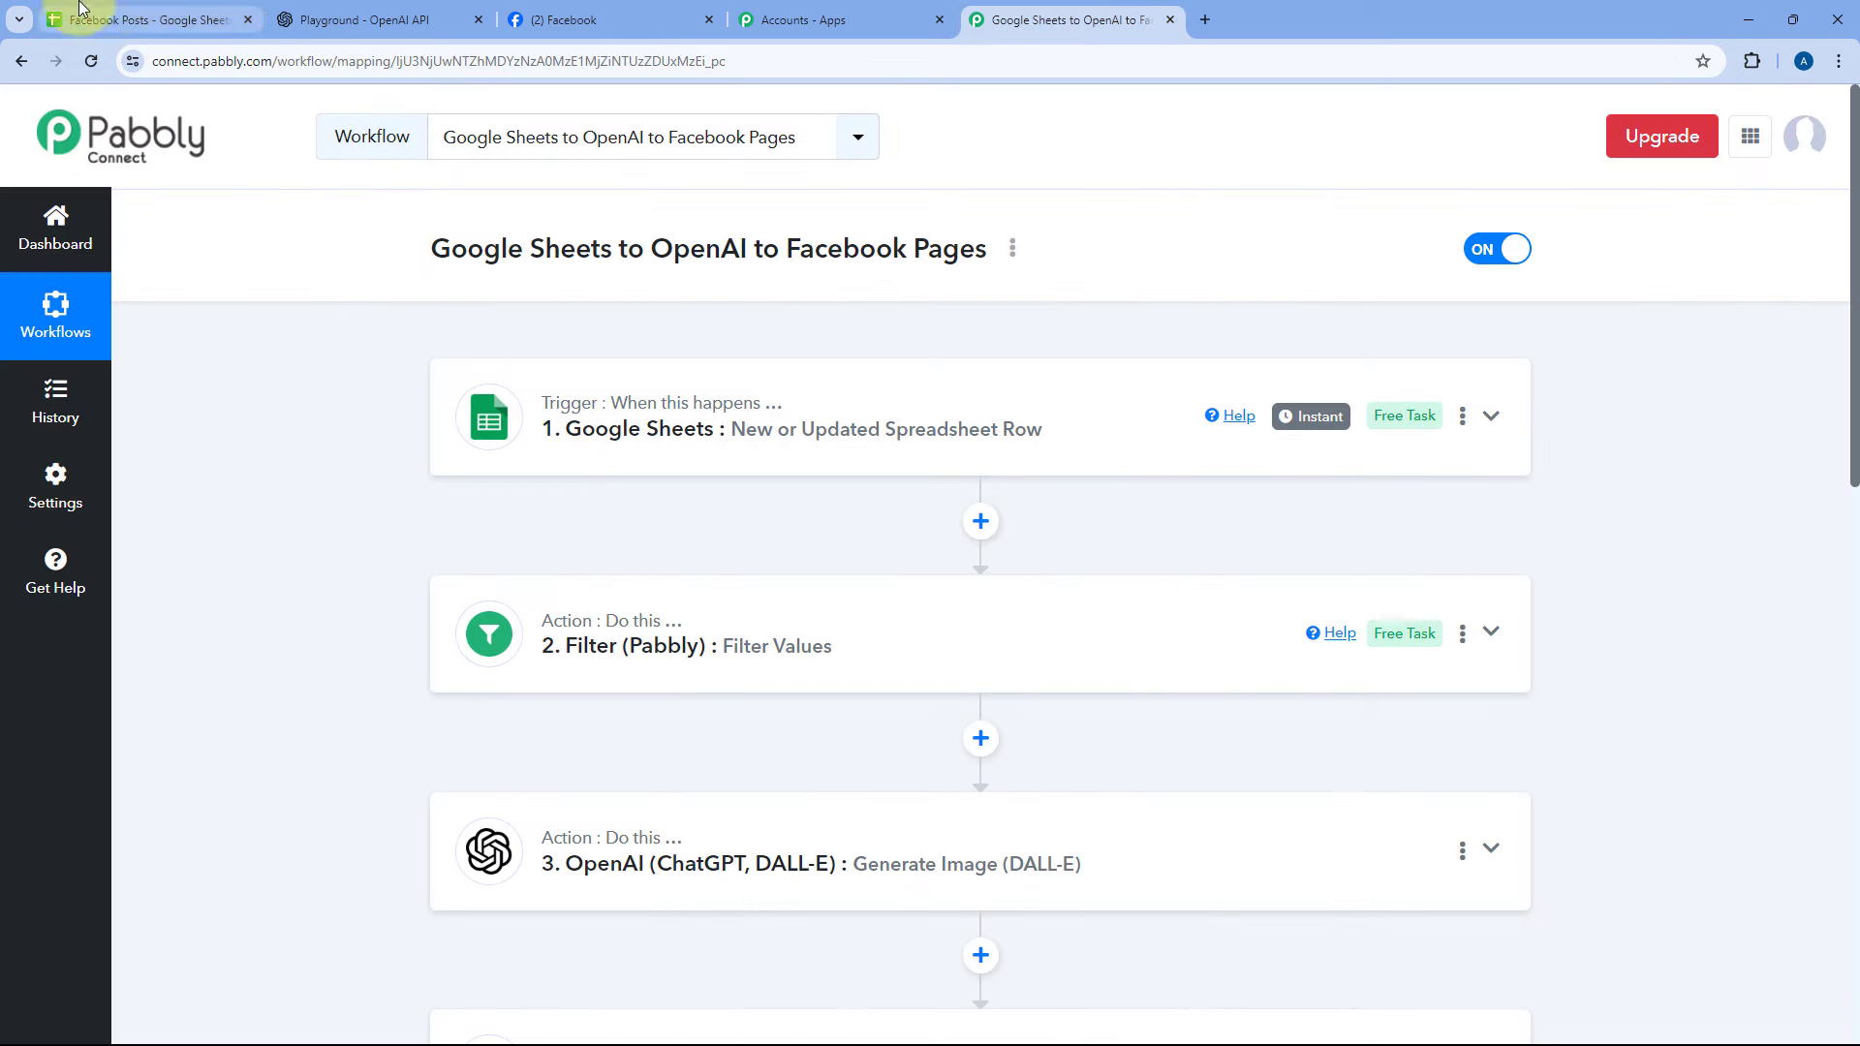
# - In the Facebook Posts spreadsheet, enter "Automation & Integration in Today's Day and Age" as the topic in row 3
pyautogui.click(111, 17)
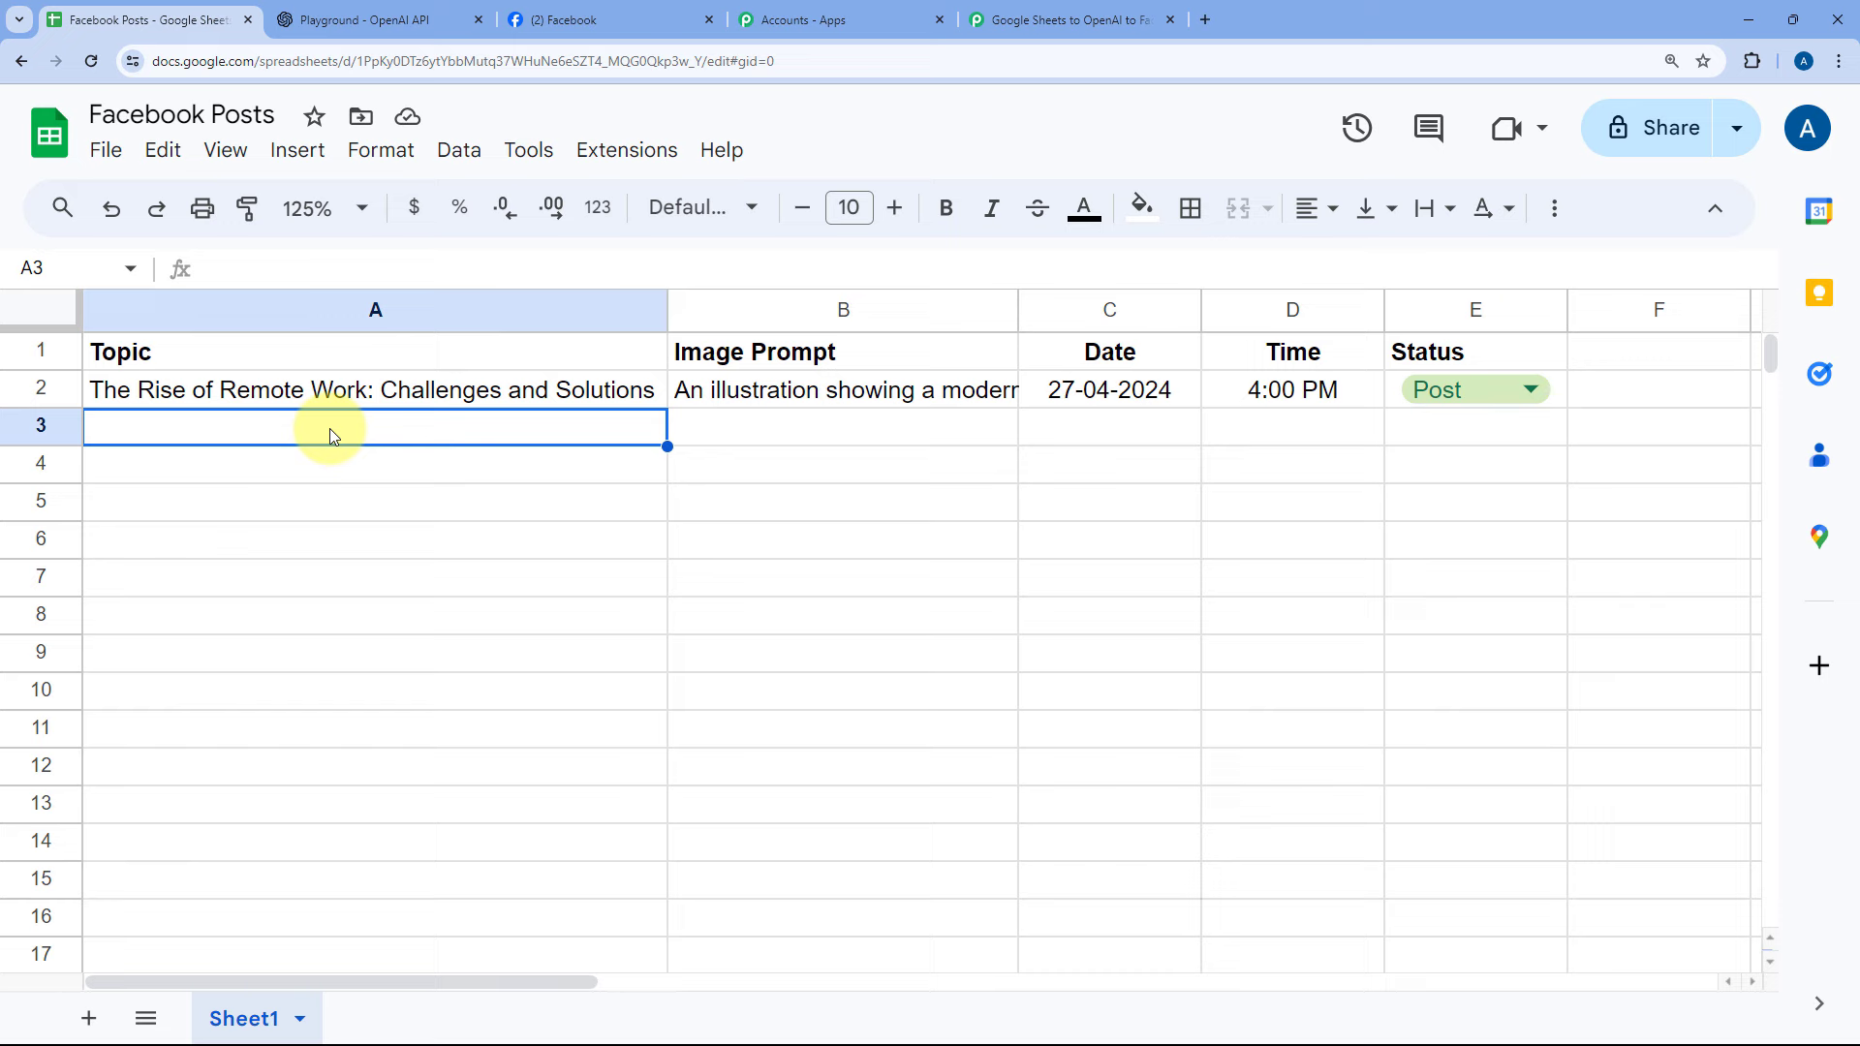
pyautogui.doubleClick(329, 428)
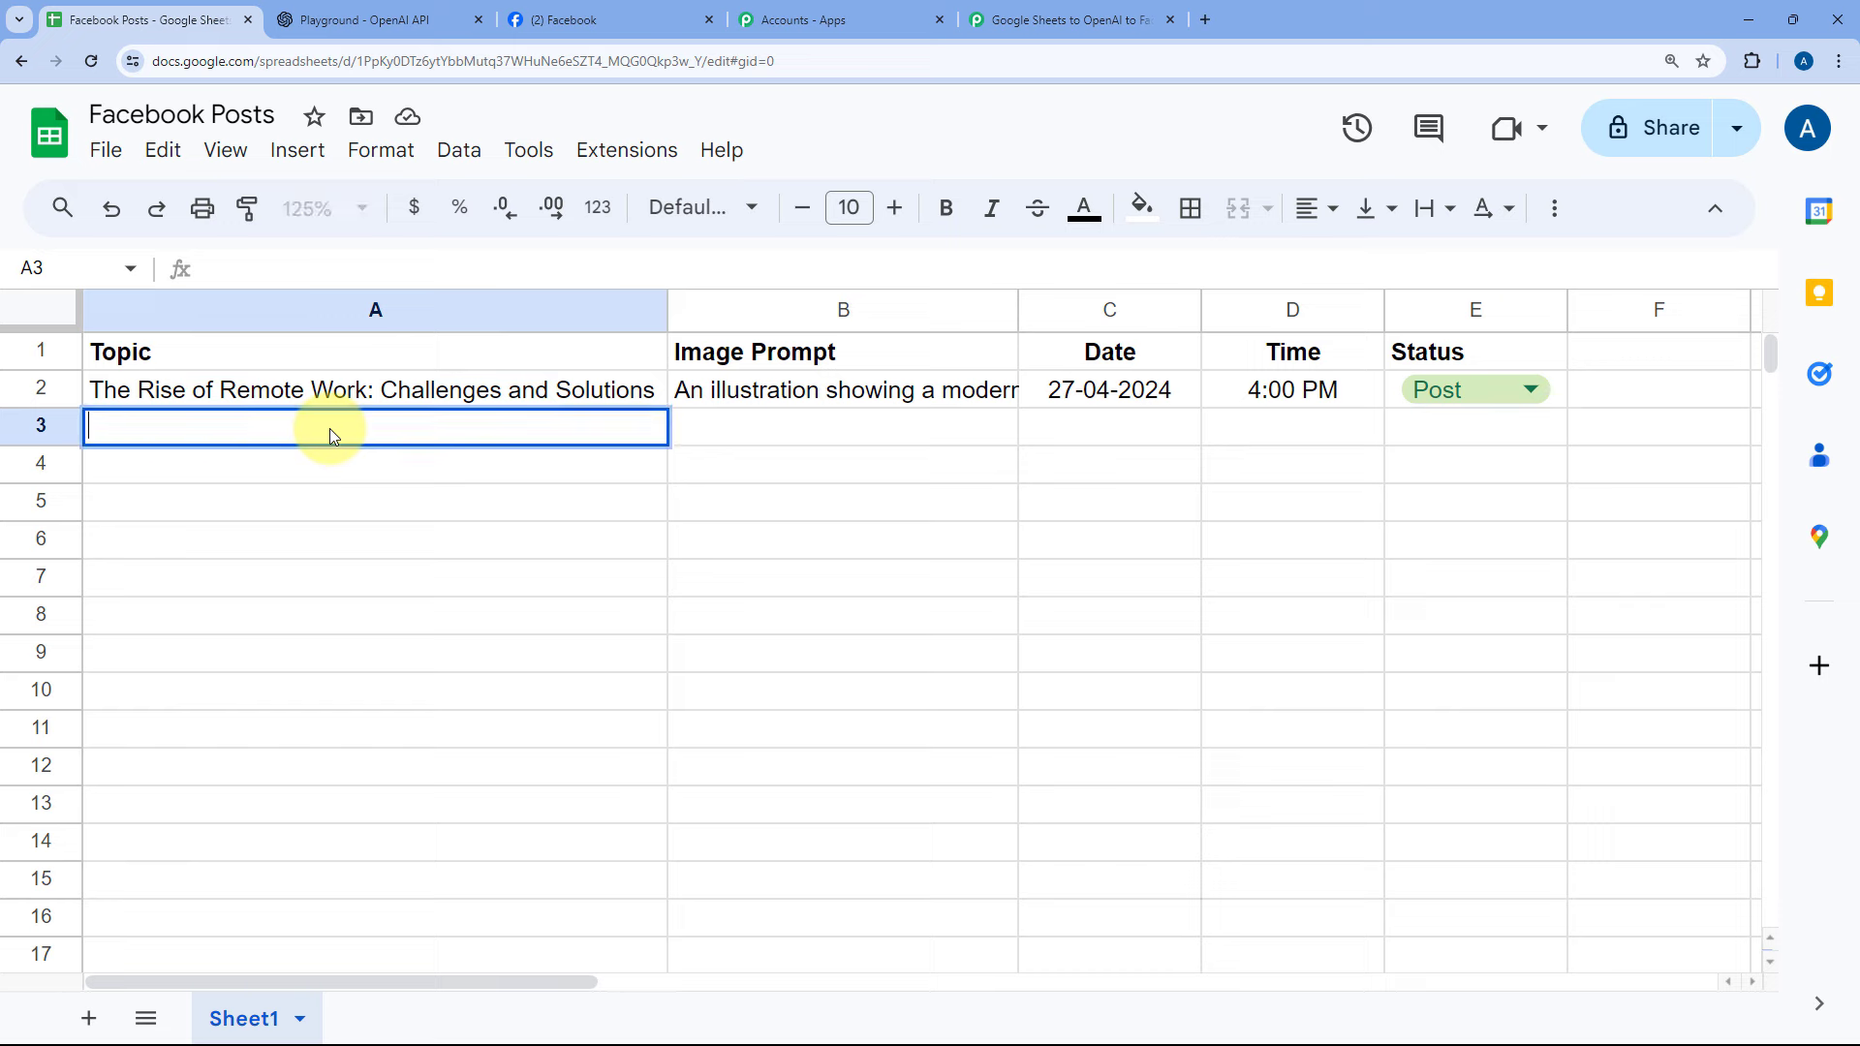
pyautogui.write('Automation & Integration in T')
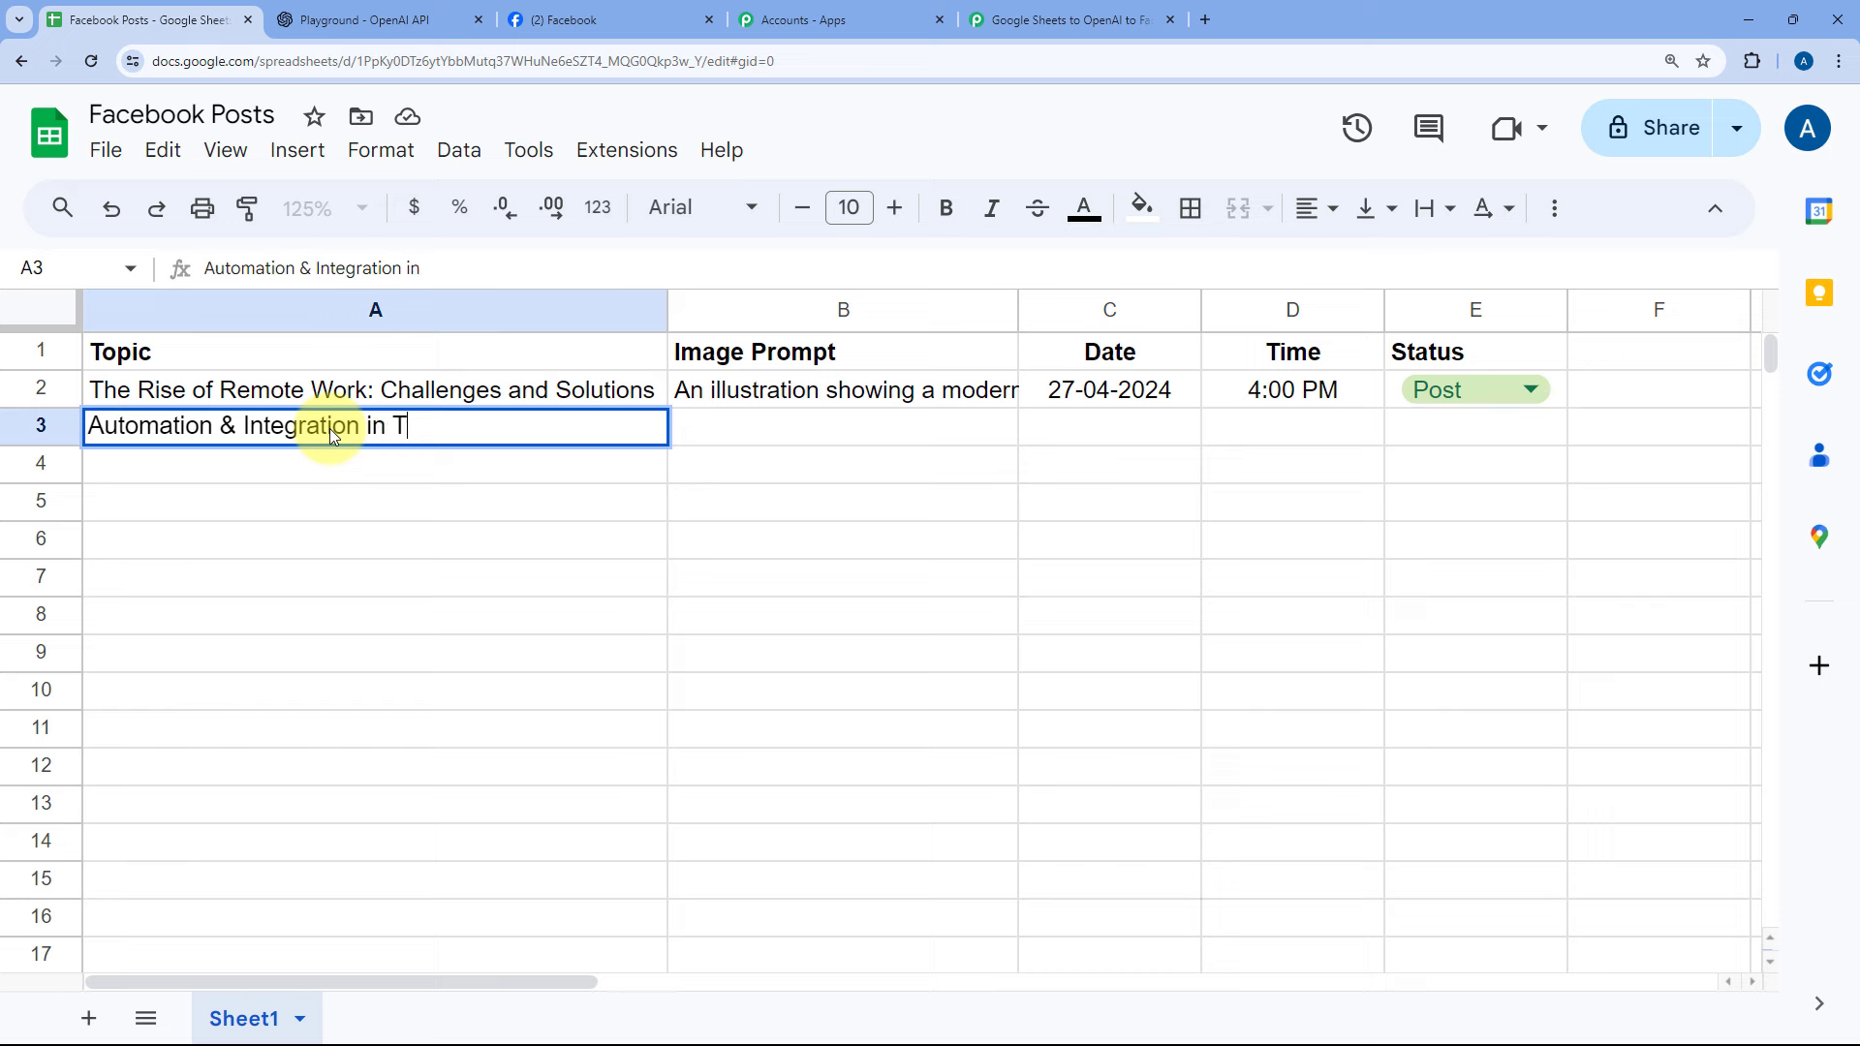
pyautogui.write("oday's Day ")
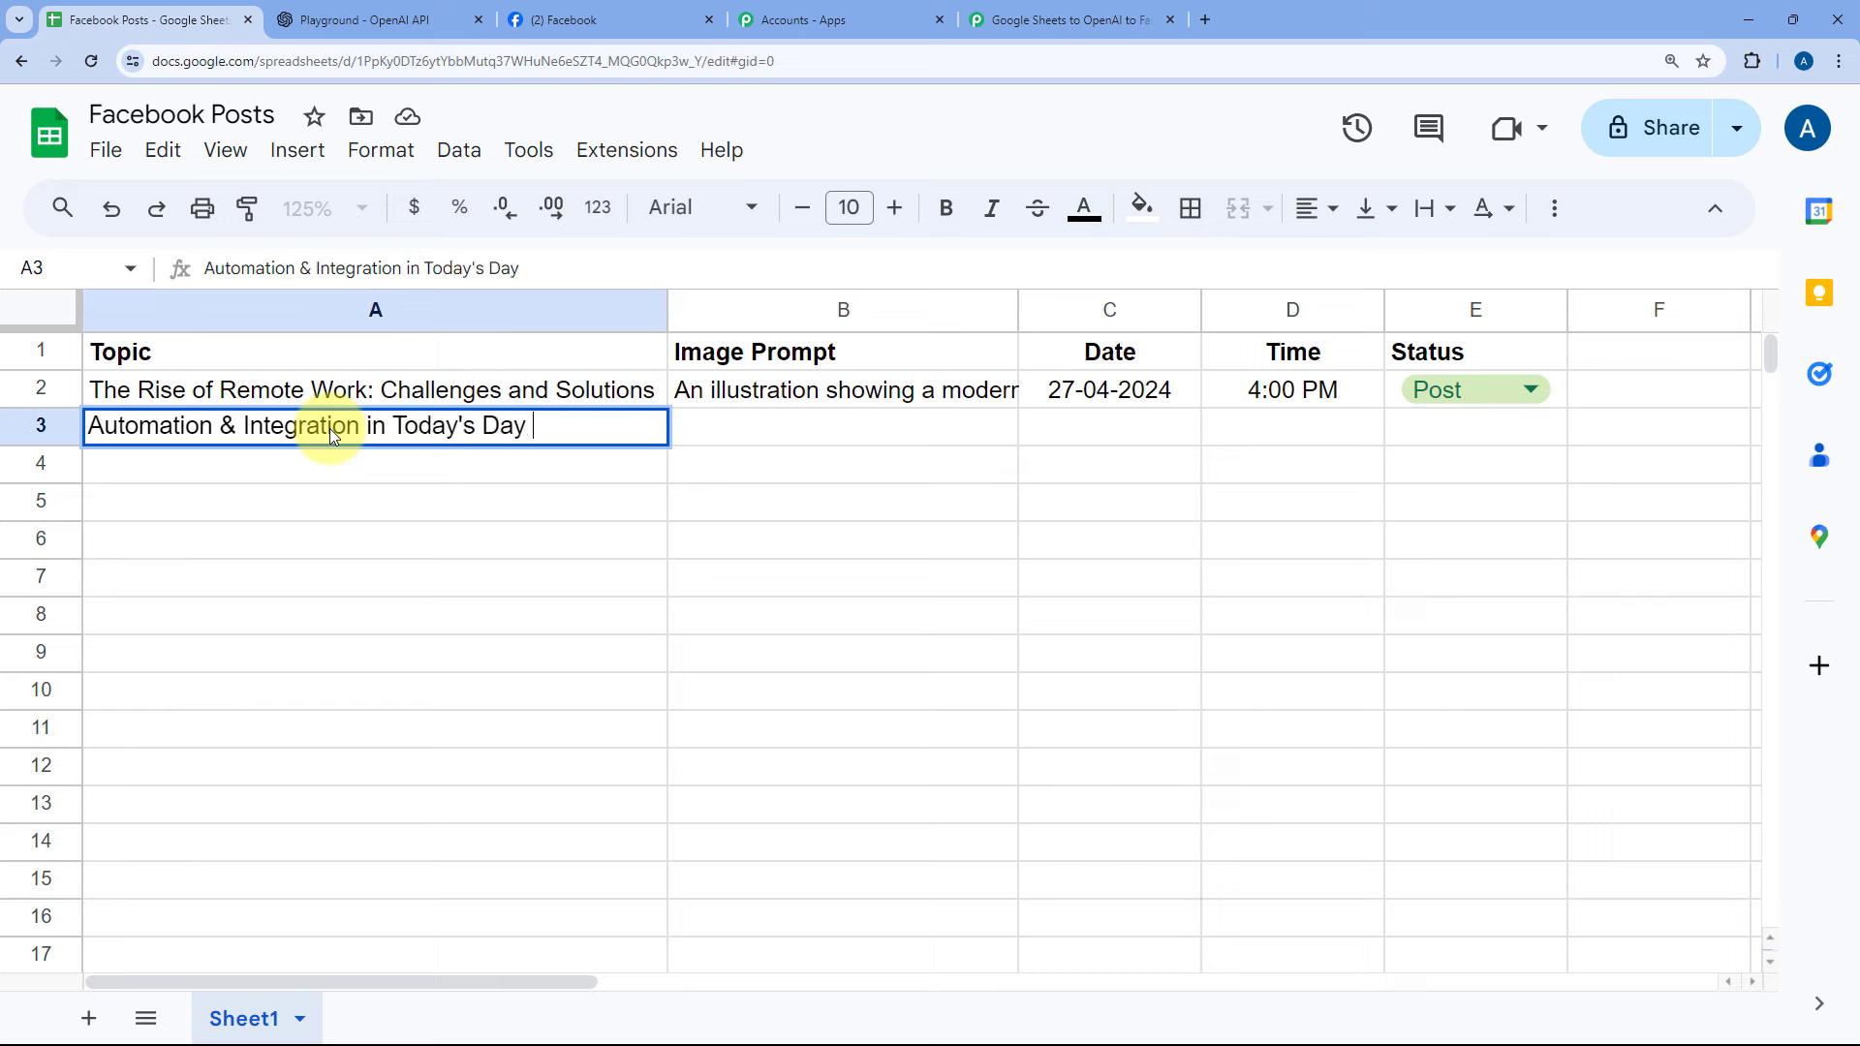
pyautogui.write('and Age')
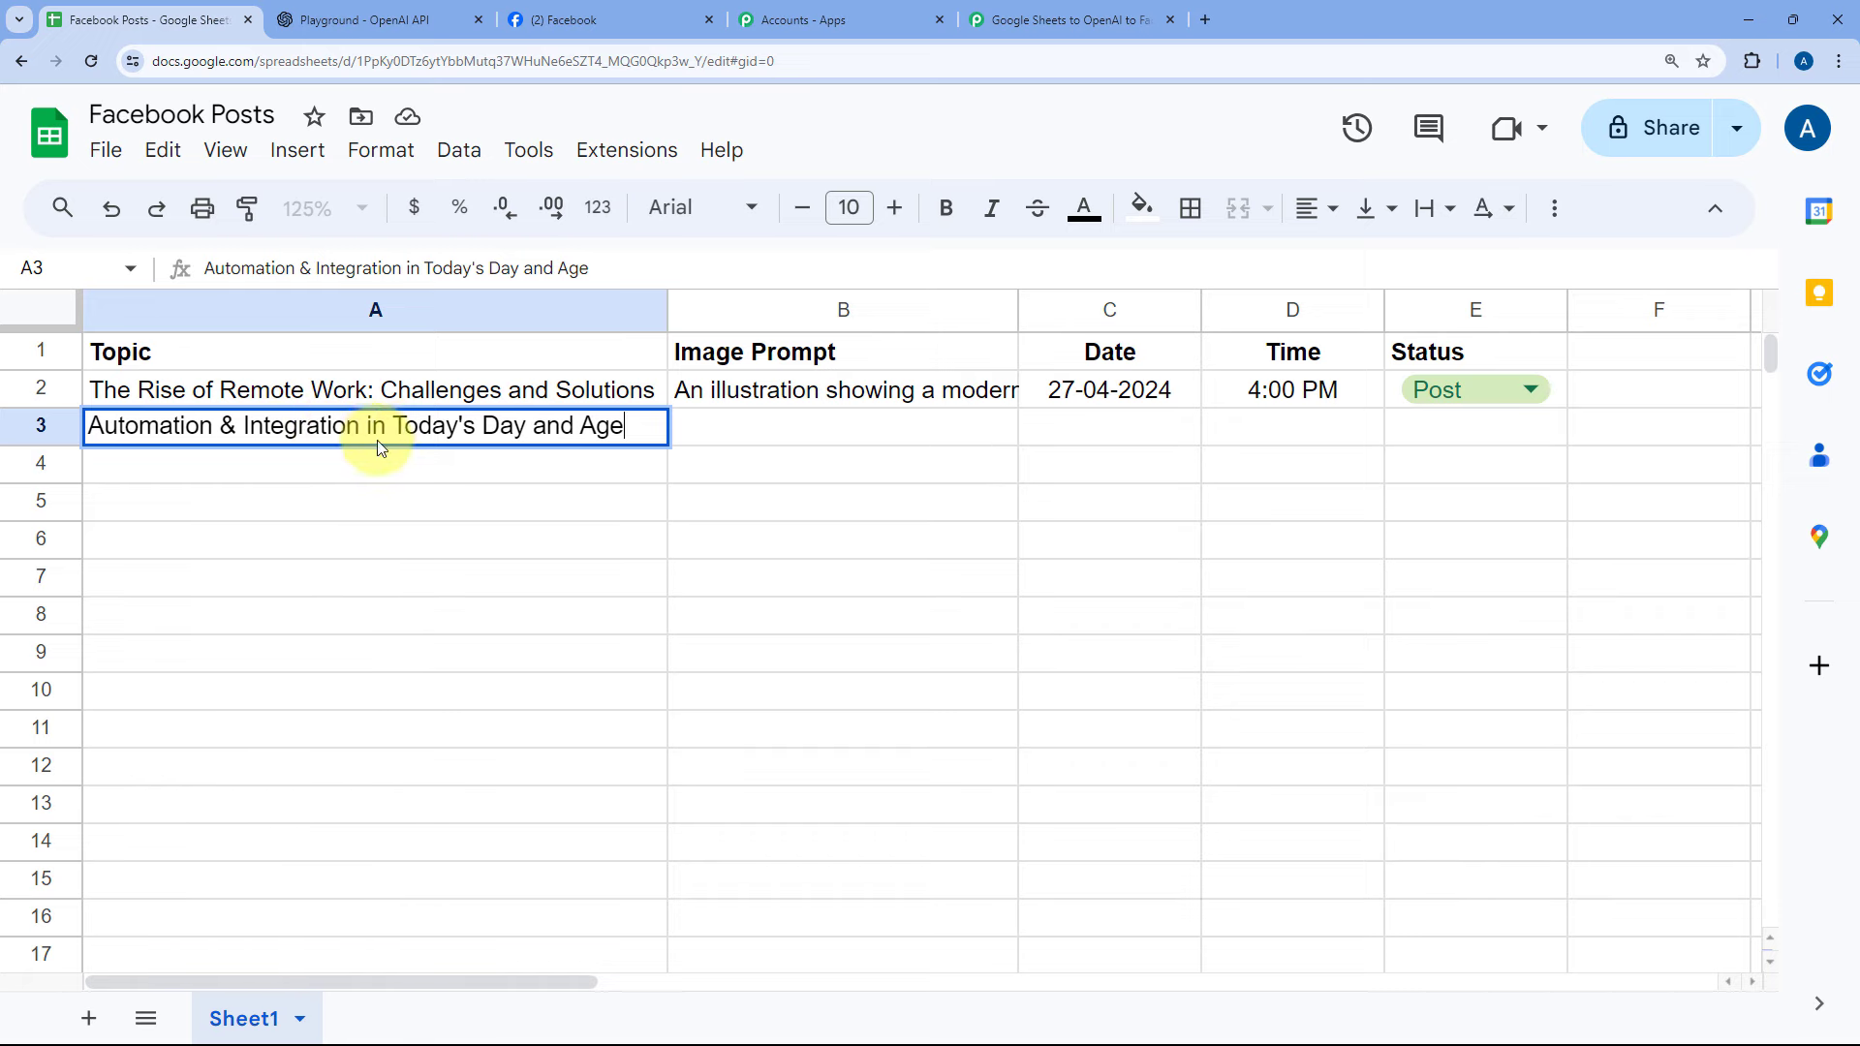
# - Paste the futuristic office illustration prompt, with advanced automation and integration, into row 3's Image Prompt cell
pyautogui.click(765, 427)
pyautogui.doubleClick(792, 432)
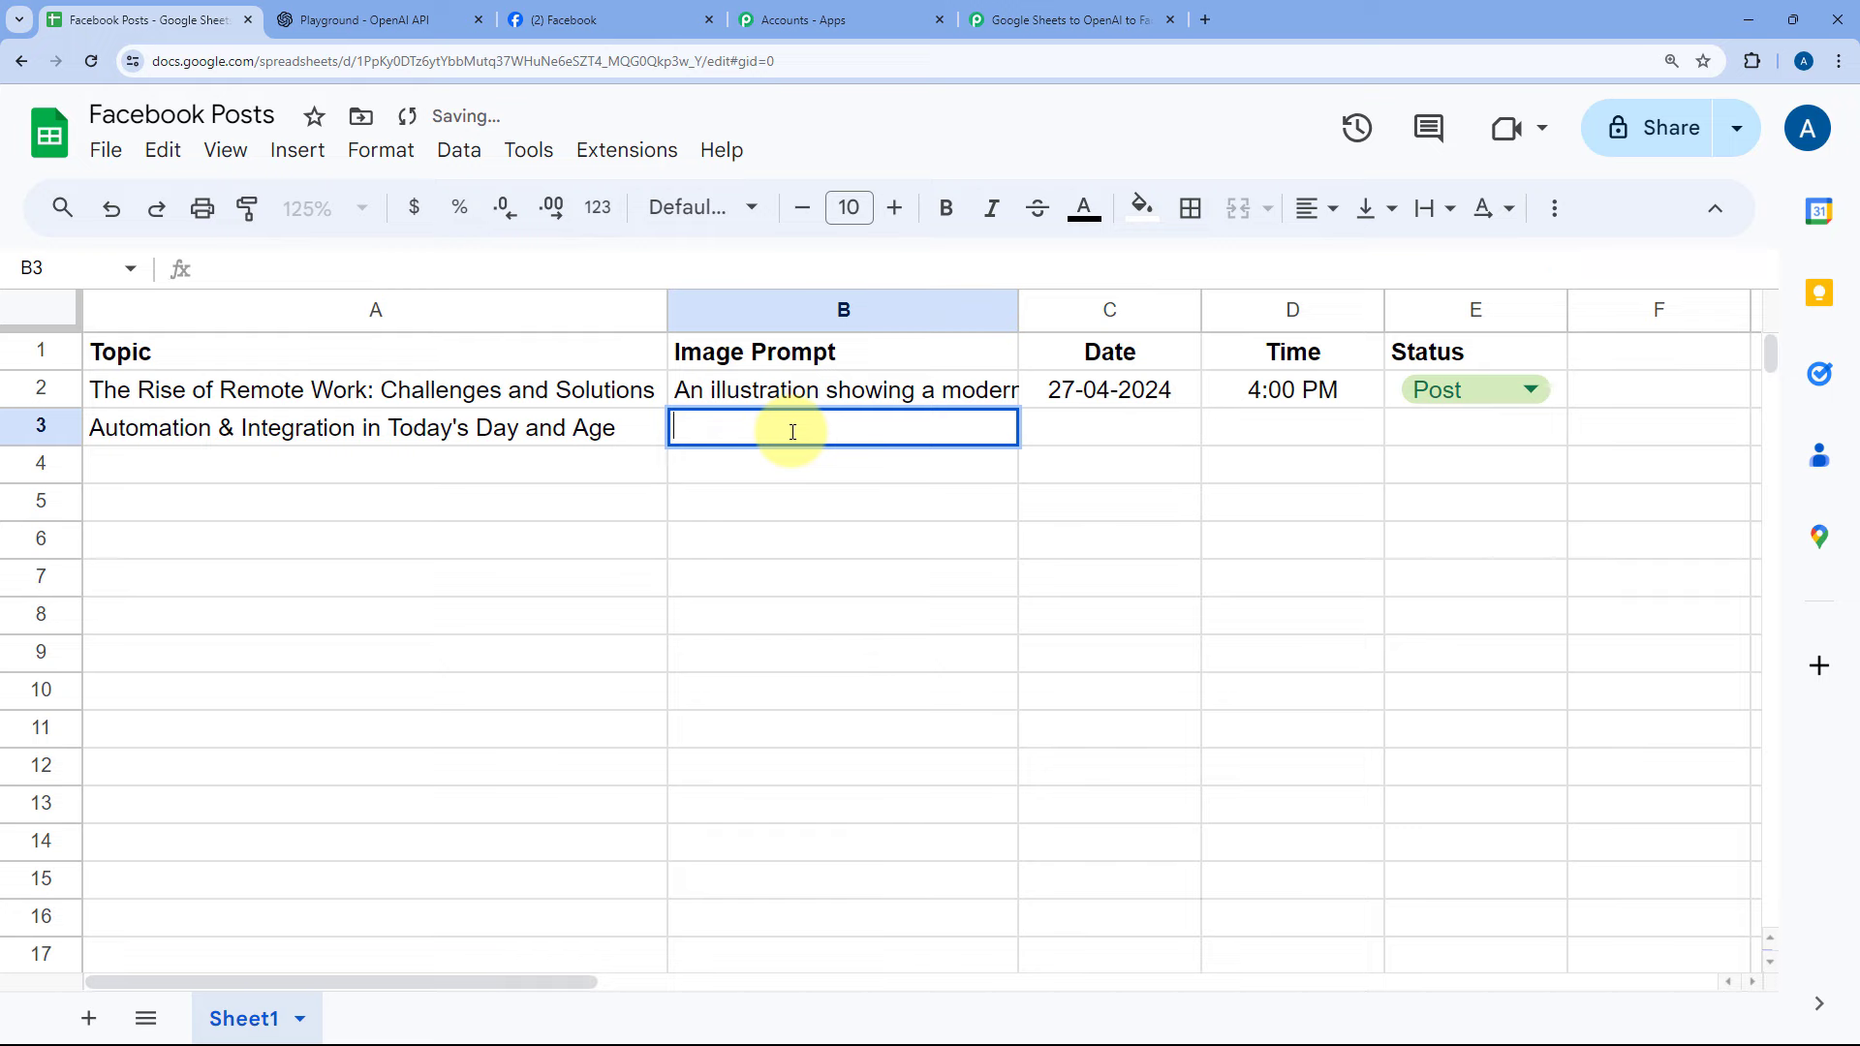
pyautogui.rightClick(734, 424)
pyautogui.click(805, 612)
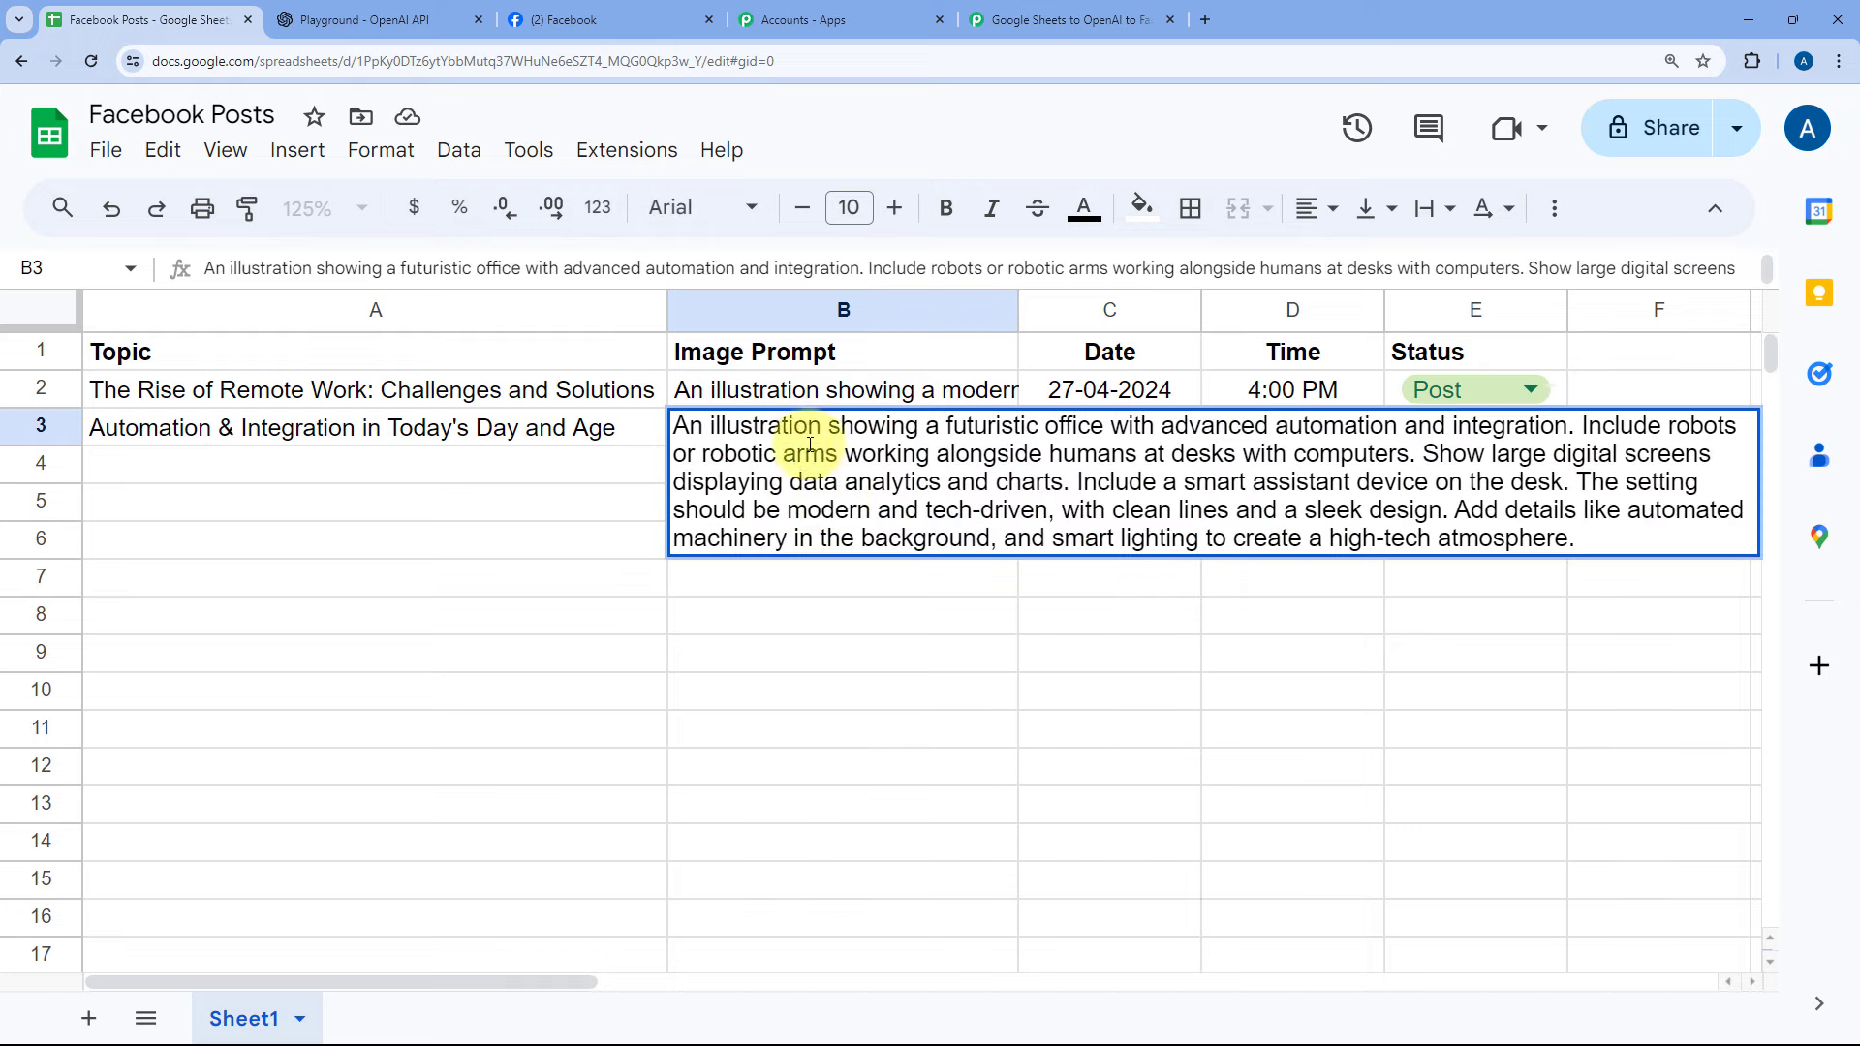
pyautogui.click(638, 434)
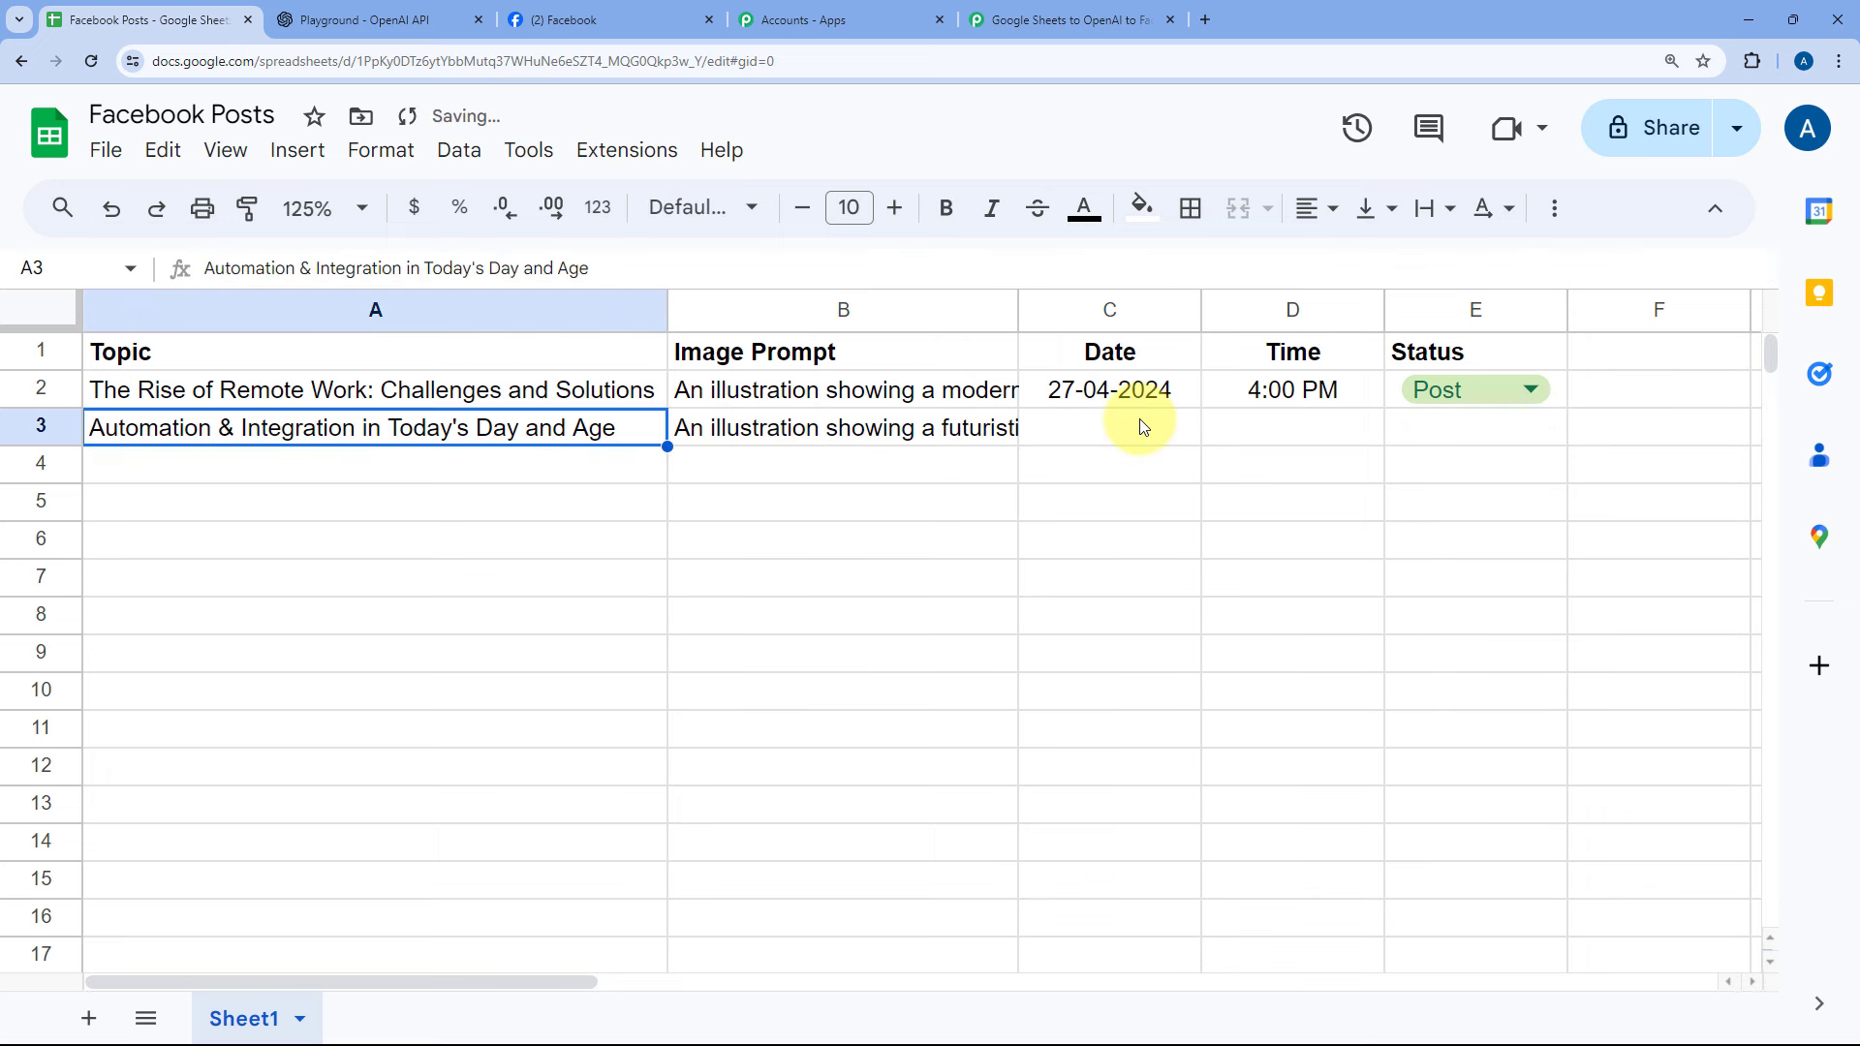
# - Copy the date 27-04-2024 from row 2 into row 3's Date cell
pyautogui.click(1123, 429)
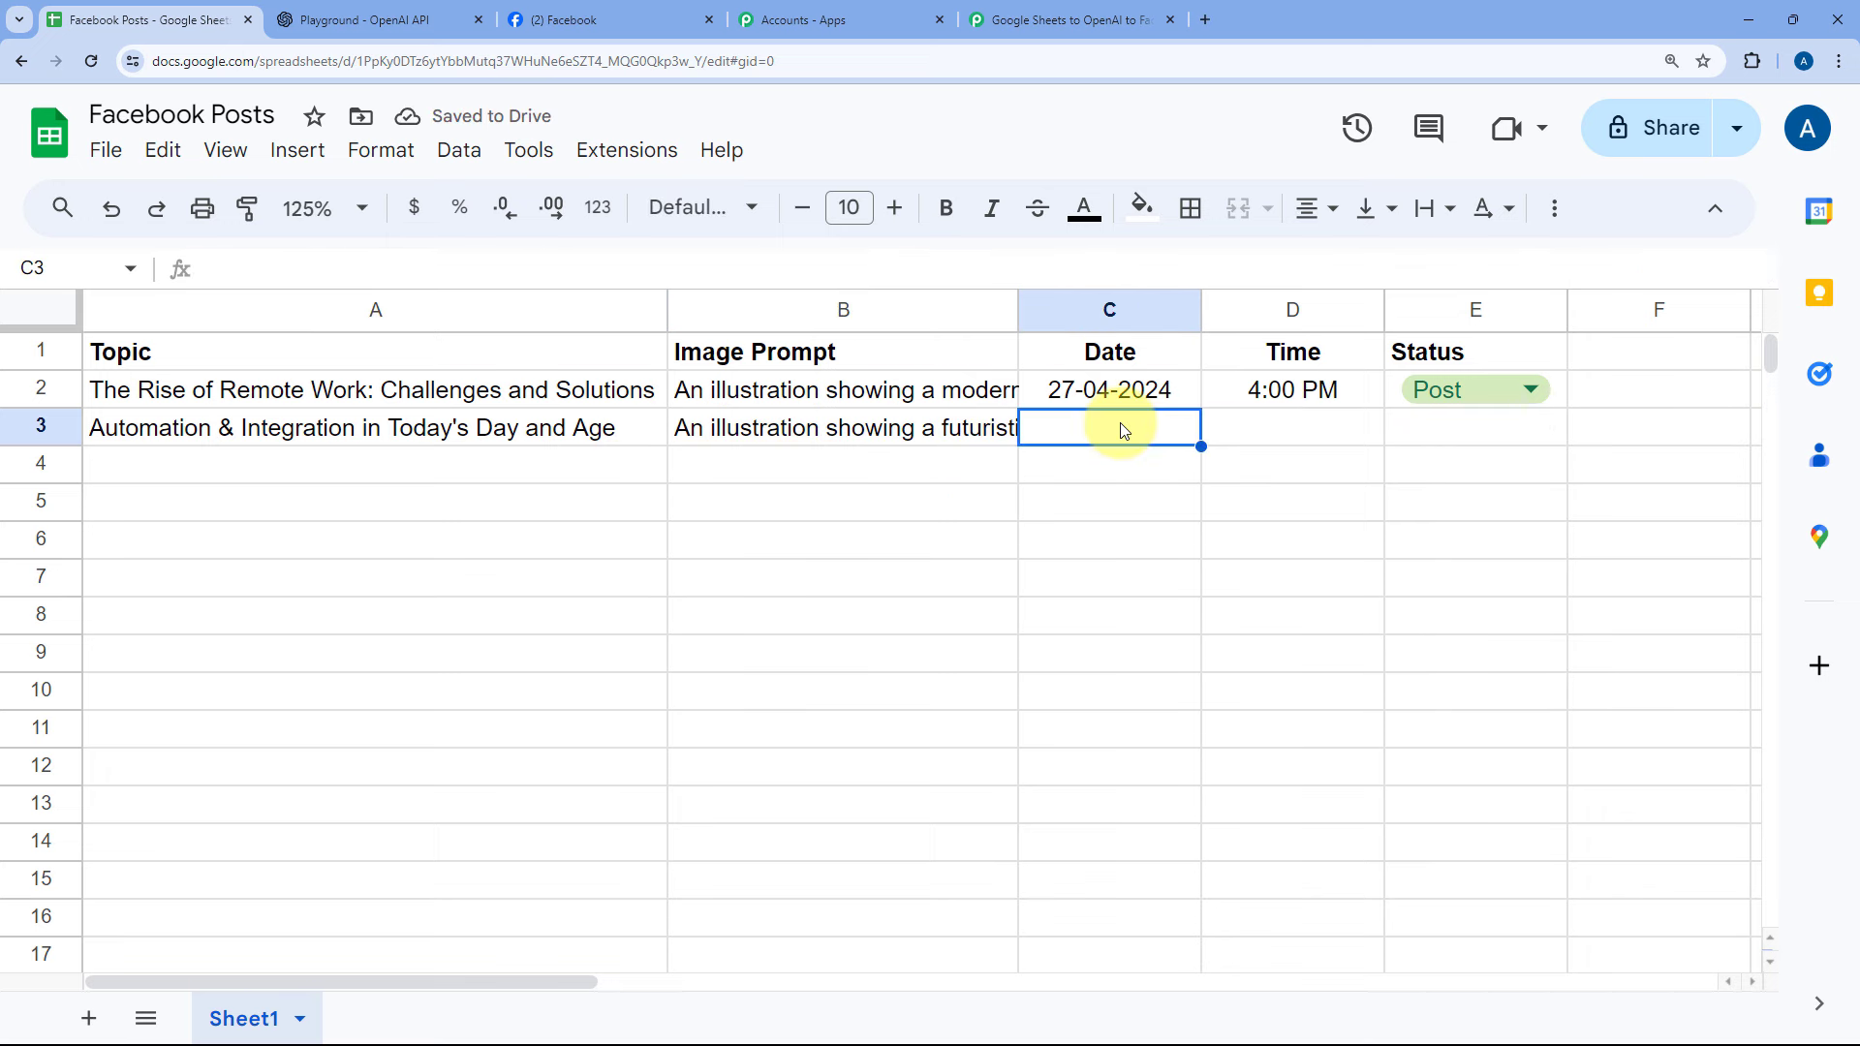
pyautogui.click(1129, 399)
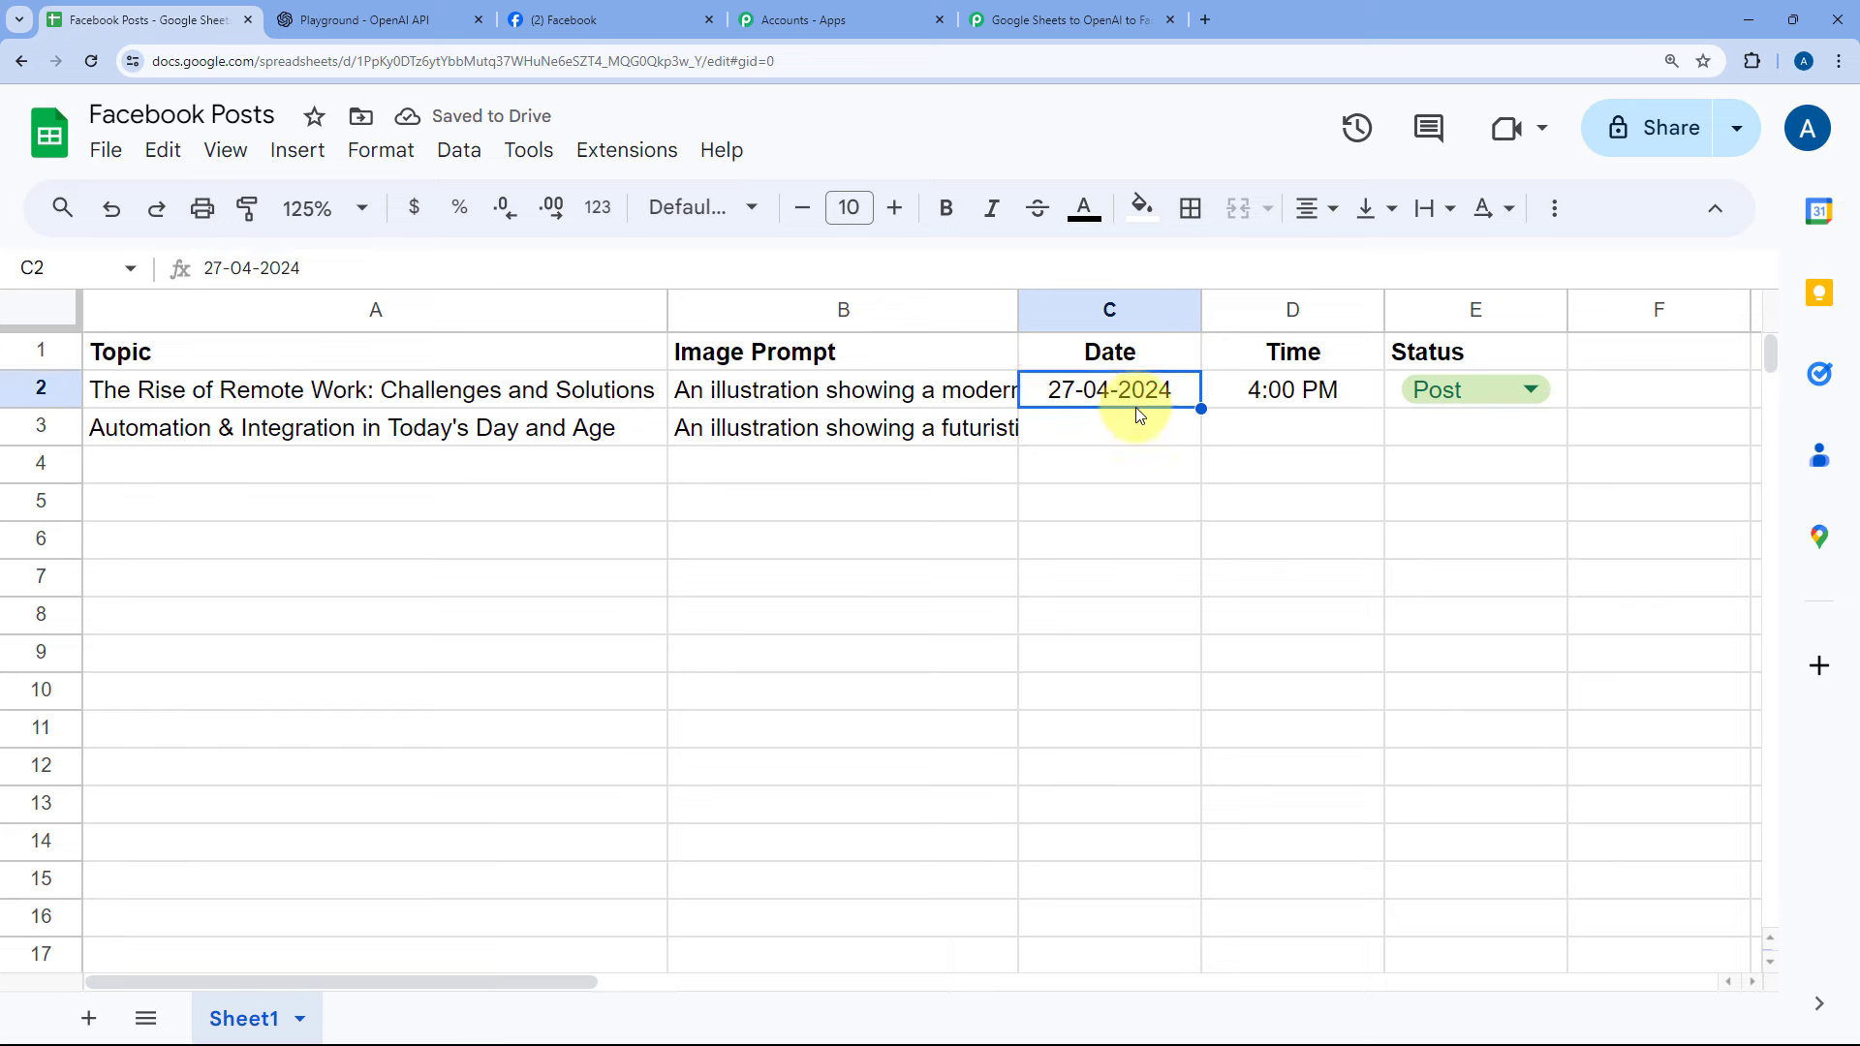
pyautogui.hotkey('ctrl', 'c')
pyautogui.click(1133, 438)
pyautogui.hotkey('ctrl', 'v')
# - Check the current system time and set row 3's Time to 3:50 PM
pyautogui.click(1284, 436)
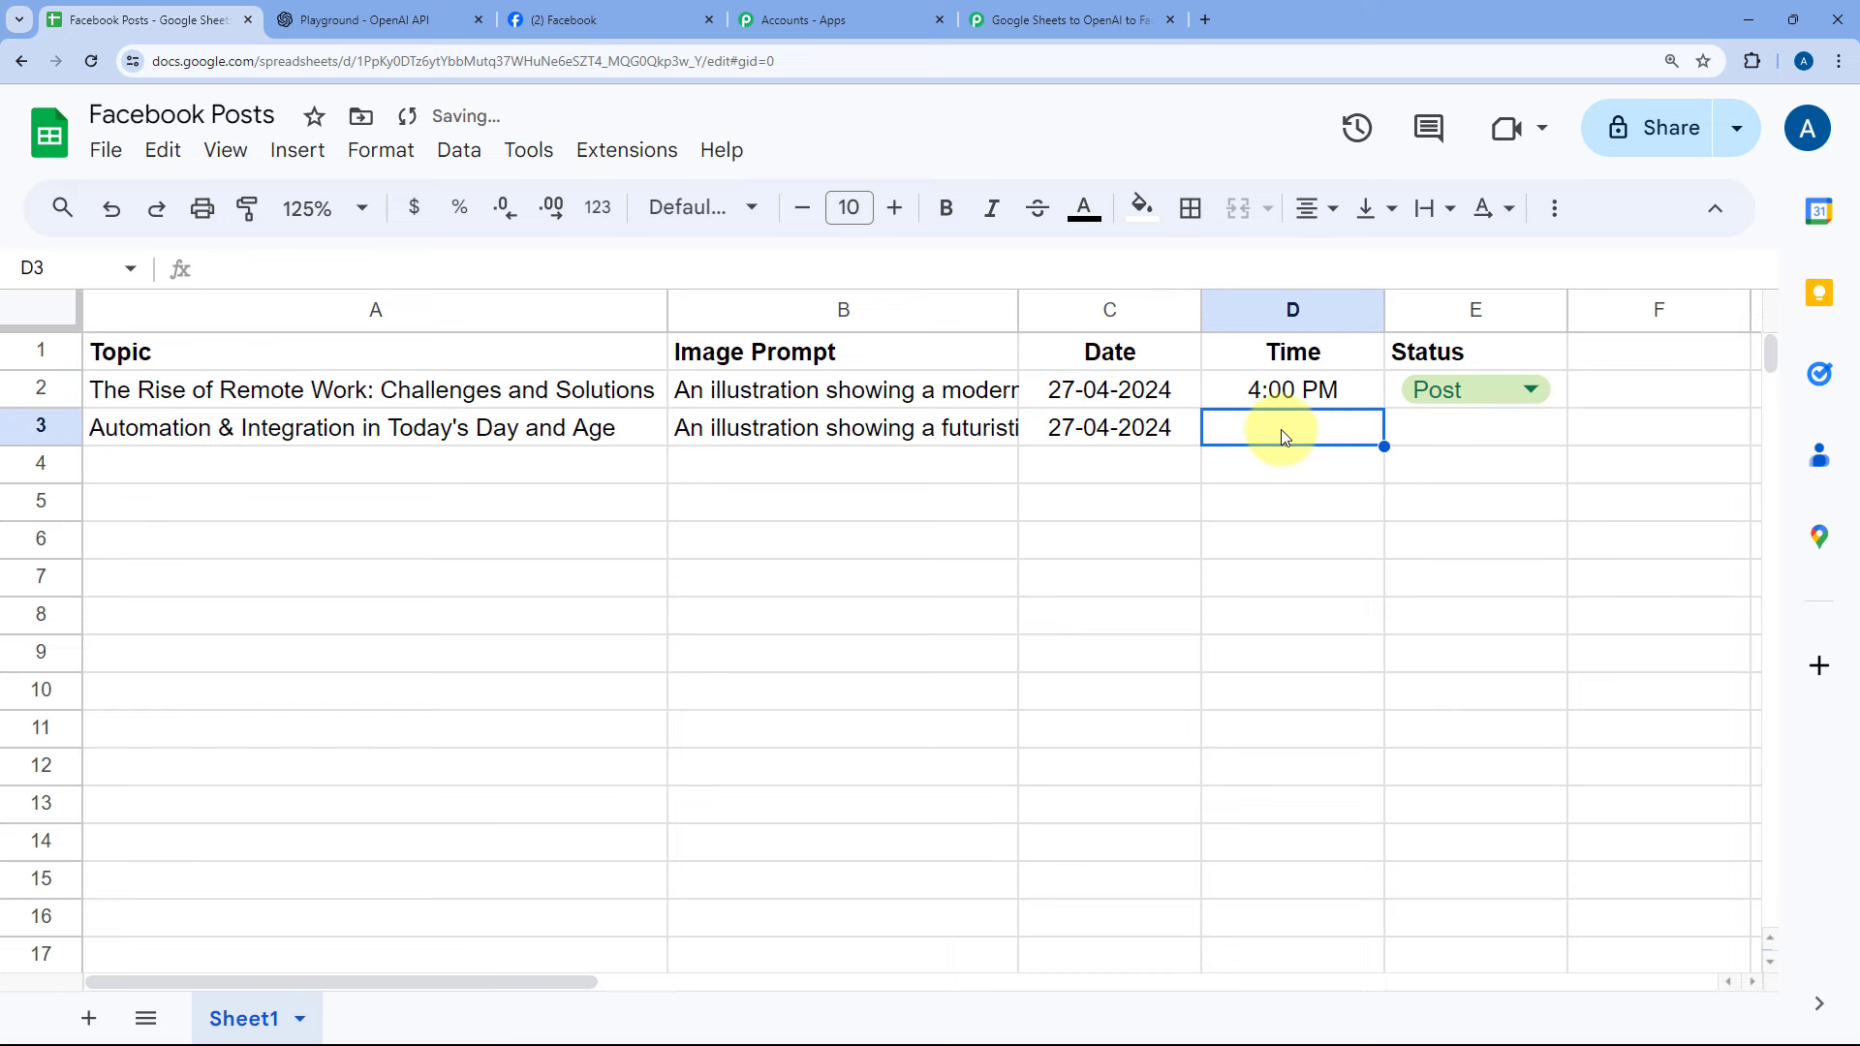
pyautogui.moveTo(1765, 1038)
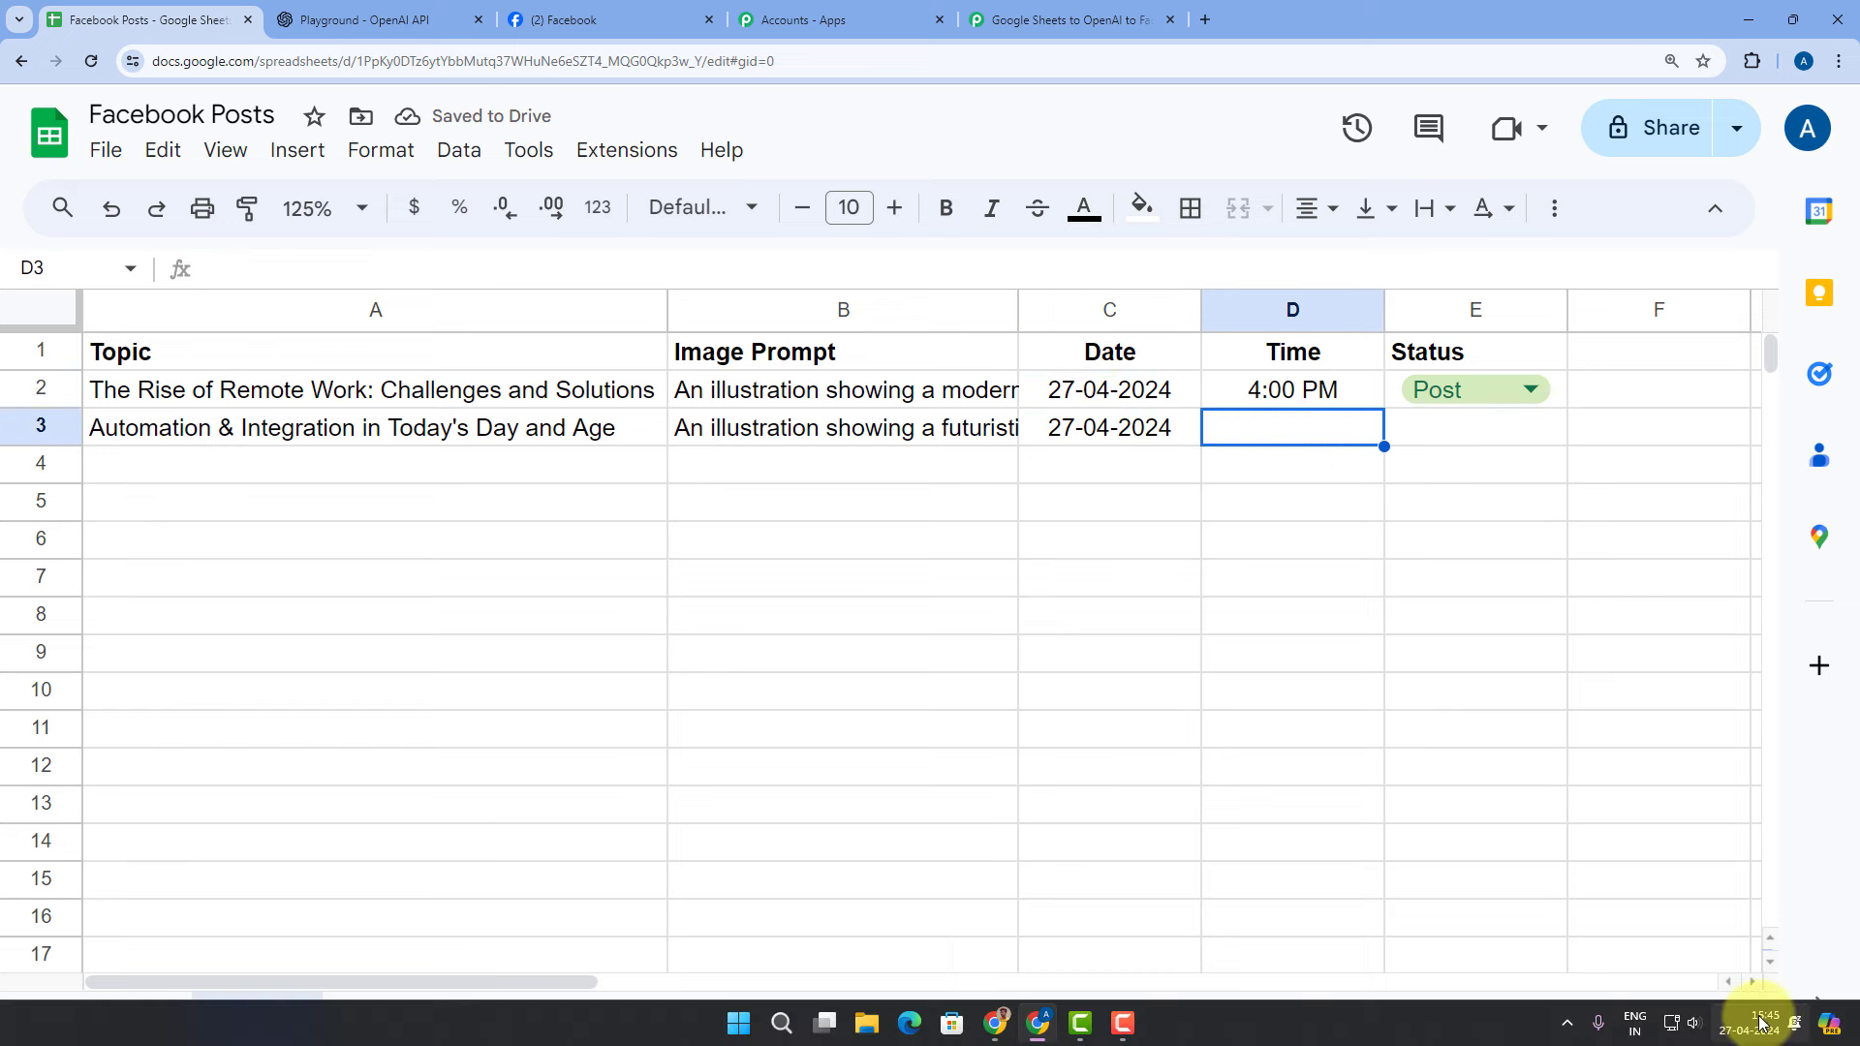
pyautogui.write('03:50 PM')
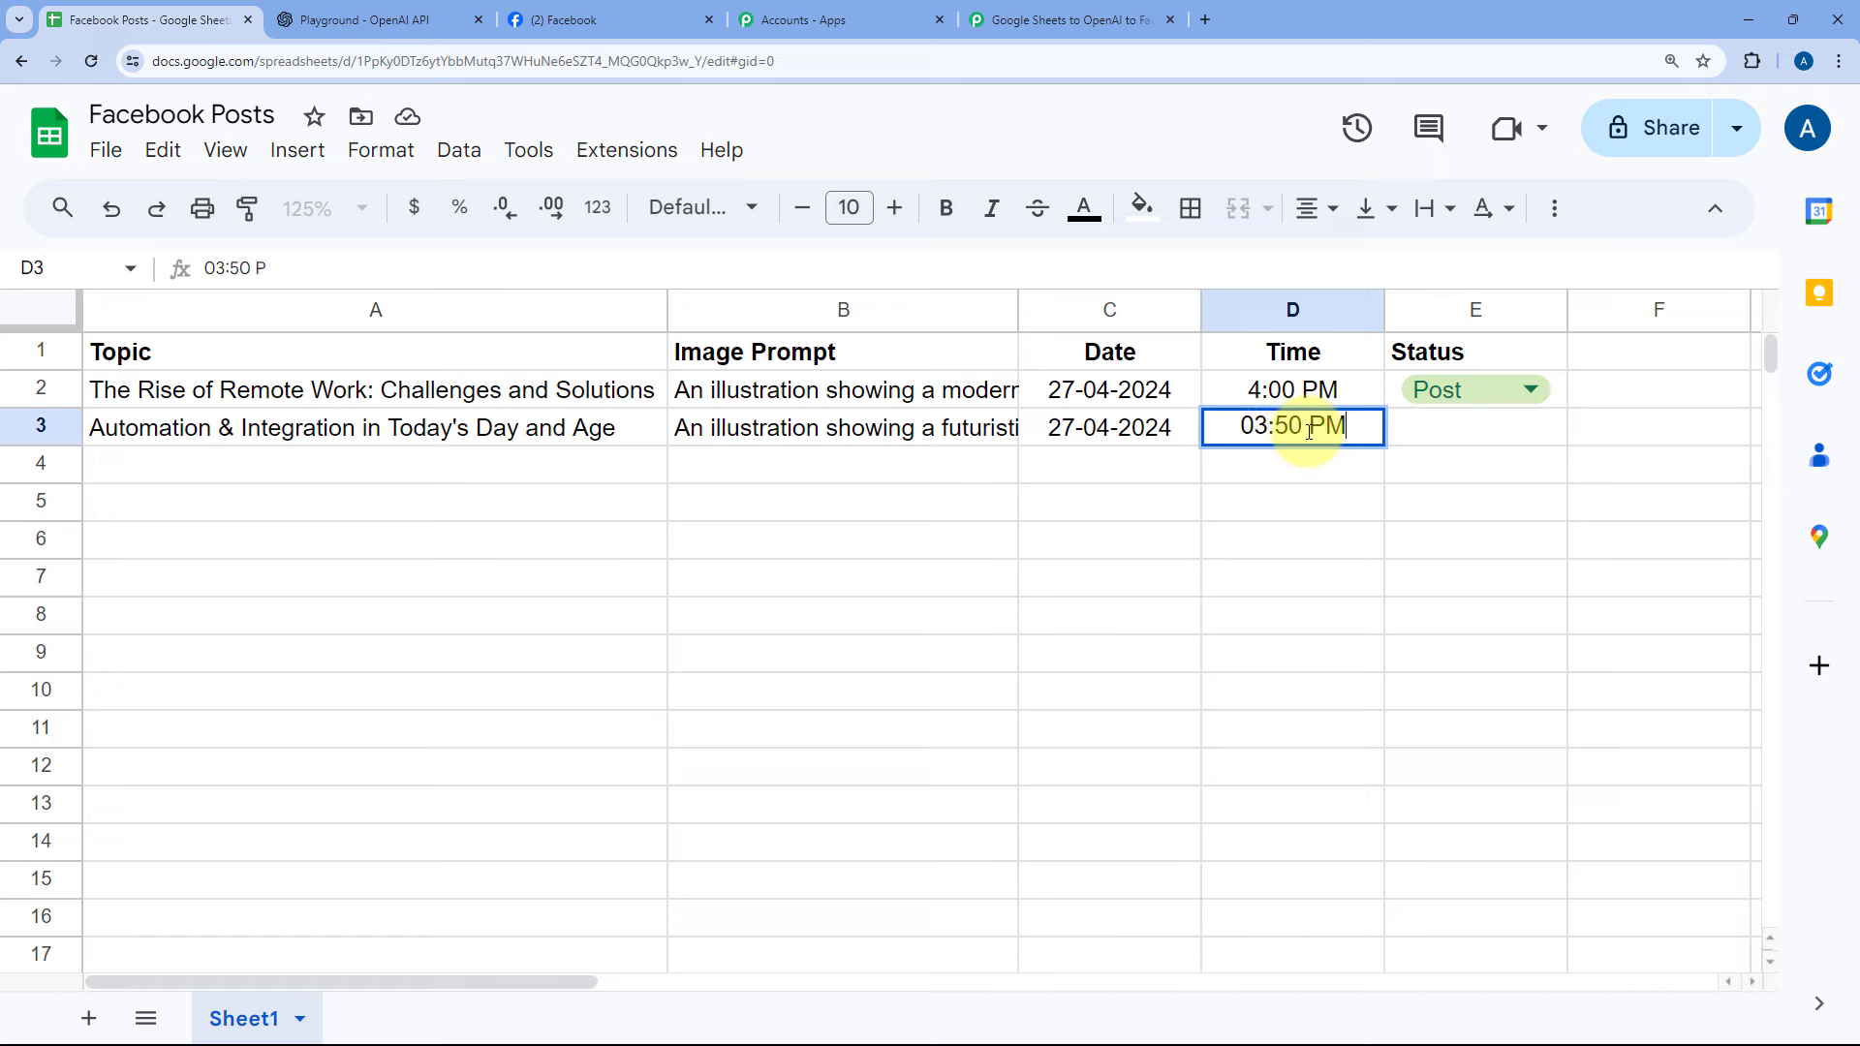
pyautogui.click(1254, 421)
pyautogui.press('BackSpace')
pyautogui.click(1347, 415)
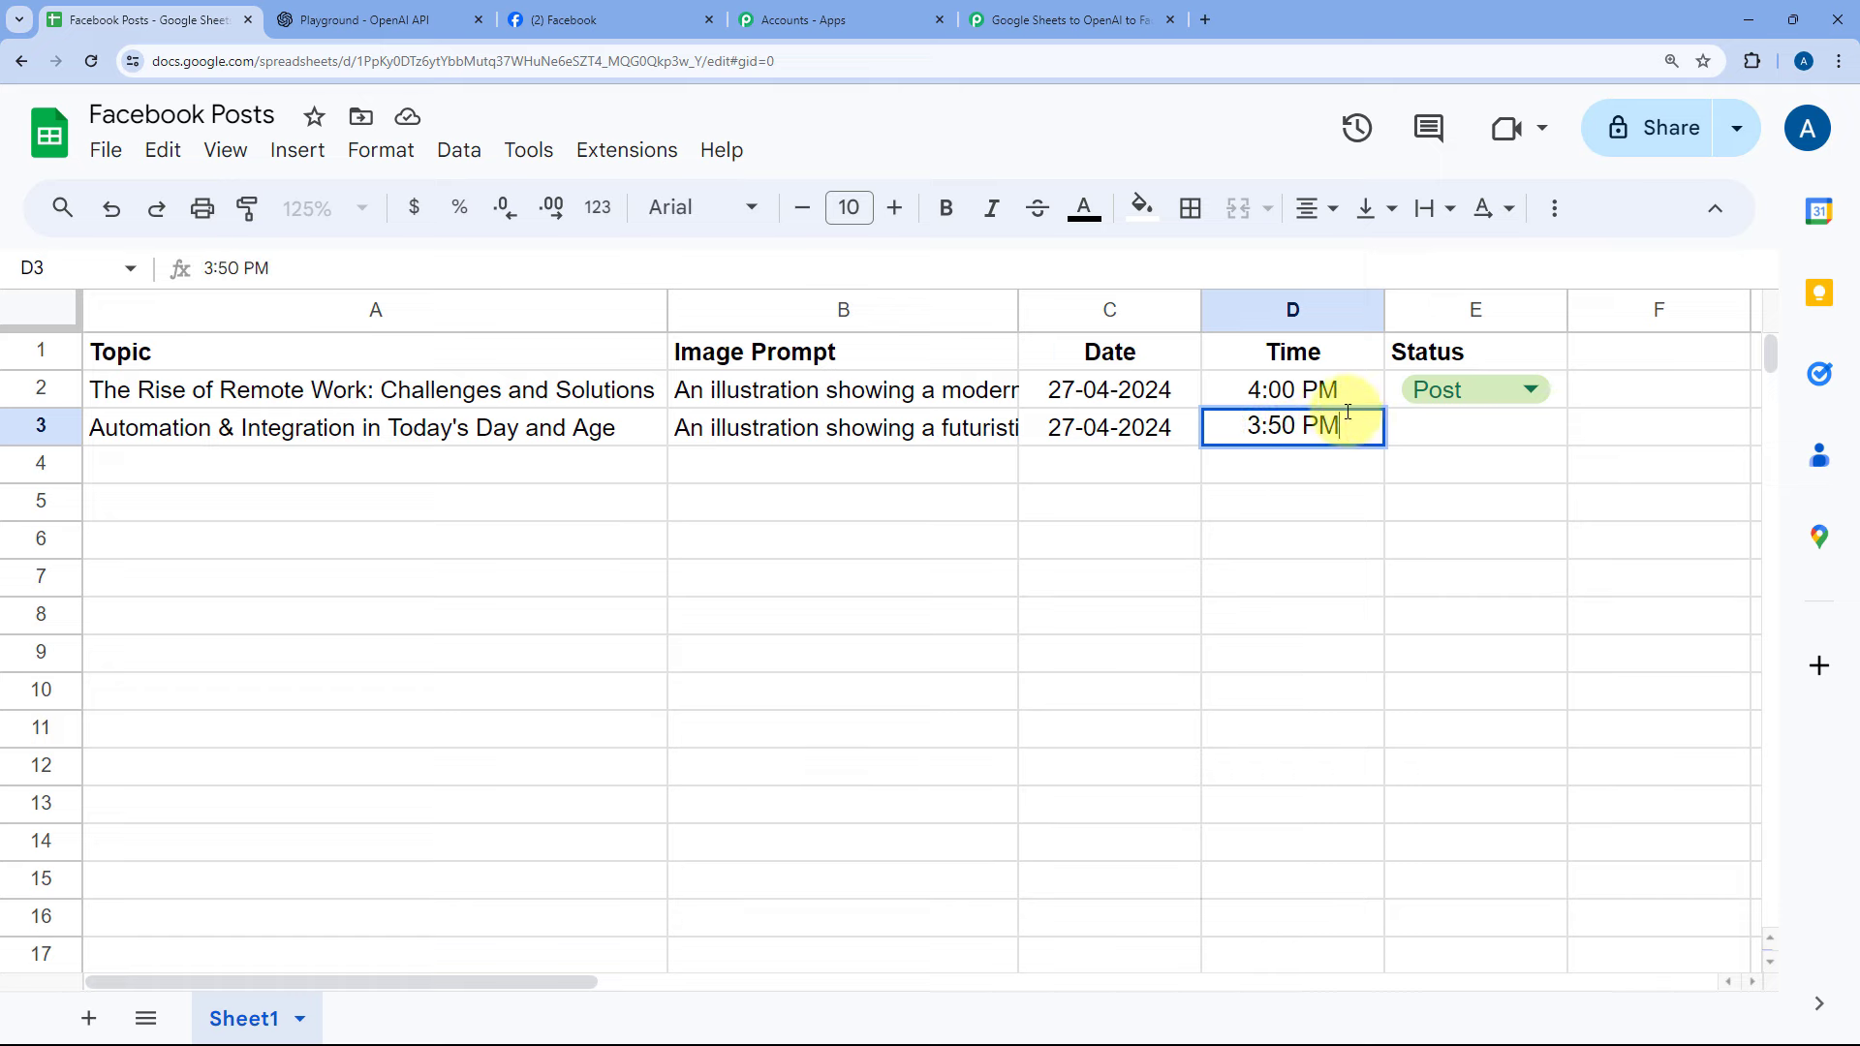
pyautogui.click(1334, 465)
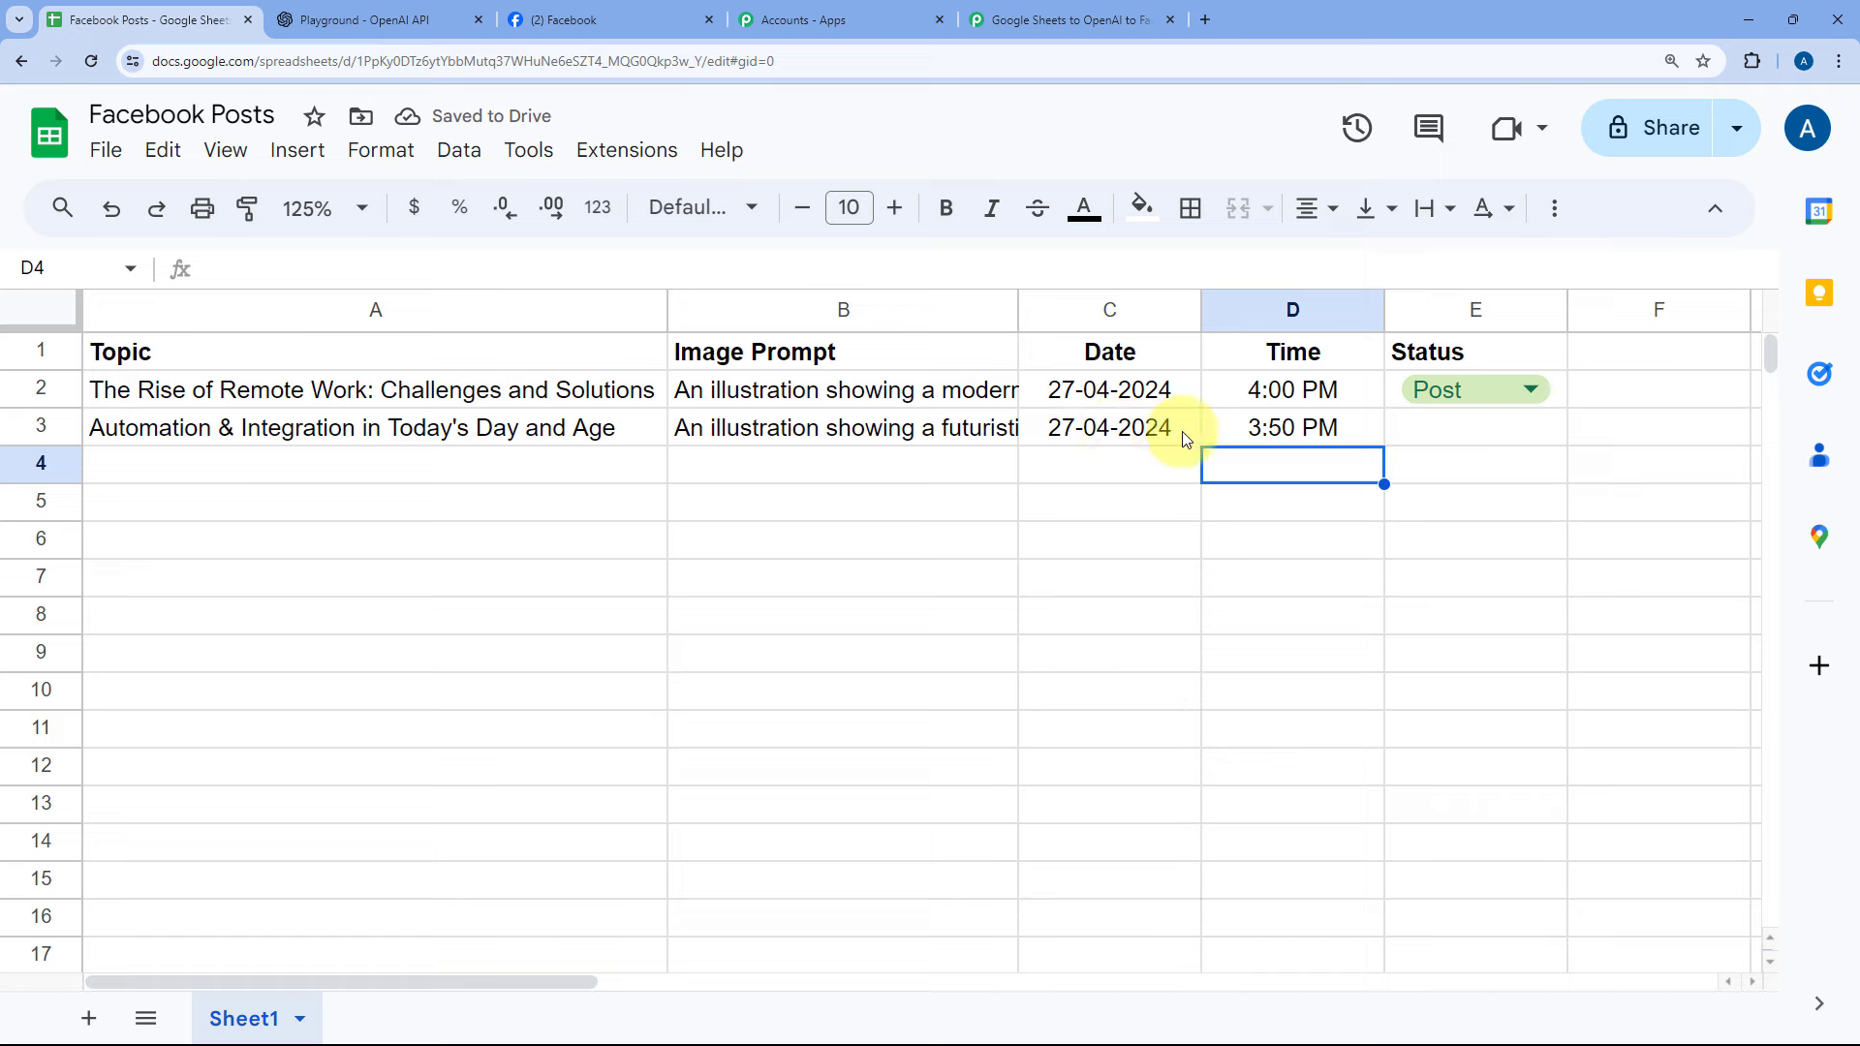
# - Fill the Post status from row 2 down into row 3's Status cell
pyautogui.click(1562, 405)
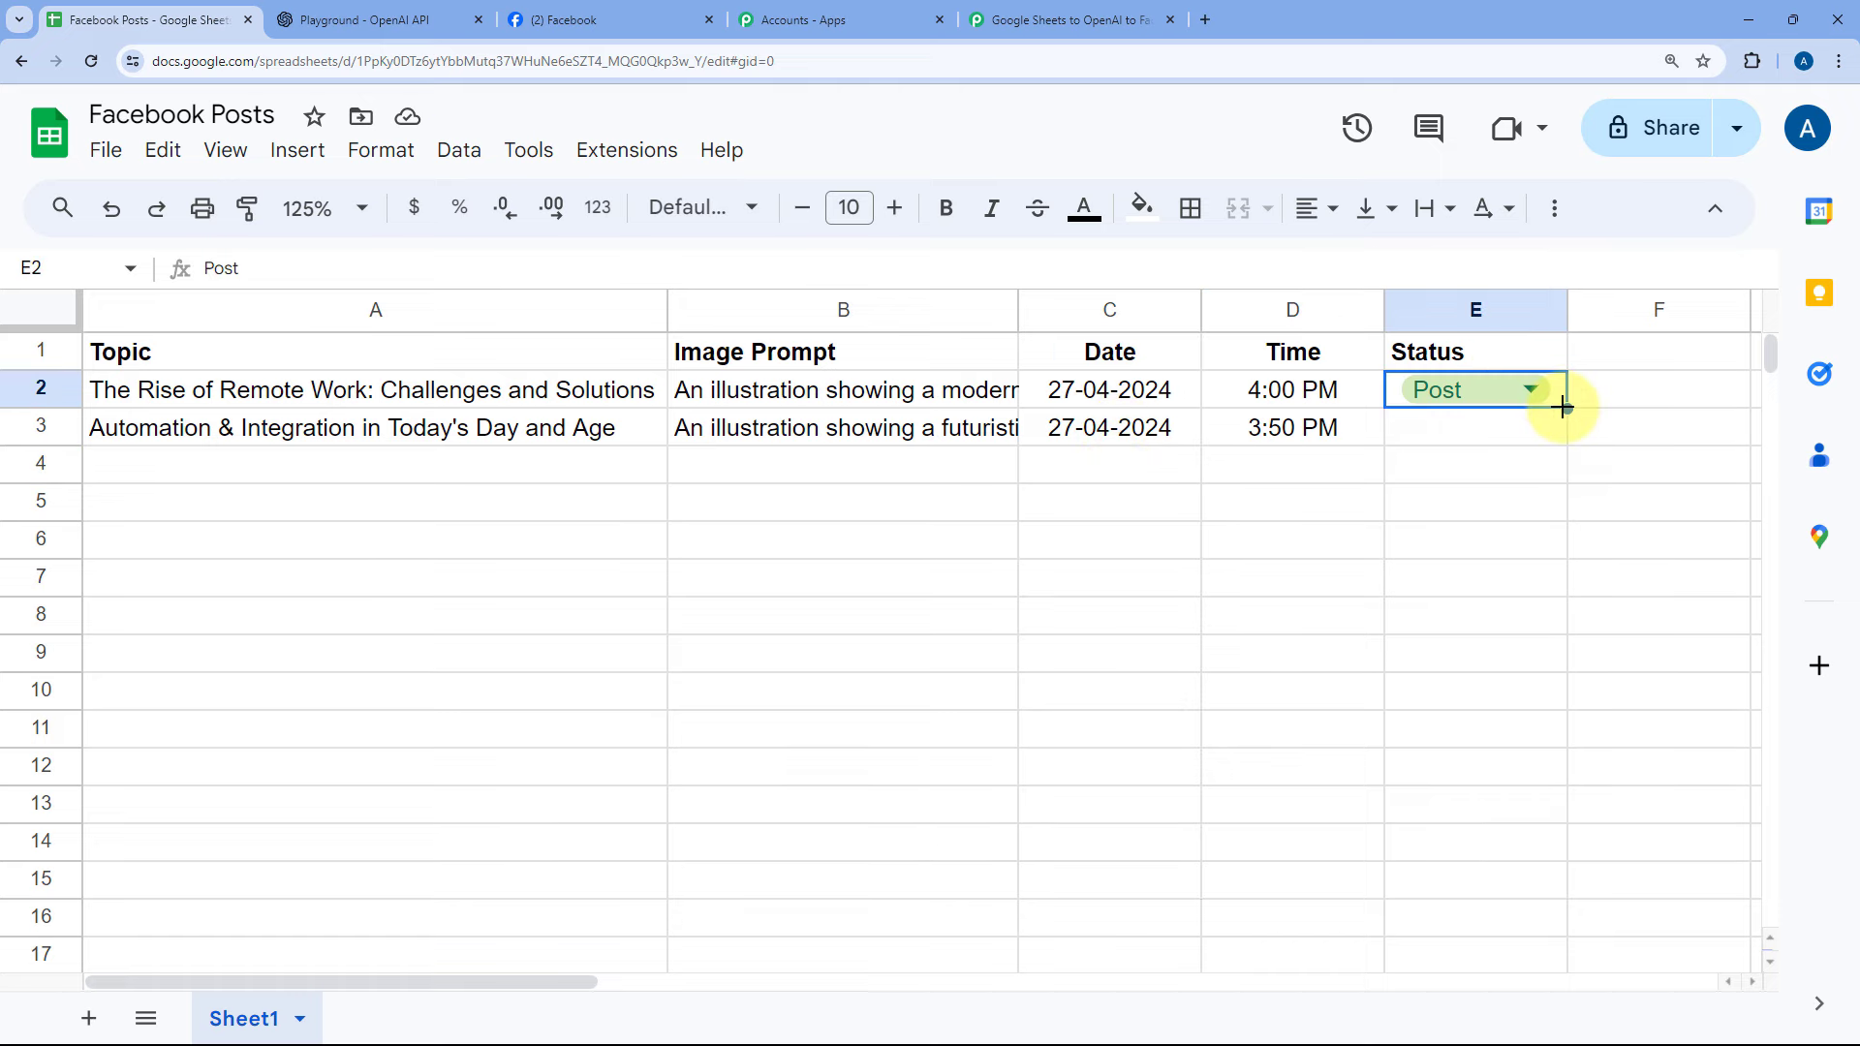
pyautogui.moveTo(1556, 403); pyautogui.dragTo(1531, 436)
pyautogui.click(415, 473)
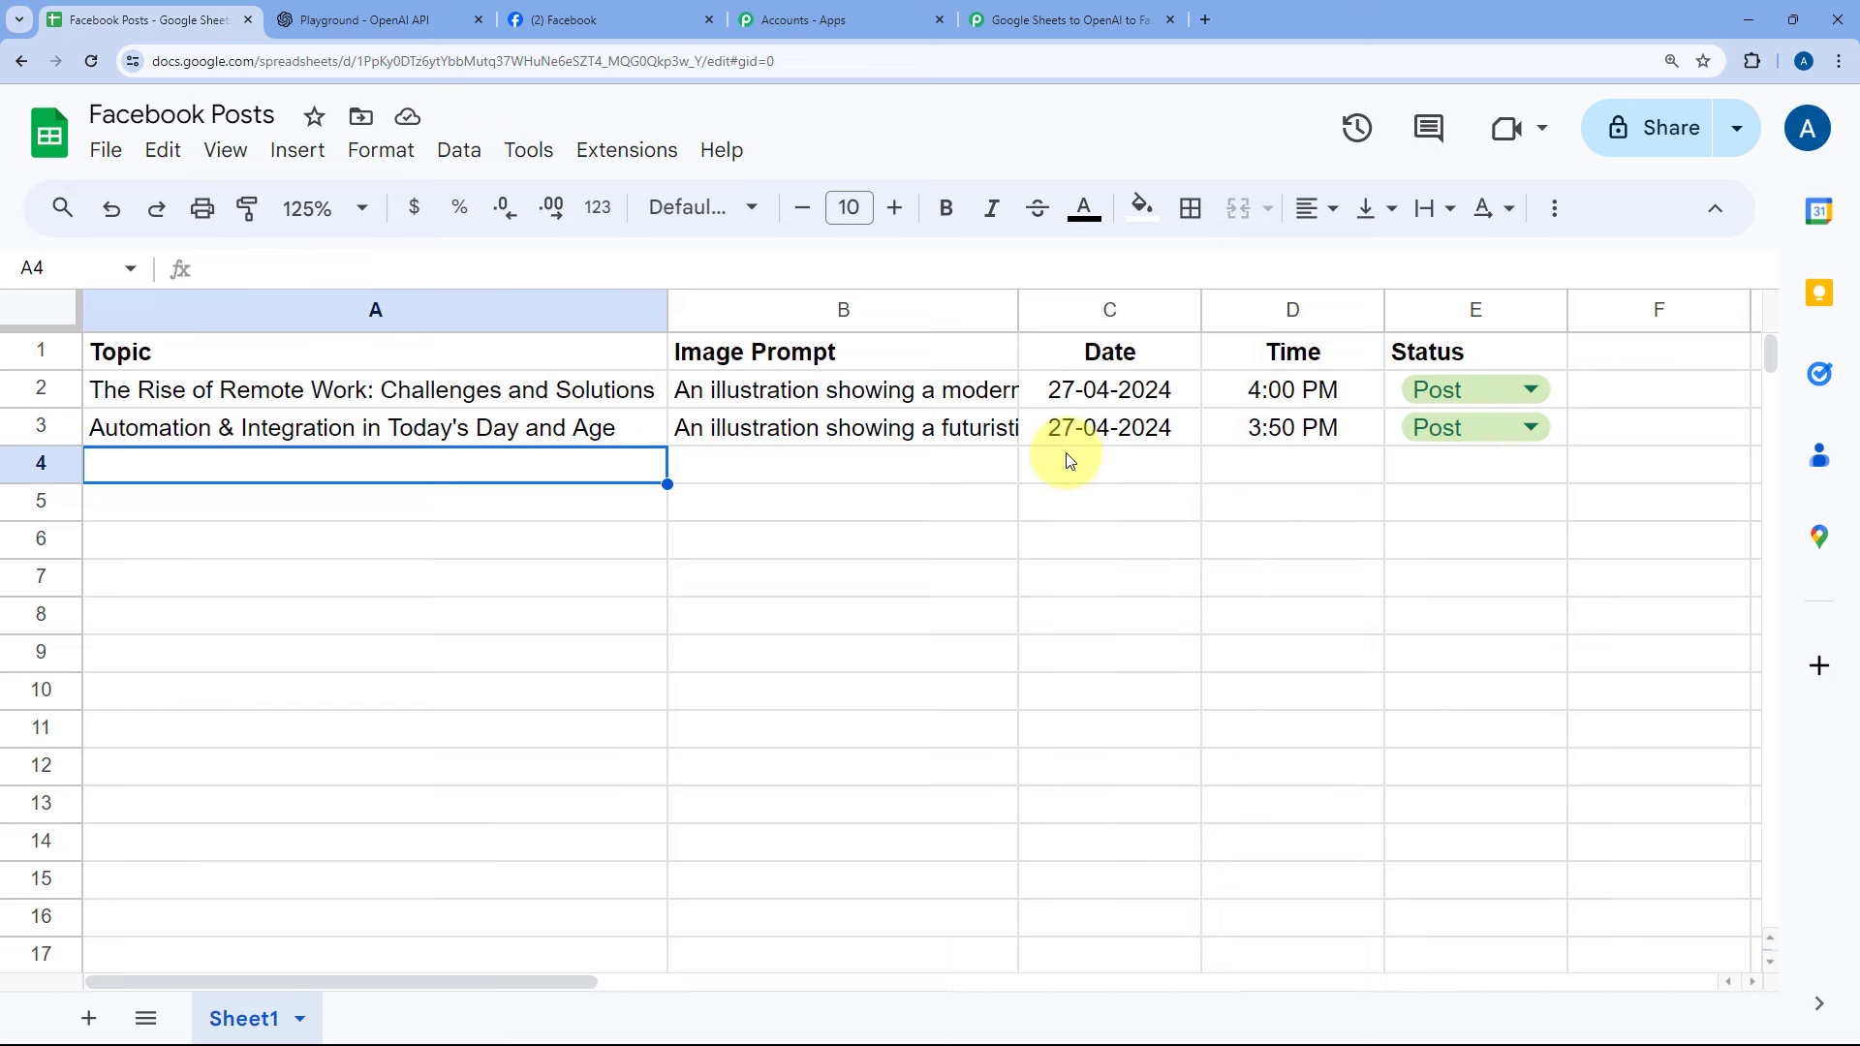
# - Review the Pabbly Connect workflow's actions down to Create Page Photo Post and check row 3's scheduled date and time in Google Sheets
pyautogui.click(1083, 18)
pyautogui.scroll(-3, 852, 358)
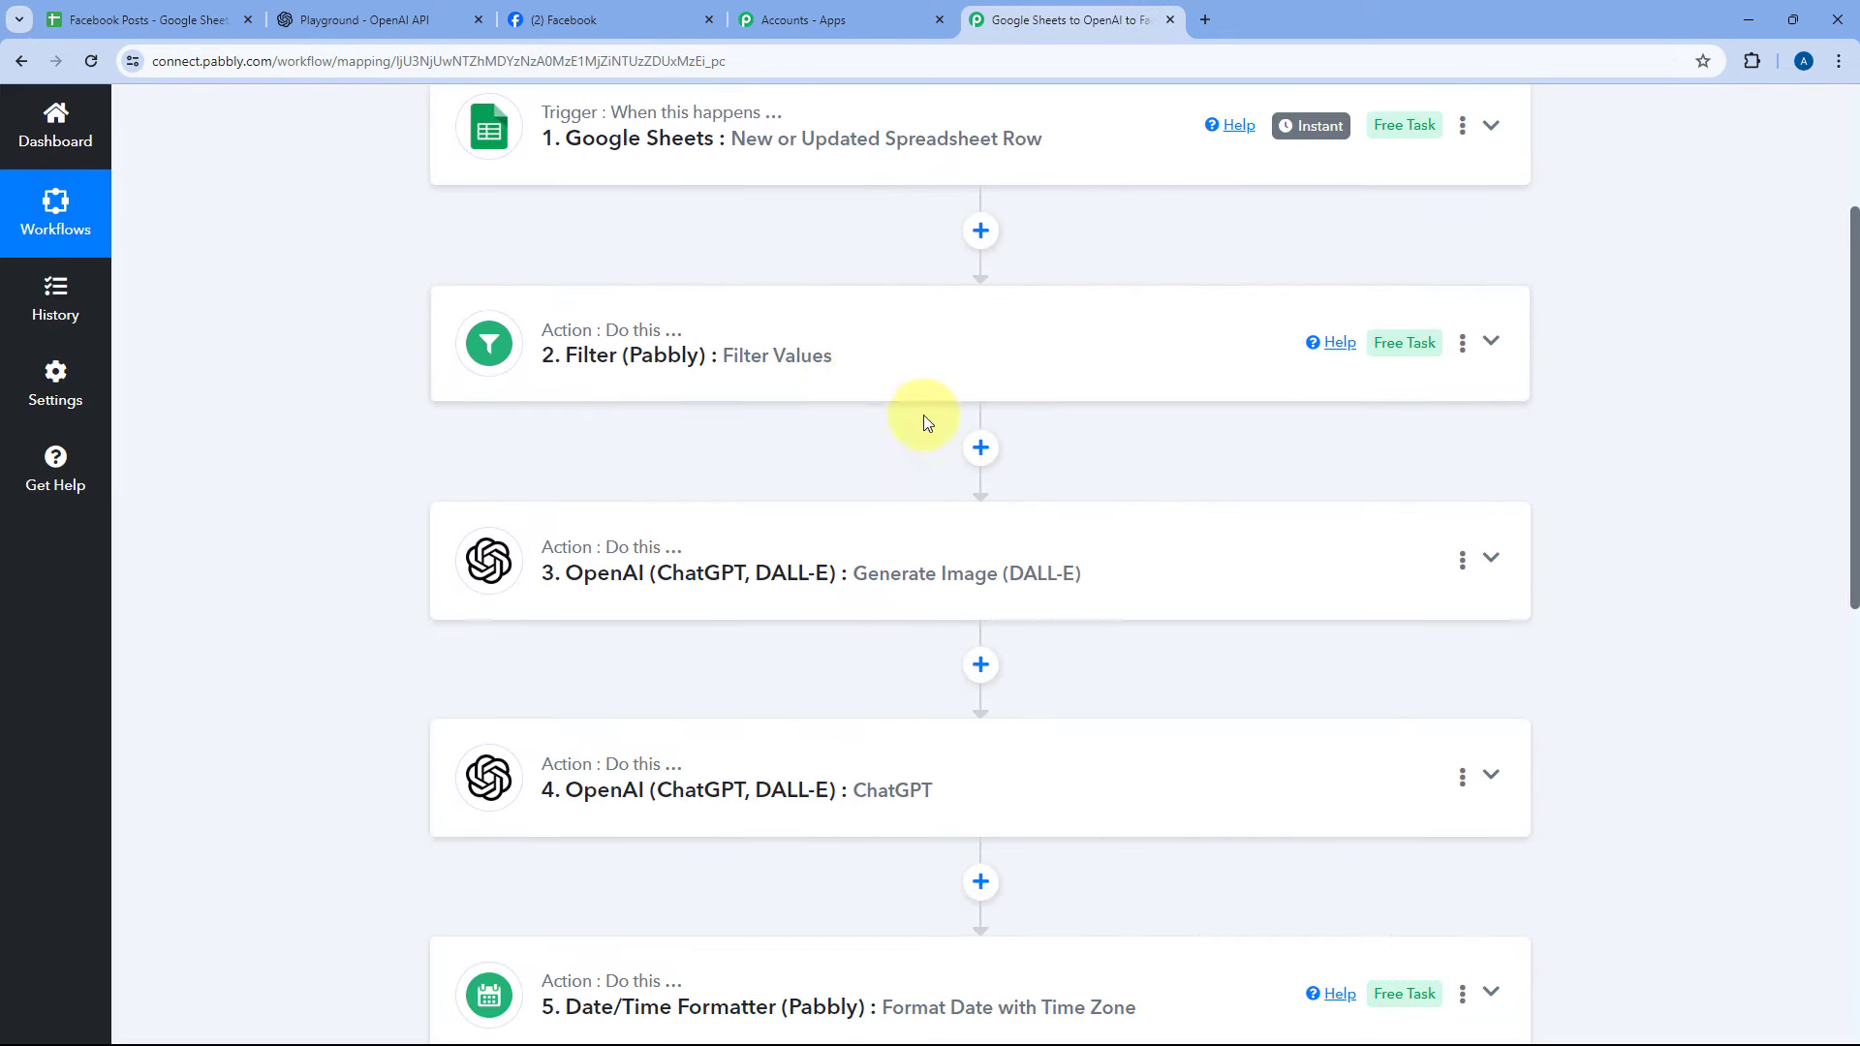
pyautogui.scroll(-2, 755, 465)
pyautogui.scroll(-2, 833, 508)
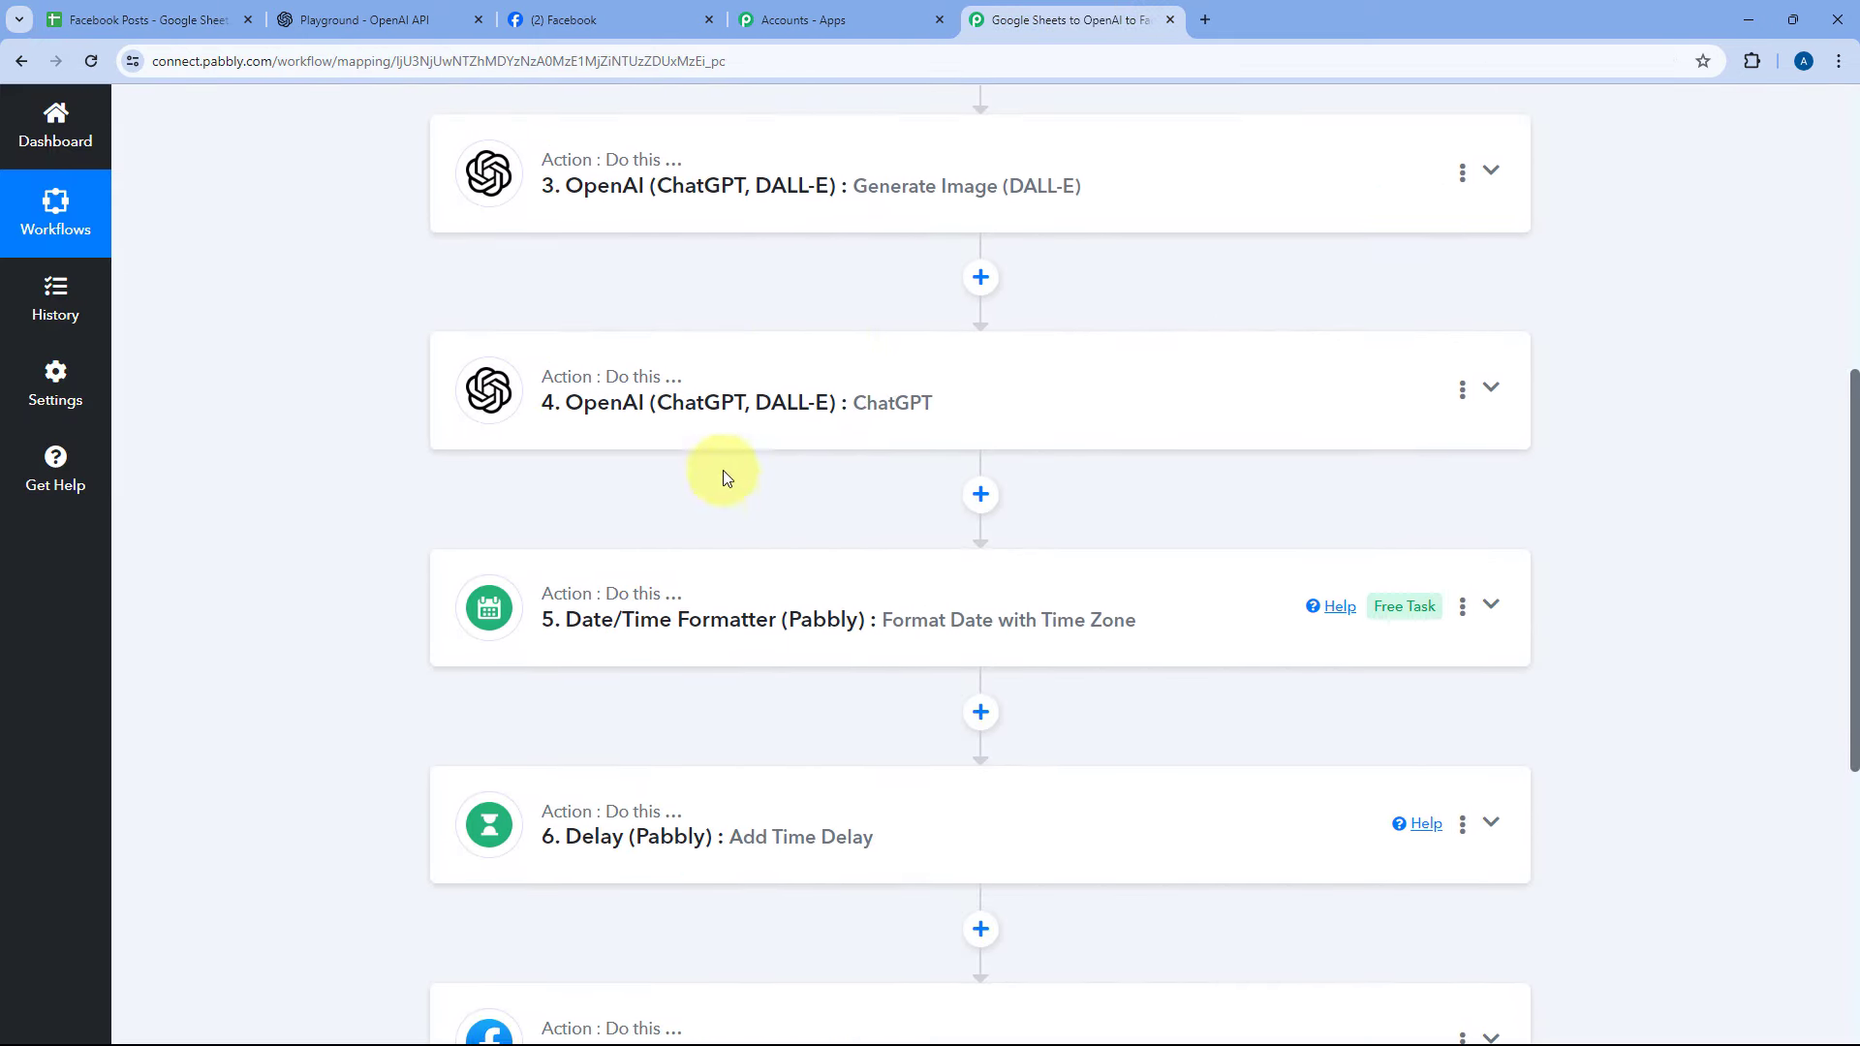
pyautogui.scroll(-2, 860, 498)
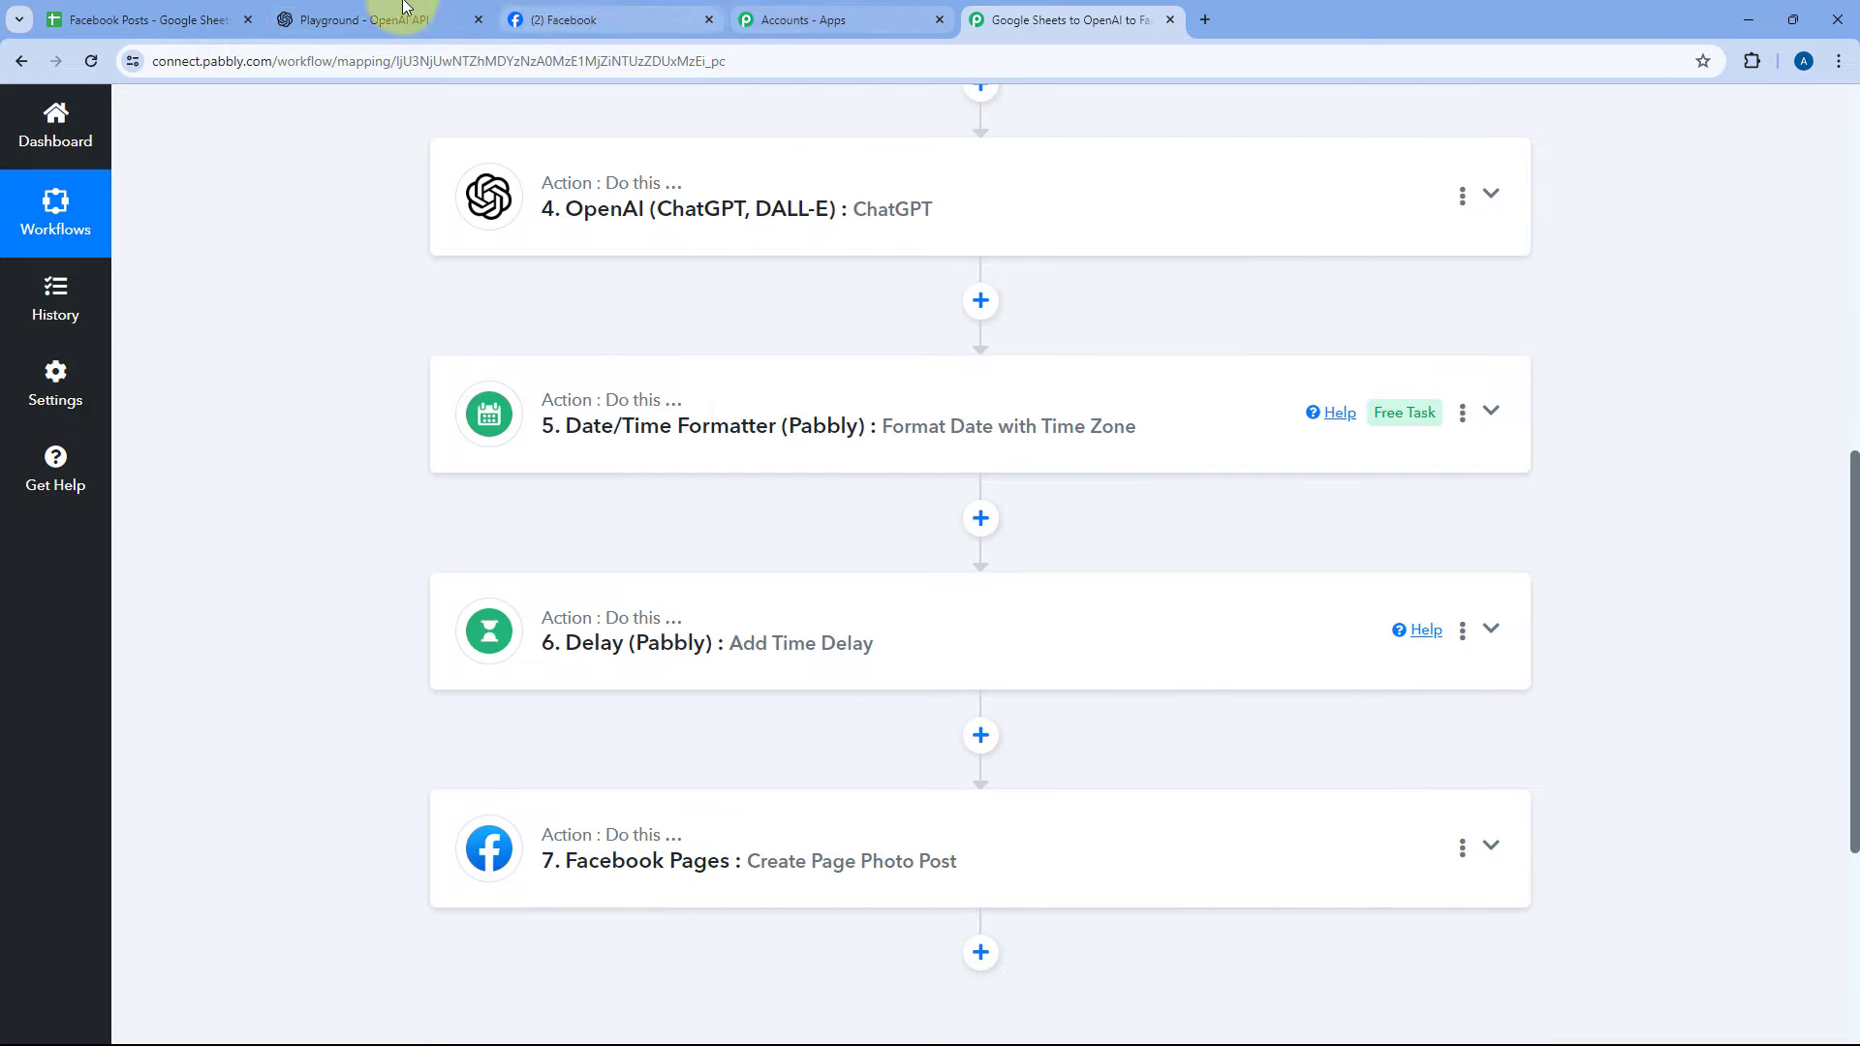
pyautogui.click(174, 20)
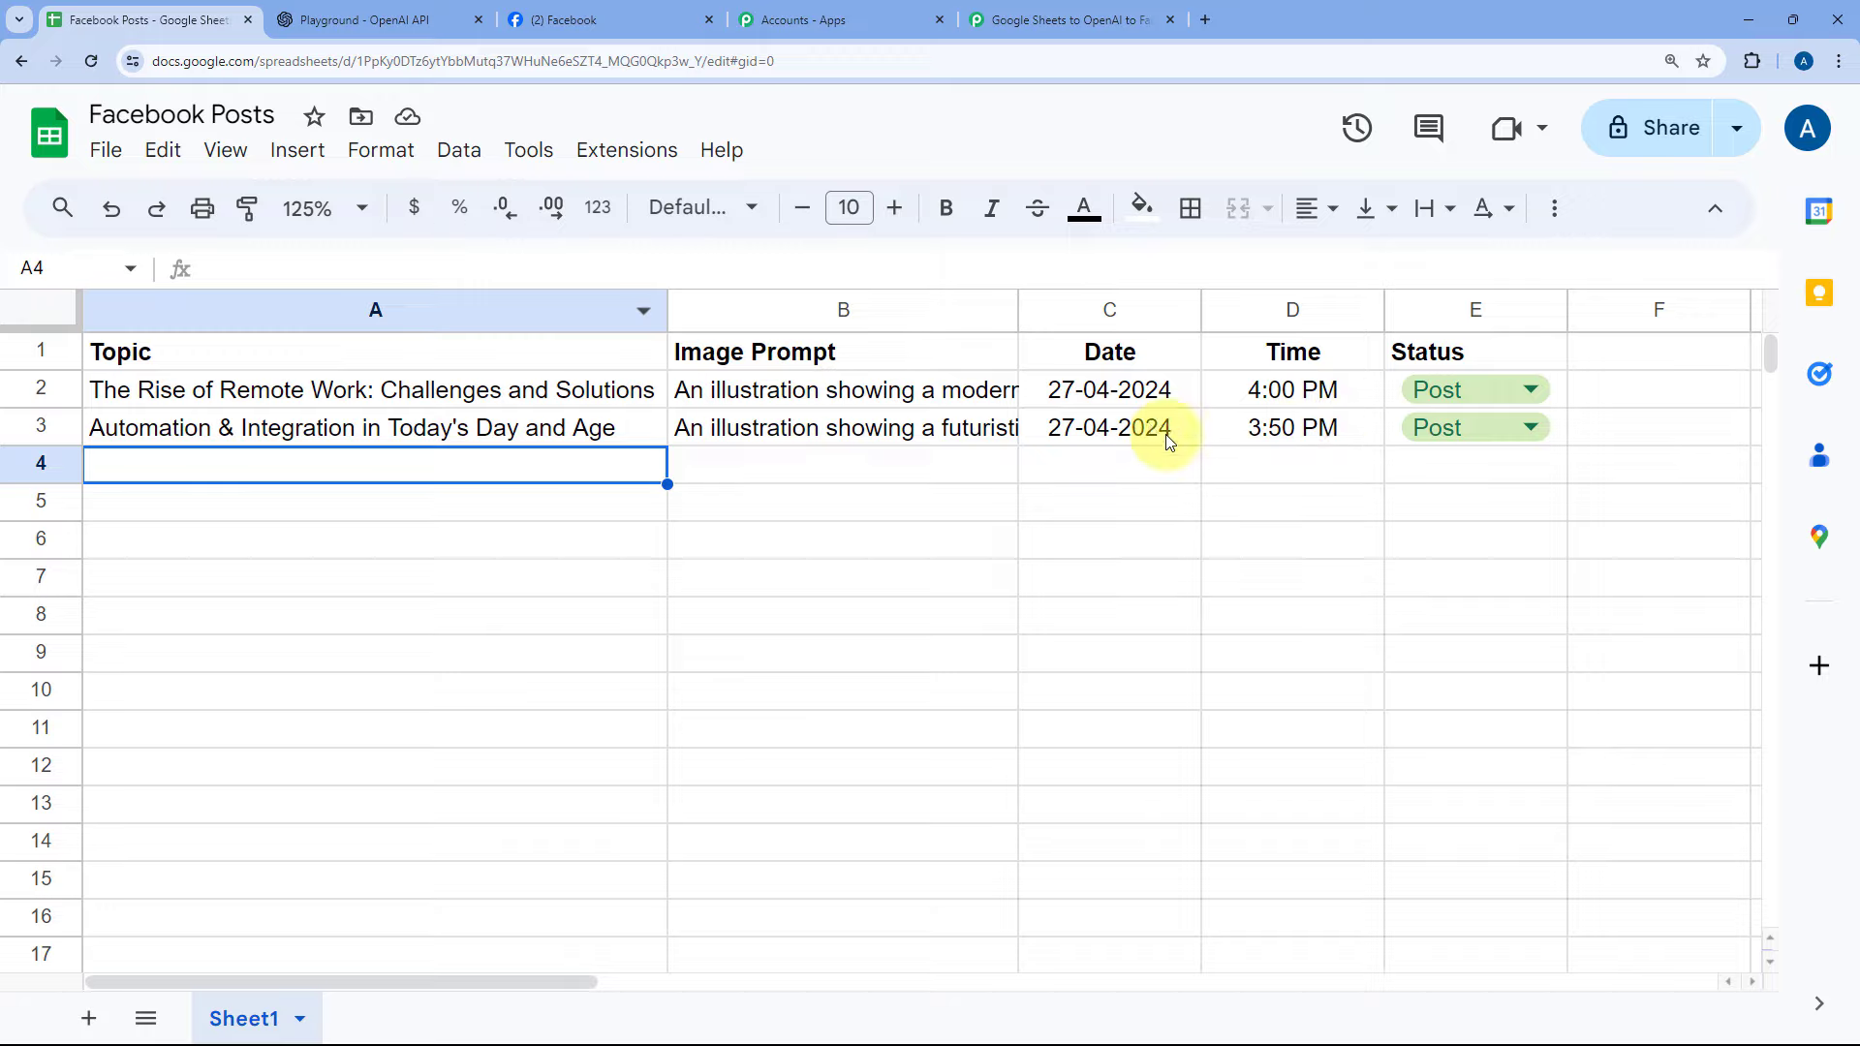
# - Switch to the Mindful Solutions Facebook page, check the system date and time, and reload the page
pyautogui.click(613, 14)
pyautogui.scroll(6, 949, 388)
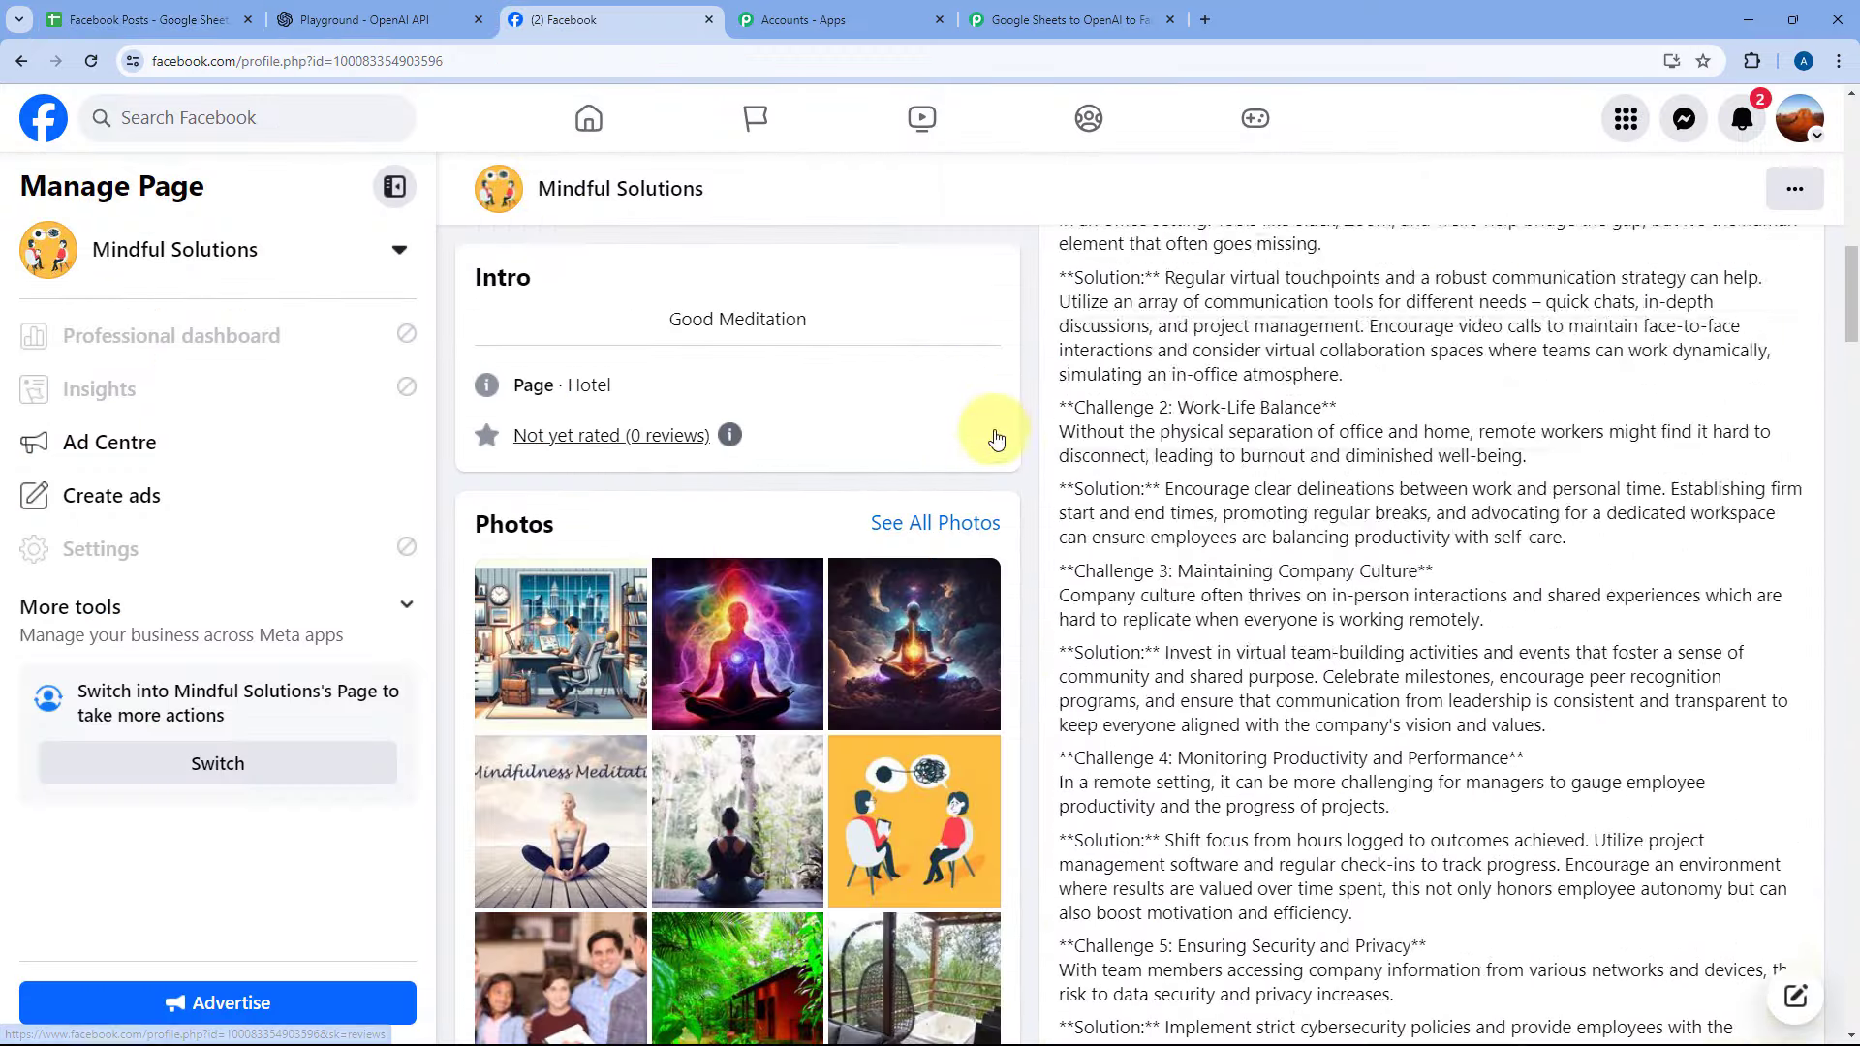
pyautogui.scroll(8, 996, 438)
pyautogui.scroll(-4, 1607, 984)
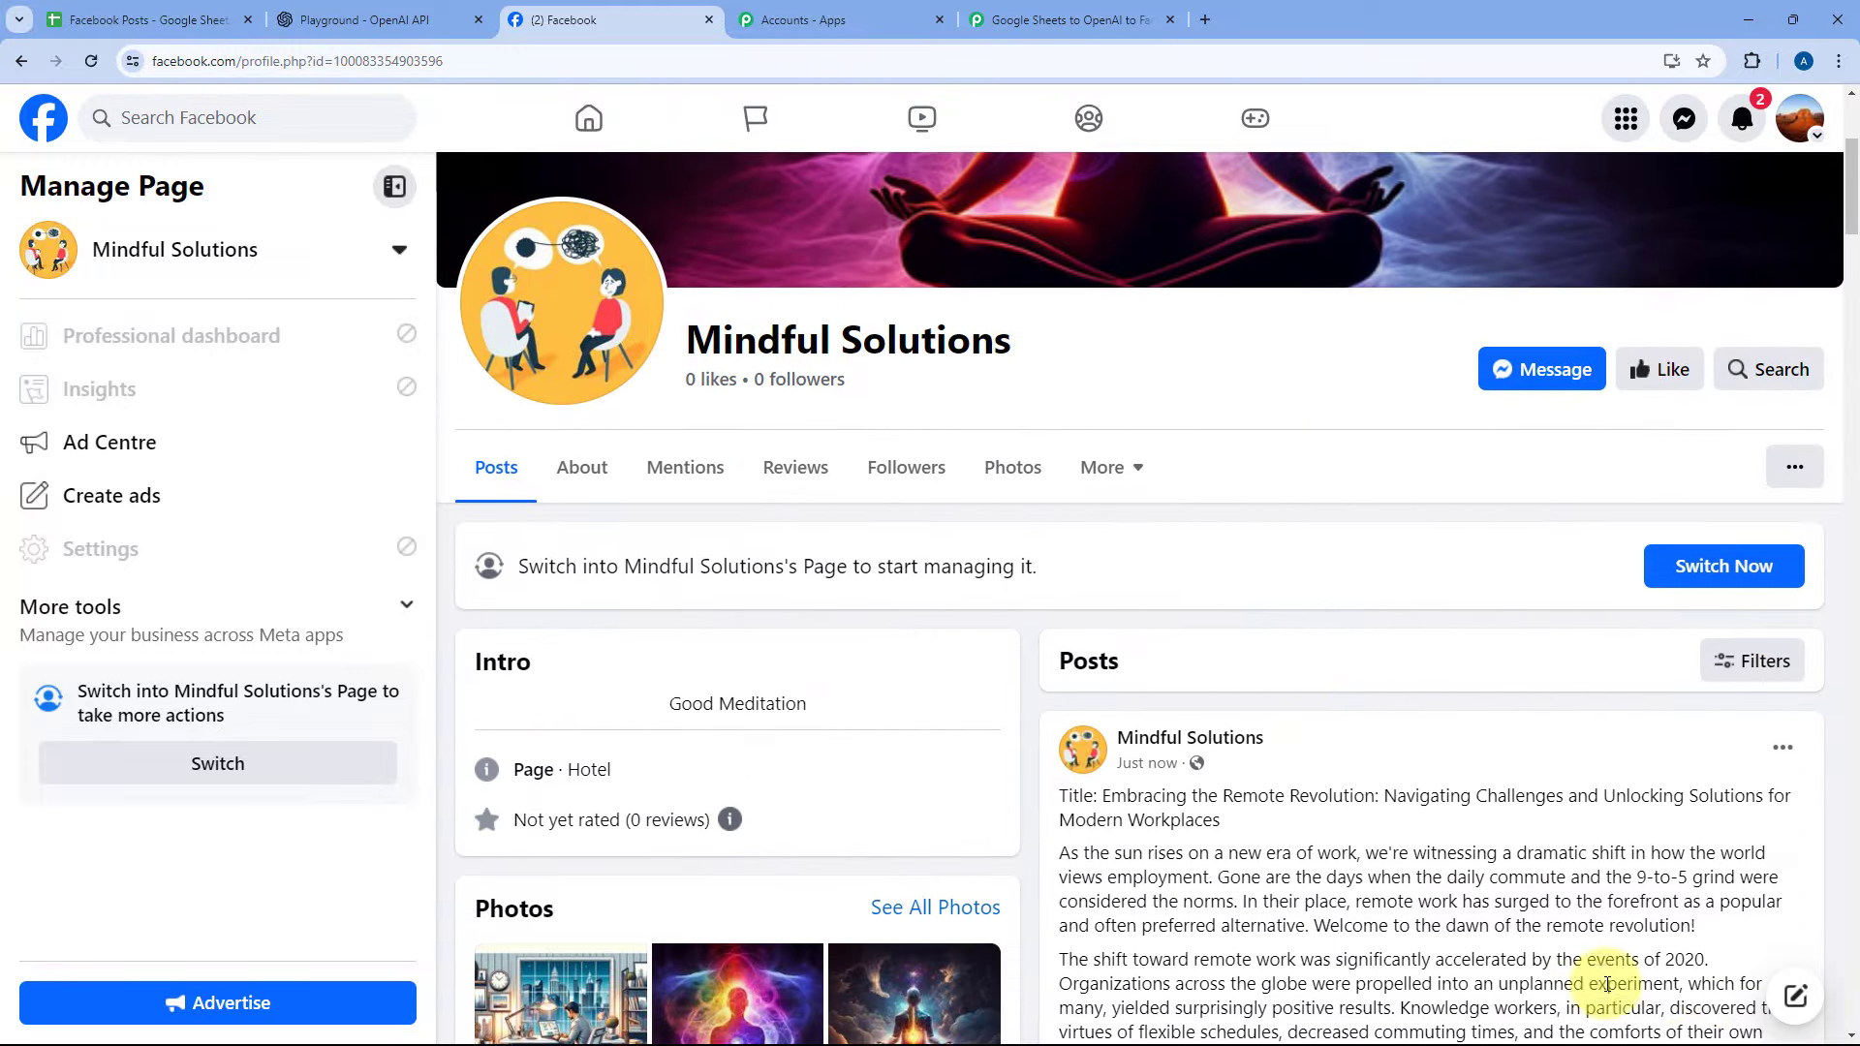
pyautogui.moveTo(1705, 1041)
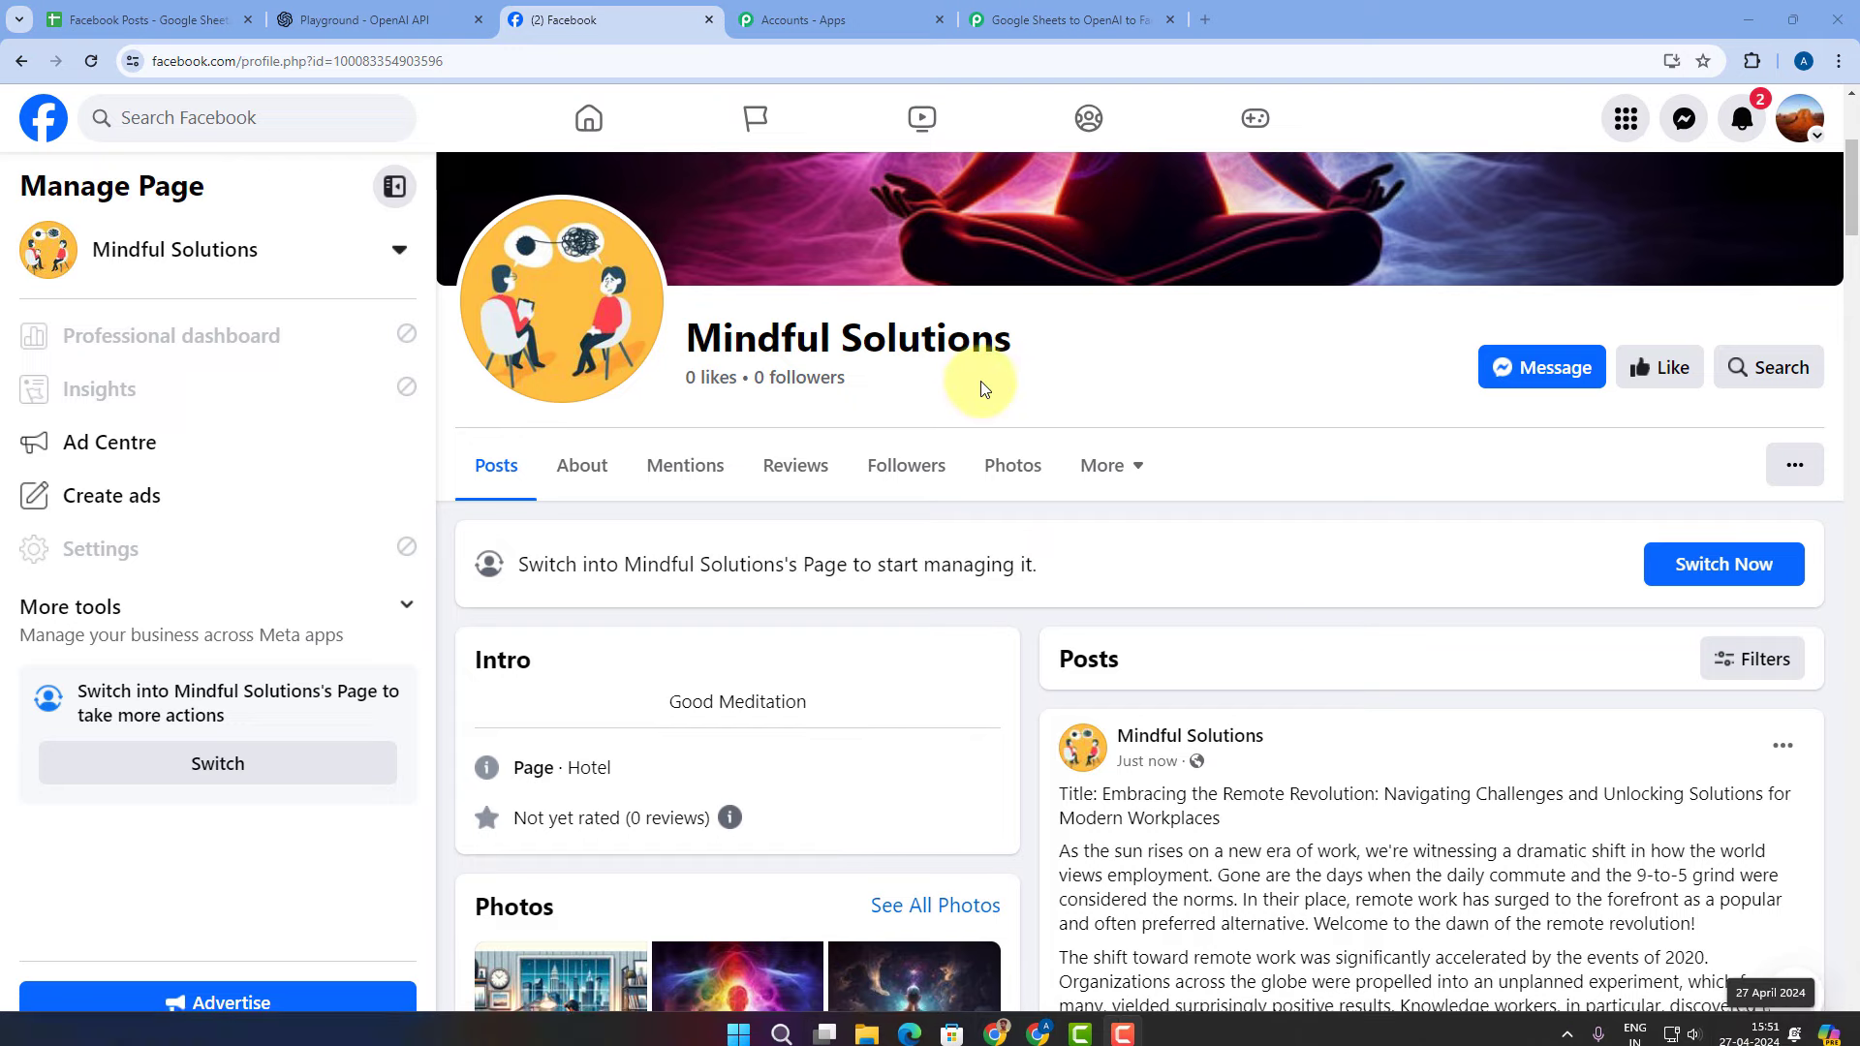
pyautogui.click(93, 60)
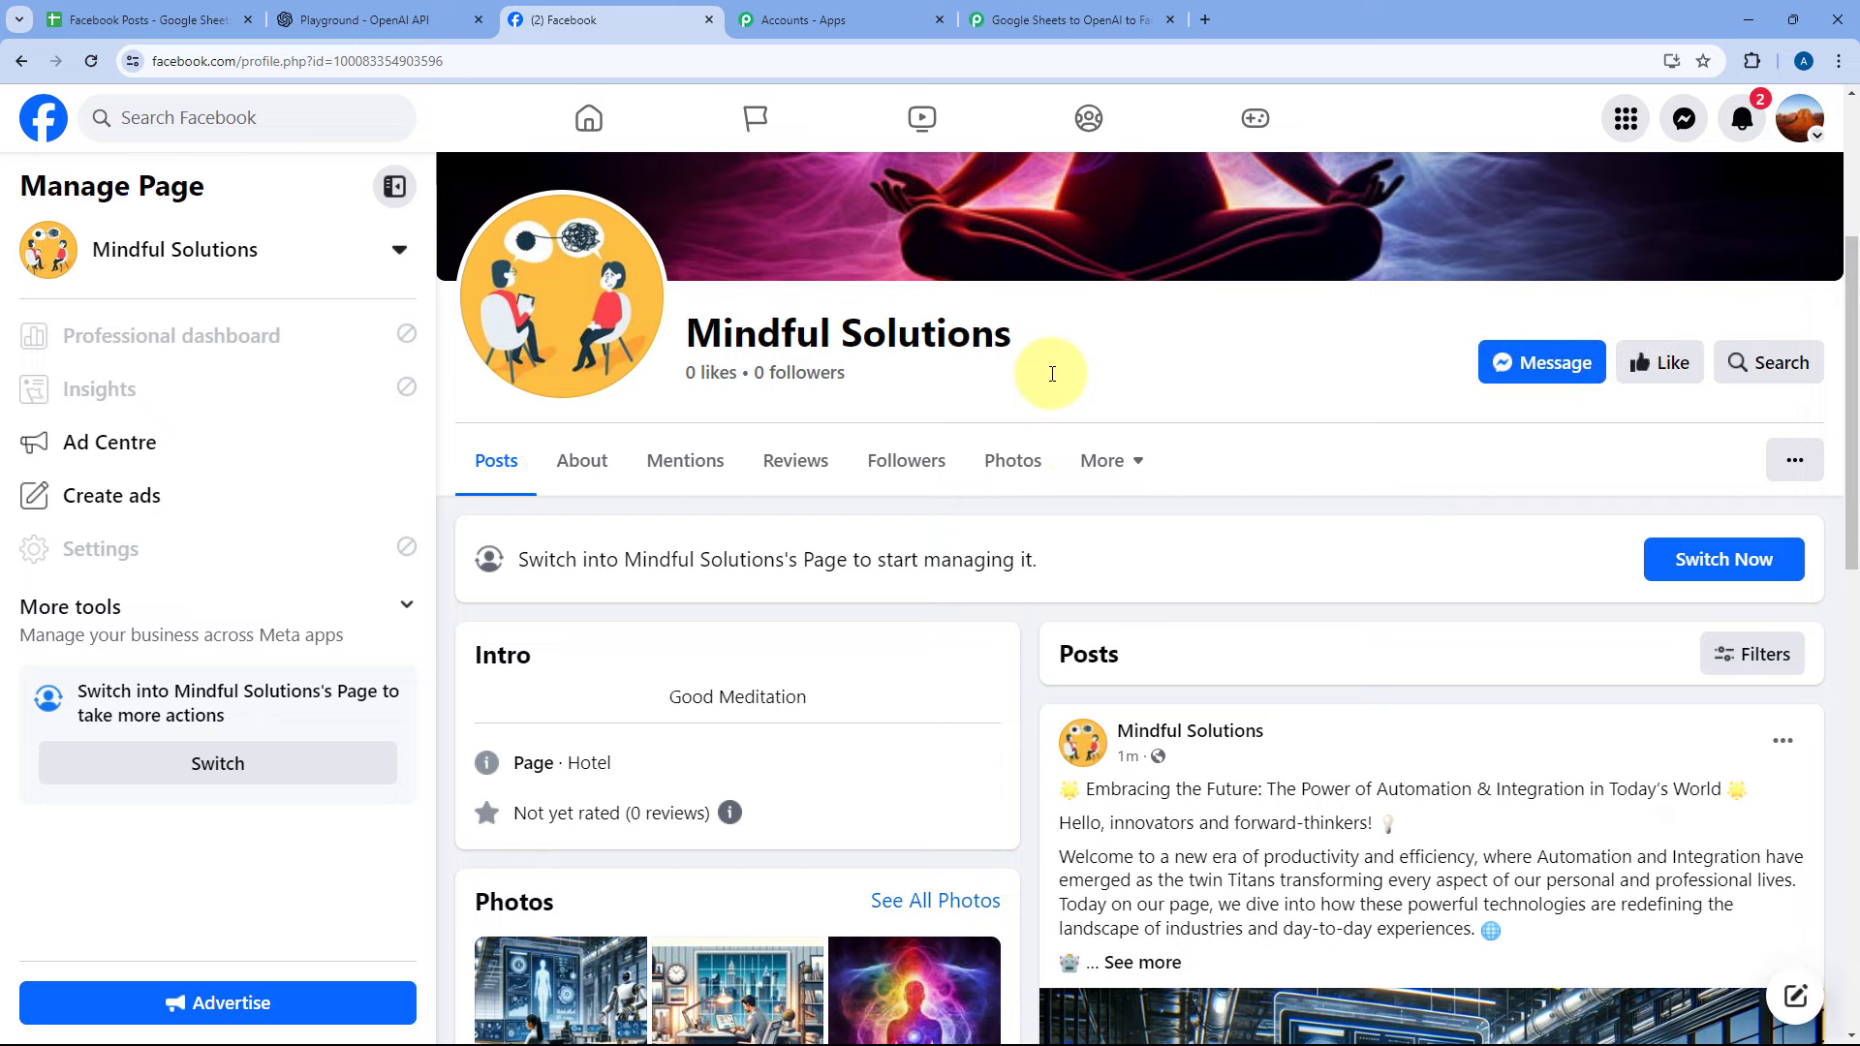
# - Expand the newest Facebook post's full text and compare its title with row 3's Topic in the Facebook Posts sheet
pyautogui.scroll(-4, 1088, 449)
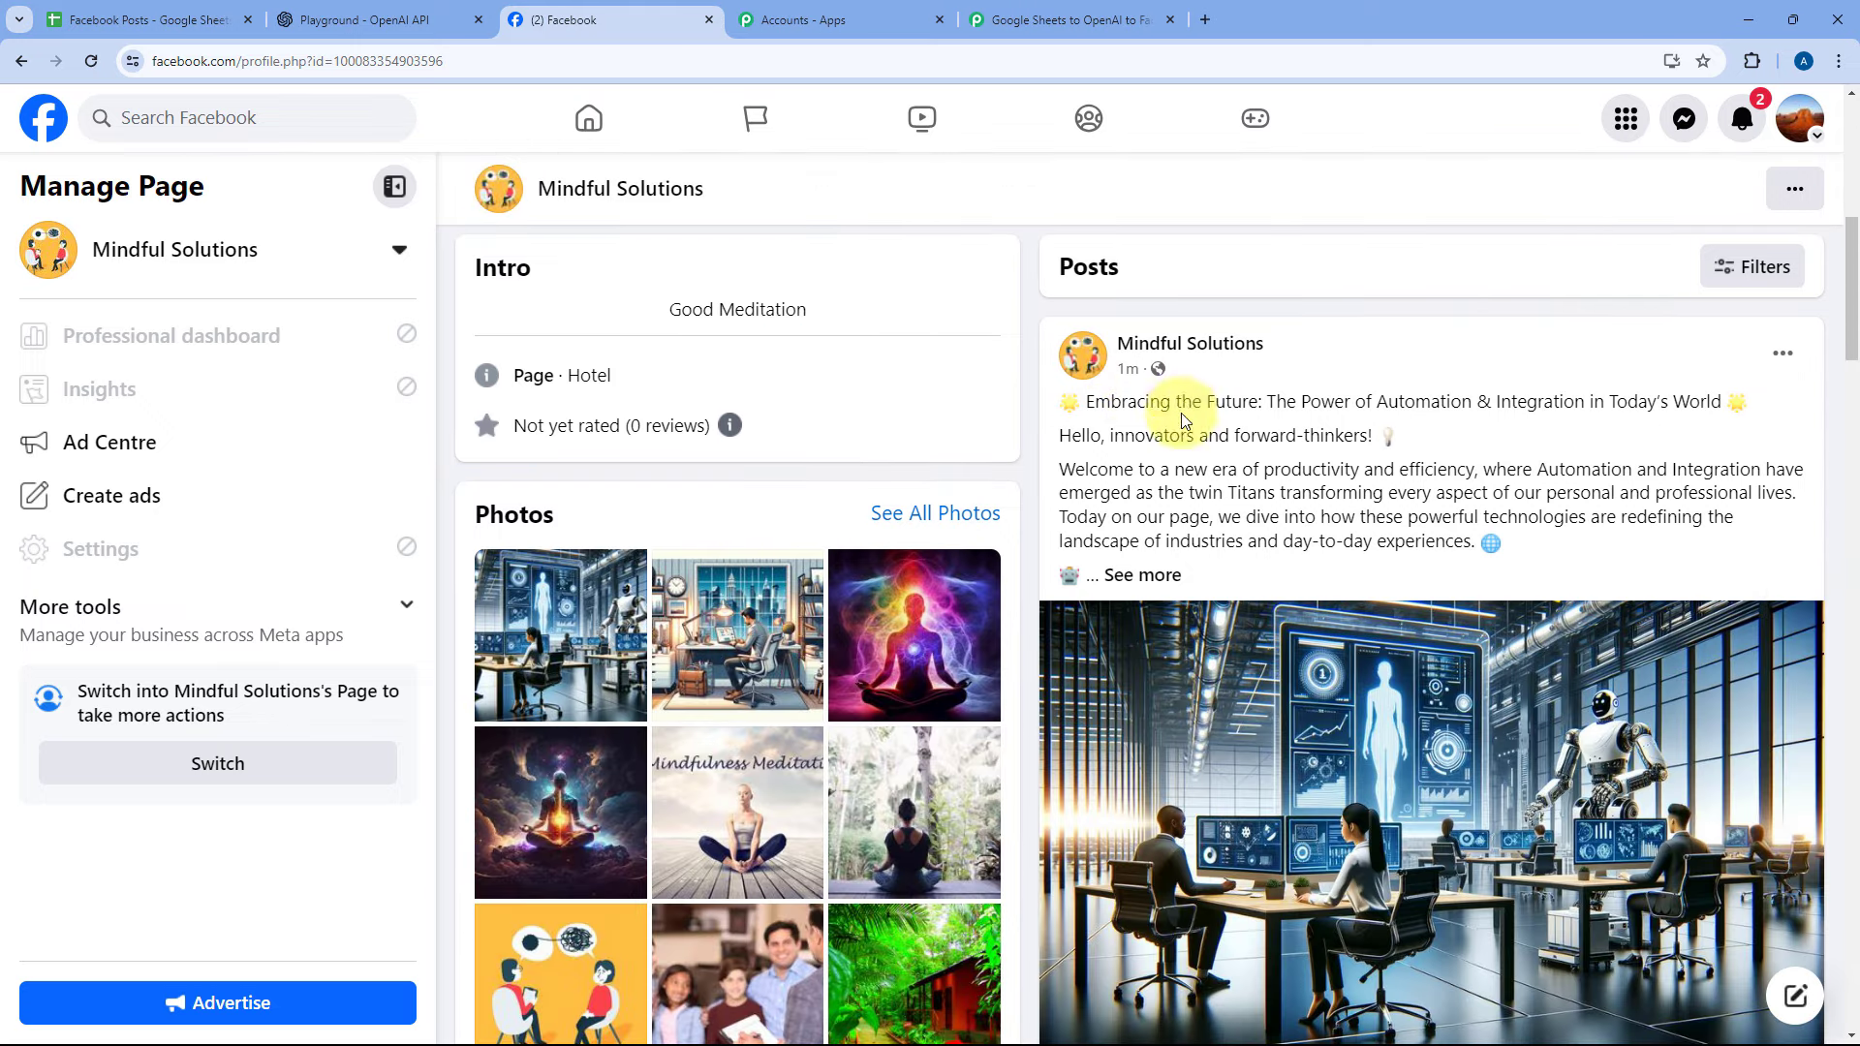
pyautogui.scroll(-2, 1135, 405)
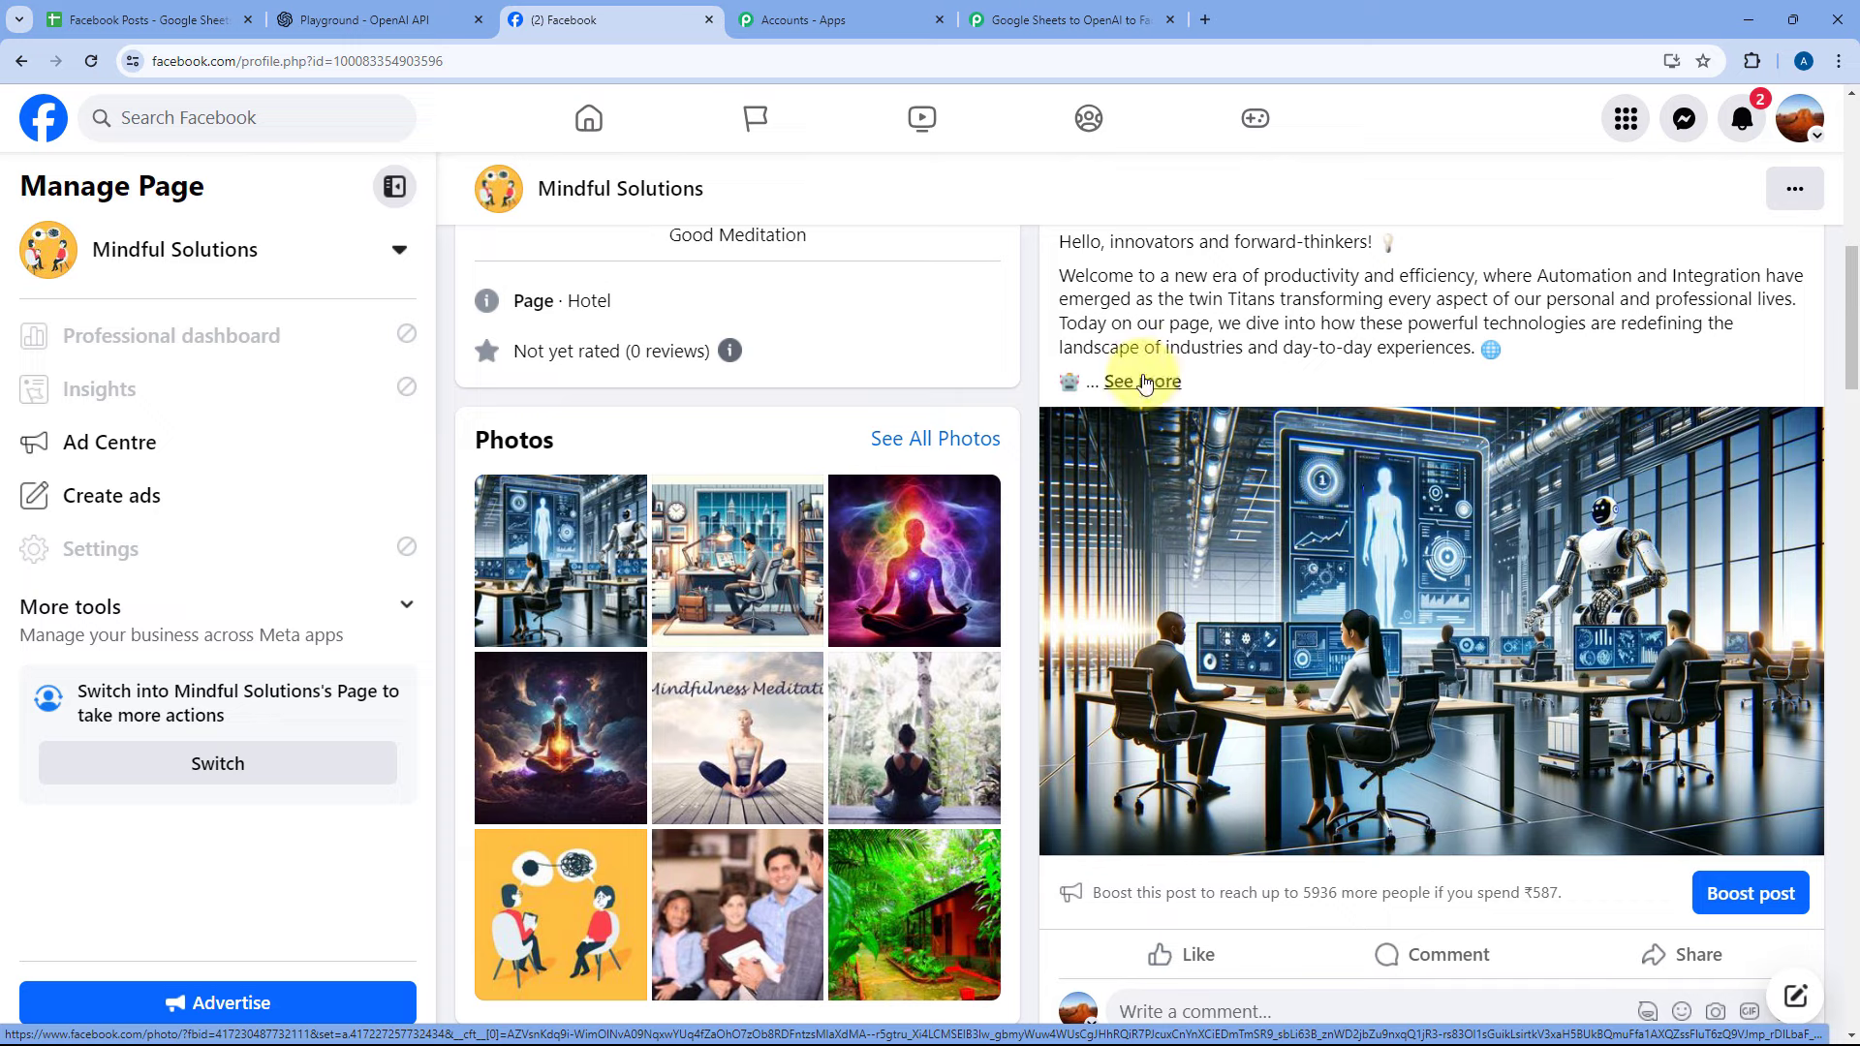
pyautogui.click(1129, 382)
pyautogui.scroll(2, 1233, 381)
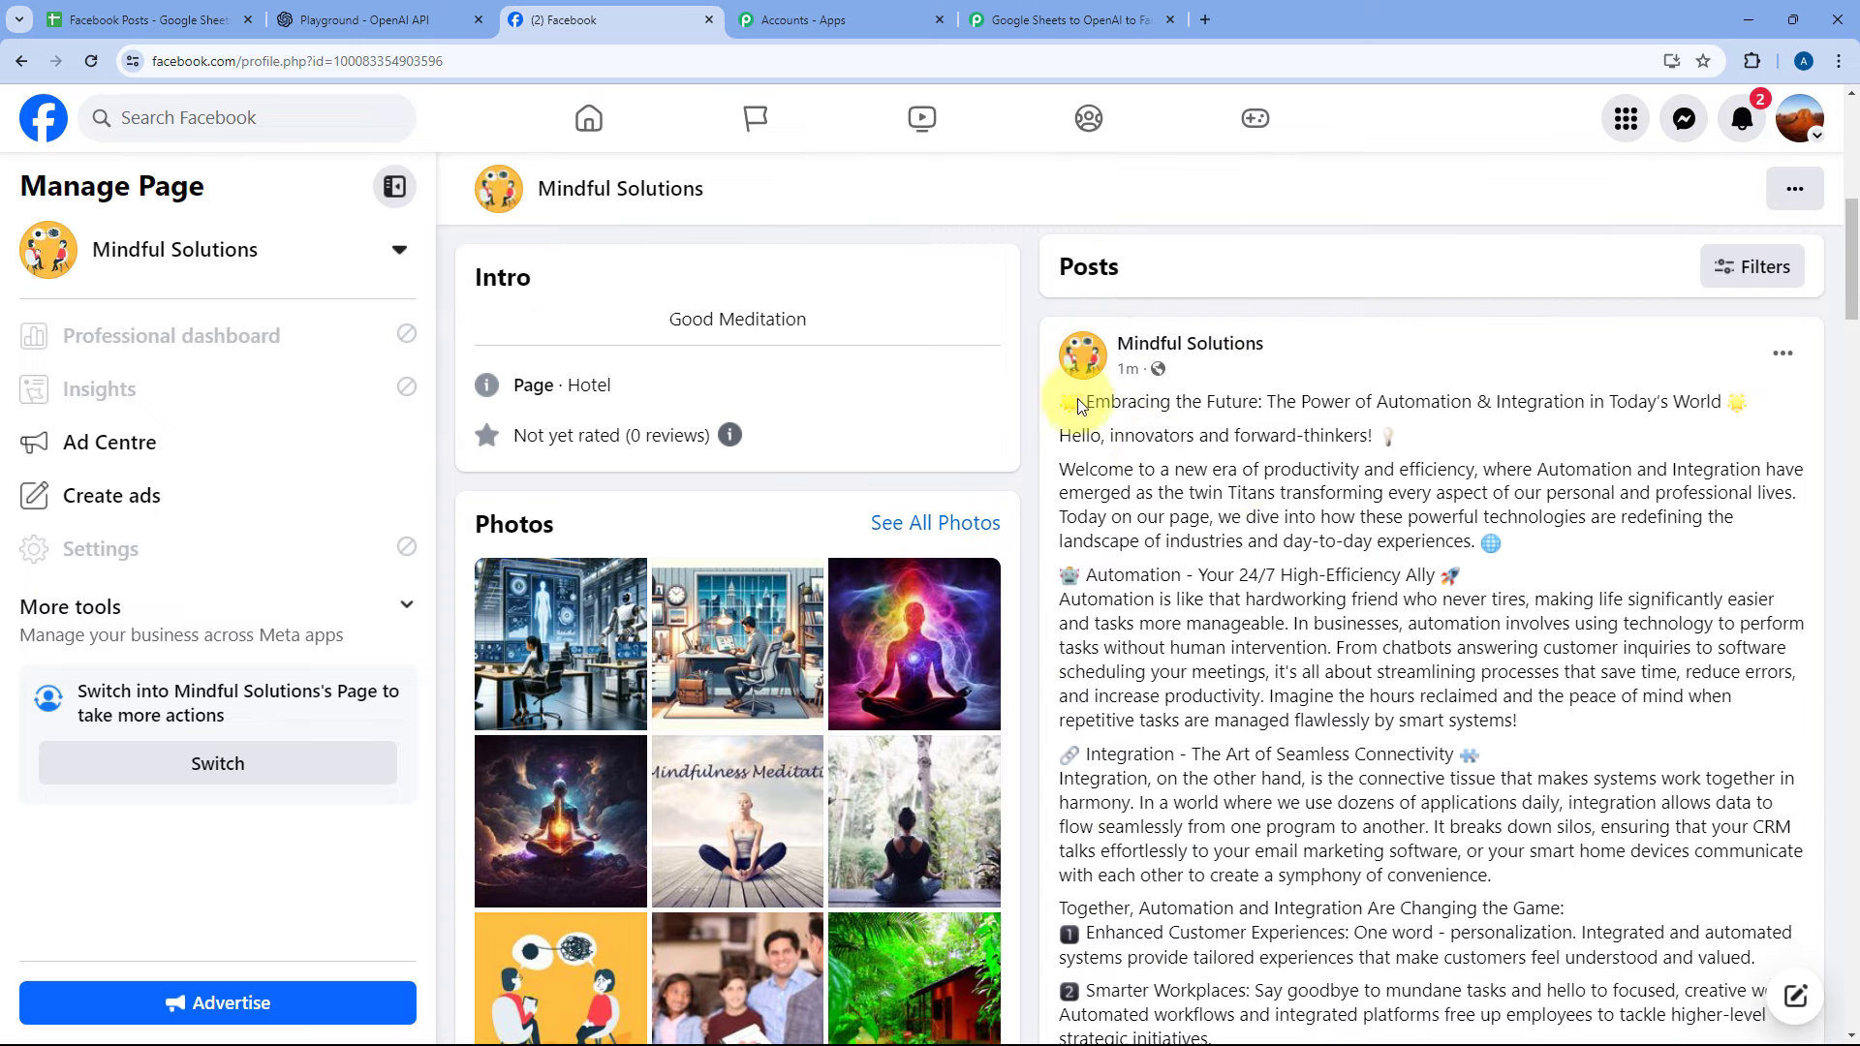
pyautogui.moveTo(1265, 401); pyautogui.dragTo(1722, 401)
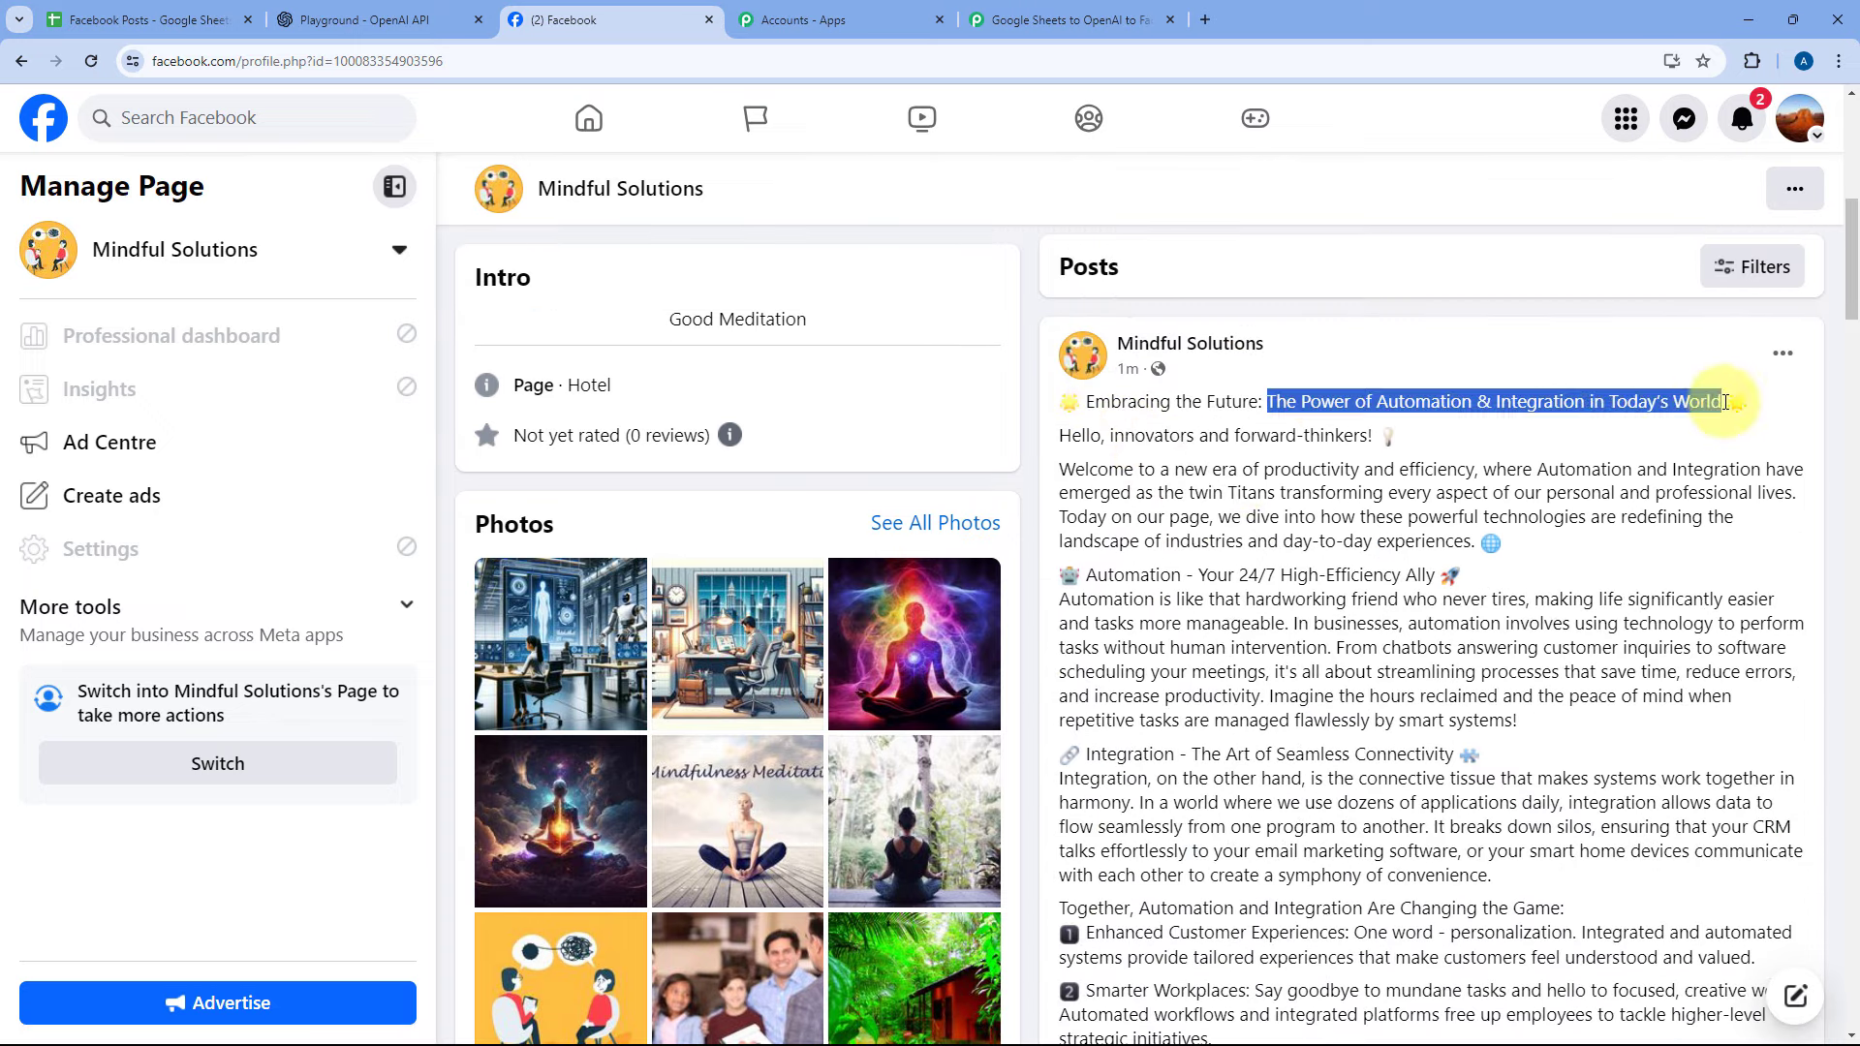
pyautogui.click(140, 19)
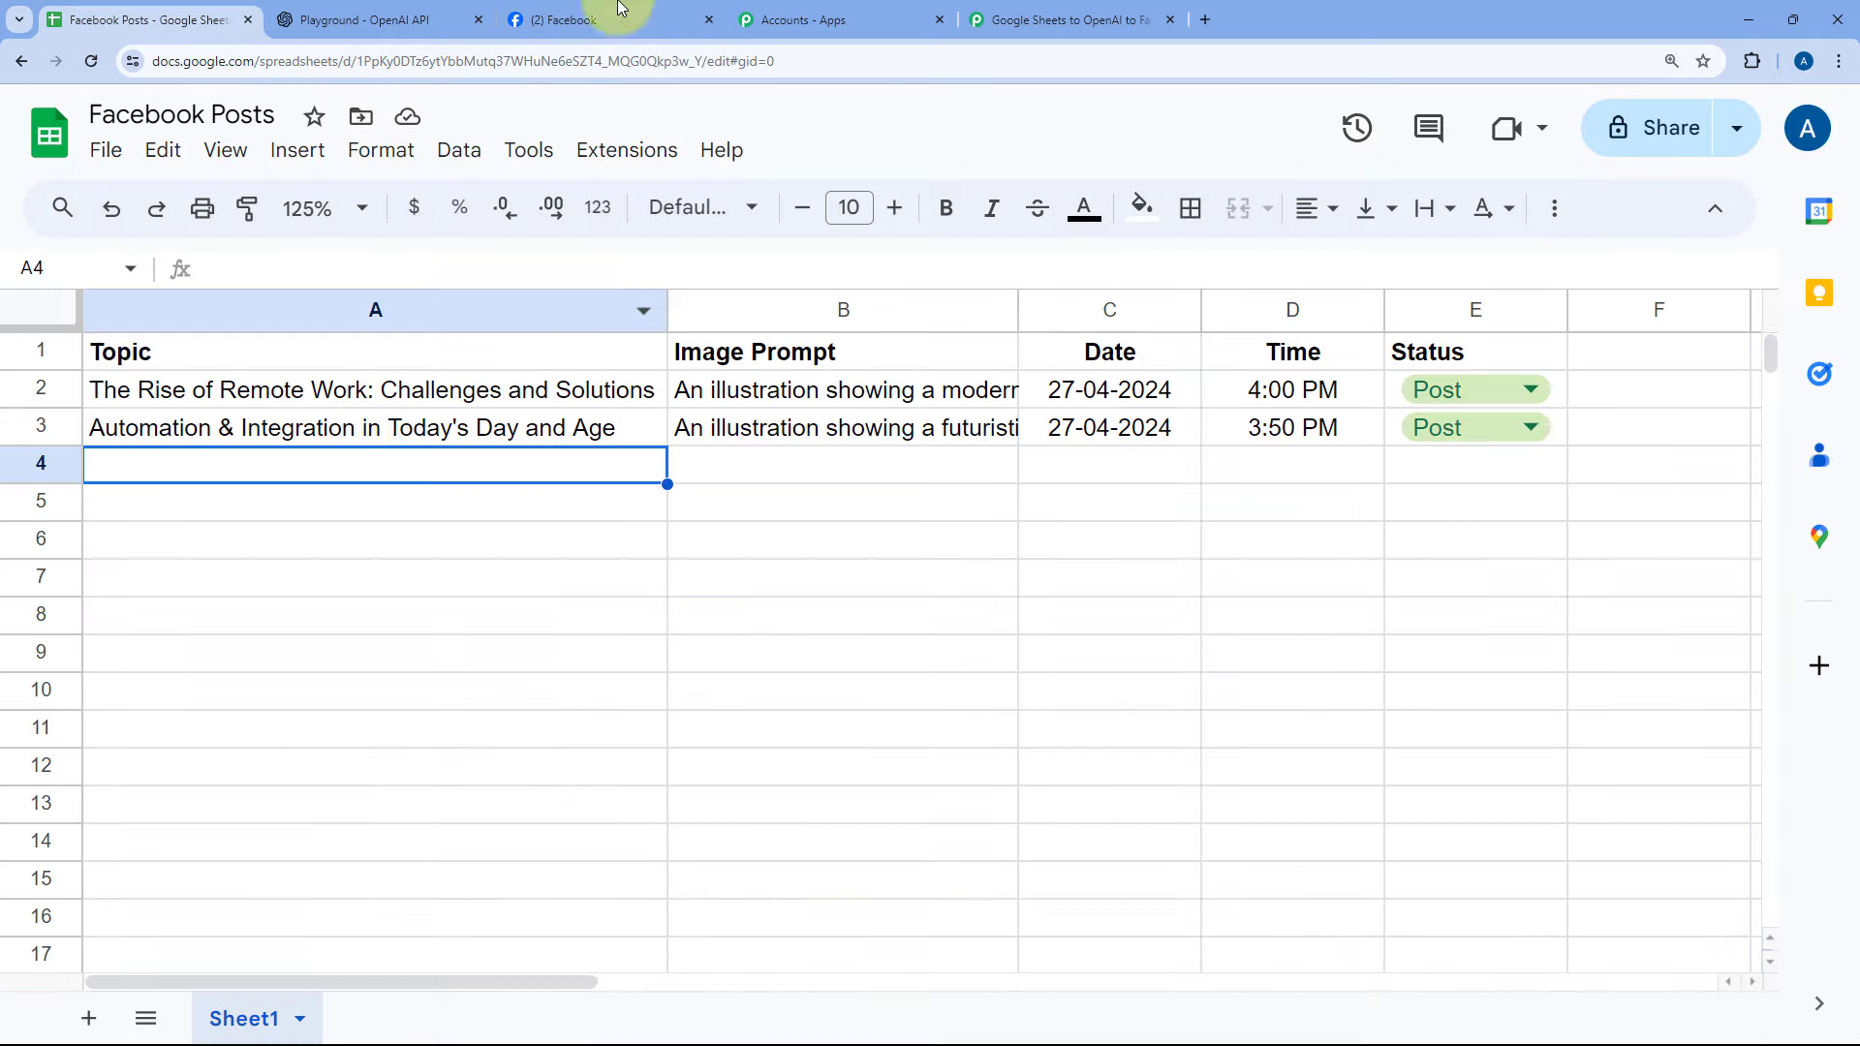
# - Examine the rest of the Facebook post down to its hashtags and image, and return to the Pabbly Connect workflow's trigger
pyautogui.click(668, 19)
pyautogui.scroll(-4, 1235, 419)
pyautogui.scroll(-5, 1235, 418)
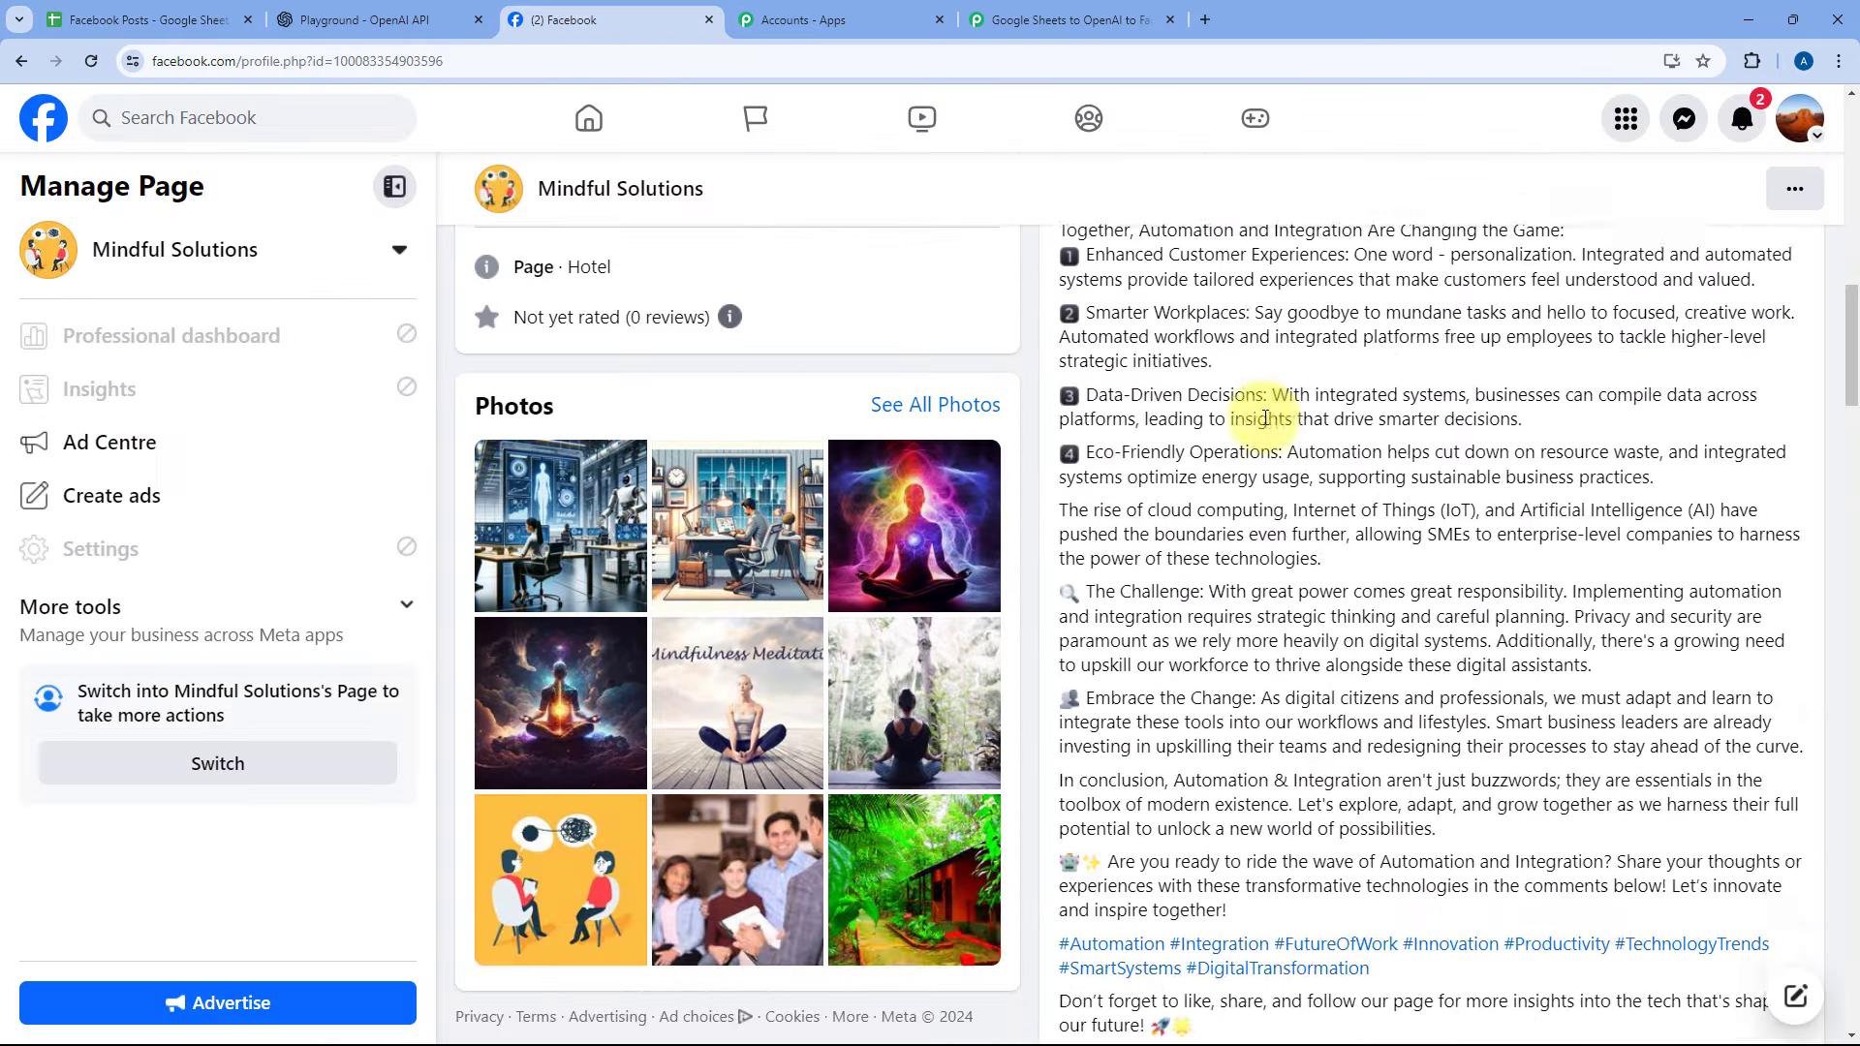
pyautogui.scroll(-5, 1239, 525)
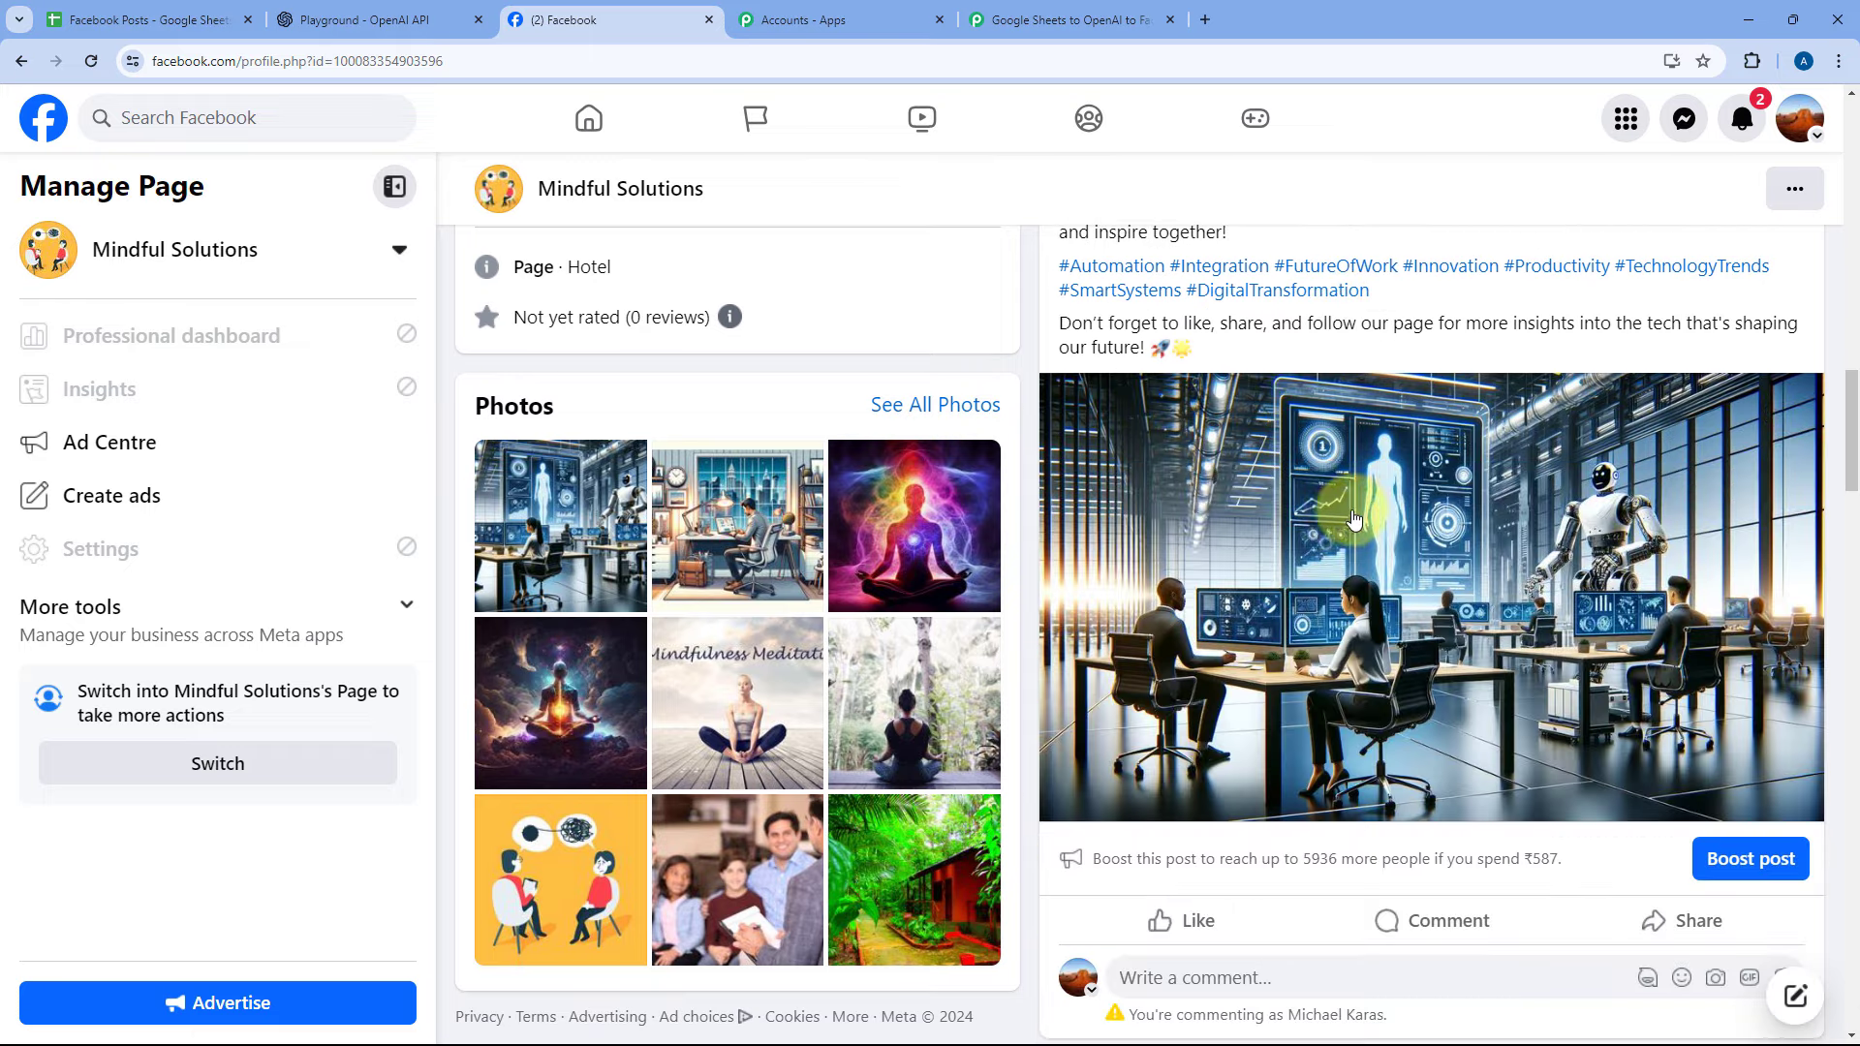
pyautogui.scroll(3, 1347, 513)
pyautogui.click(990, 11)
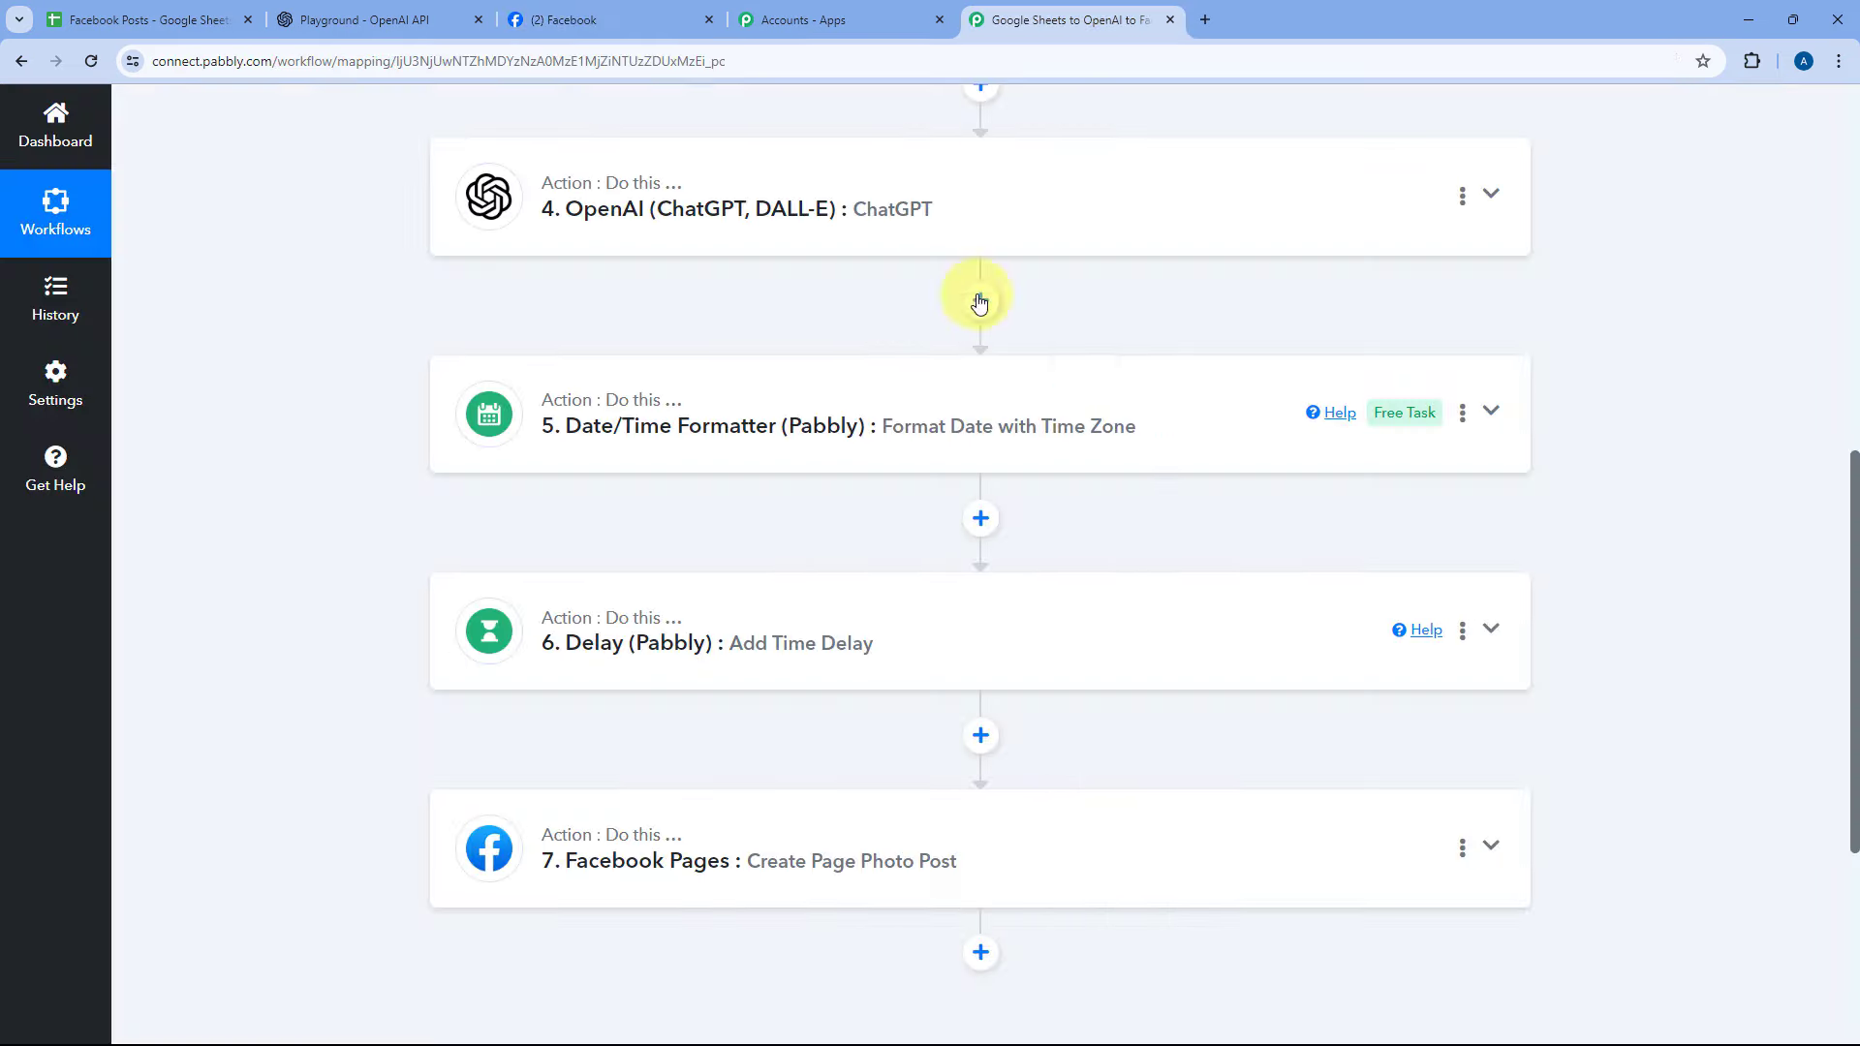
pyautogui.scroll(10, 975, 298)
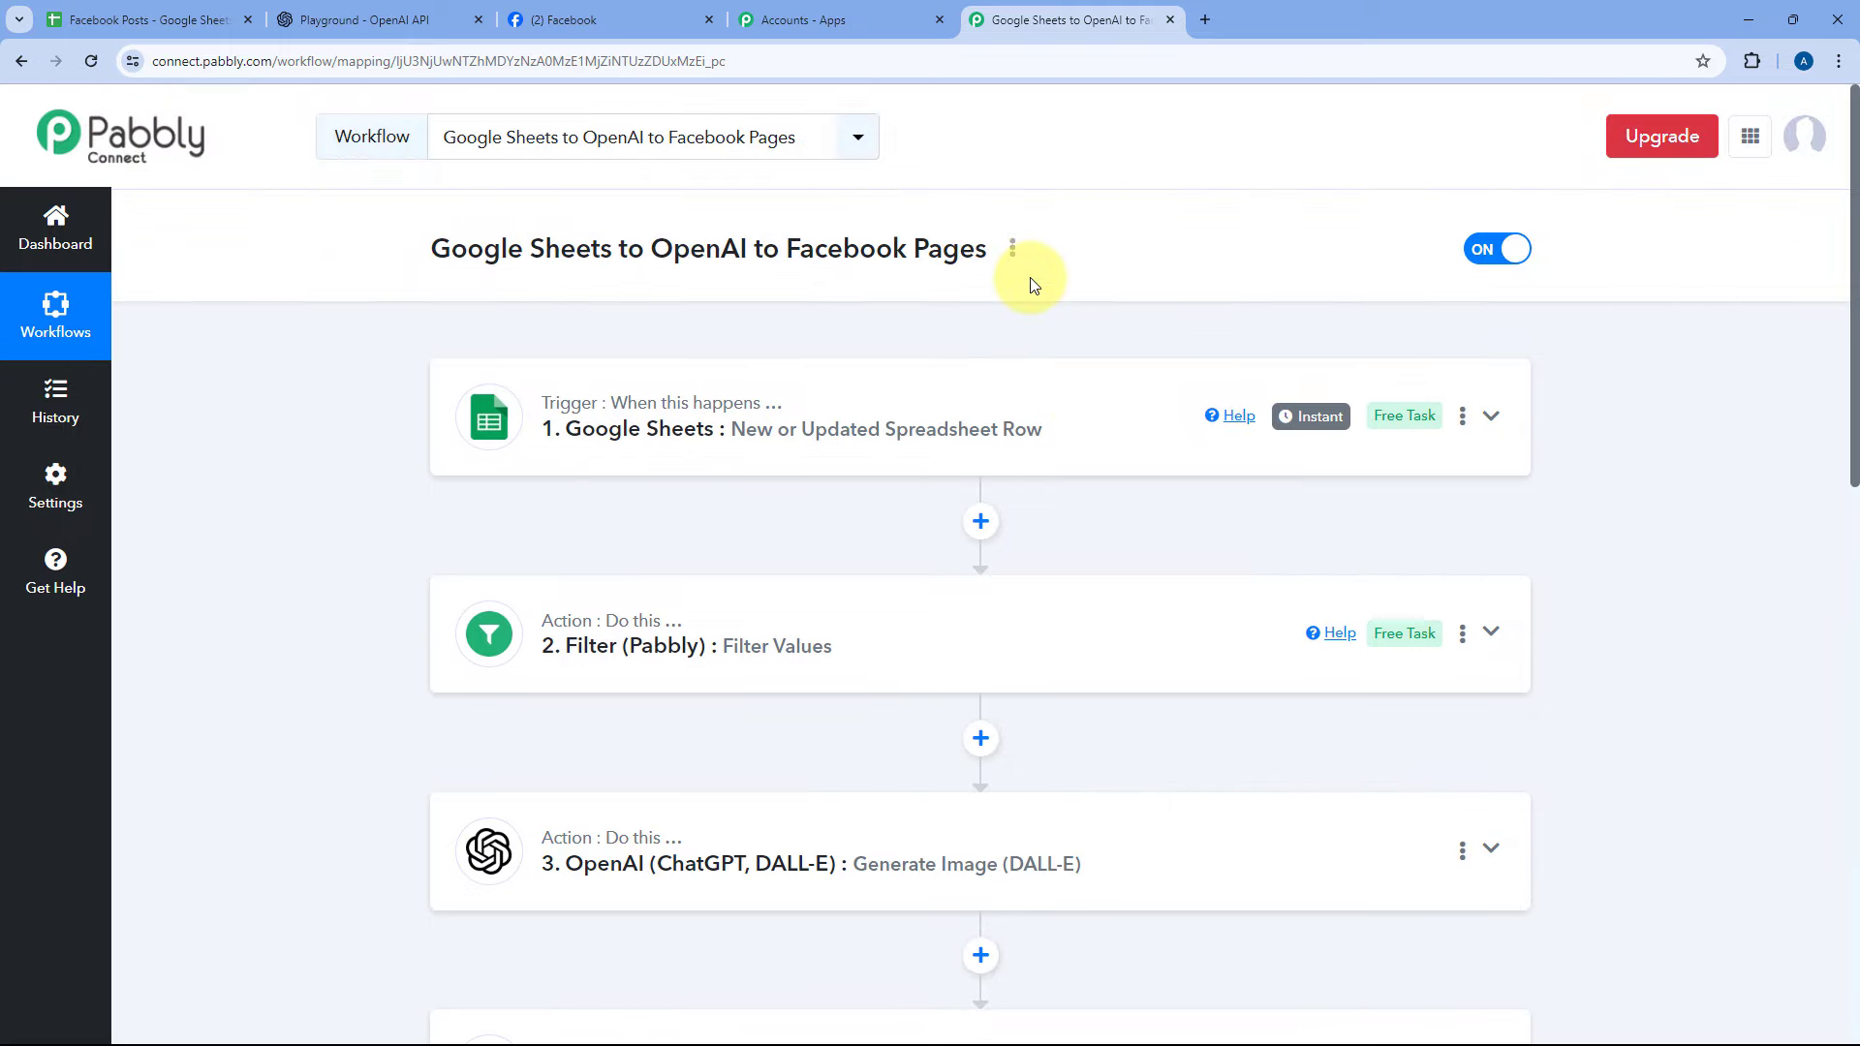